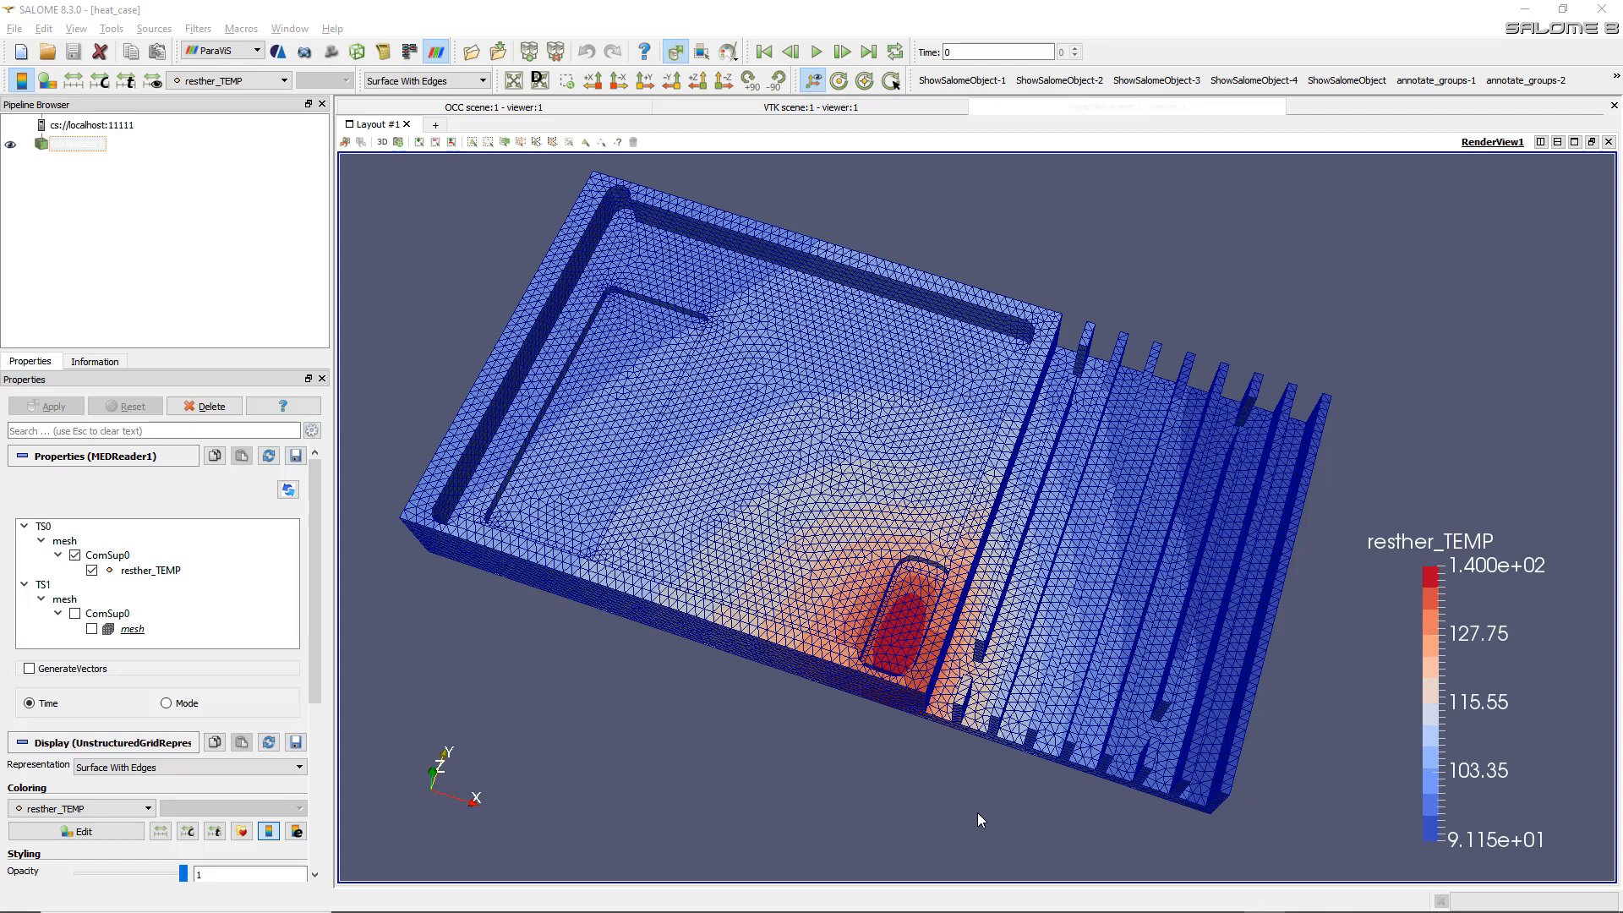
drag(1031, 698, 1044, 662)
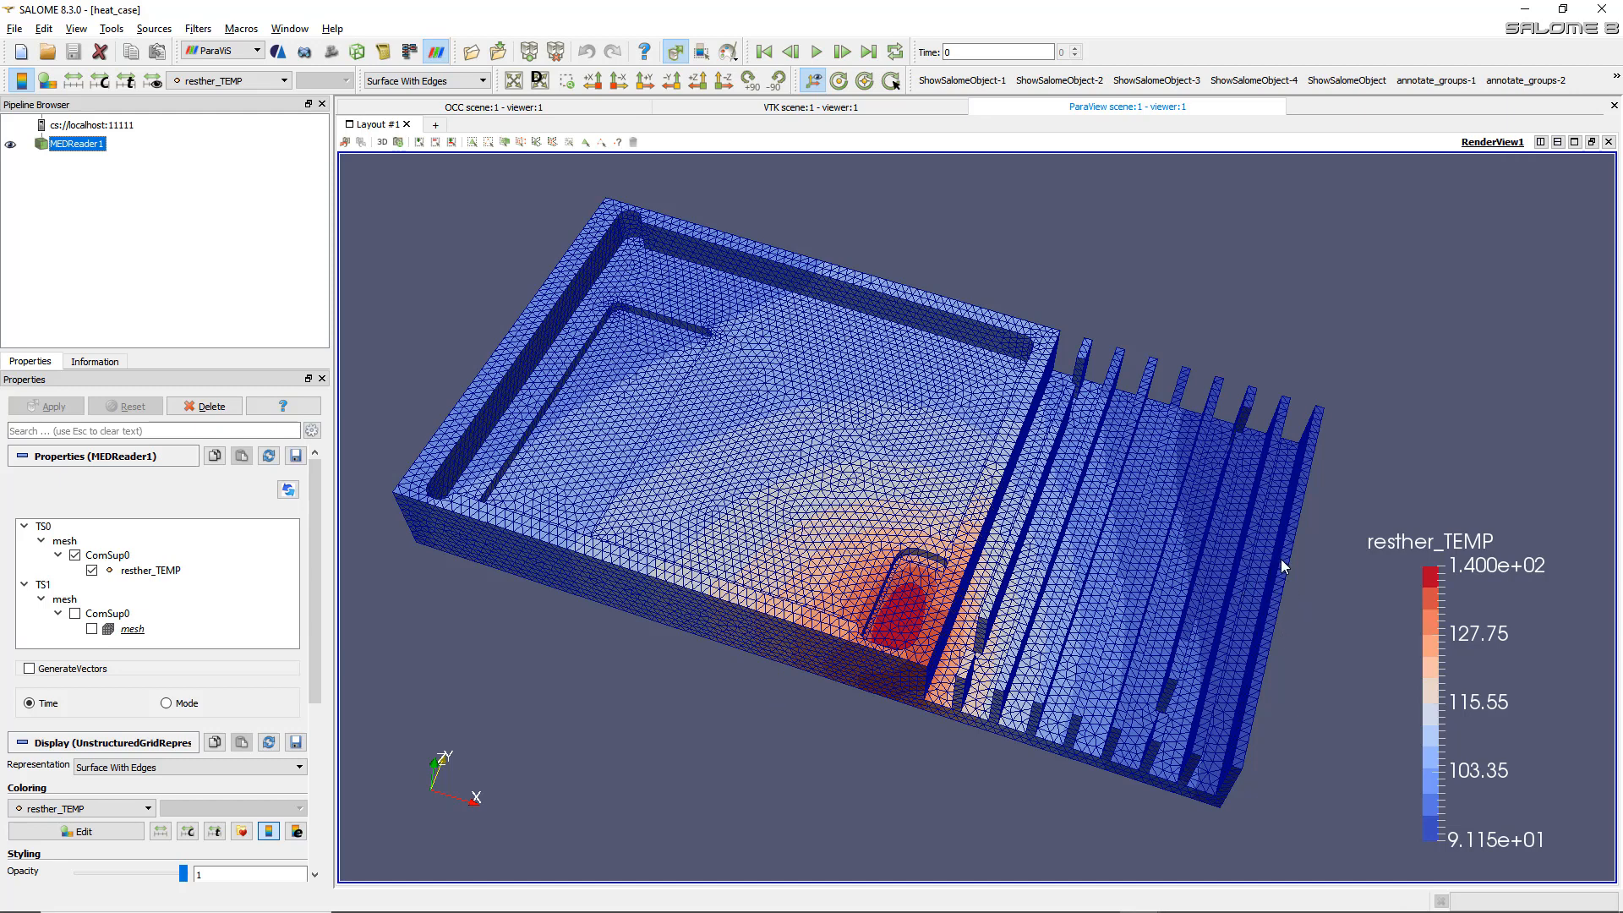
mouse_move(1034, 627)
mouse_down()
mouse_move(1054, 665)
mouse_move(1068, 496)
mouse_move(1031, 536)
mouse_move(1042, 585)
mouse_move(1025, 641)
mouse_up()
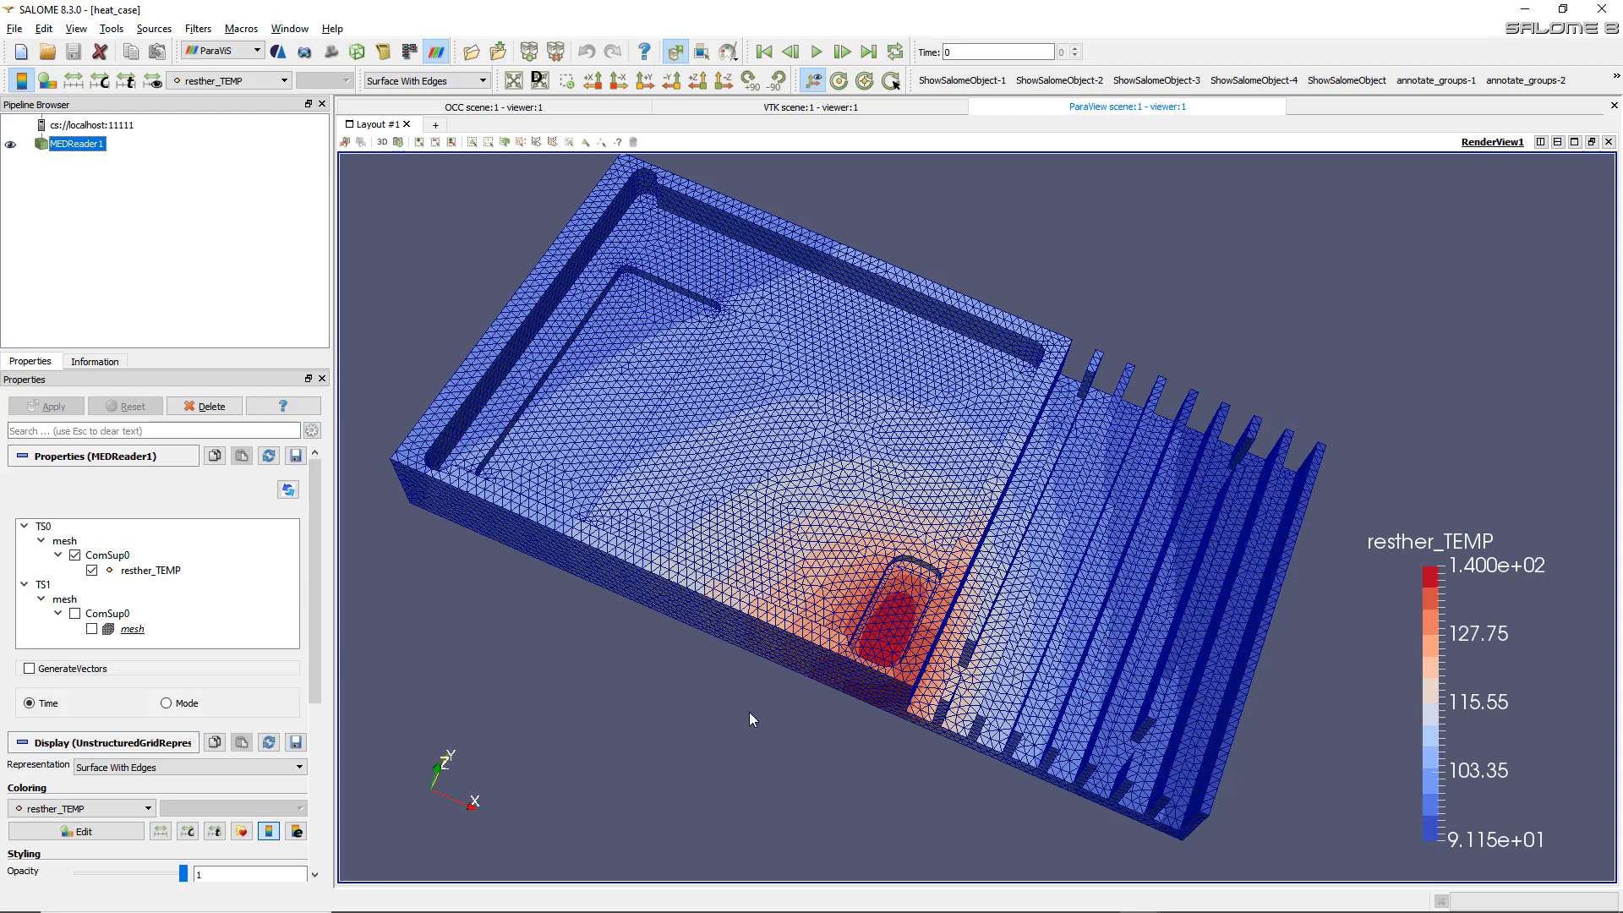
- Switch to the model setup.xlsx workbook in Excel and review the brass conductivity, specific heat, density and heat capacity
key(alt+Tab)
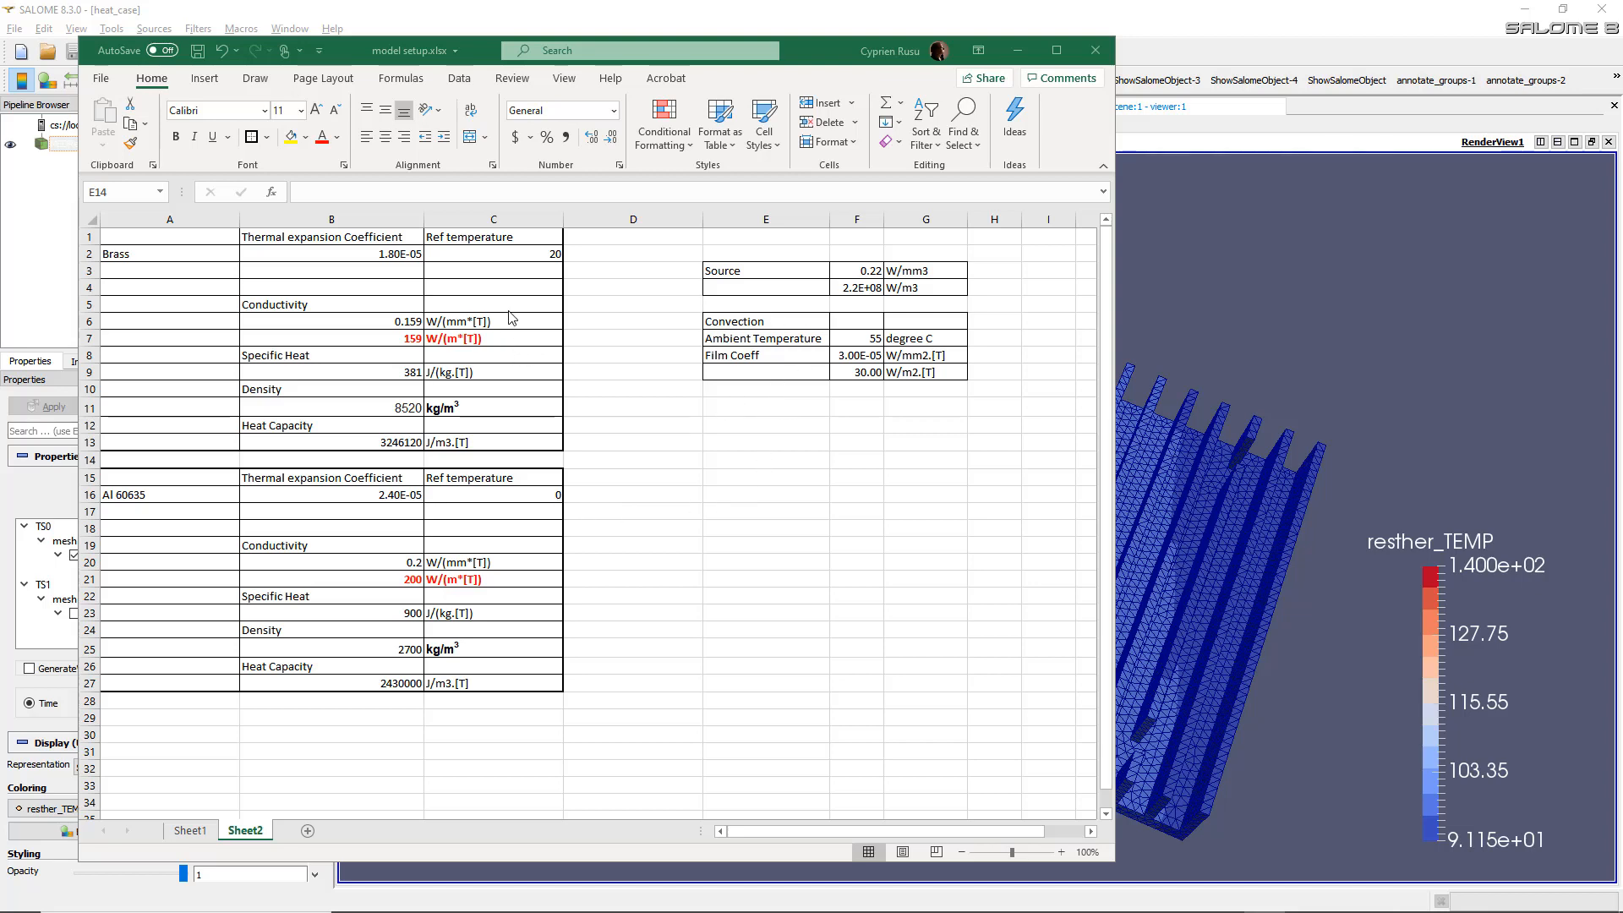
drag(465, 58, 156, 103)
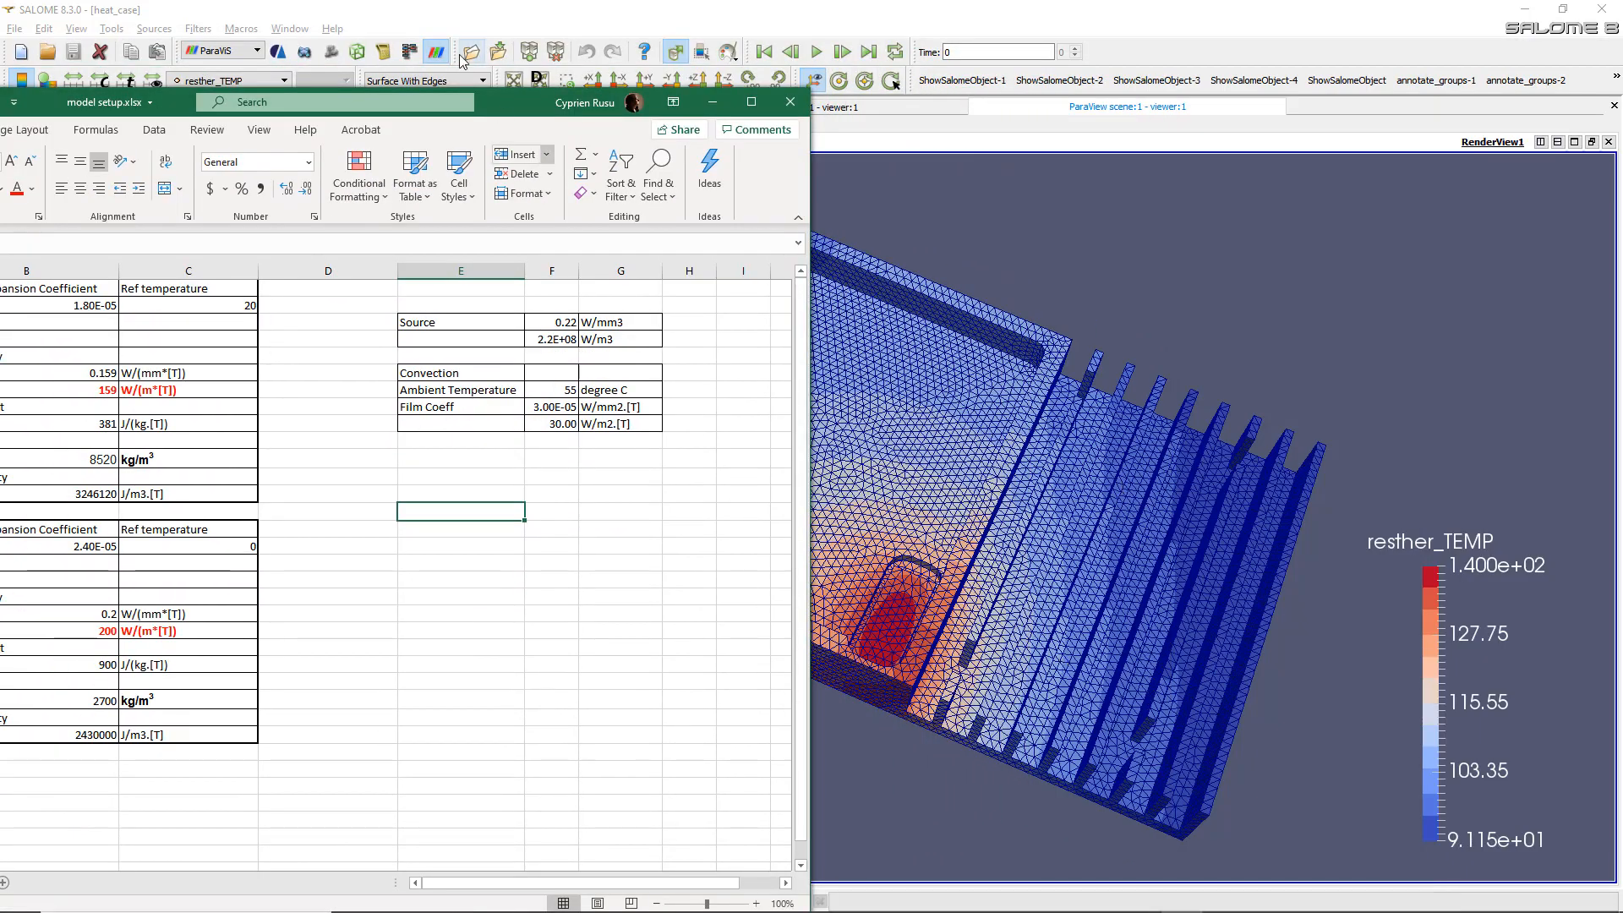
drag(524, 101, 905, 44)
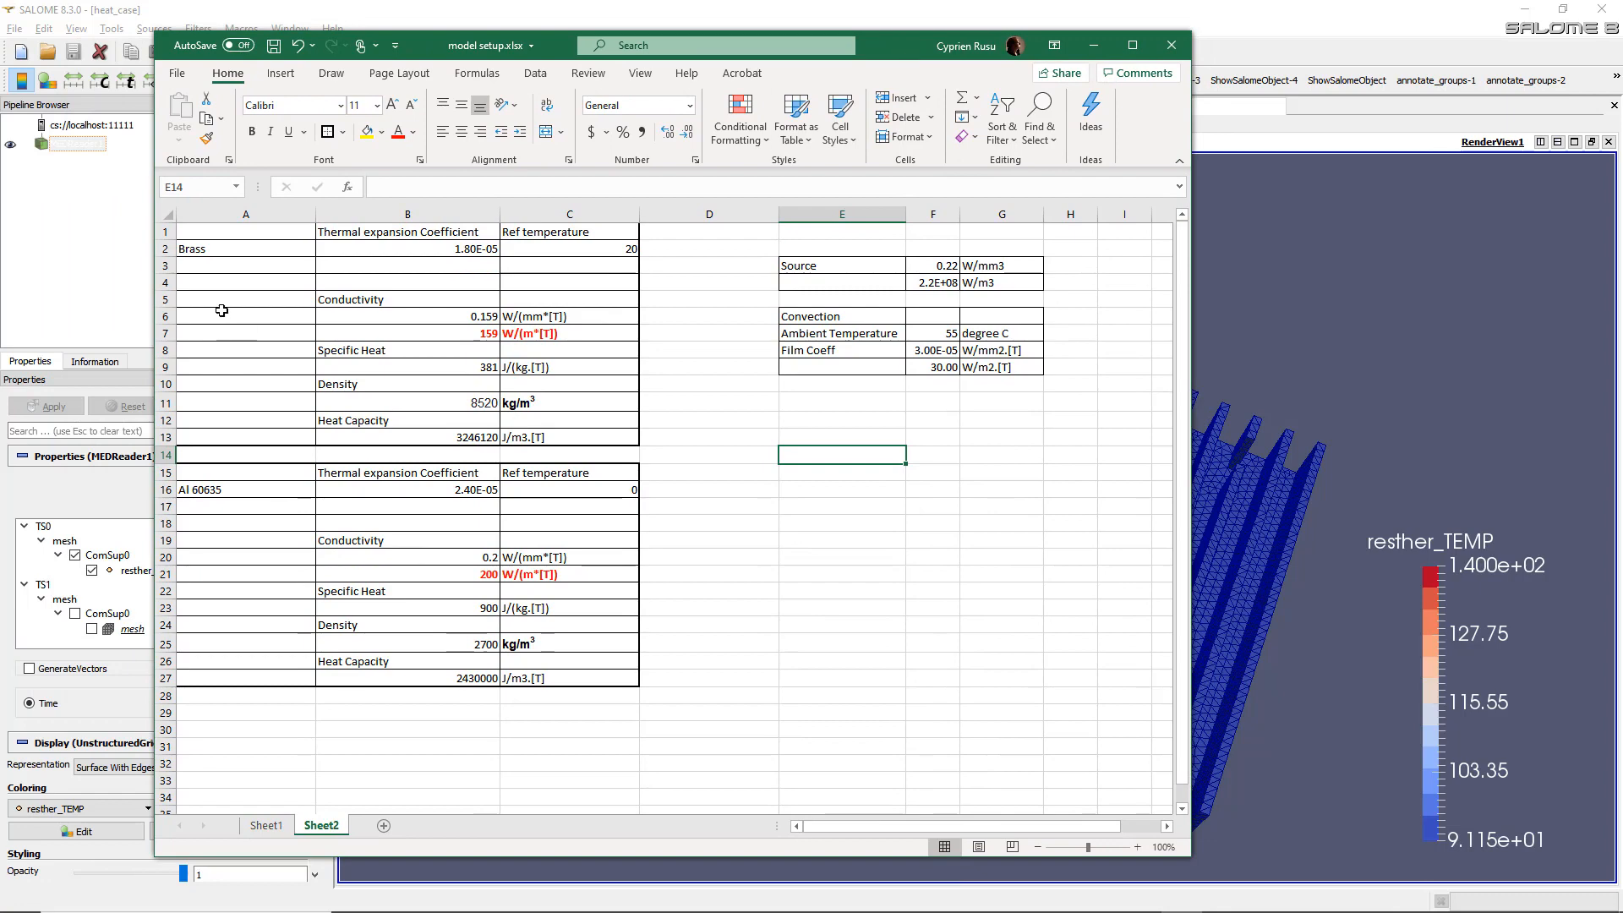
drag(217, 239, 575, 438)
click(371, 321)
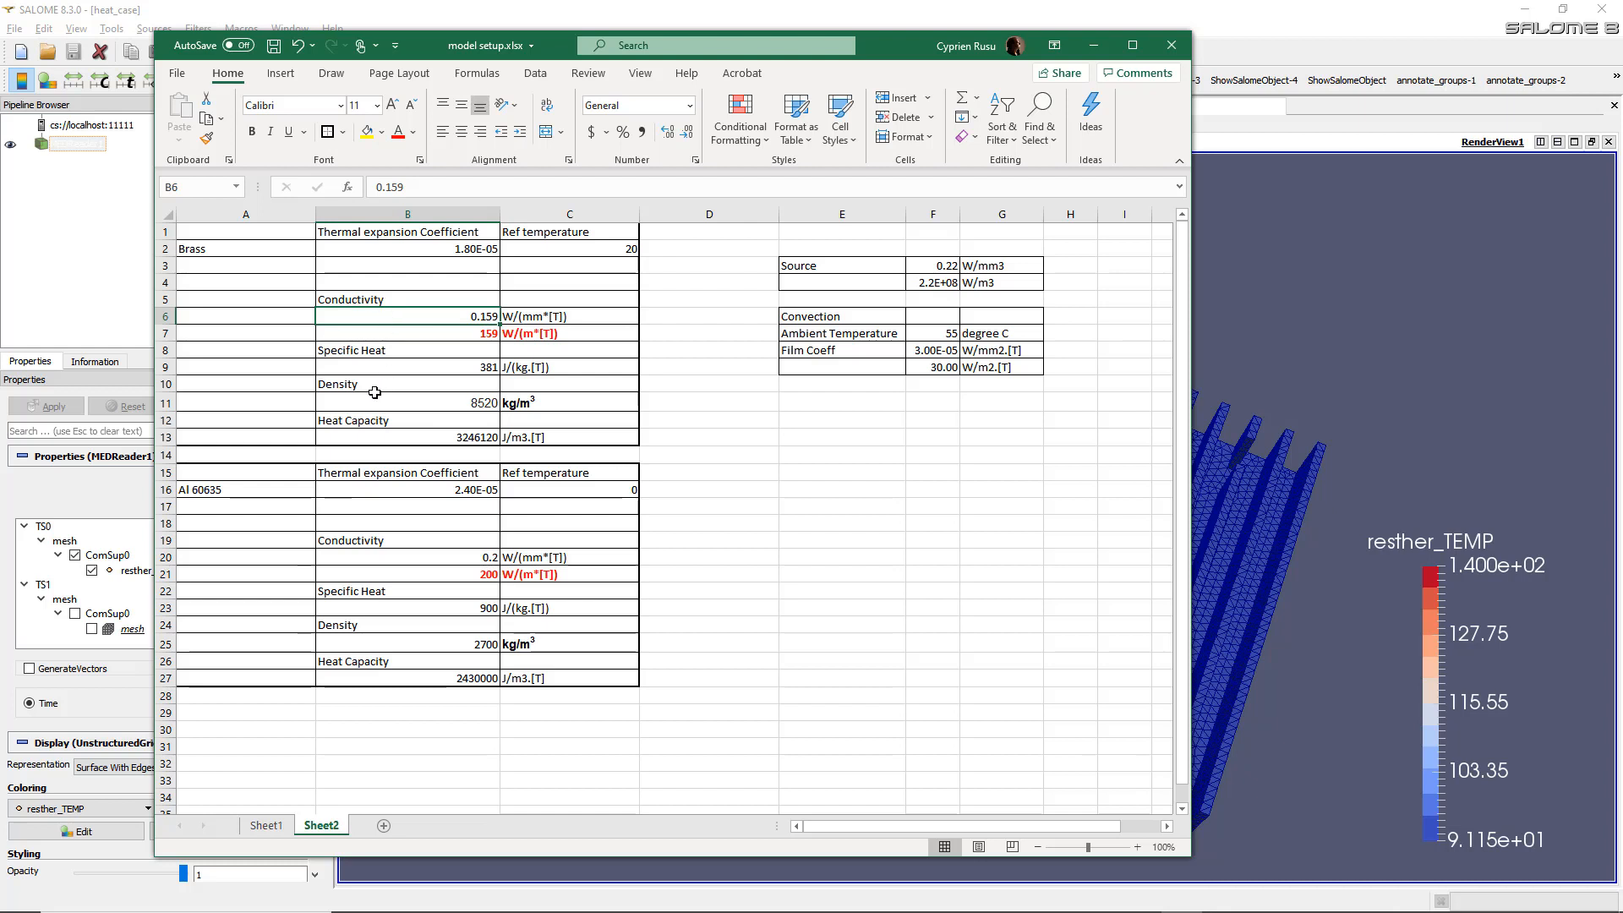
click(404, 277)
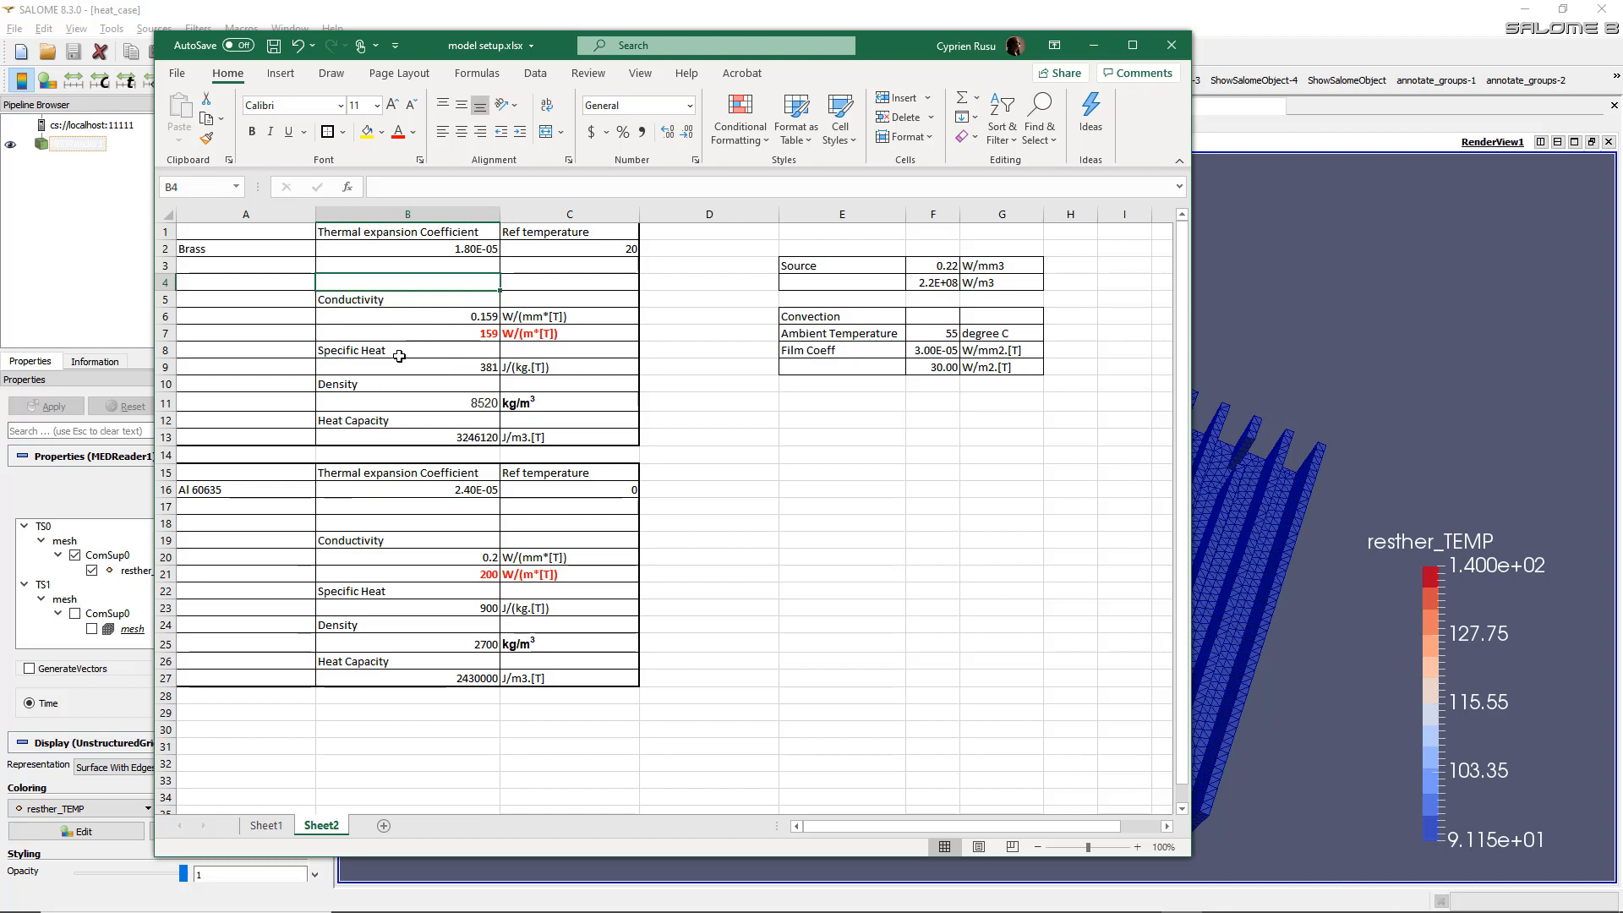
click(348, 423)
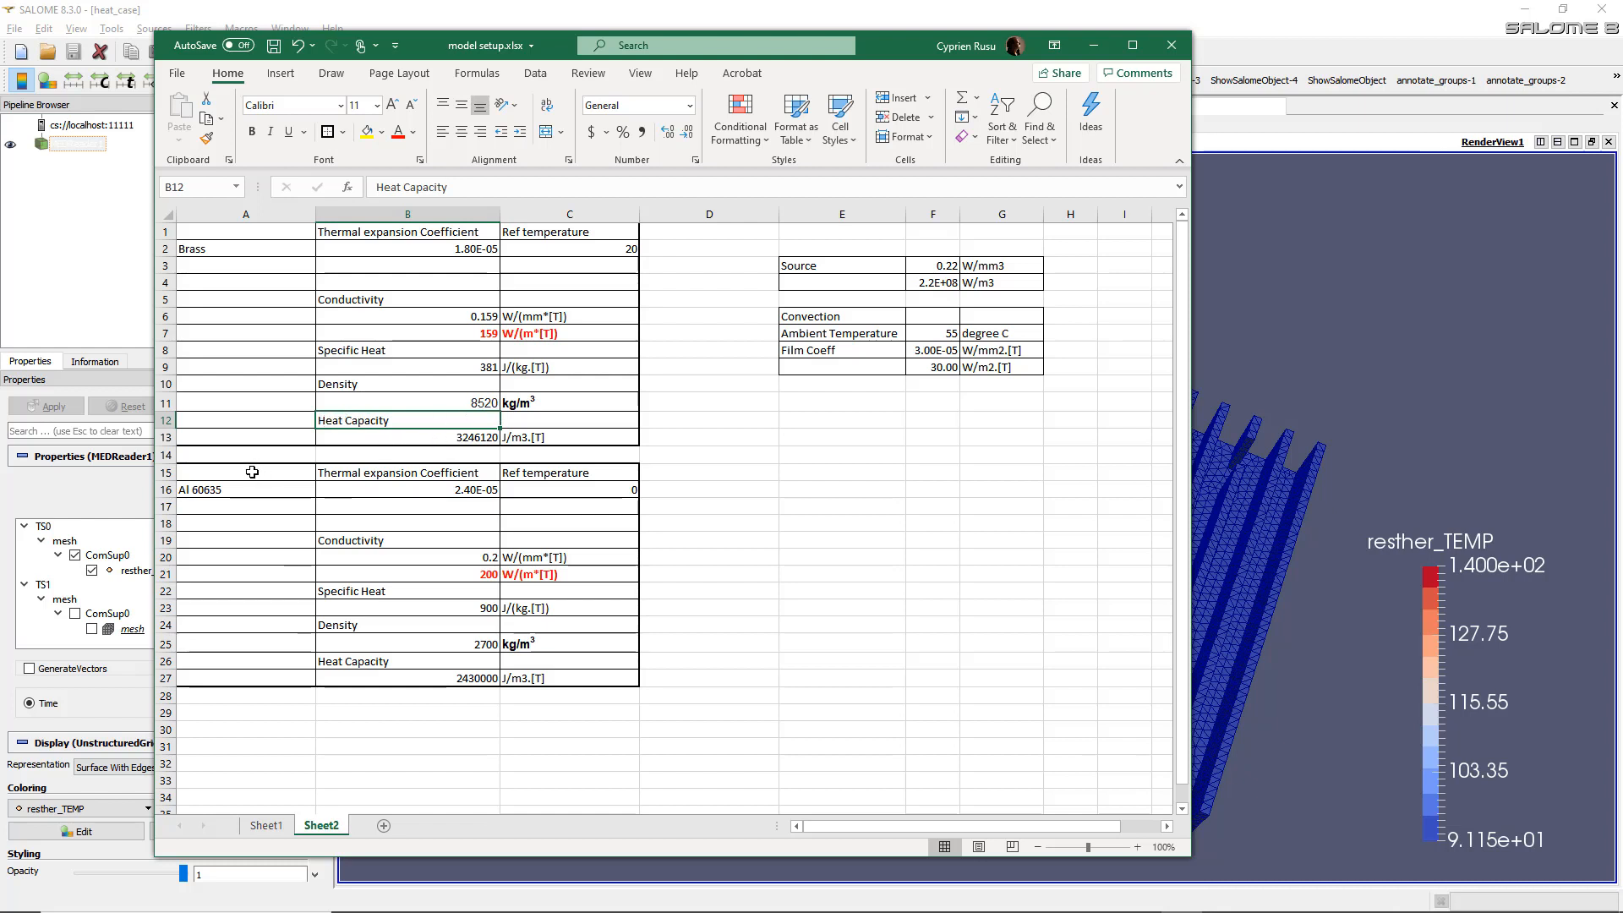
- Review the Al 60635 material properties and the heat source values on Sheet2, and return to SALOME
drag(255, 469, 596, 681)
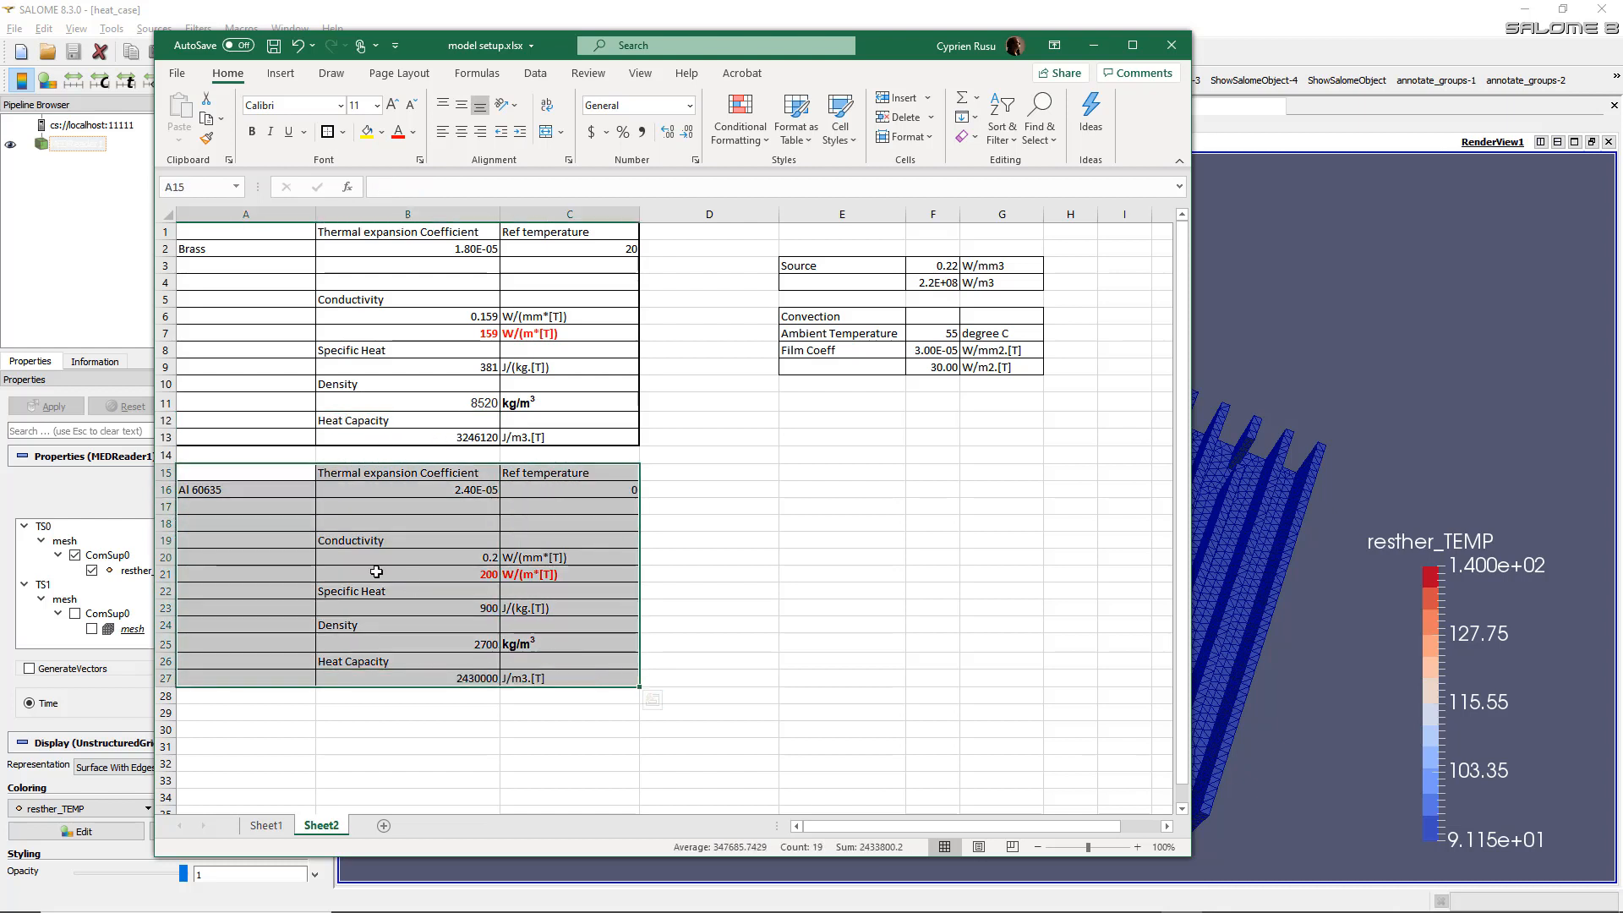
click(880, 502)
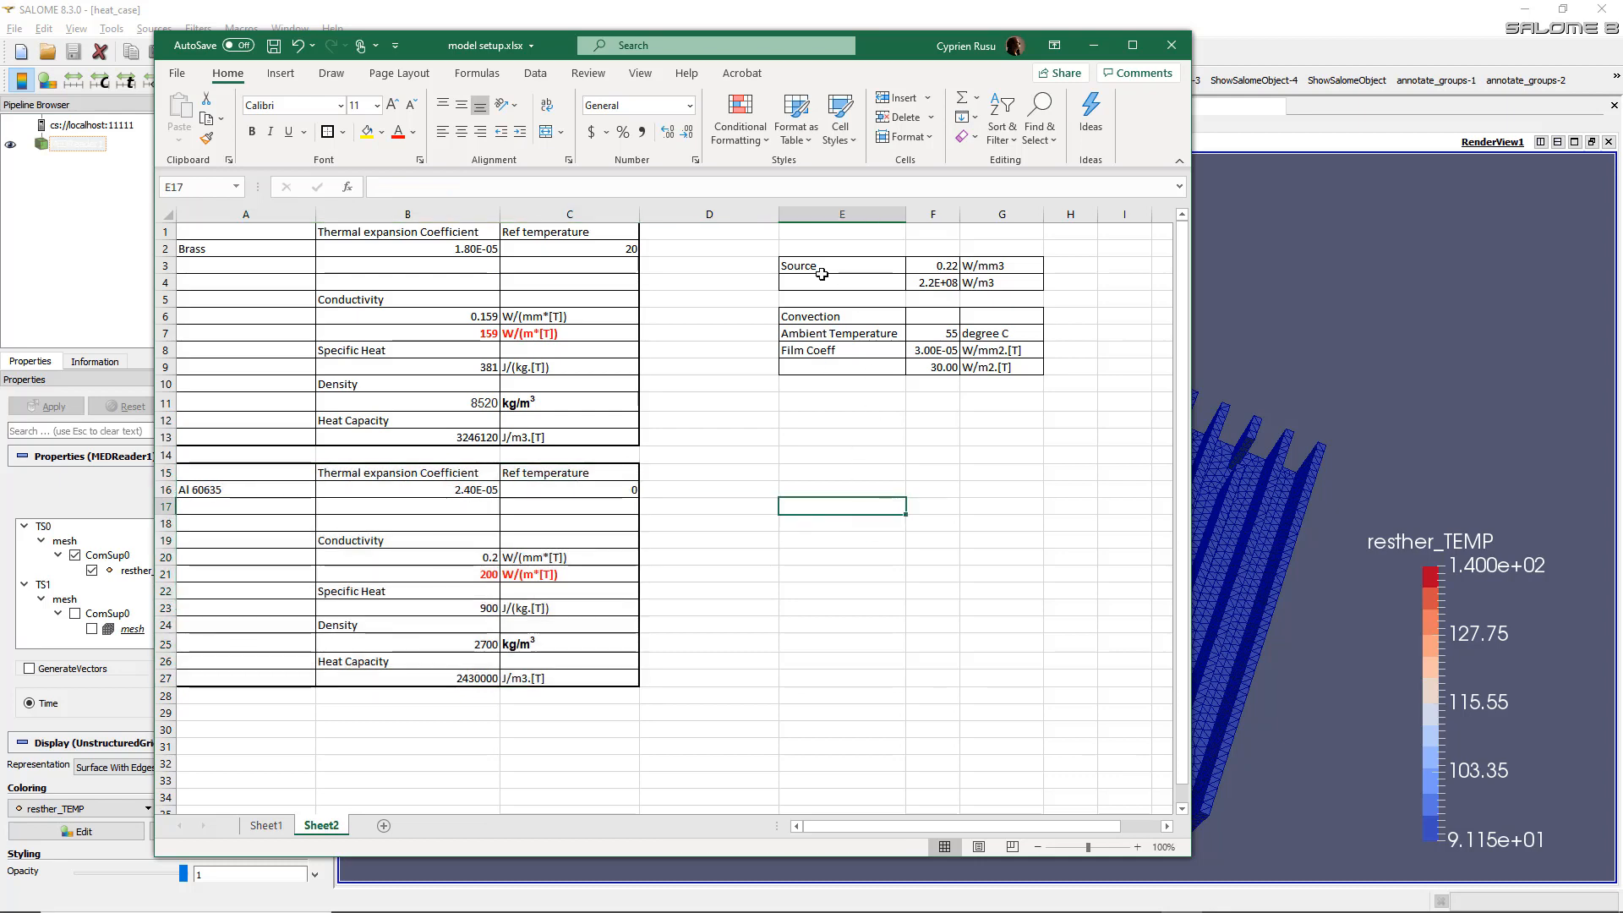
drag(820, 273, 985, 281)
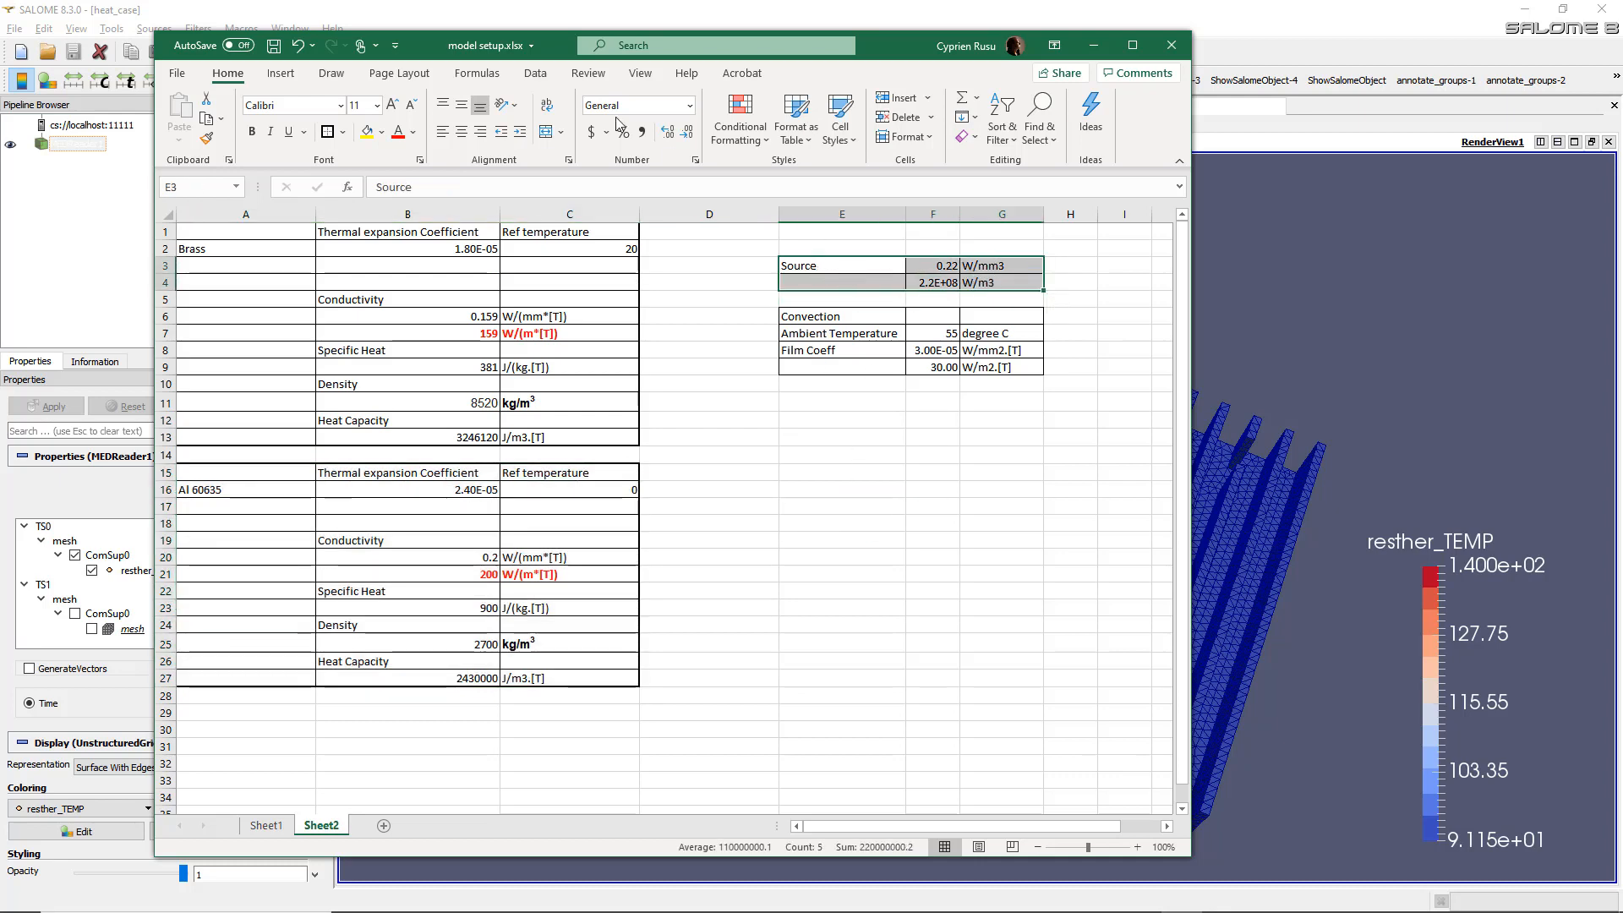
drag(555, 56, 210, 110)
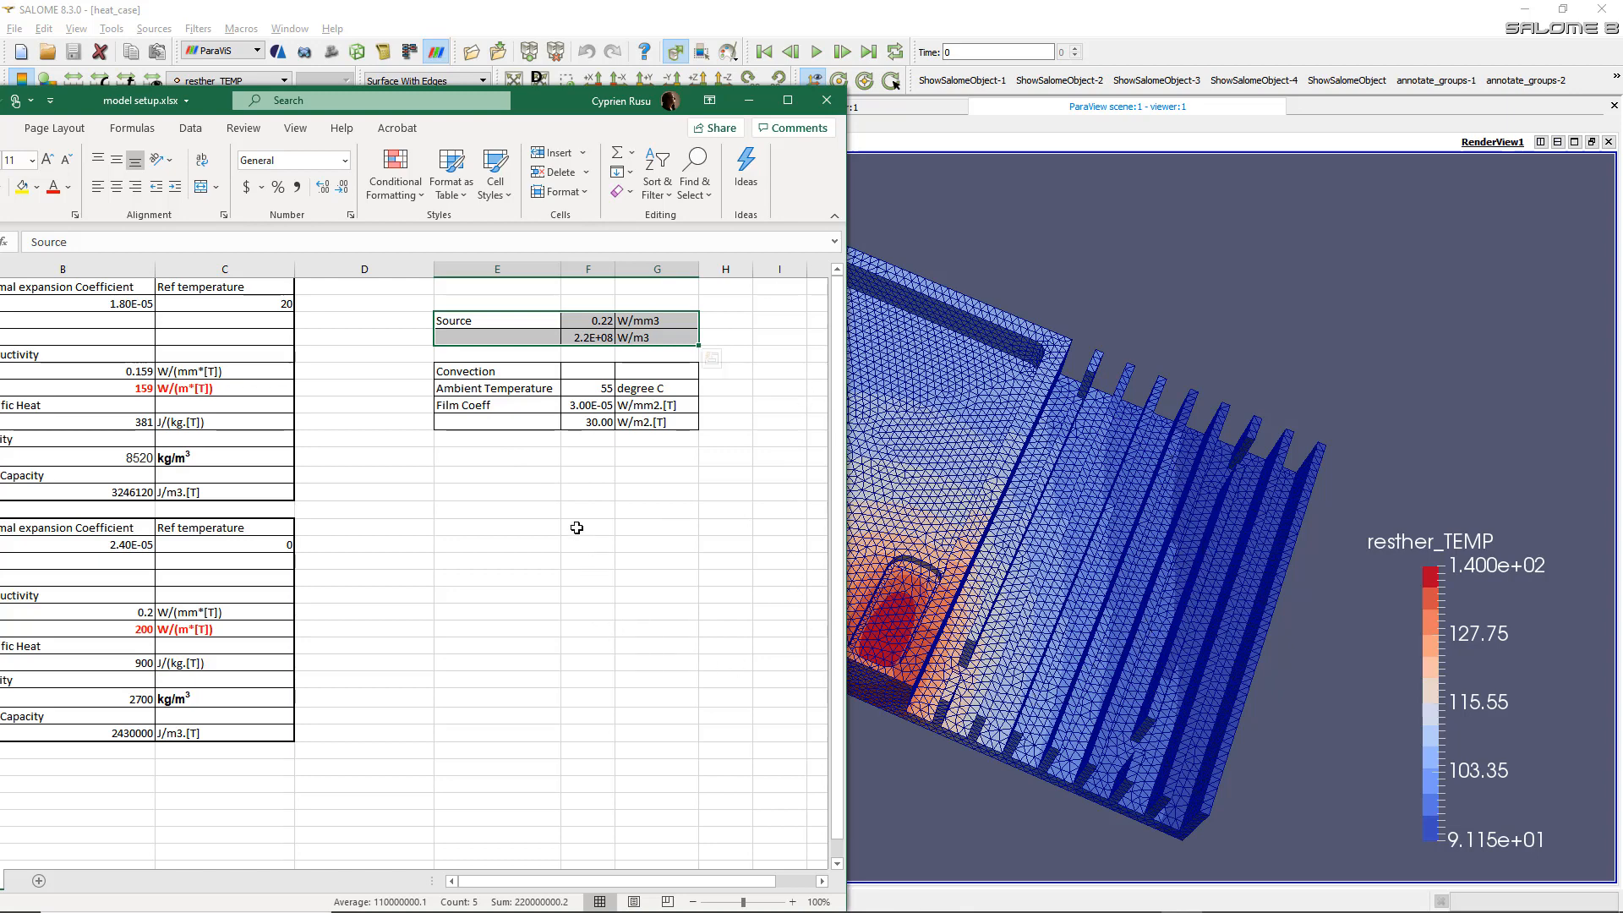
drag(579, 108, 928, 69)
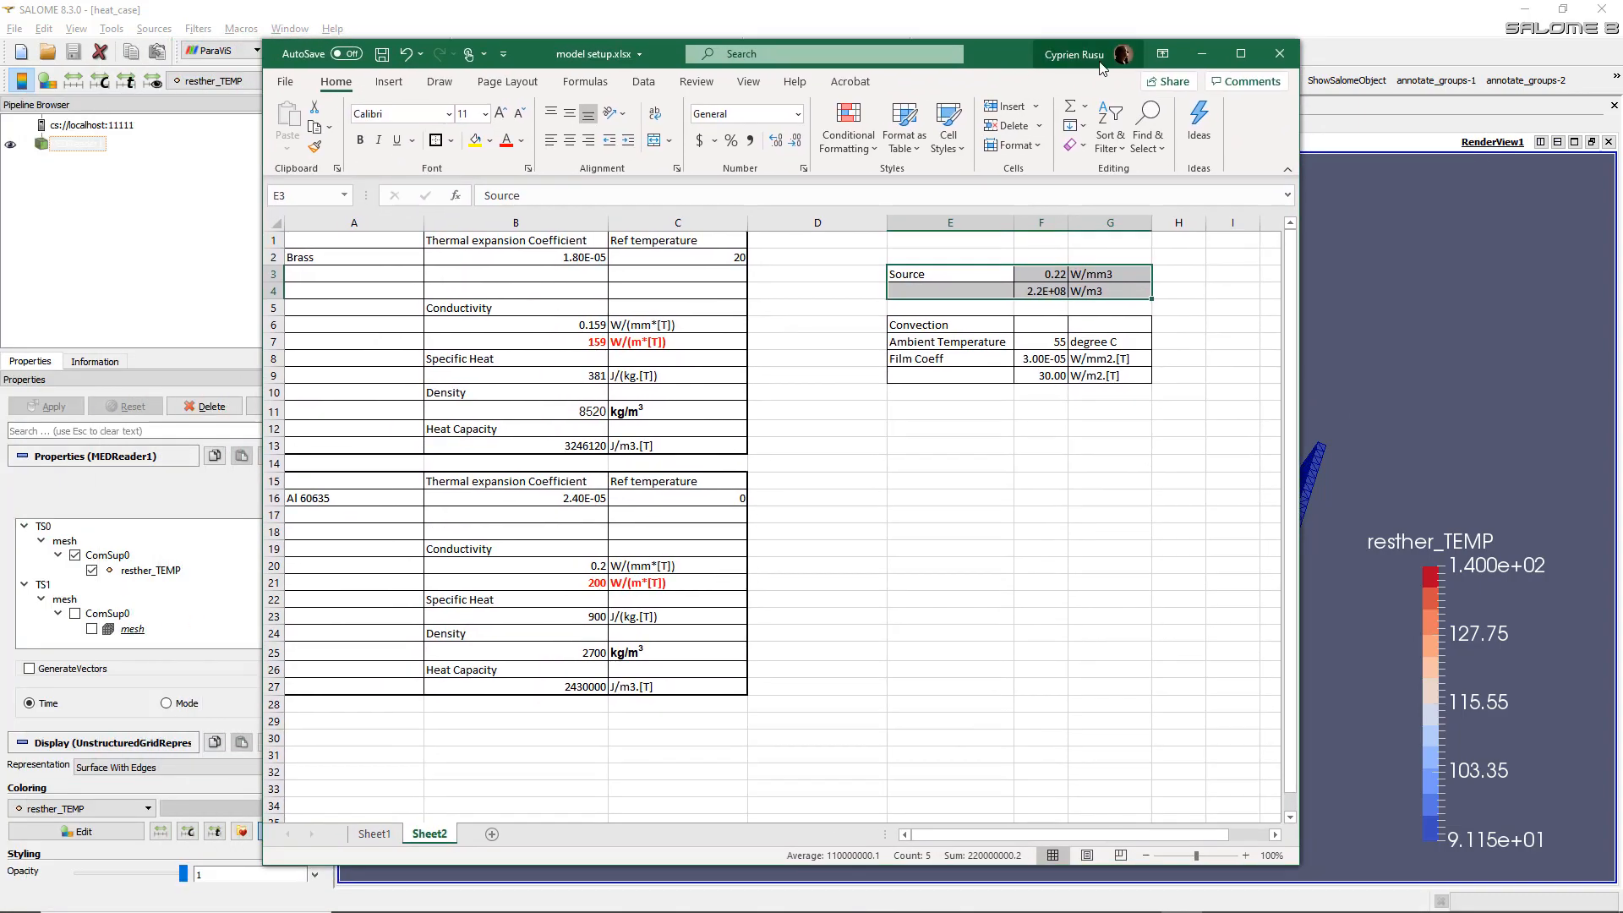
click(1098, 61)
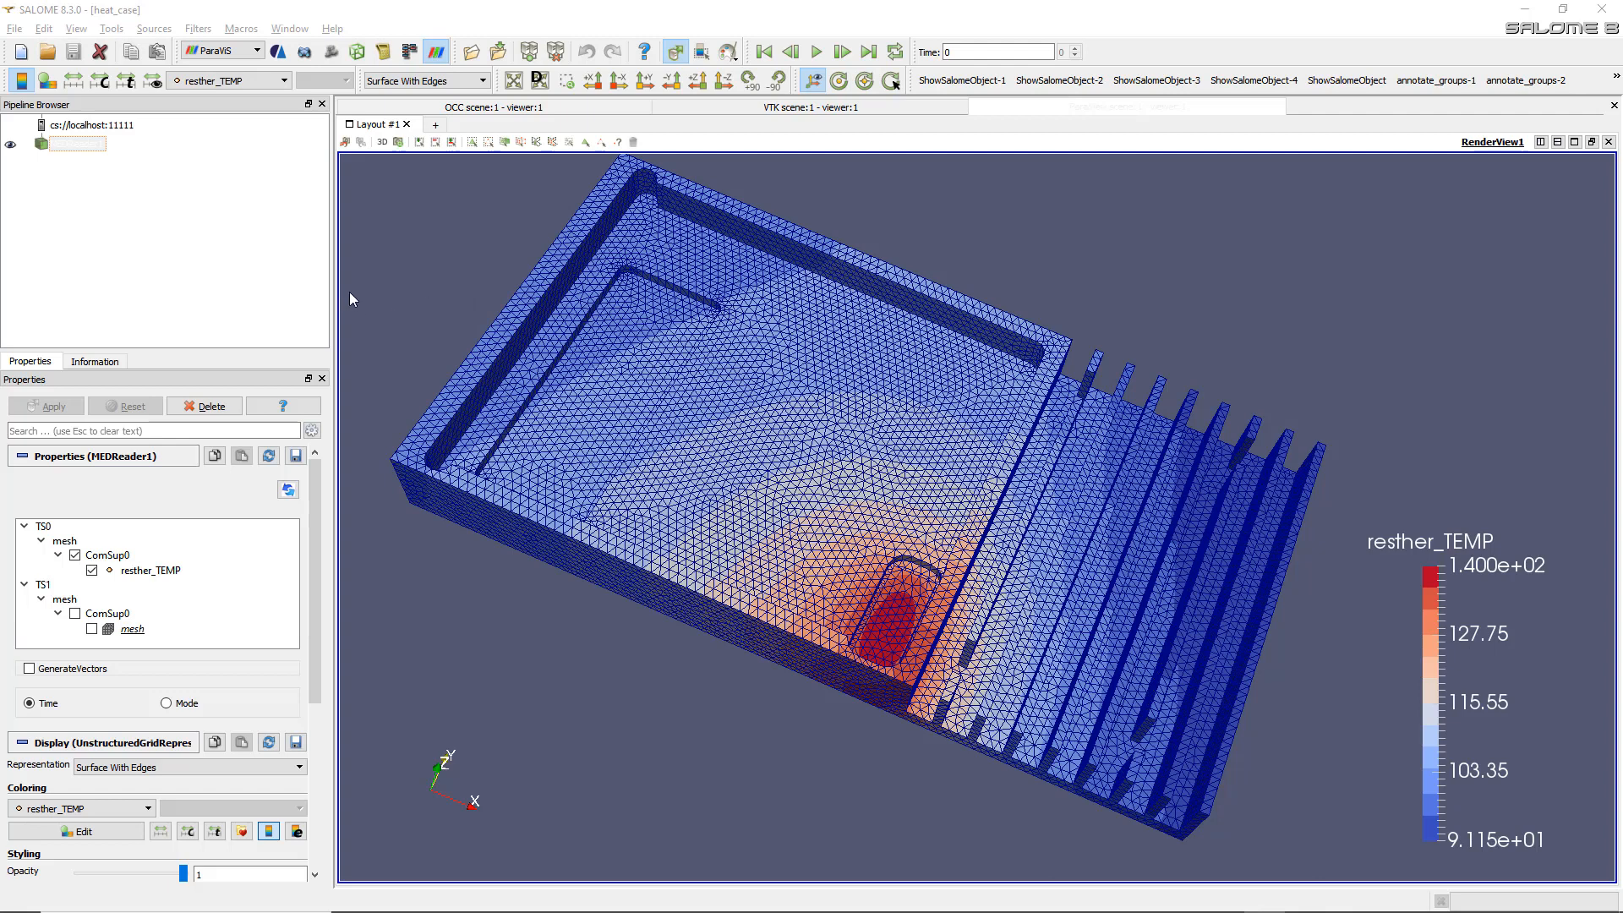
- Save and close the active heat_case study, create a new study and activate the Geometry module
click(22, 53)
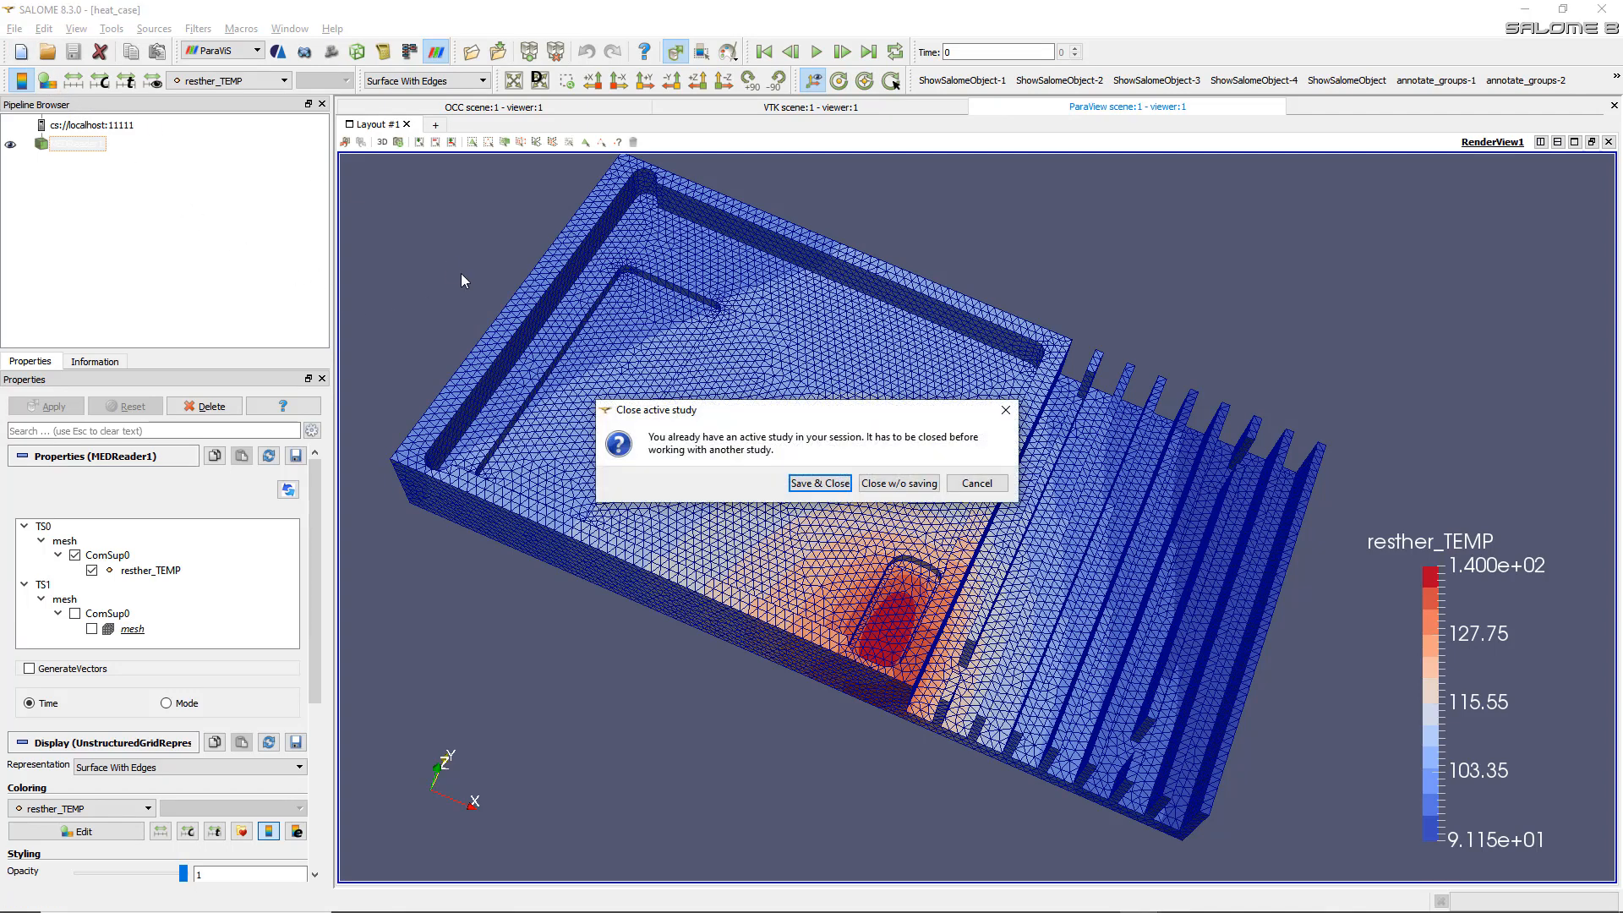
click(821, 484)
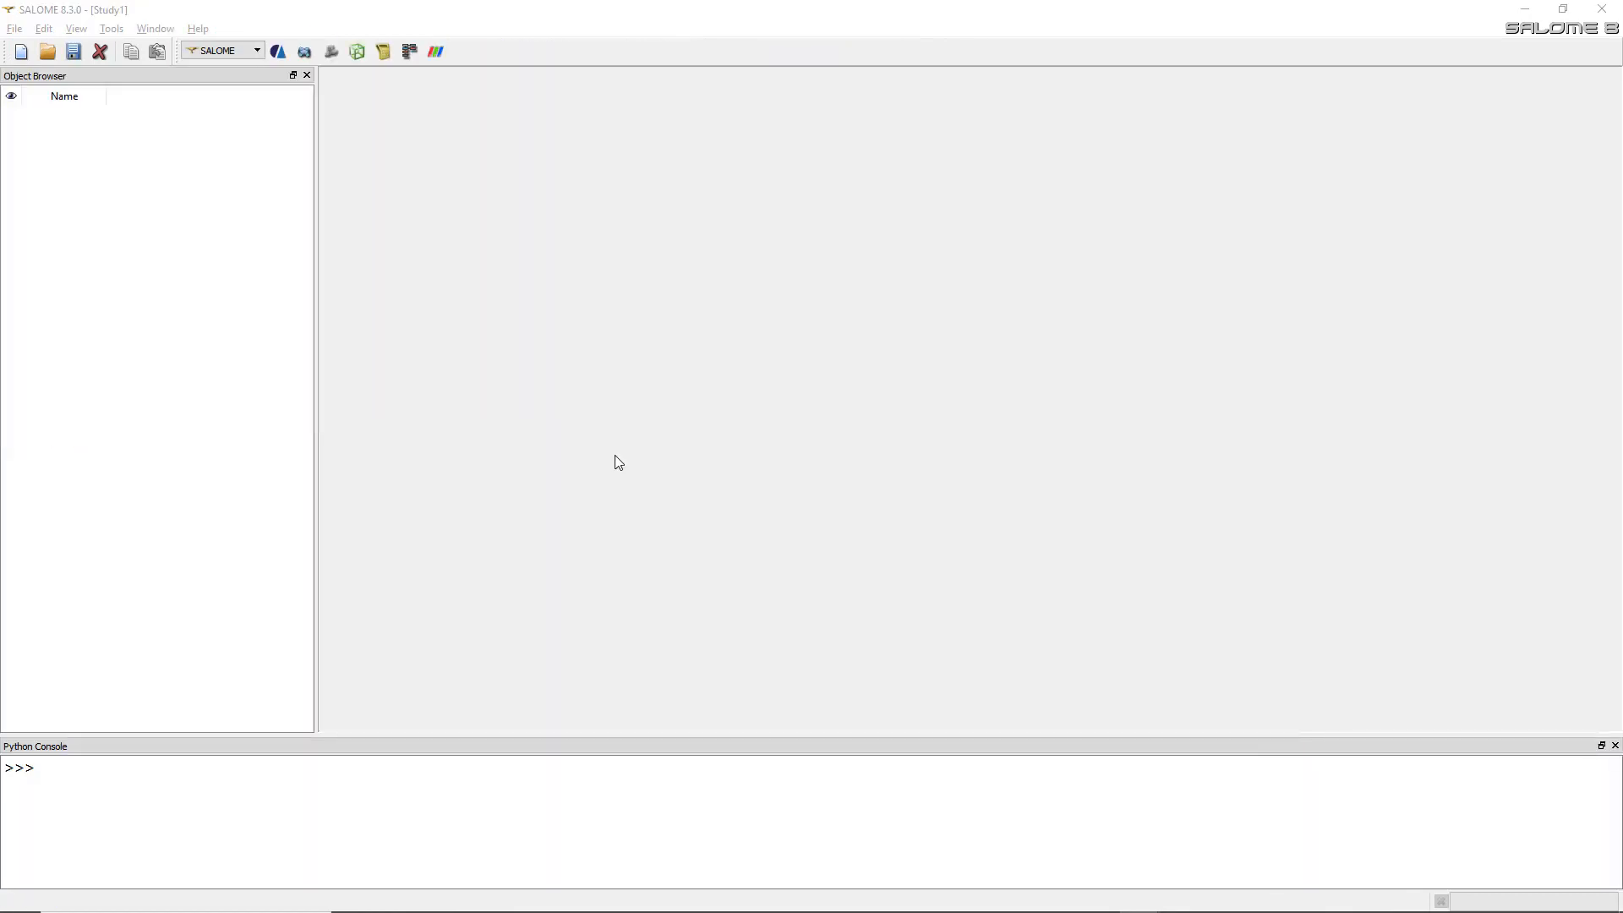
click(304, 52)
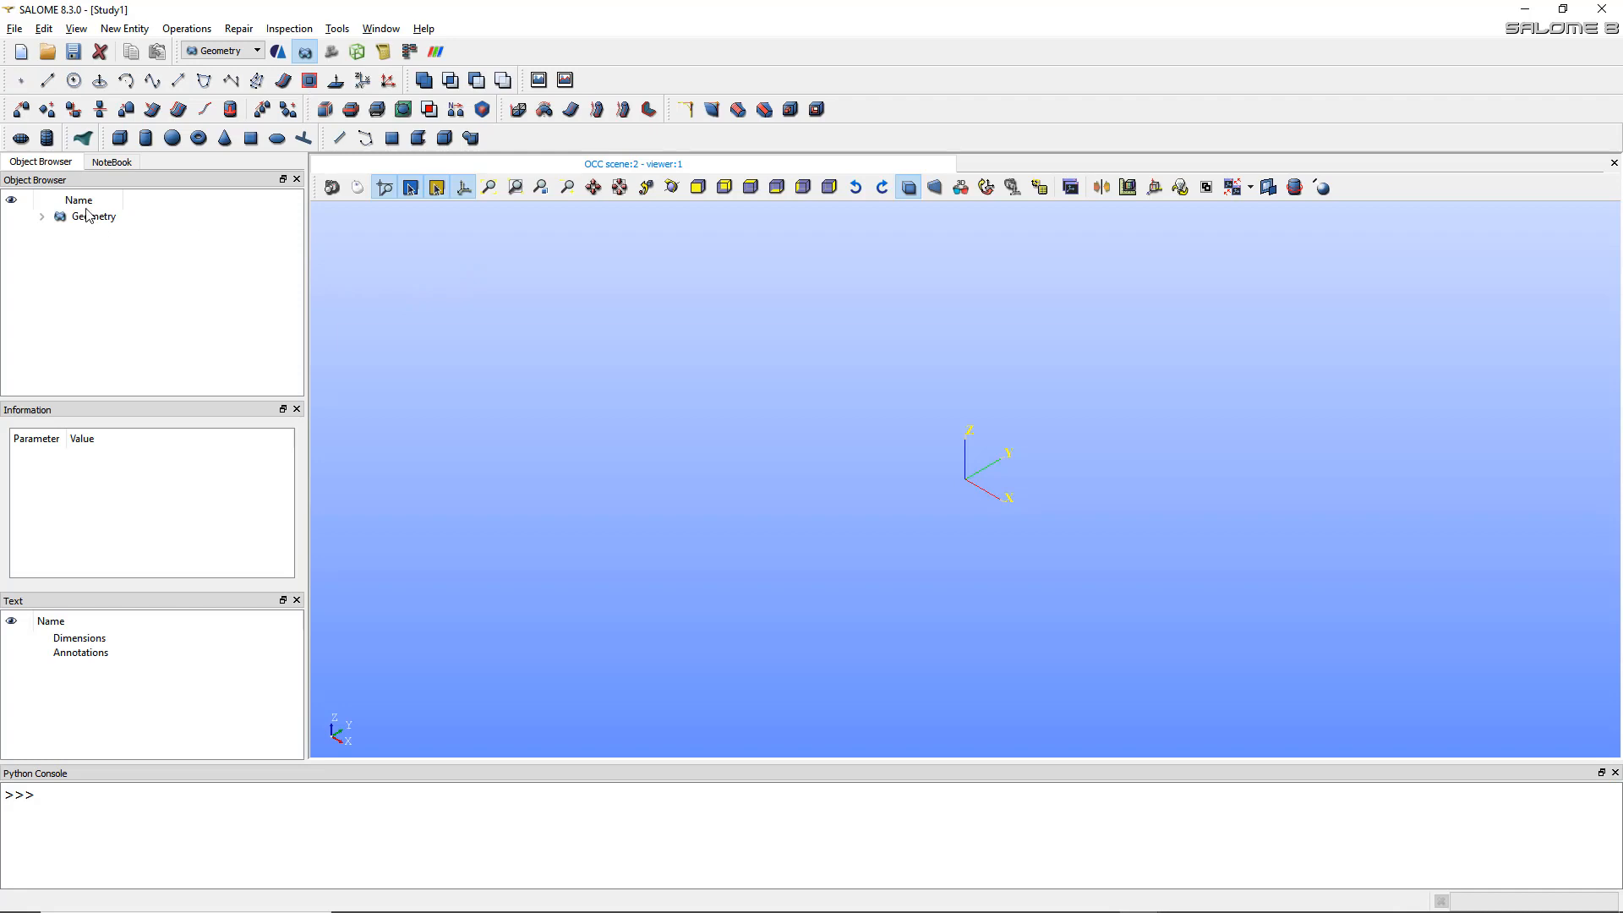
- Import the STEP file Heat Case v5.step from the Heat Case folder with assembly creation enabled
click(15, 30)
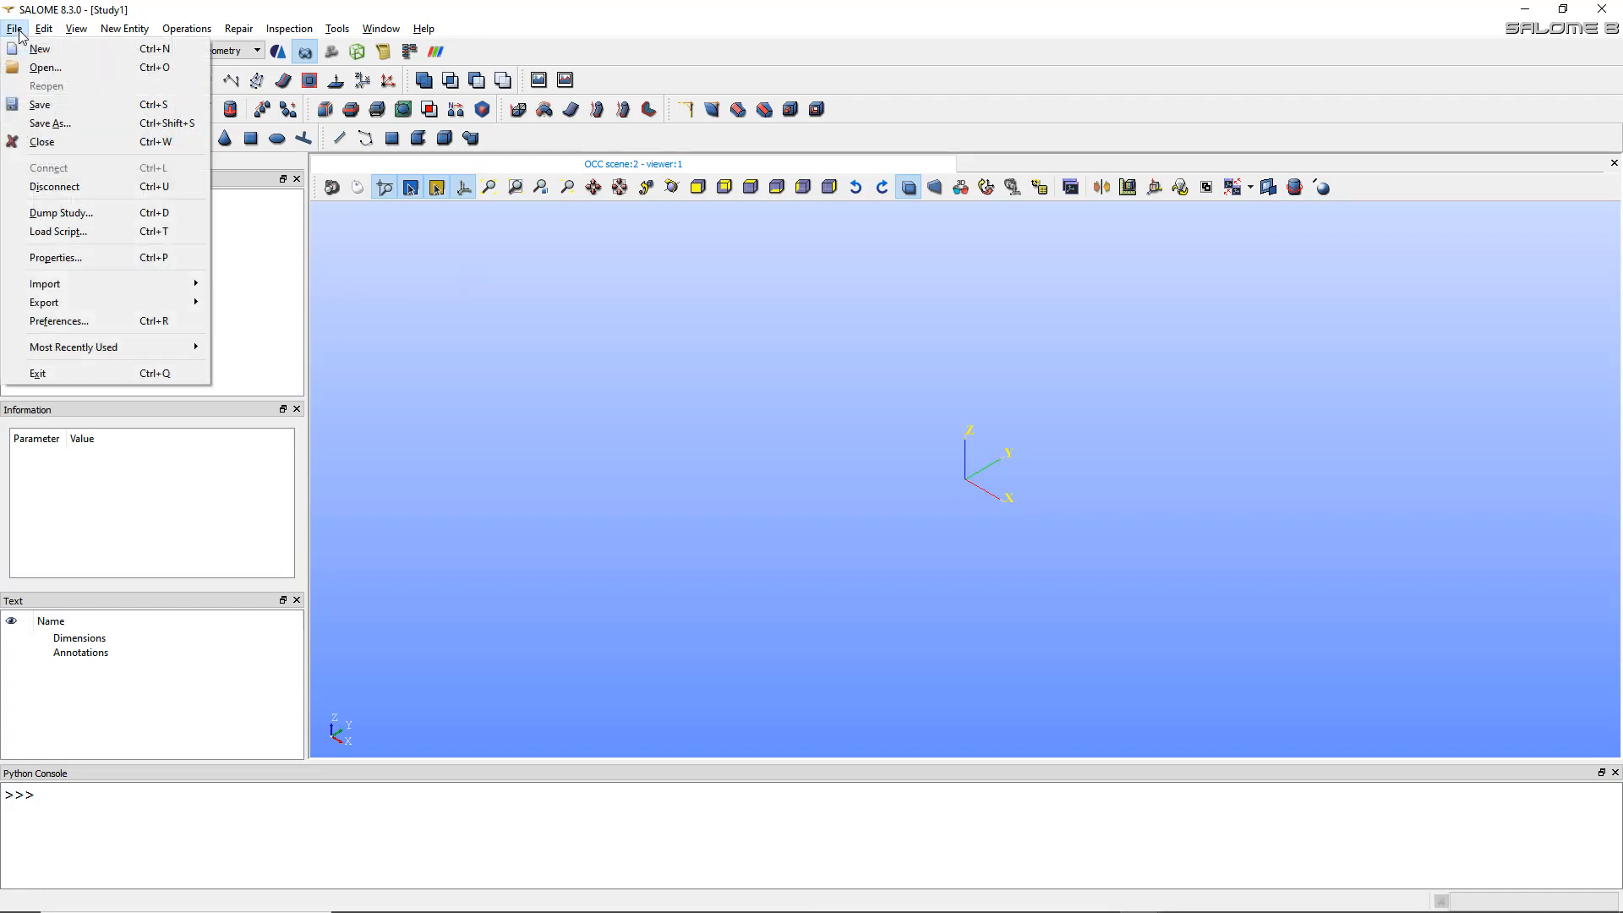
mouse_move(162, 283)
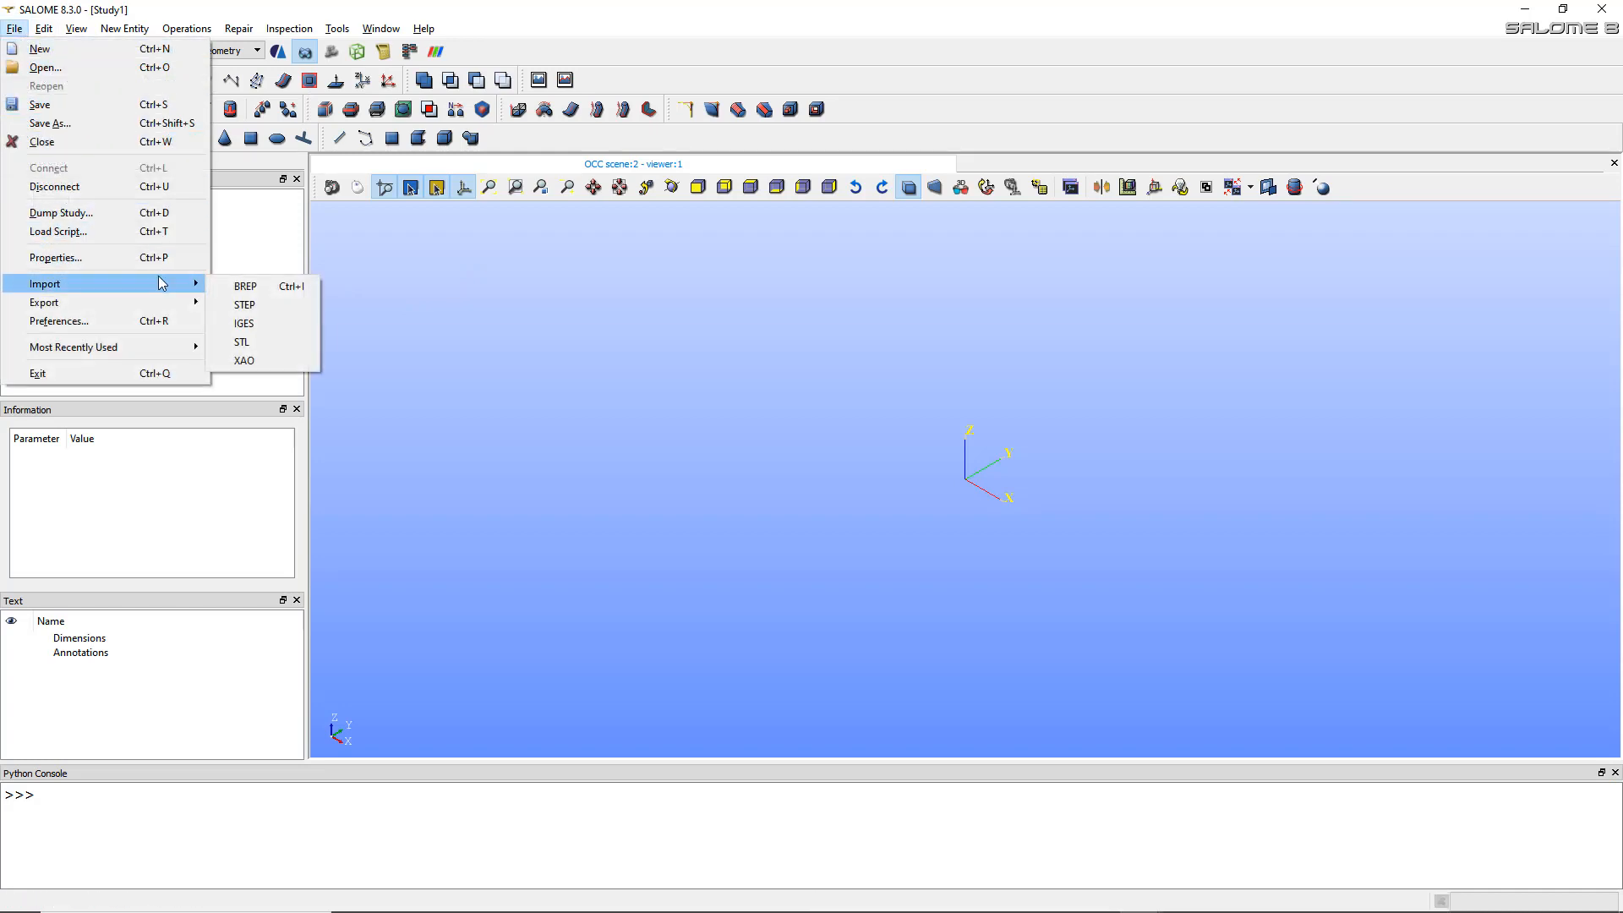
click(273, 306)
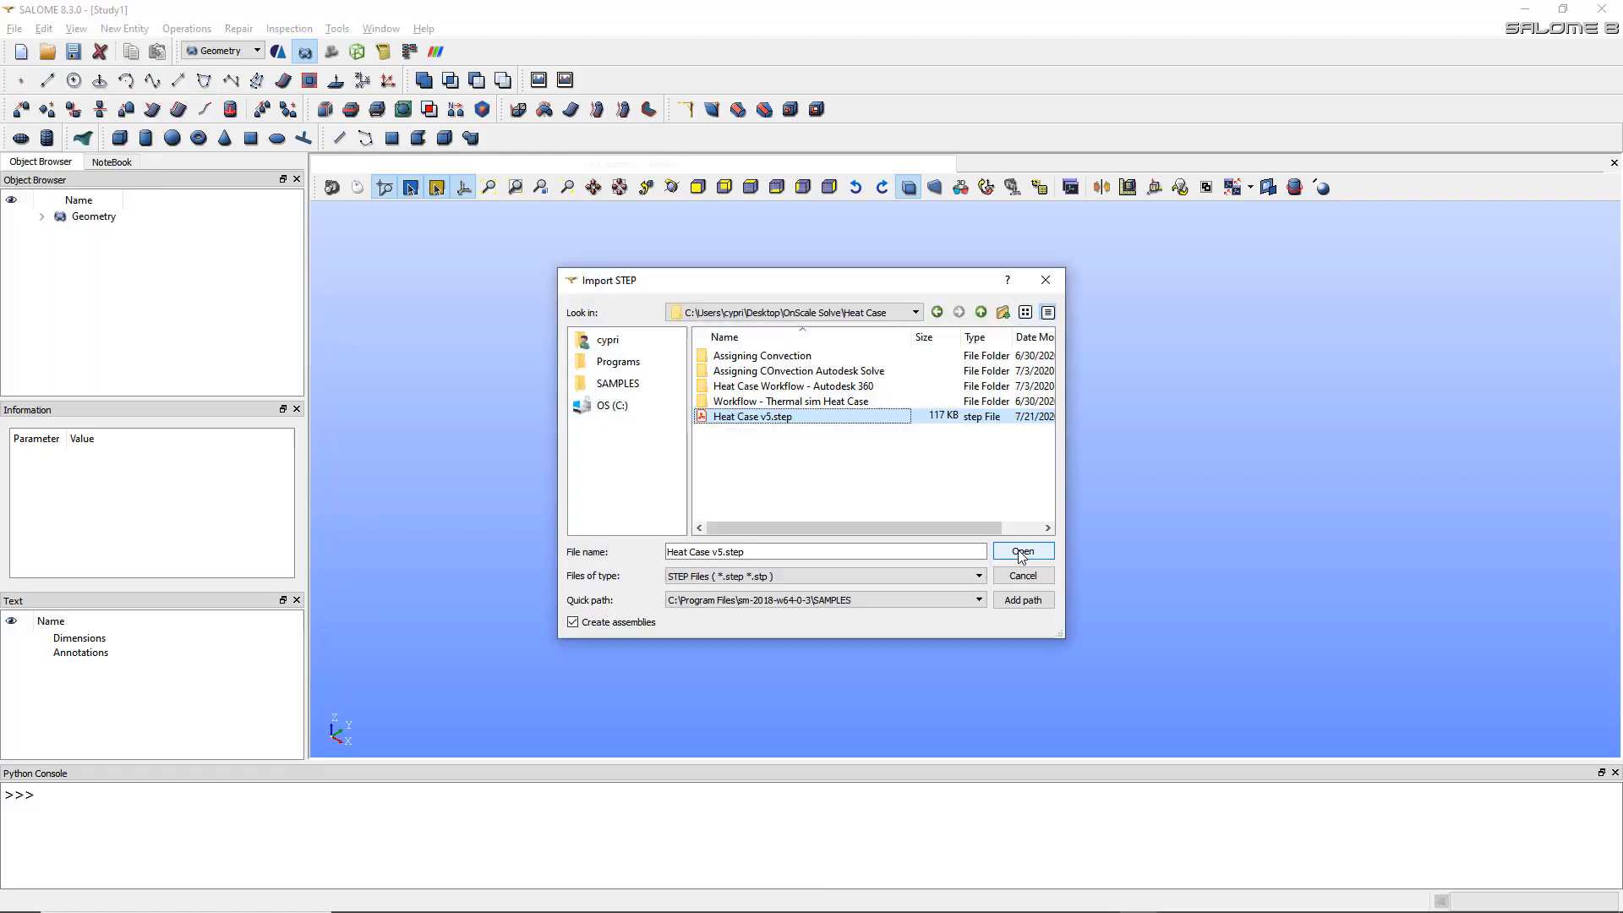
click(1018, 550)
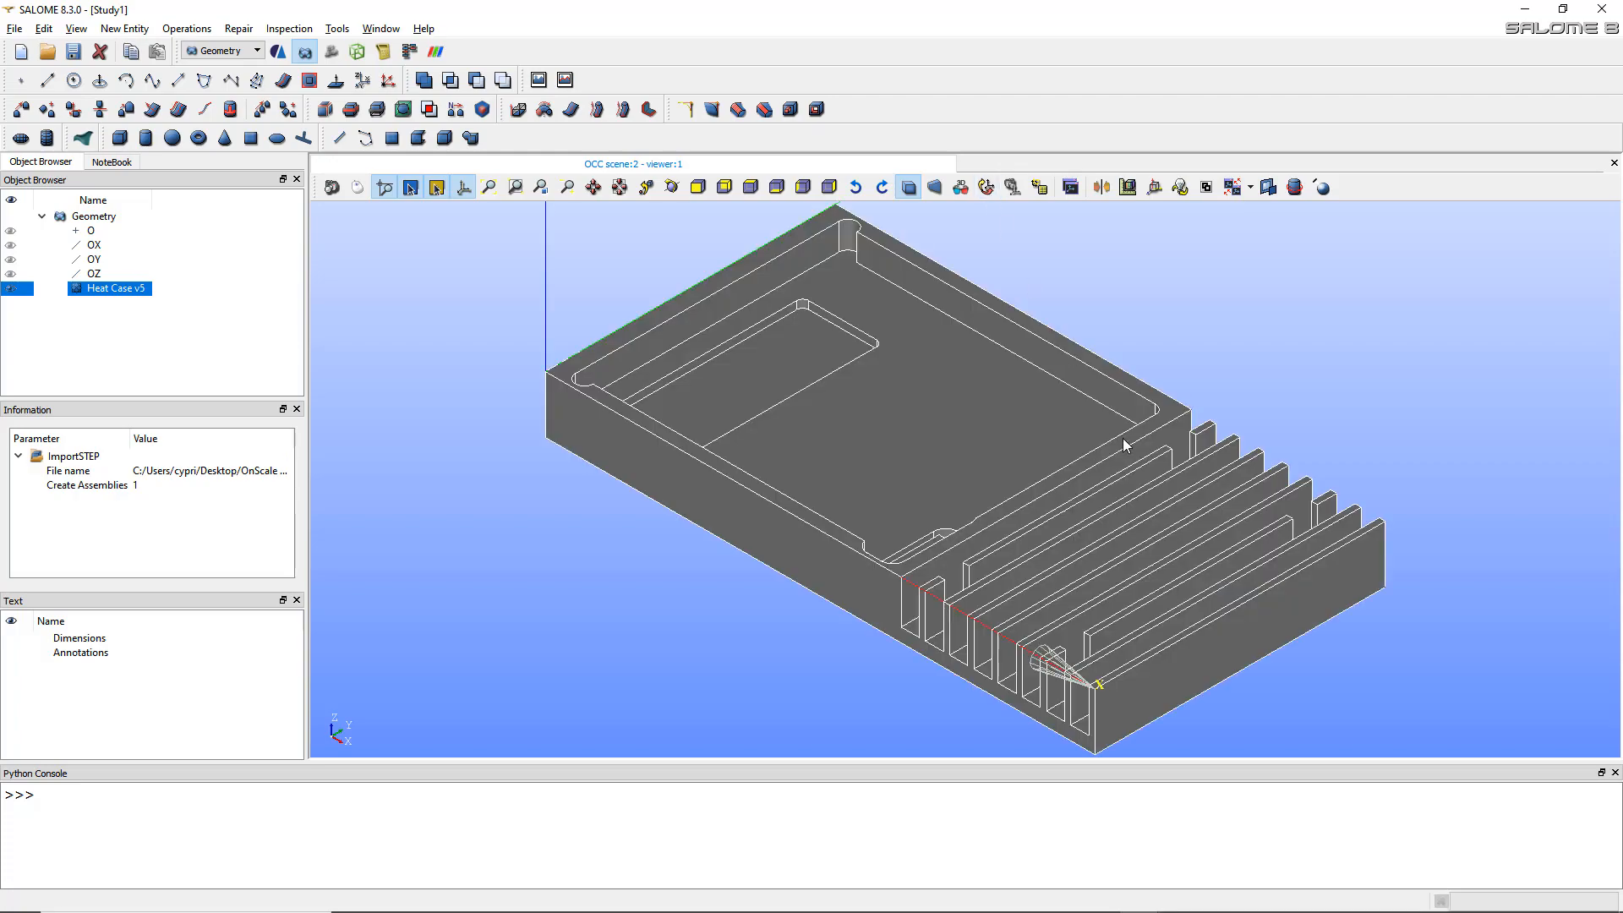
click(1314, 358)
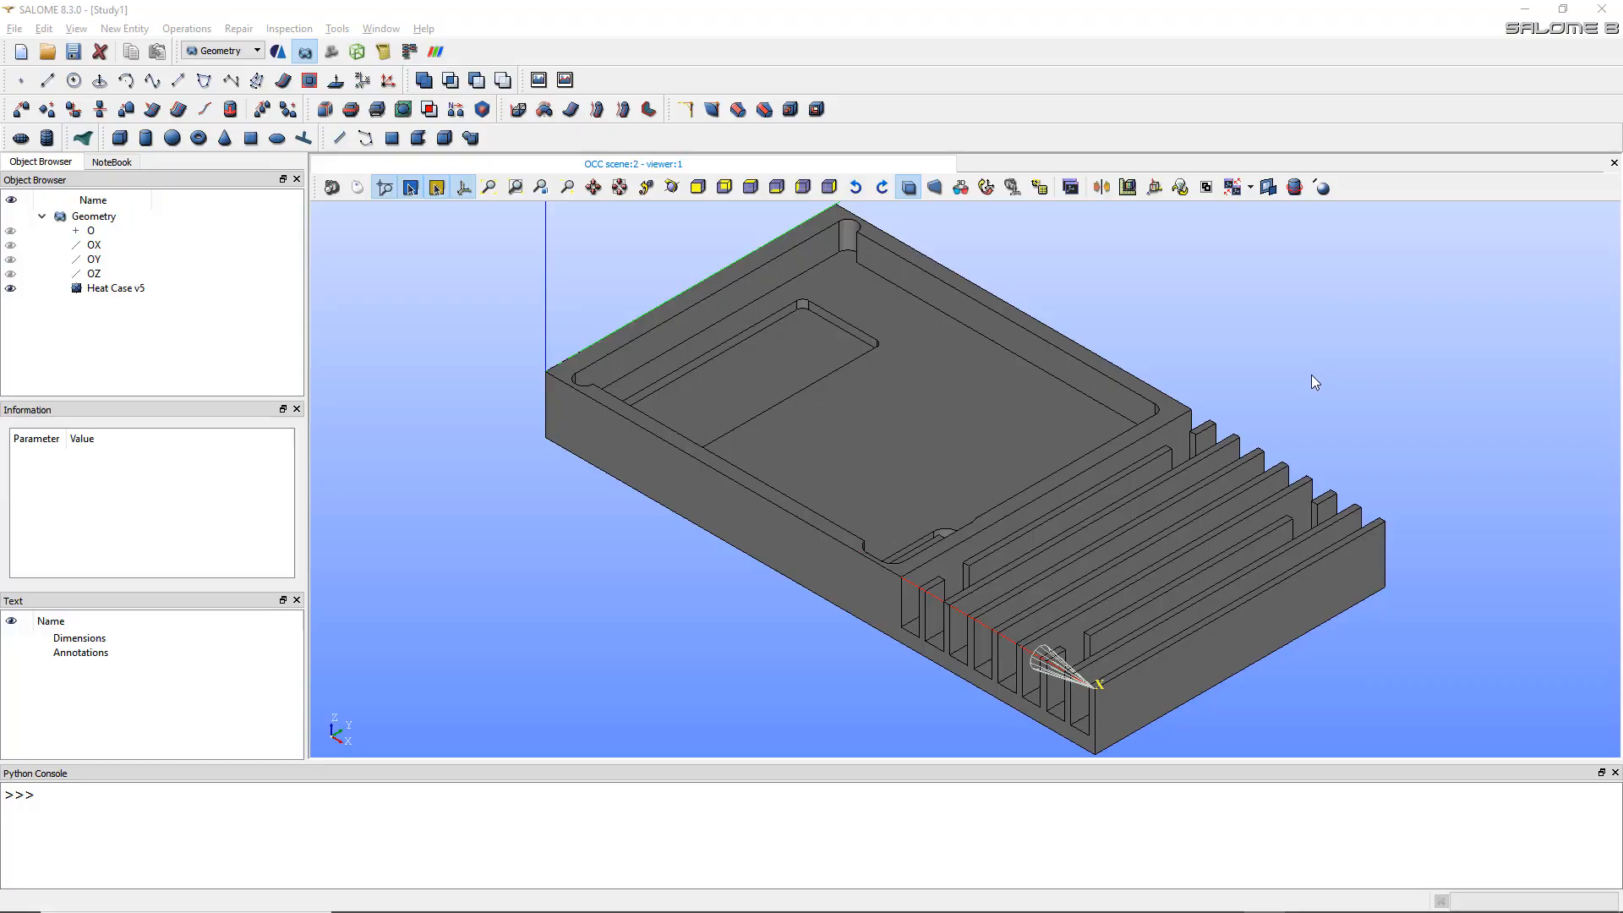
- Explode the Heat Case v5 compound into sub-shapes of type Solid
ctrl+right_drag(1000, 564, 1079, 645)
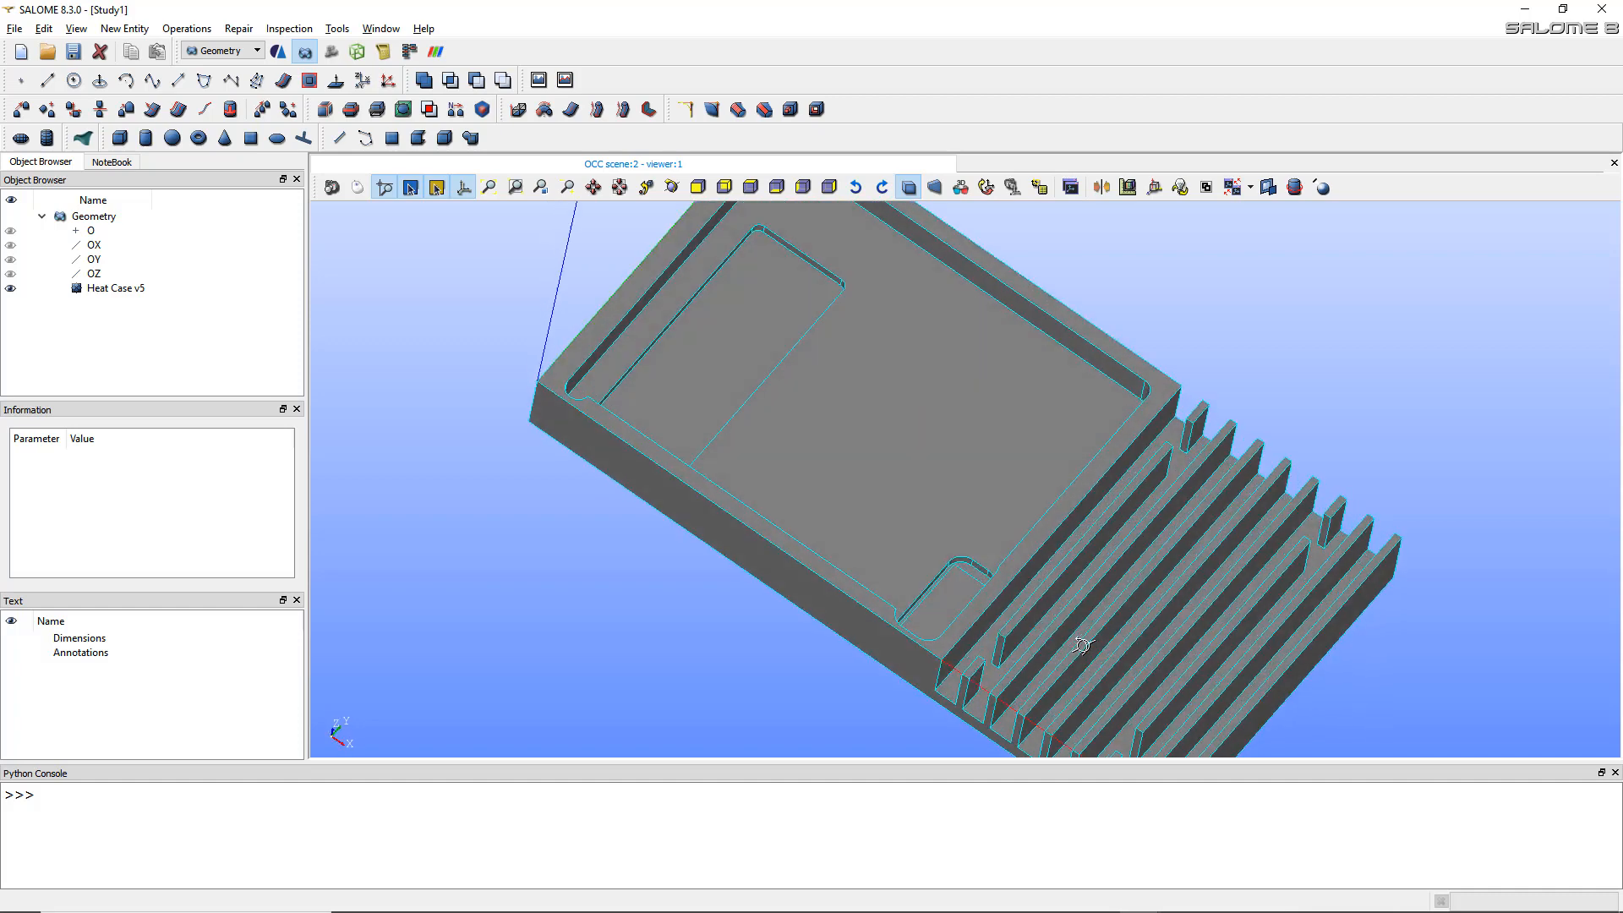
scroll(949, 677, up, 3)
scroll(928, 525, down, 5)
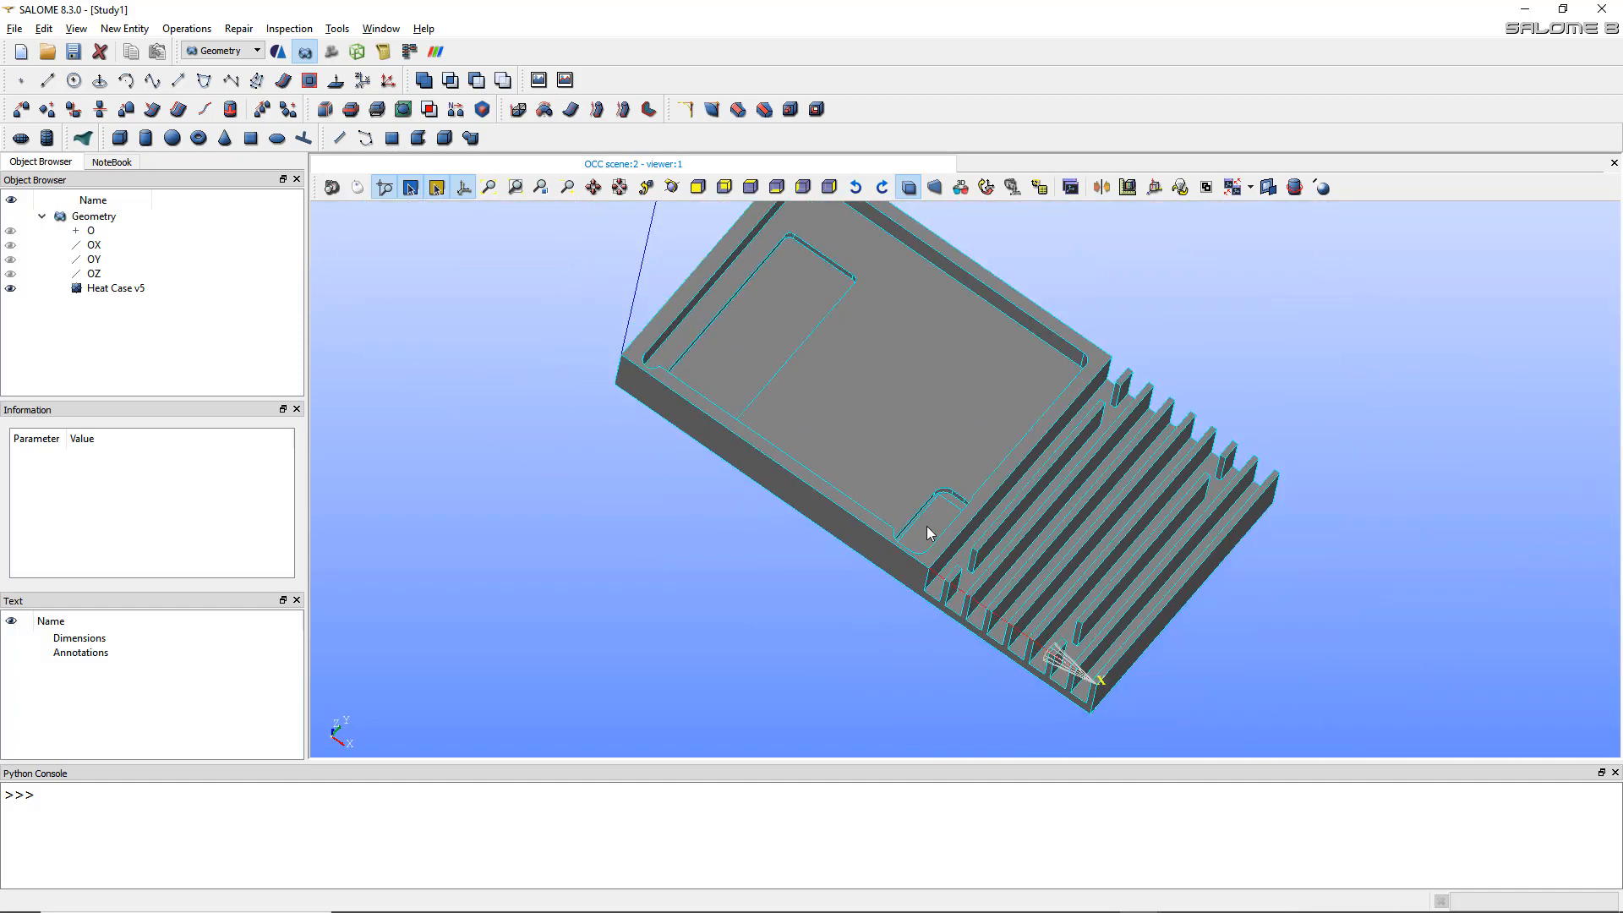
ctrl+right_drag(963, 484, 946, 440)
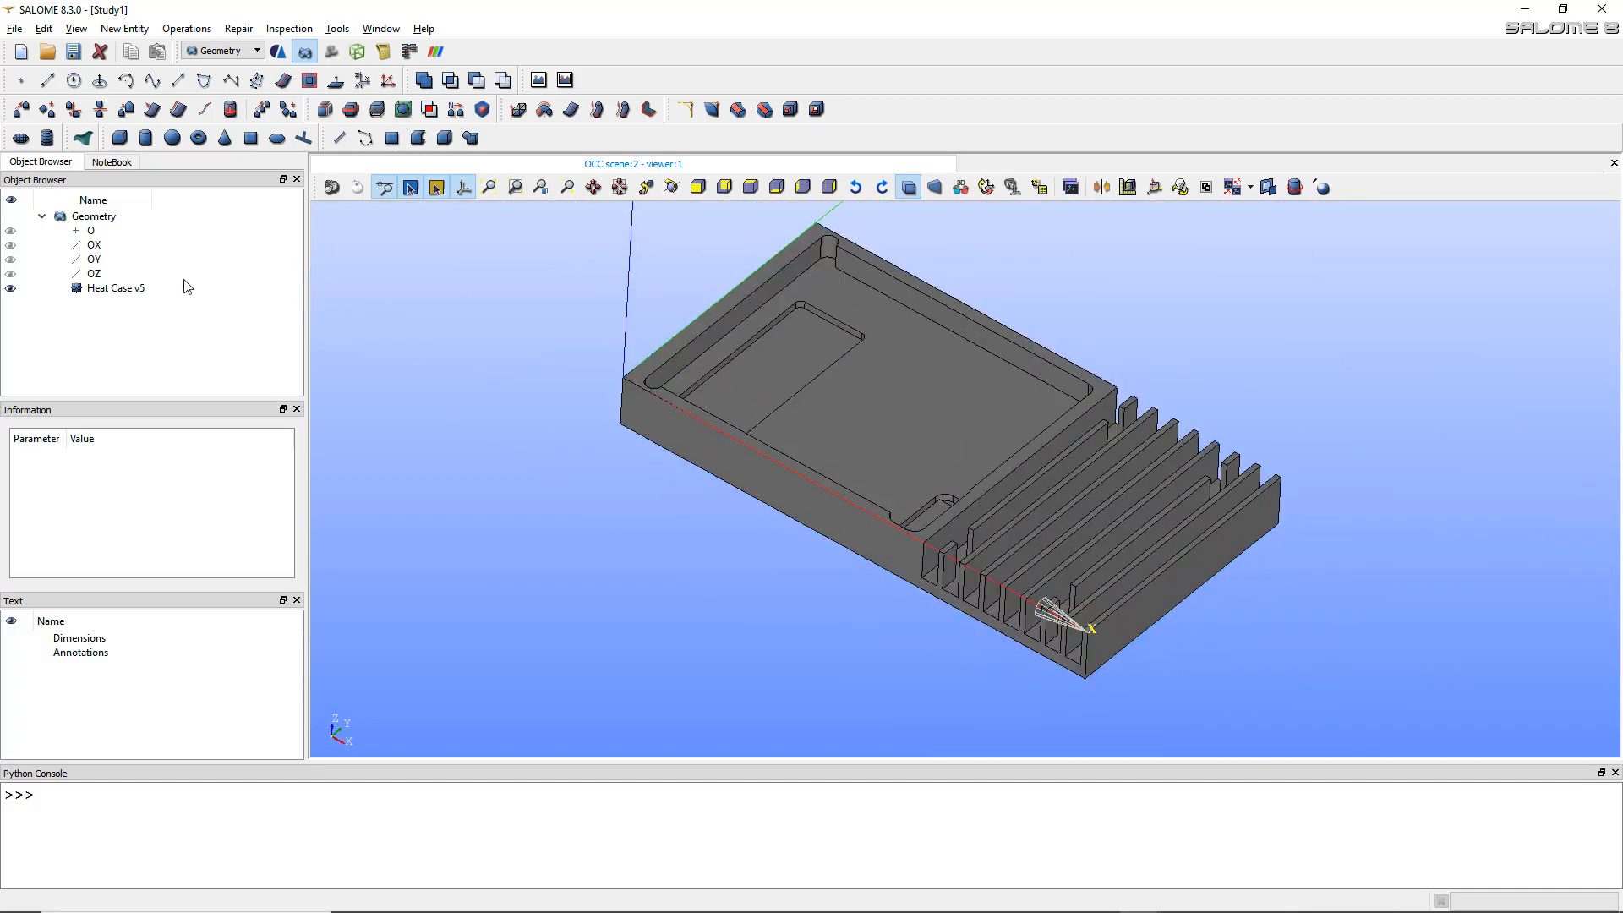
click(140, 289)
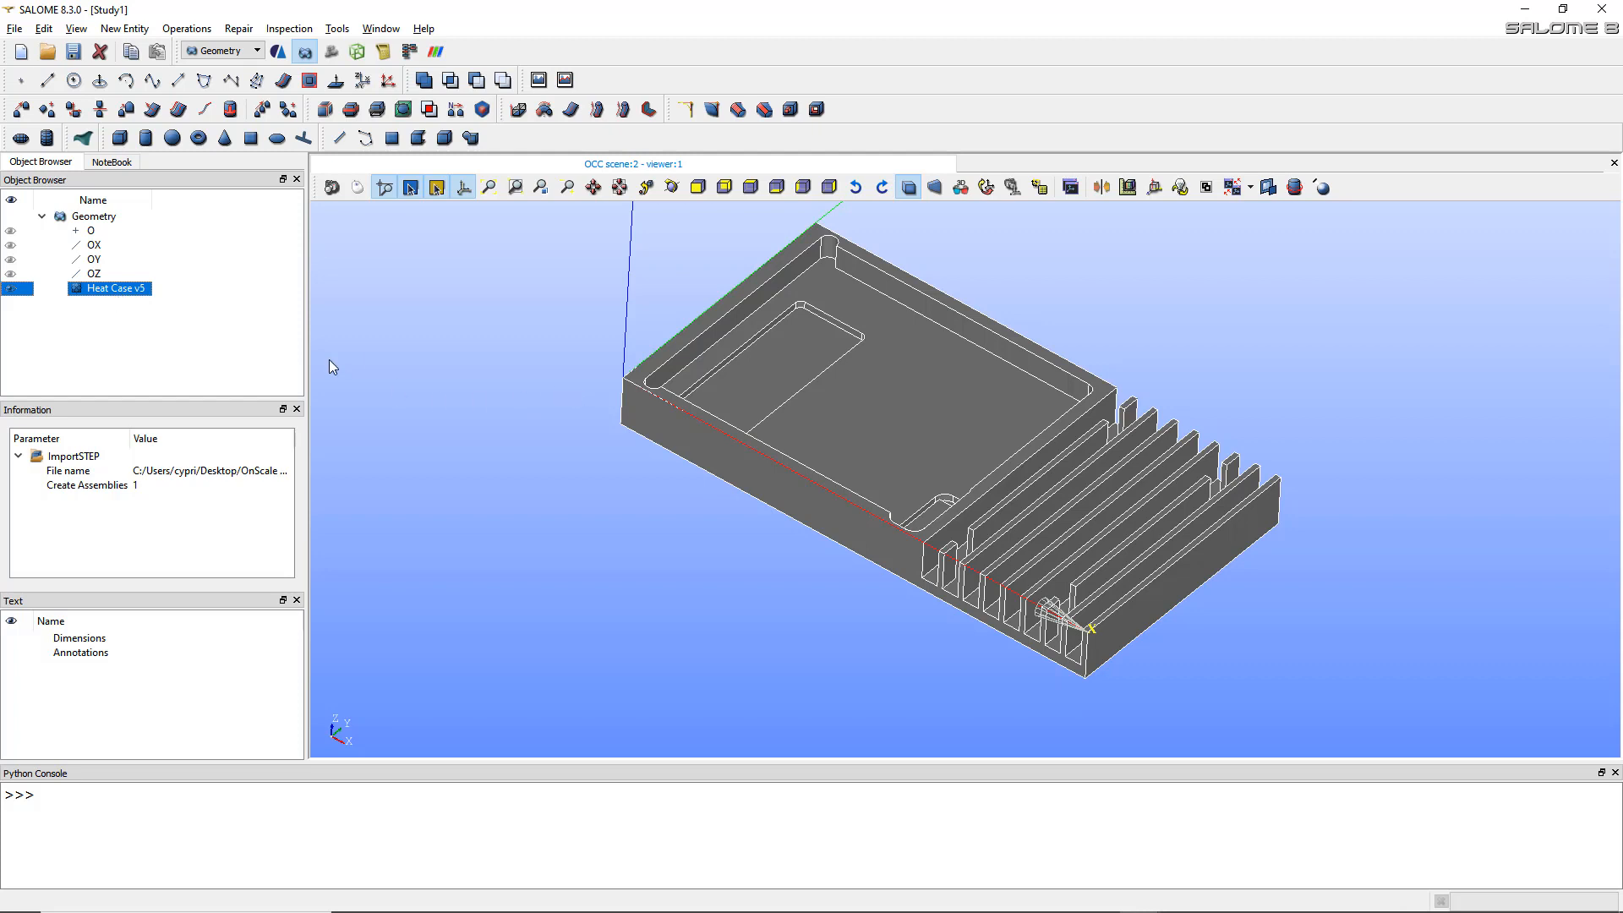
click(188, 29)
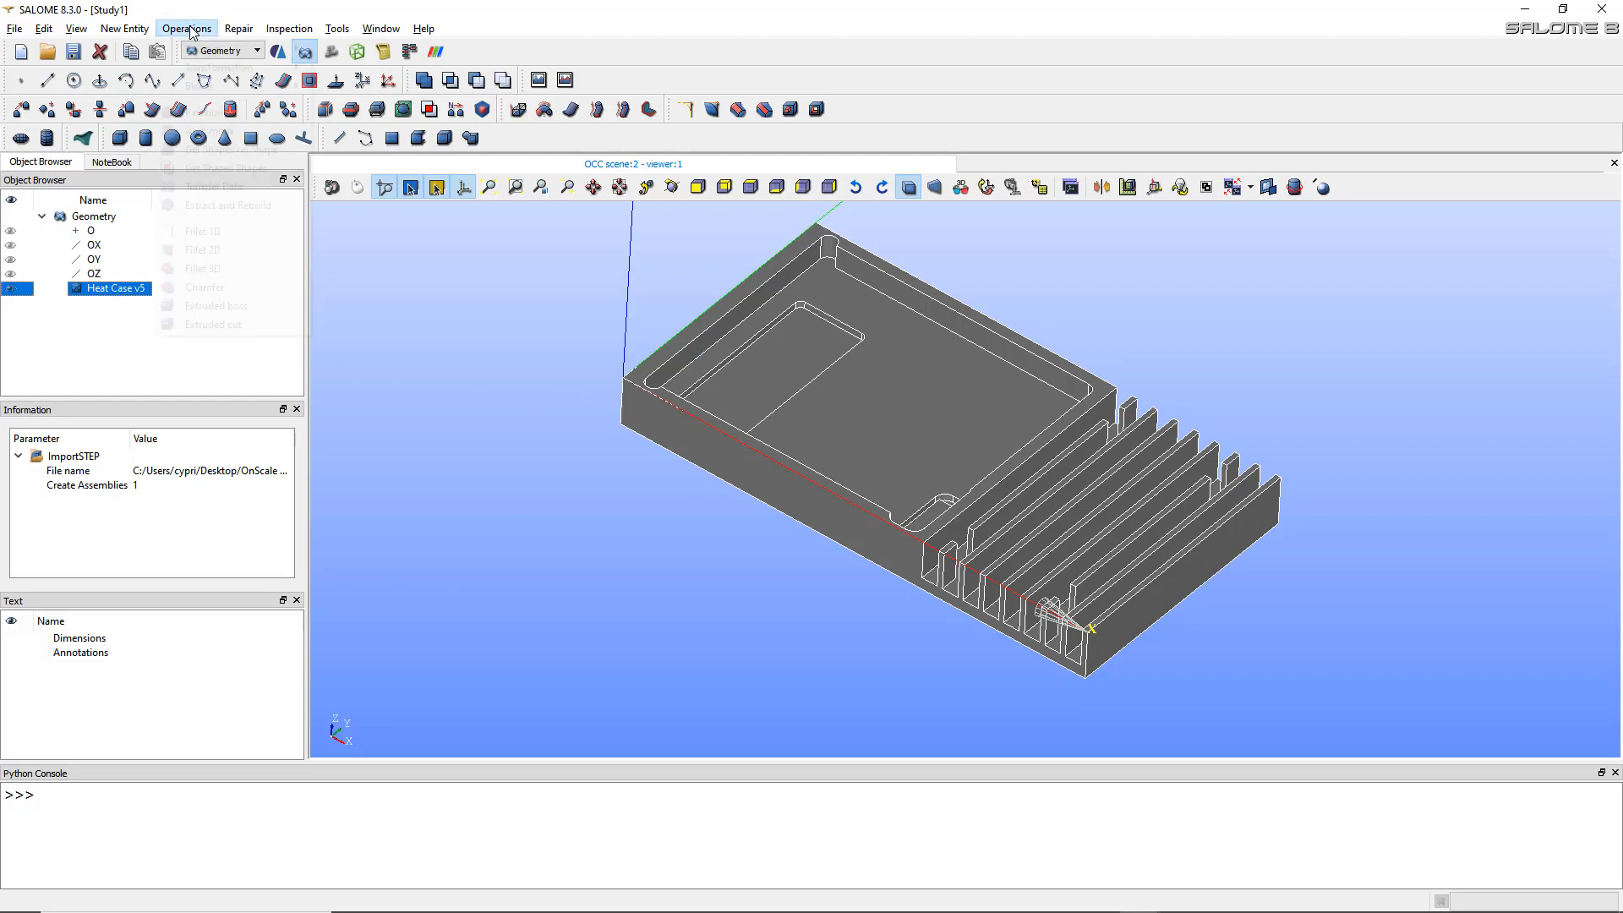
mouse_move(142, 34)
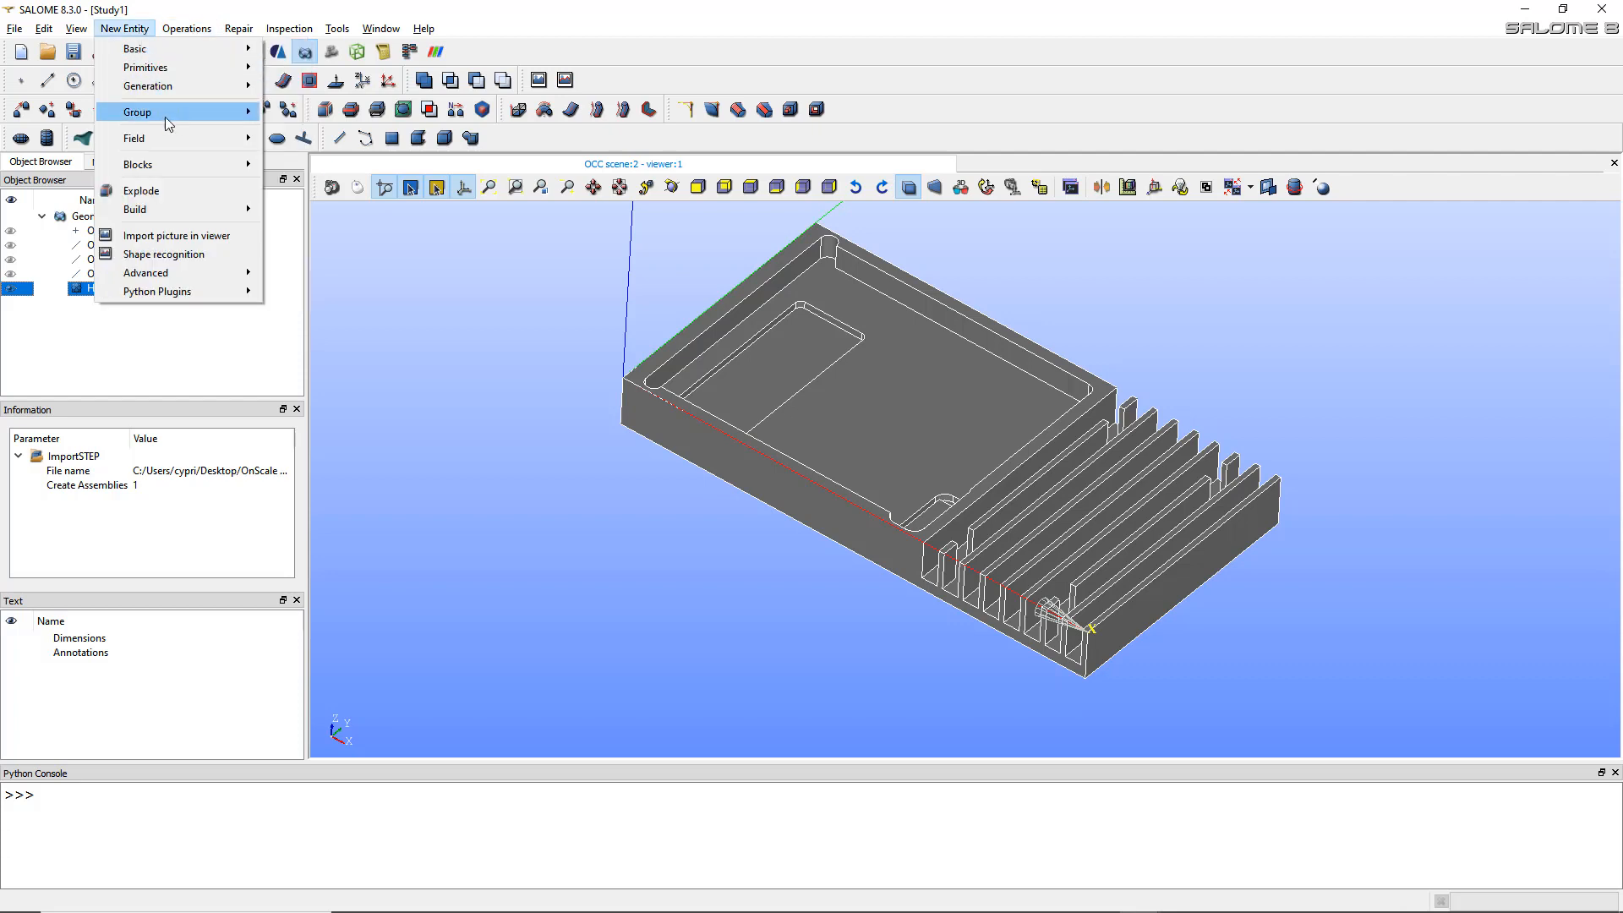
click(190, 192)
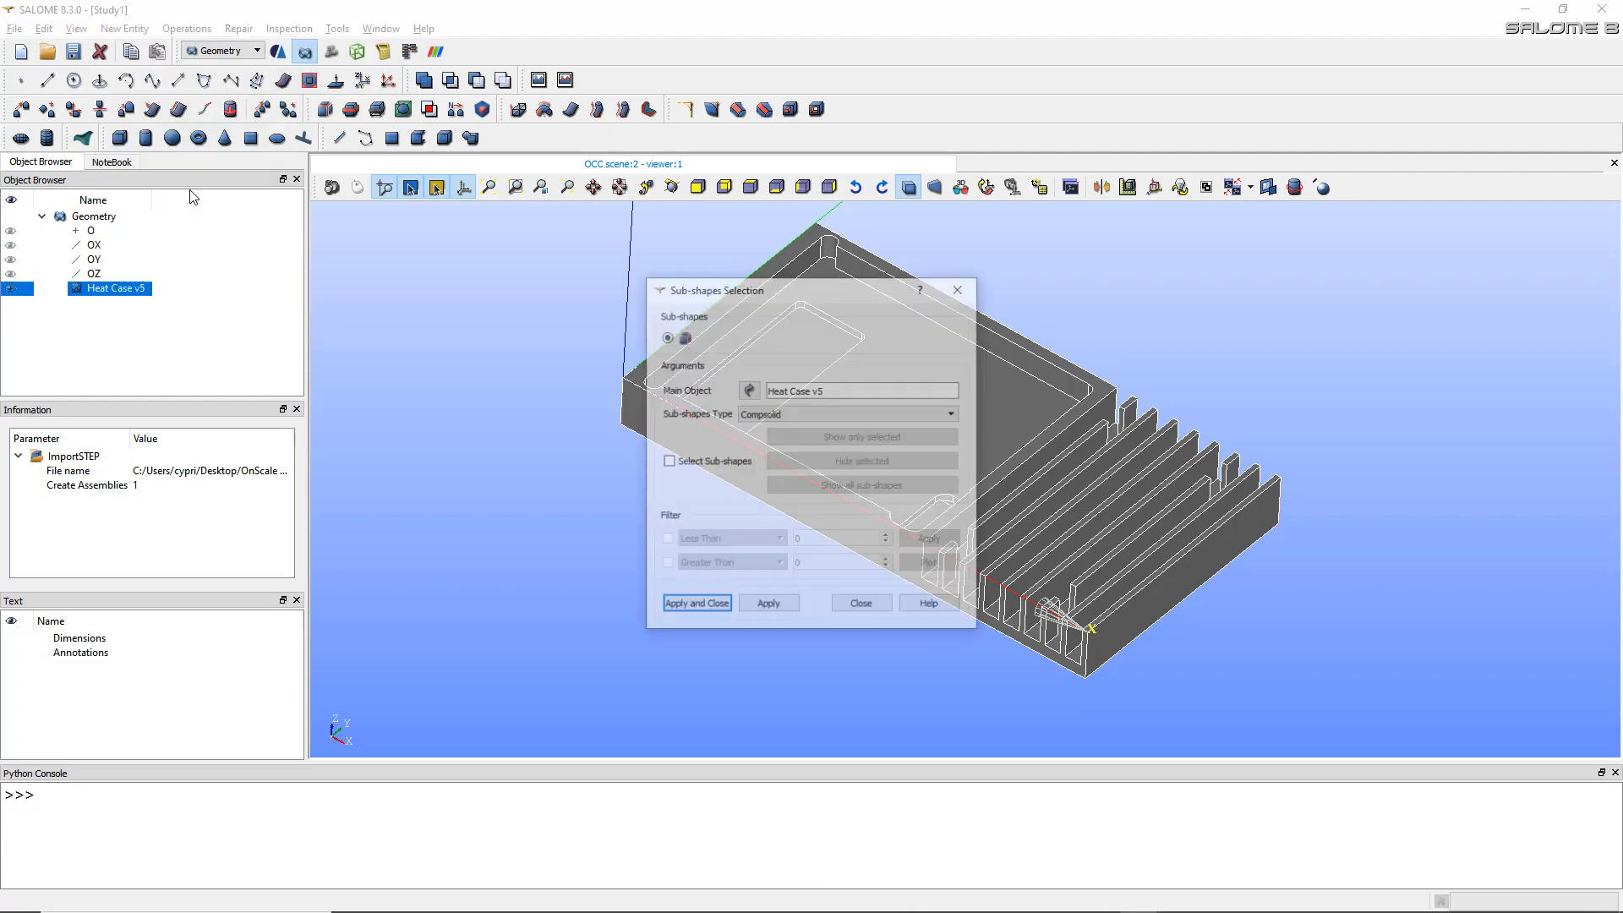
click(803, 412)
click(805, 439)
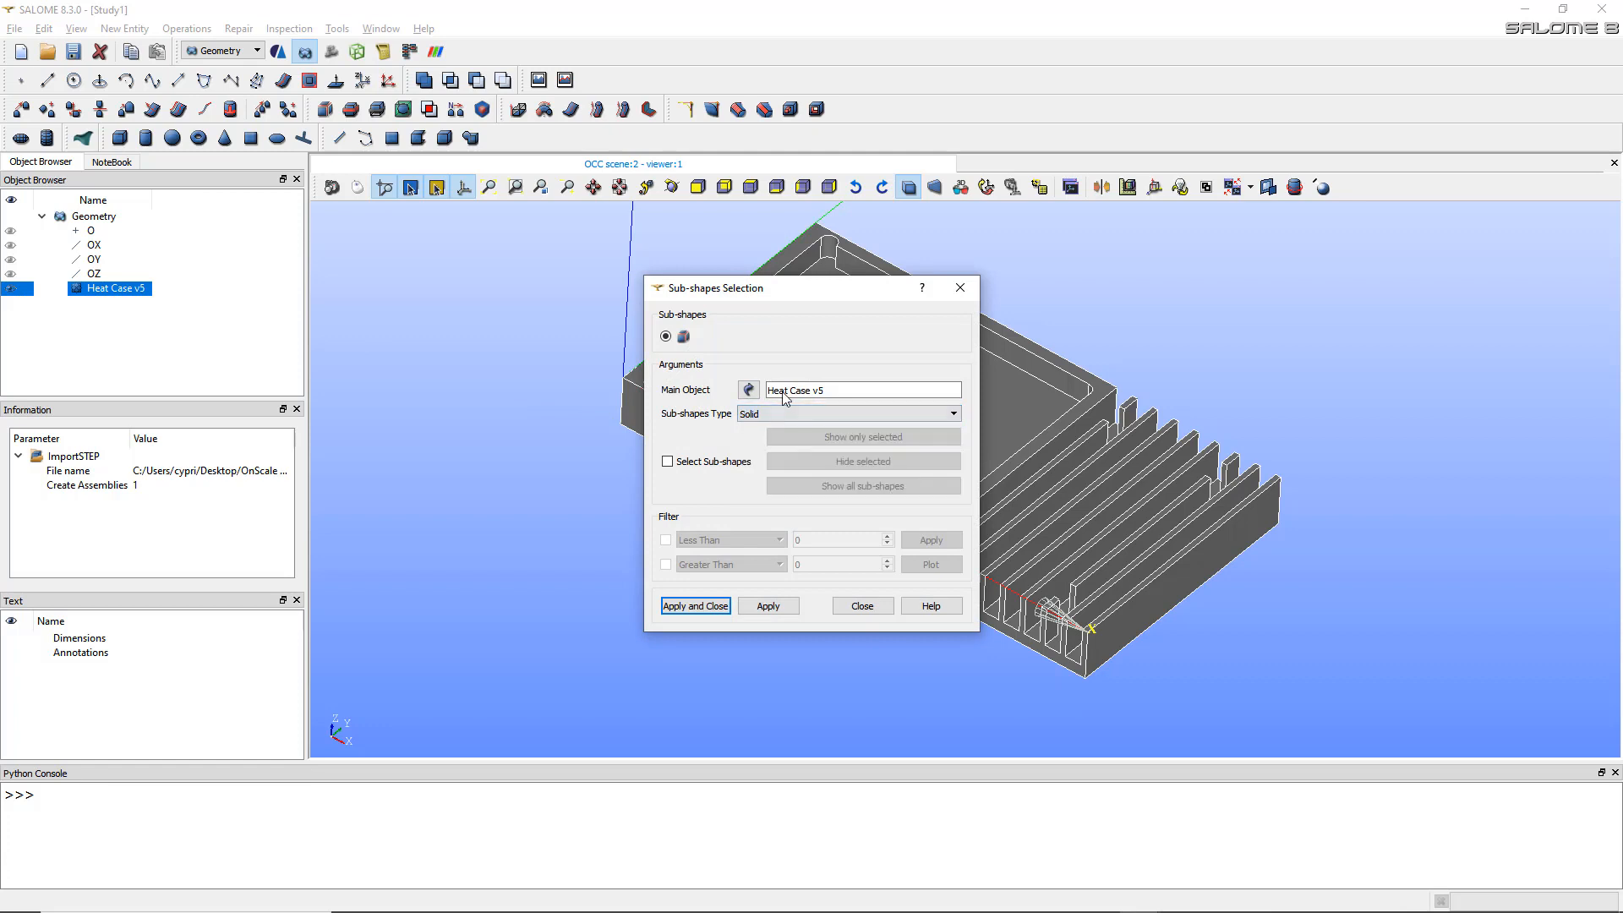
click(715, 608)
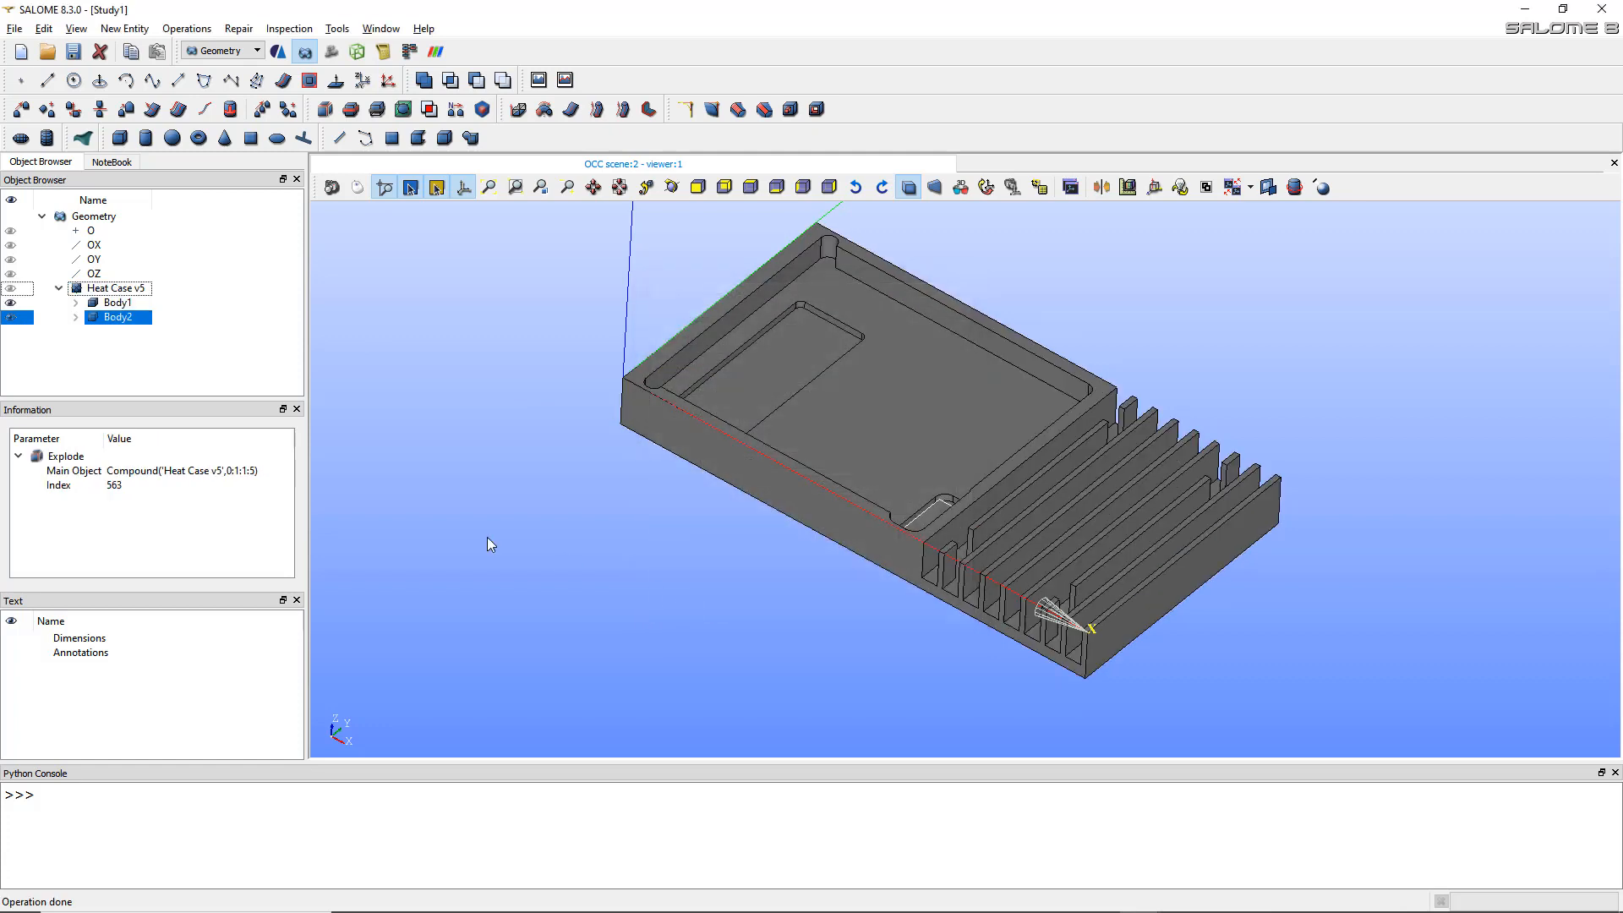
- Toggle the visibility of Body1 and Body2 one at a time to identify each solid, leaving both shown
click(12, 320)
click(11, 303)
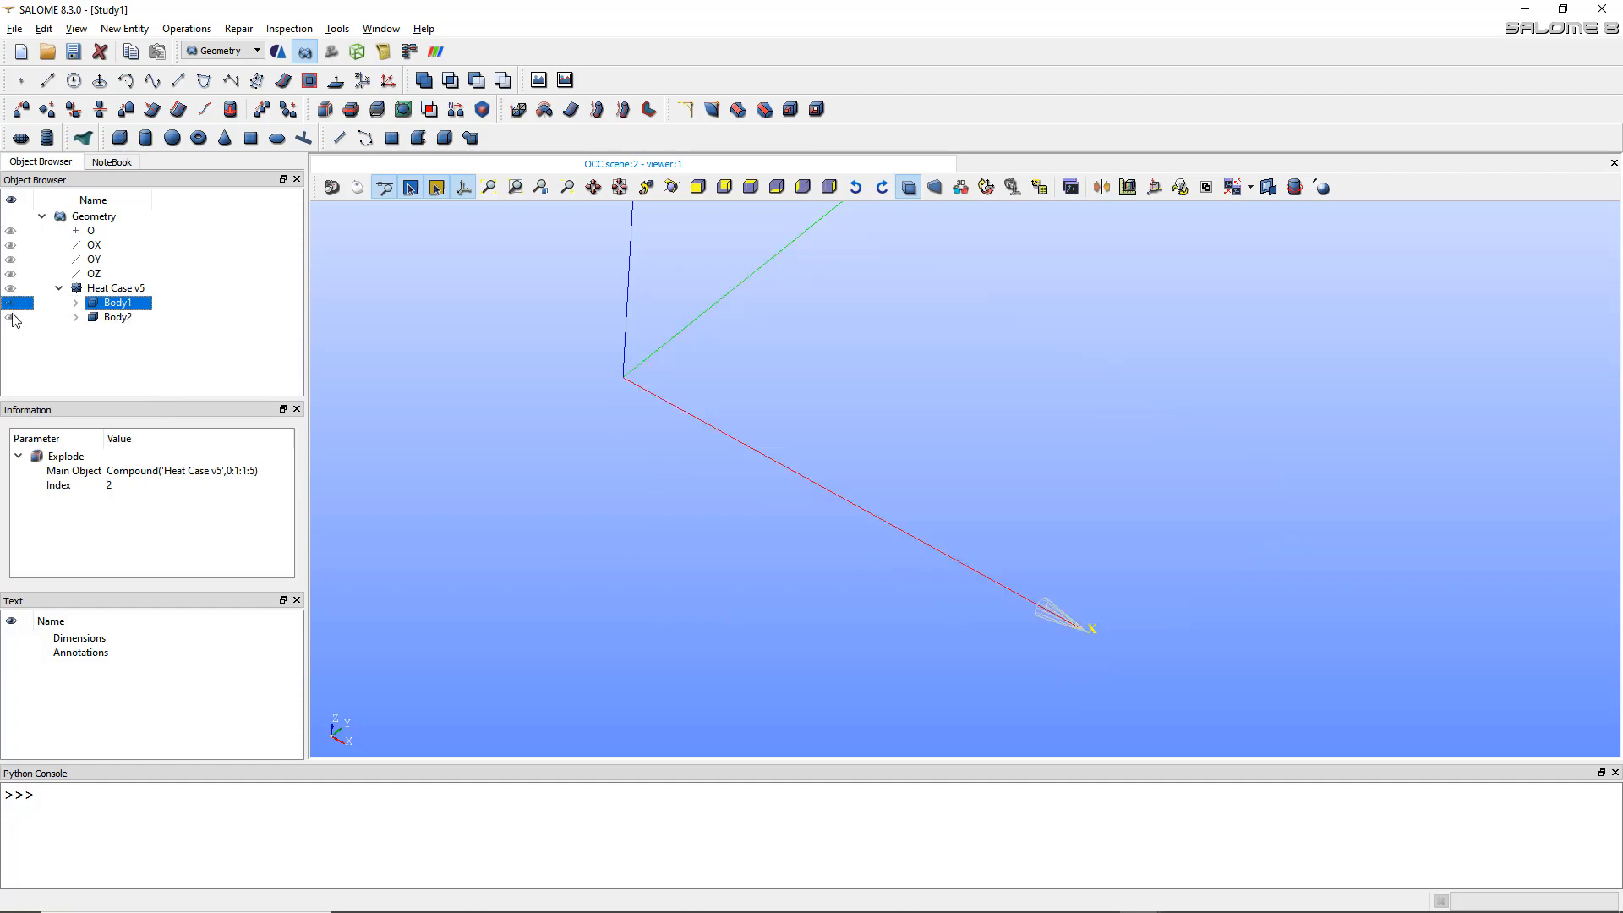
click(13, 317)
click(12, 317)
click(11, 303)
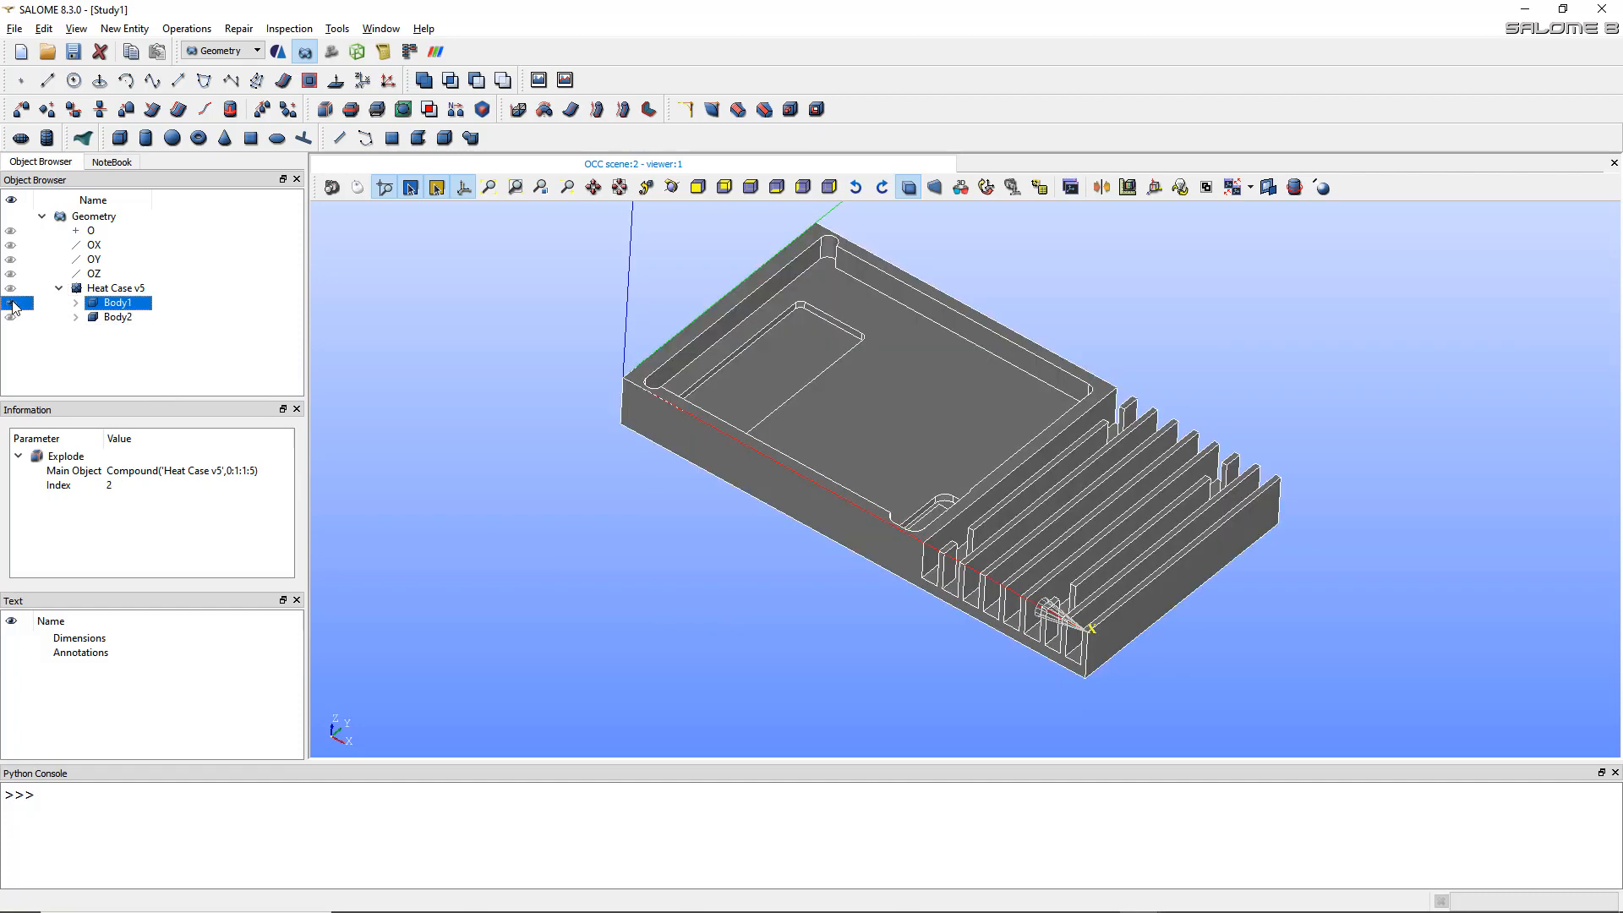
click(12, 305)
click(12, 302)
click(12, 317)
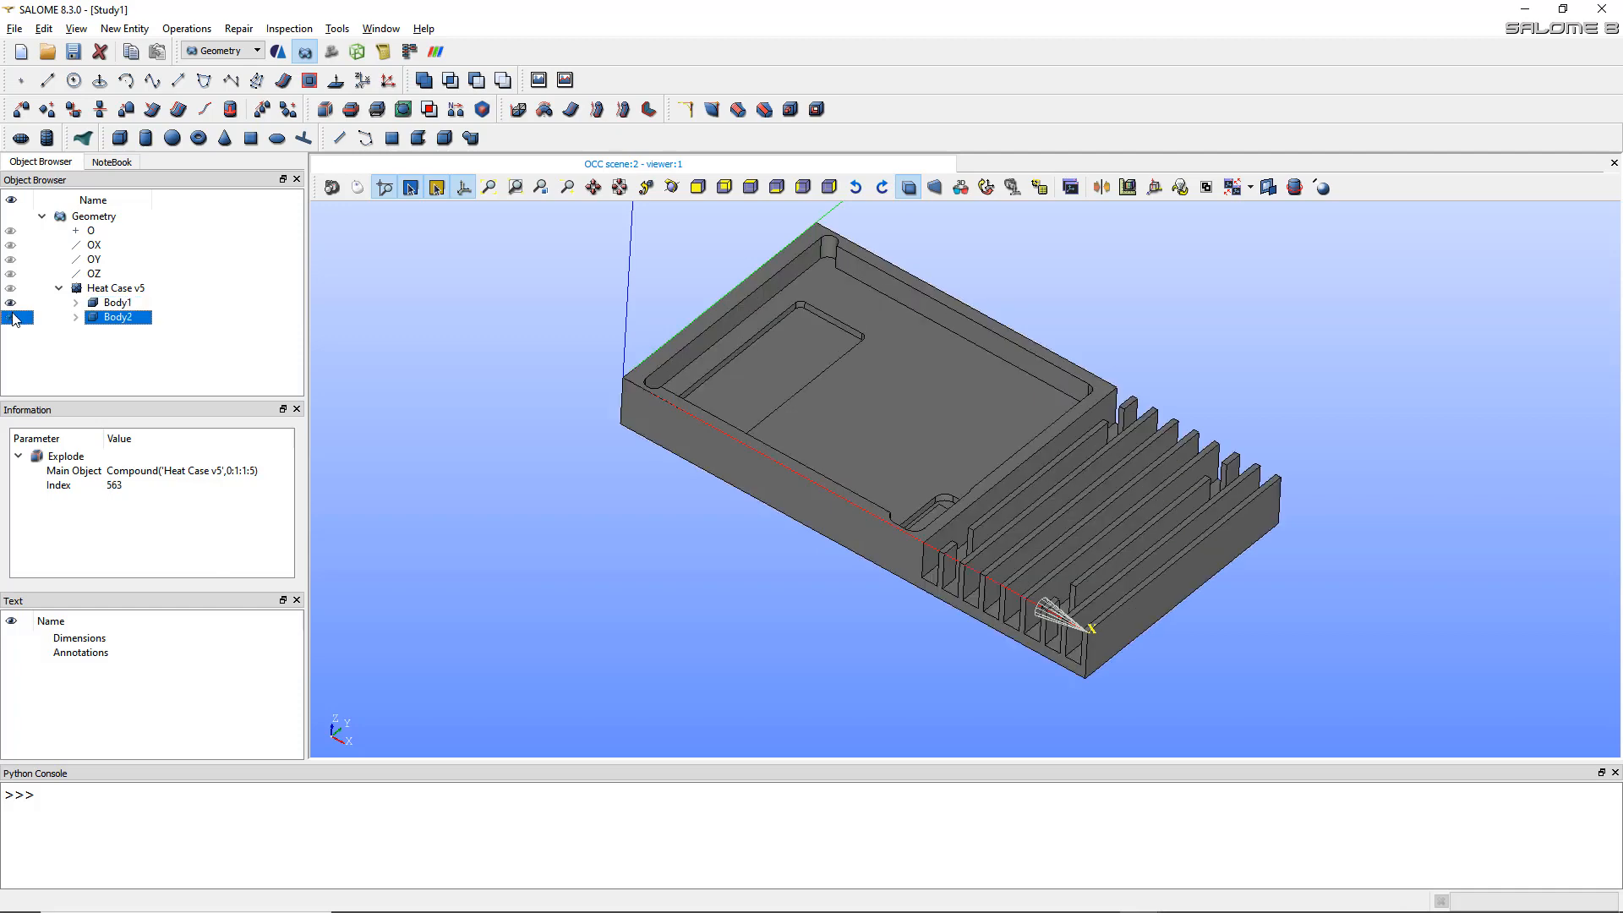
mouse_move(610, 370)
ctrl+right_down()
mouse_move(638, 444)
mouse_move(562, 402)
mouse_move(758, 366)
mouse_move(650, 424)
mouse_move(734, 411)
mouse_move(707, 418)
mouse_move(727, 397)
mouse_move(815, 409)
ctrl+right_up()
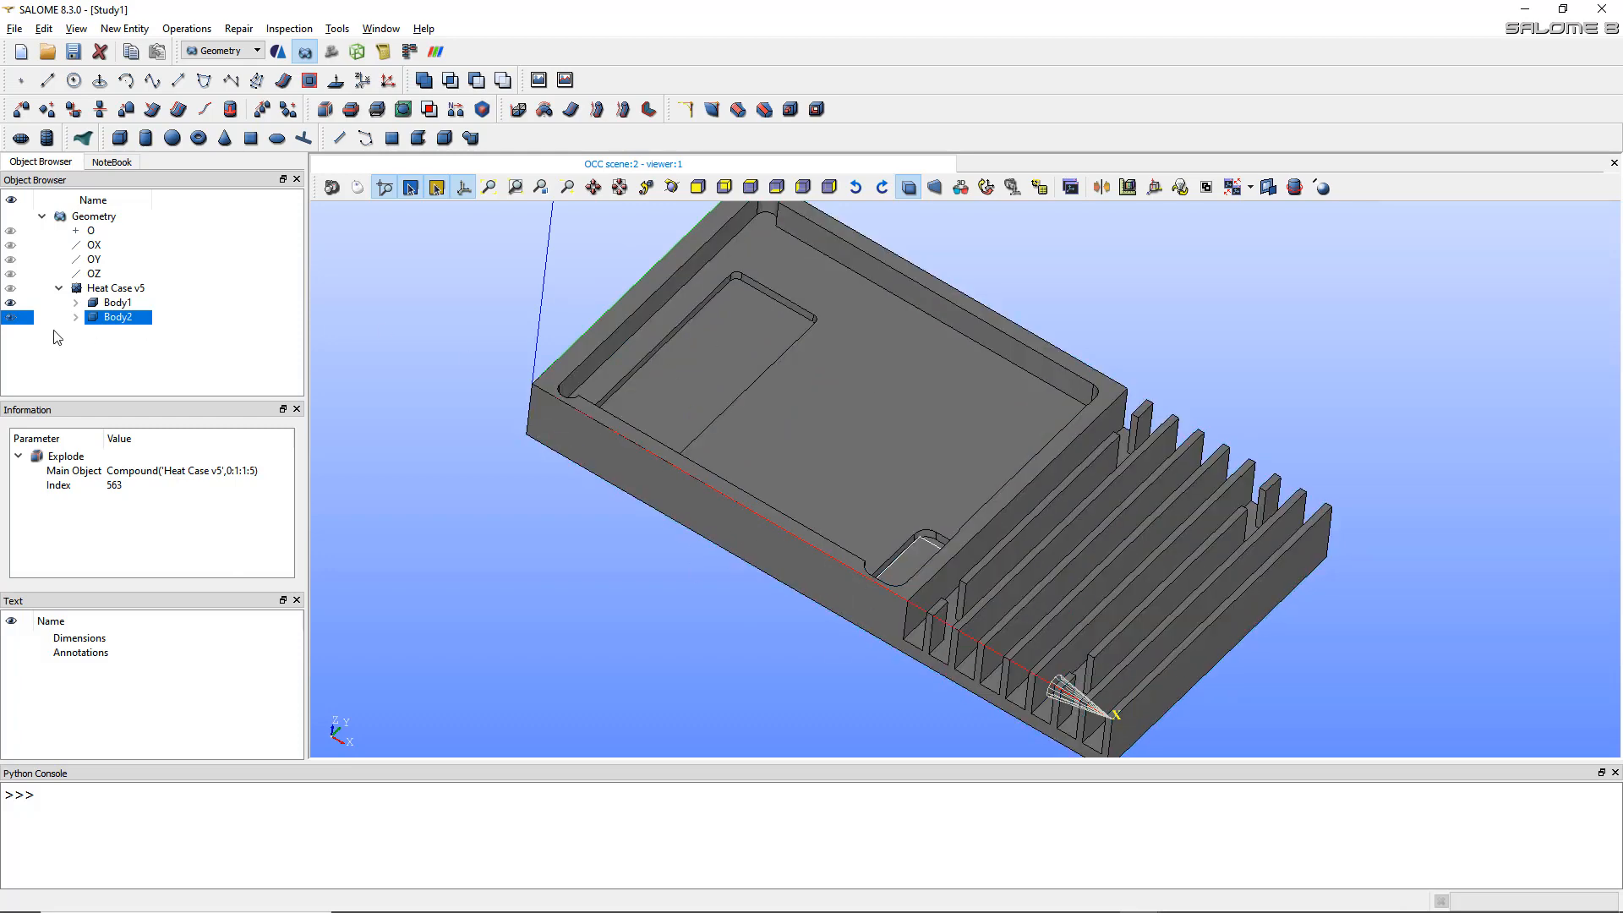
- Hide Body2 and start a face group on Body1 that includes all of its faces
click(14, 319)
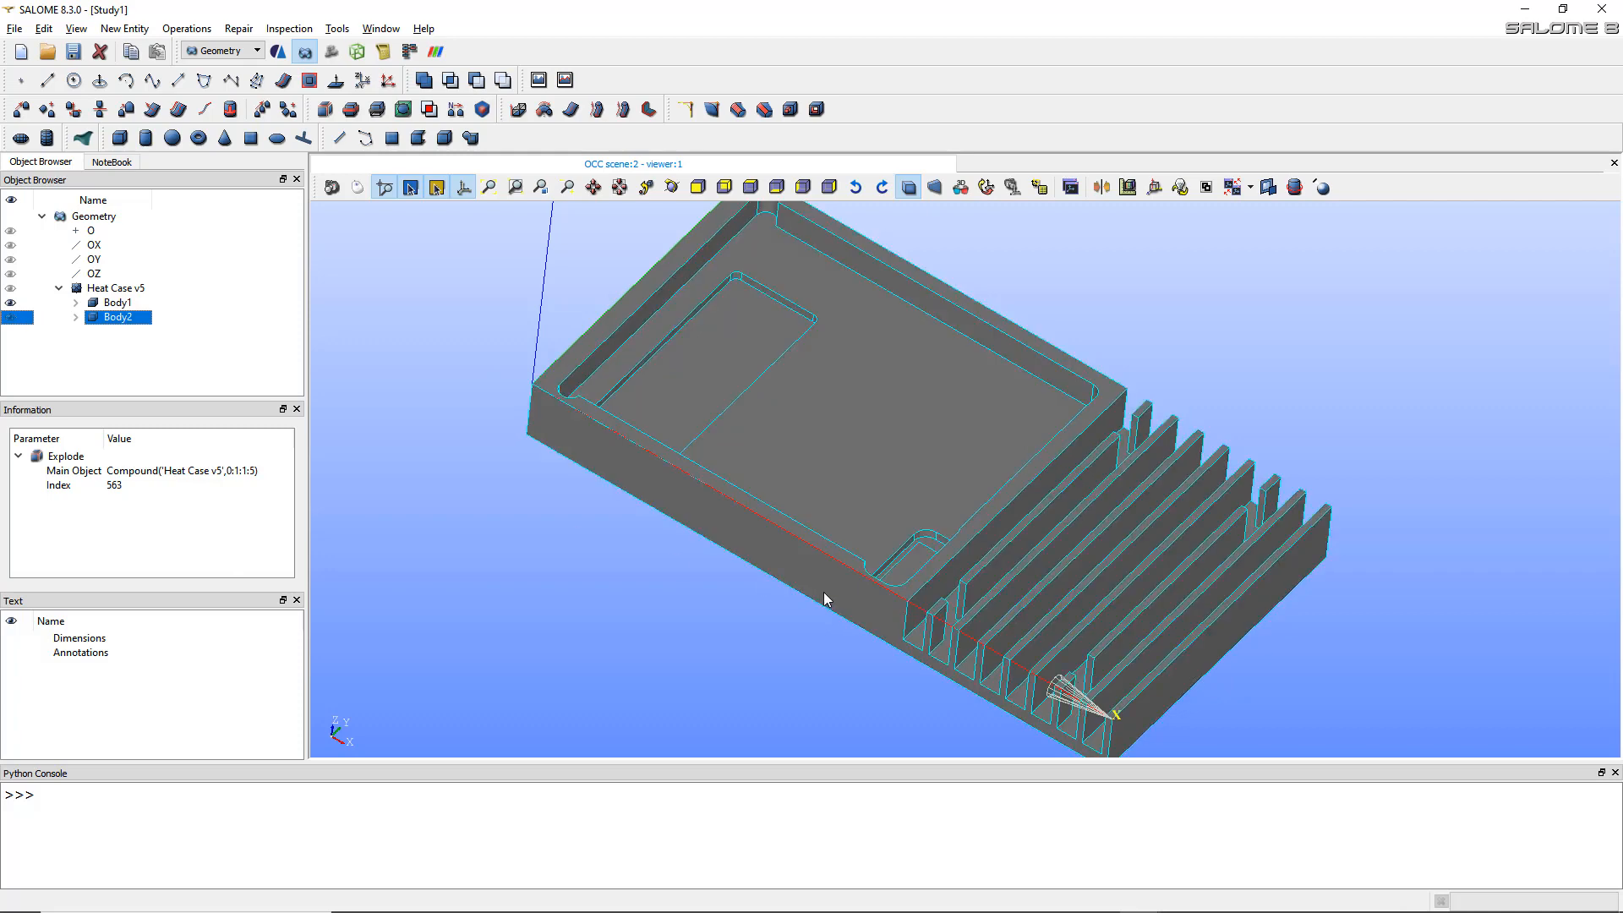
click(117, 303)
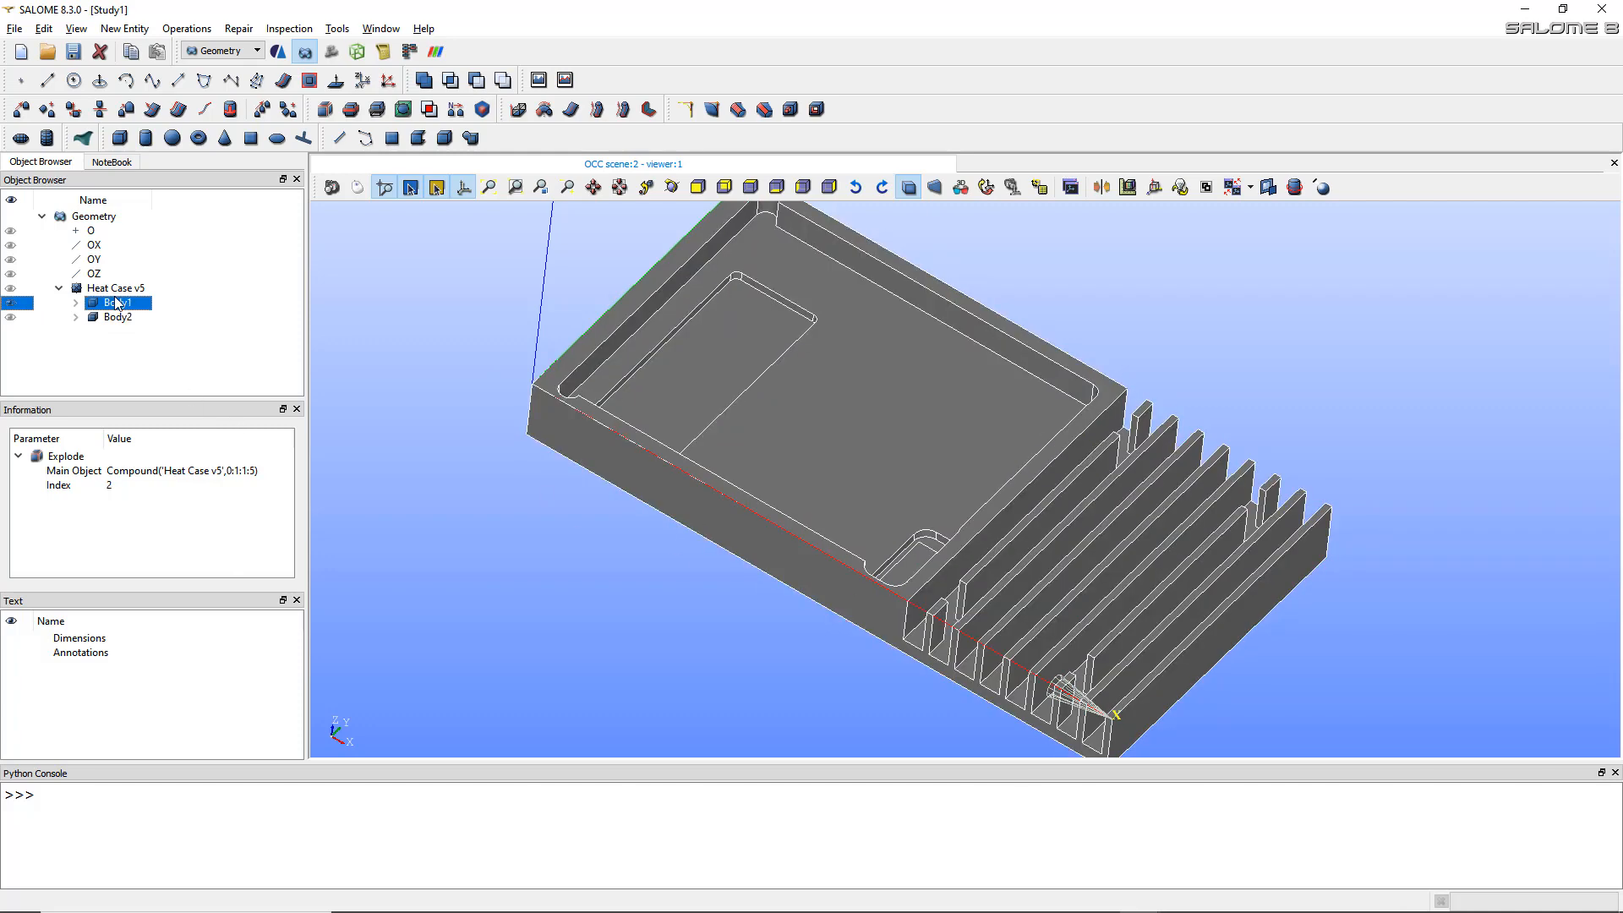
scroll(1013, 423, down, 2)
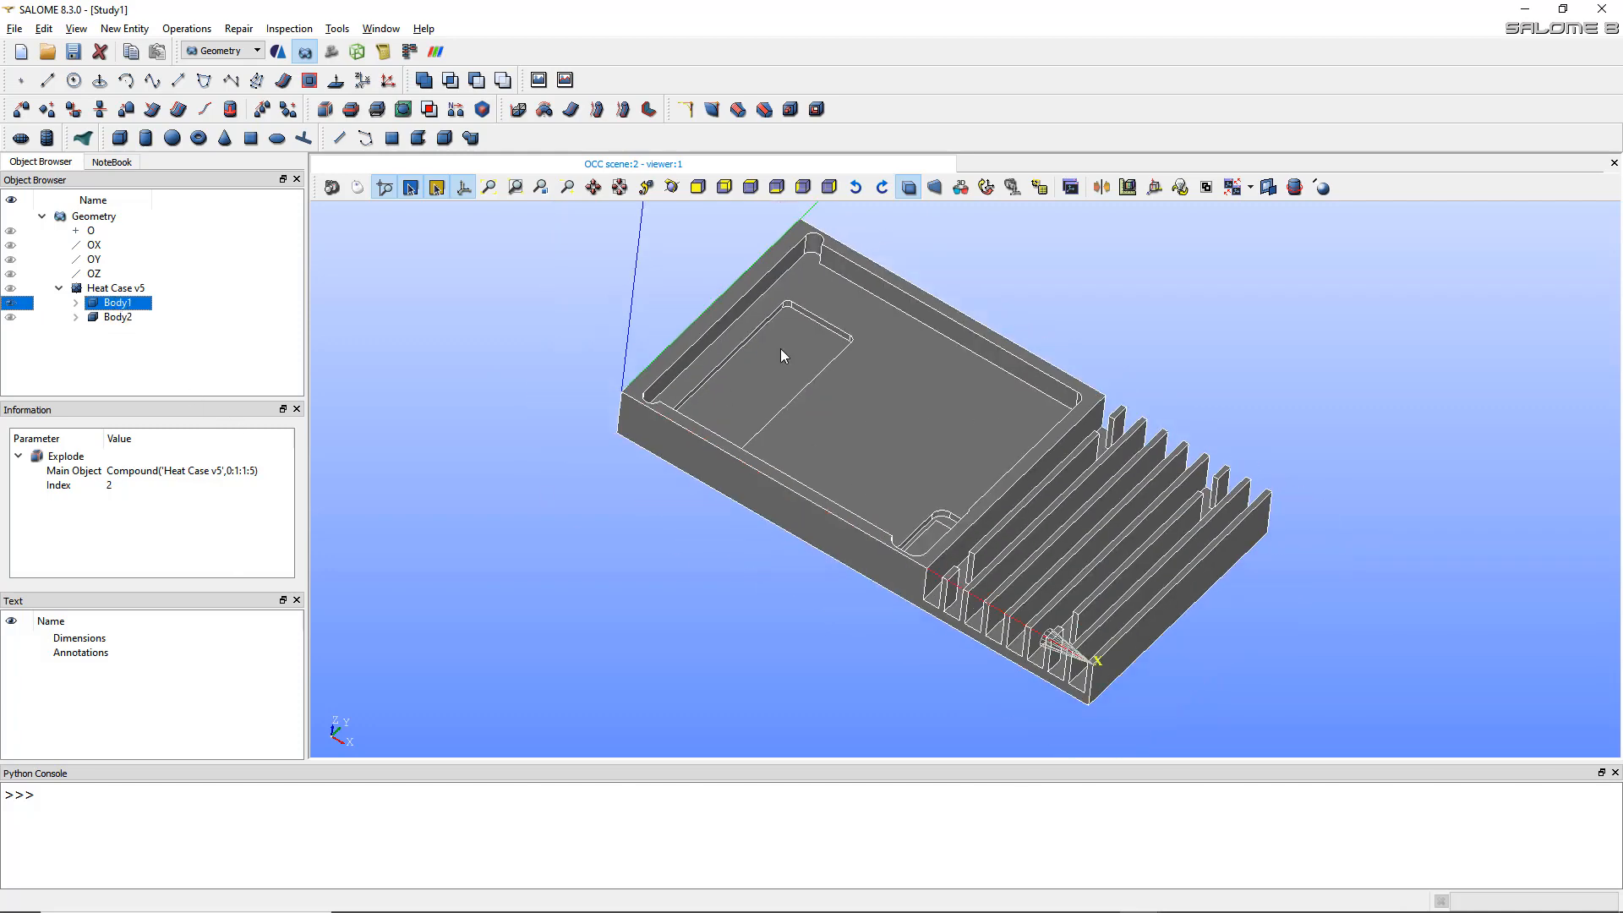
click(78, 28)
mouse_move(115, 31)
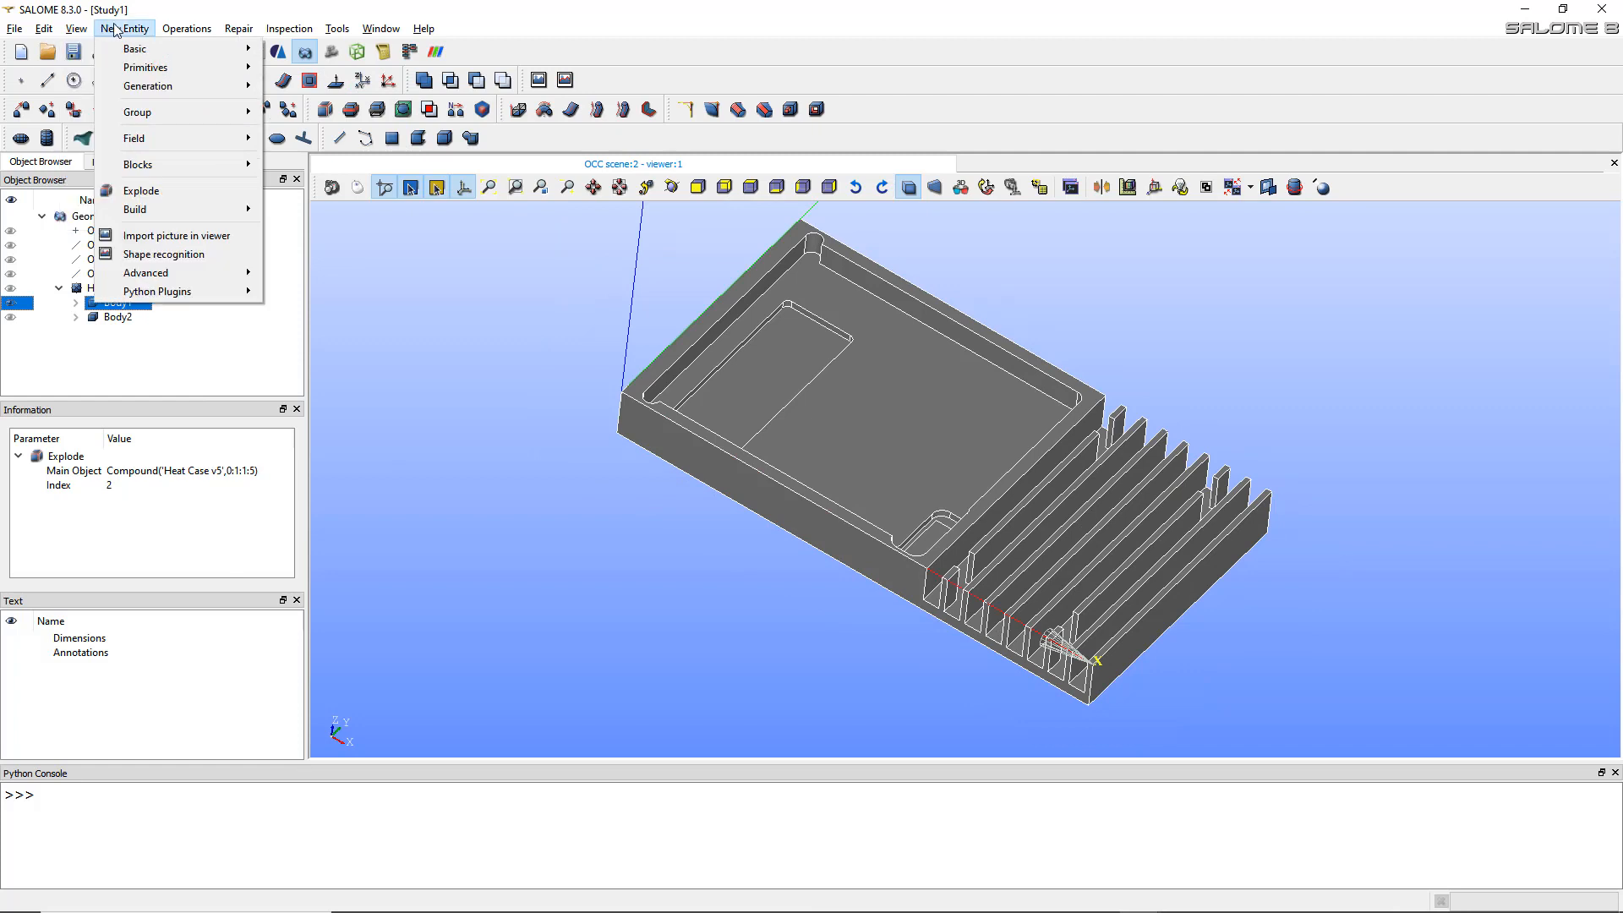
mouse_move(169, 111)
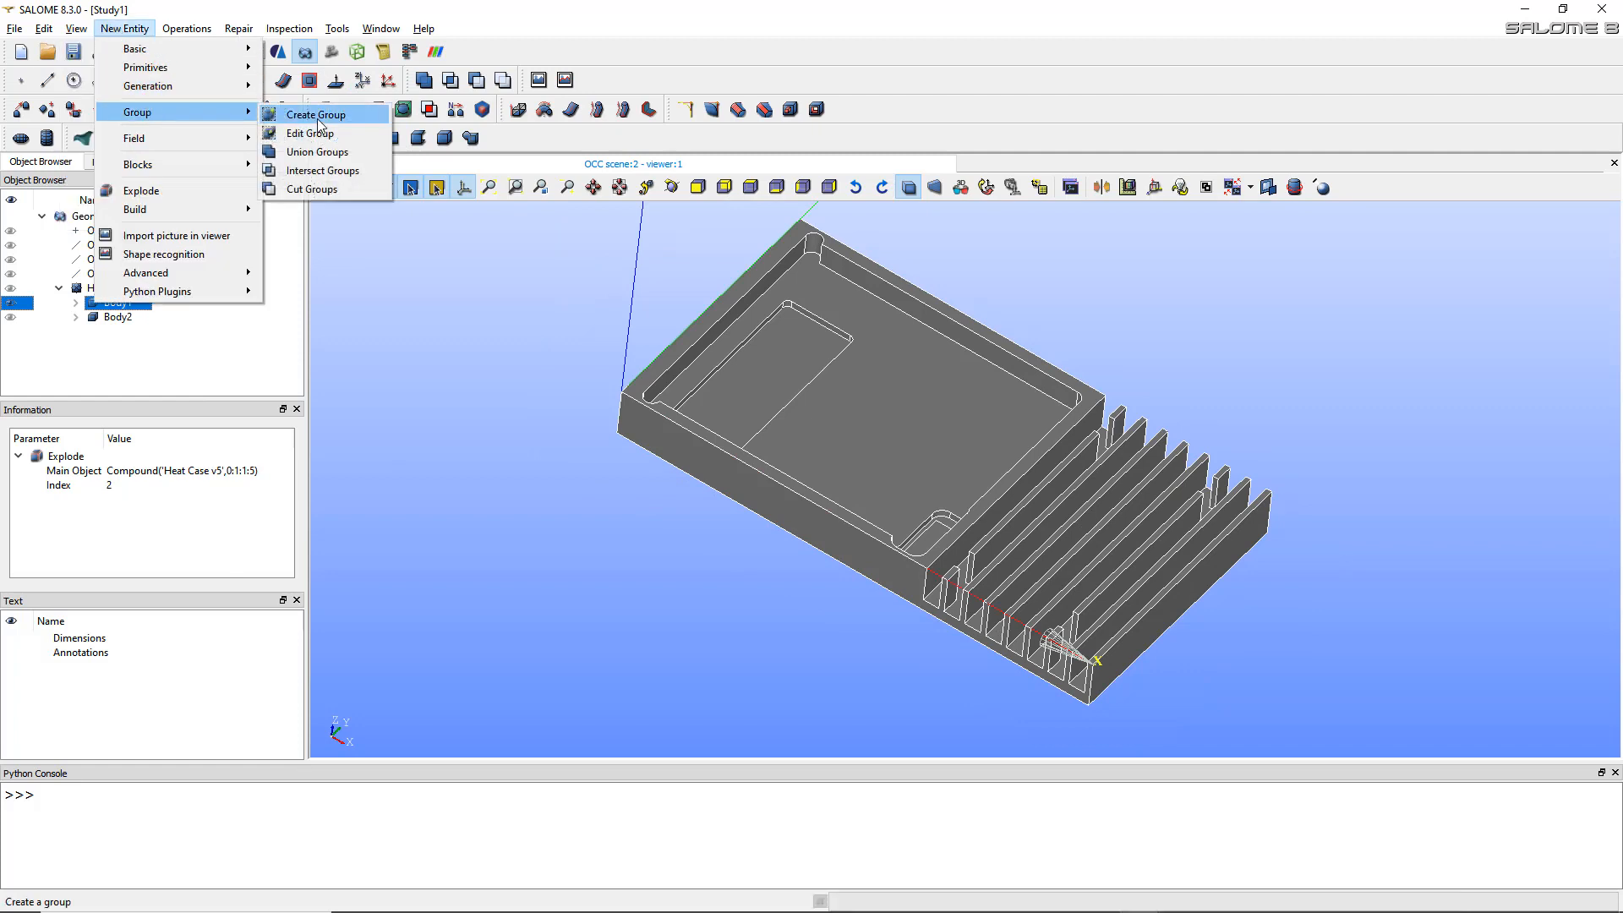
click(317, 115)
drag(884, 227, 575, 234)
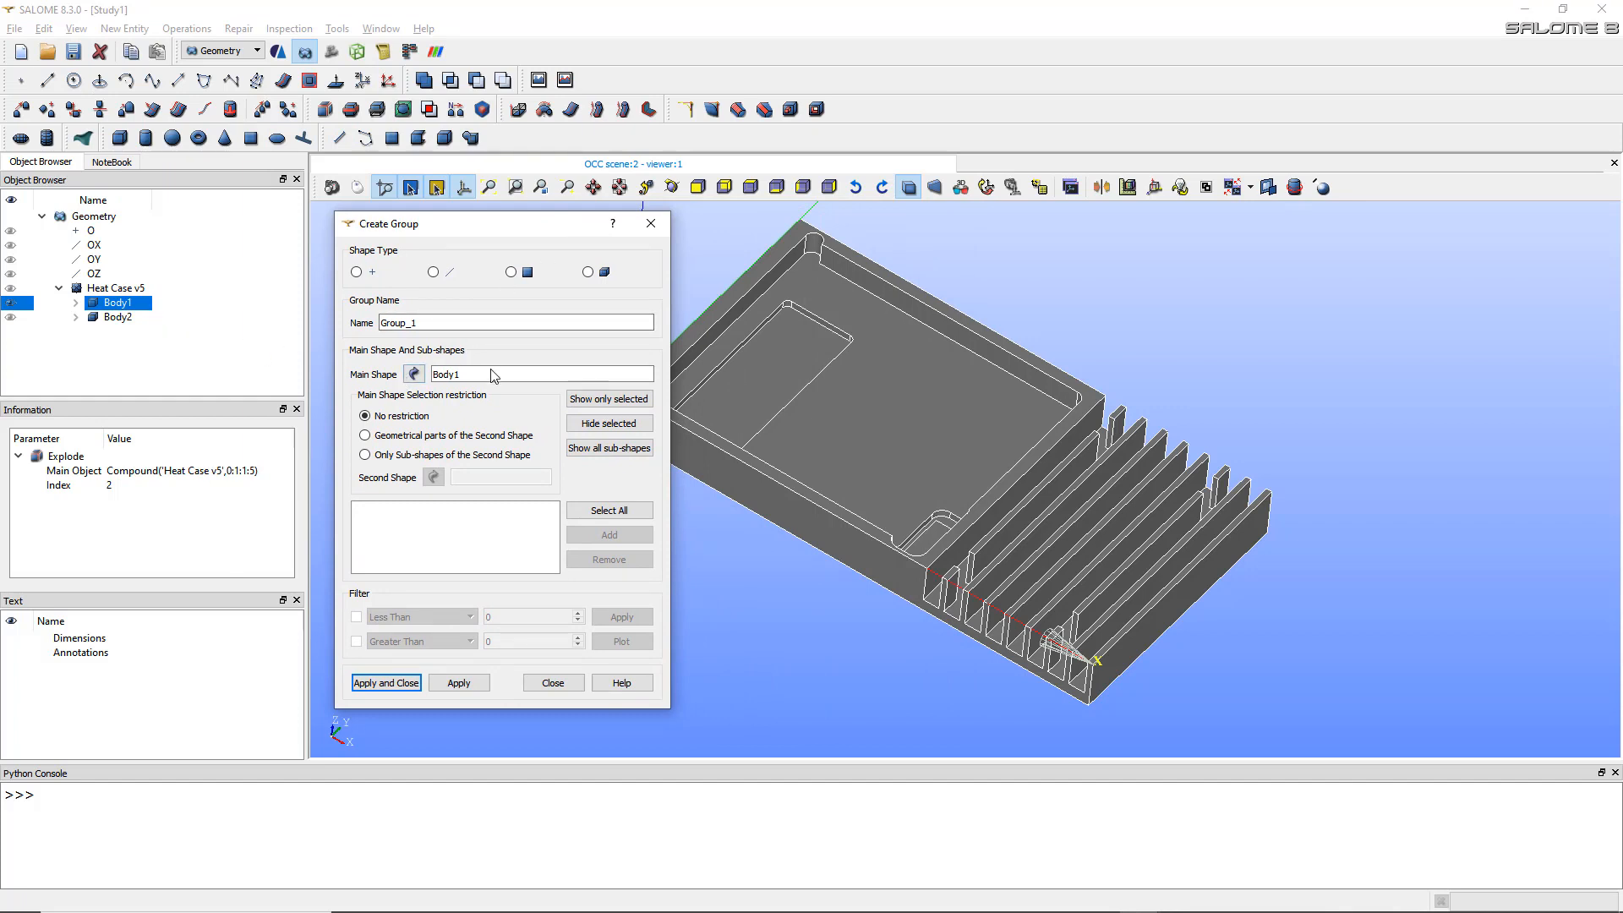
click(511, 272)
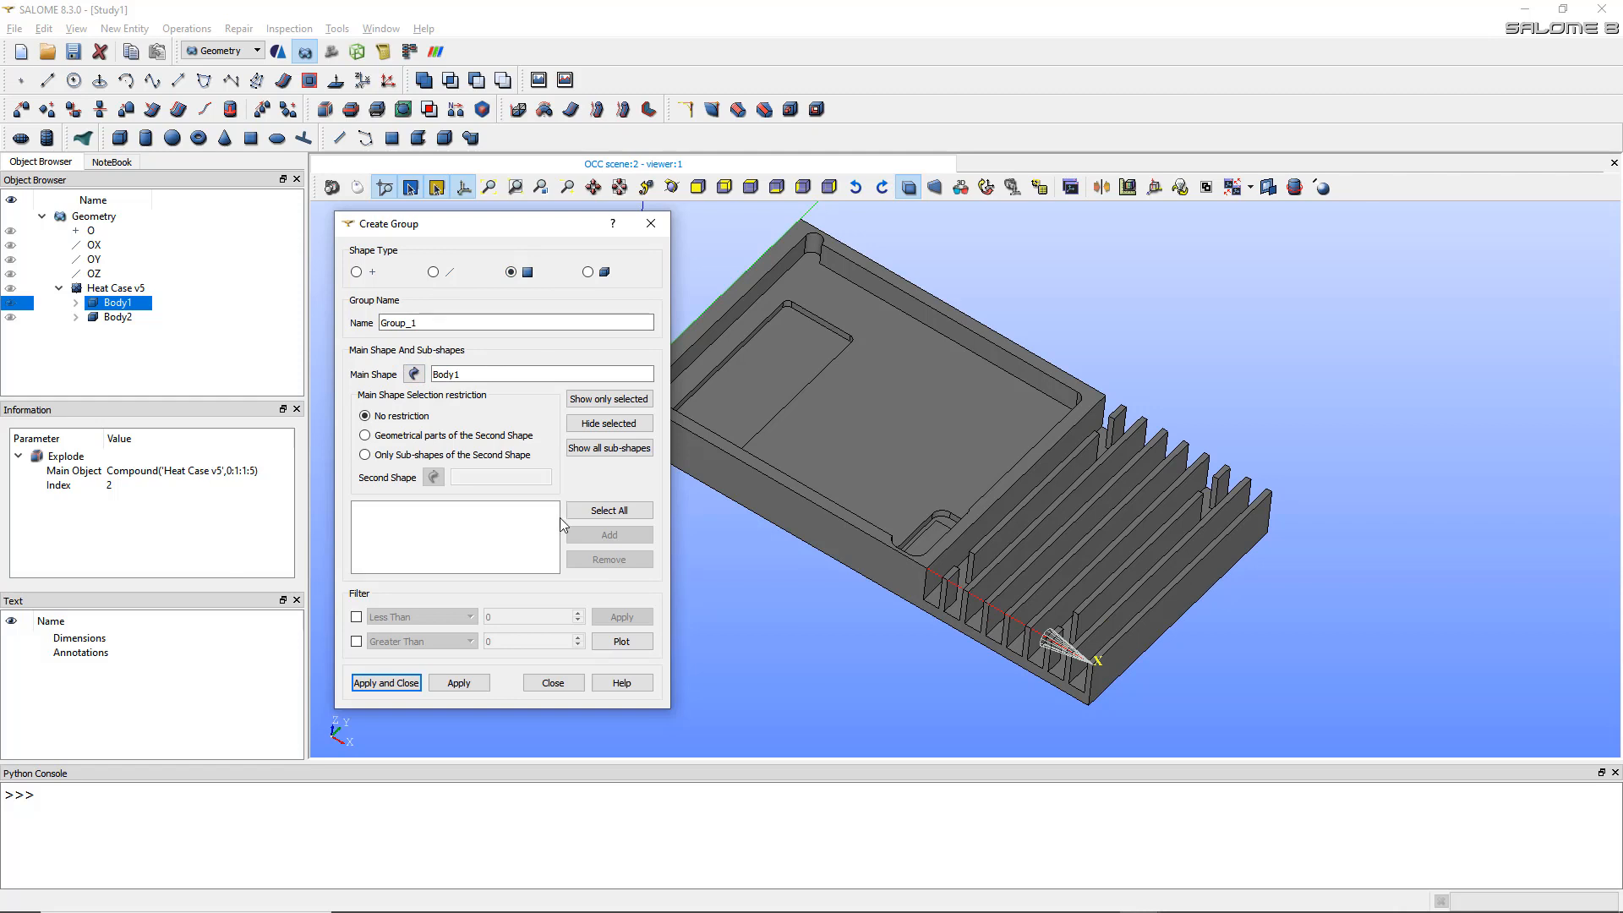
click(608, 512)
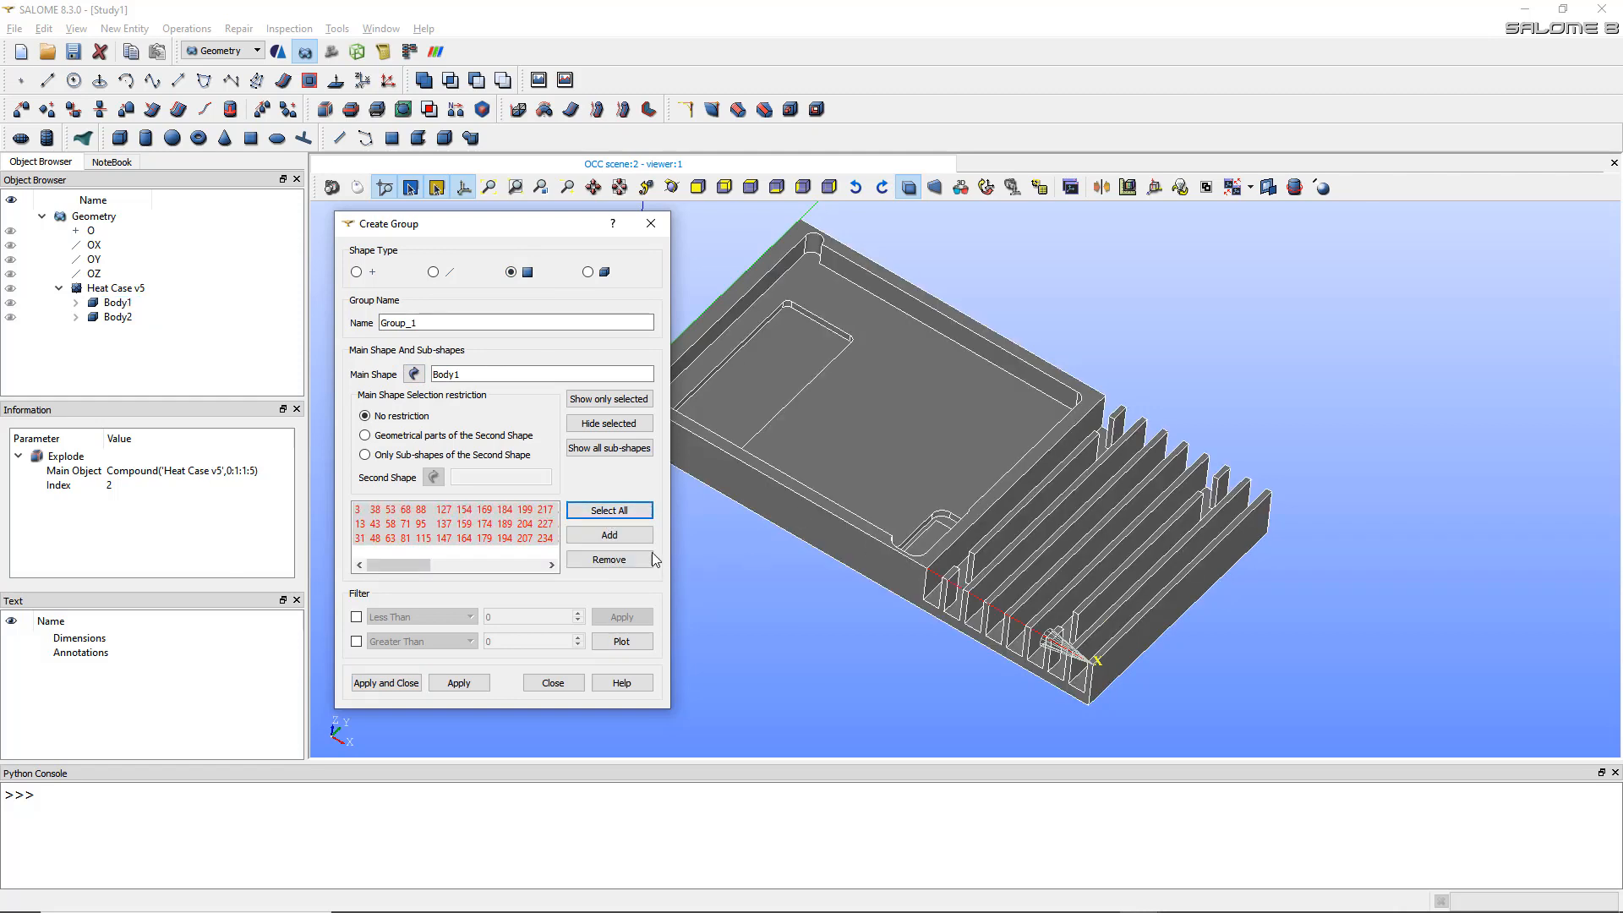
click(614, 538)
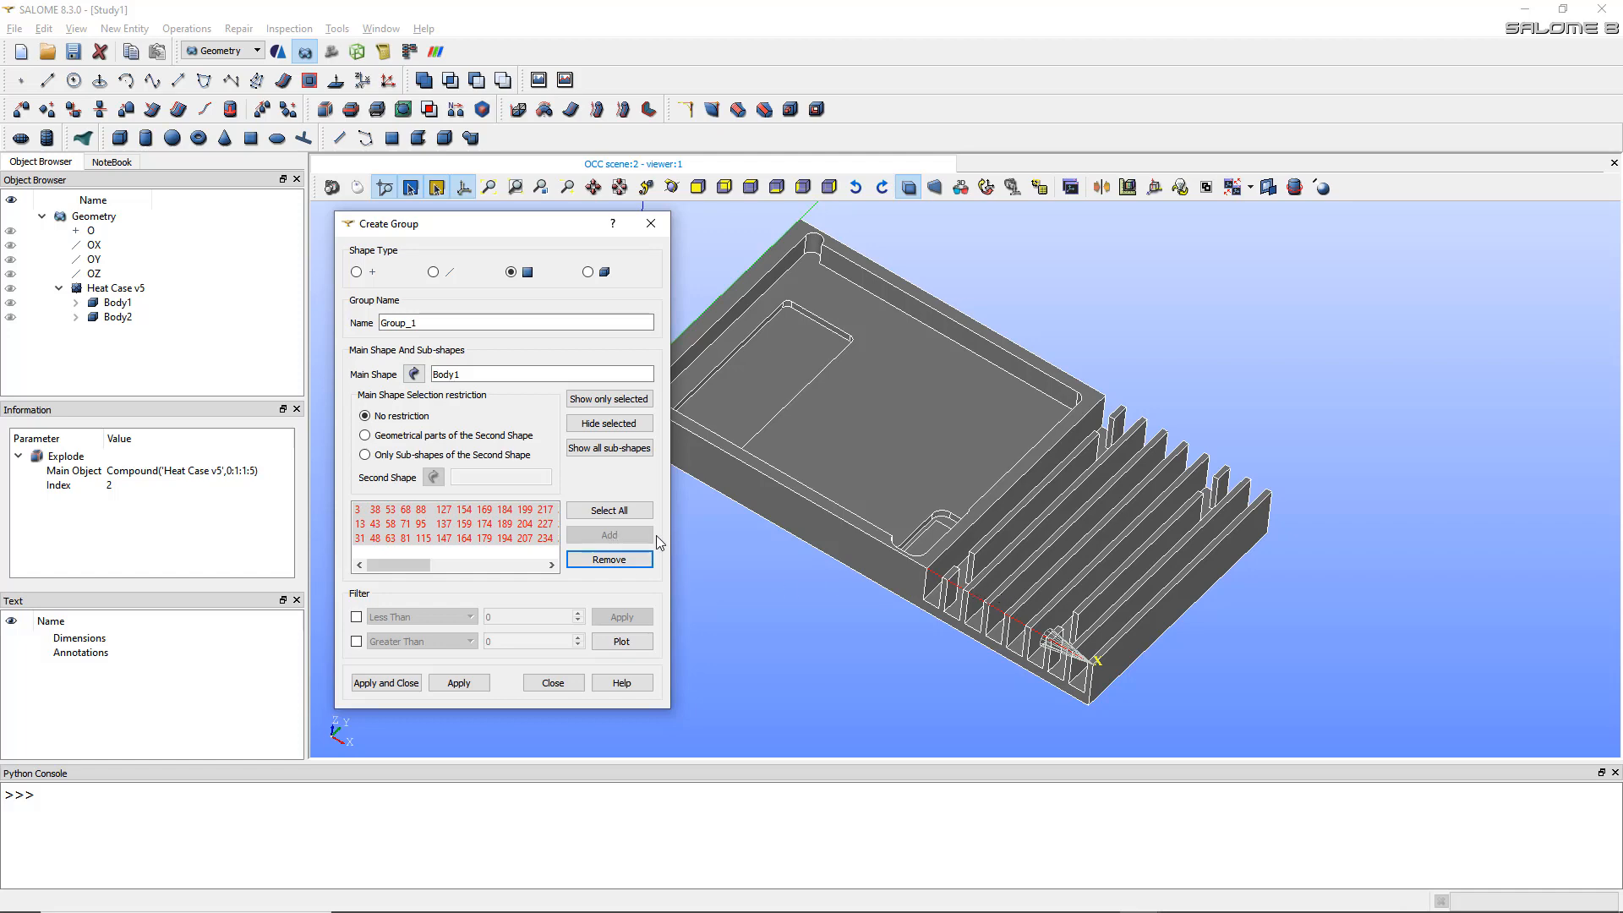
- Remove the rectangular contact face on the small pocket's floor from the face selection and create the group
scroll(927, 550, up, 5)
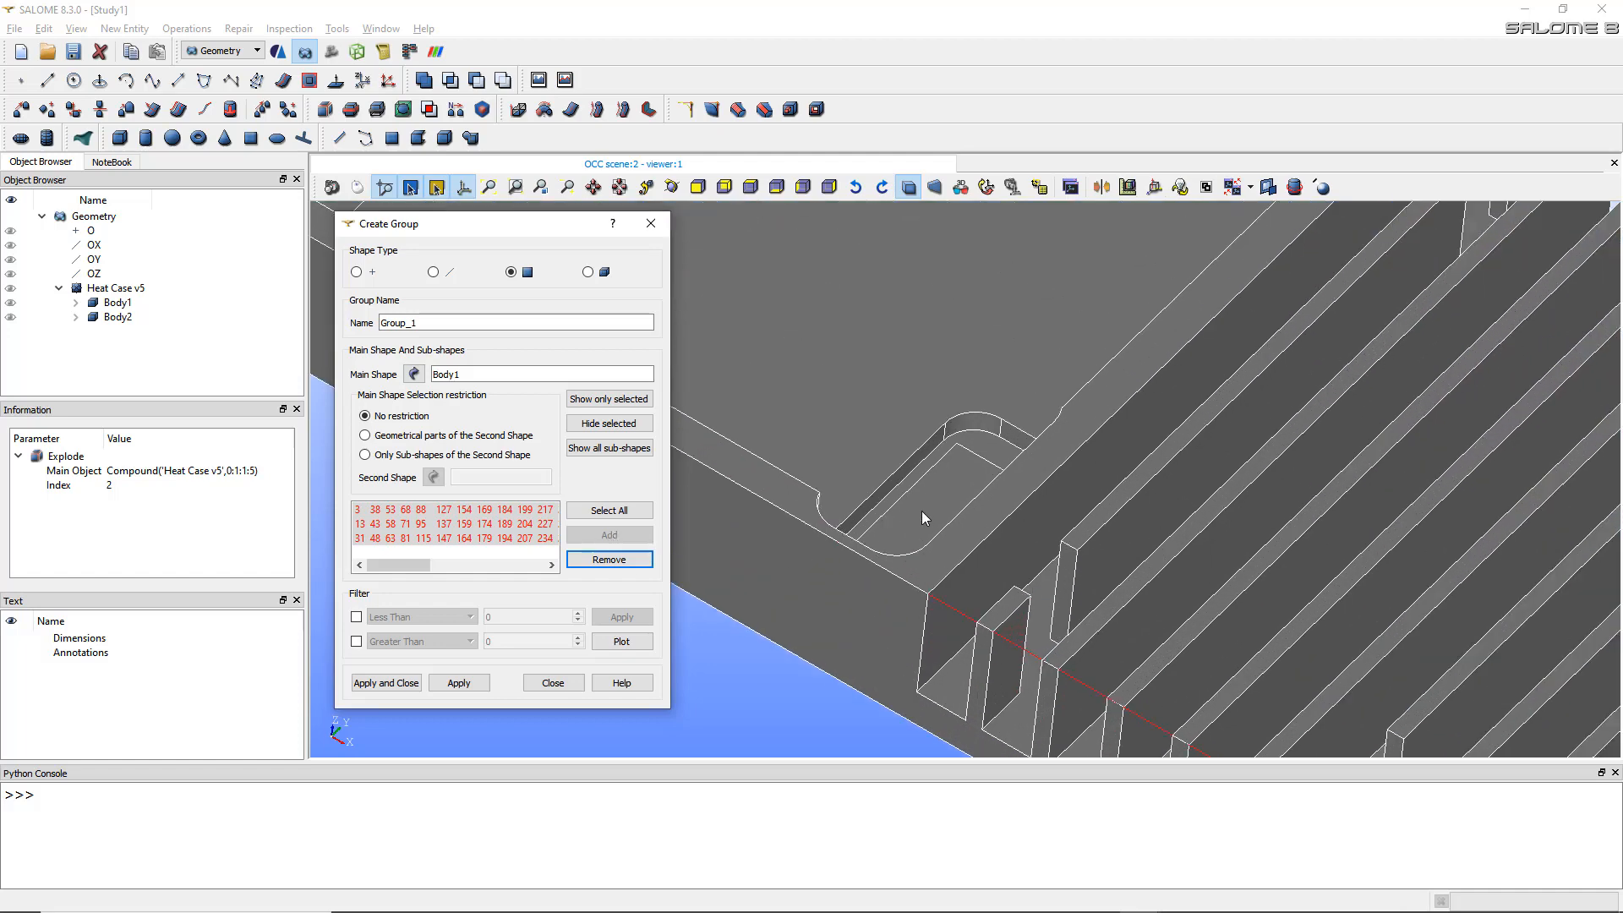
click(956, 488)
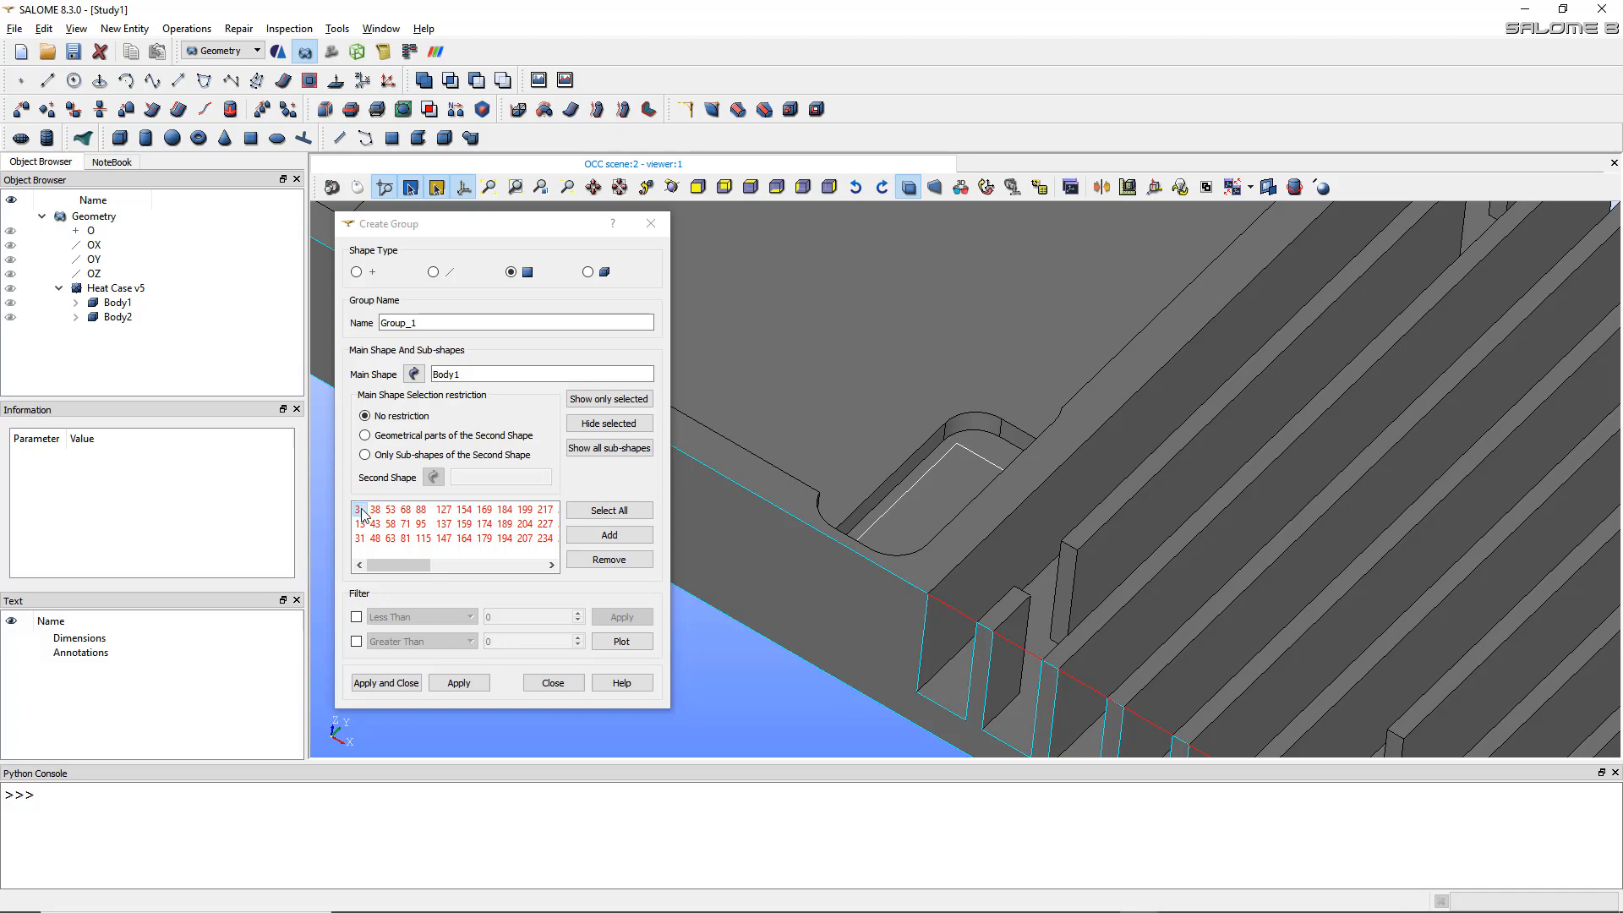
click(610, 561)
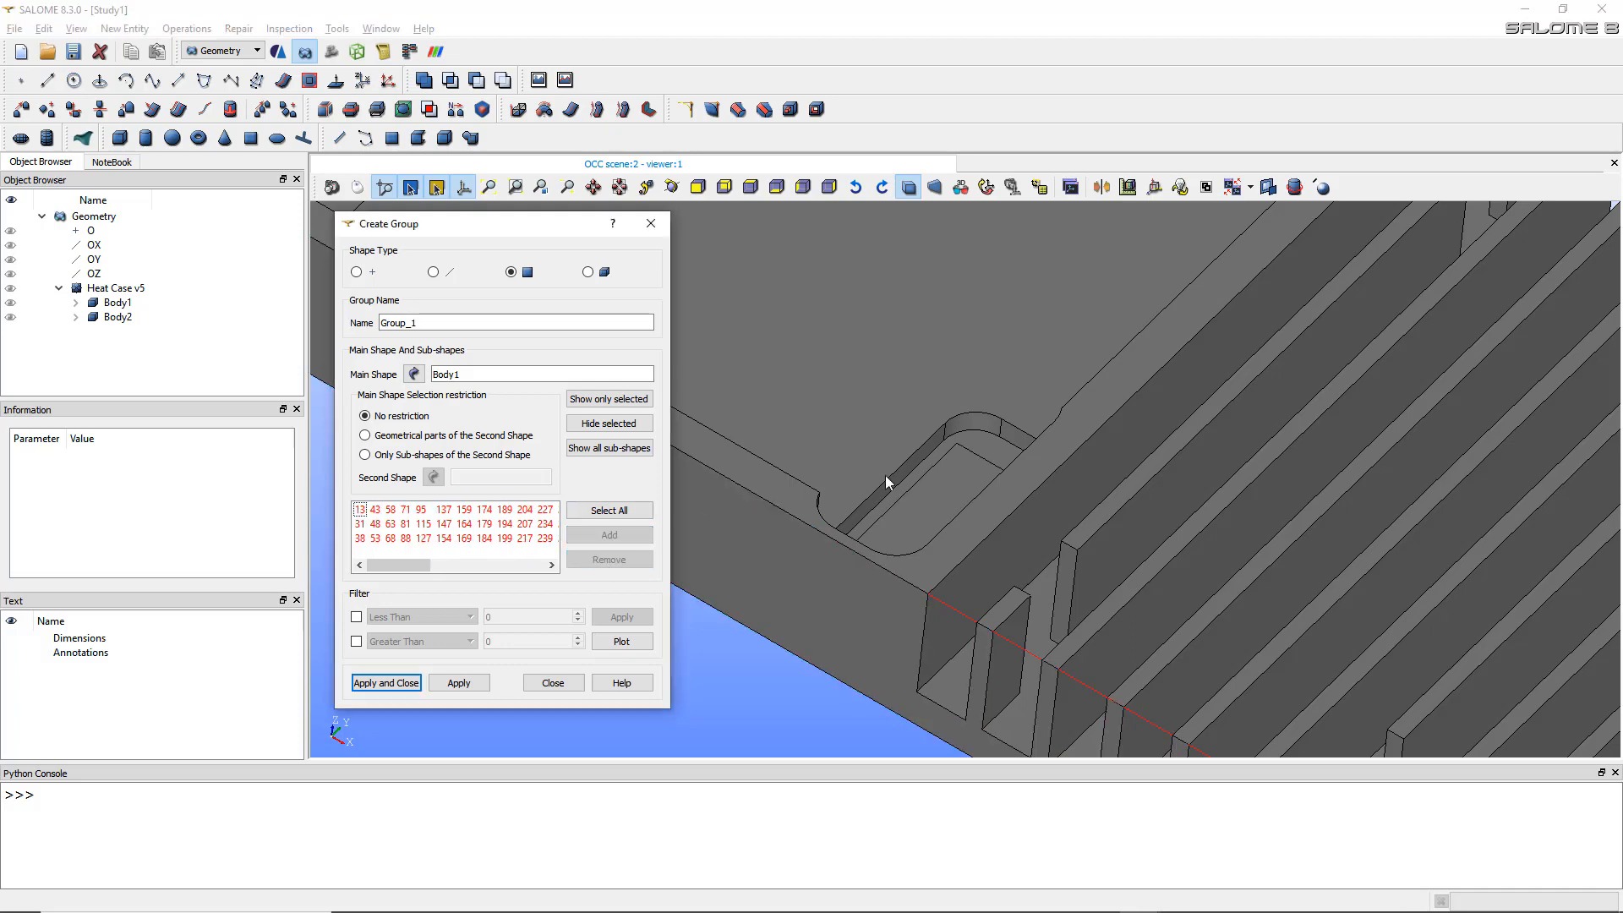
scroll(885, 475, down, 5)
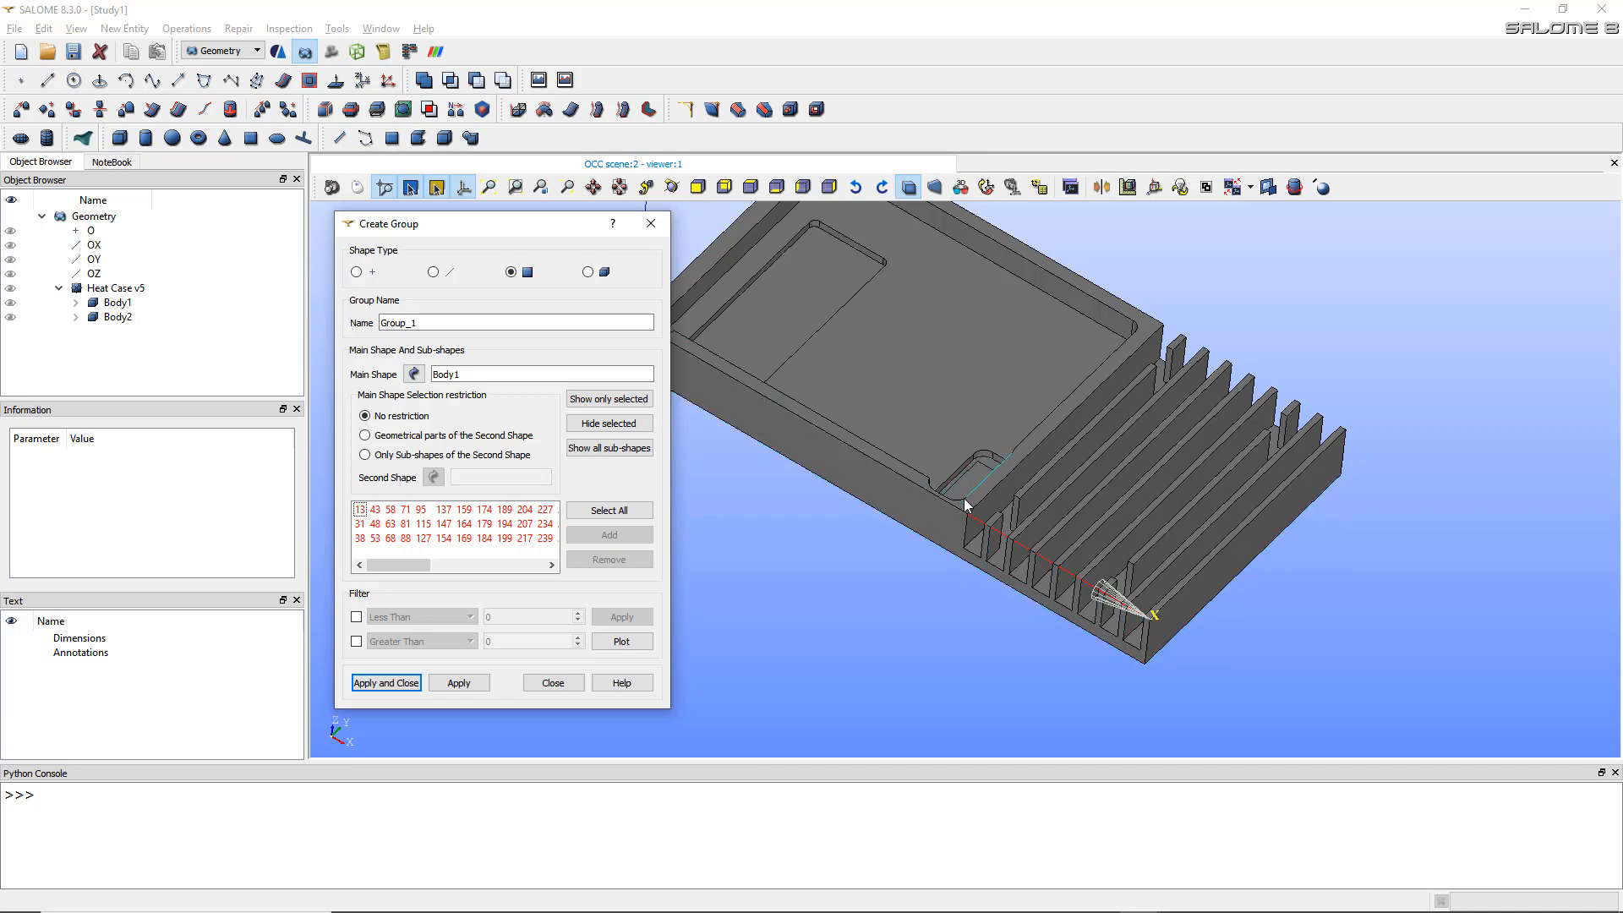
scroll(967, 504, up, 5)
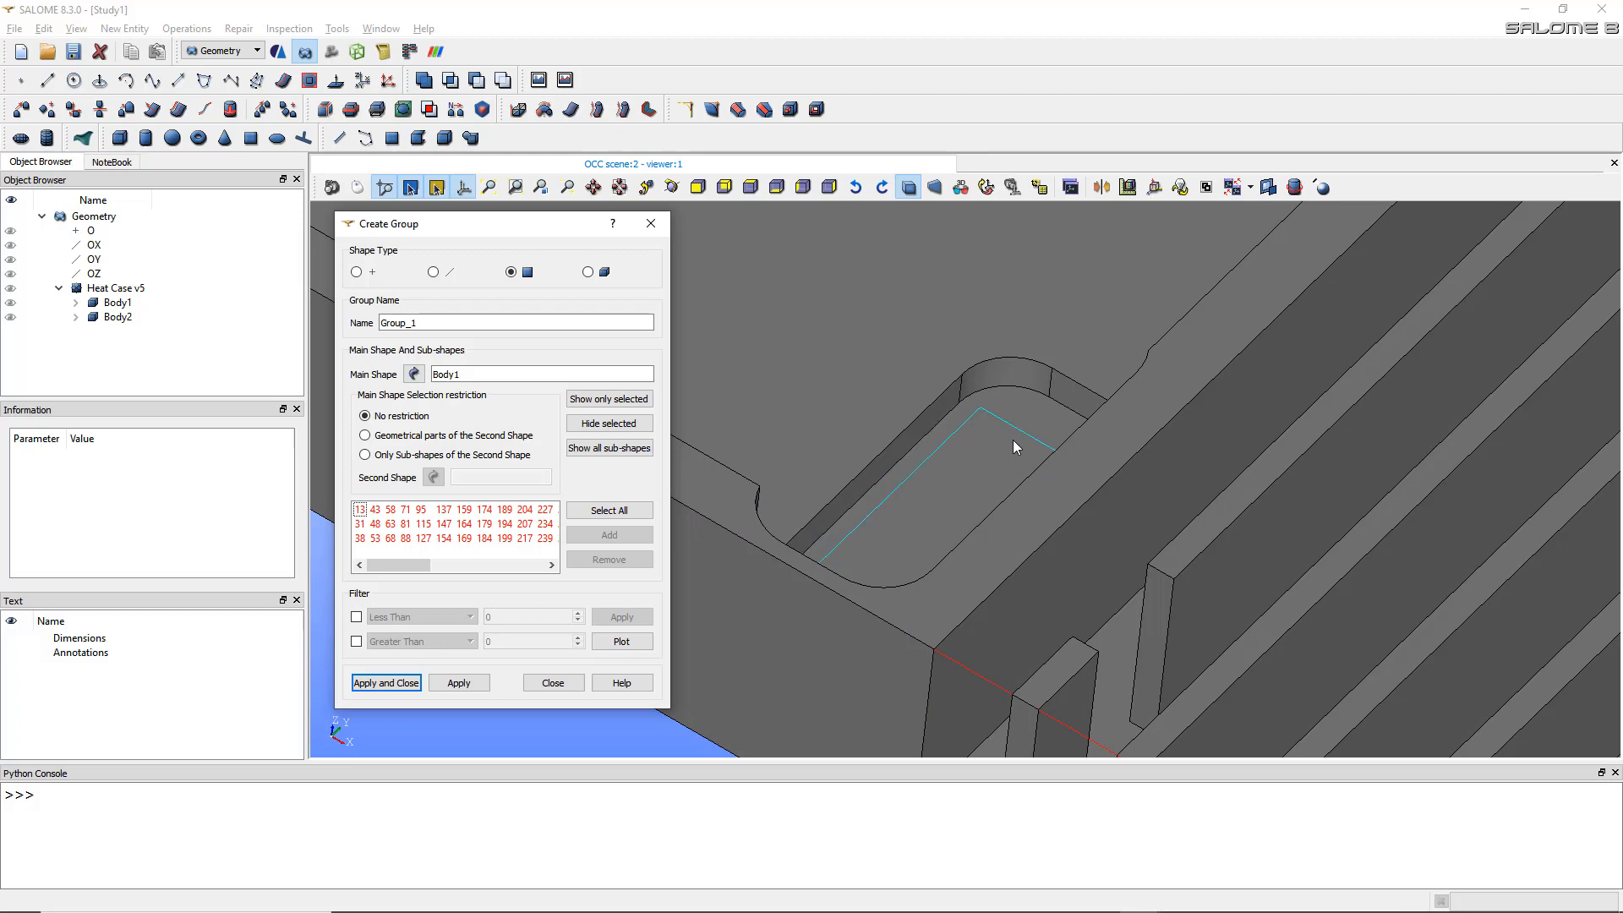
scroll(925, 514, down, 5)
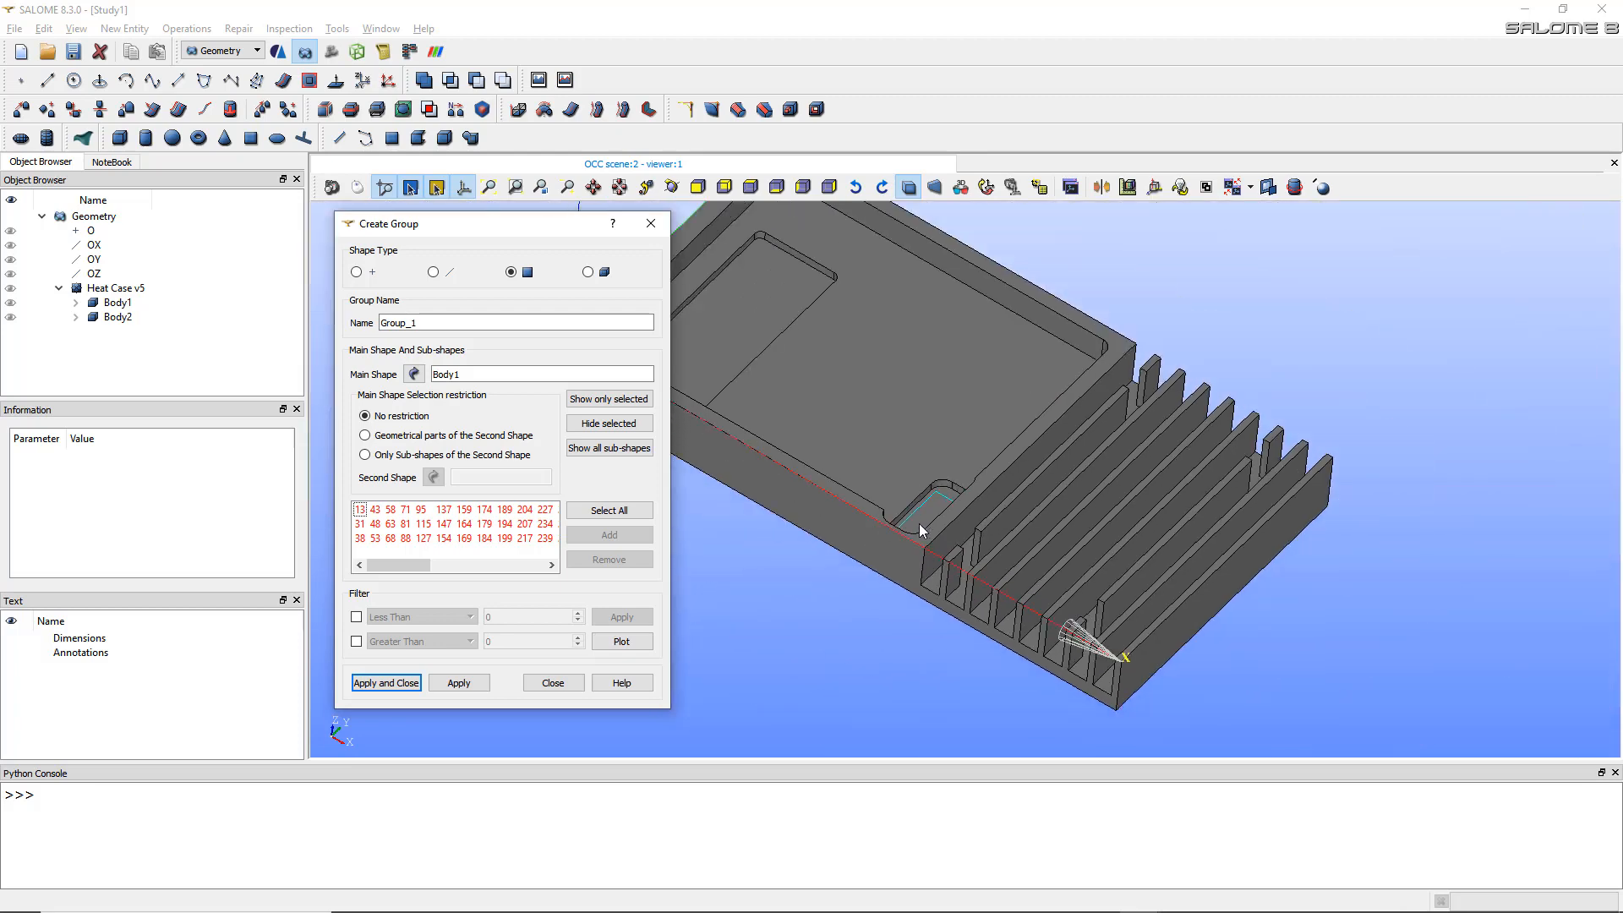
scroll(920, 524, up, 1)
scroll(920, 524, down, 1)
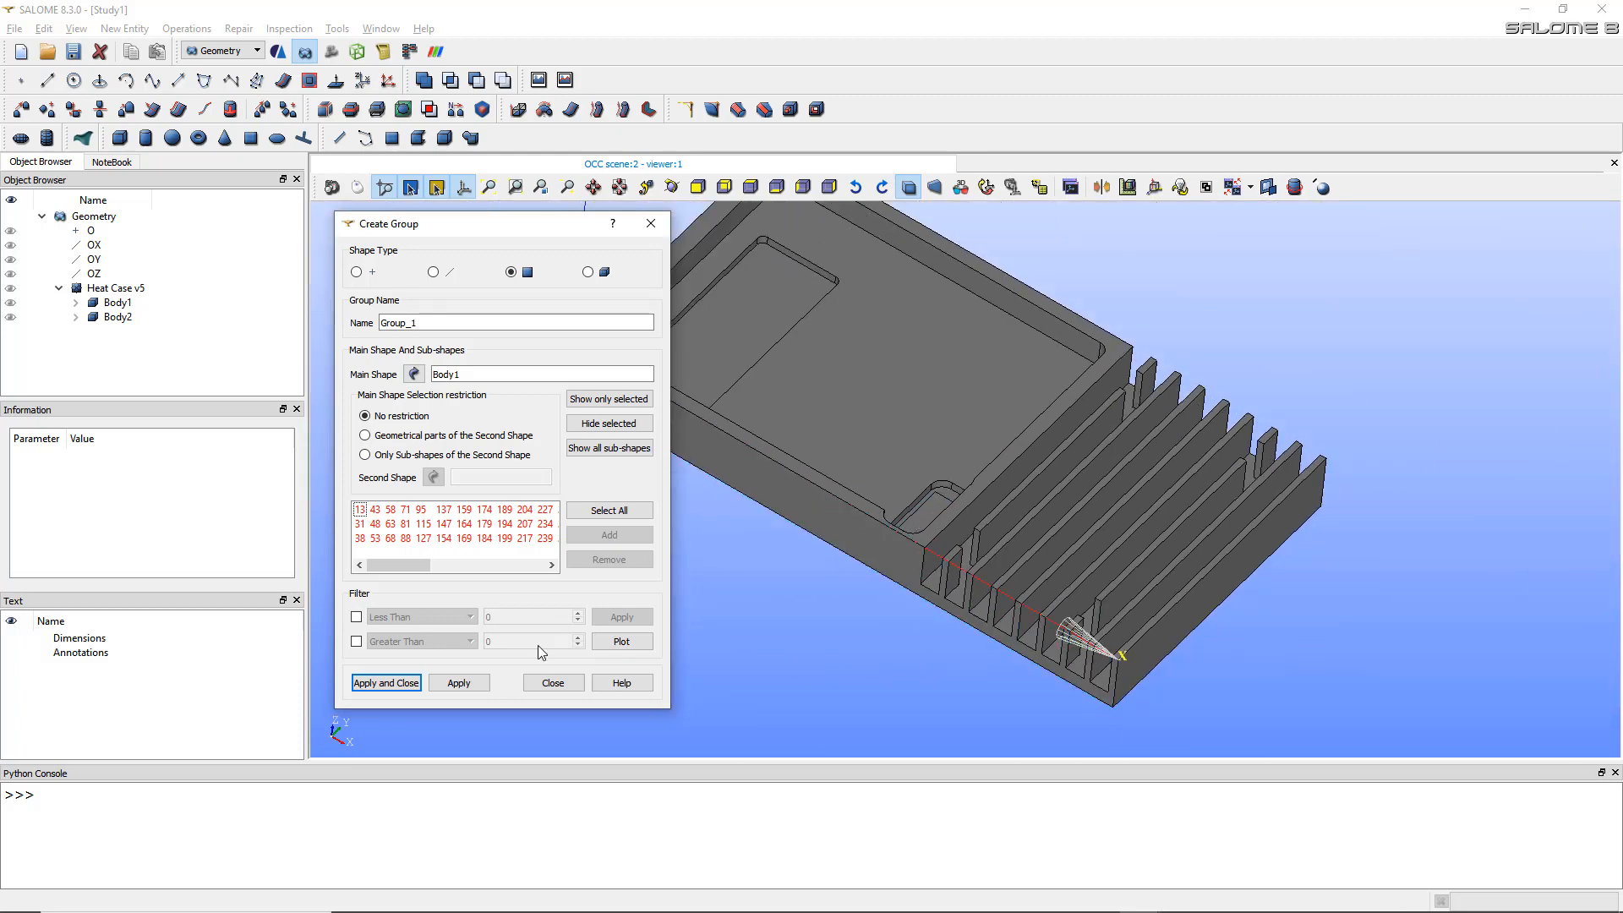
click(411, 683)
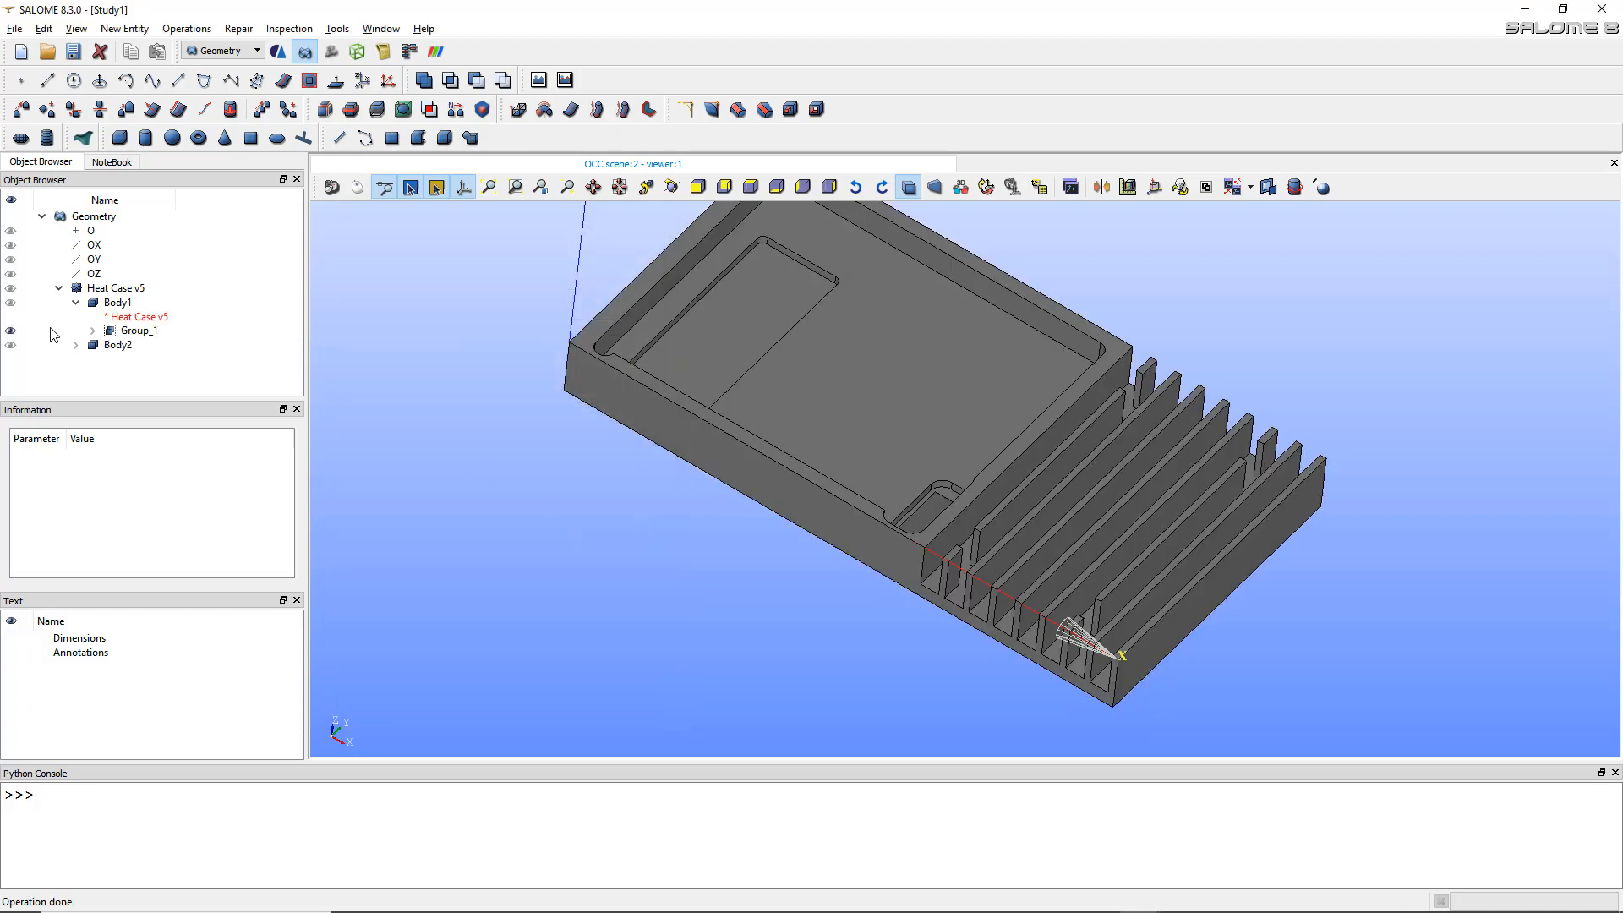
- Rename the new face group under Body1 as convectionBC
click(149, 330)
right_click(147, 329)
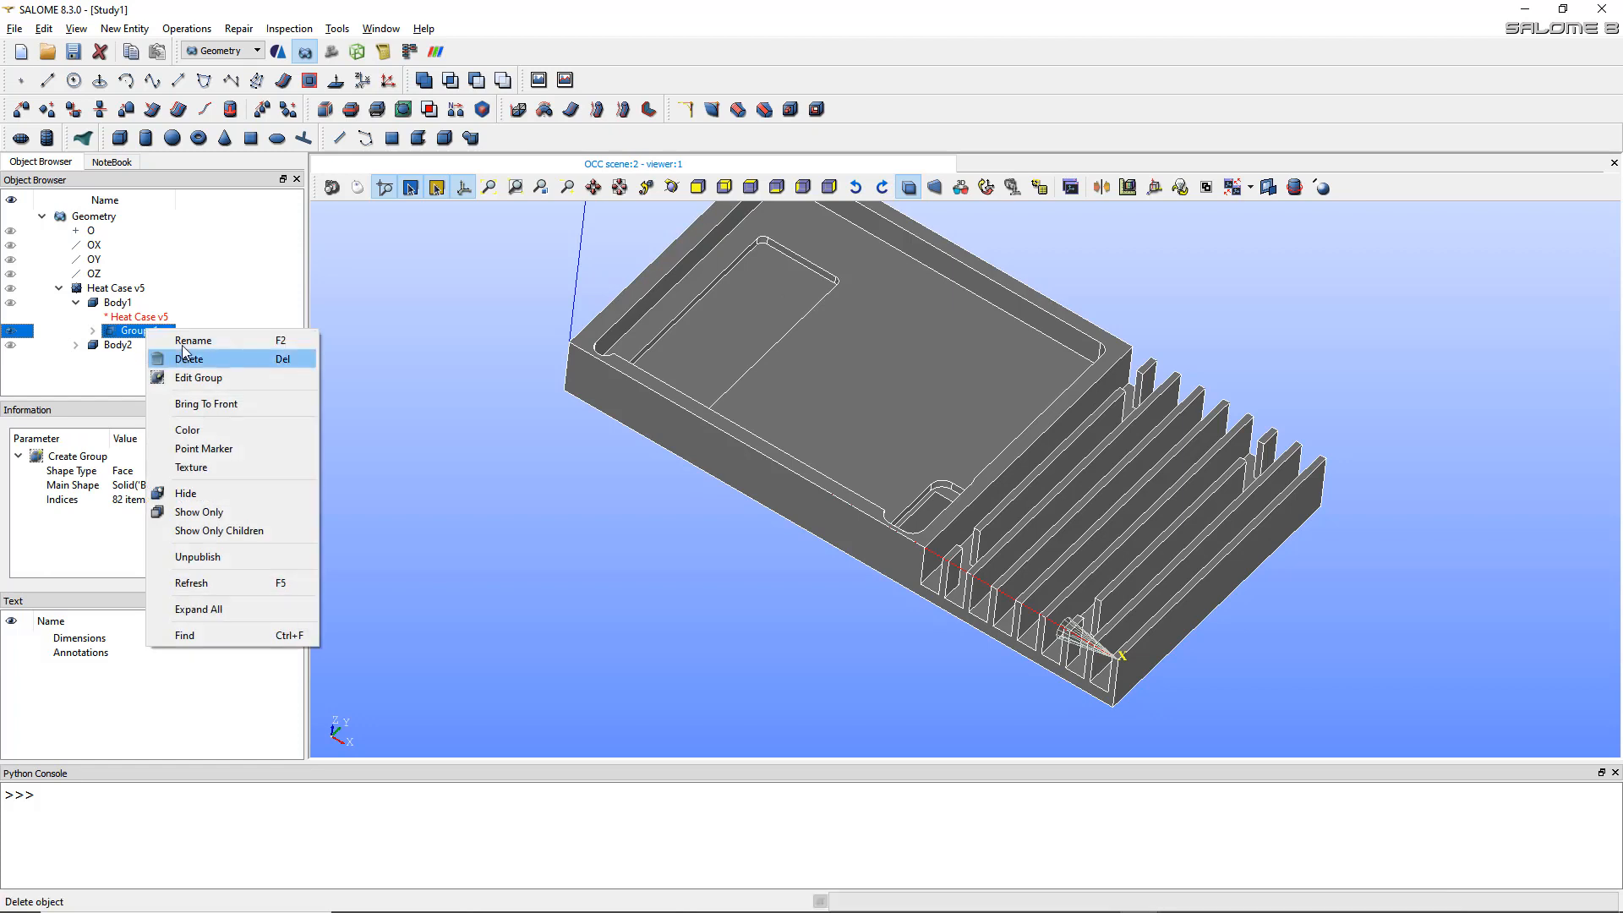
click(184, 339)
text(c)
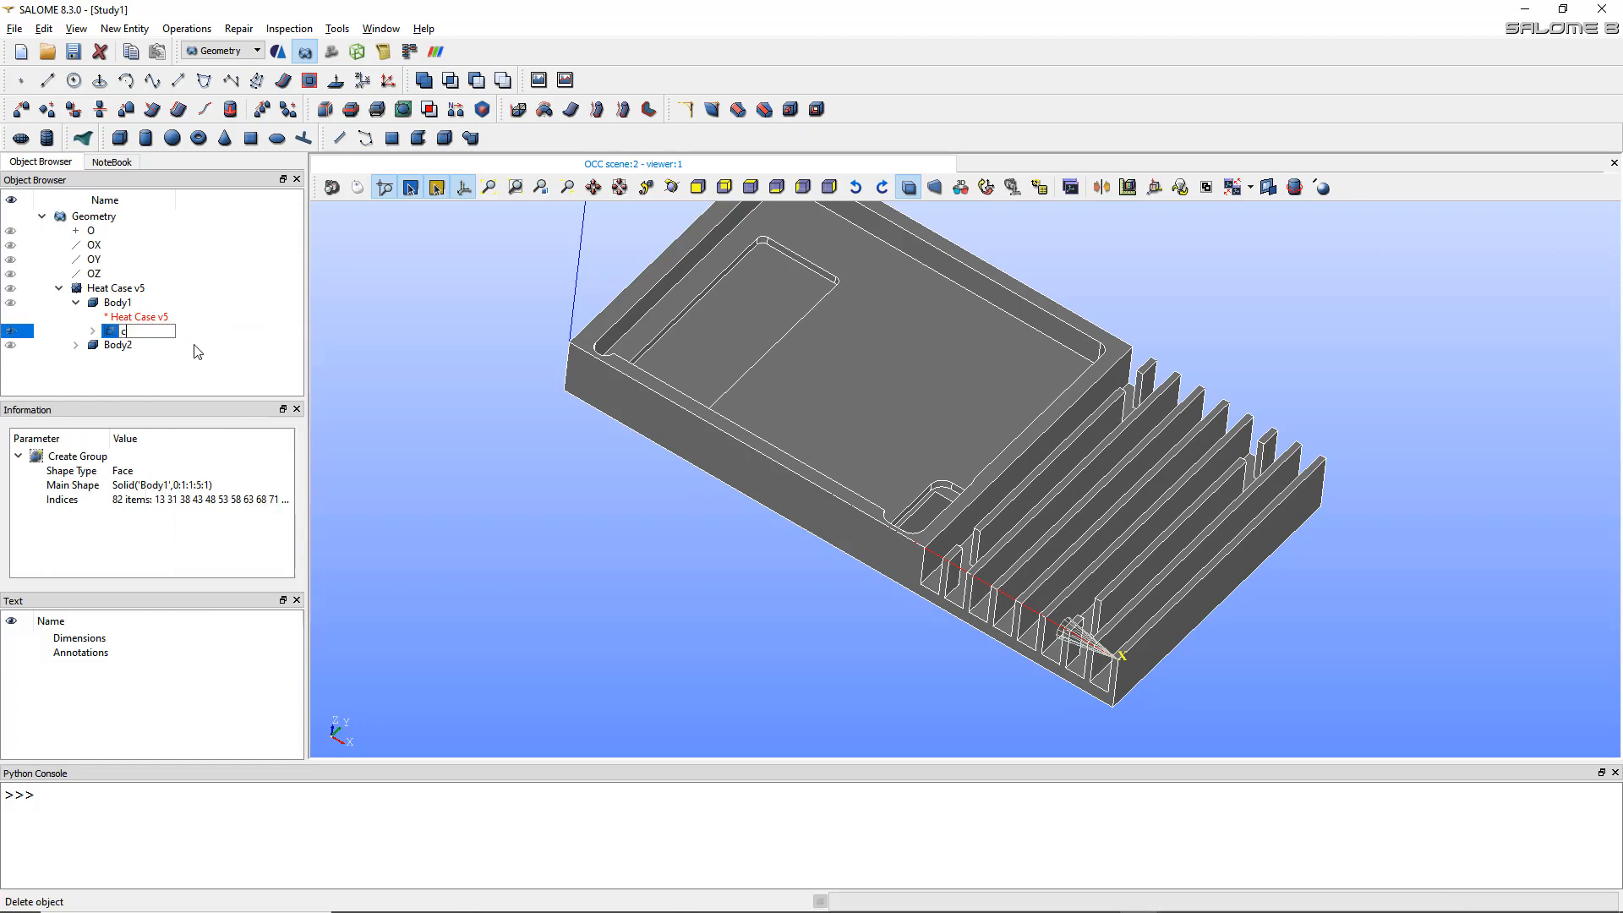
text(onvectionBC)
key(Return)
- Toggle the convectionBC group's visibility and examine its faces around the small pocket and the cooling fins
click(13, 335)
click(12, 335)
ctrl+right_drag(790, 485, 936, 616)
scroll(973, 601, up, 10)
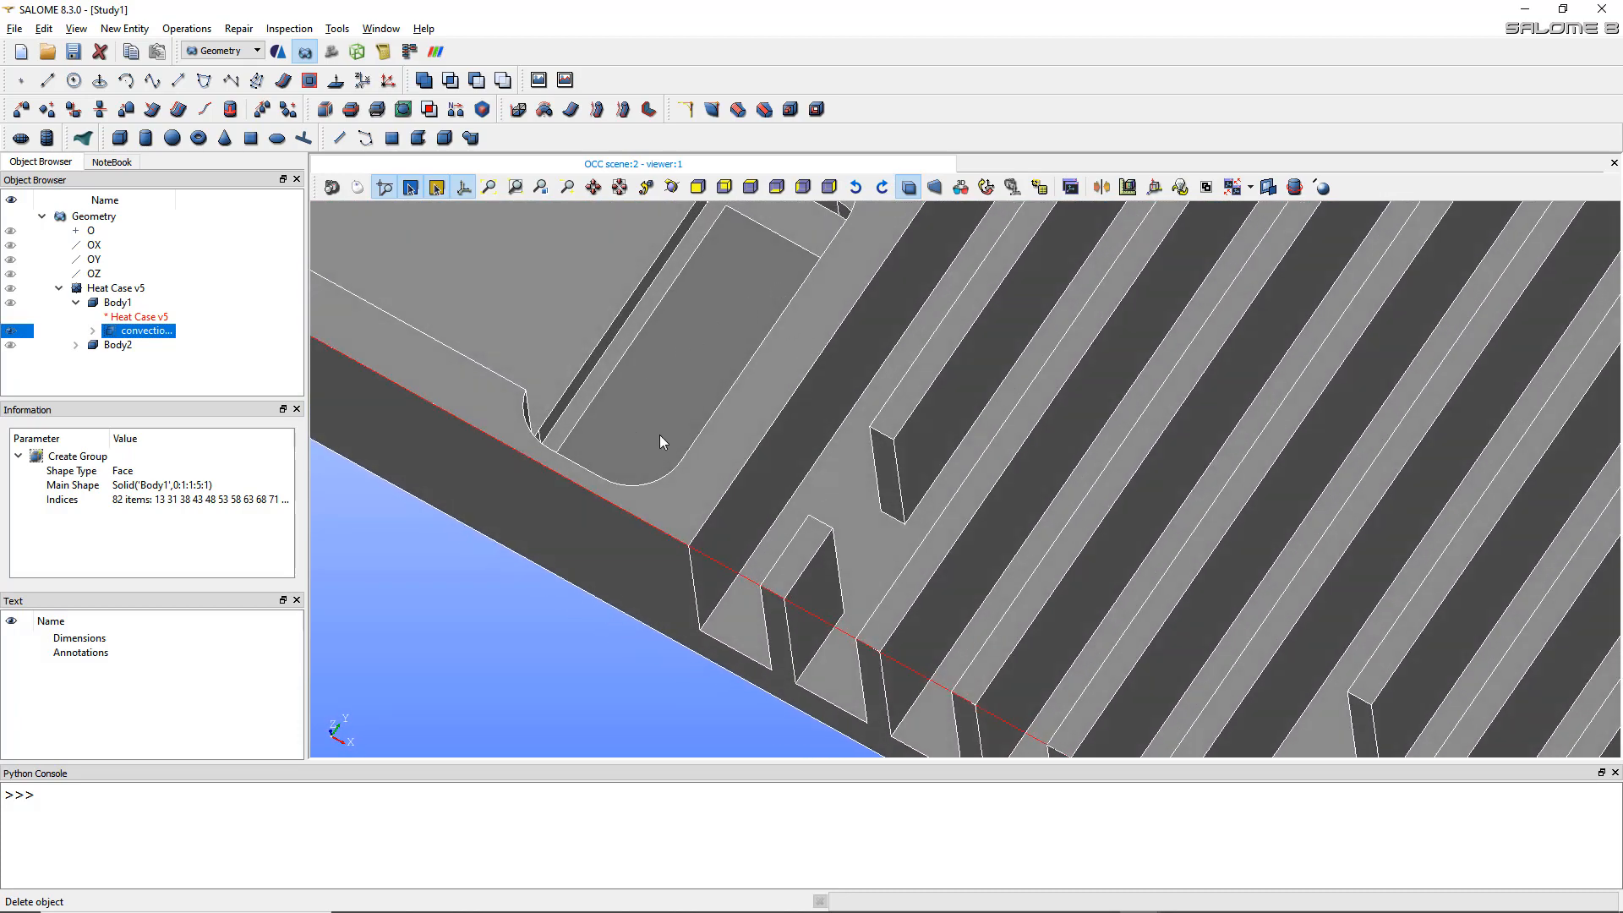
ctrl+right_drag(810, 351, 943, 330)
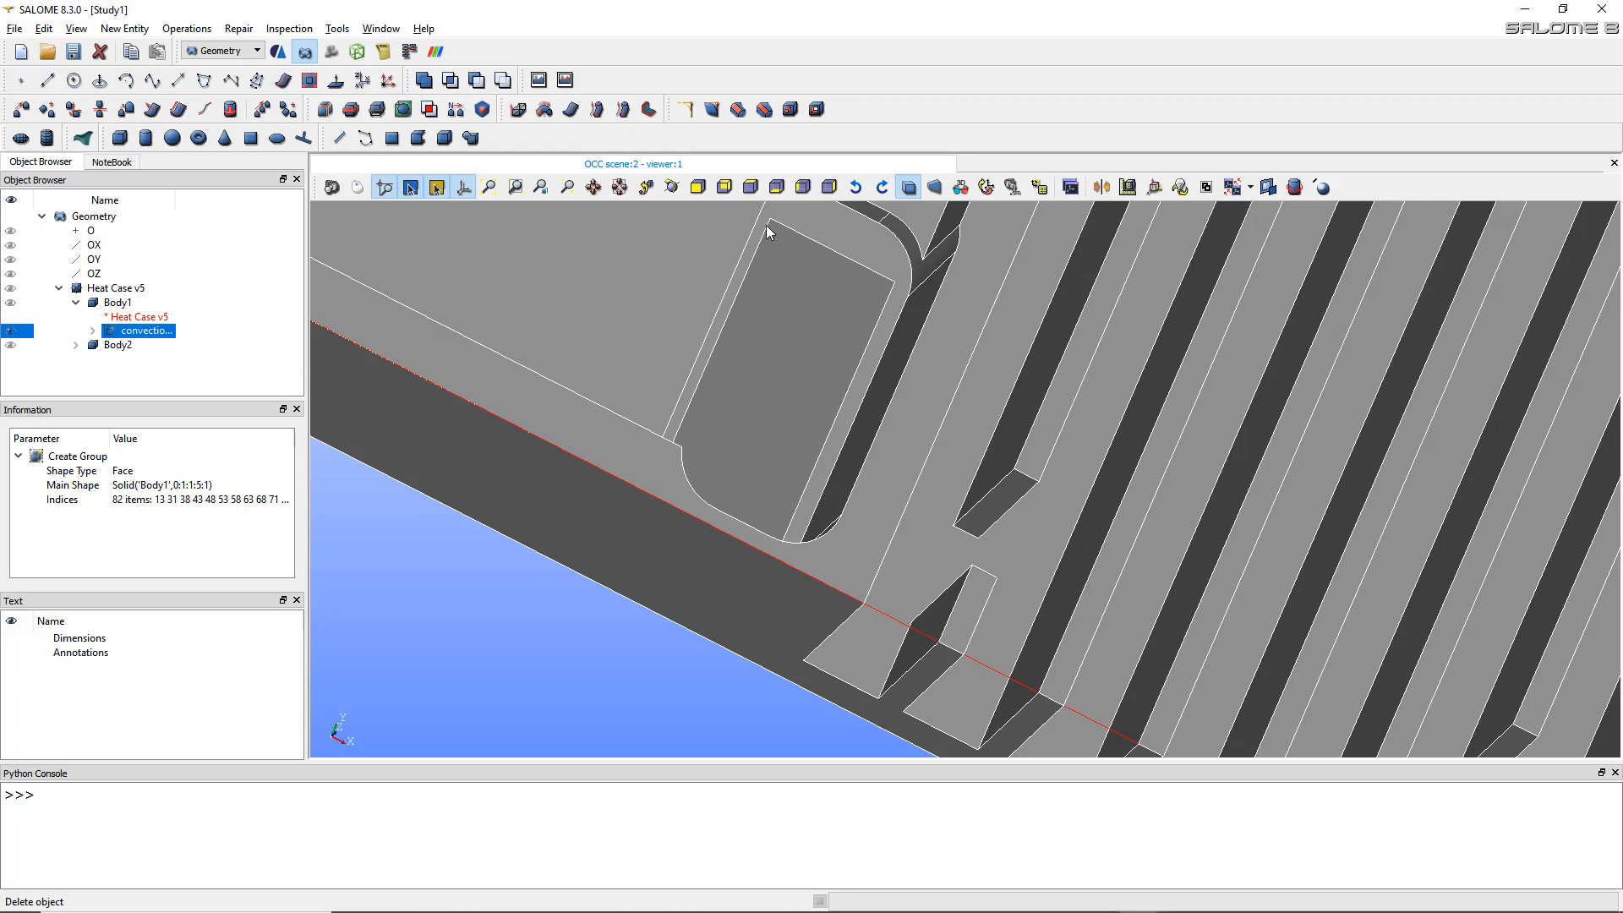
scroll(696, 436, down, 10)
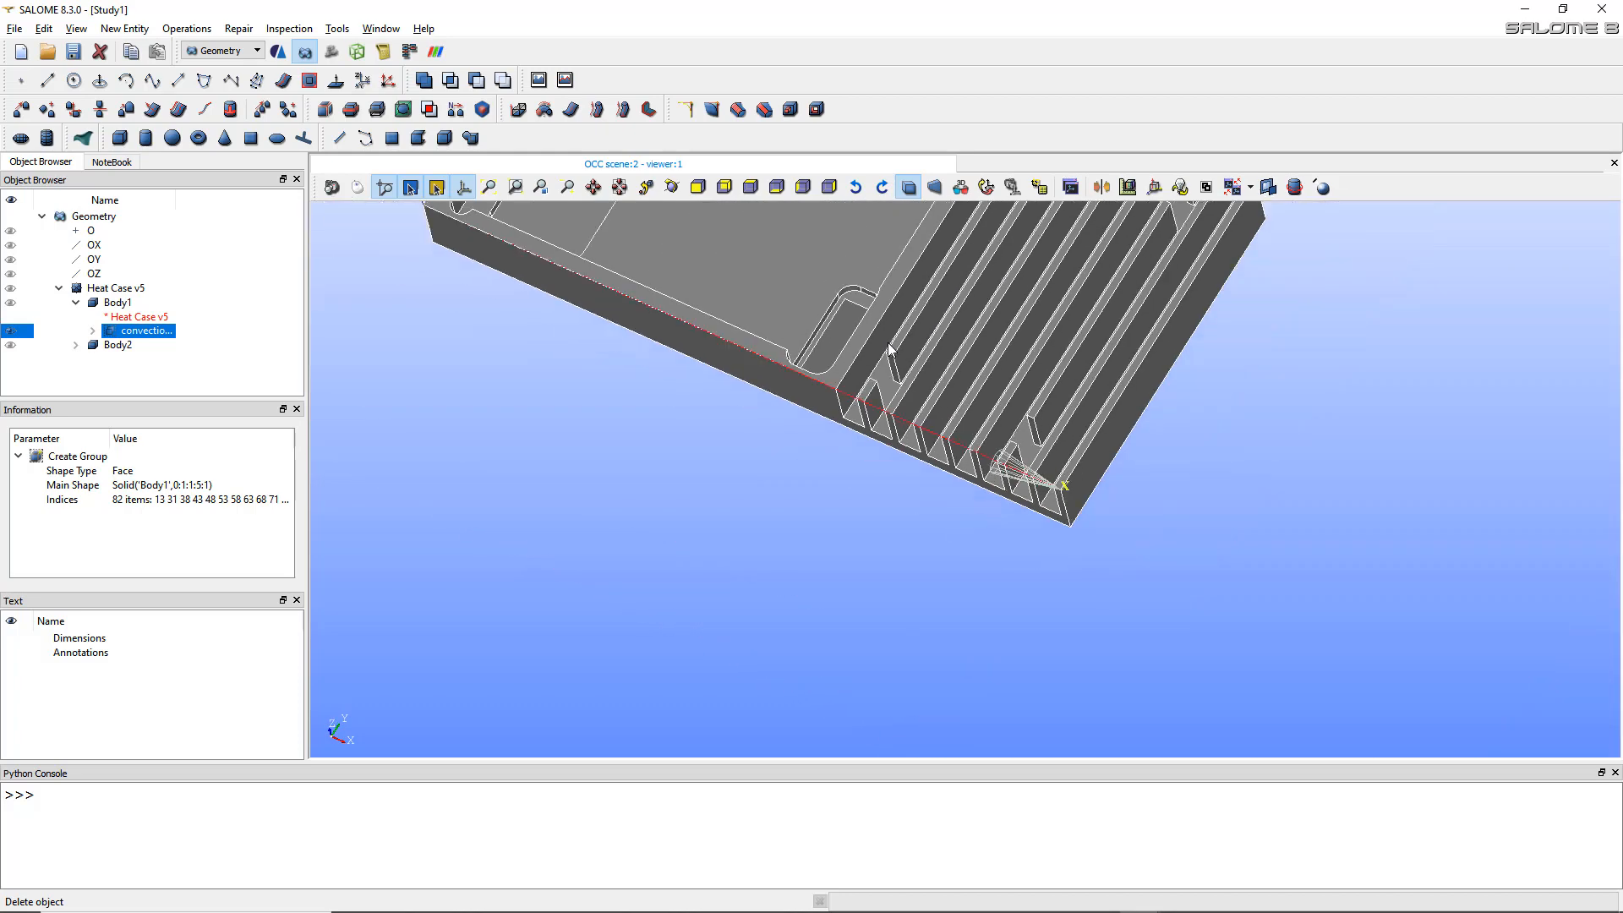
ctrl+middle_drag(862, 274, 891, 488)
mouse_move(891, 487)
ctrl+right_down()
mouse_move(926, 394)
mouse_move(876, 461)
ctrl+right_up()
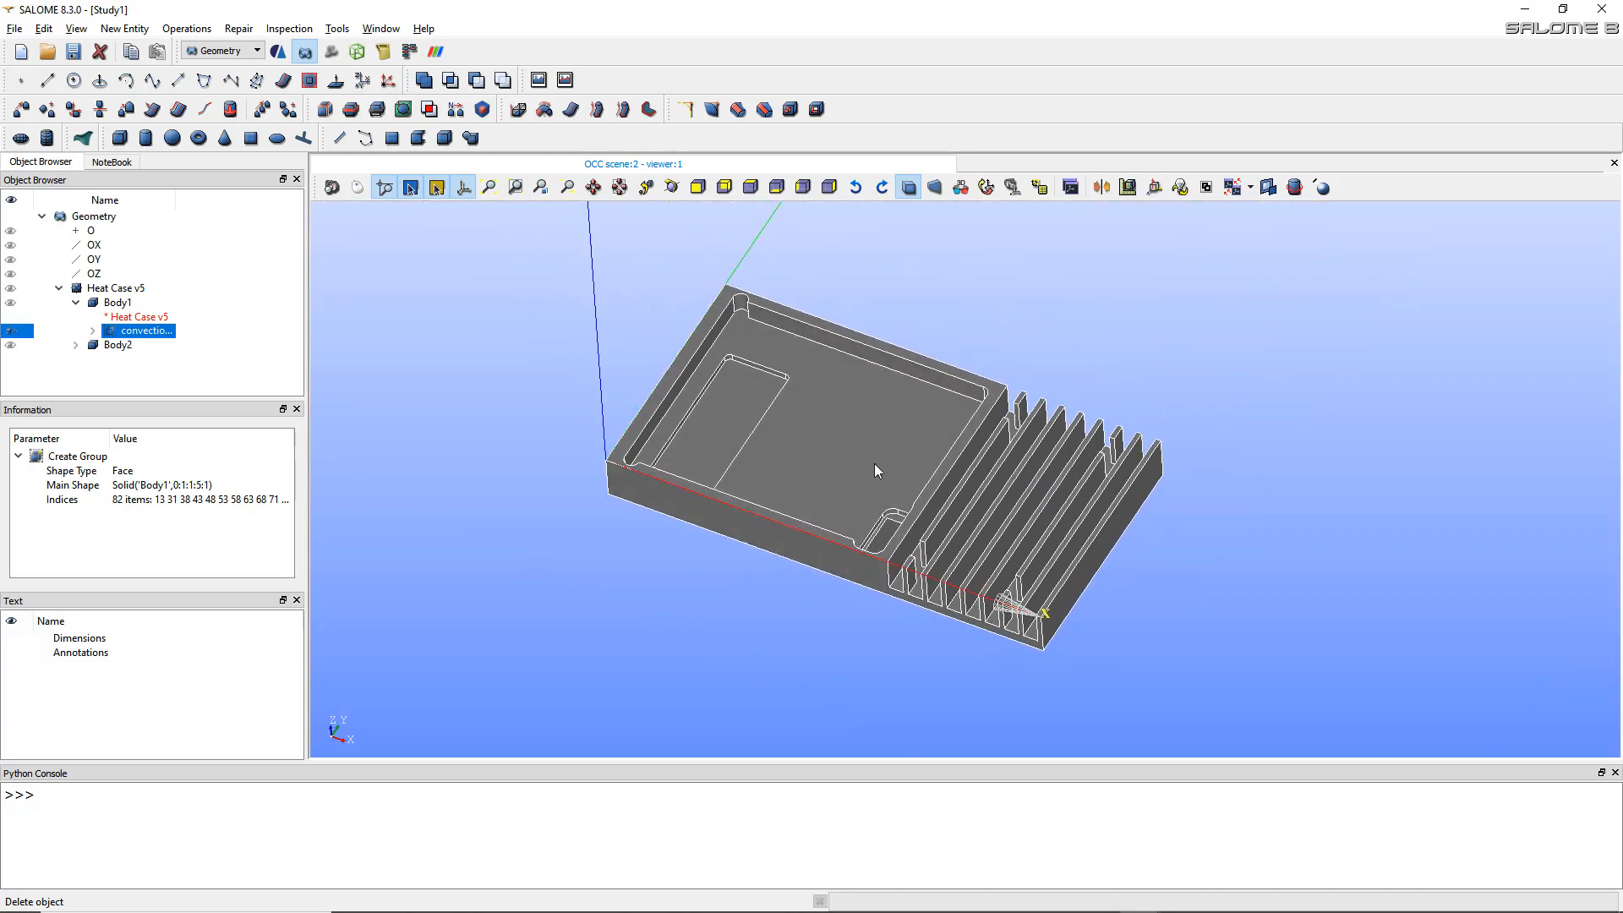
scroll(852, 478, up, 2)
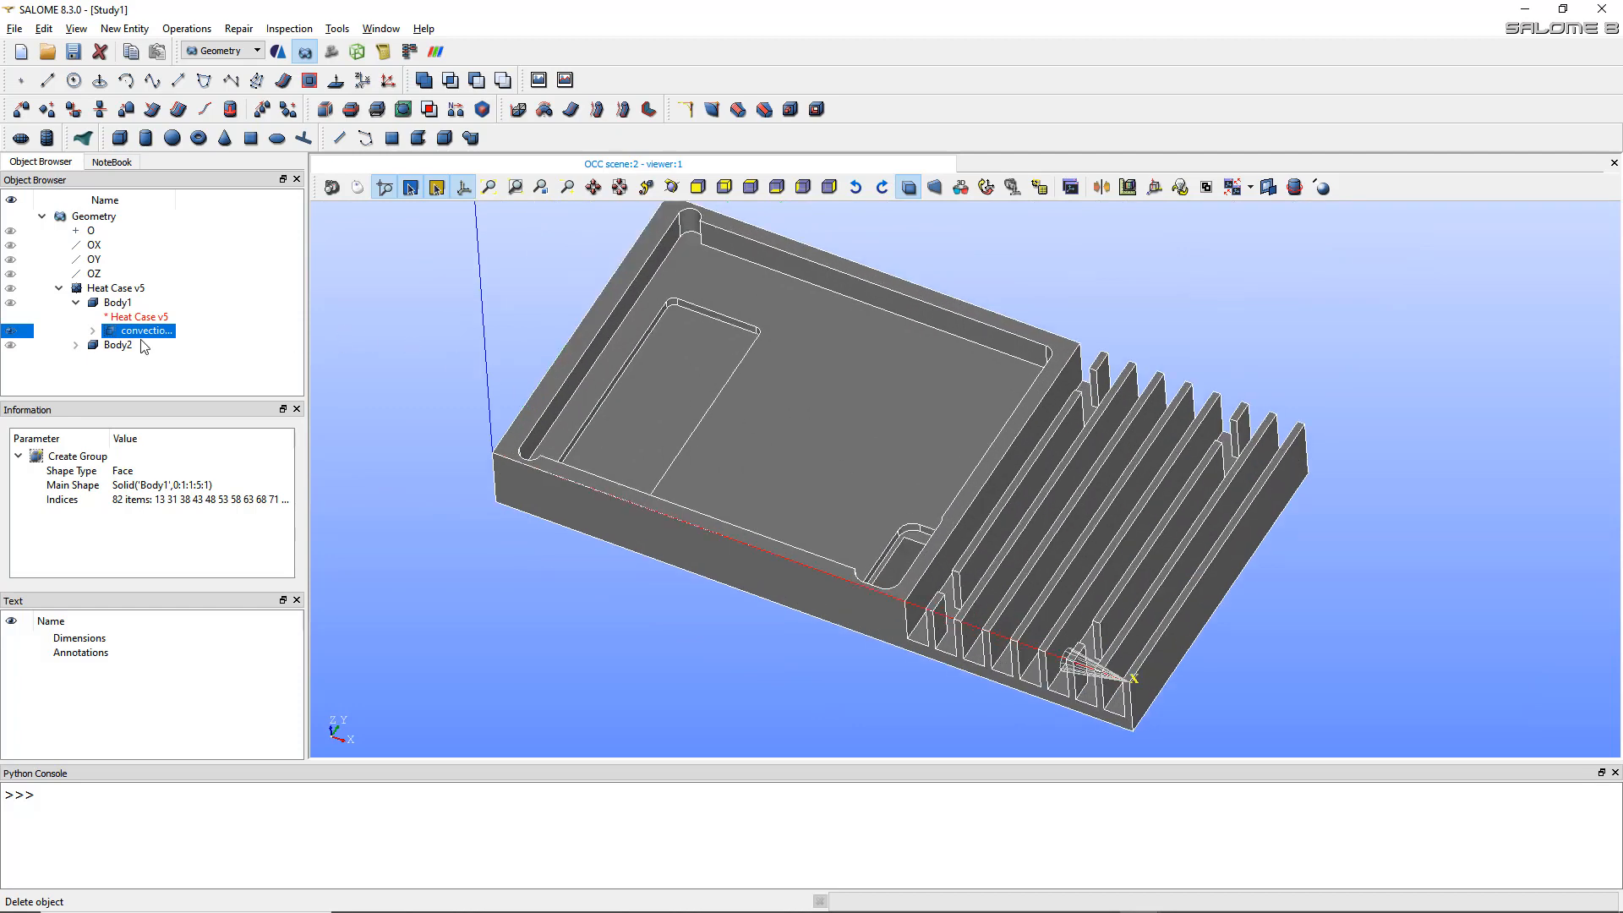
- Hide the convectionBC group and display Body2 on its own
click(10, 331)
click(8, 345)
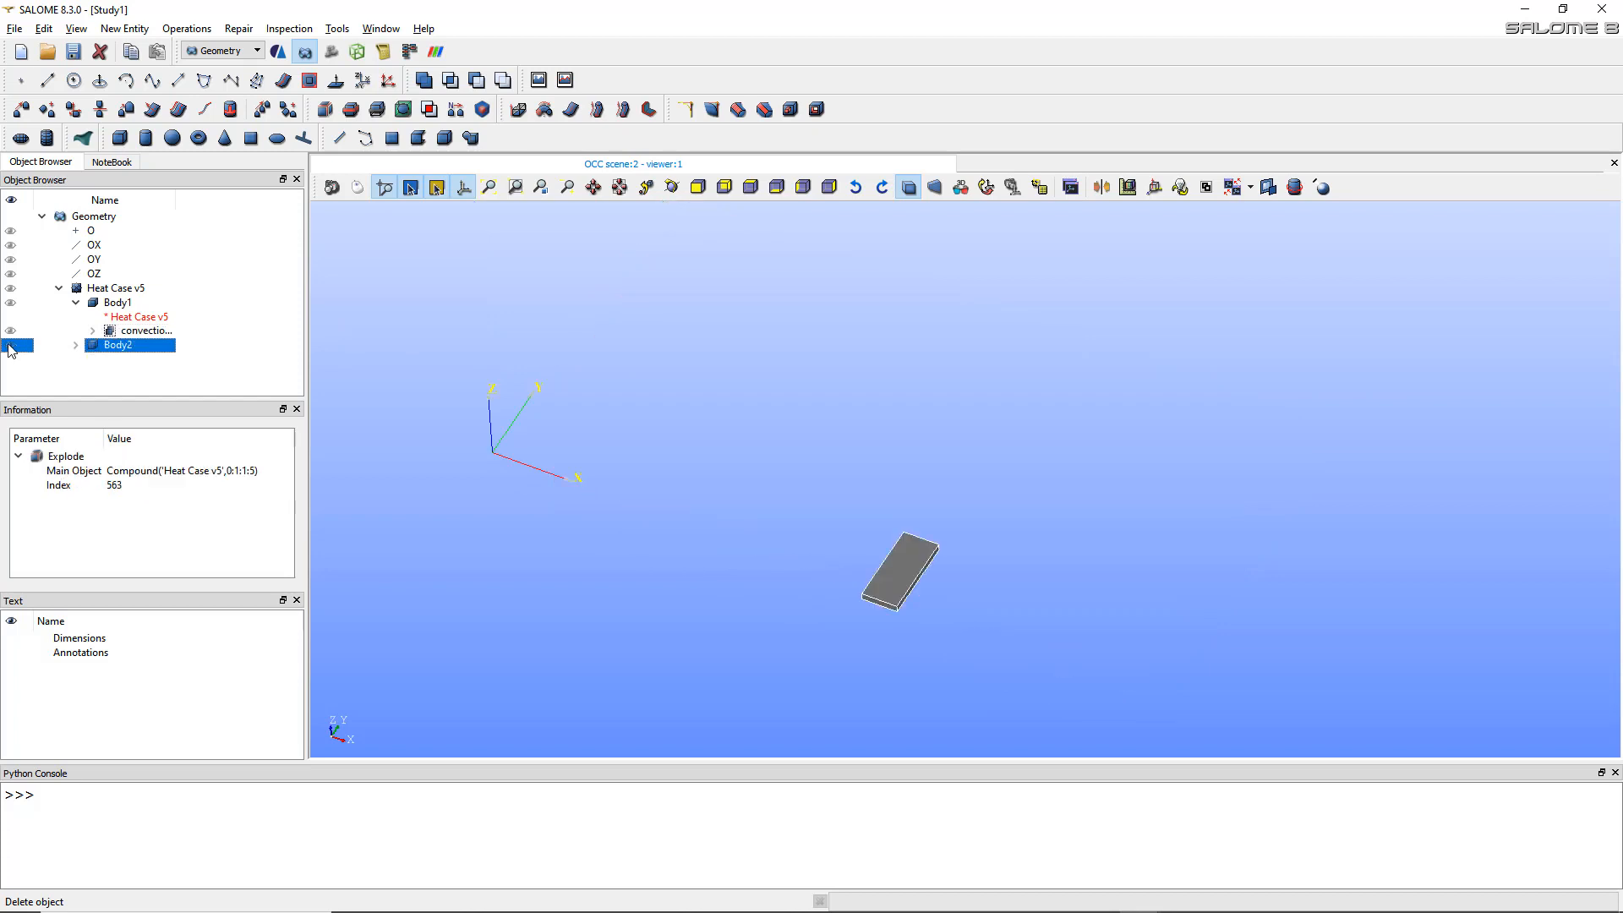
scroll(901, 609, up, 3)
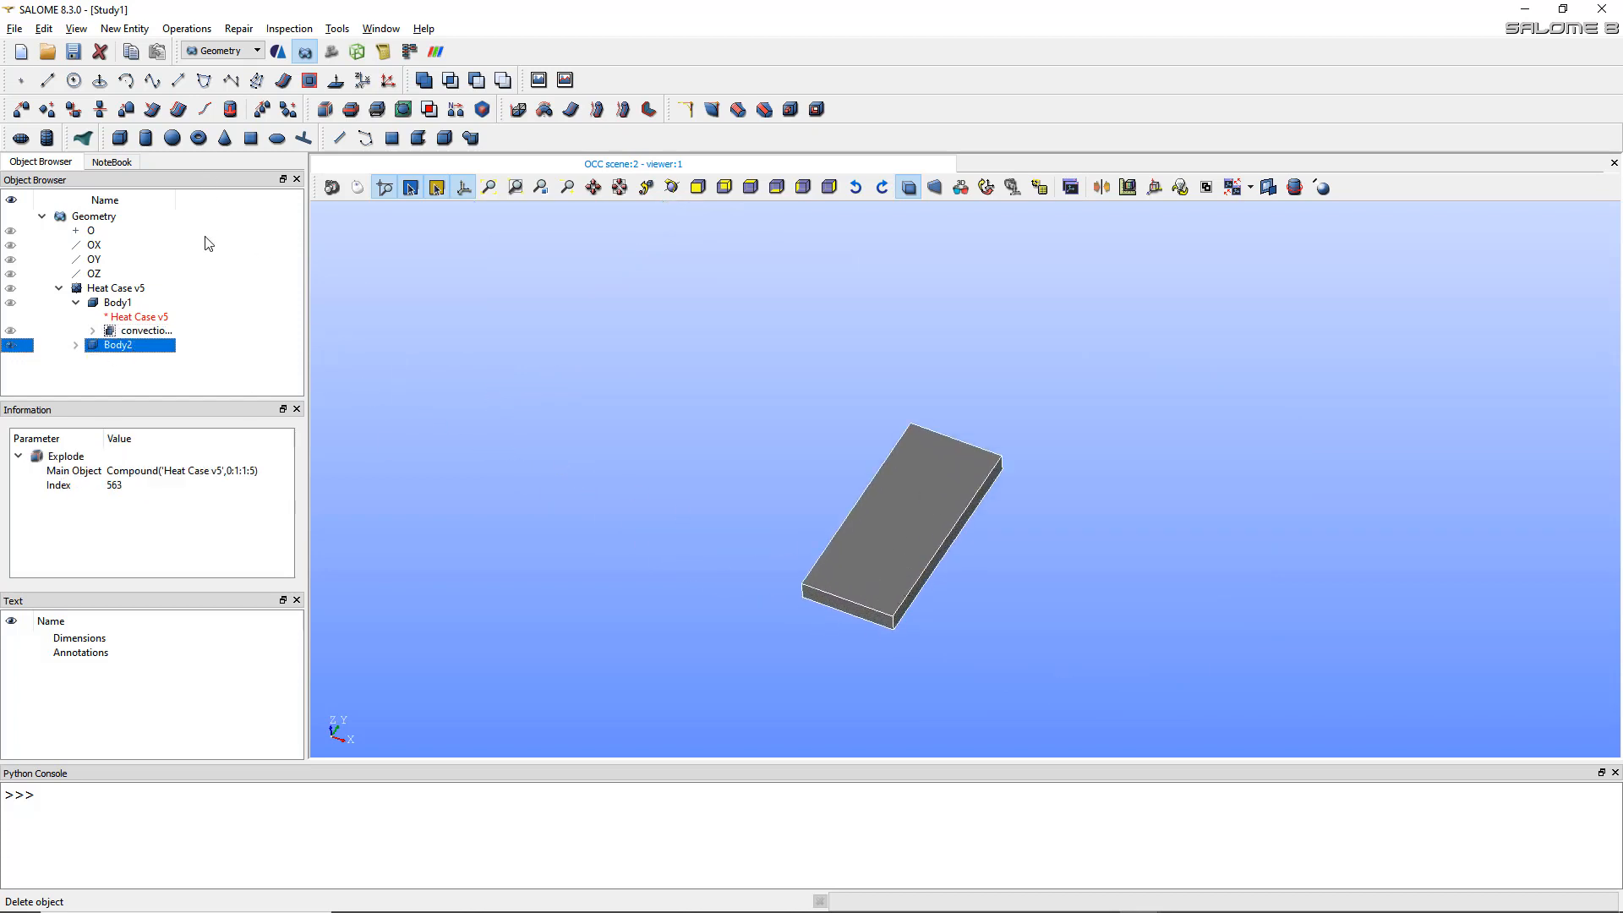
- Create a group of type Solid on Body2 containing the whole solid and name it PowerBC
click(135, 30)
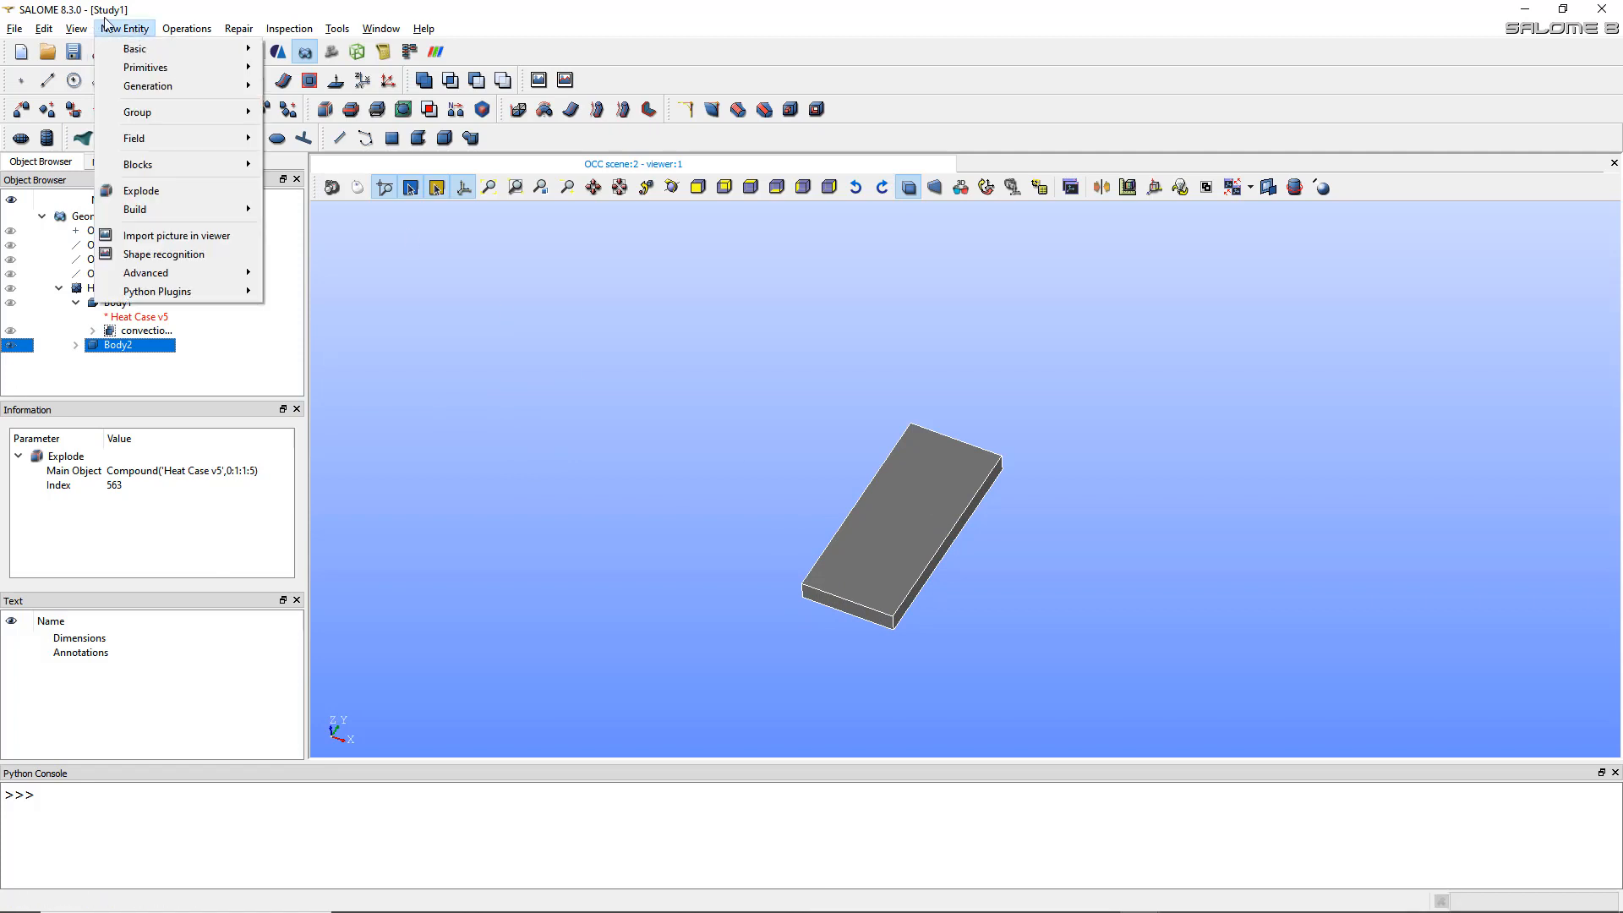
mouse_move(146, 125)
click(323, 118)
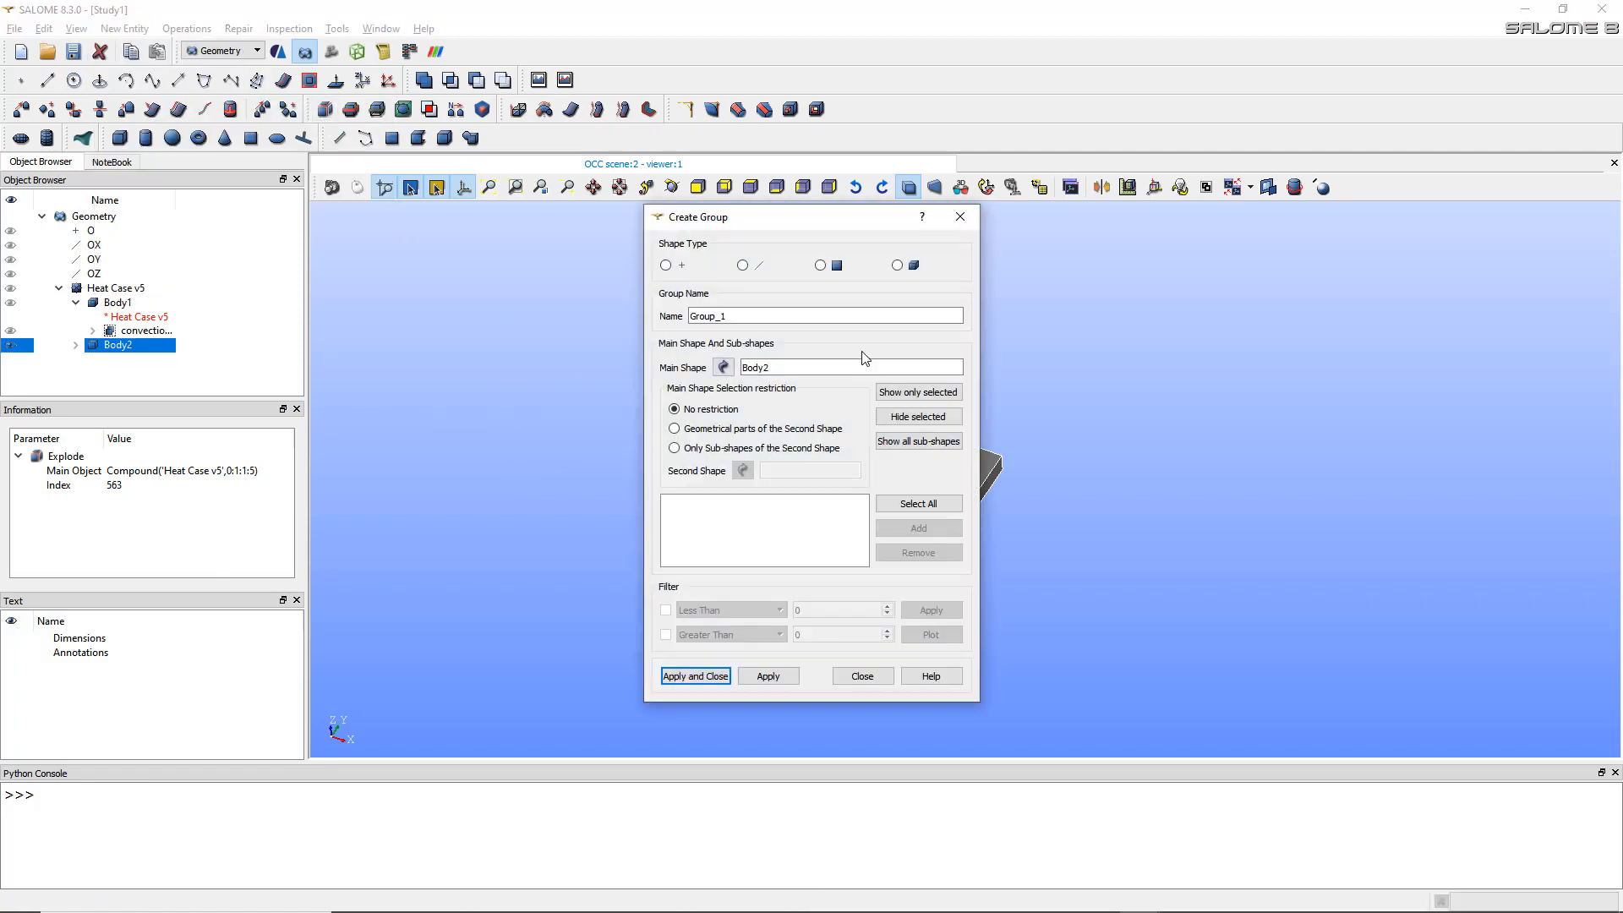
click(897, 265)
drag(862, 222, 594, 212)
click(913, 528)
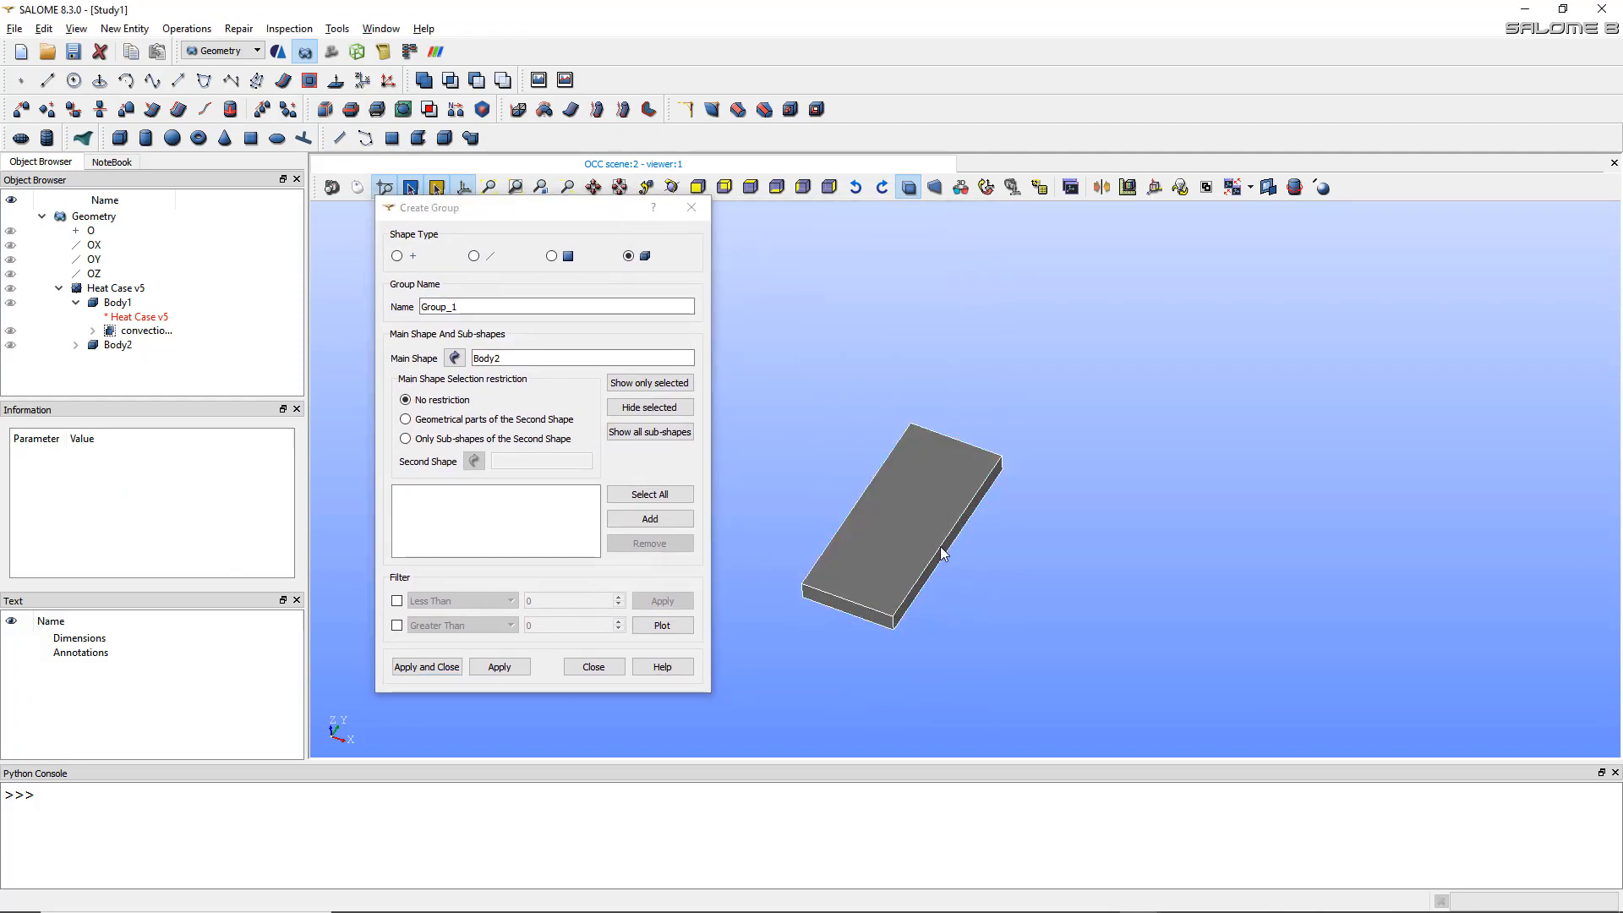
click(668, 524)
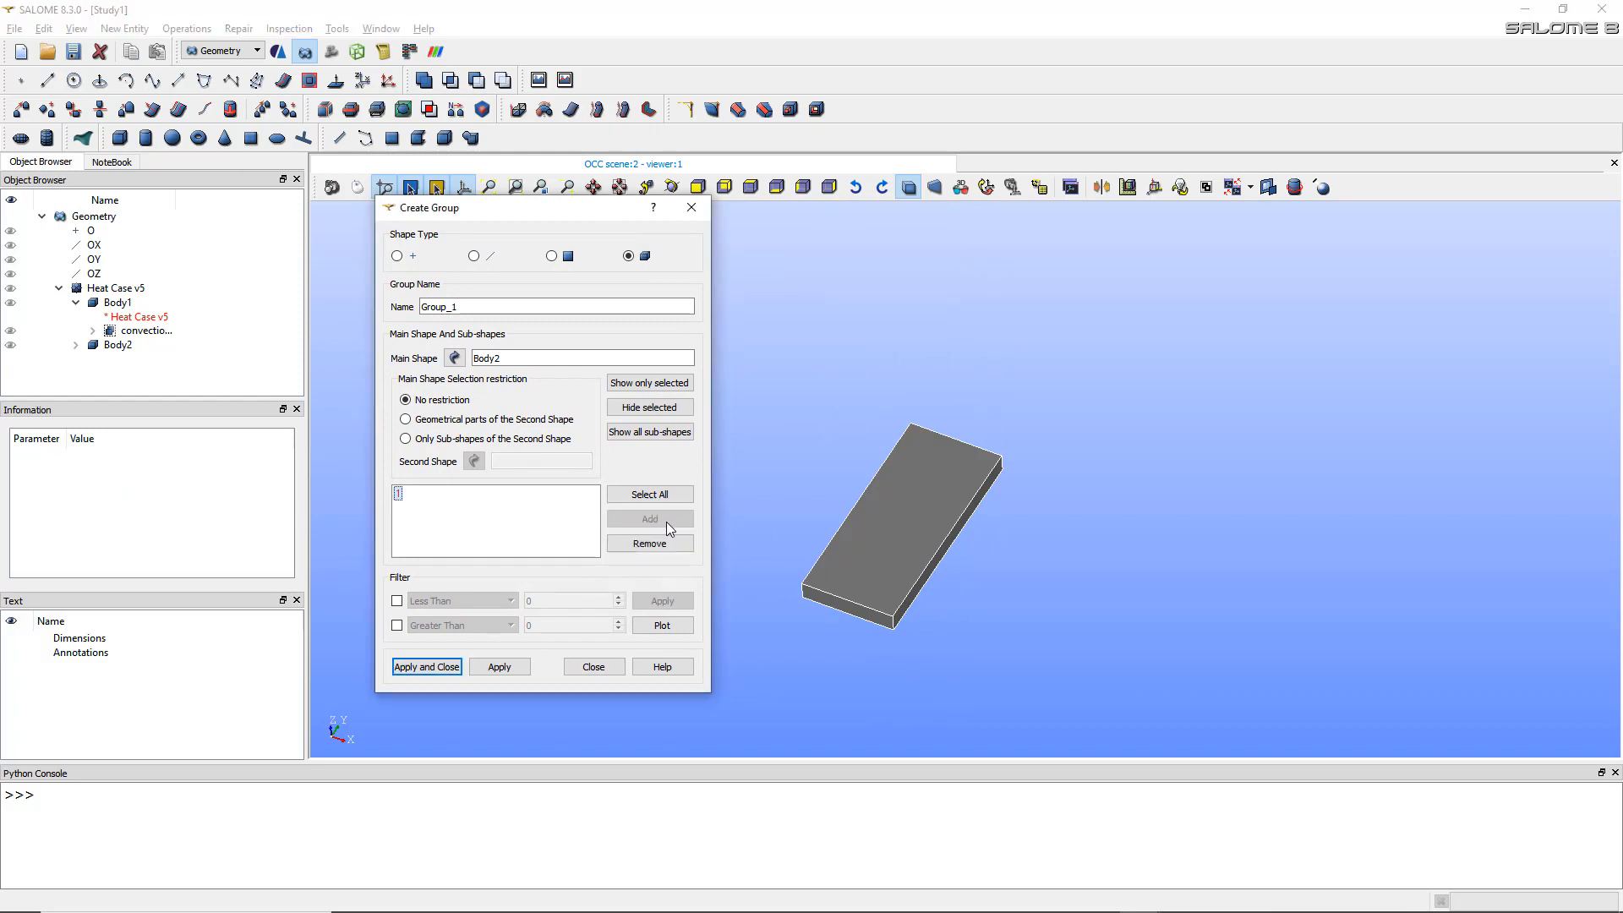
double_click(484, 306)
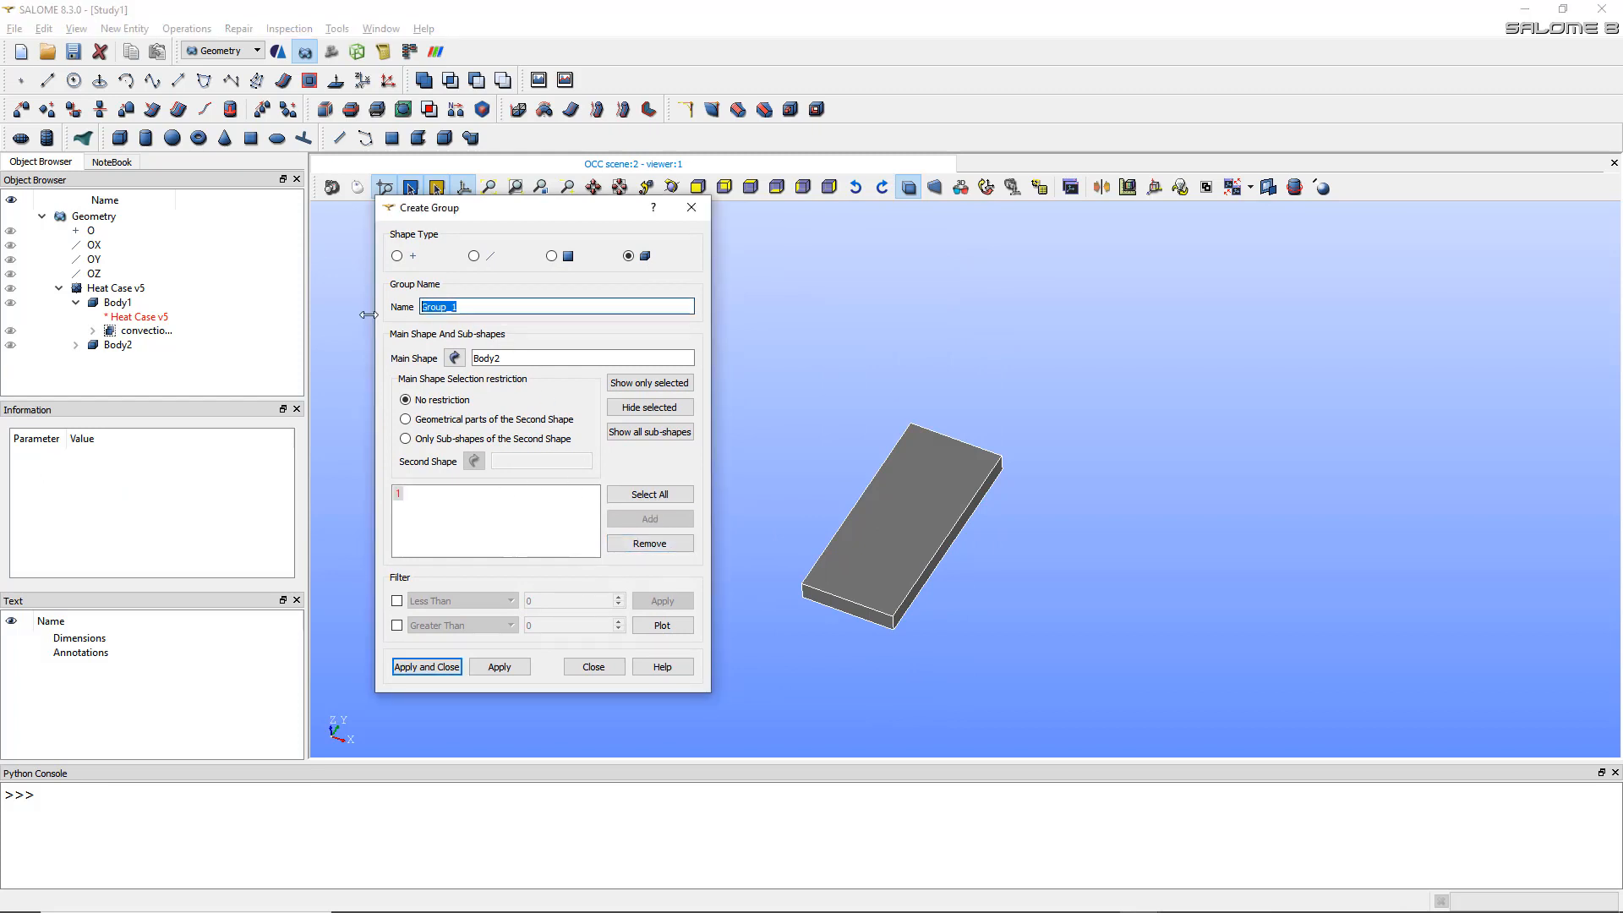
text(PowerBC)
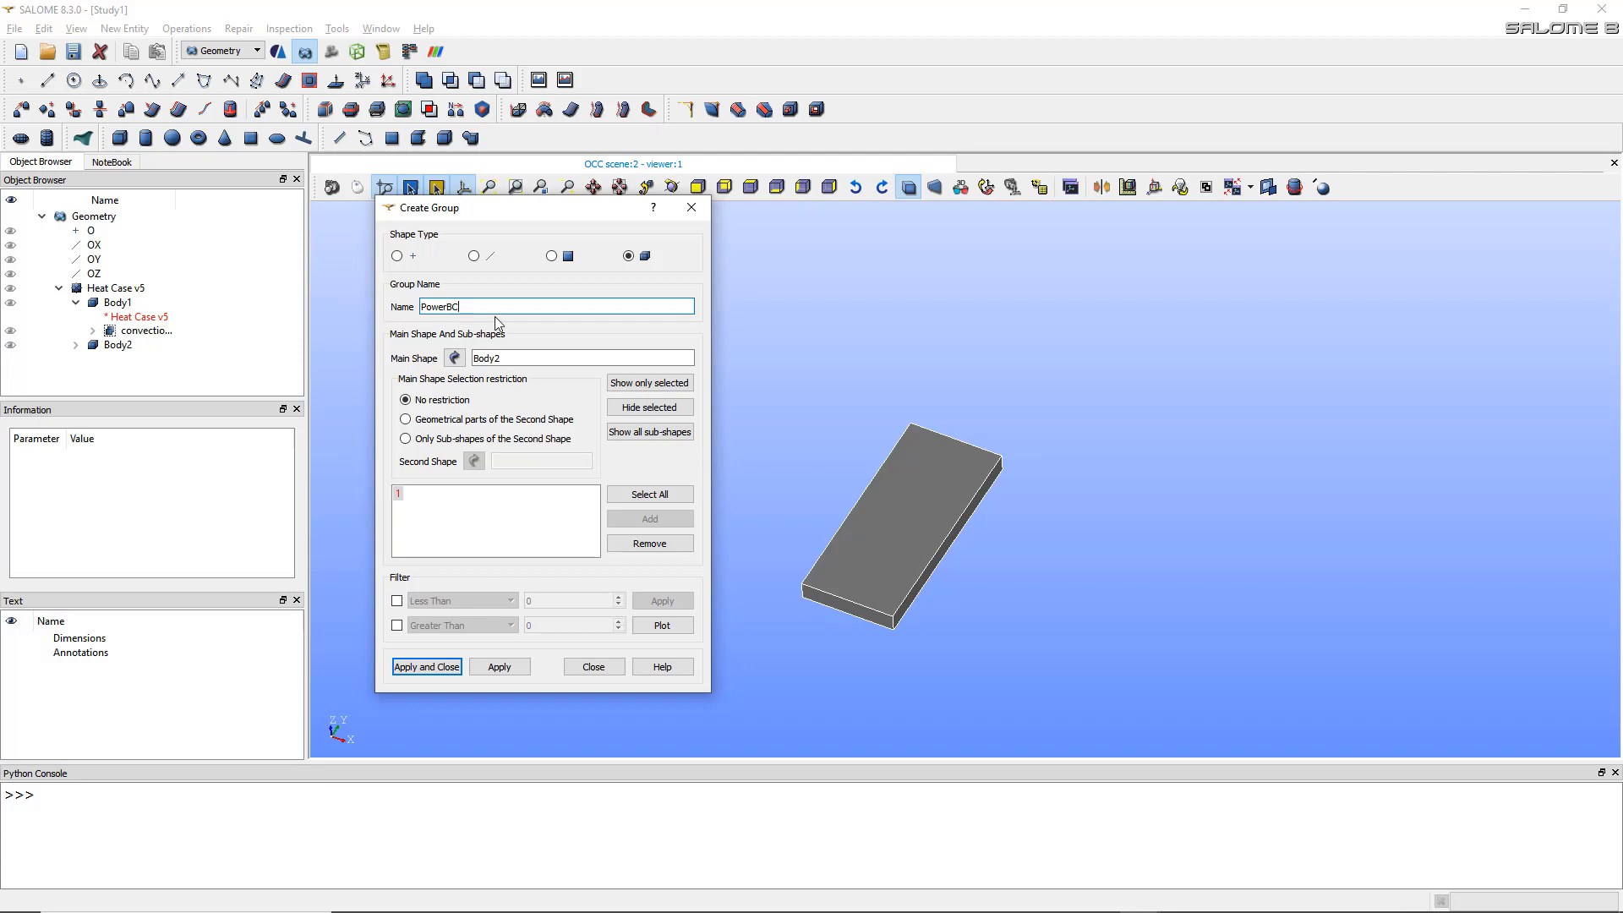
click(427, 668)
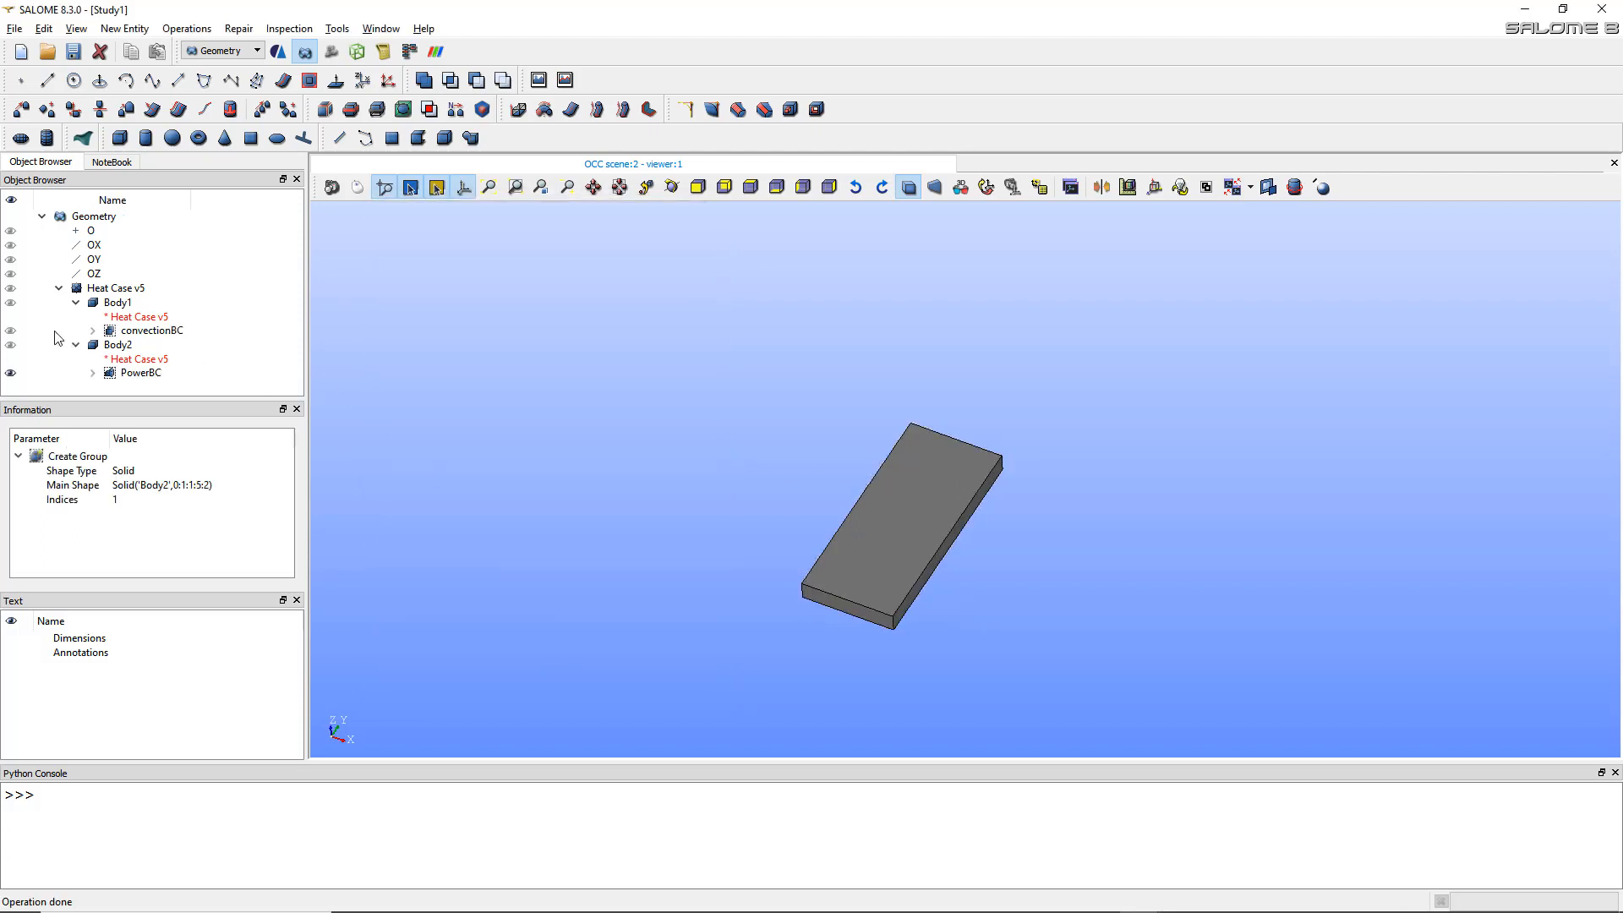
- Hide the PowerBC group and display both Body2 and Body1 in the viewer
click(10, 373)
click(11, 345)
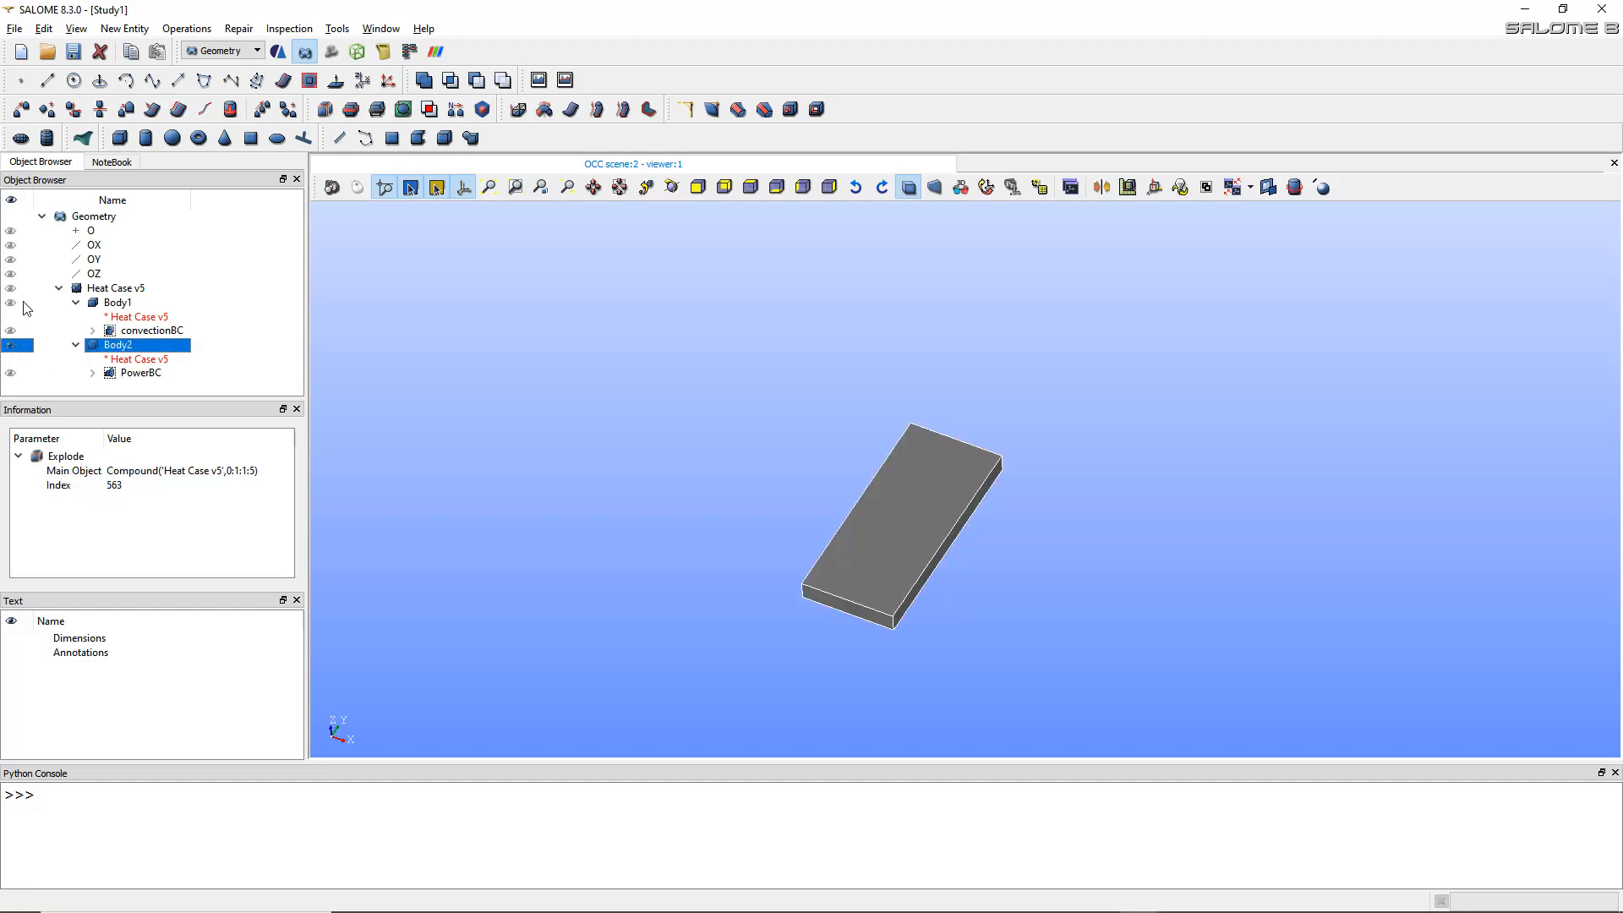
click(11, 304)
scroll(731, 342, down, 8)
scroll(733, 342, up, 2)
scroll(727, 322, down, 1)
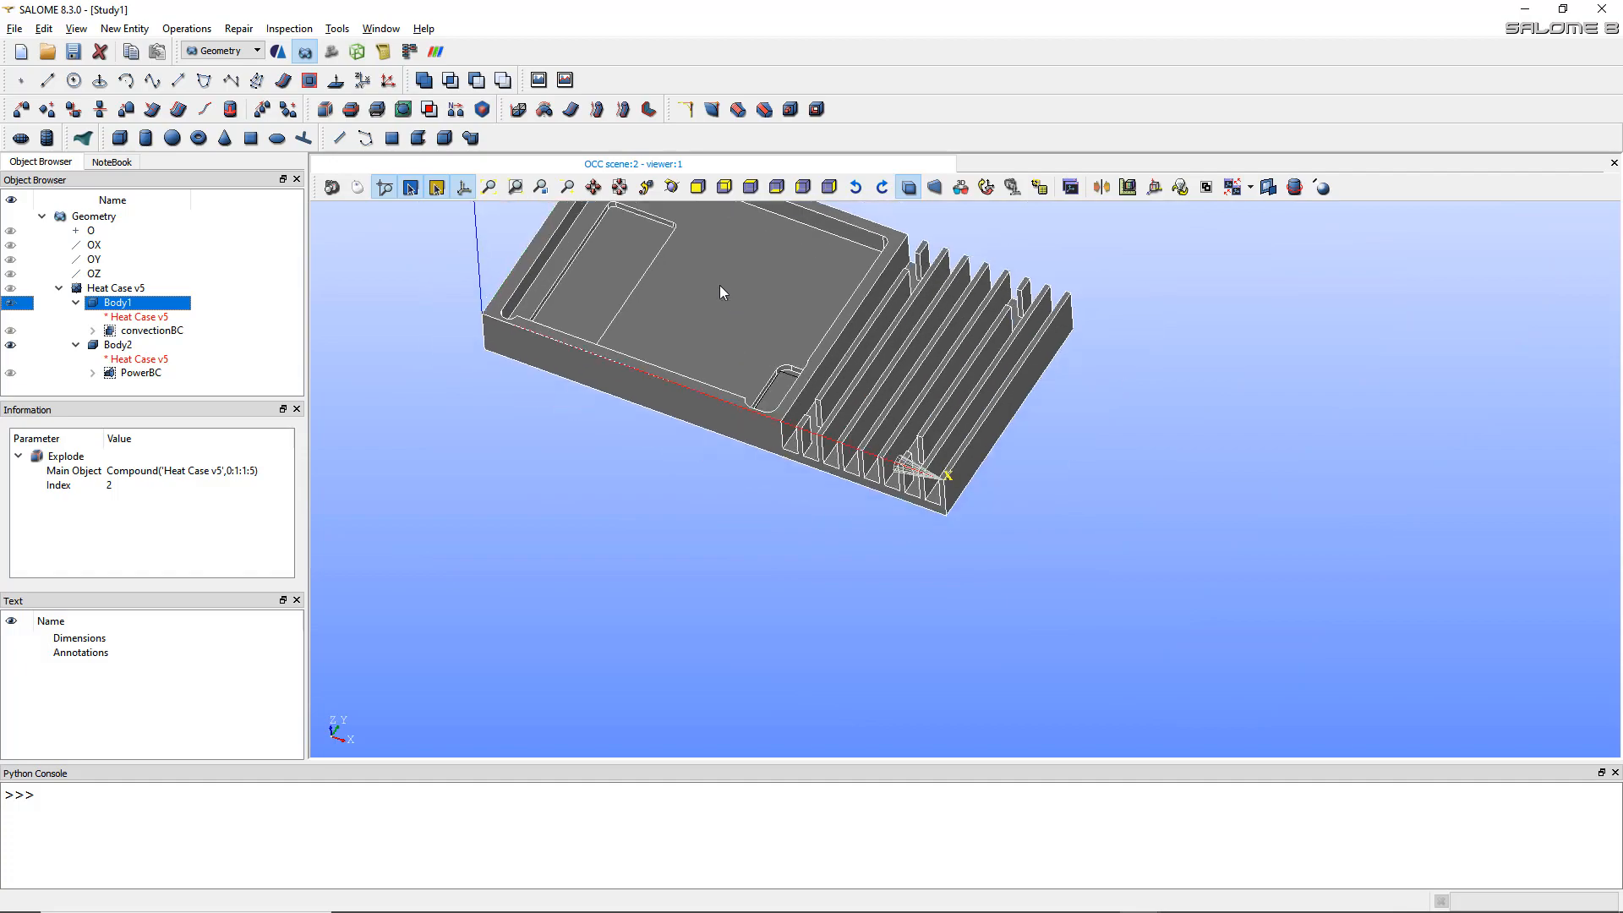
- Switch to the Mesh module and set up a new mesh on Body1 using the NETGEN 1D-2D-3D algorithm
ctrl+middle_drag(732, 290, 832, 435)
scroll(832, 435, up, 1)
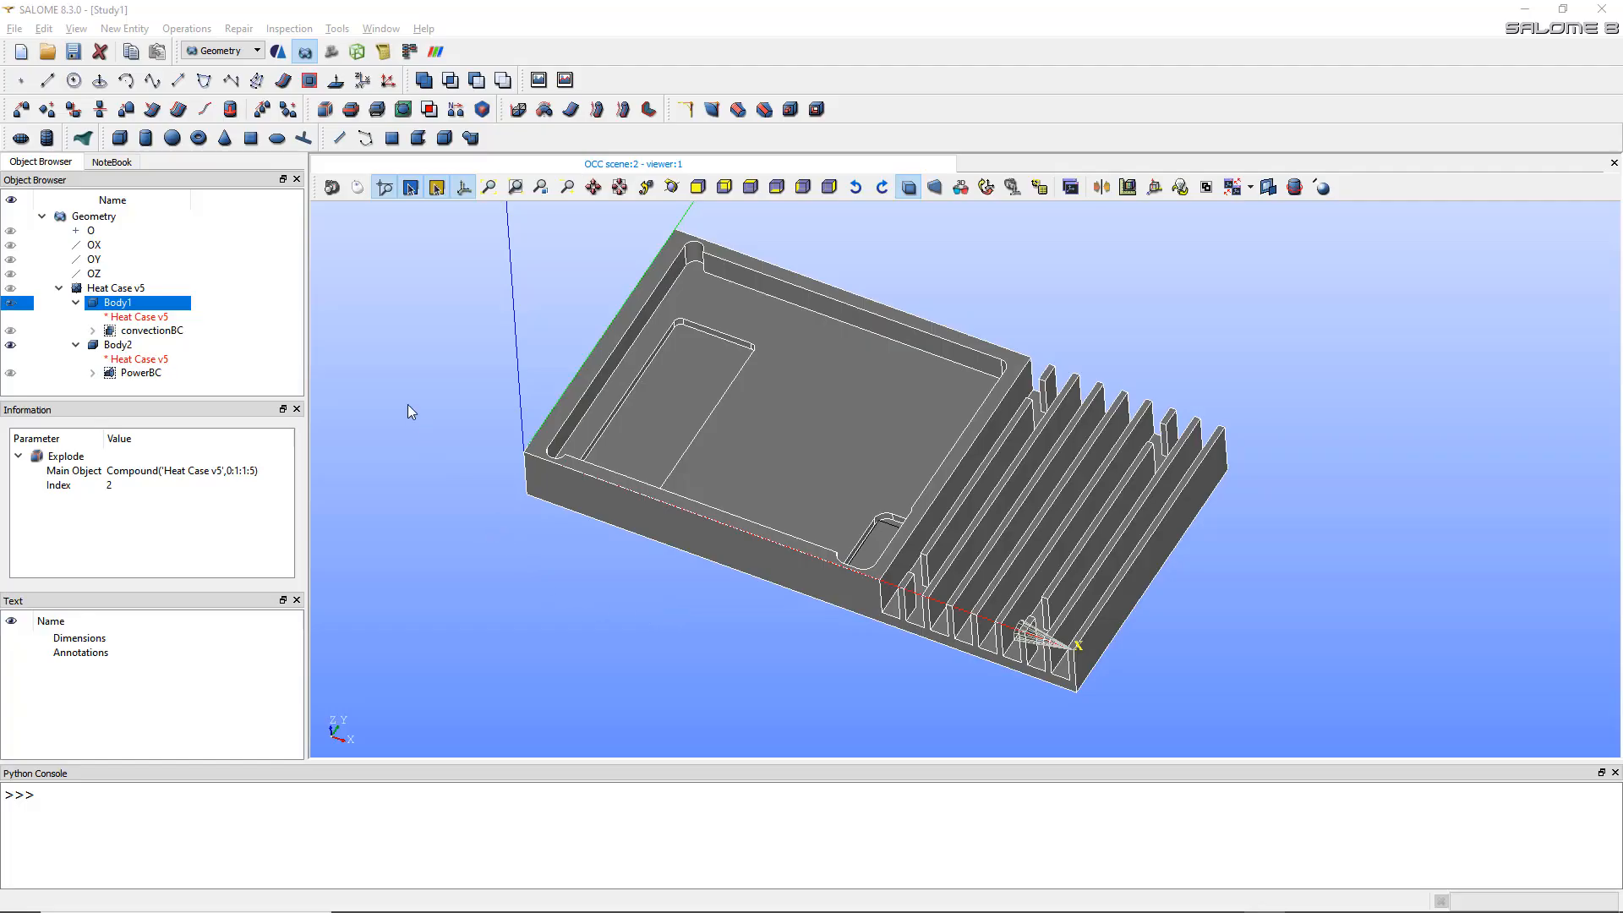
click(335, 53)
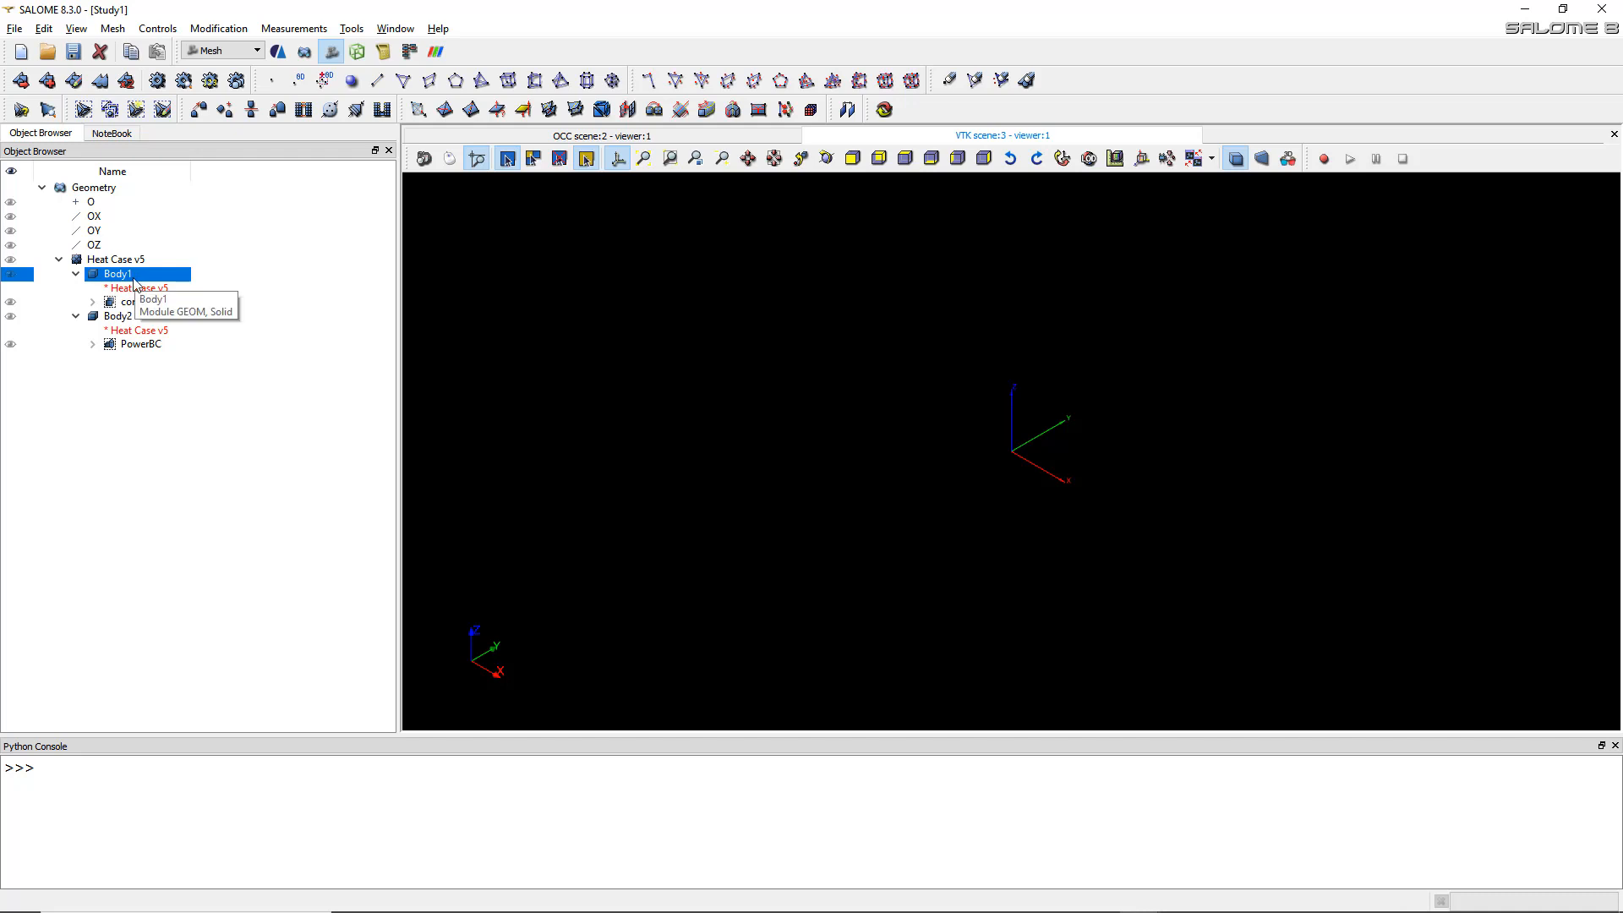
click(21, 82)
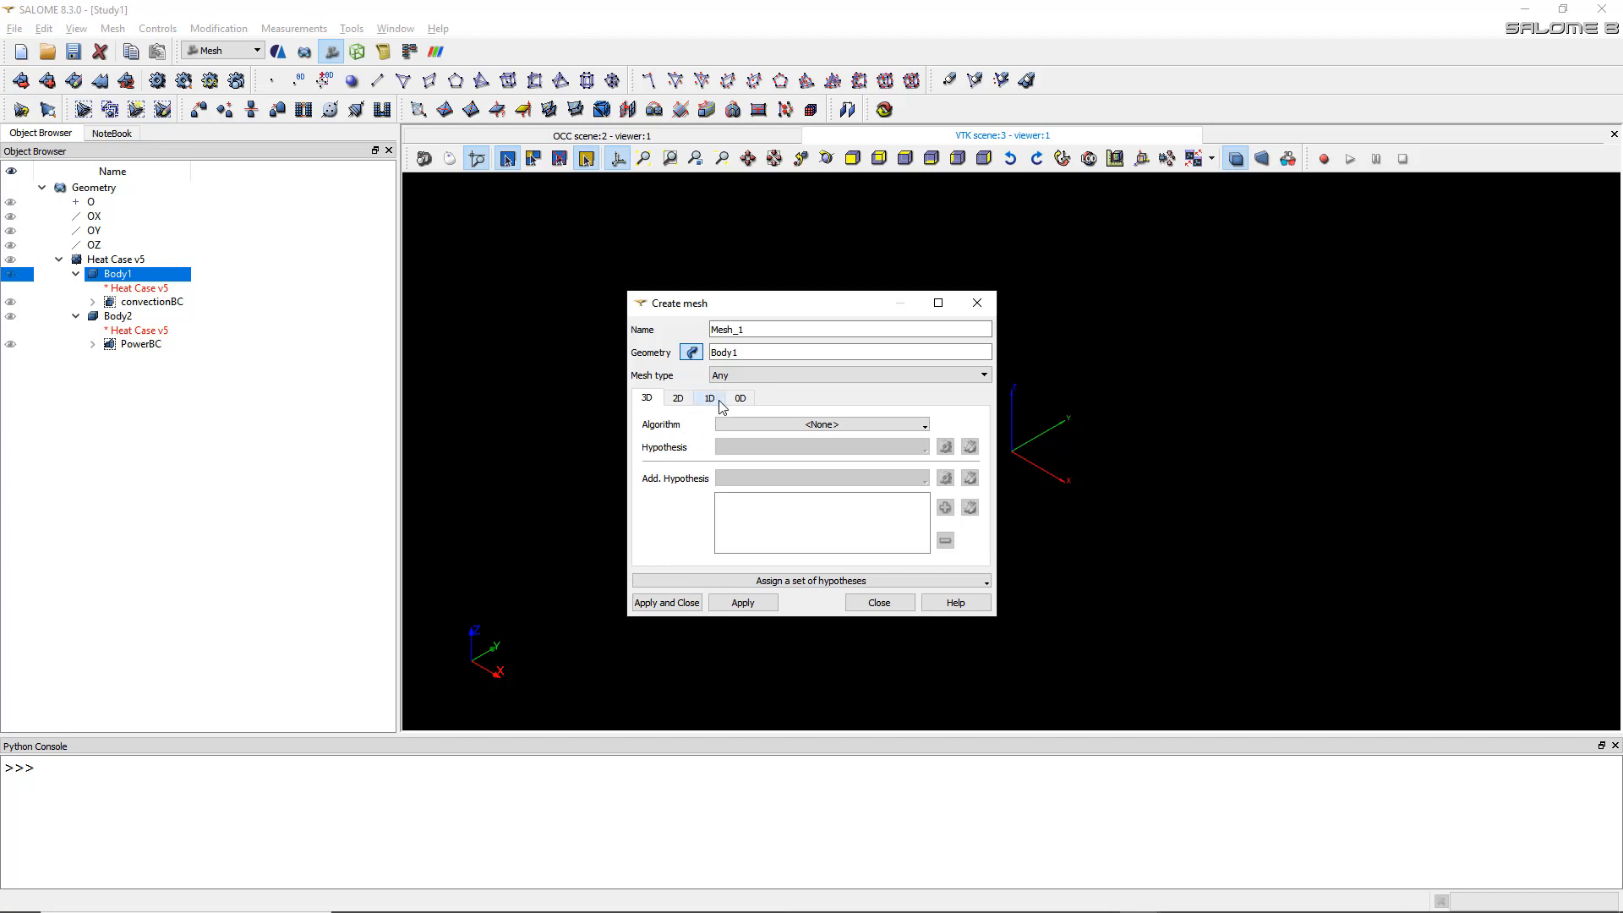
click(768, 424)
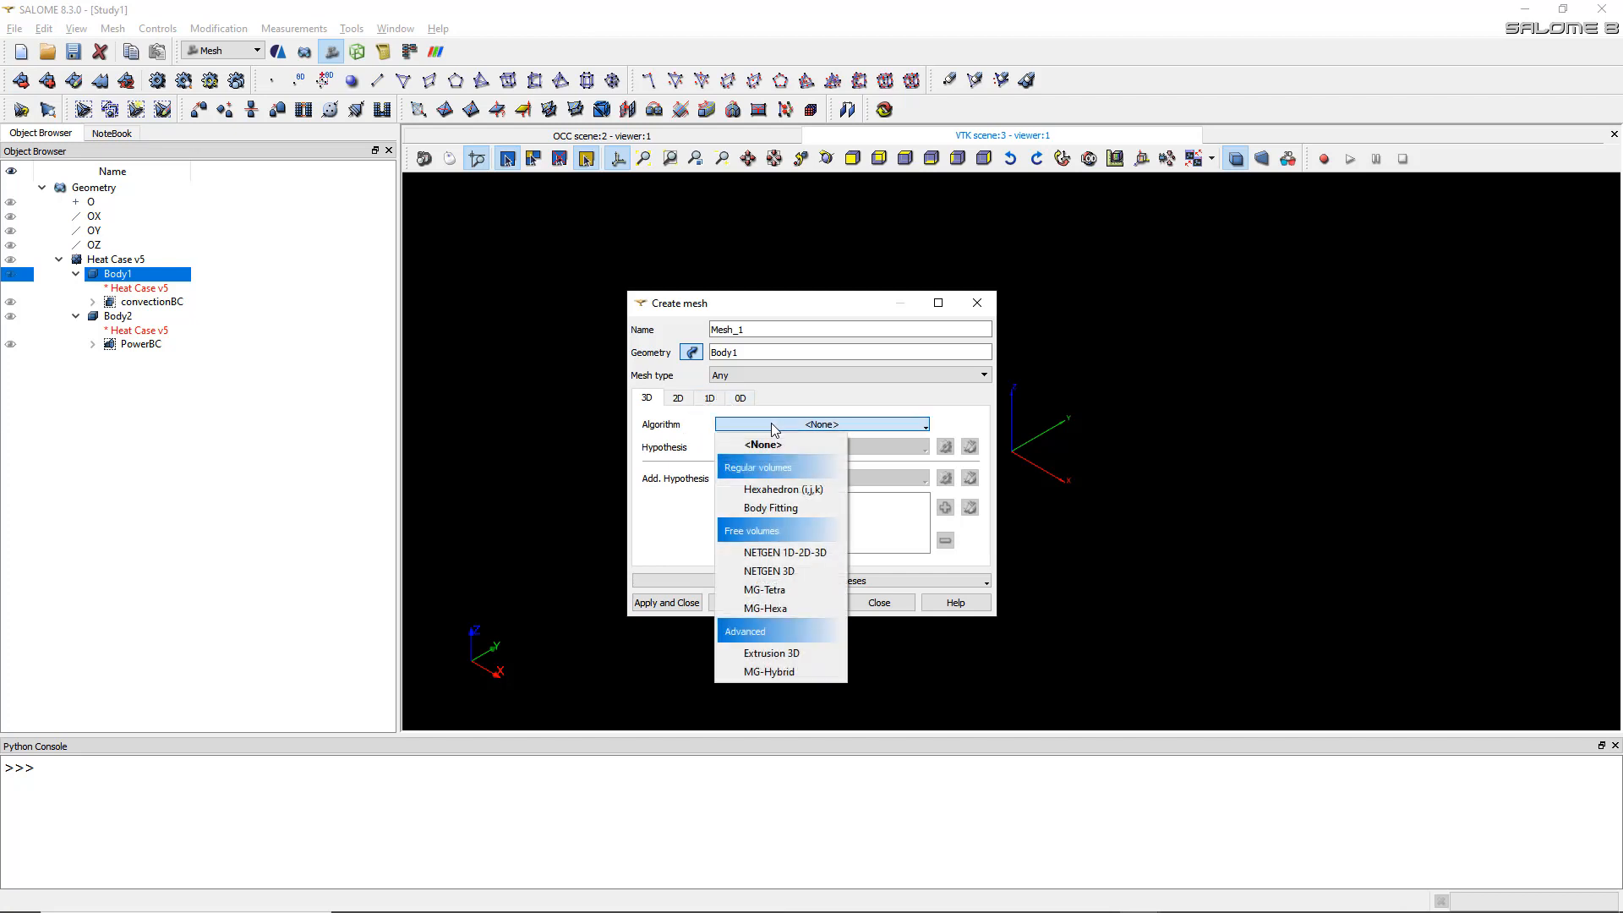
click(814, 554)
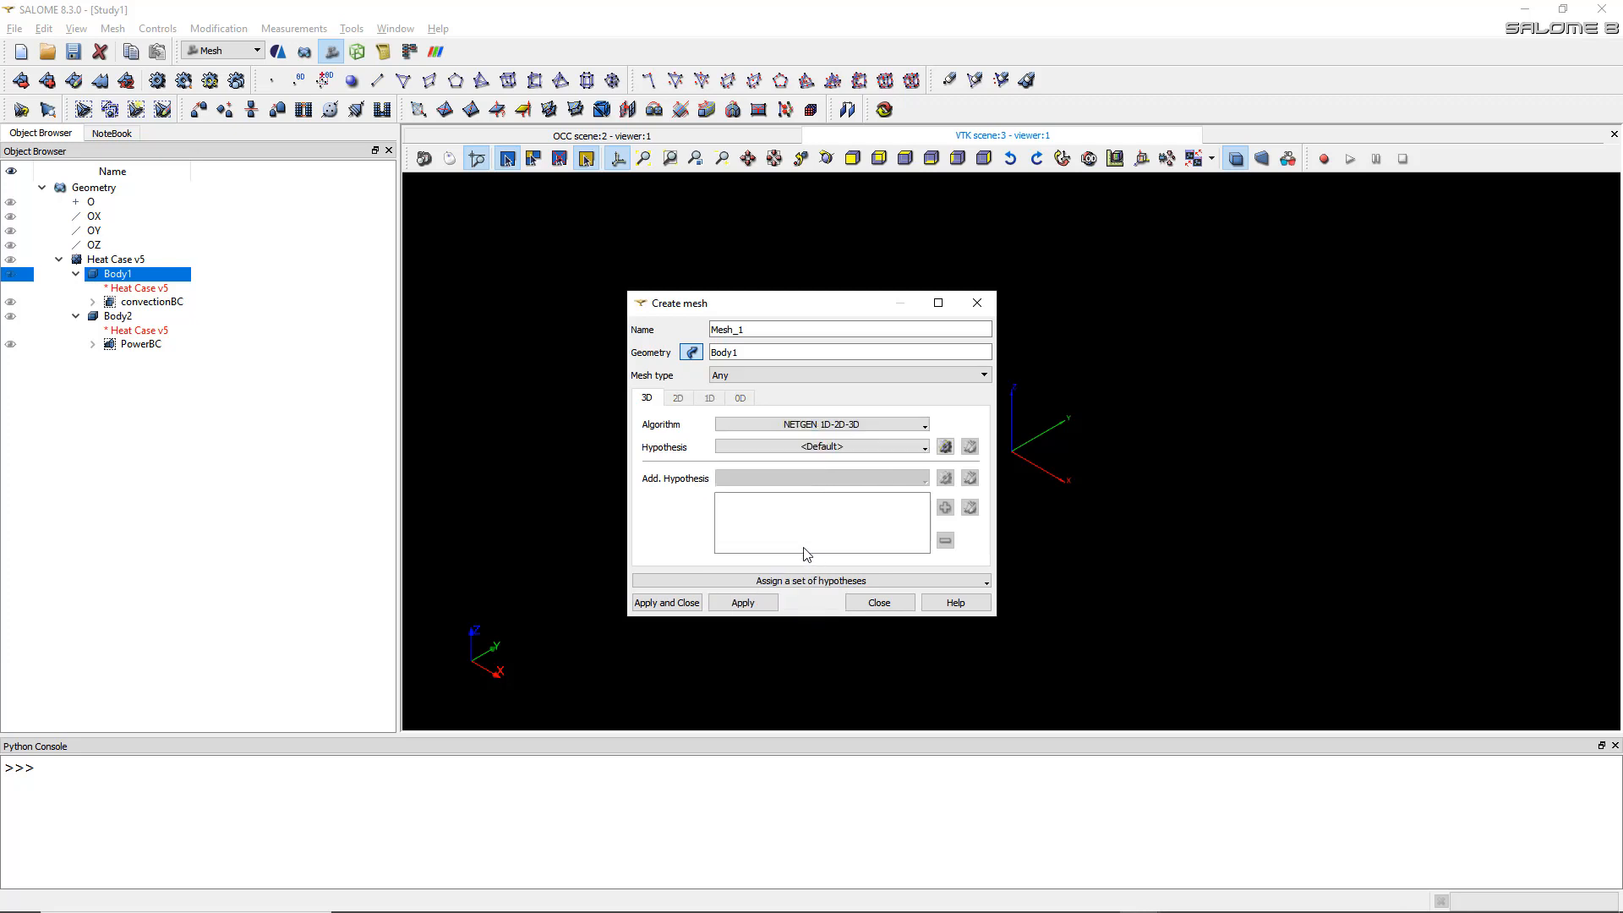
- Assign a NETGEN 3D Parameters hypothesis with its default sizes and Moderate fineness, and create Mesh_1
click(945, 448)
click(974, 458)
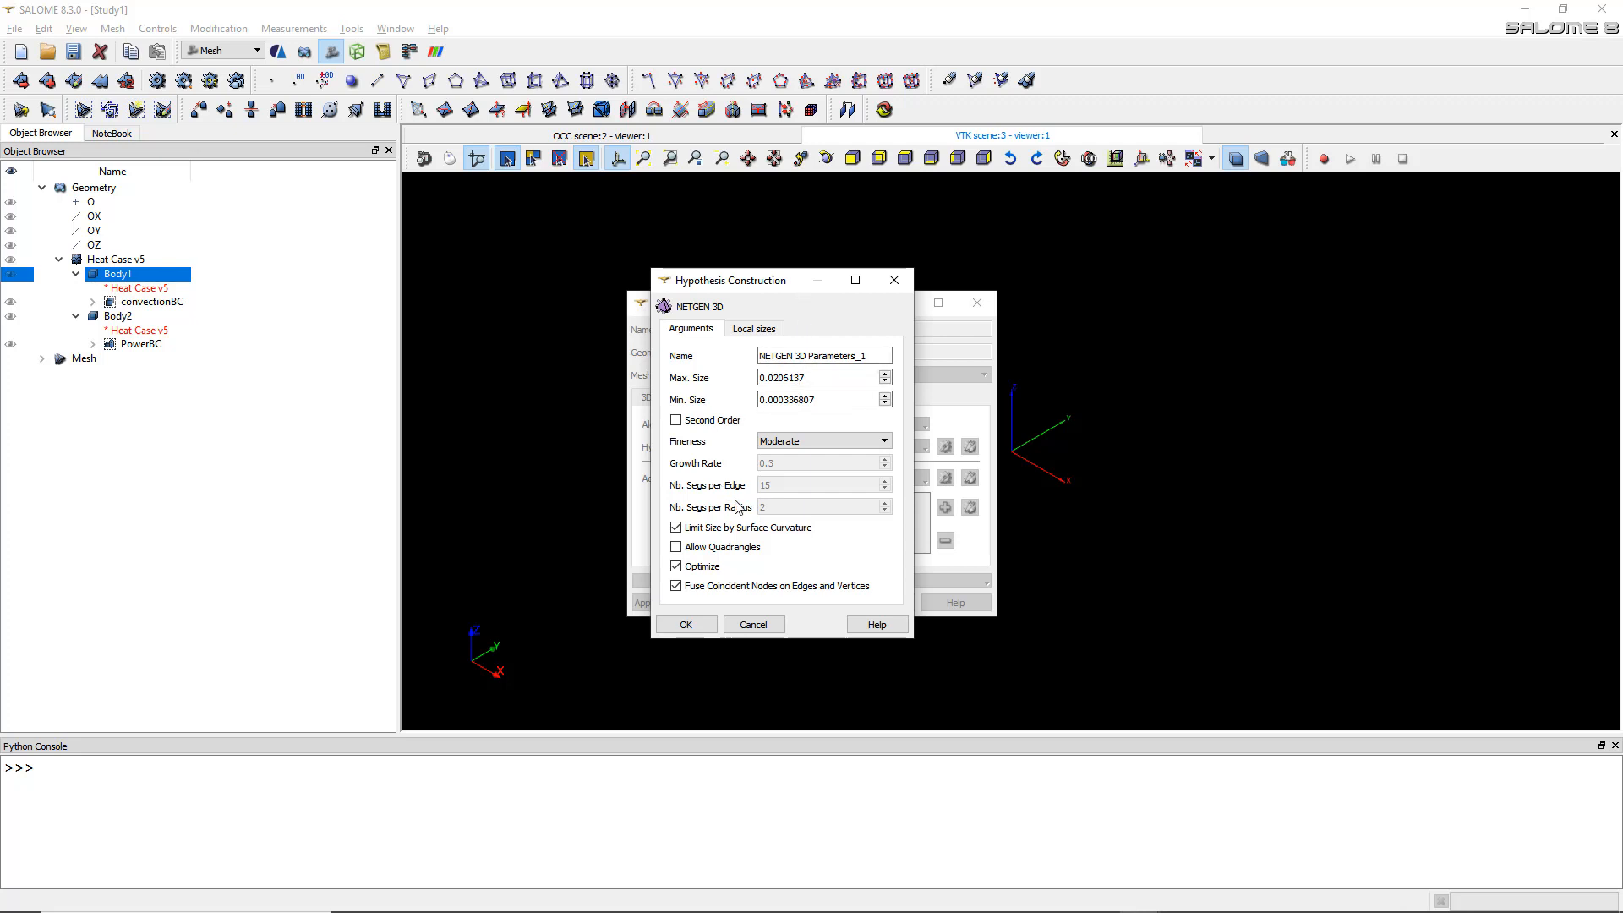
click(686, 624)
click(681, 603)
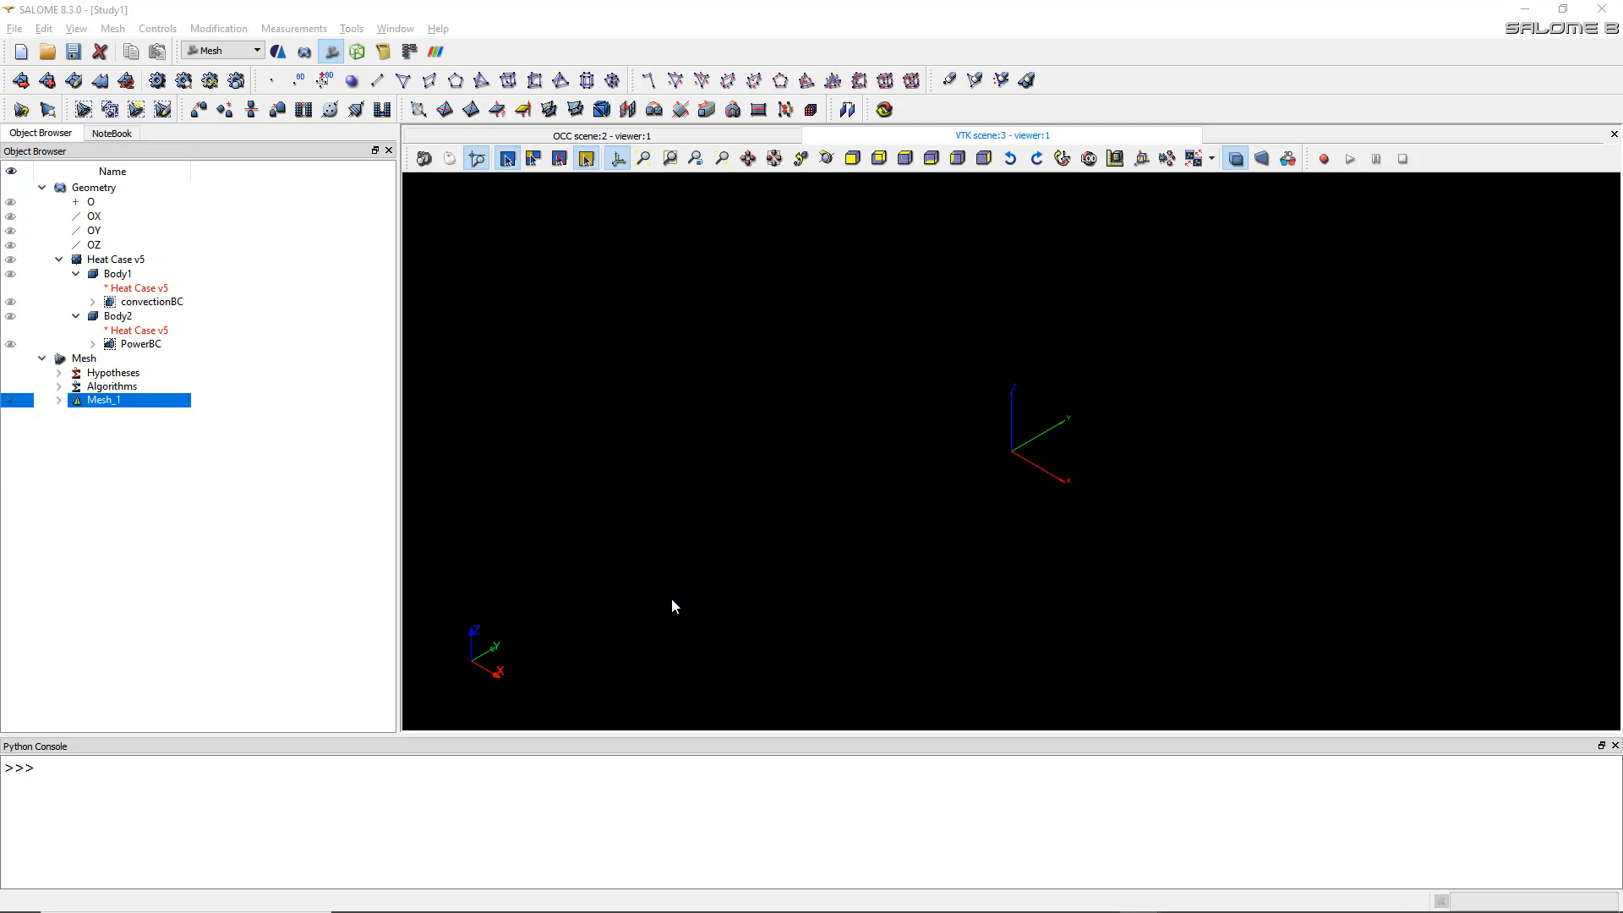
- Compute Mesh_1 with the default hypothesis sizes and dismiss the computation report
right_click(100, 403)
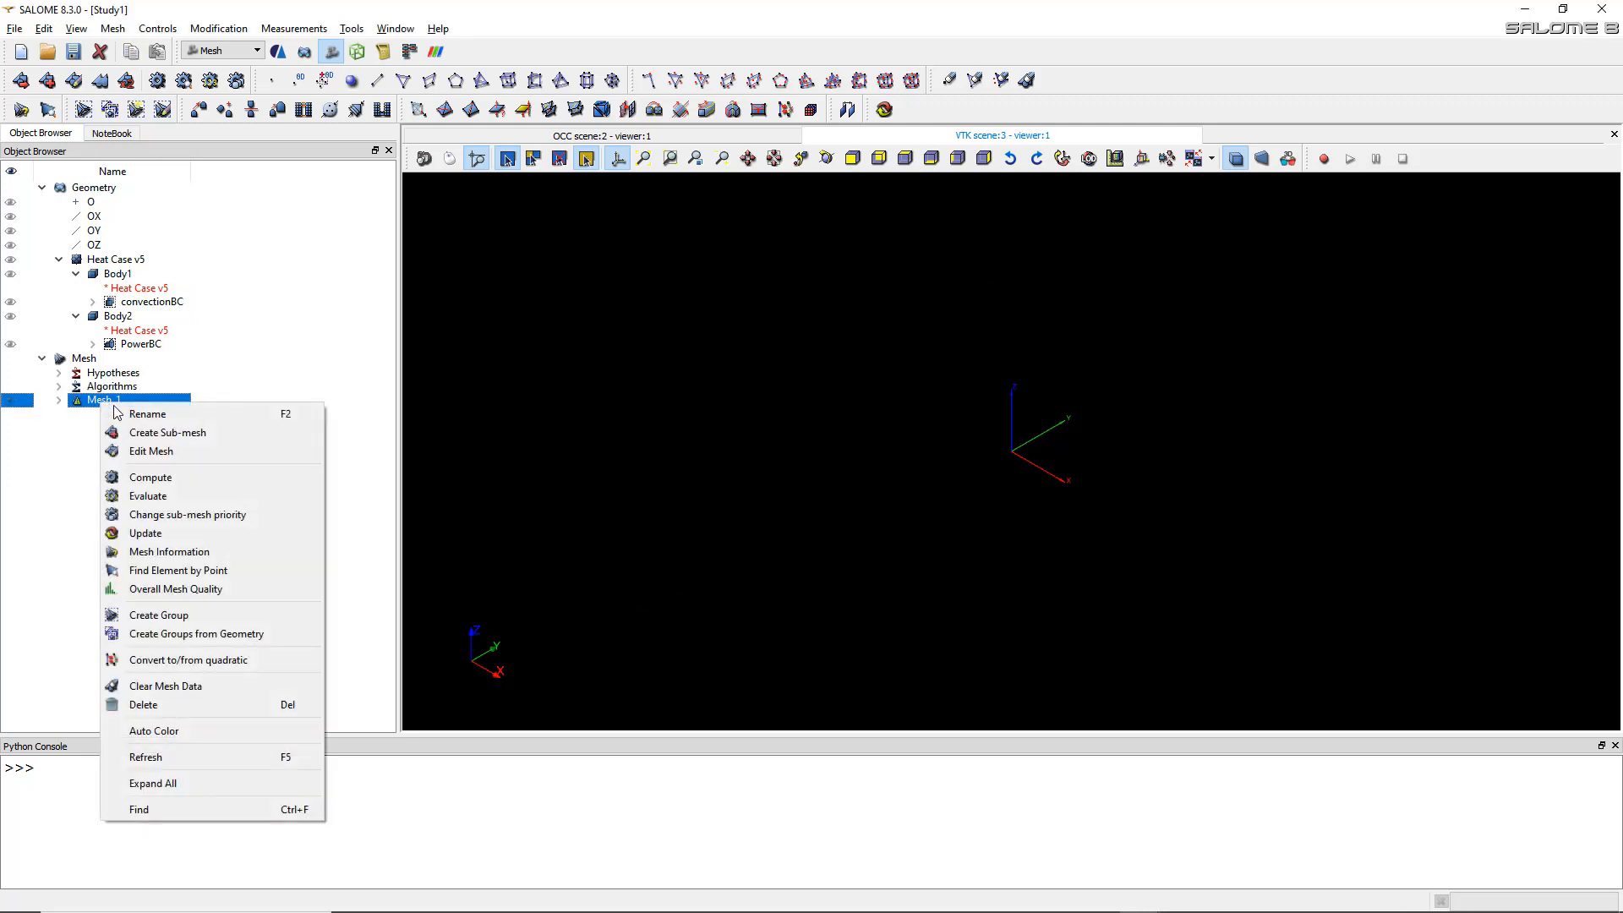
click(169, 477)
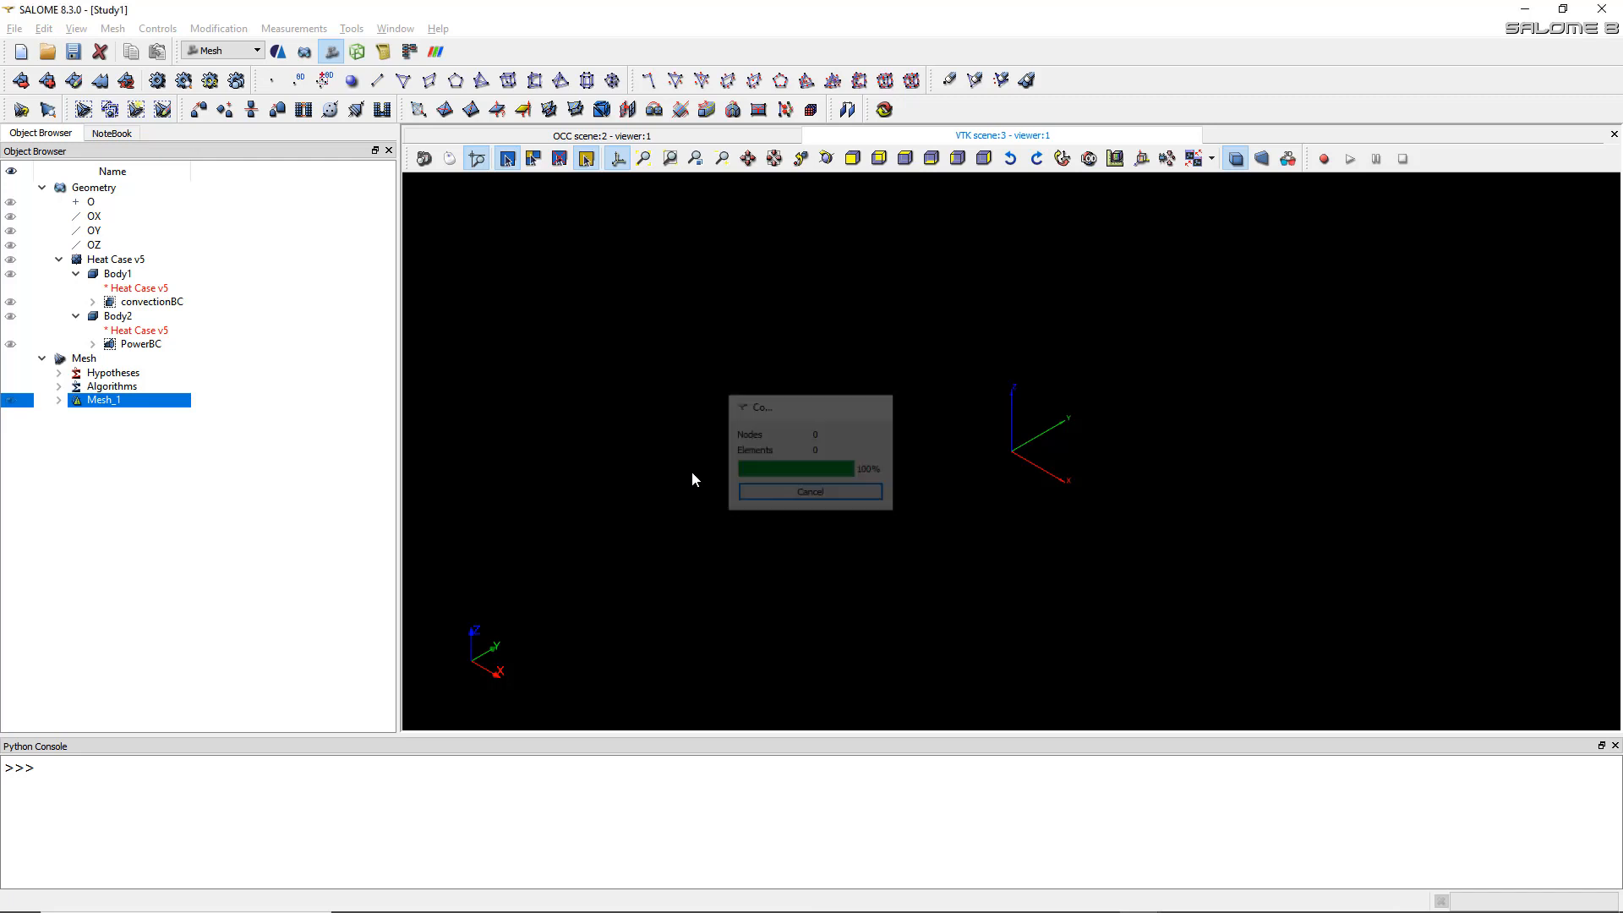
click(953, 690)
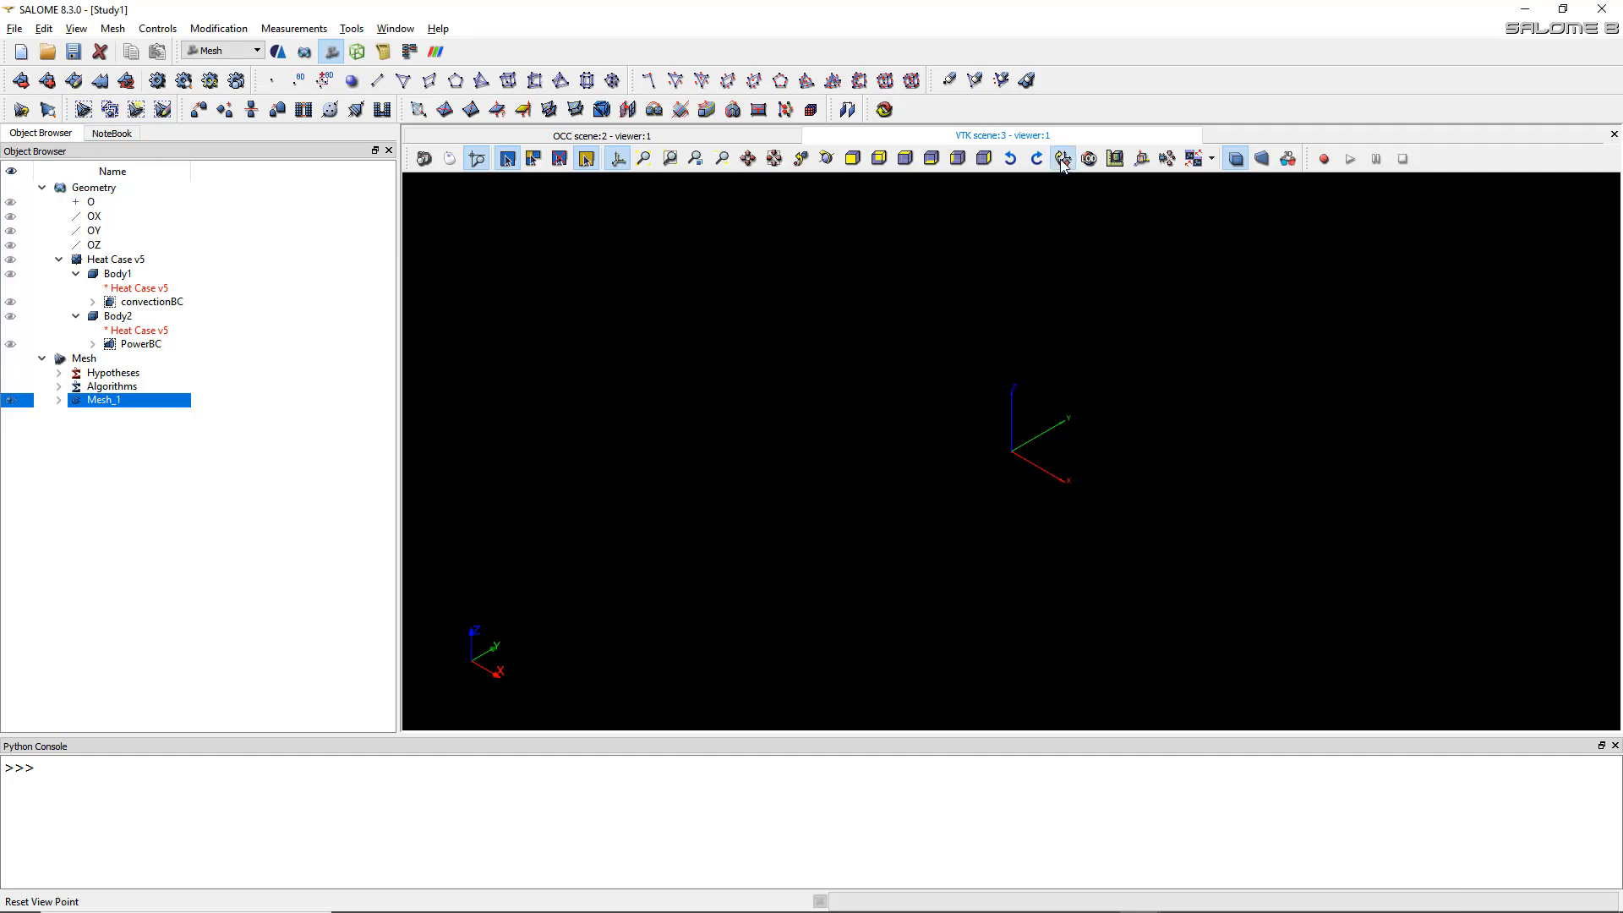
- Examine the computed Body1 mesh across the case floor, the pockets and the cooling fins
scroll(1064, 466, up, 10)
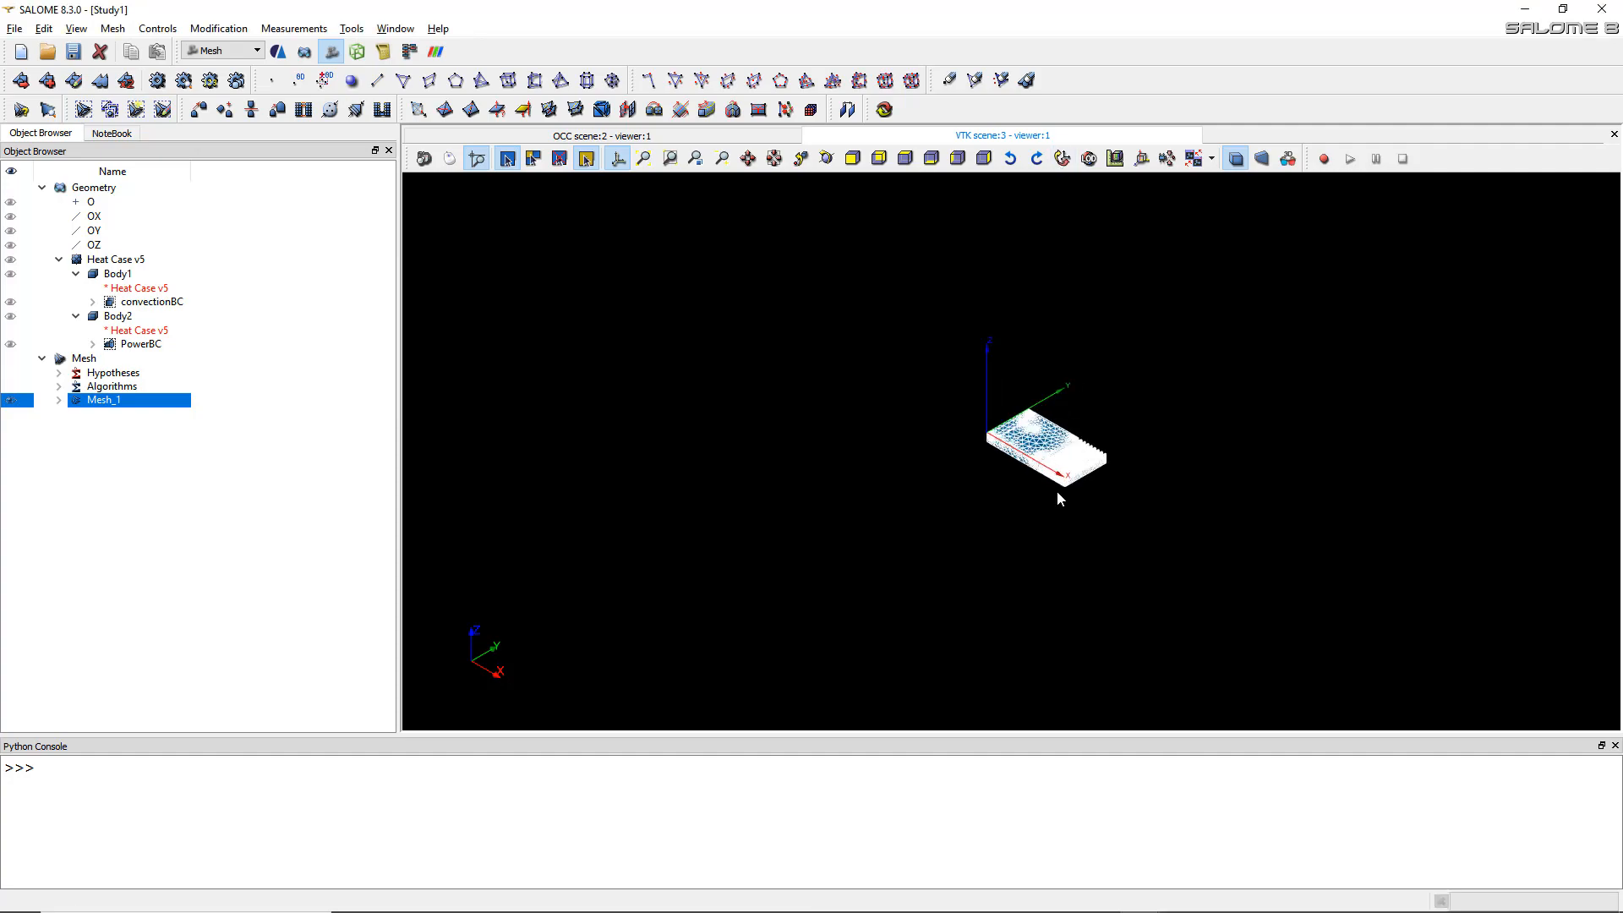
scroll(940, 454, up, 2)
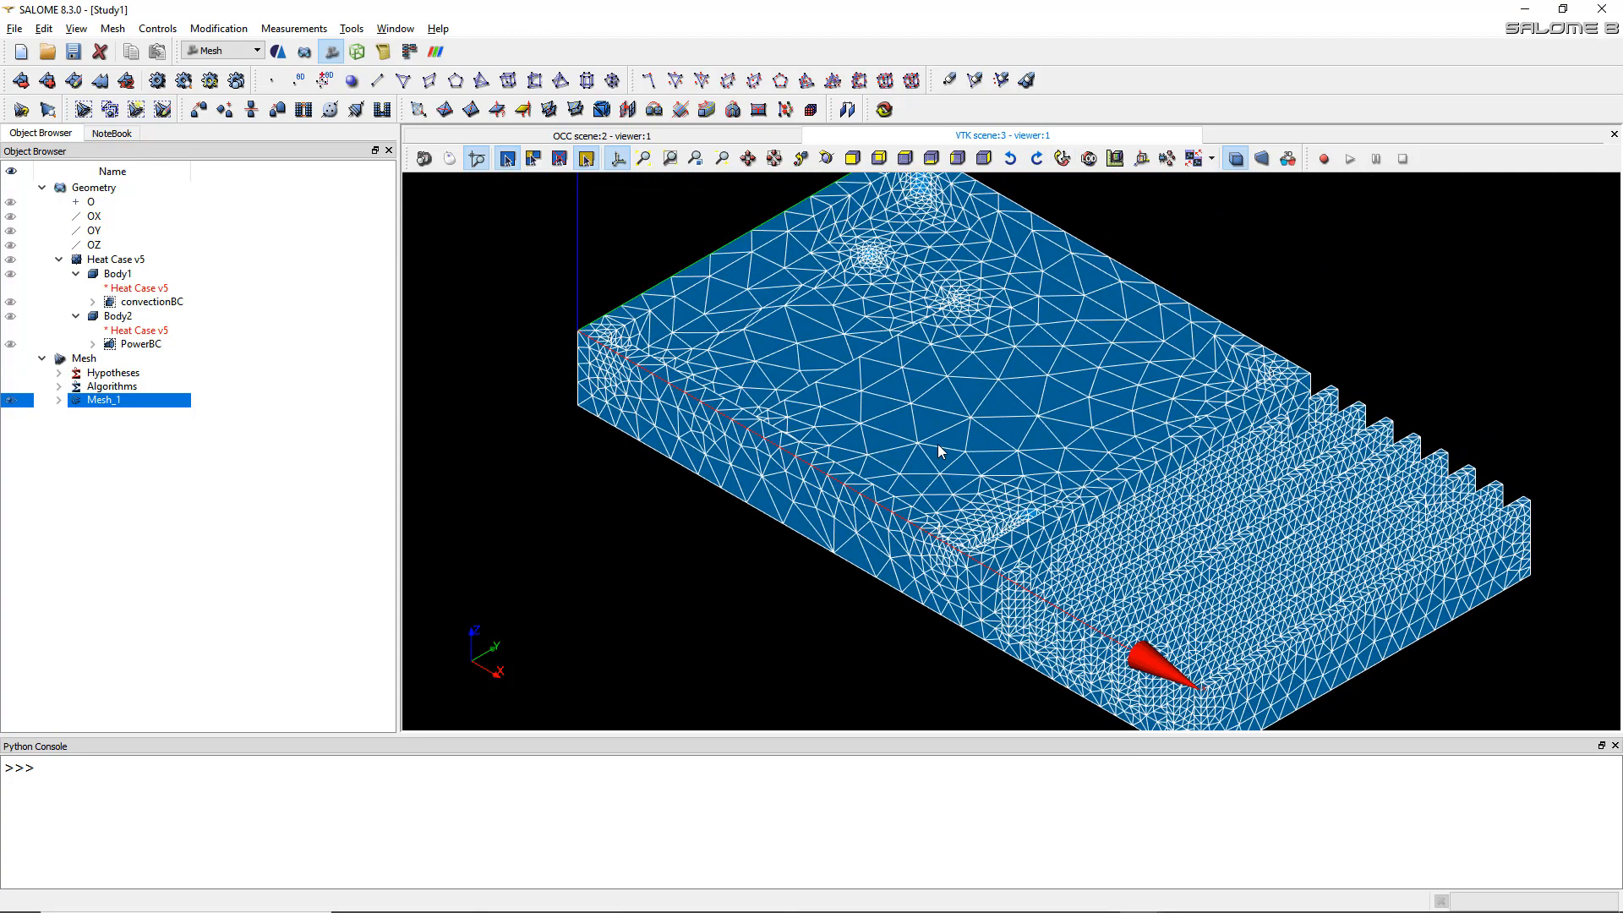
scroll(985, 516, up, 3)
ctrl+middle_drag(991, 523, 892, 498)
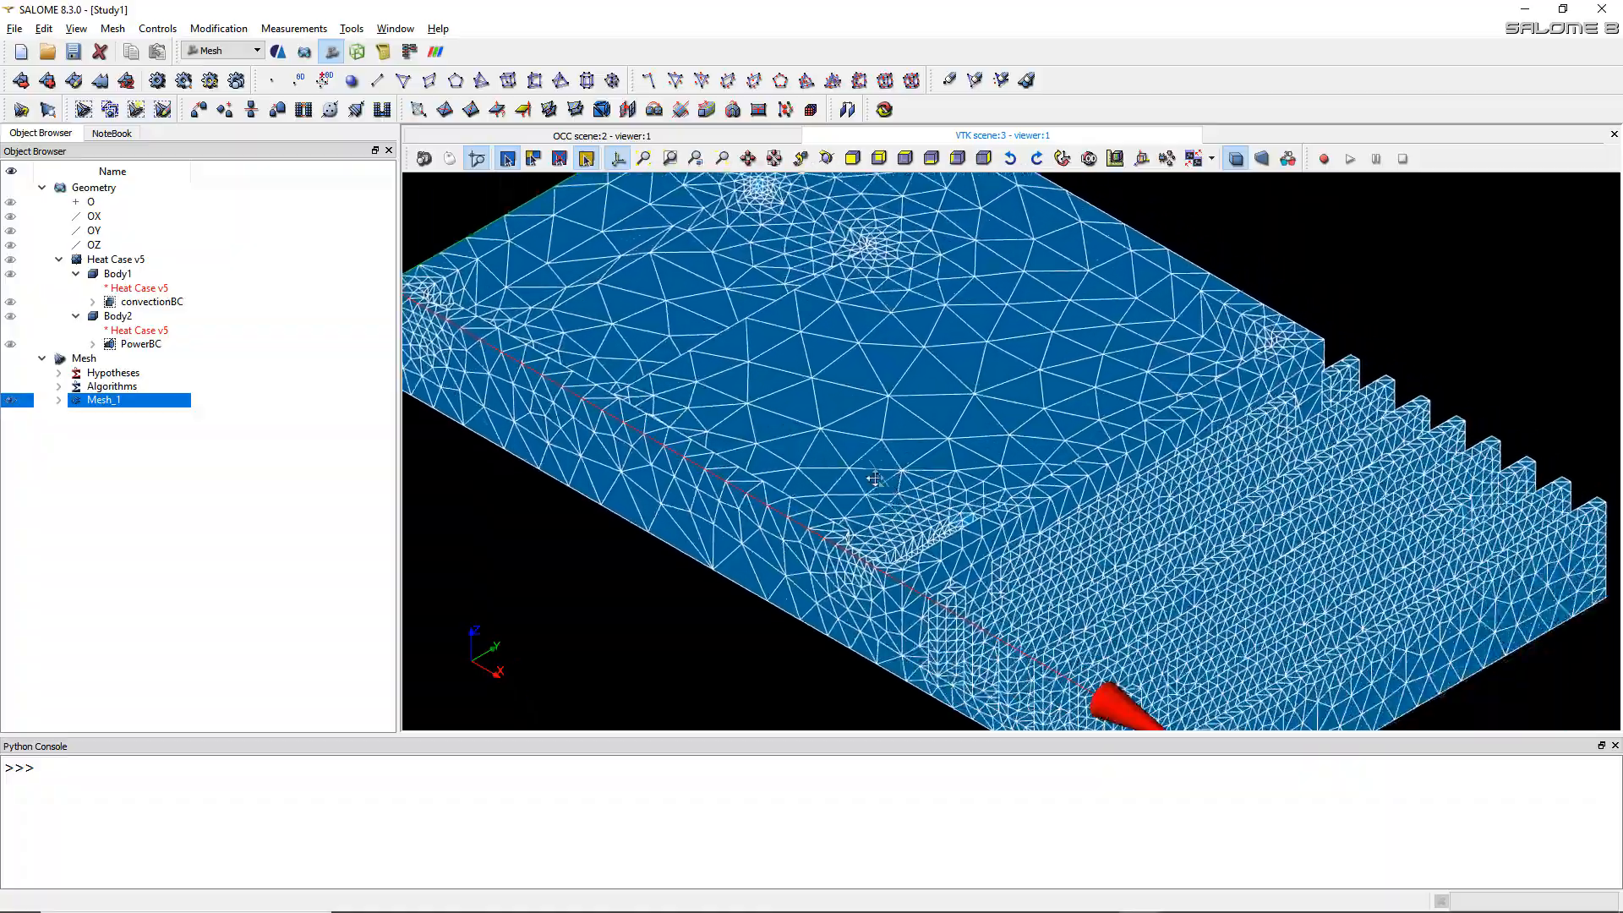
ctrl+right_drag(881, 475, 1029, 527)
scroll(1028, 535, down, 5)
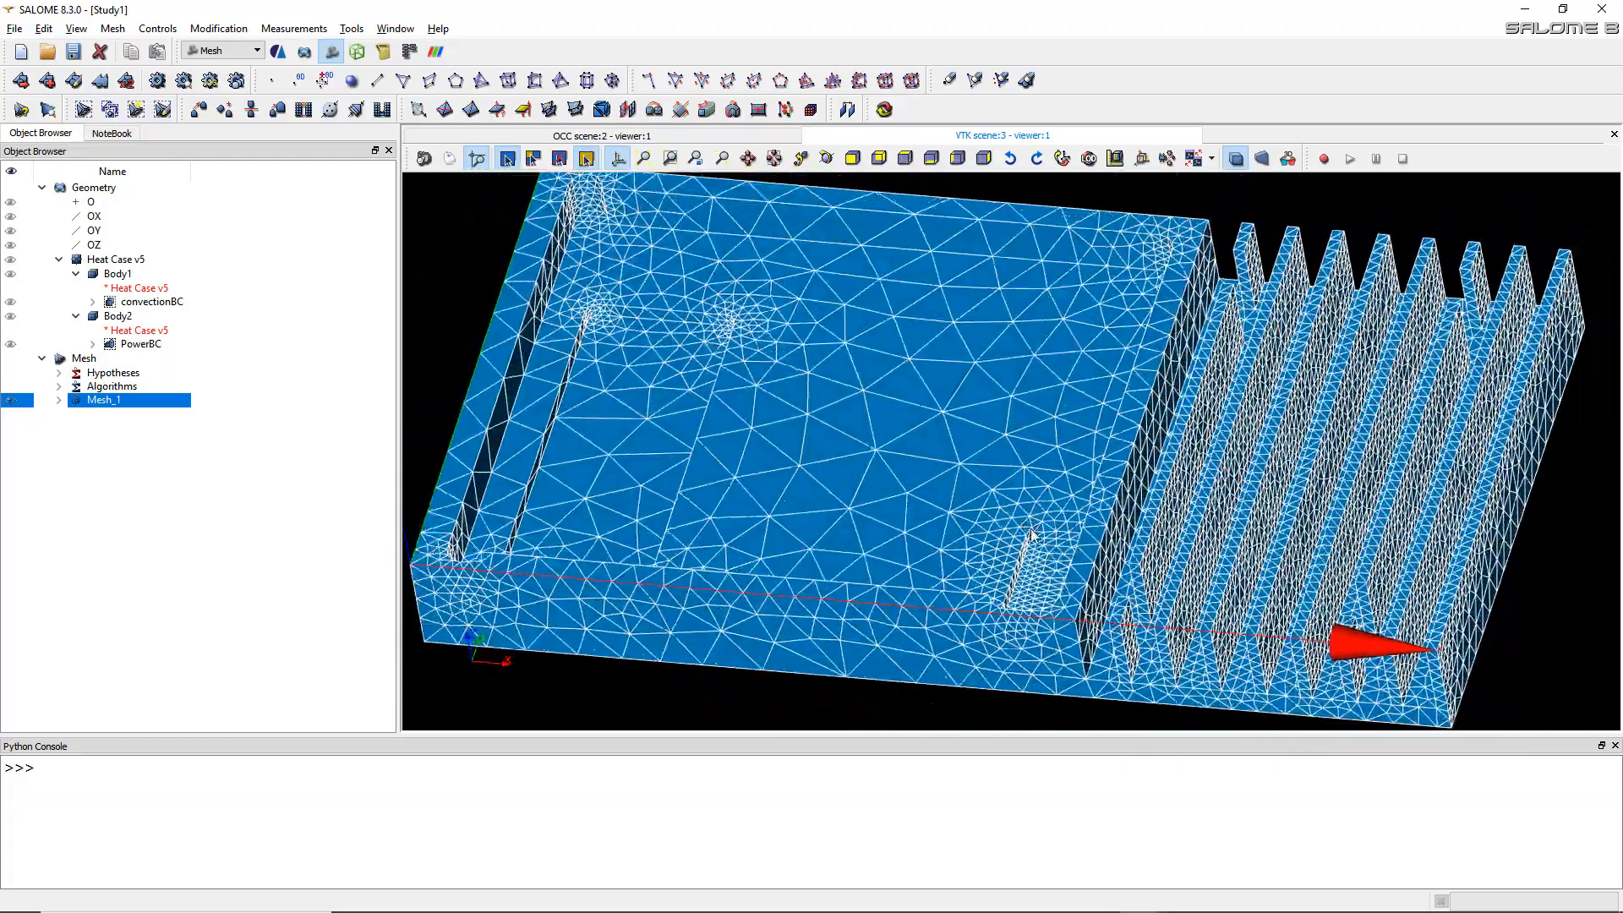
scroll(1025, 536, up, 1)
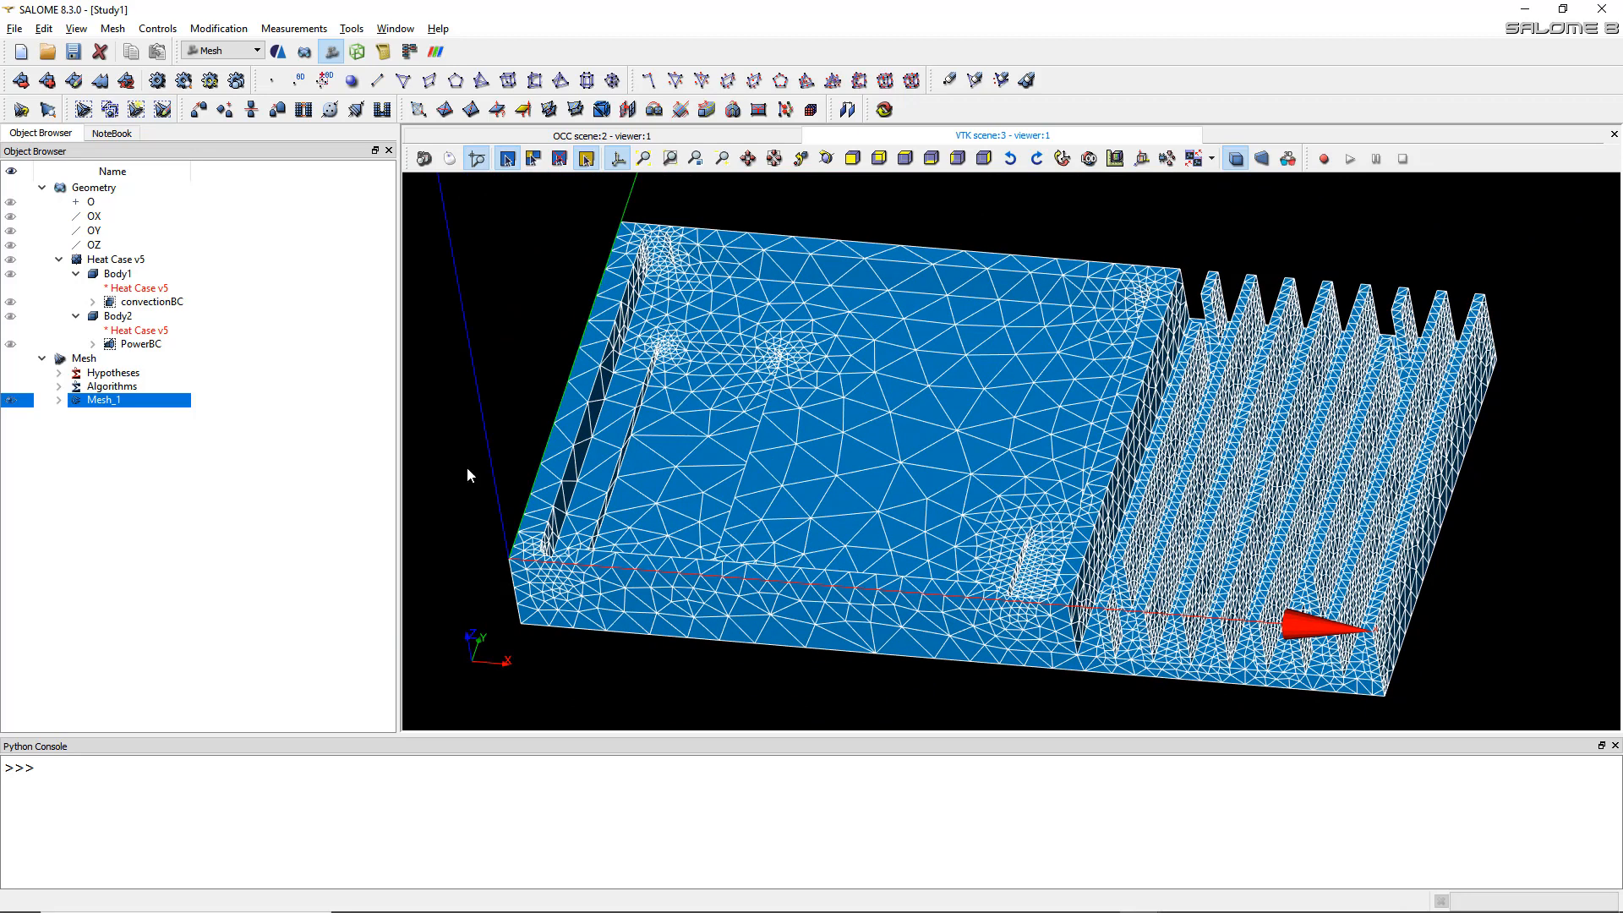
- Expand Mesh_1 to list its applied hypotheses and algorithms, and clear its mesh data
click(58, 402)
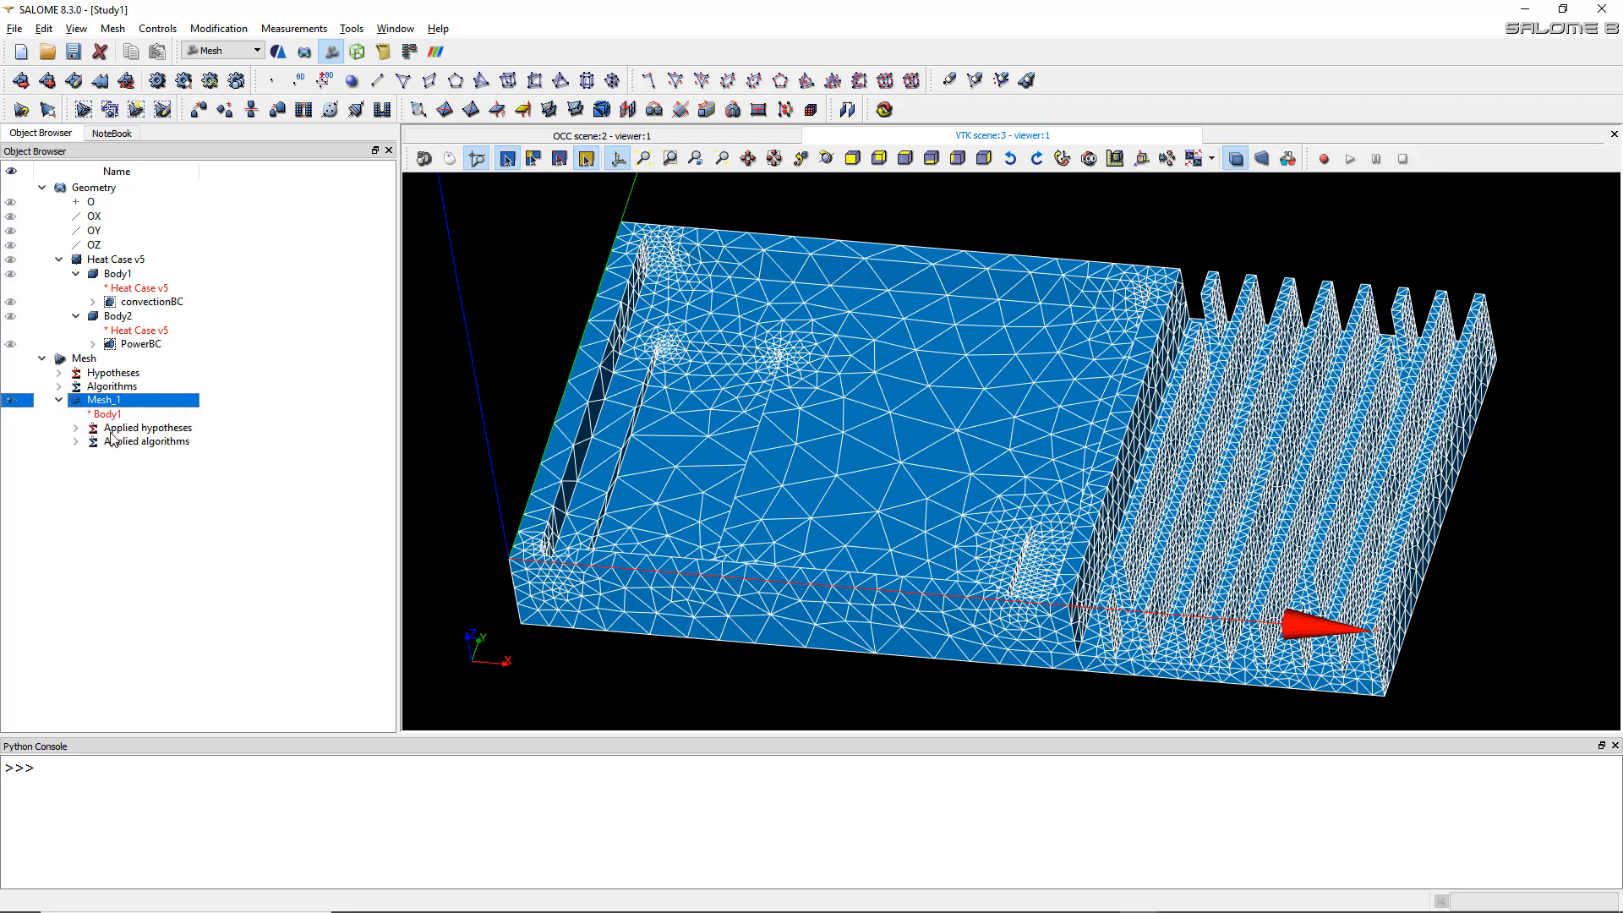
click(75, 441)
click(76, 428)
click(148, 441)
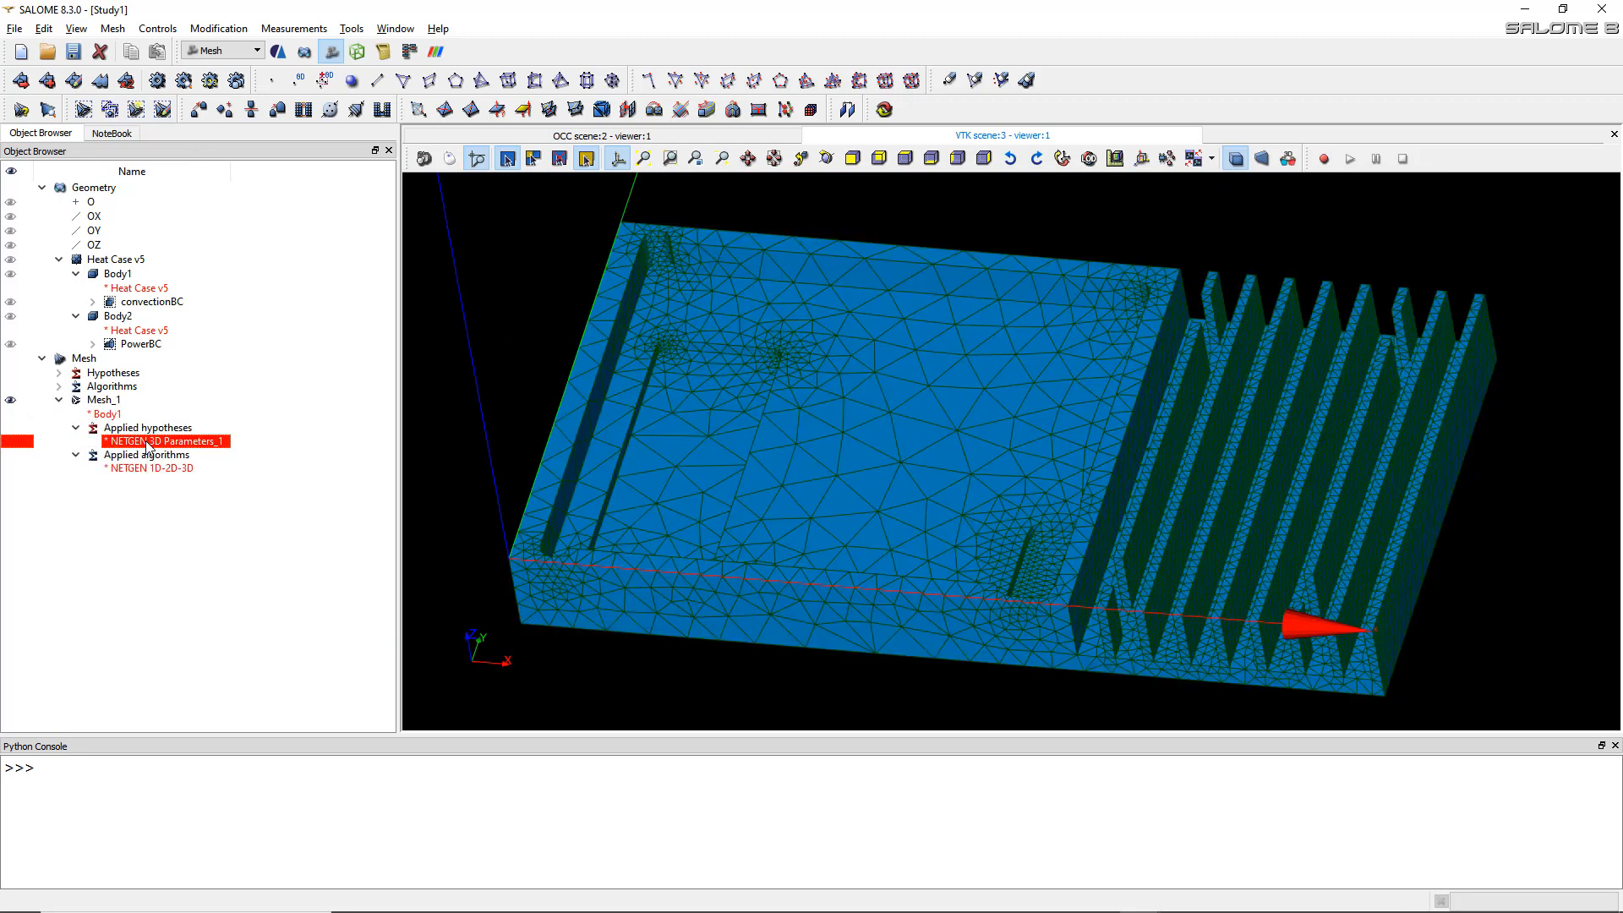
click(117, 405)
right_click(116, 405)
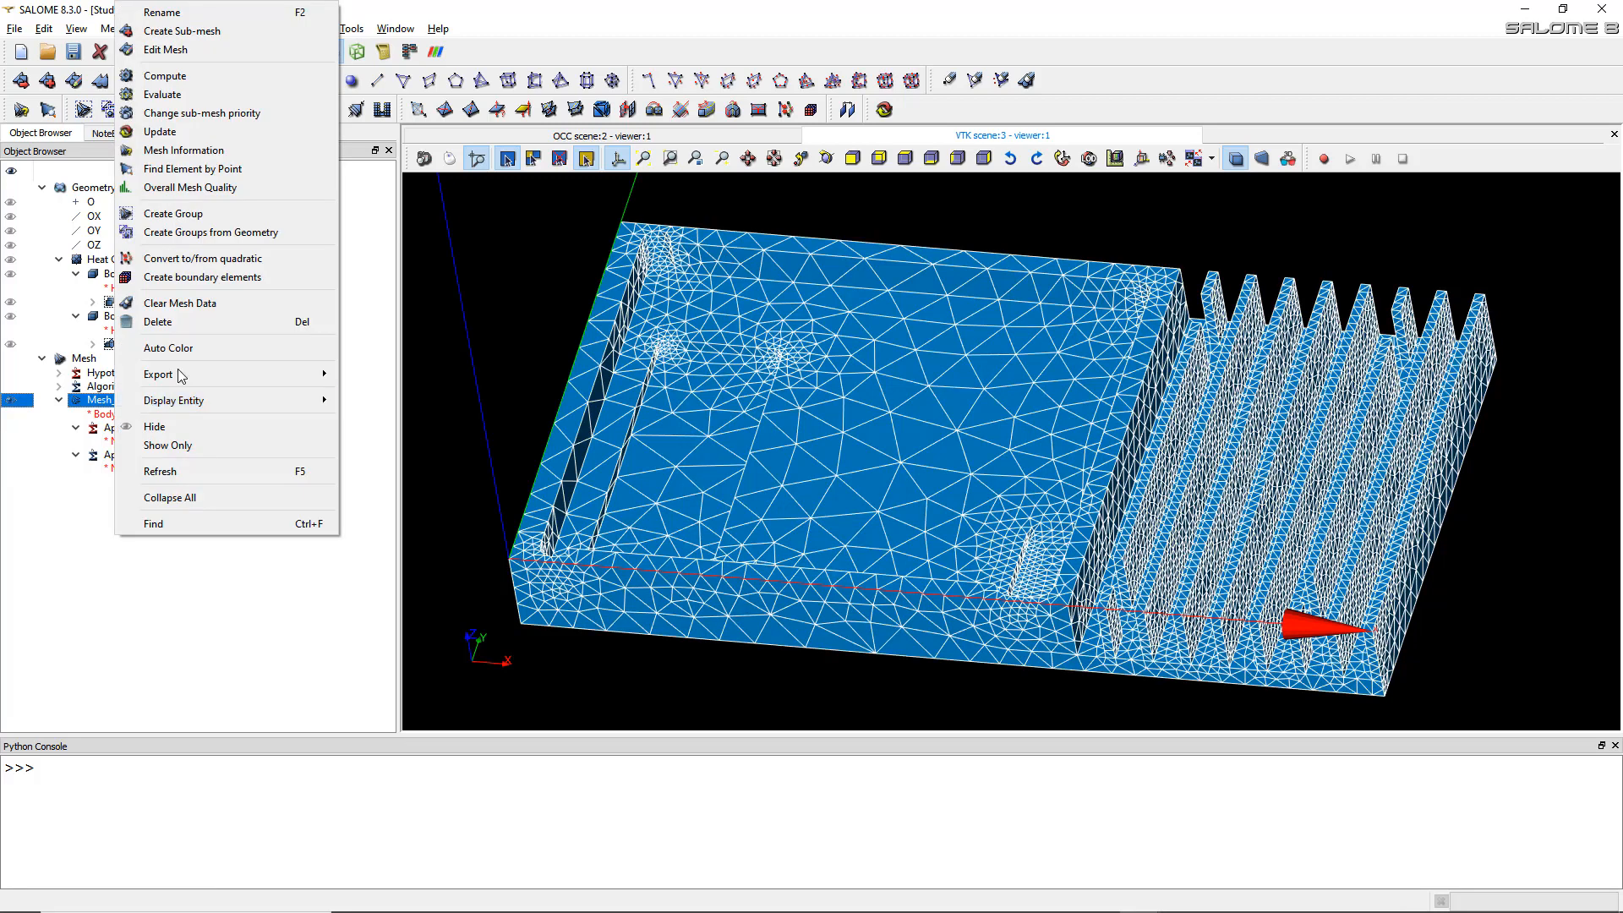
click(190, 305)
- Edit the NETGEN 3D Parameters_1 hypothesis applied to Mesh_1 and set its maximum element size to 0.003
right_click(147, 442)
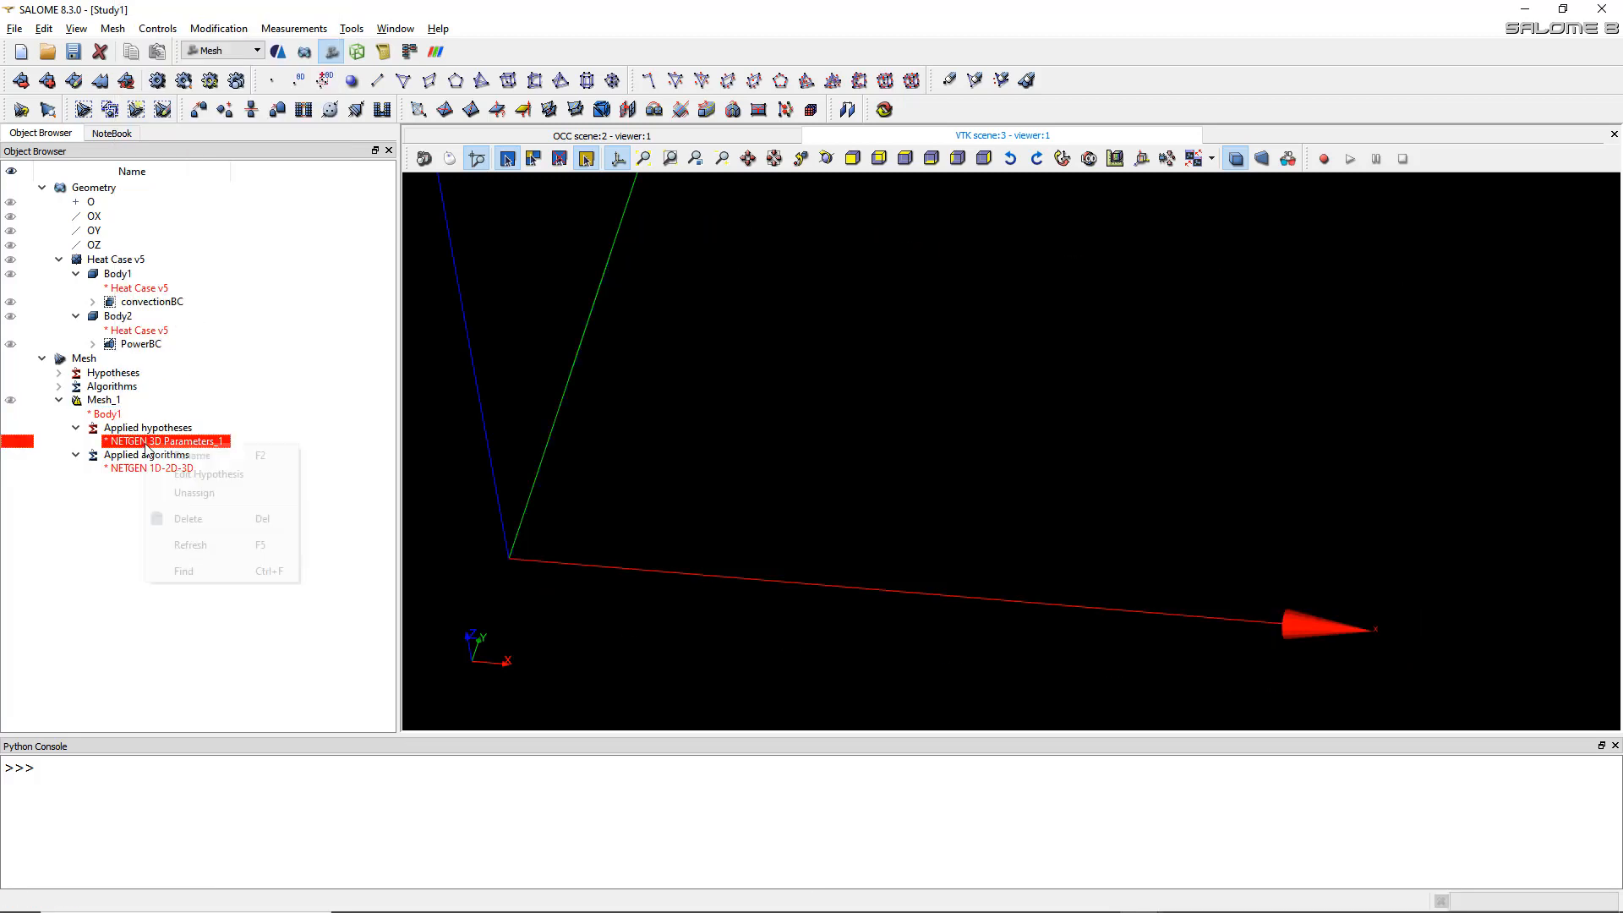
click(205, 474)
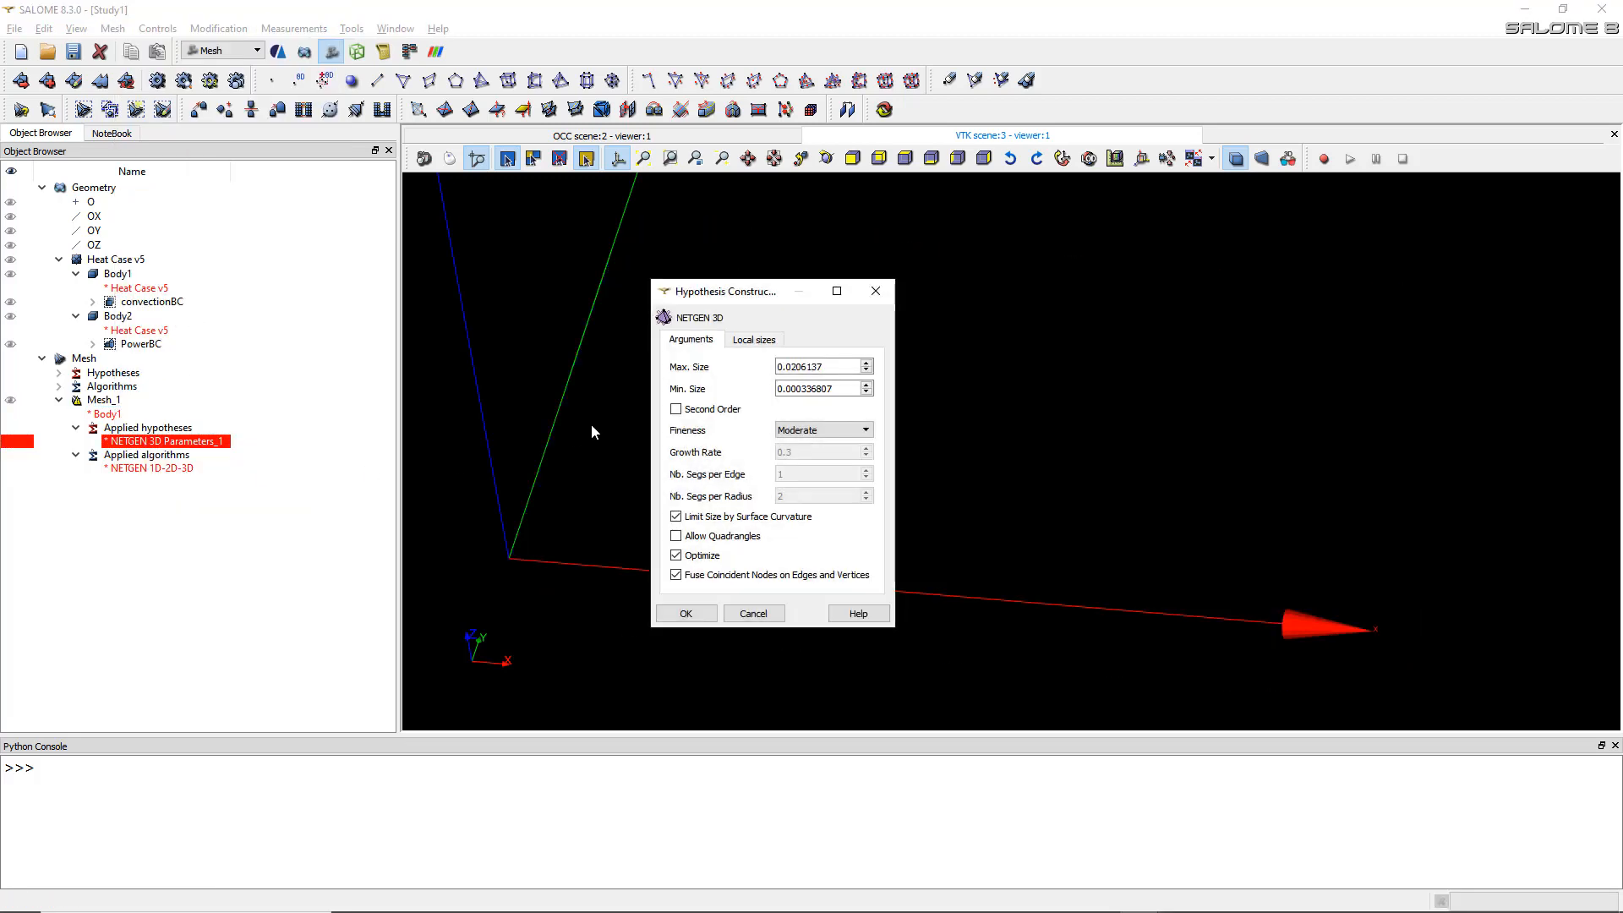
drag(792, 366, 851, 370)
text(1)
key(BackSpace)
text(03)
click(686, 610)
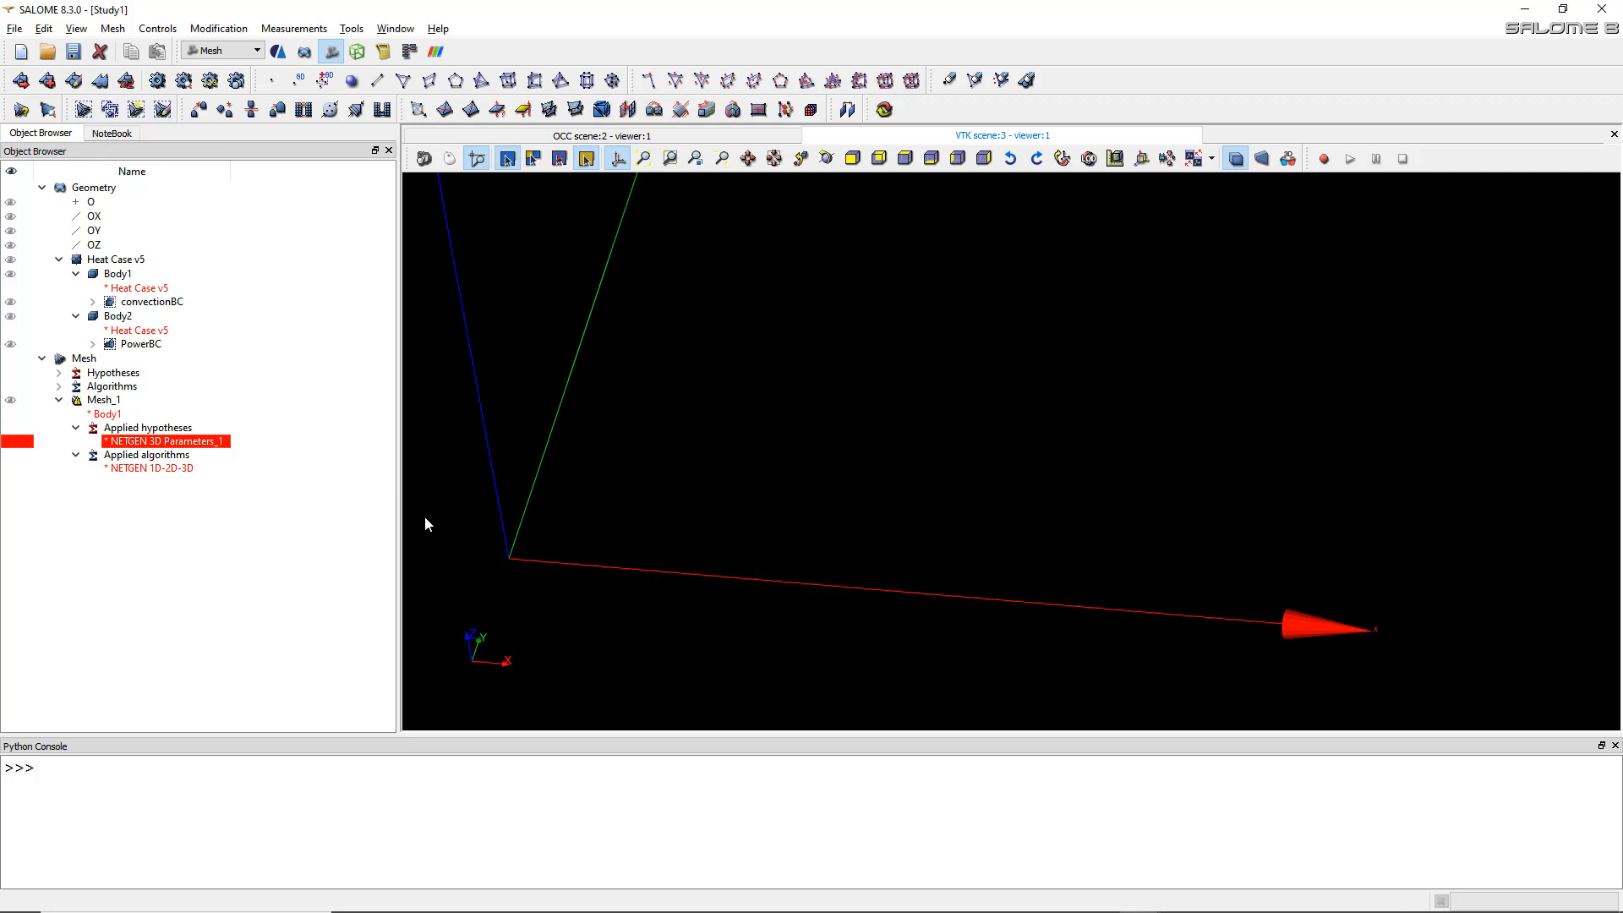
- Recompute Mesh_1 with the edited hypothesis and inspect the element density on the case
right_click(111, 400)
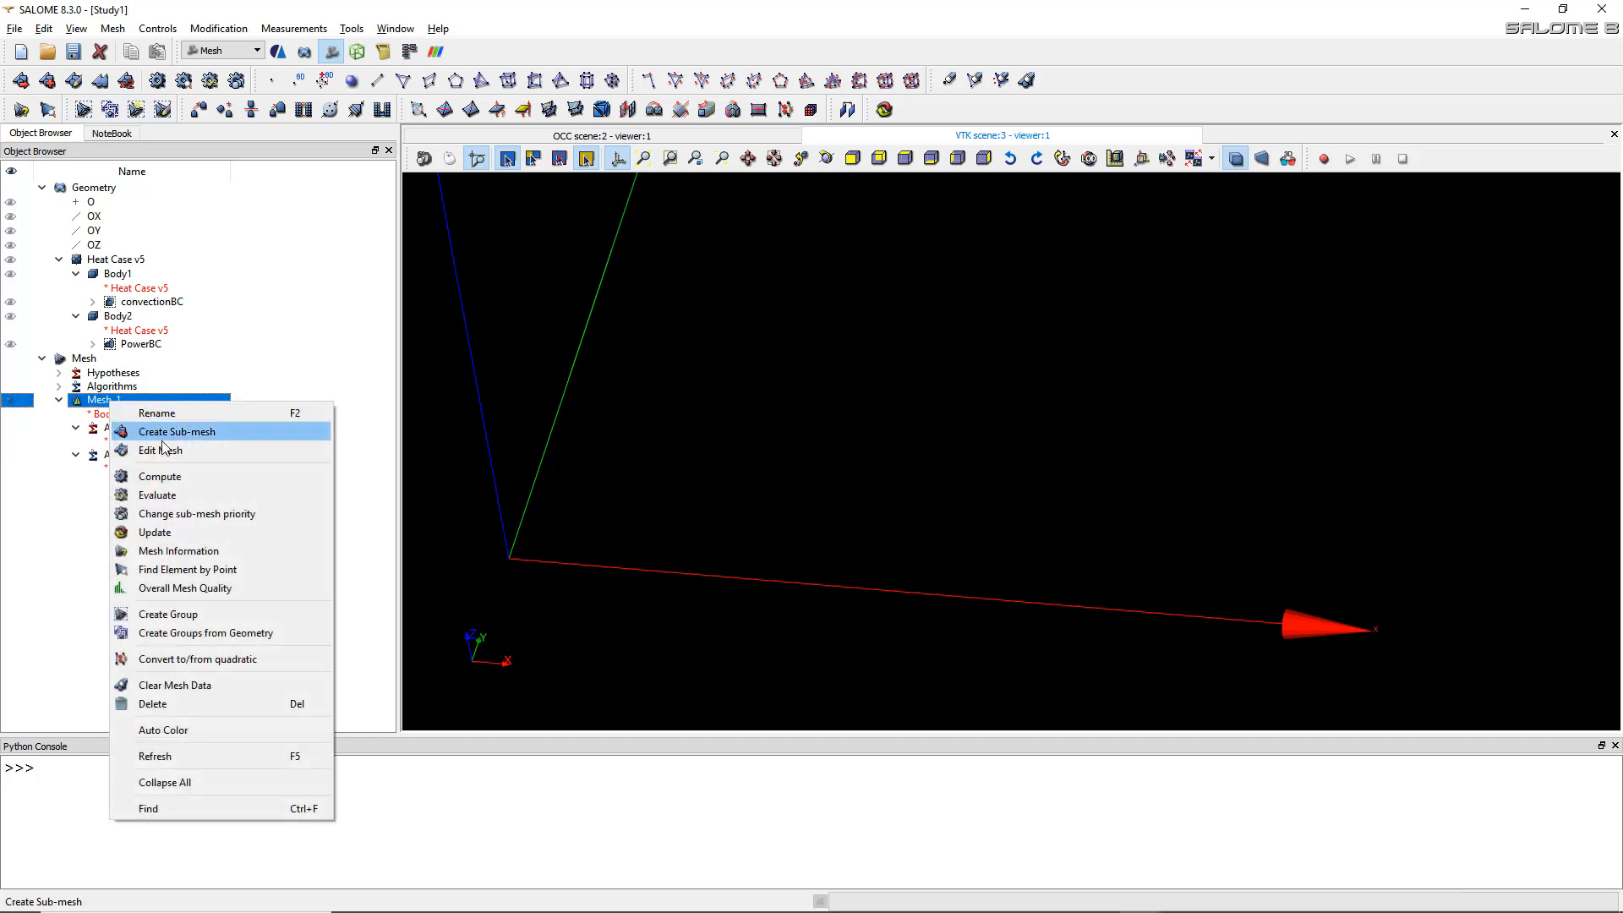
click(169, 475)
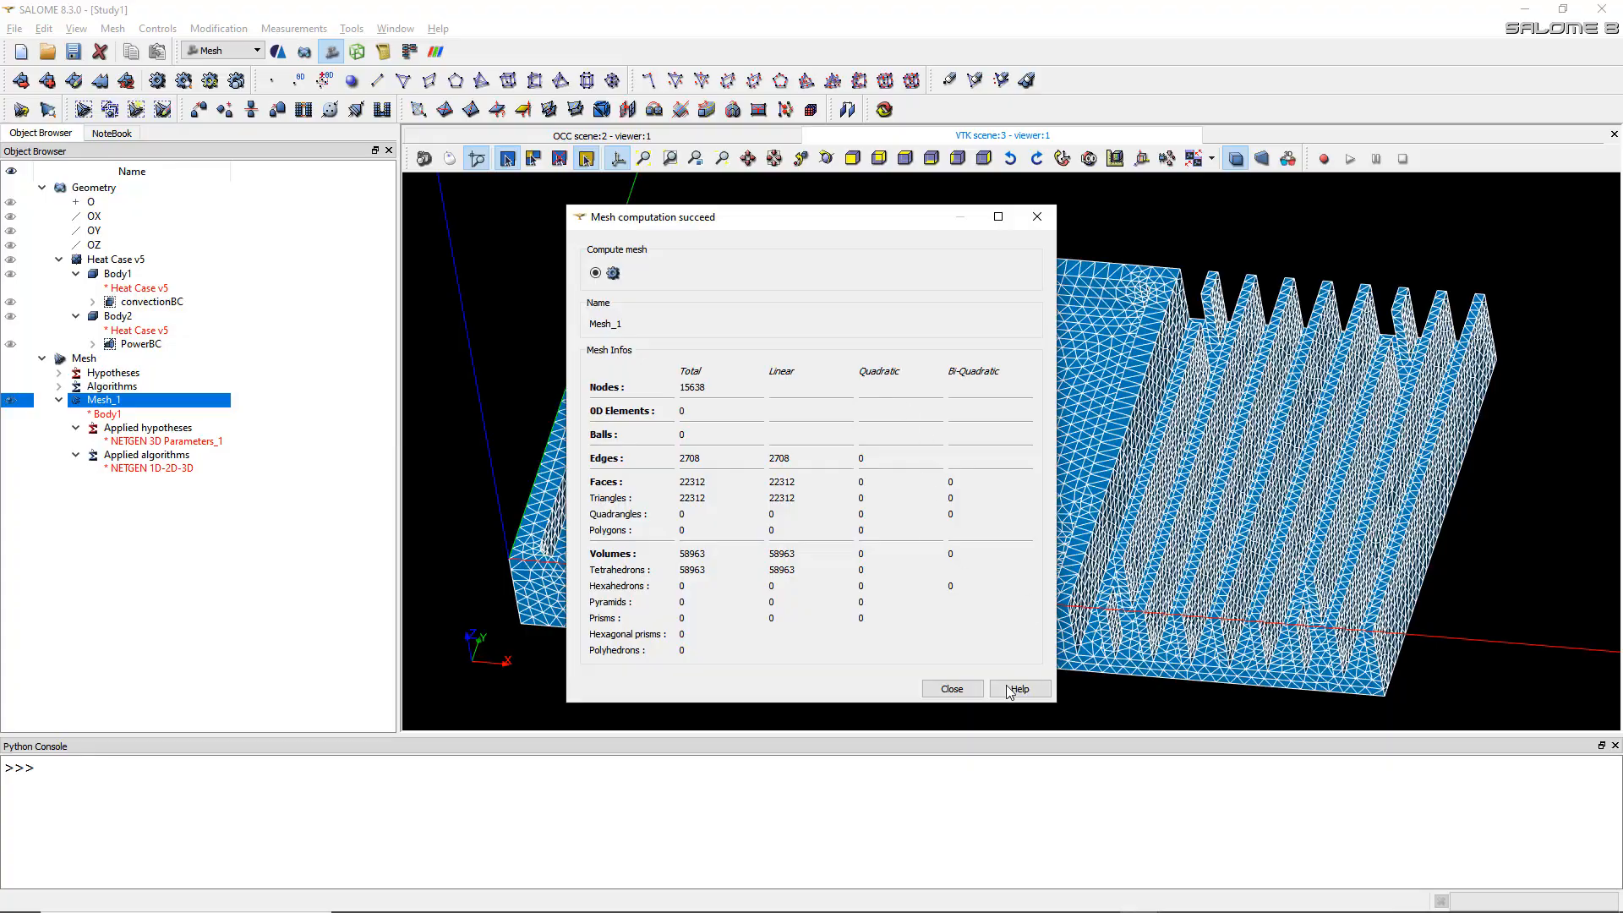
click(969, 689)
ctrl+right_drag(902, 468, 1086, 618)
scroll(1067, 612, down, 5)
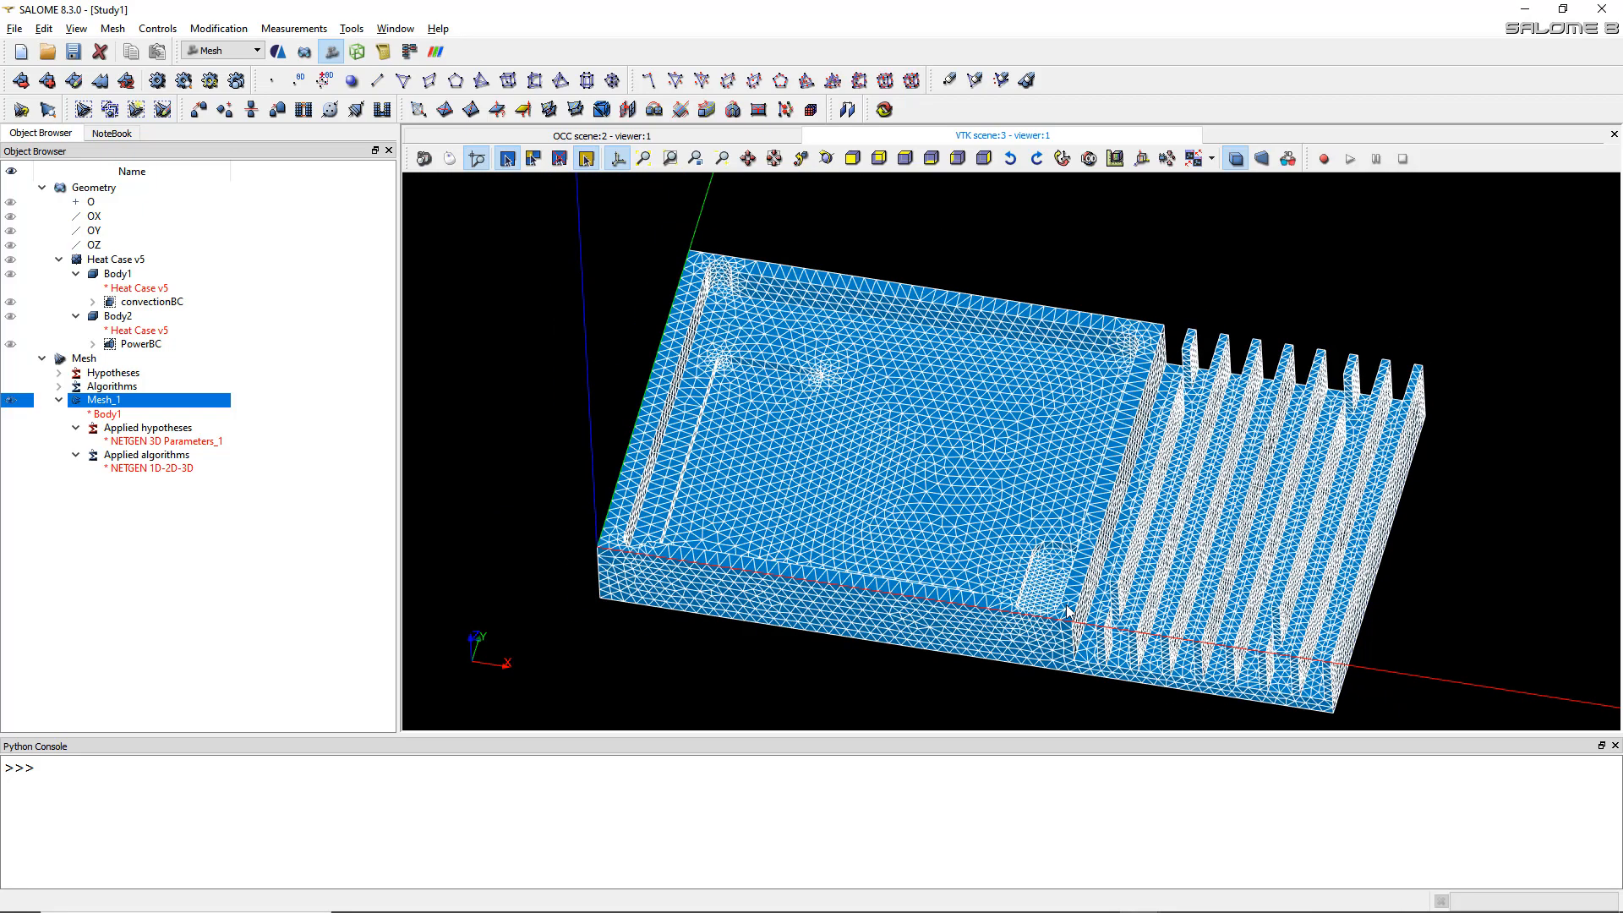
scroll(1067, 612, up, 5)
scroll(1057, 580, down, 2)
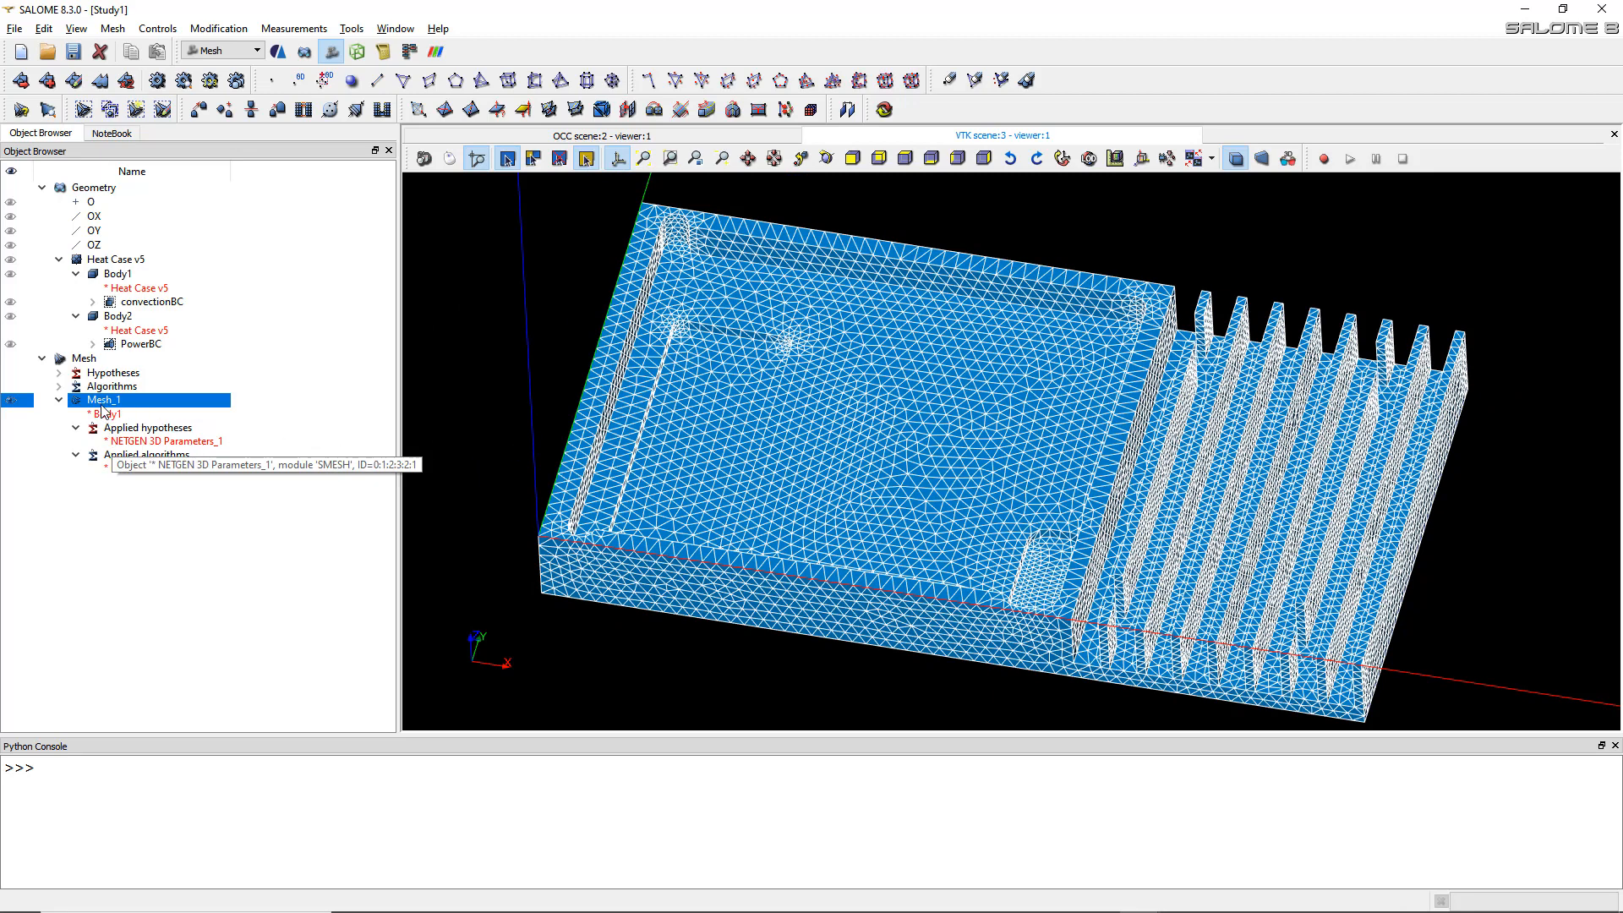
- Create Mesh_2 on Body2 using the NETGEN 1D-2D-3D algorithm and the existing NETGEN 3D Parameters_1 hypothesis
click(117, 316)
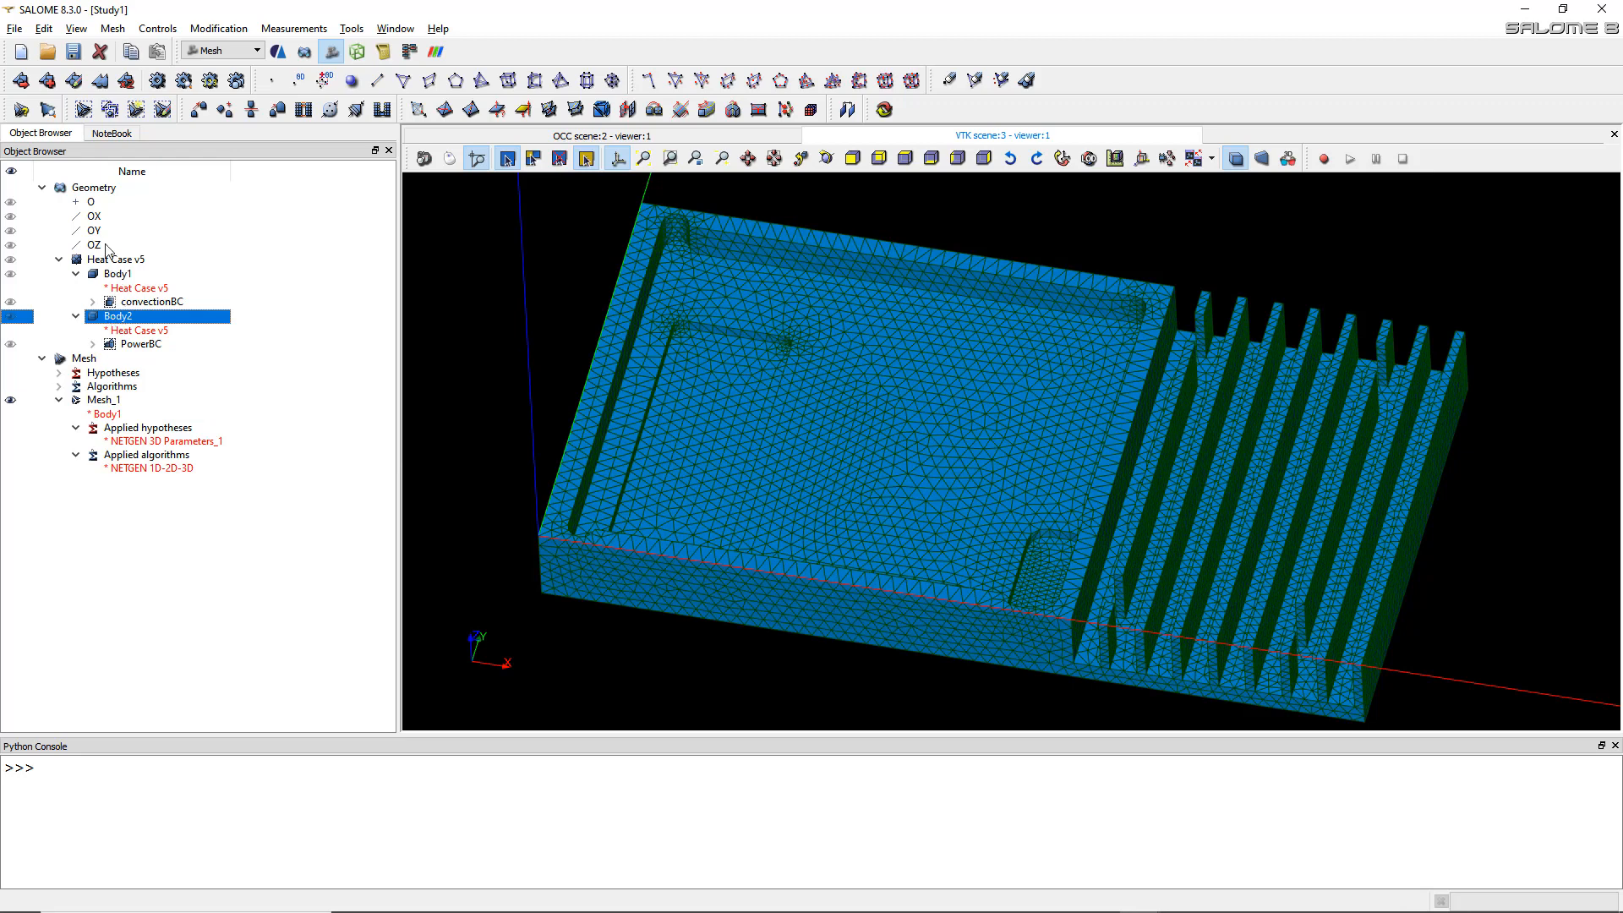
click(21, 81)
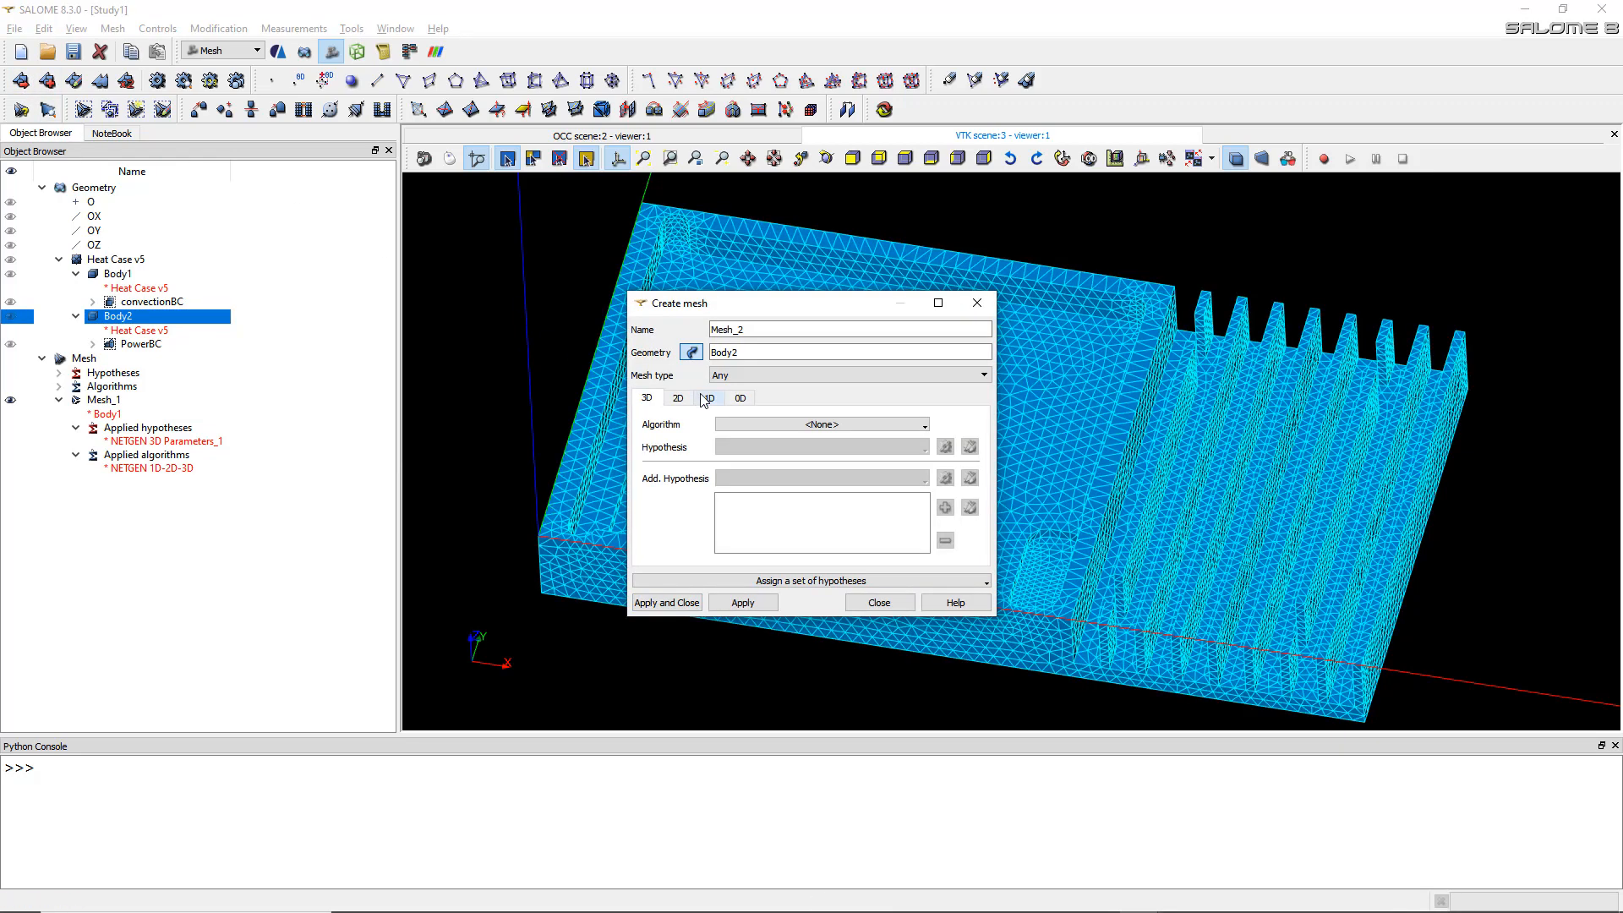
click(810, 426)
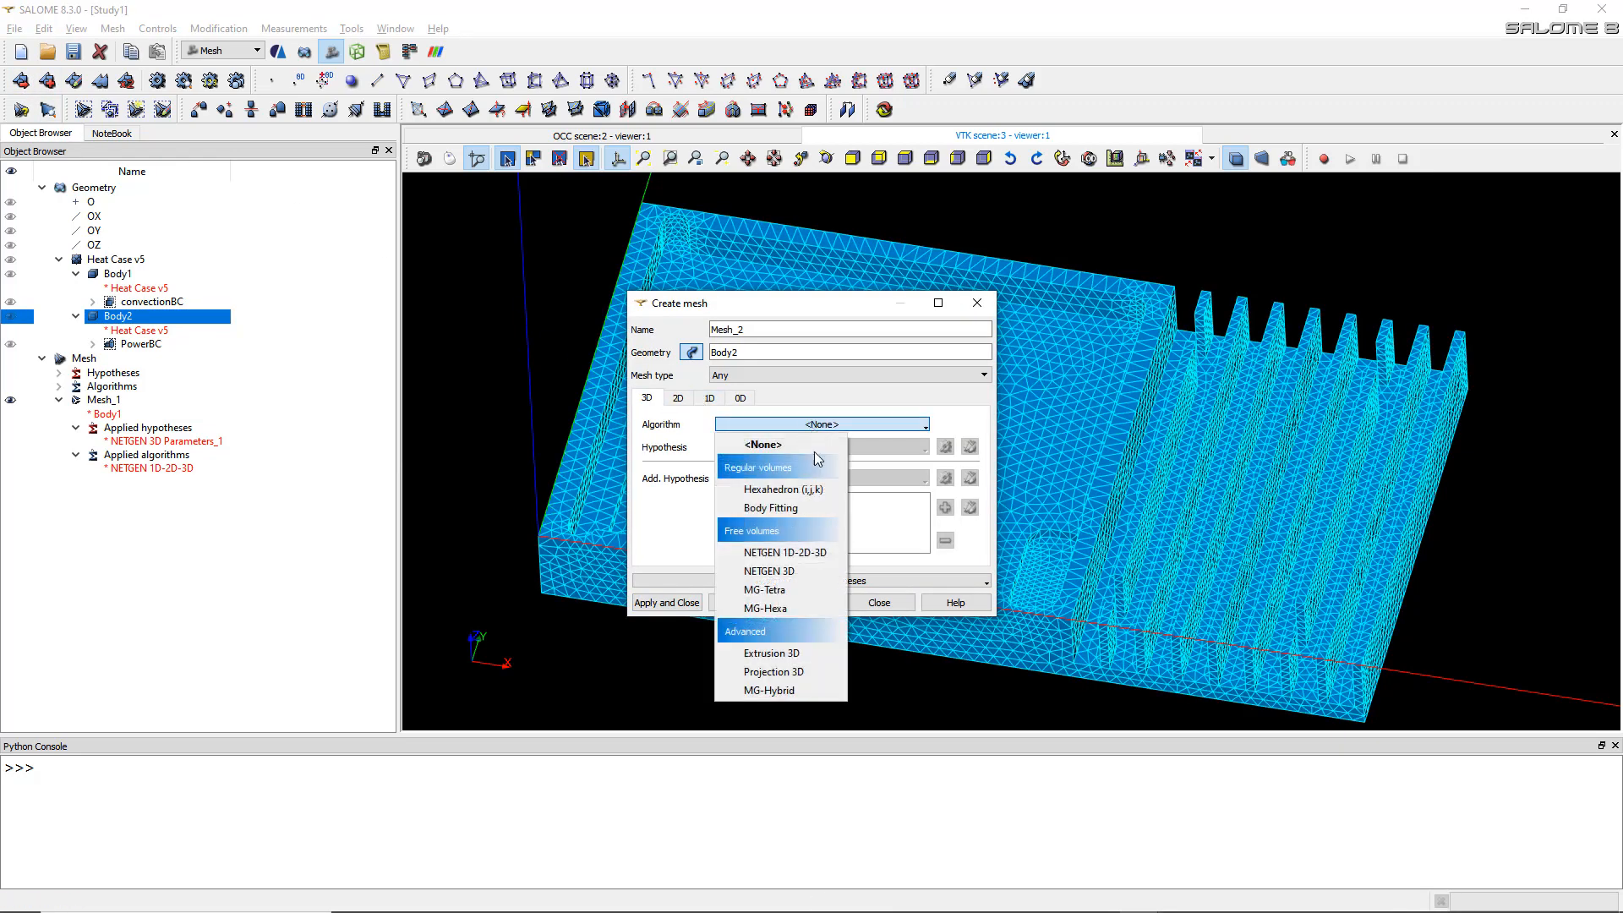
click(804, 552)
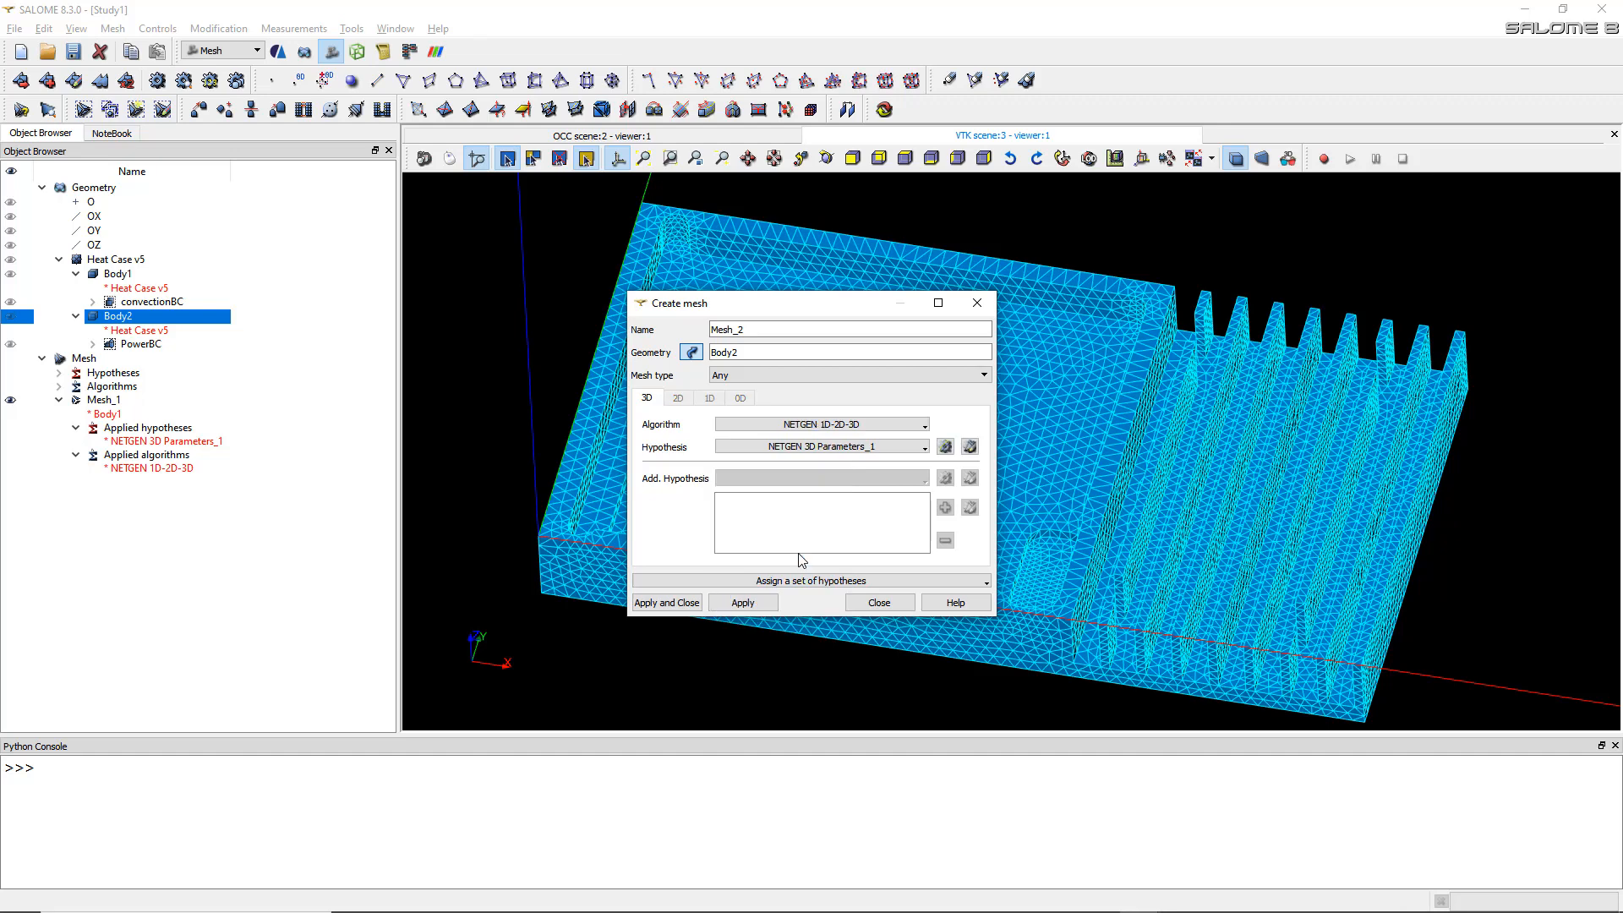
click(922, 450)
click(921, 450)
click(856, 450)
click(854, 485)
click(650, 603)
- Compute Mesh_2 and dismiss the computation report
right_click(180, 495)
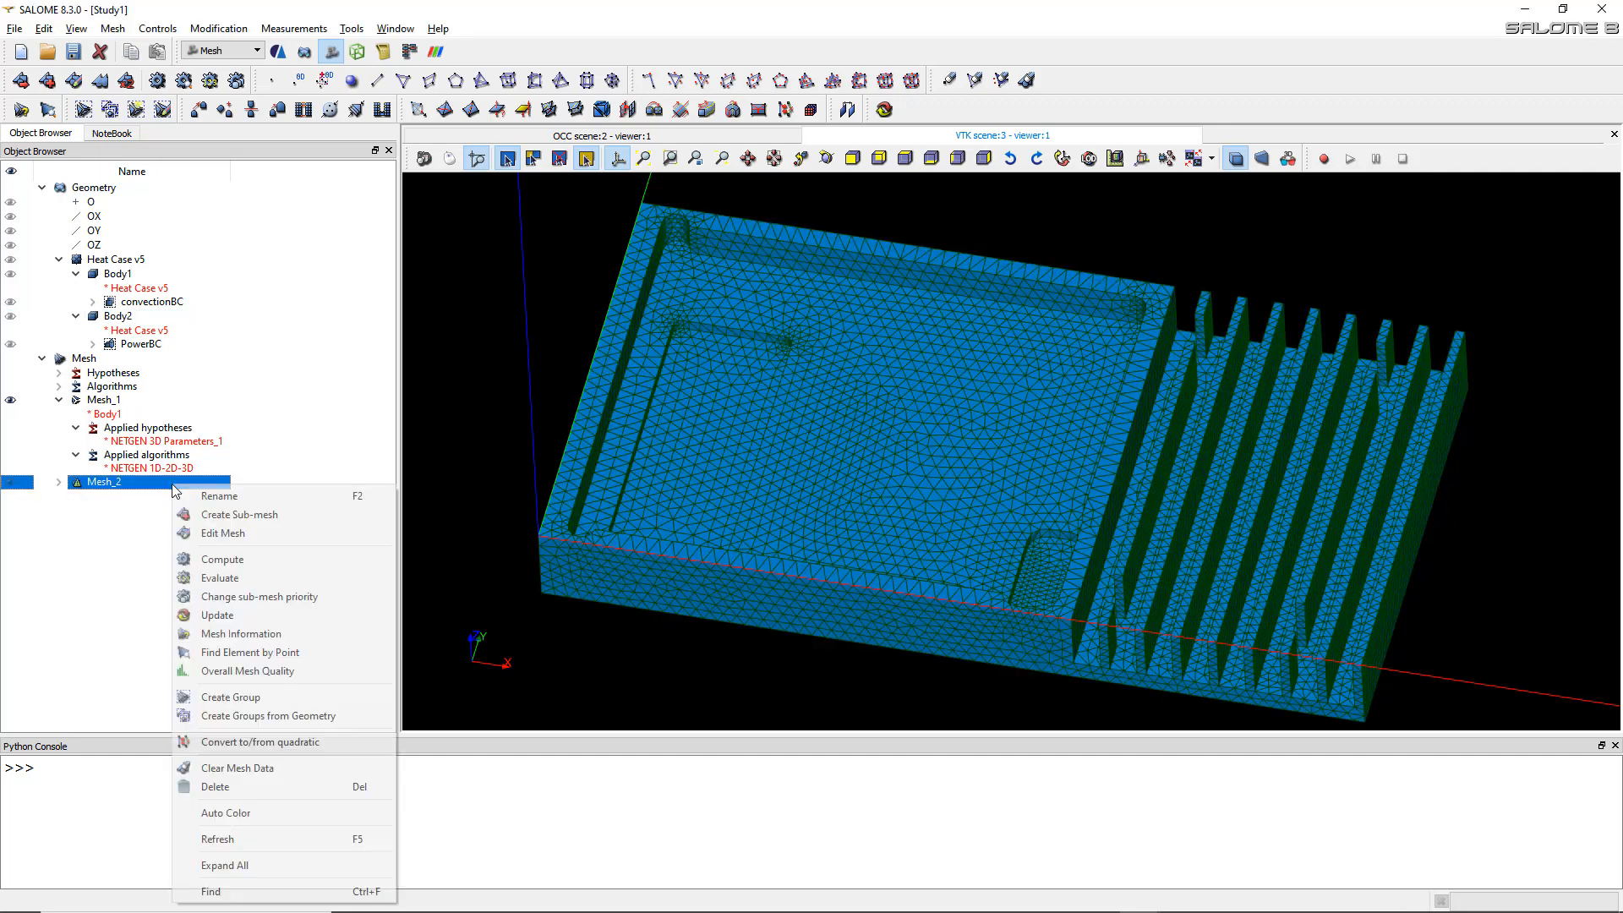
click(245, 560)
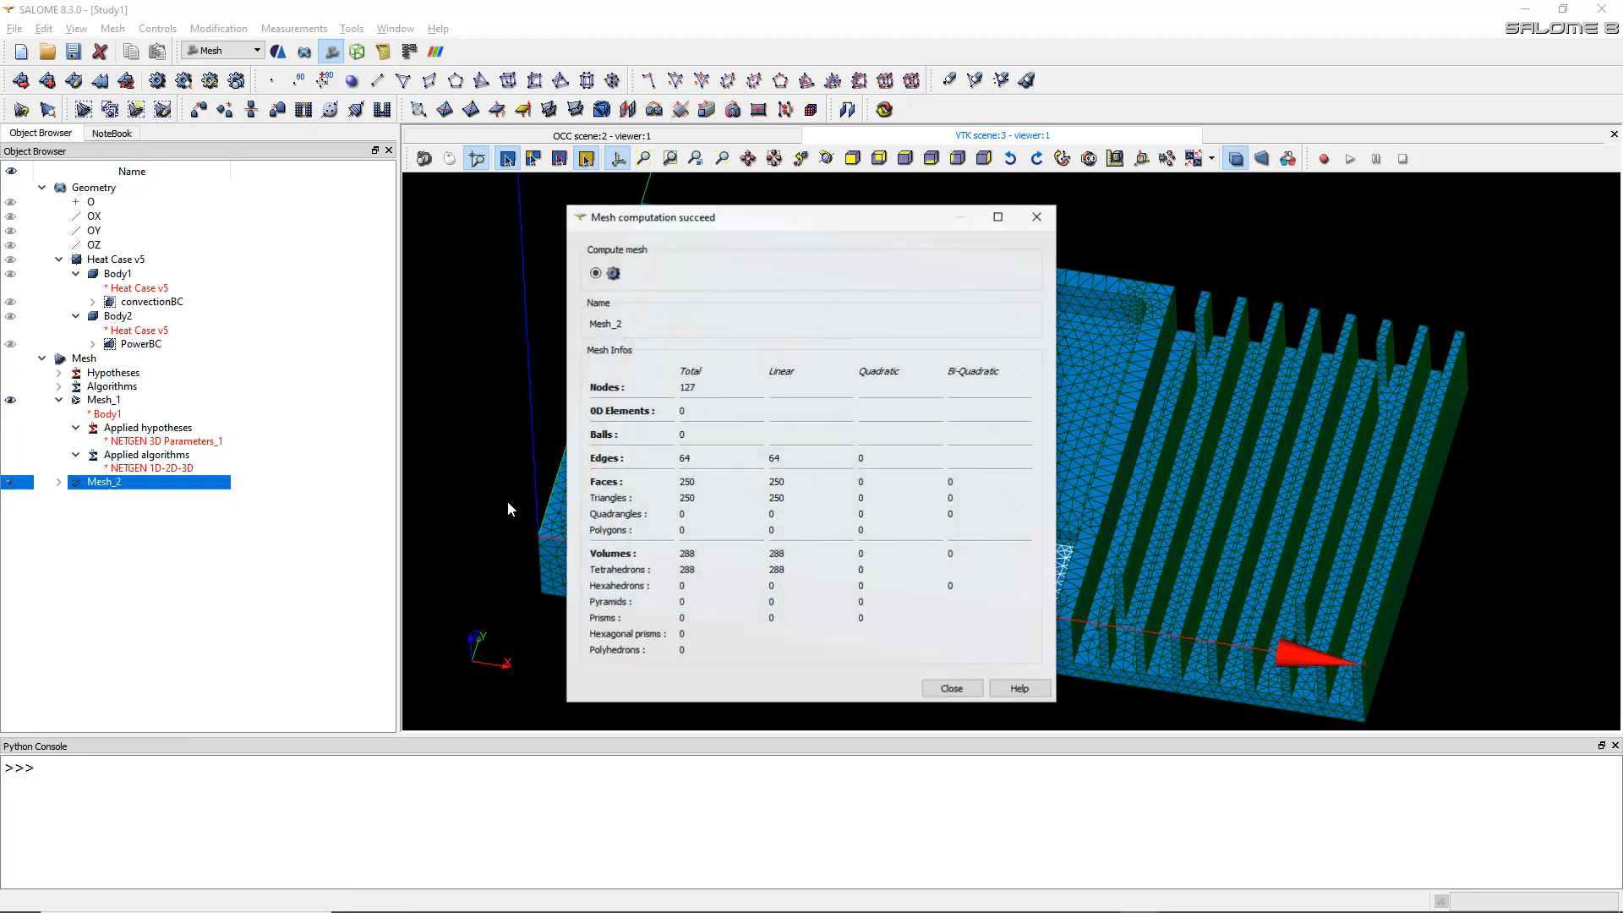
click(973, 689)
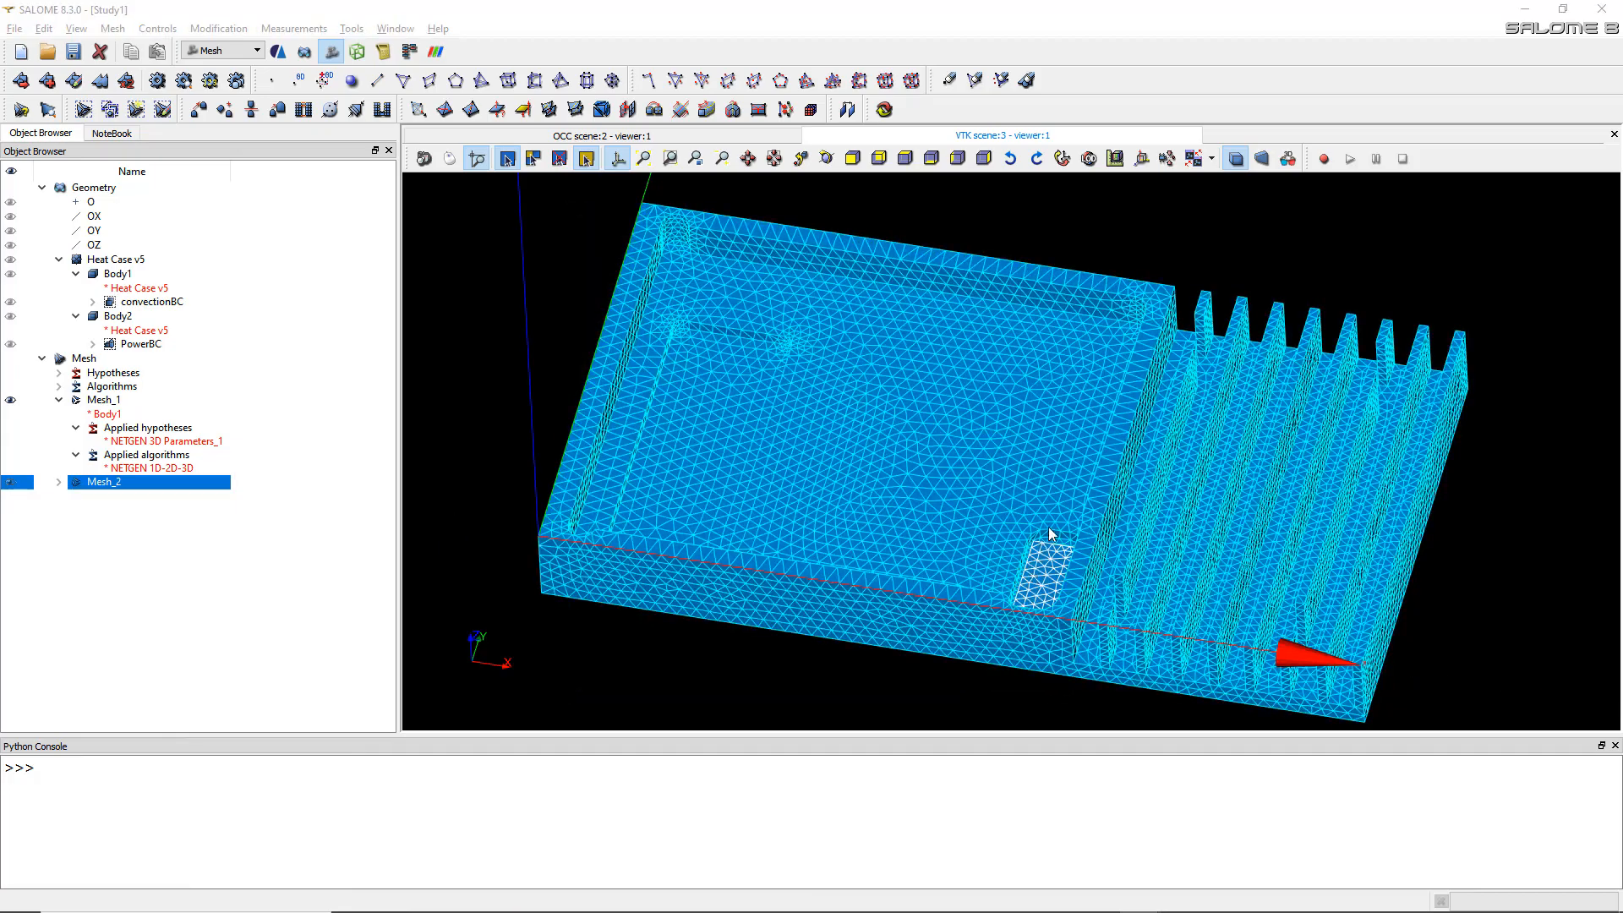
- Examine how Mesh_2 sits in the small pocket of the case mesh, and highlight Mesh_1 for comparison
ctrl+right_drag(827, 363, 1015, 568)
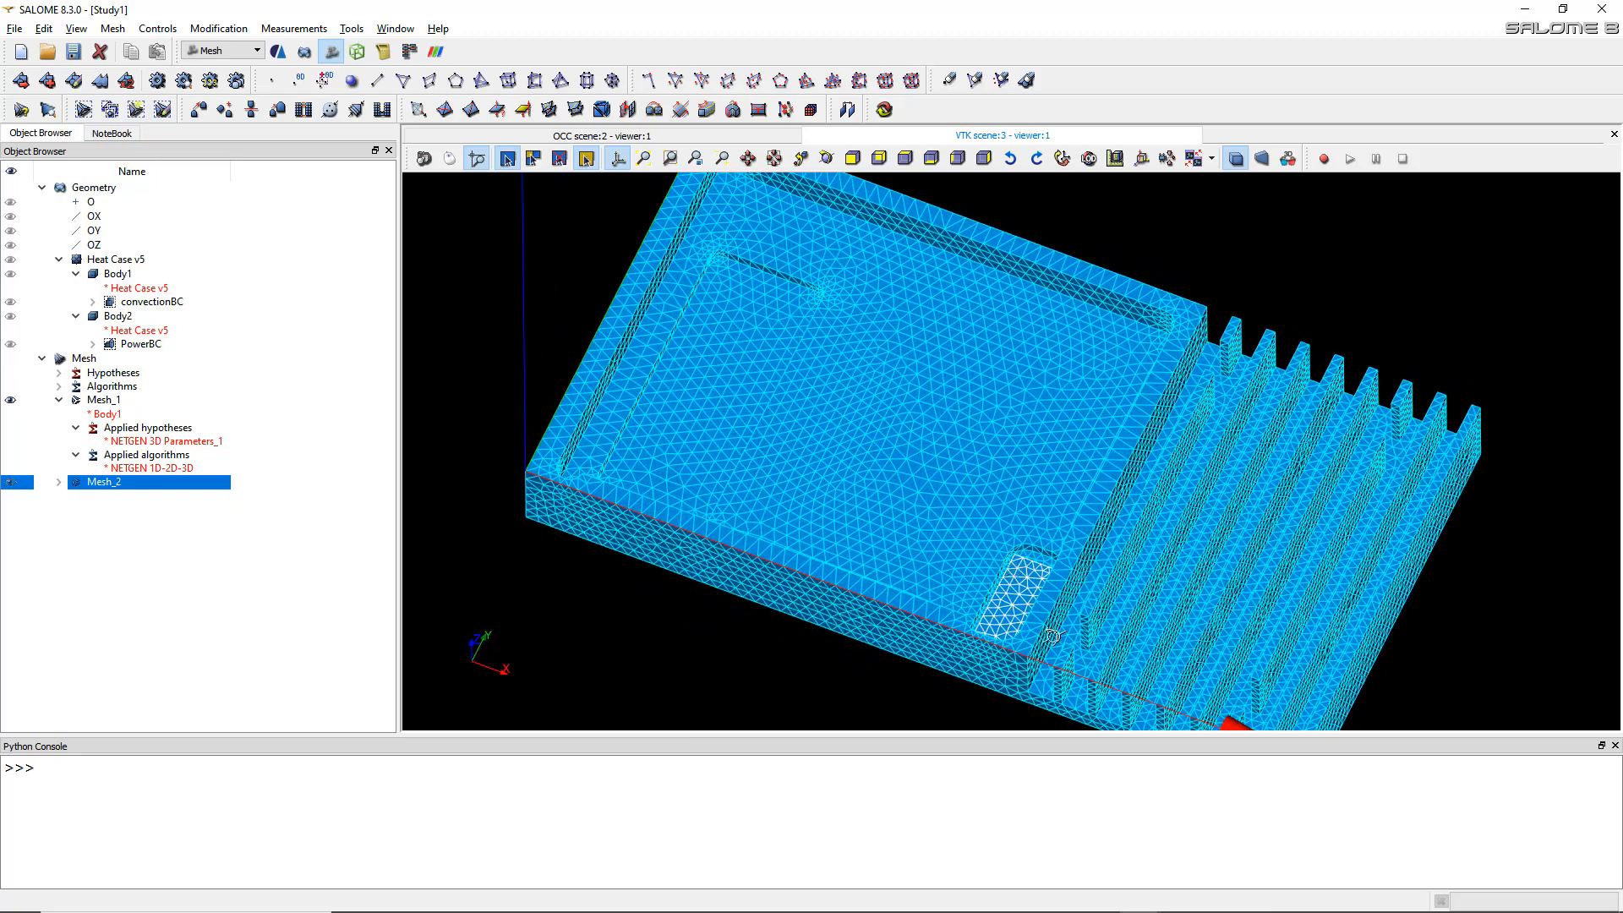
scroll(1038, 506, down, 5)
scroll(1038, 507, up, 1)
ctrl+middle_drag(1038, 505, 1006, 448)
ctrl+right_drag(1006, 449, 1003, 427)
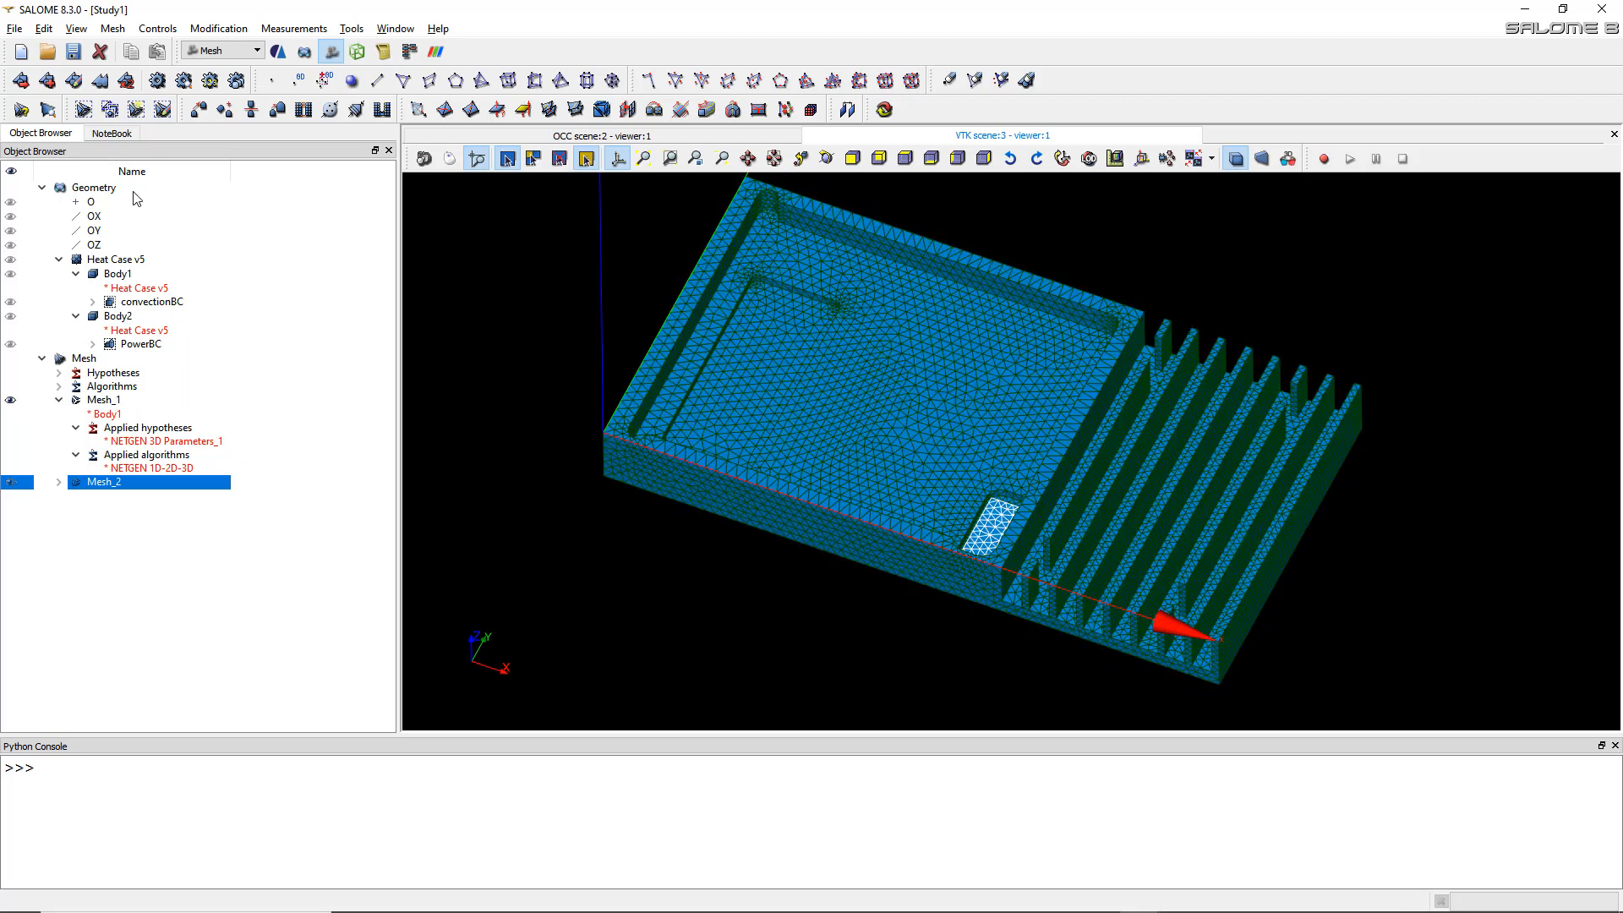
click(111, 402)
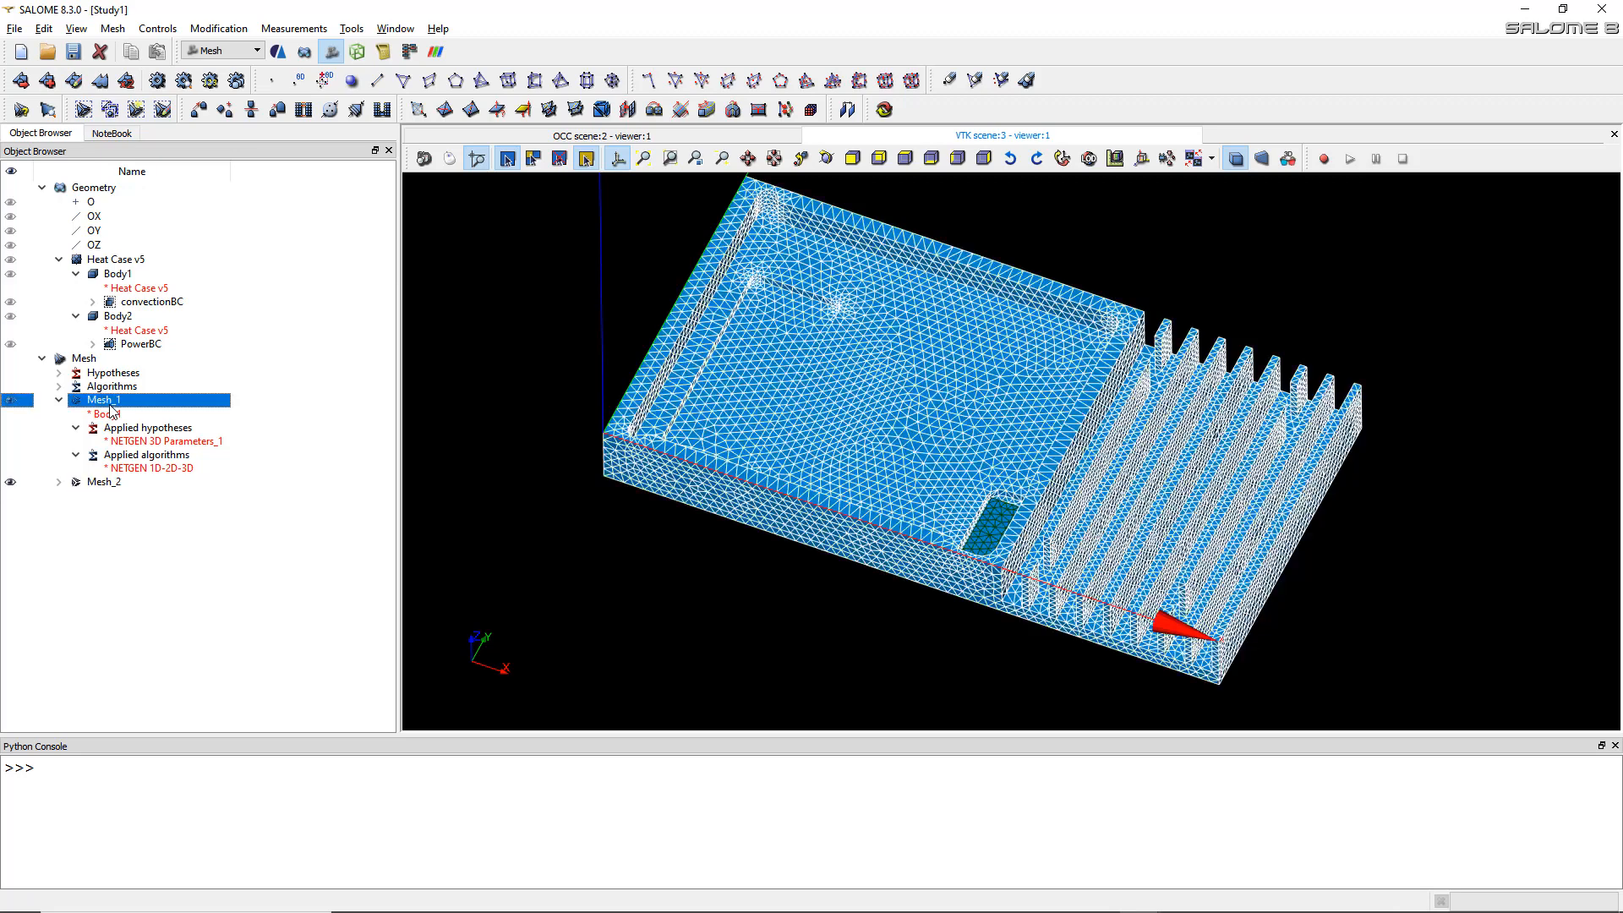
- Create a face group on Mesh_1 from the convectionBC geometry group, and expand Mesh_1's face groups
click(59, 484)
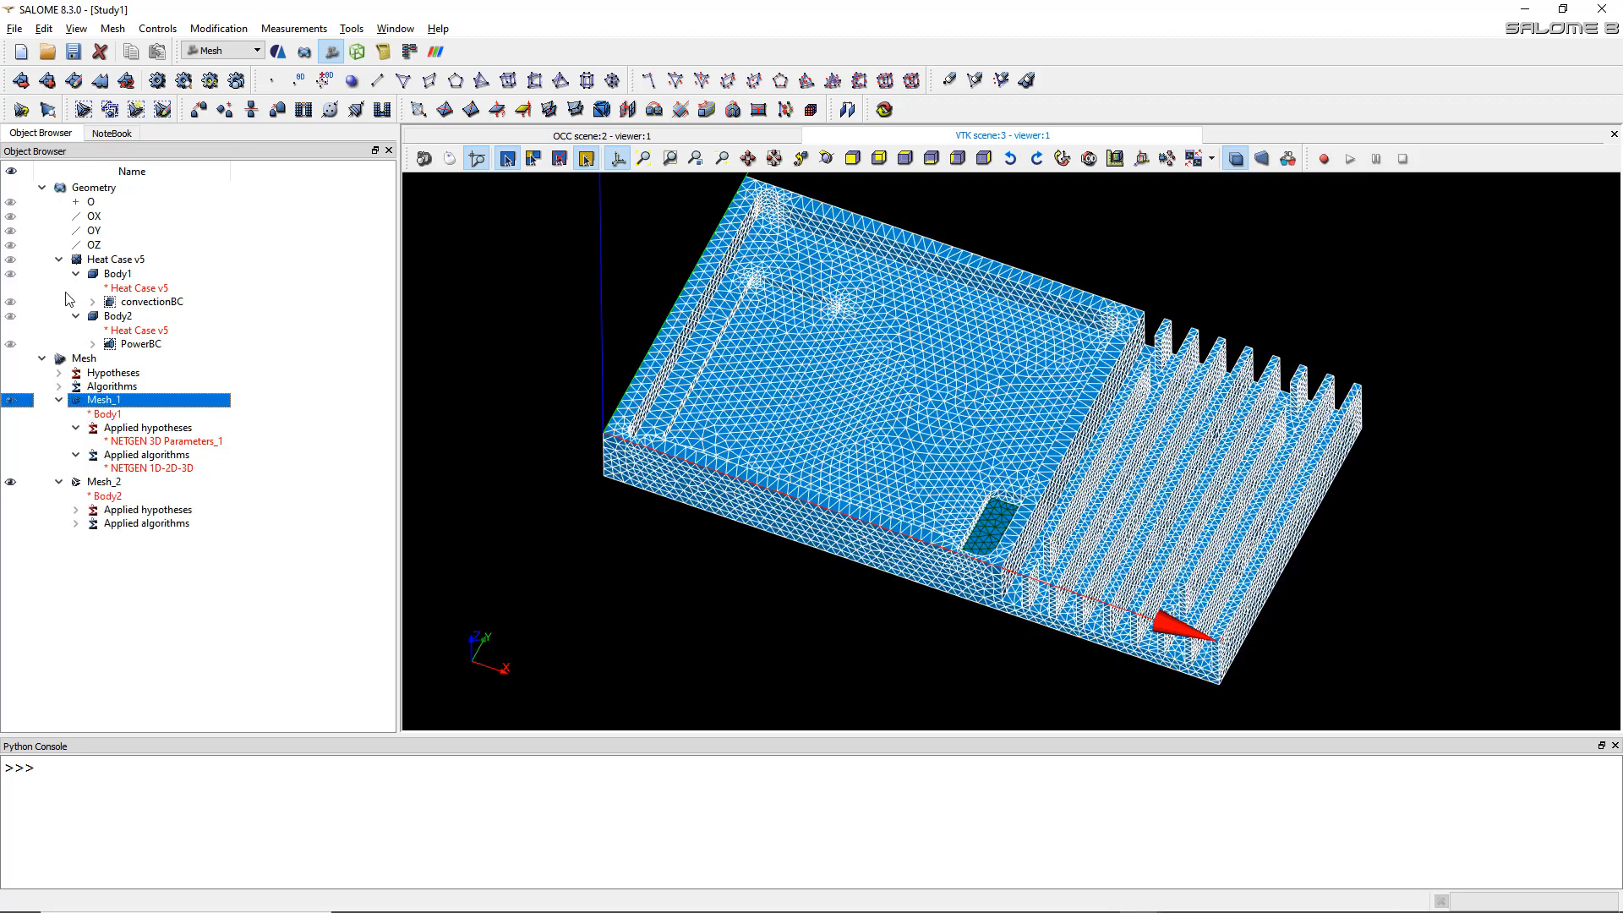
click(112, 28)
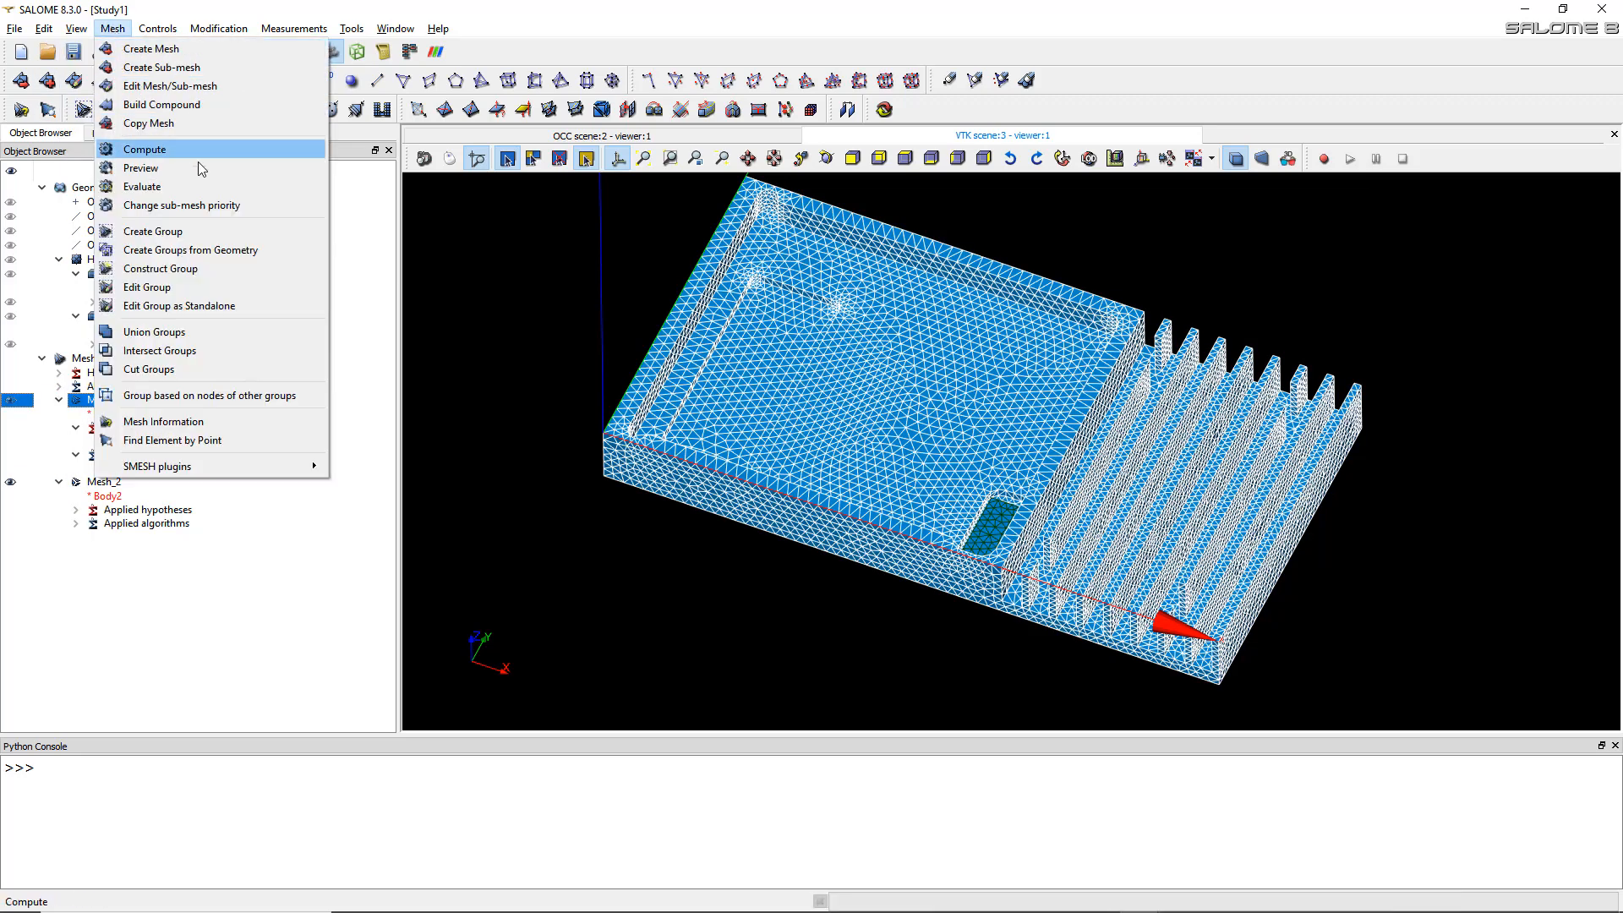
click(224, 247)
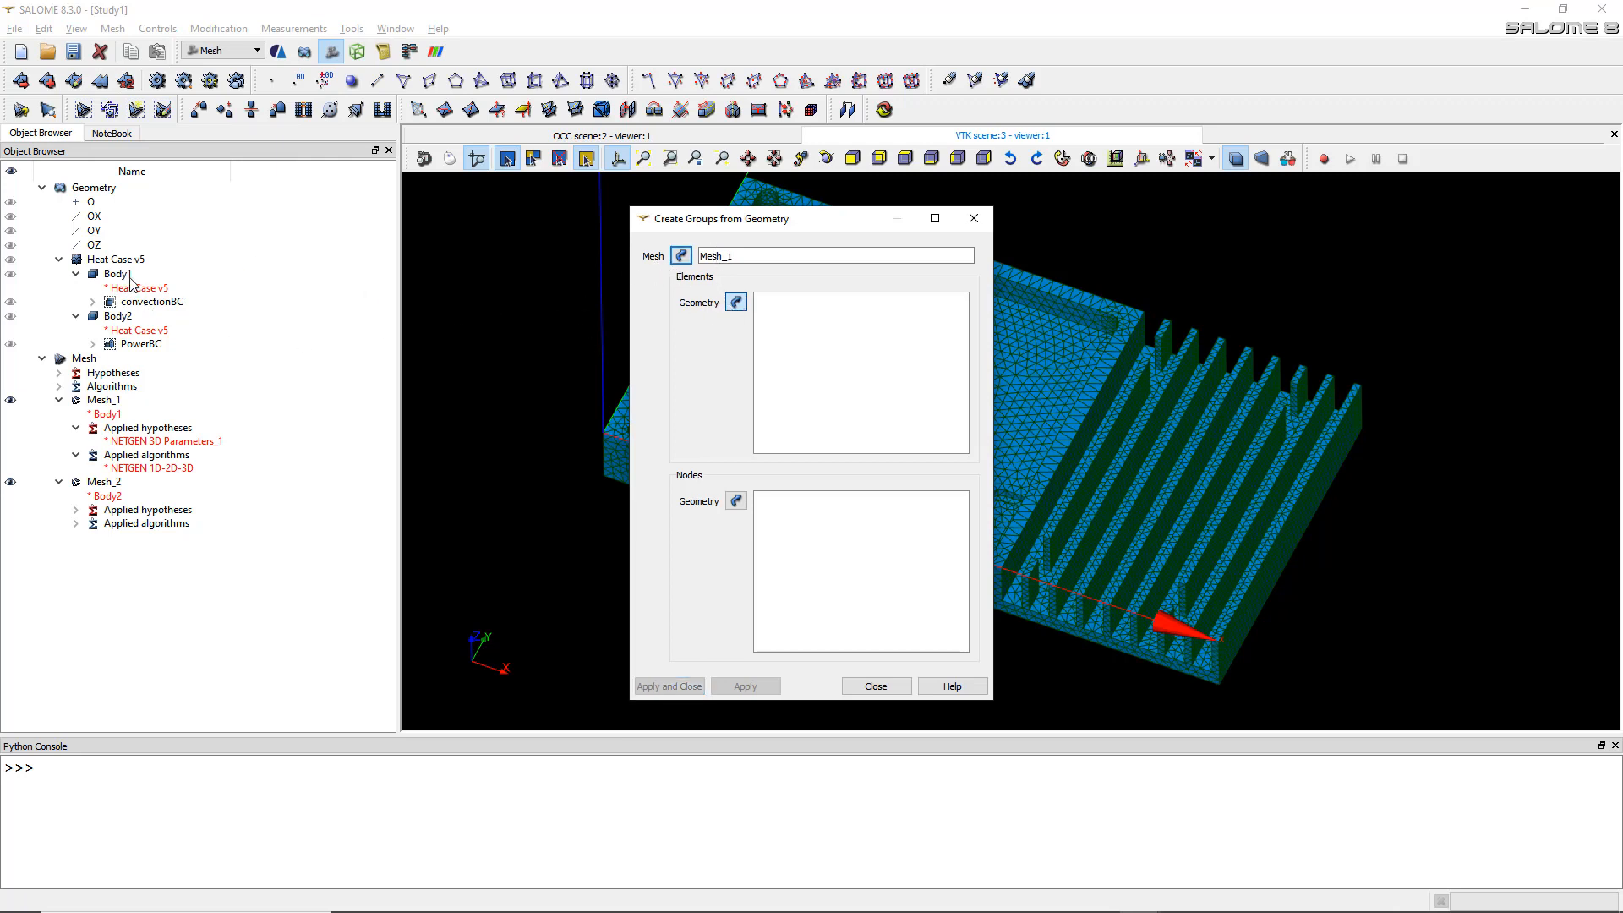
click(153, 304)
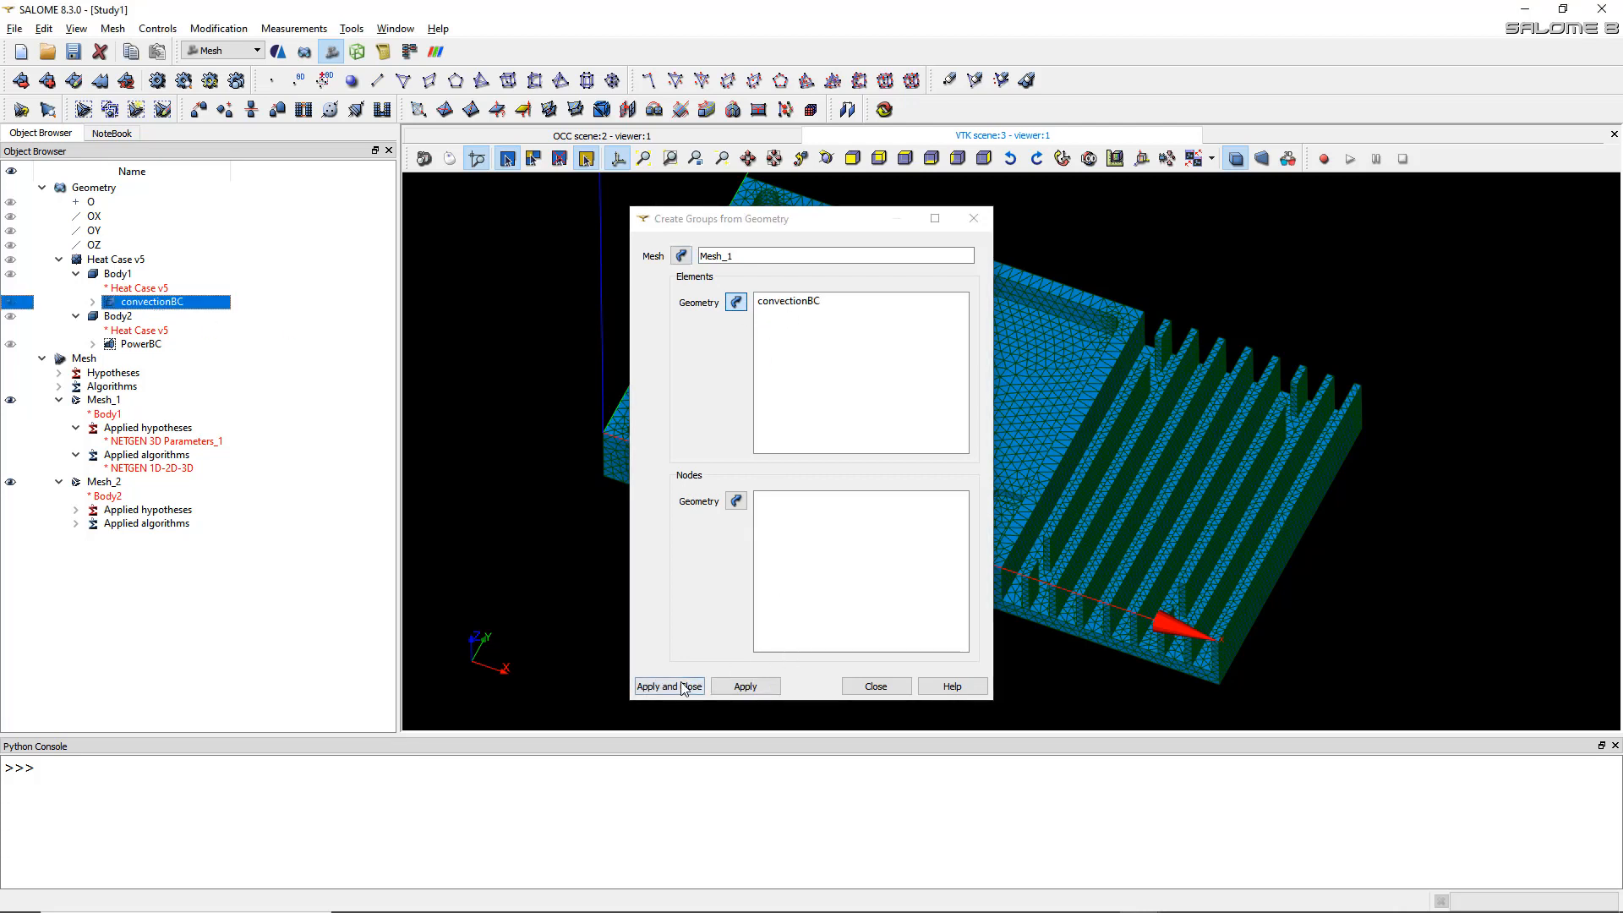
click(744, 686)
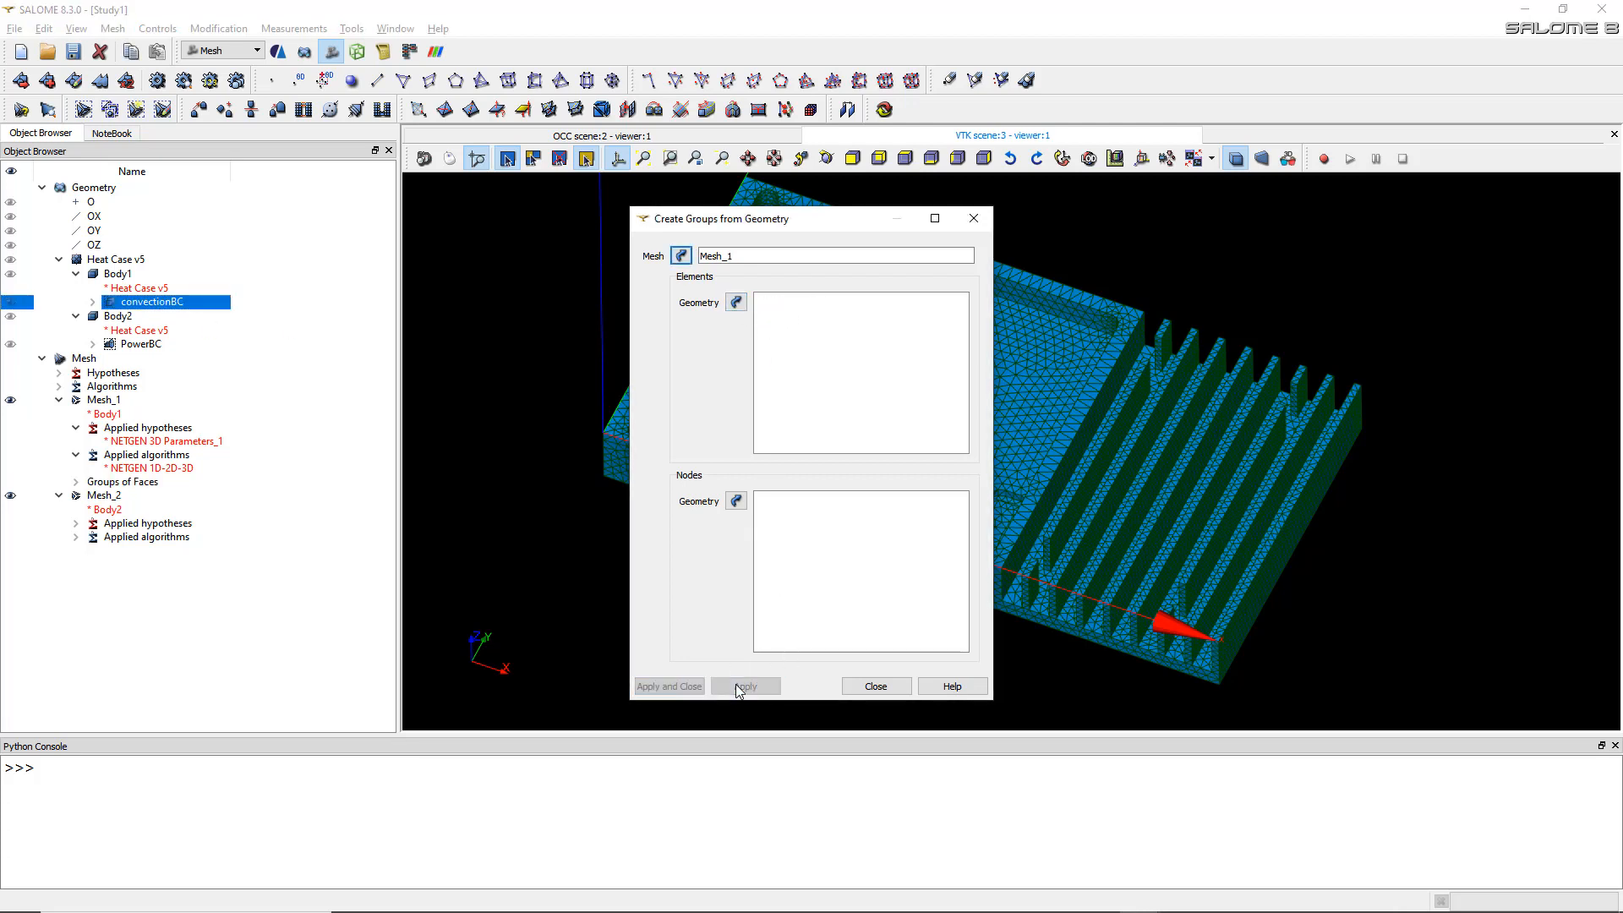
click(77, 483)
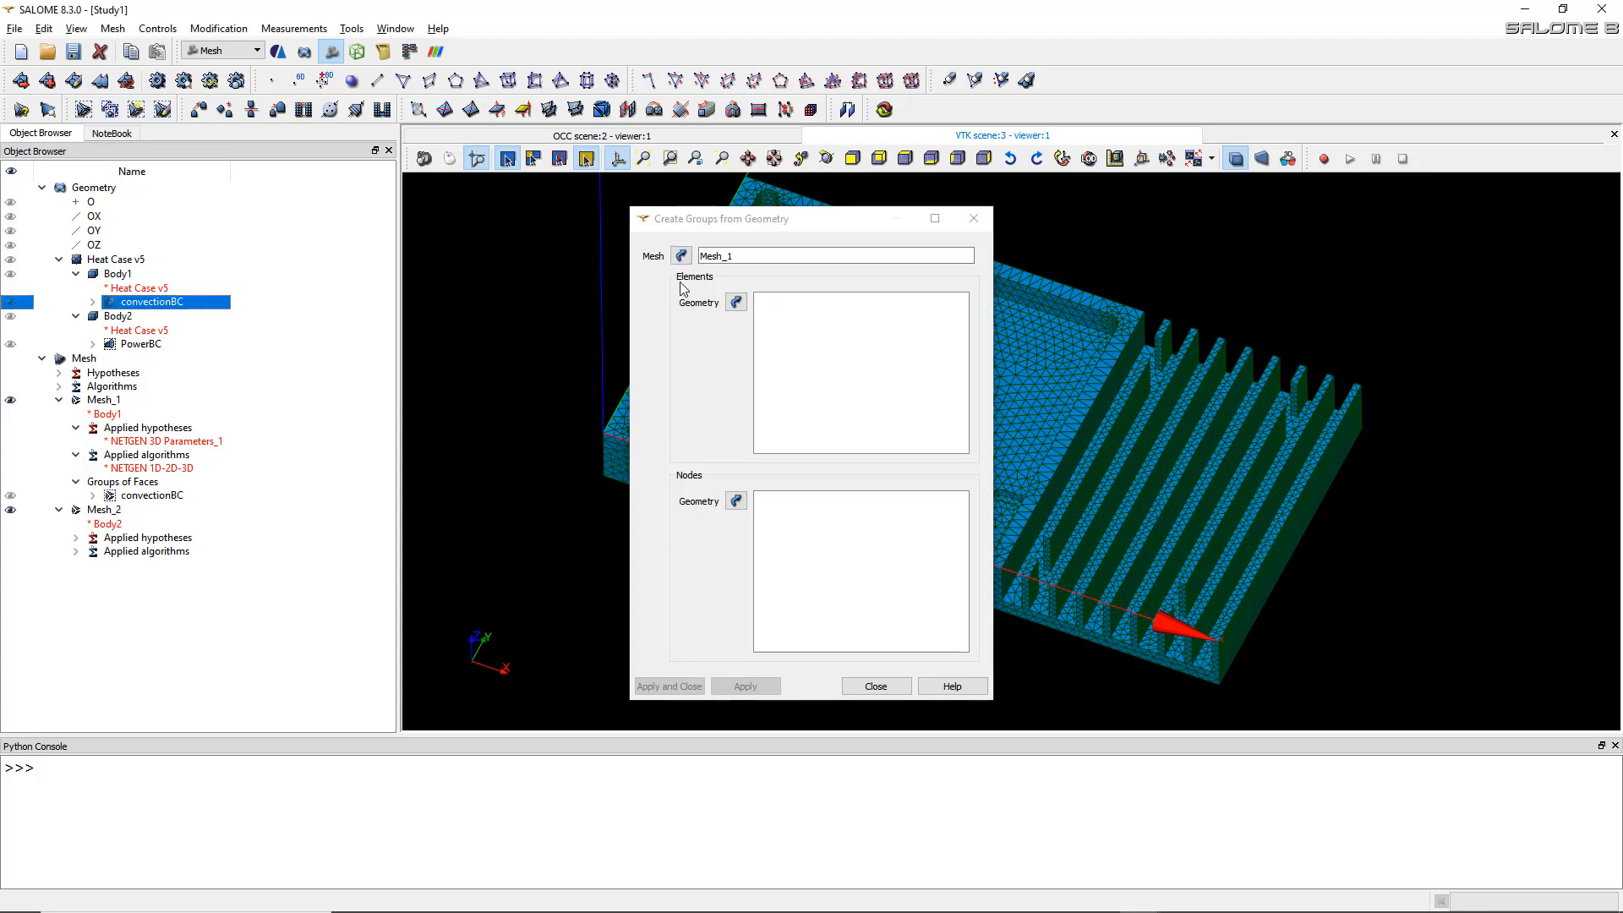
- Create a group of elements on Mesh_2 from the PowerBC geometry group and finish creating groups
click(100, 511)
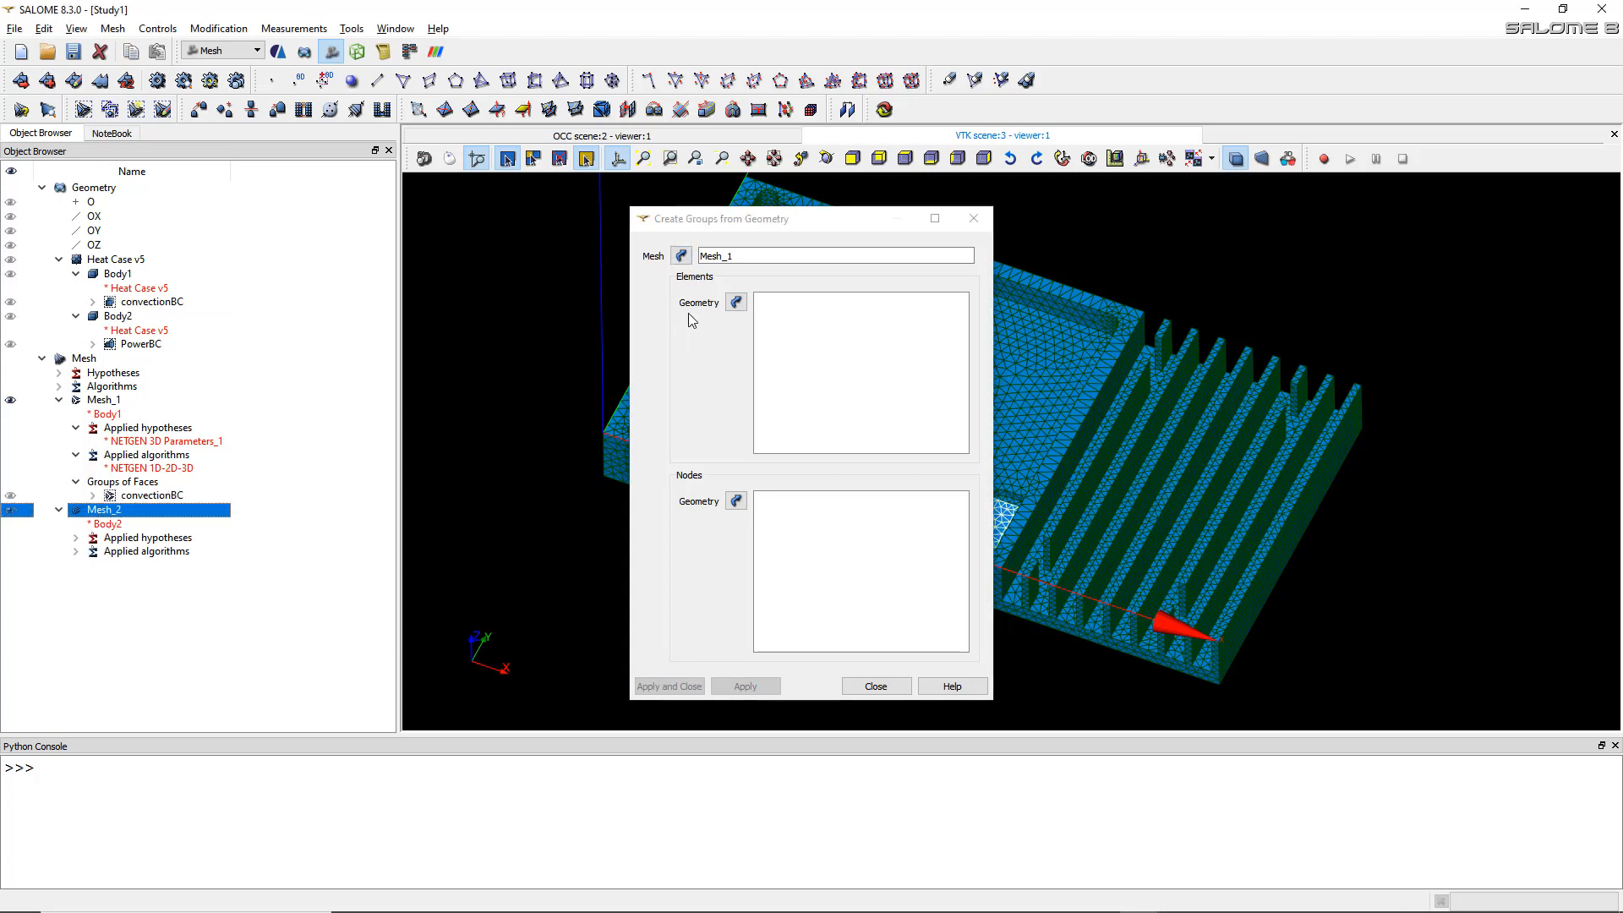
click(689, 257)
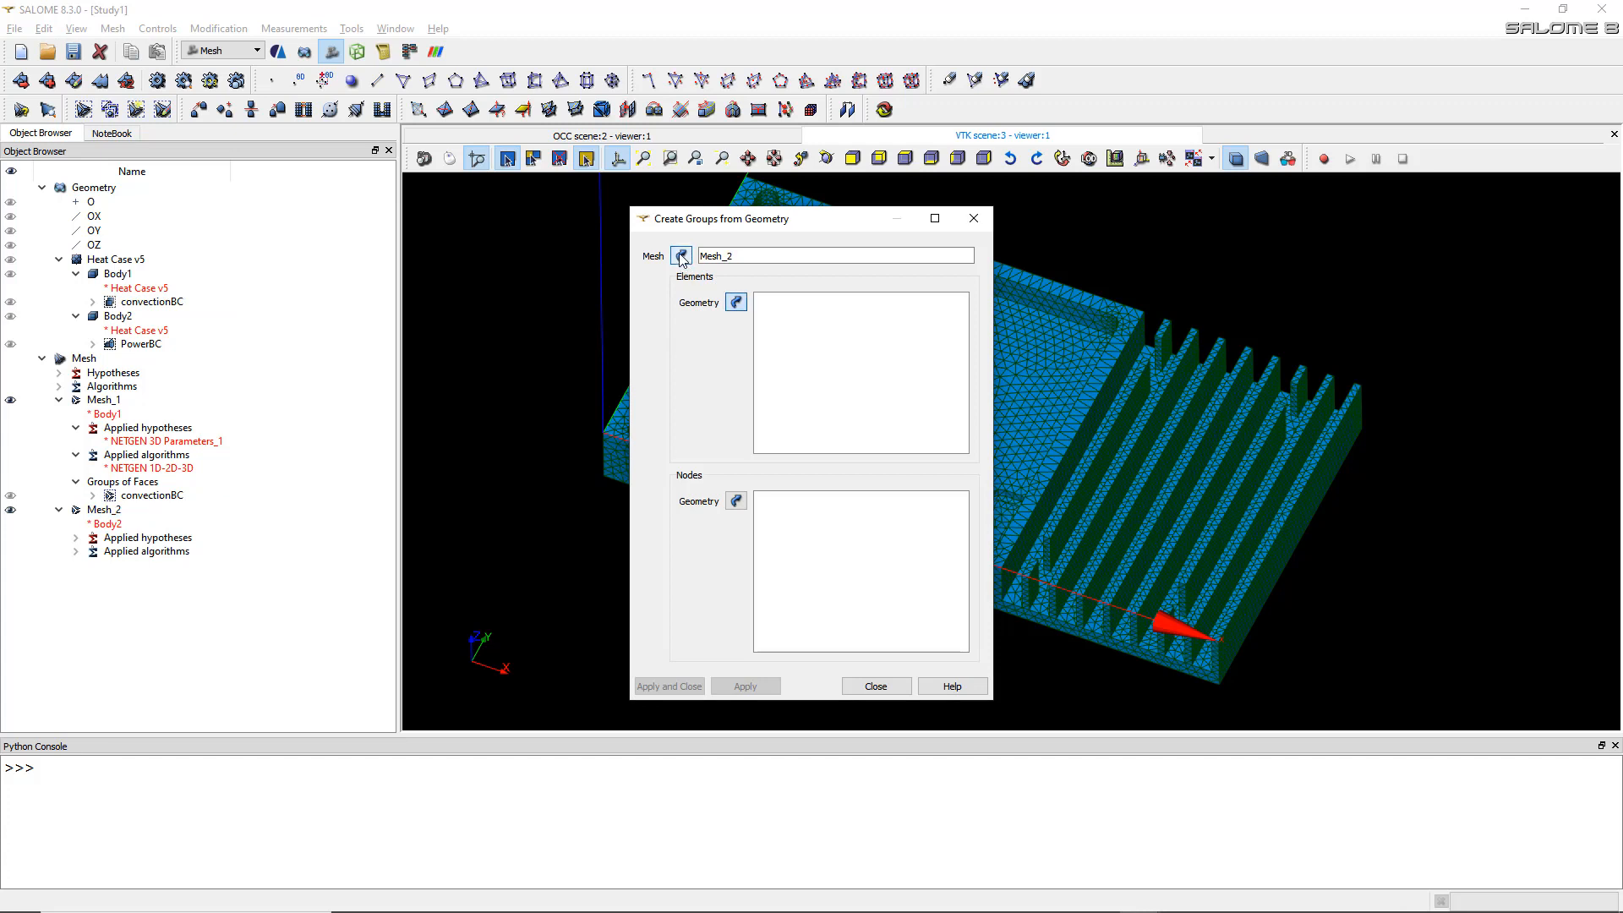
click(736, 304)
click(151, 344)
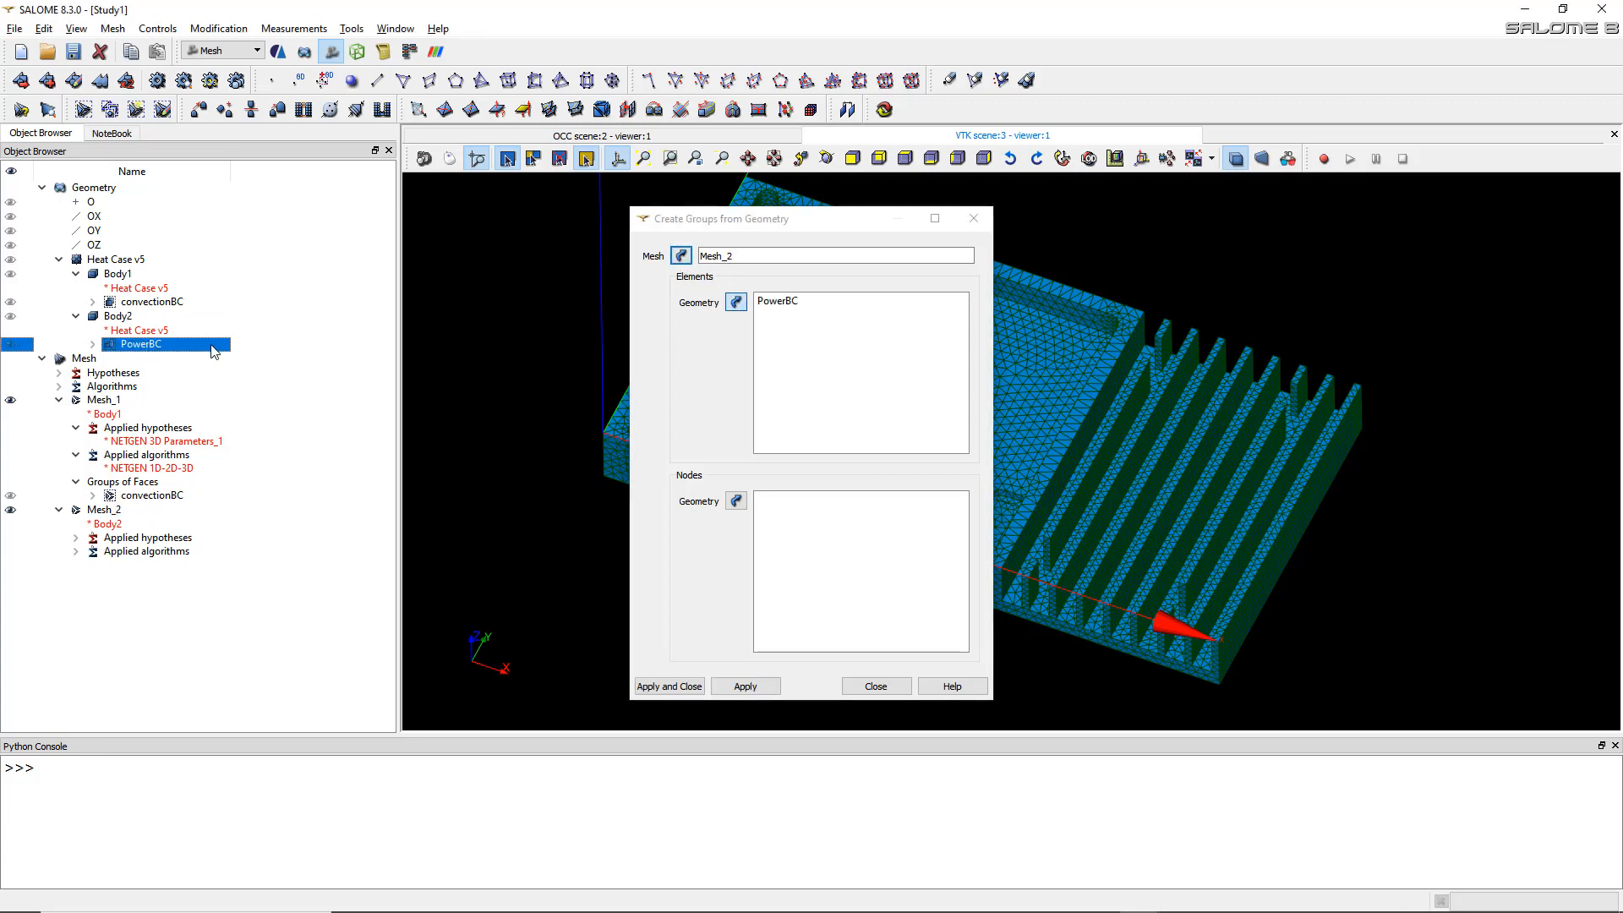
click(686, 687)
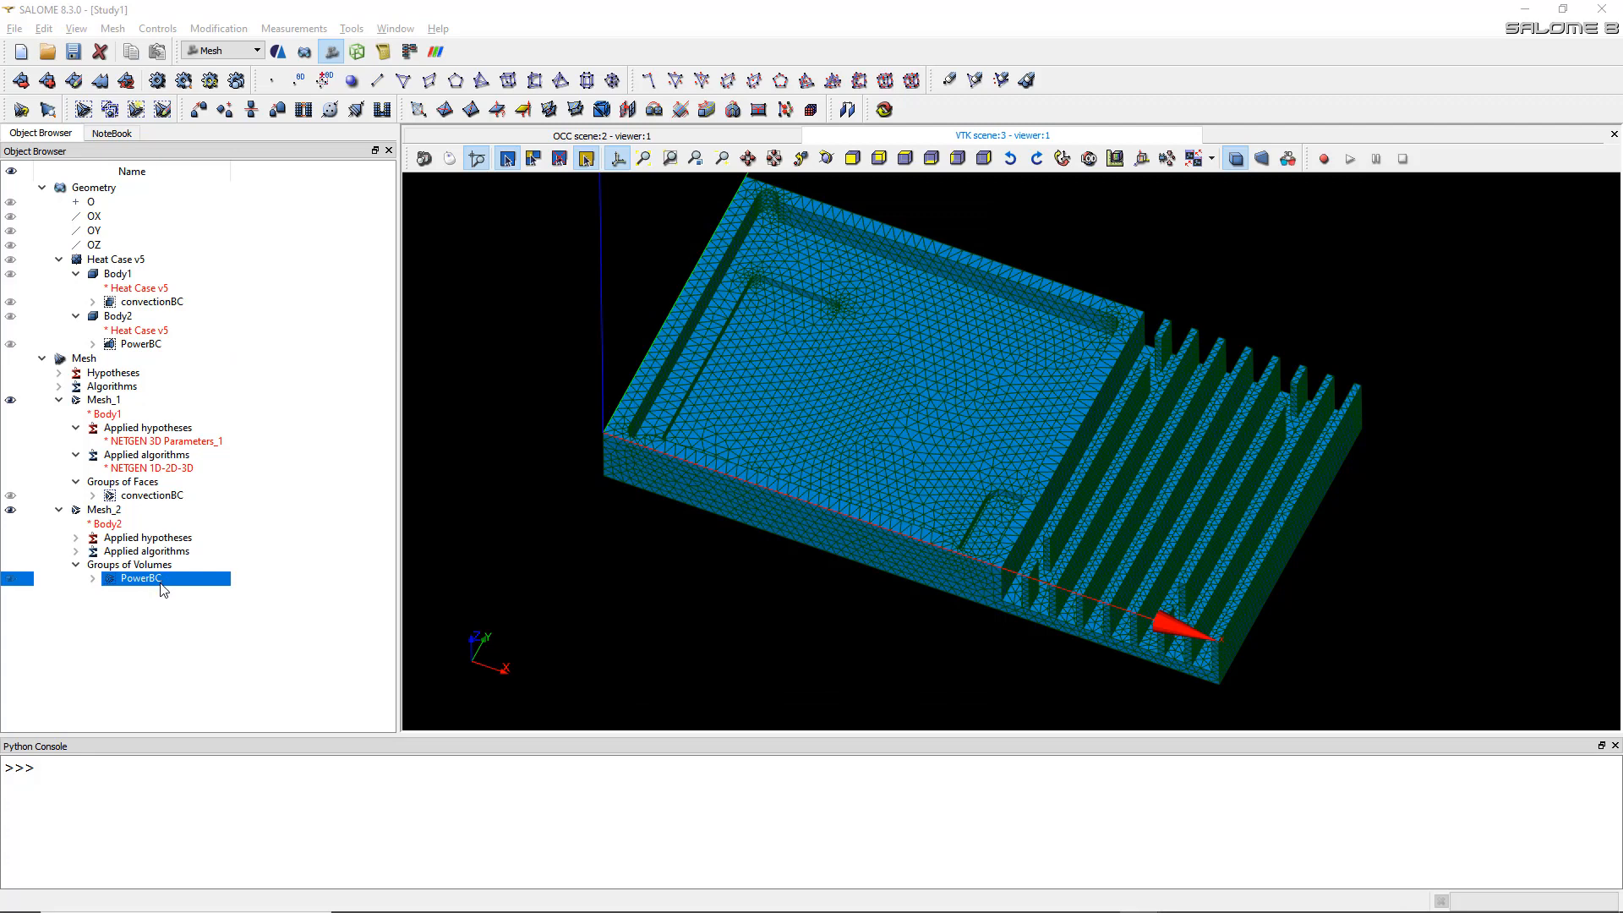
- Hide both meshes, display only Mesh_1's convectionBC face group, and examine its coverage around the small pocket
click(11, 401)
click(11, 511)
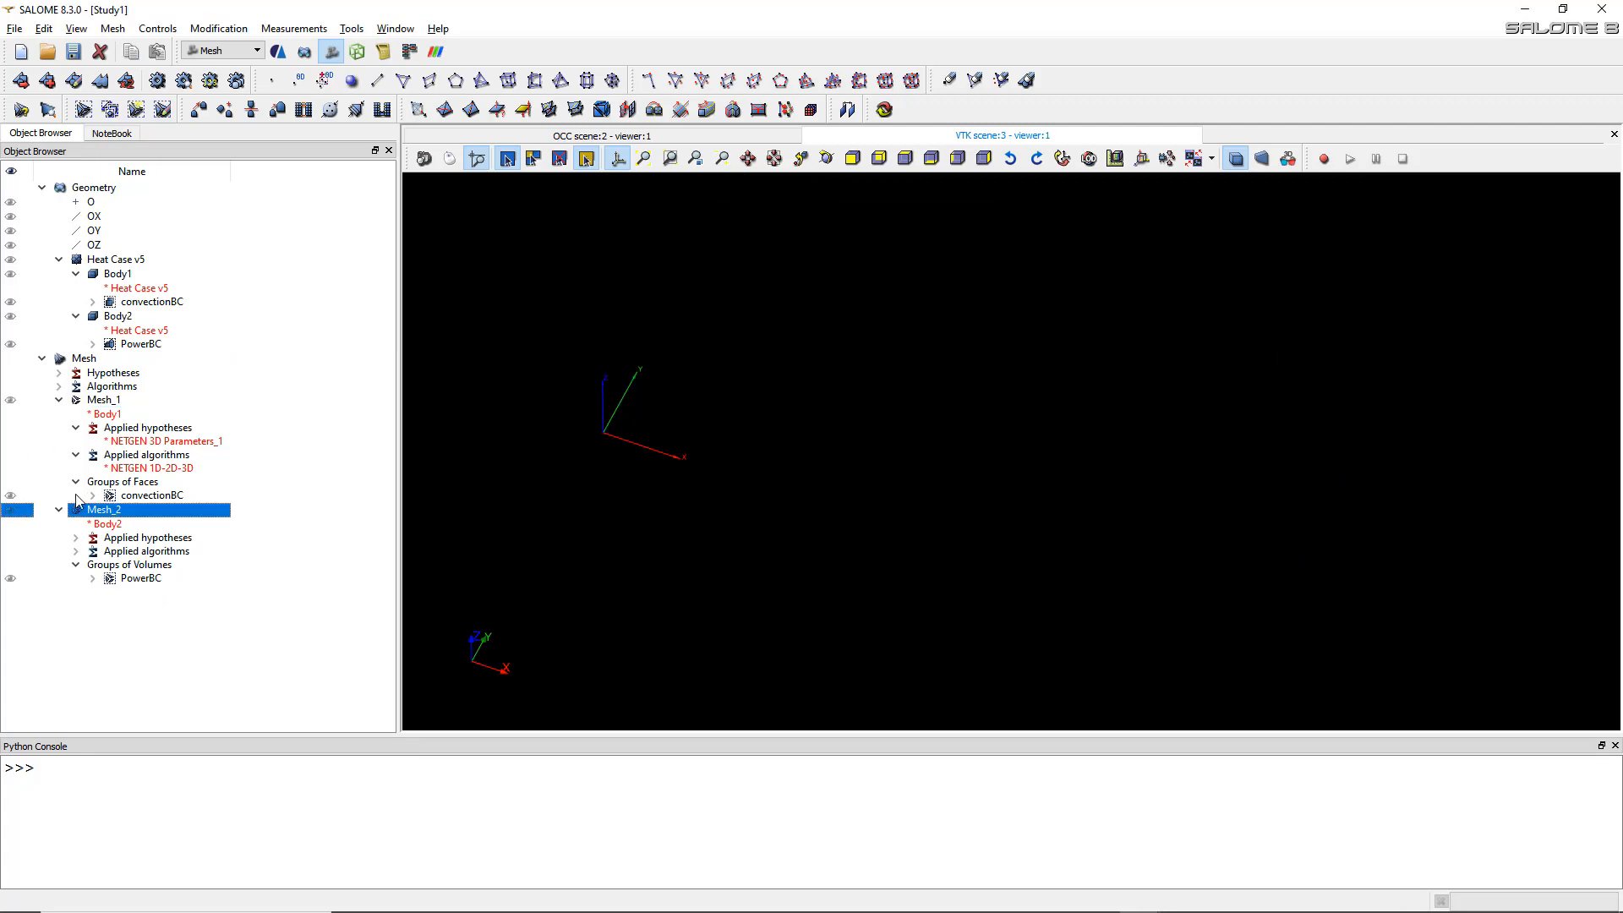
click(11, 496)
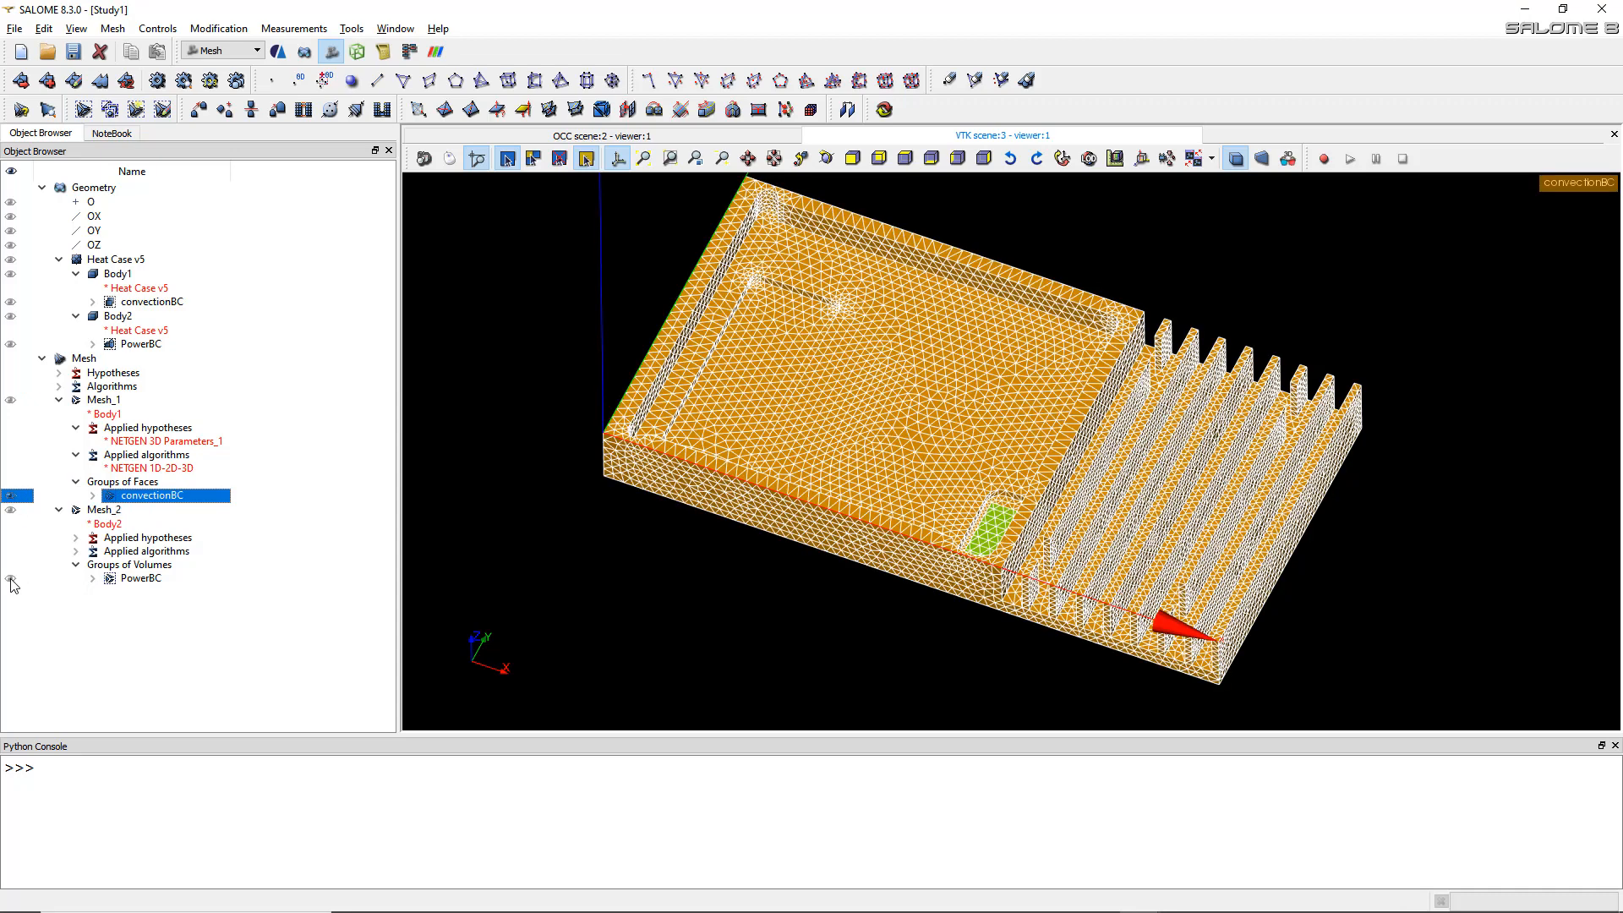
ctrl+right_drag(763, 470, 972, 423)
scroll(1034, 585, up, 7)
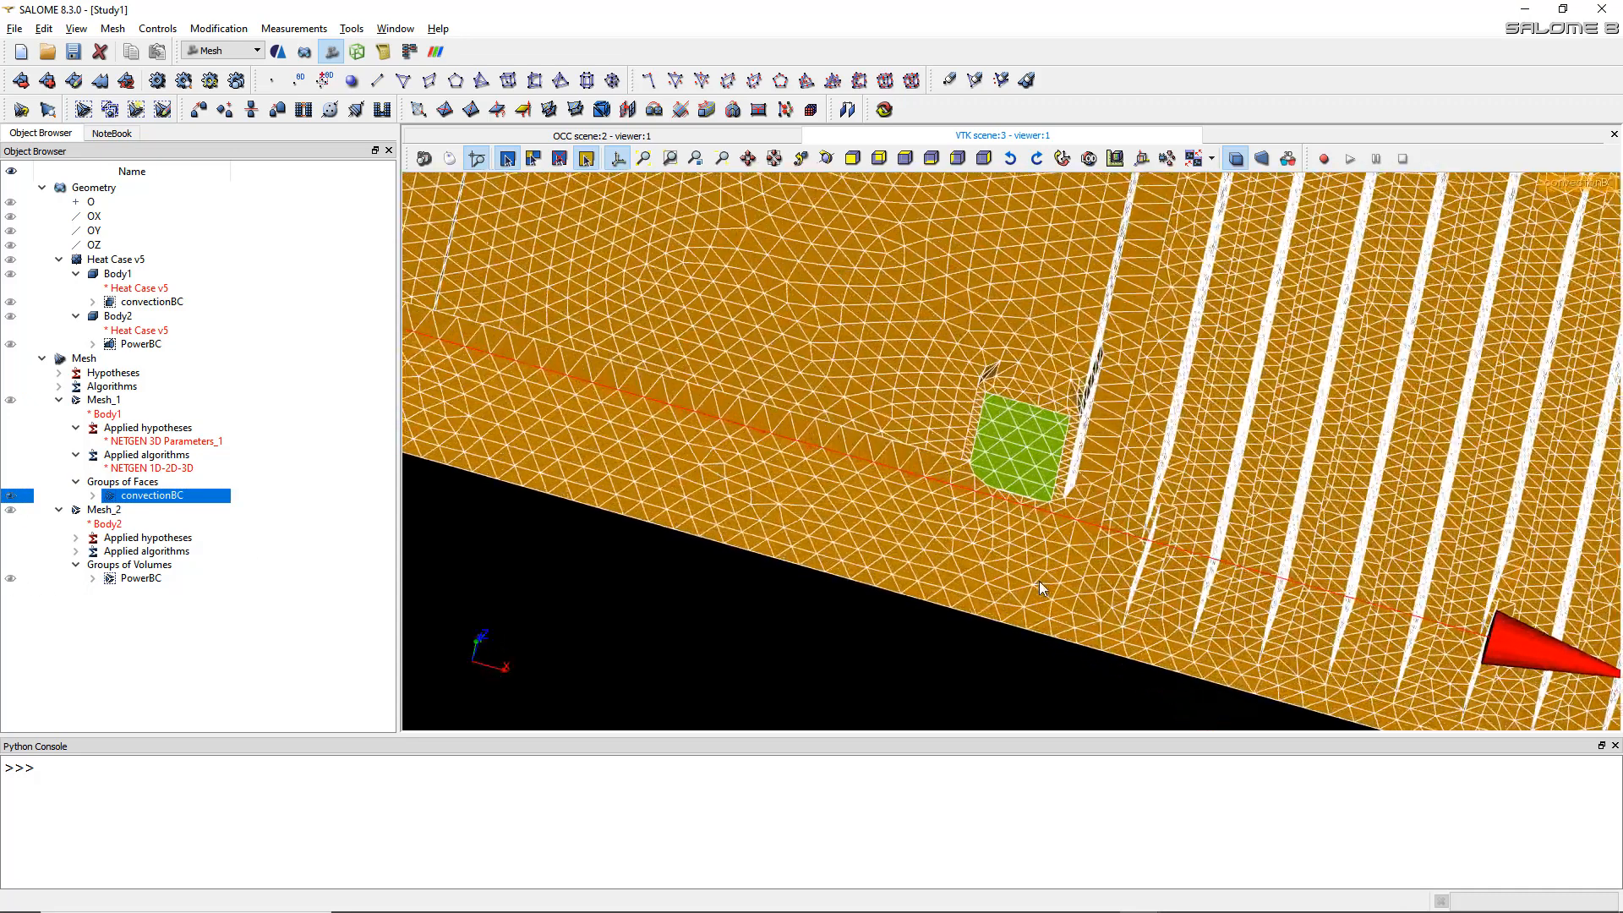
ctrl+right_drag(1039, 581, 1041, 422)
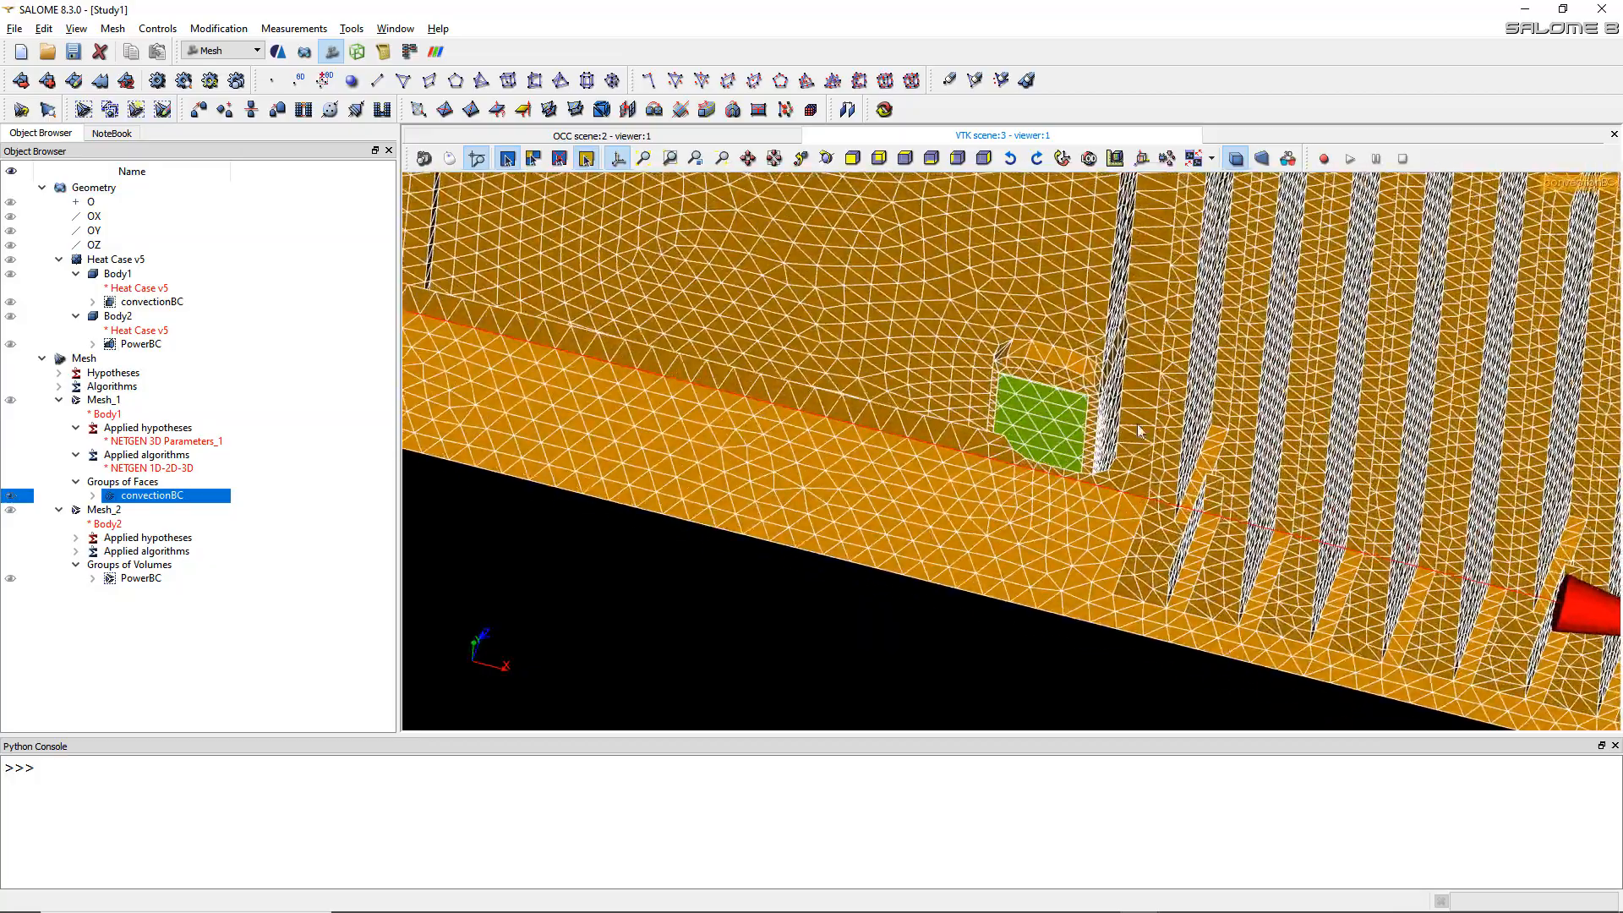
ctrl+right_drag(1139, 431, 1039, 461)
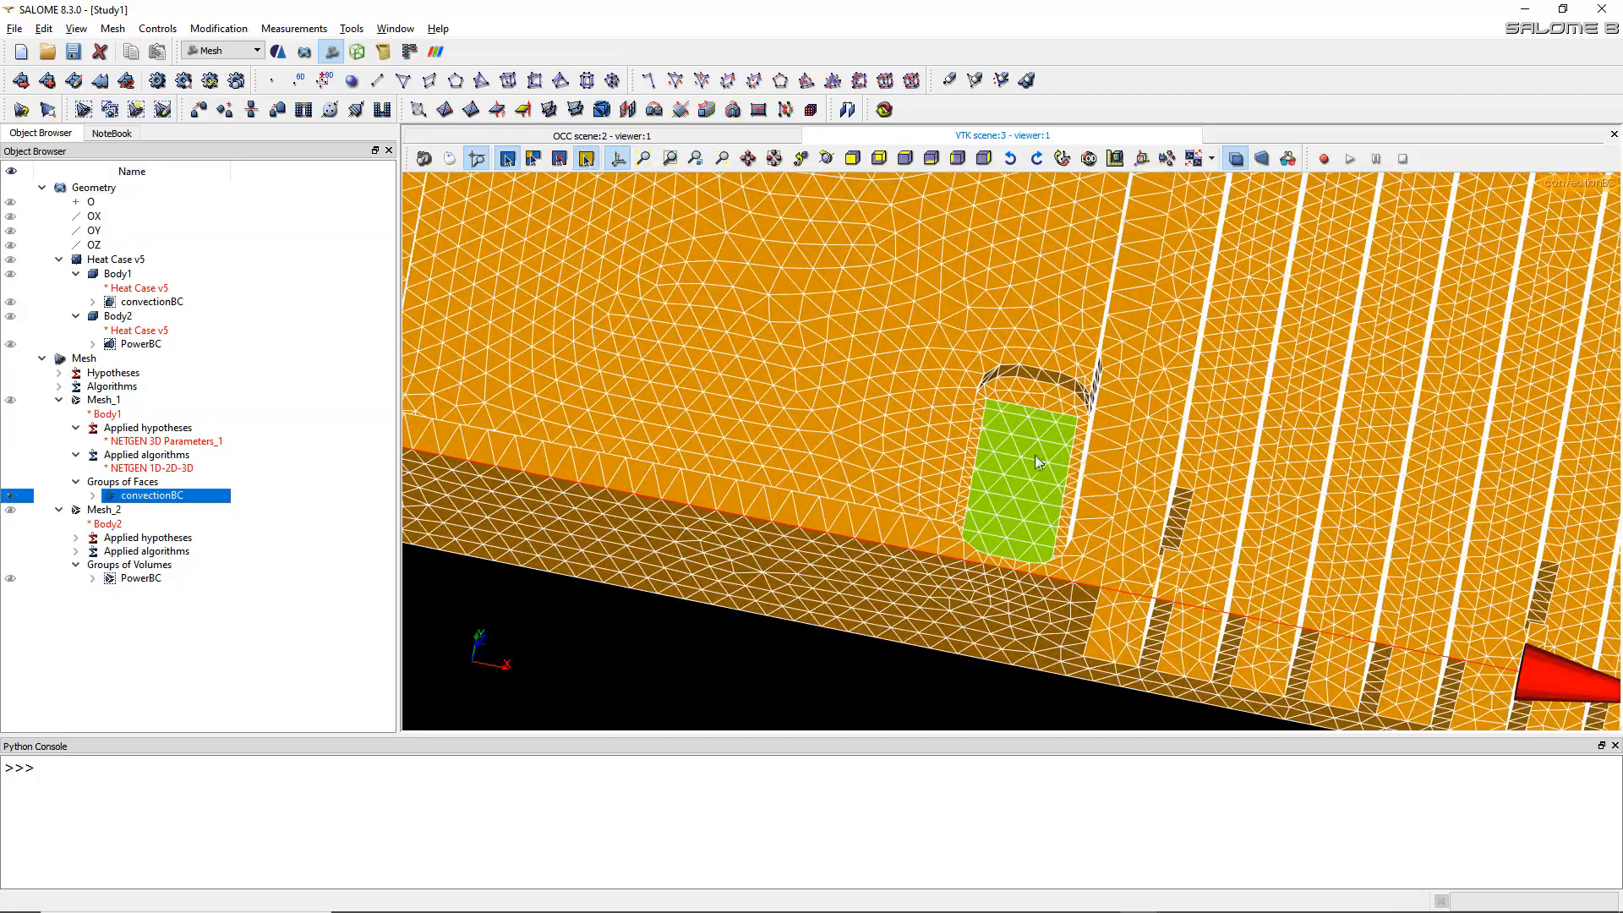
ctrl+right_drag(1109, 522, 1067, 445)
scroll(1067, 445, down, 14)
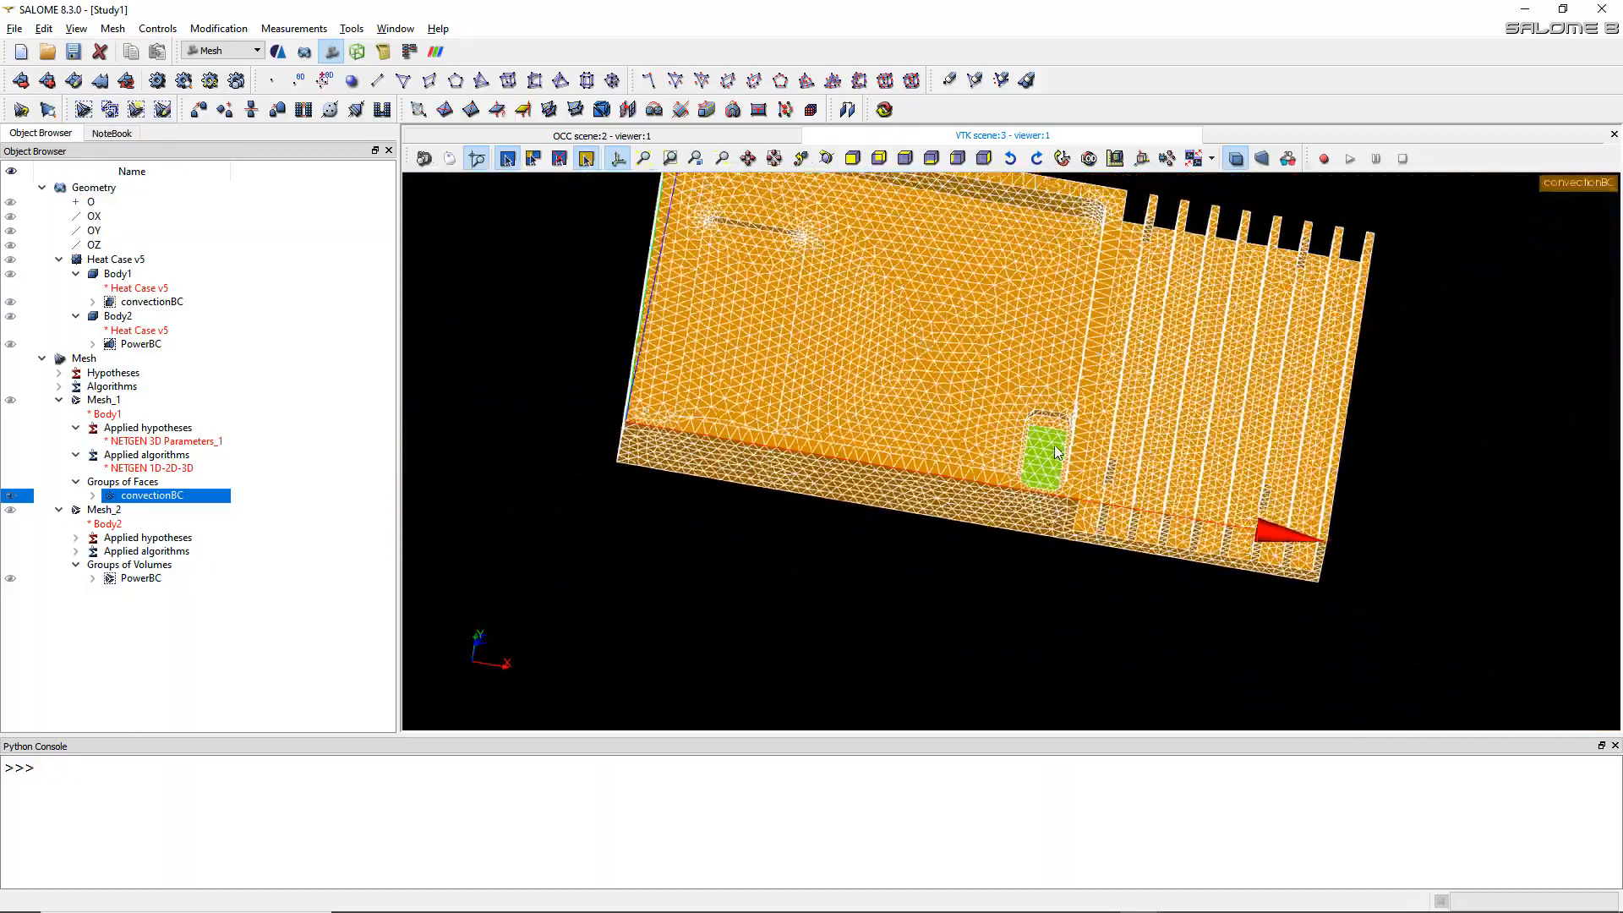
ctrl+middle_drag(1020, 352, 994, 446)
scroll(994, 445, down, 1)
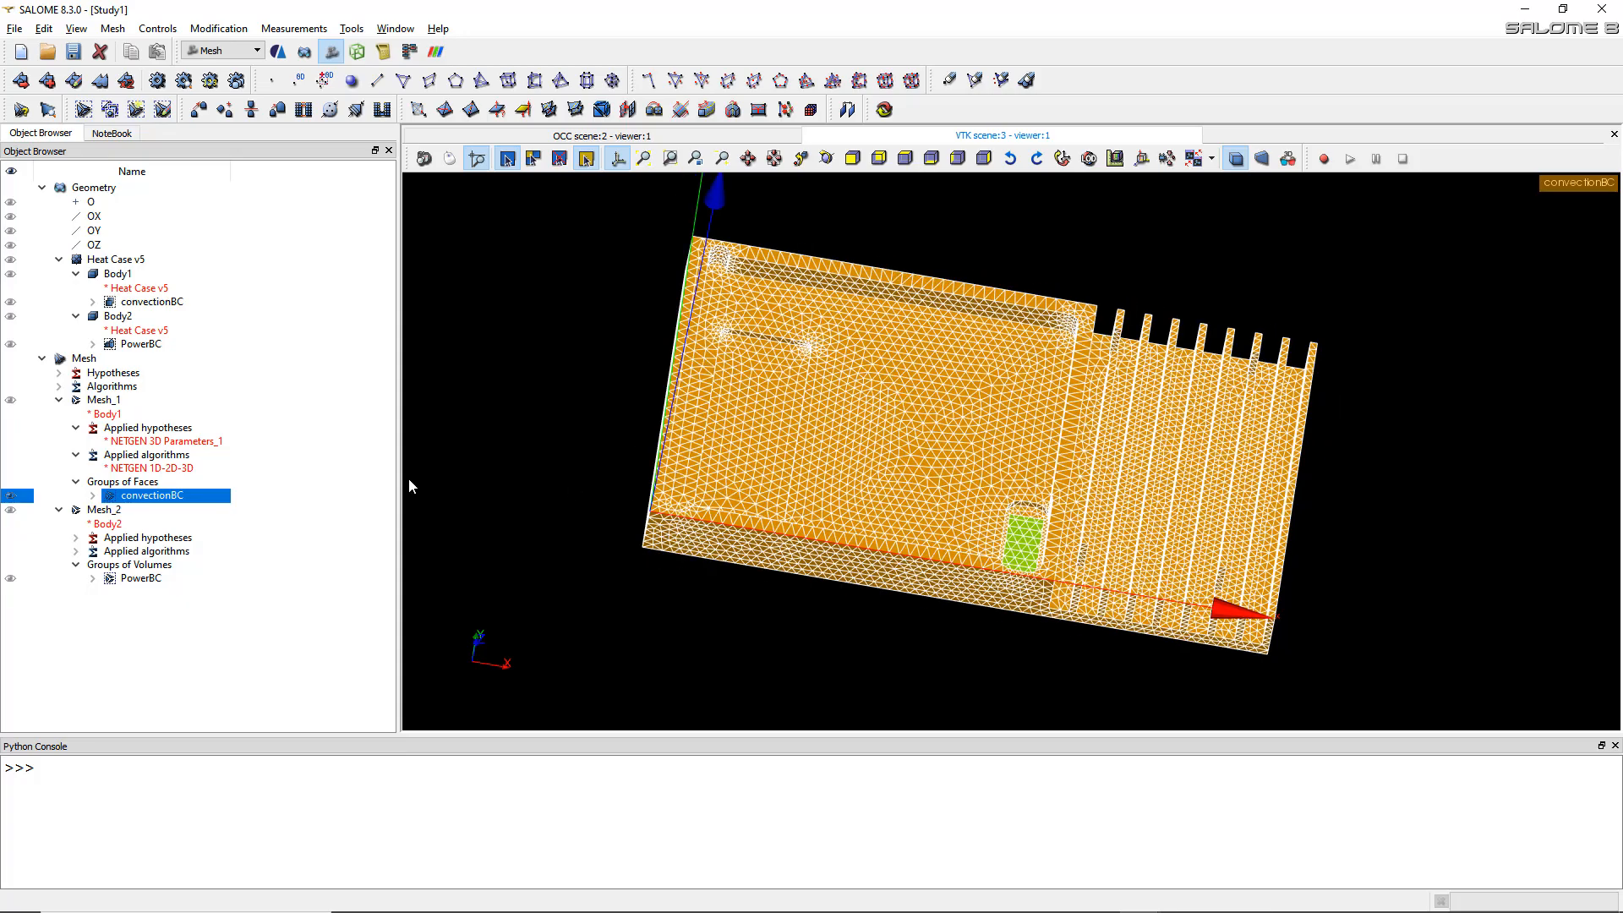
- Display Mesh_2's PowerBC volume group together with convectionBC, examine how it fills the pocket, and hide both groups
click(12, 579)
scroll(1052, 535, up, 10)
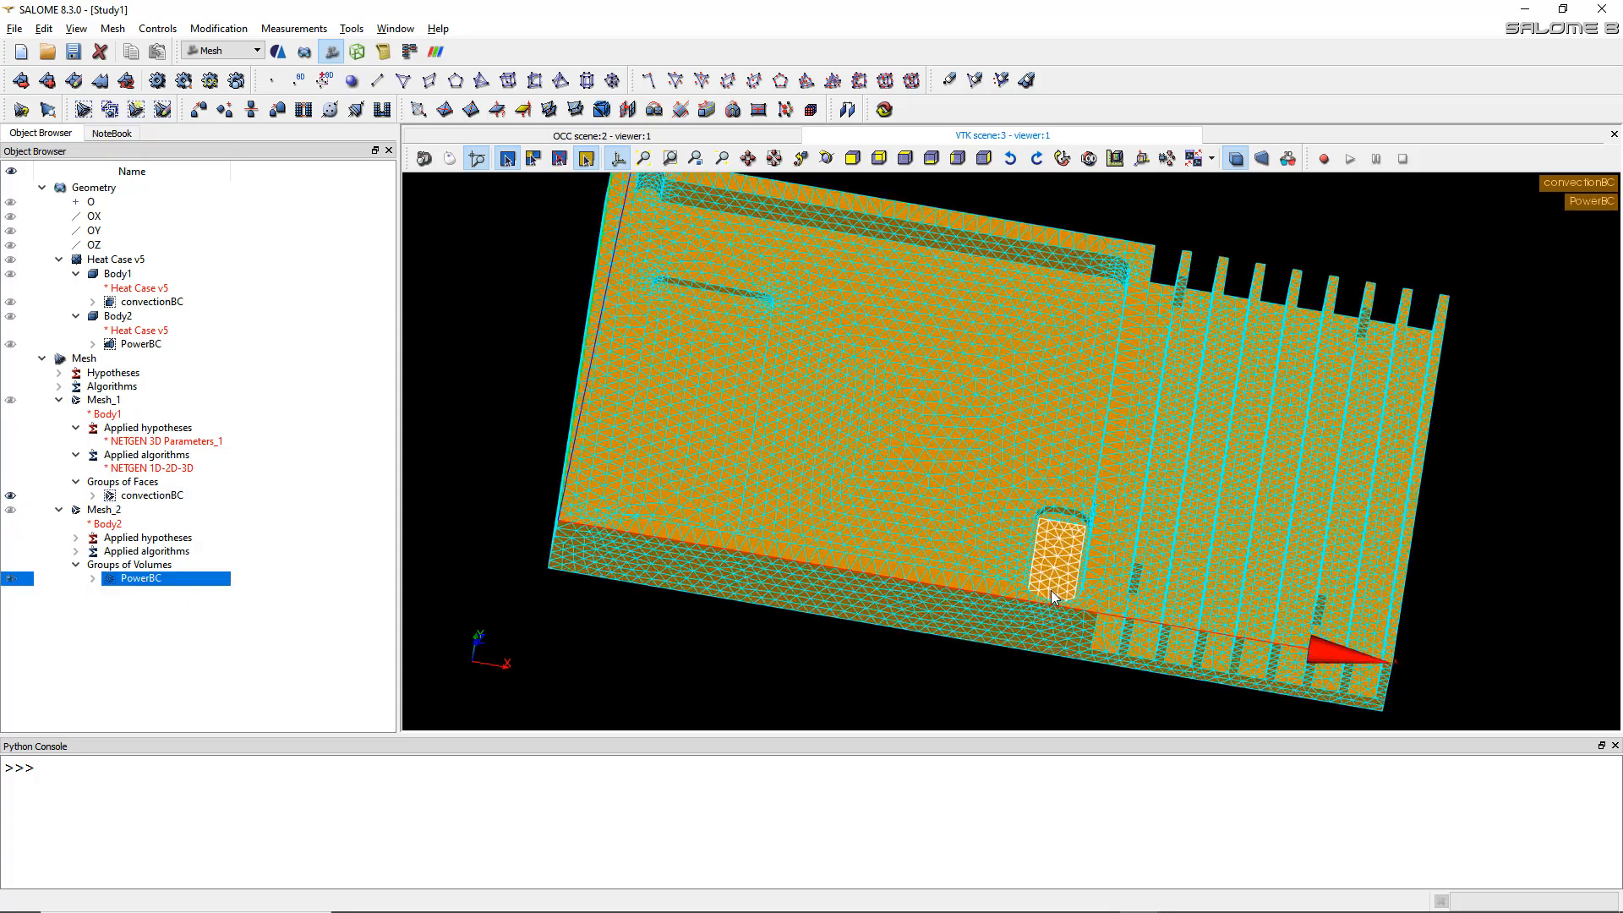
scroll(1036, 562, down, 8)
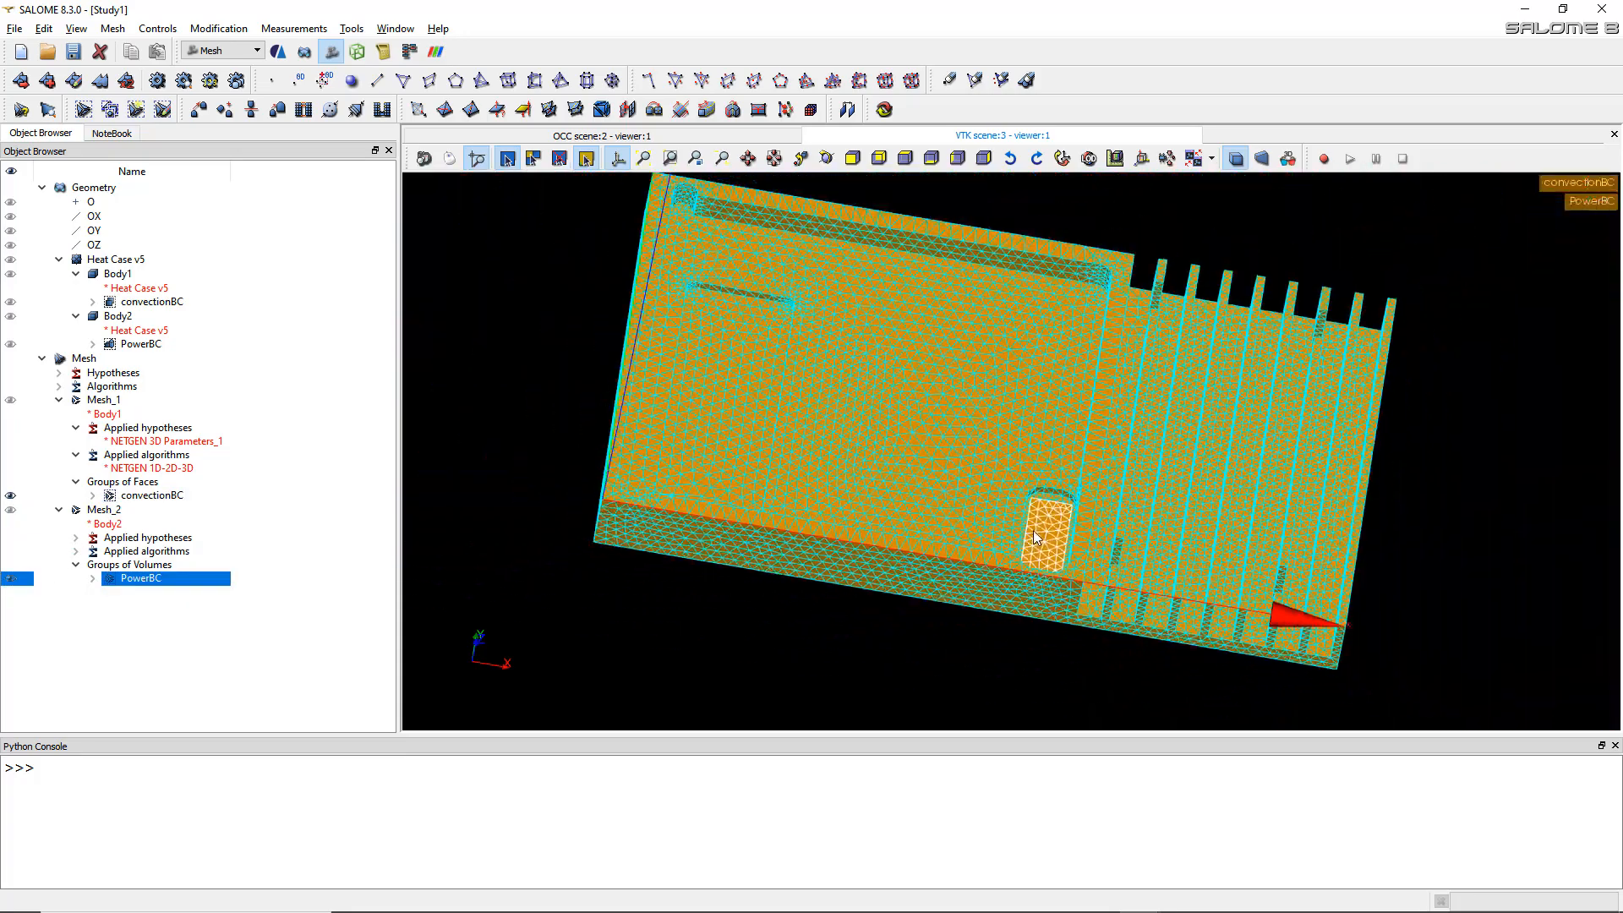
ctrl+right_drag(1059, 465, 977, 429)
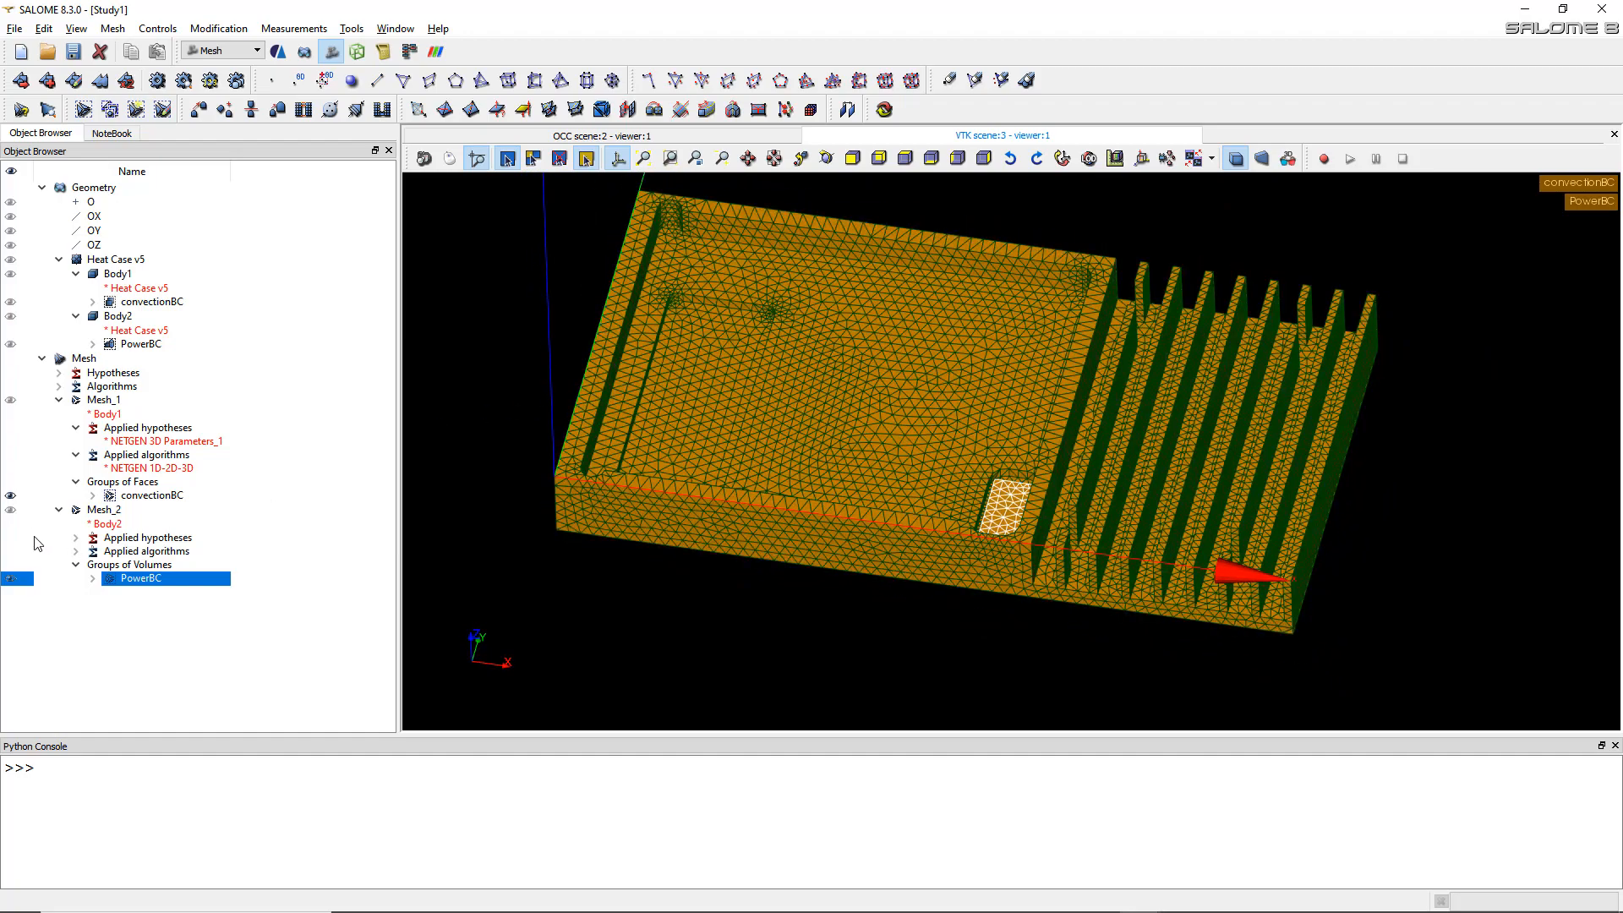
click(10, 578)
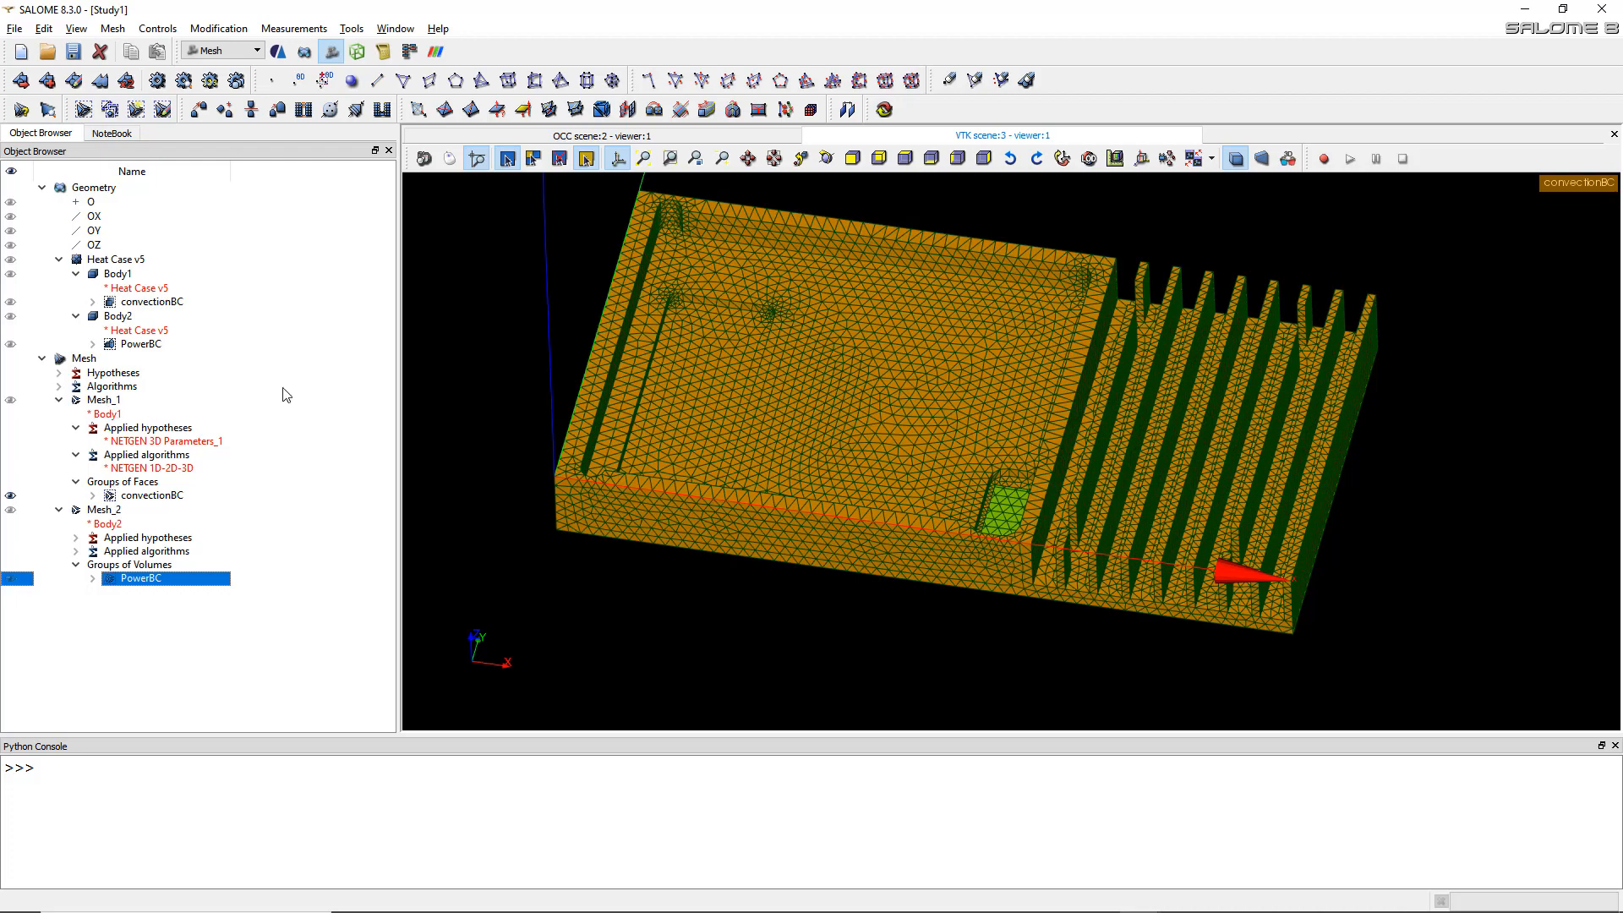
ctrl+middle_drag(736, 293, 754, 315)
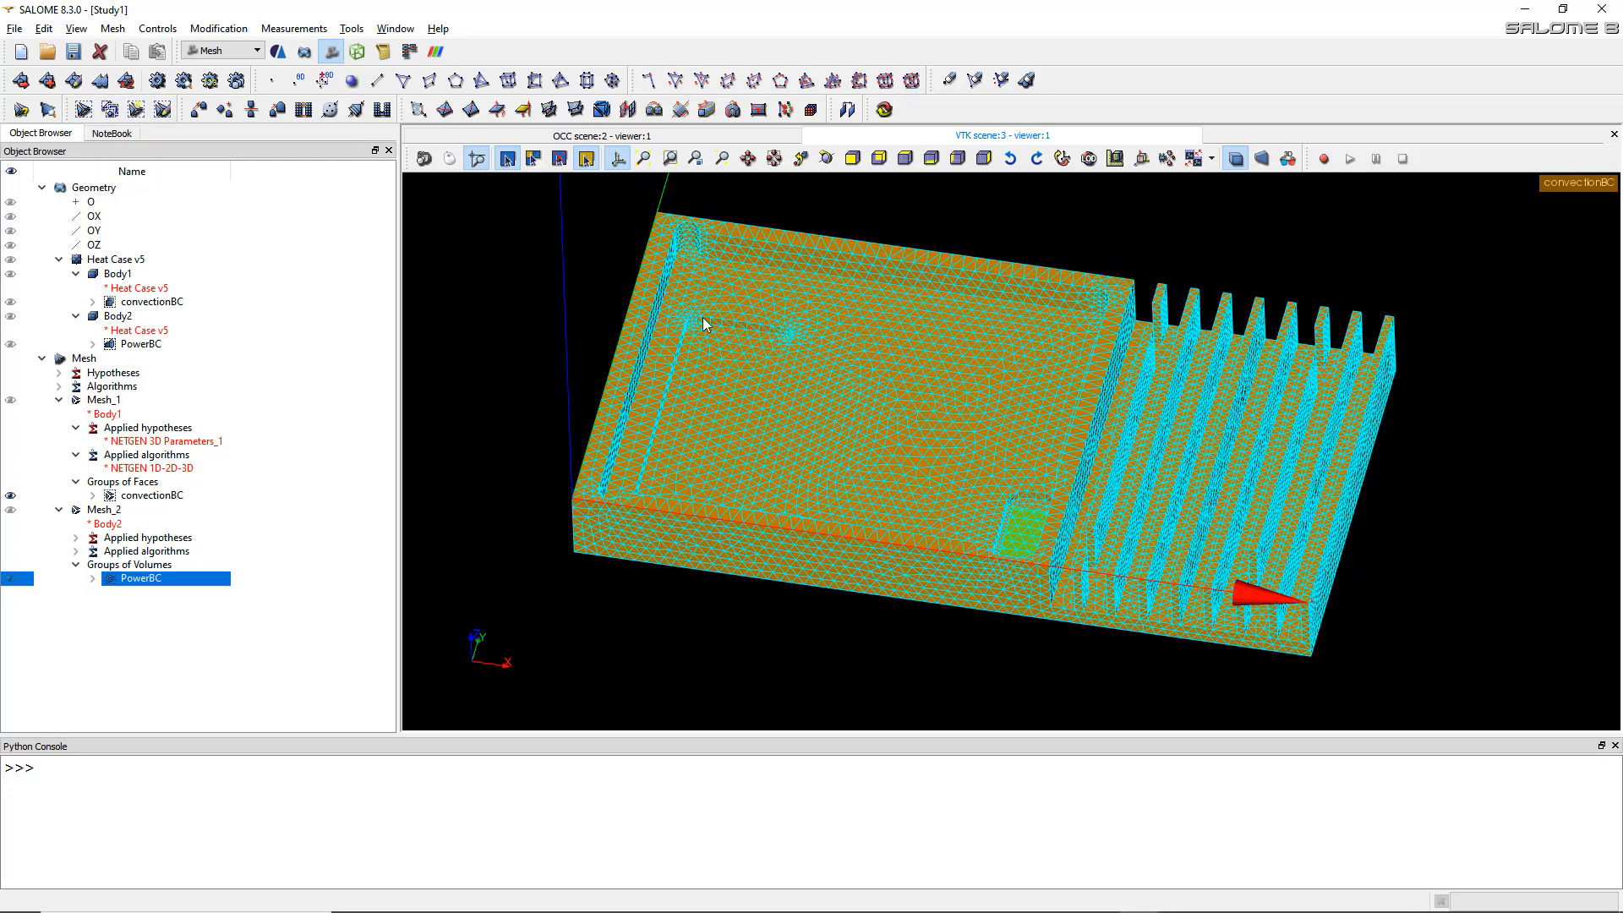
click(10, 497)
- Build Compound_Mesh_1 from Mesh_1 and Mesh_2, creating groups from the input objects and merging coincident nodes and elements with tolerance 1e-05
click(90, 512)
ctrl+click(126, 405)
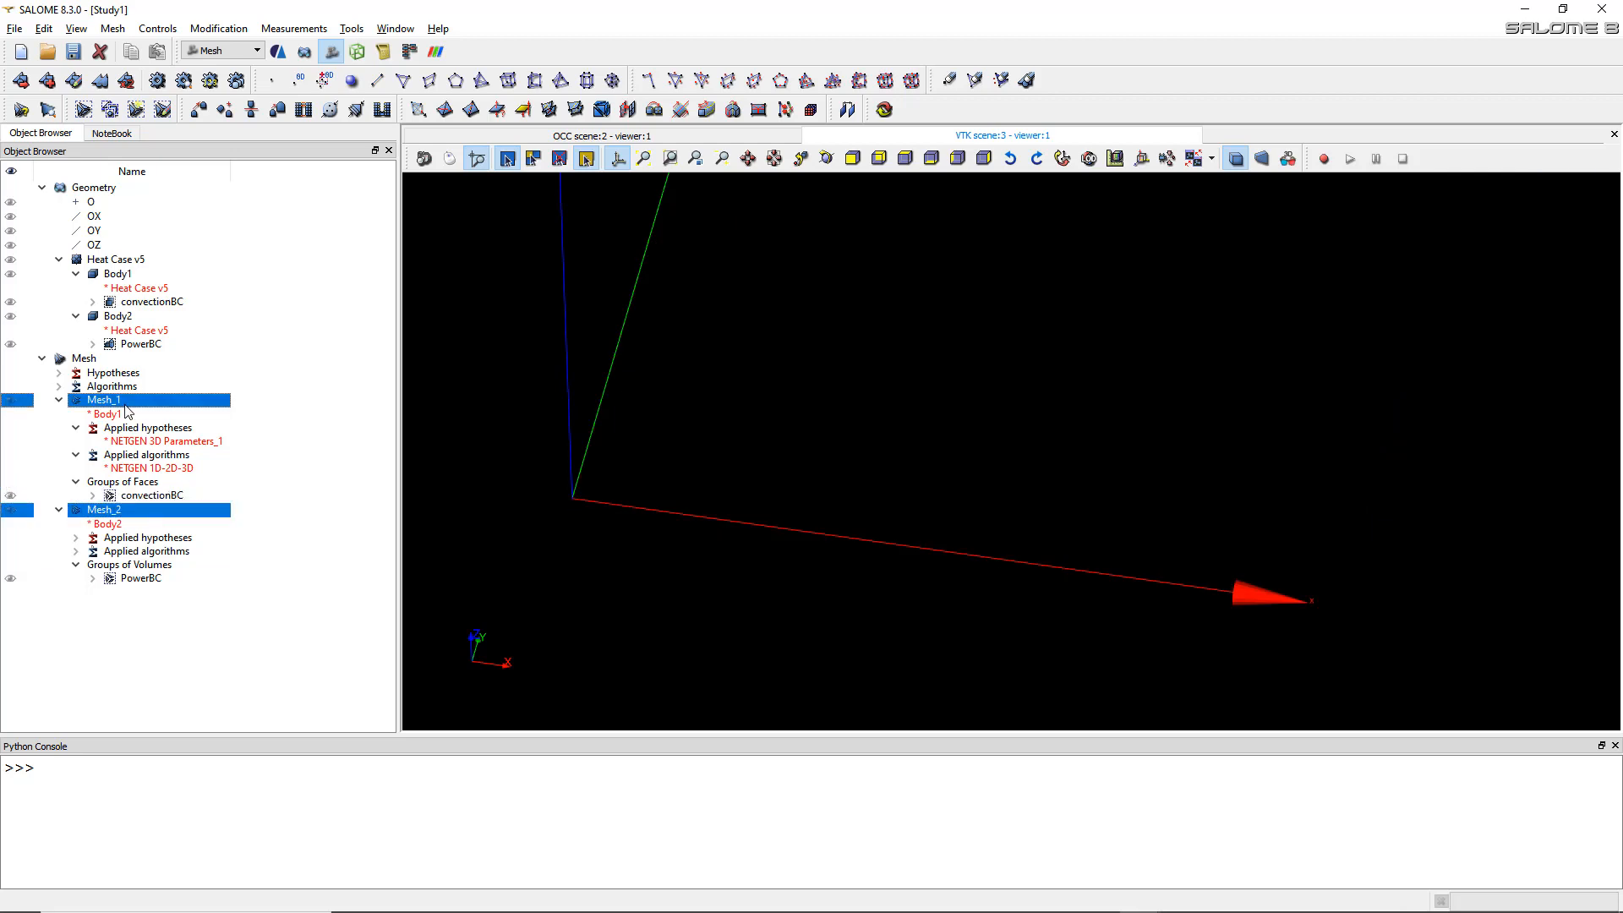
click(99, 81)
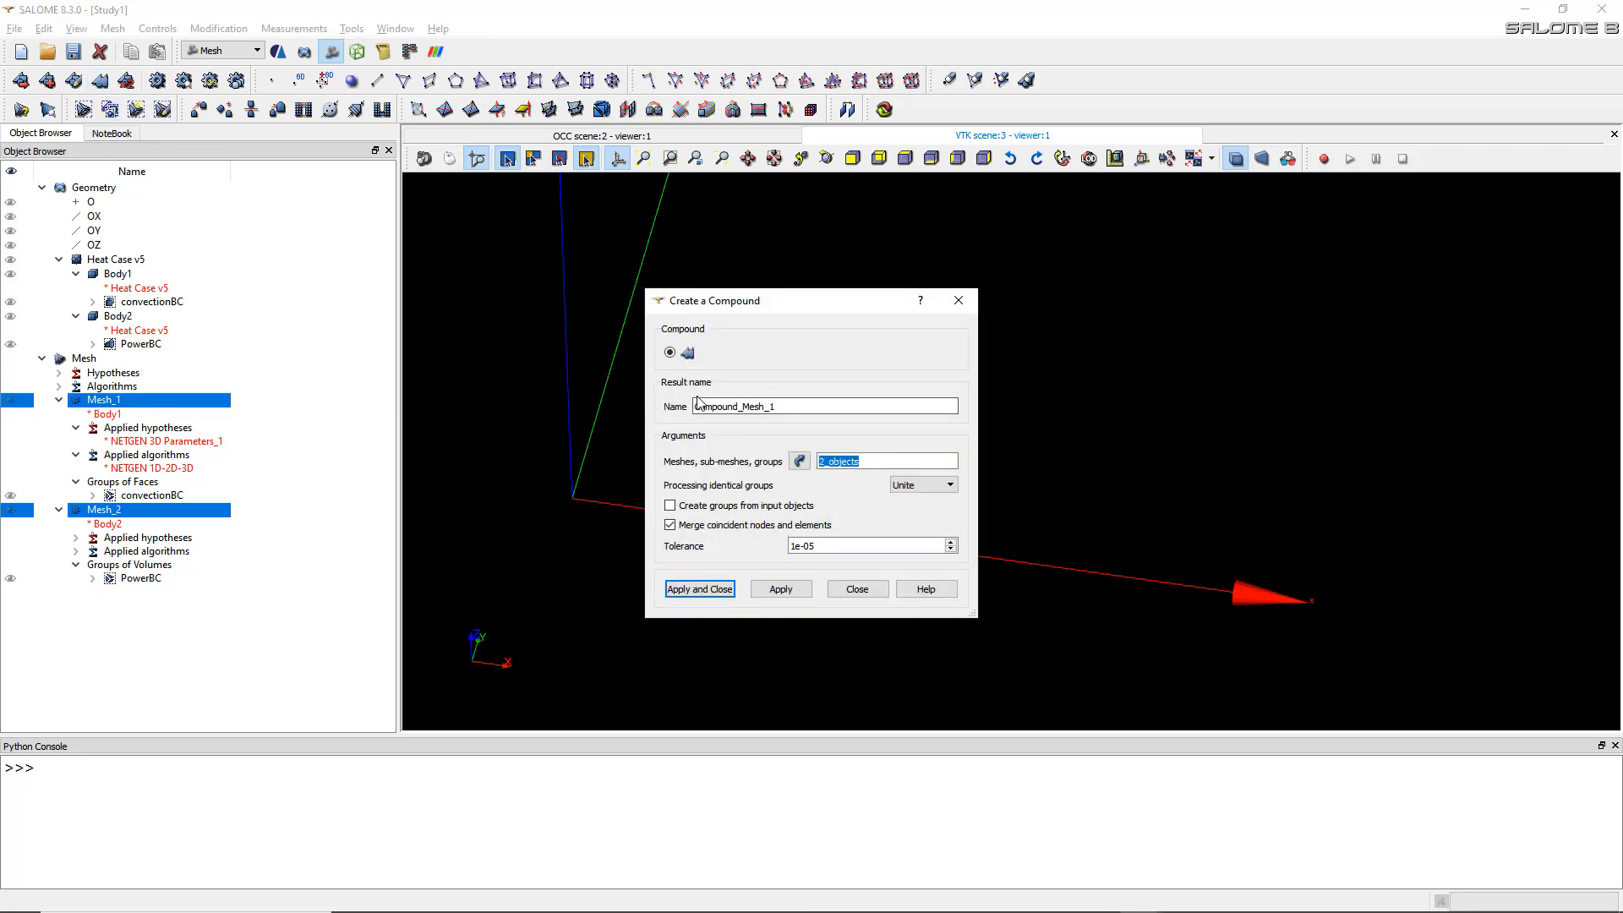
click(670, 507)
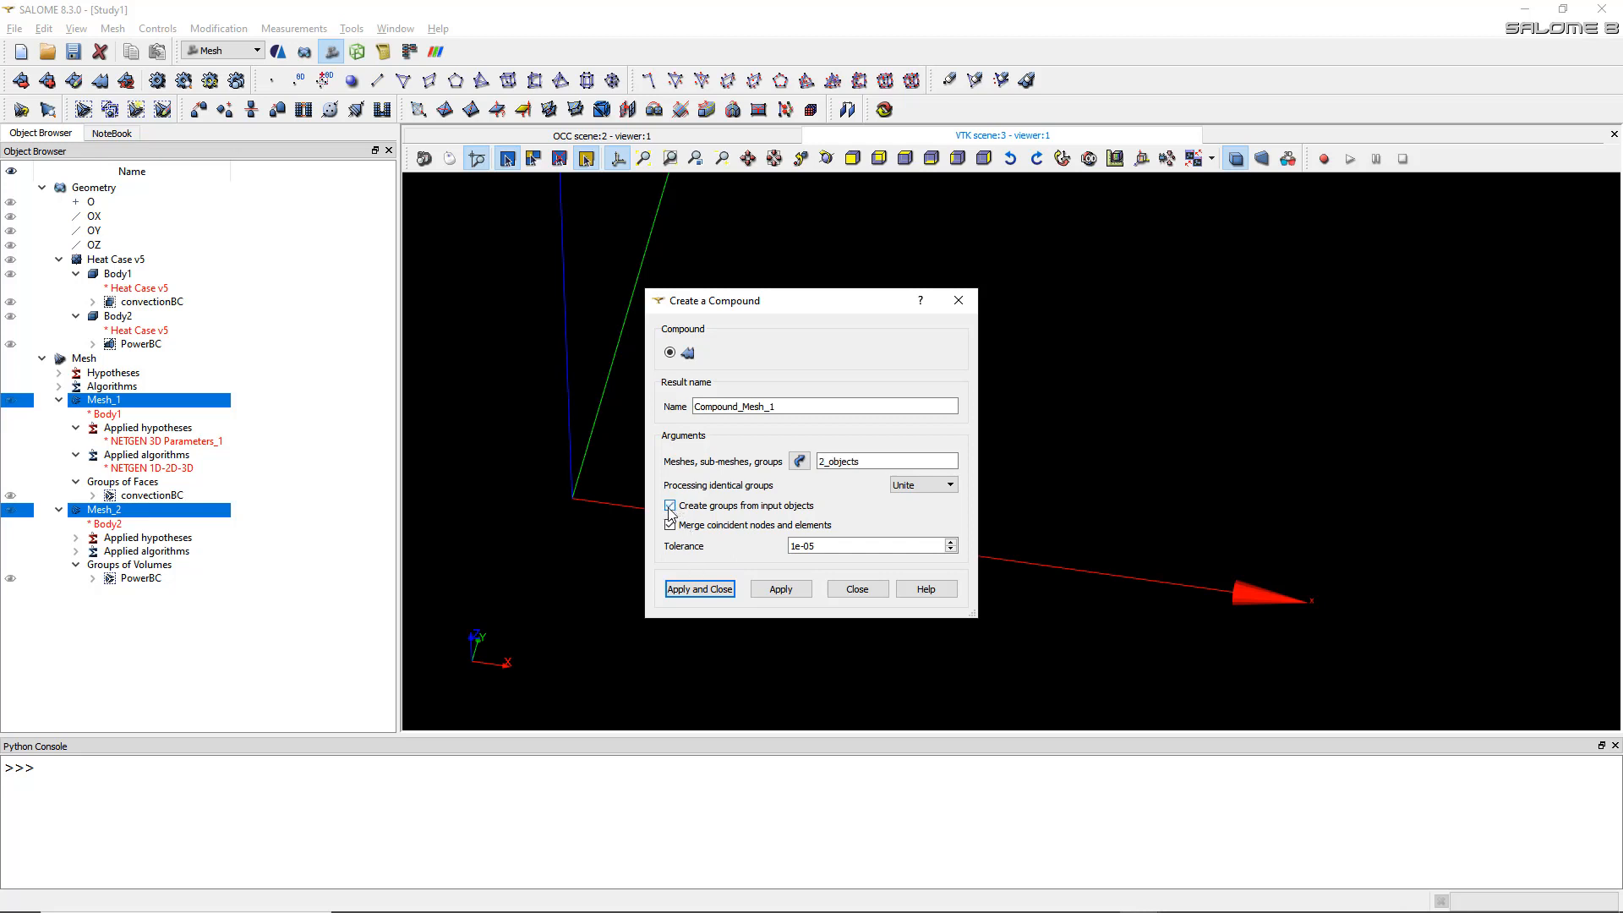
click(699, 589)
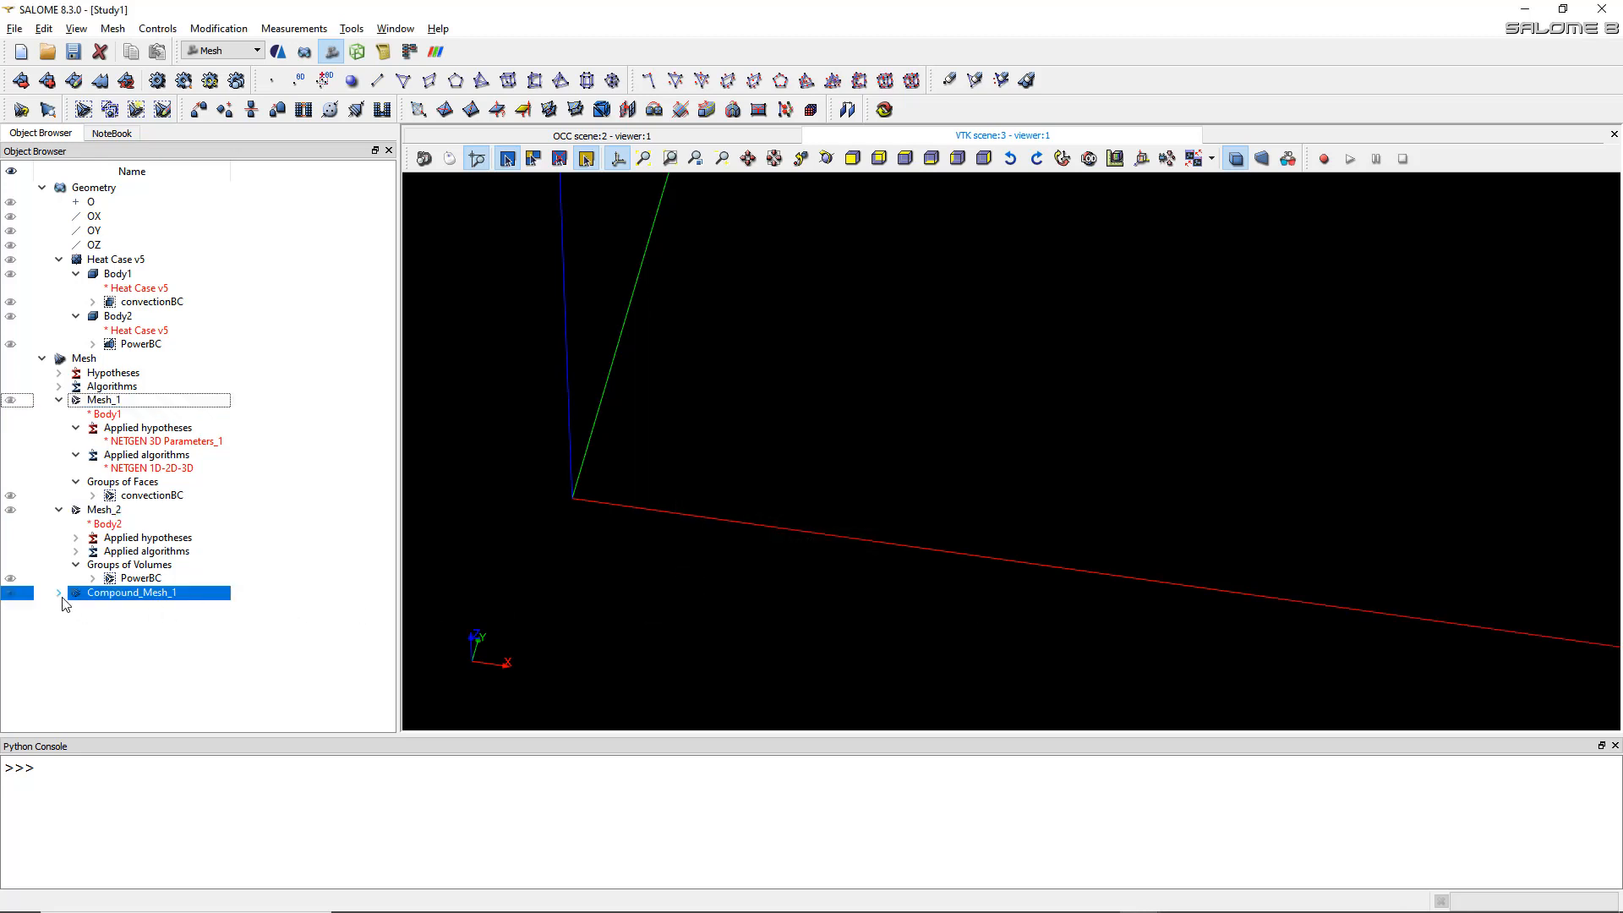
- Expand Compound_Mesh_1 to list its node, edge, face and volume groups
click(59, 594)
click(76, 649)
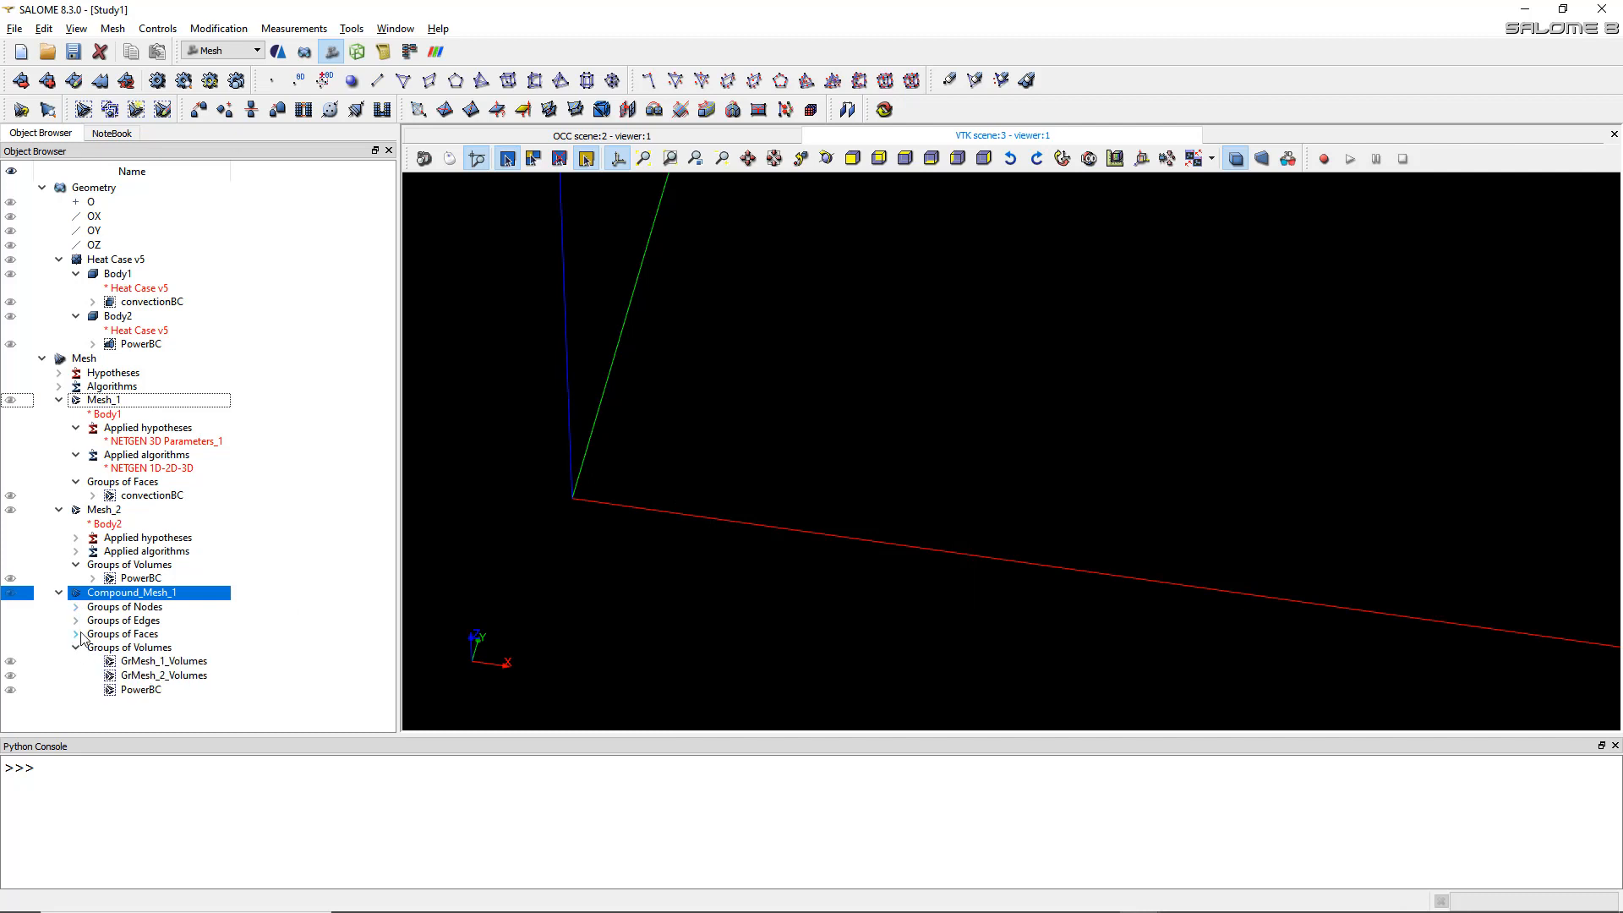
click(76, 634)
click(76, 621)
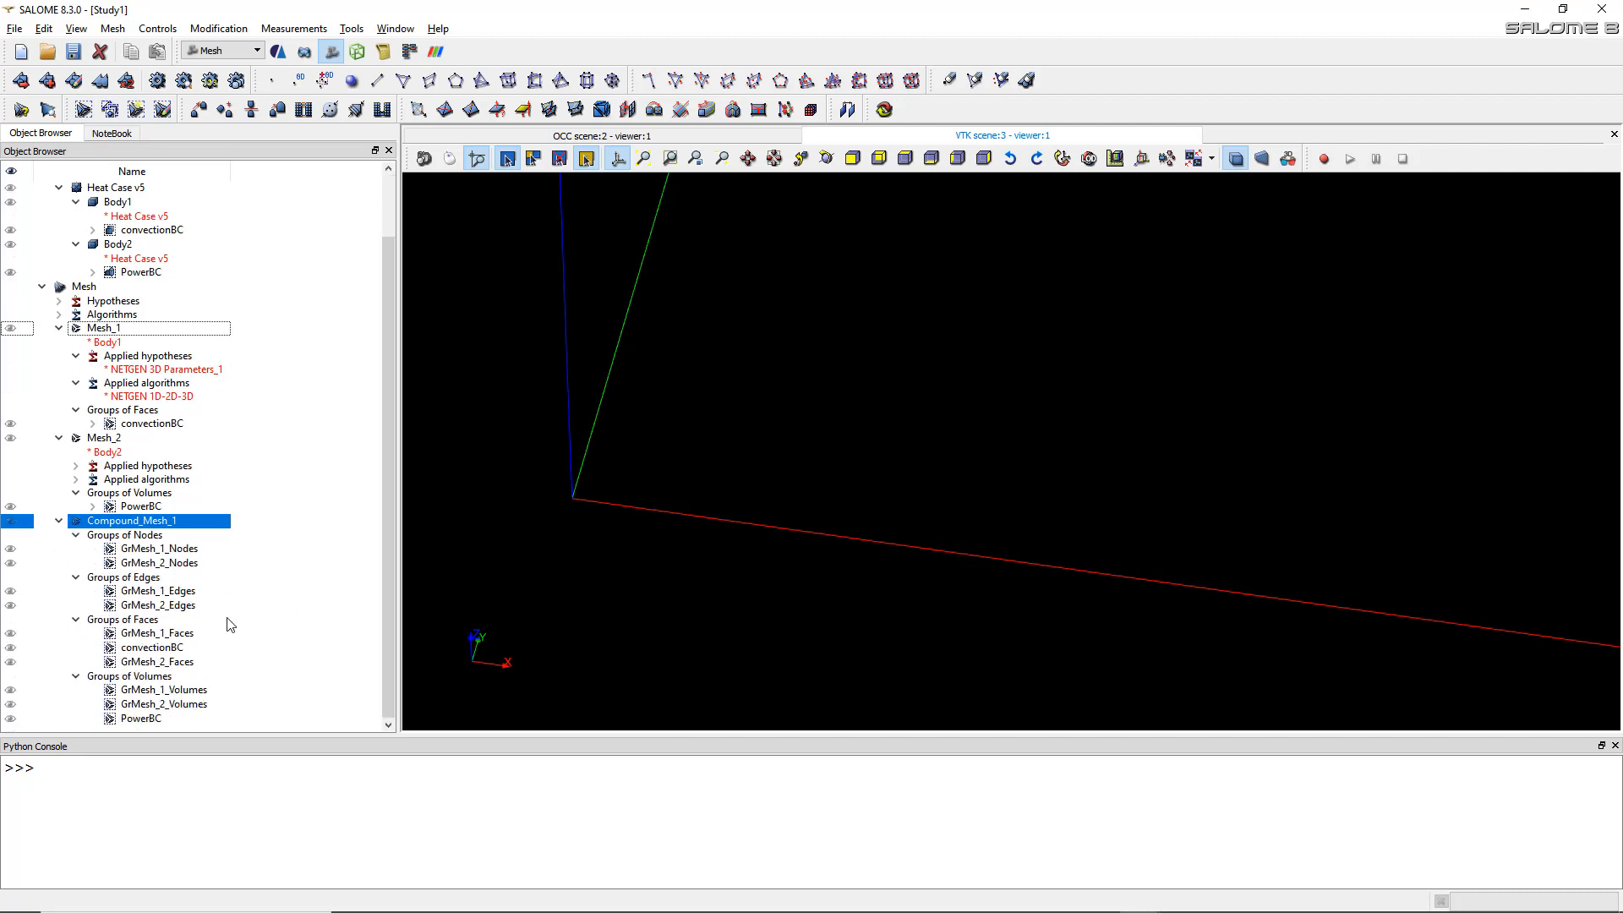
- Display Compound_Mesh_1 and review its PowerBC, convectionBC and per-mesh volume groups
click(12, 520)
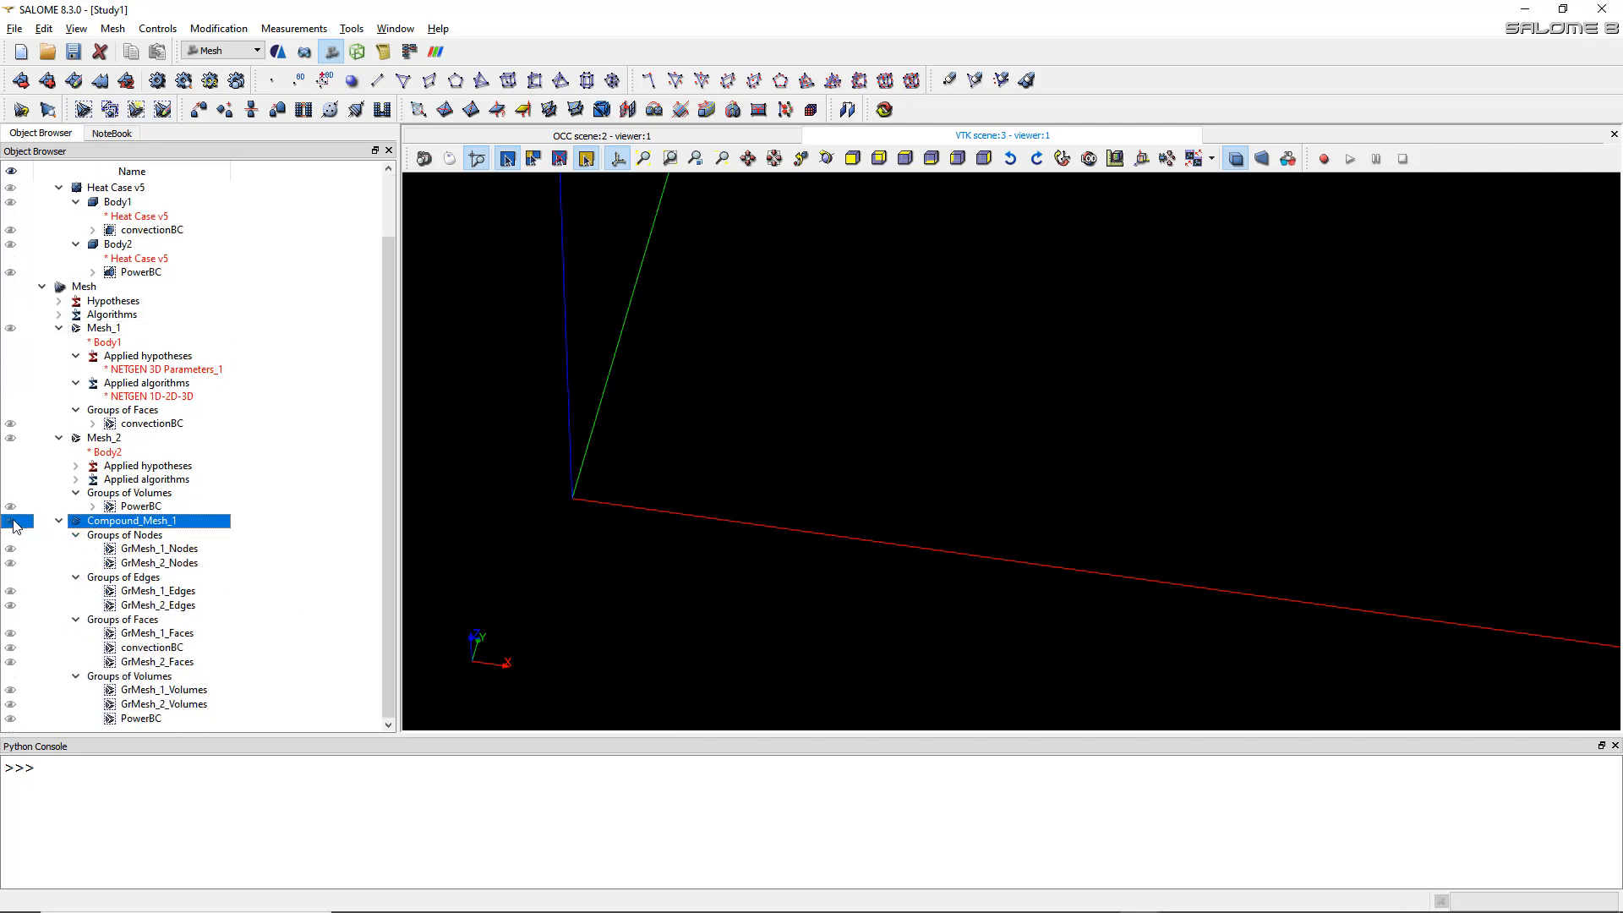
scroll(998, 481, up, 2)
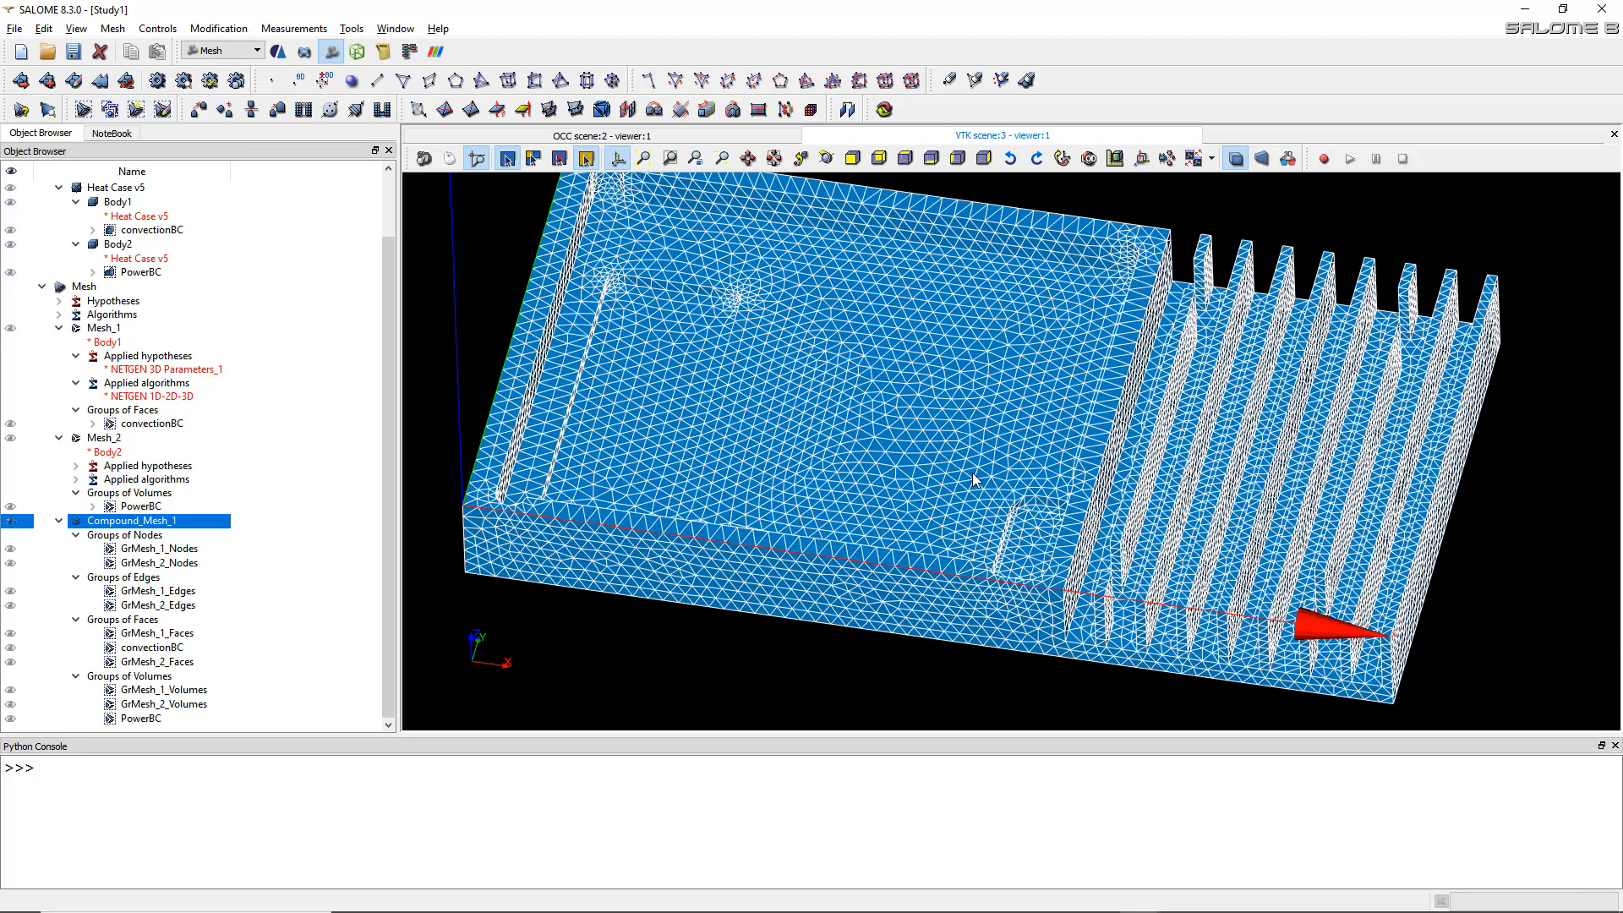
scroll(1005, 560, down, 2)
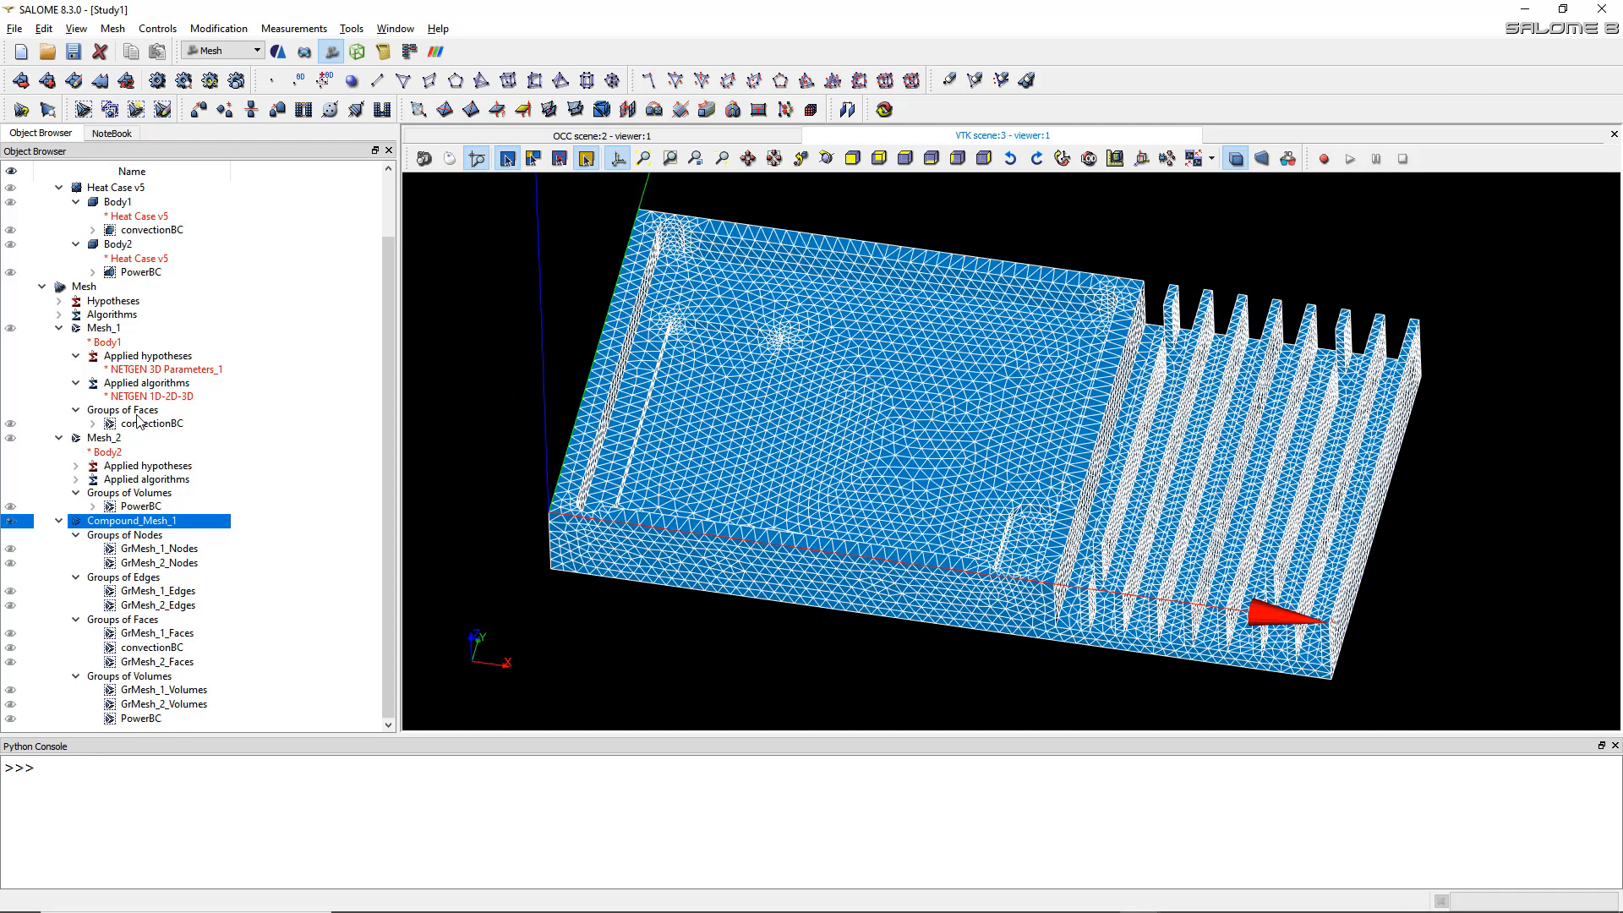
click(150, 719)
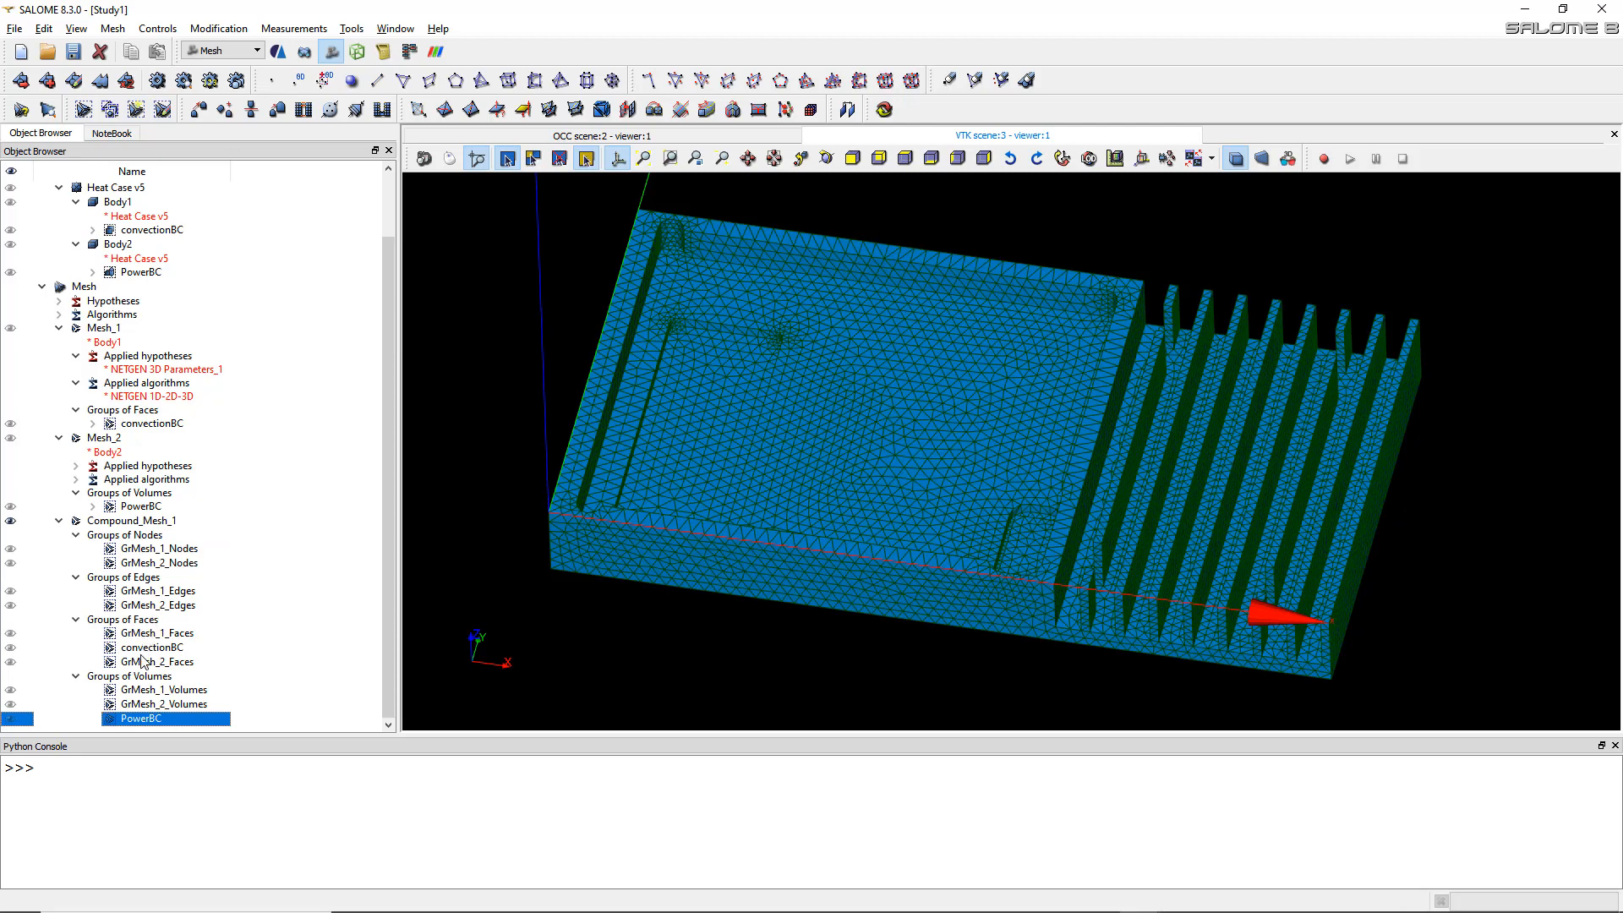
click(145, 650)
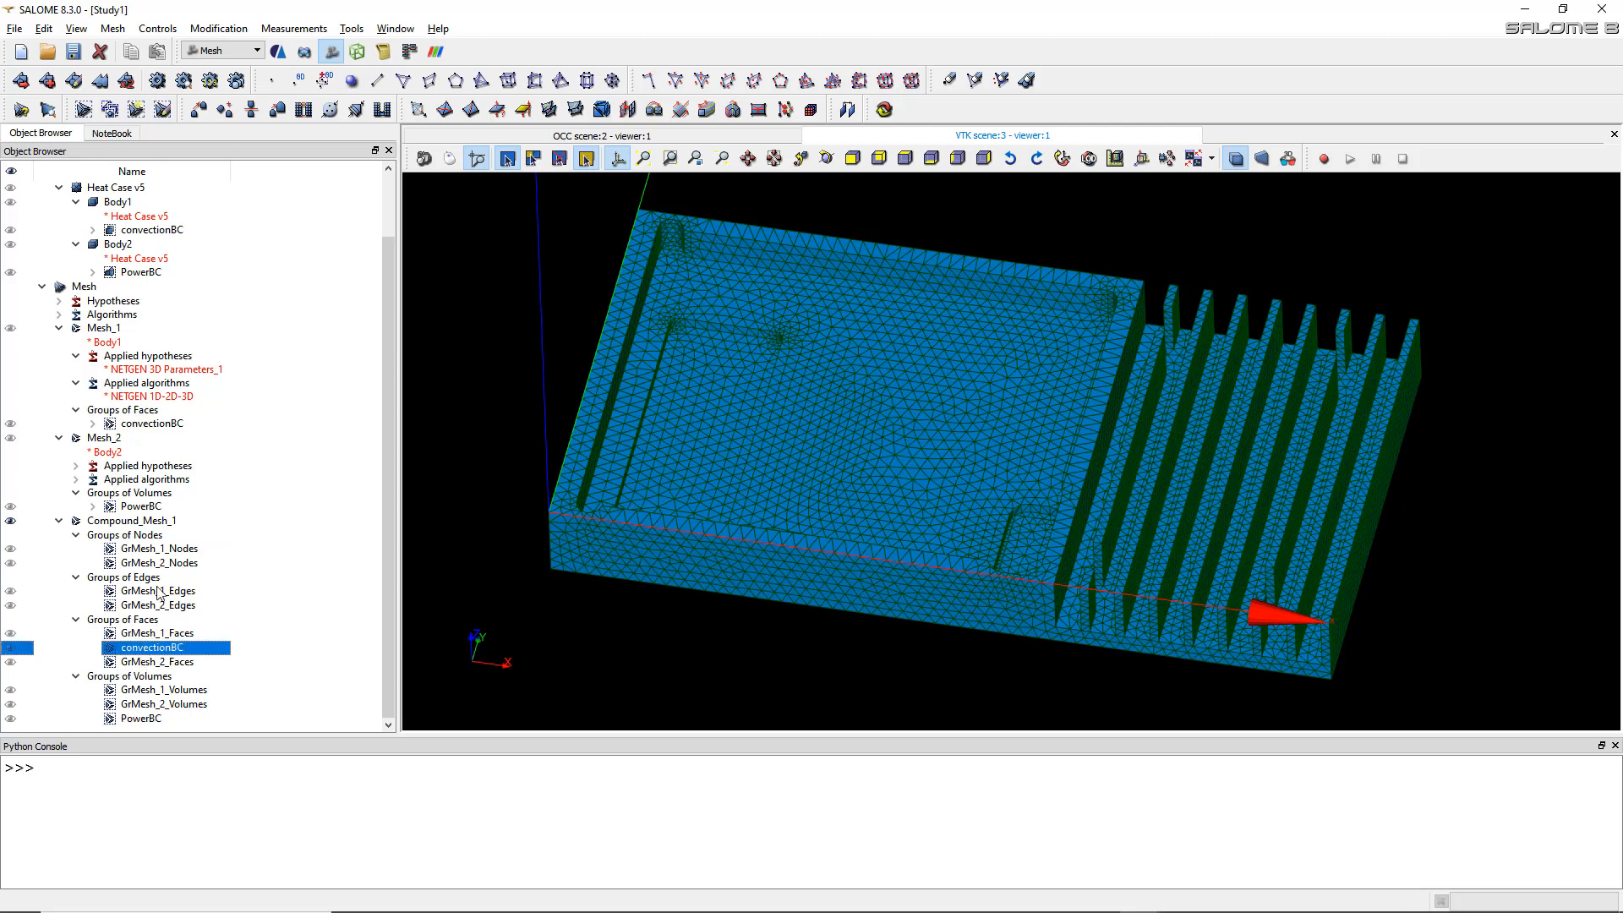
click(176, 691)
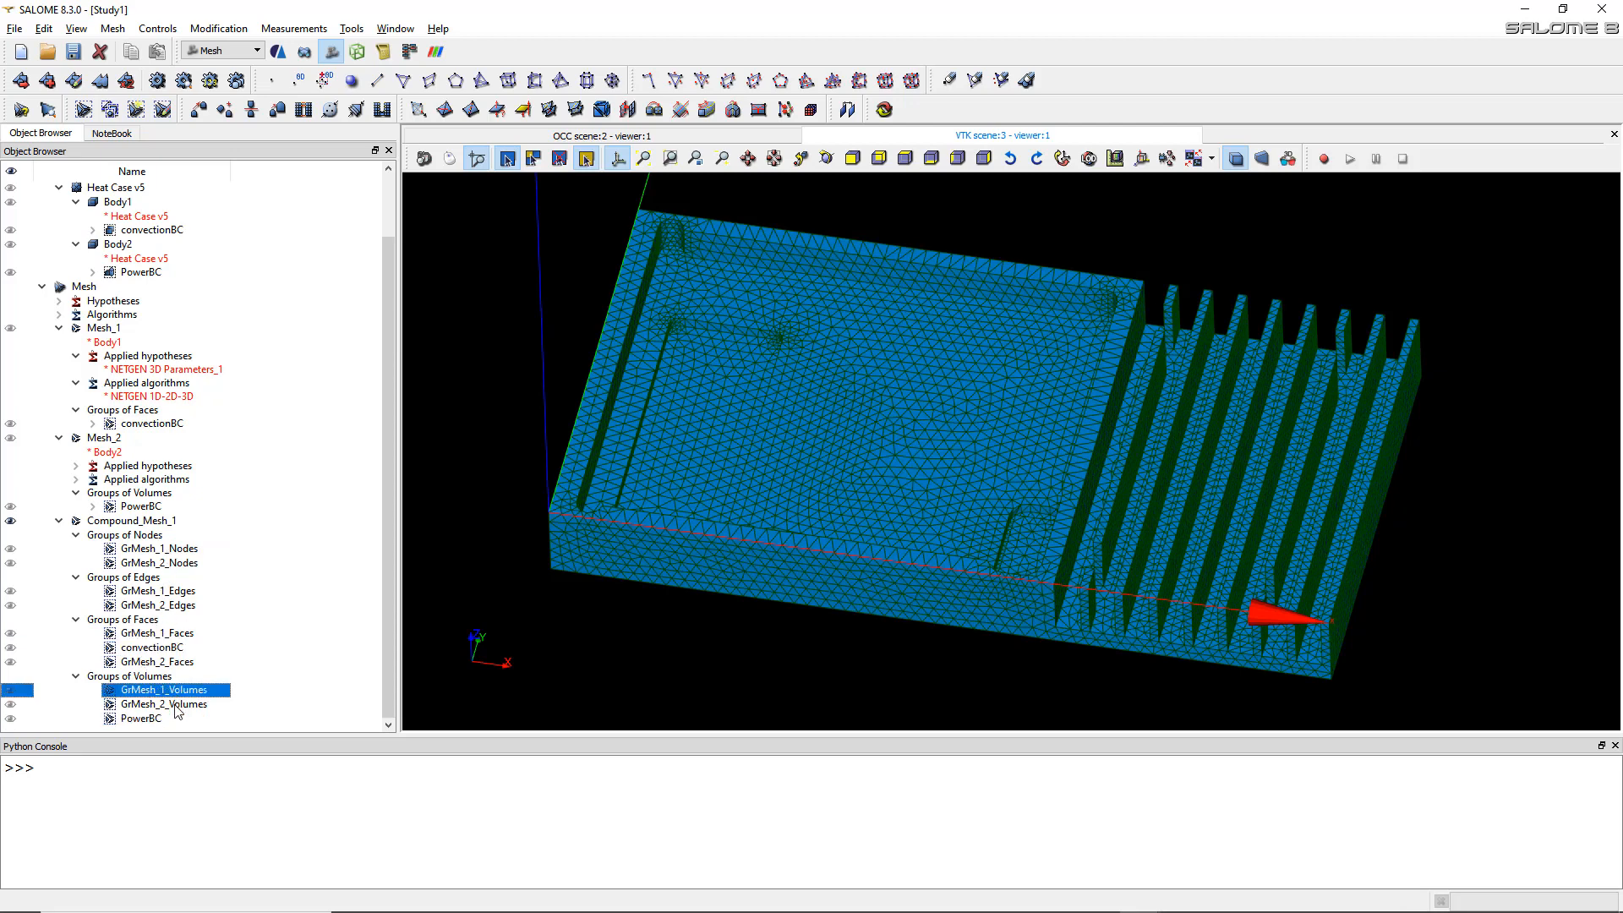
click(176, 709)
click(177, 695)
click(139, 524)
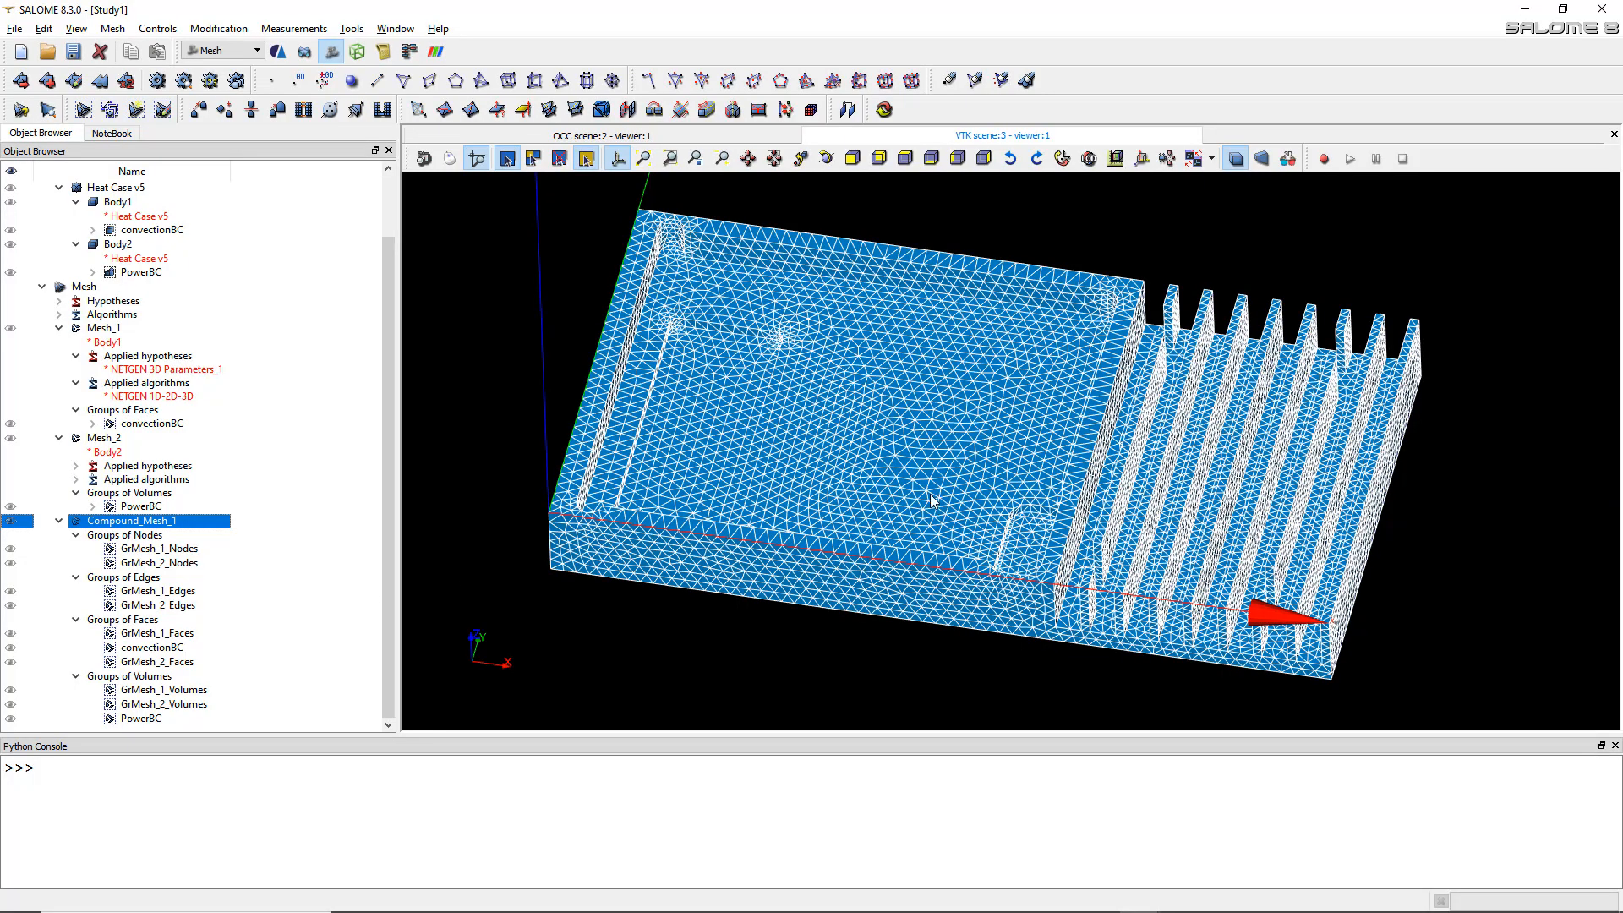
- Examine Compound_Mesh_1 around the small rounded pocket beside the fins from several angles
drag(939, 504, 1066, 642)
scroll(1074, 654, up, 3)
scroll(1074, 654, up, 4)
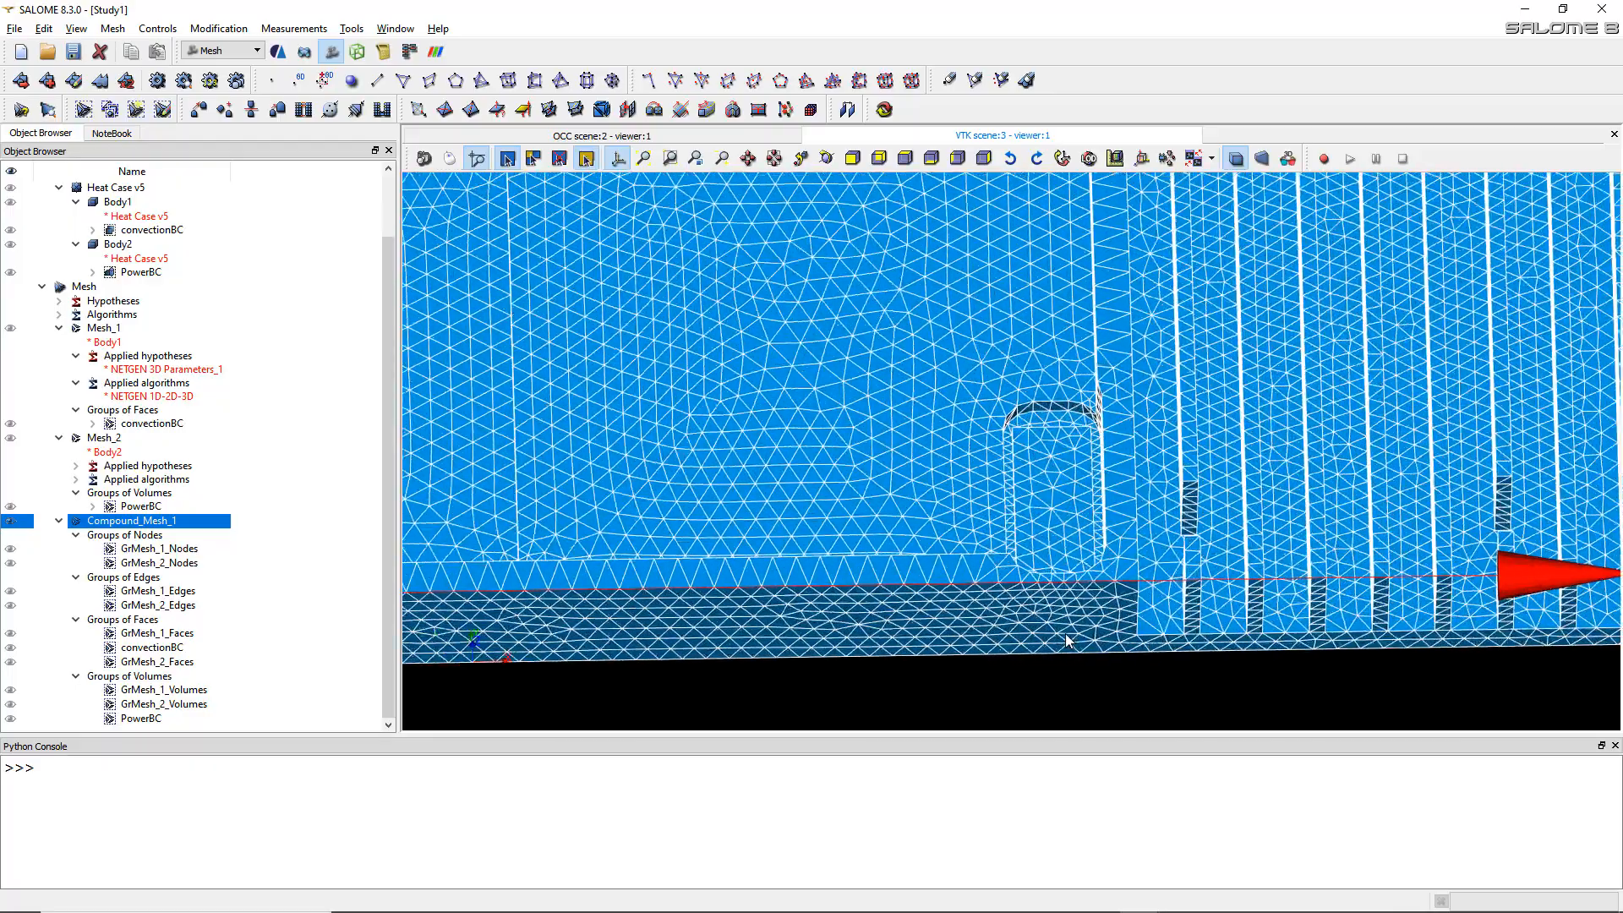
ctrl+right_drag(898, 490, 1017, 448)
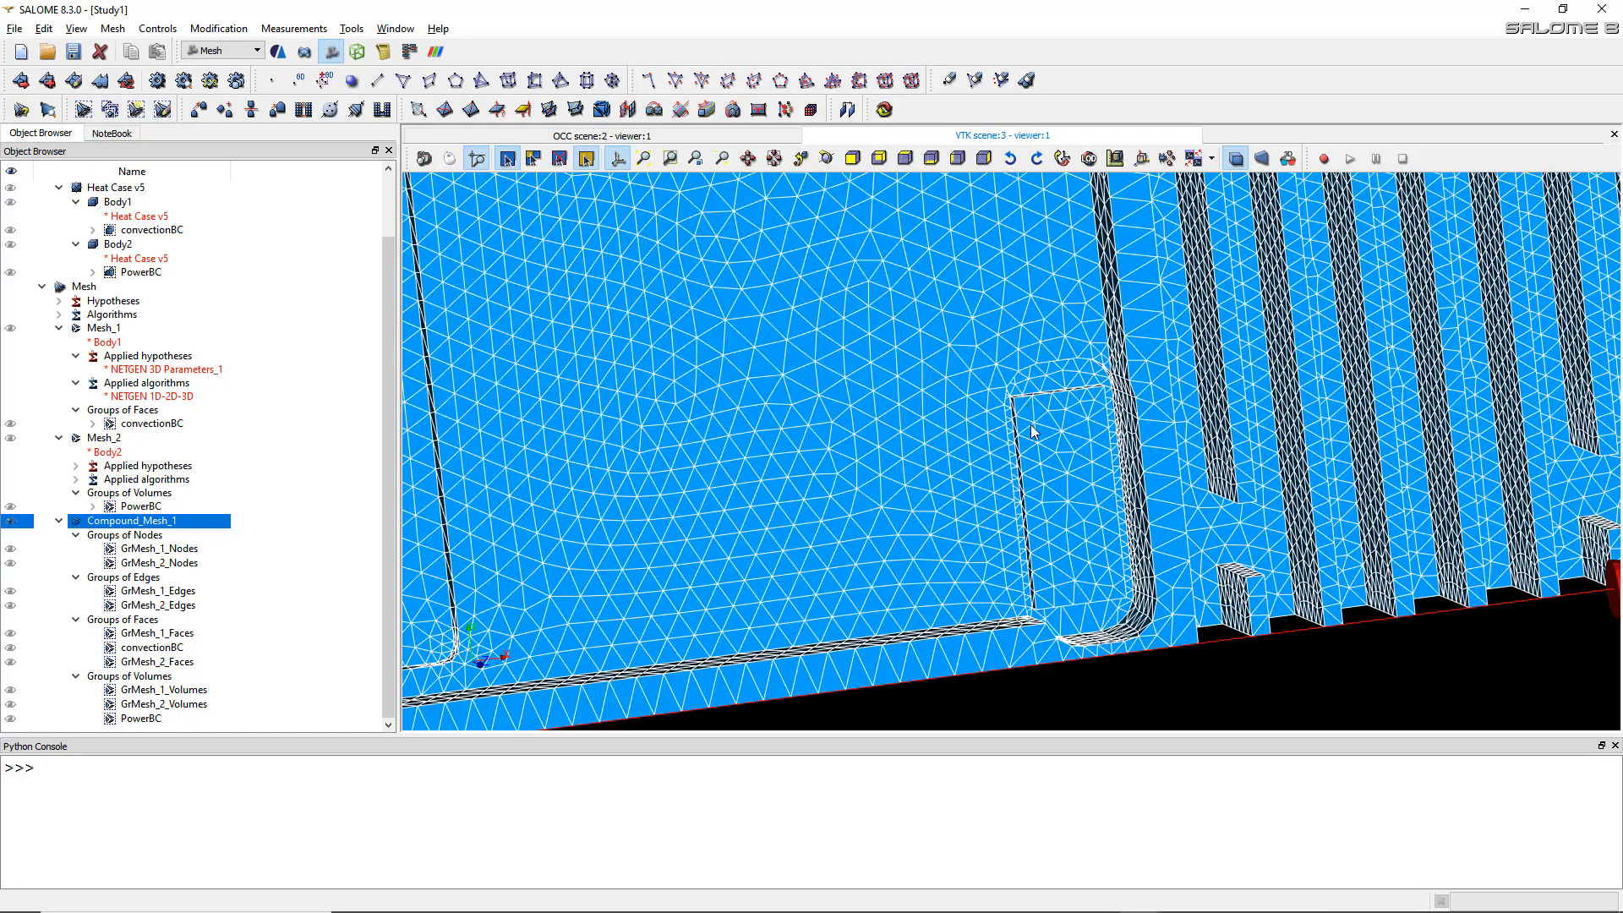
ctrl+right_drag(1118, 527, 1082, 515)
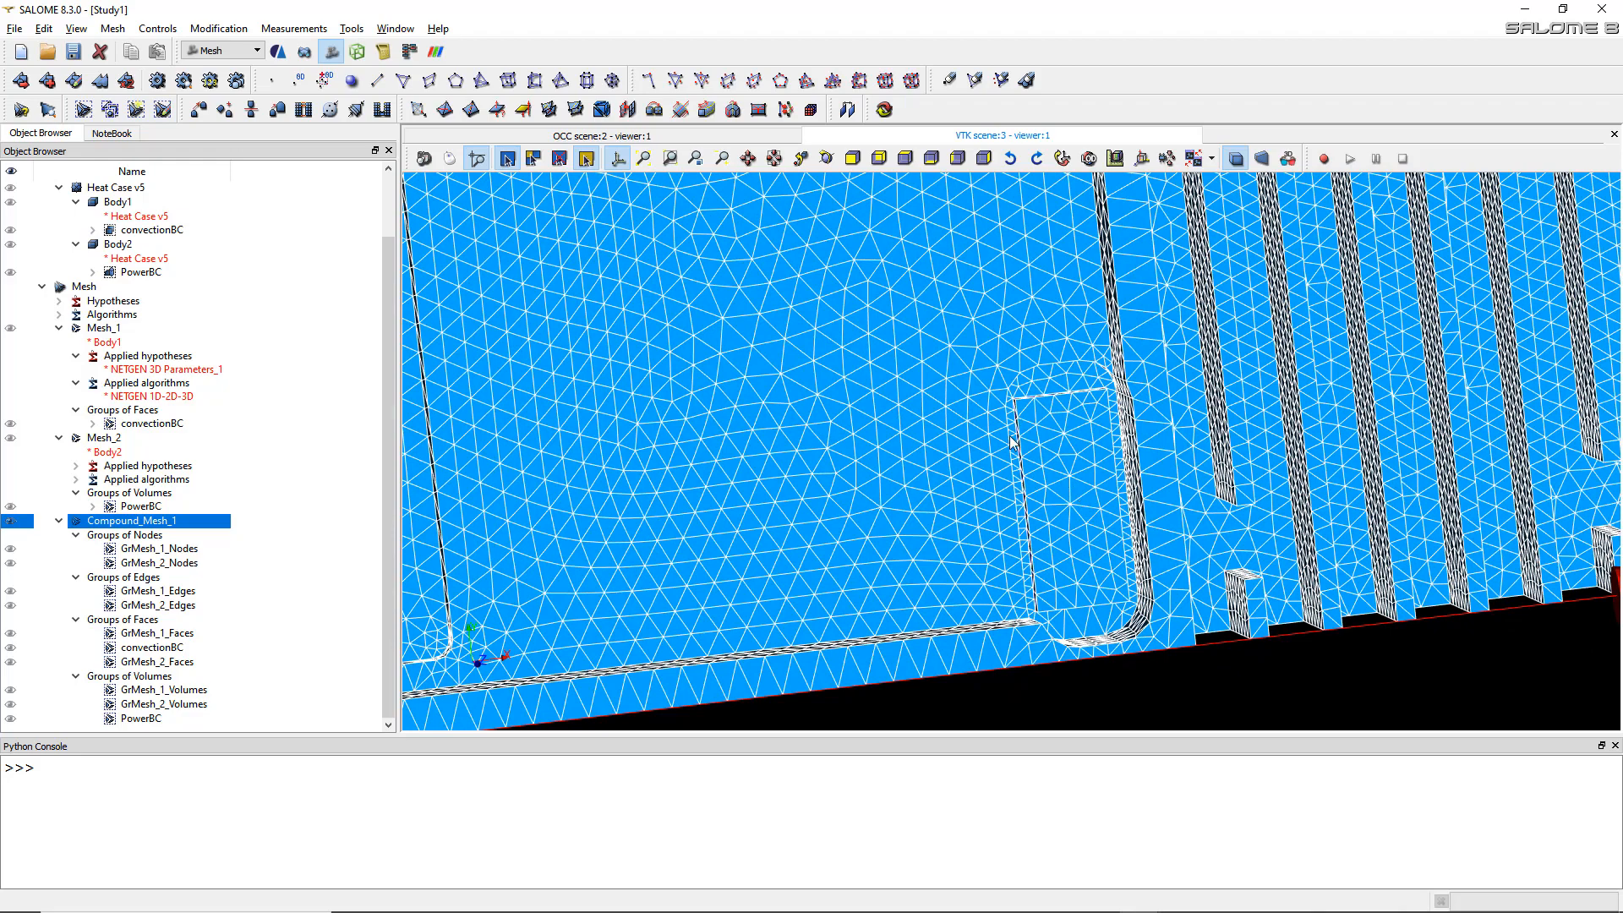
scroll(1010, 443, down, 4)
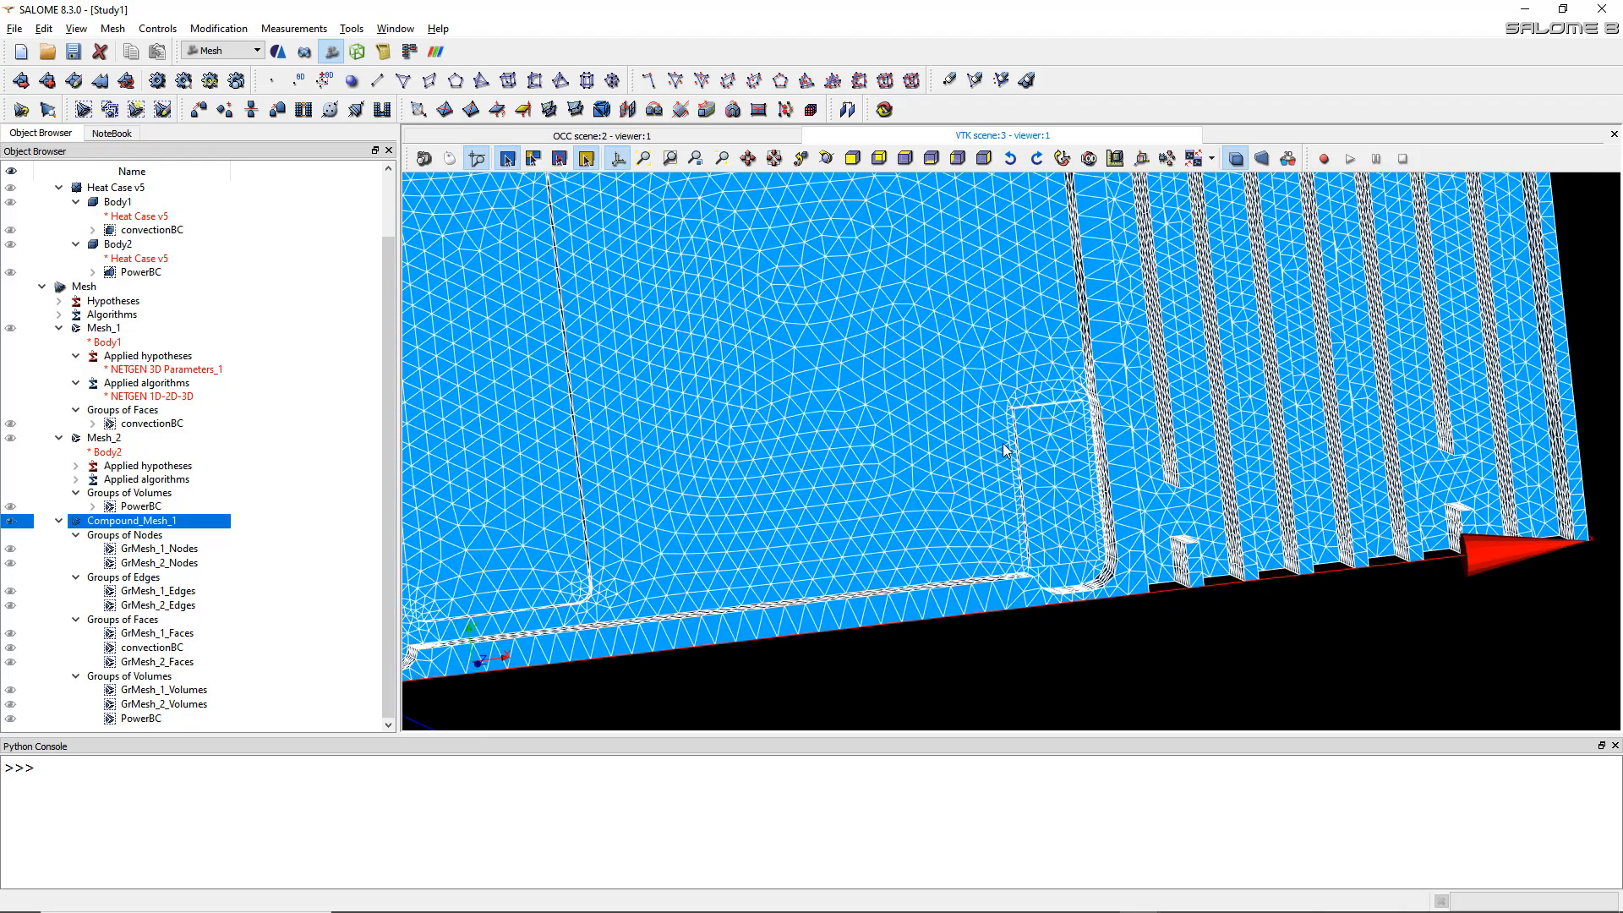
ctrl+right_drag(1004, 451, 952, 460)
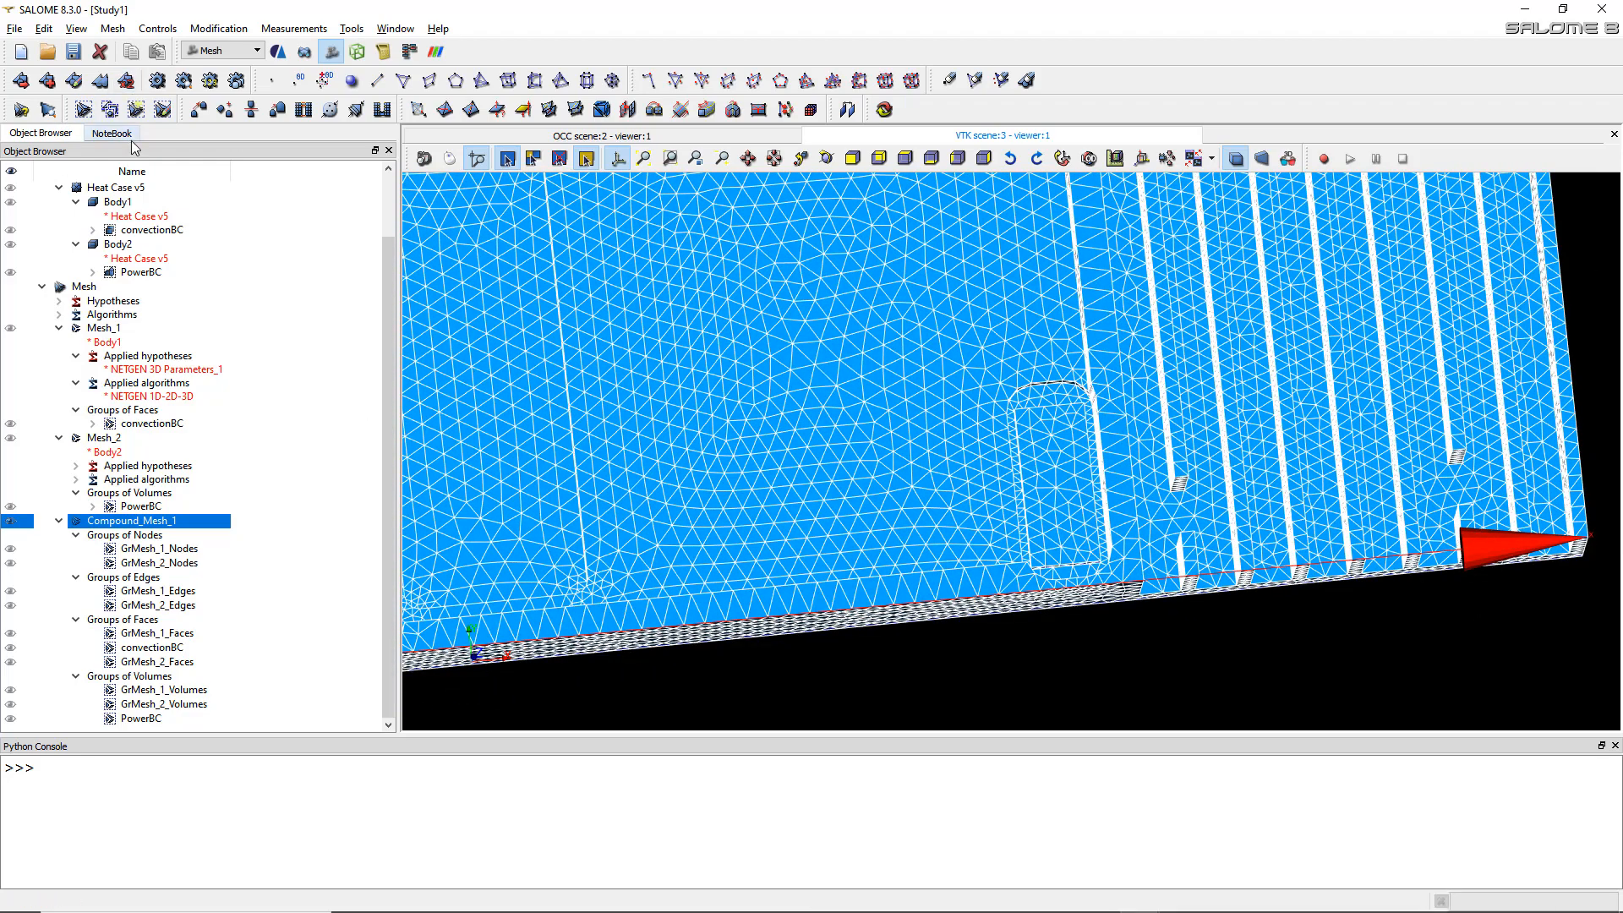
- Review the compound's merge option for coincident nodes and elements, and inspect the mesh at the pocket where the bodies meet
click(105, 81)
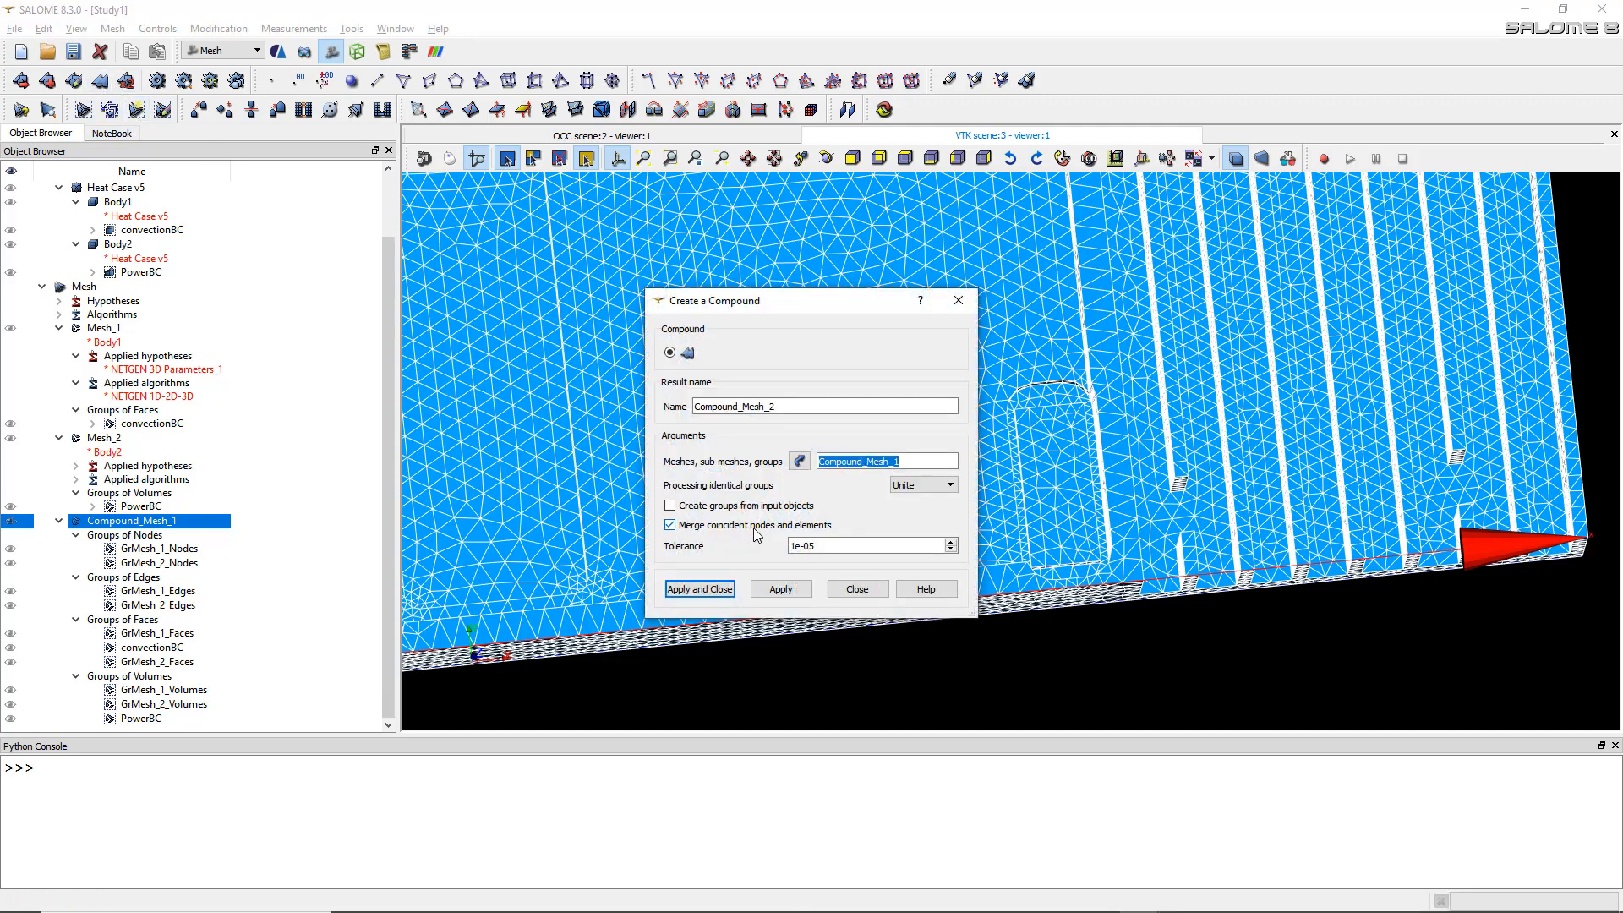
click(857, 589)
scroll(1063, 496, up, 10)
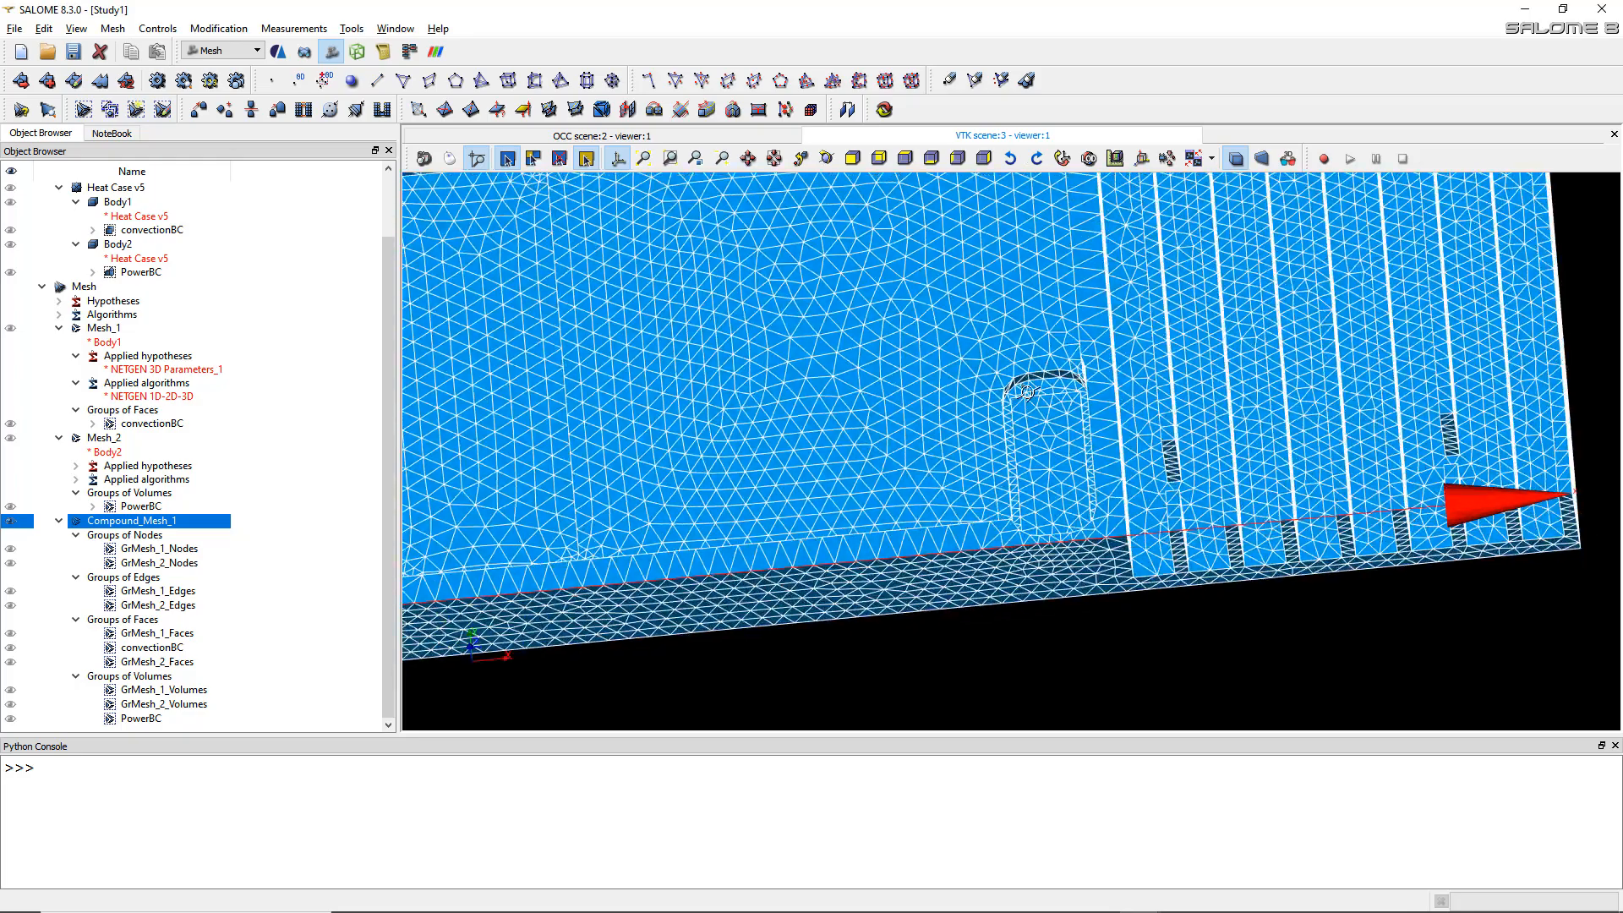
scroll(1066, 457, up, 3)
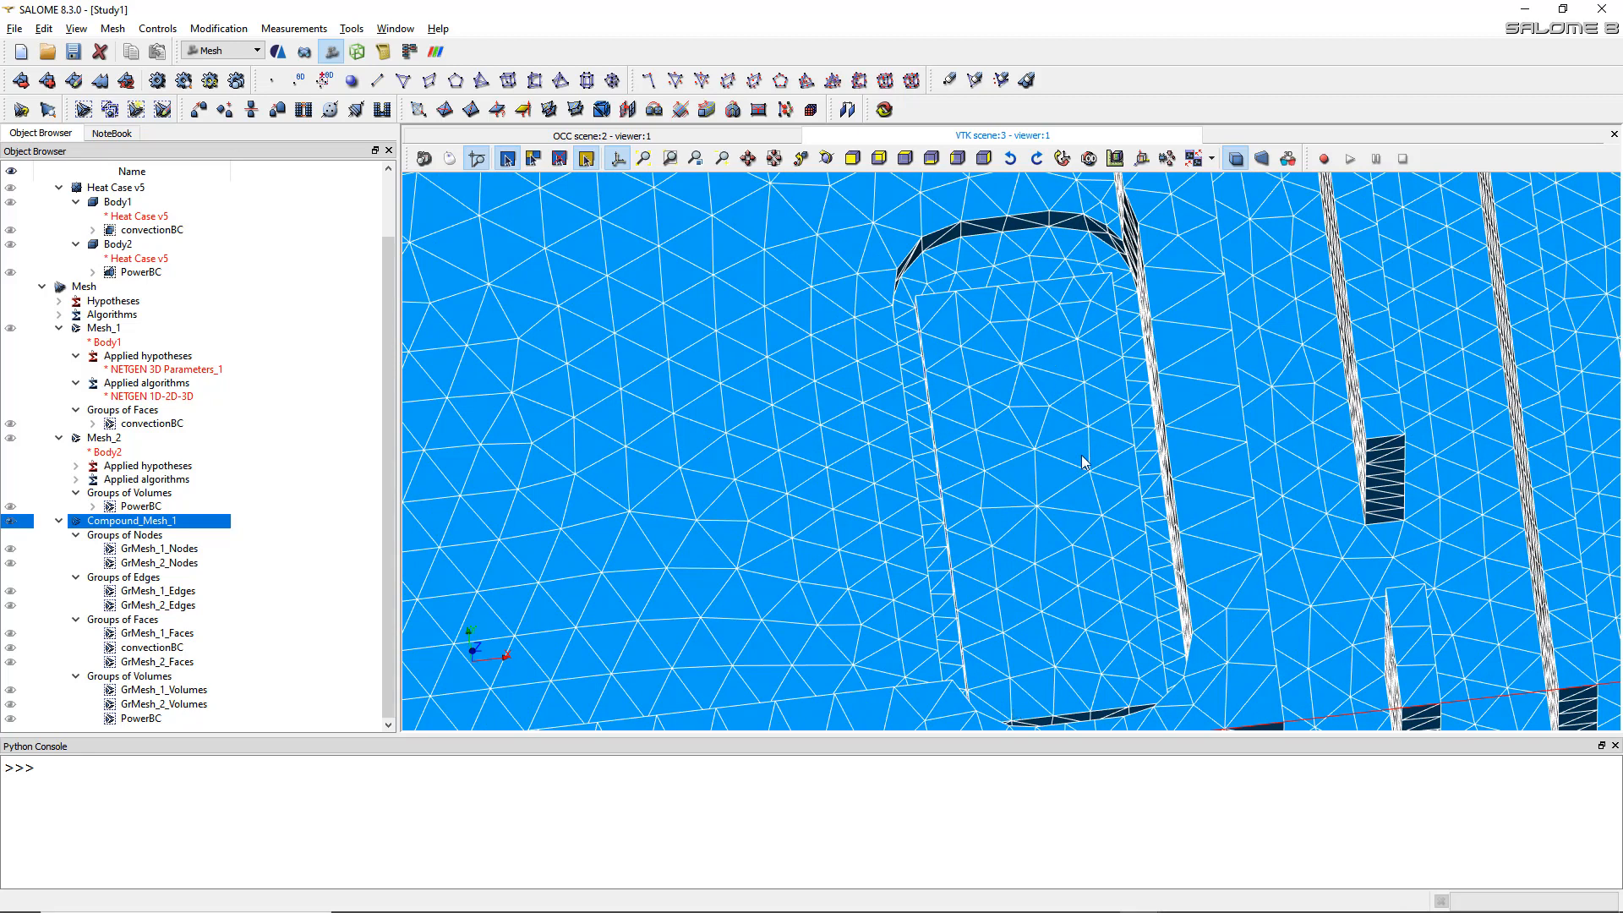
scroll(1060, 454, down, 3)
ctrl+right_drag(1015, 465, 1018, 439)
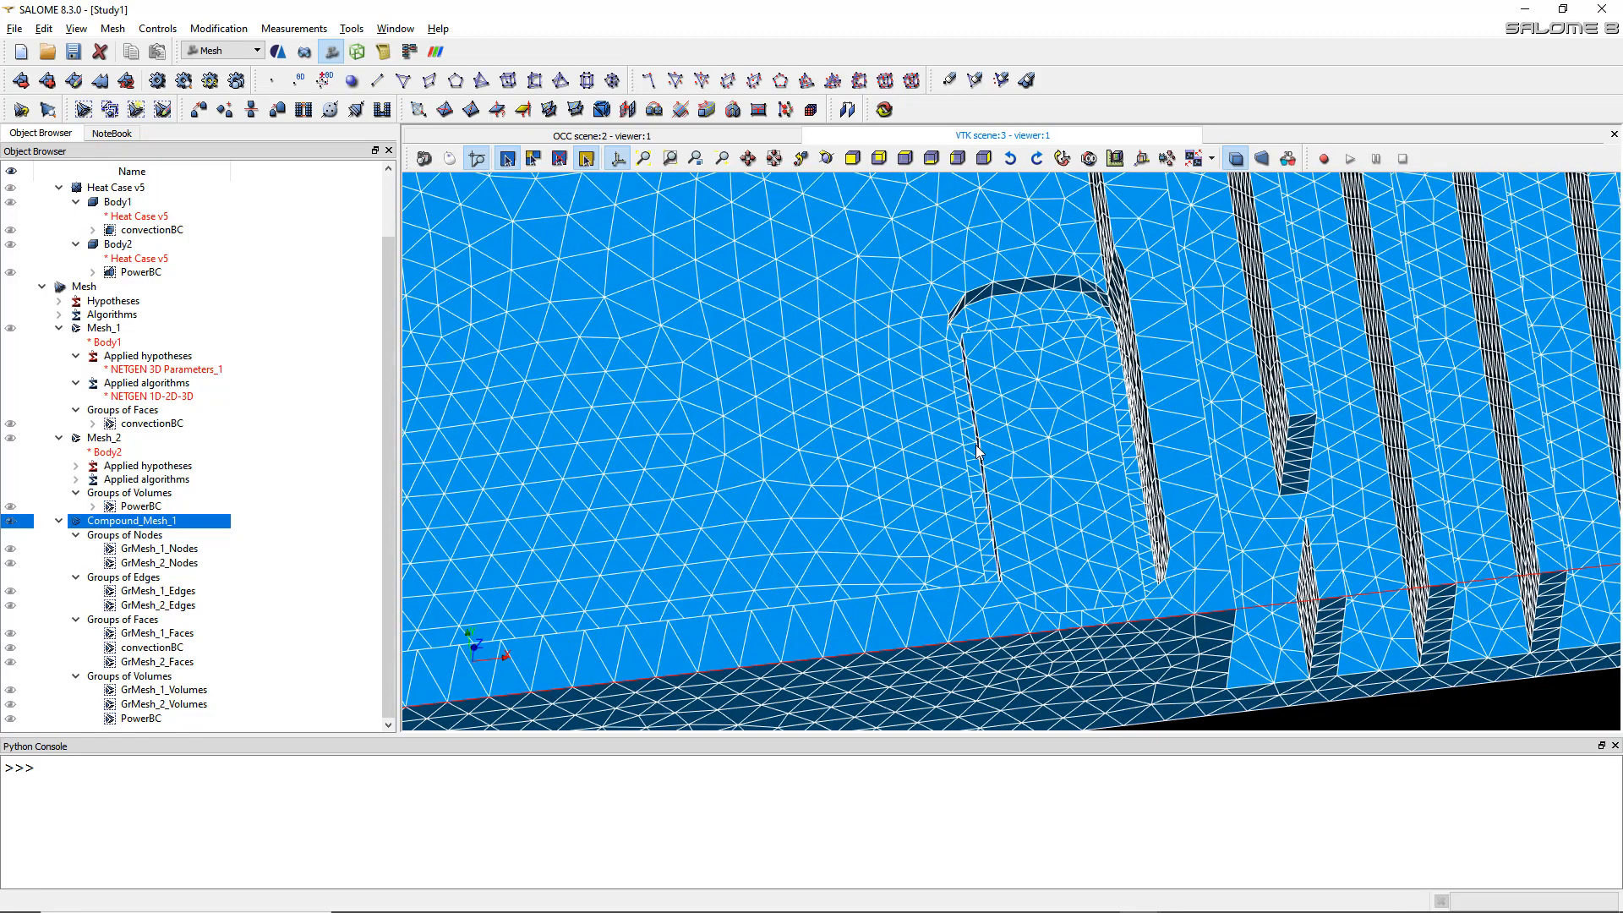
scroll(1019, 412, down, 10)
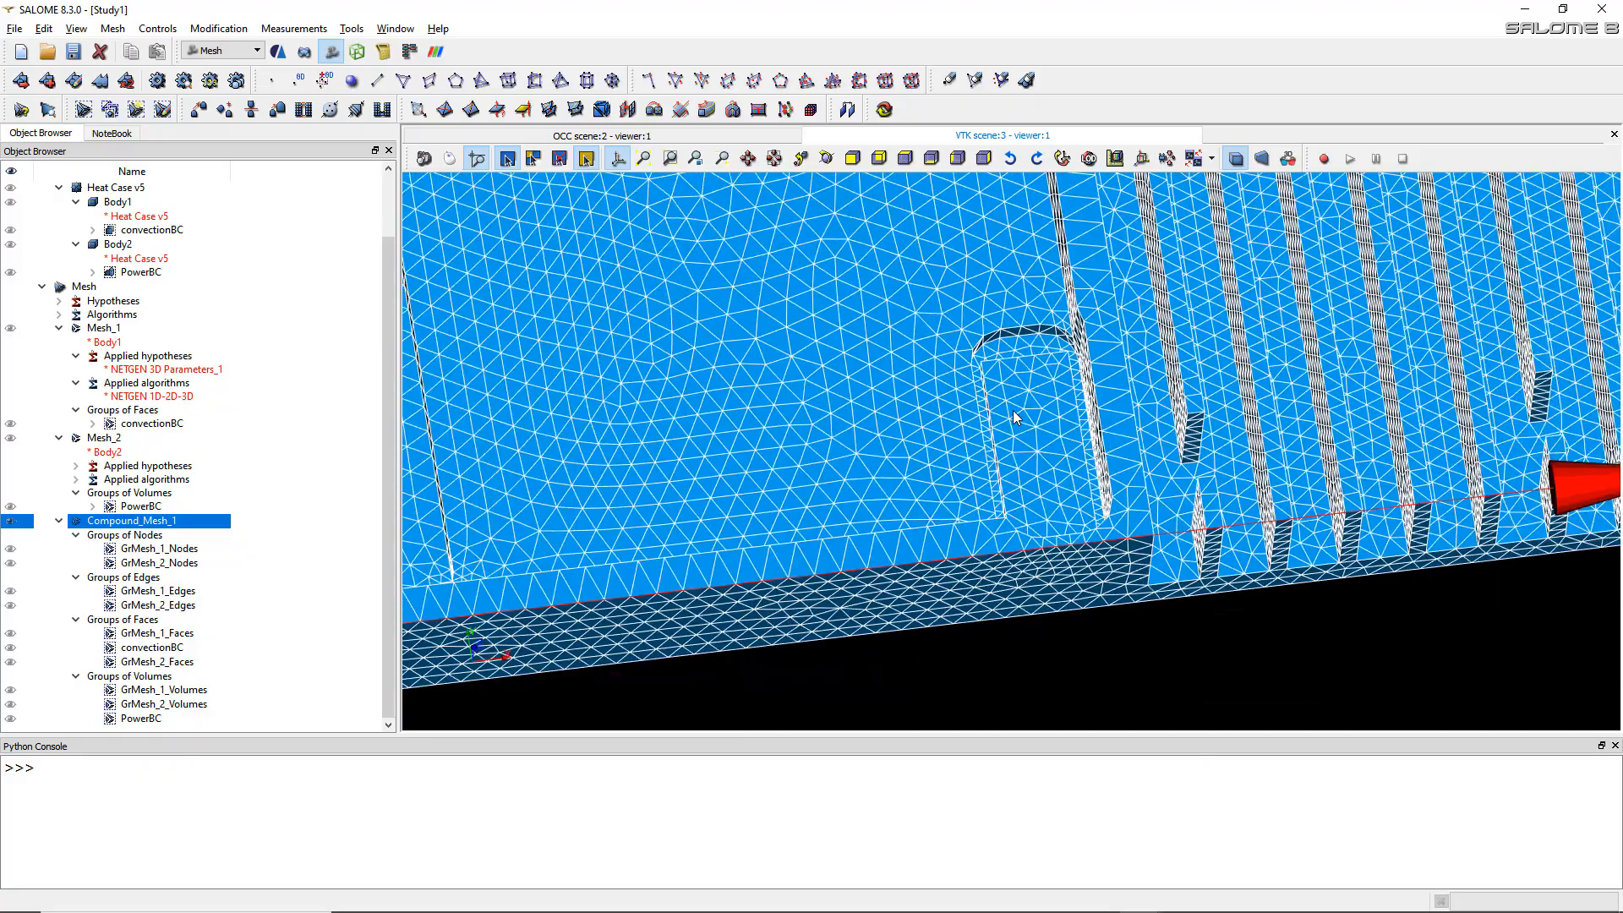
ctrl+middle_drag(949, 296, 968, 392)
mouse_move(968, 392)
ctrl+right_down()
mouse_move(956, 355)
mouse_move(961, 378)
ctrl+right_up()
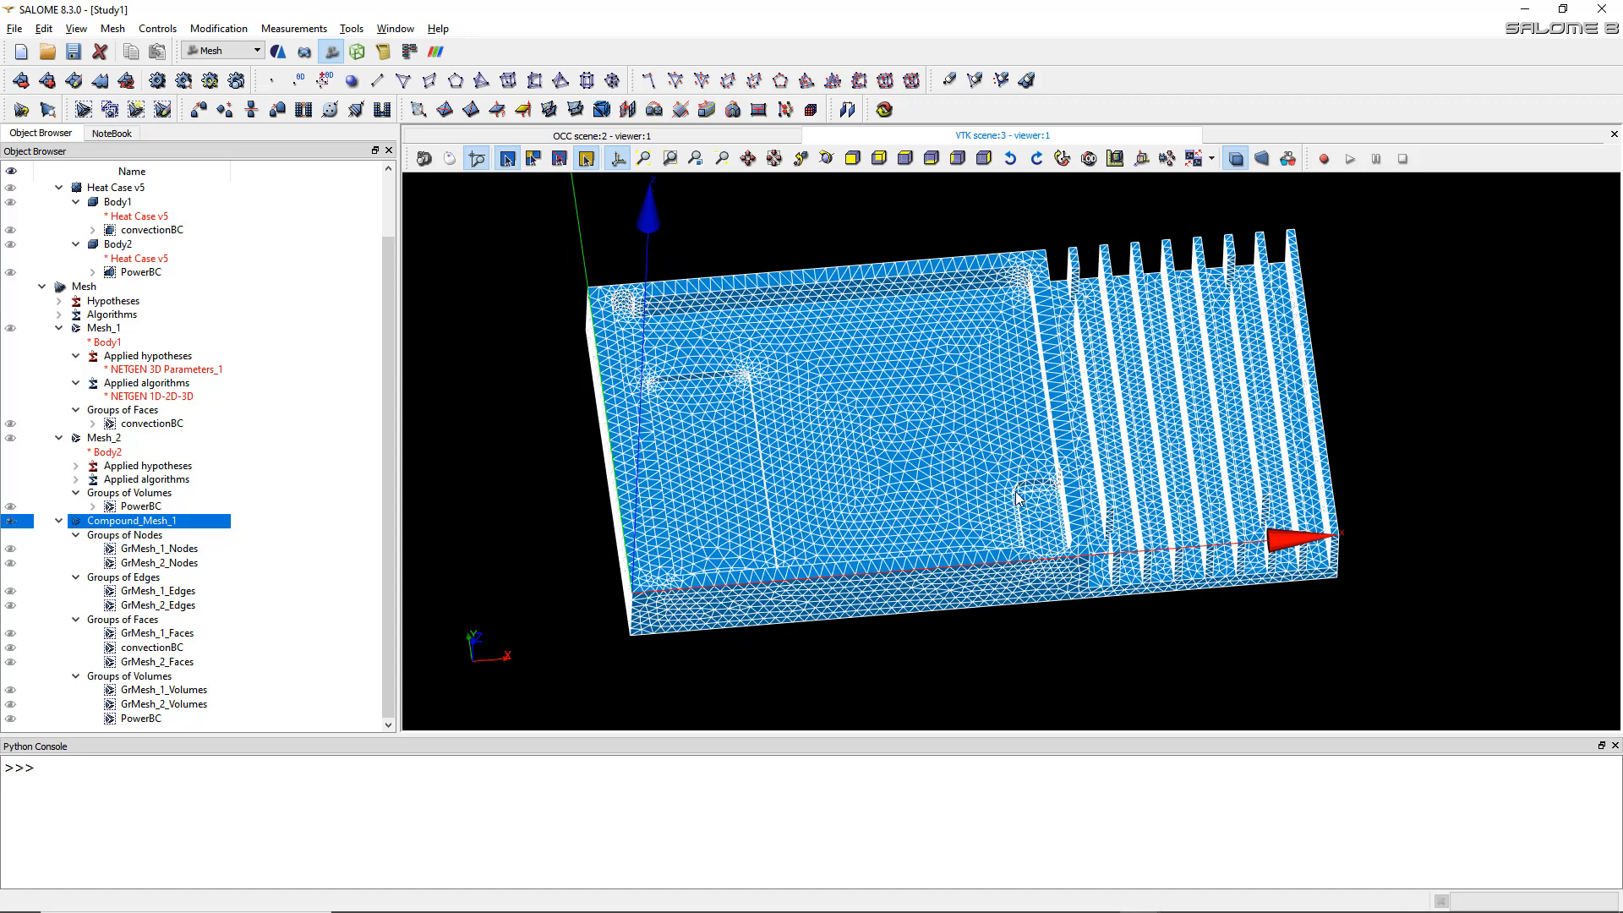
scroll(1019, 522, up, 2)
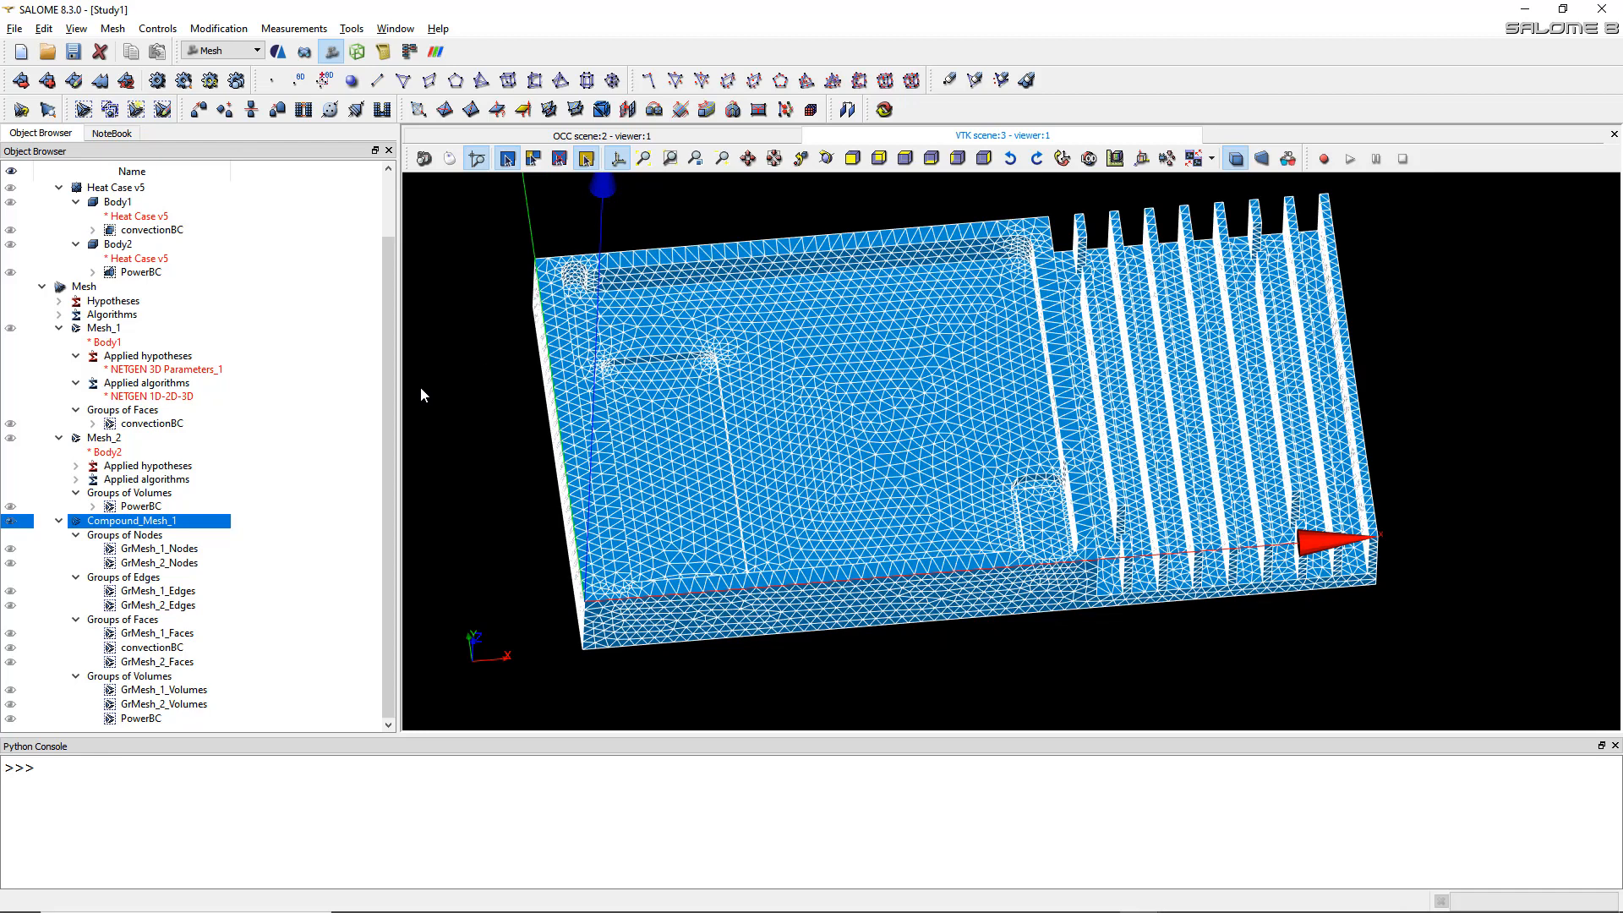
- Save the study as heat_case2.hdf in the heat_case folder
click(73, 52)
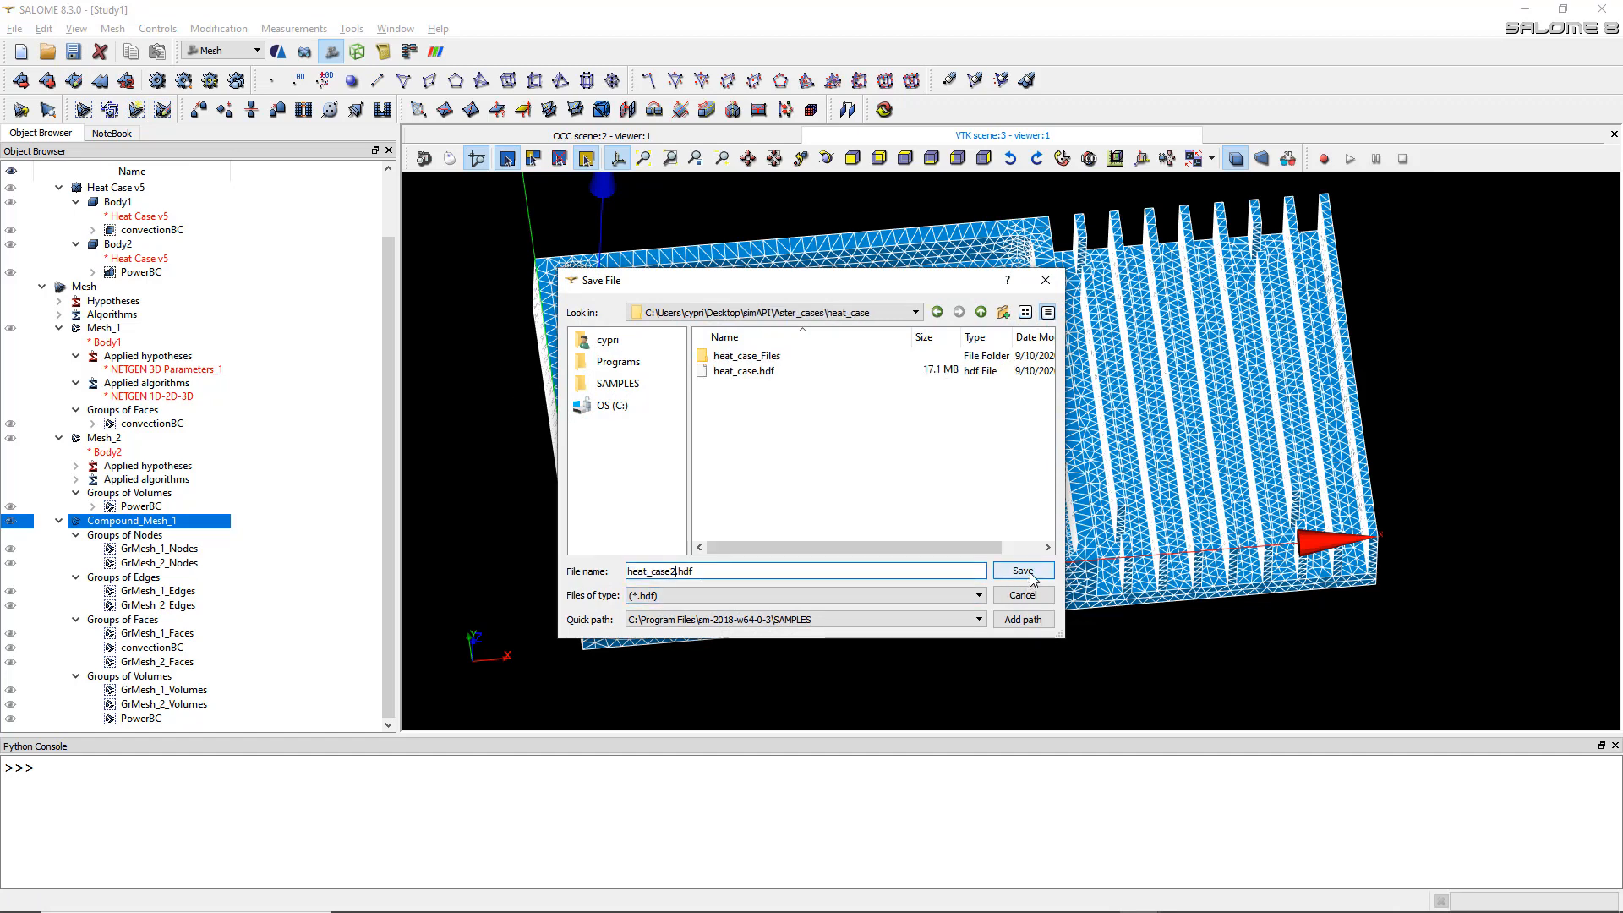
click(1029, 577)
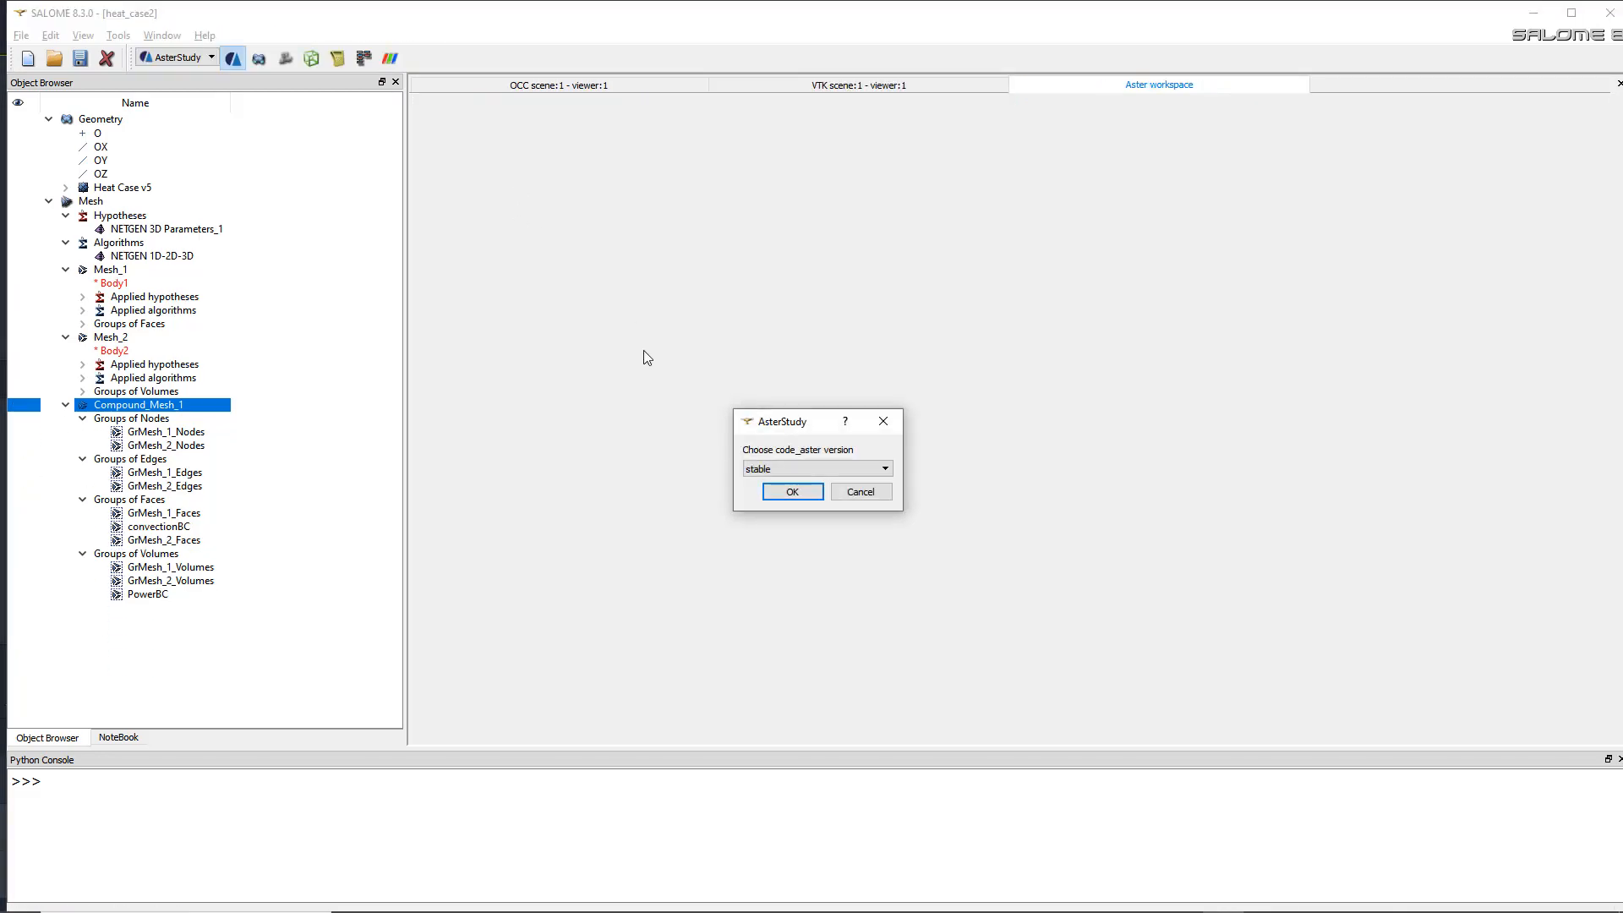
- Start AsterStudy with the stable code_aster version and add a stage to CurrentCase
click(801, 490)
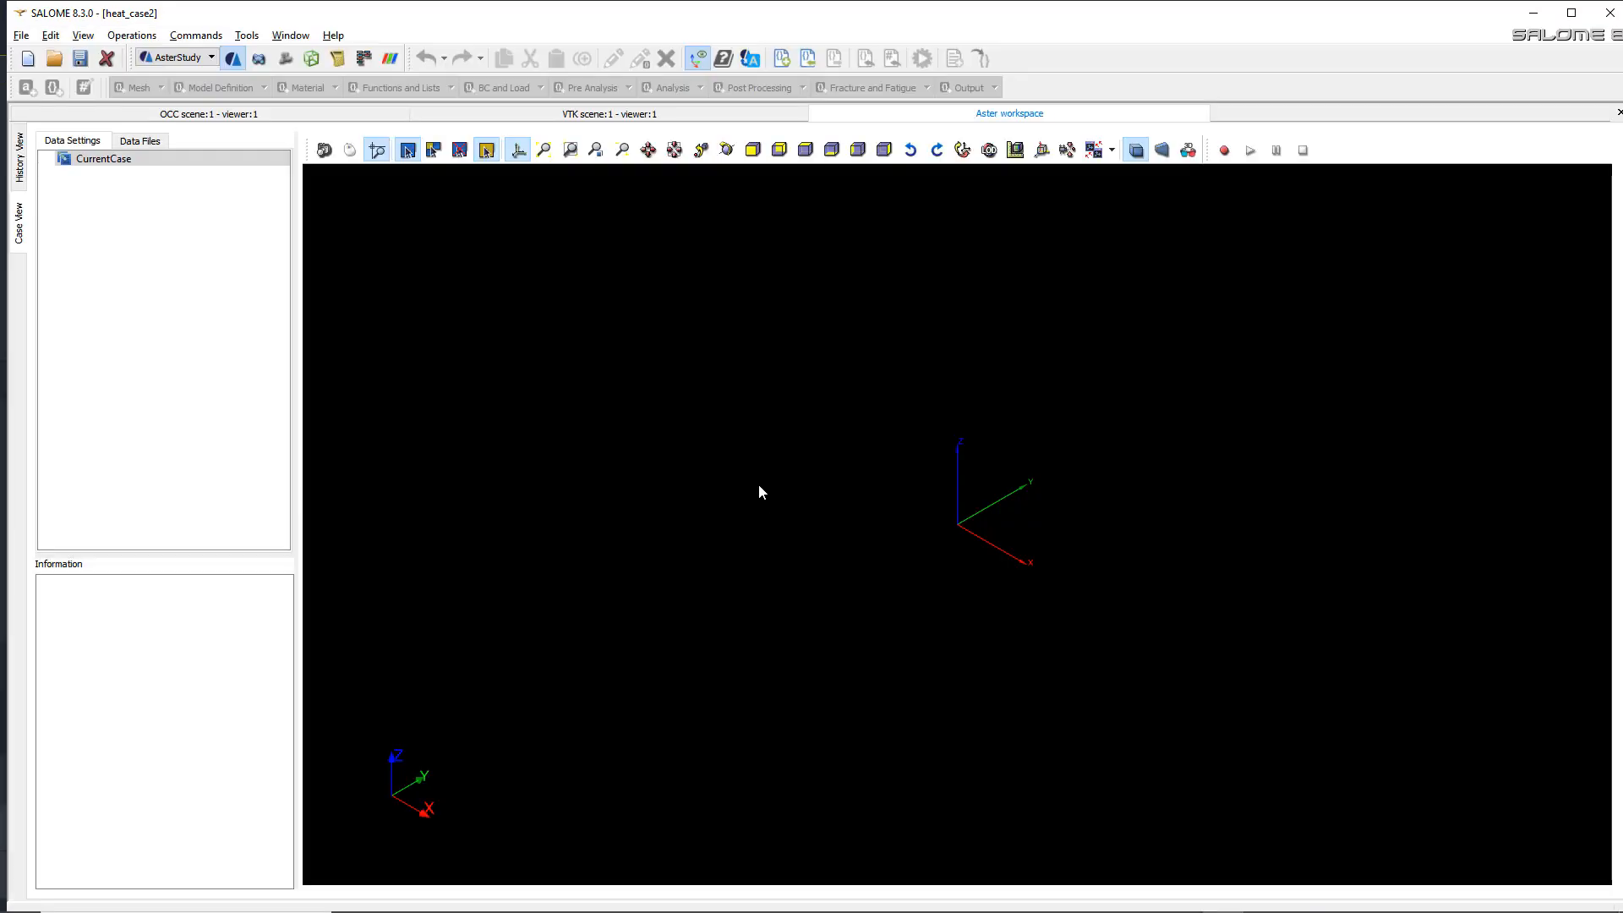
right_click(163, 160)
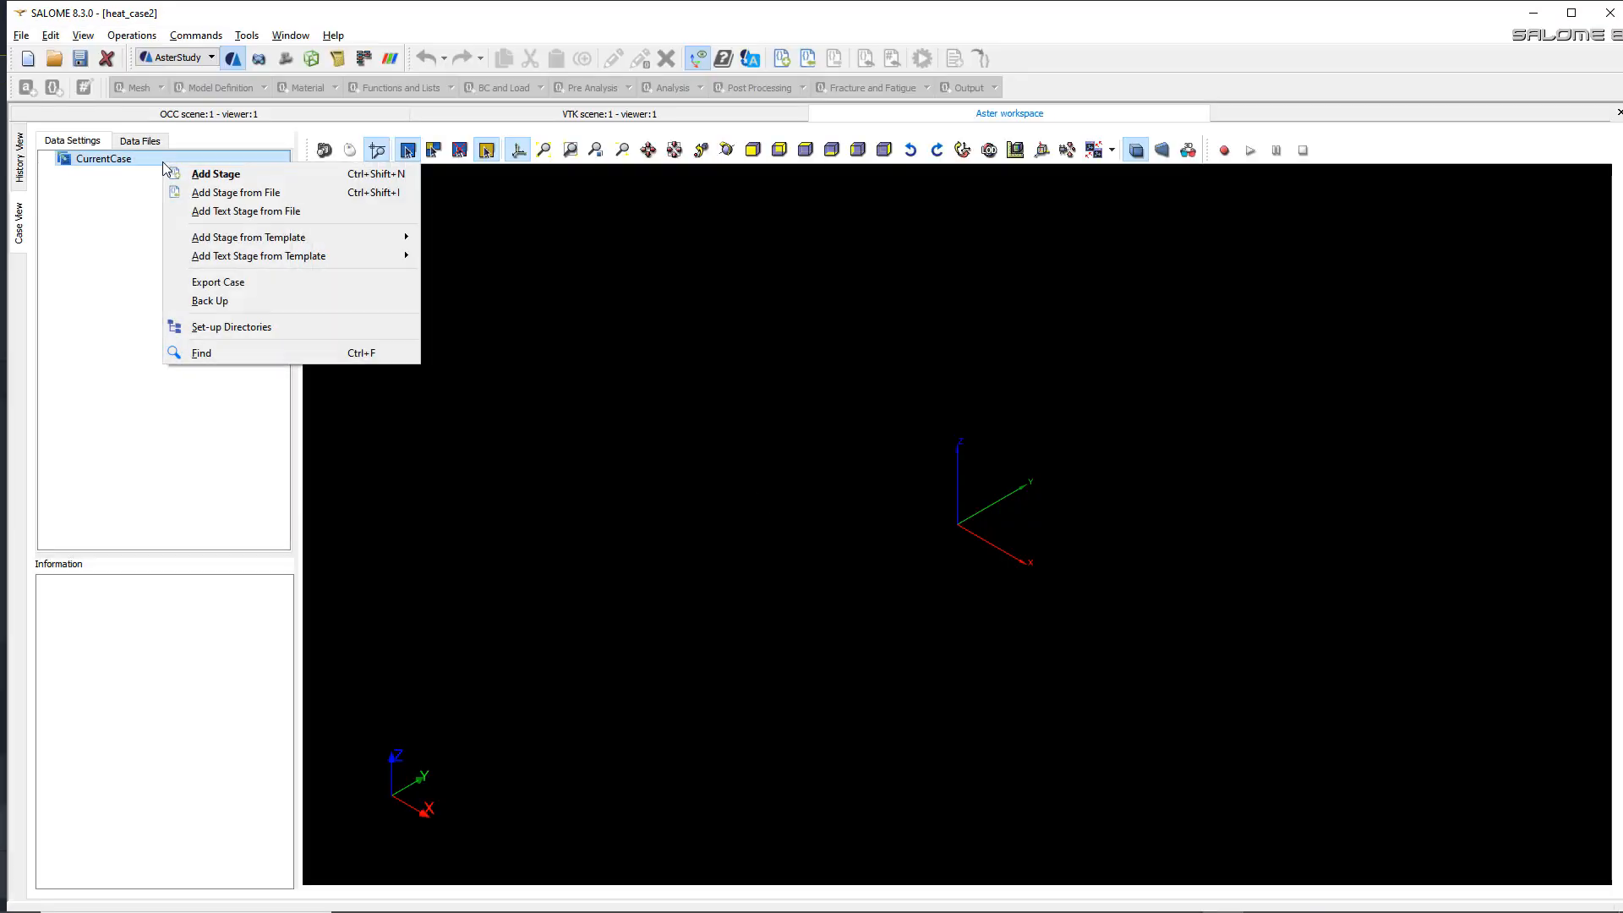
click(196, 175)
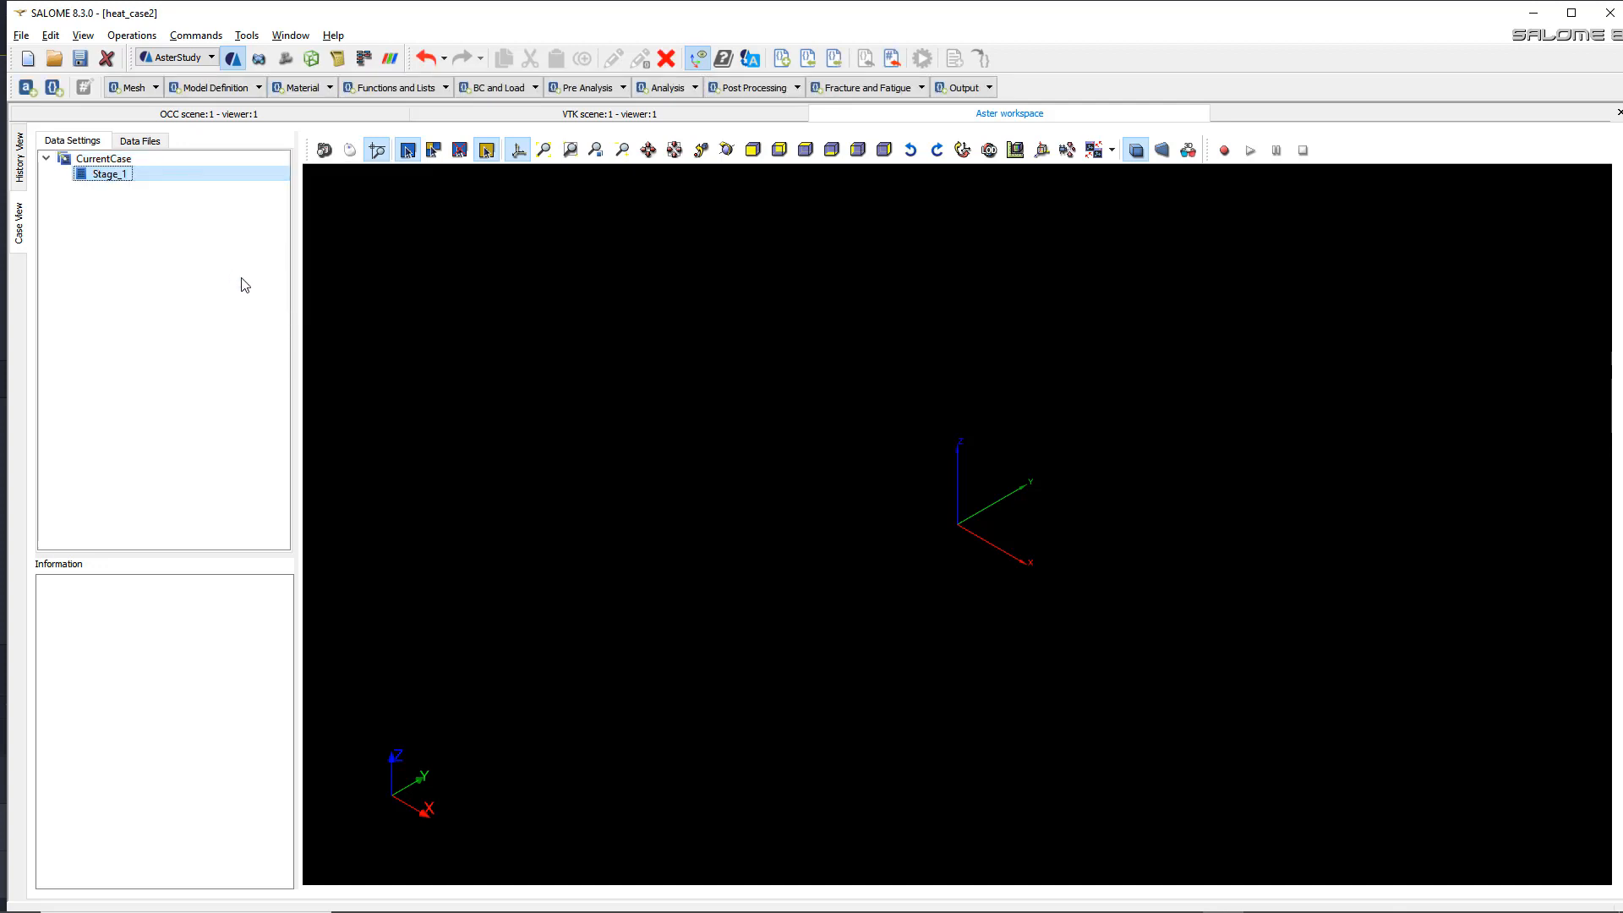
- Add a Read a mesh command to Stage_1 with Compound_Mesh_1 as its mesh file location, and view the loaded mesh
click(136, 174)
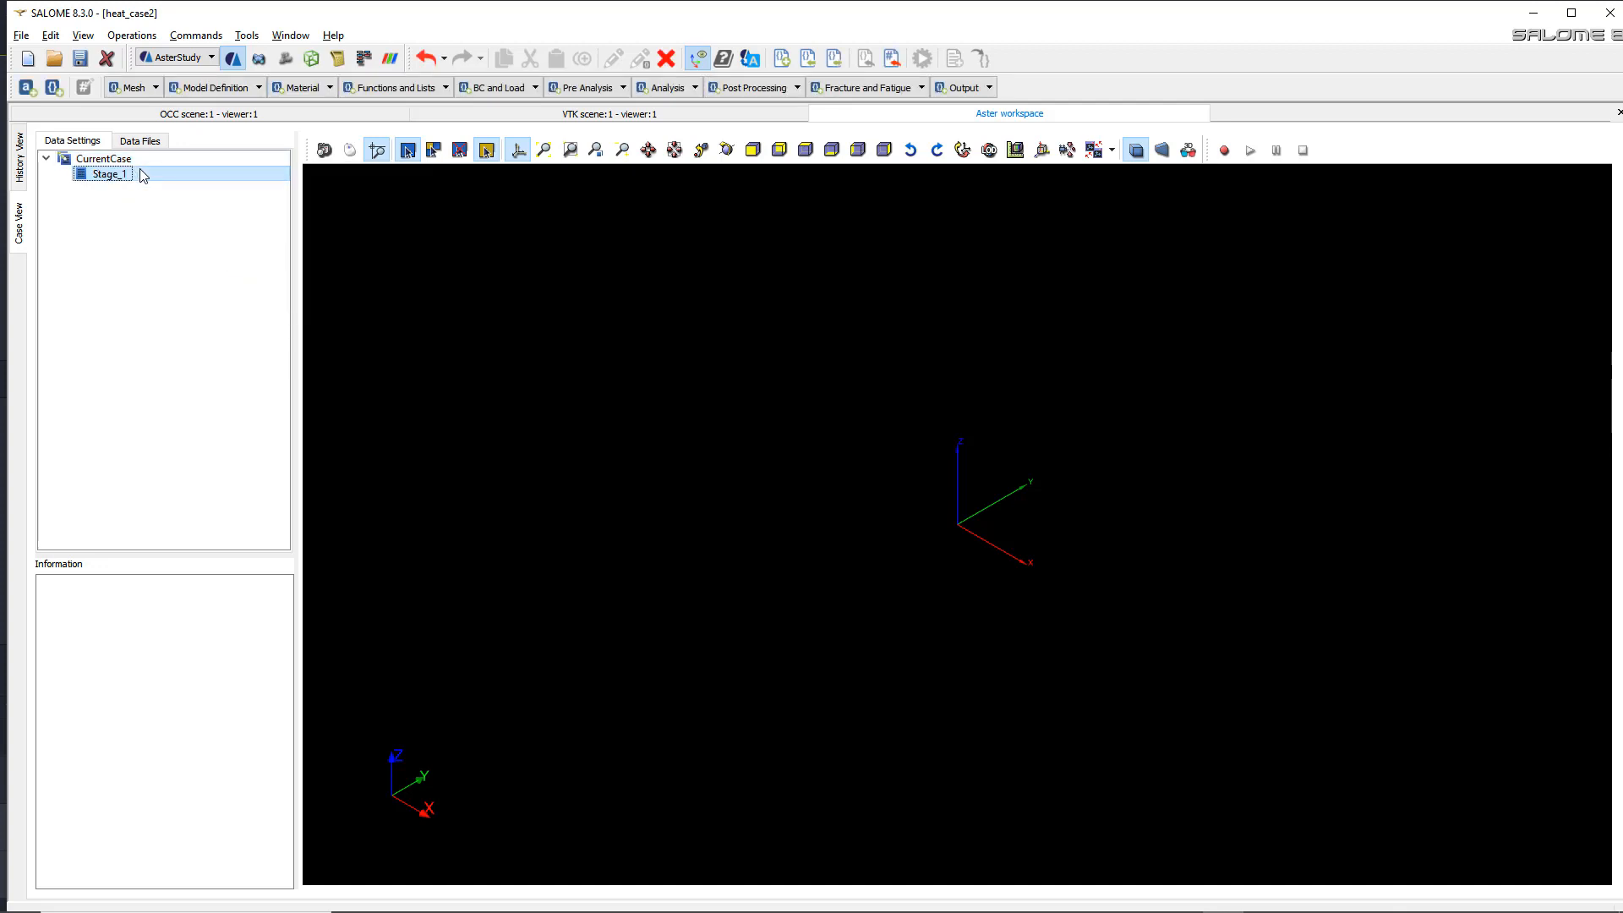
click(148, 89)
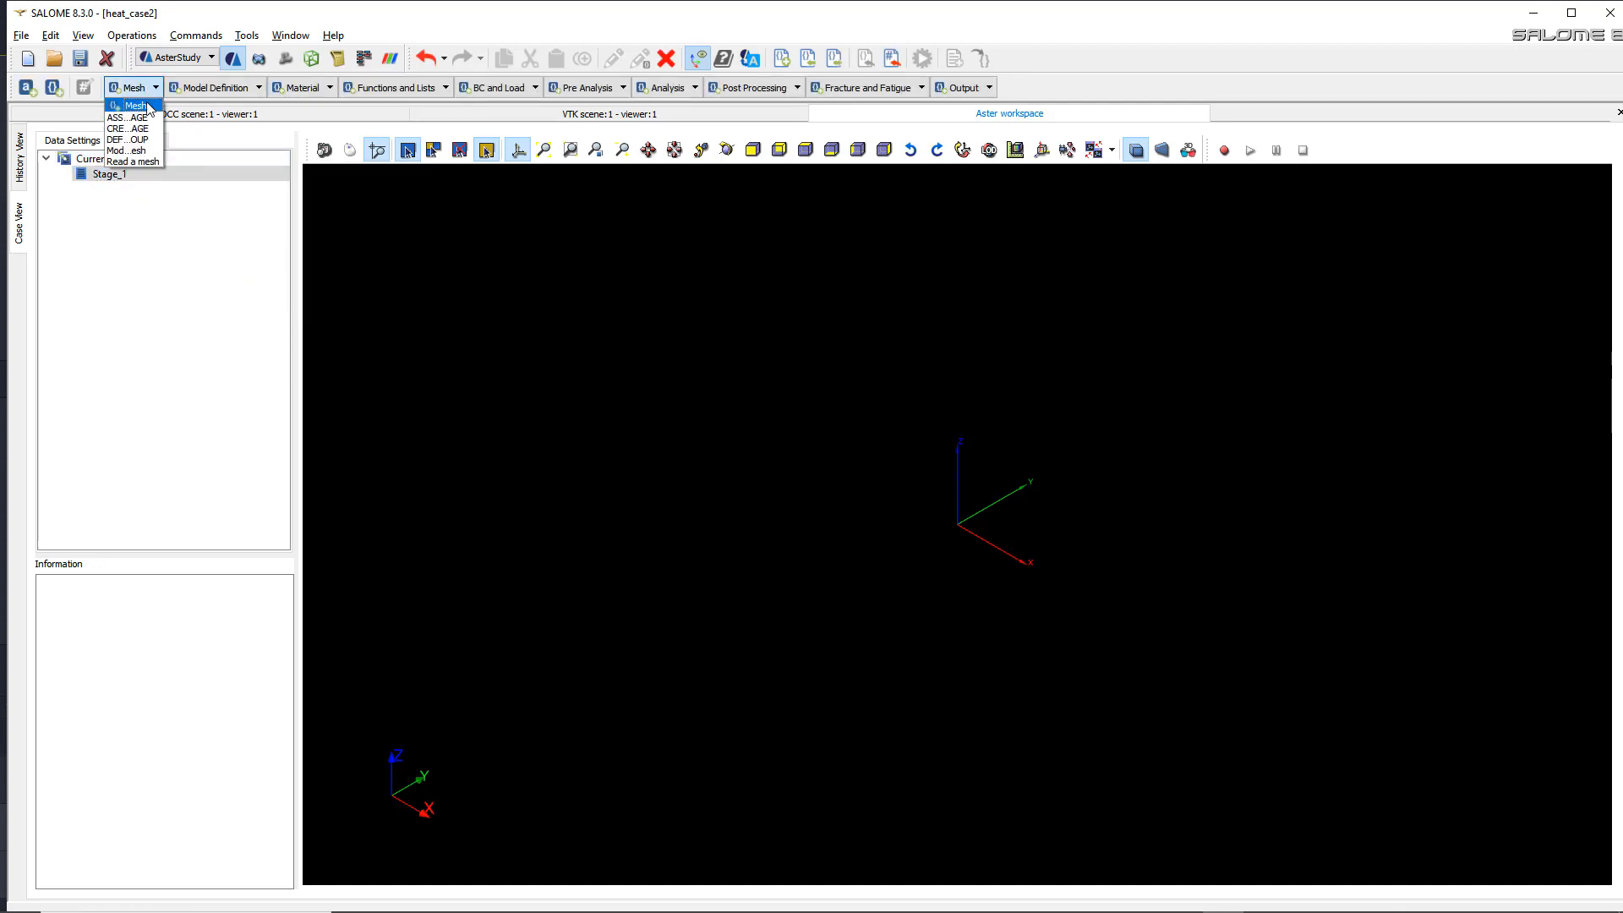
click(146, 162)
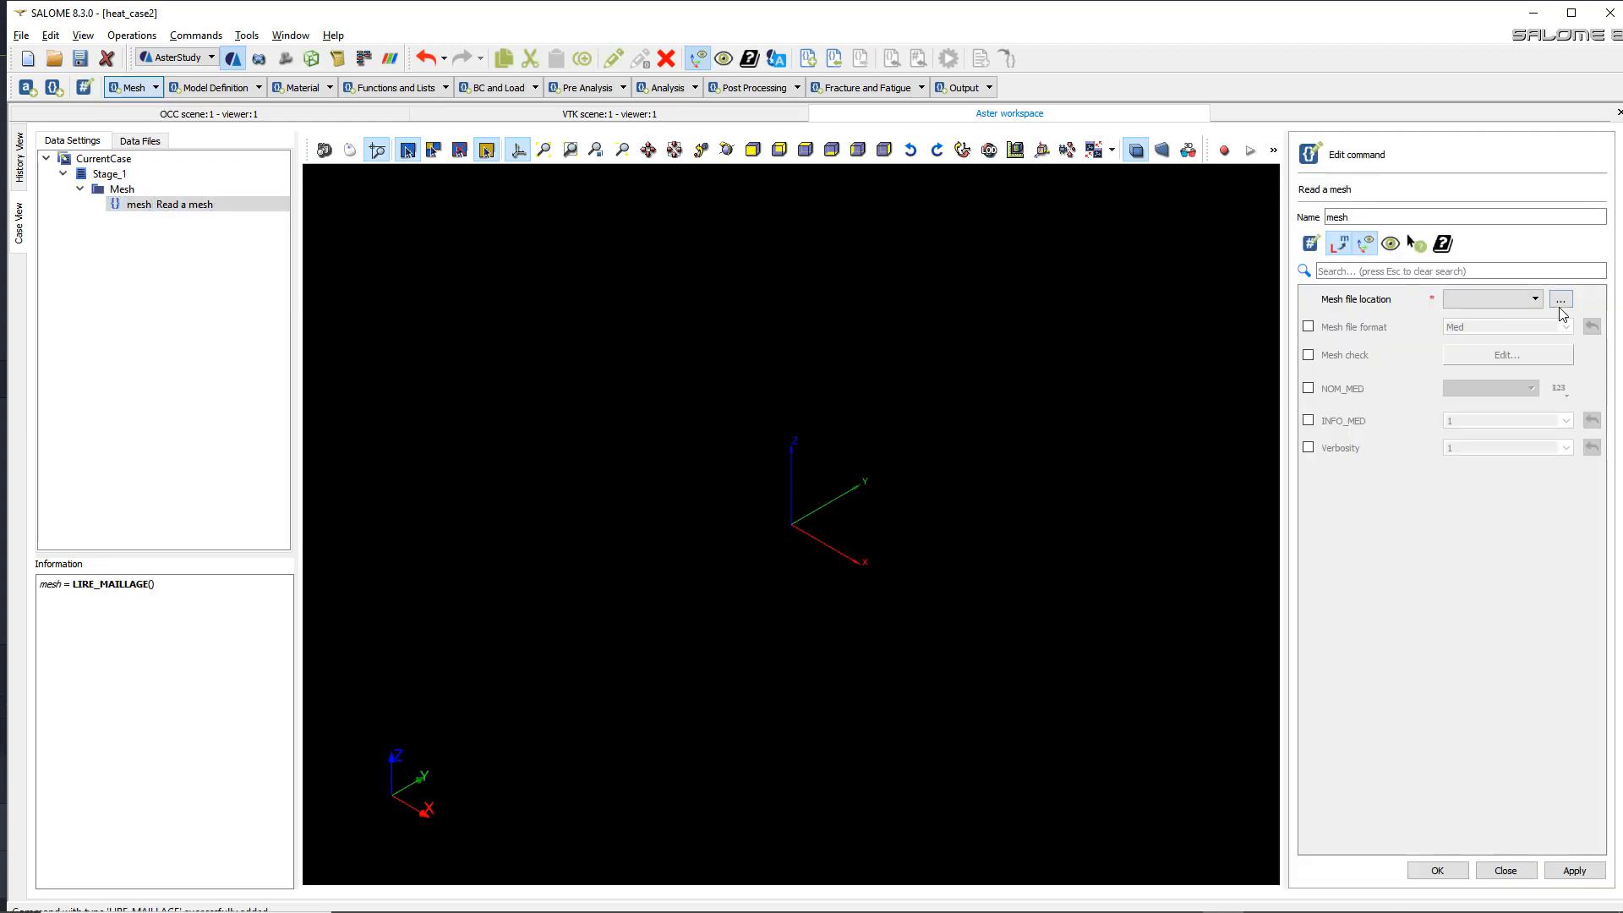
click(1530, 301)
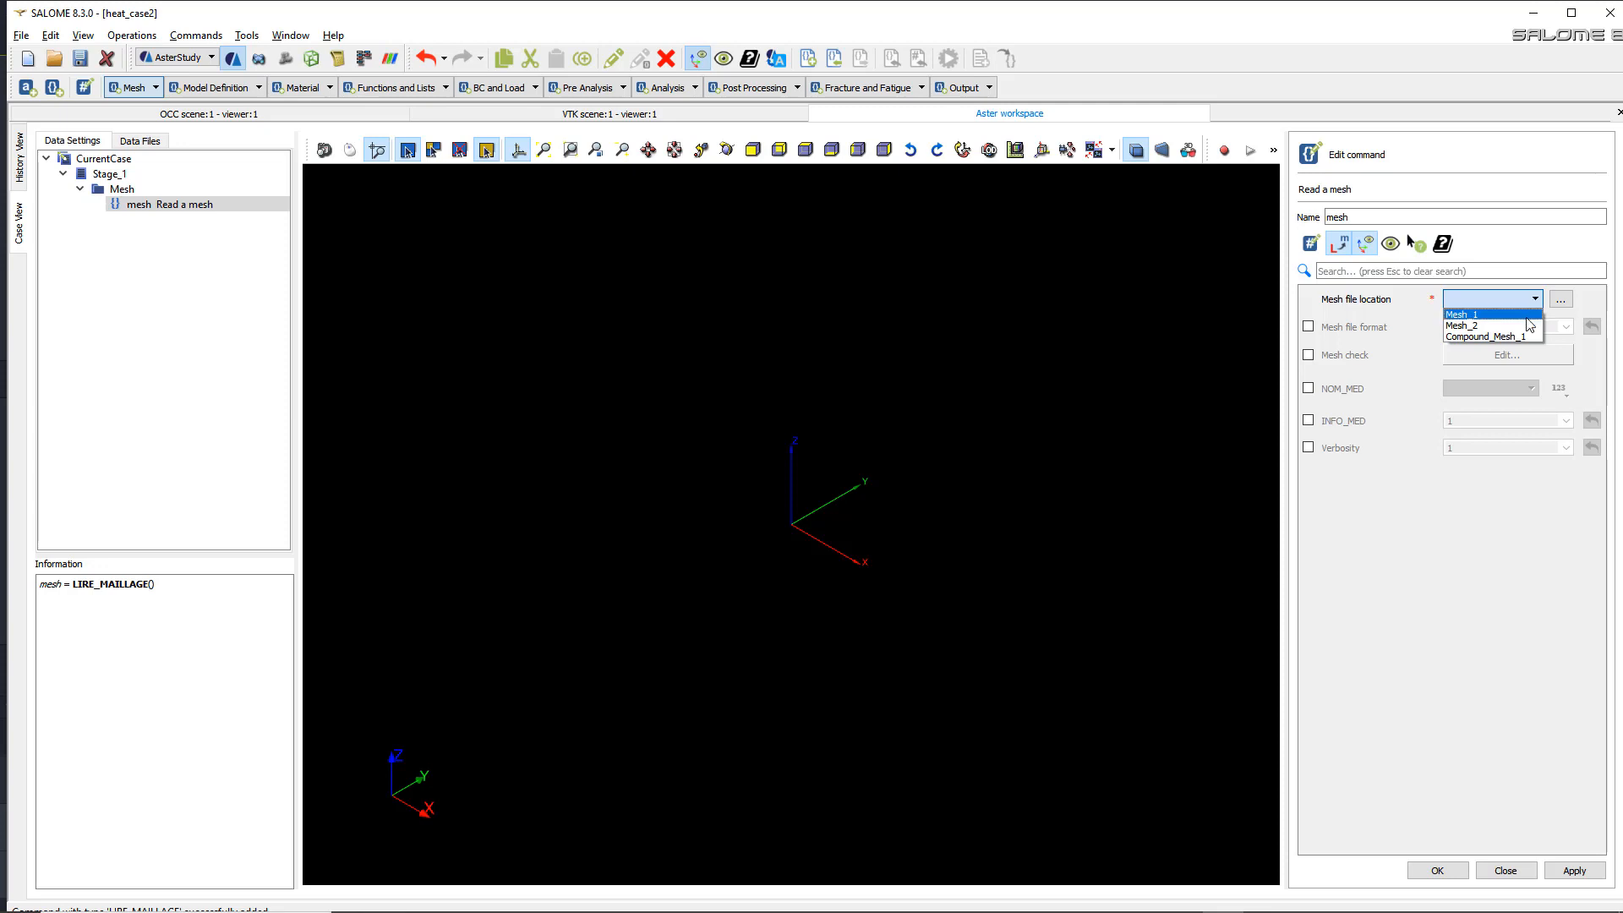
click(1493, 337)
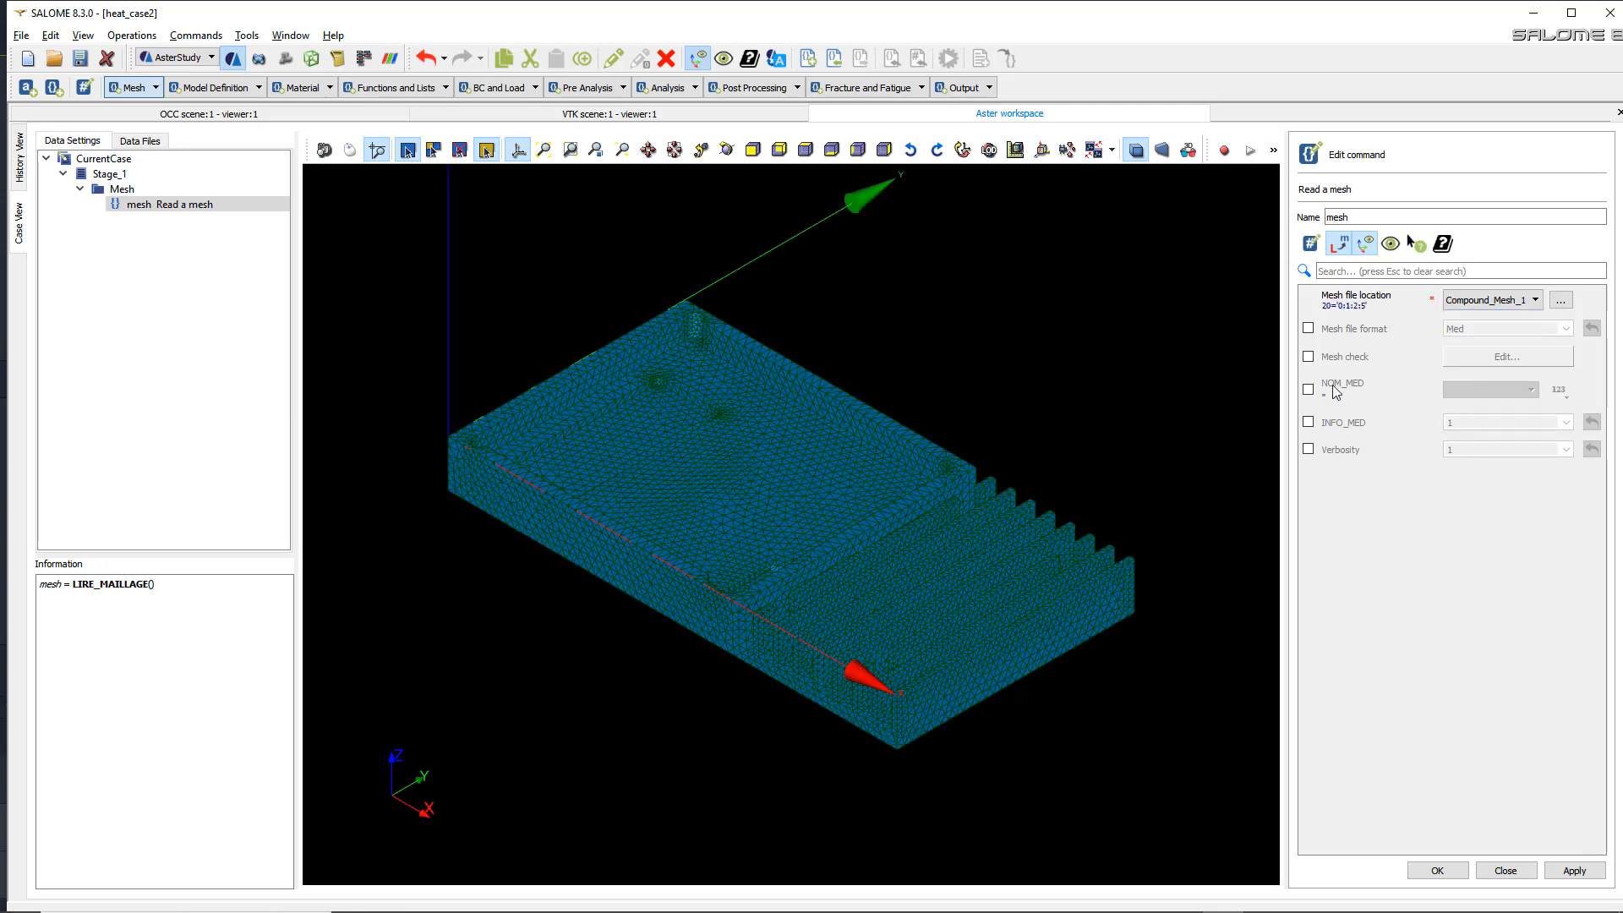
click(1466, 869)
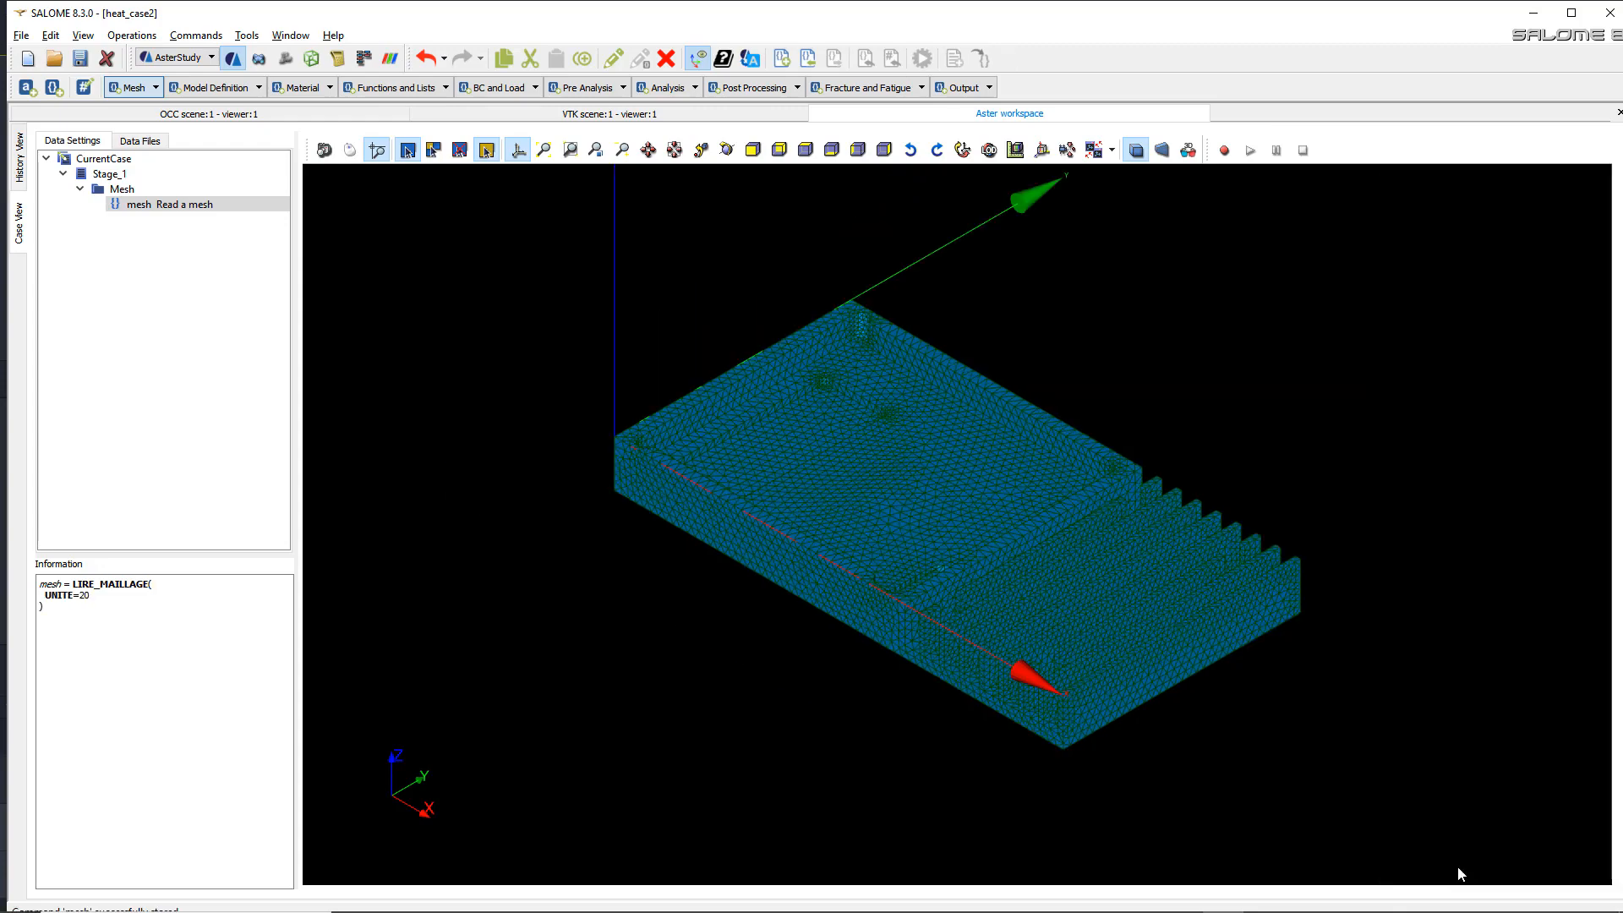
scroll(860, 551, up, 1)
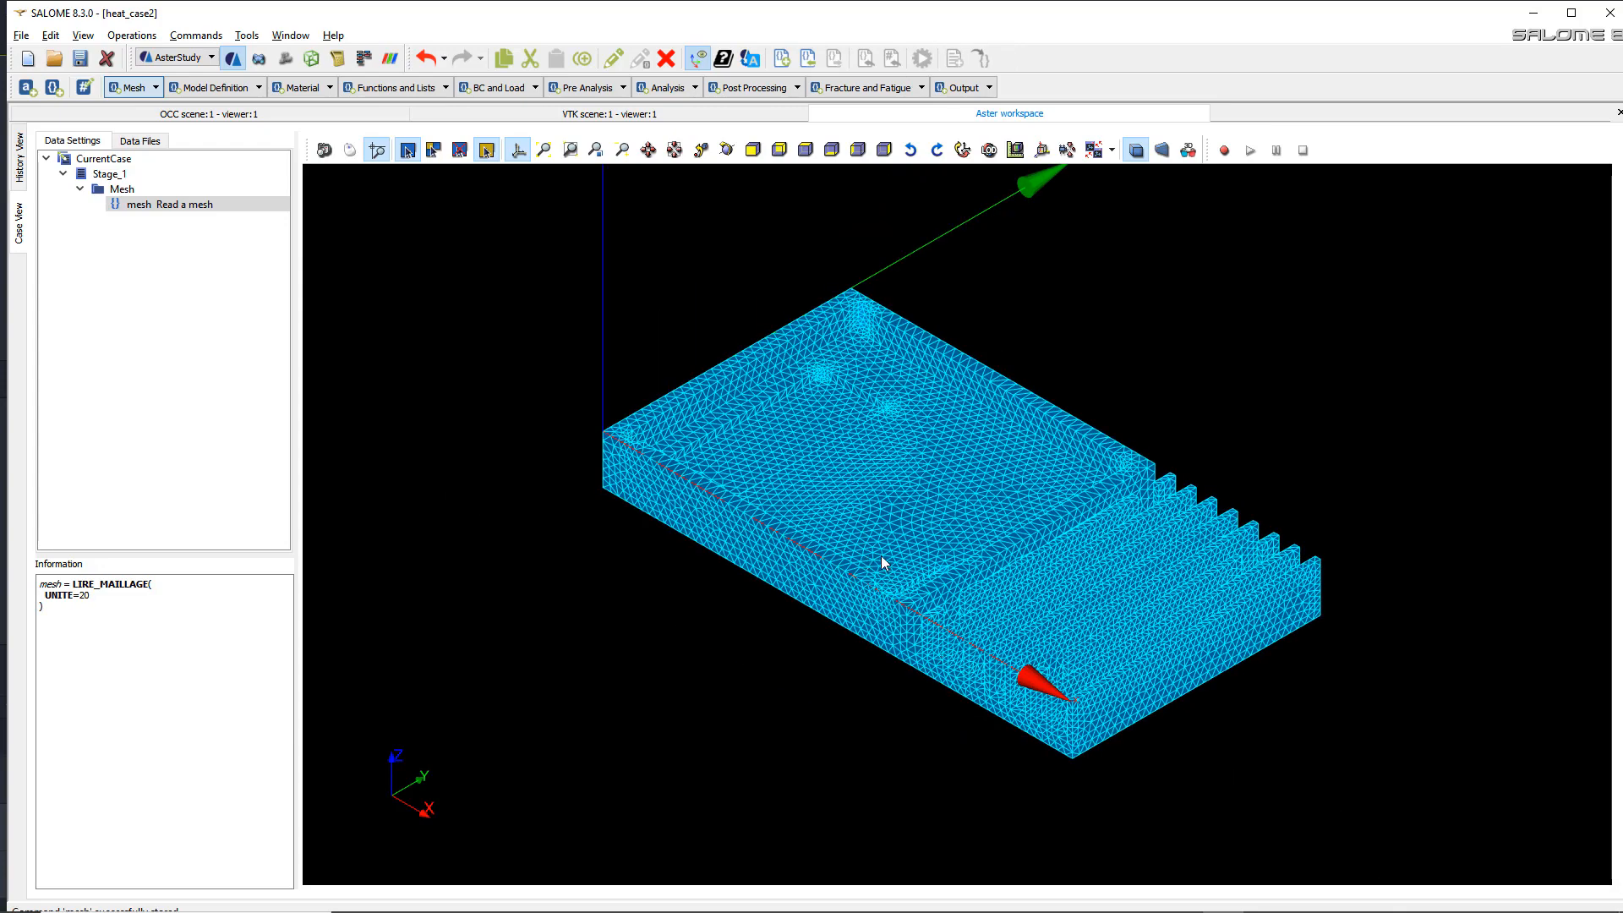
ctrl+right_drag(881, 556, 1048, 525)
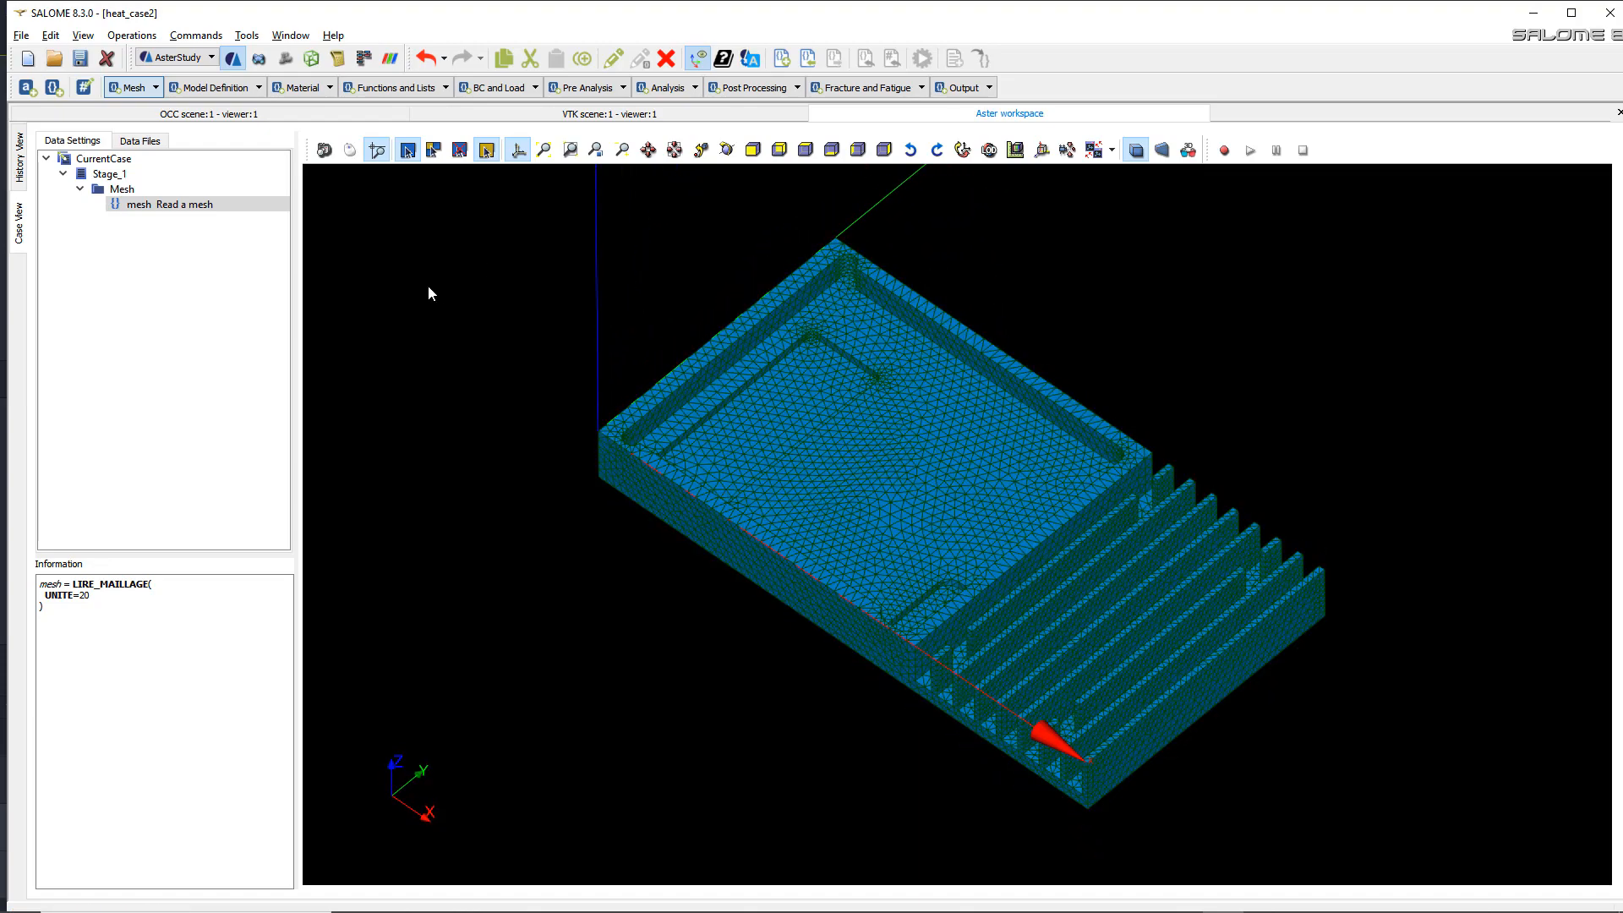
- Add an Assign finite element command to the stage, enable its finite element assignment and open one new item for editing
click(259, 88)
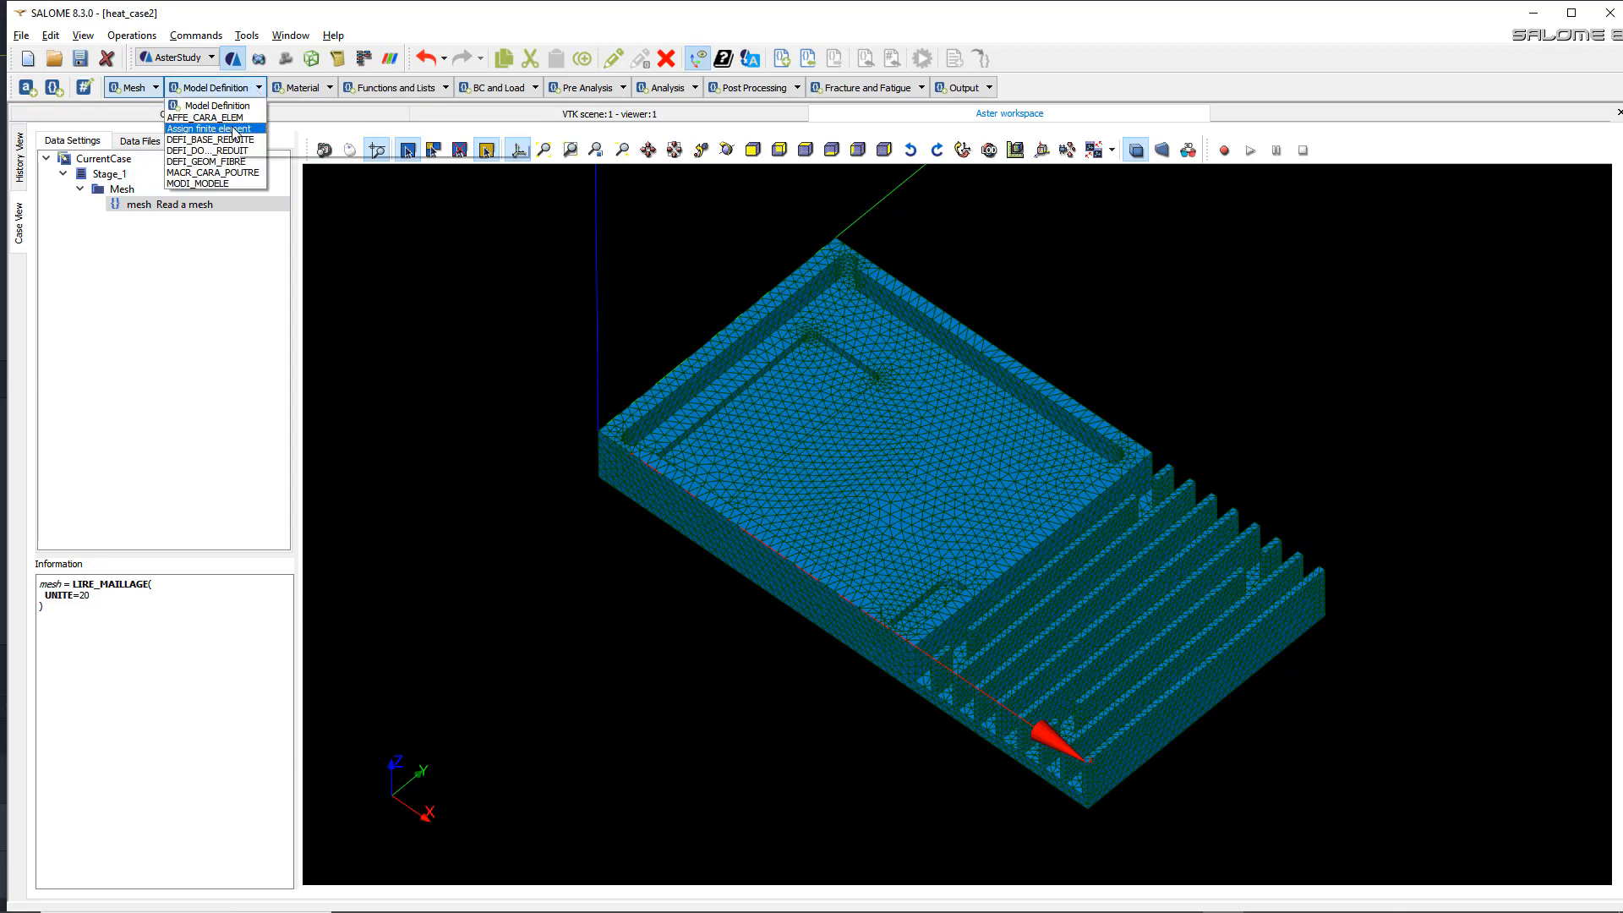
click(235, 128)
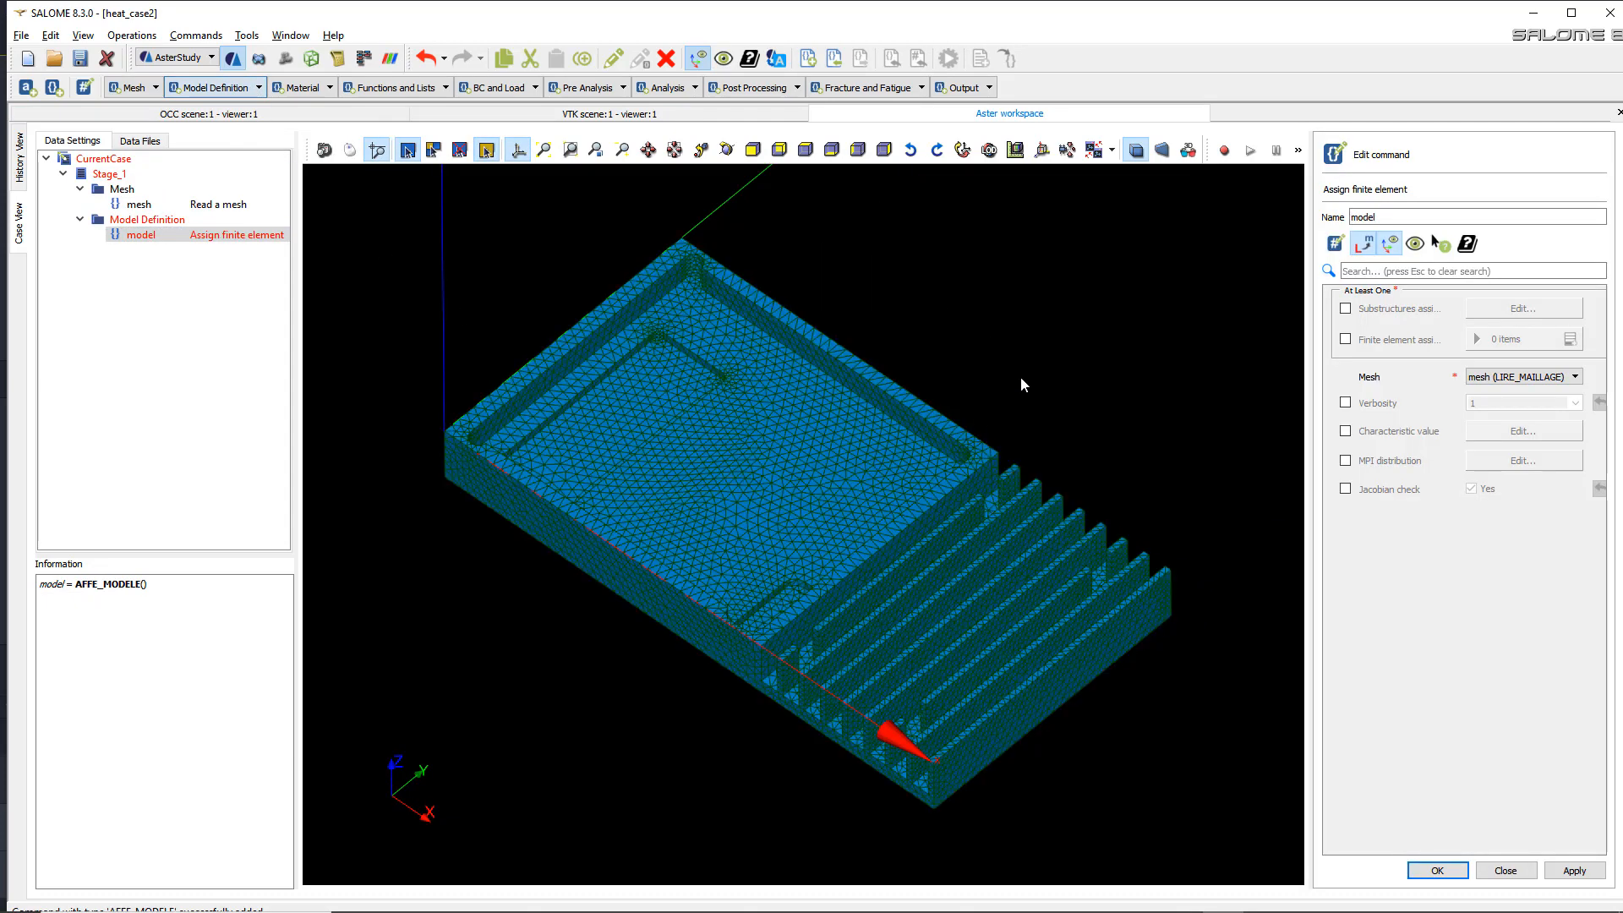
click(1348, 339)
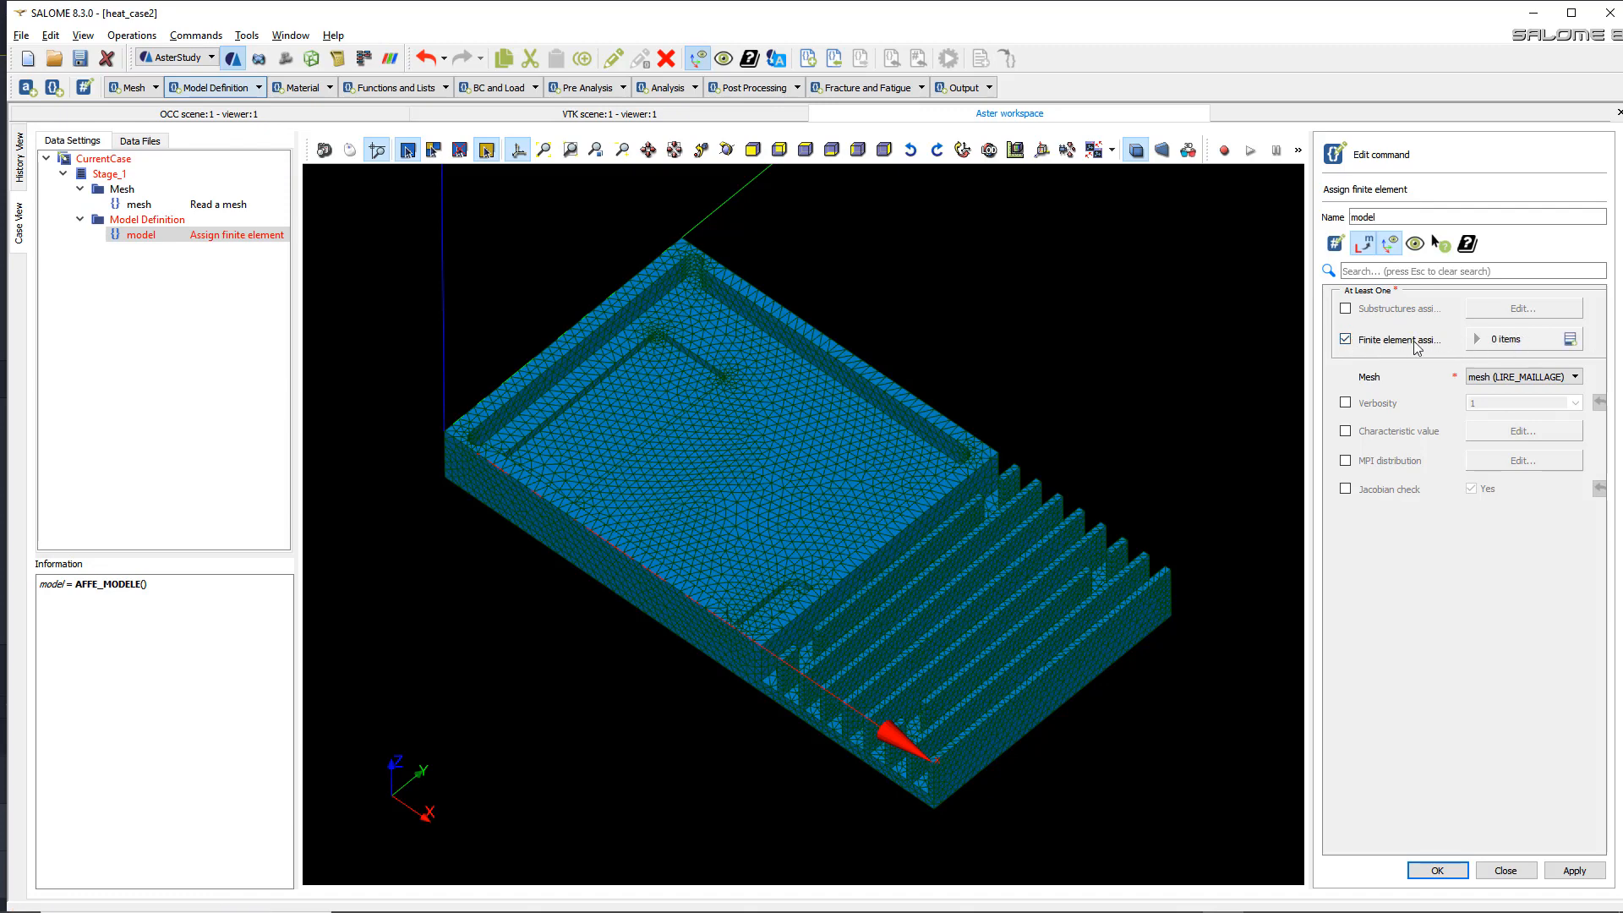
click(1570, 339)
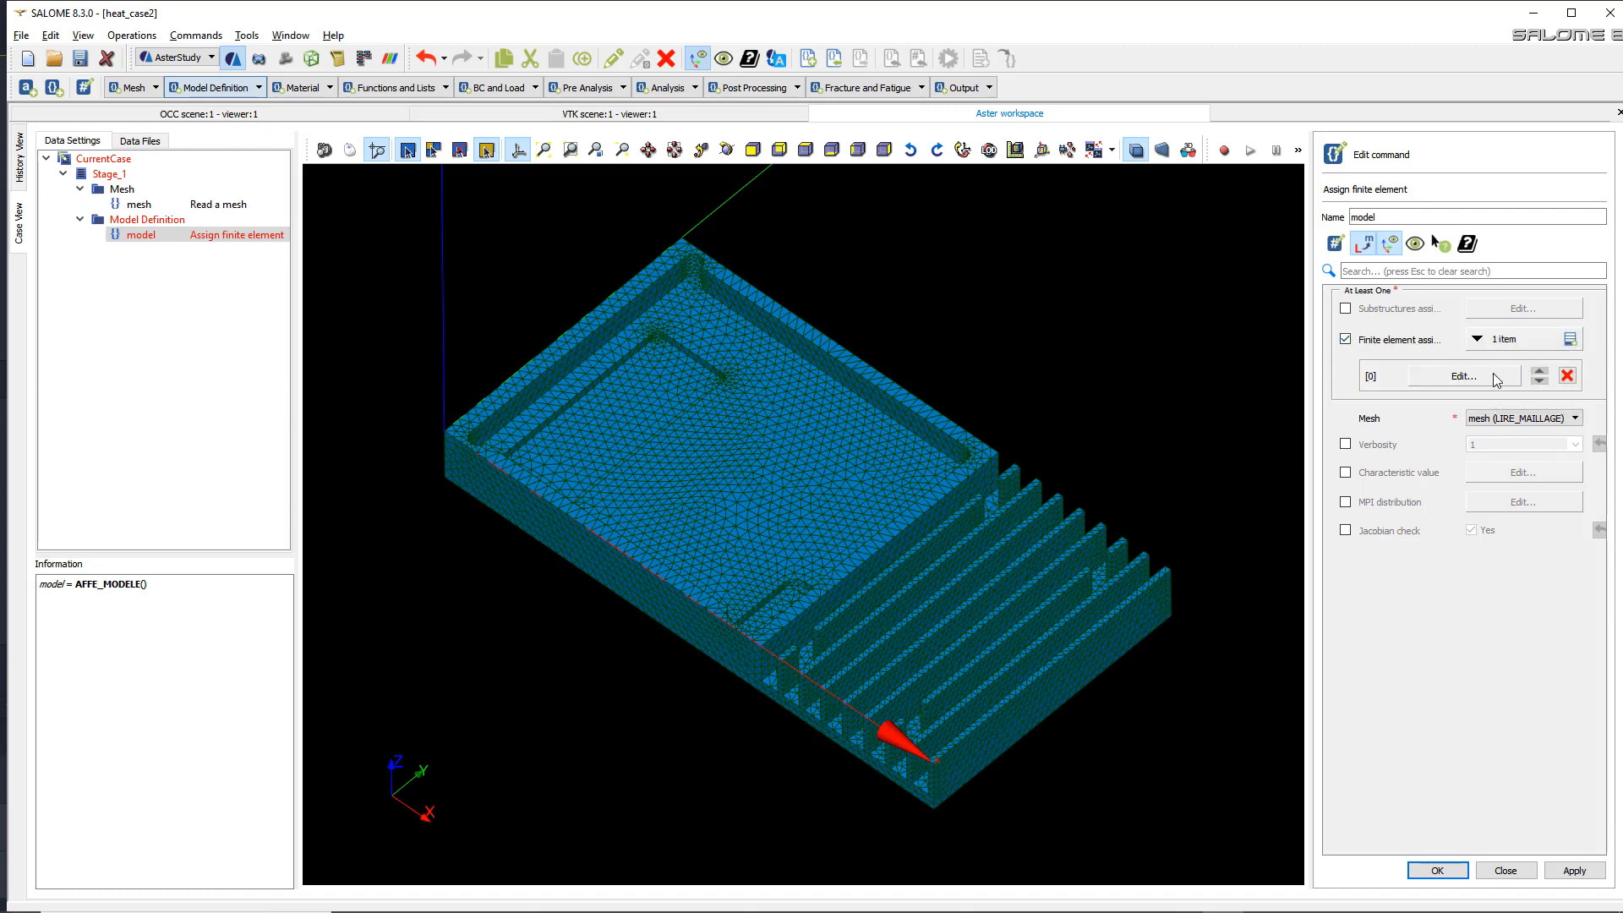
click(1494, 379)
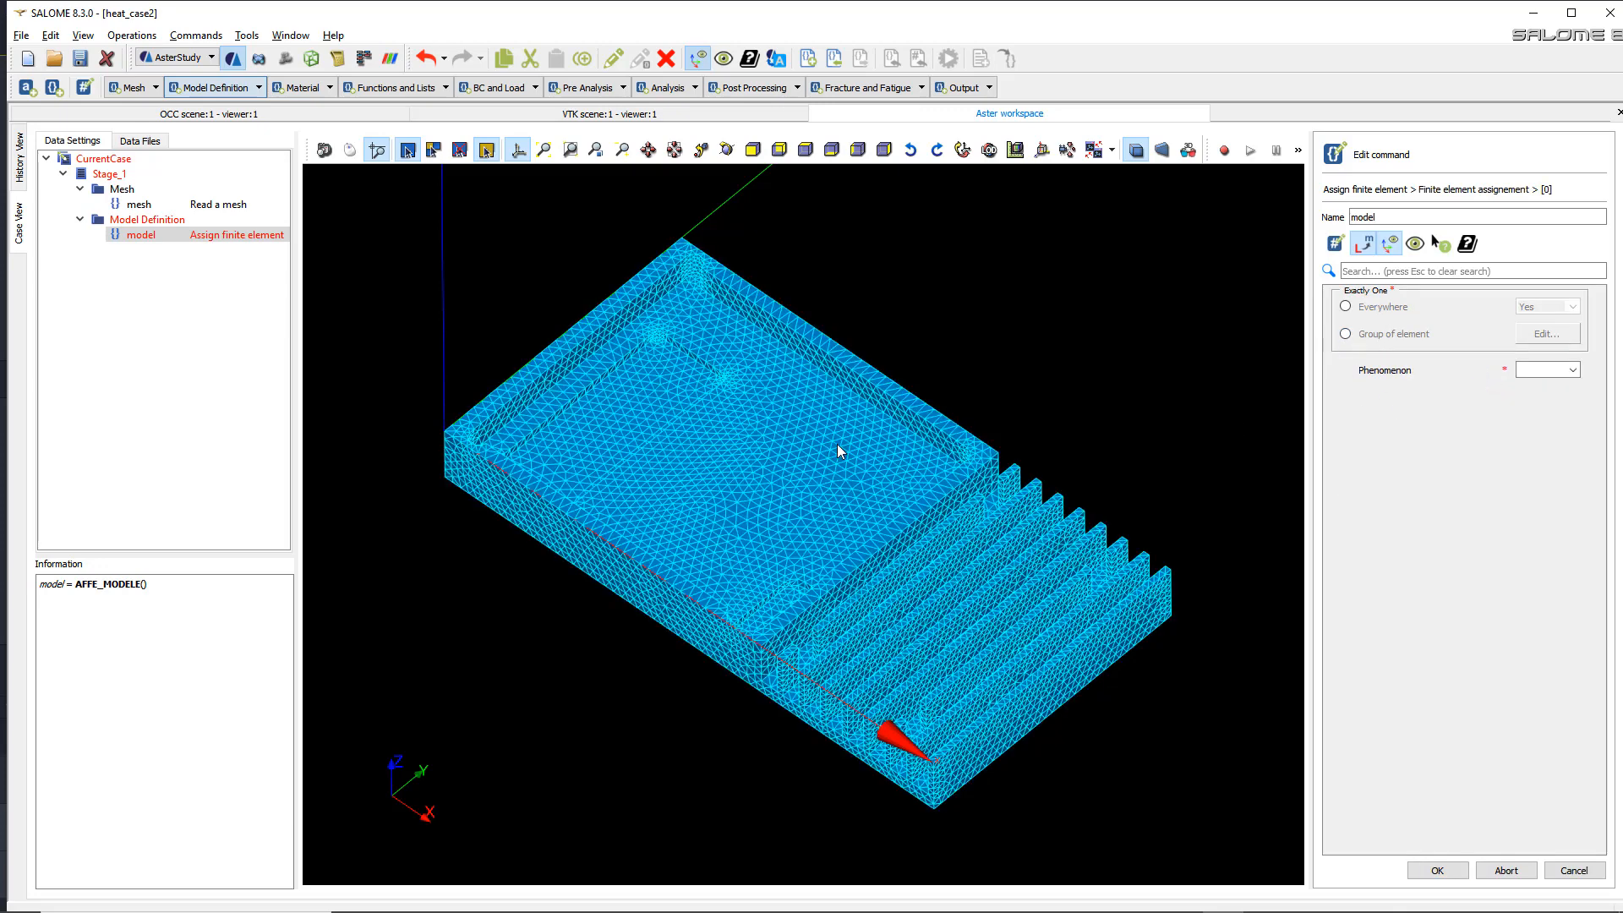
- Assign the finite elements everywhere with the Thermic phenomenon and one 3D modelisation, and store the command
click(1348, 308)
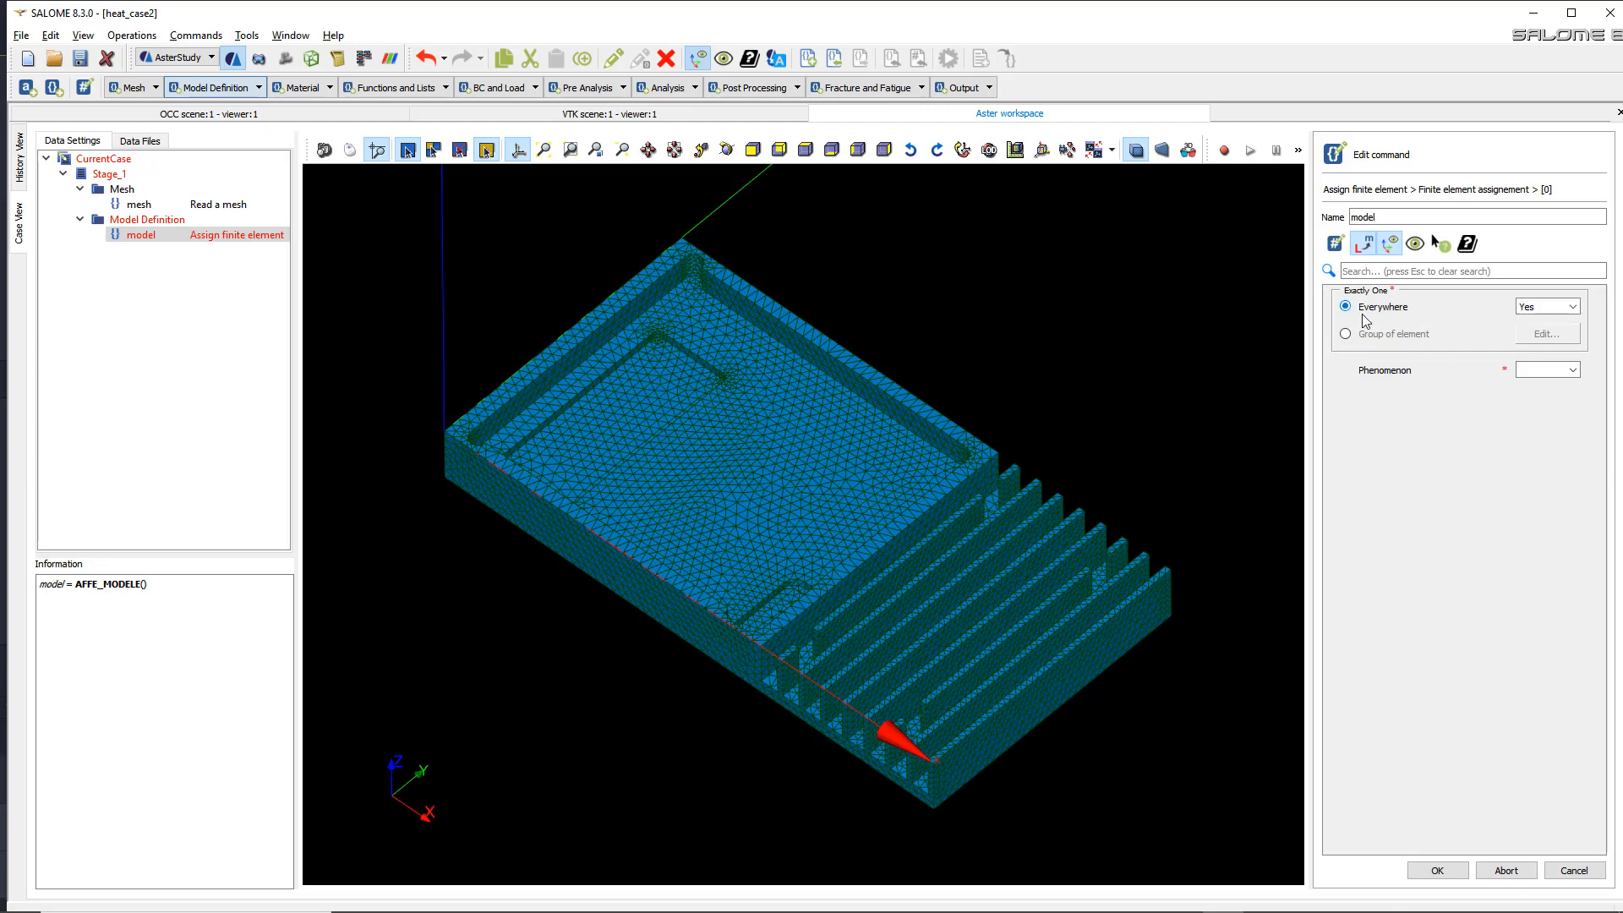
click(1571, 308)
click(1568, 320)
click(1570, 377)
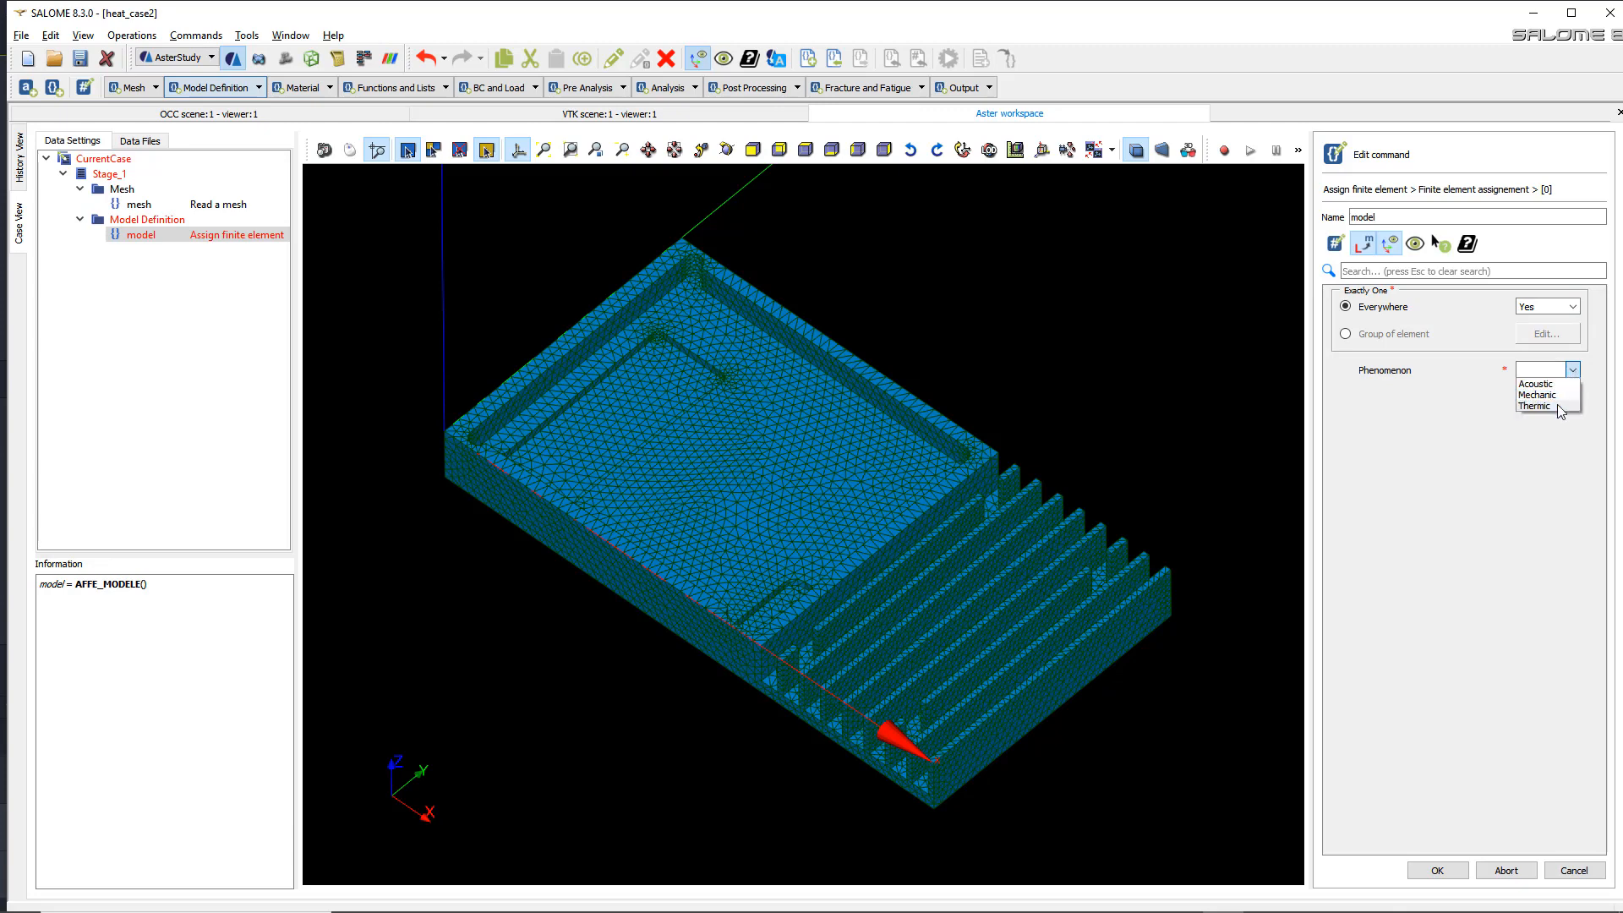
click(1526, 405)
click(1568, 399)
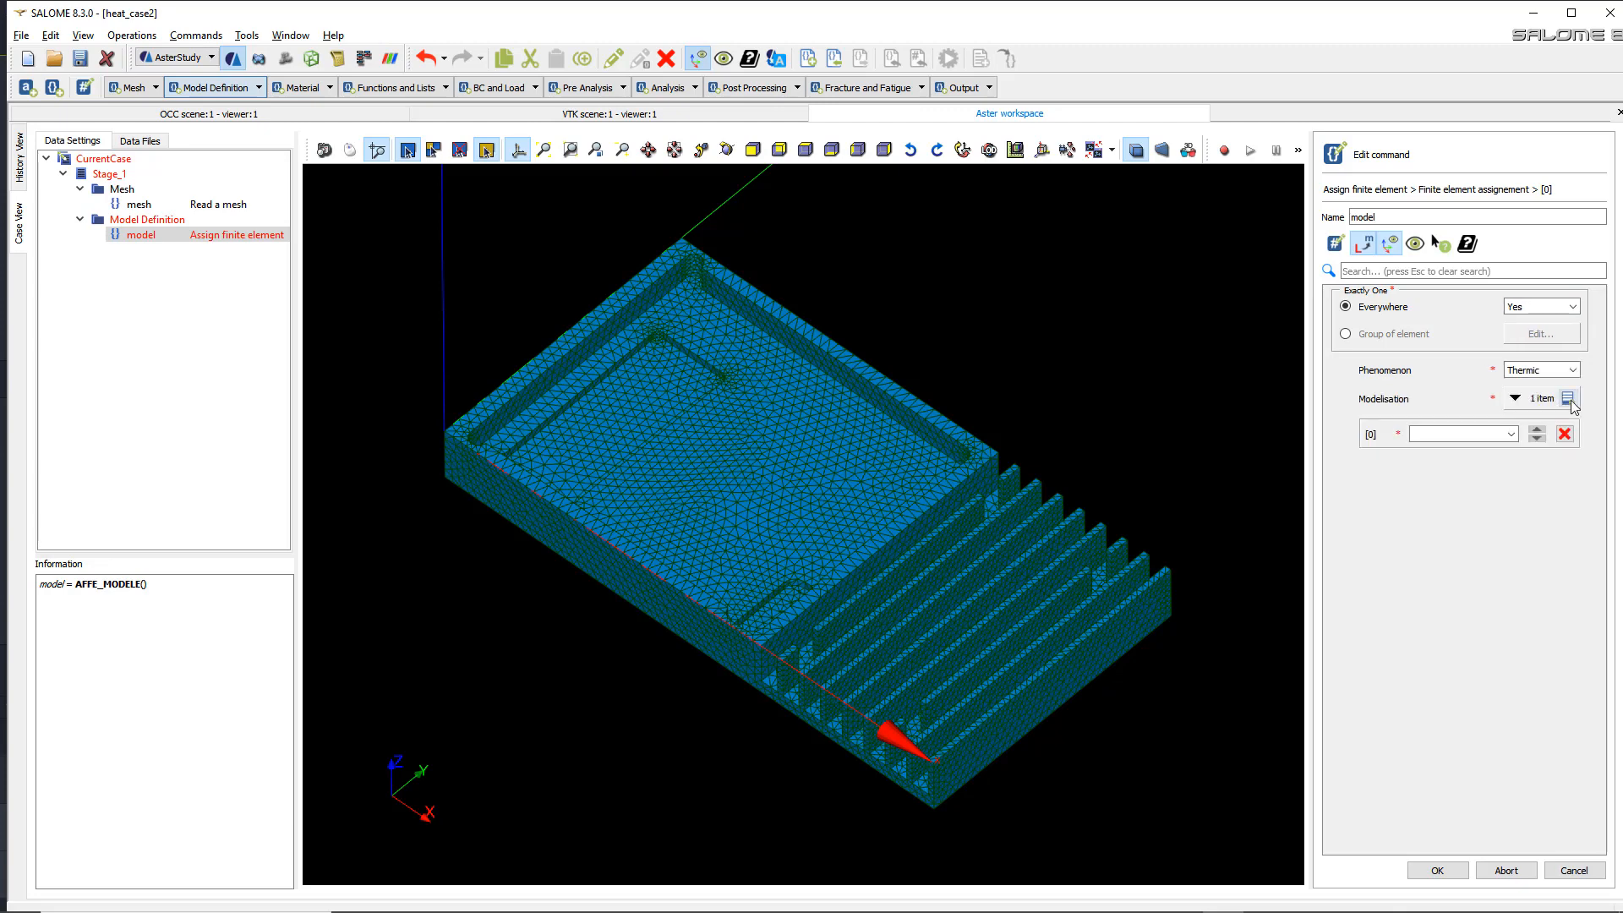
click(1511, 434)
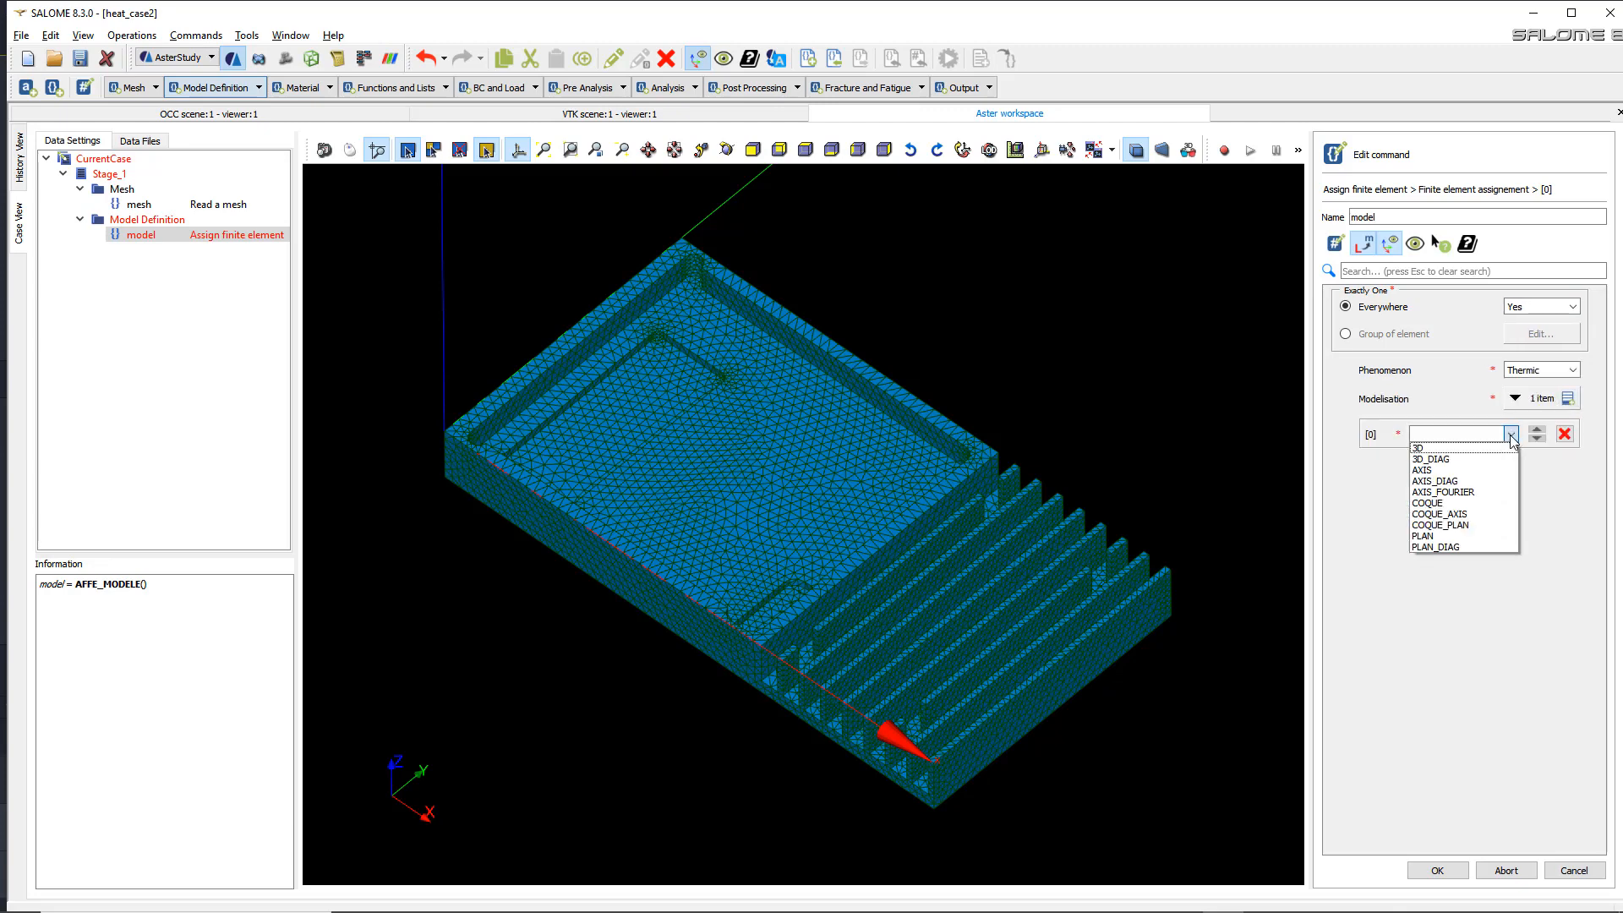
click(1456, 449)
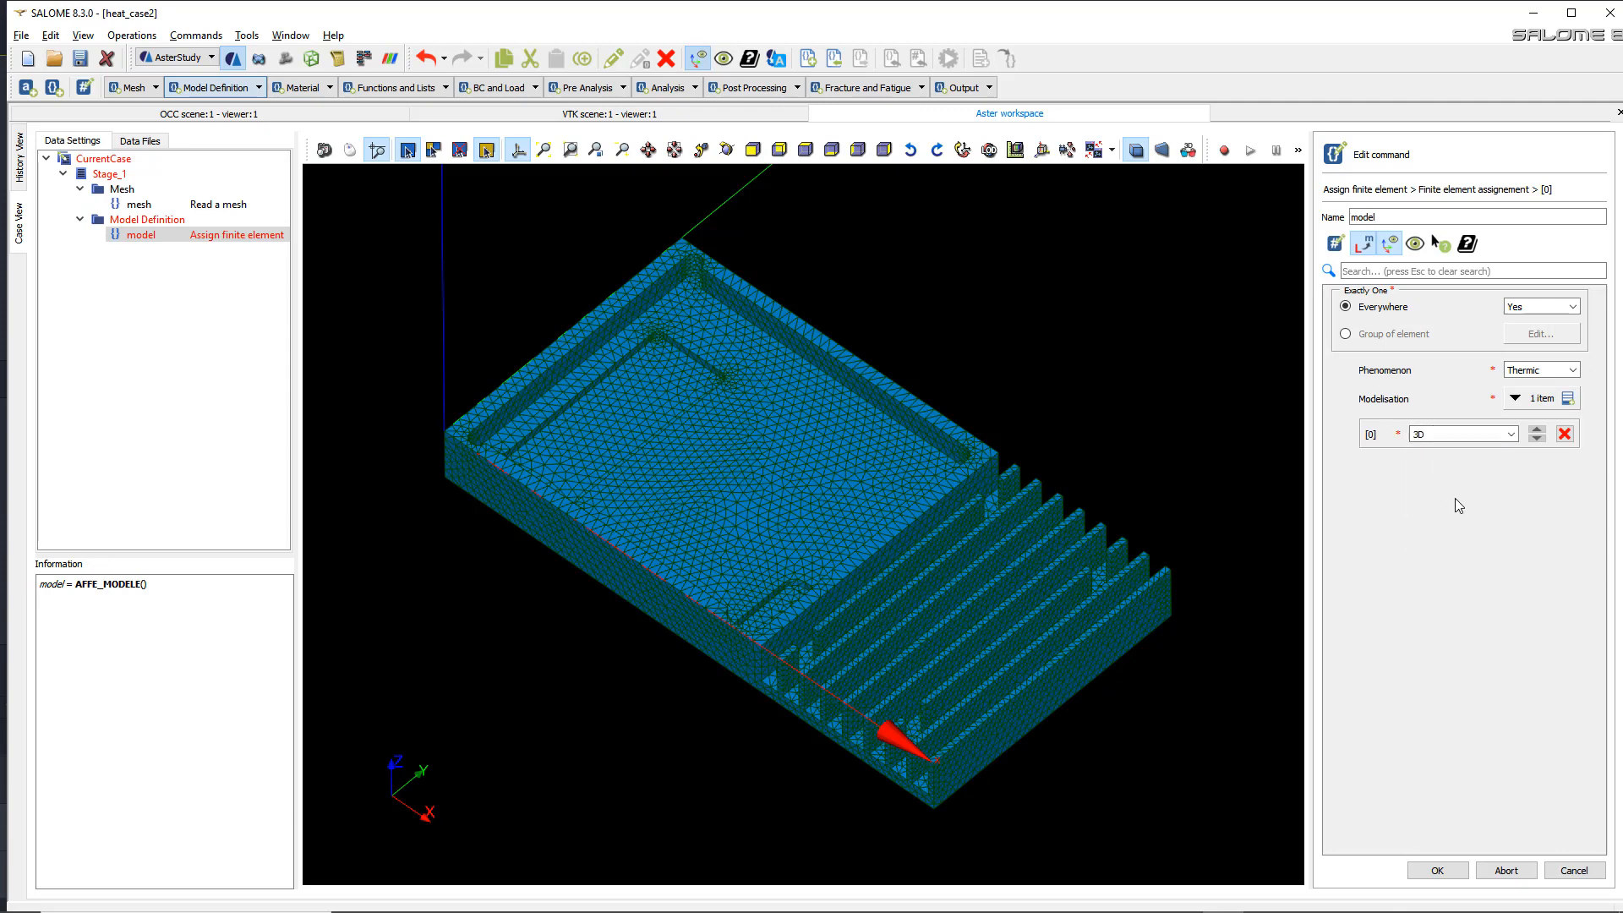
click(1438, 871)
click(1439, 871)
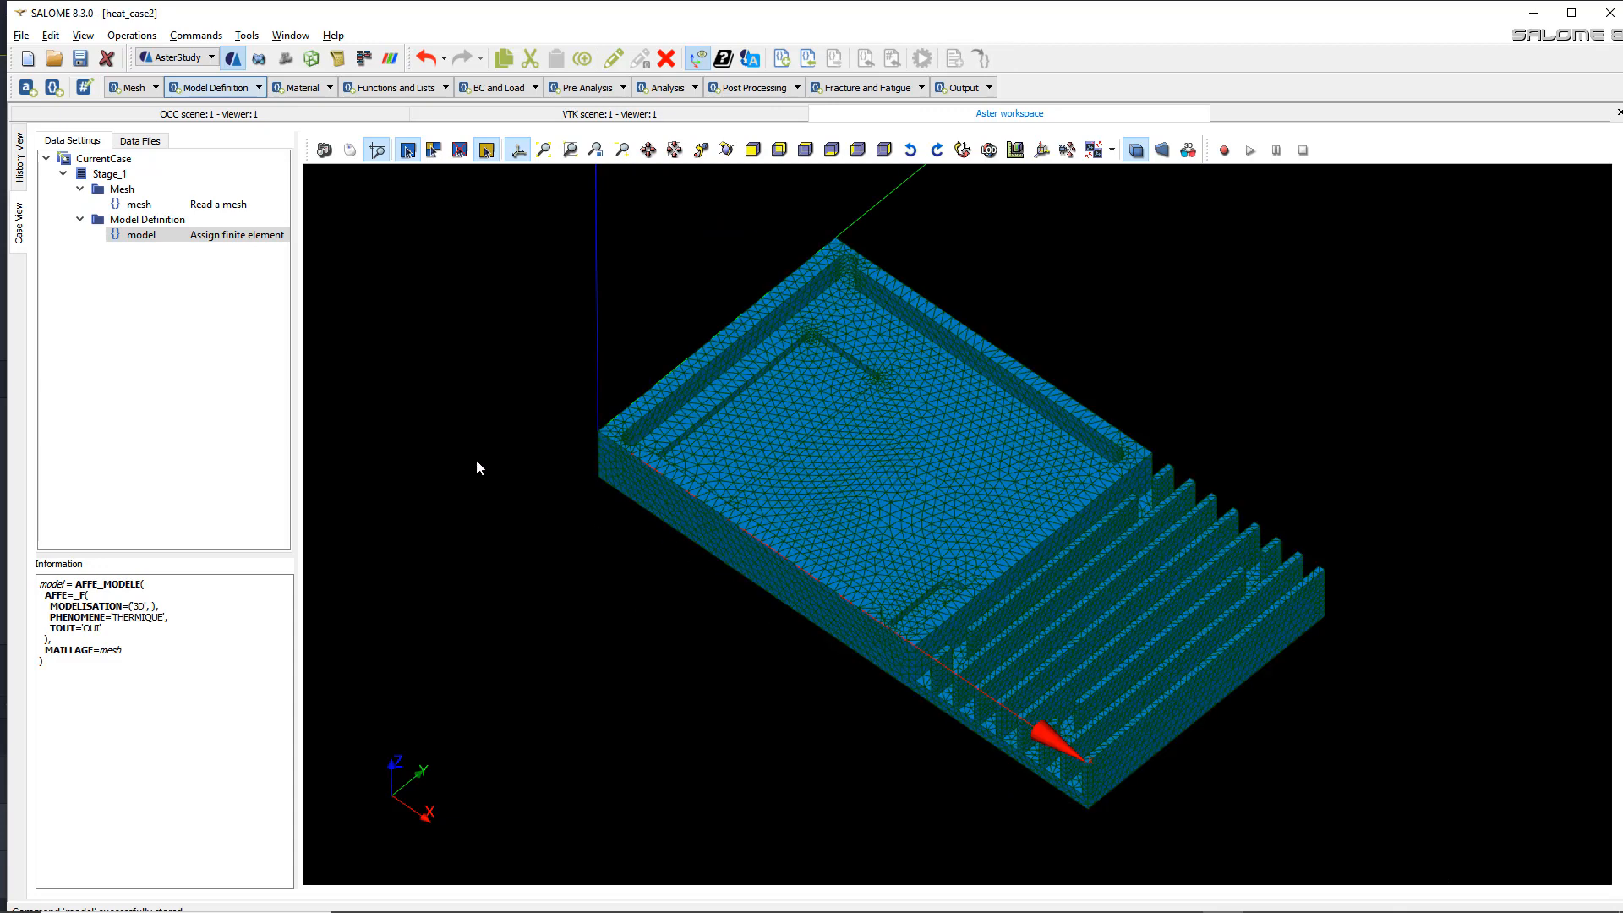
- Add a Define a material command to the stage and filter its properties by "ther"
click(330, 88)
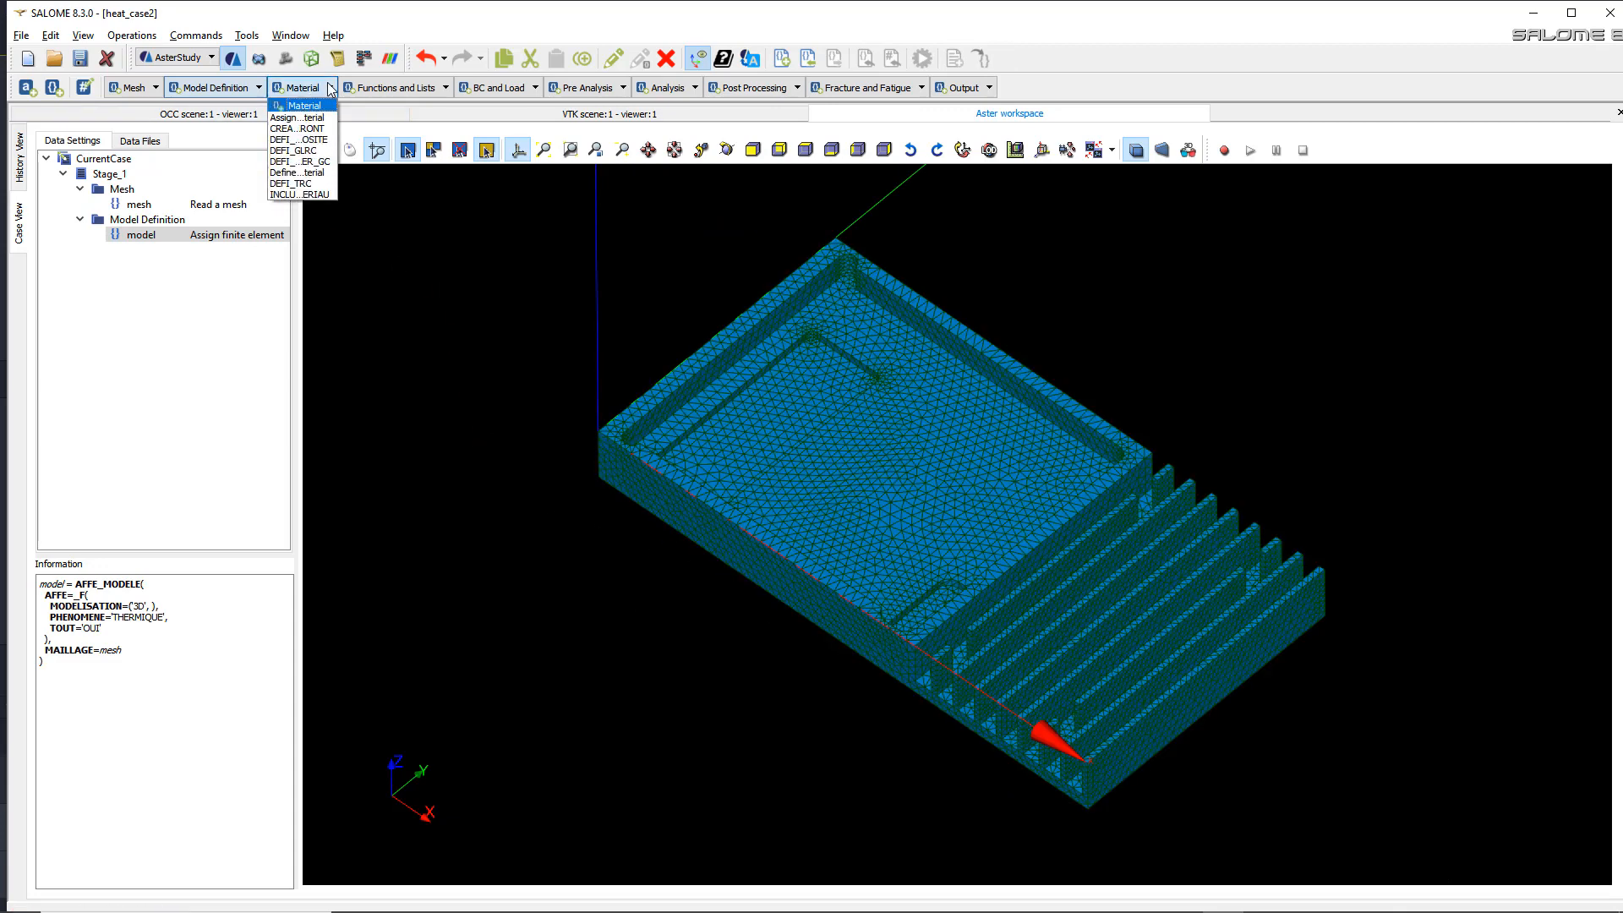
click(308, 174)
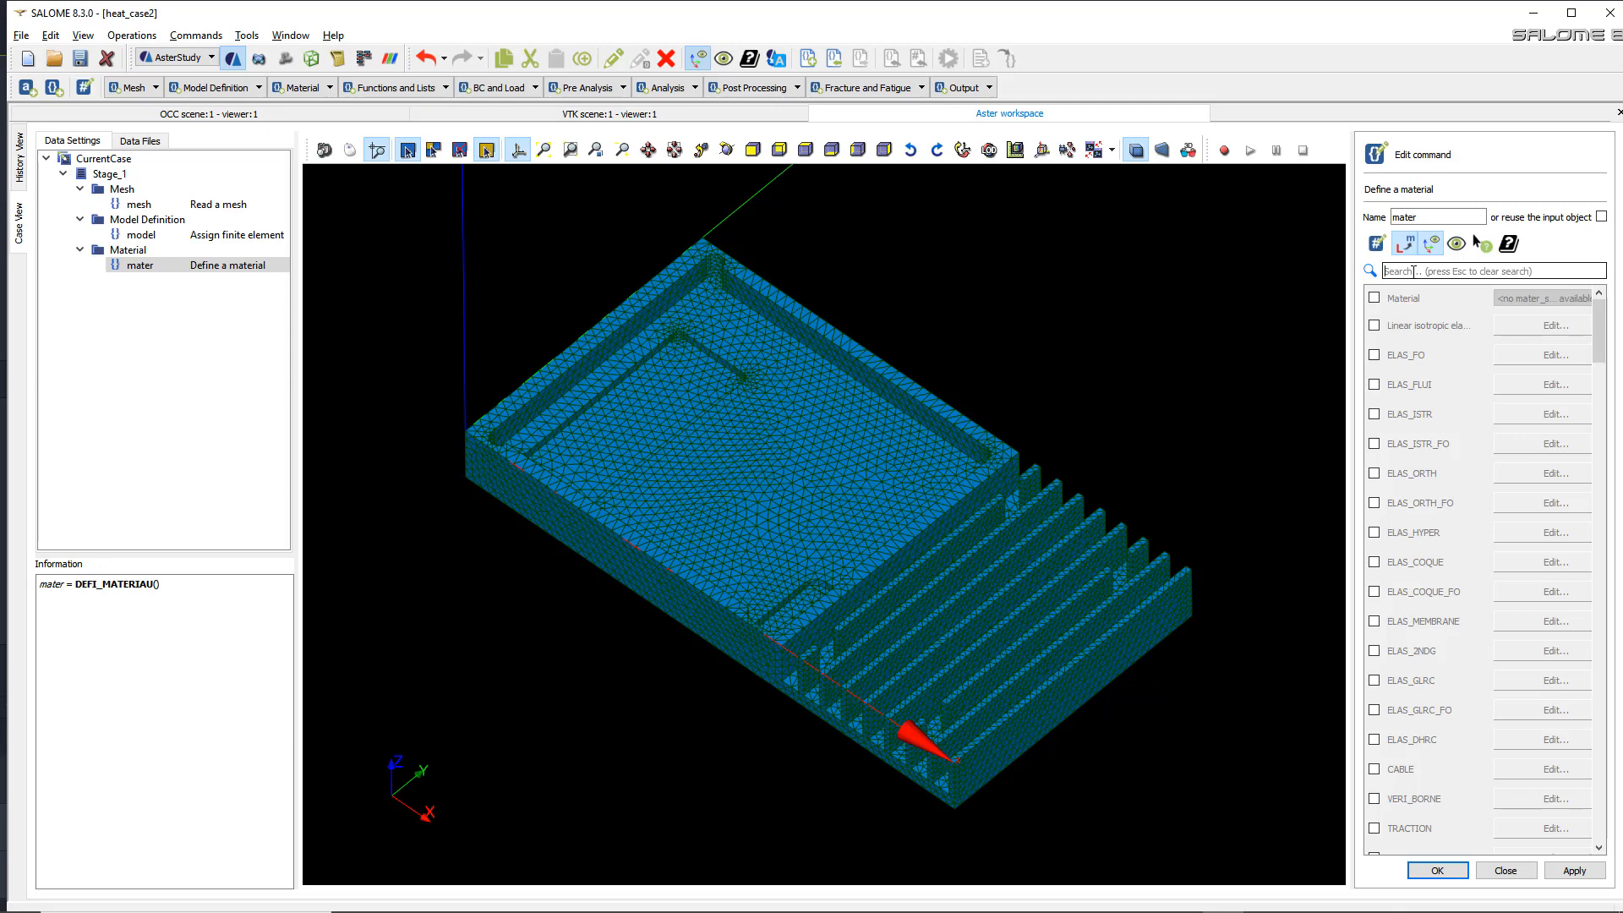
text(the)
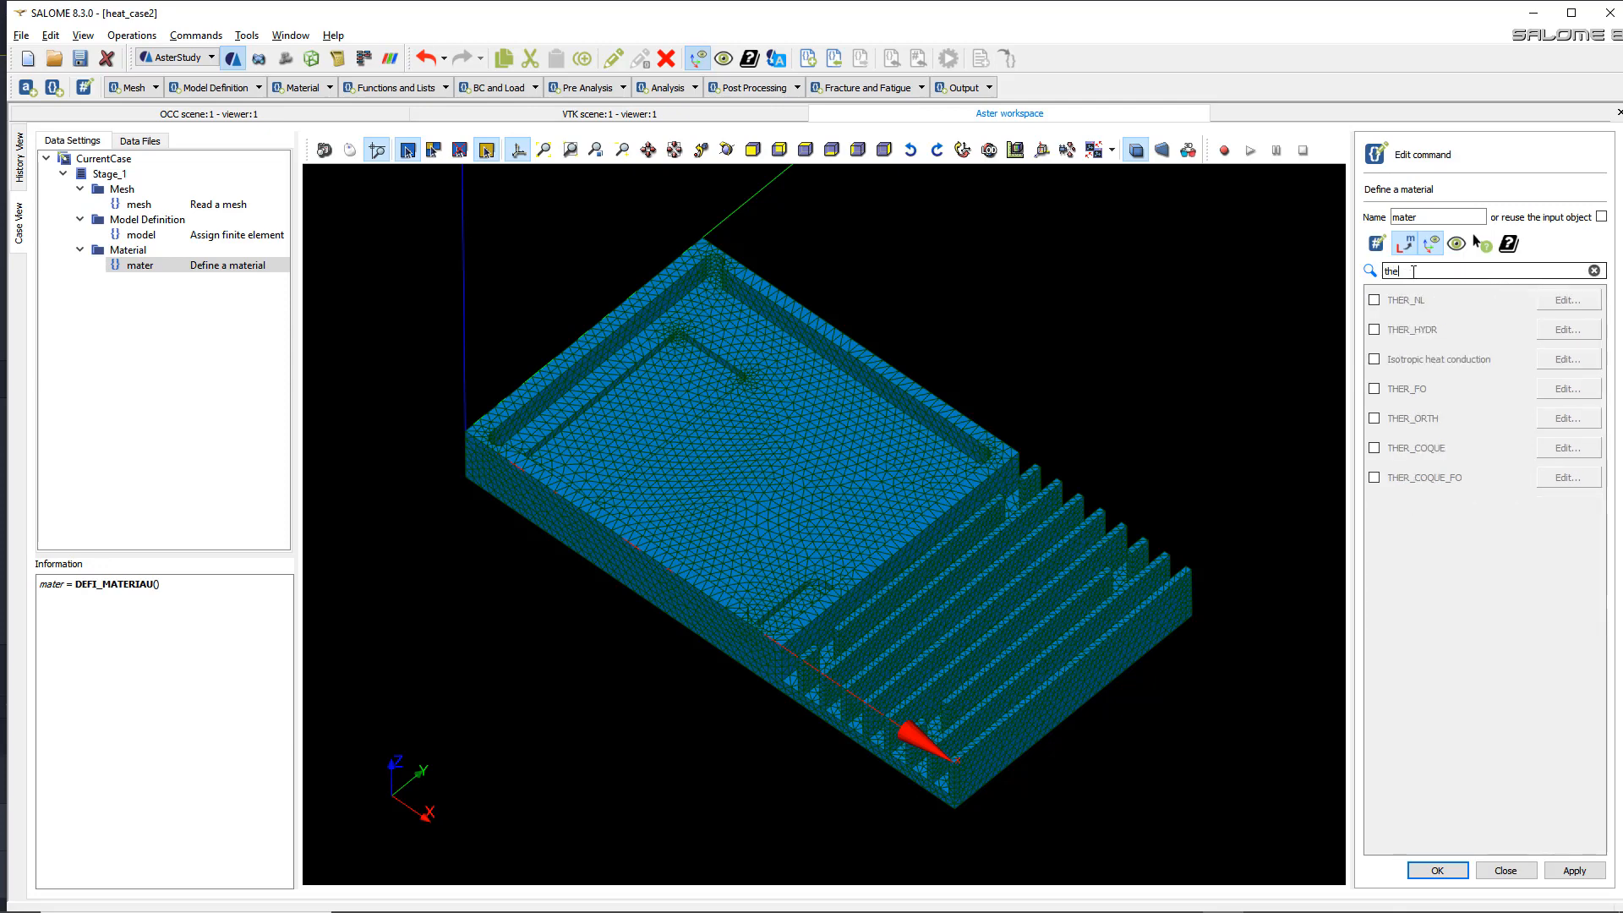
text(r)
- Compare the thermal property names in native code_aster keywords and in translated form
click(1404, 246)
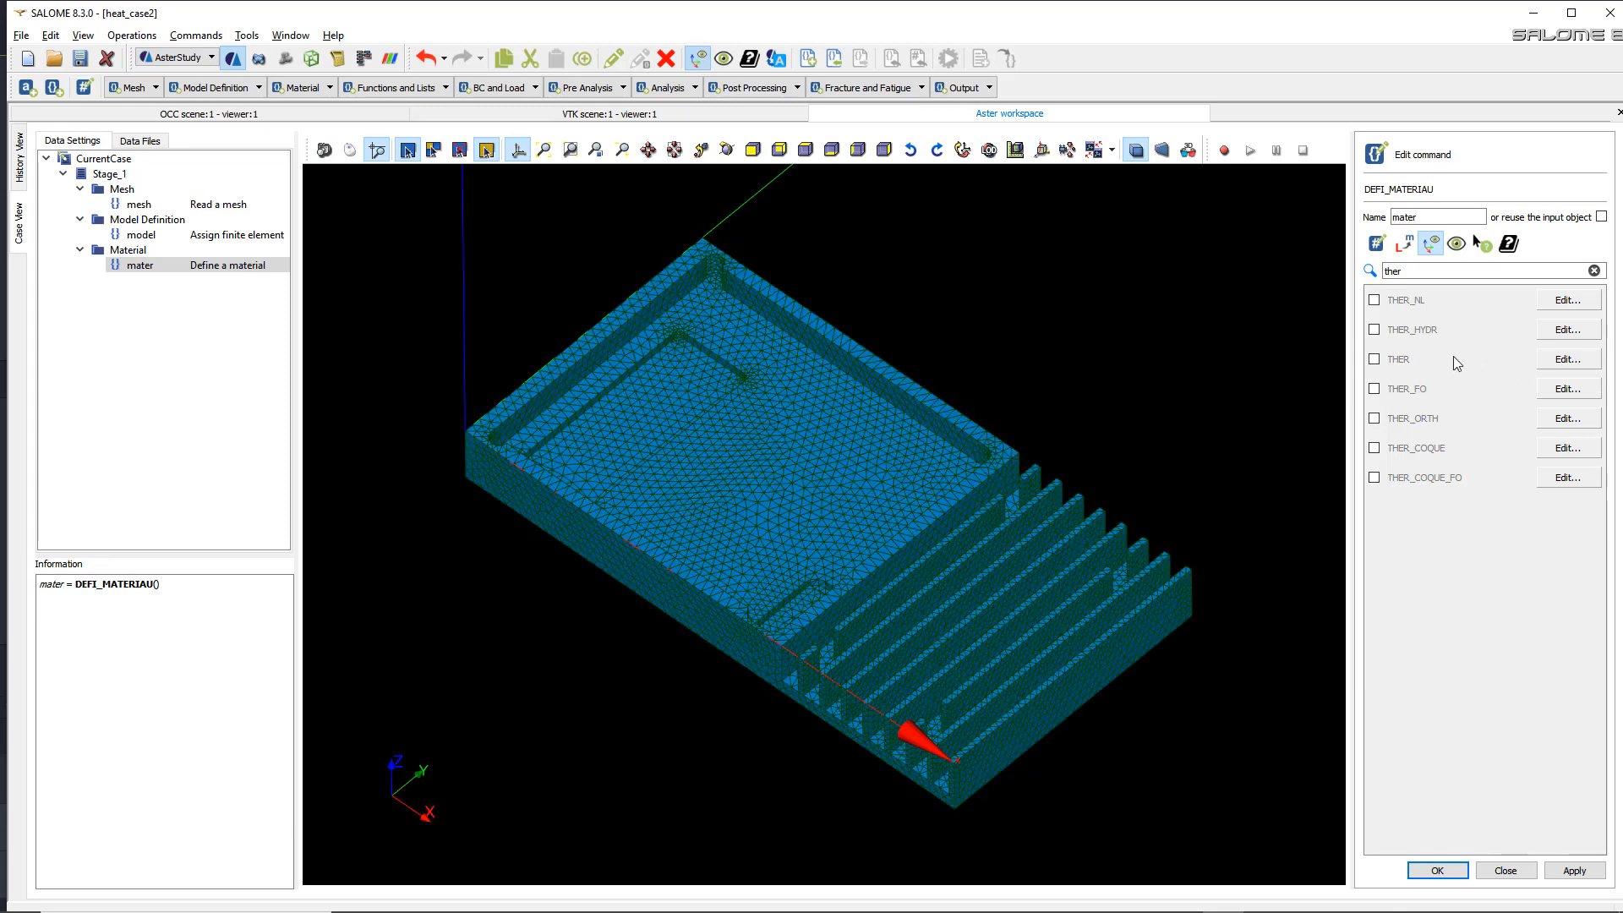
click(1409, 245)
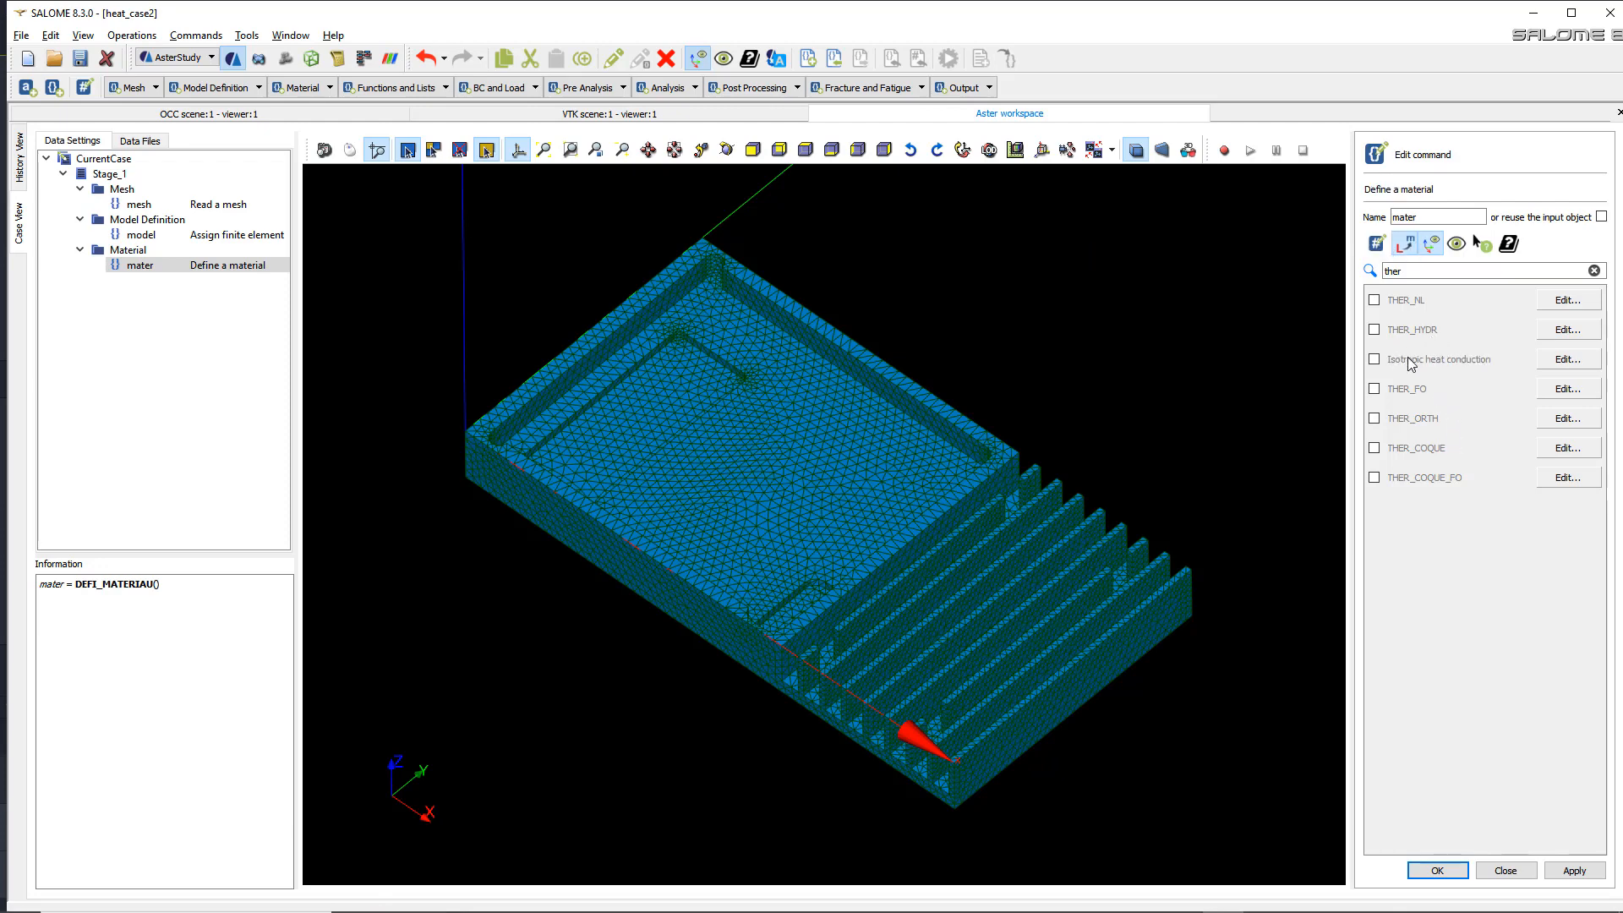
click(1406, 244)
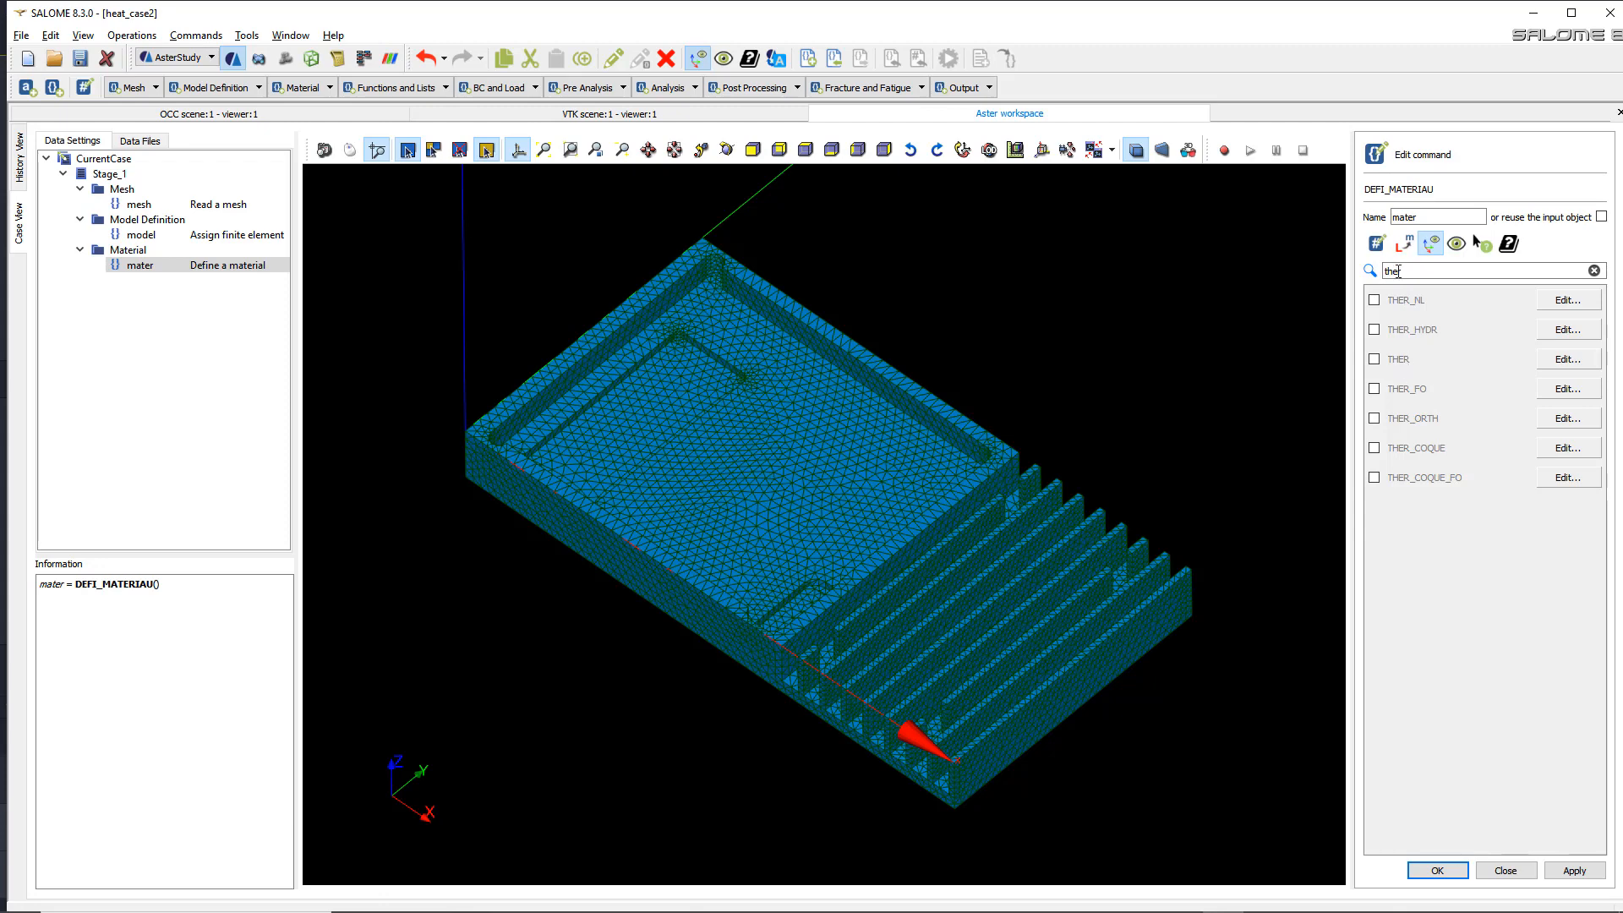
click(1405, 243)
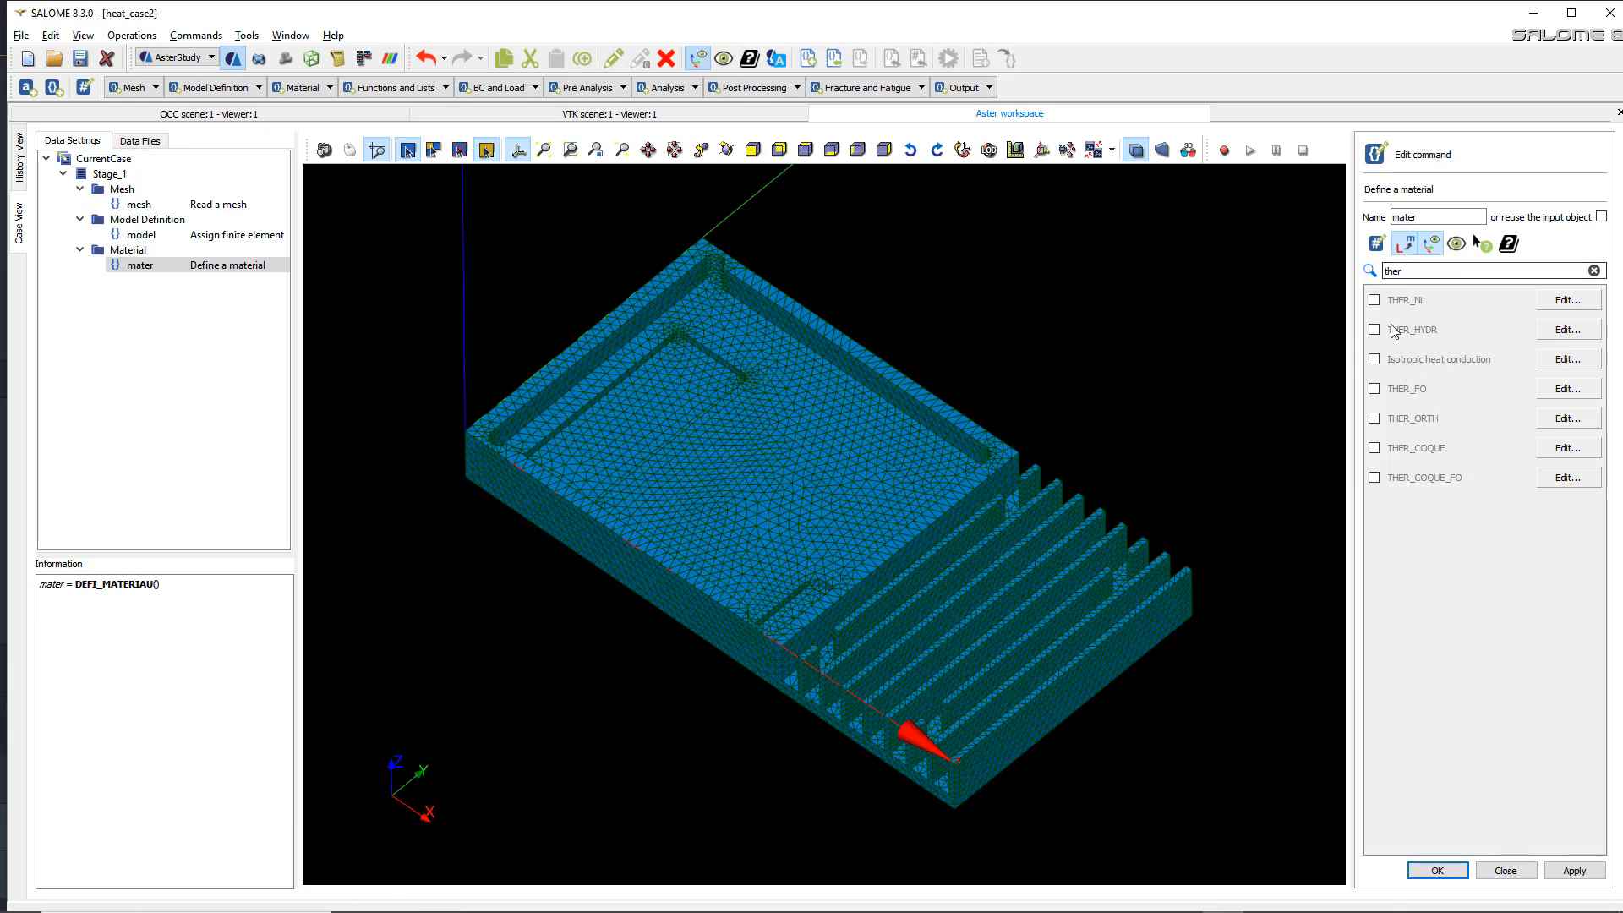
- Define the material Brass with isotropic heat conduction, thermal conductivity 159 and volumetric heat capacity 3.24e6
click(1375, 360)
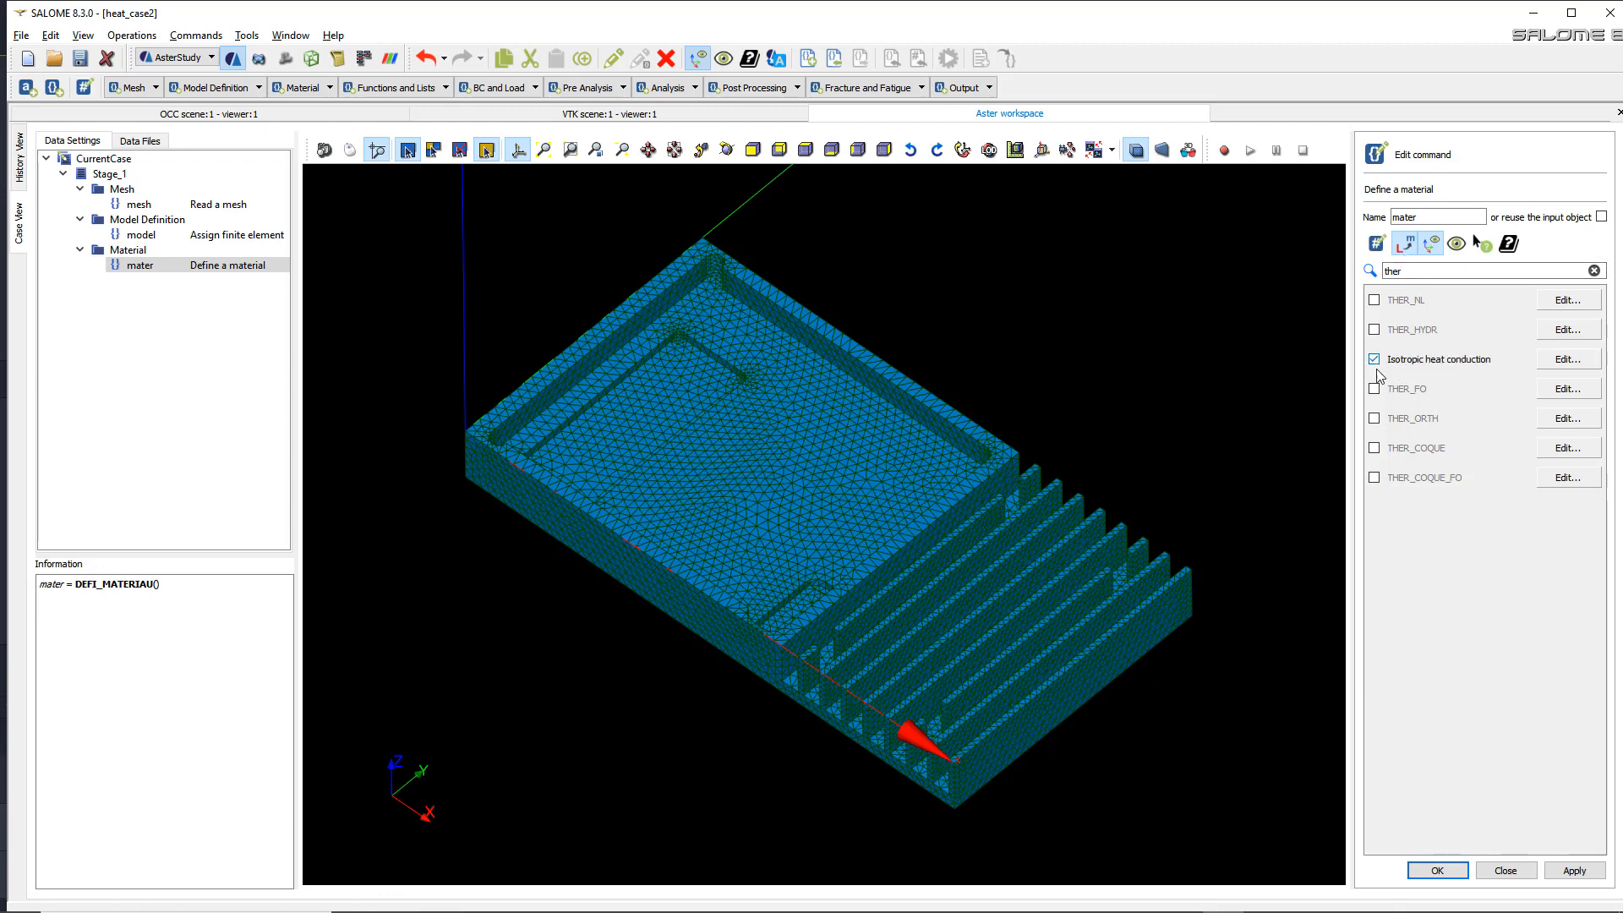
click(1567, 359)
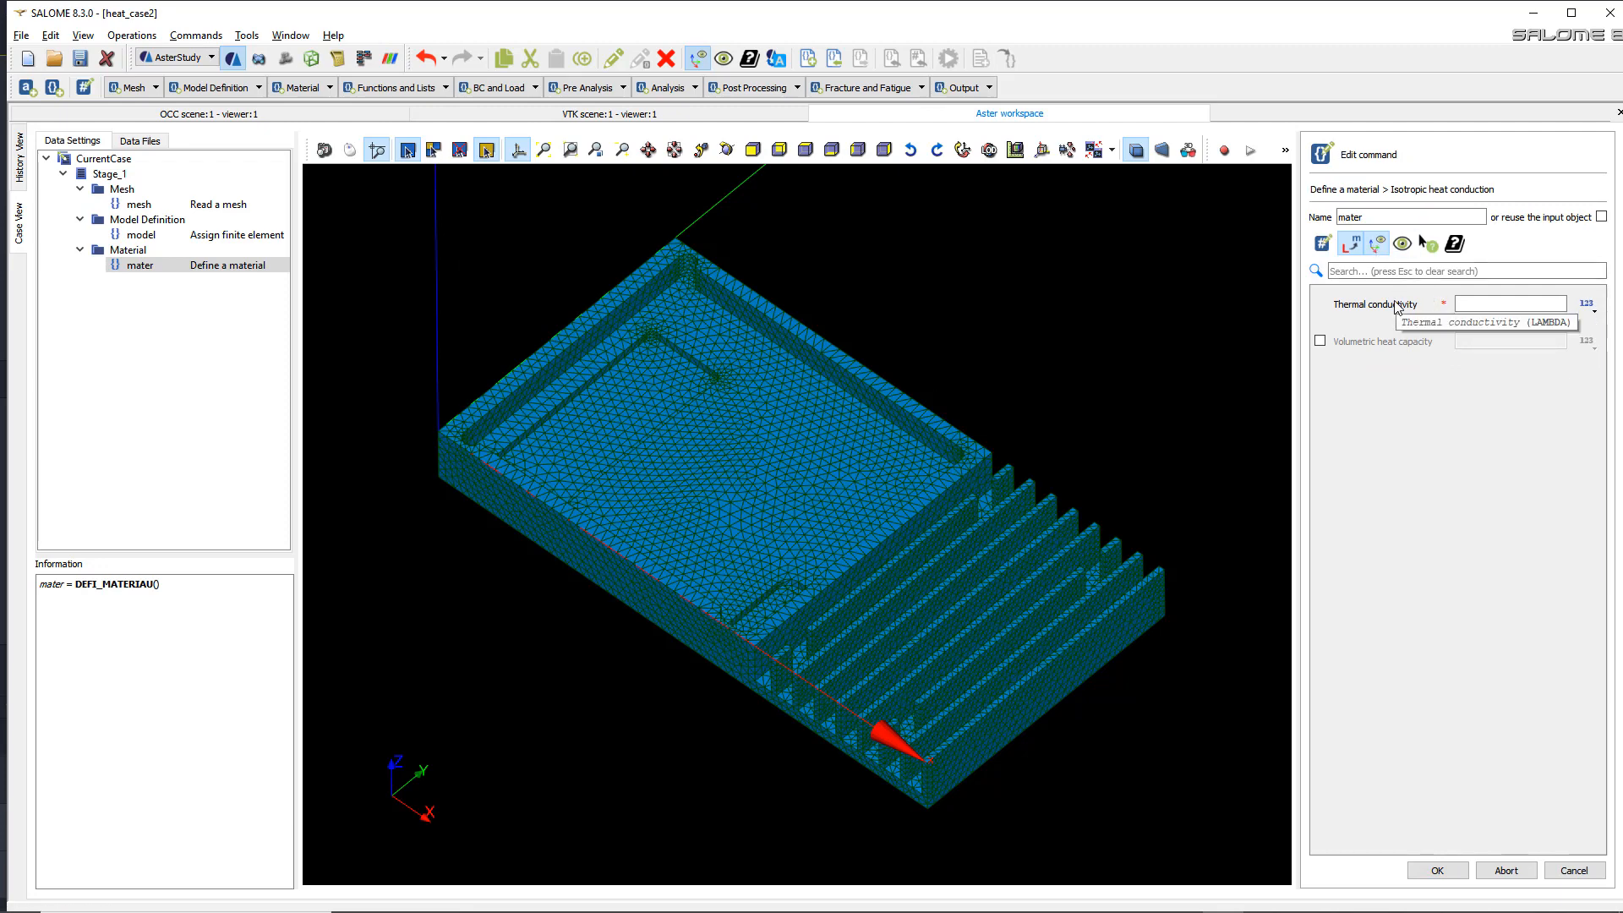
drag(1380, 218, 1321, 222)
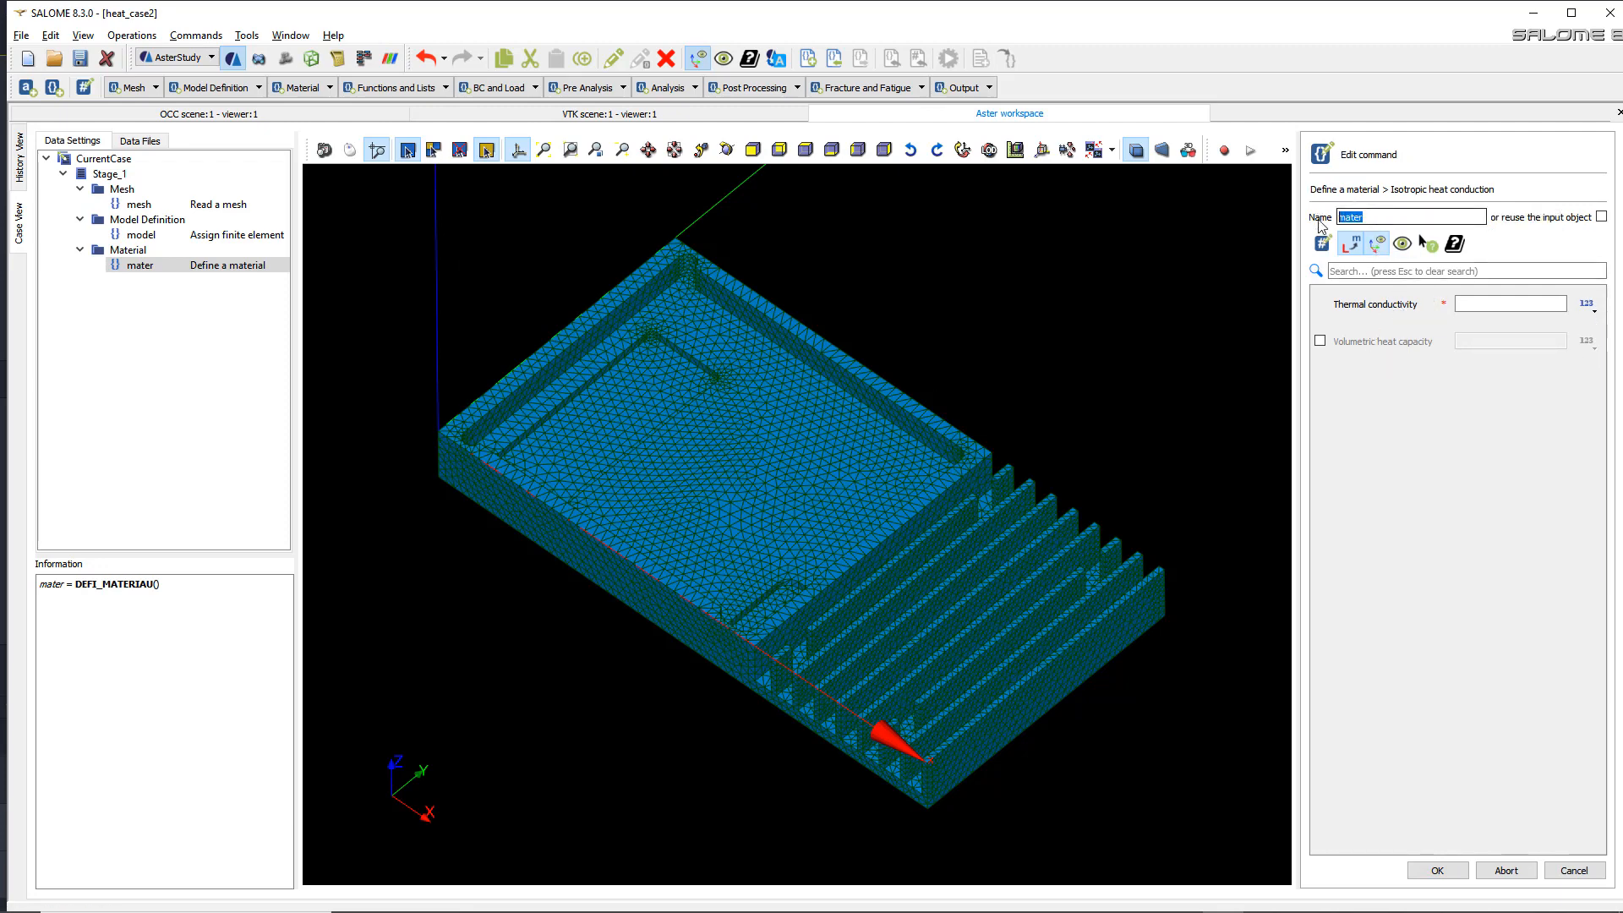
text(Brass)
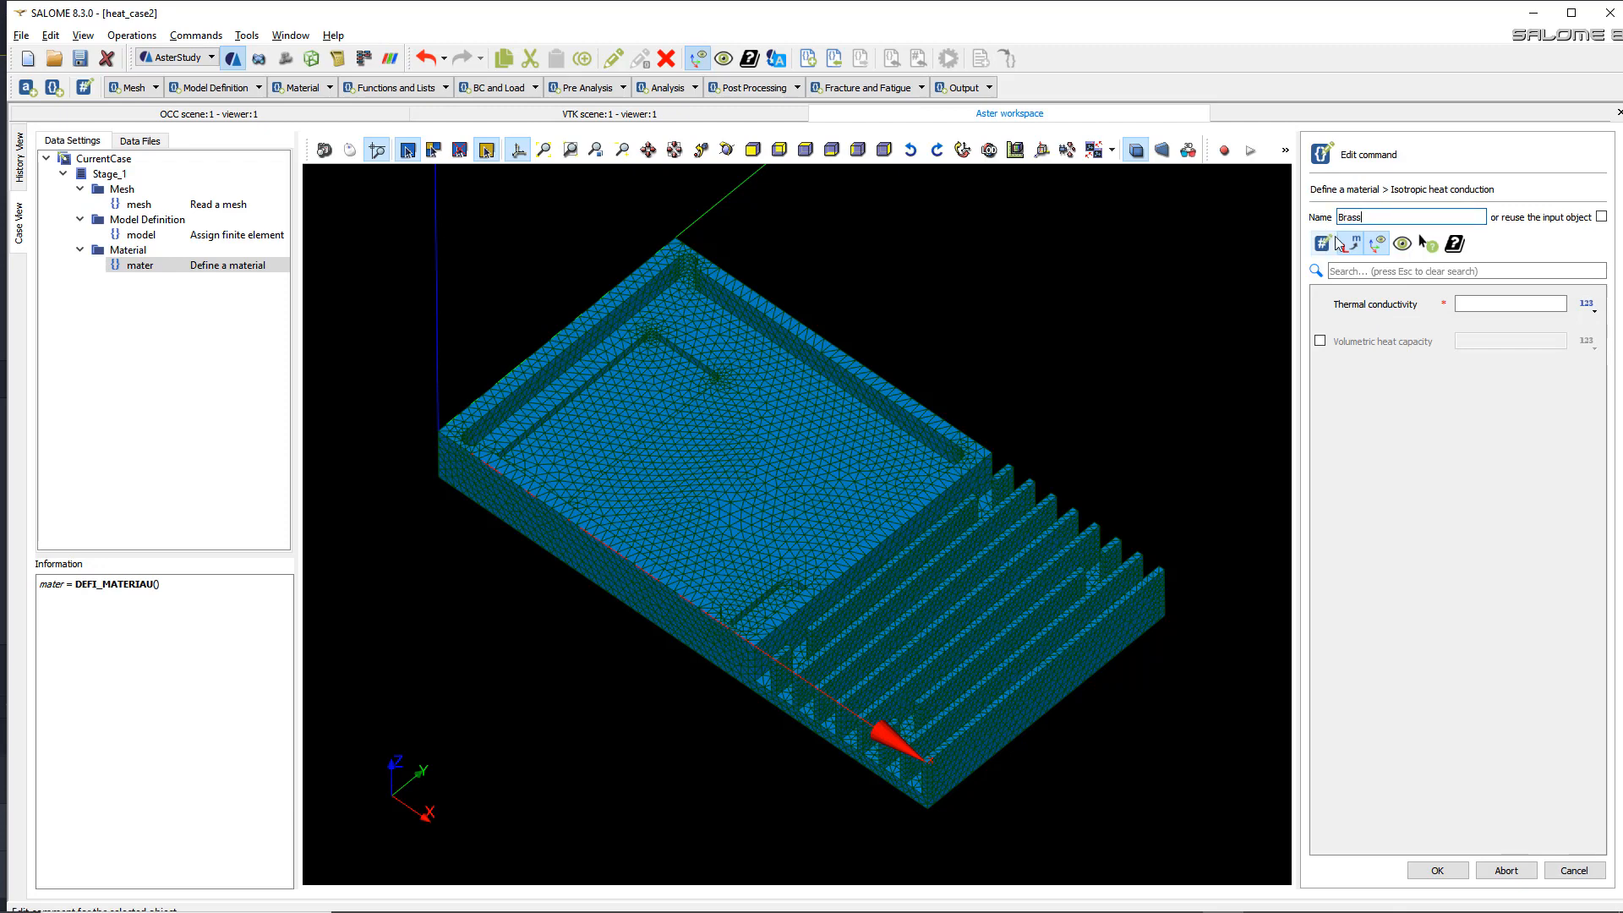
click(1340, 244)
click(1483, 305)
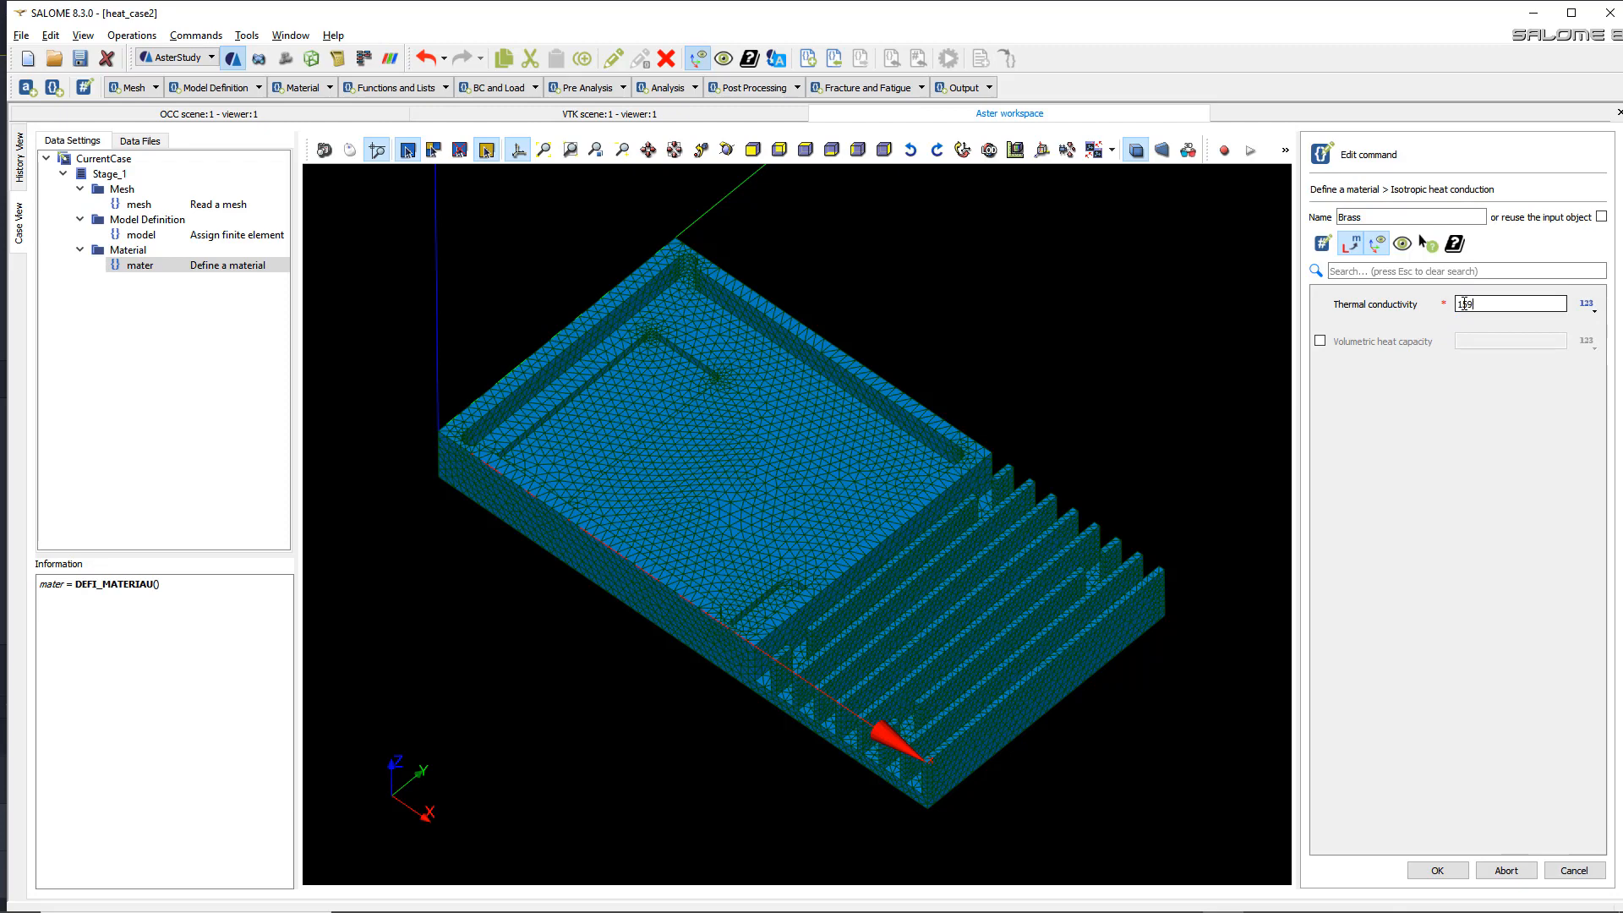
click(1320, 341)
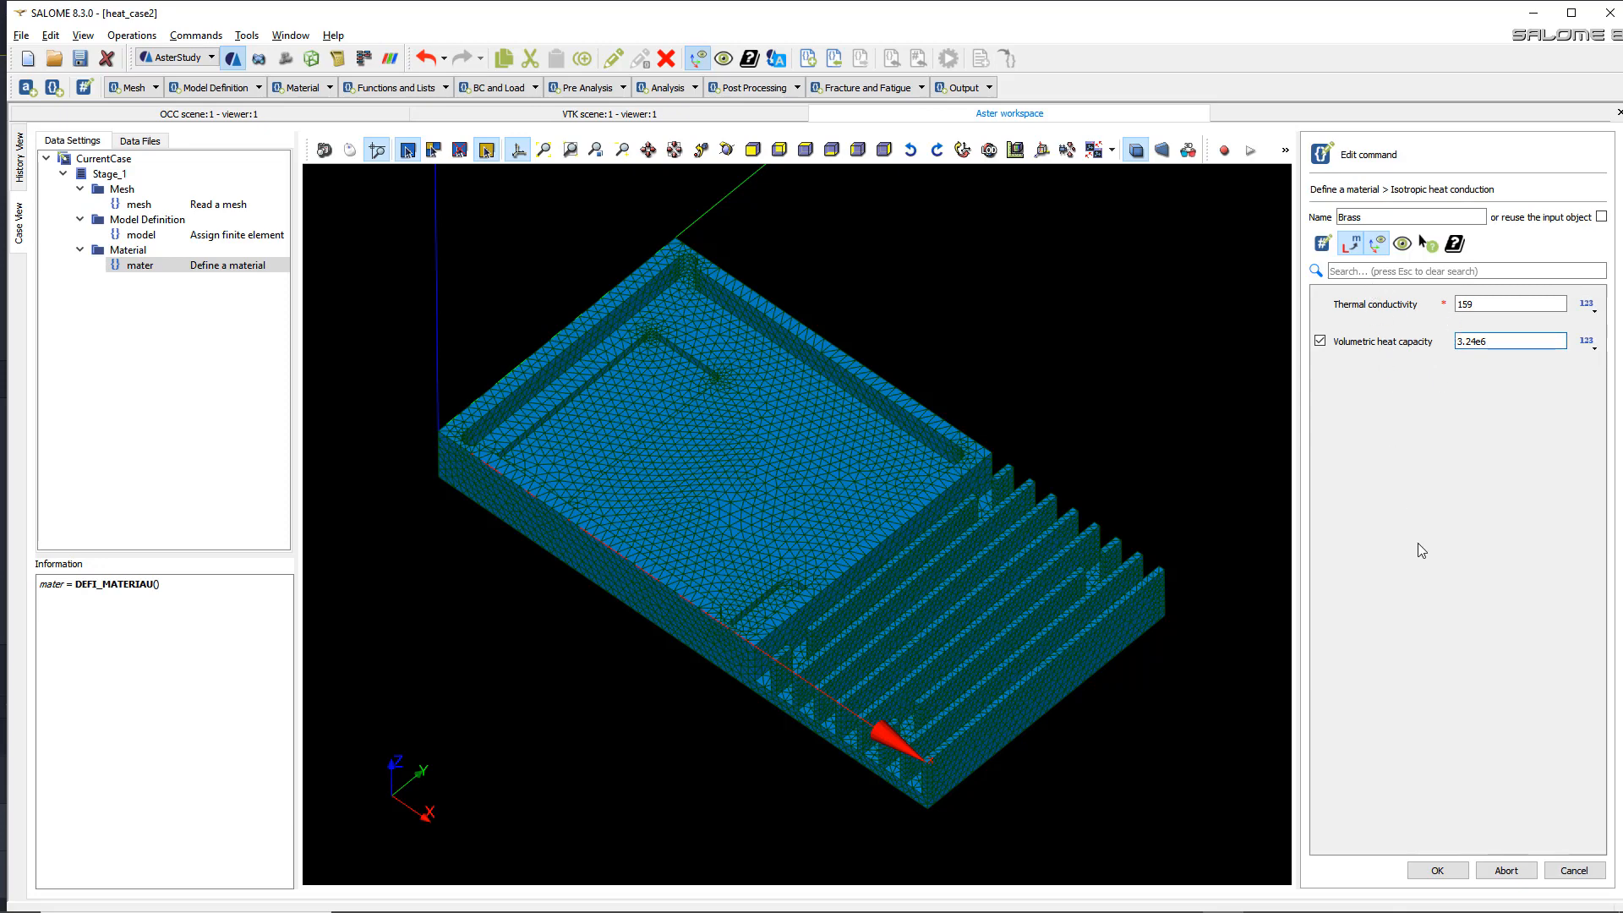
click(1437, 870)
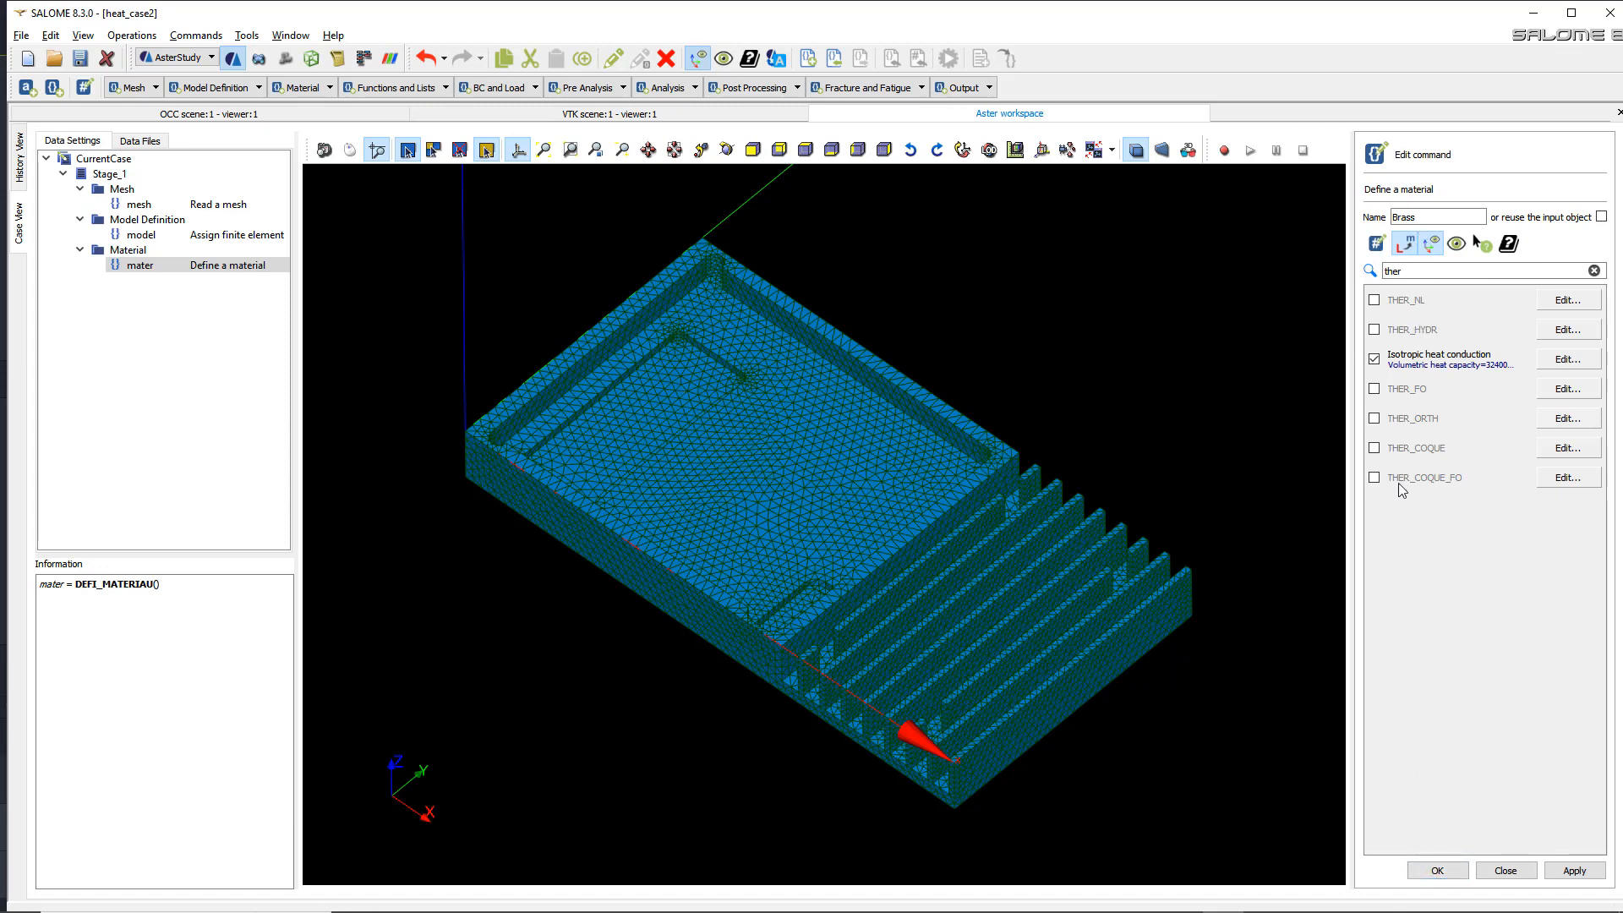
click(1437, 870)
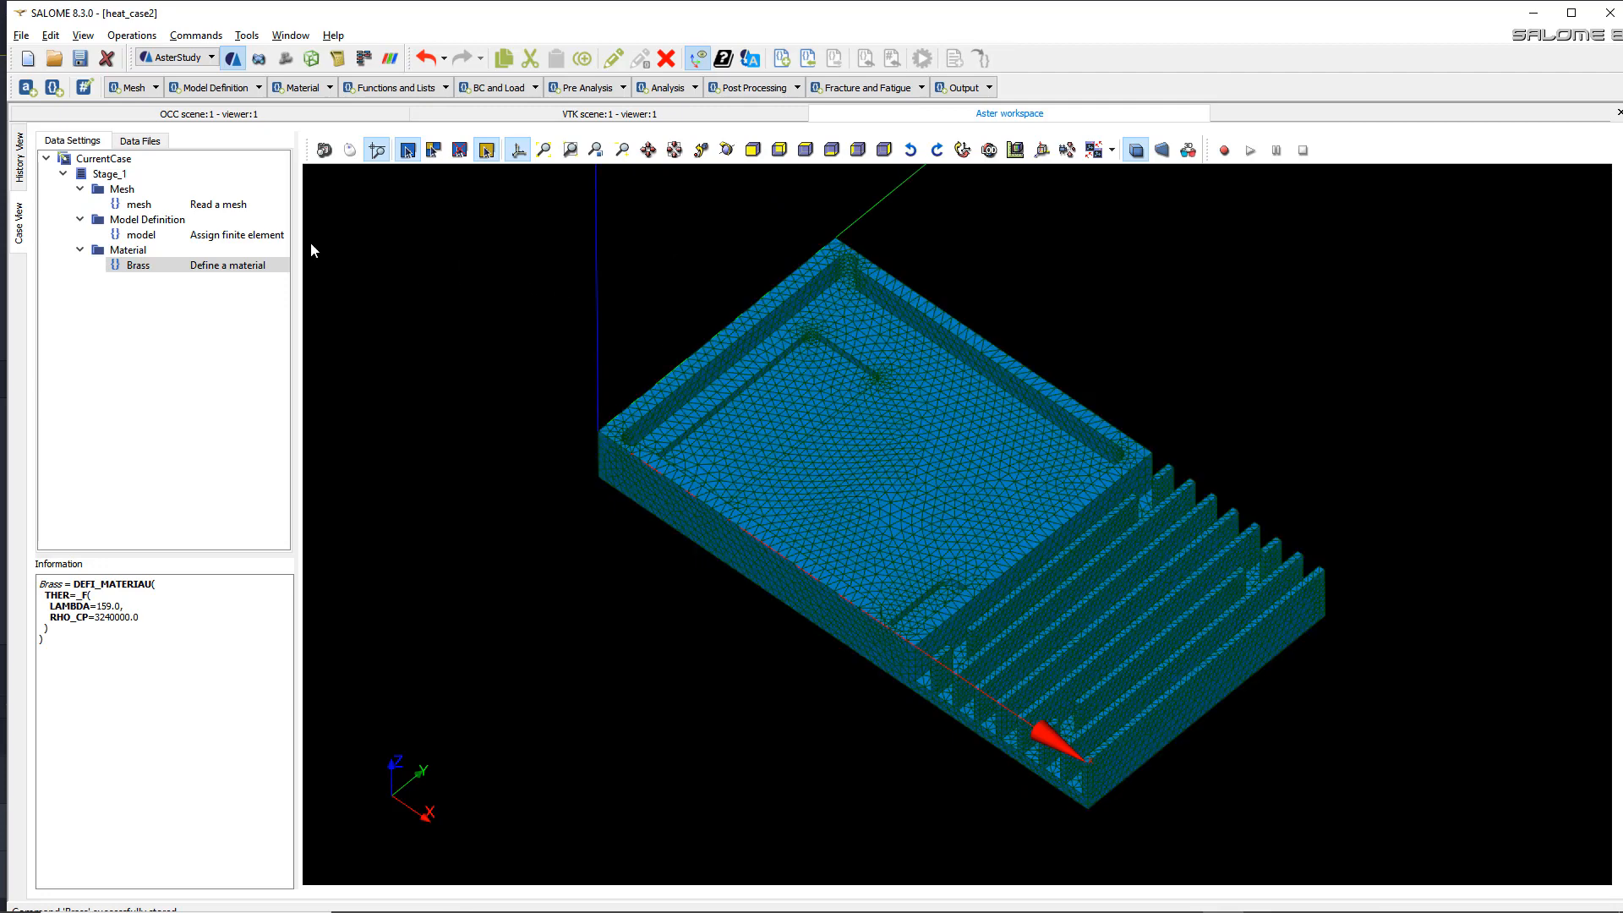
- Add a second Define a material command named Alum and enable its isotropic heat conduction
click(294, 91)
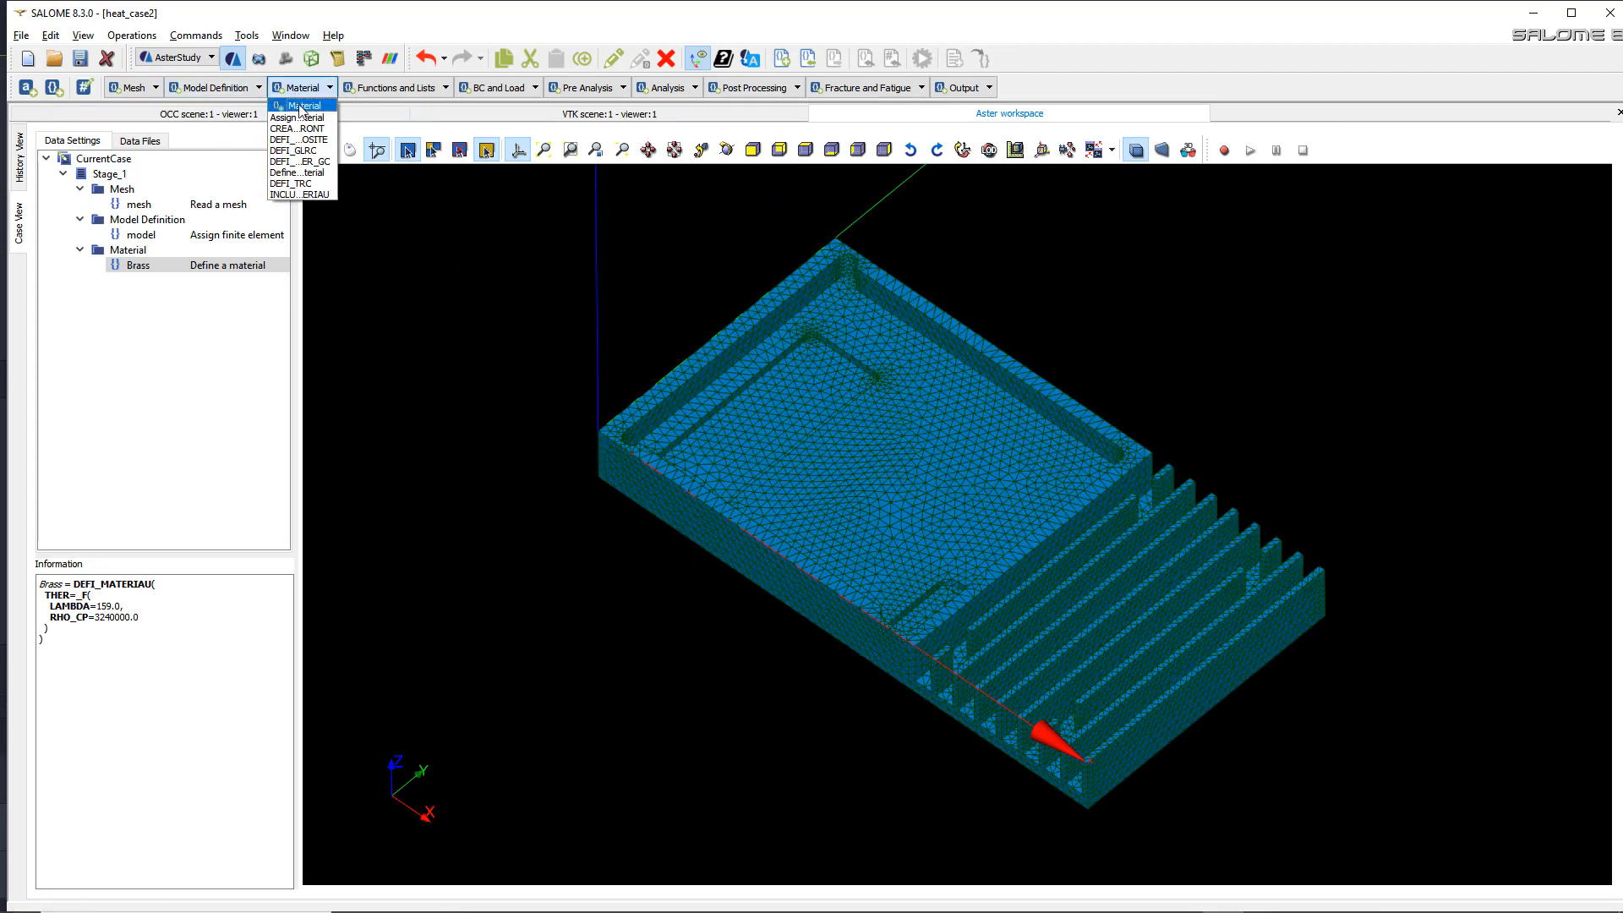
click(297, 172)
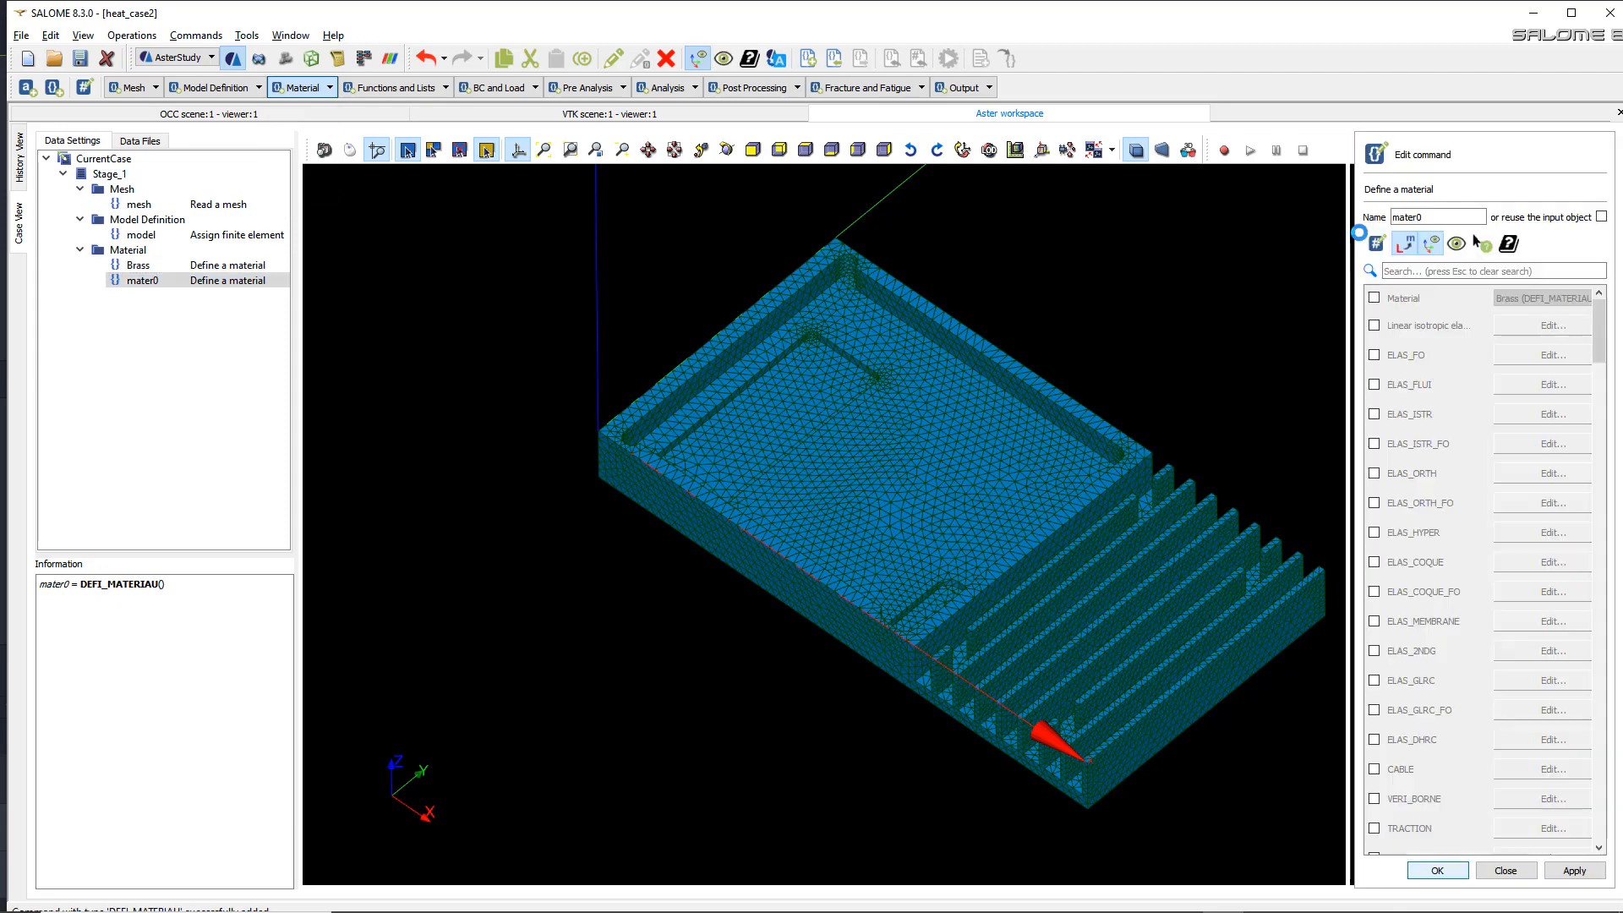
double_click(1439, 220)
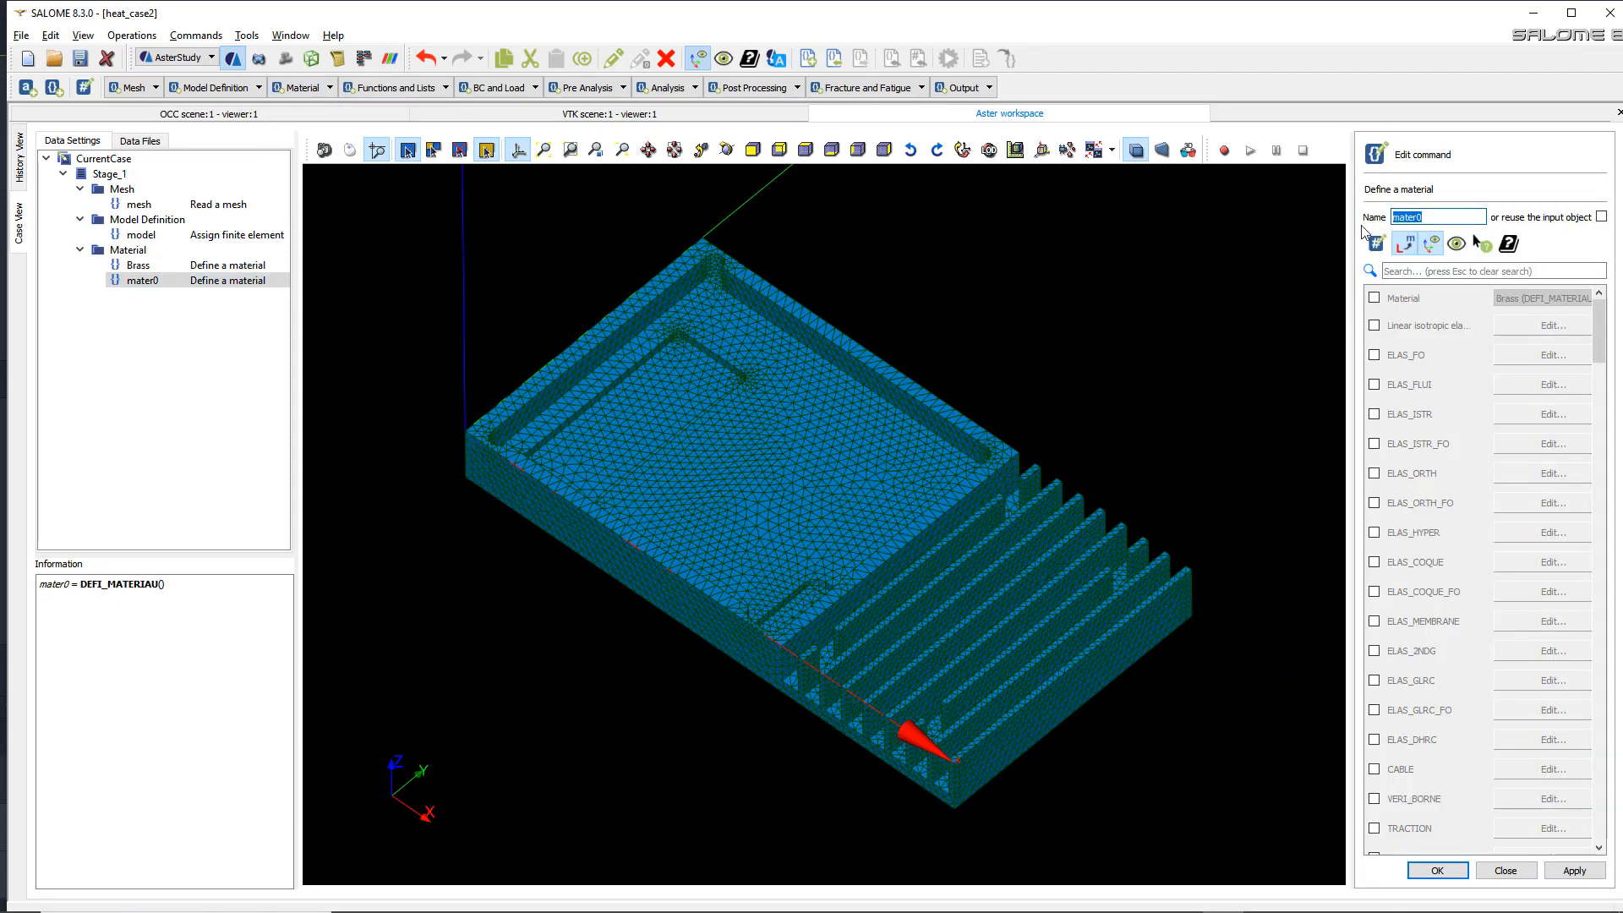
text(Alum)
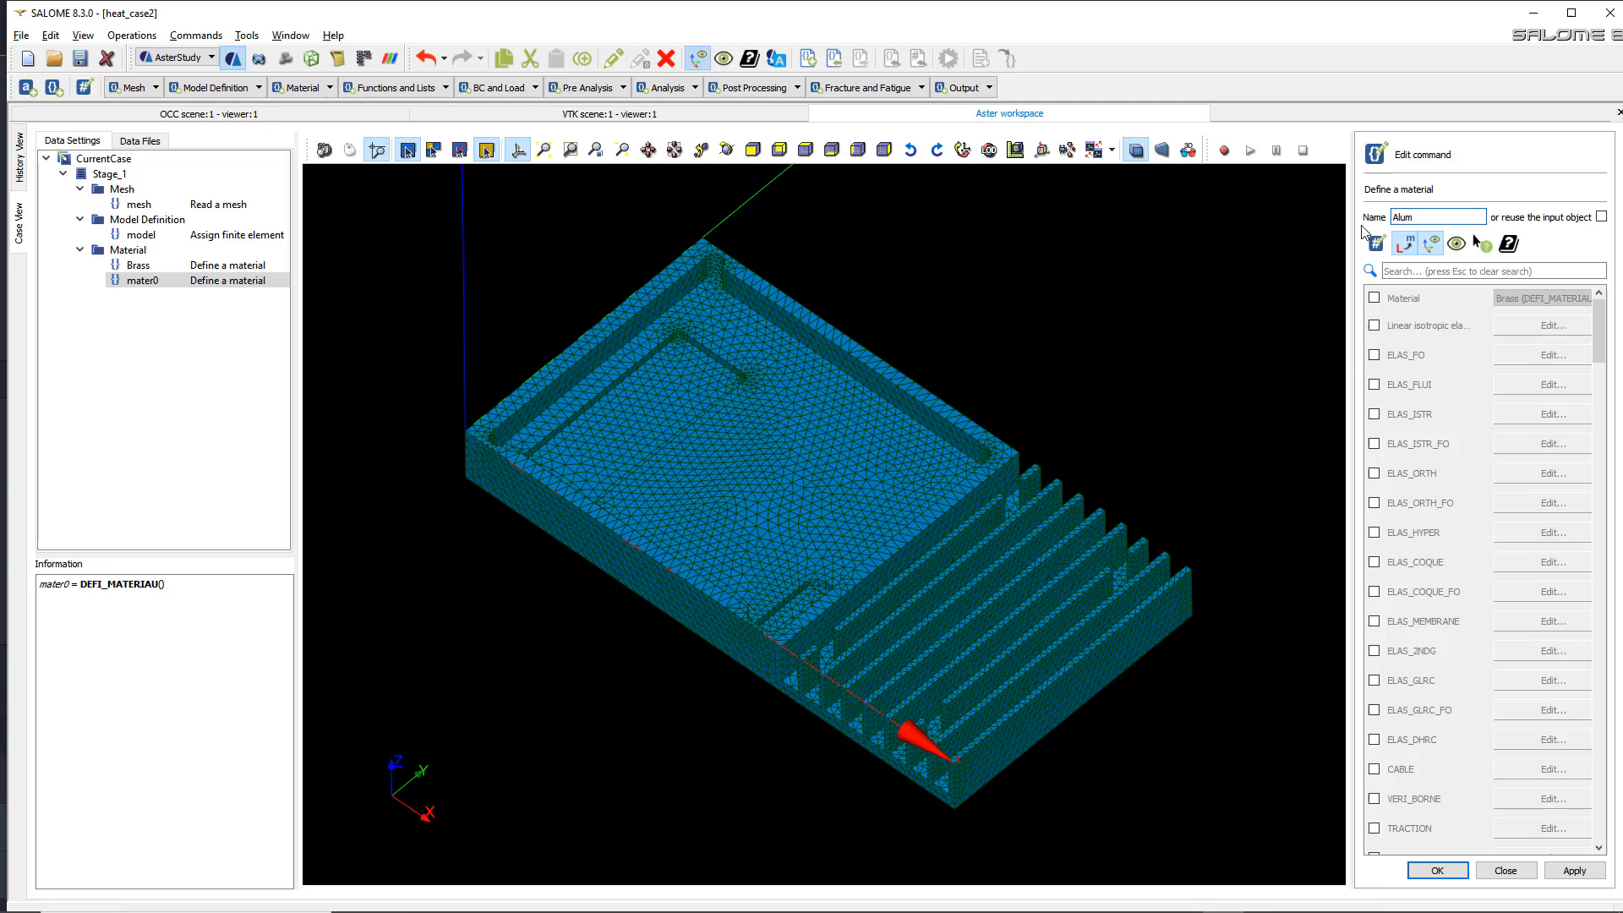
click(1408, 267)
text(the)
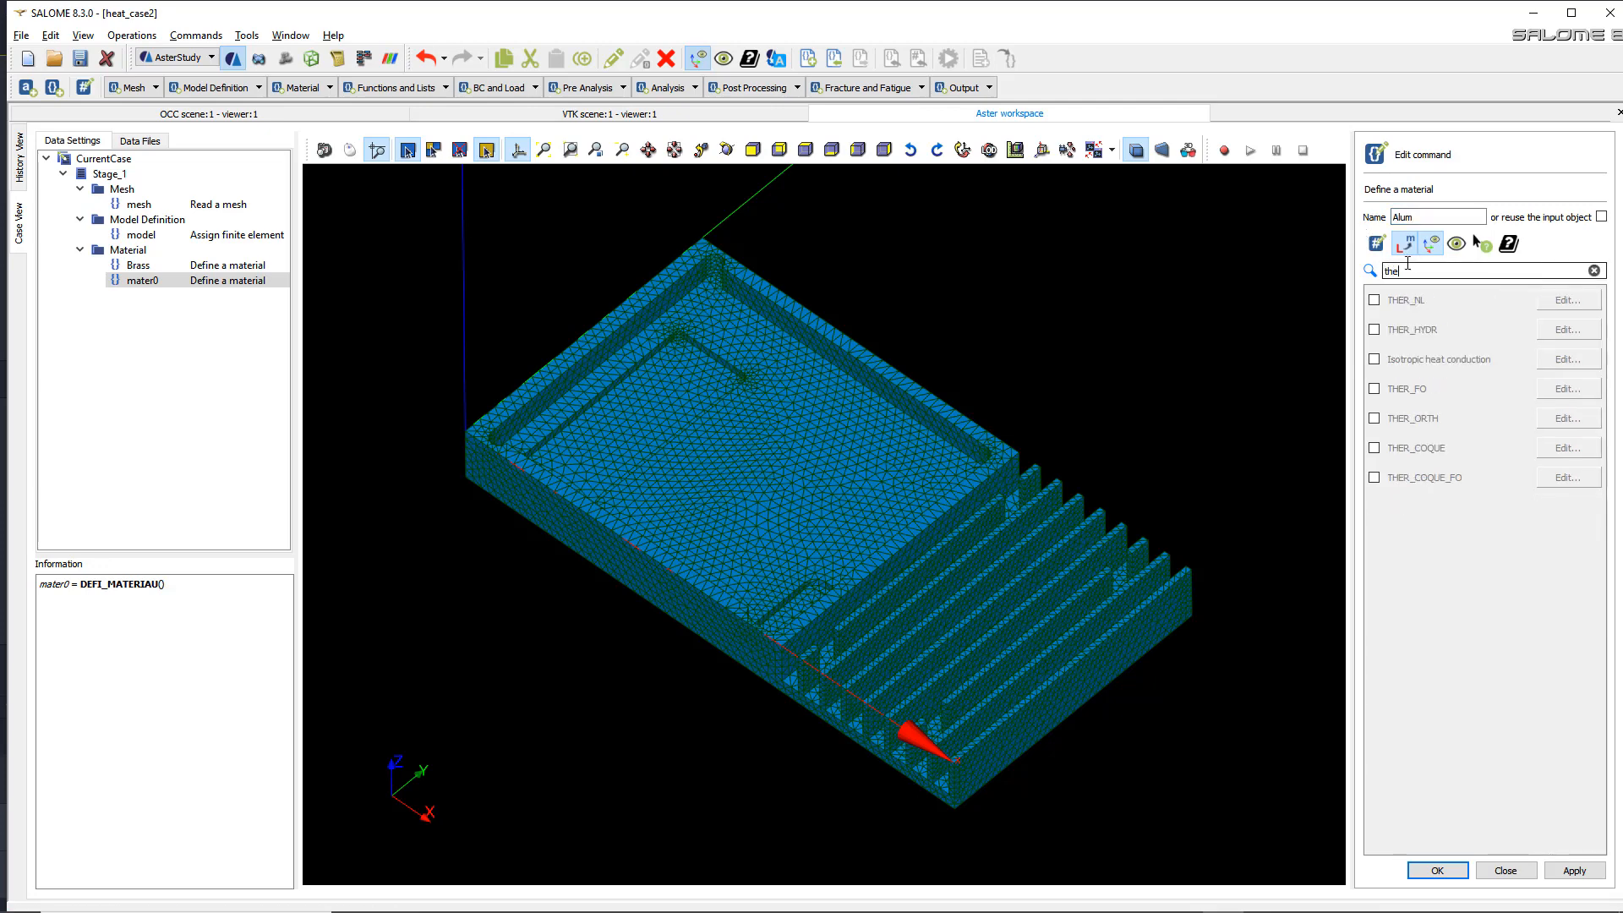
click(1375, 359)
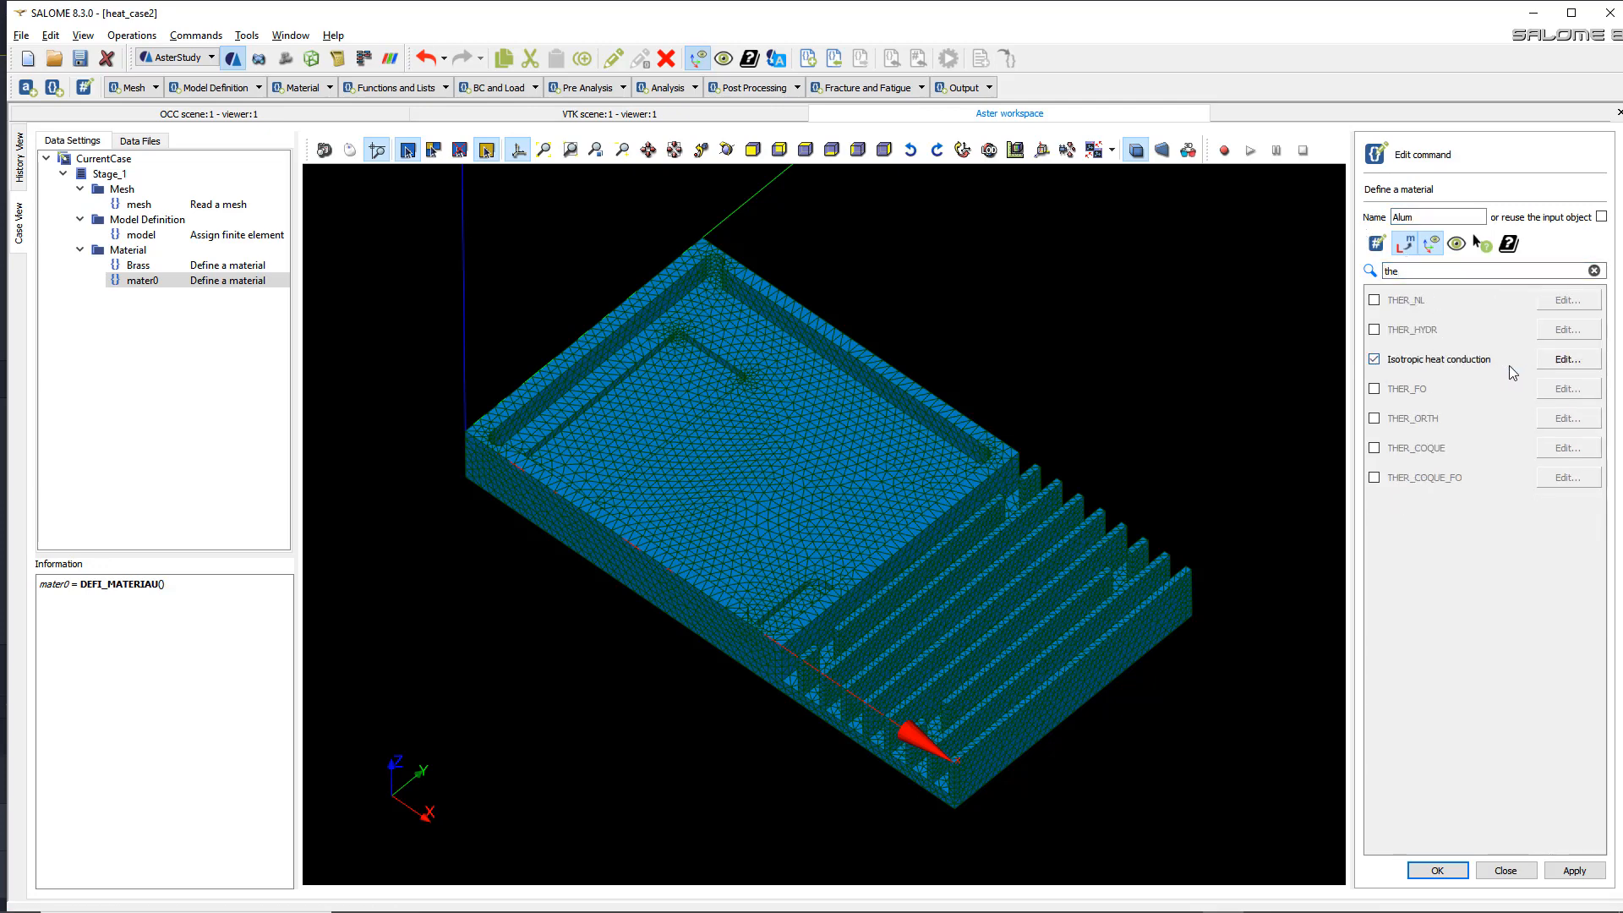
- Set Alum's thermal conductivity to 200 and volumetric heat capacity to 2430000, and store the material
click(1565, 359)
click(1494, 307)
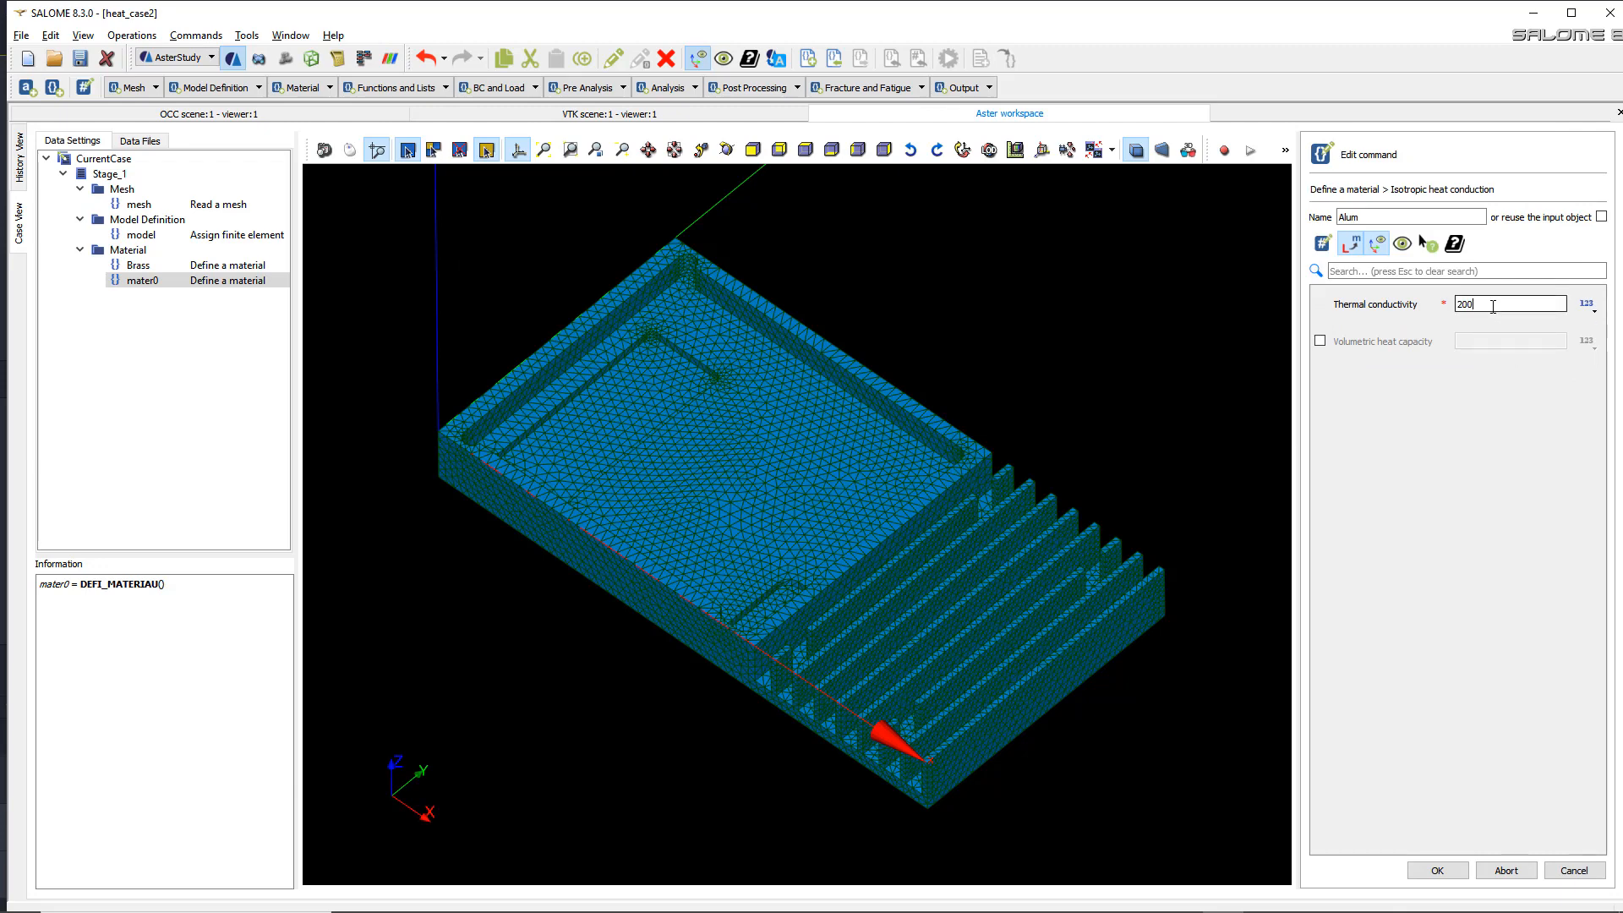
click(1320, 341)
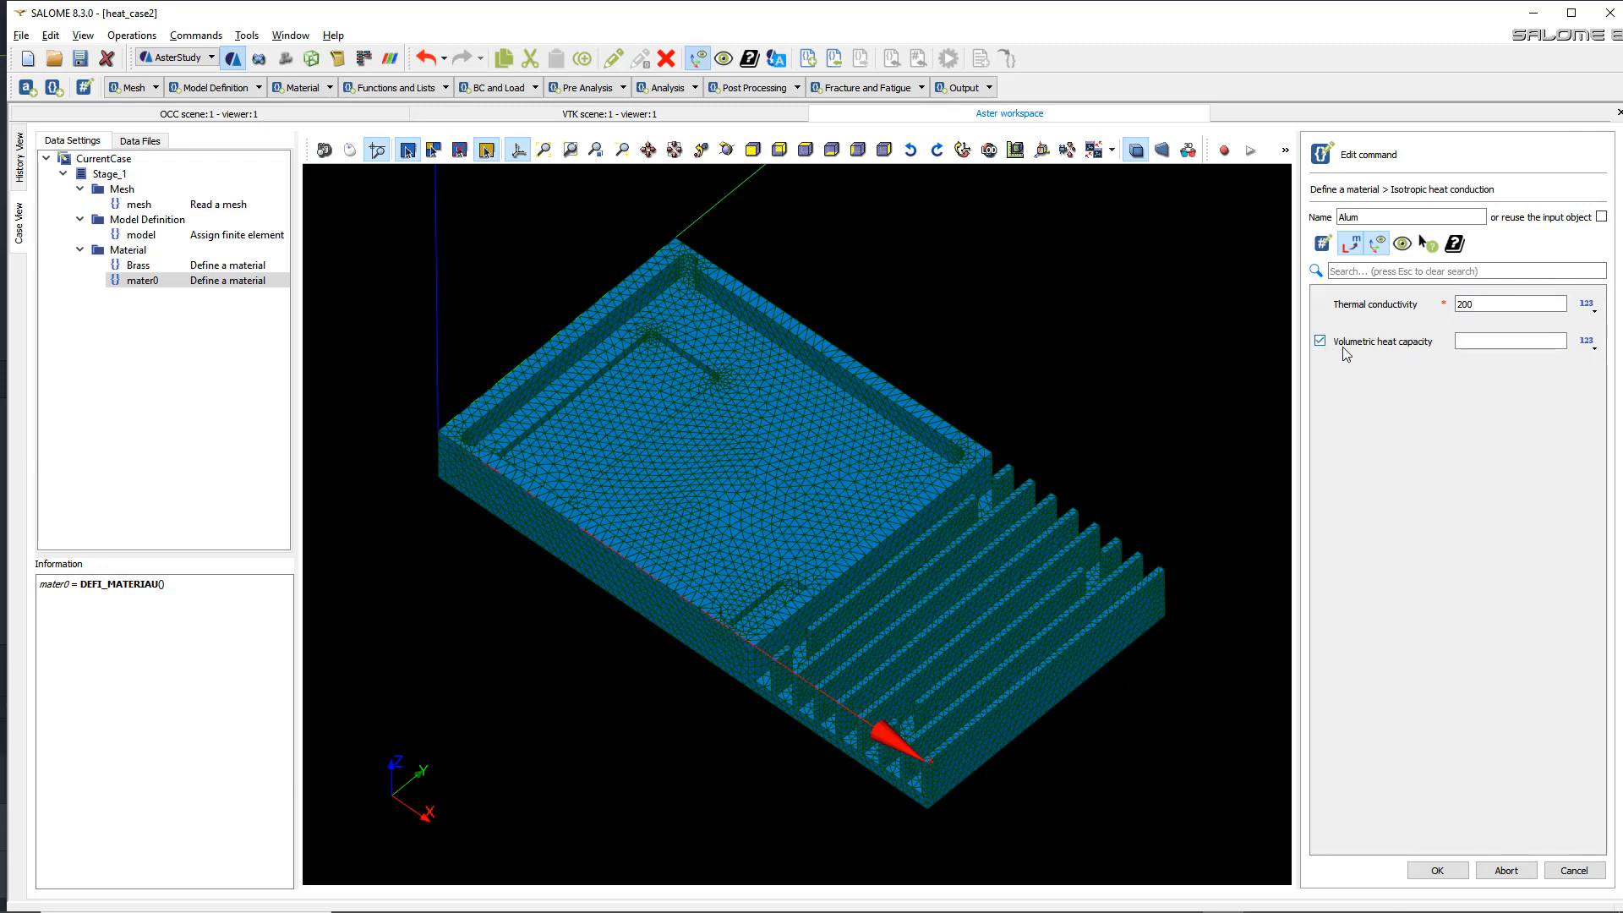
click(1470, 342)
click(1438, 871)
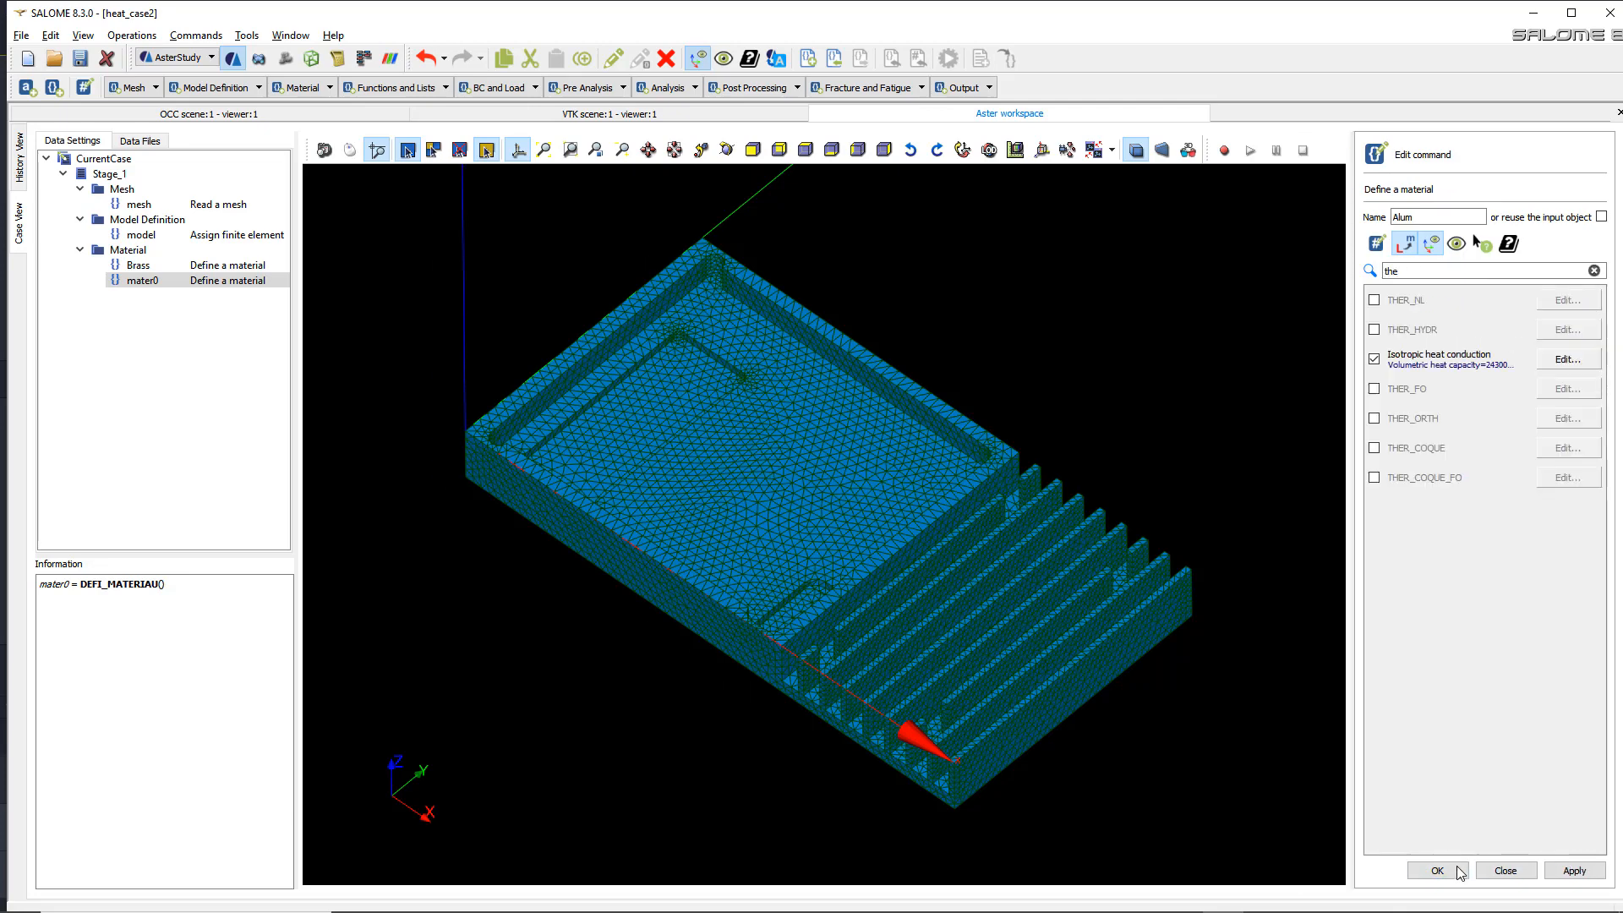
click(1438, 871)
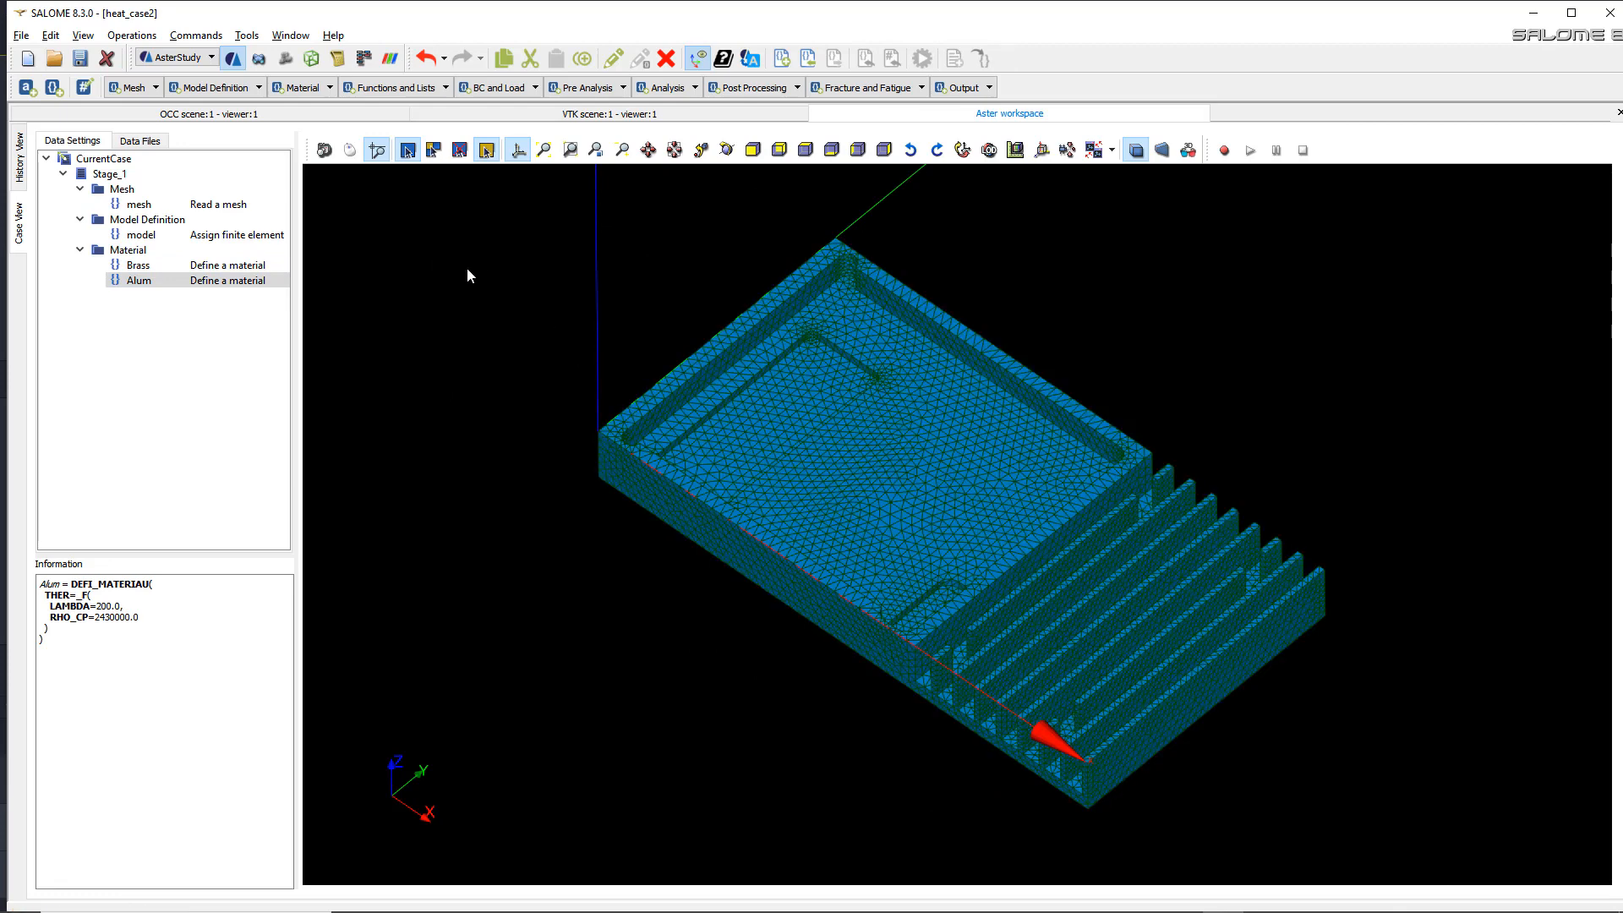
- Add an Assign a material command based on the model, and open one new material assignment item for editing
click(329, 88)
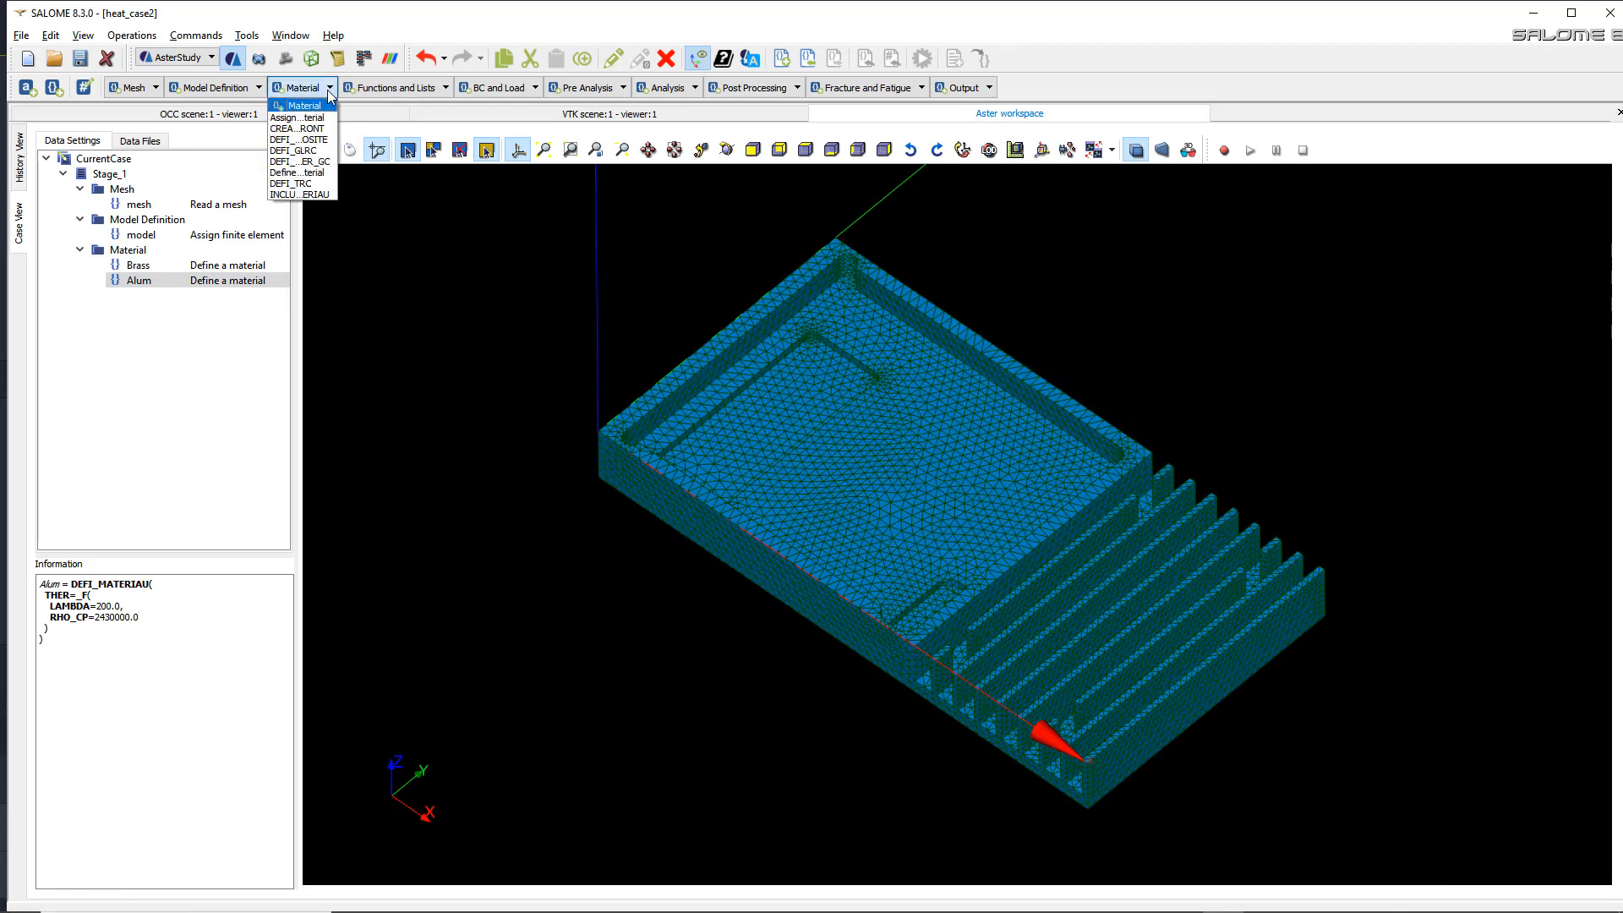
click(326, 119)
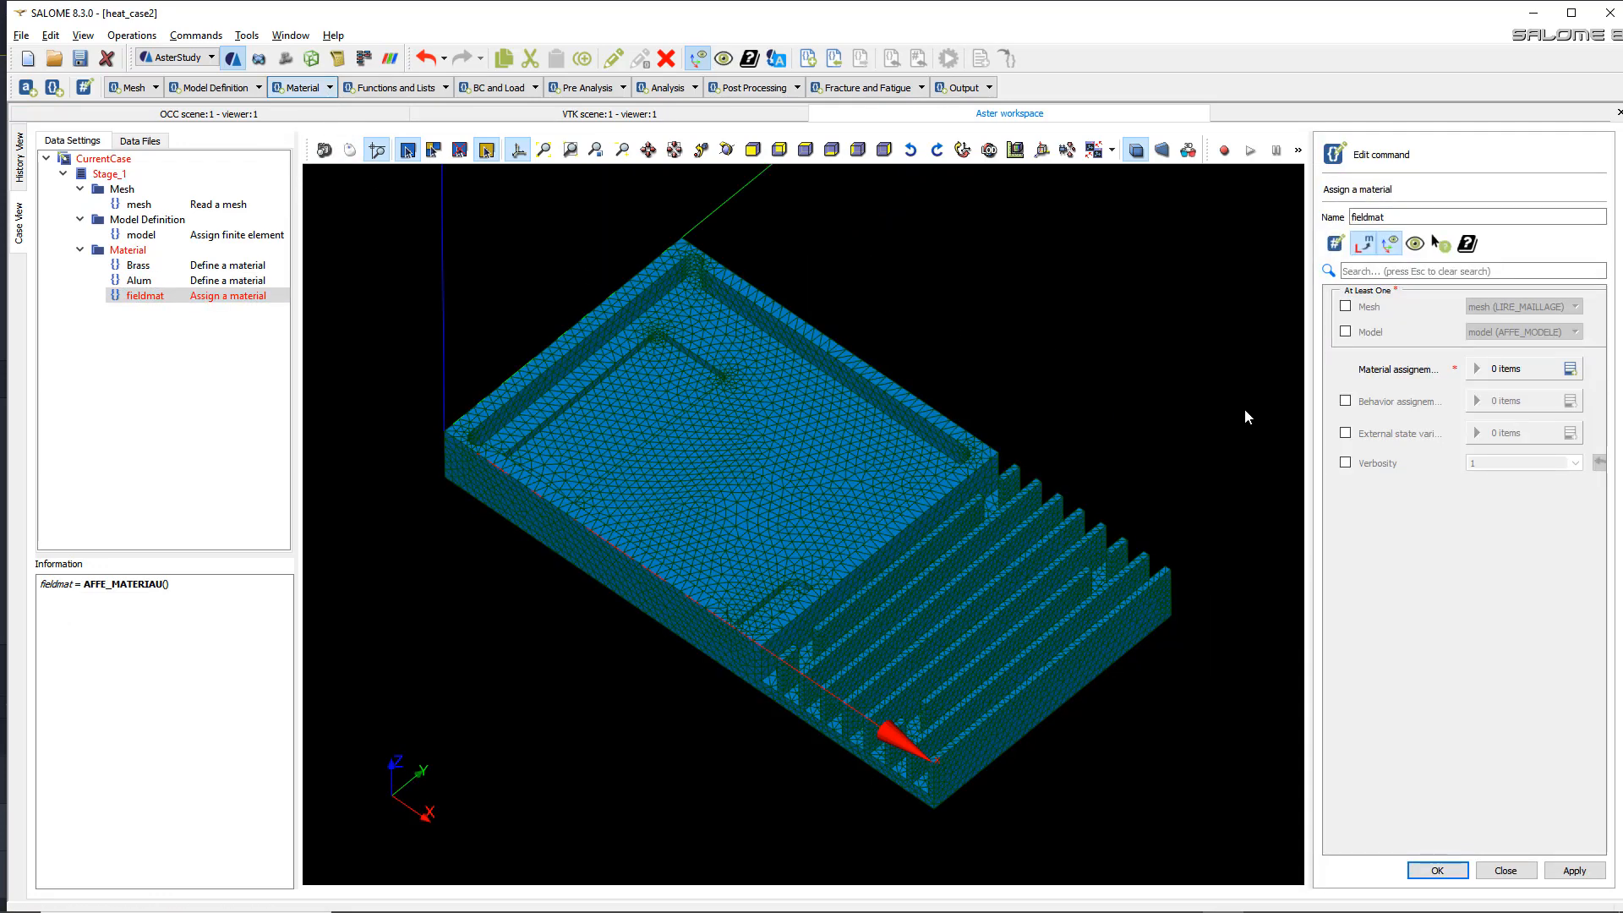
click(1345, 332)
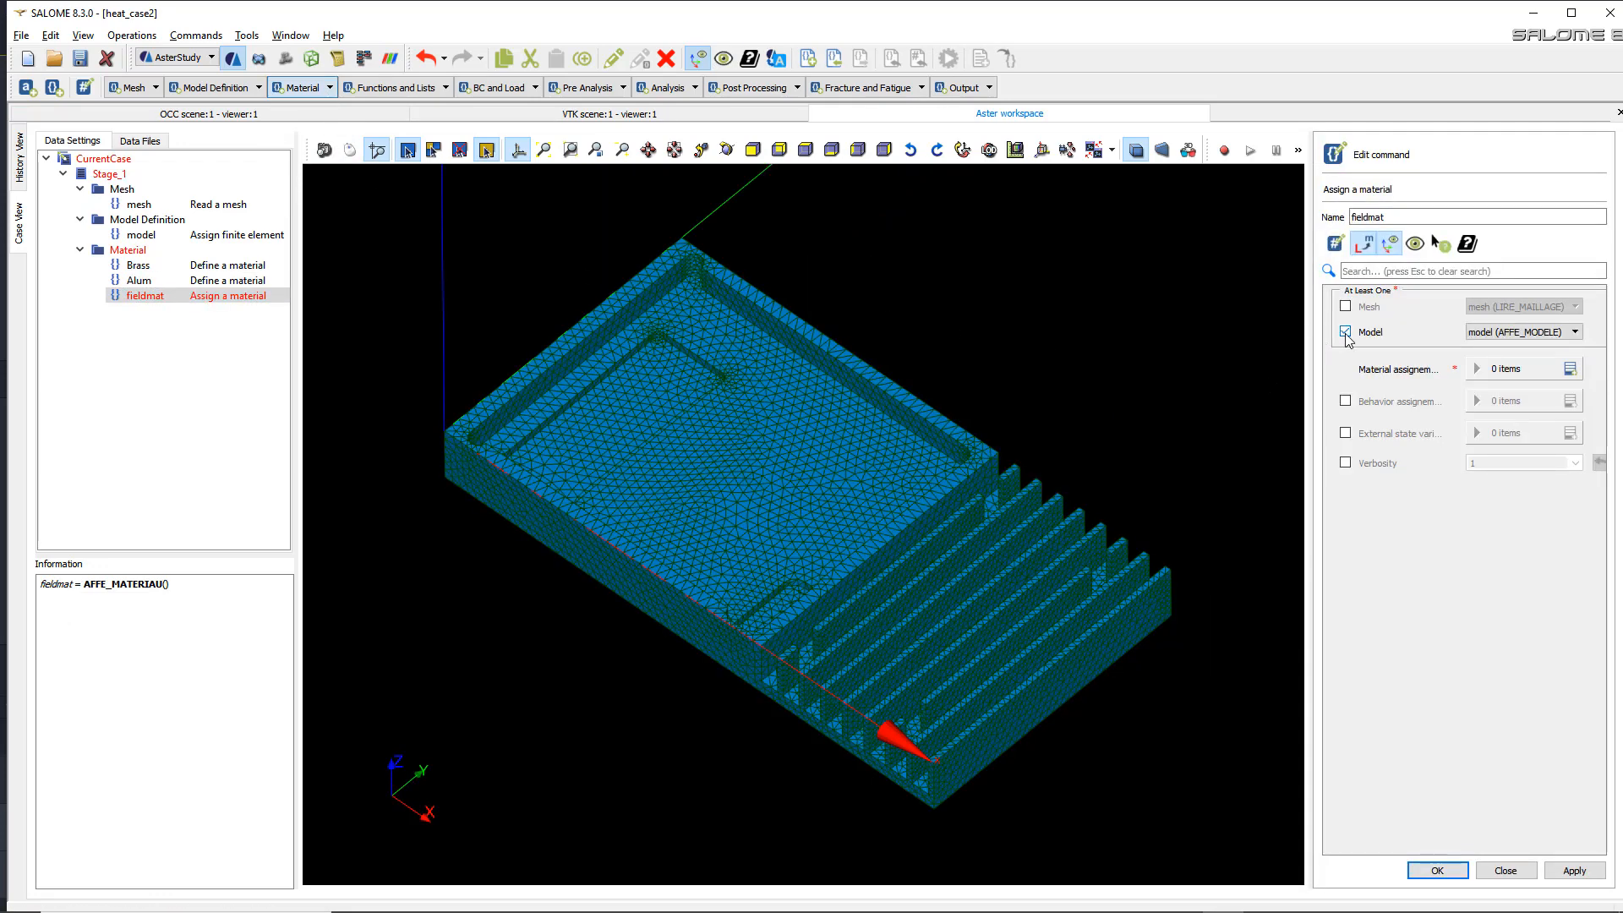
click(1570, 368)
click(1492, 409)
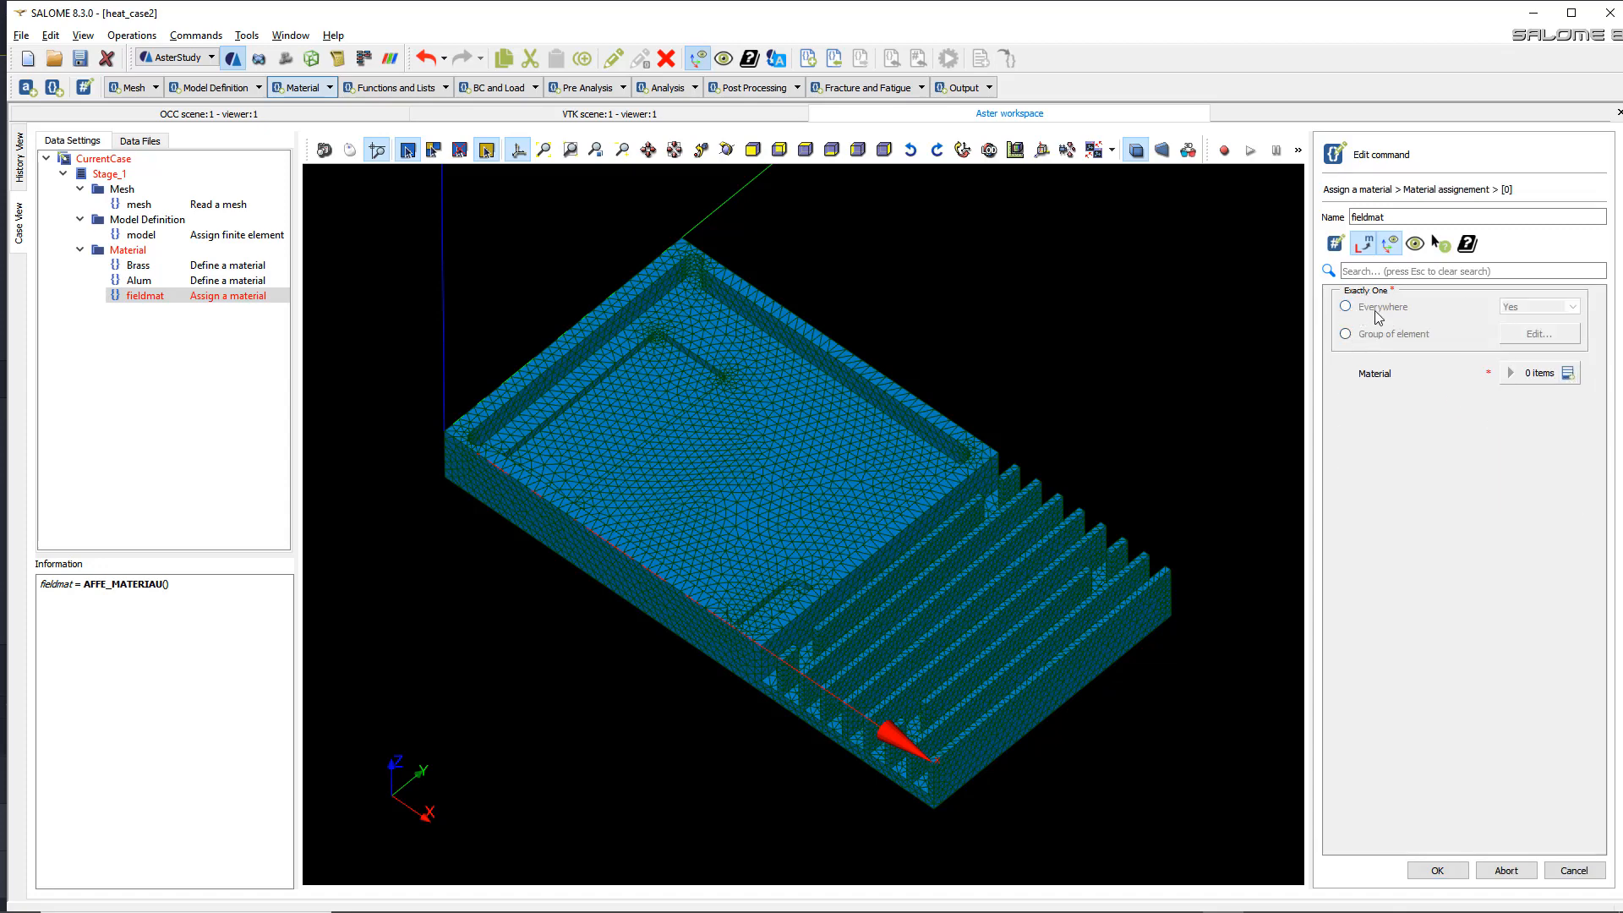
- Assign the Brass material to the GrMesh_1_Volumes element group in the first material assignment item
click(1347, 335)
click(1536, 335)
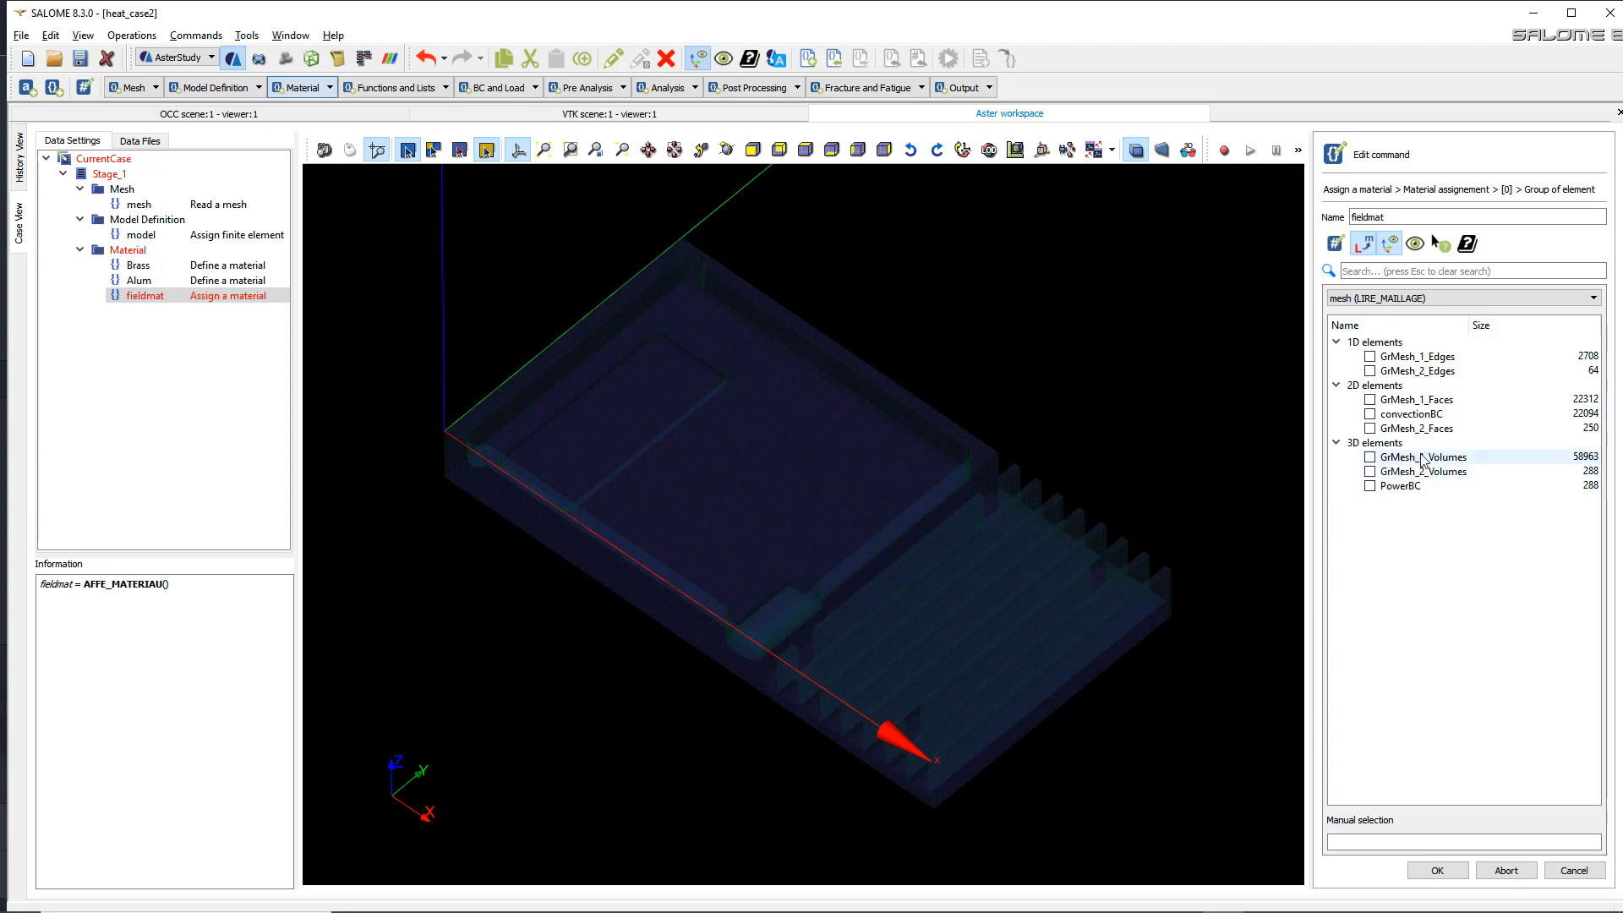
click(1370, 457)
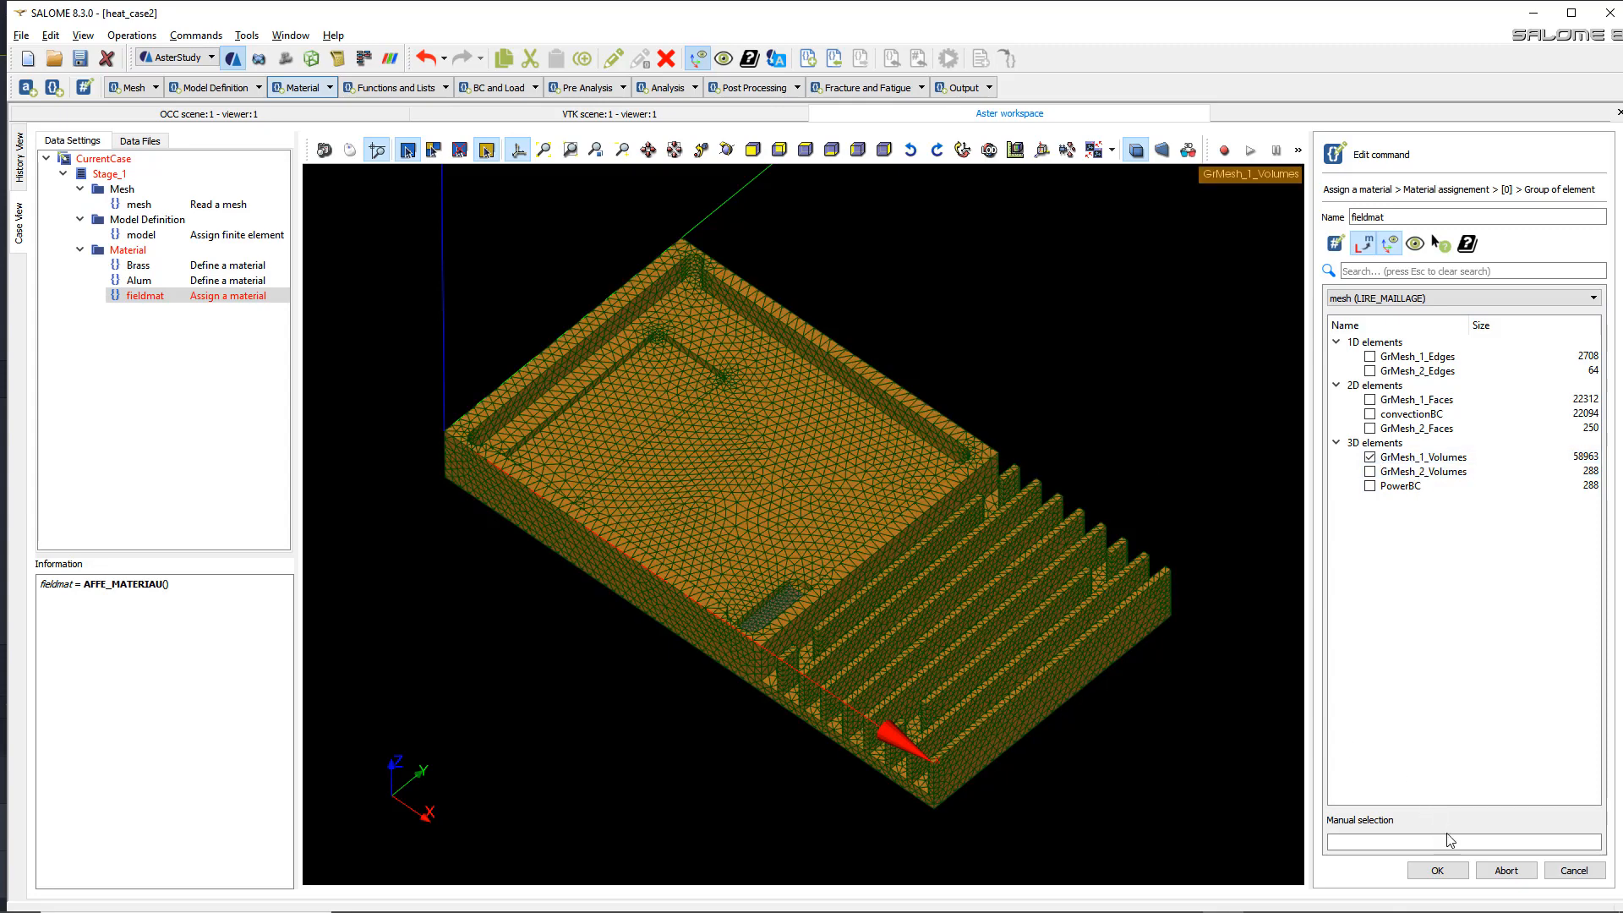
click(1438, 870)
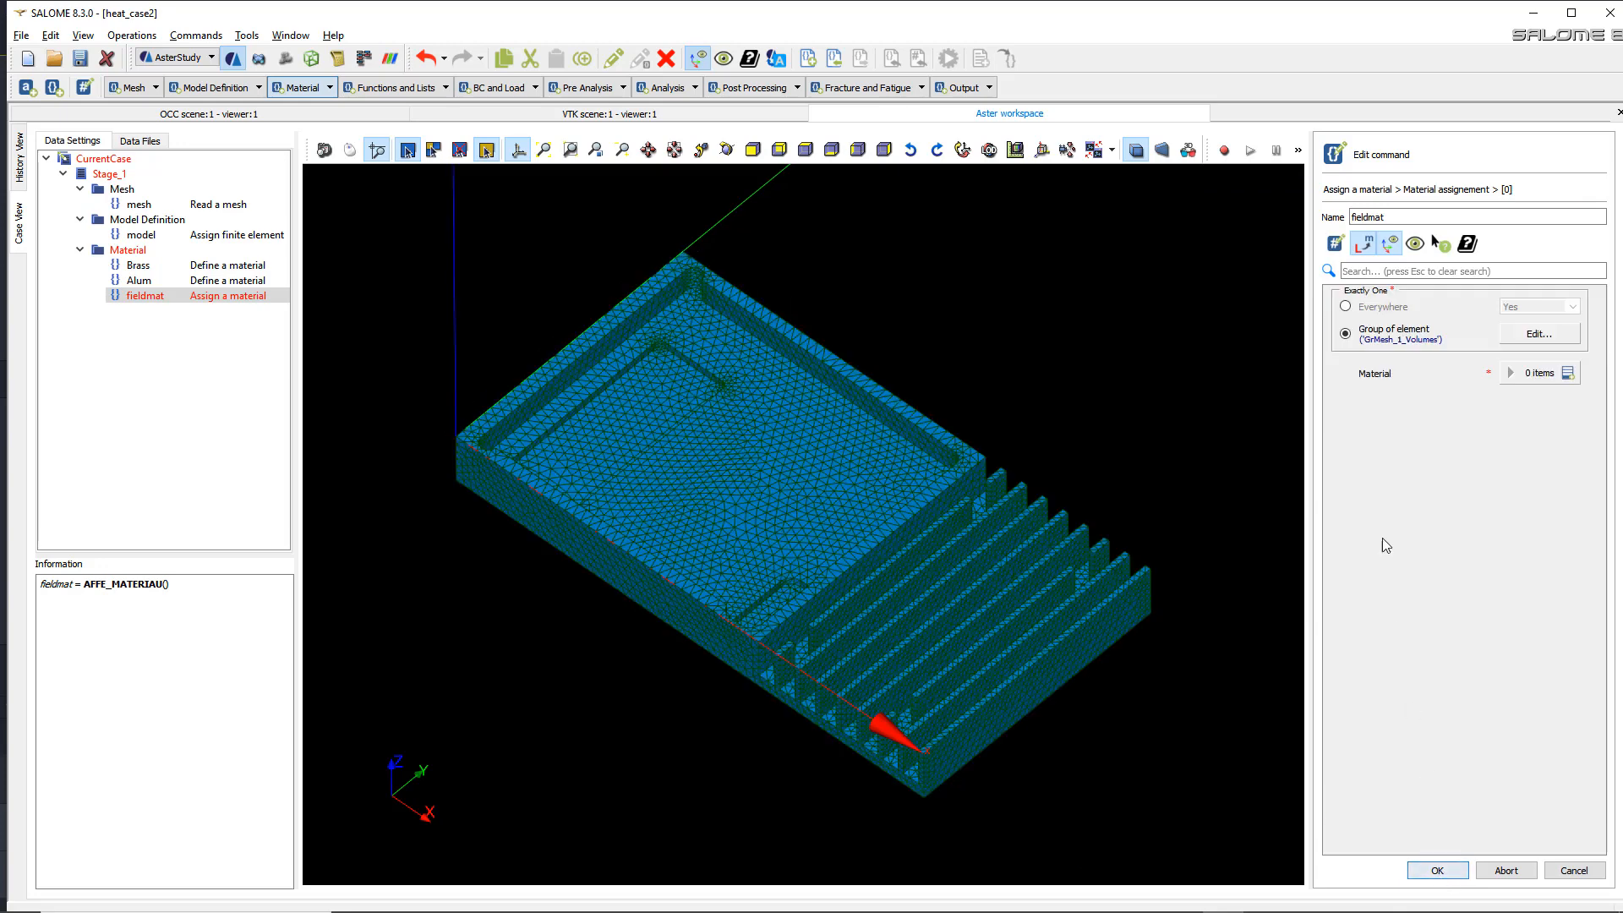
click(1567, 373)
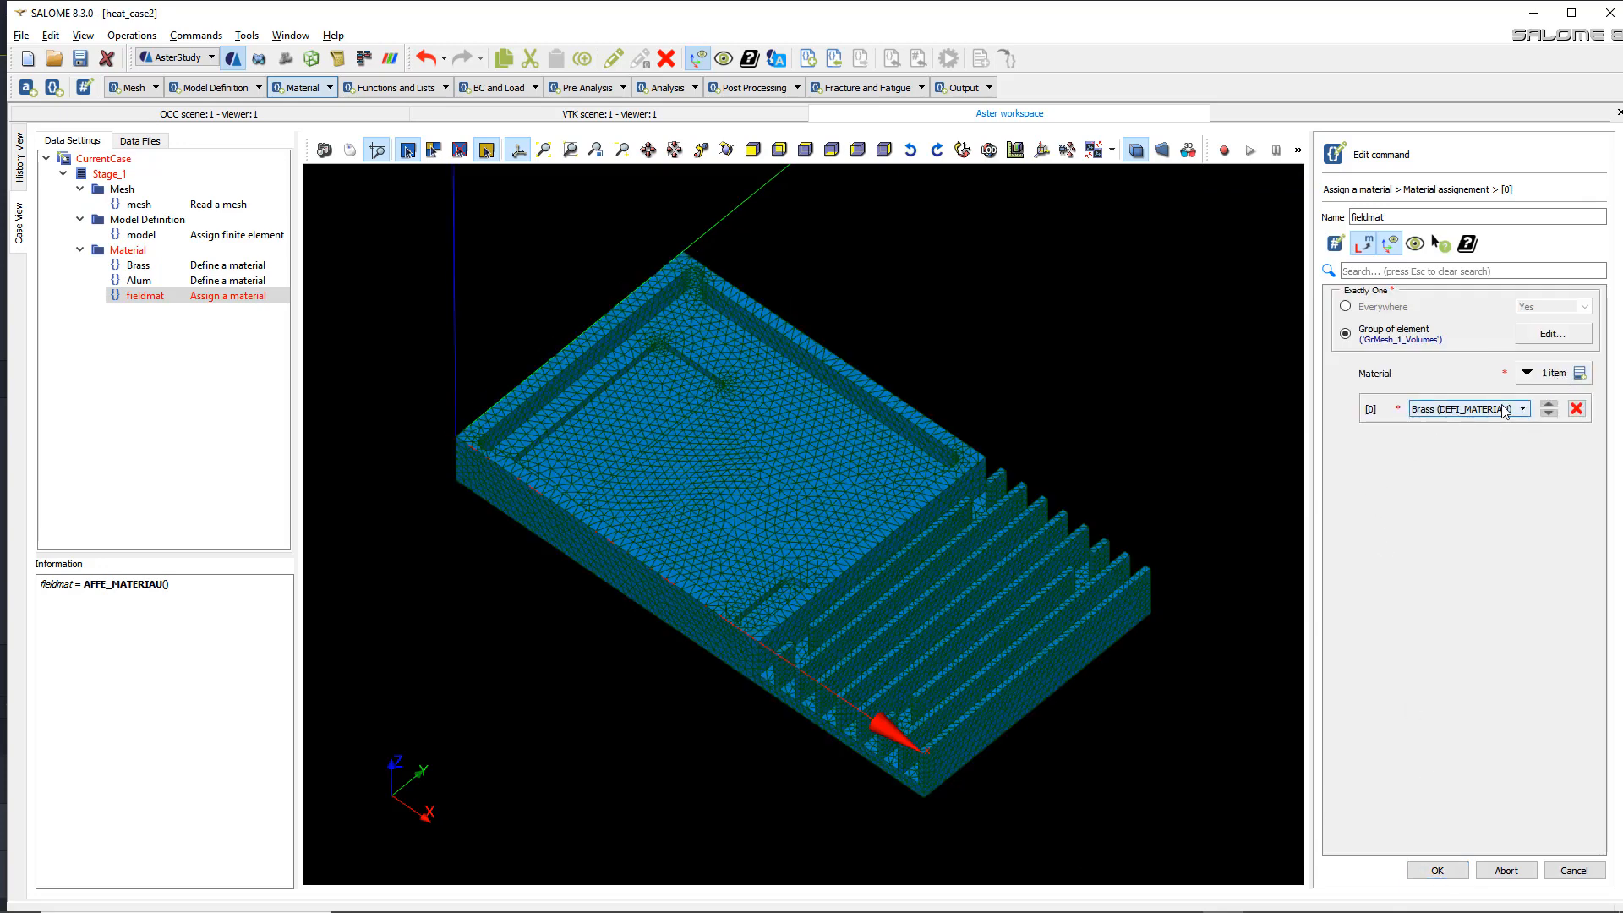
click(1439, 869)
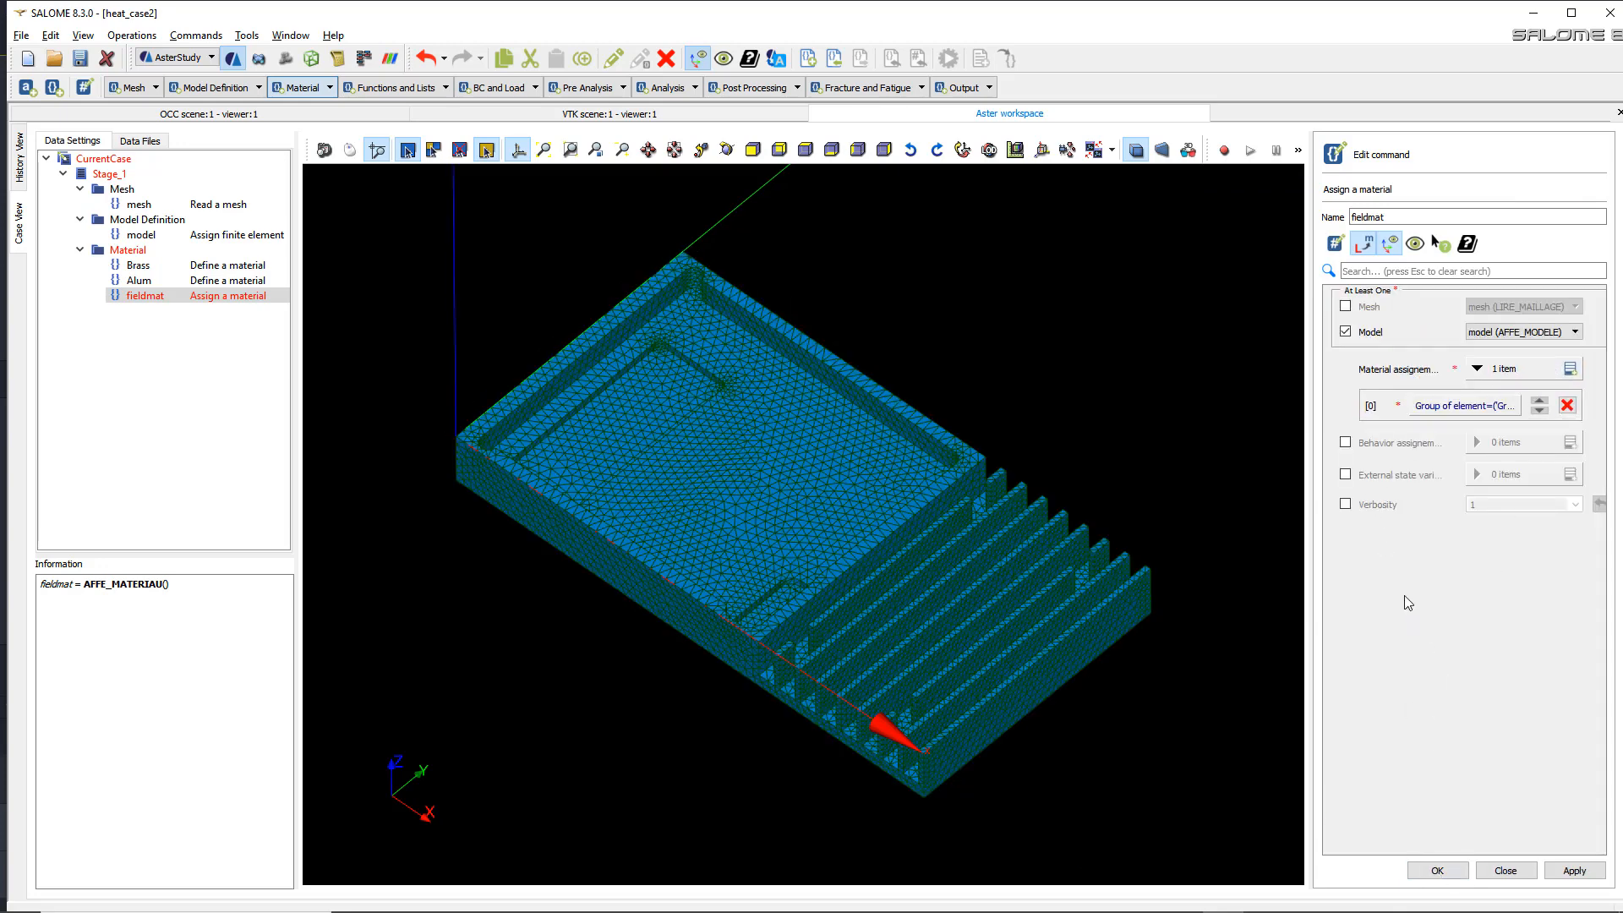
- Add a second material assignment item giving Alum to the GrMesh_2_Volumes group, and store the fieldmat command
click(1573, 369)
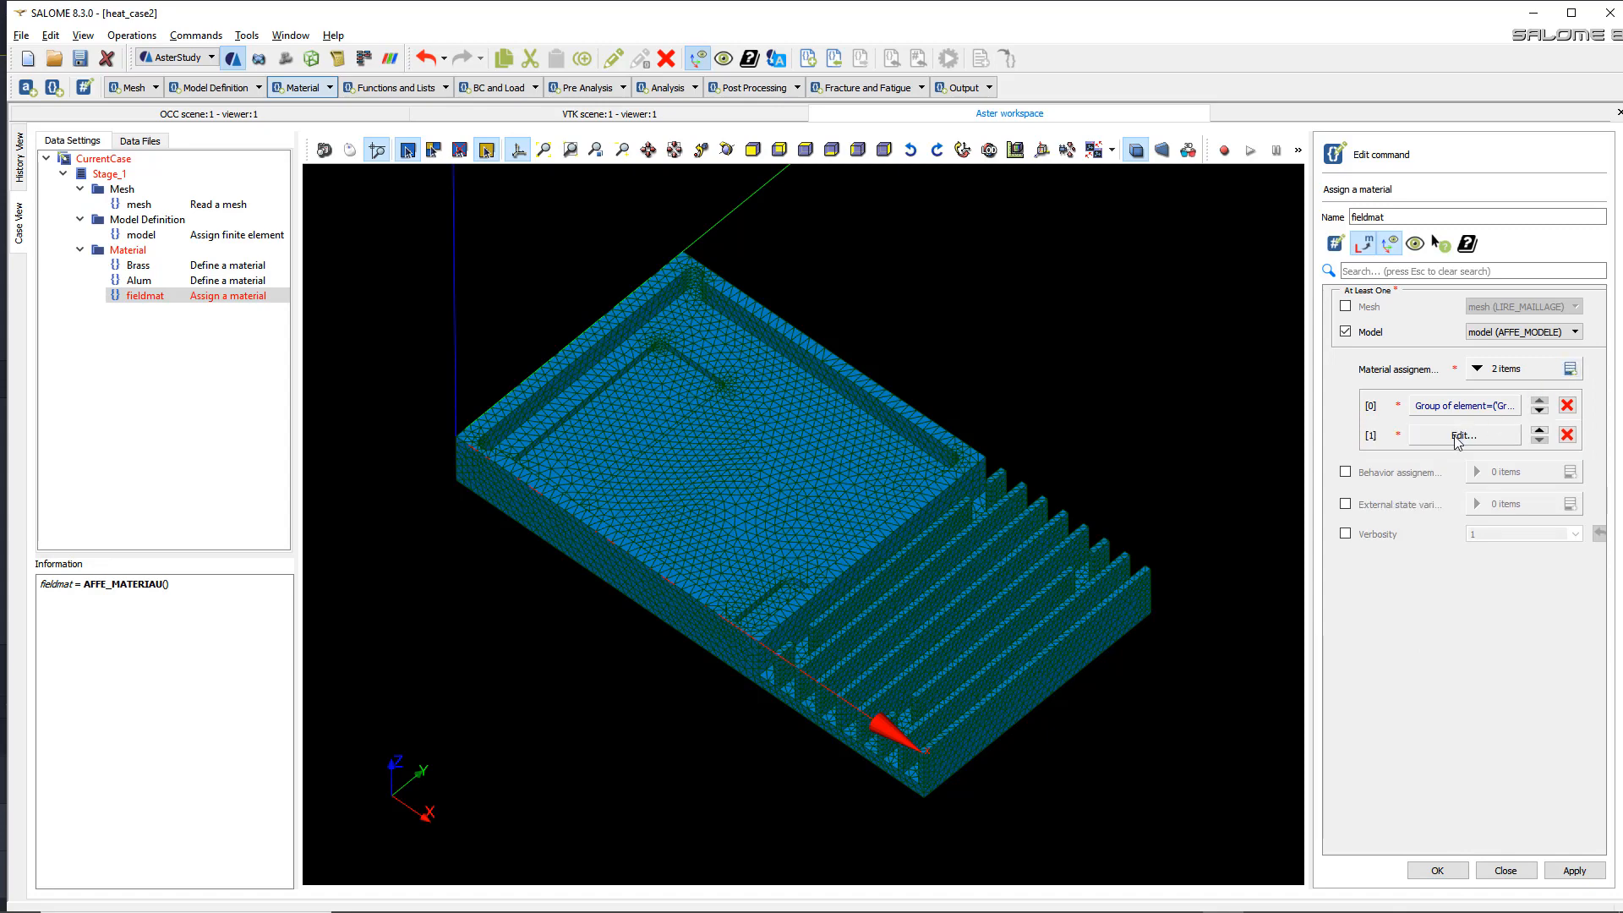
click(1459, 441)
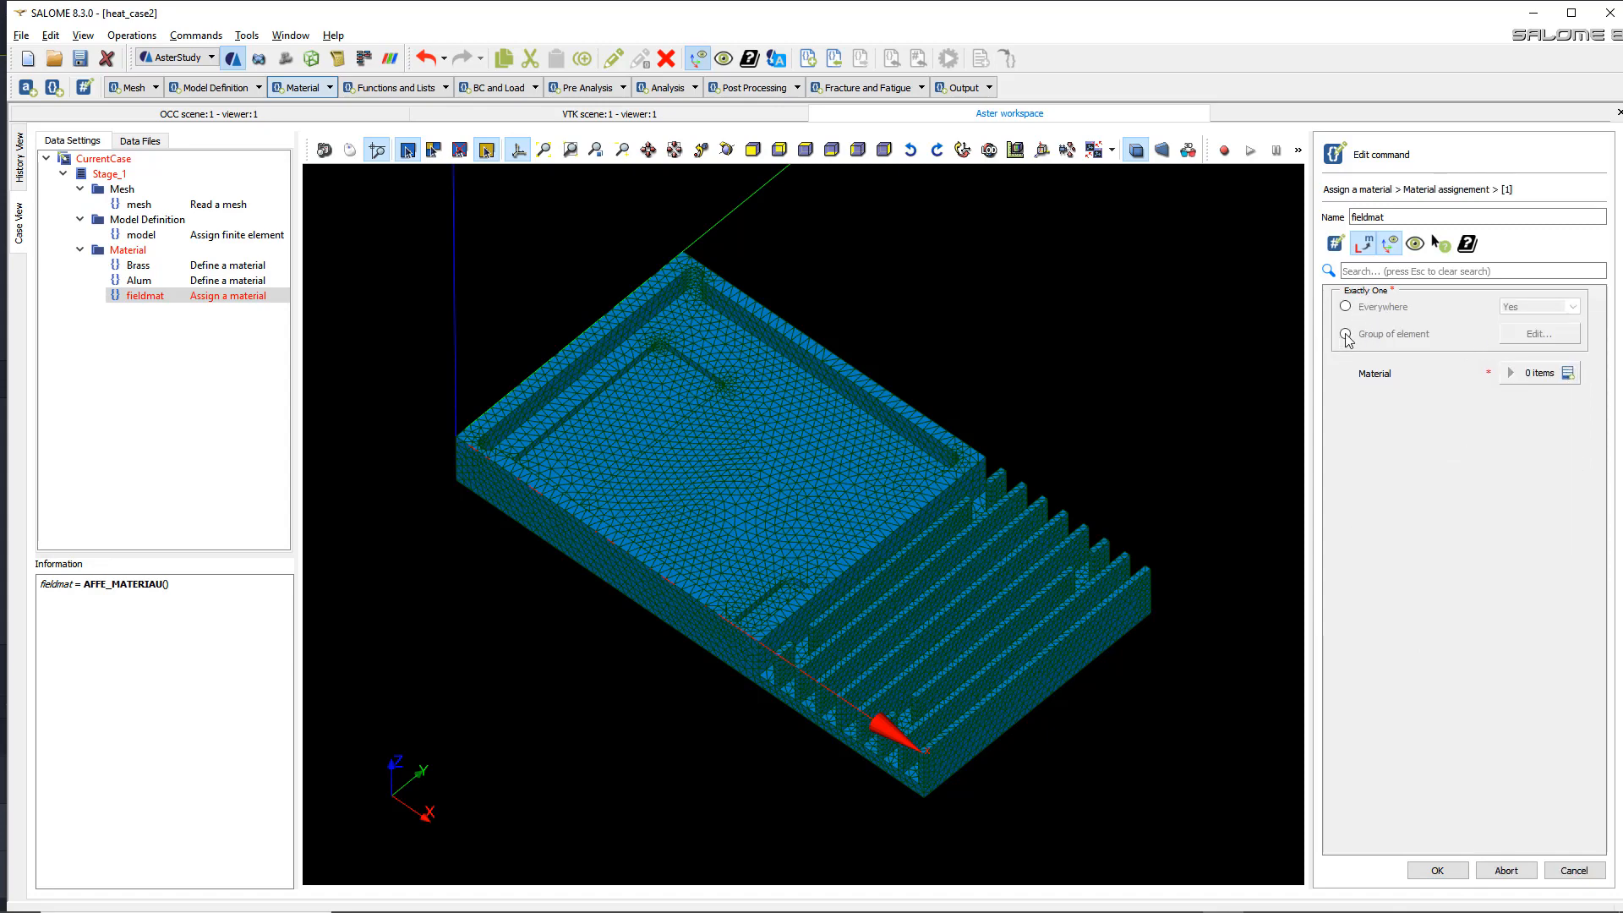
click(1345, 334)
click(1515, 336)
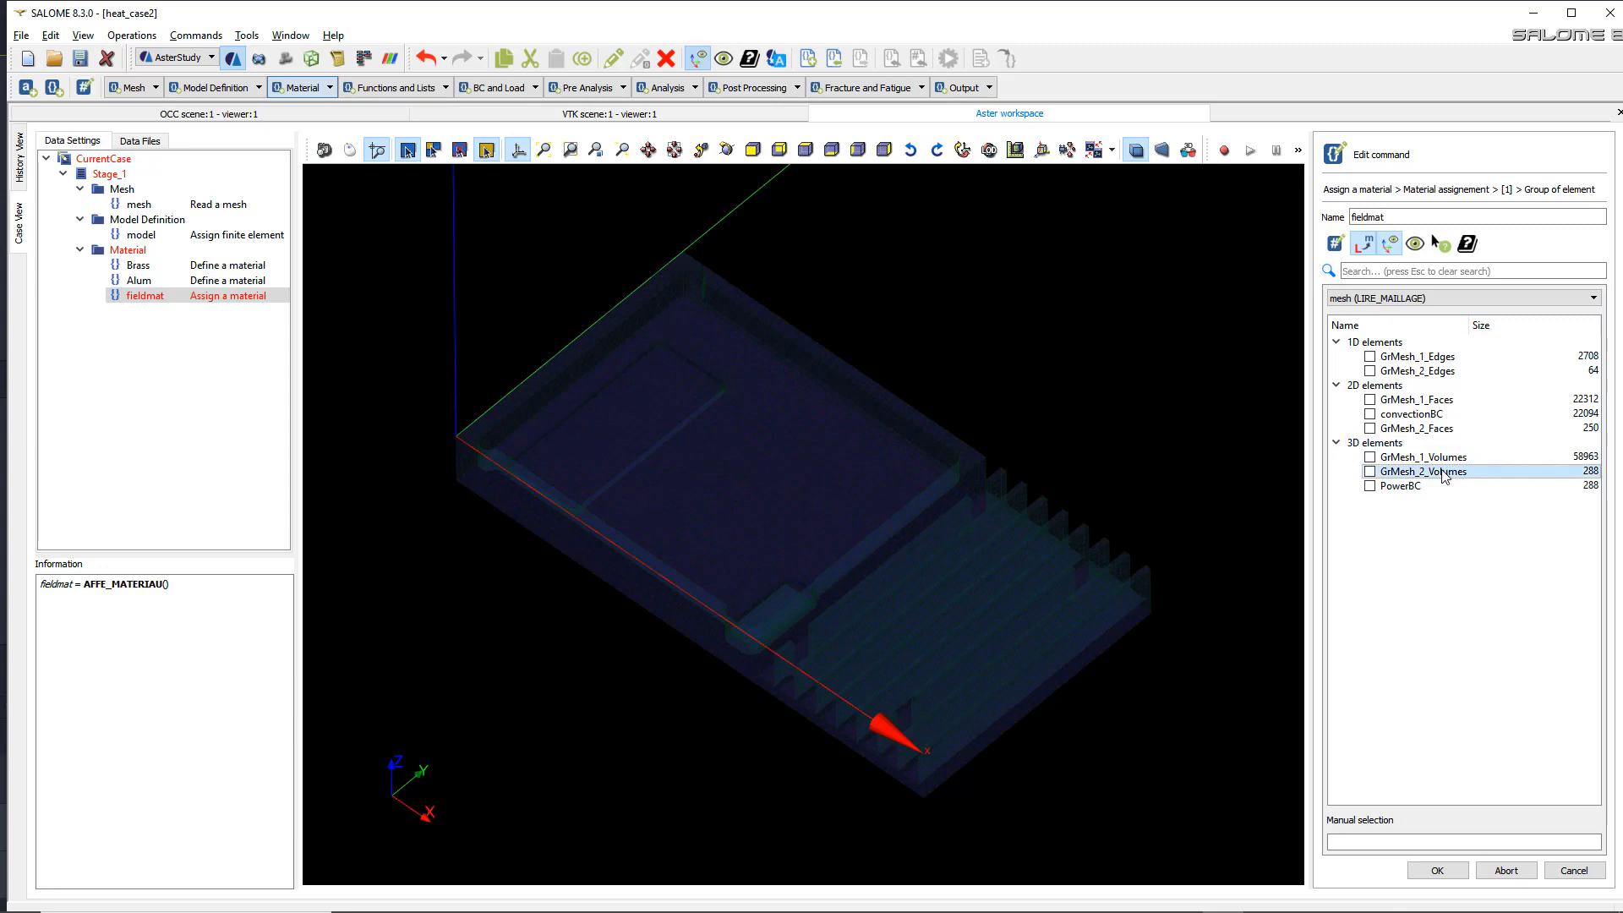
click(1371, 473)
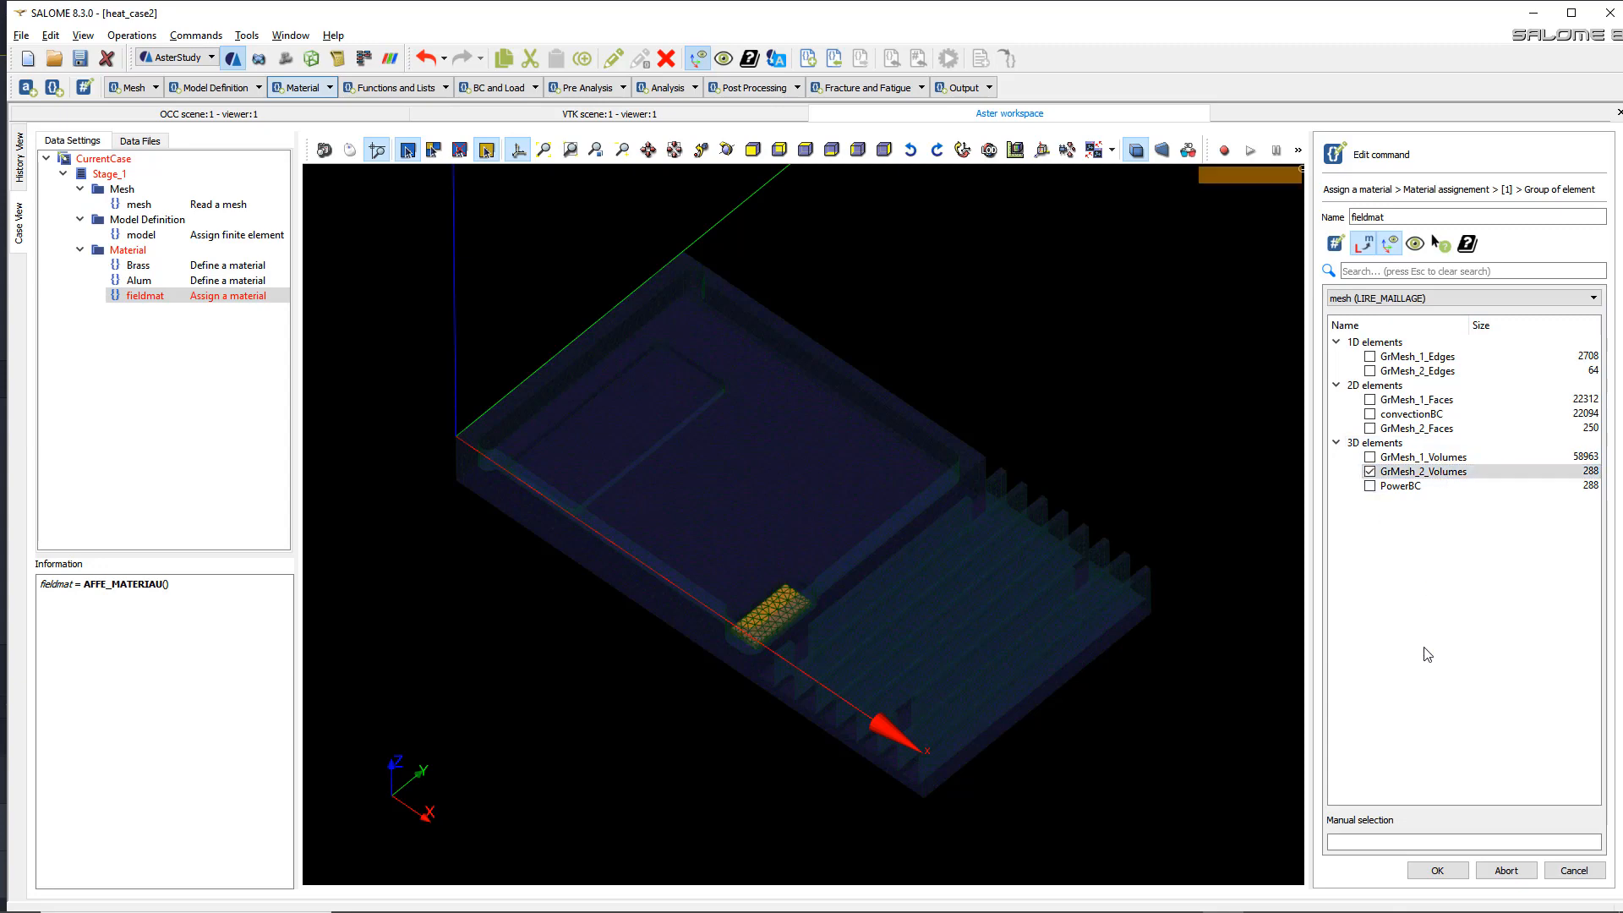
click(1438, 870)
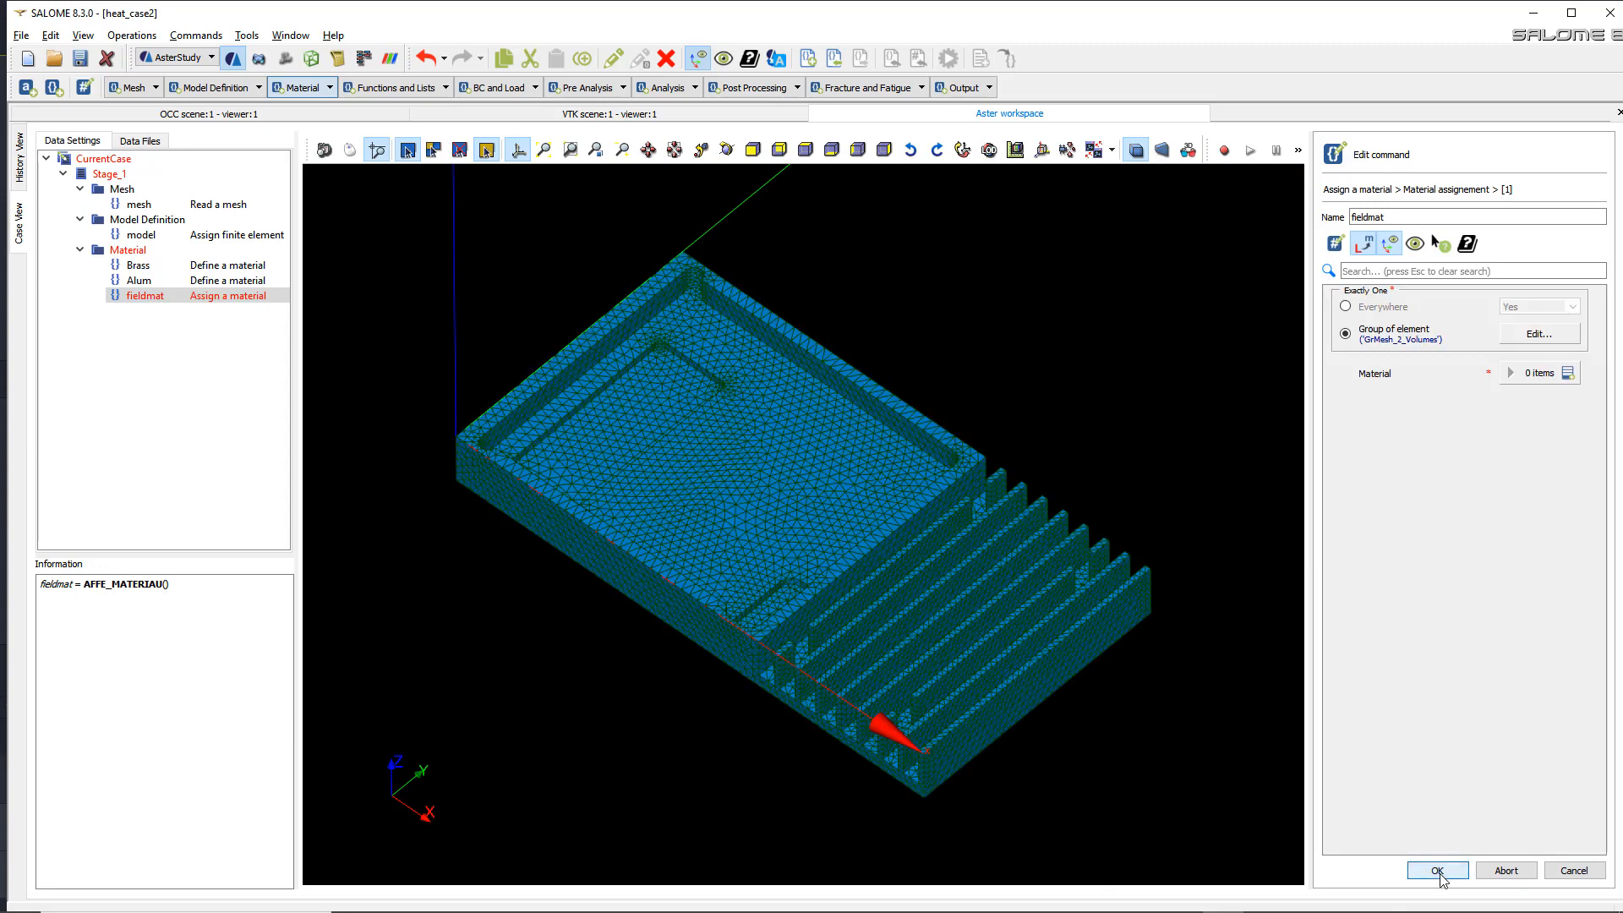
click(1569, 373)
click(1506, 409)
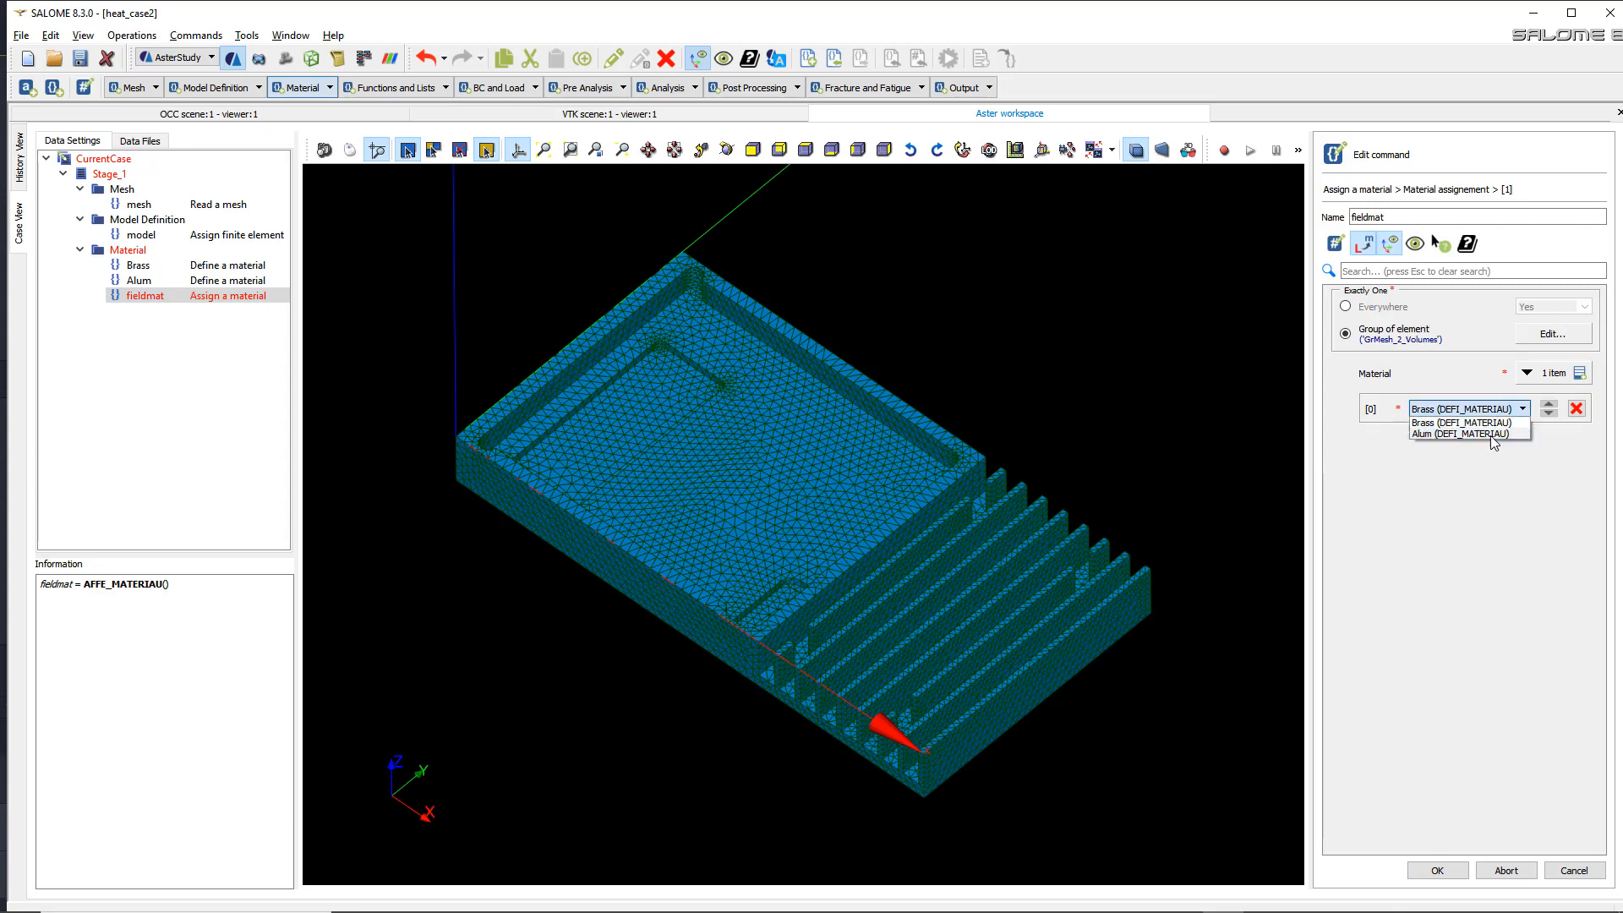
click(1493, 438)
click(1438, 871)
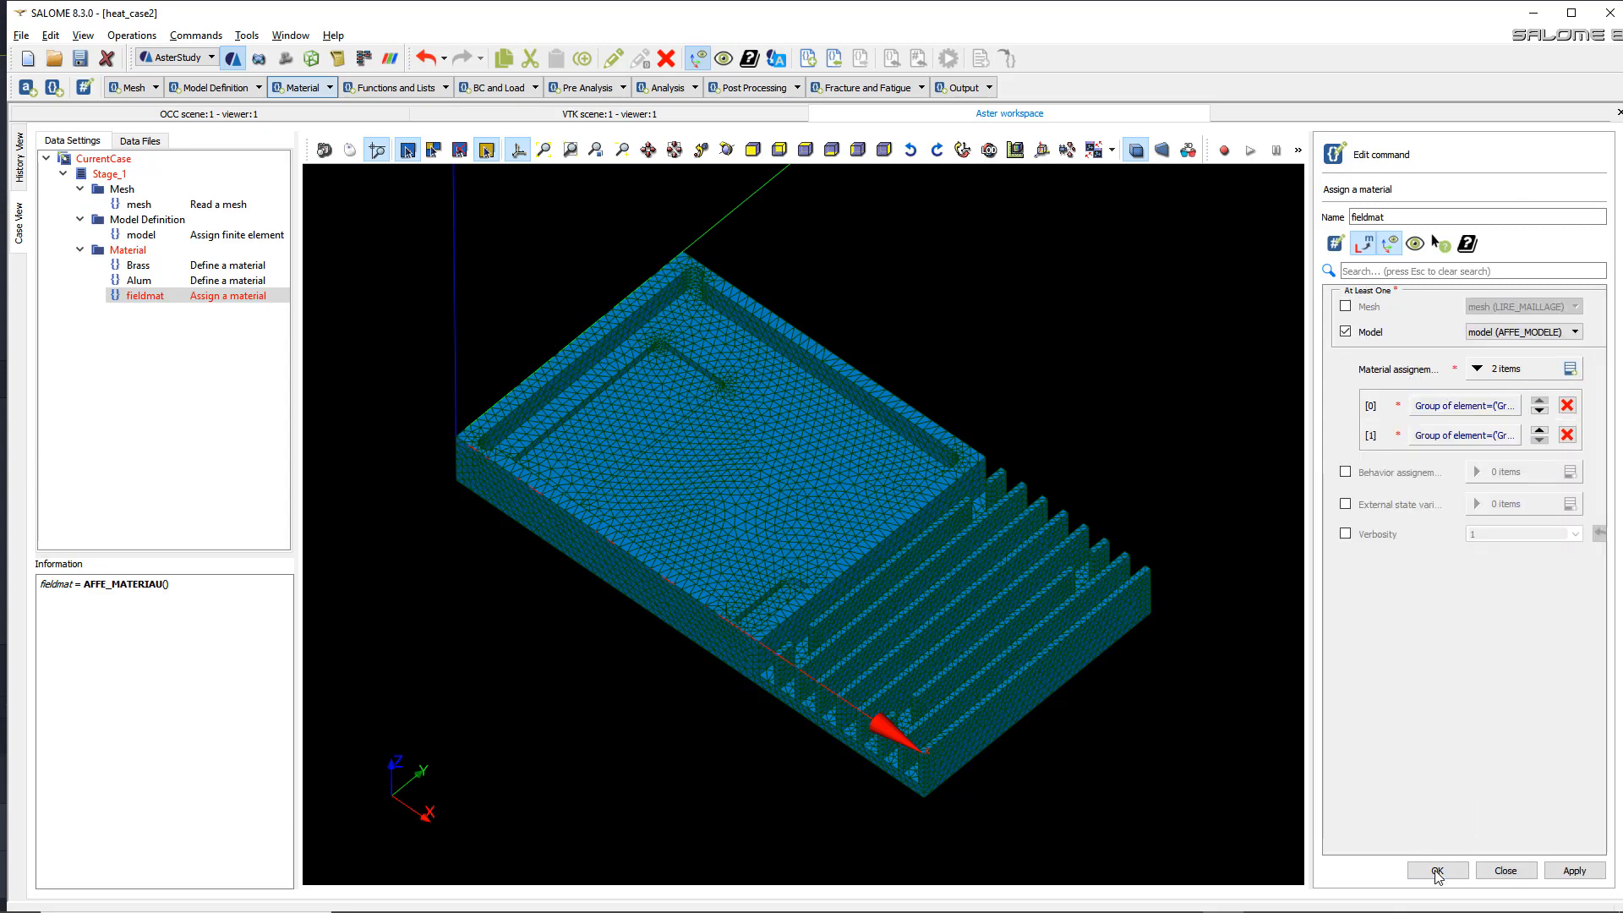
click(1438, 871)
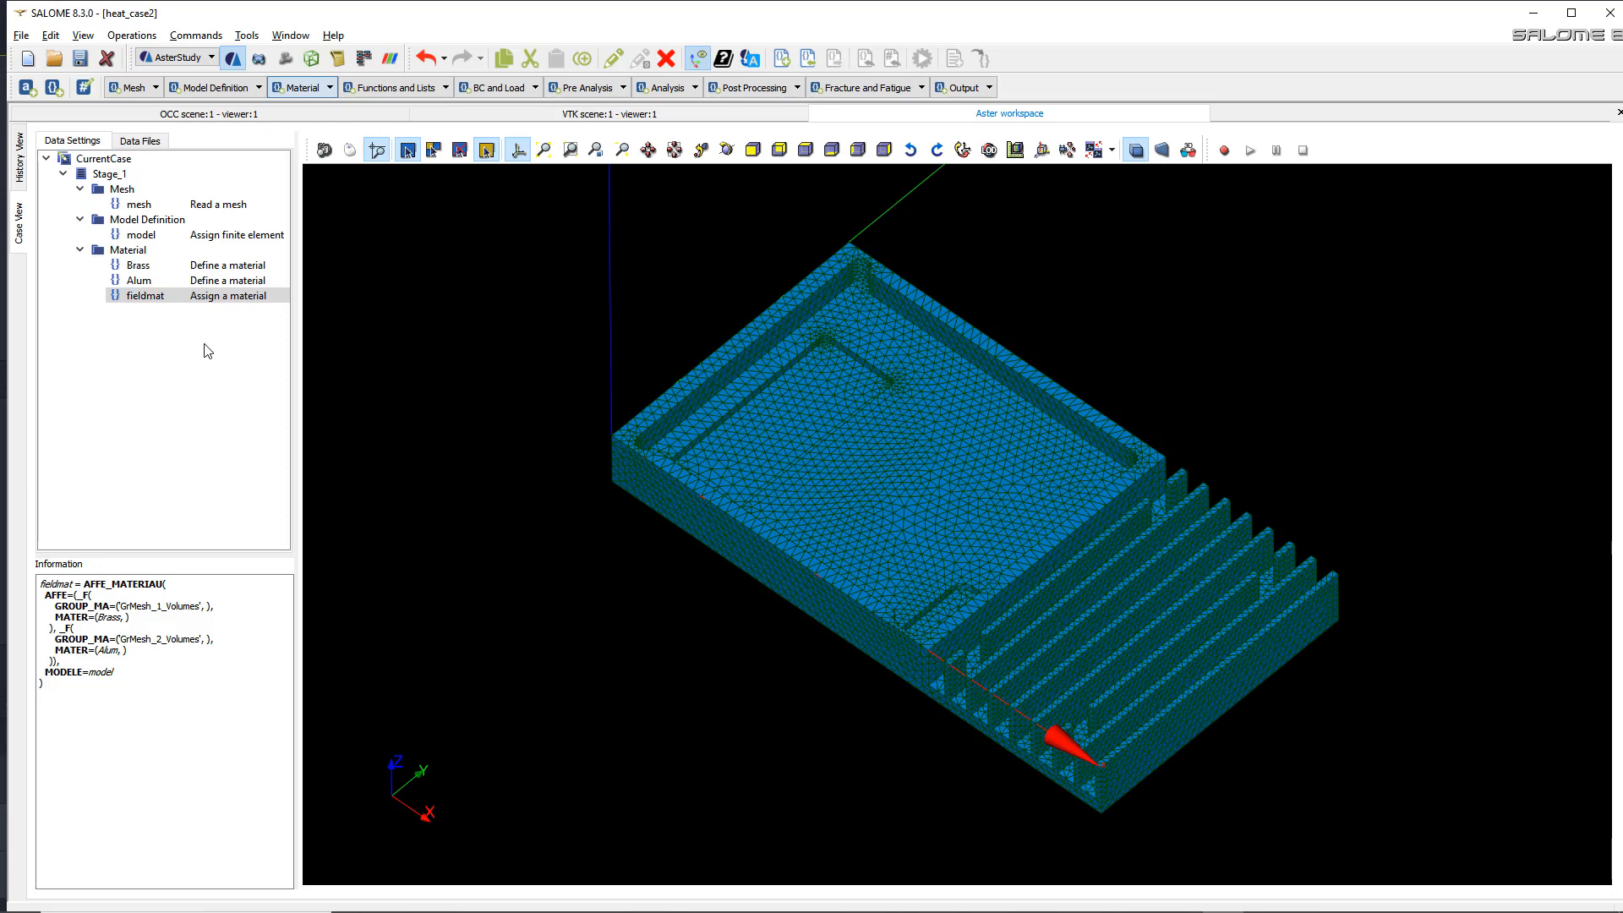
- Add an Assign thermal load command named Source, with one SOURCE item that uses the SOUR option
click(509, 89)
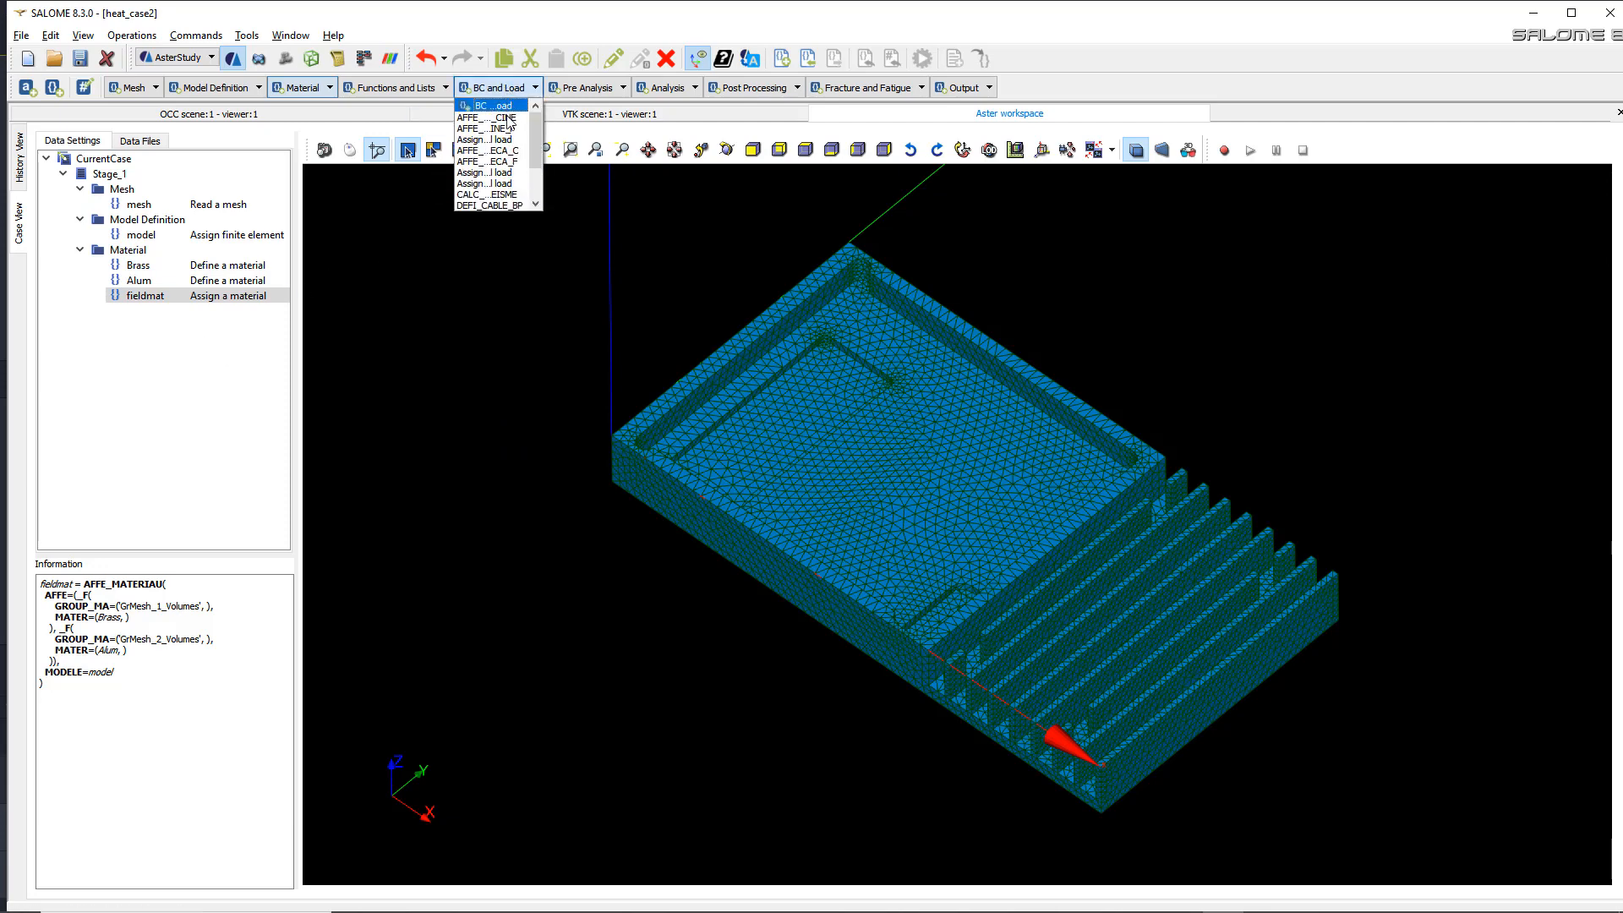
click(498, 173)
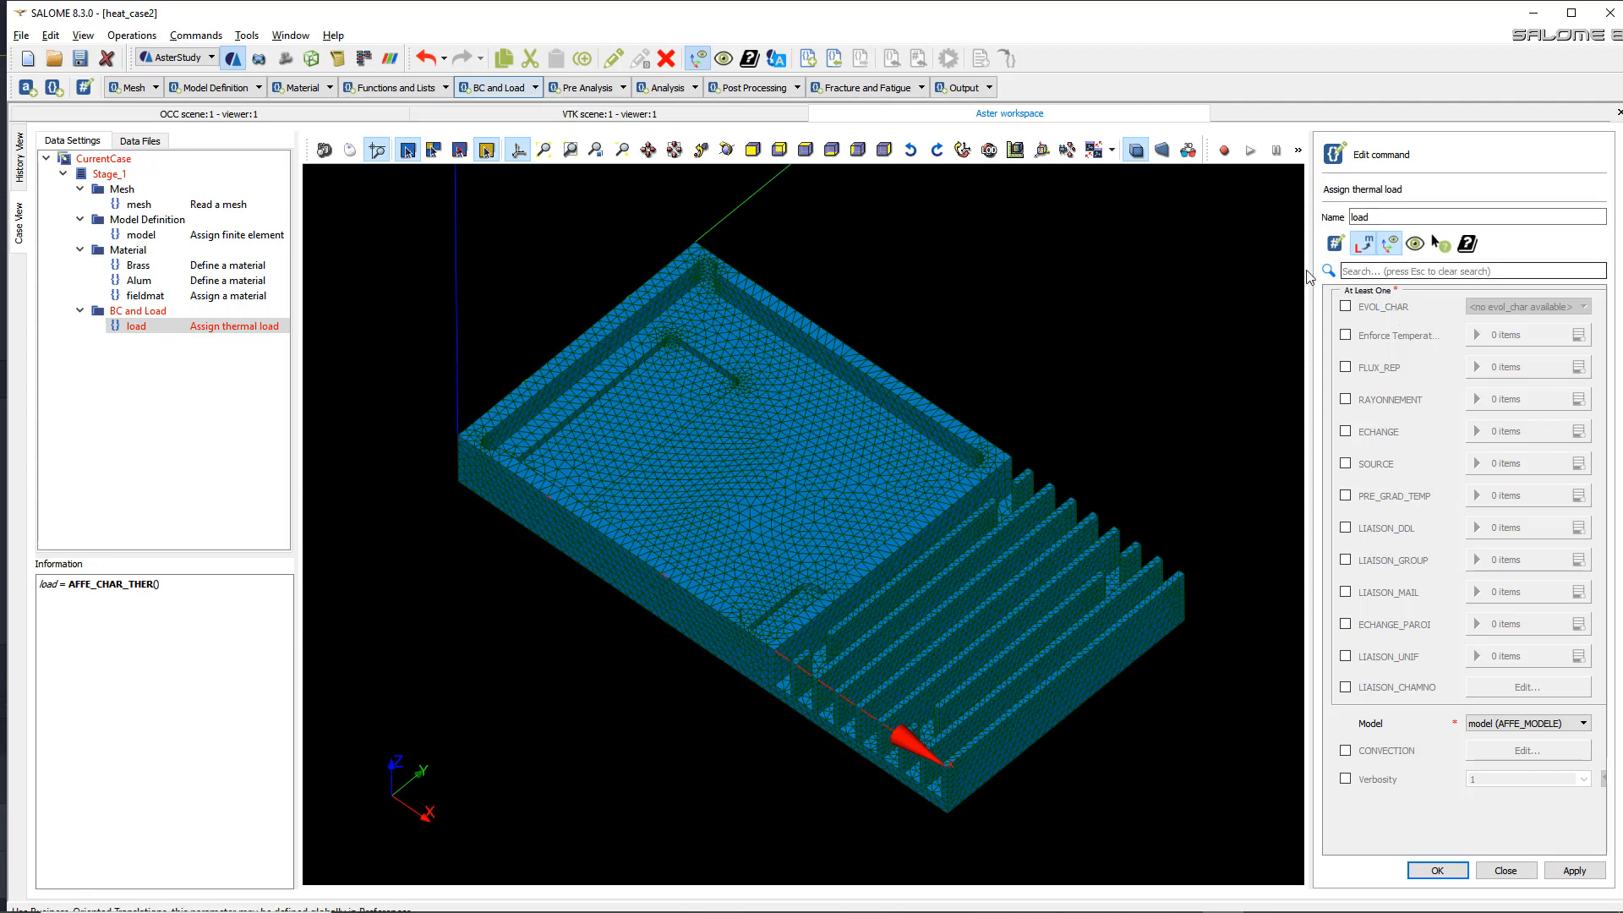
drag(1375, 219, 1347, 222)
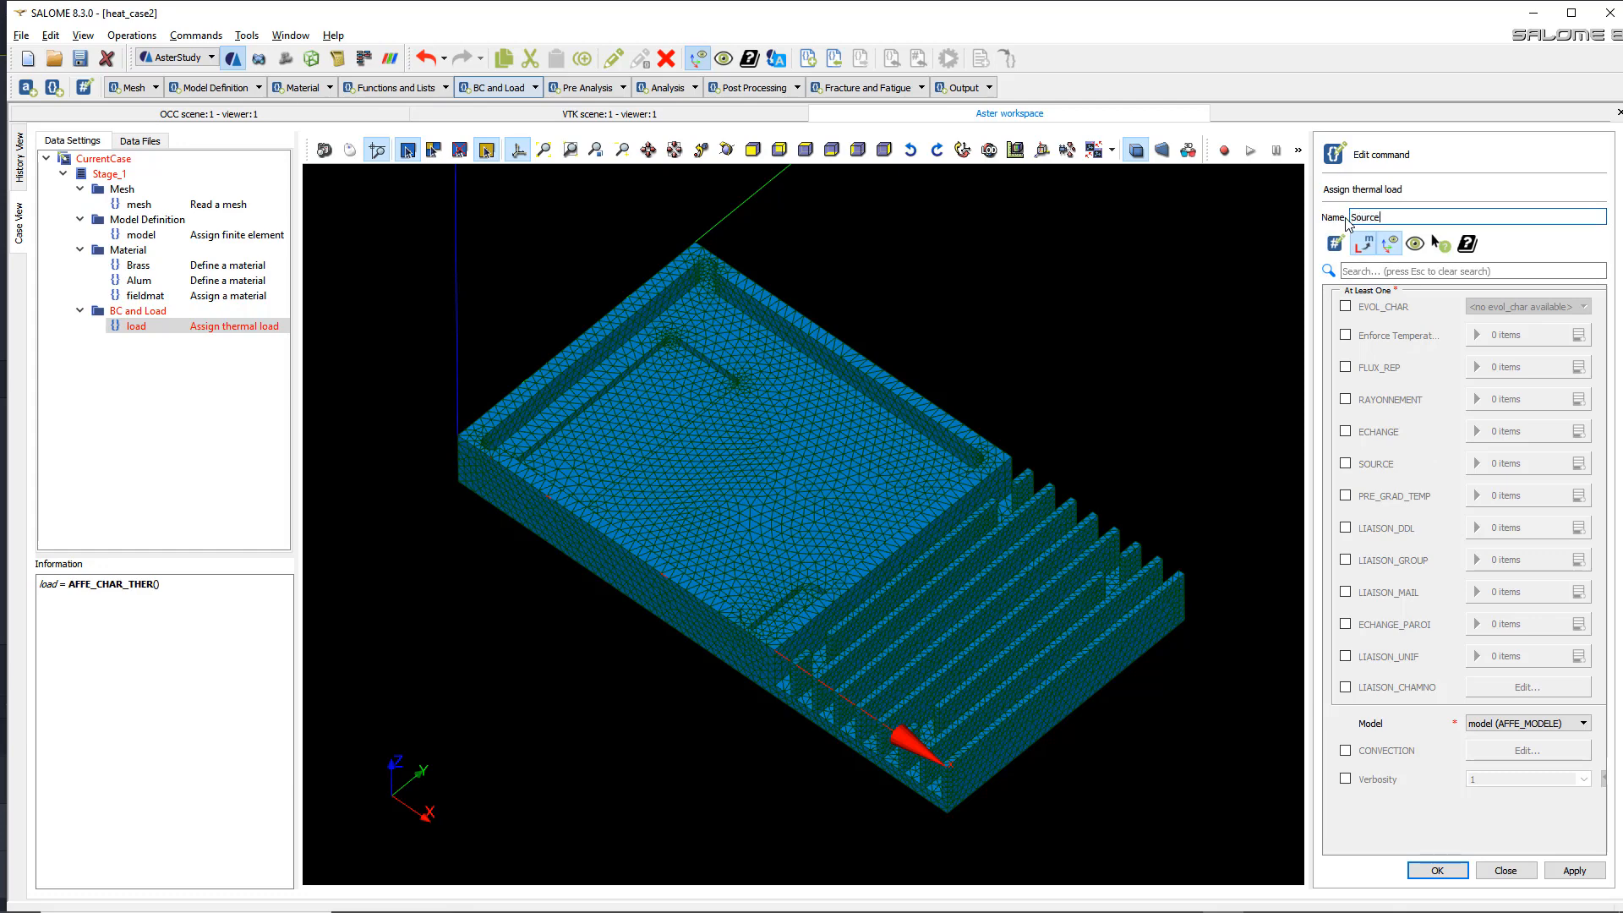
click(1347, 465)
click(1579, 463)
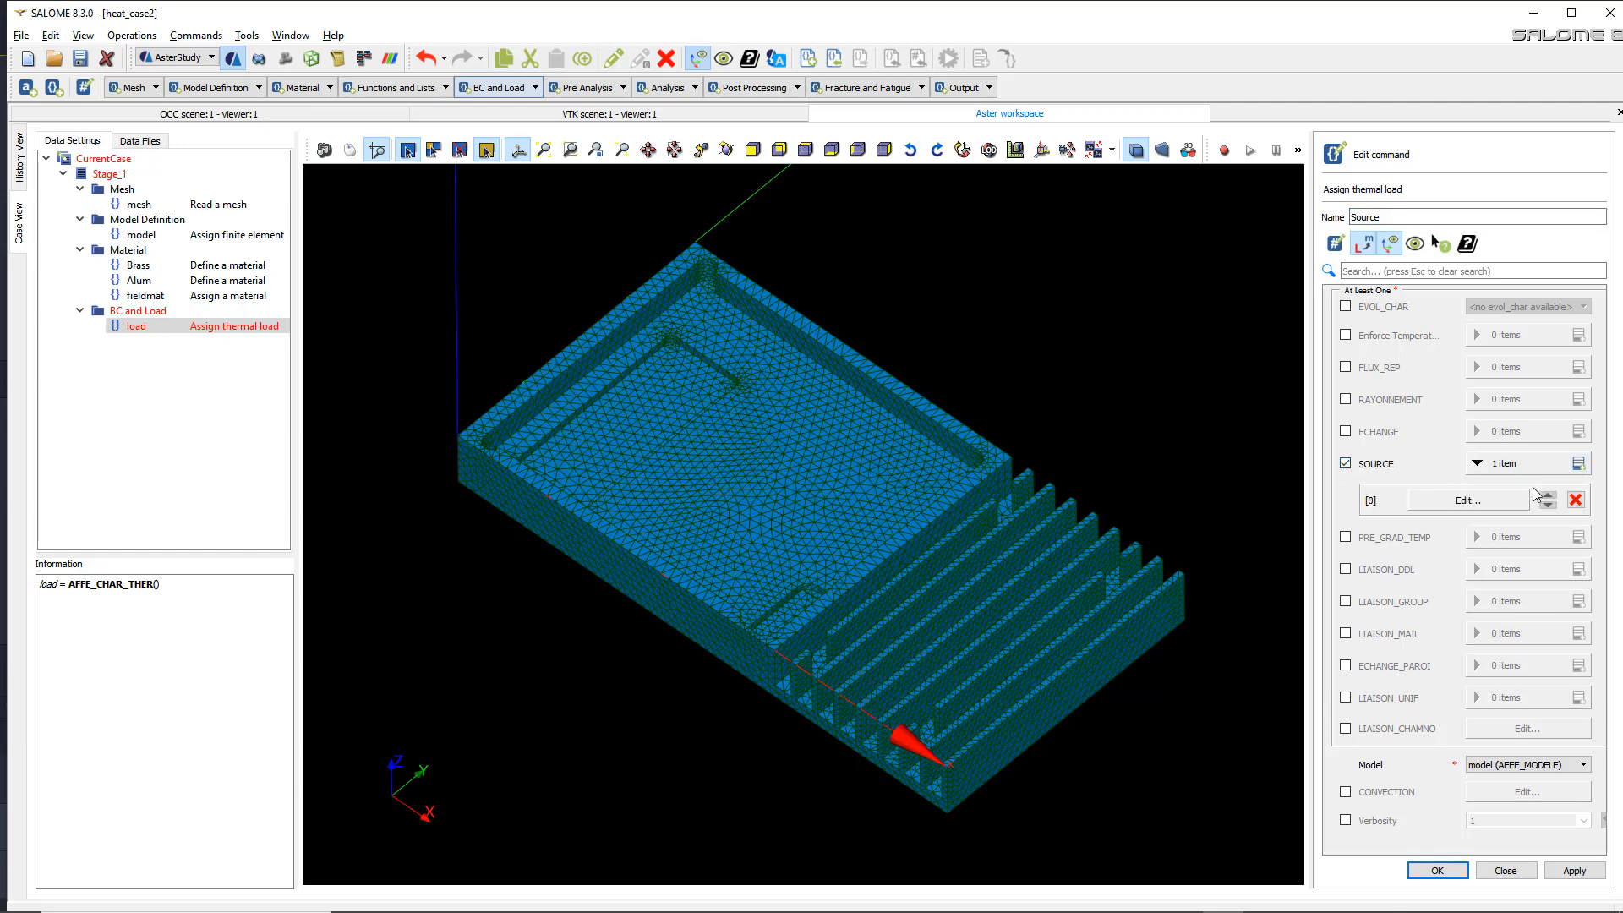
click(1488, 499)
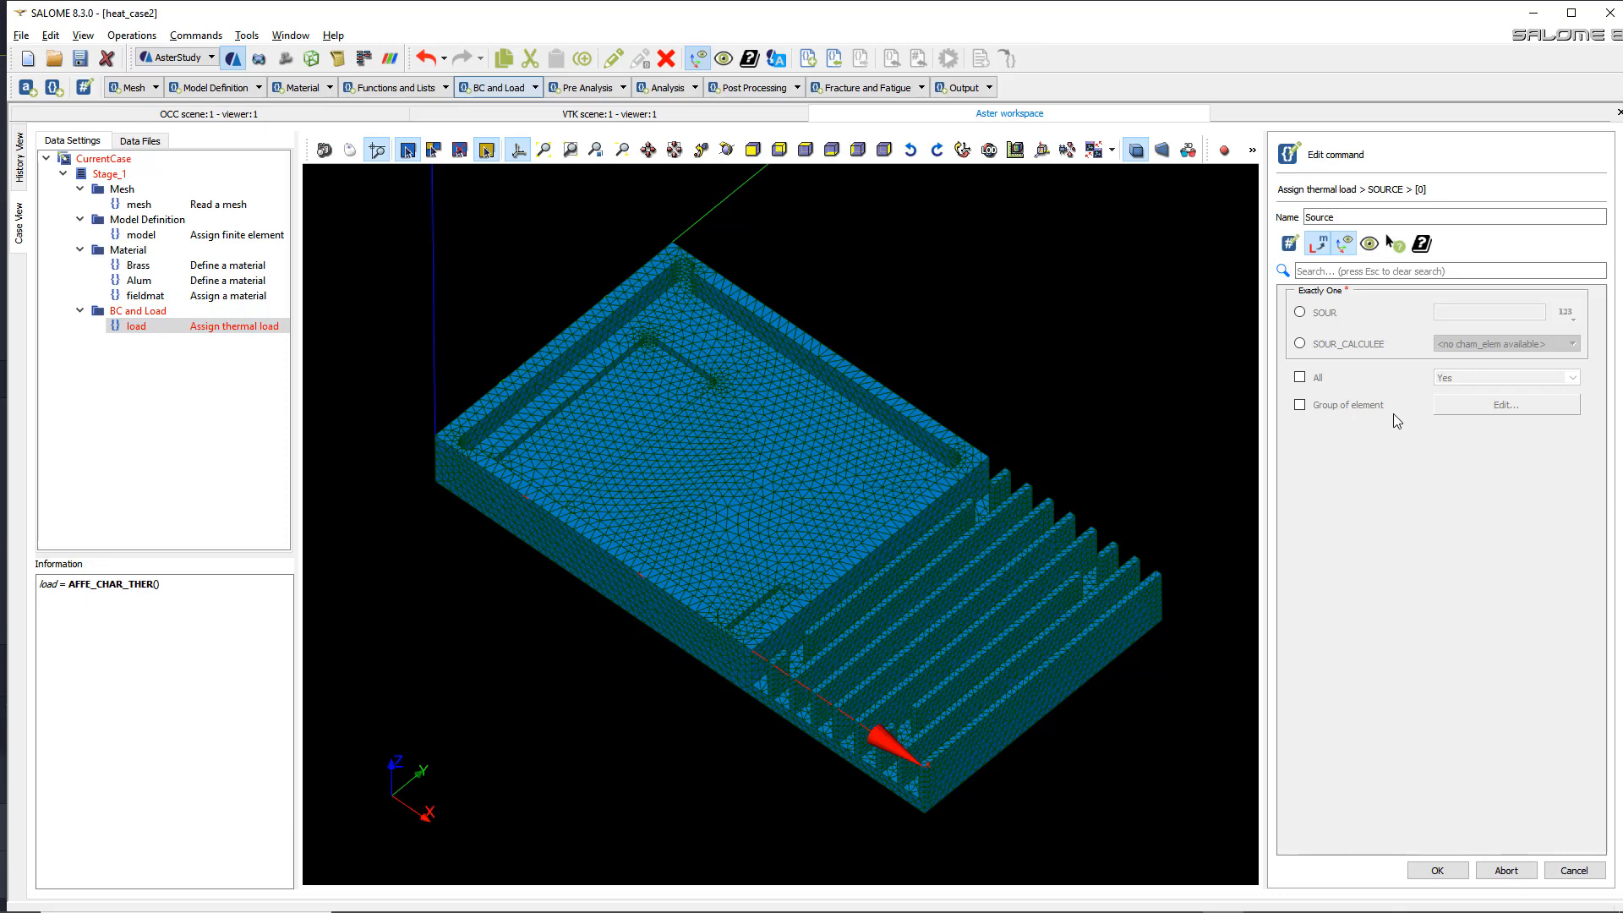
click(1301, 313)
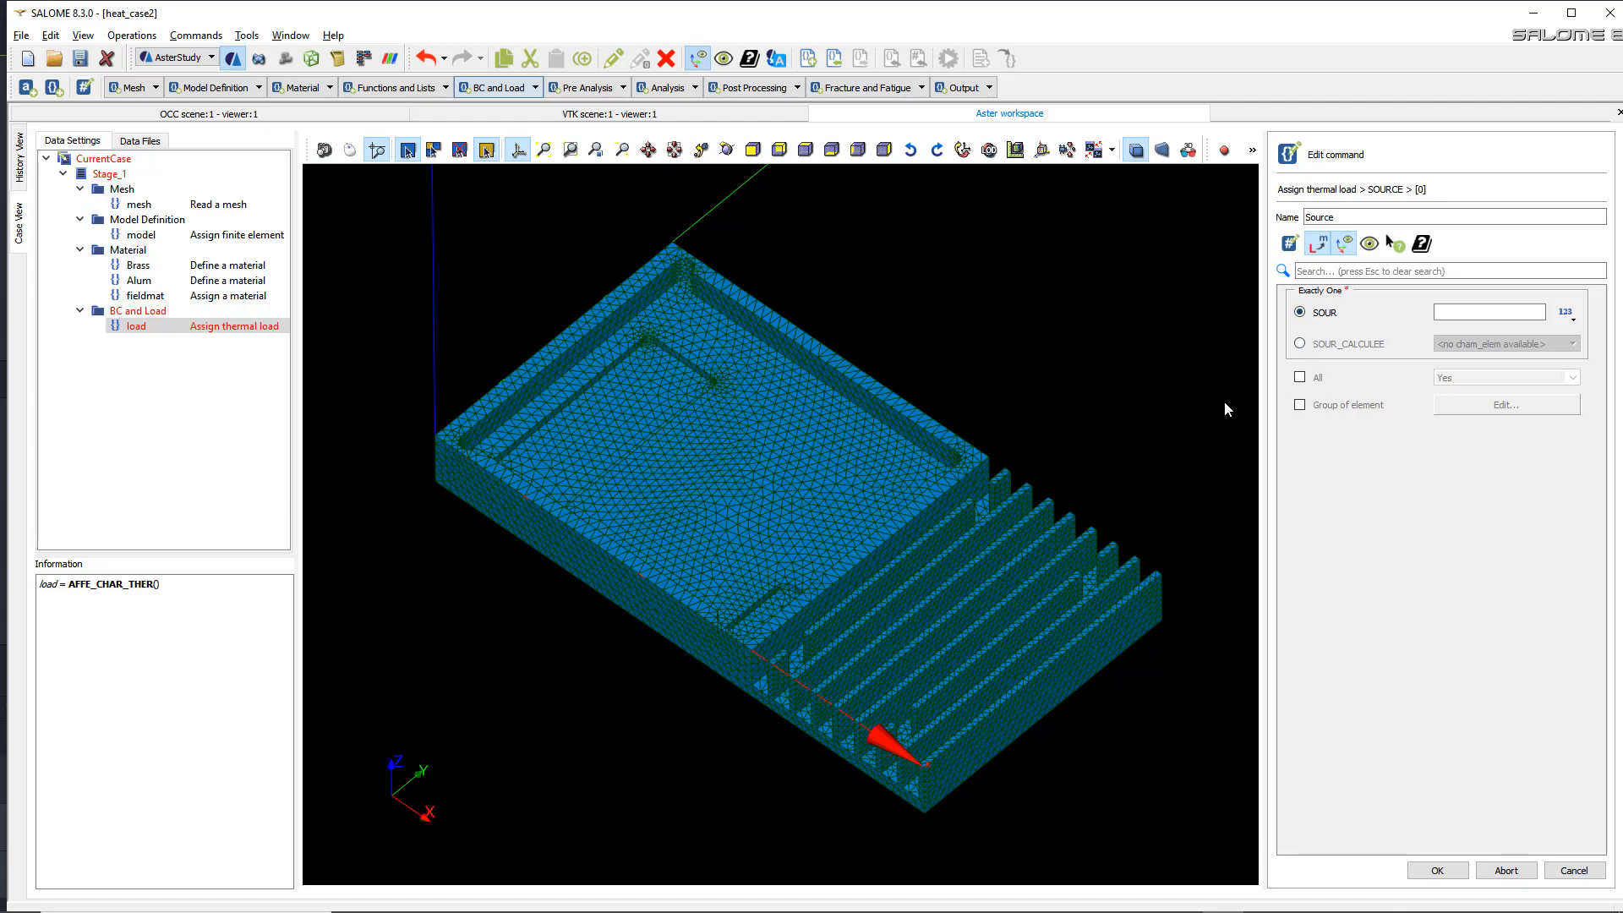
- Switch to the model setup.xlsx workbook in Excel, check the heat source value in W/m3, and return to SALOME
key(alt+Tab)
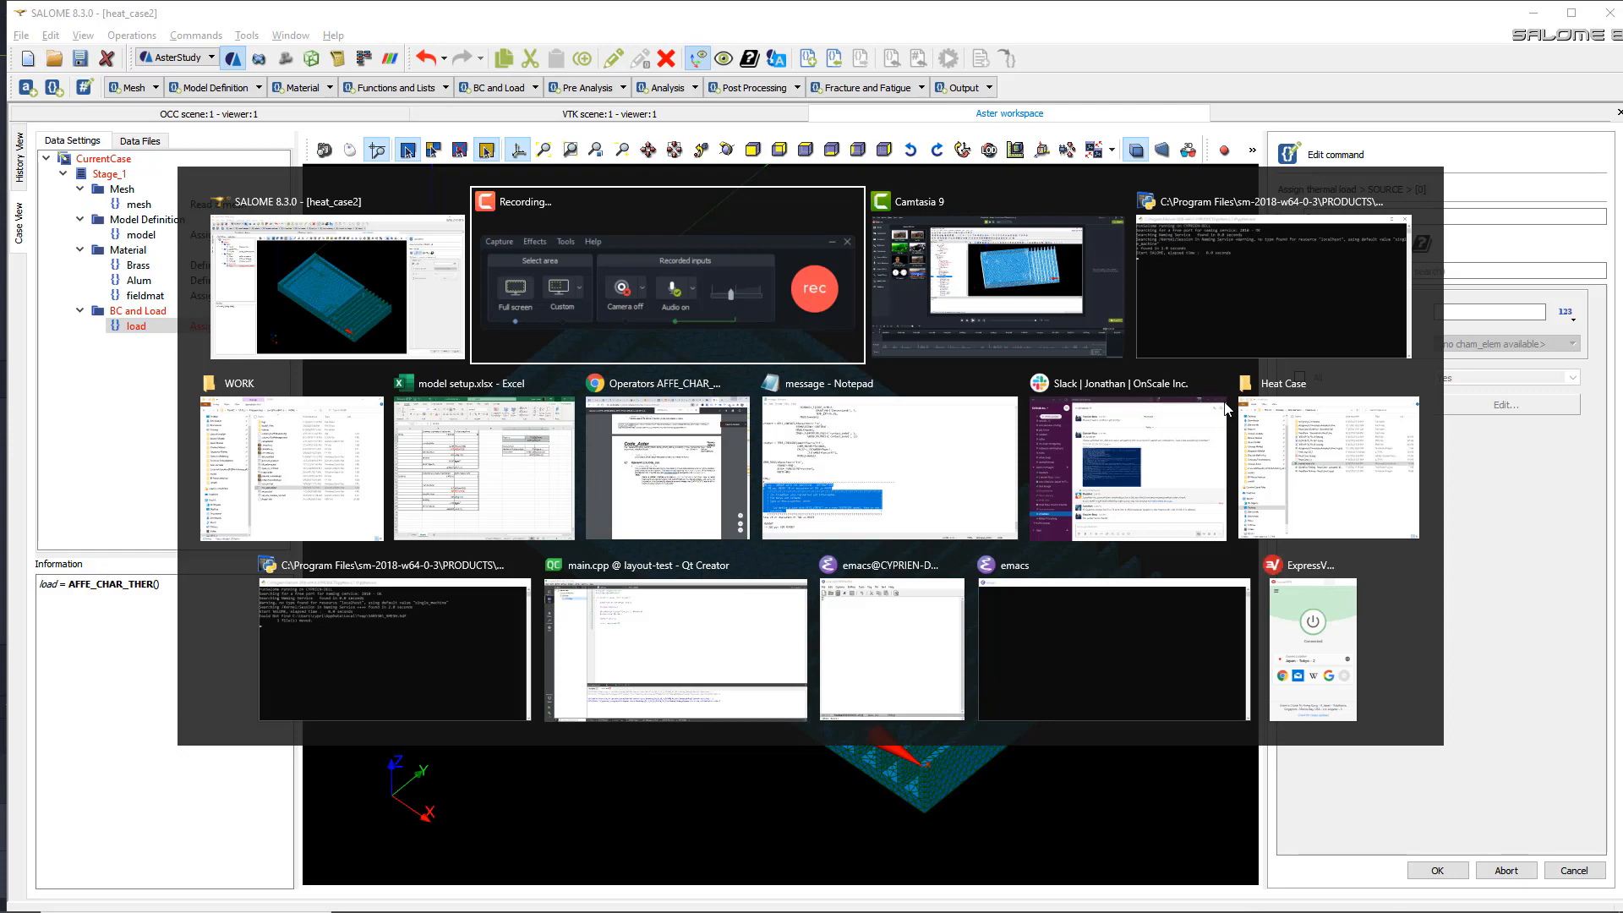
key(alt+Tab)
key(alt+Tab)
key(alt+Tab)
key(alt+Tab)
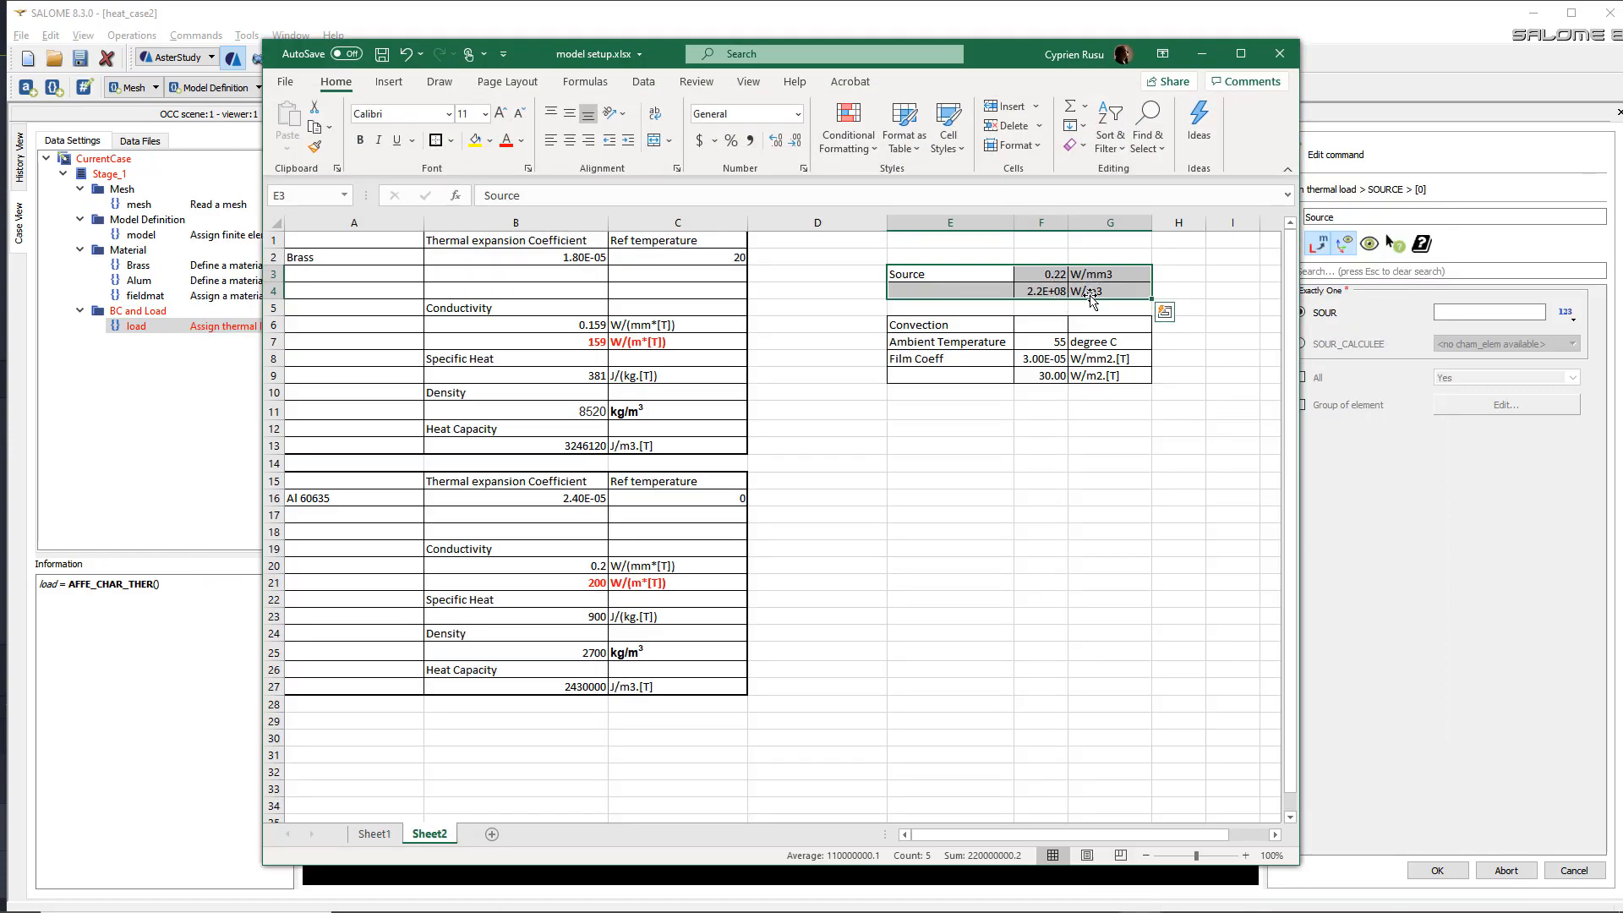
click(1046, 291)
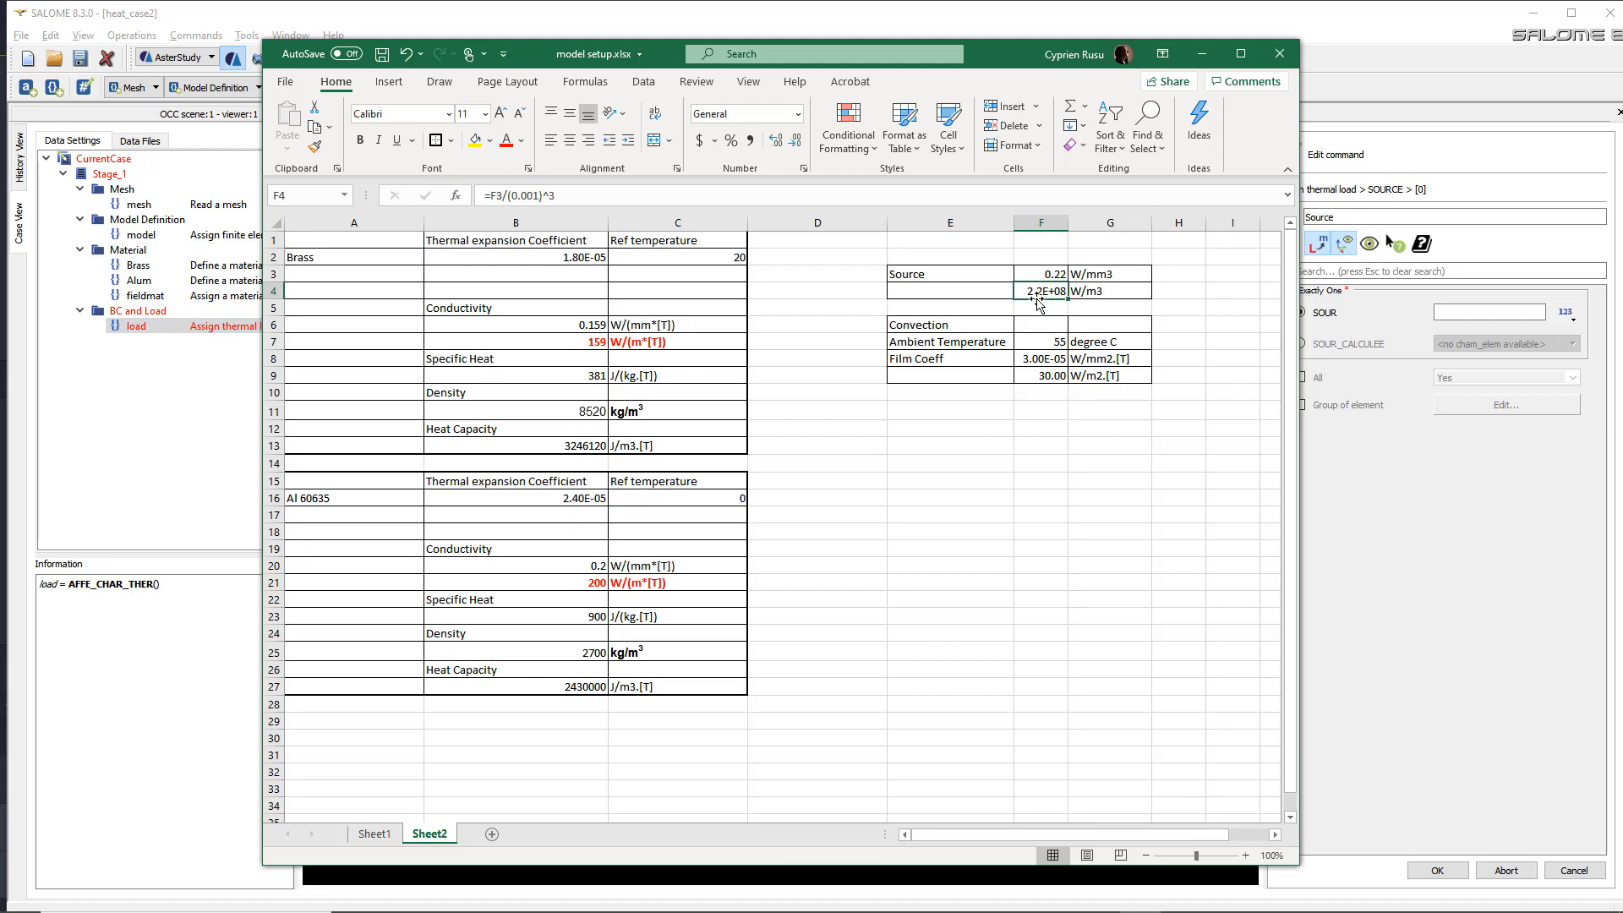
click(1462, 483)
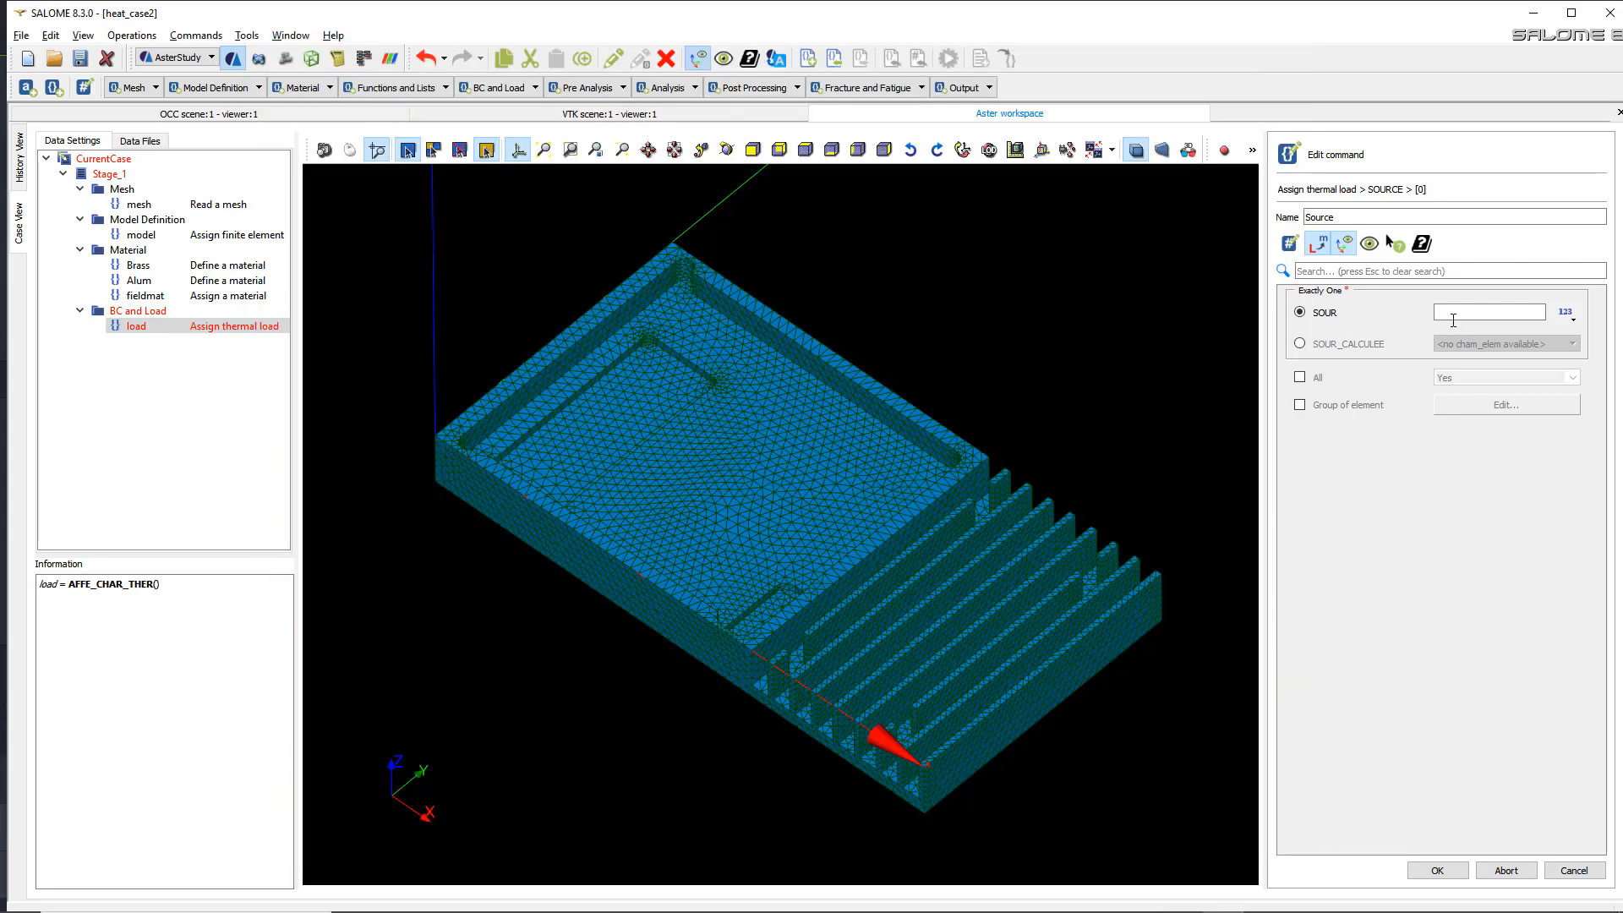
- Set SOUR to 2.2e8 on the PowerBC element group and store the Source thermal load
click(1456, 312)
click(1302, 406)
click(1506, 405)
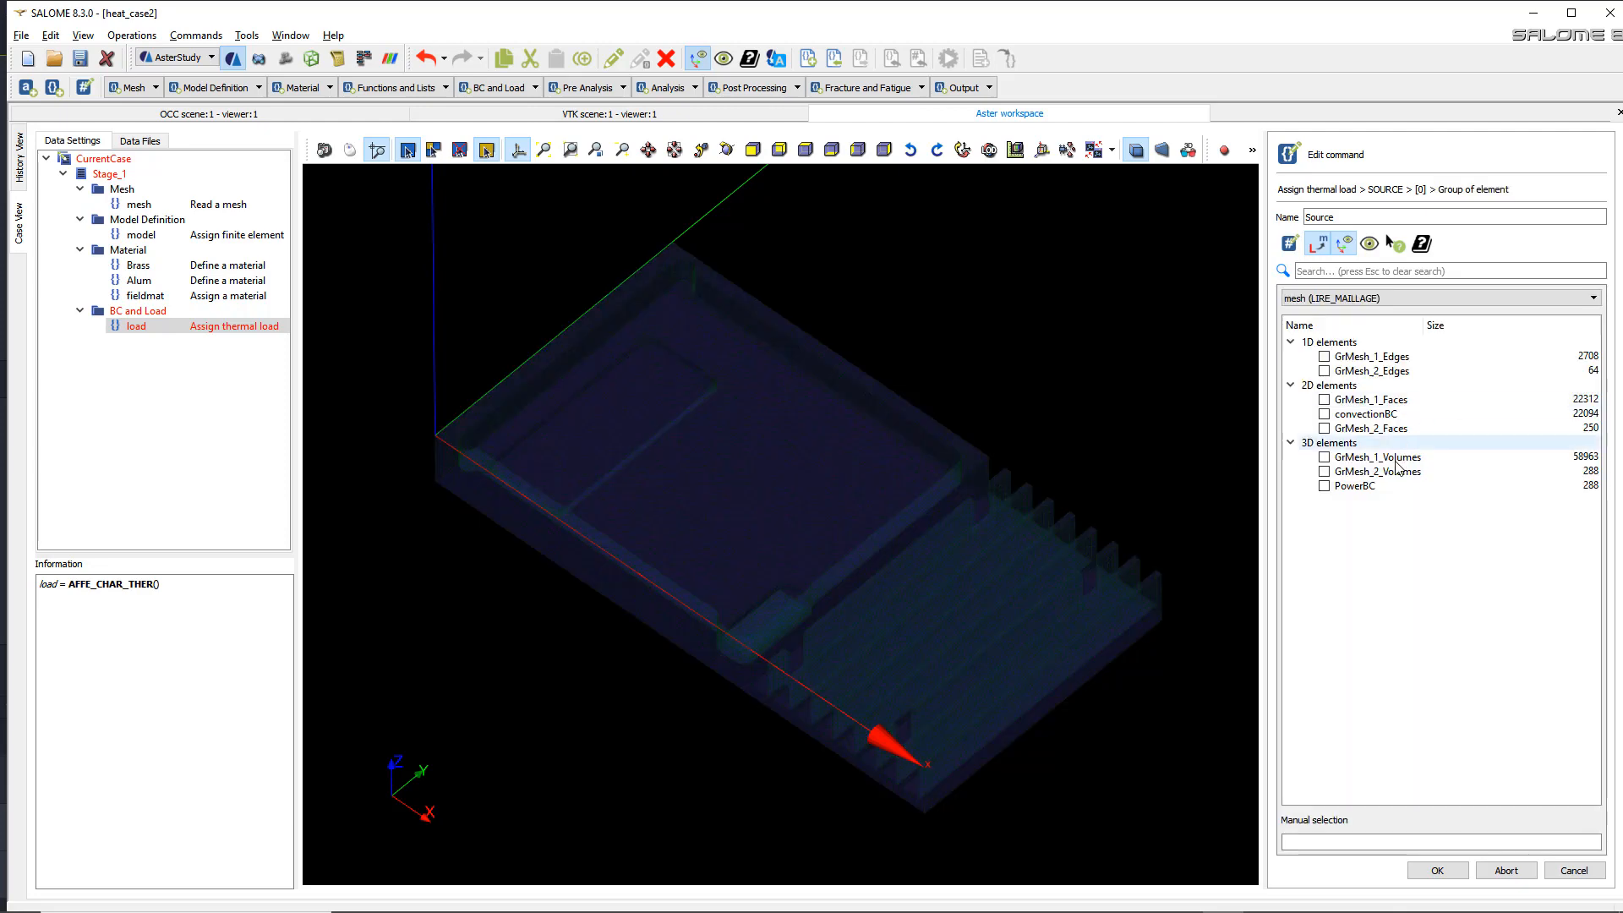
click(1324, 471)
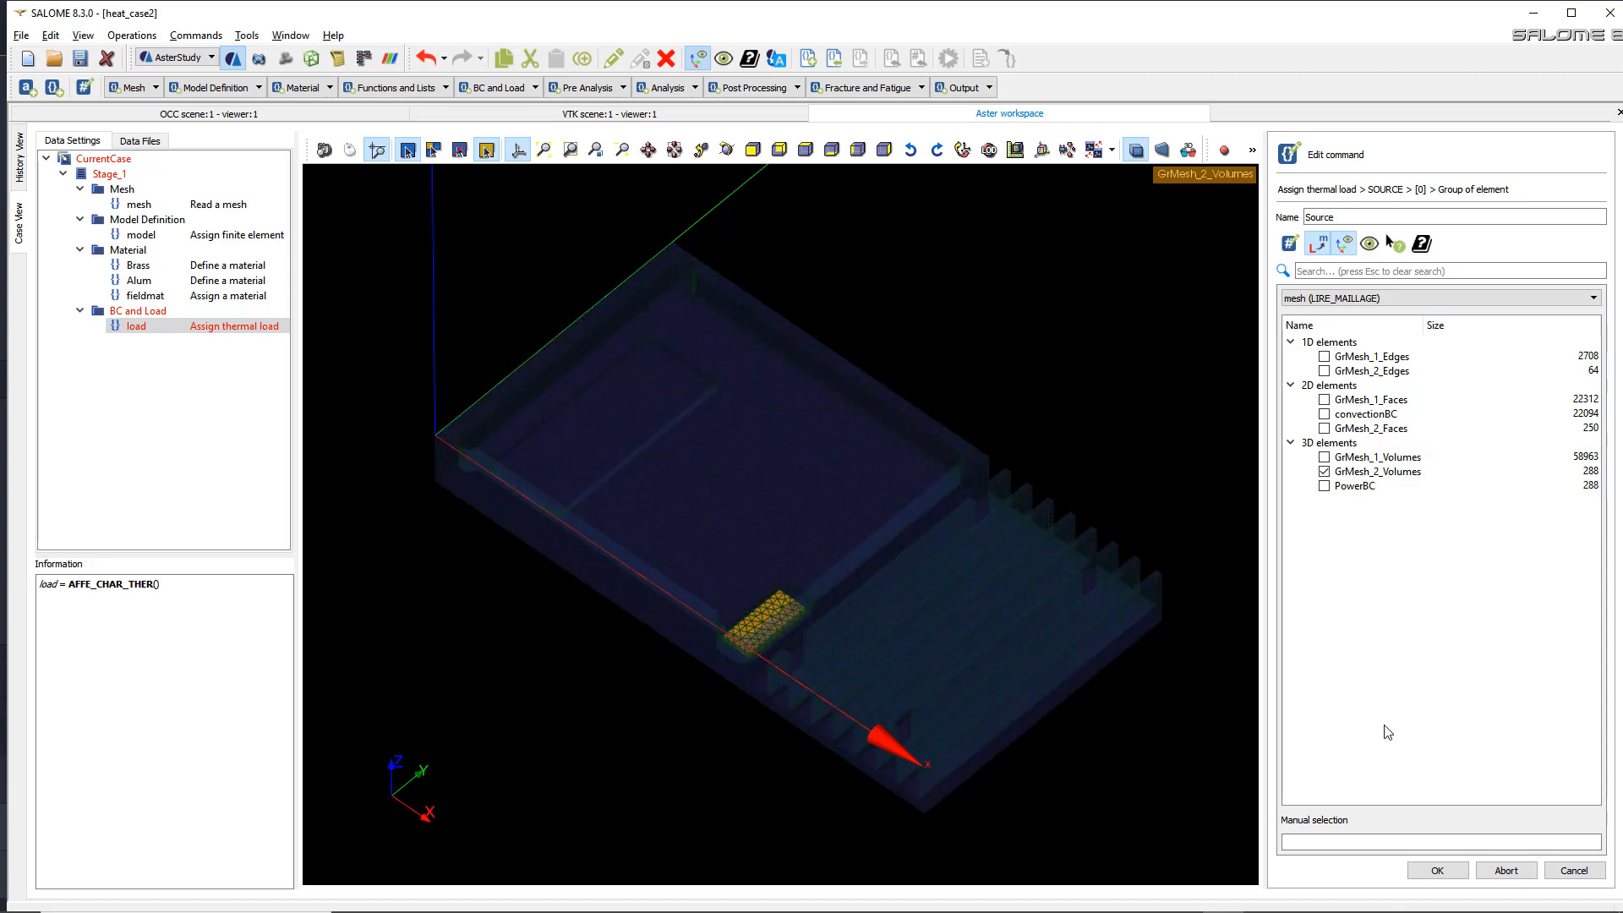
click(1325, 486)
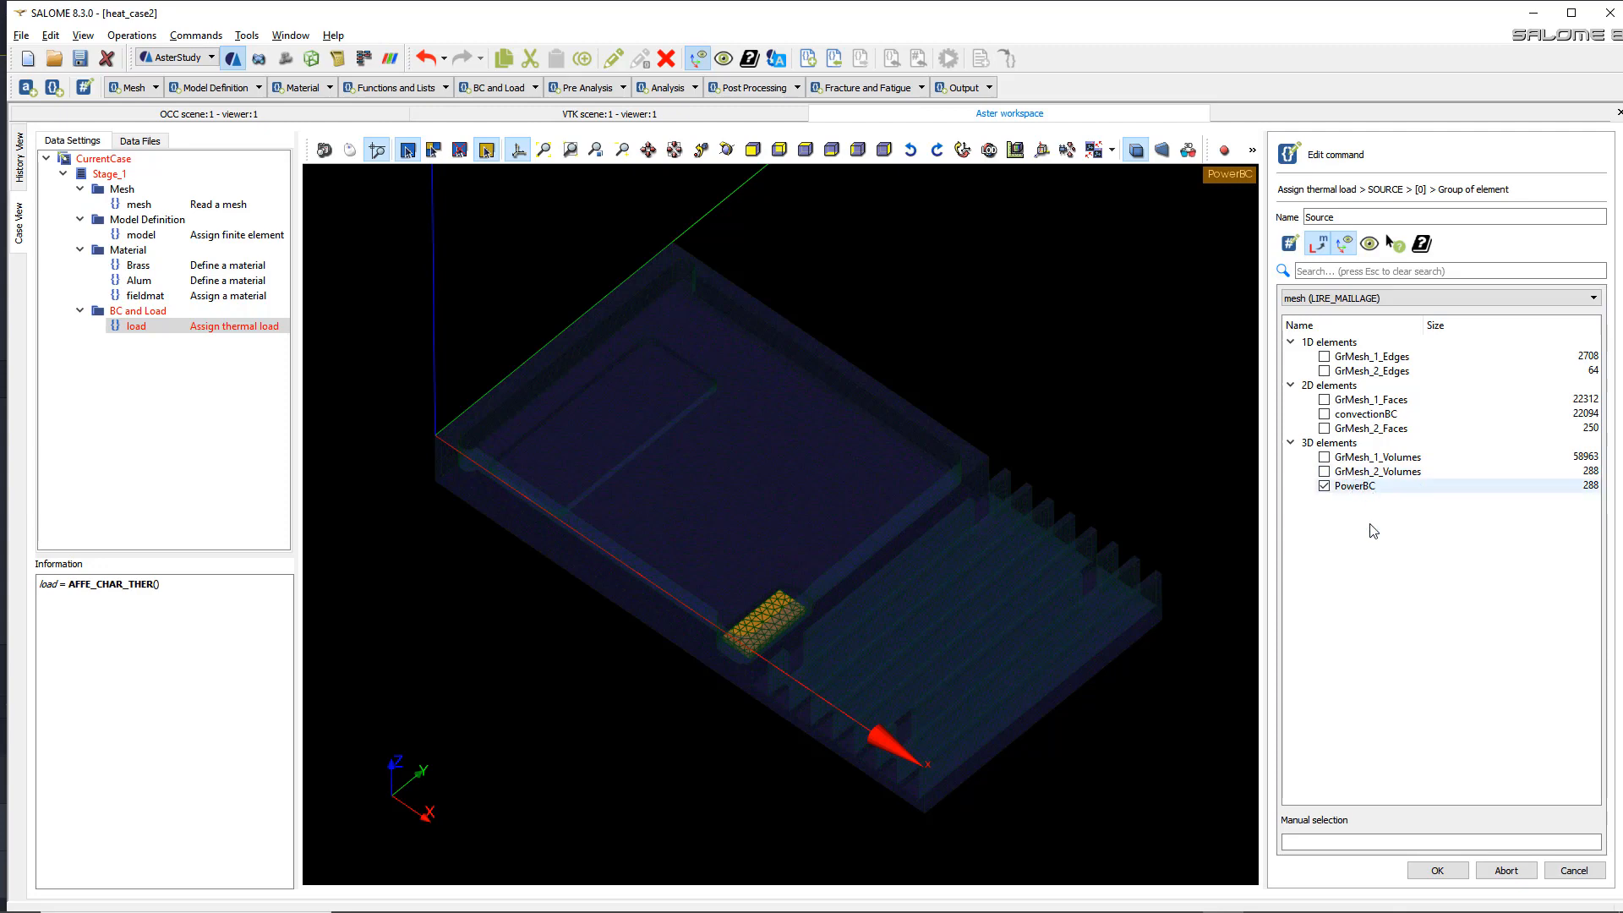
click(1438, 870)
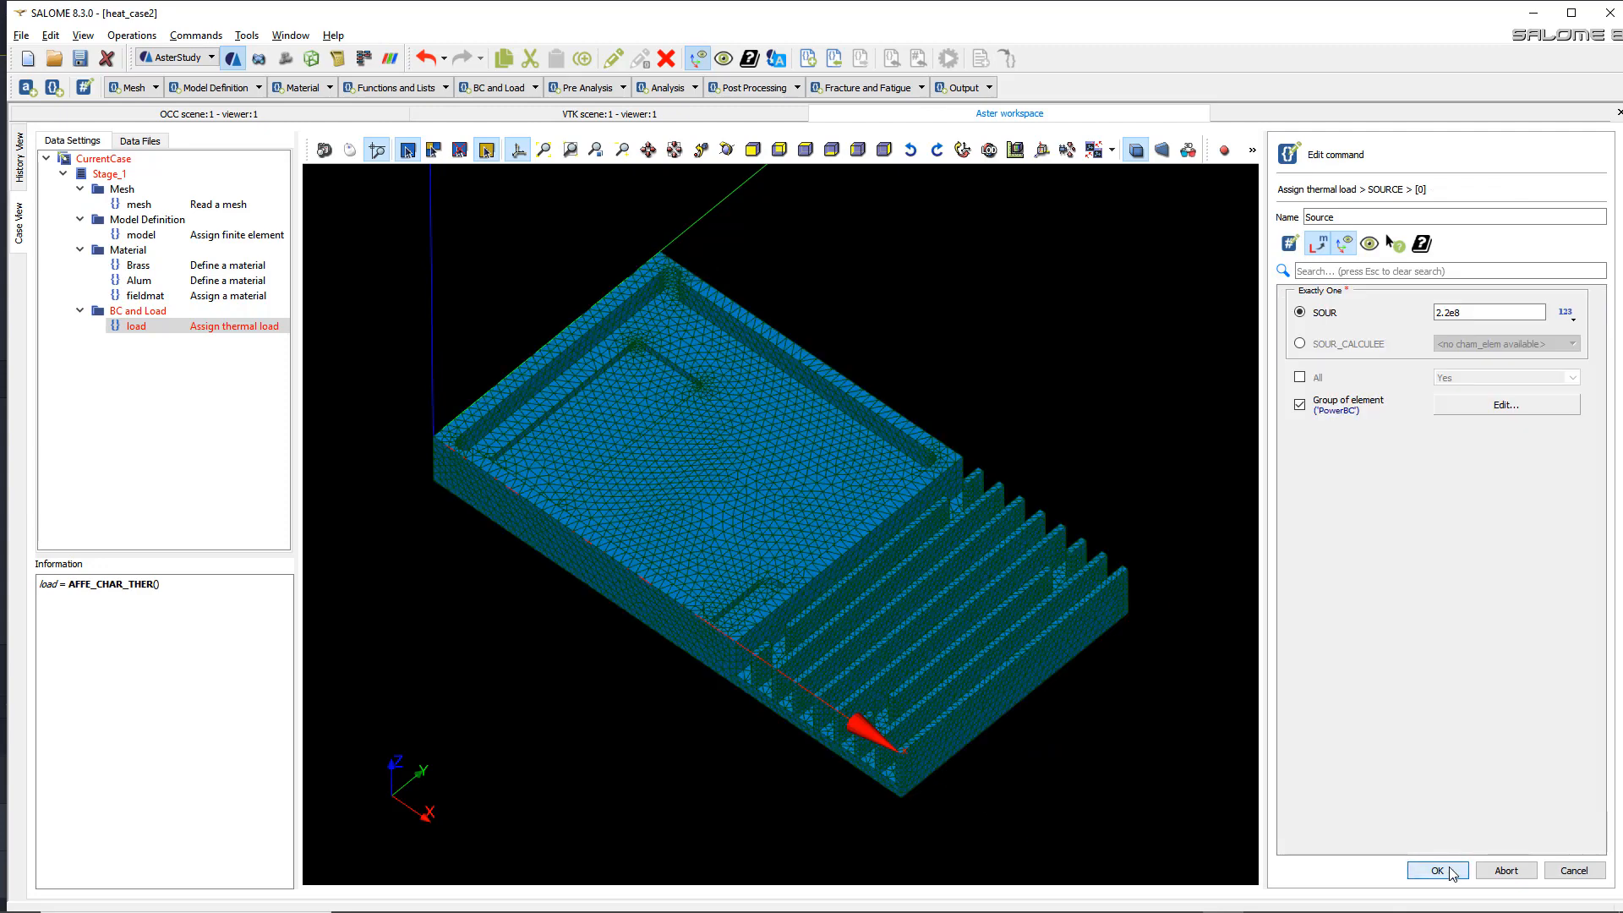
click(1438, 871)
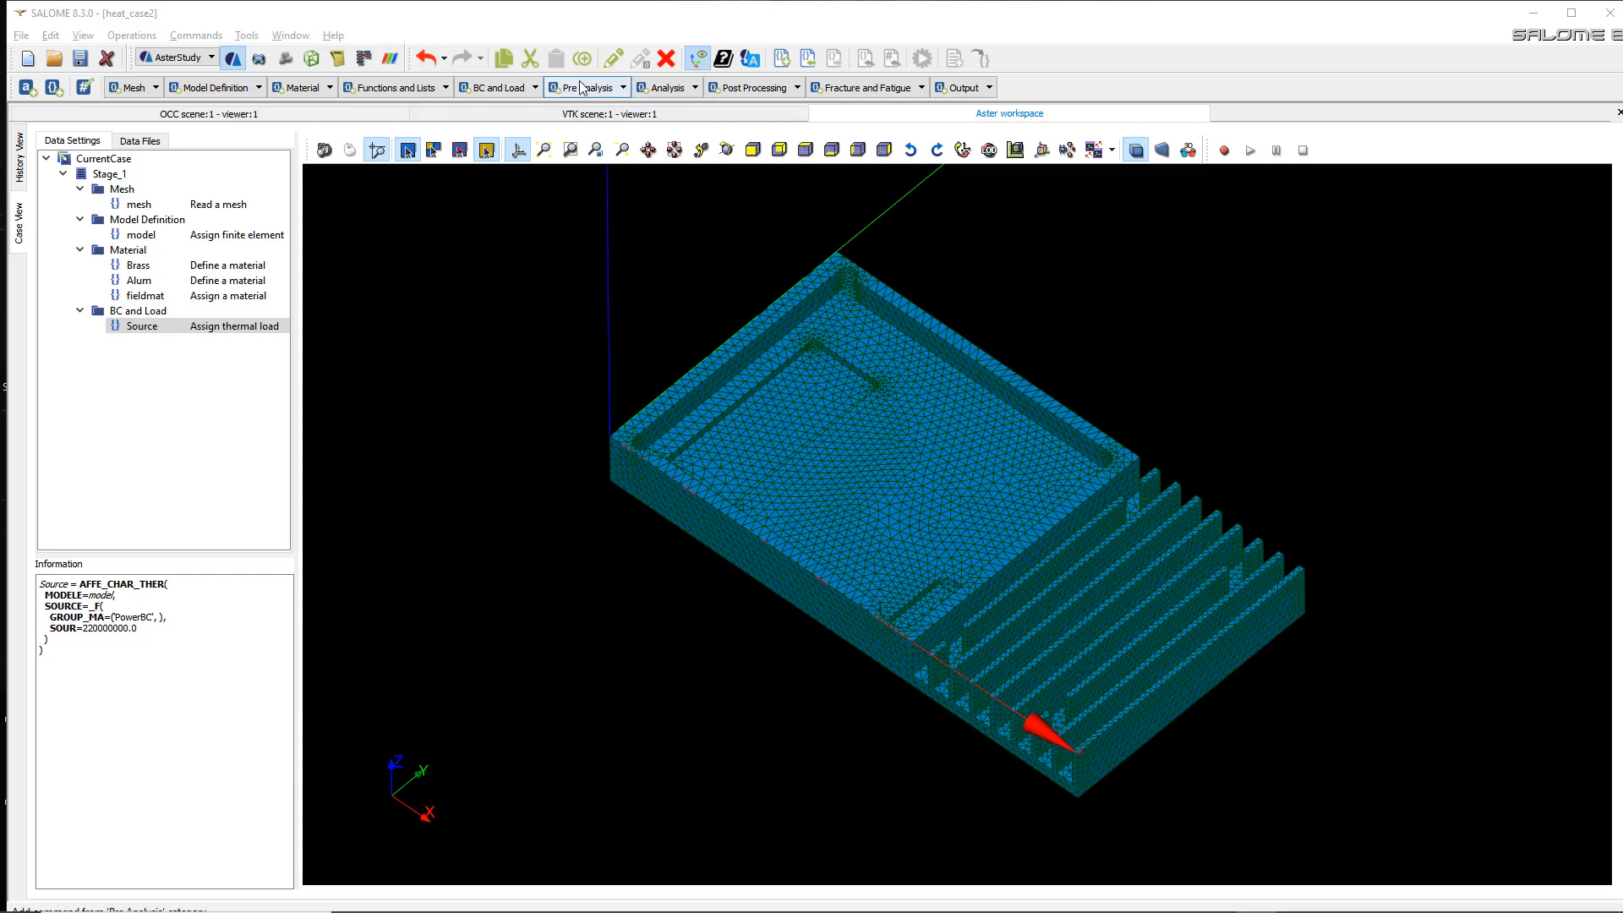
- Add another Assign thermal load command named Convec and open one new ECHANGE item for editing
click(512, 88)
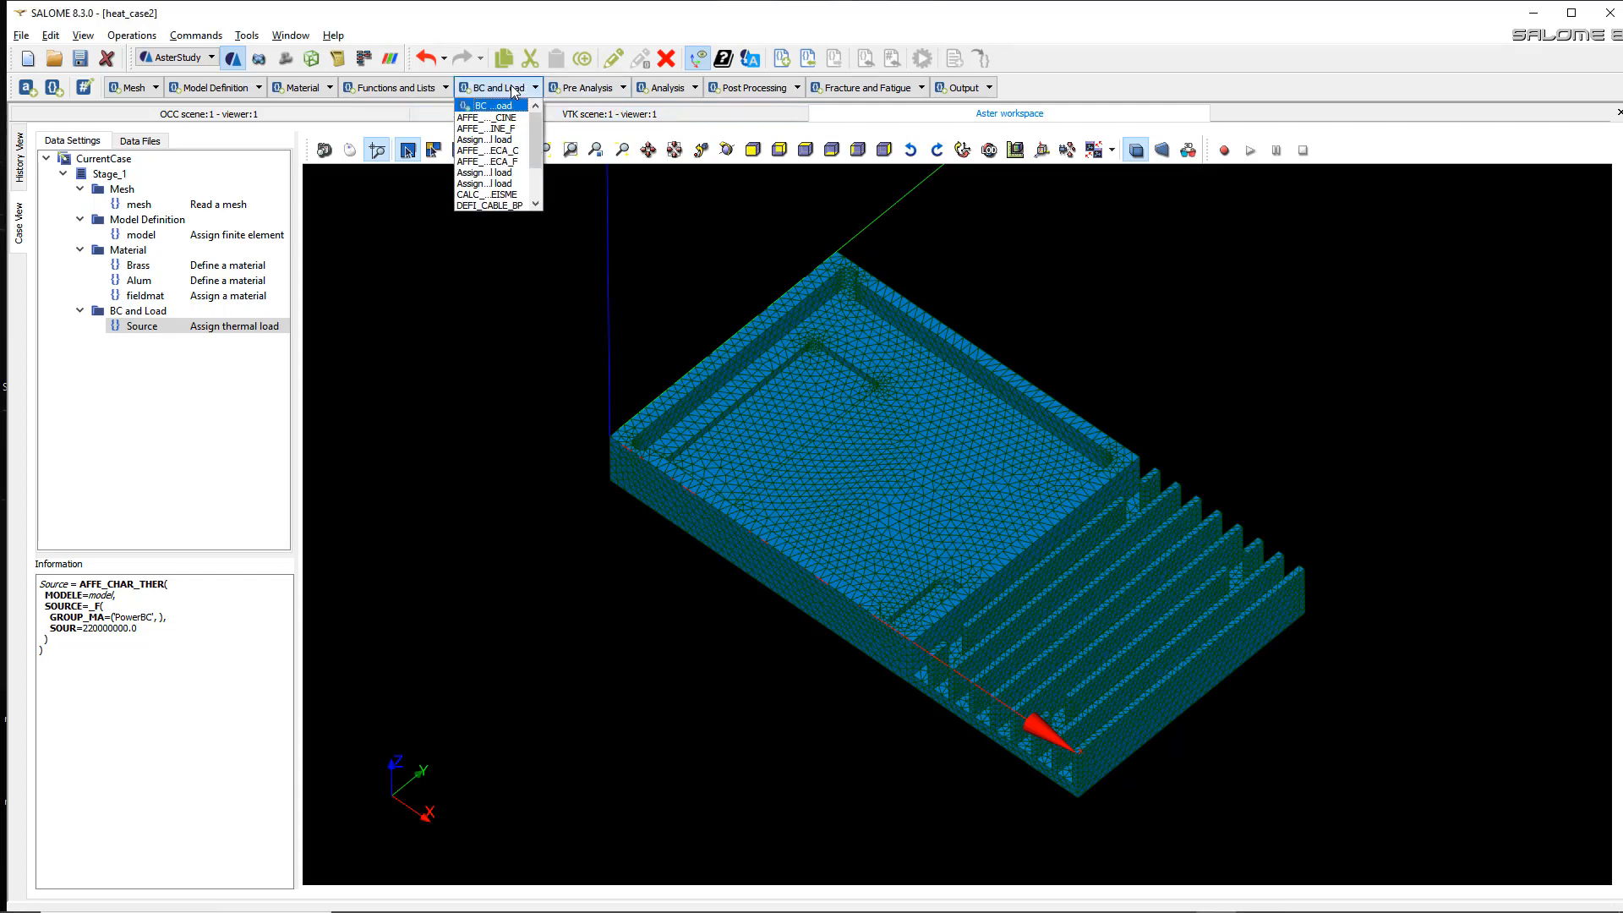
click(503, 174)
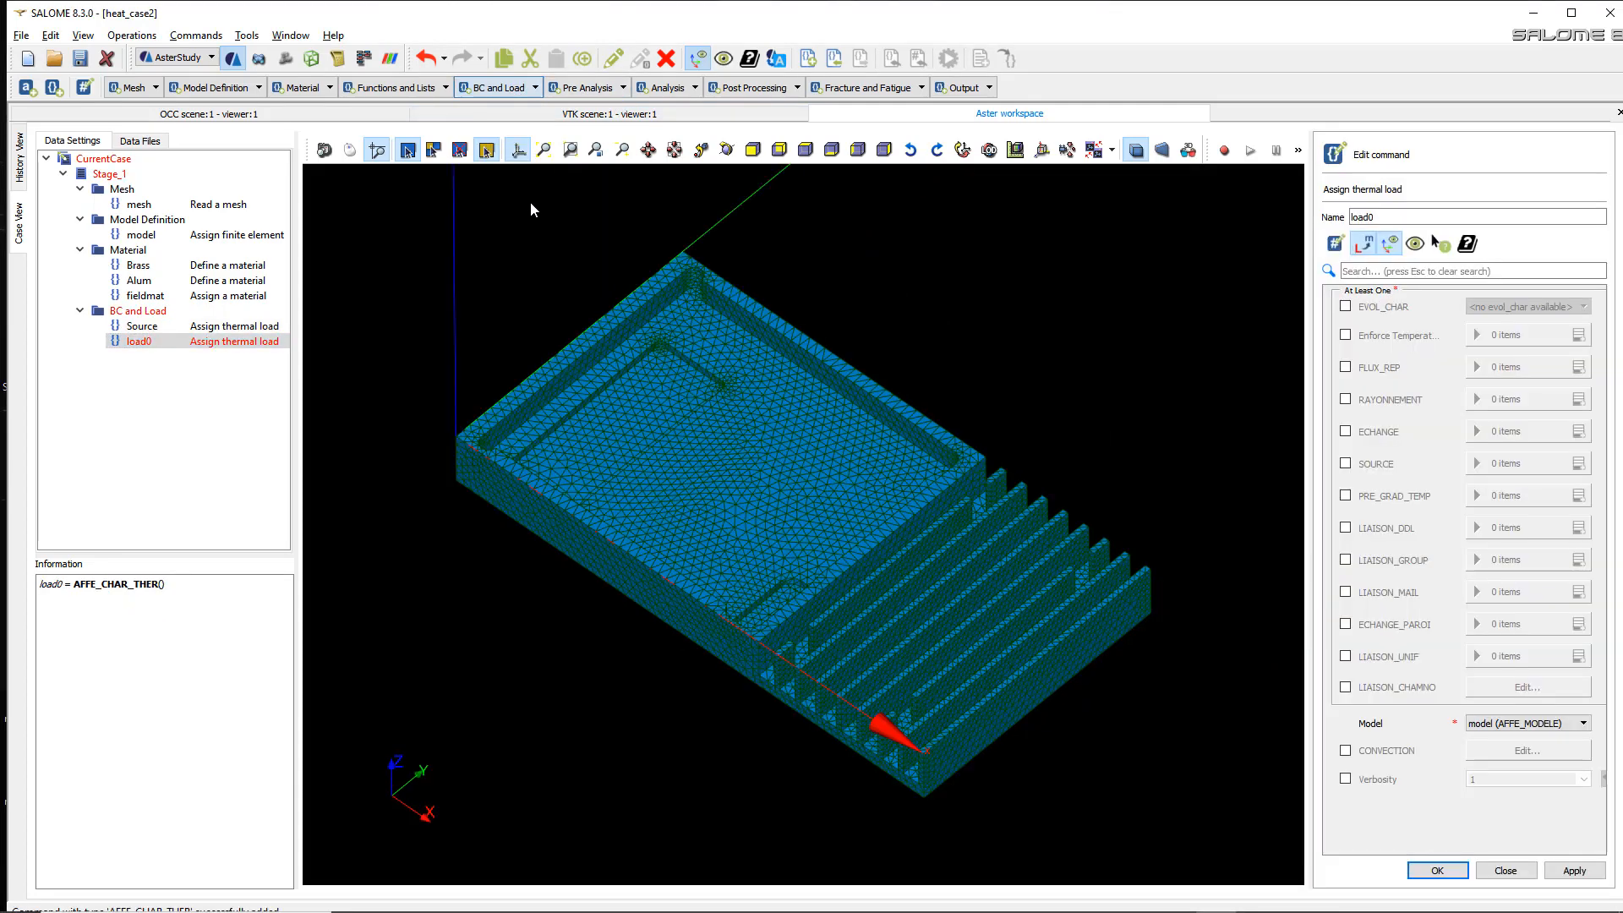
double_click(1374, 217)
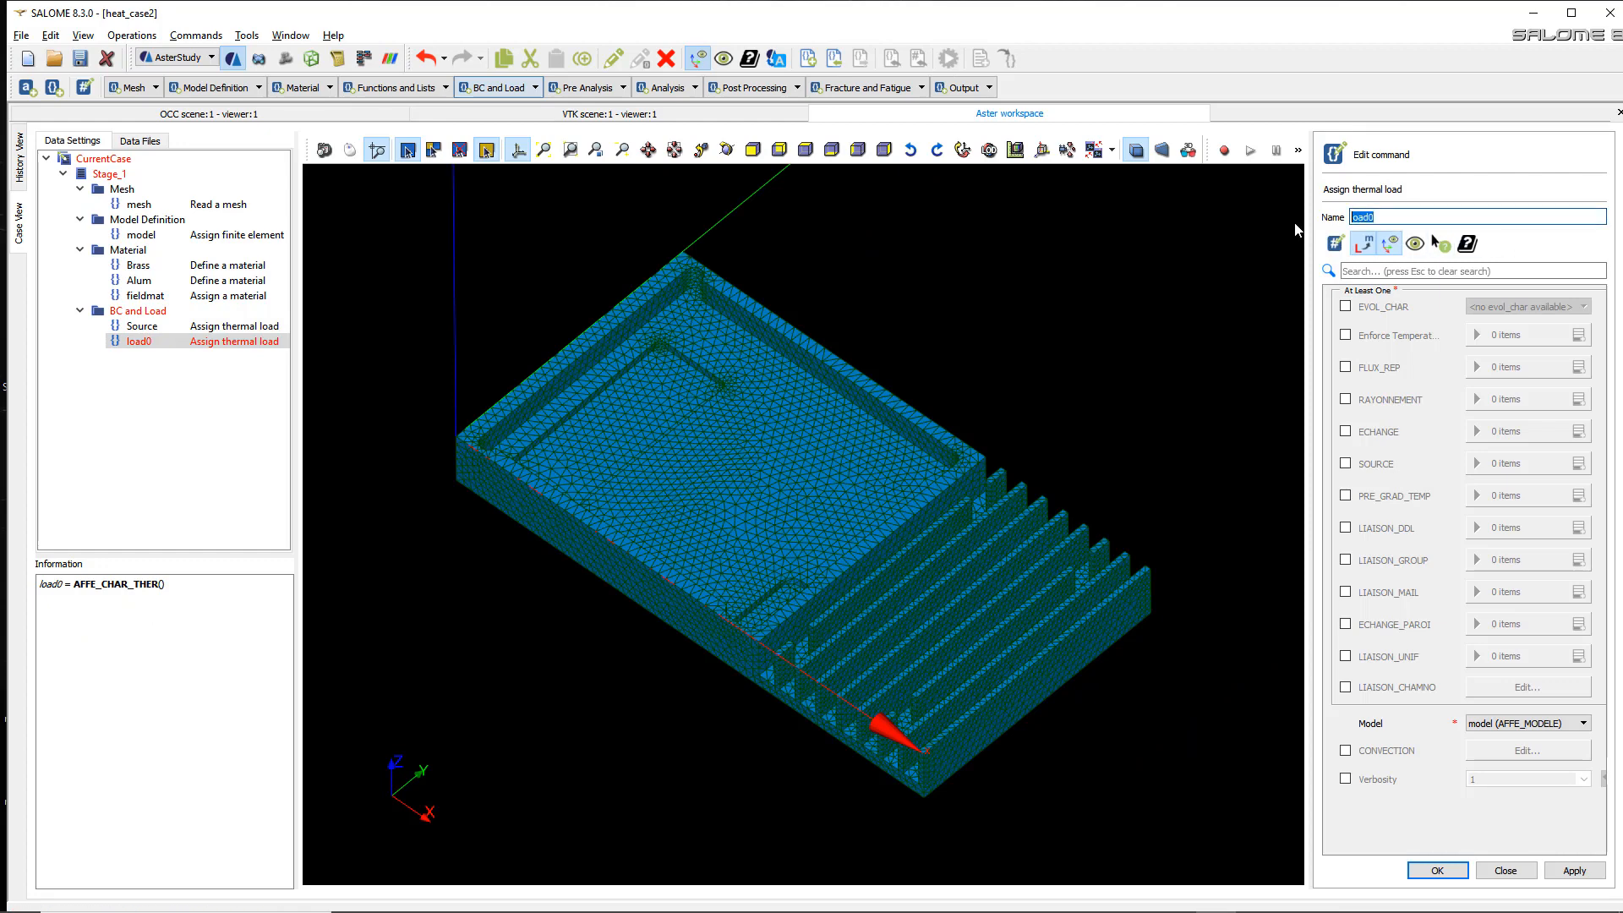
text(Convec)
click(1345, 435)
click(1345, 433)
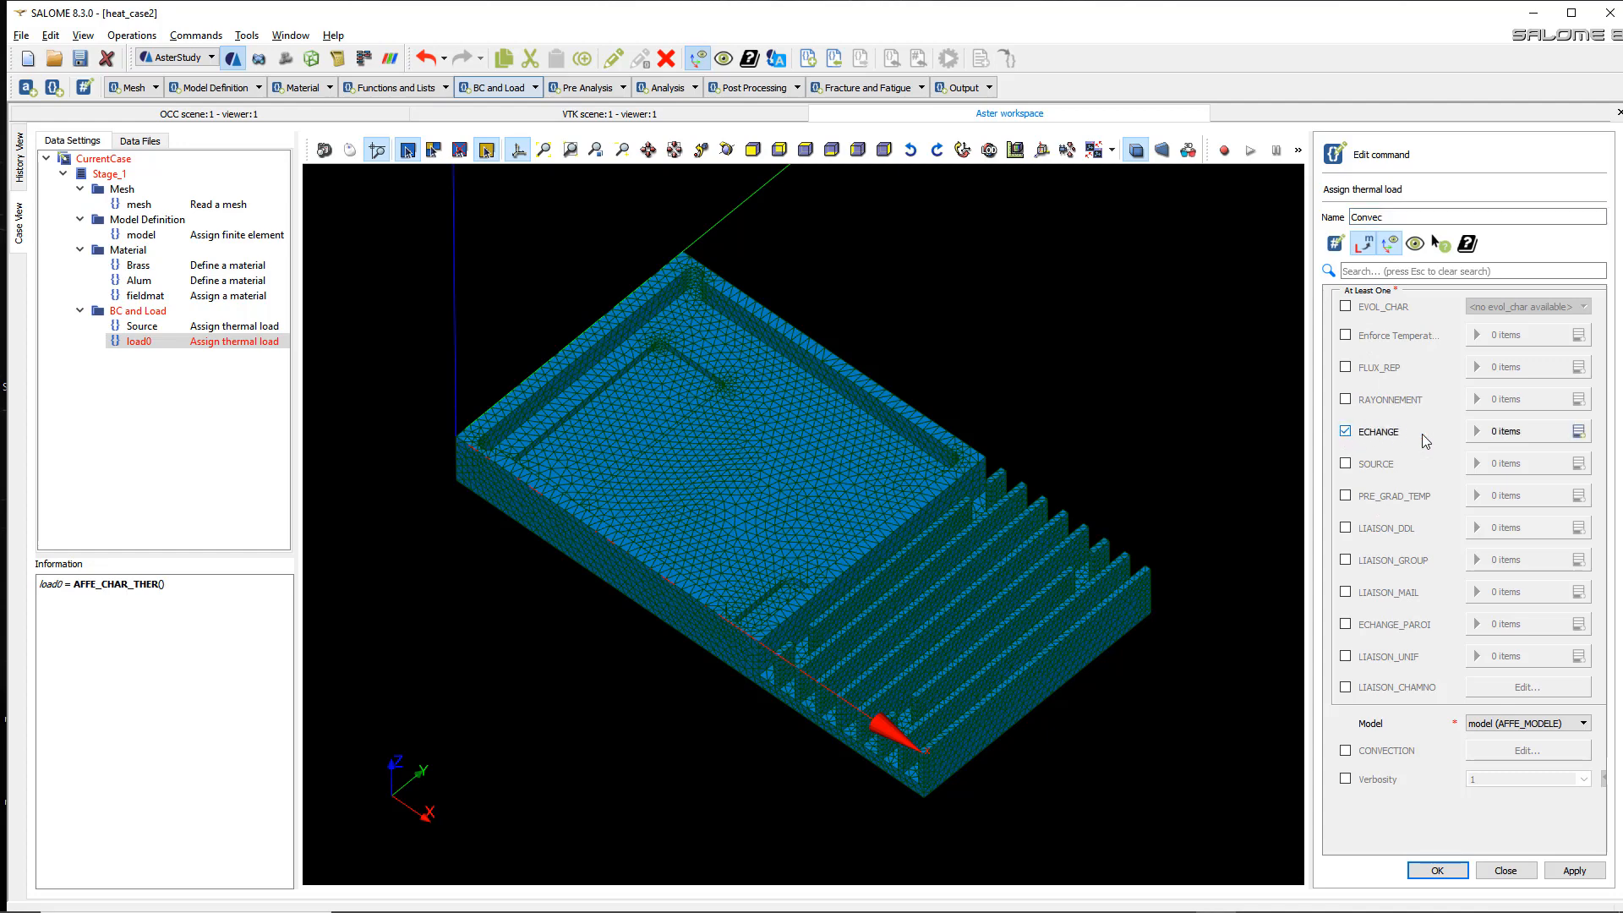
click(1578, 432)
click(1471, 468)
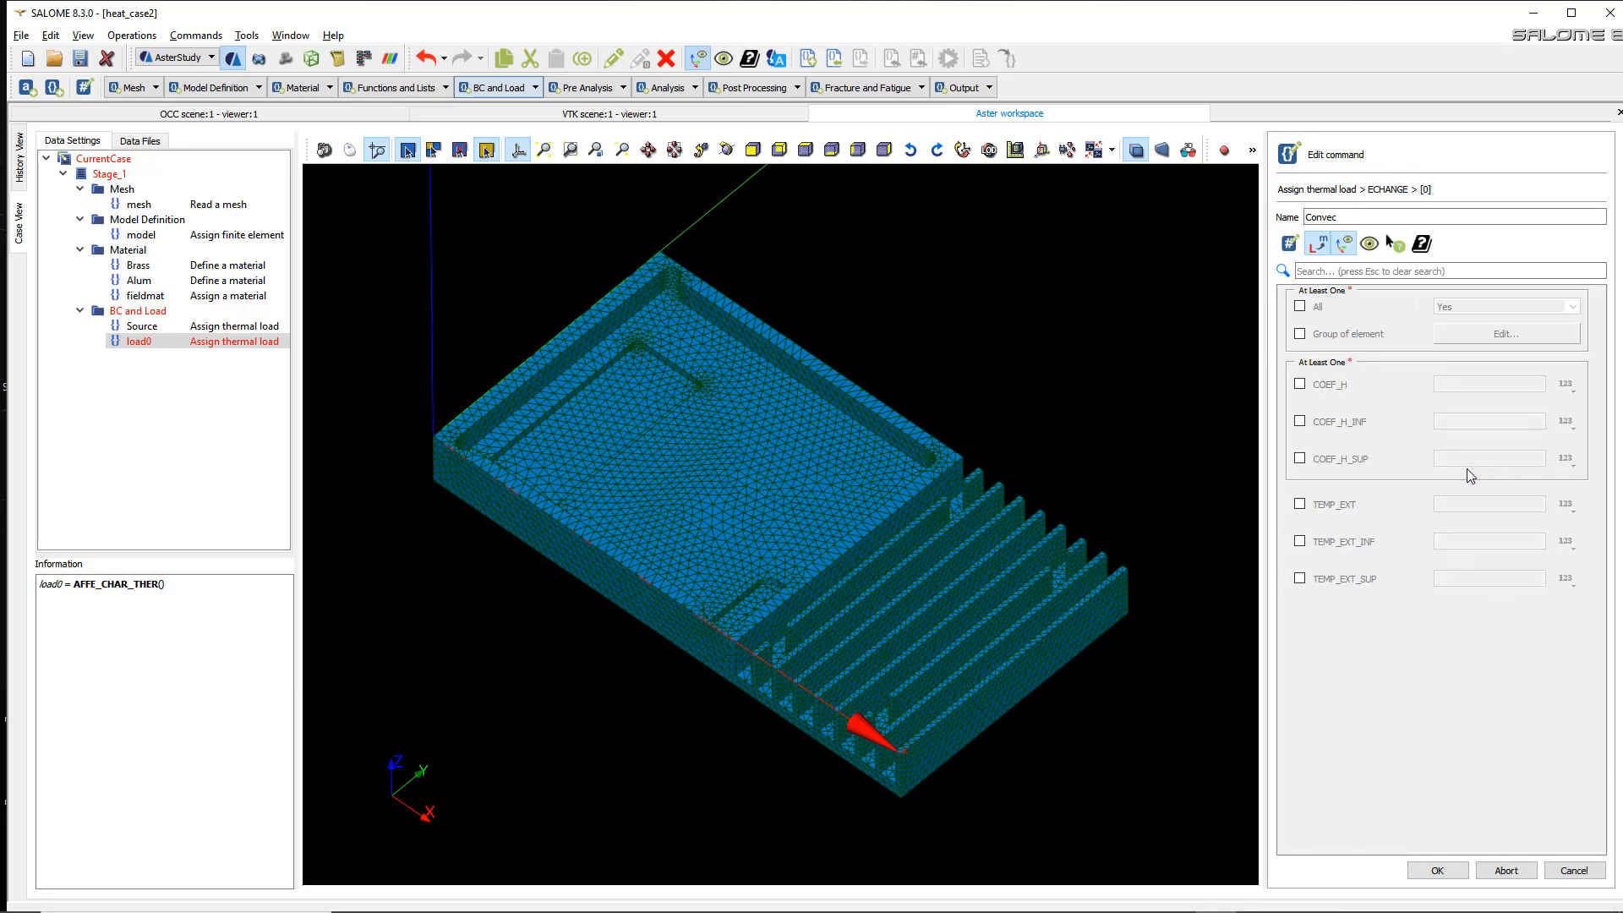
- Apply the ECHANGE item to the convectionBC element group and set COEF_H to 30, with TEMP_EXT enabled
click(1300, 335)
click(1486, 337)
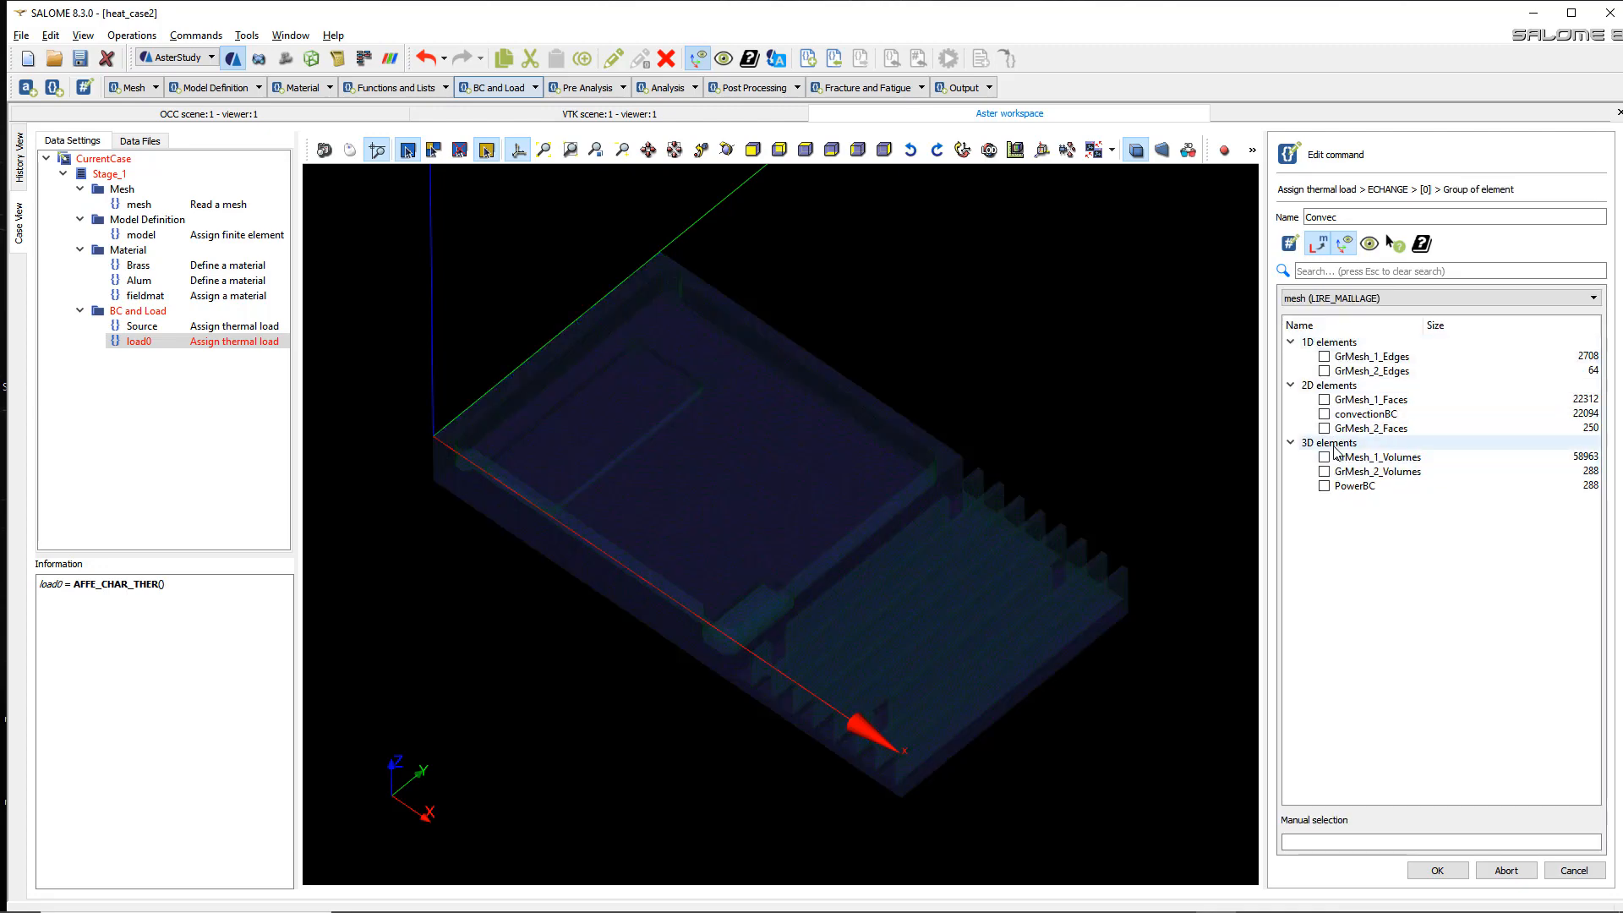
click(1325, 414)
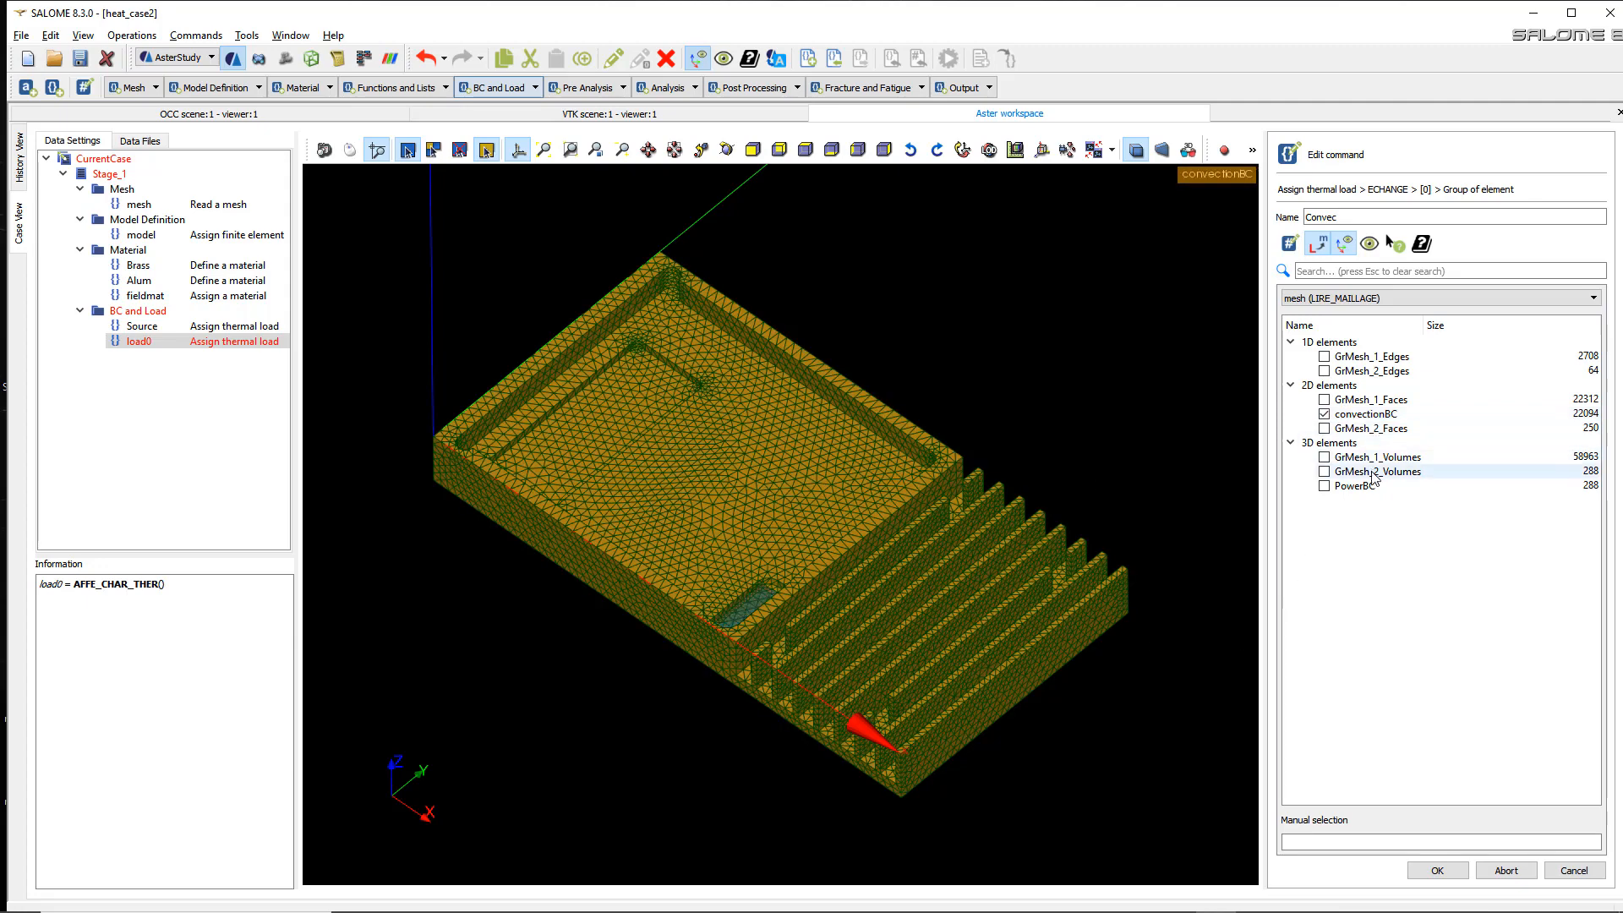
click(1437, 871)
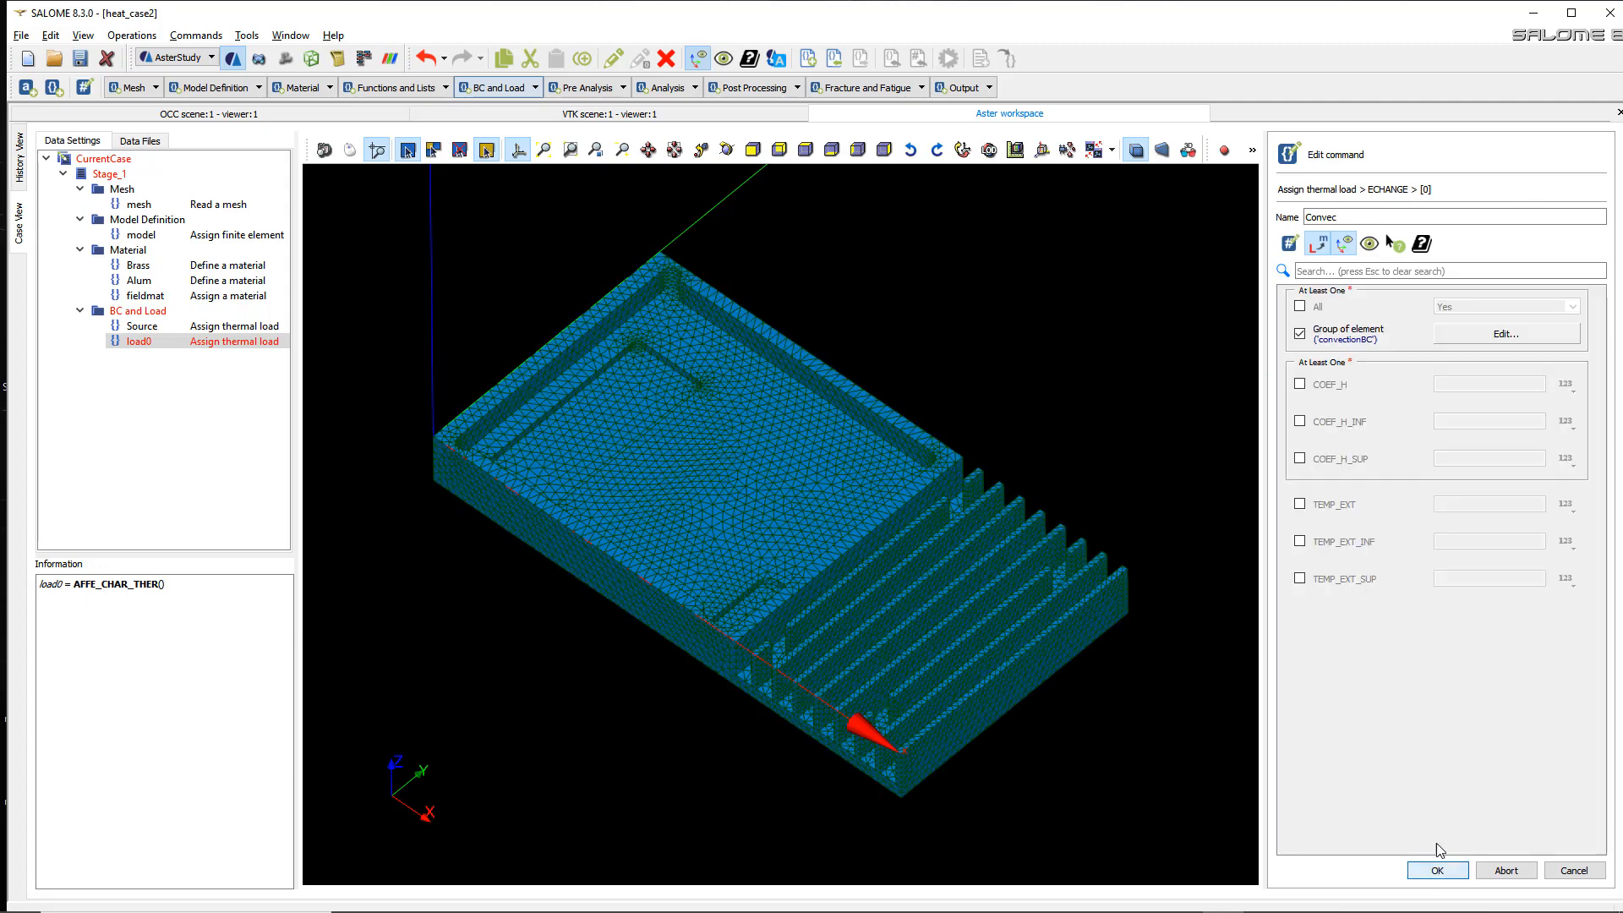
click(1301, 385)
click(1478, 385)
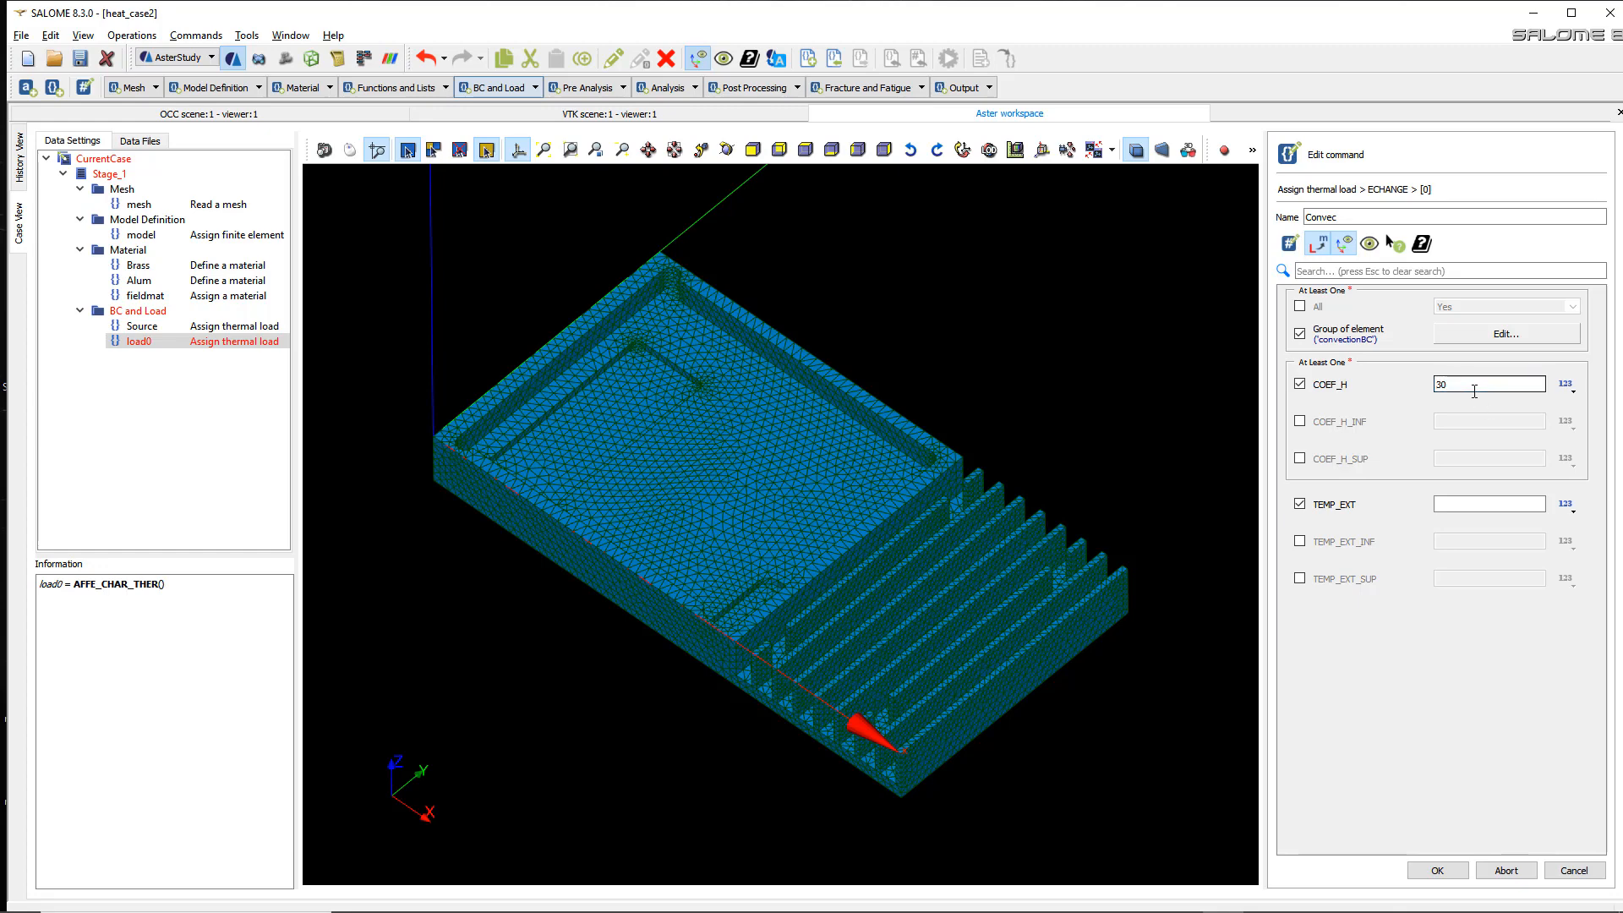
- Switch to the model setup.xlsx workbook in Excel and check the convection film coefficient in W/m2 and the ambient temperature
key(alt+Tab)
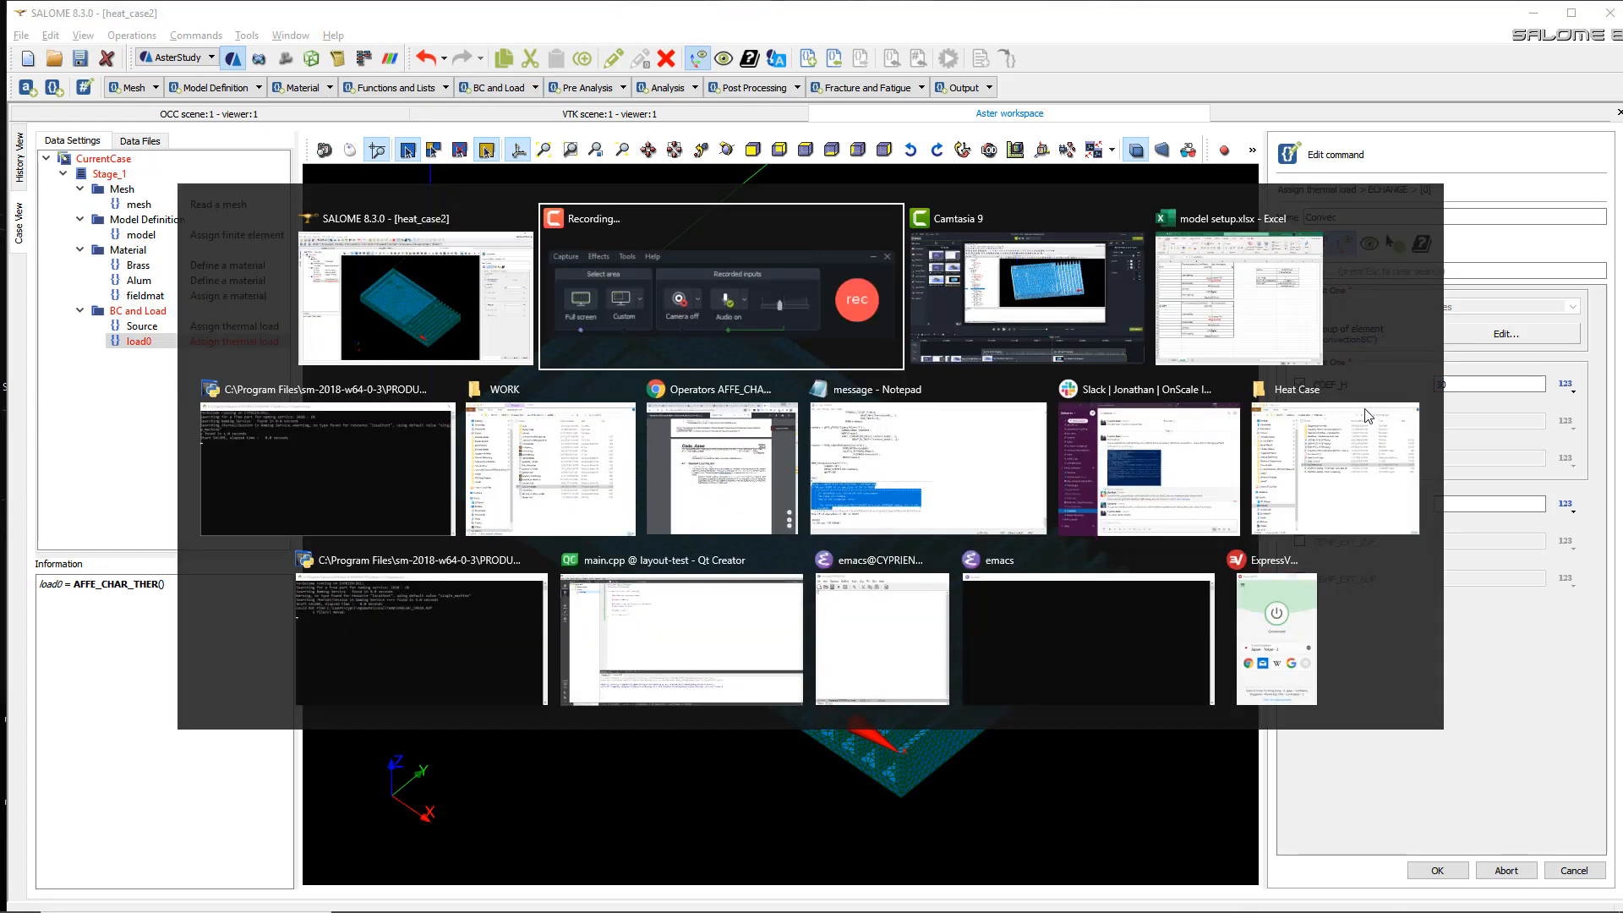
key(Tab)
key(Tab)
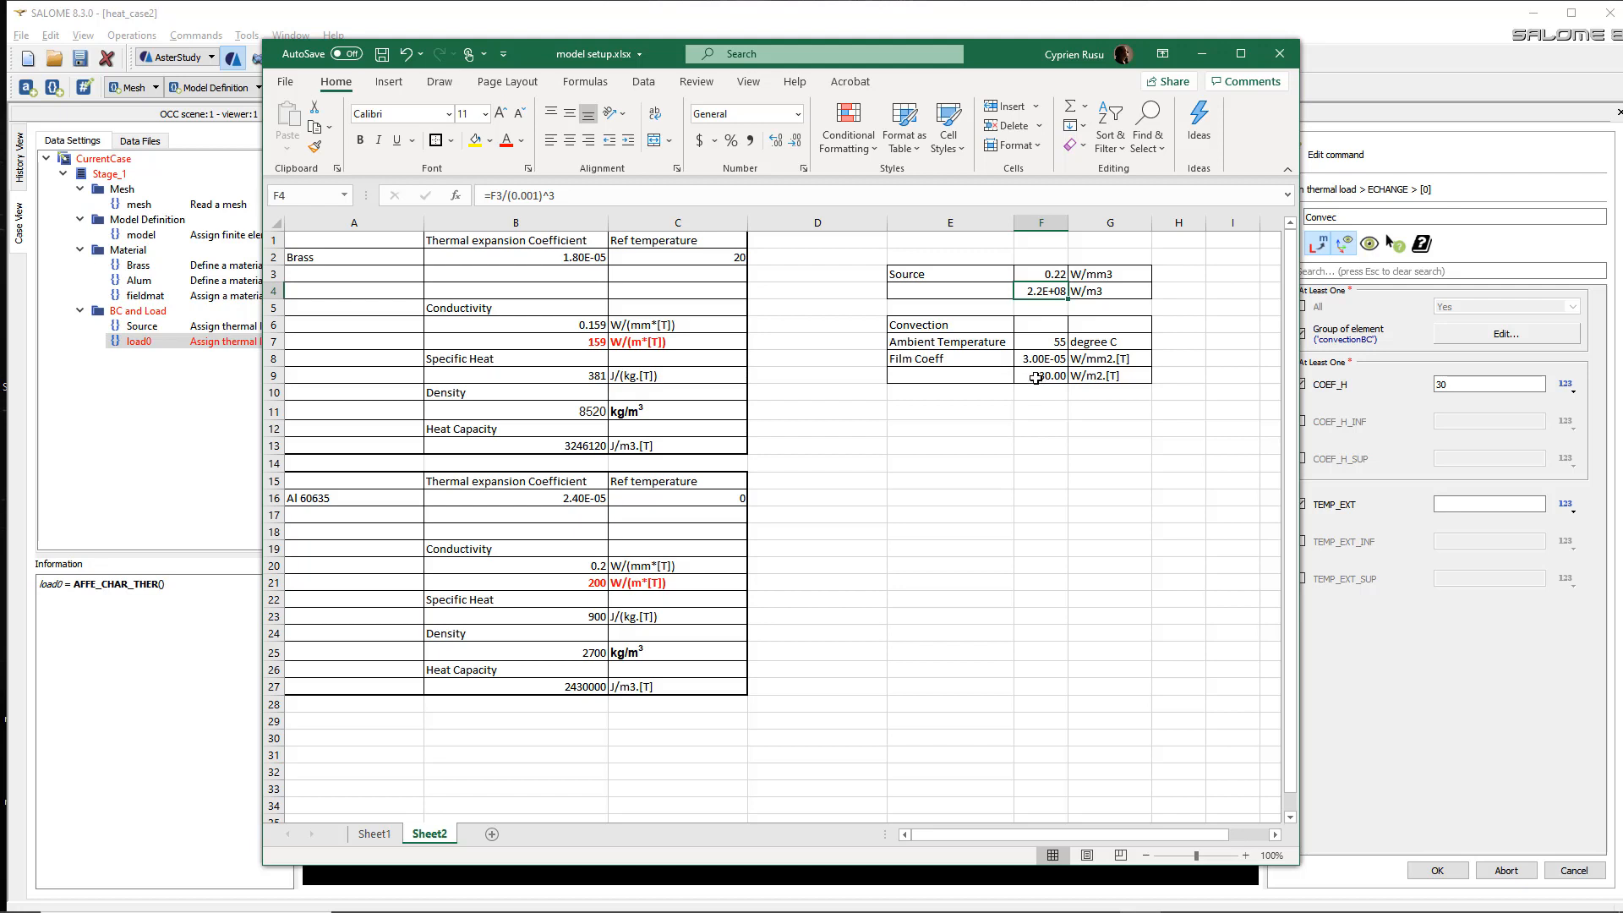
click(1036, 378)
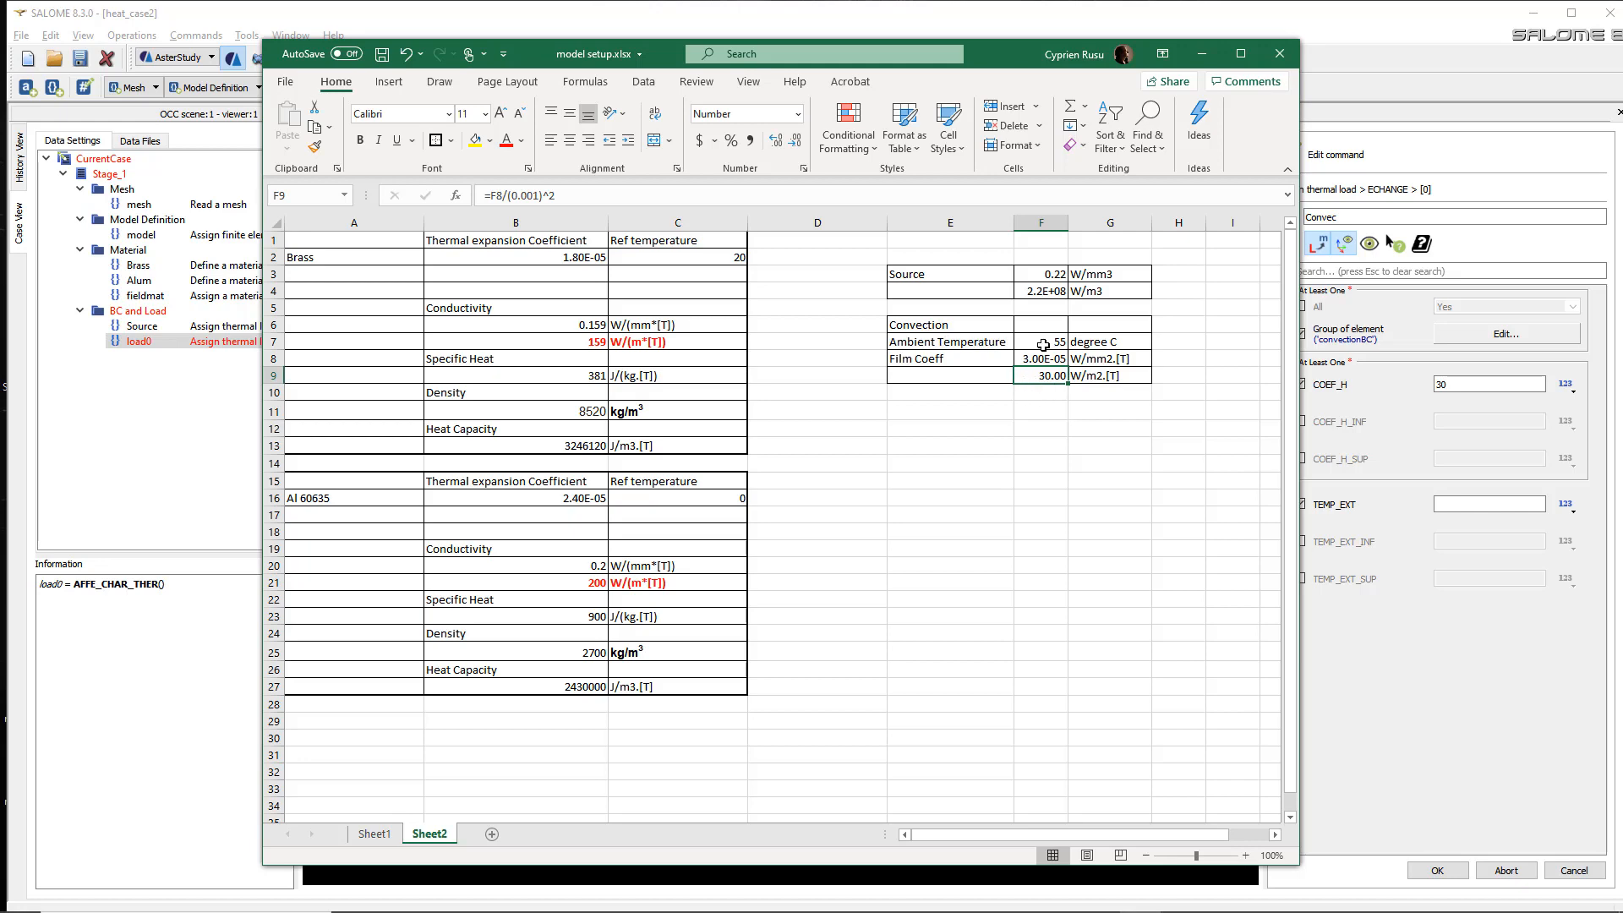
- Return to SALOME, set TEMP_EXT to 55 and store the Convec thermal load
click(1468, 503)
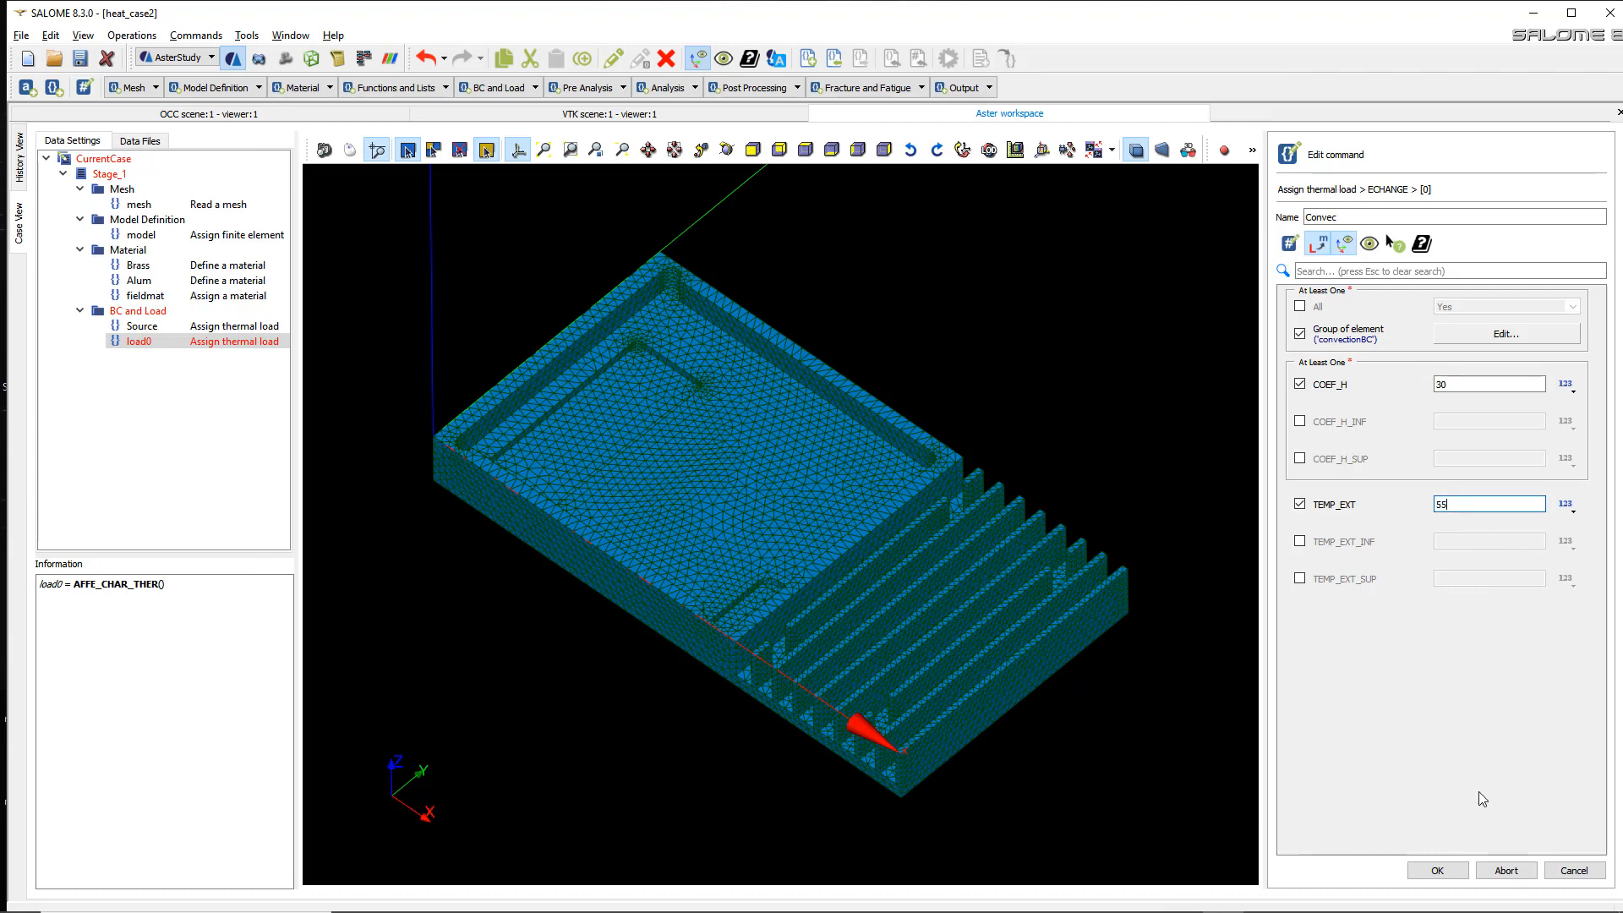
click(1456, 870)
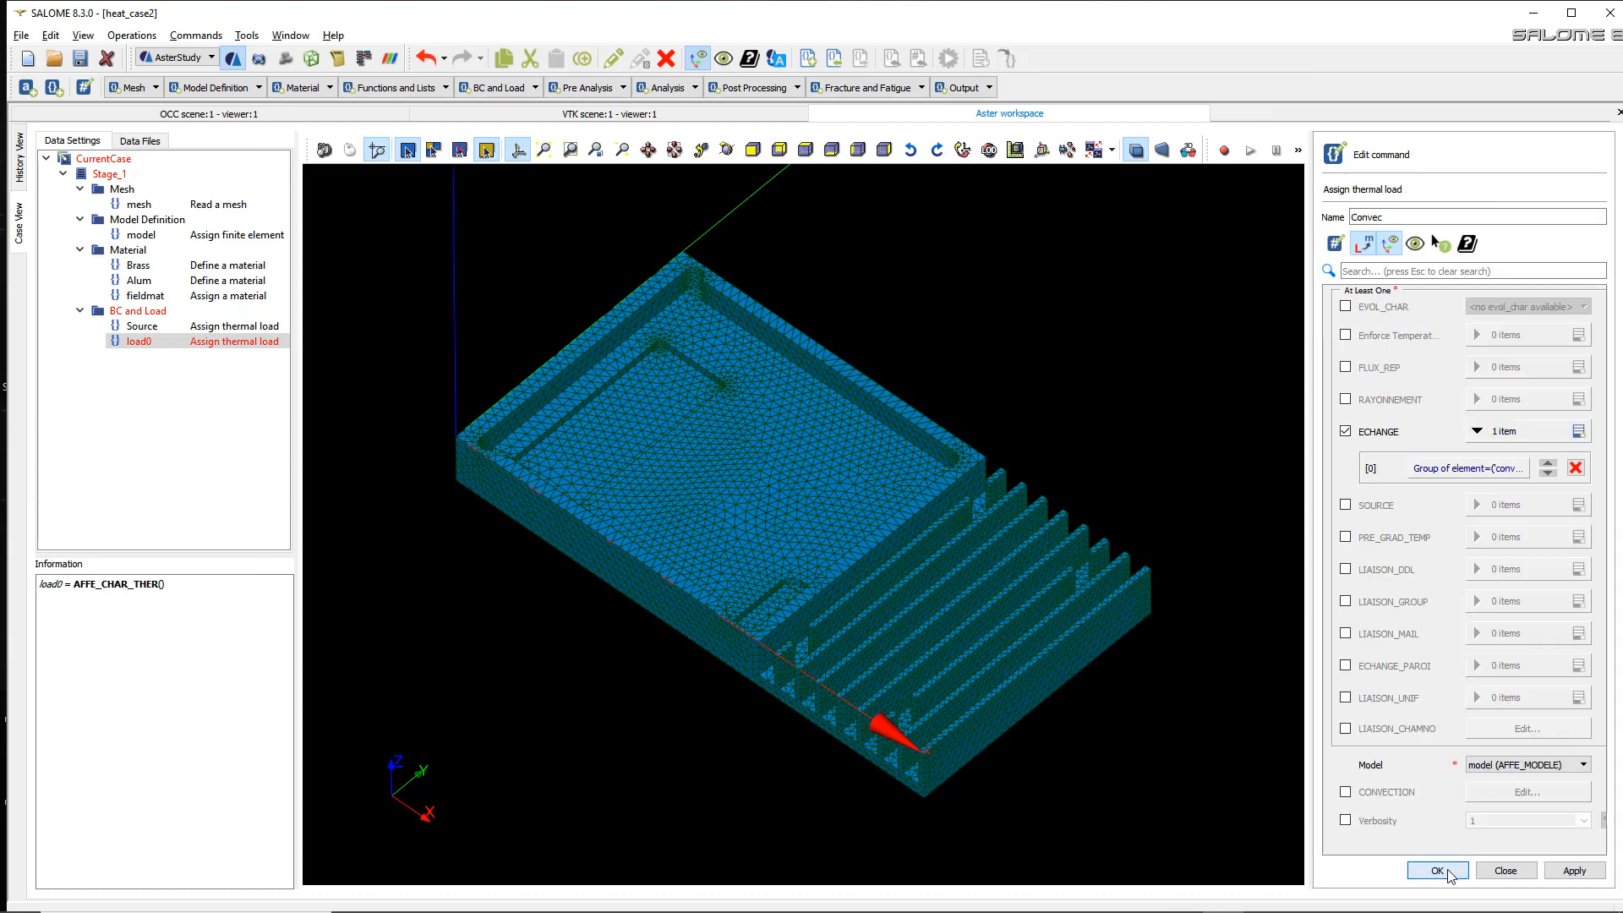
click(1448, 870)
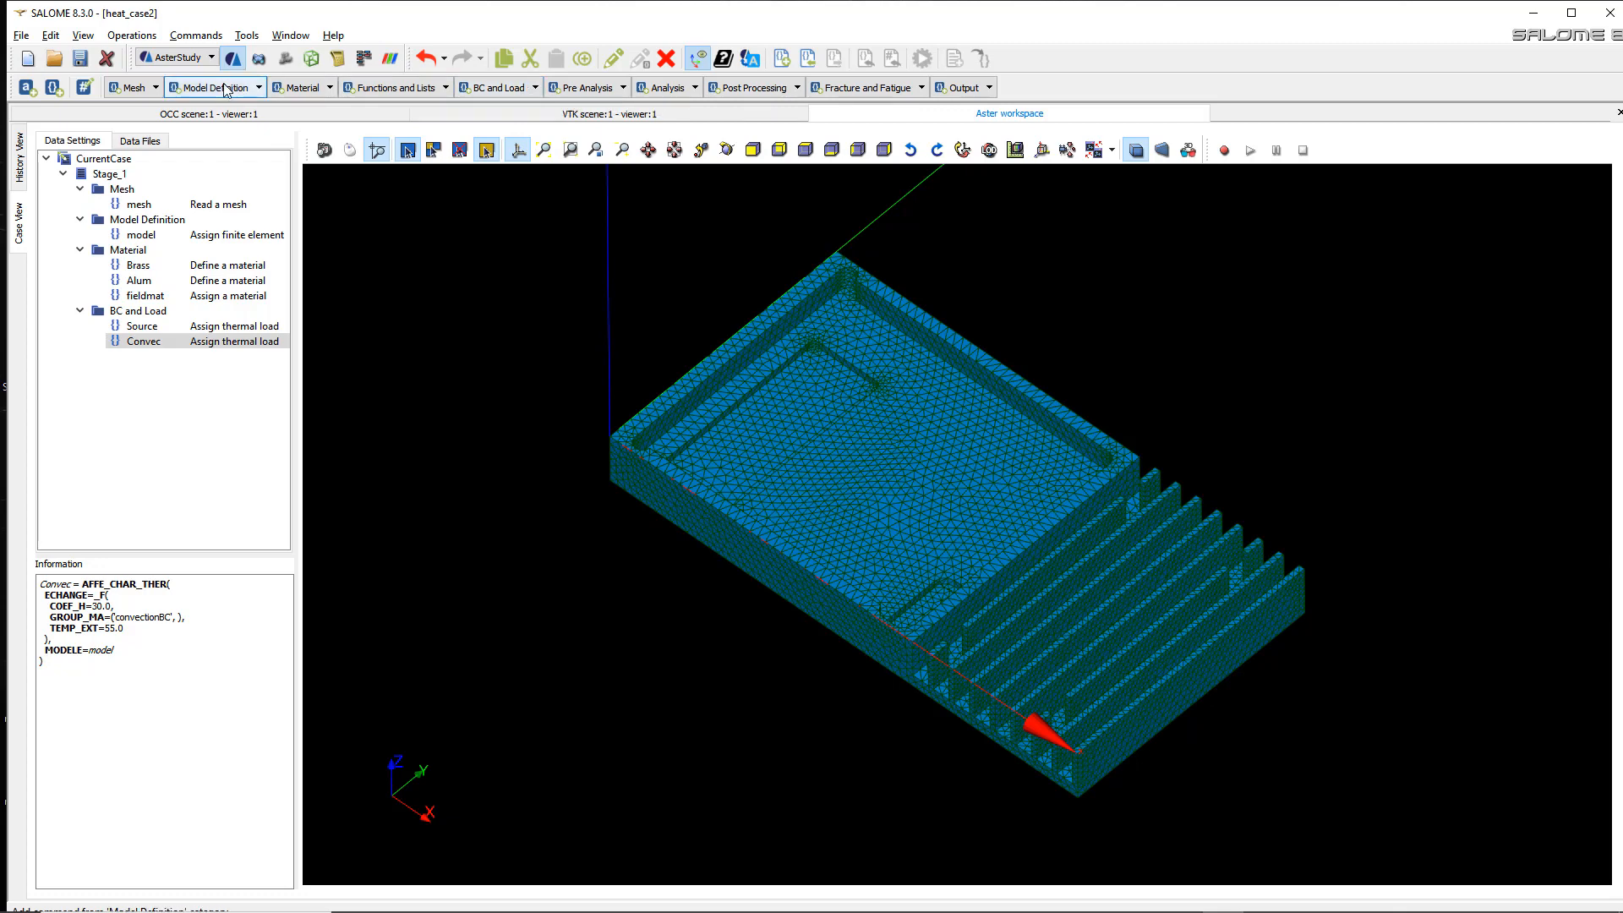
- Add a third Assign thermal load command and name it contact
click(534, 88)
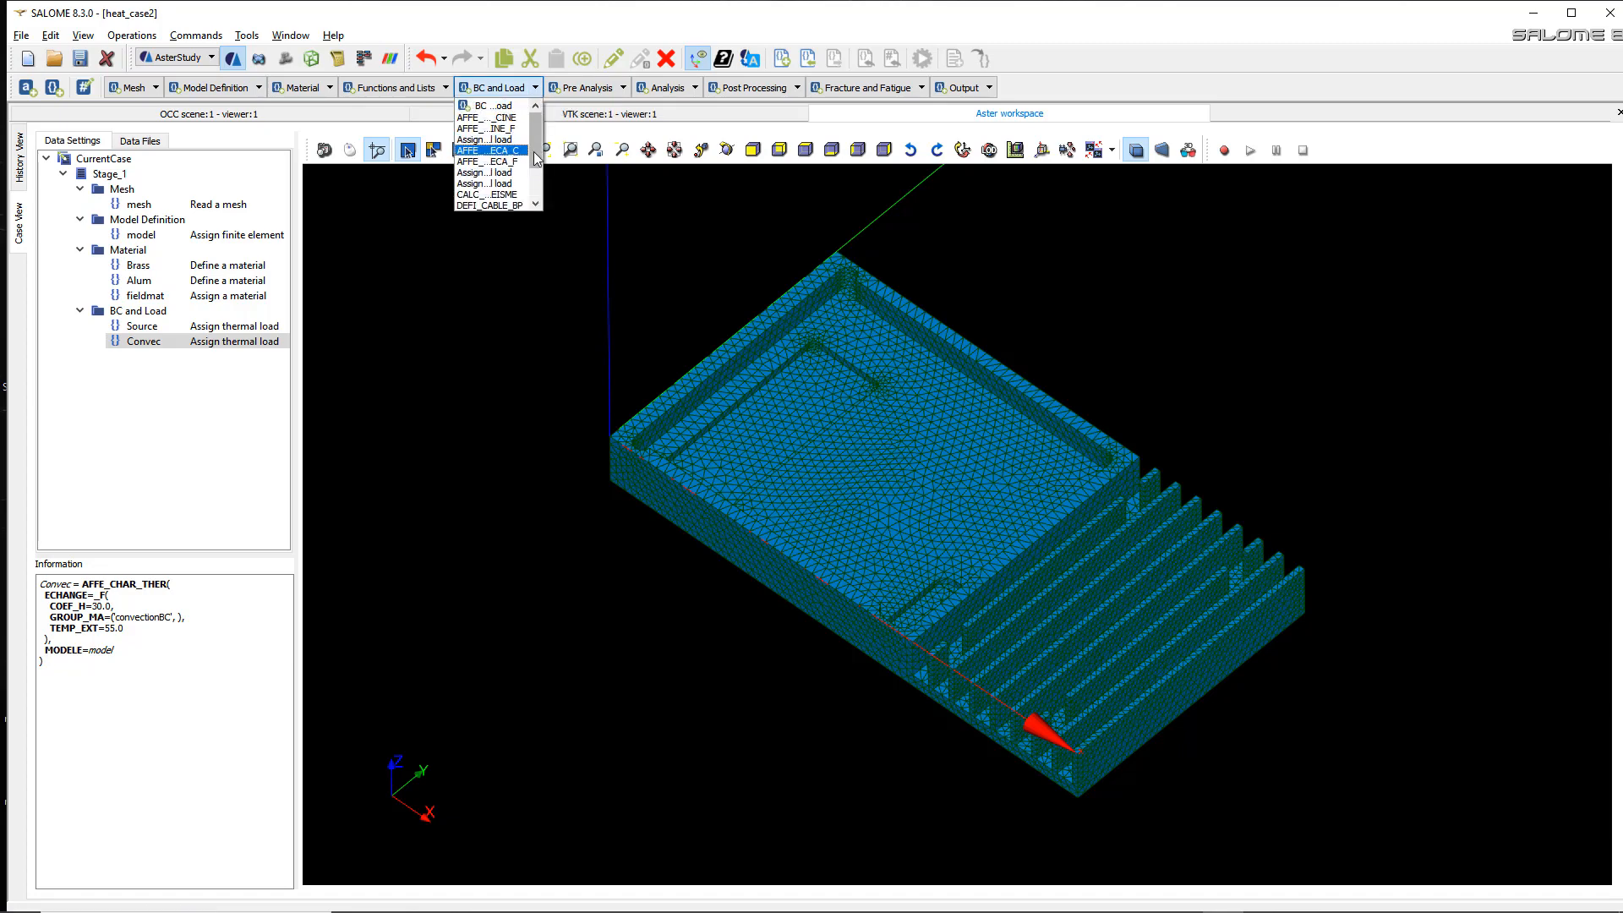
drag(536, 157, 544, 186)
scroll(494, 161, up, 1)
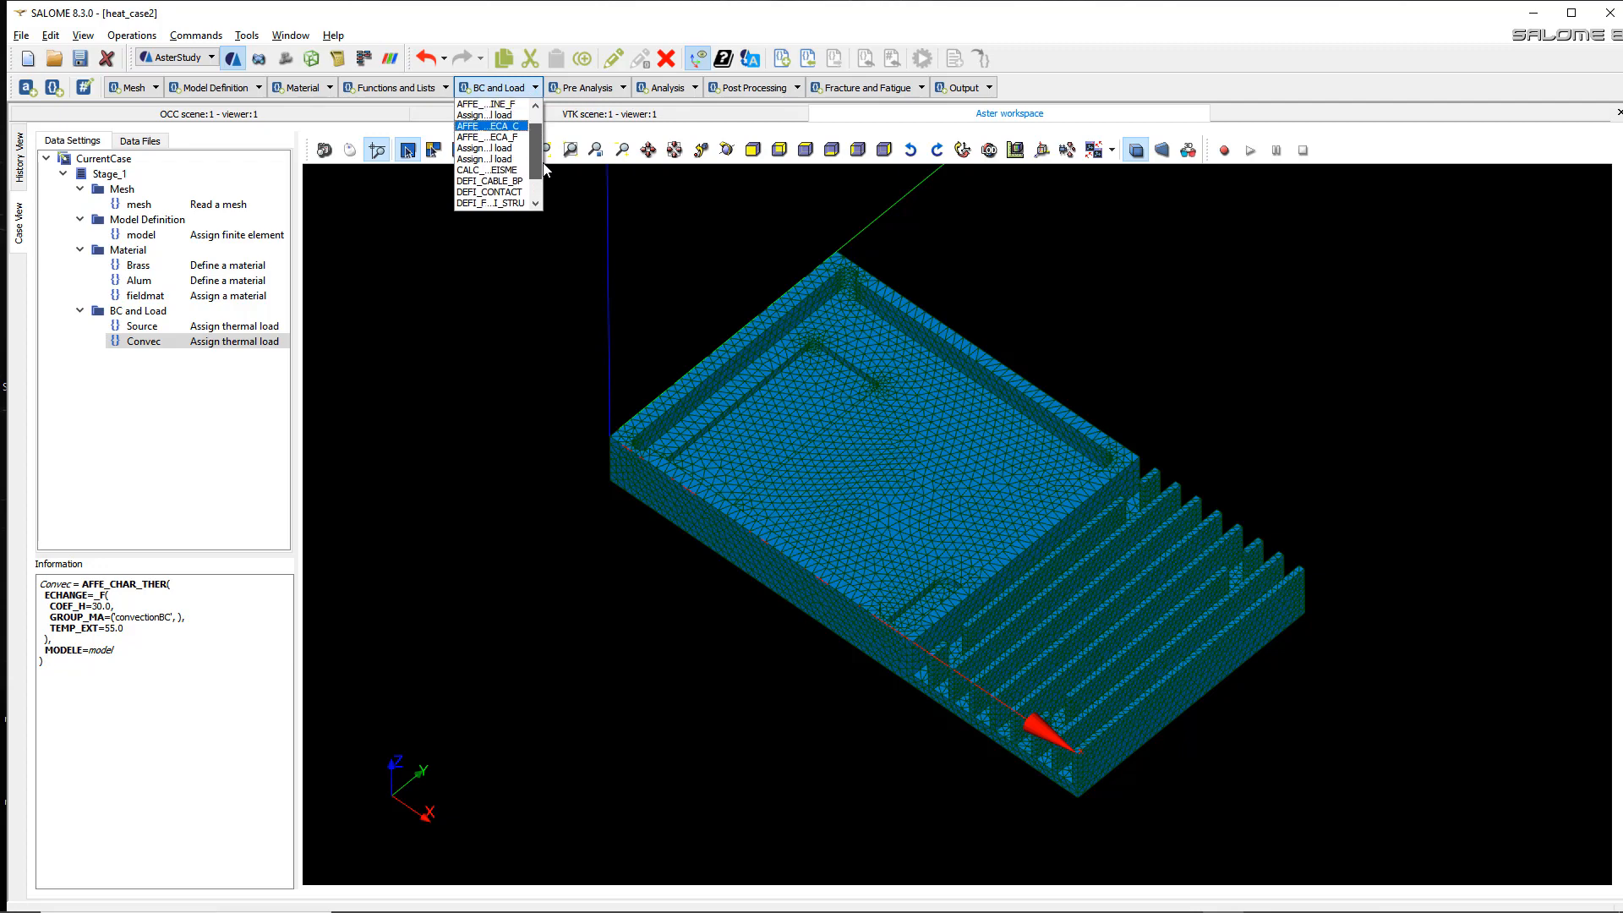
click(494, 149)
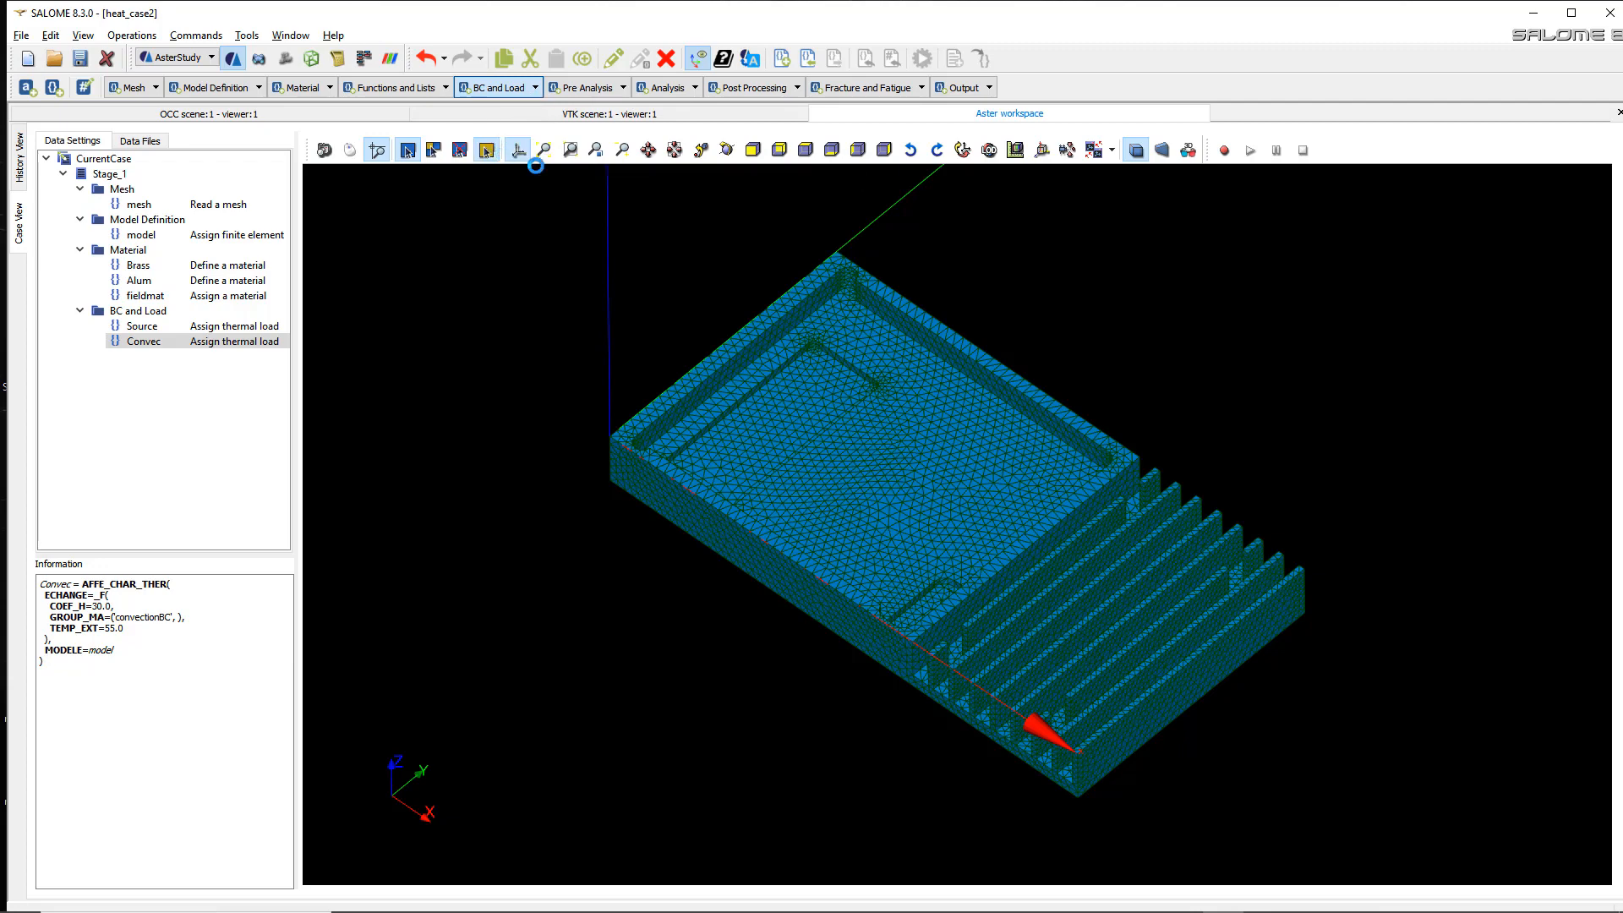
drag(1390, 216, 1344, 219)
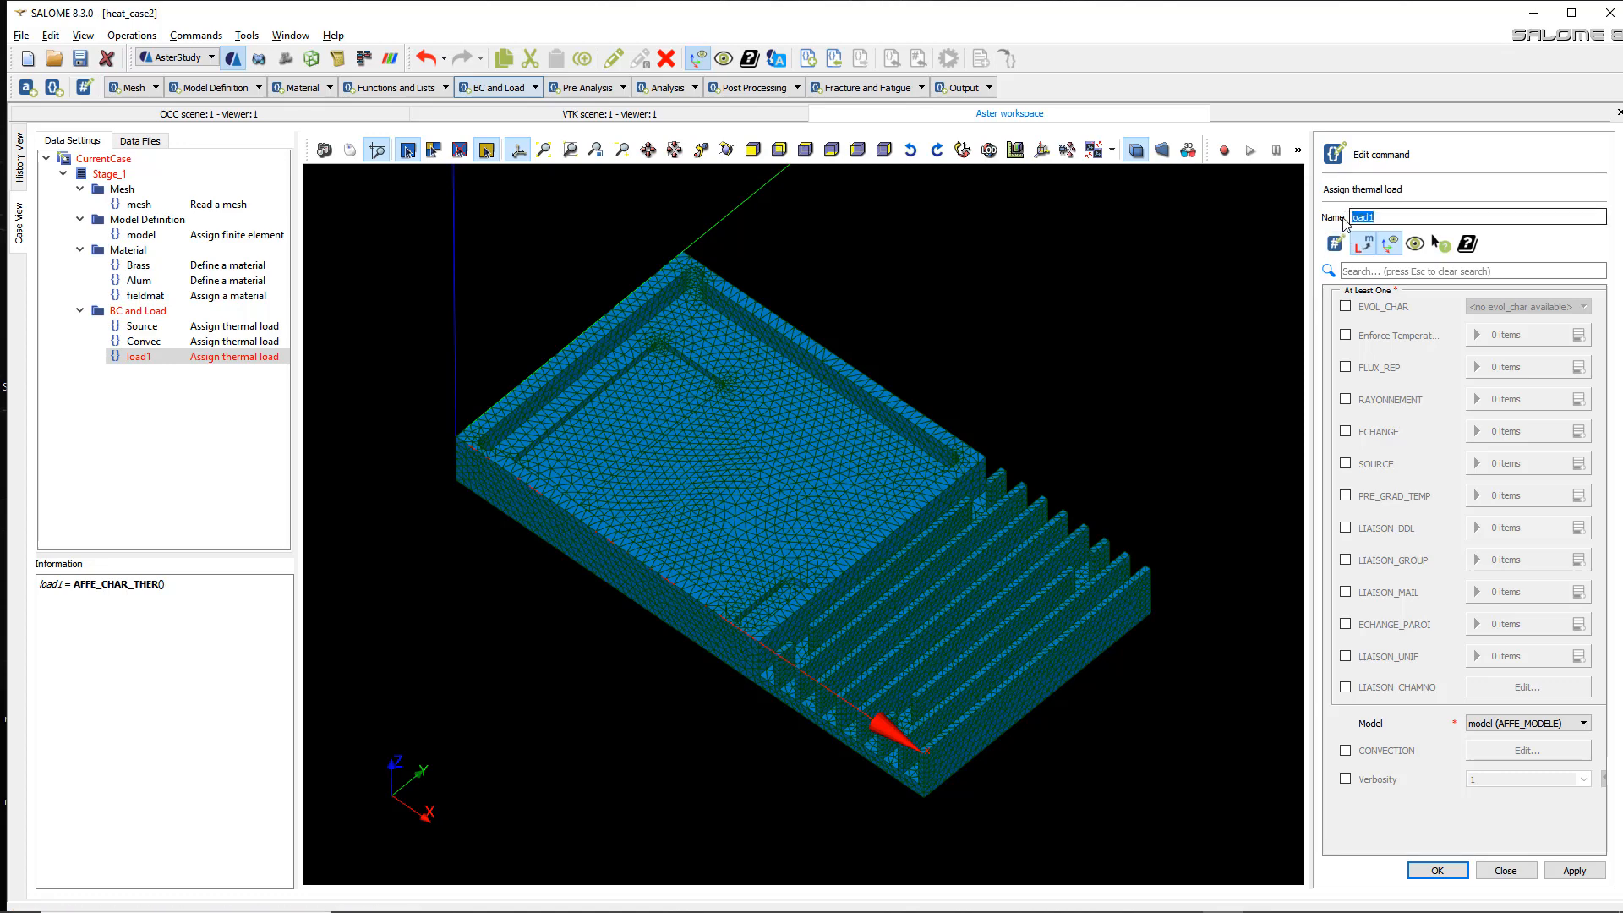
text(contact)
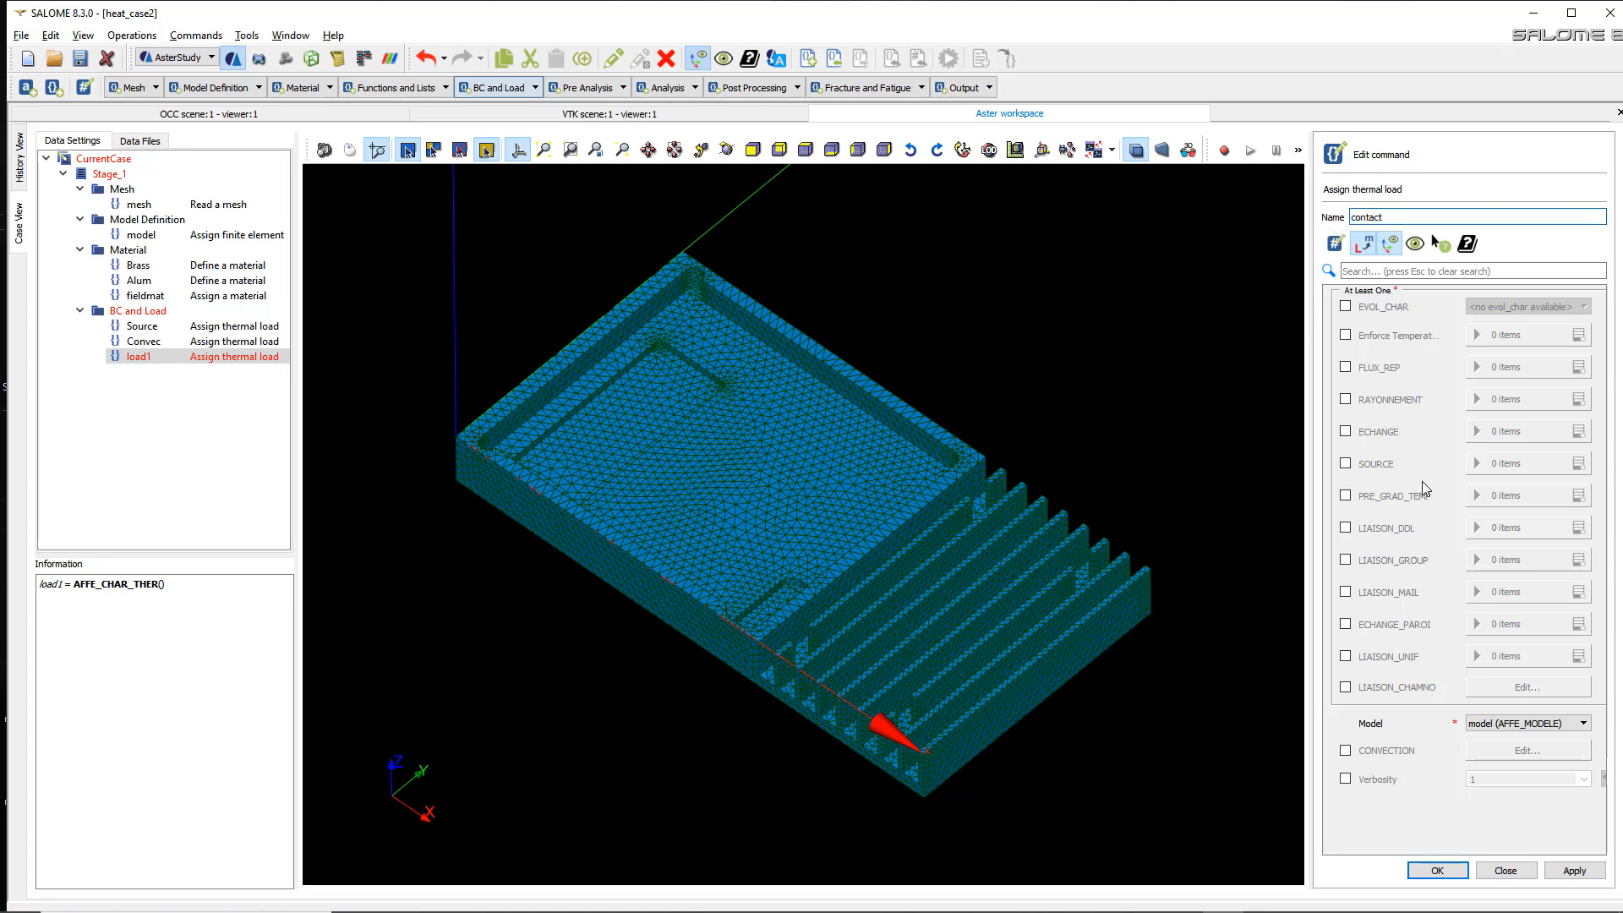
- Add one LIAISON_MAIL item to the contact load and set its GROUP_MA_MAIT to GrMesh_1_Volumes
click(1346, 593)
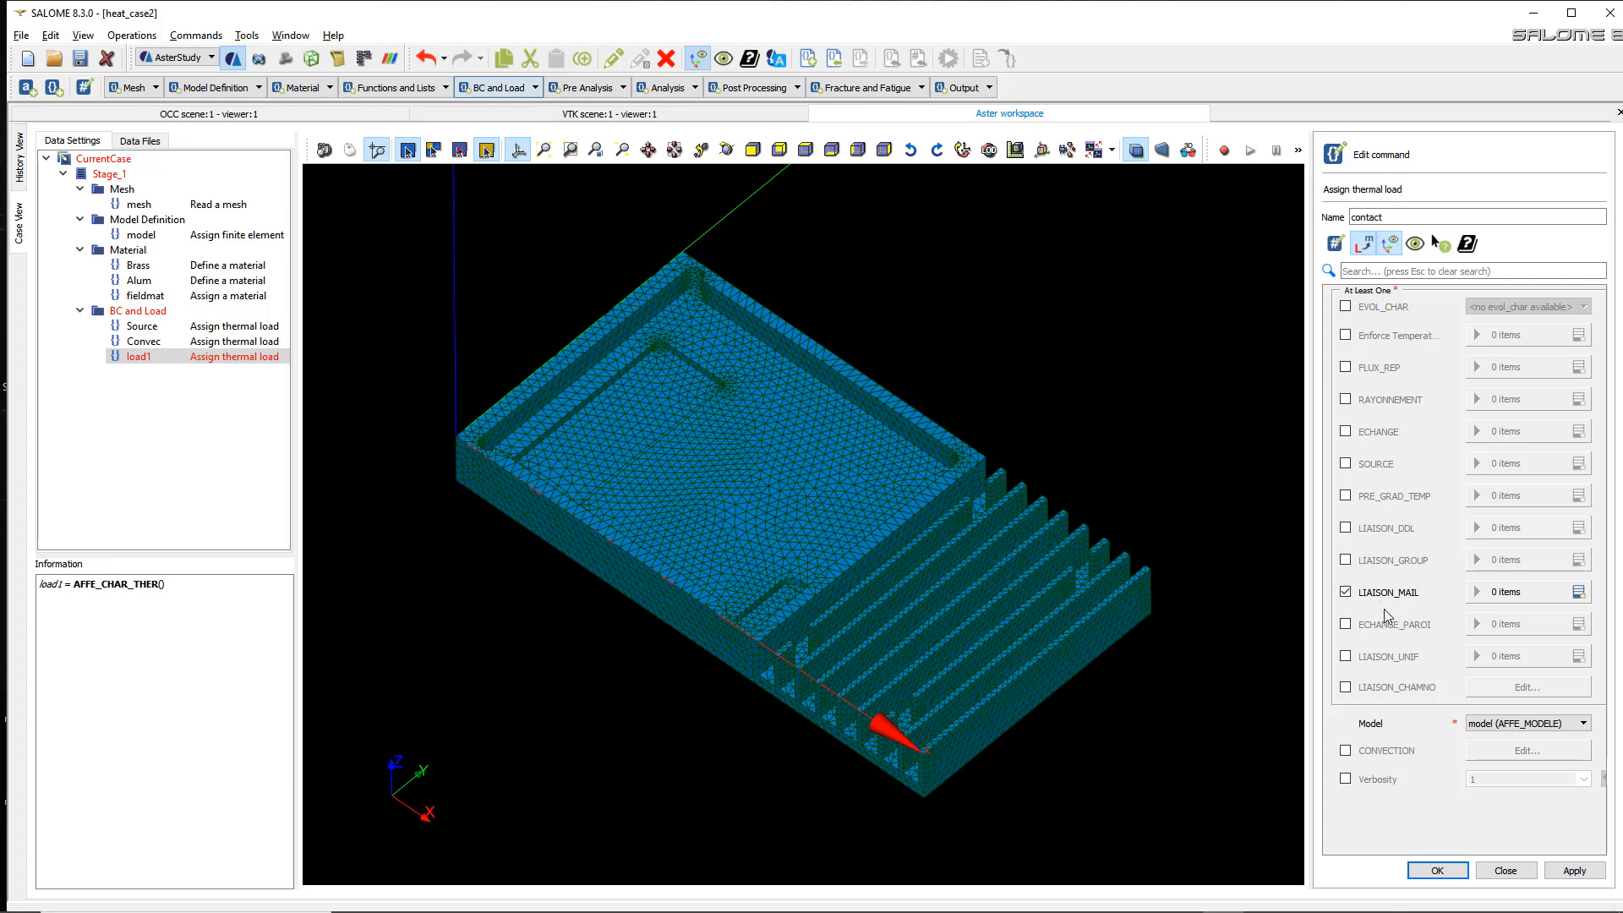
click(1577, 592)
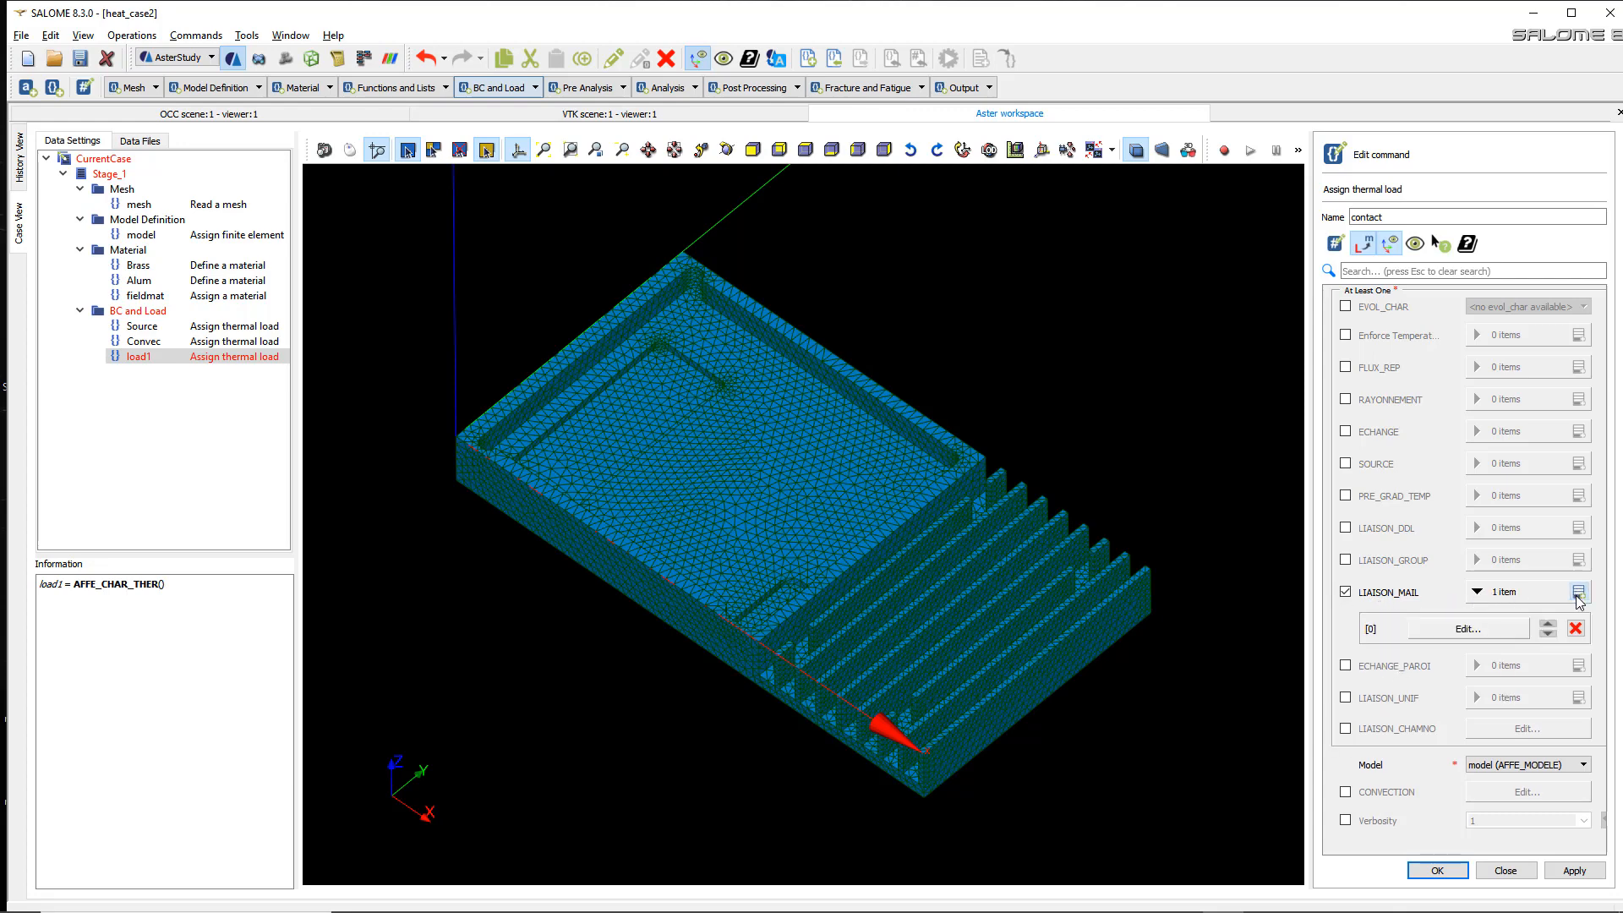
click(1467, 629)
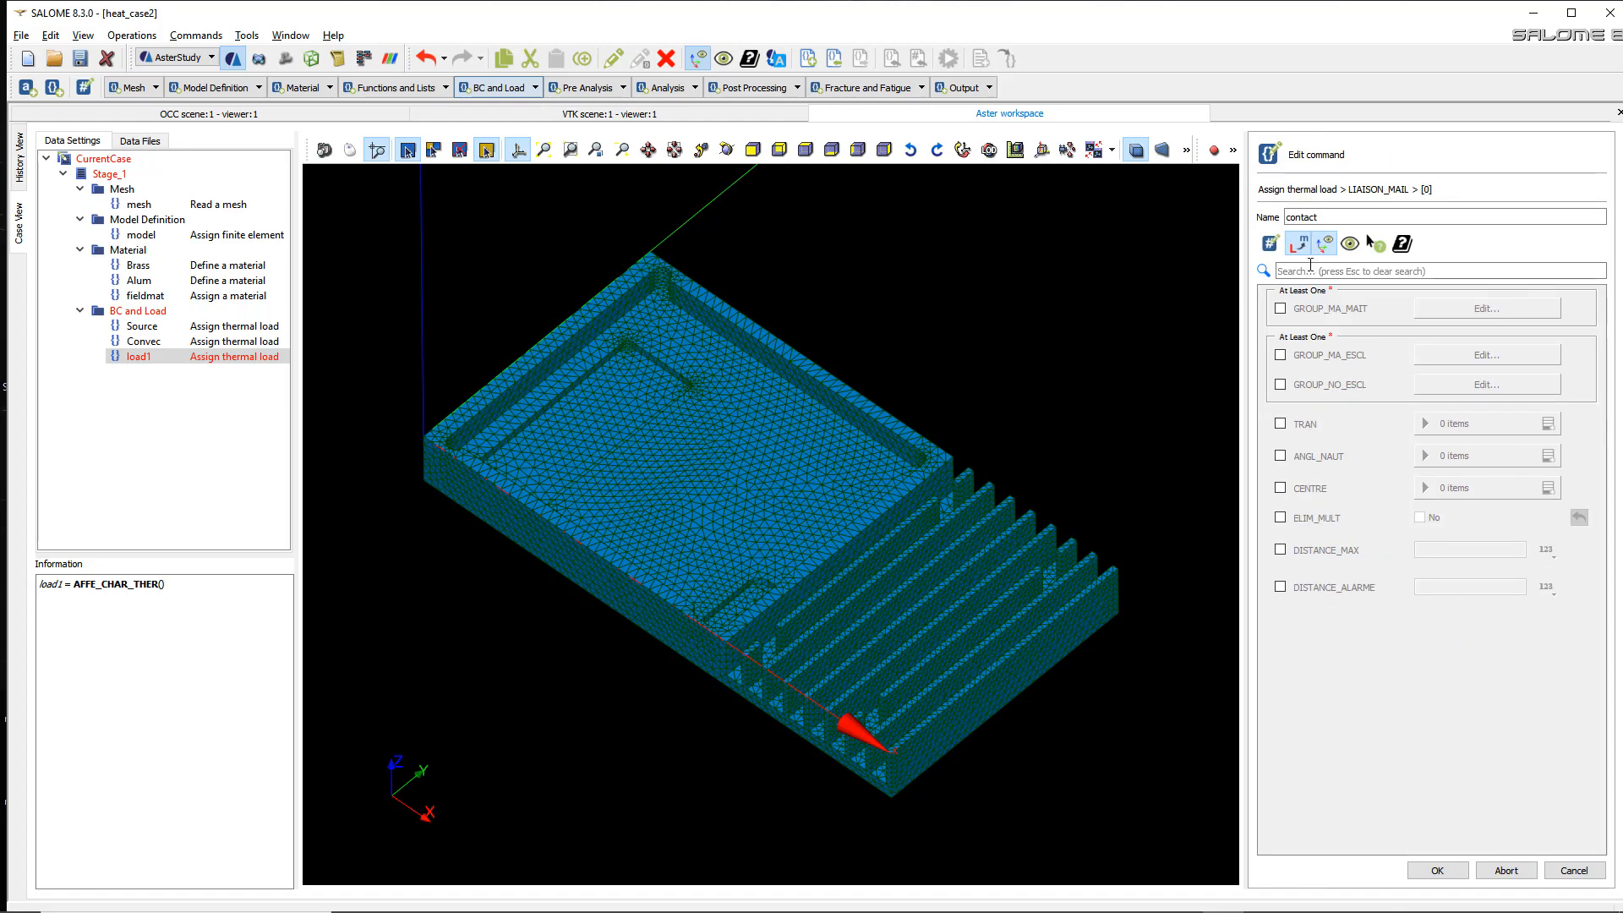
click(1282, 310)
click(1490, 311)
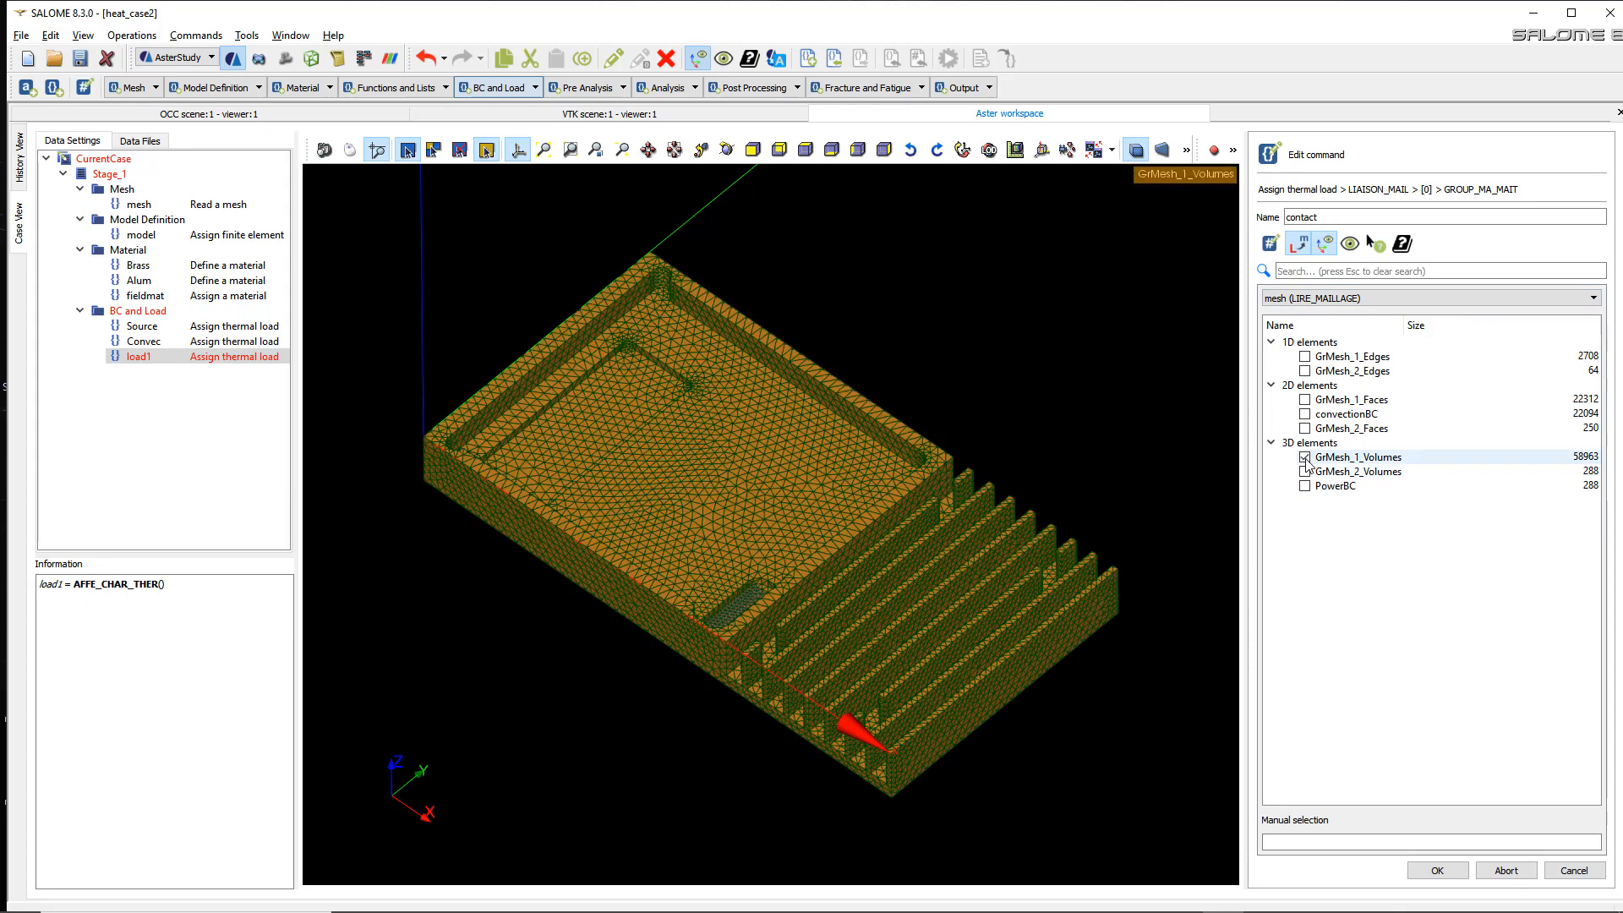
click(1436, 871)
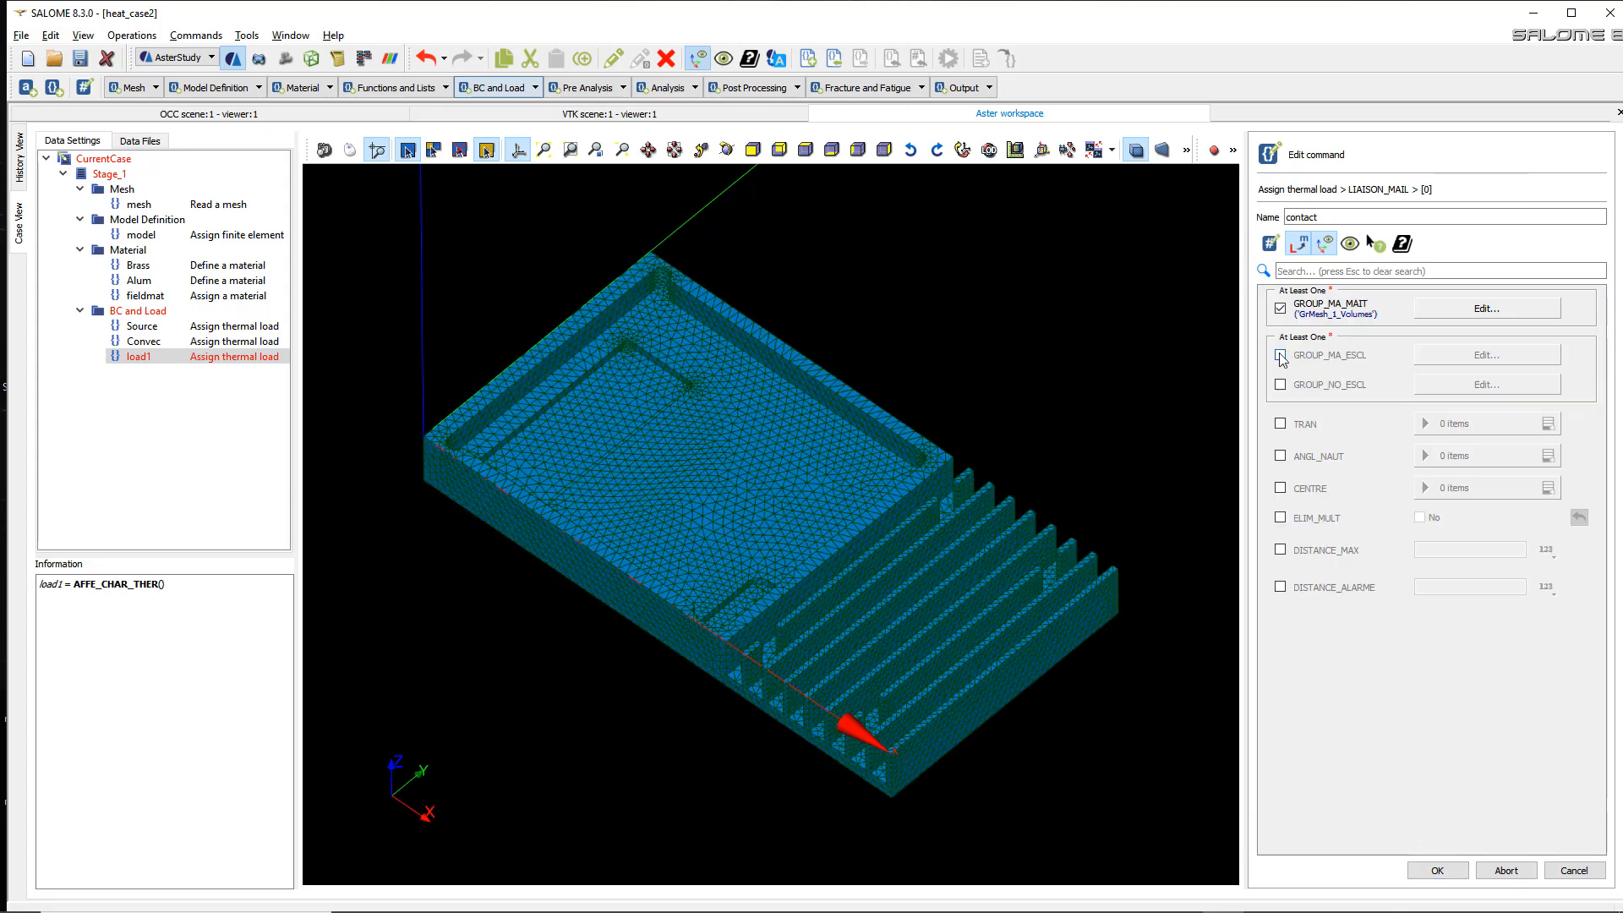
- Set GROUP_MA_ESCL of the LIAISON_MAIL item to GrMesh_2_Volumes and store the contact thermal load
click(1469, 360)
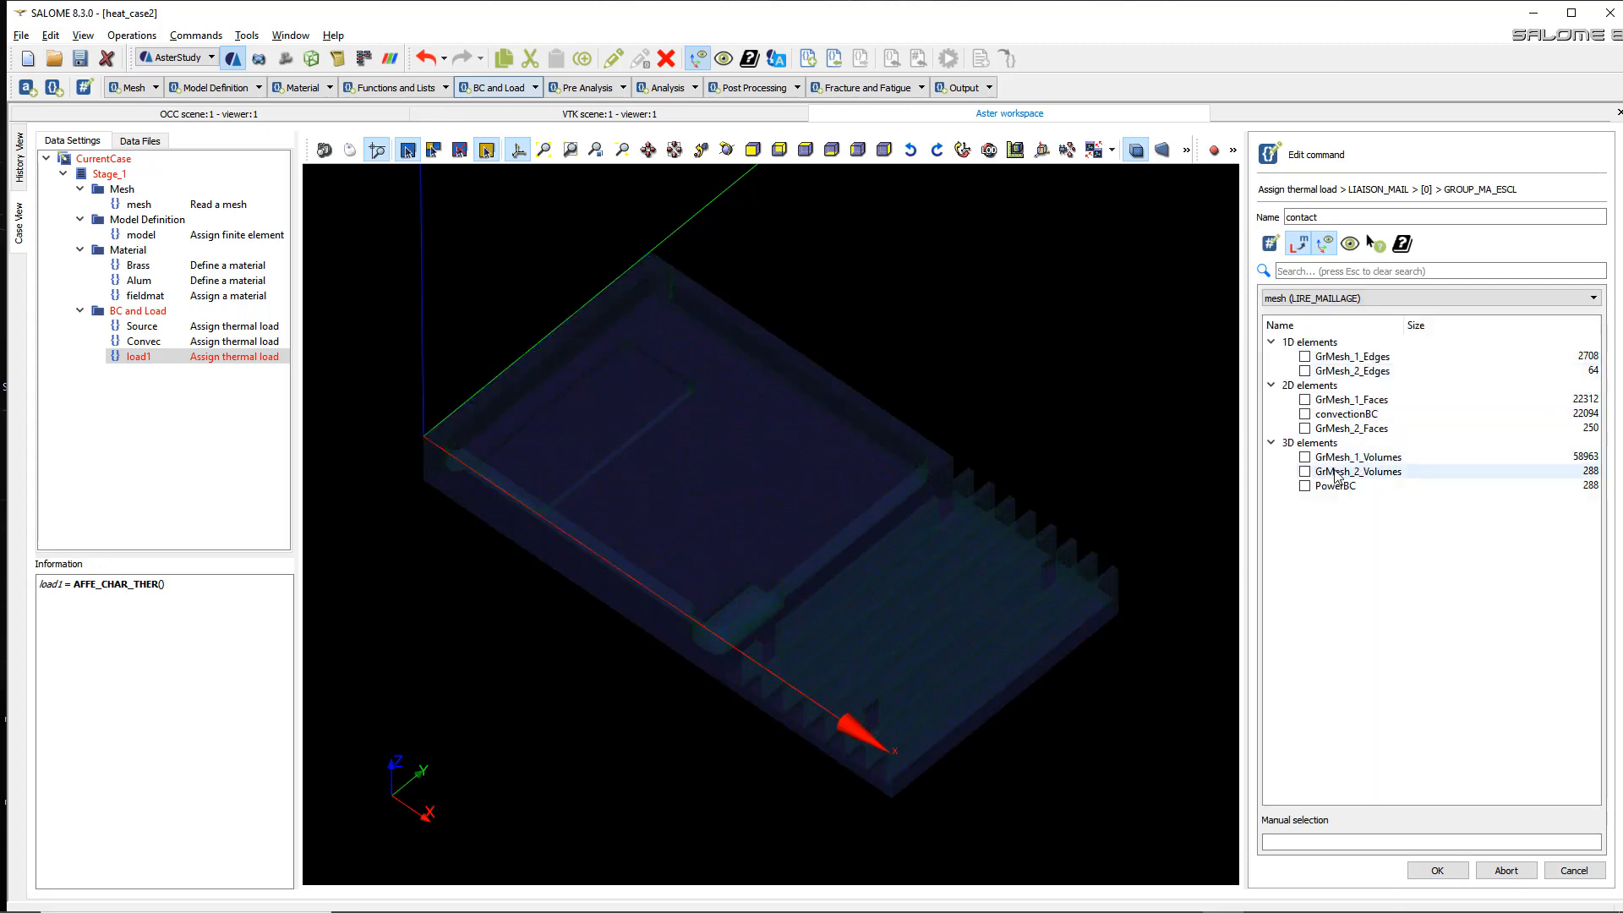
click(1319, 472)
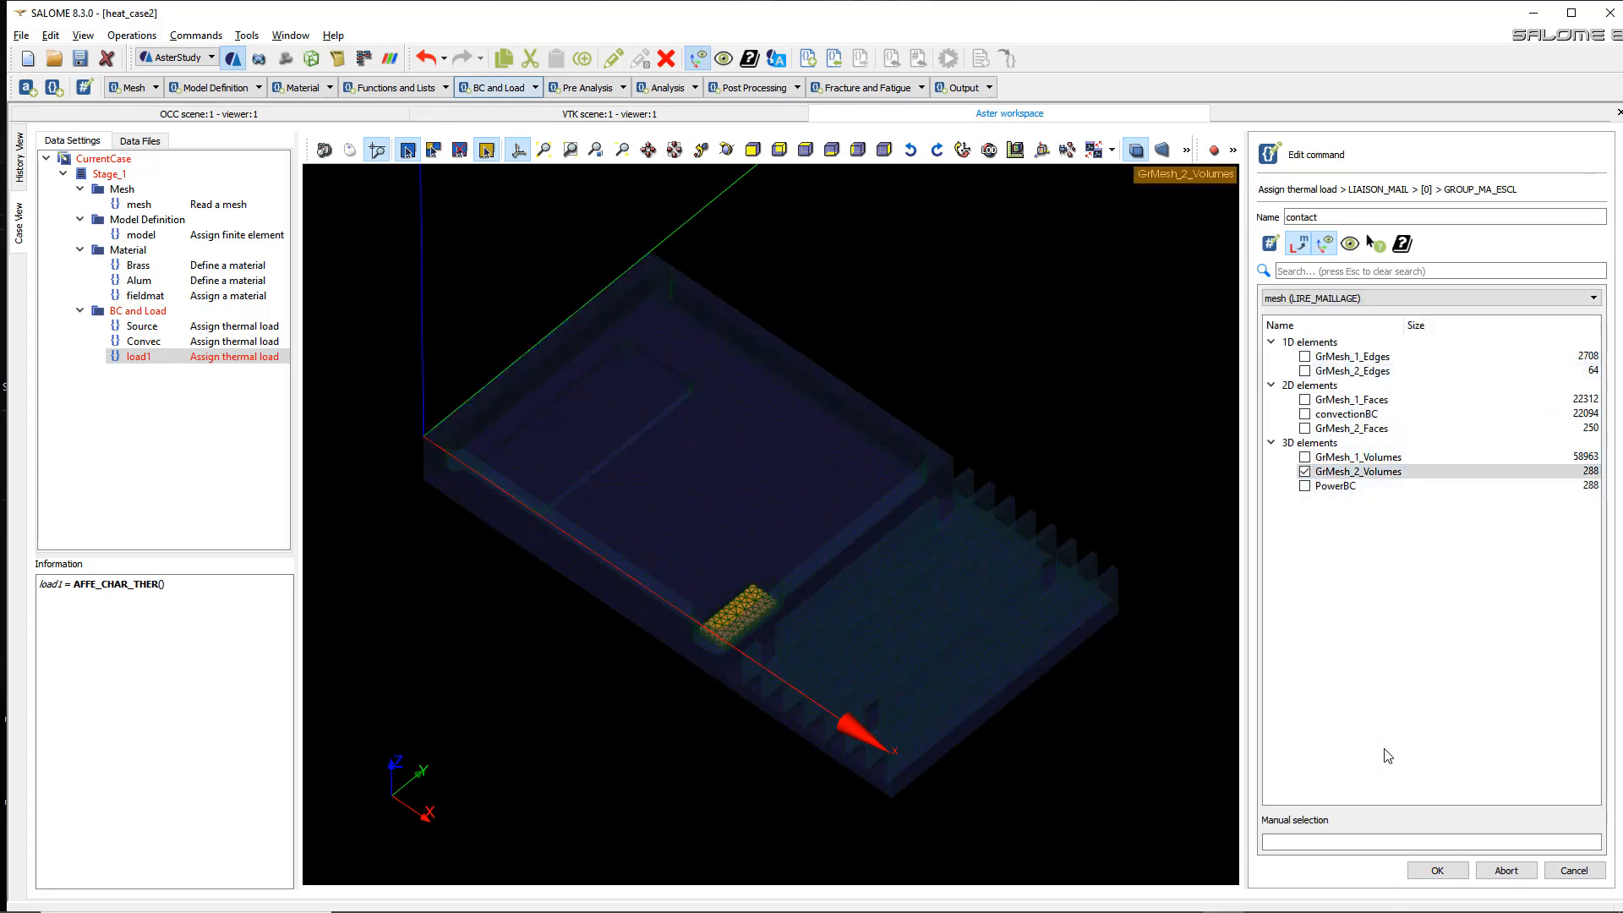
click(1437, 871)
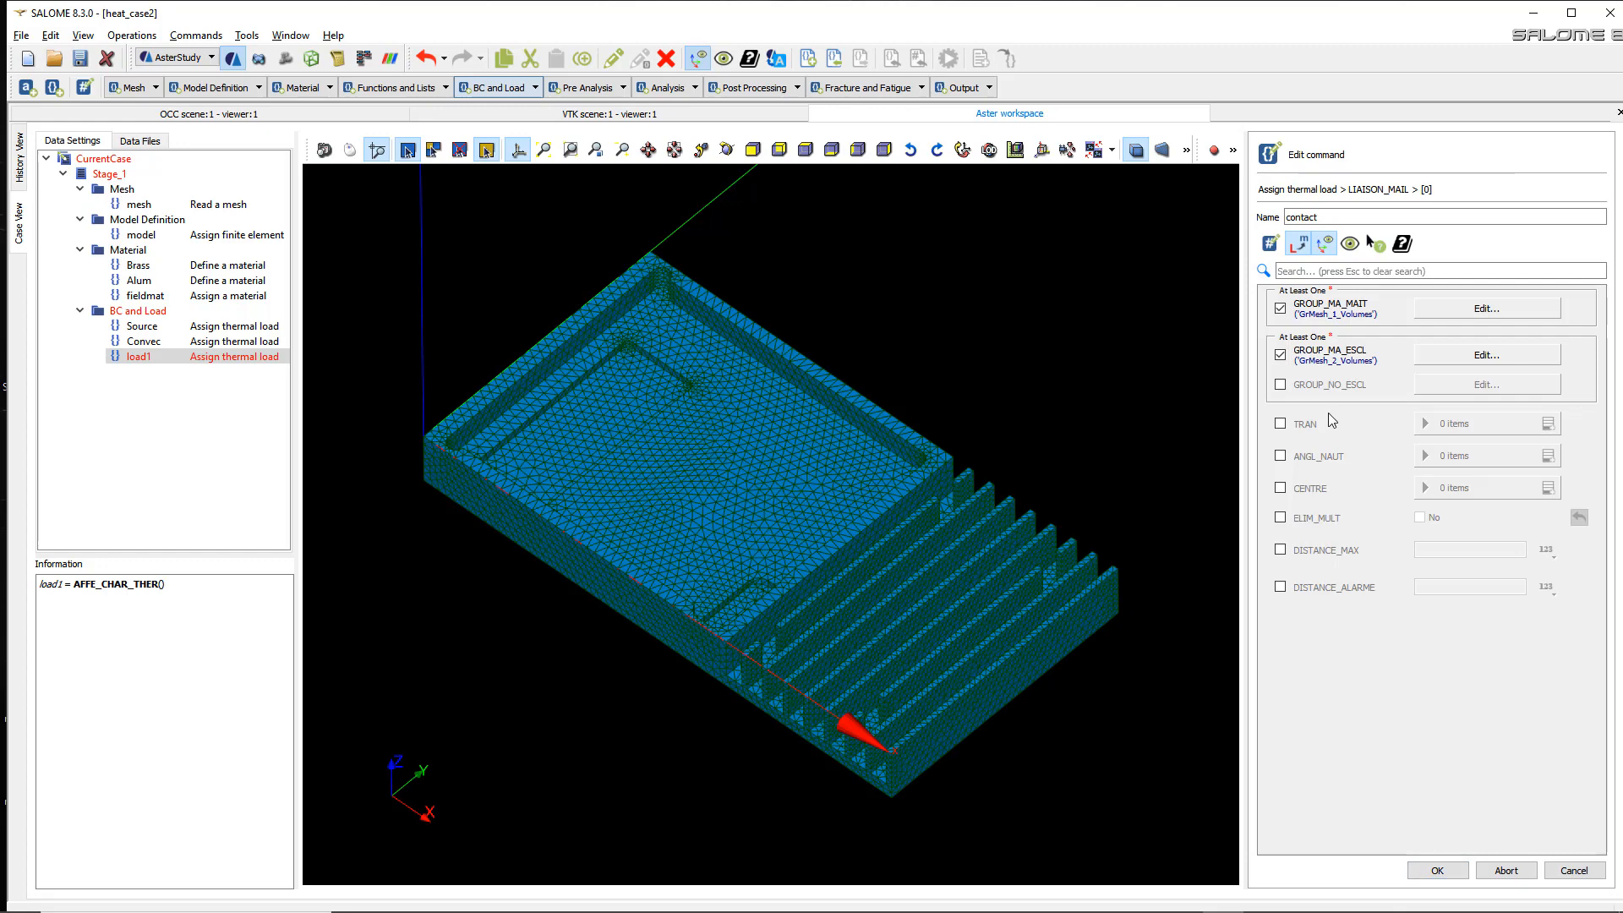
click(1437, 871)
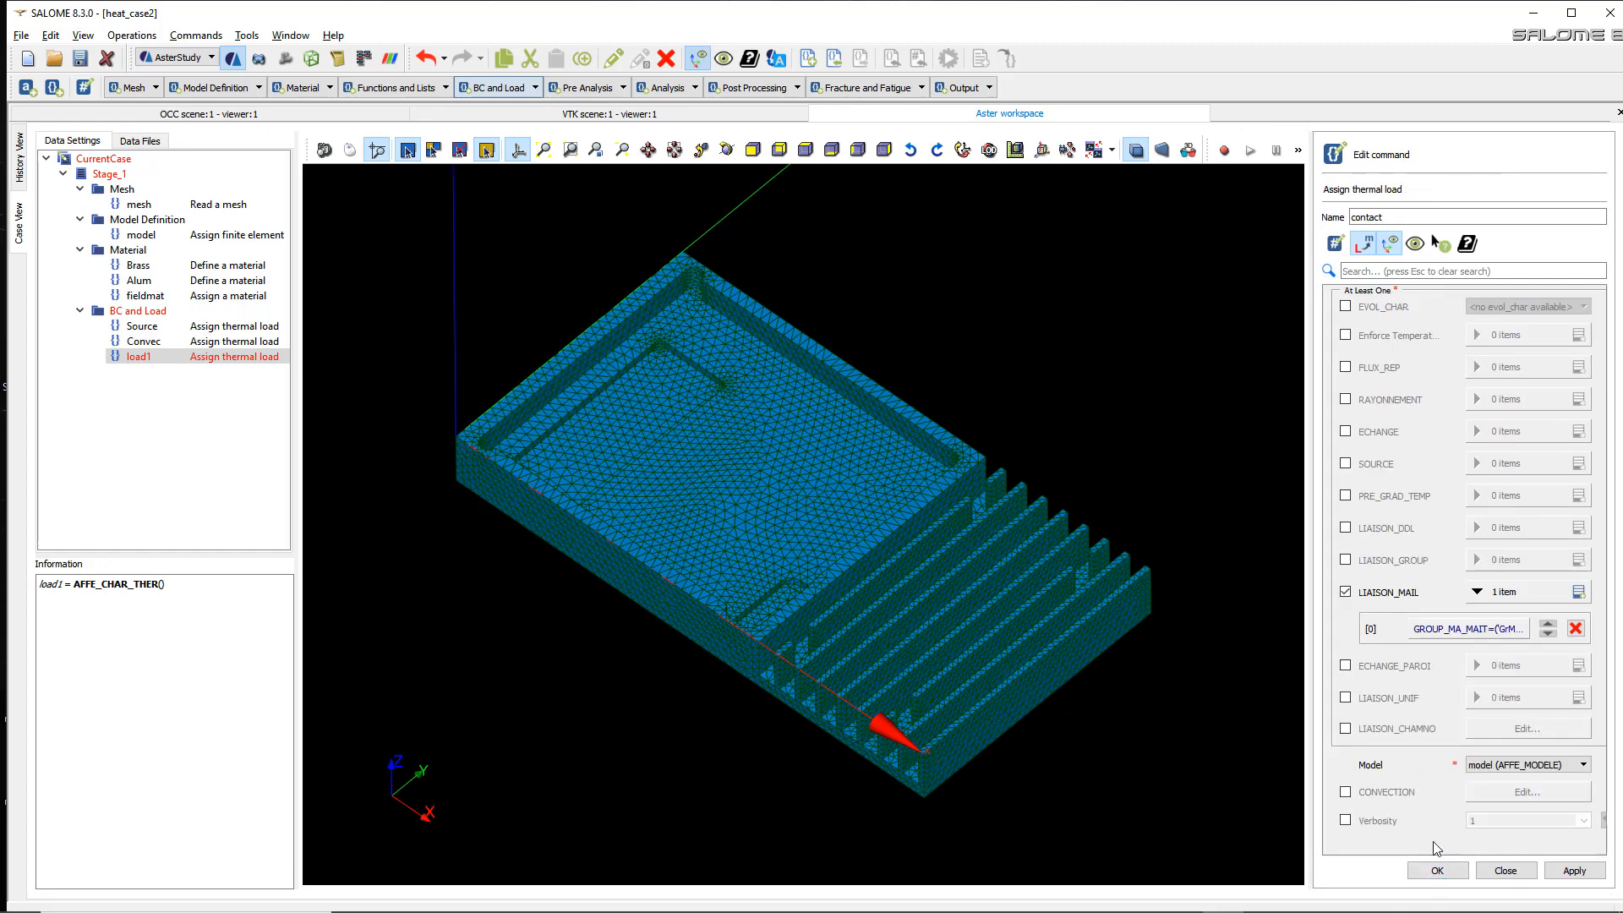
click(1437, 871)
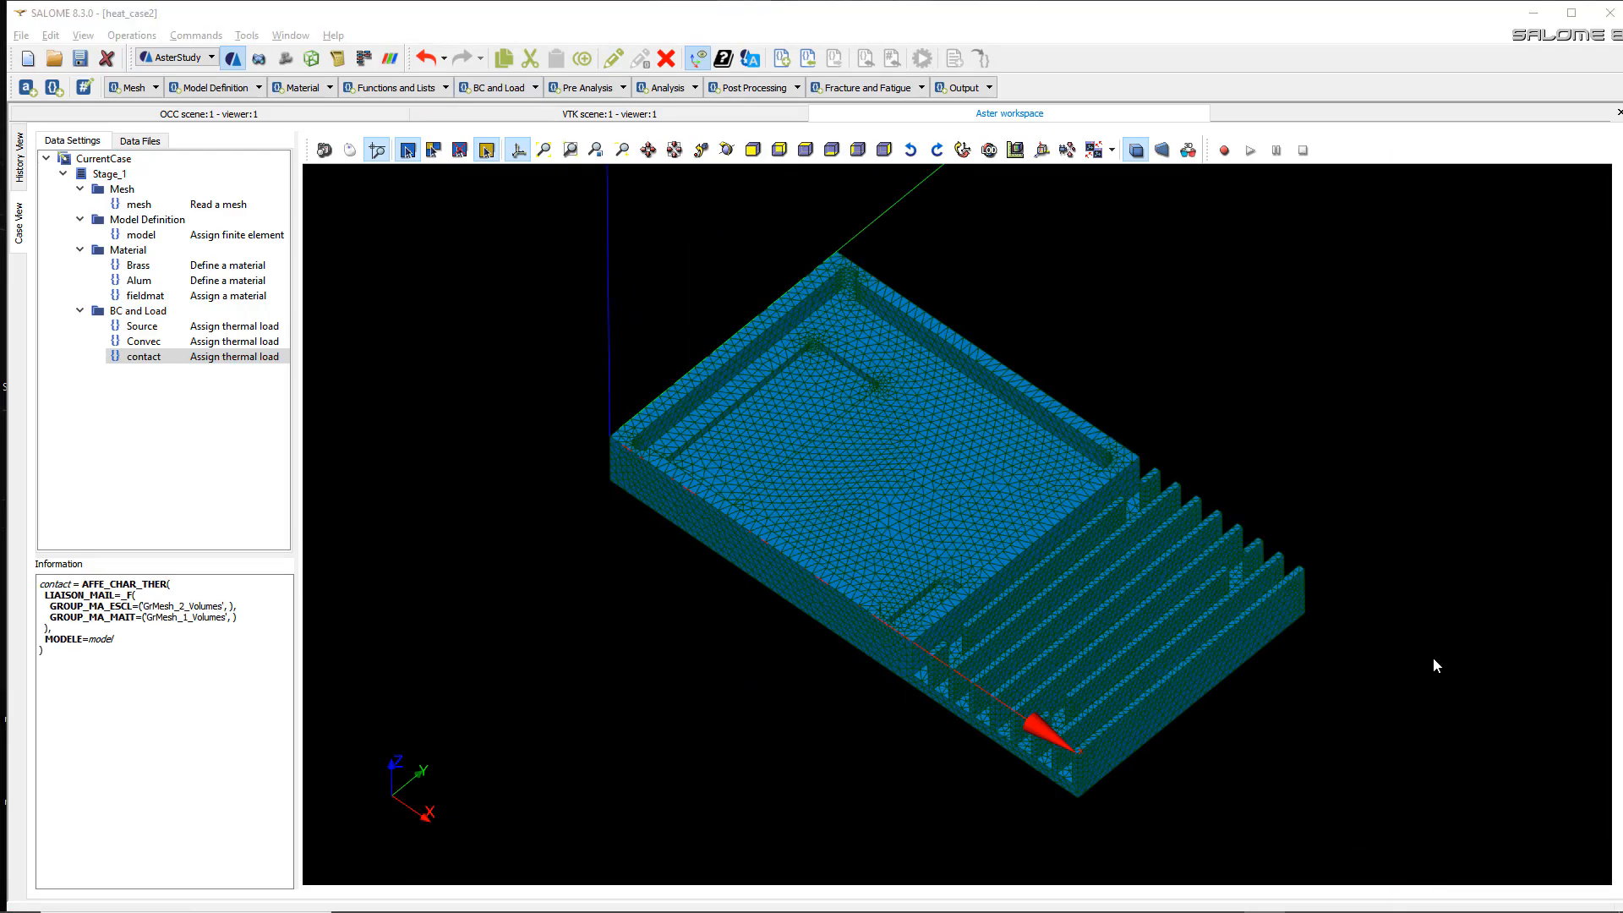
- Add a Linear thermal analysis command (THER_LINEAIRE) to the stage
click(674, 88)
scroll(668, 165, down, 6)
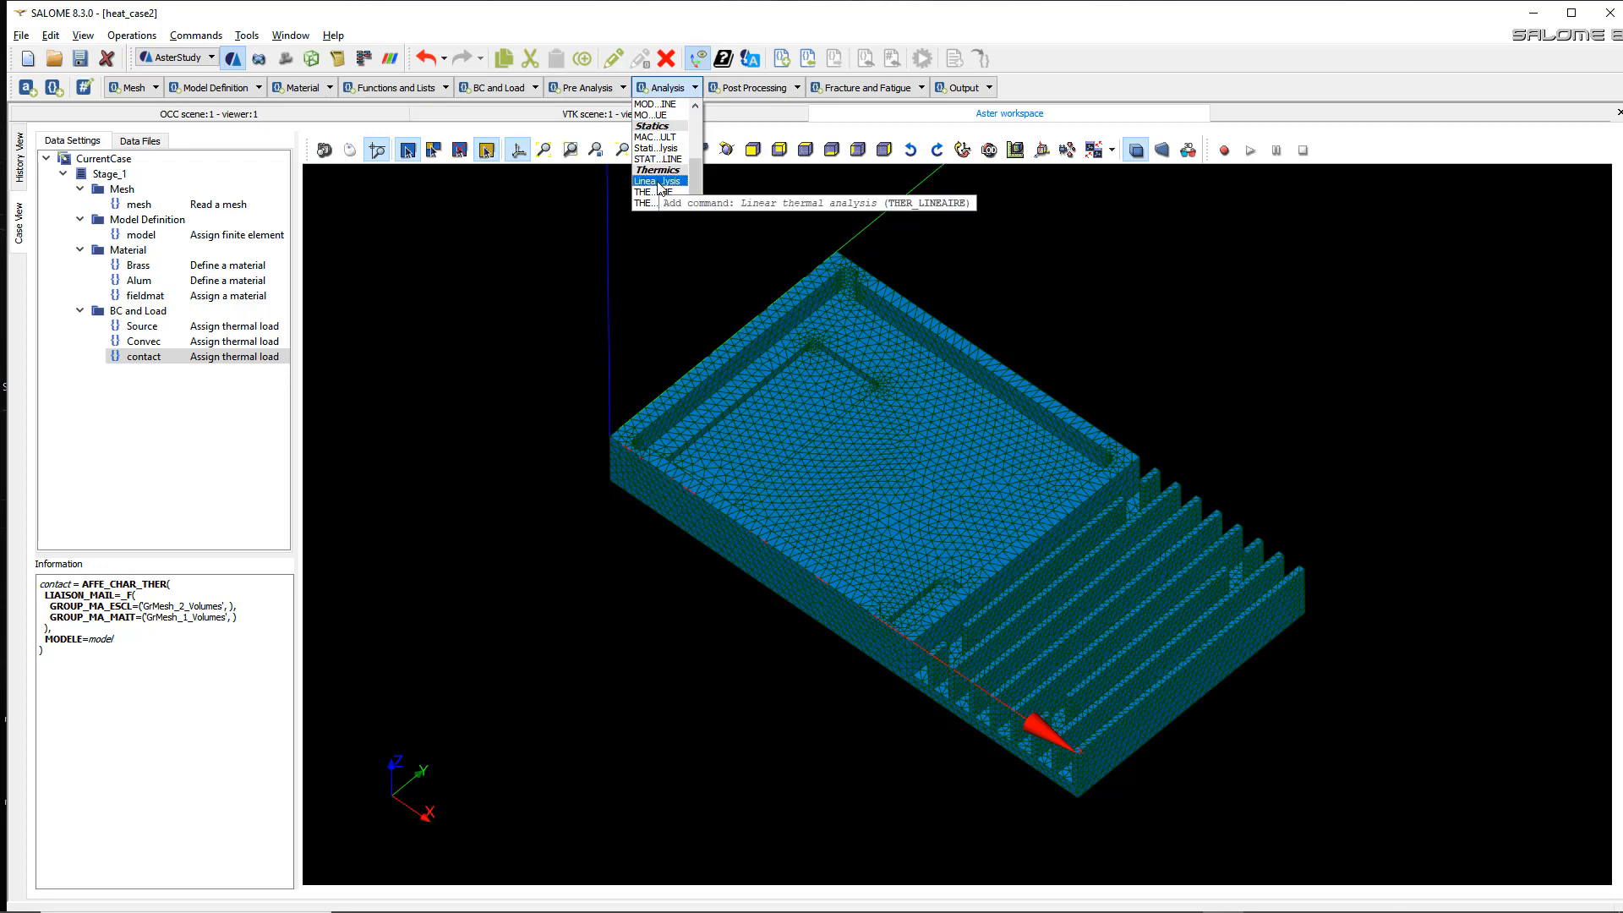
- Add a linear thermal analysis command (THER_LINEAIRE) and assign Source as its first load
click(659, 182)
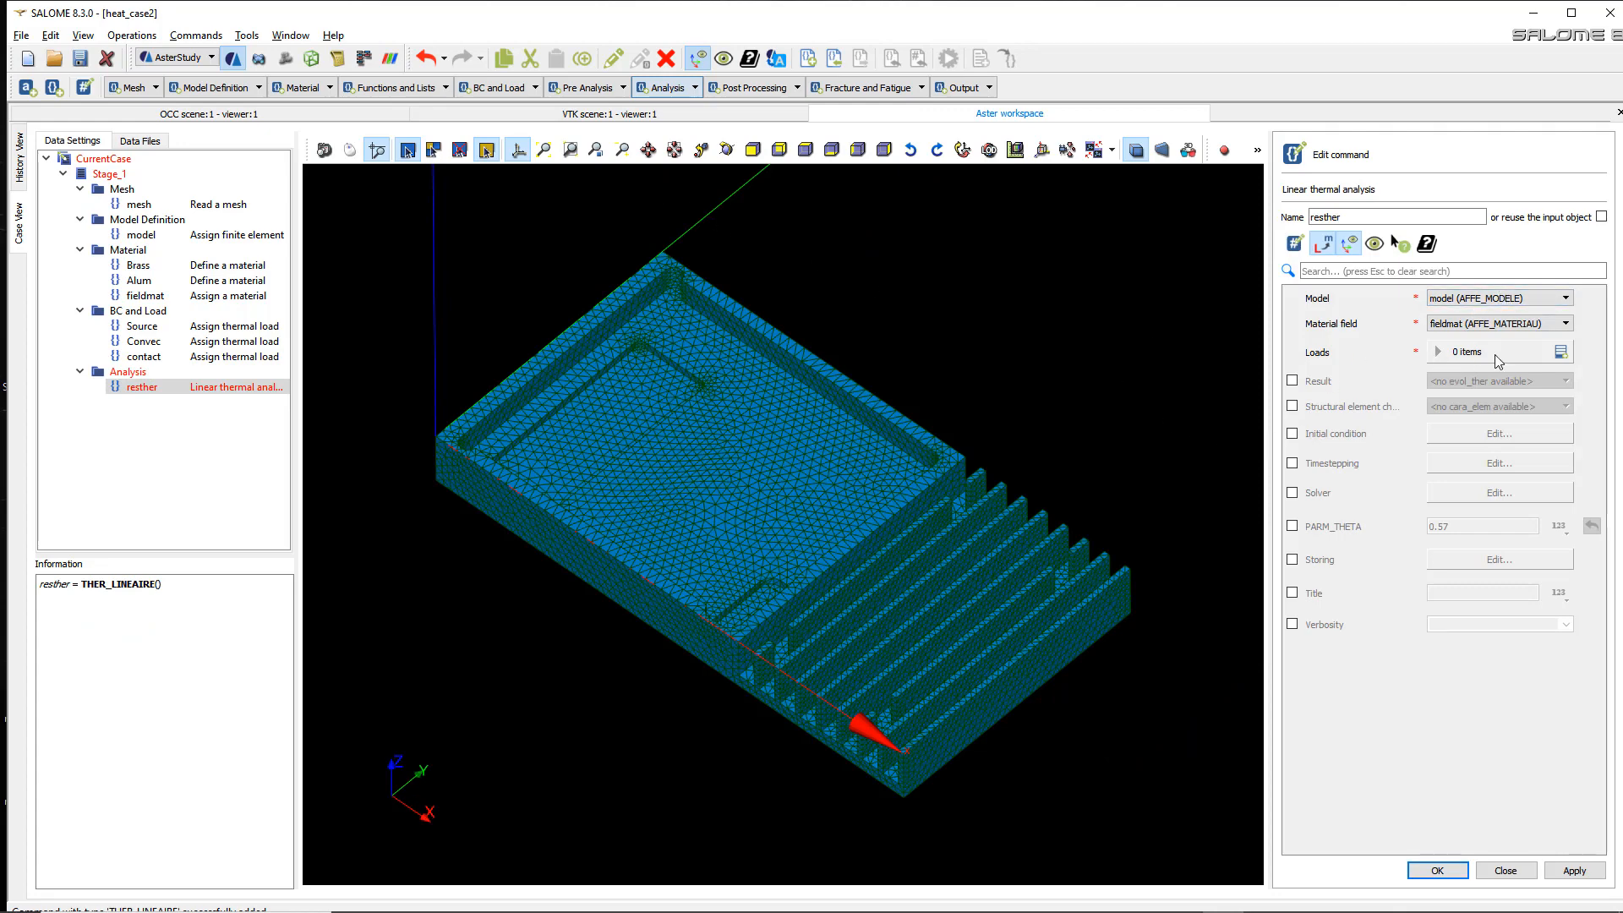
click(1561, 352)
click(1463, 390)
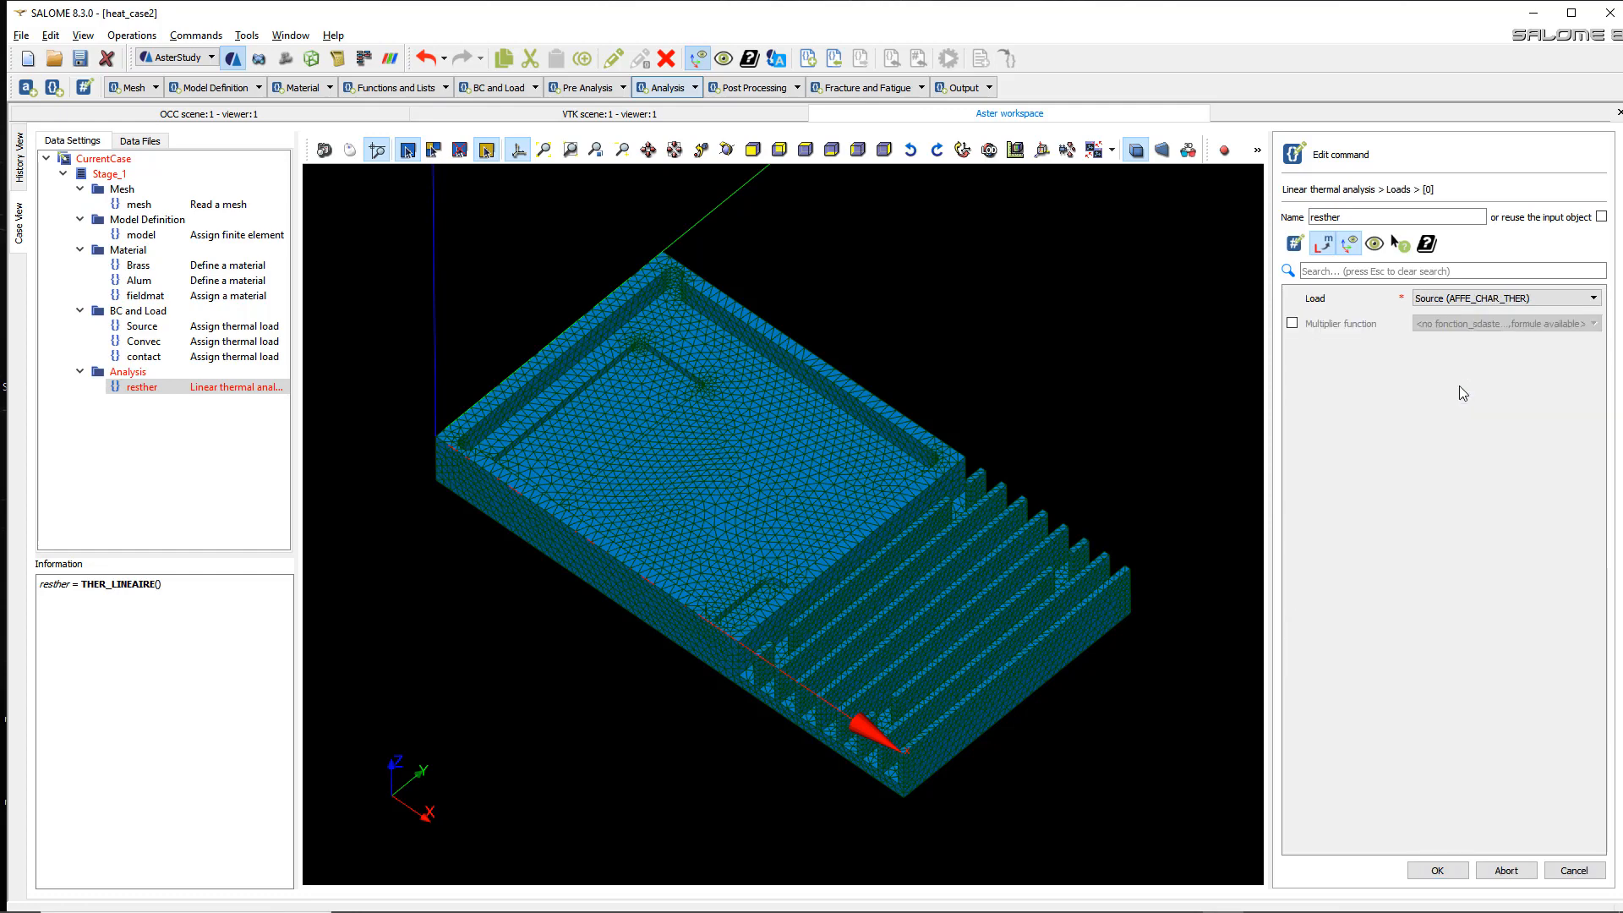
click(1497, 299)
click(1495, 312)
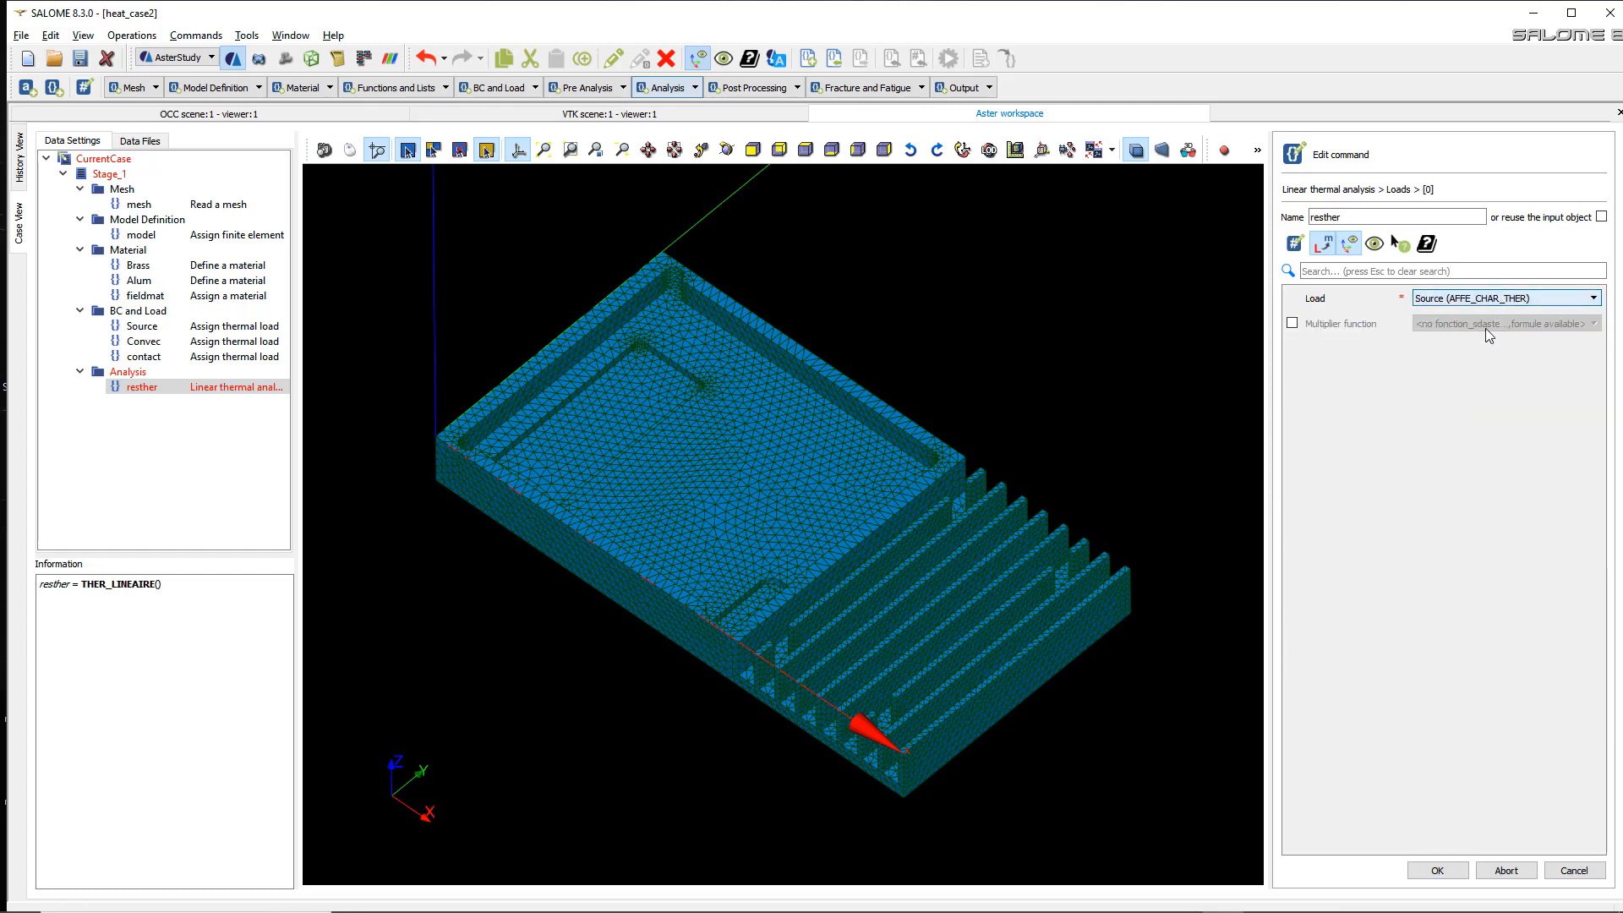
click(1437, 871)
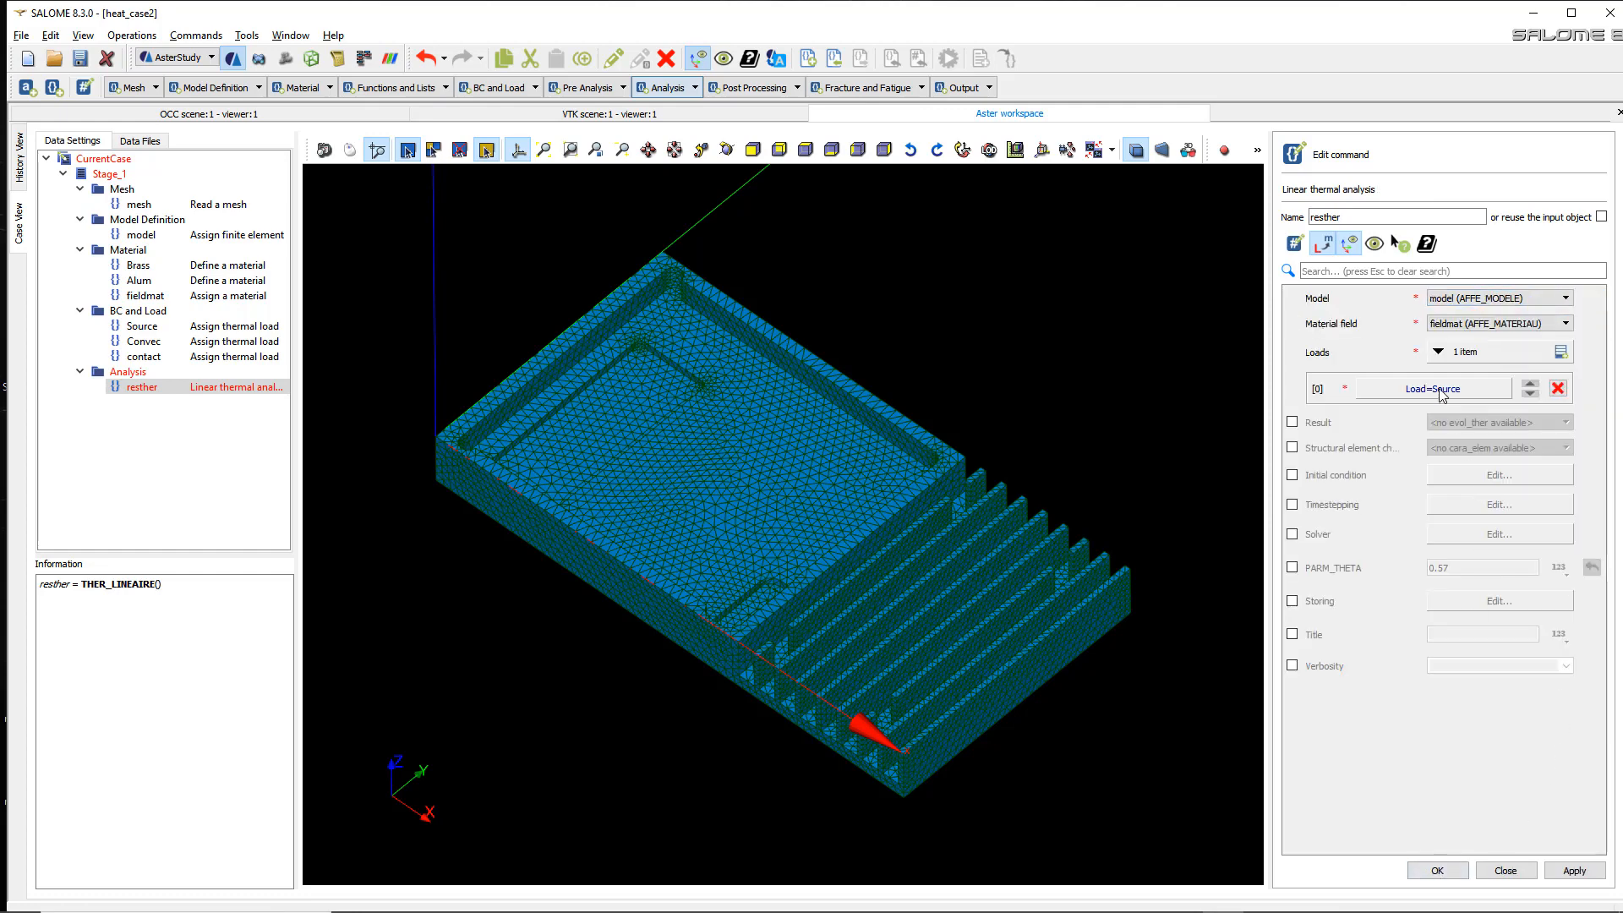
- Add Convec as the second load of the linear thermal analysis
click(1561, 352)
click(1492, 416)
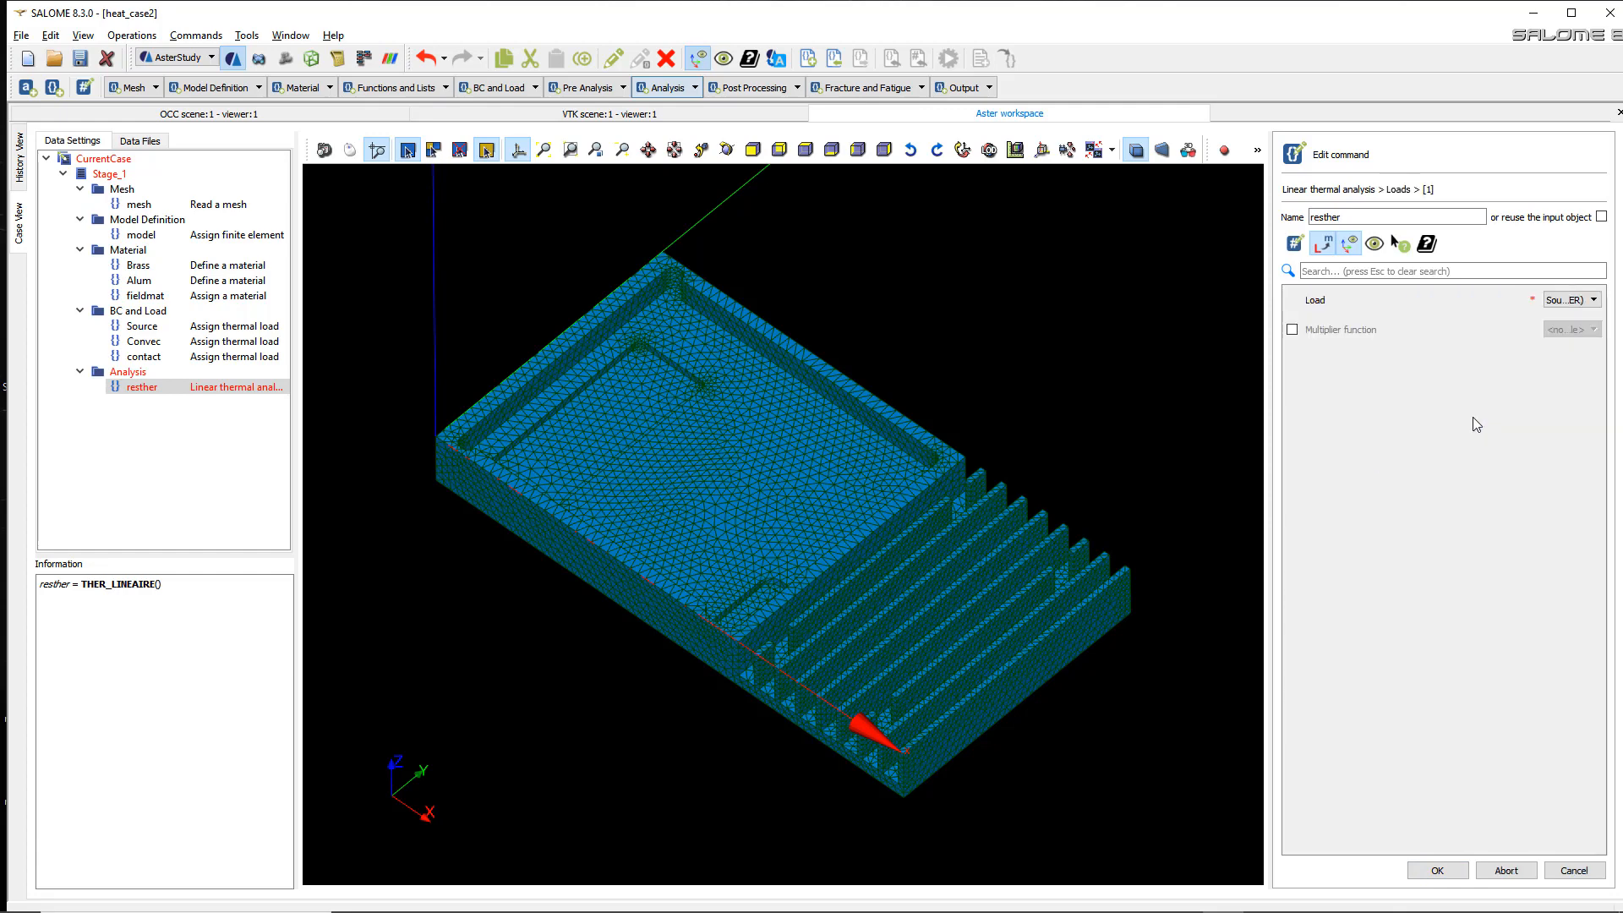
click(1437, 300)
click(1441, 324)
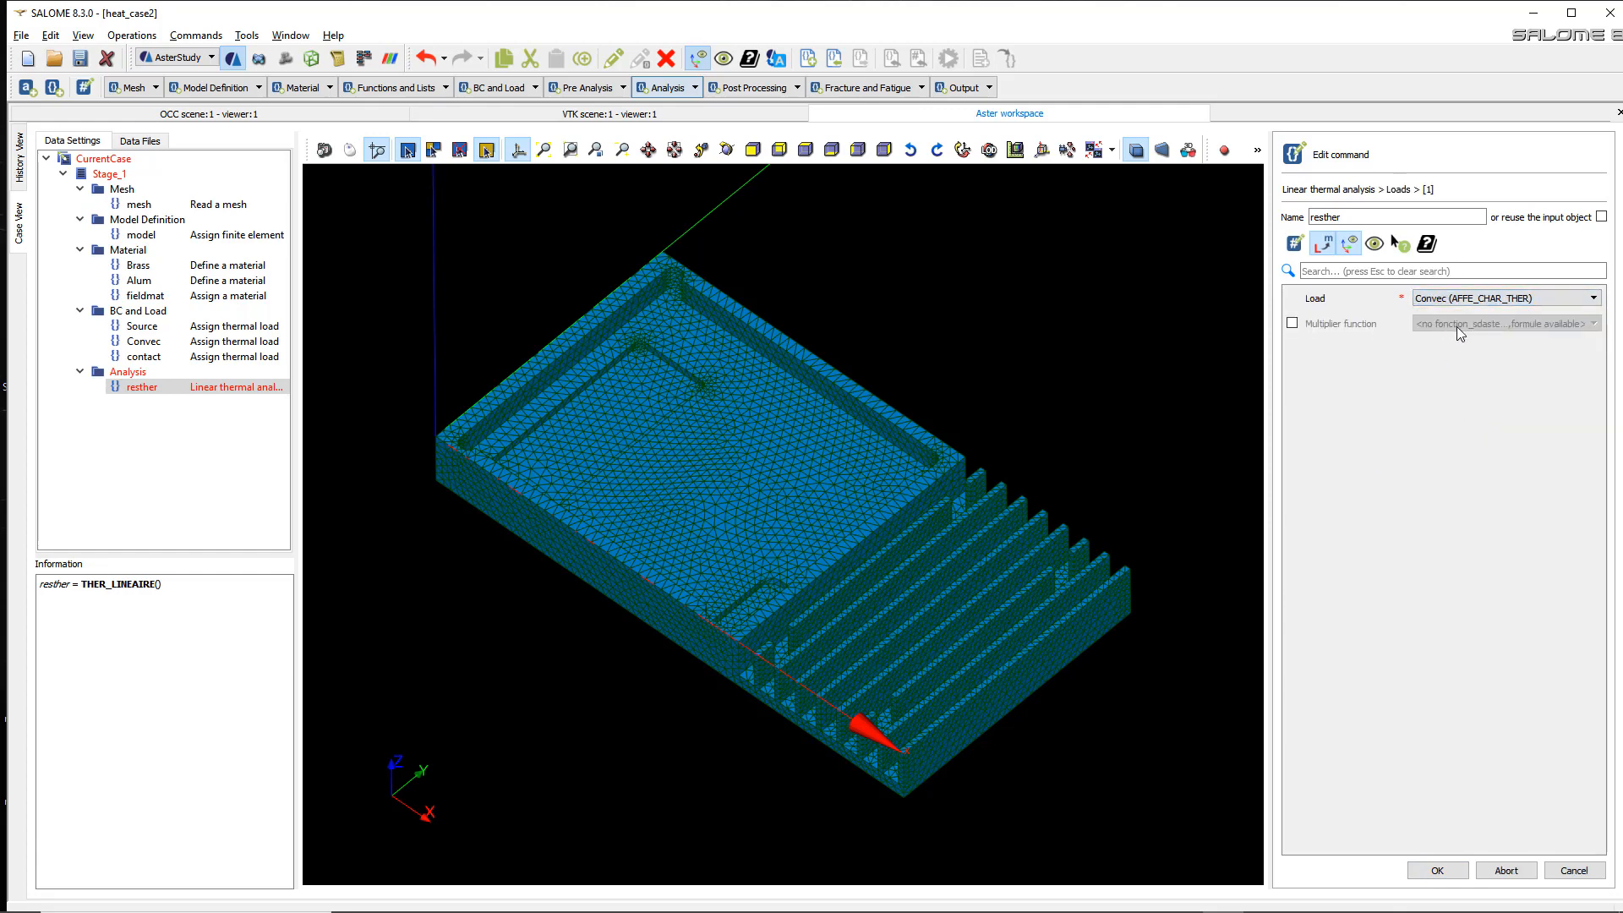
click(1442, 870)
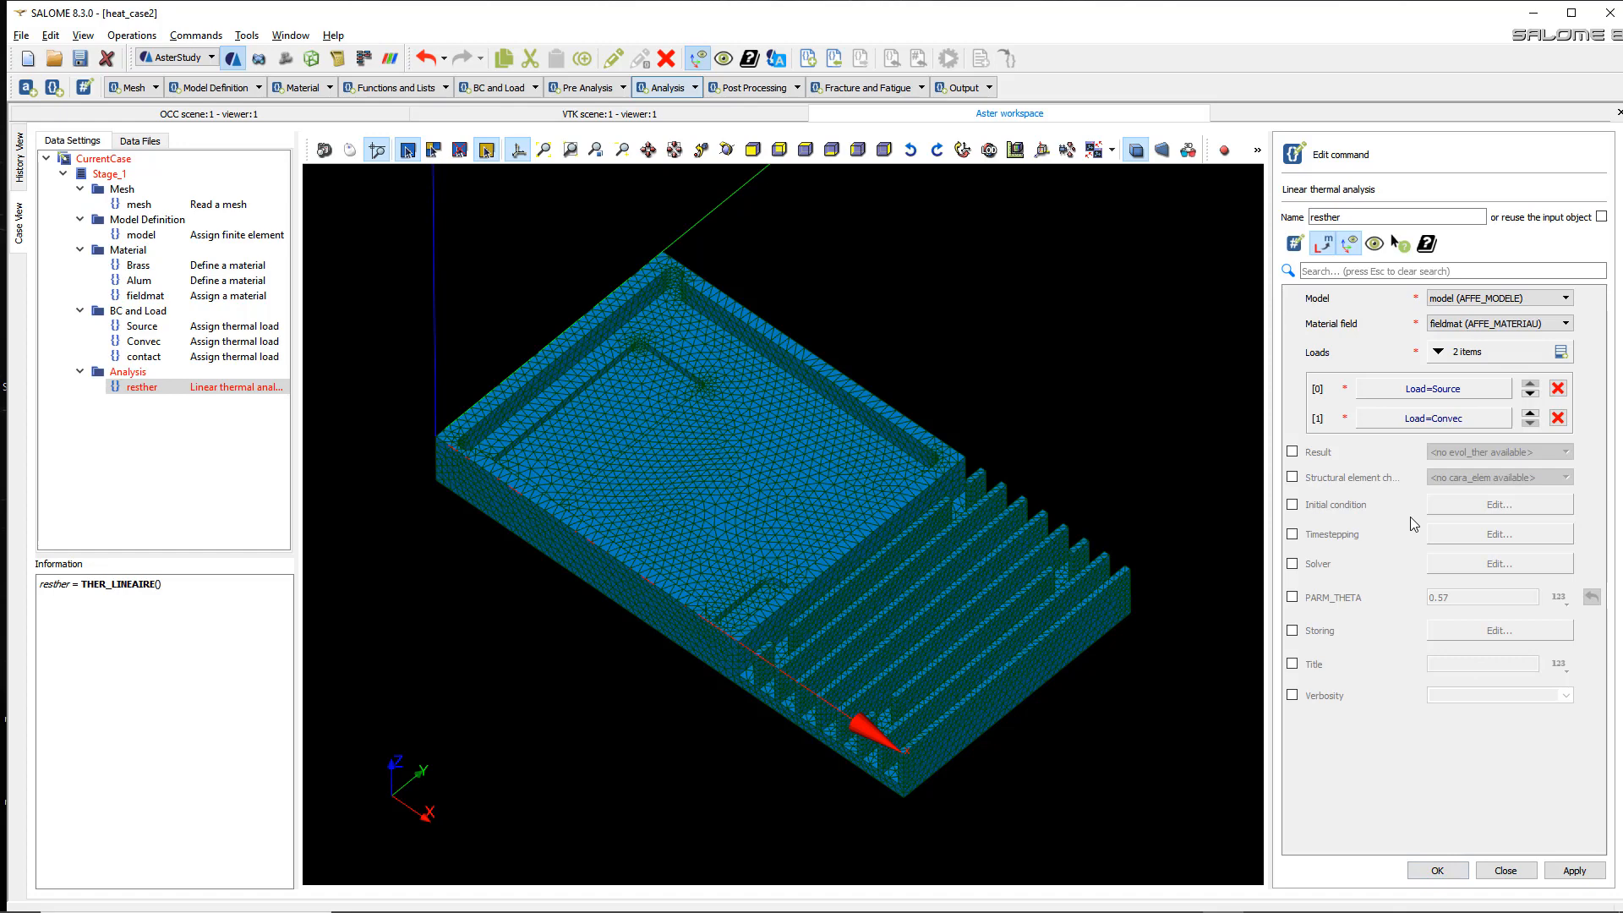
- Add contact as the third load and accept the linear thermal analysis command
click(1561, 352)
click(1470, 448)
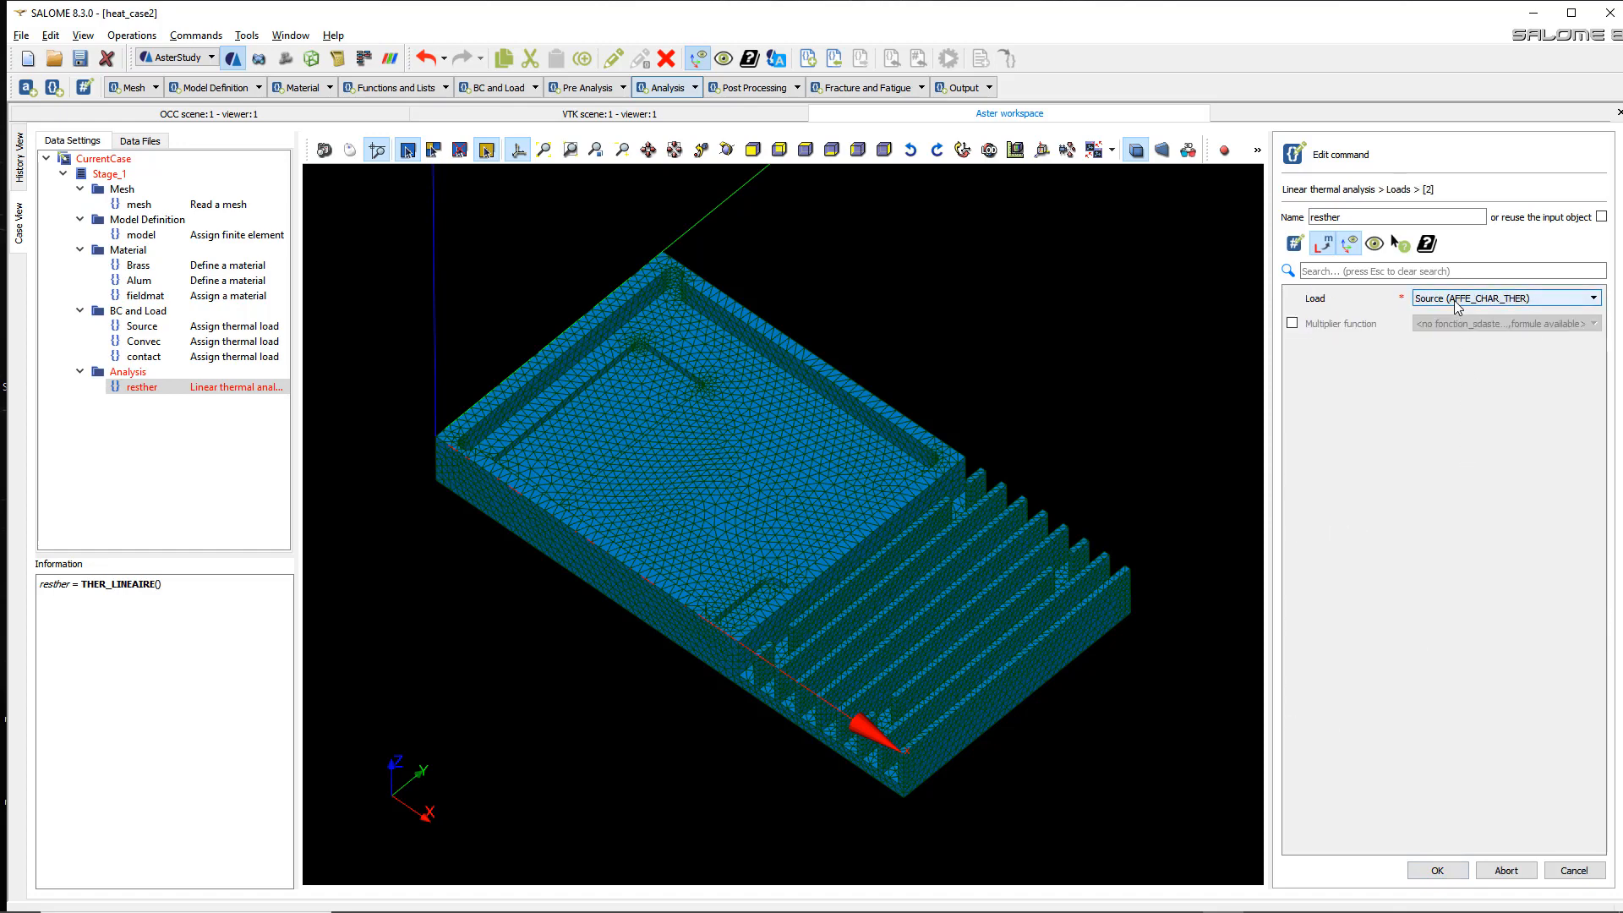
click(1454, 300)
click(1449, 331)
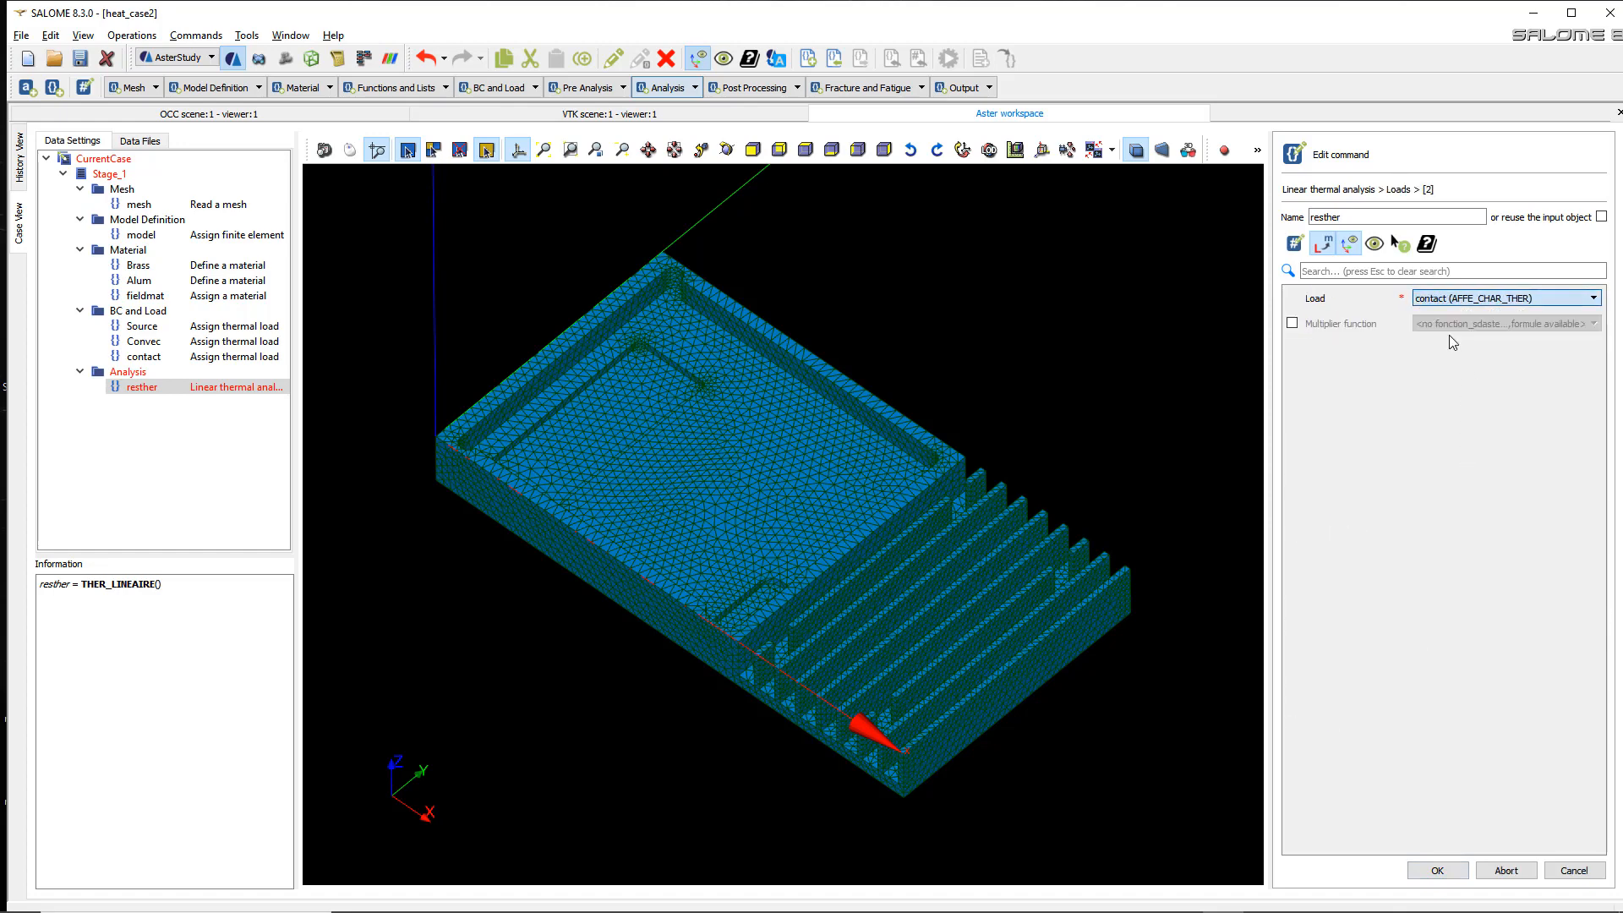
click(1441, 870)
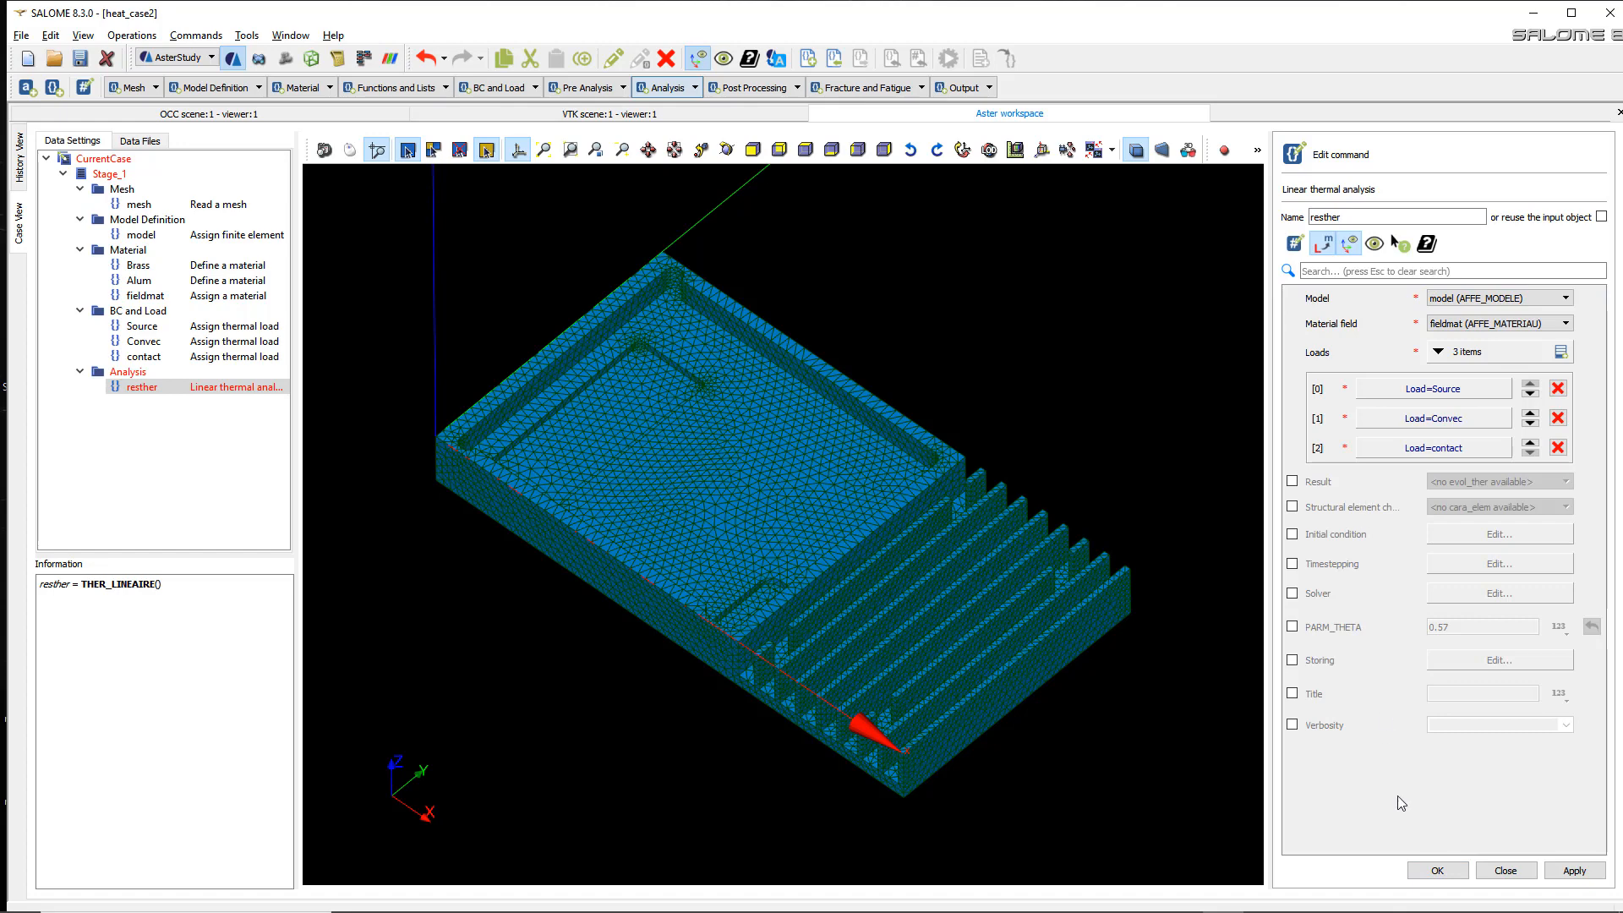
click(1437, 871)
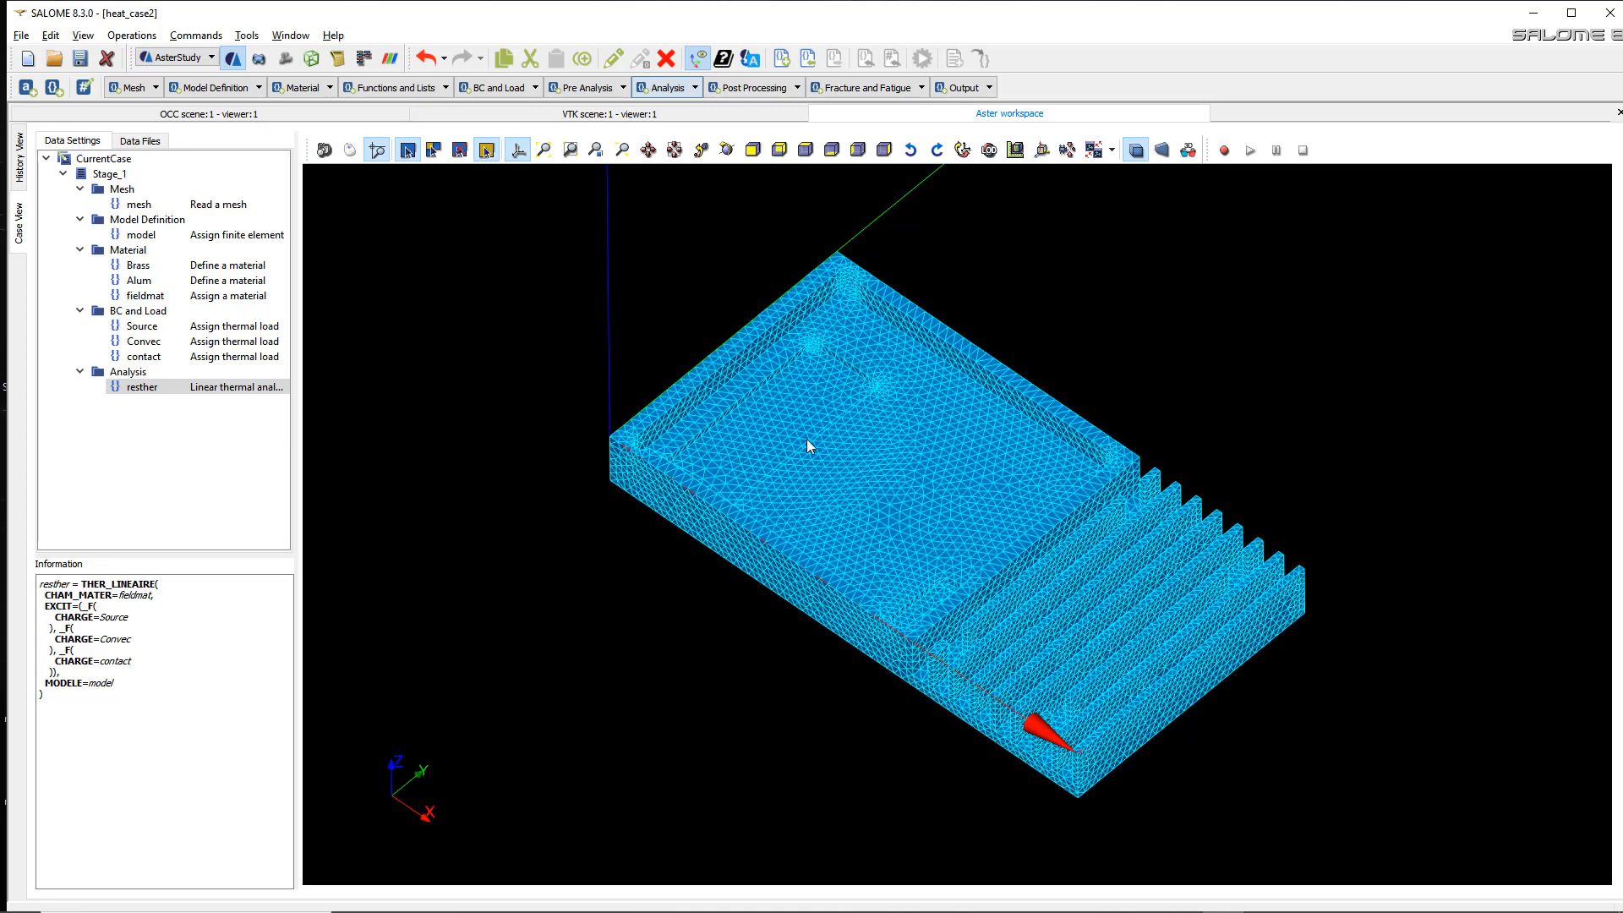
scroll(927, 500, up, 1)
scroll(926, 501, down, 1)
scroll(927, 501, up, 1)
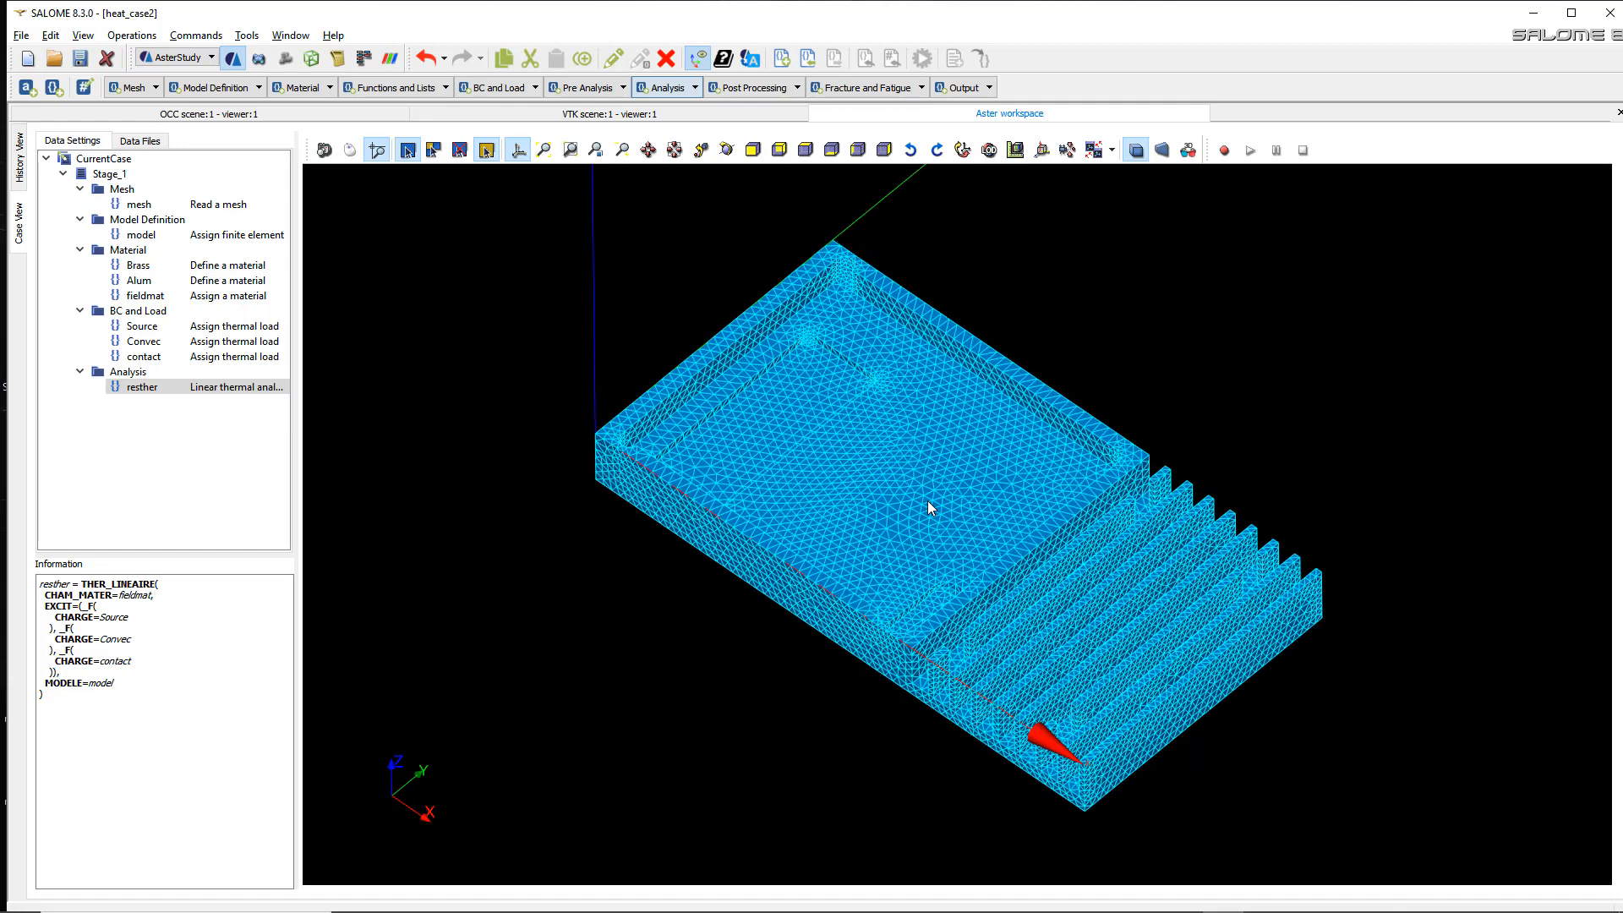
- Add a CALC_CHAMP post-processing command and enable its thermic output with FLUX_ELGA as the first field
click(797, 87)
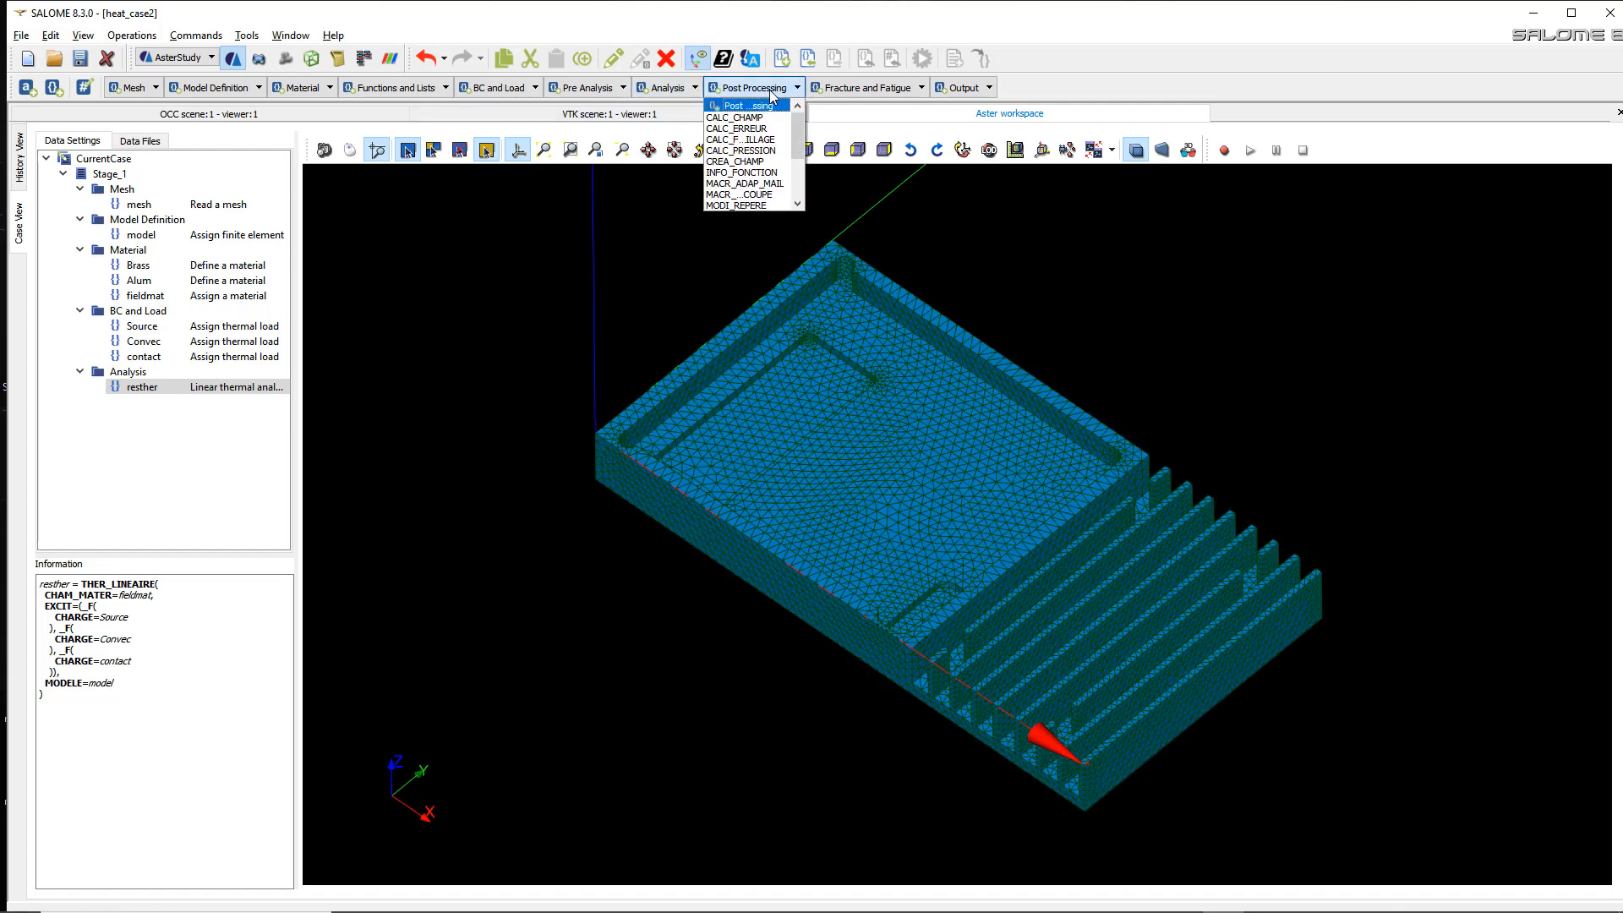
click(766, 117)
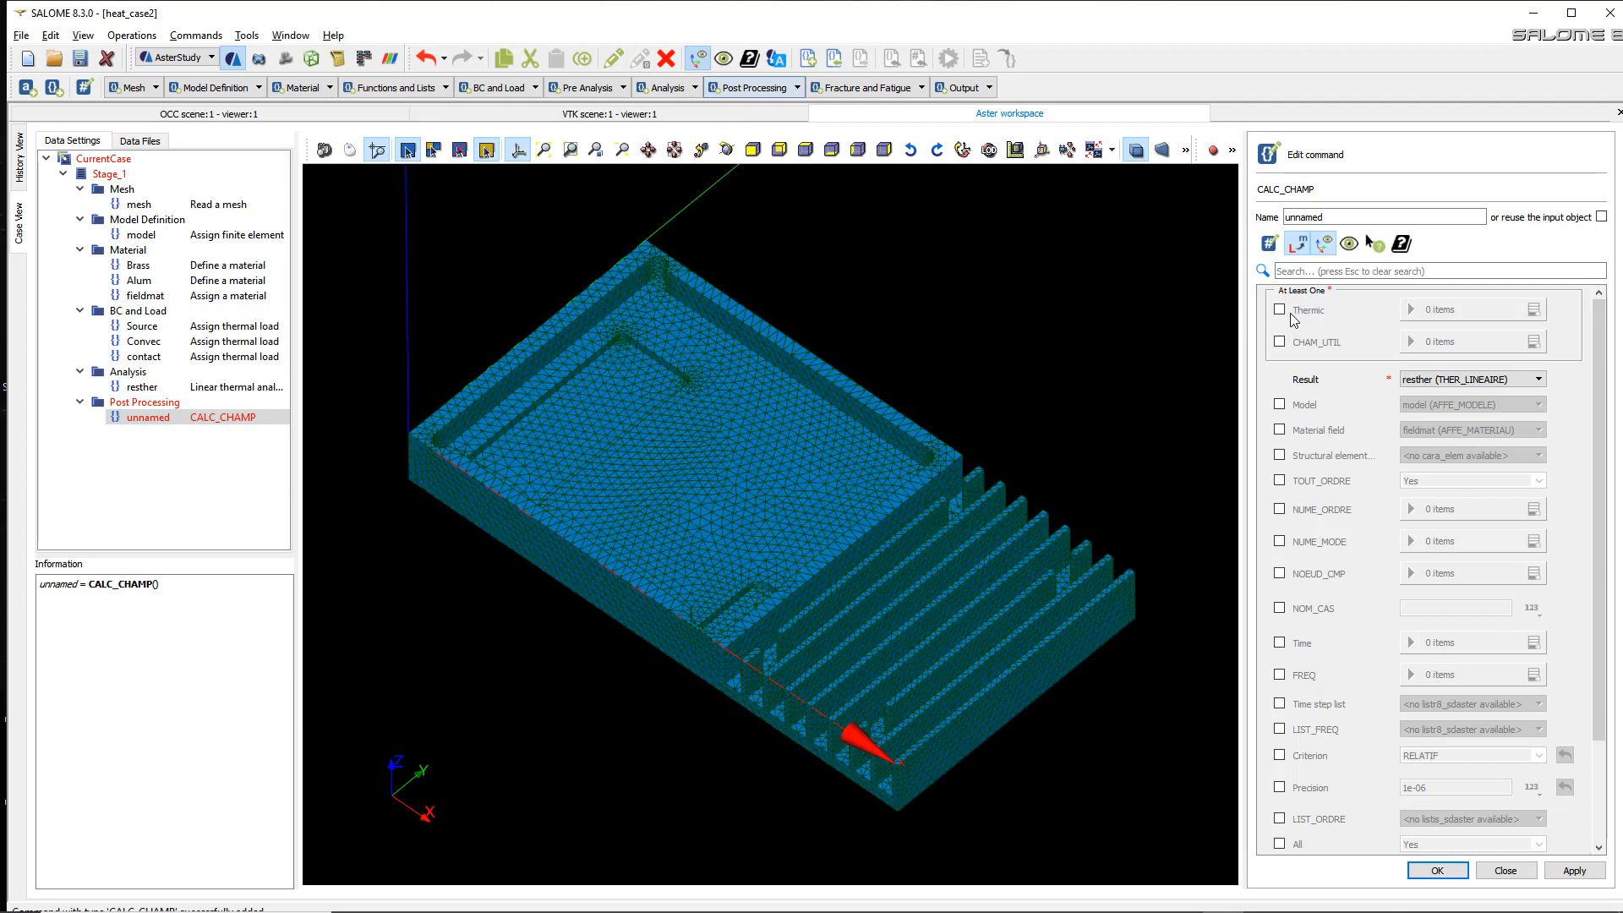
click(1281, 310)
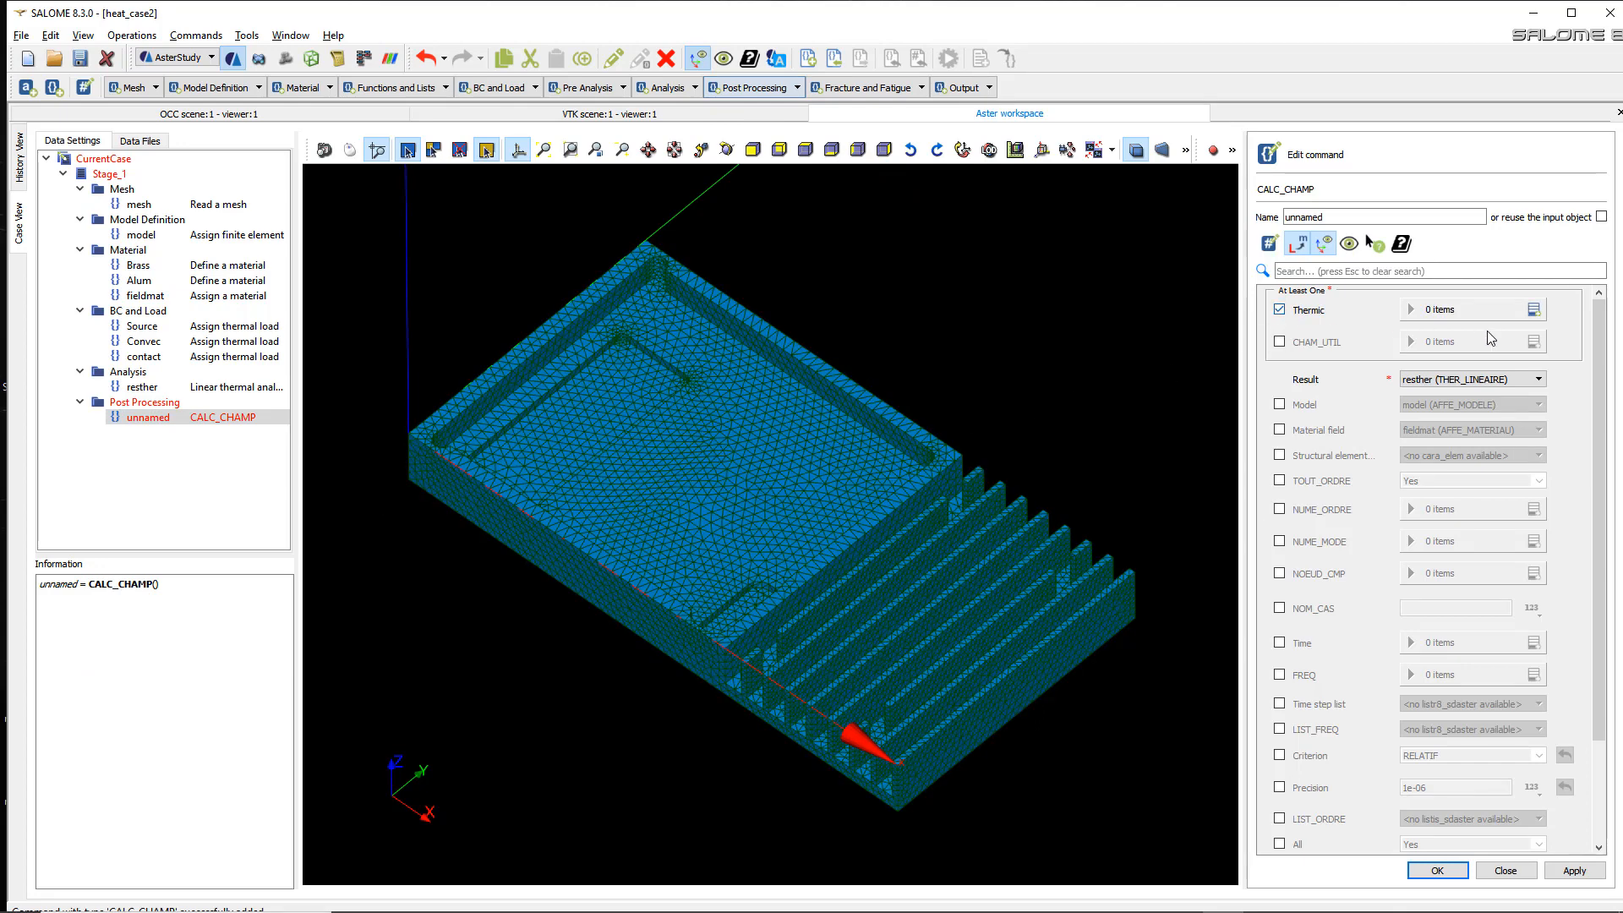
click(1534, 310)
click(1478, 345)
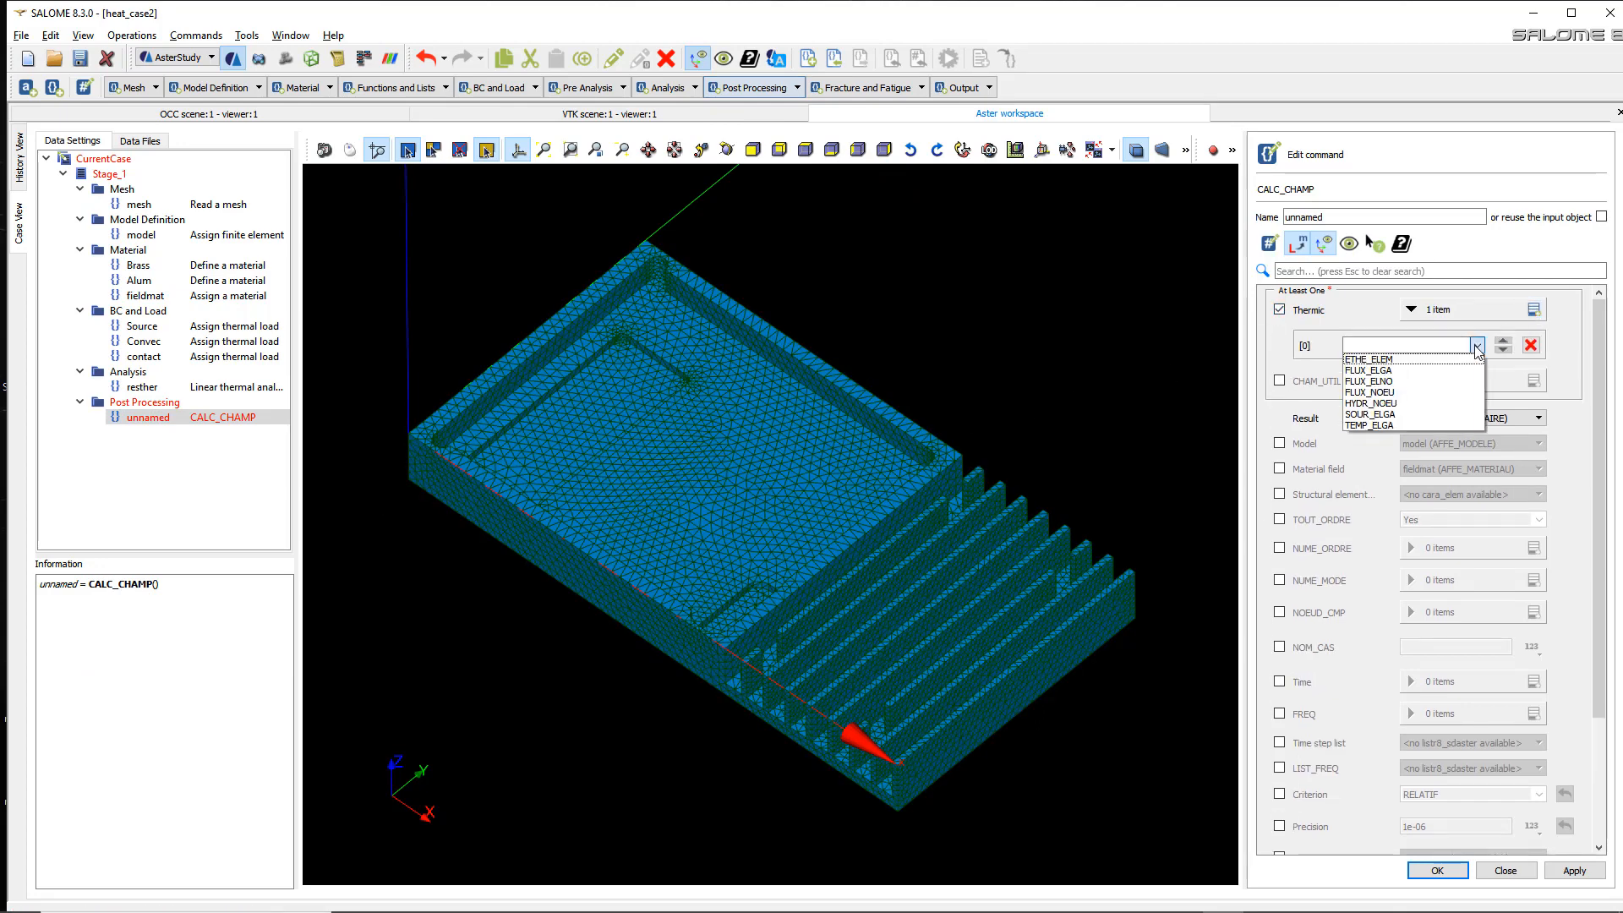
click(1427, 373)
- Add FLUX_ELNO and FLUX_NOEU as the second and third thermic fields of CALC_CHAMP
click(1534, 309)
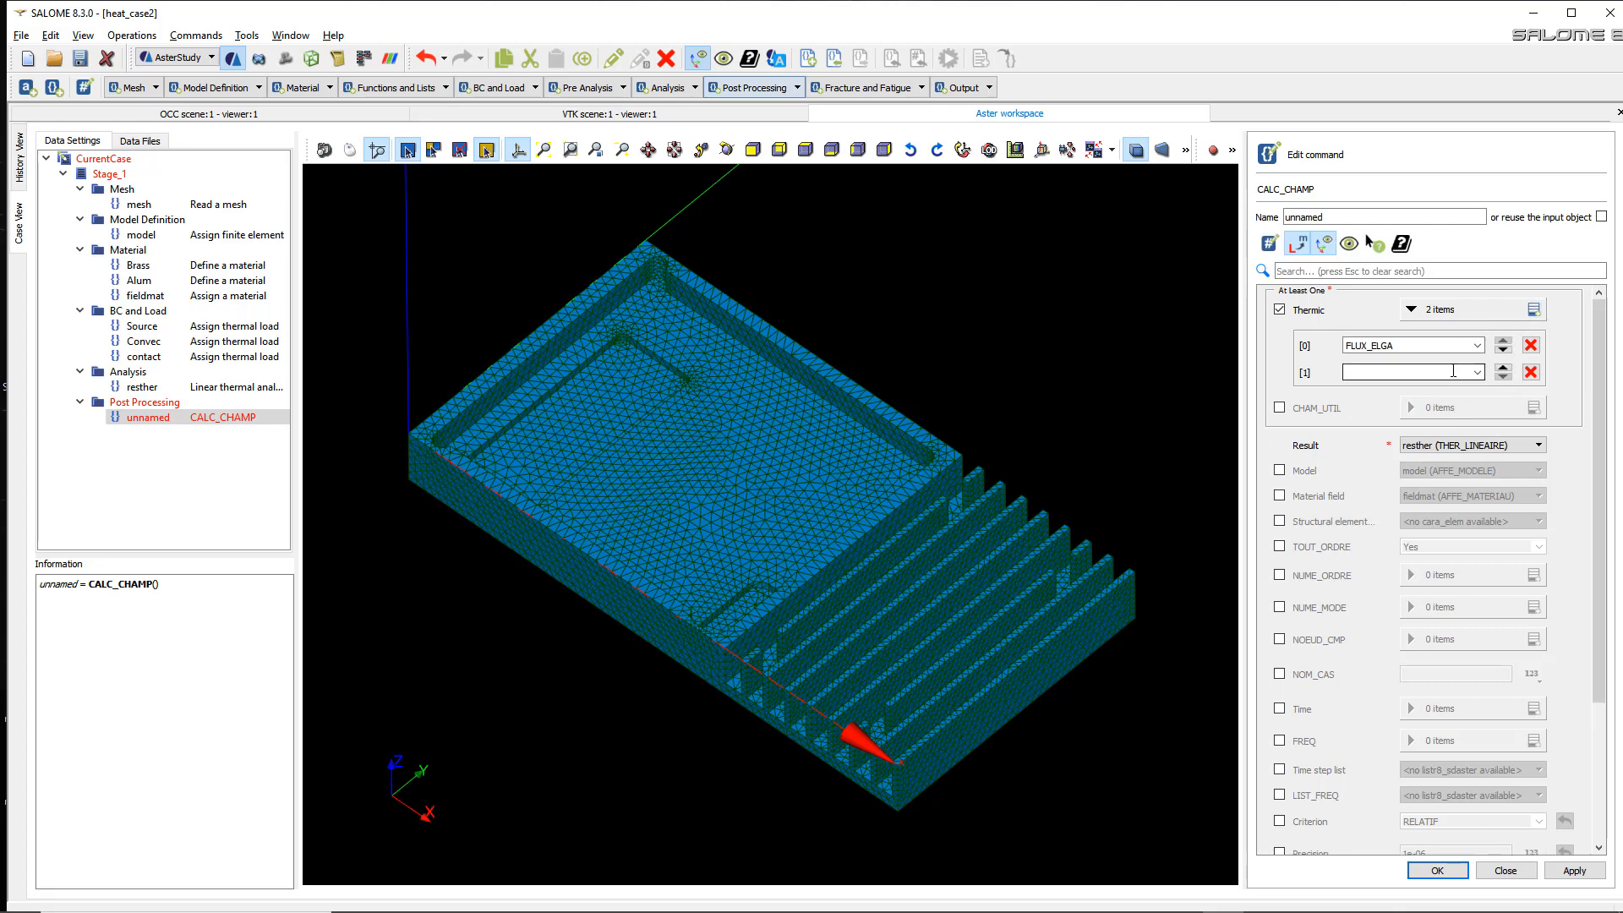
click(1477, 372)
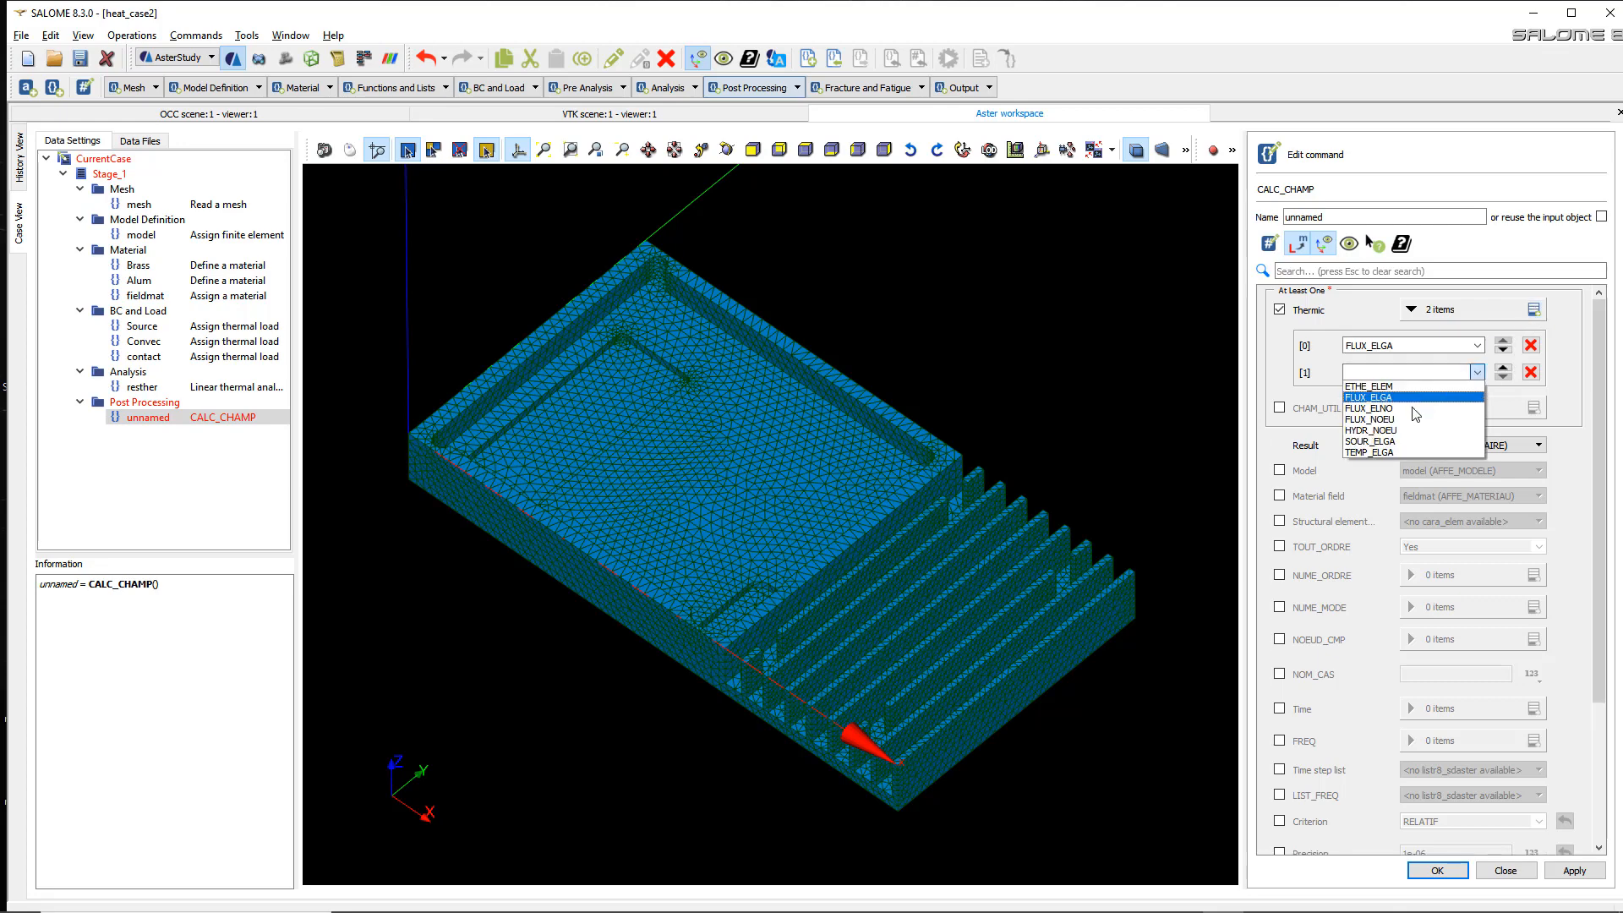
click(1413, 409)
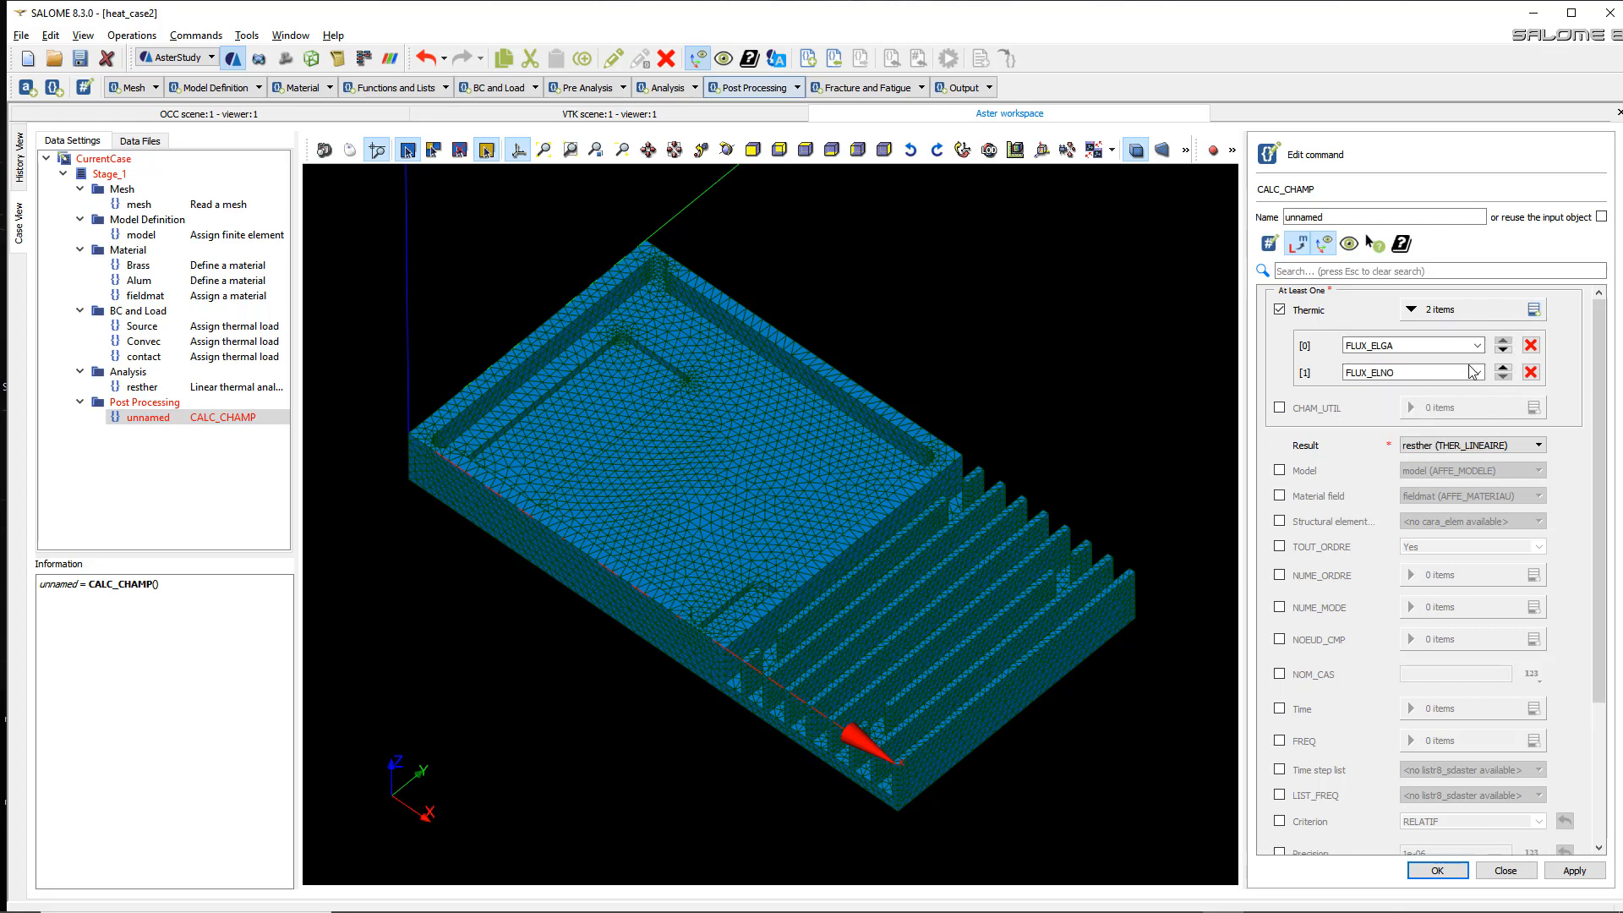
click(1533, 310)
click(1477, 399)
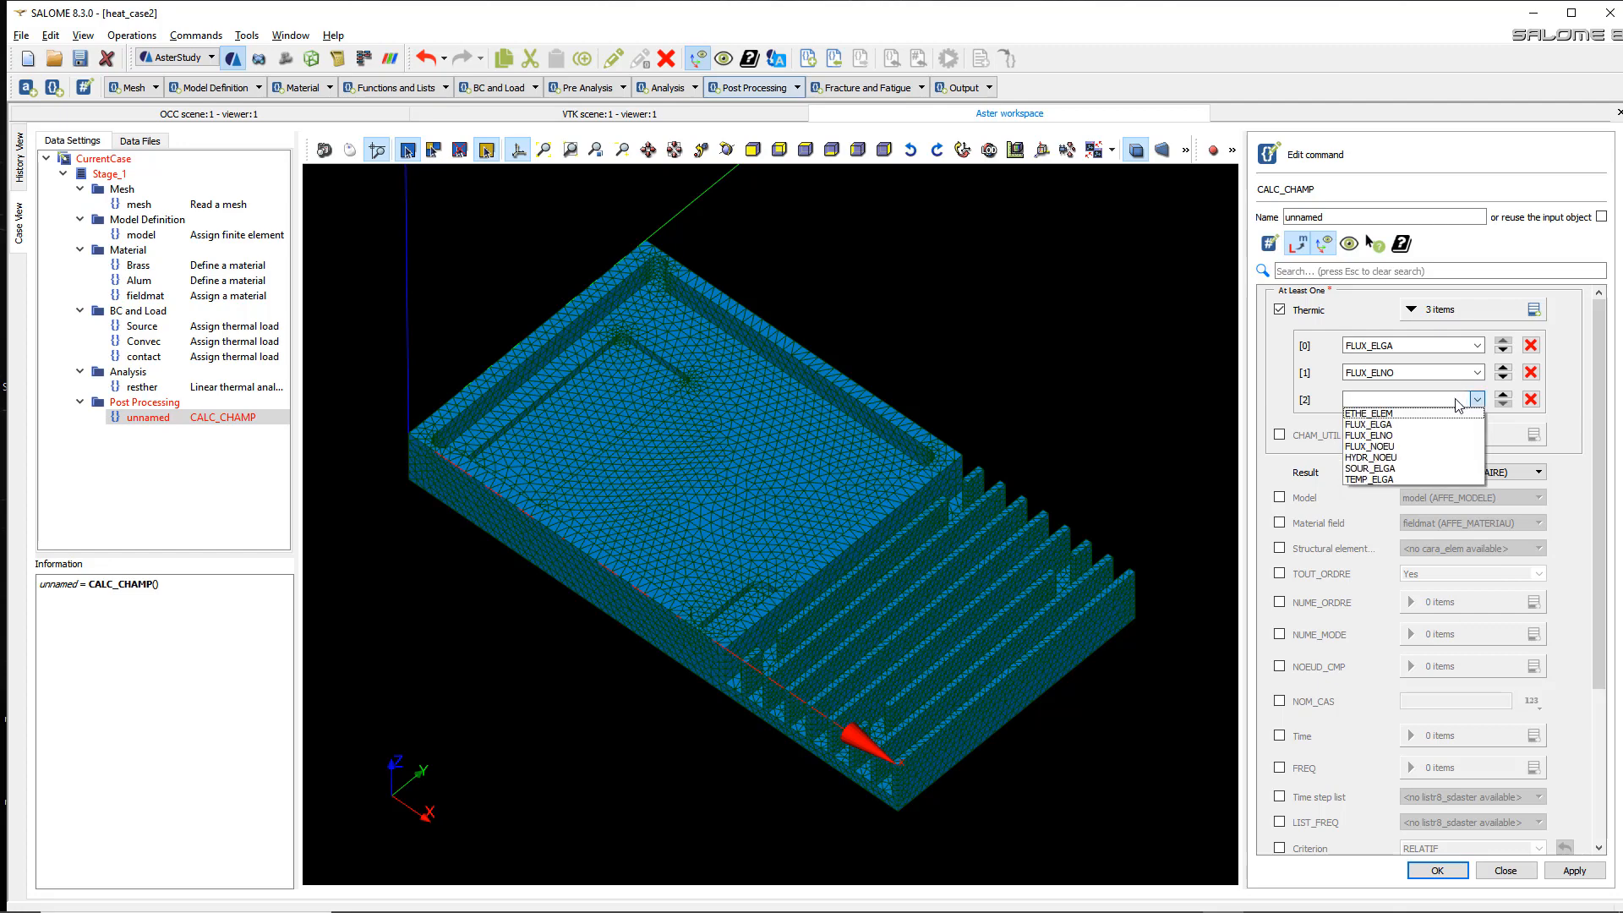
click(1407, 447)
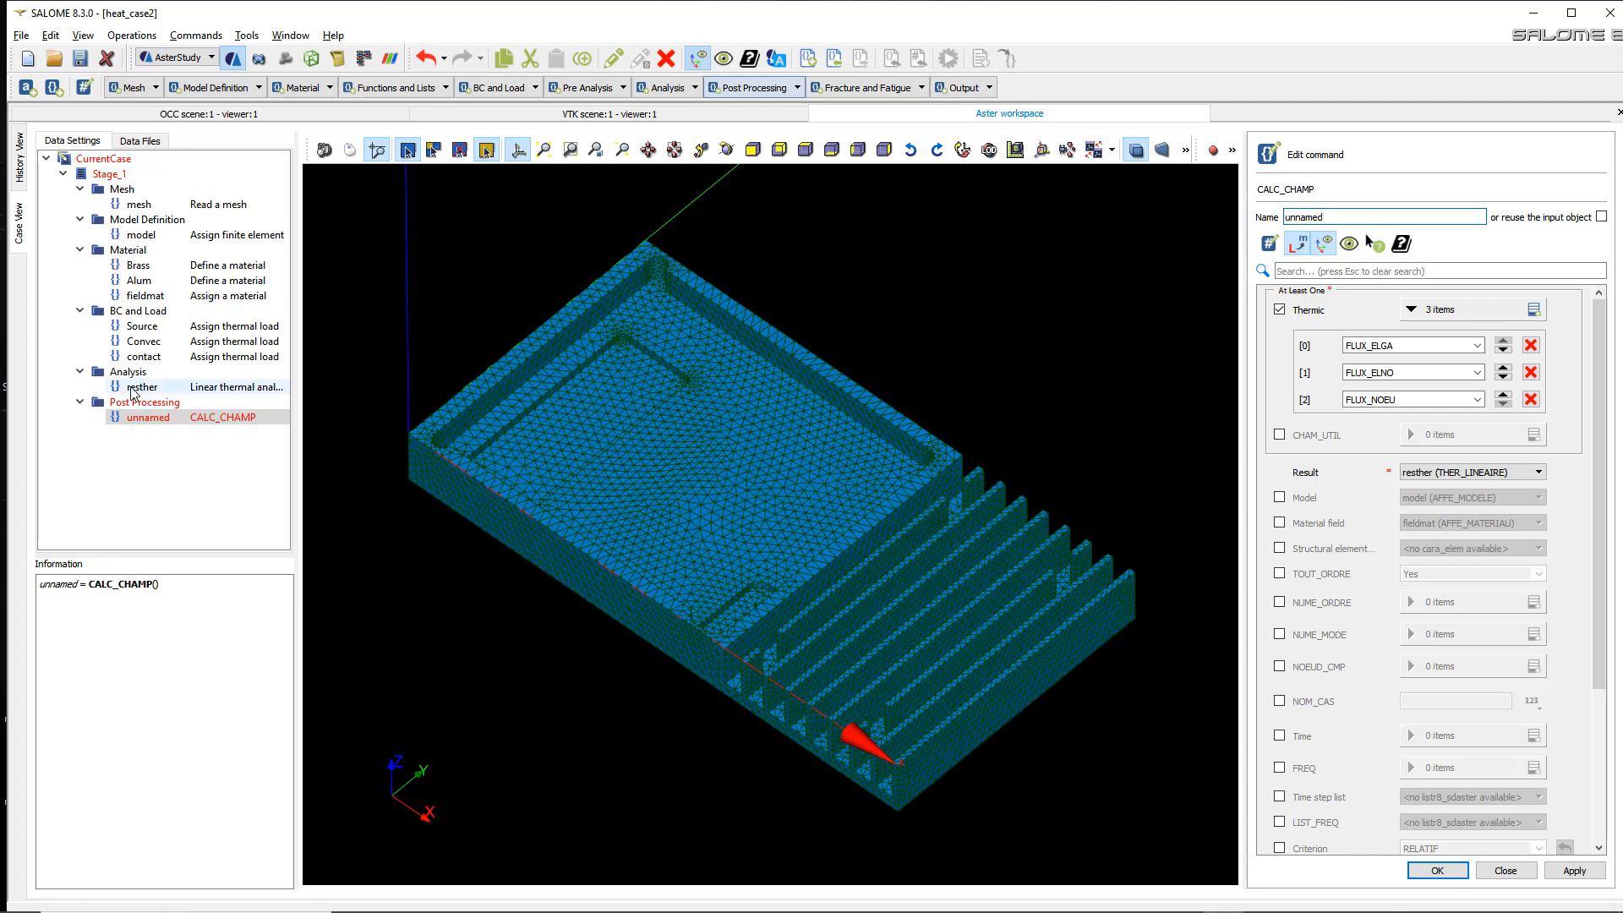
- Name the CALC_CHAMP result resther, matching the thermal analysis, and accept the command
drag(1384, 219, 1231, 210)
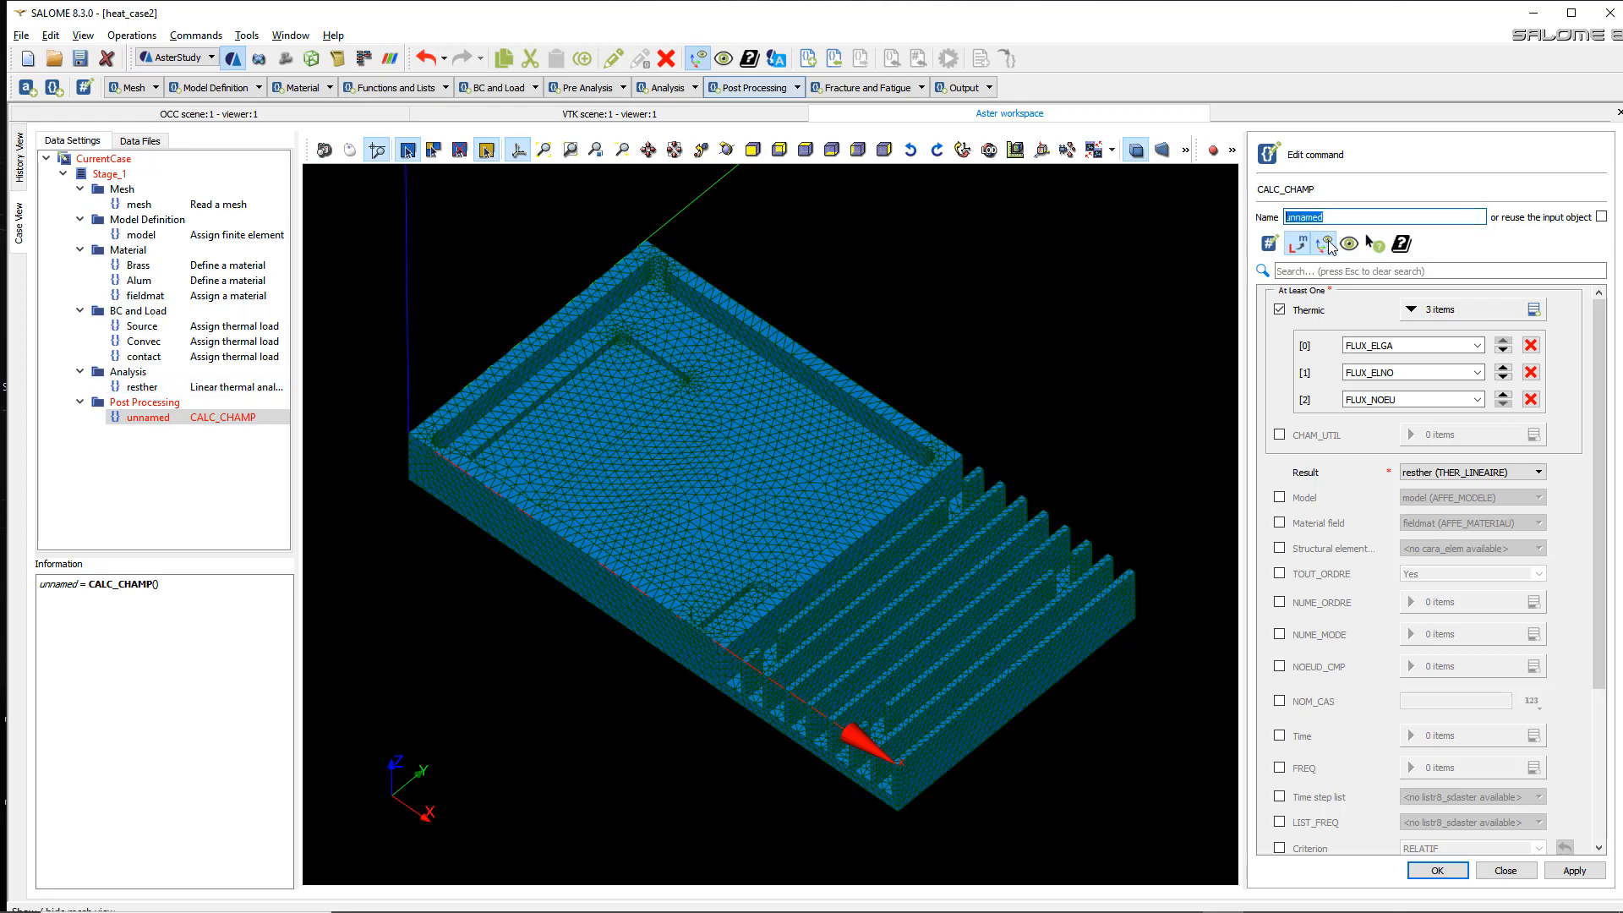
text(resther)
click(1437, 871)
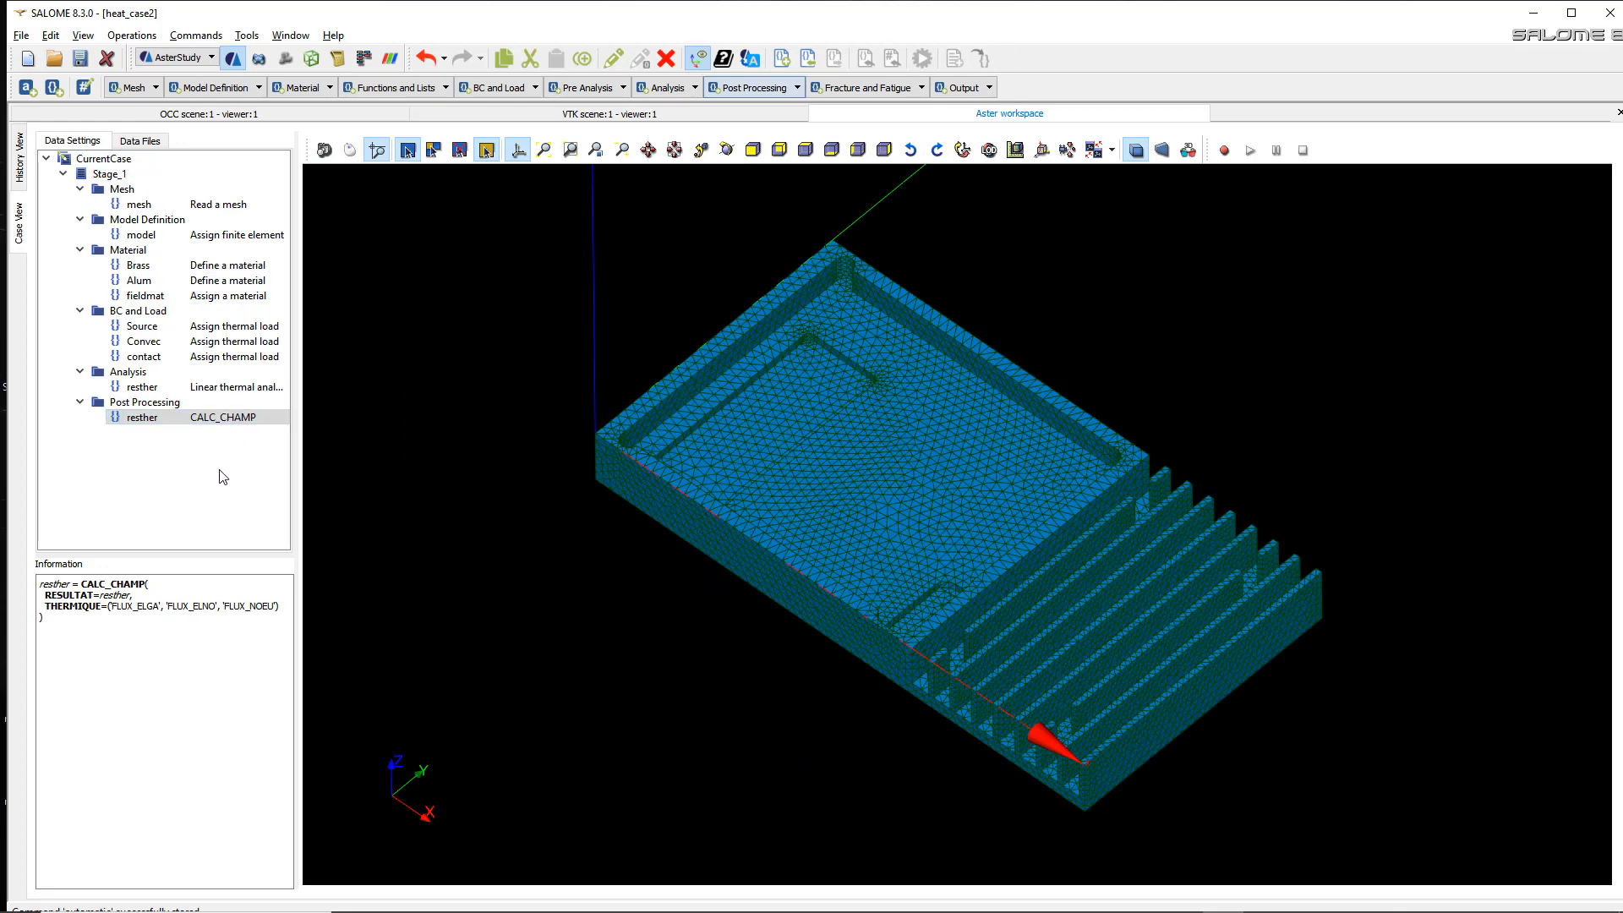
- Add a Set output results command and set its result file to heat_res2.rmed in the heat_case folder
click(961, 87)
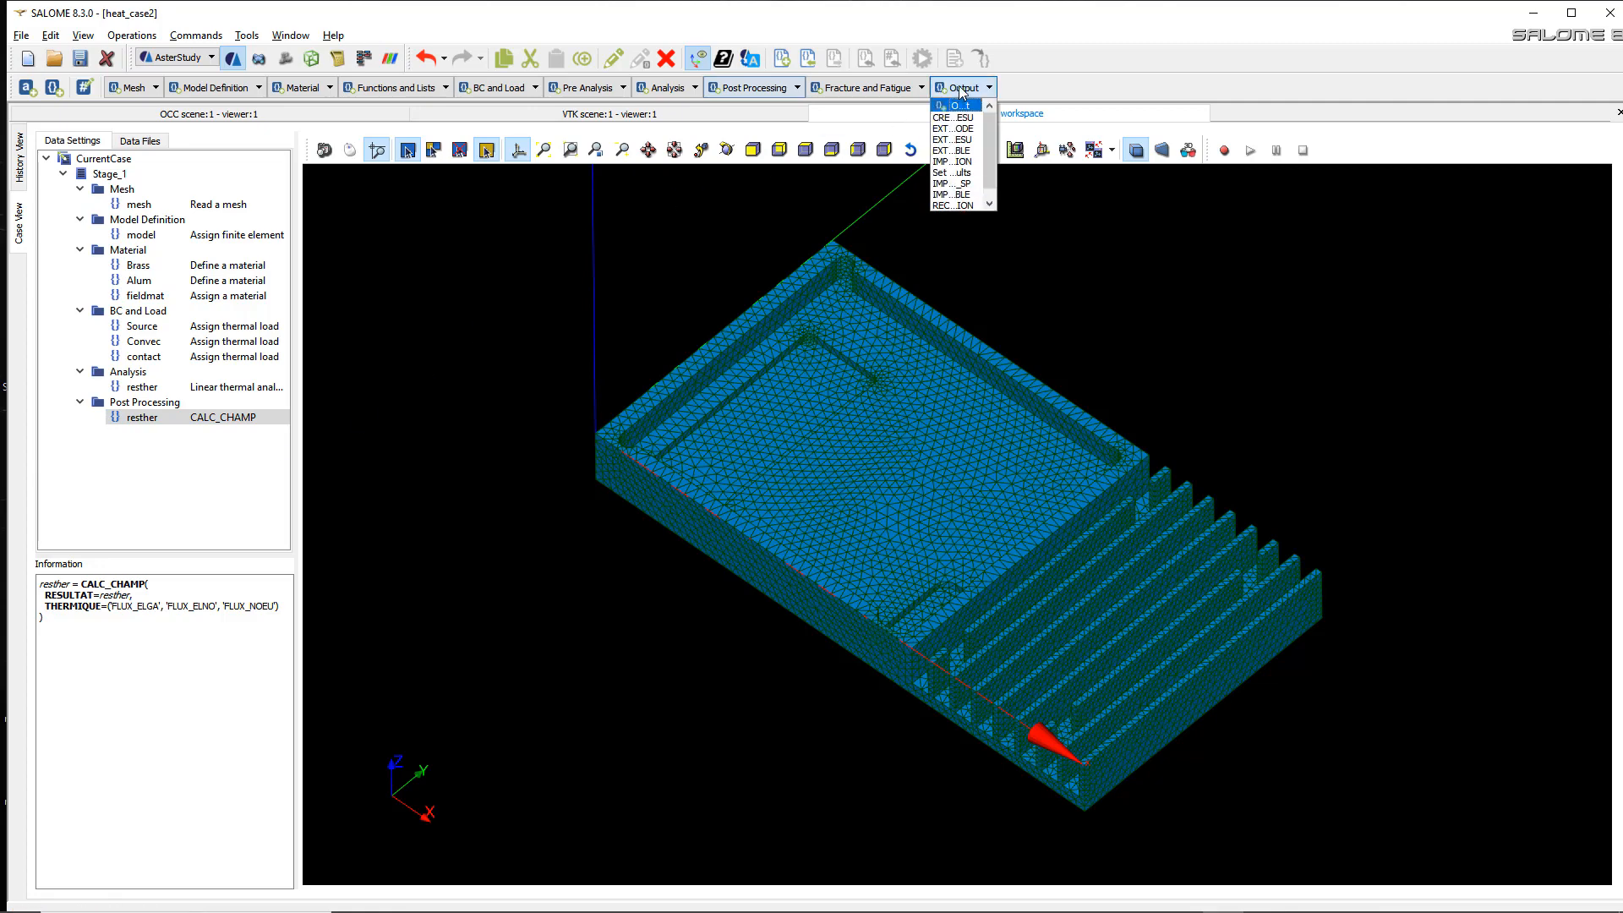
click(967, 173)
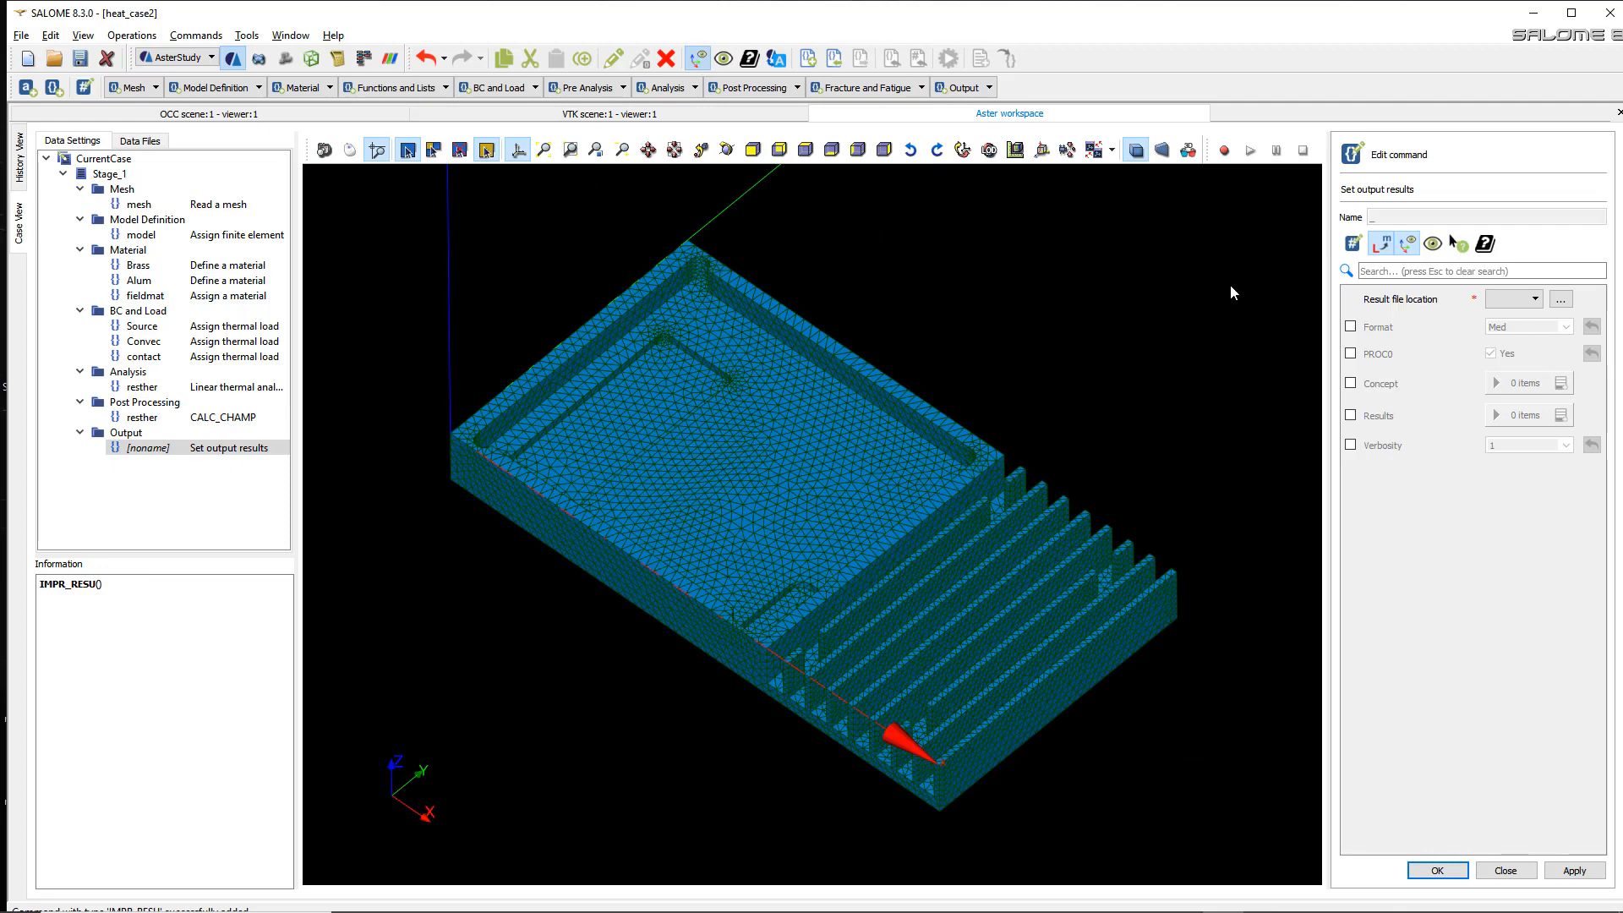
click(1561, 301)
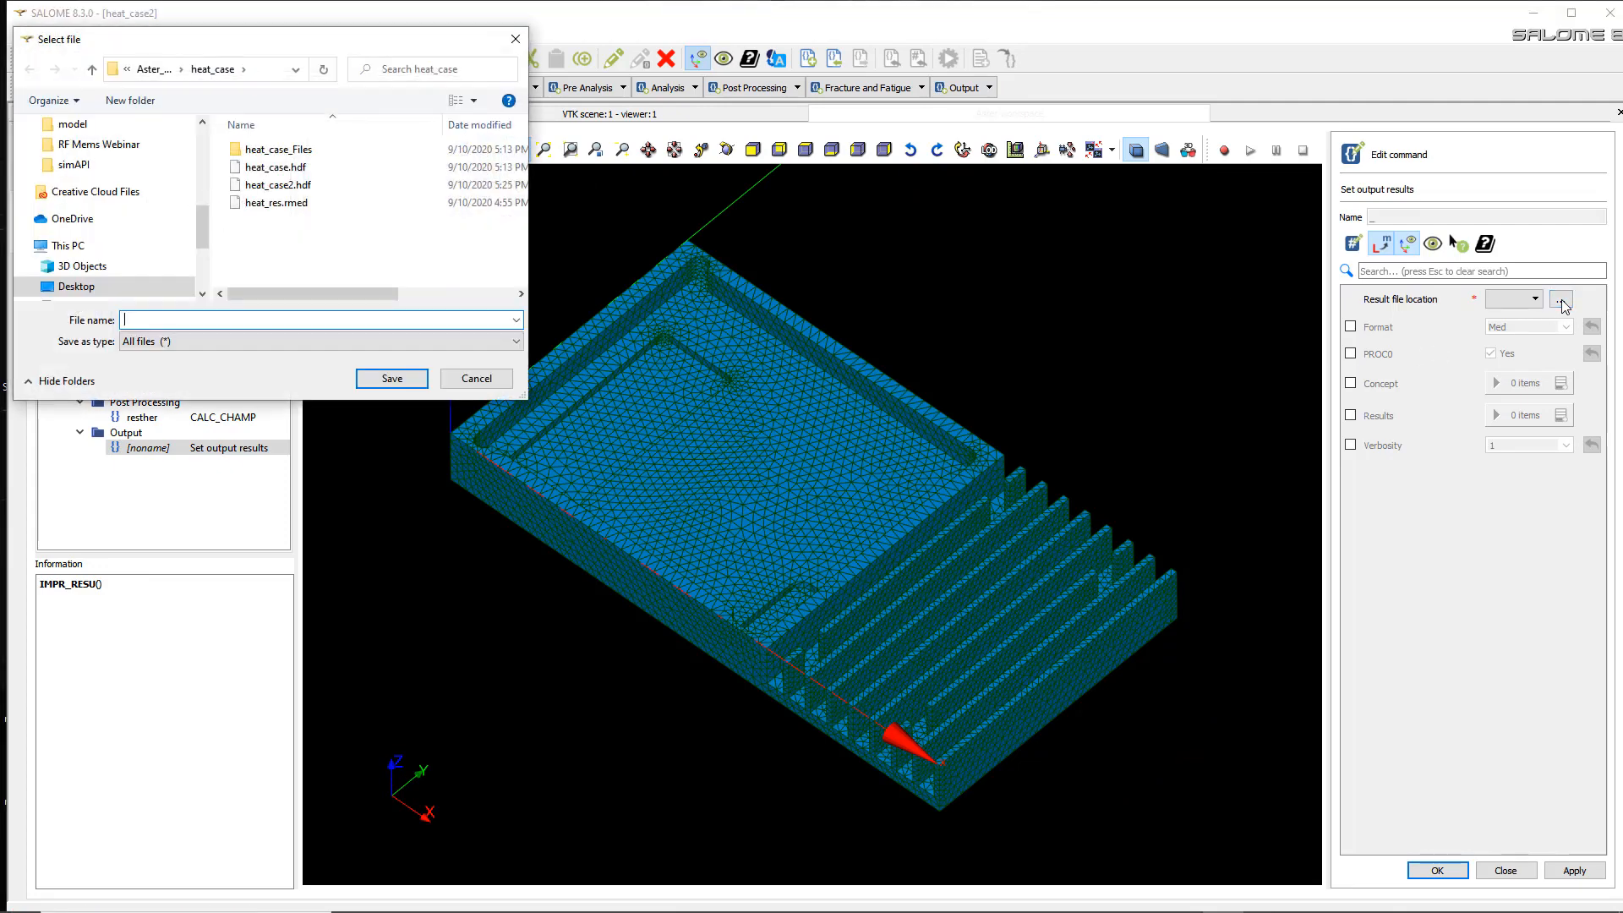
click(274, 204)
double_click(185, 322)
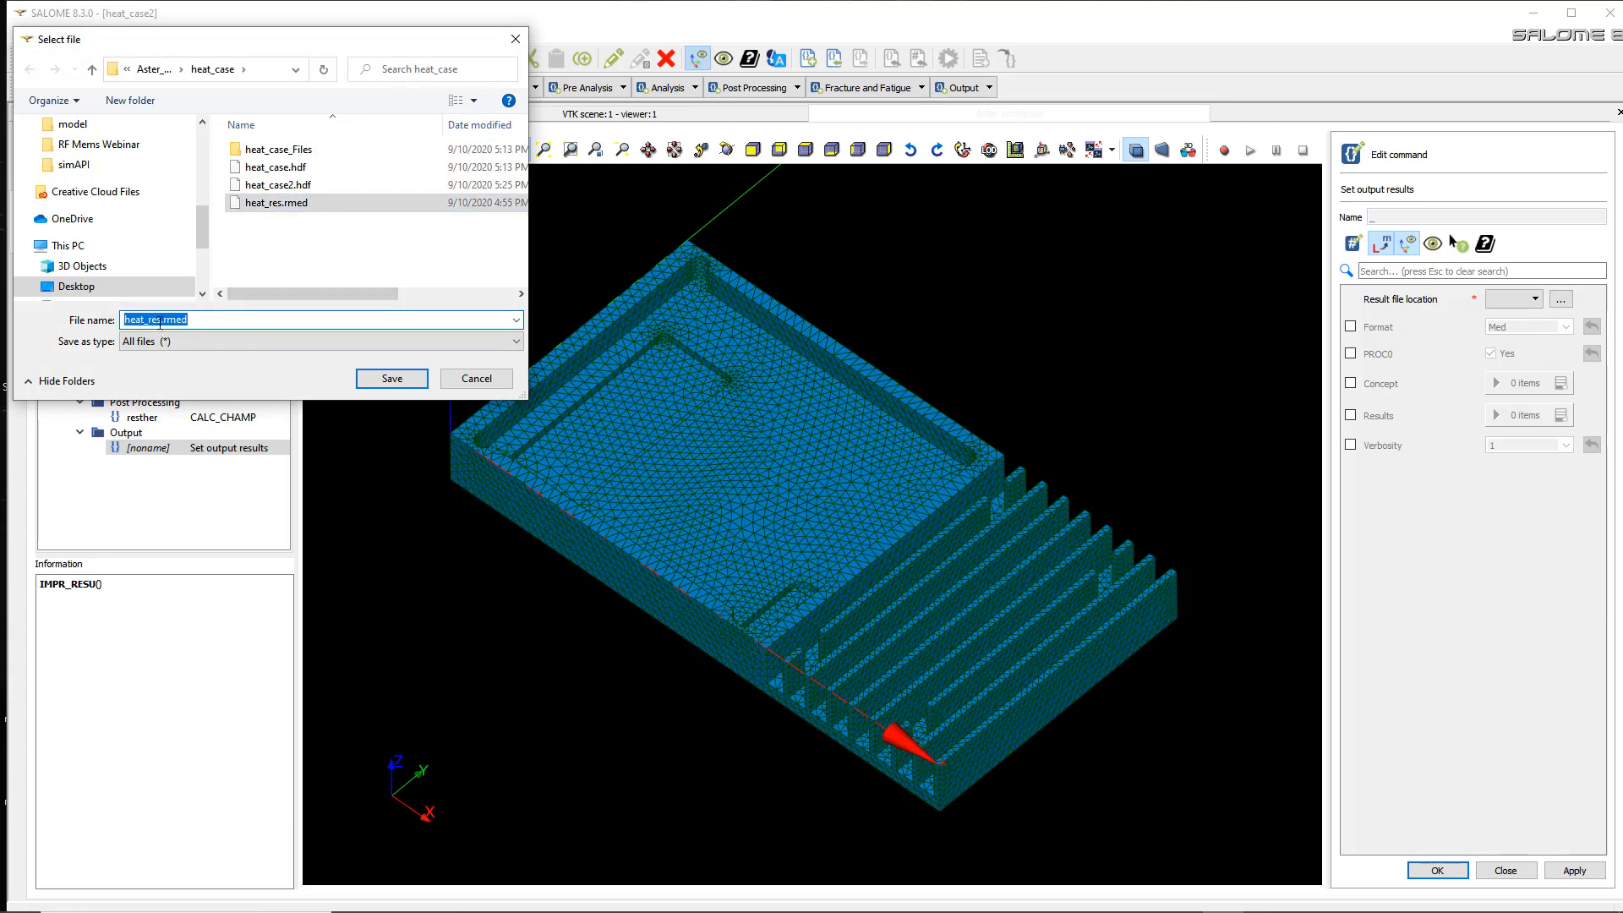
click(160, 321)
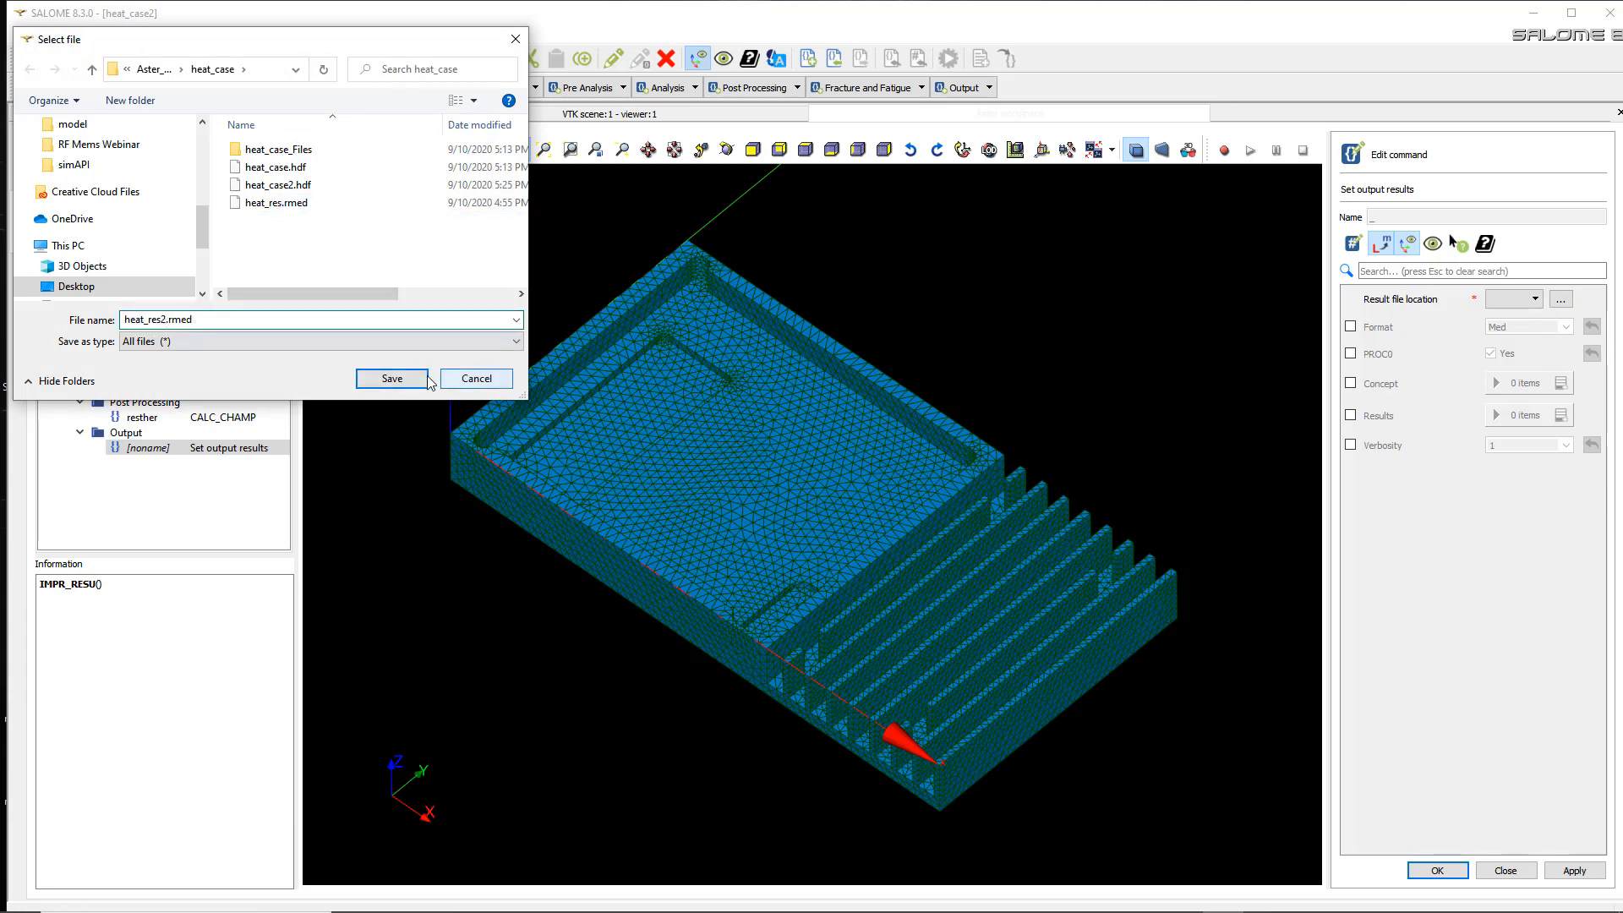
click(391, 378)
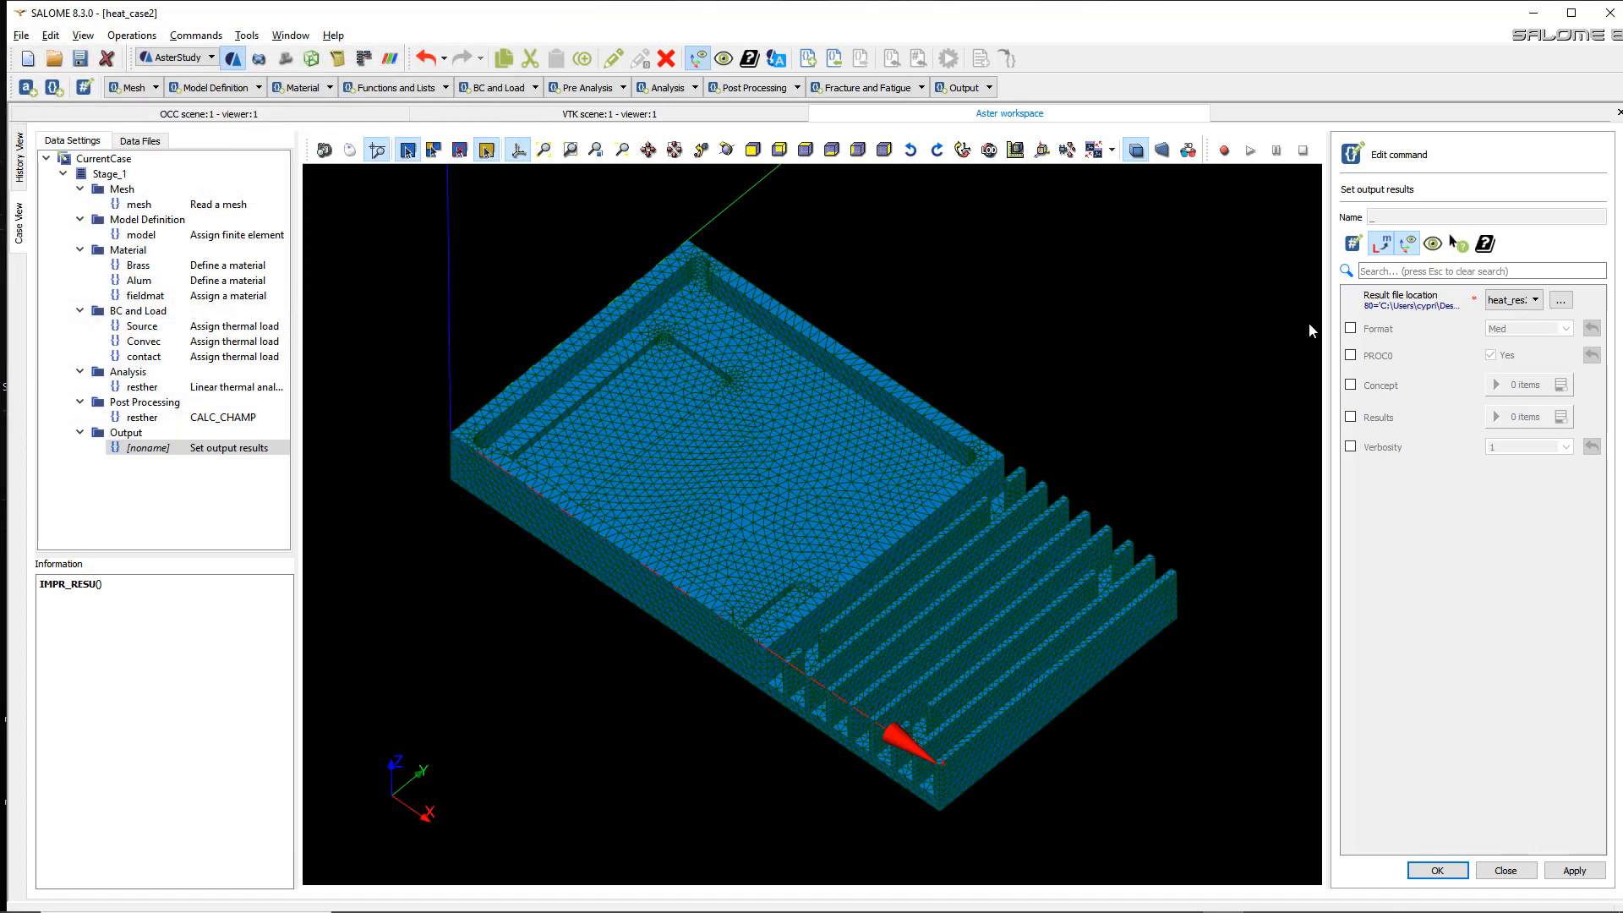
- Enable the Med output format, add a results entry that exports resther, and accept the entry and output command
click(1350, 330)
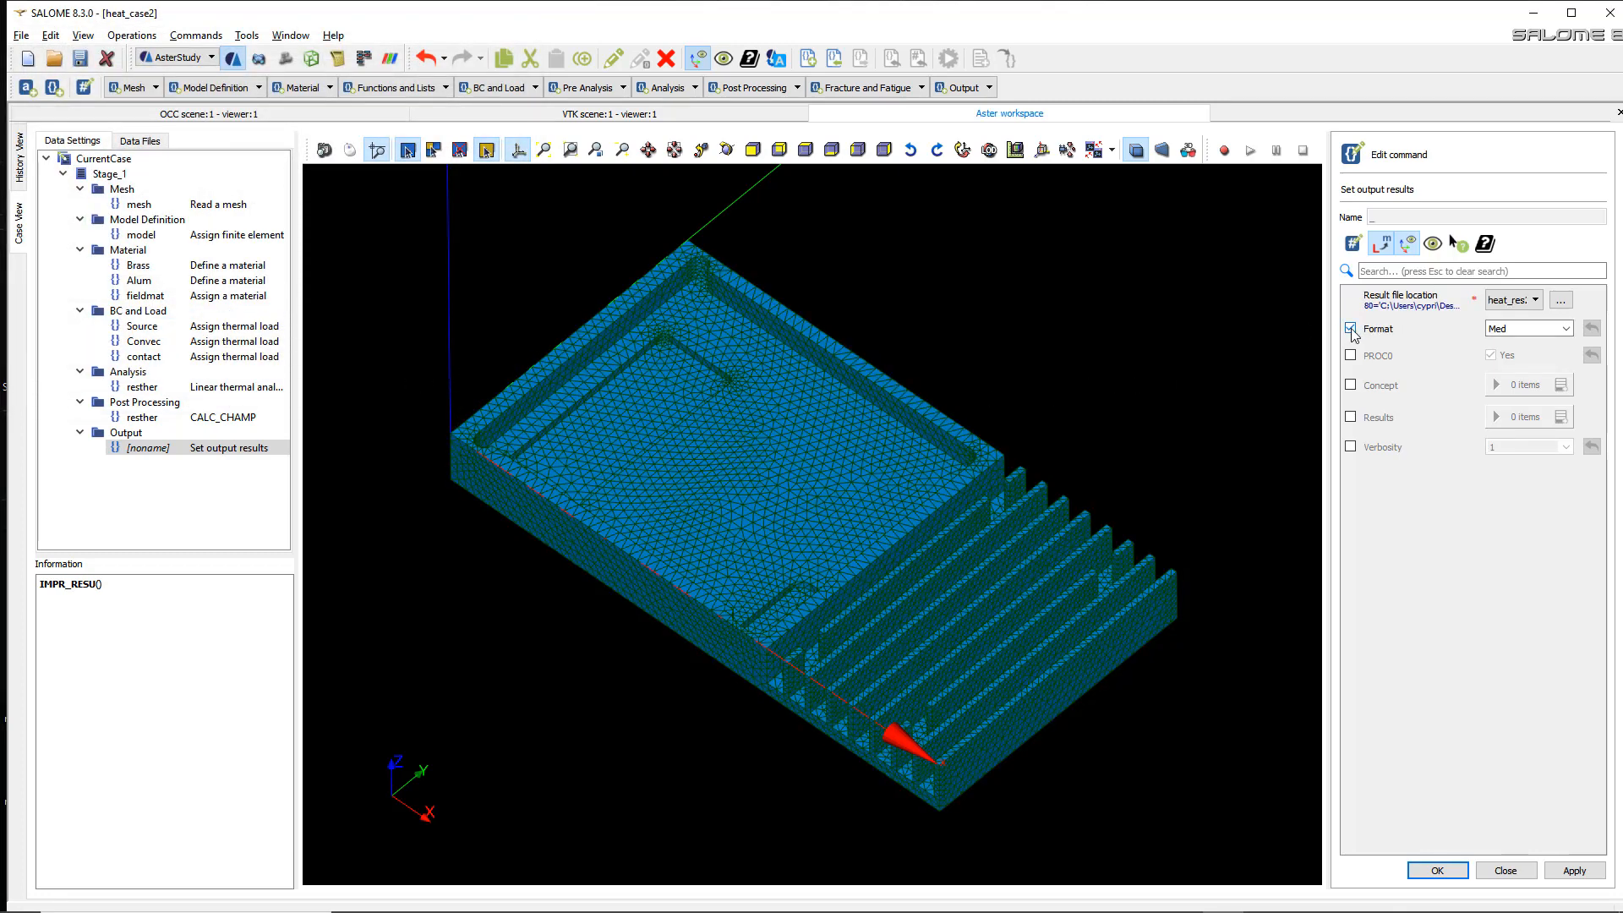
click(1361, 420)
click(1561, 417)
click(1453, 455)
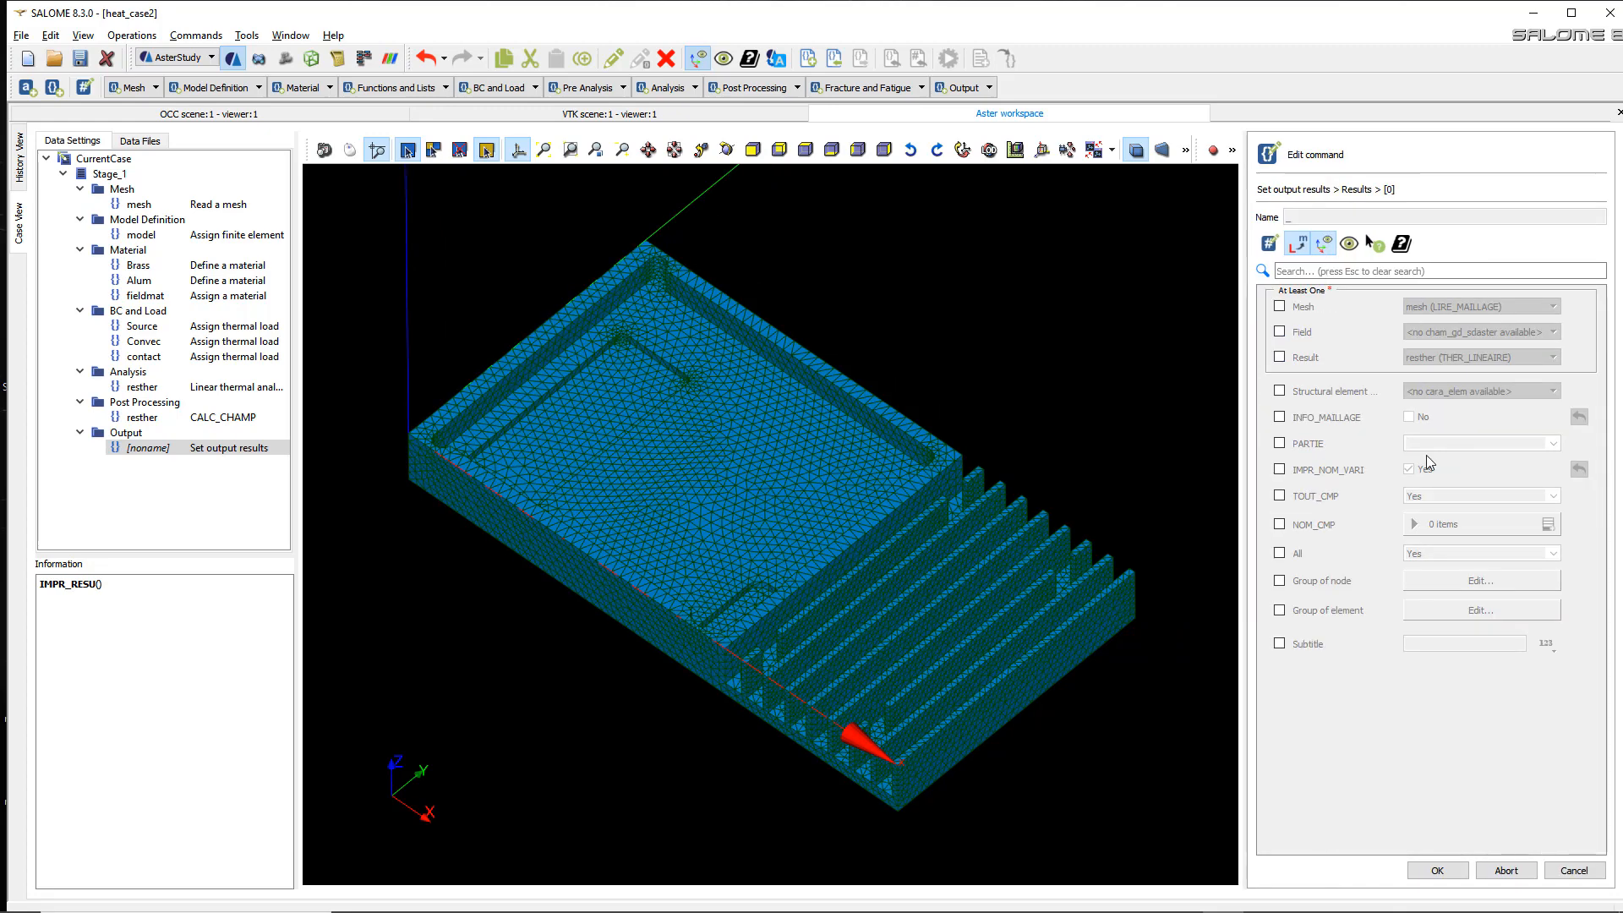
click(1279, 357)
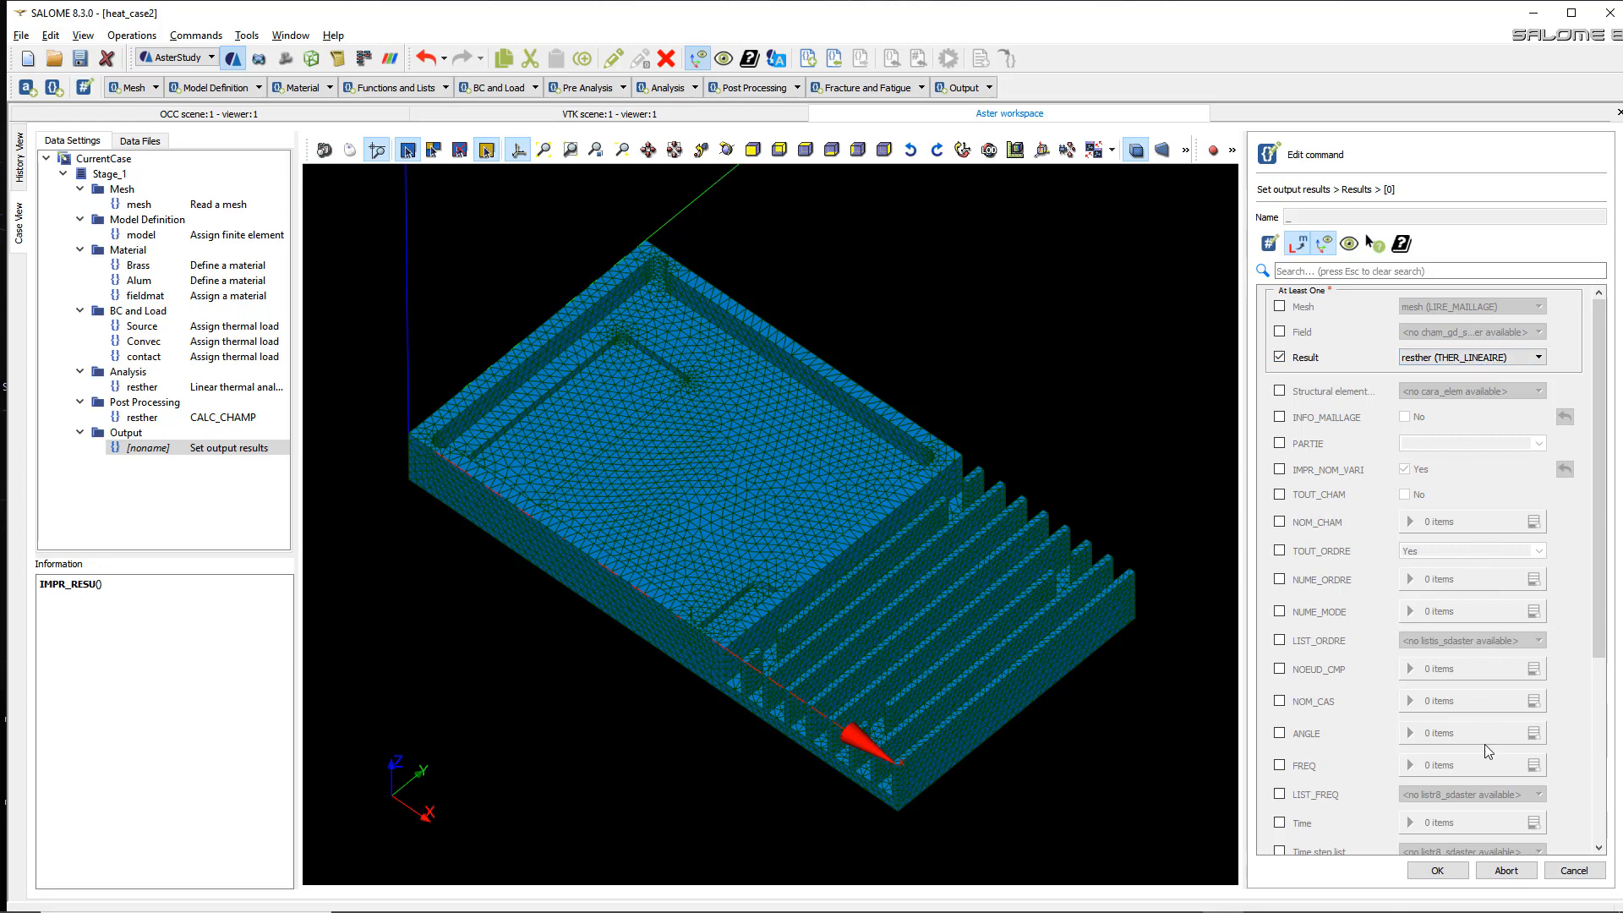
click(1437, 871)
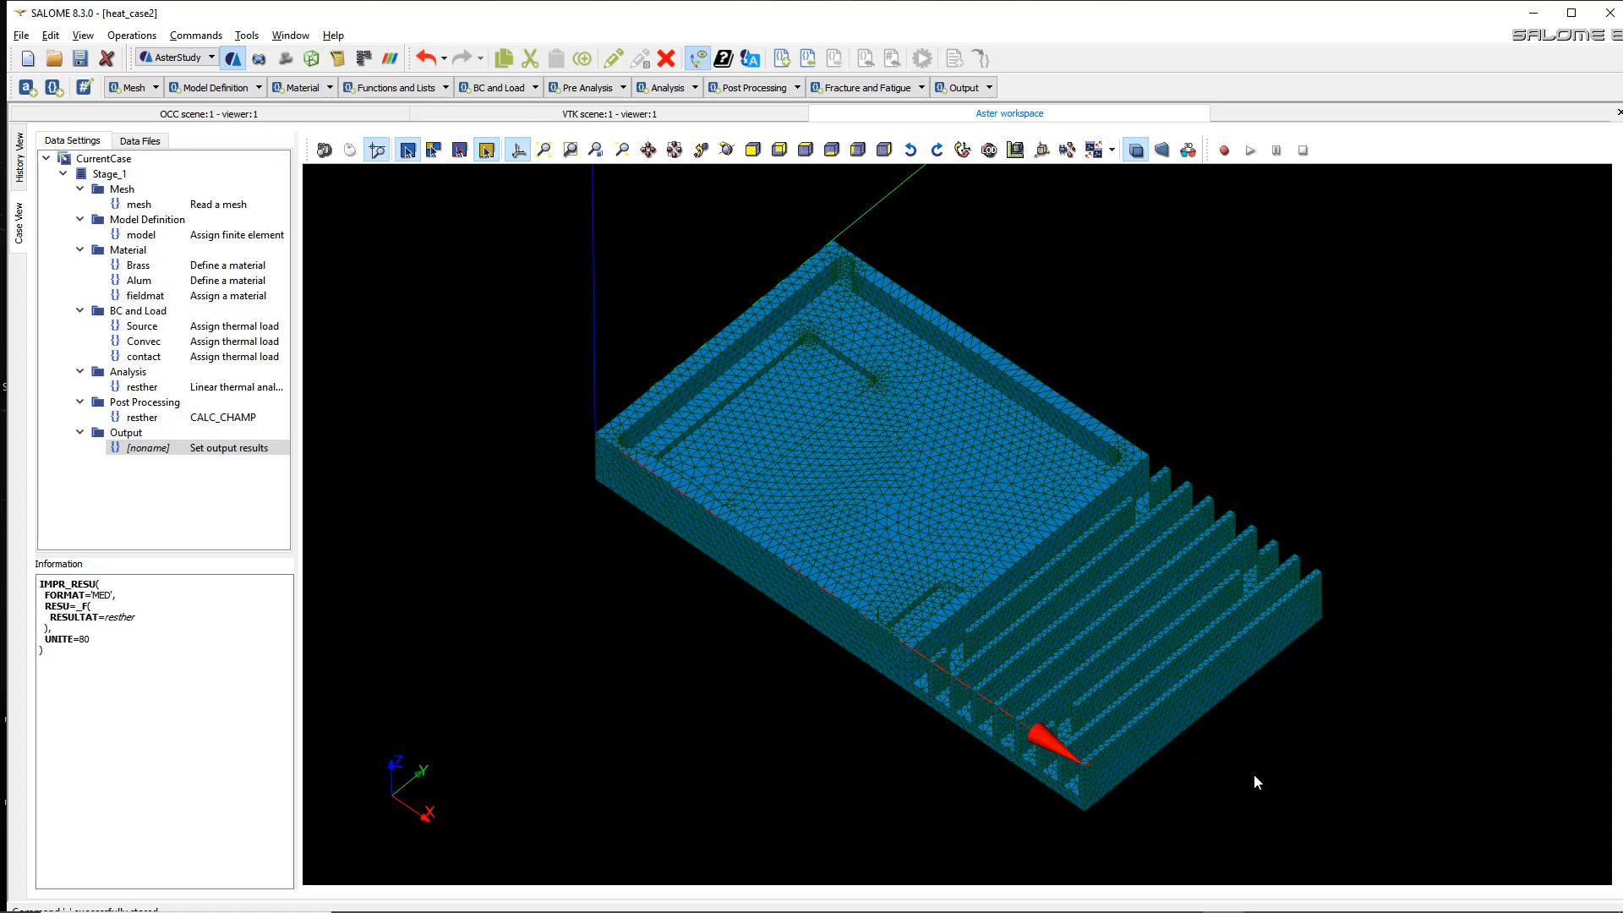
- Enable execution of Stage_1 in the current case, save the study, run the calculation and review its output messages
click(20, 160)
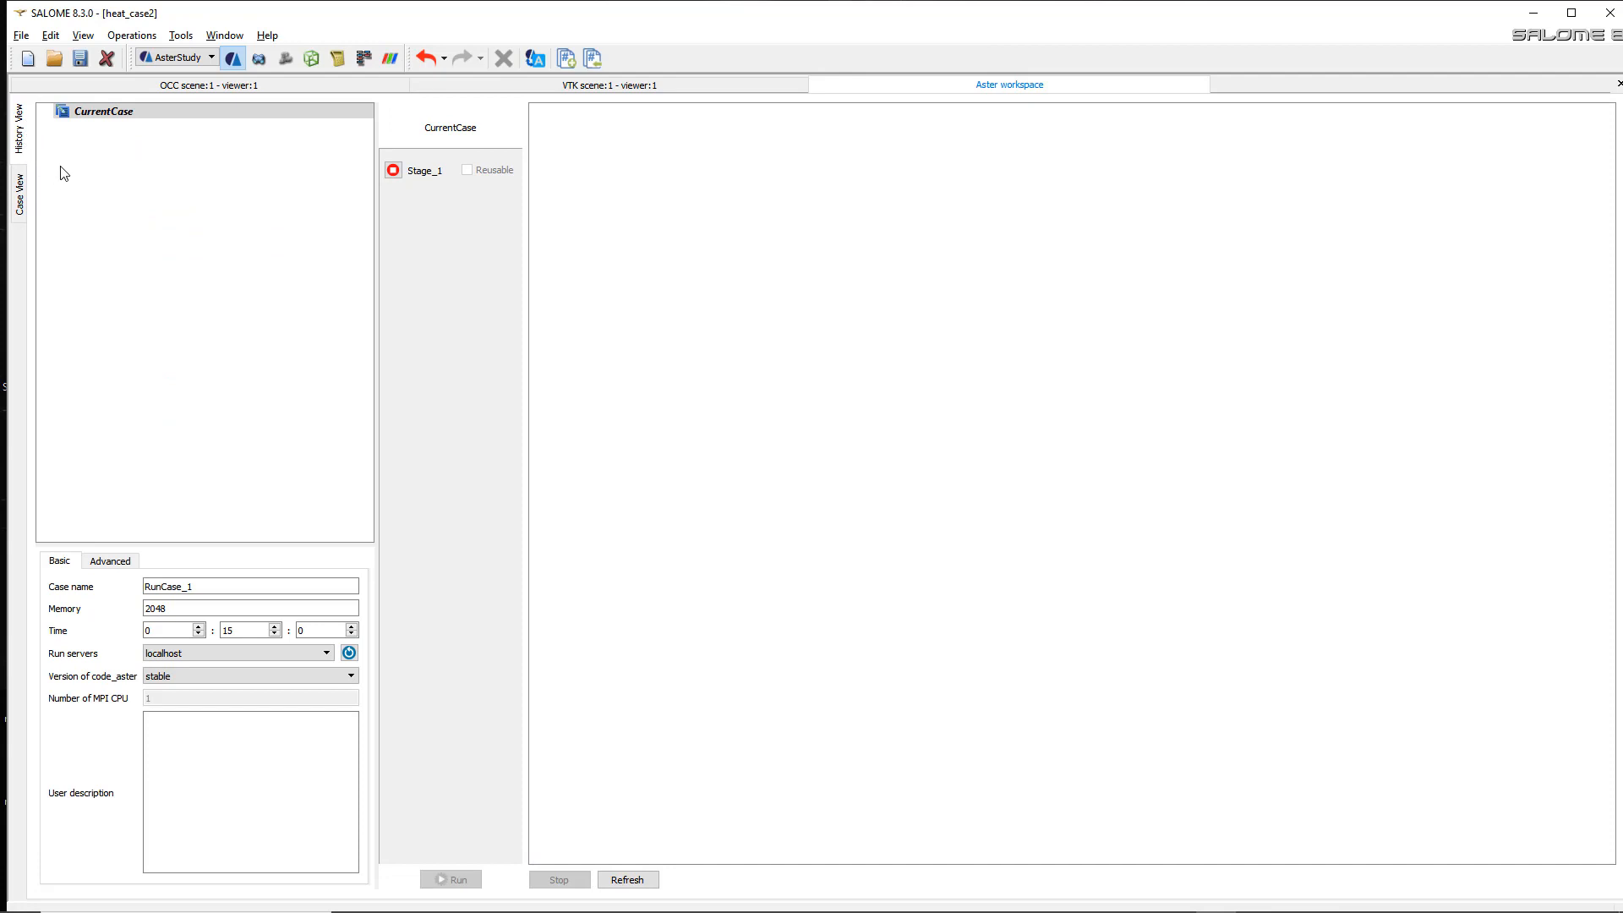
click(144, 114)
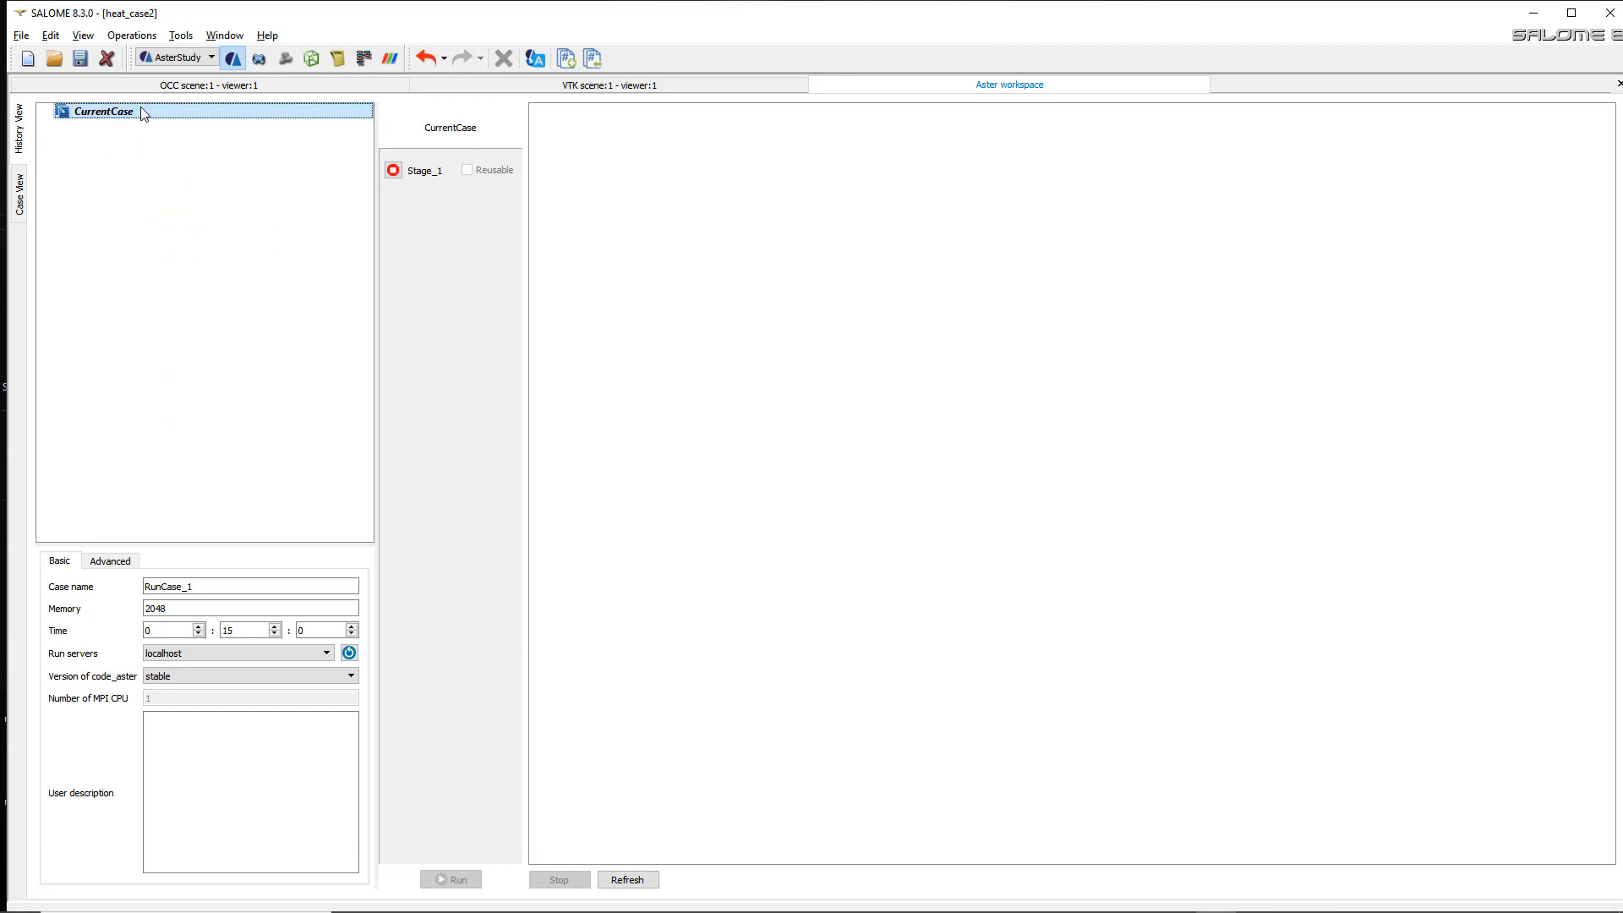
click(395, 172)
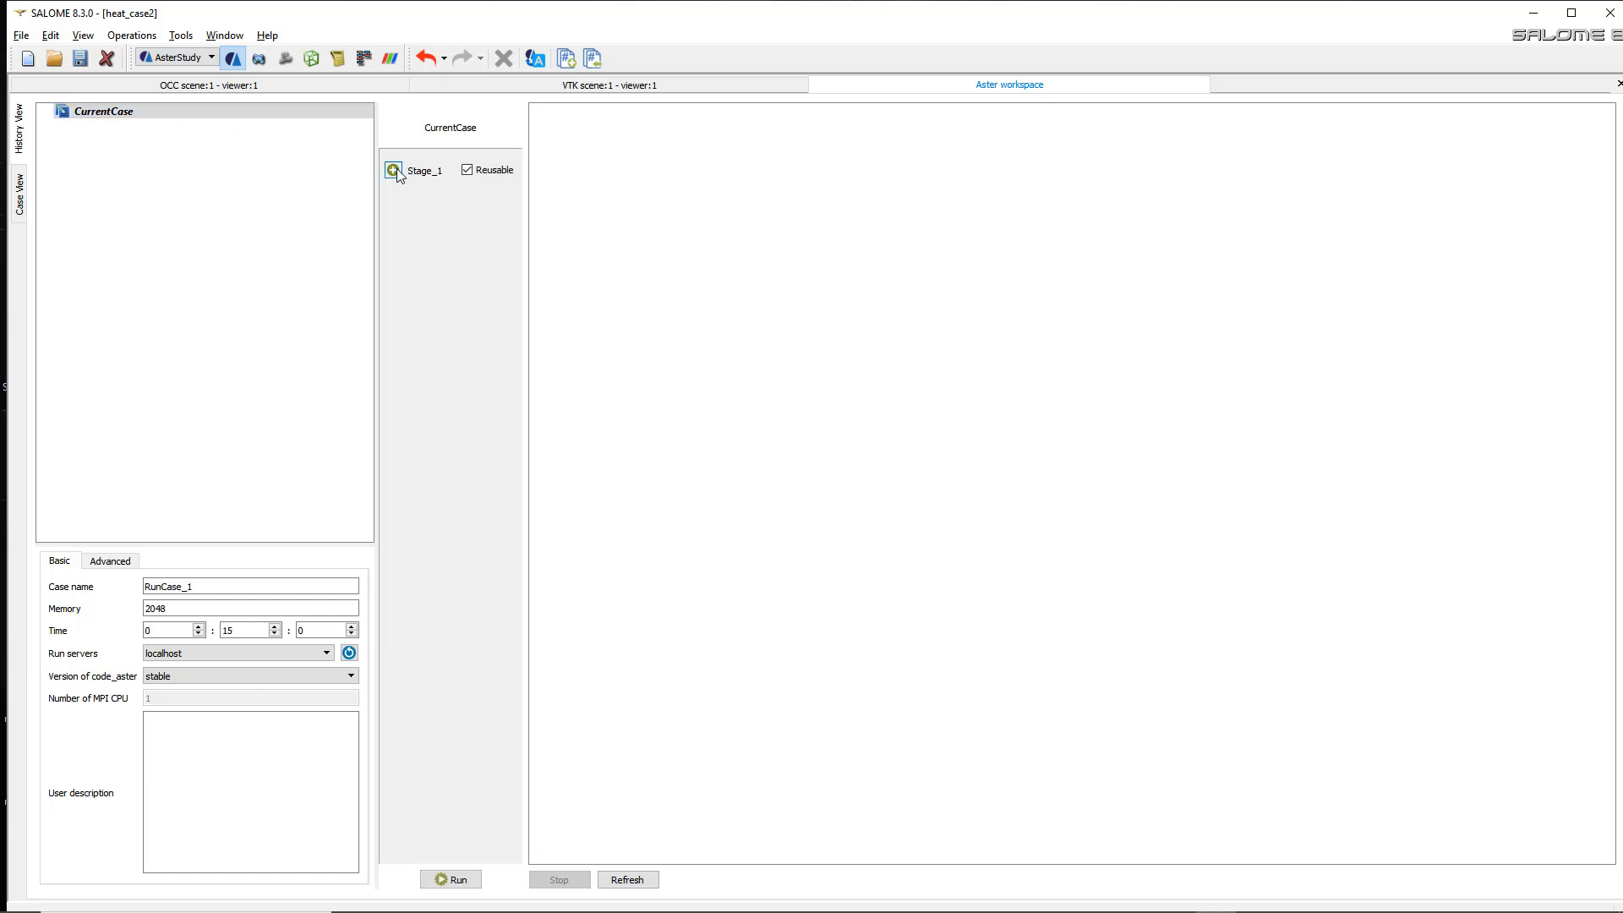
click(454, 879)
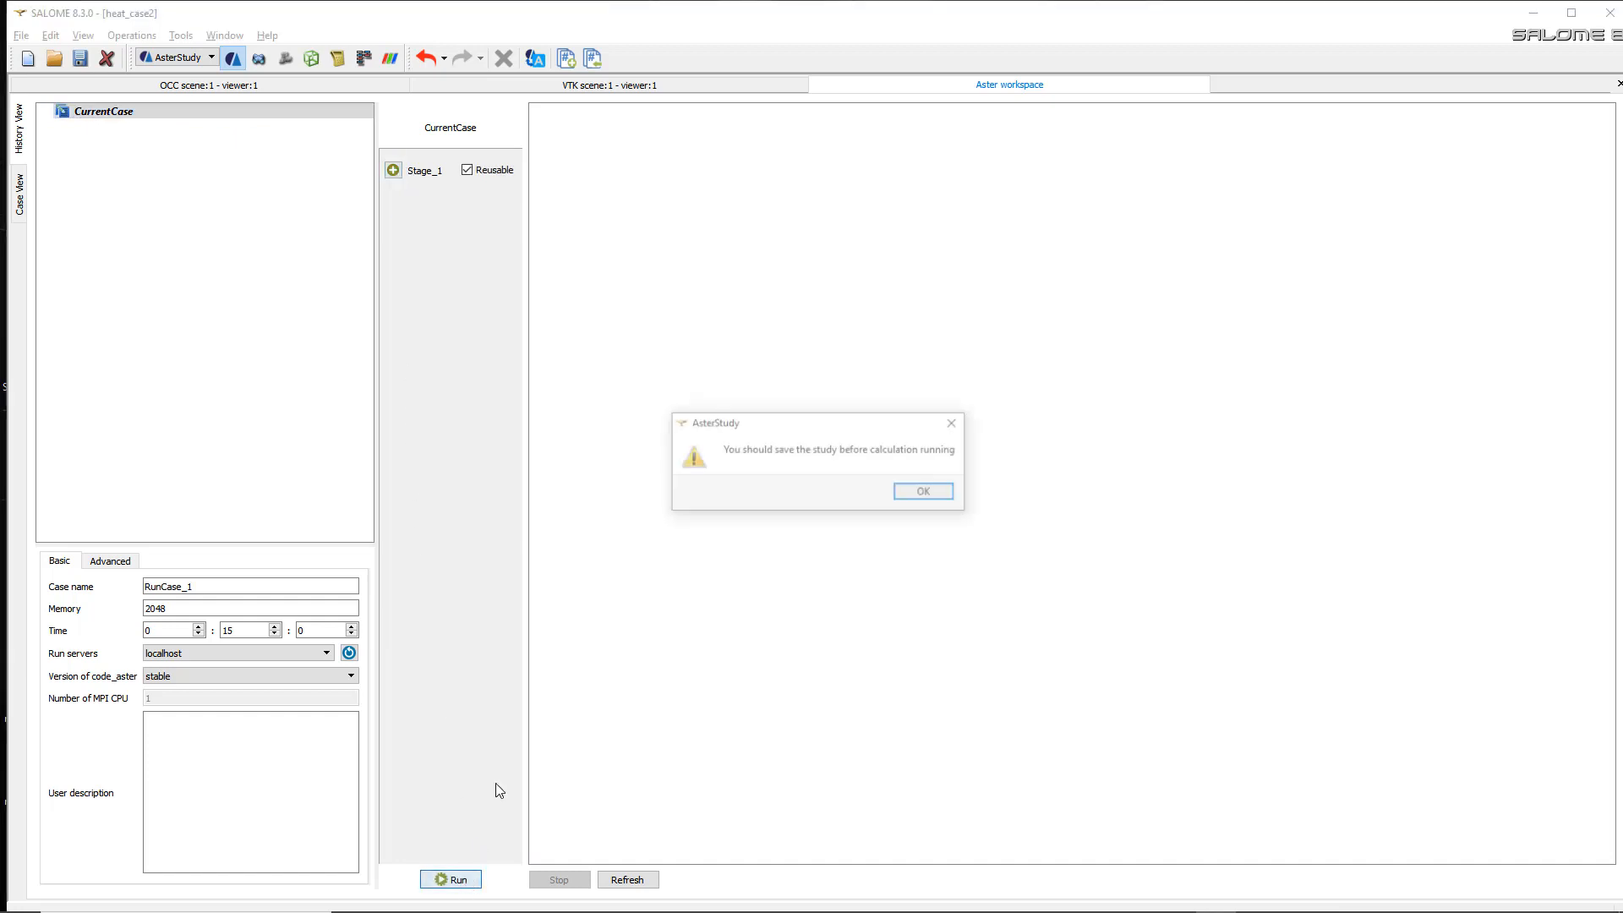
click(926, 493)
click(85, 59)
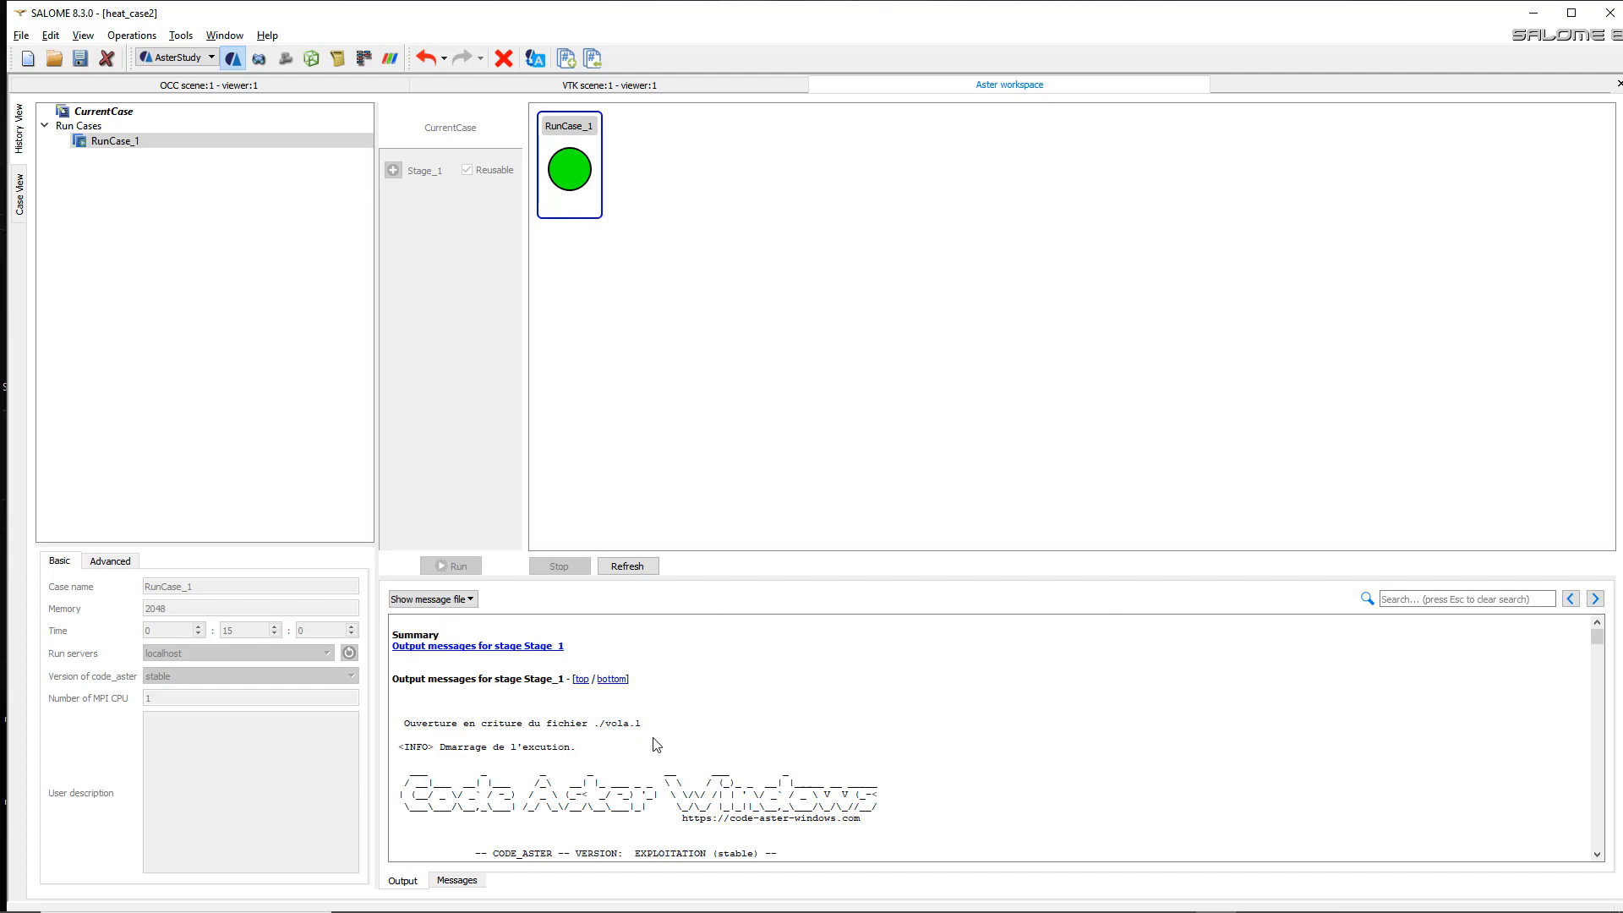
scroll(657, 744, down, 8)
scroll(652, 734, up, 8)
- Open the heat_res2.rmed result file of Stage_1 in ParaVis
click(21, 193)
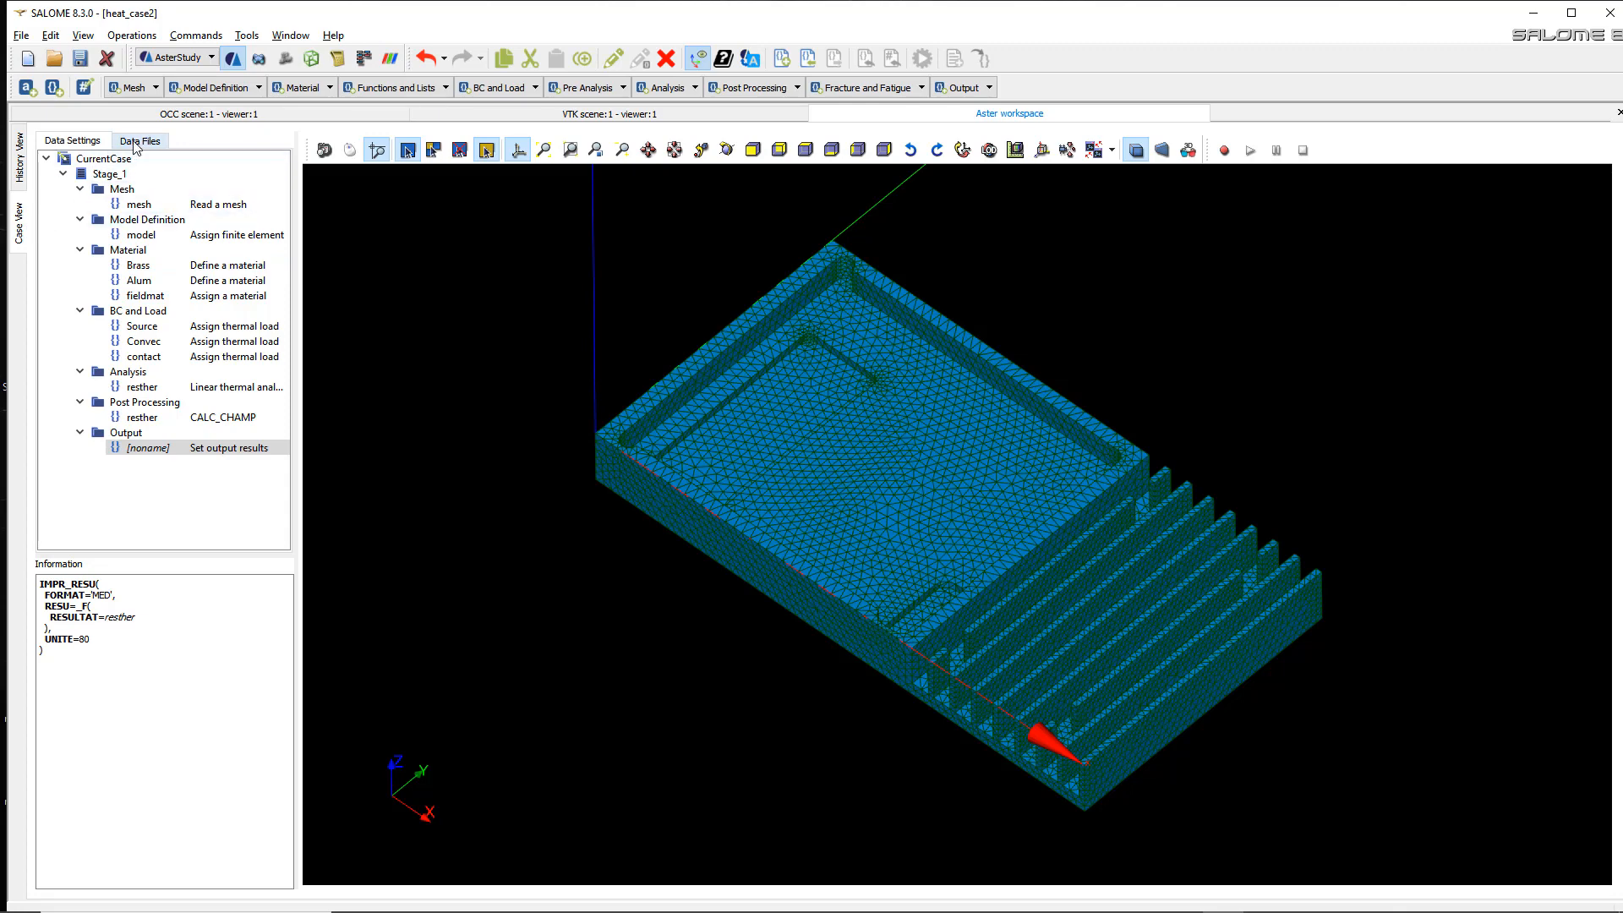
click(136, 141)
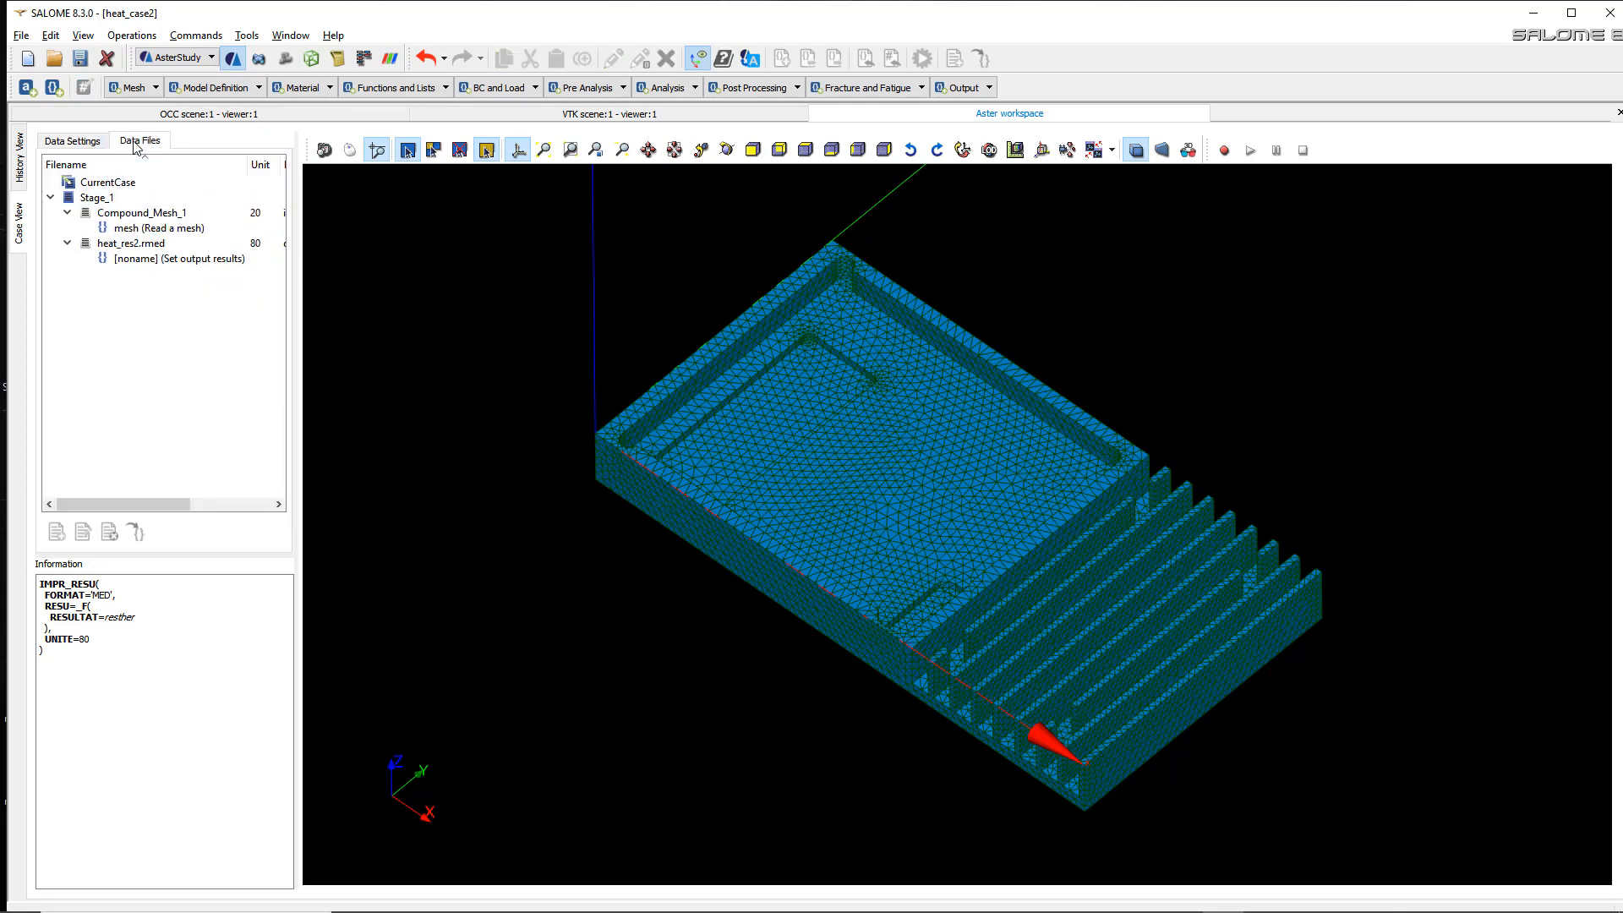
click(159, 247)
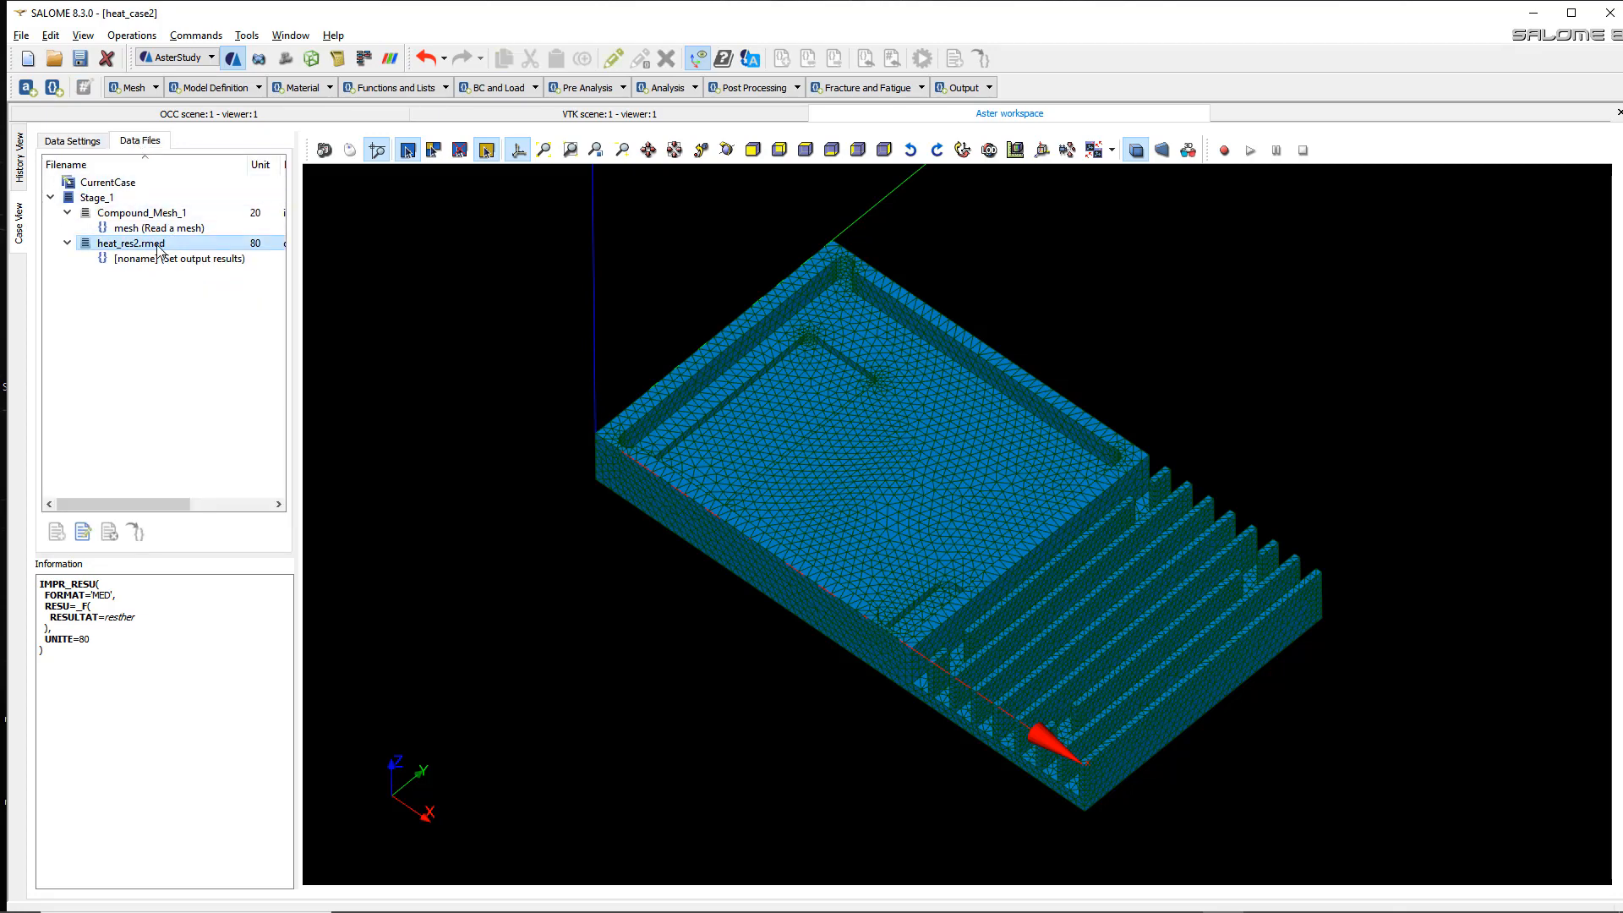
right_click(201, 243)
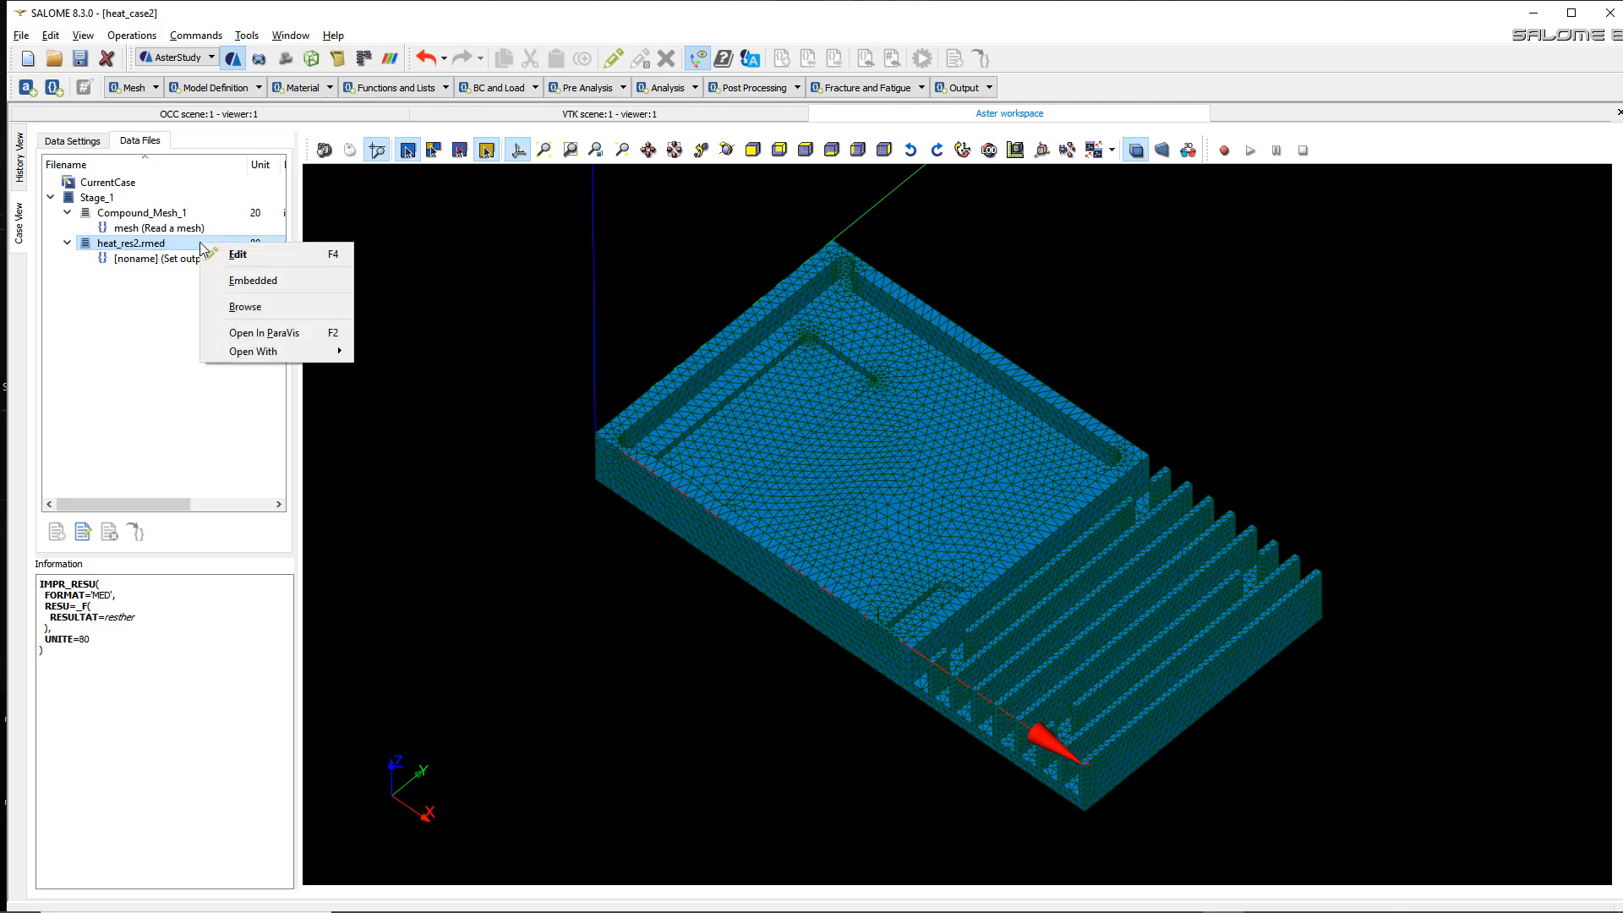
click(269, 333)
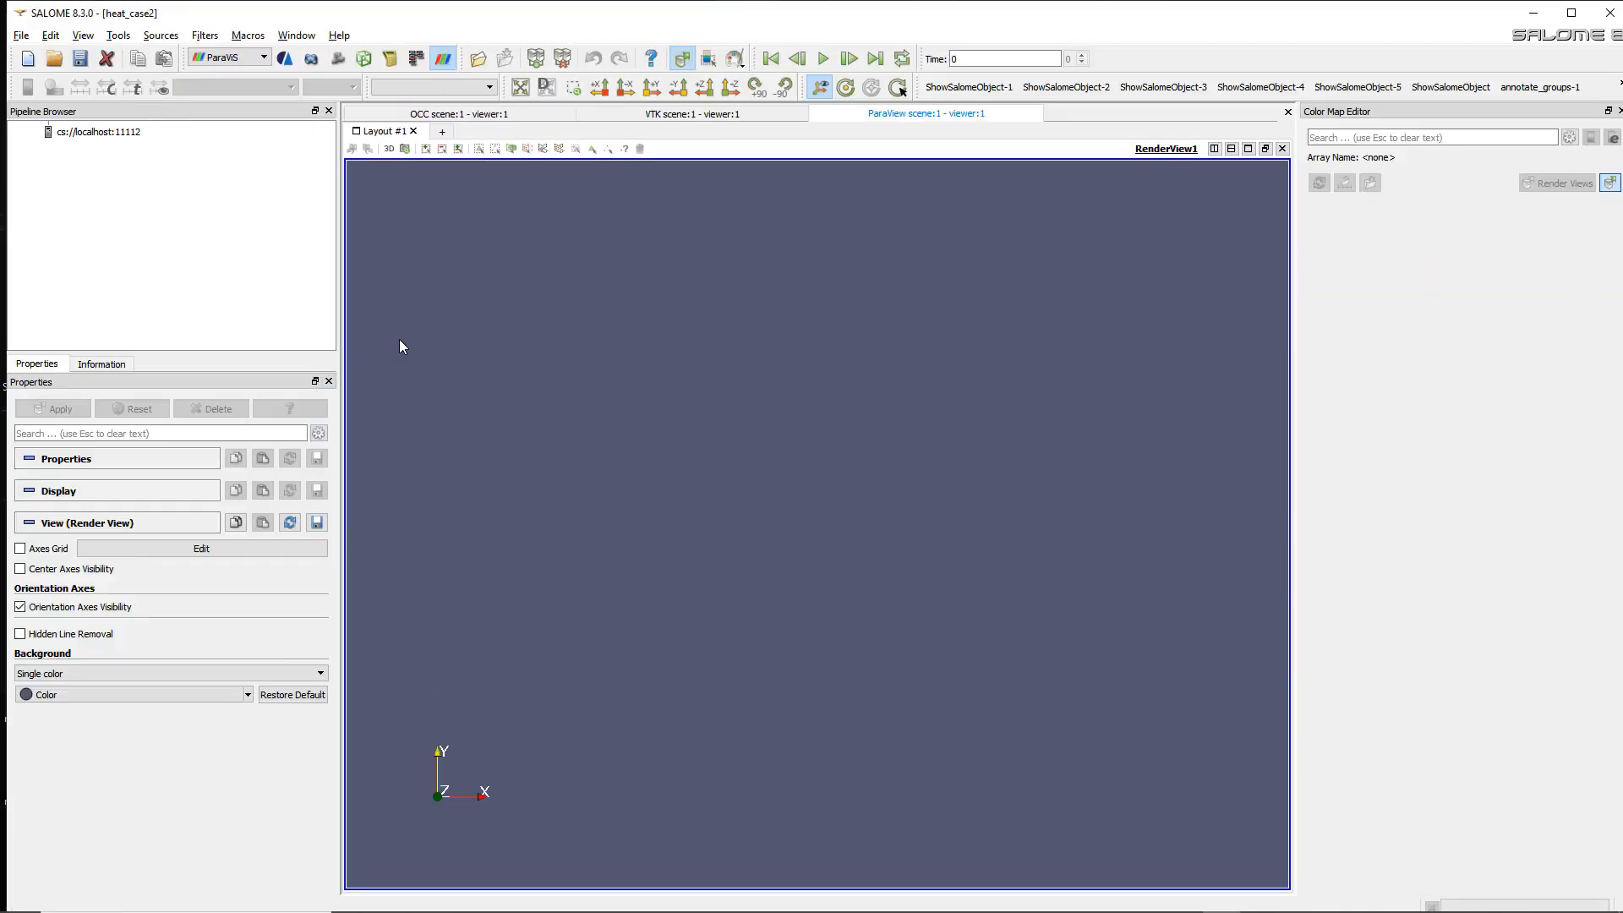
drag(592, 486, 366, 271)
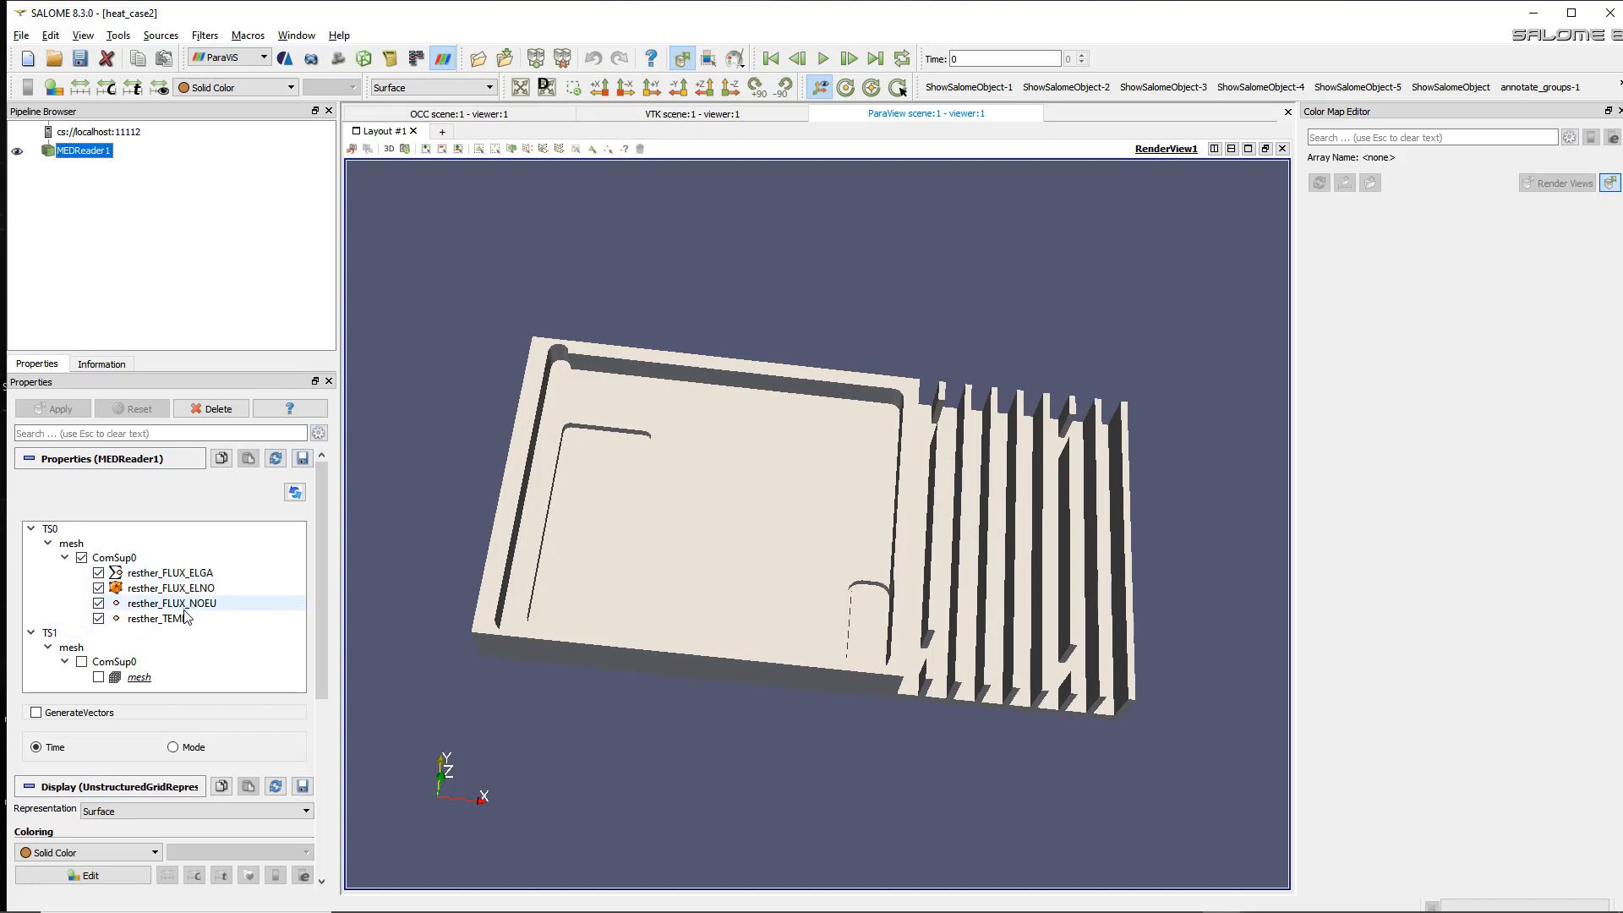
- Color the heat case by resther_TEMP and show it as Surface With Edges
click(279, 87)
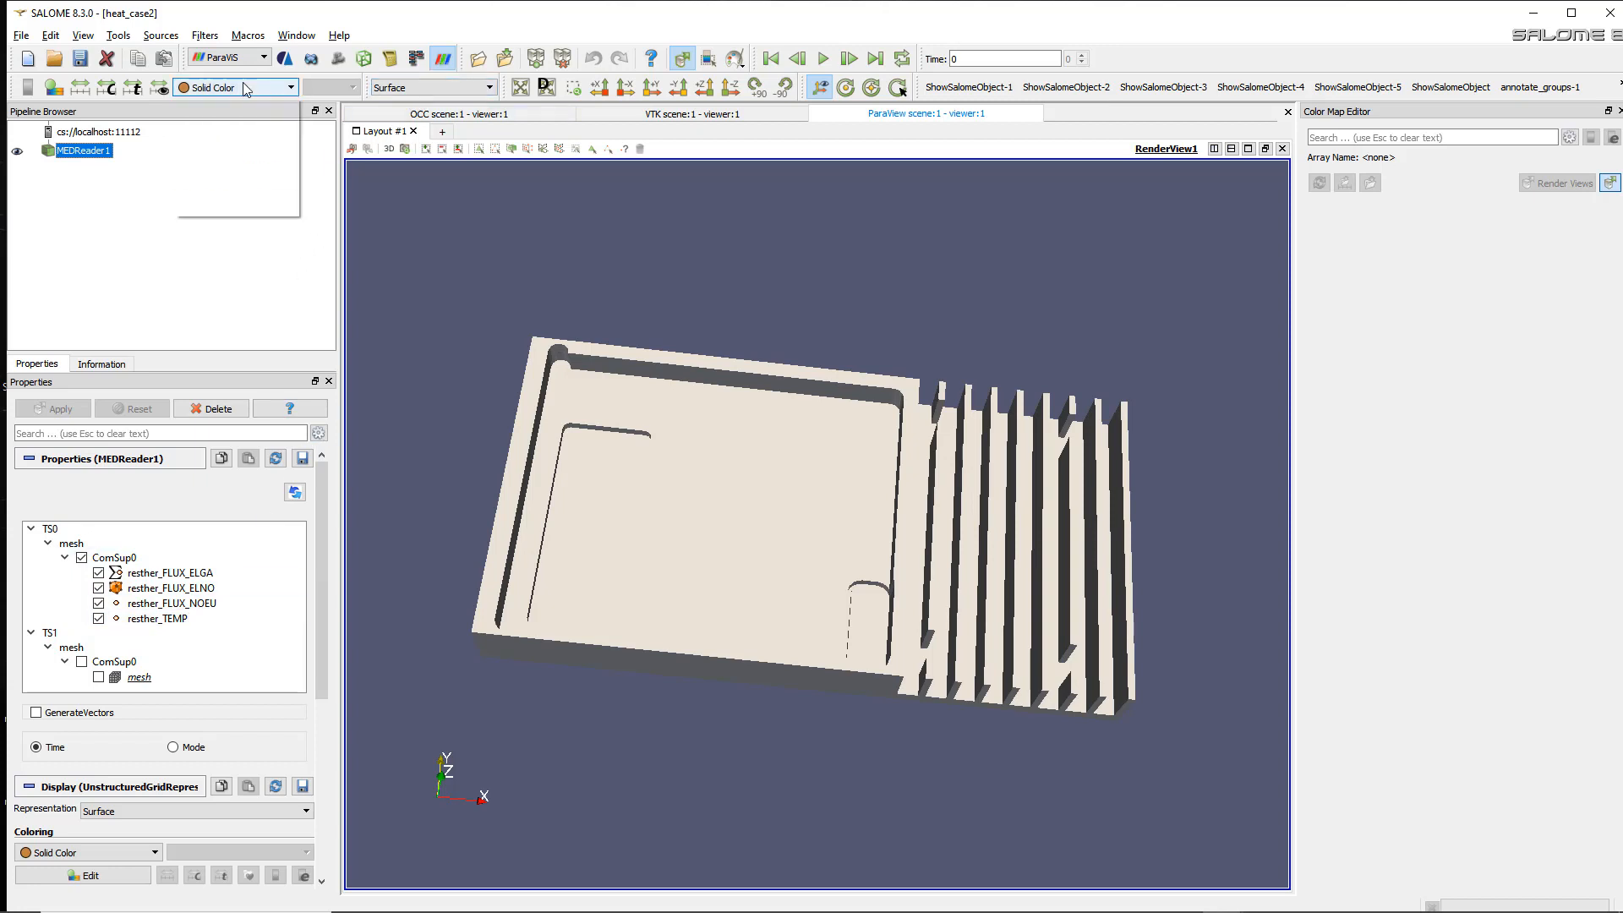
click(261, 143)
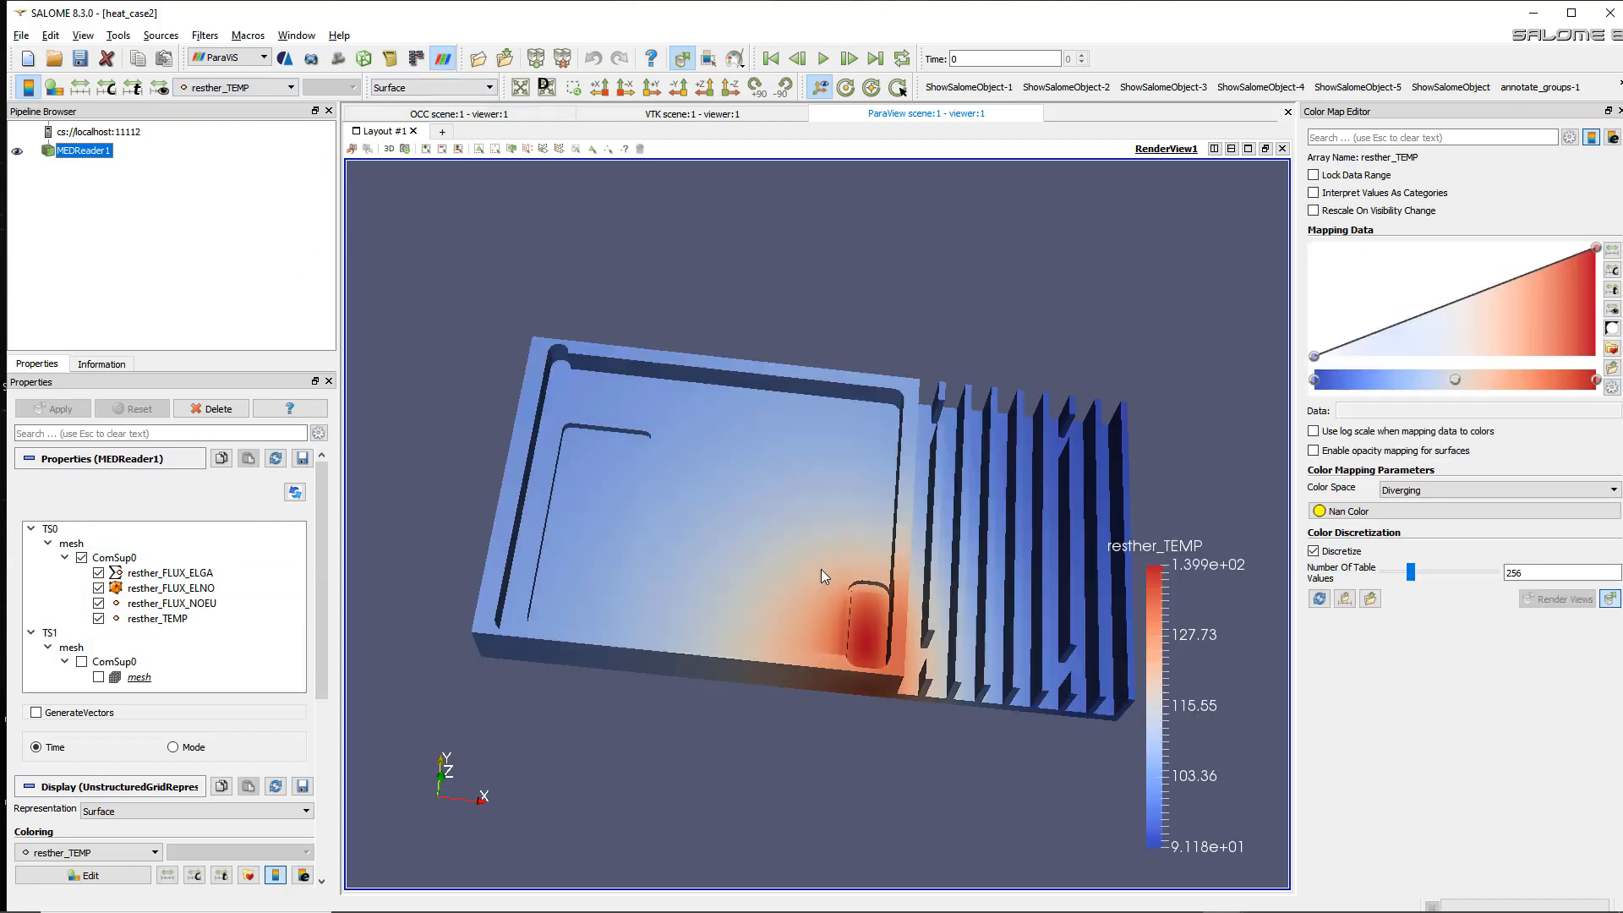
drag(850, 639, 746, 543)
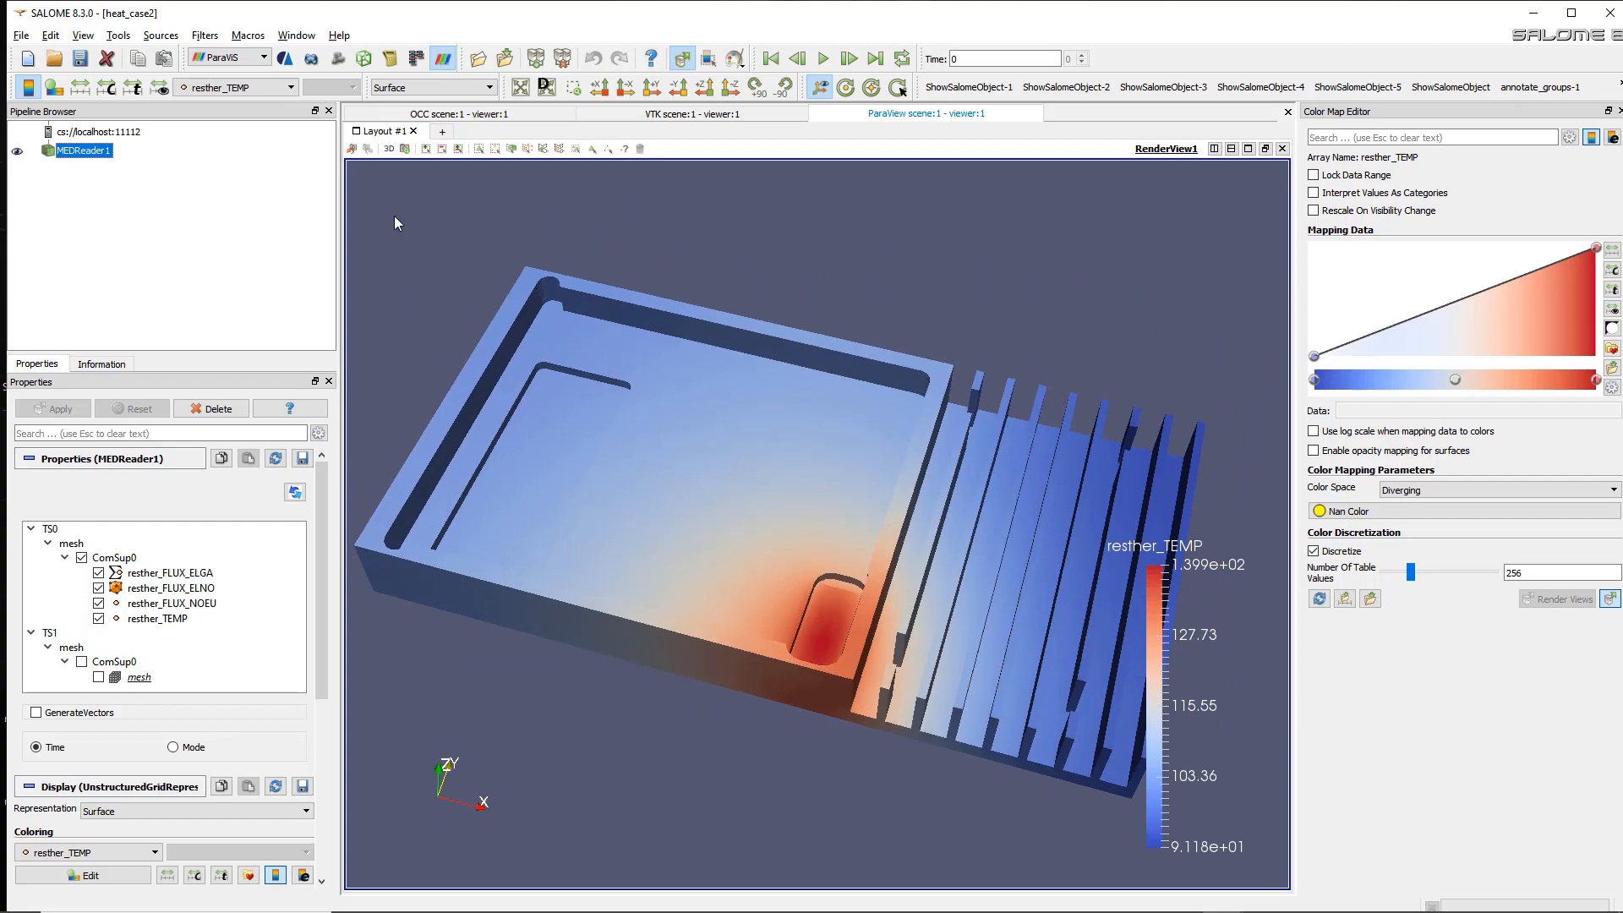
click(431, 87)
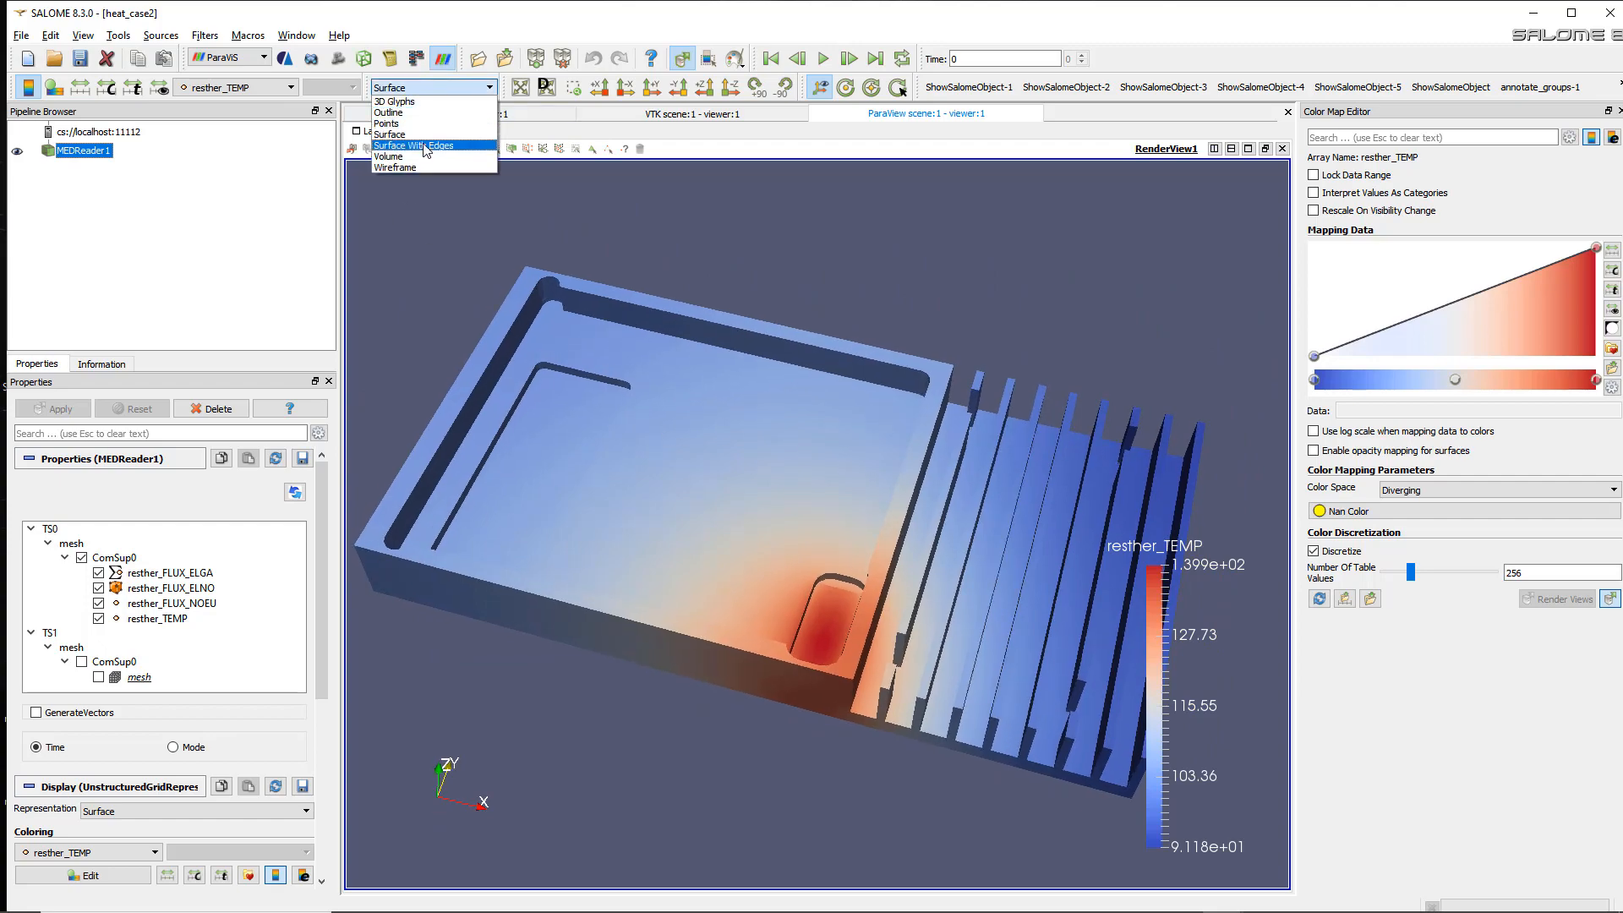
click(427, 150)
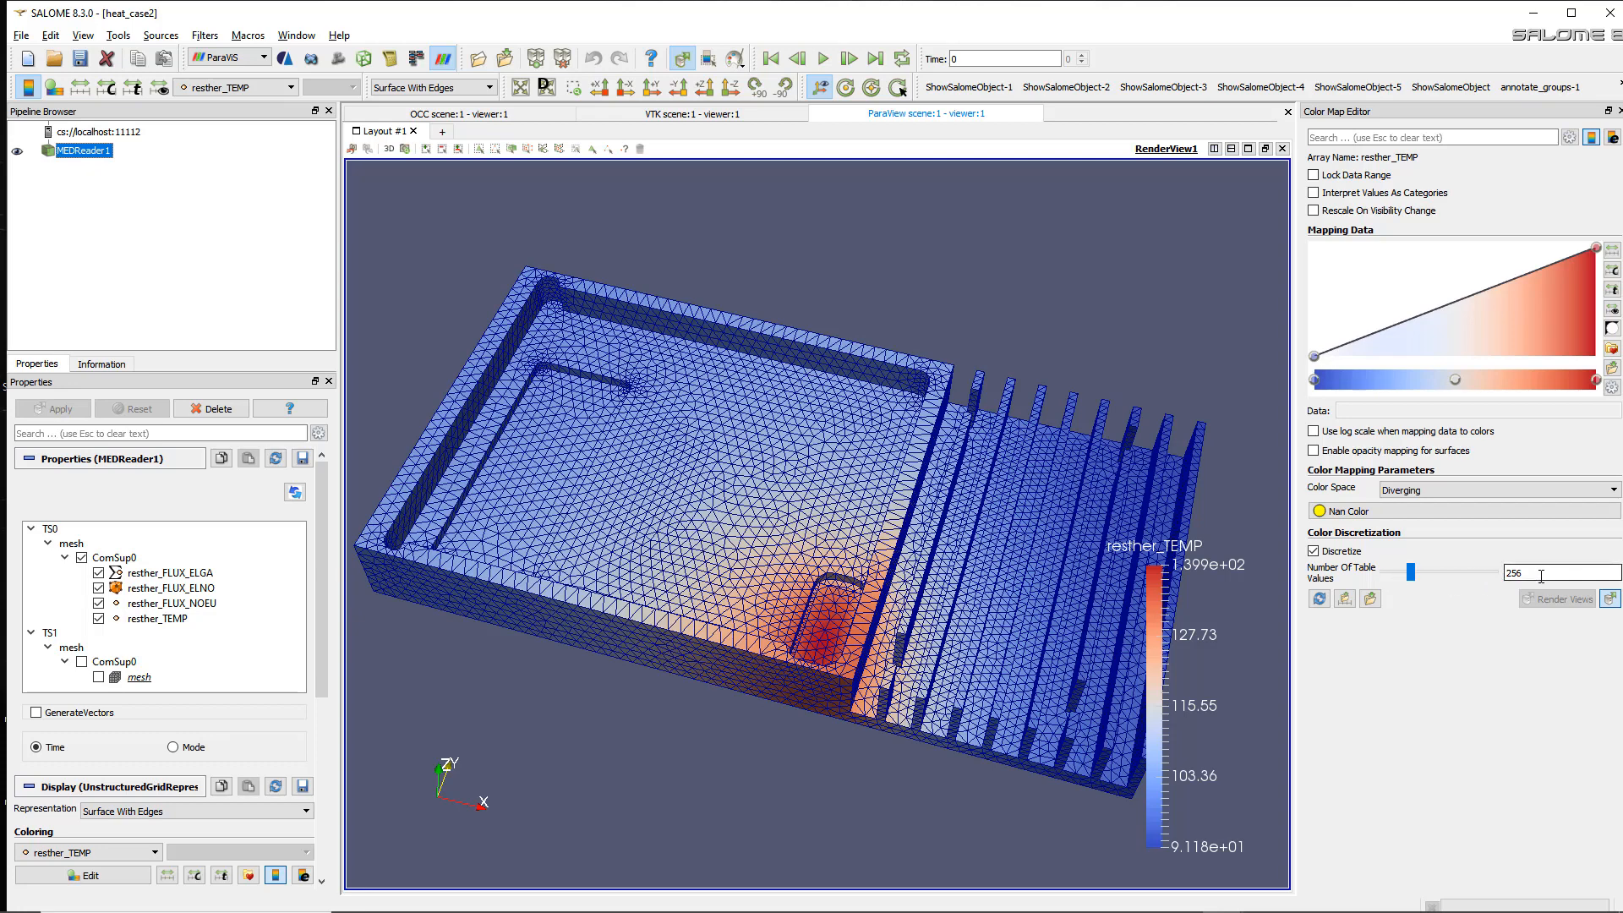
- Set the number of table values in the temperature color map to 12
drag(1541, 577, 1497, 583)
text(12)
key(Return)
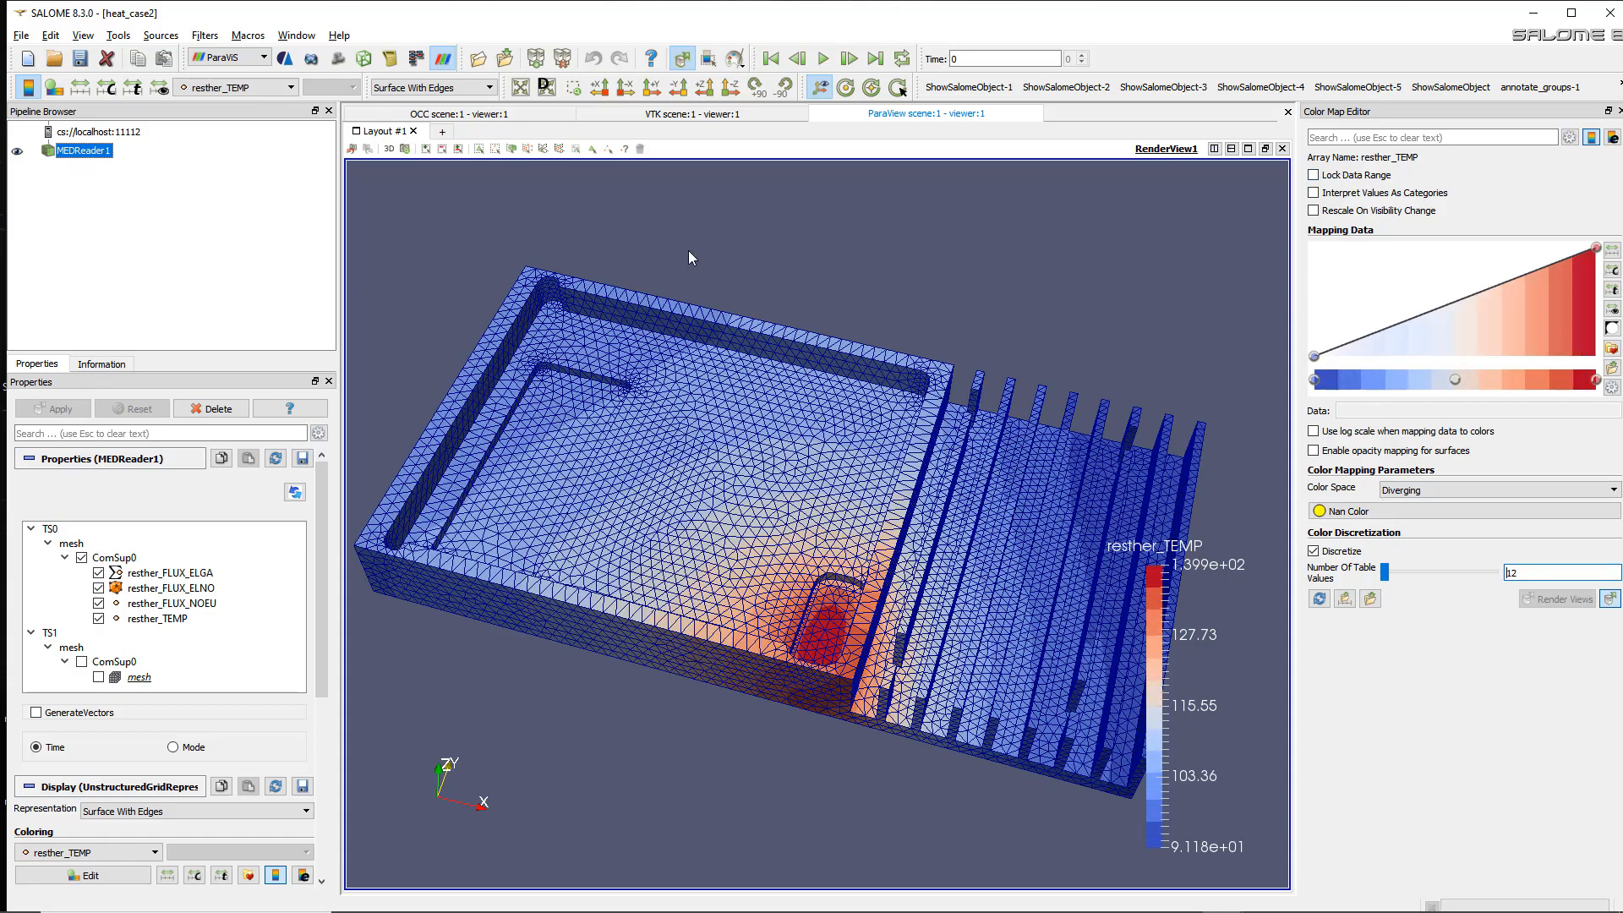
drag(772, 542, 687, 450)
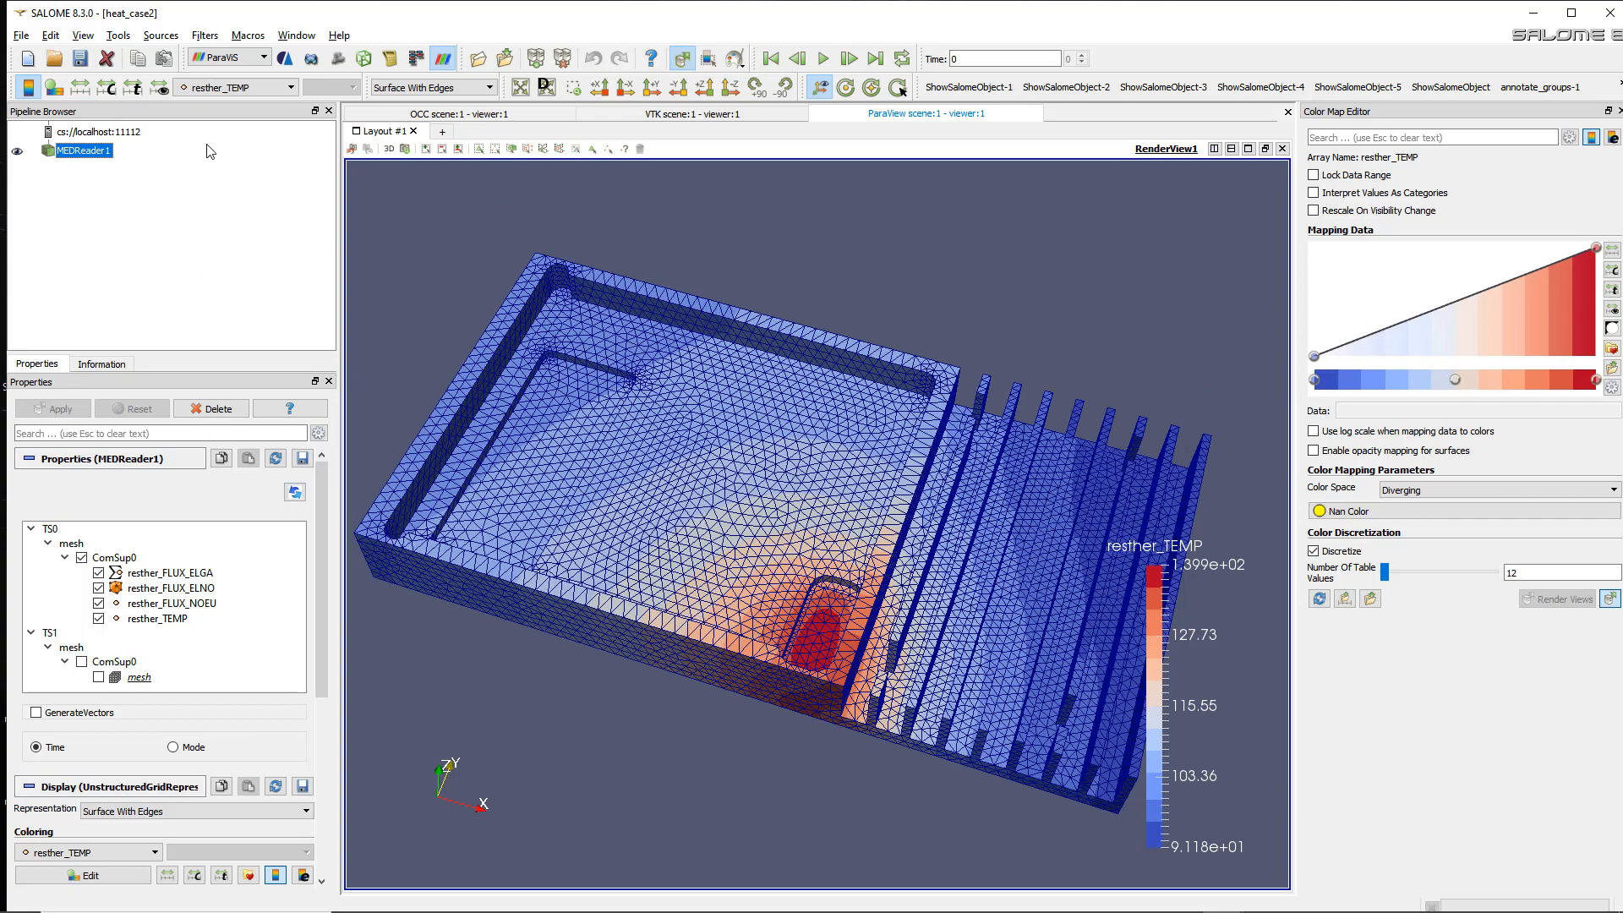
- Color the heat case by the resther_FLUX_NOEU magnitude
click(254, 87)
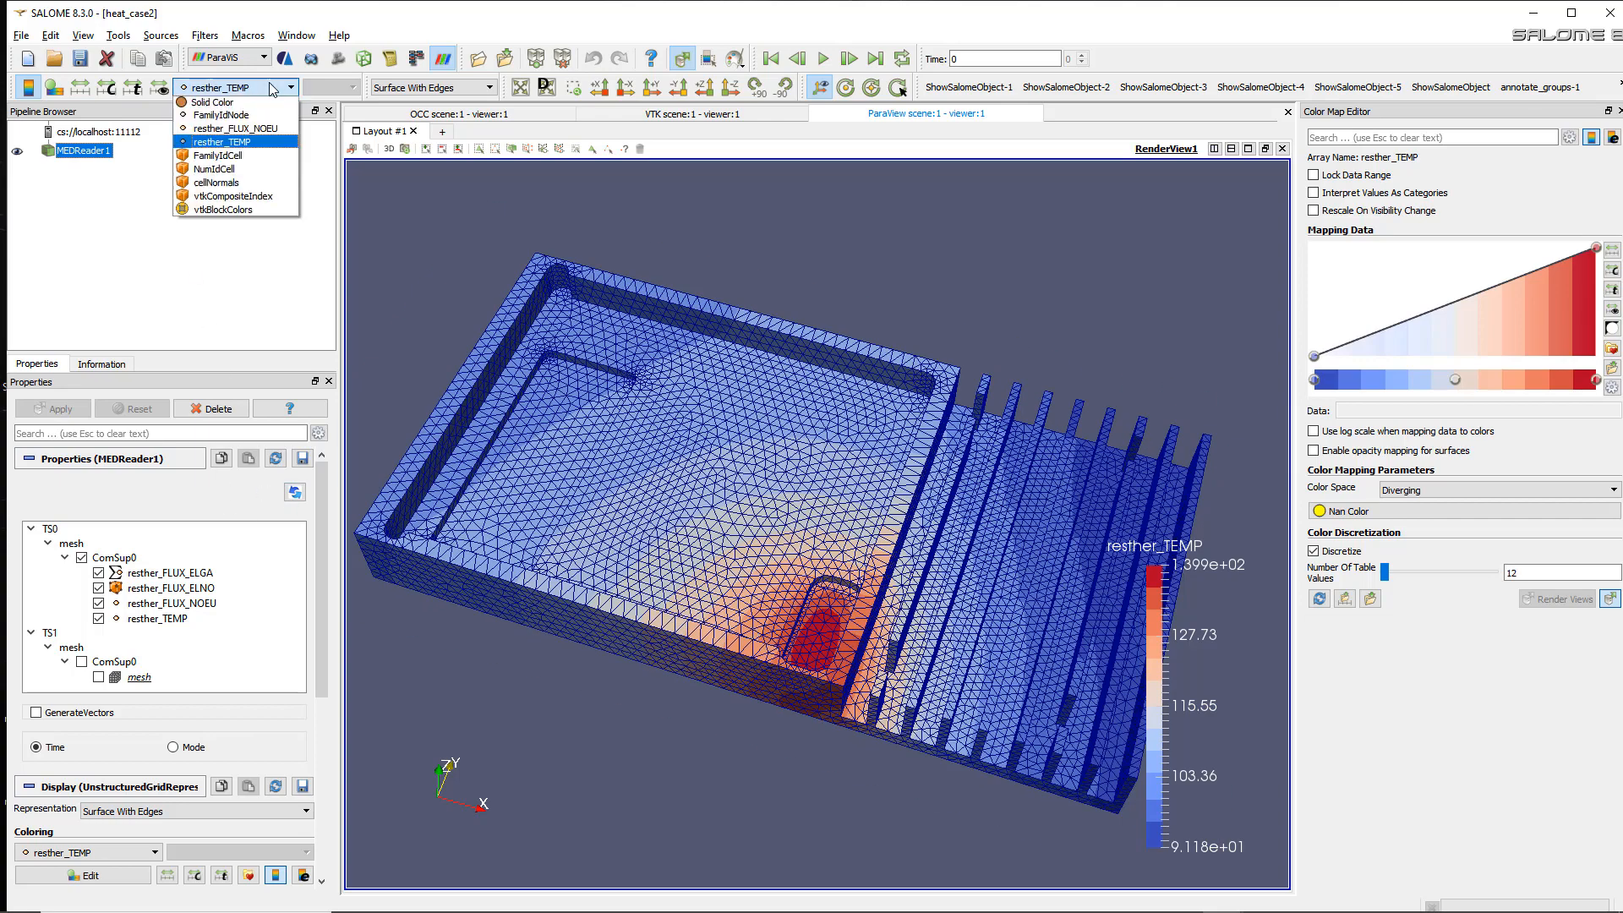
click(265, 129)
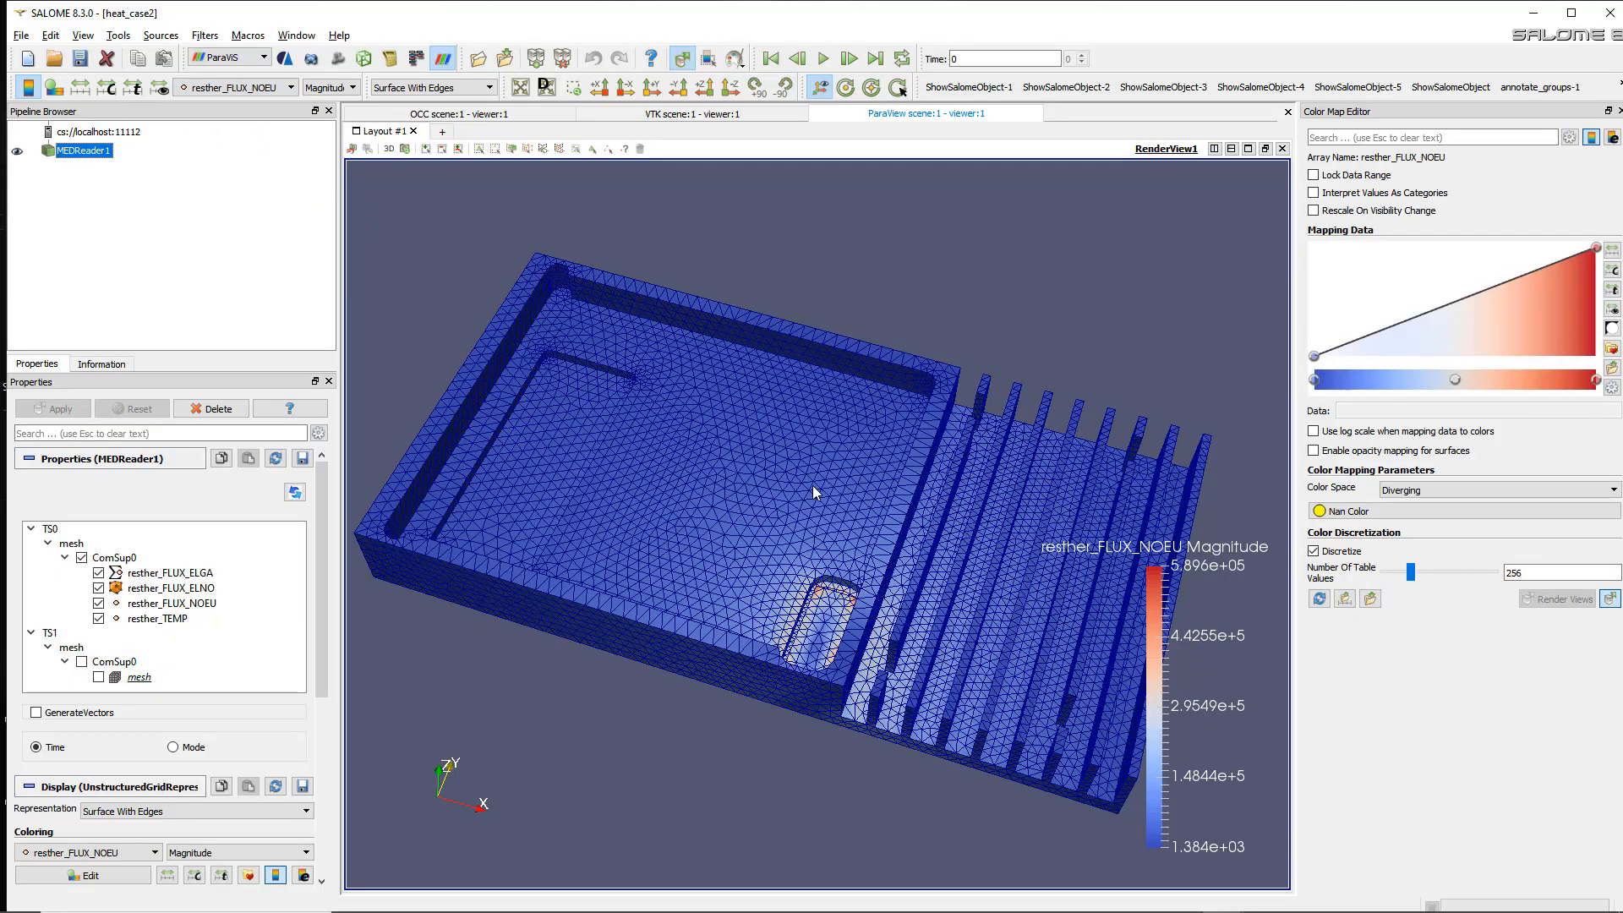
mouse_move(785, 501)
mouse_down()
mouse_move(812, 568)
mouse_move(742, 466)
mouse_move(784, 509)
mouse_up()
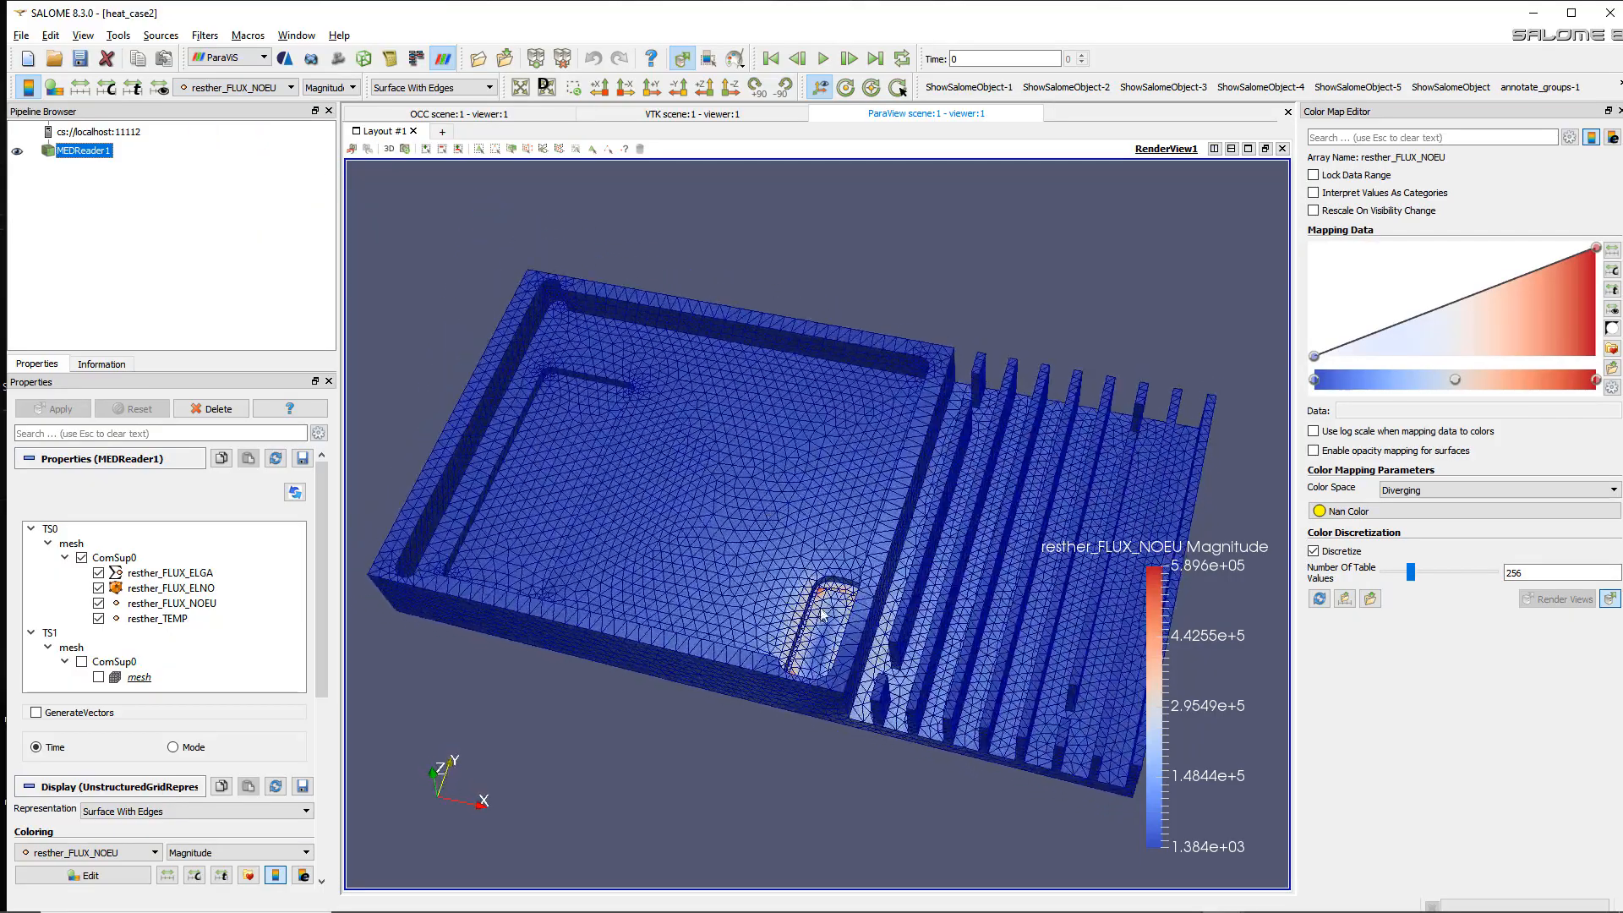
- Examine the heat flux distribution around the small heat source pocket and along the cooling fins
right_drag(785, 509, 833, 679)
drag(837, 641, 875, 654)
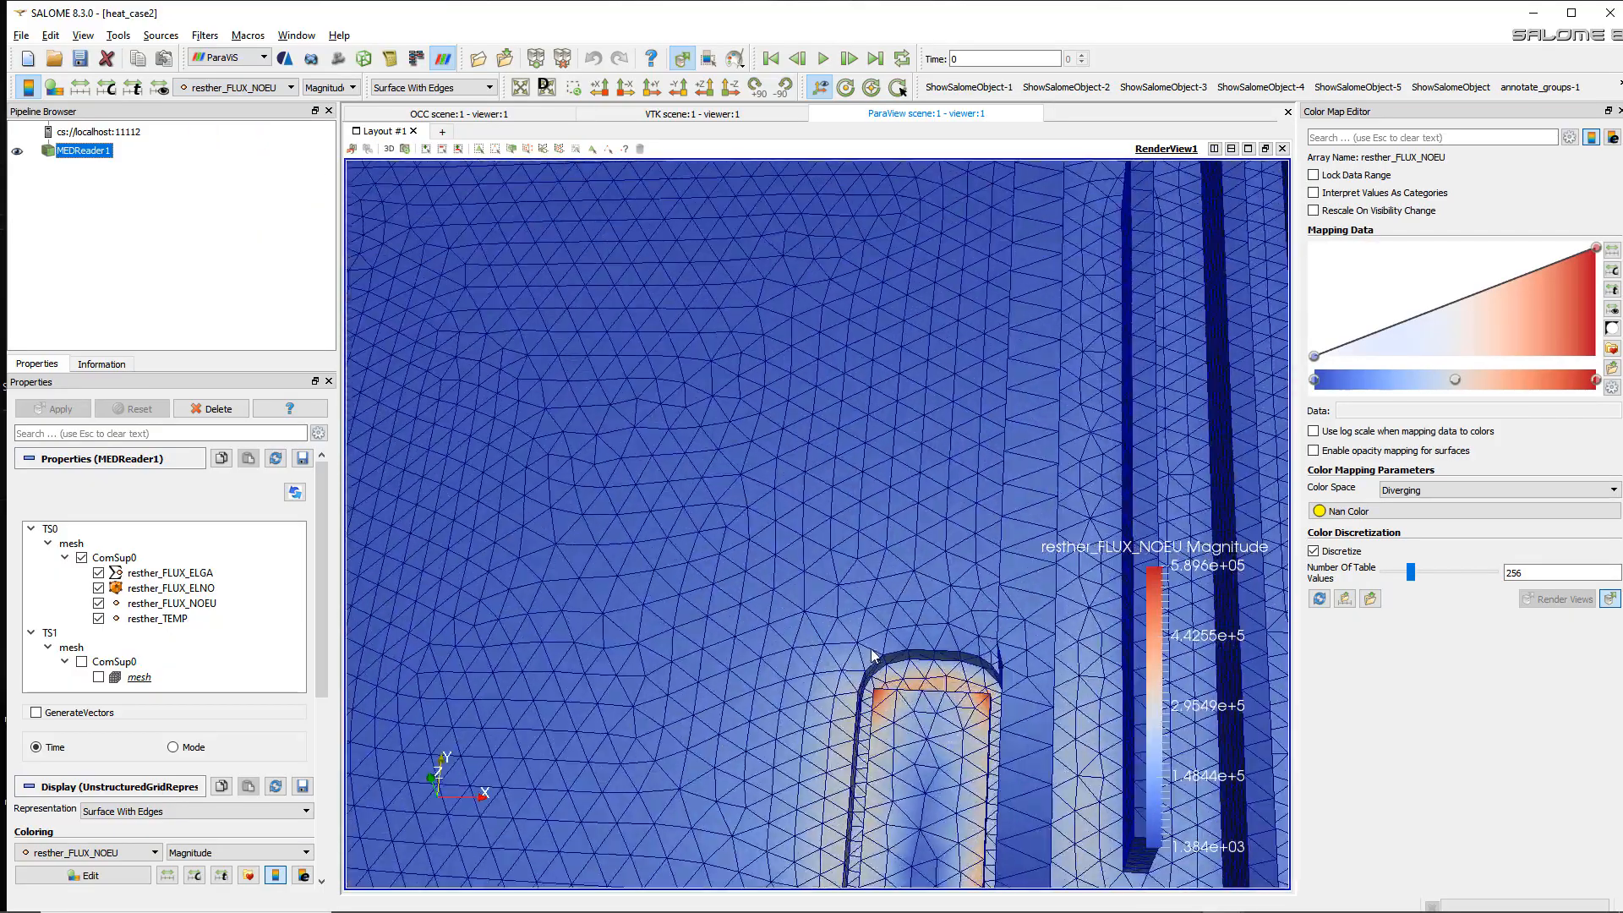
middle_drag(875, 655, 903, 486)
drag(905, 492, 915, 461)
right_drag(913, 465, 916, 560)
drag(916, 558, 998, 544)
scroll(1045, 404, down, 10)
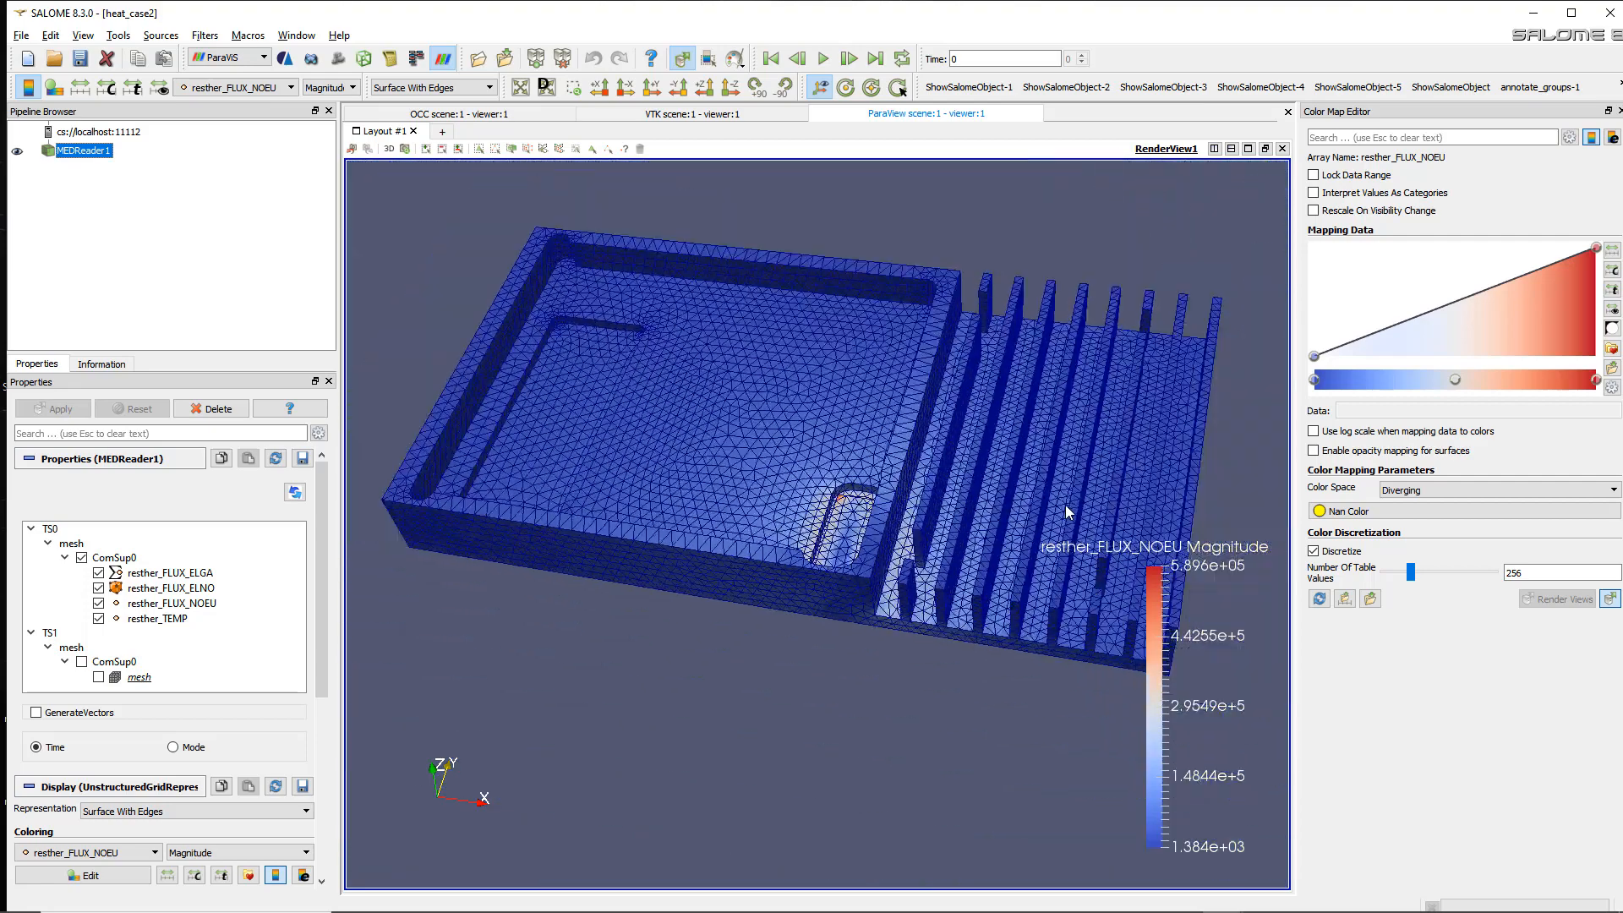
scroll(985, 511, up, 1)
drag(780, 396, 804, 404)
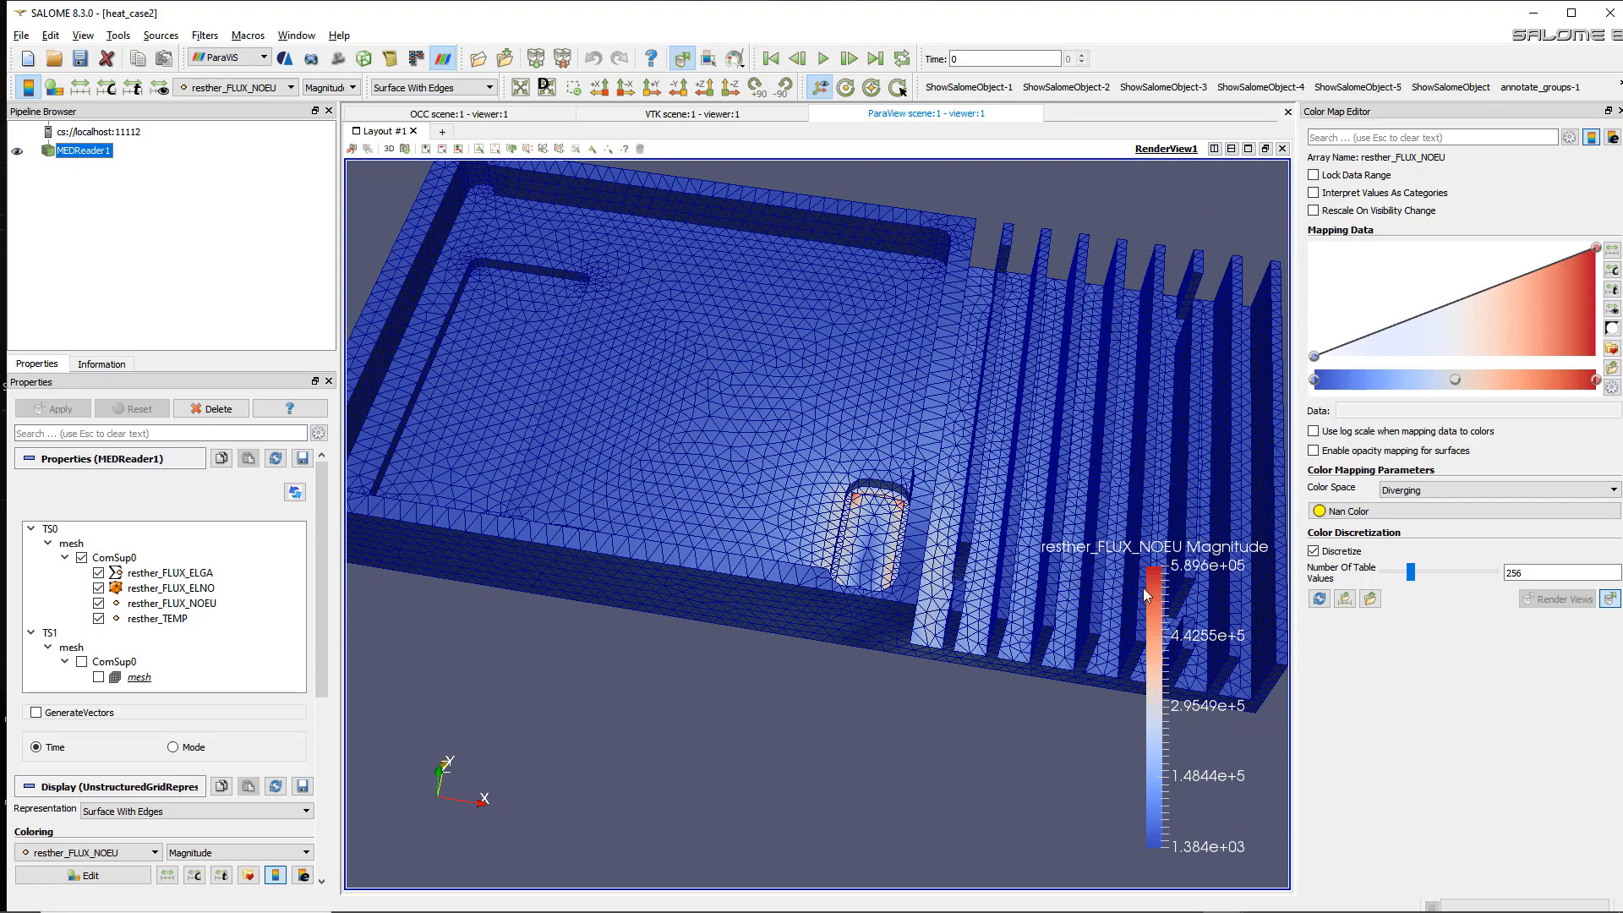
drag(854, 572, 867, 475)
scroll(861, 474, down, 1)
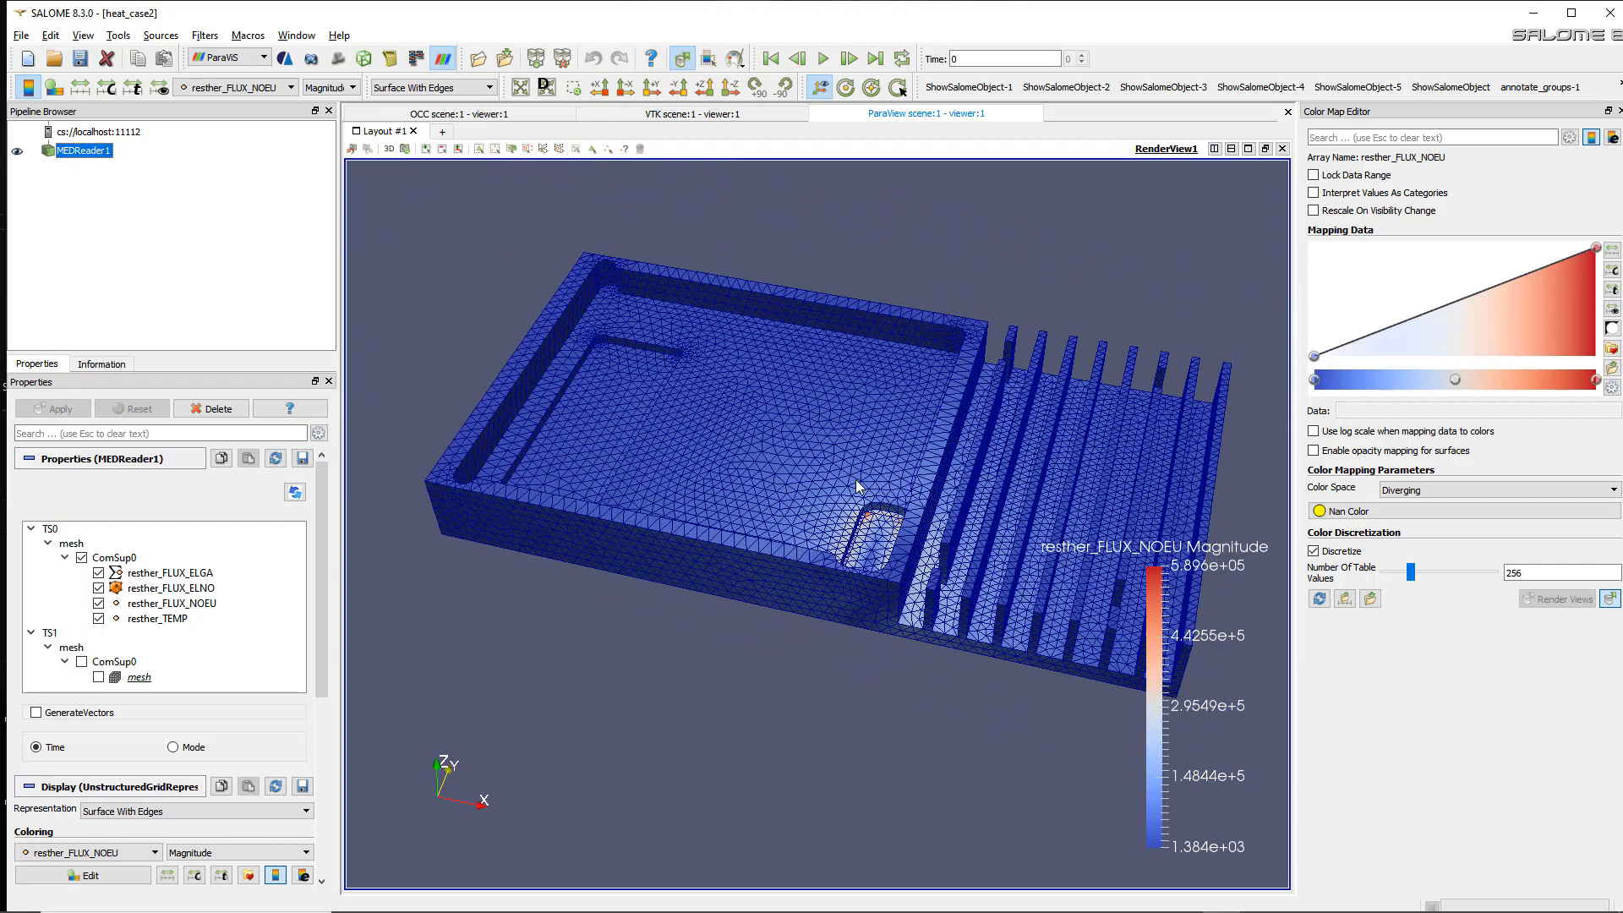
scroll(852, 483, up, 1)
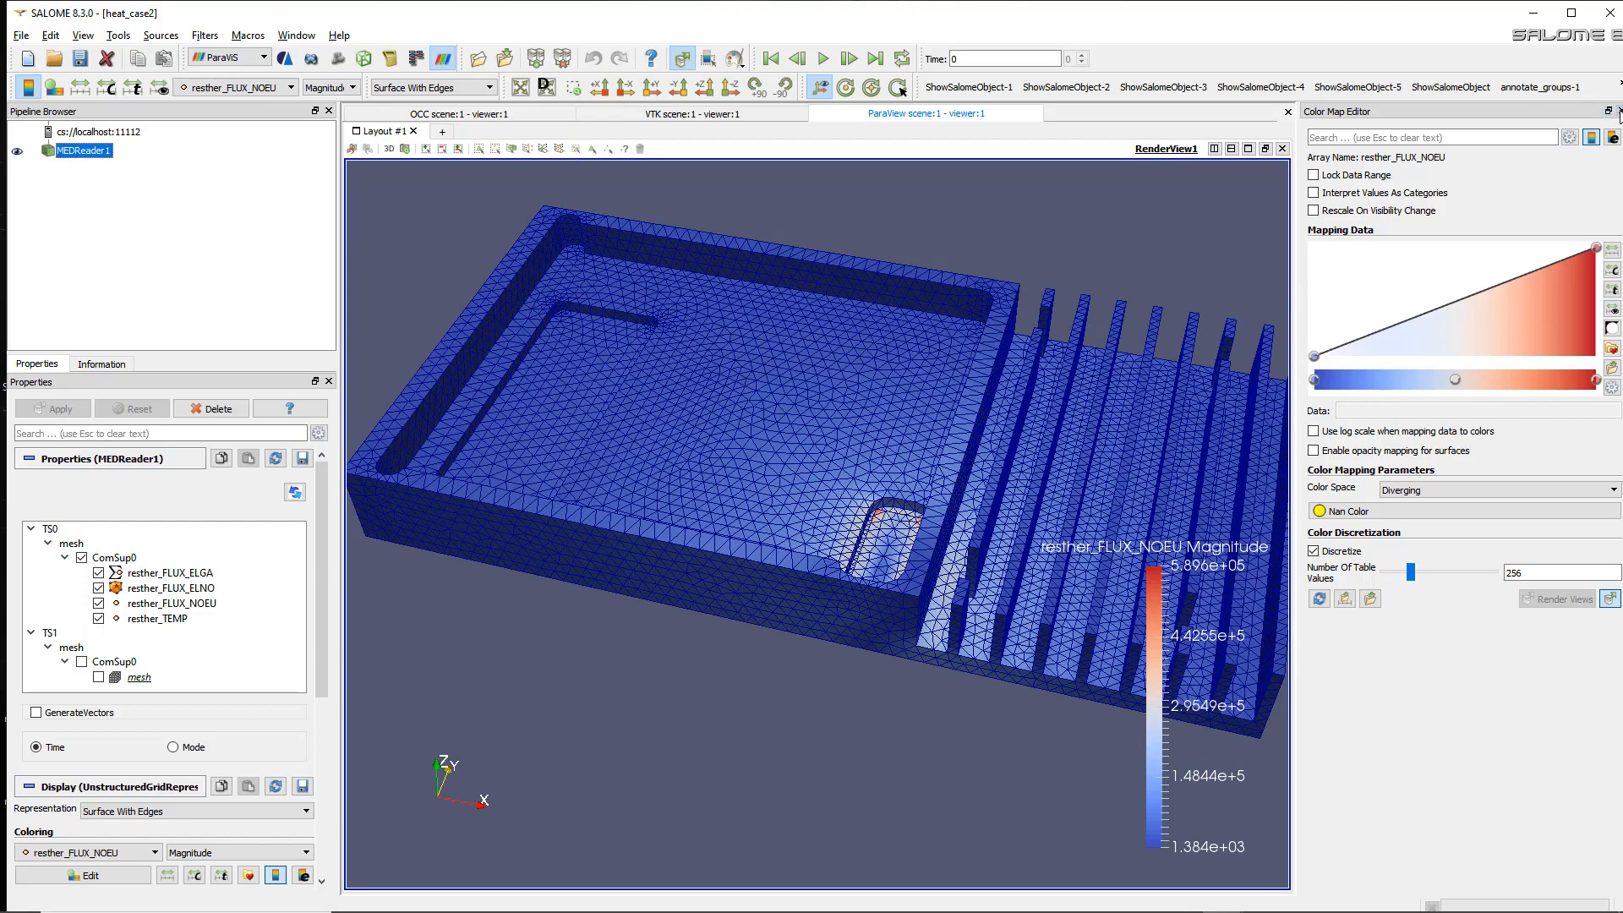
click(1619, 112)
drag(1011, 399, 877, 464)
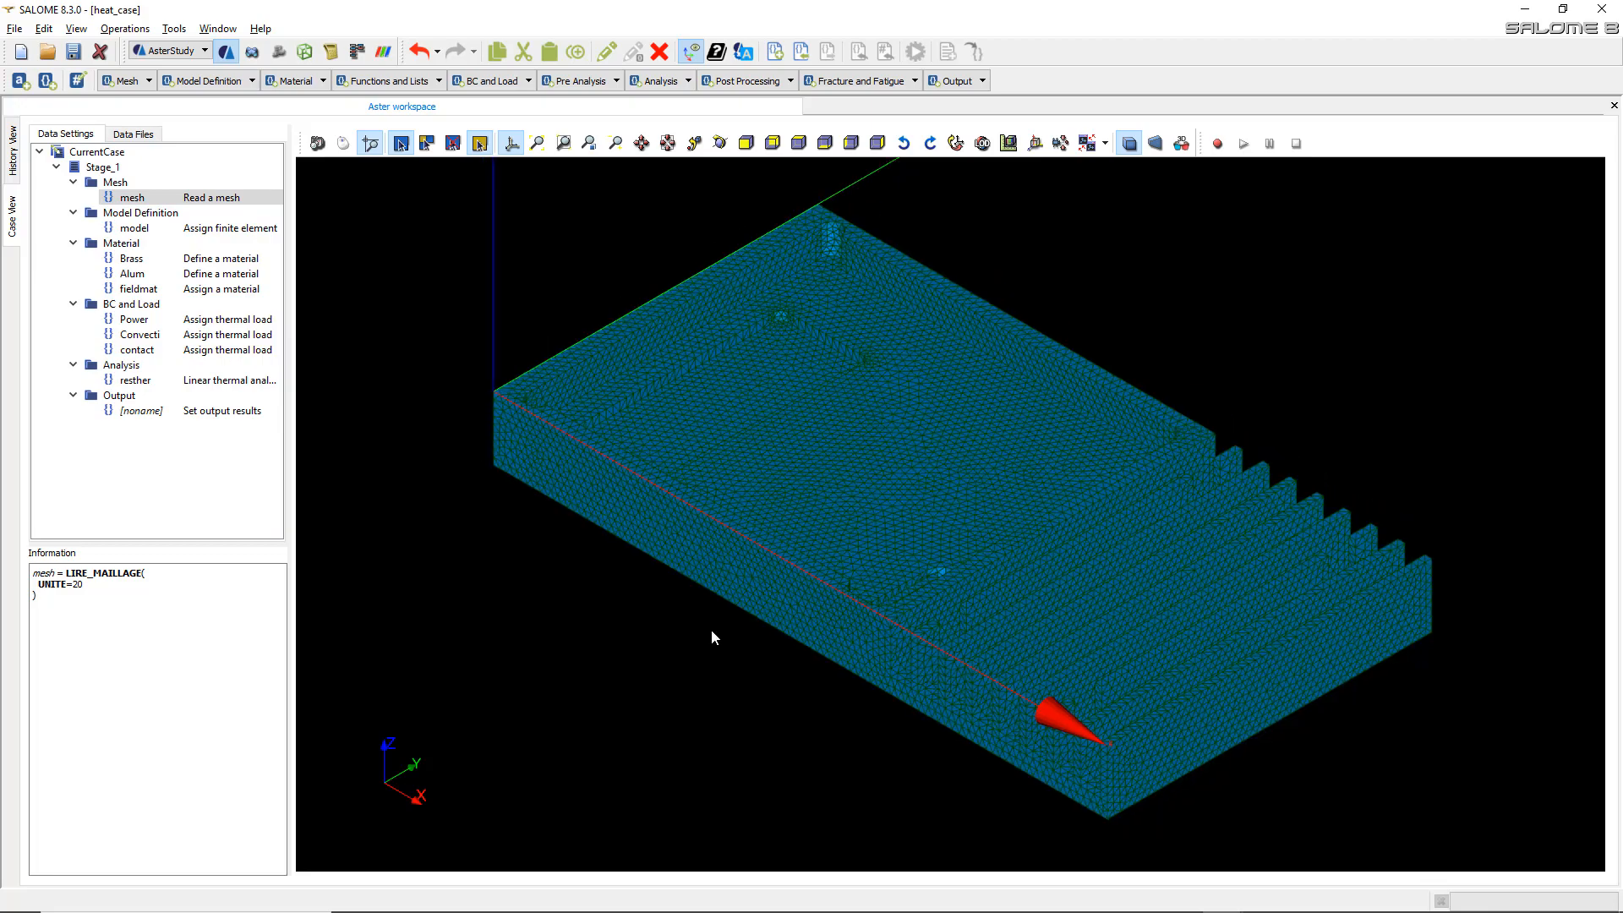
- Add a Define function command to Stage_1 of the heat_case study
ctrl+right_drag(813, 686, 1006, 677)
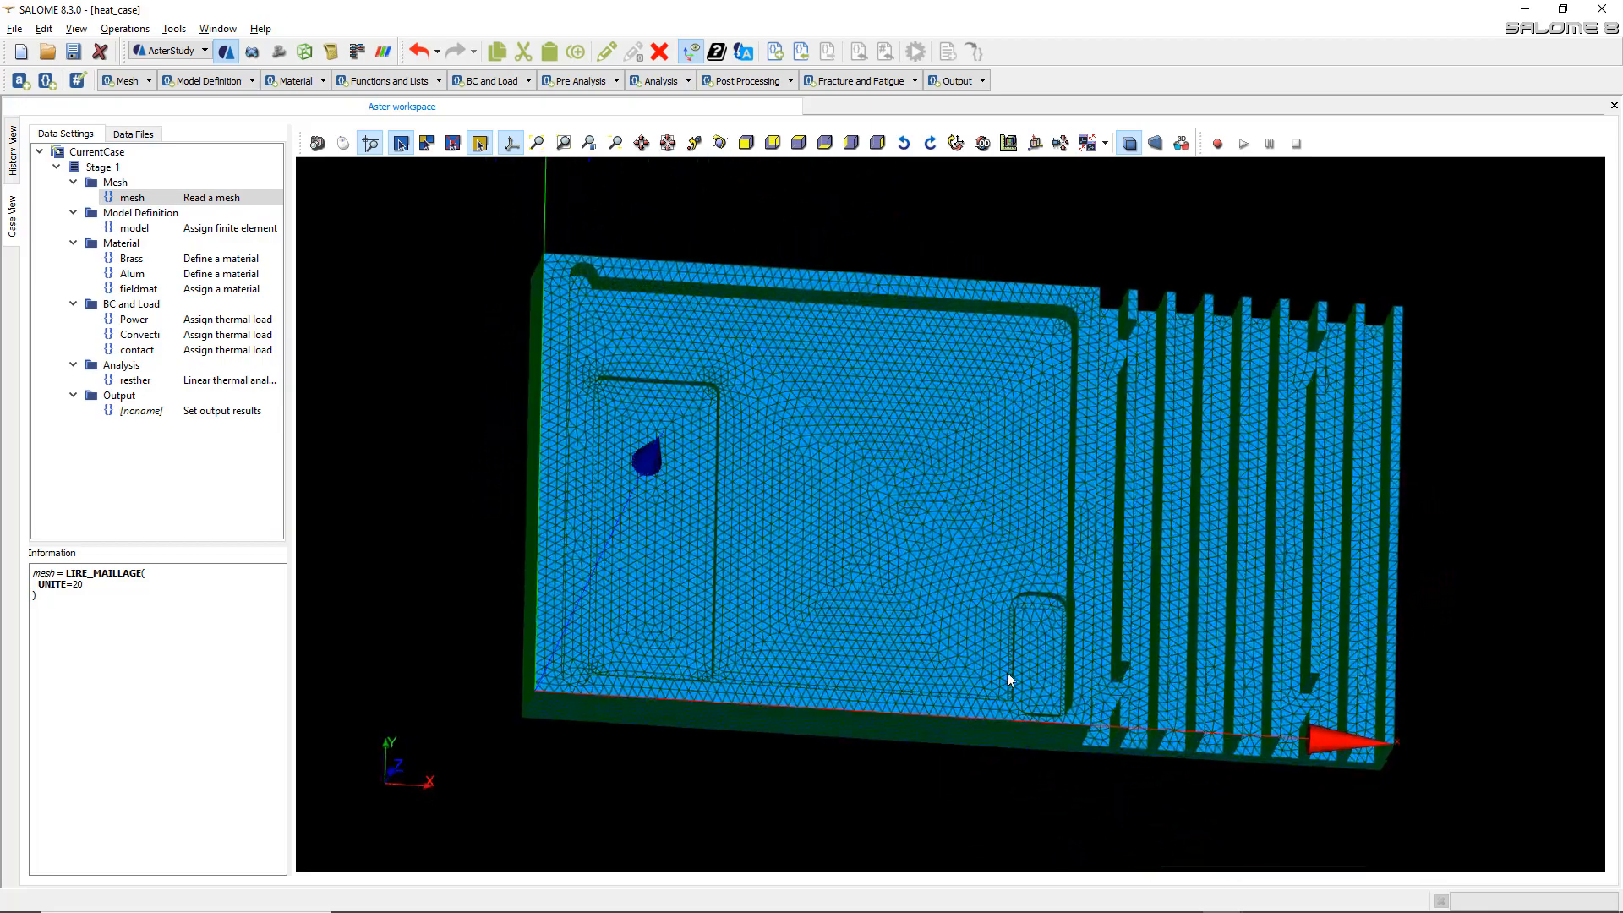
ctrl+right_drag(1155, 538, 1107, 674)
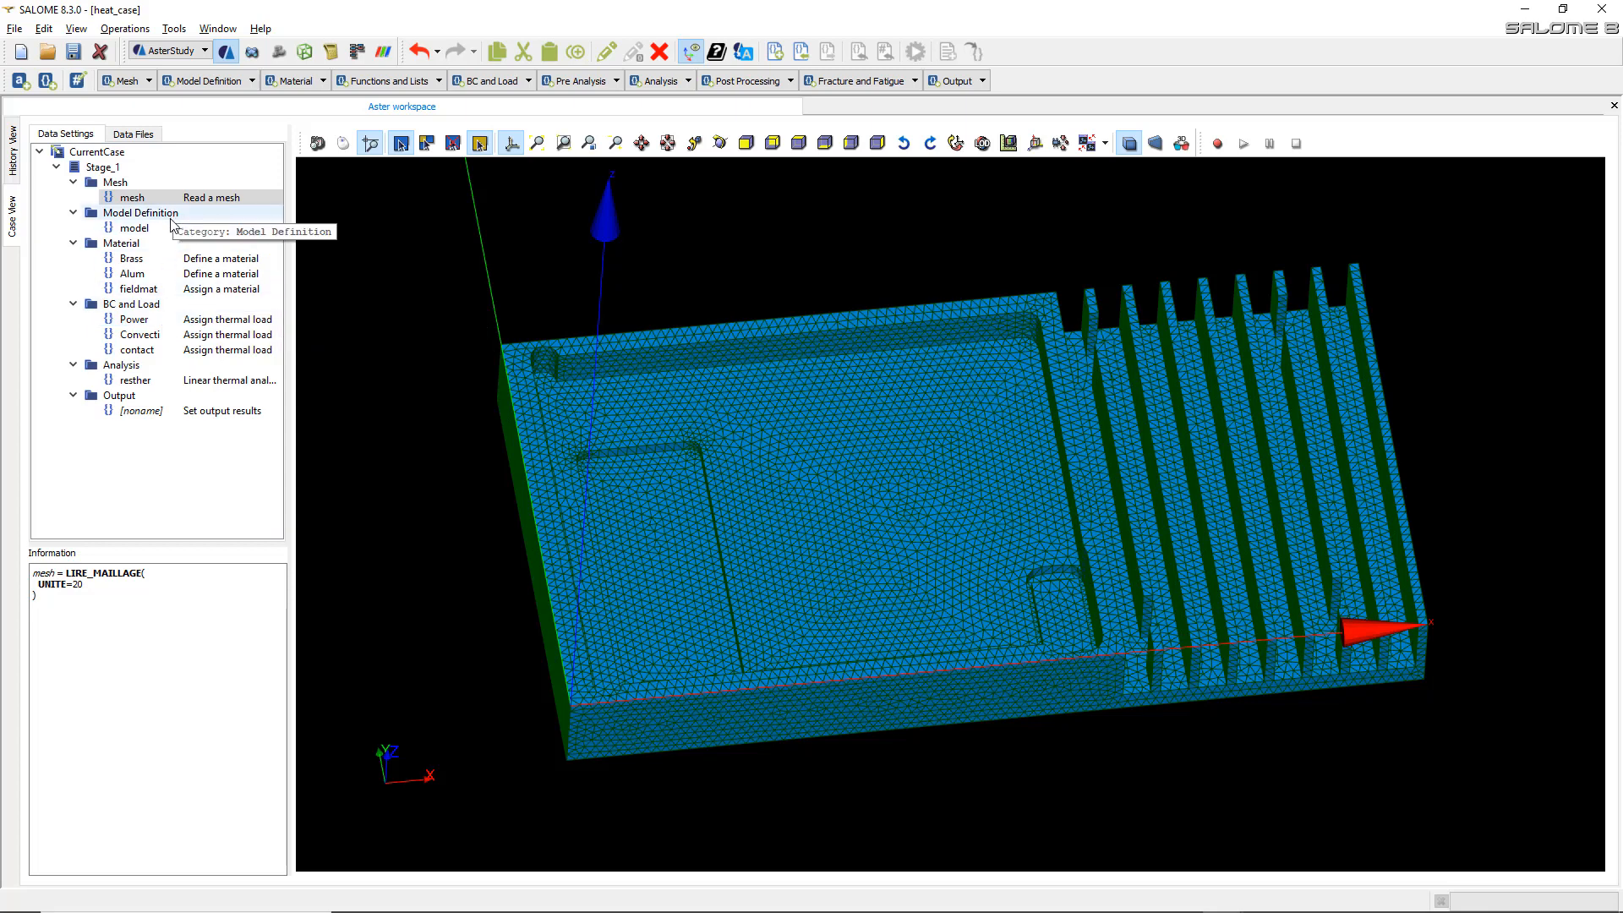
click(384, 82)
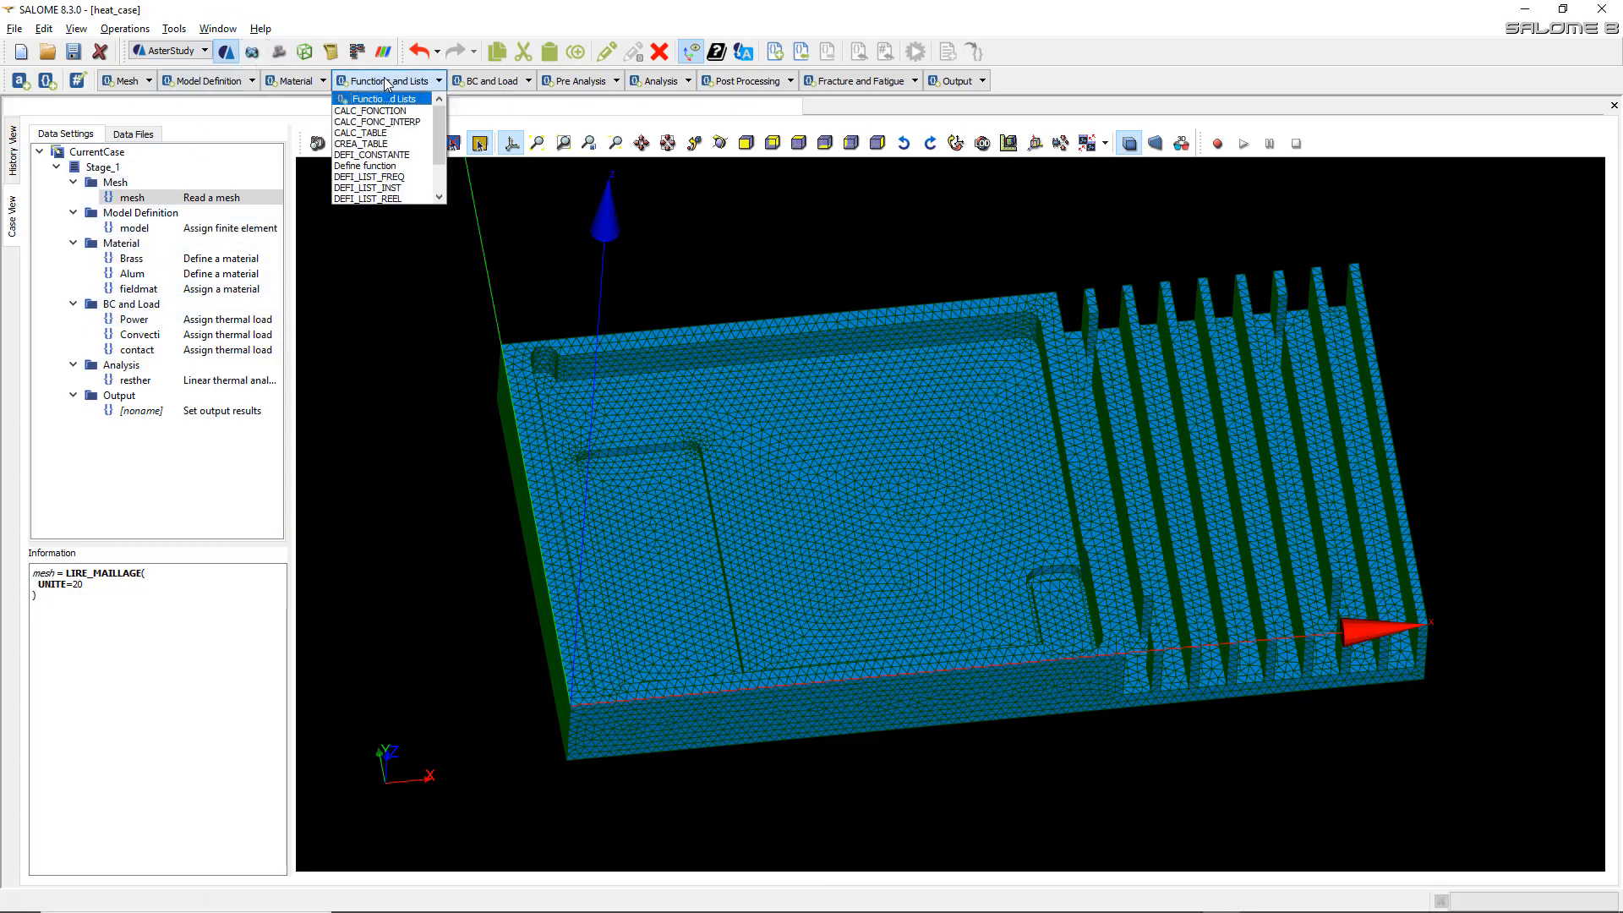
click(382, 166)
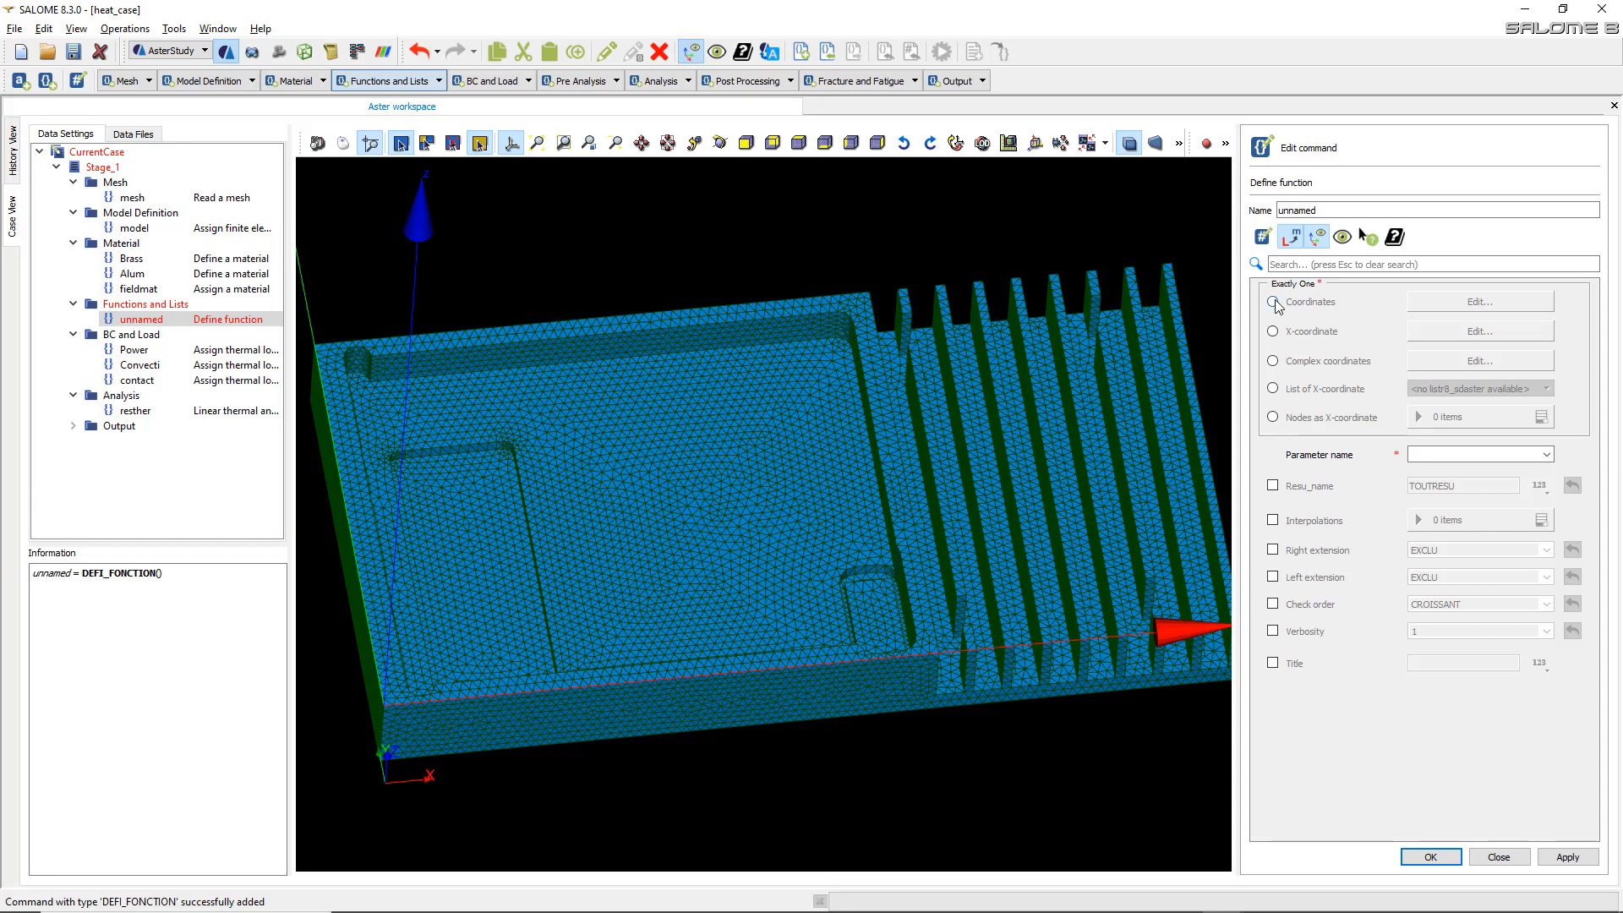
- Define the function by Coordinates, entering 0 and function value 2.2e8 in the table's first row
click(1274, 302)
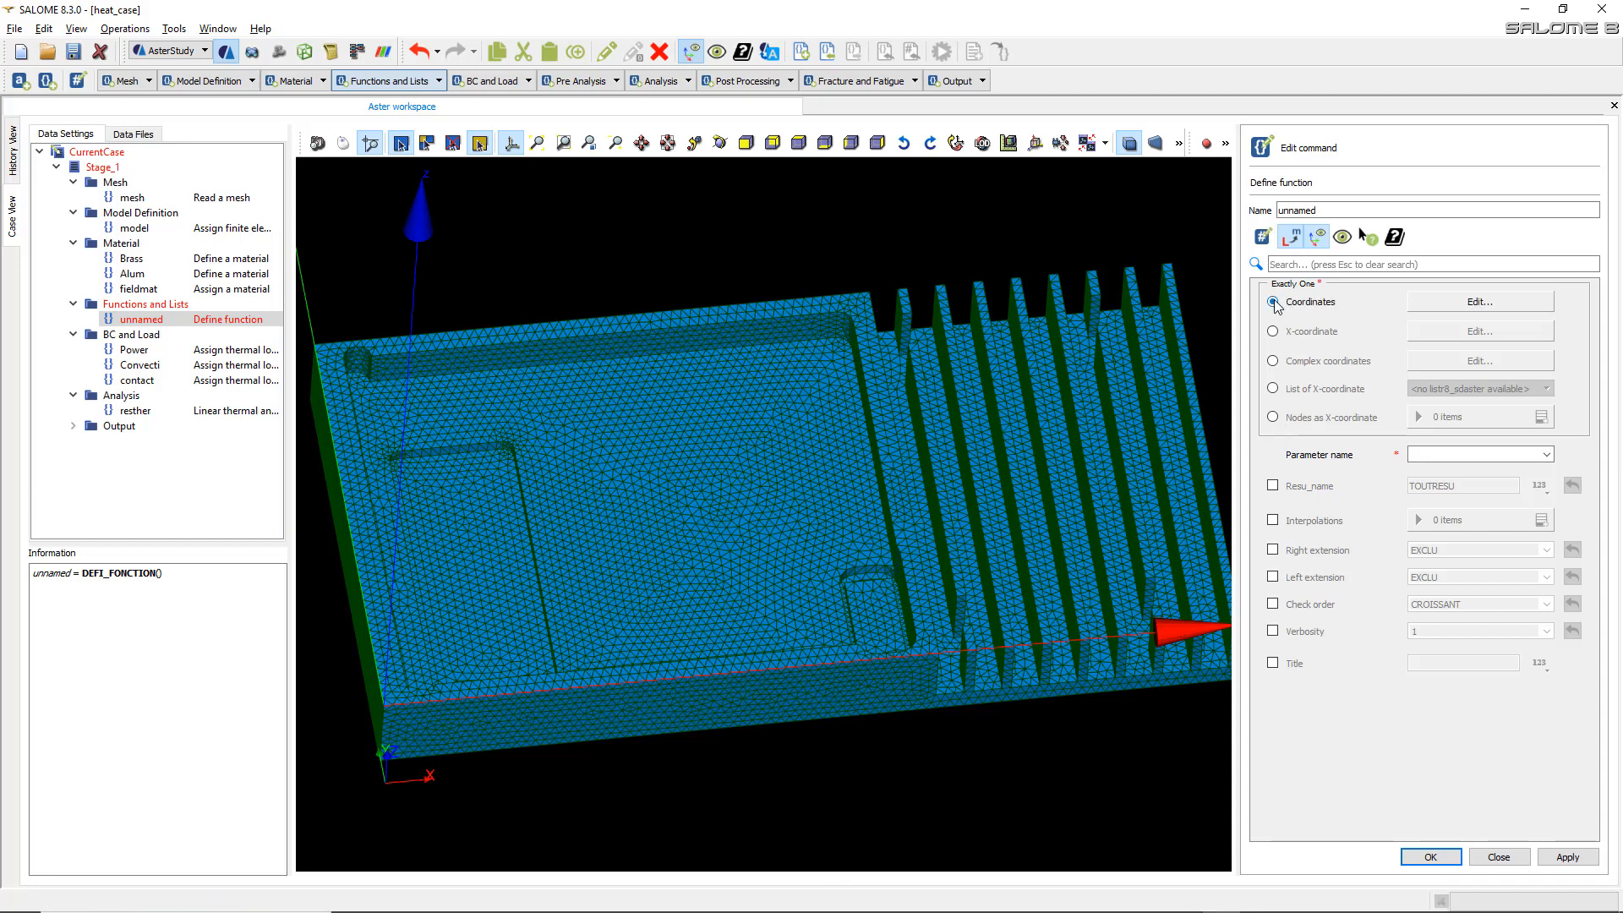
click(1463, 304)
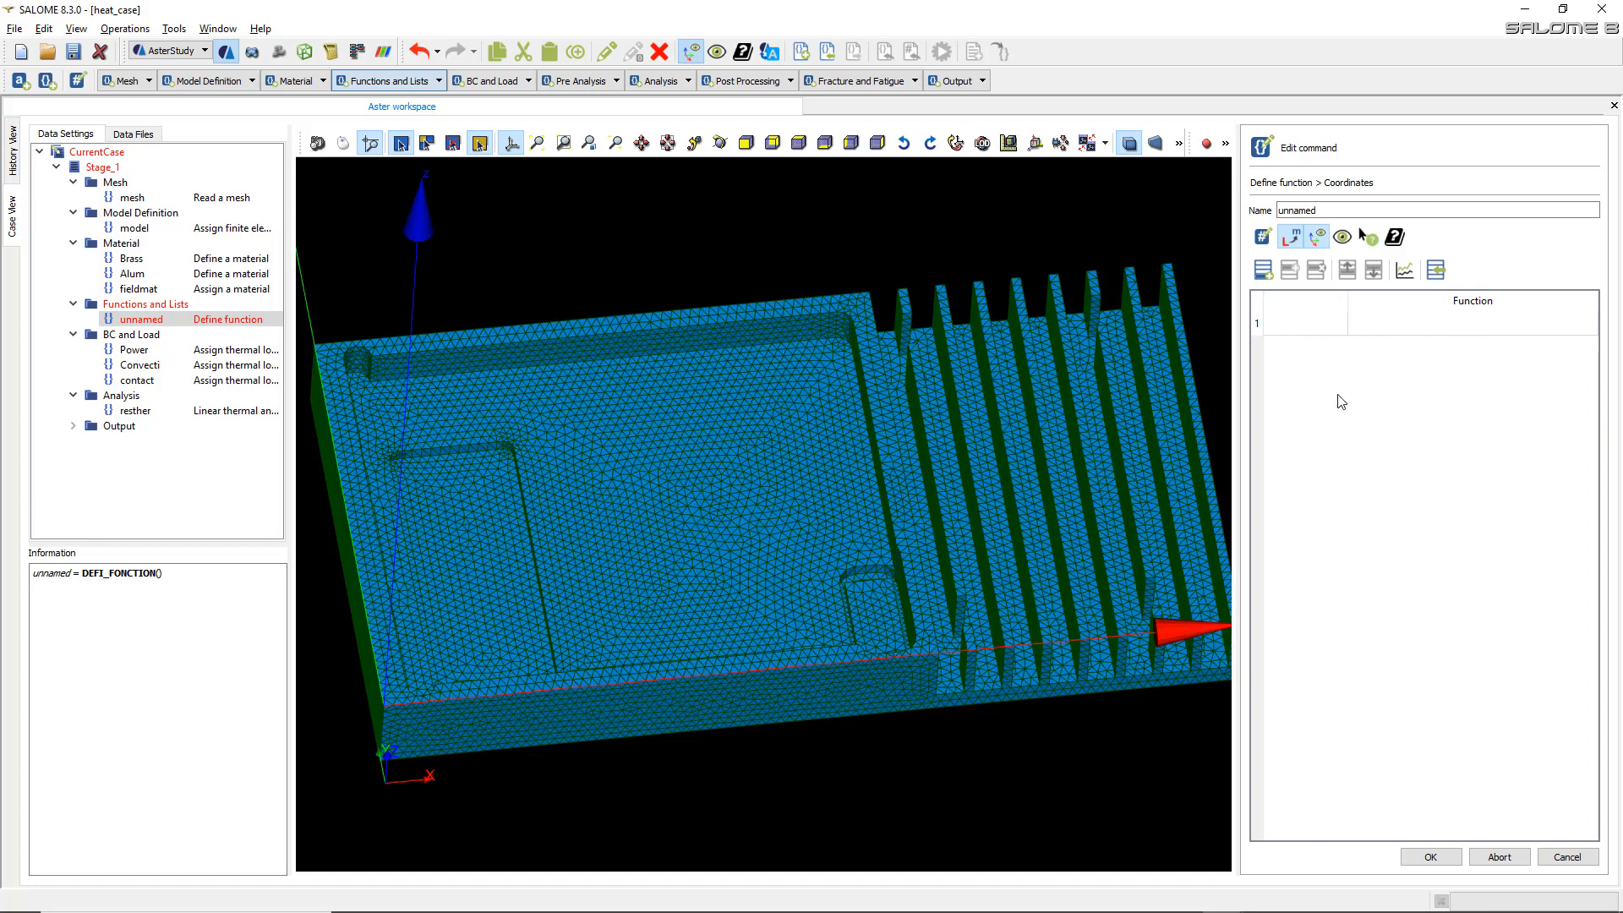
double_click(1325, 328)
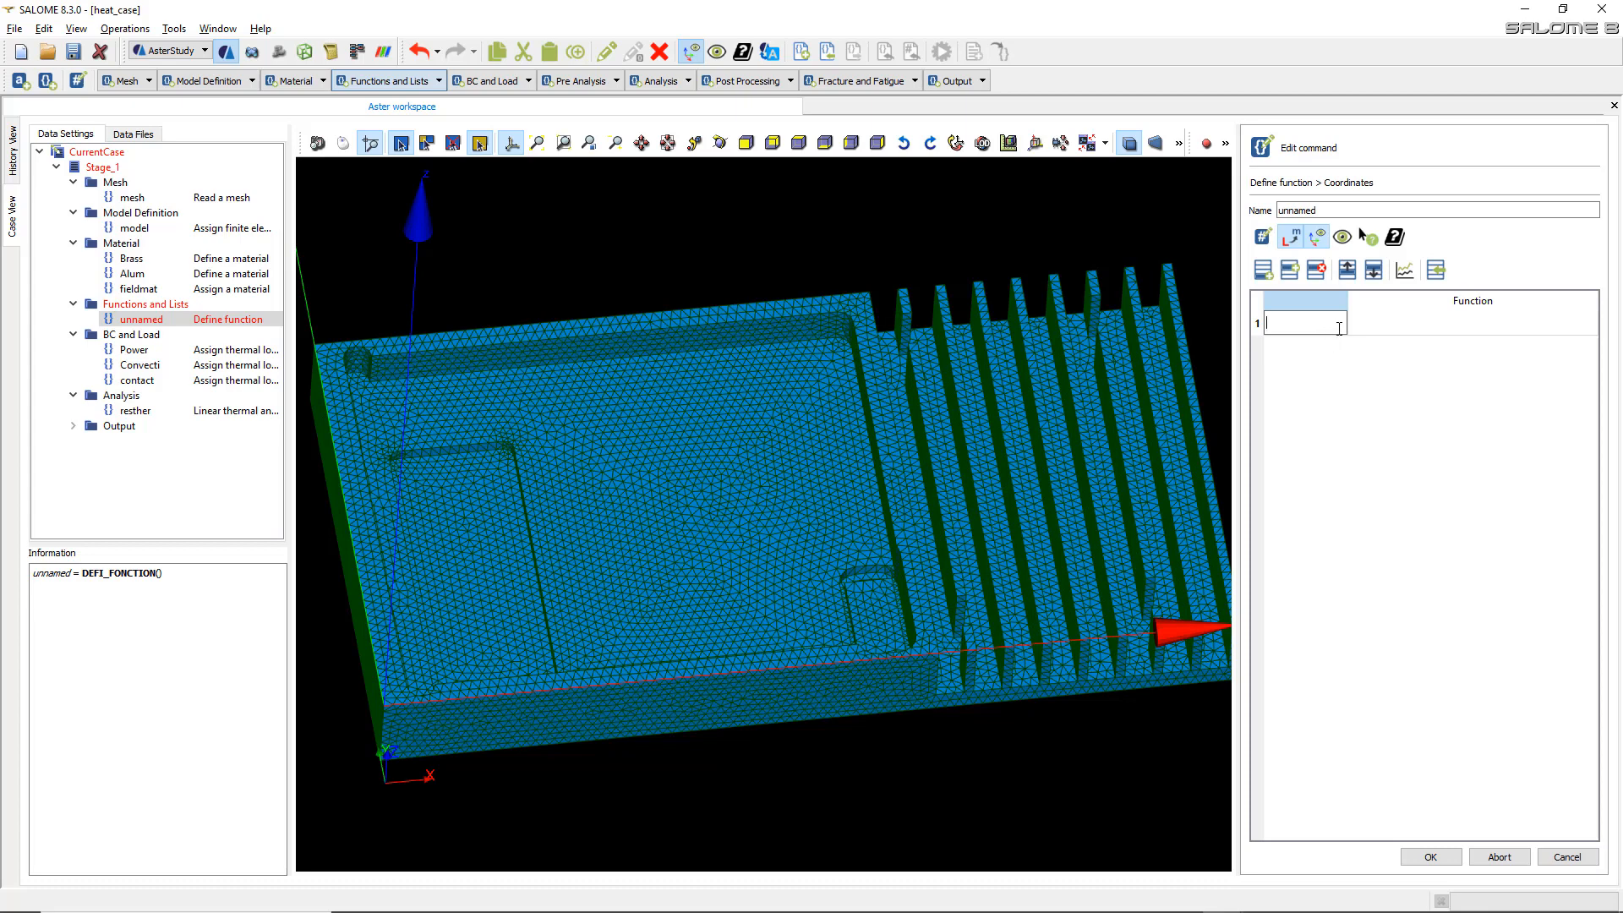
click(1449, 320)
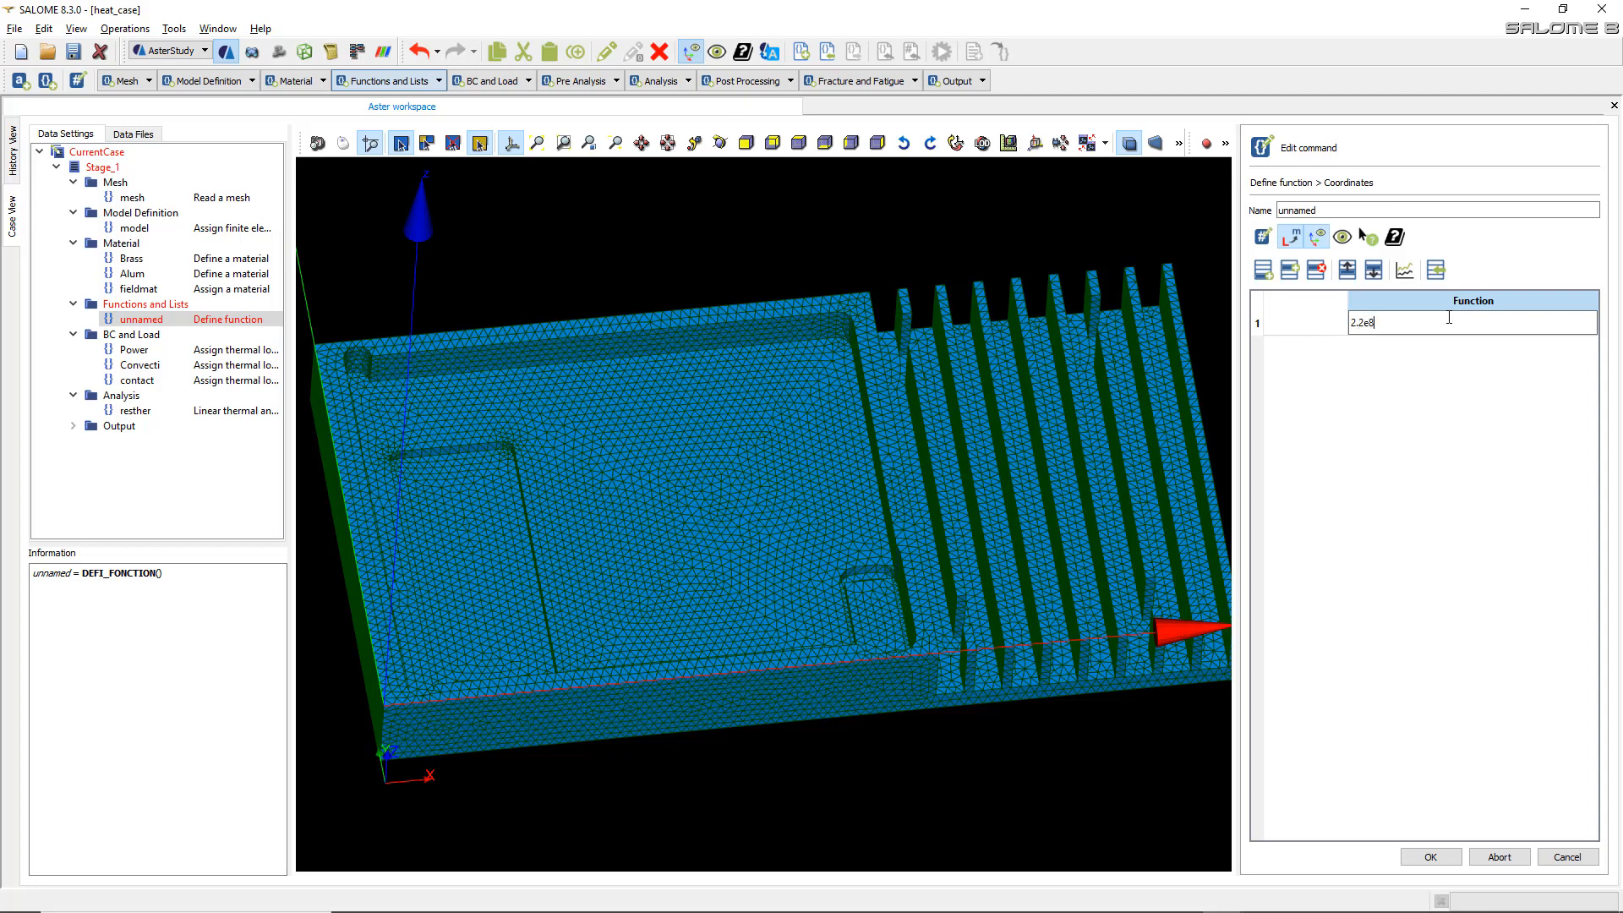
click(1327, 325)
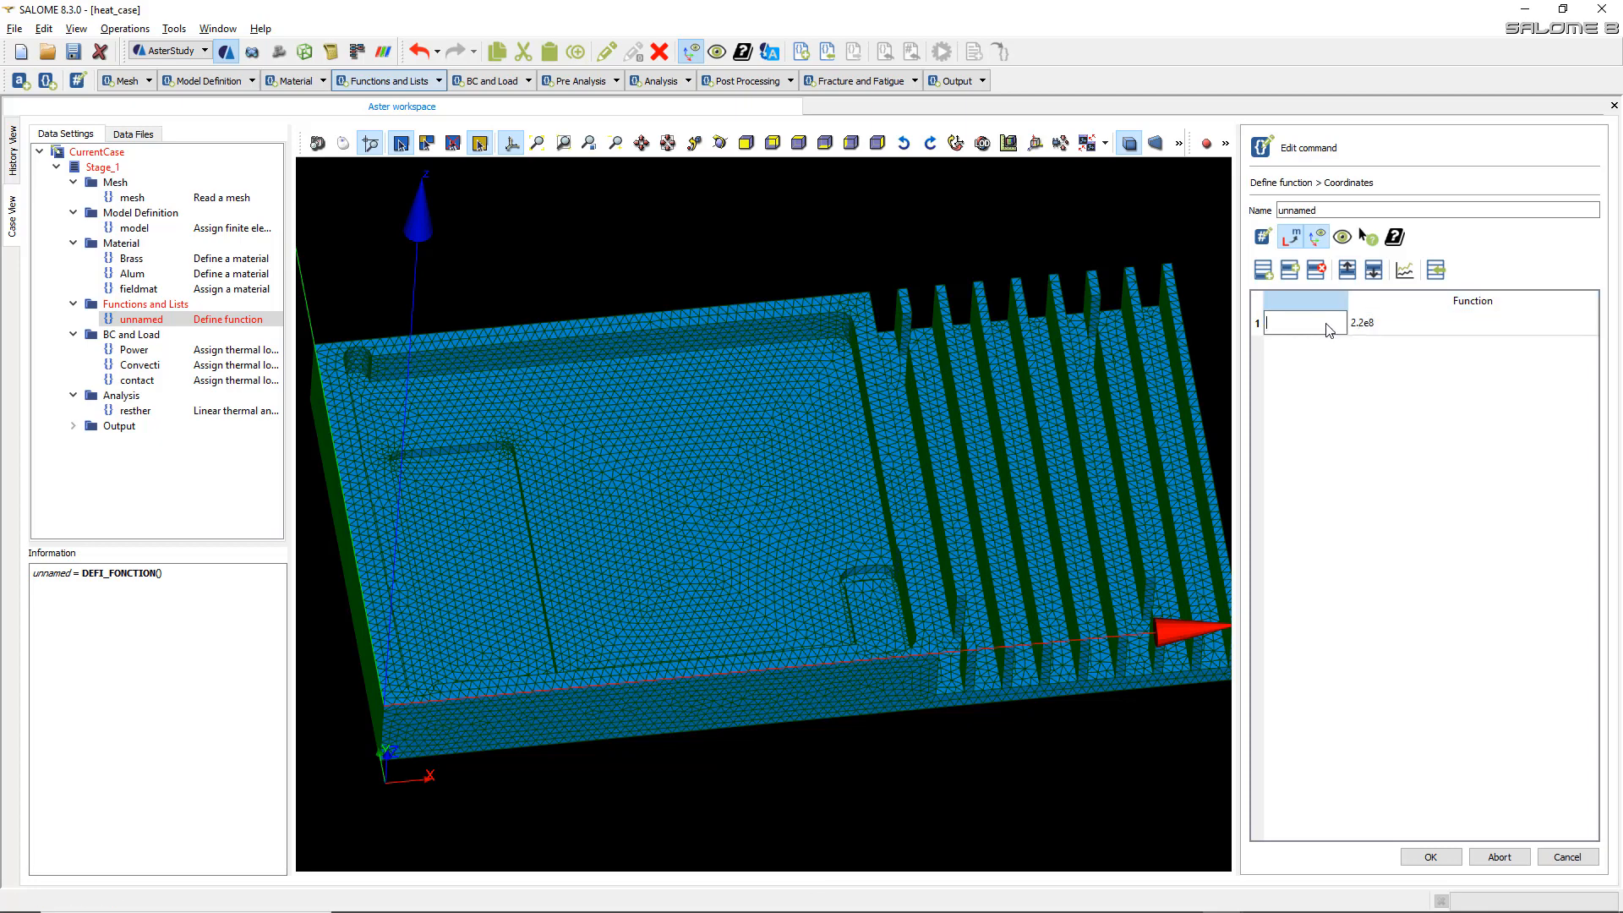
key(Tab)
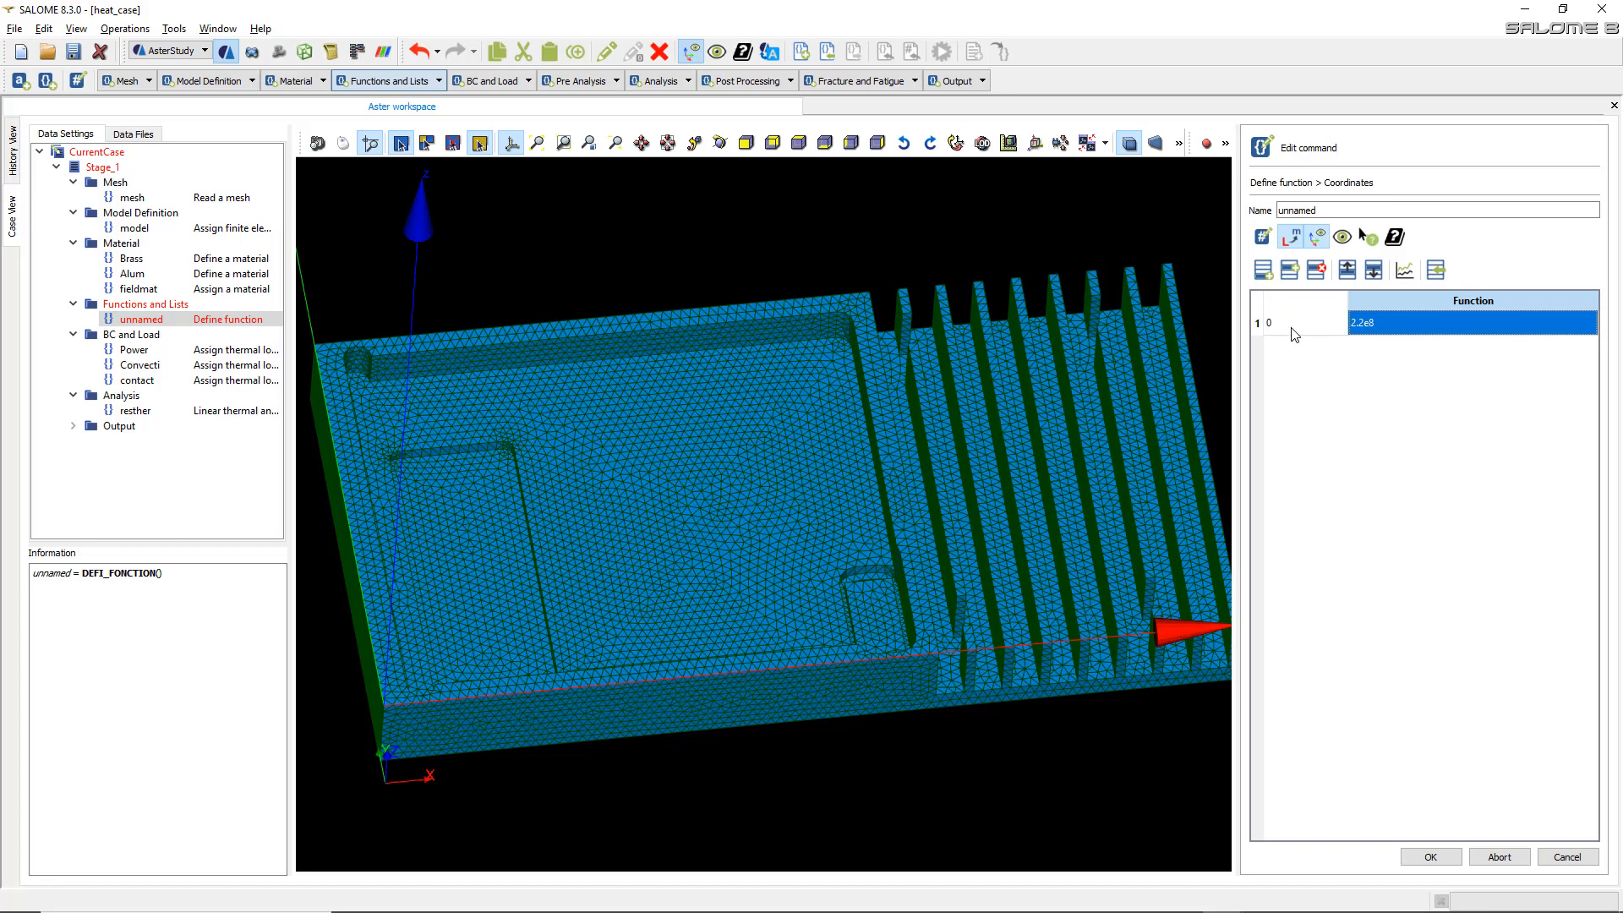
click(1294, 335)
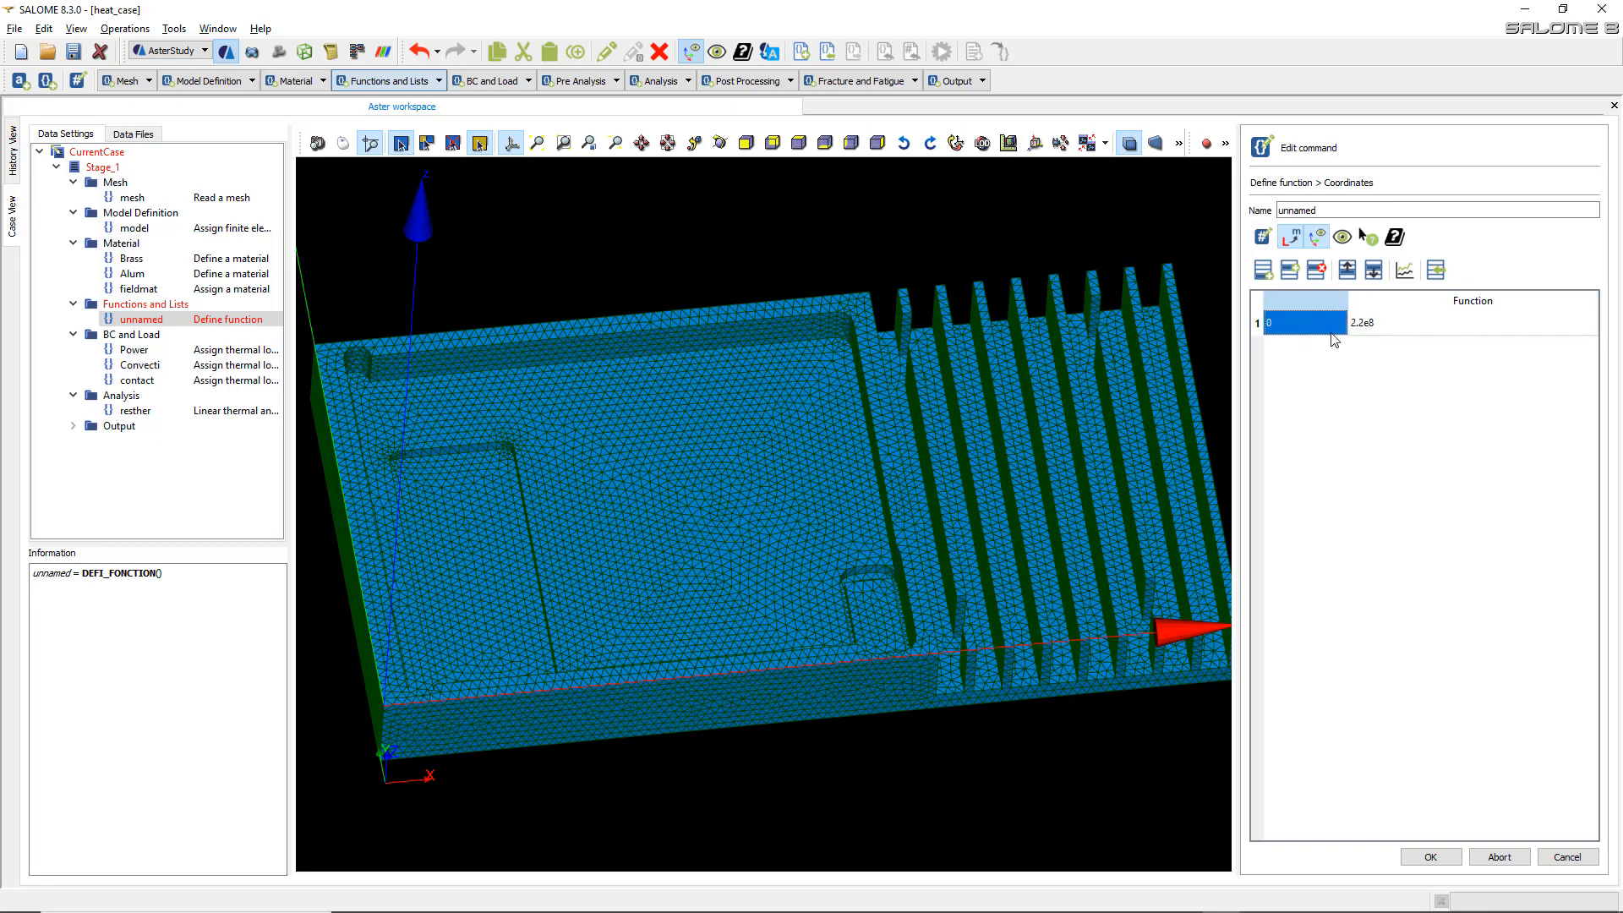
- Append a second table row with coordinate 10 and copy the function value 2.2e8 into it
click(1291, 271)
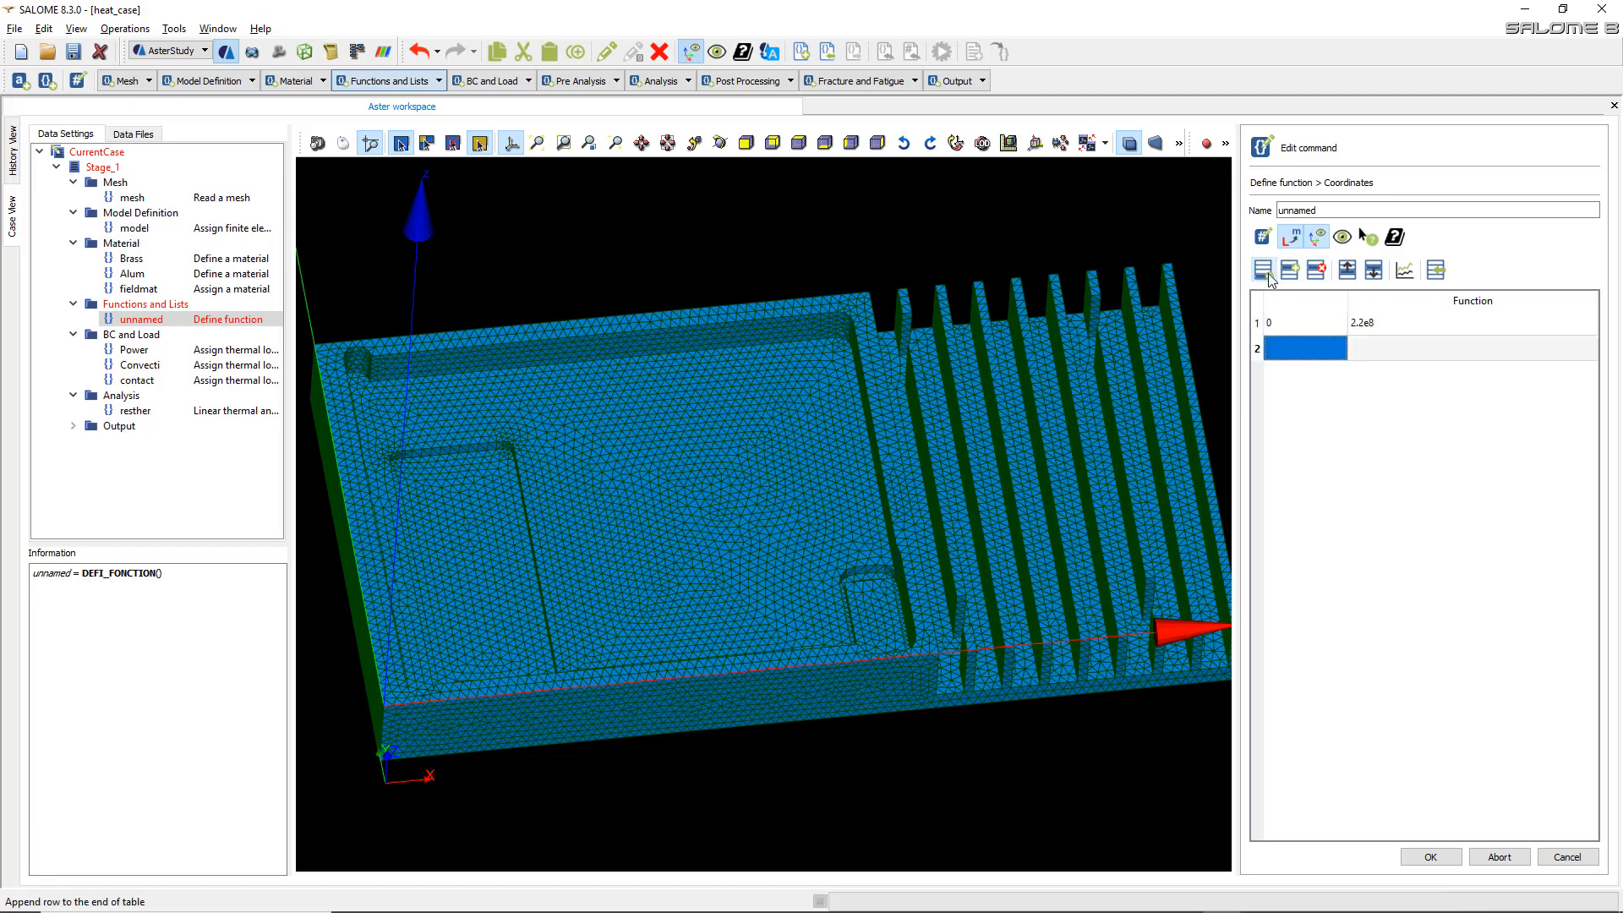
click(1298, 354)
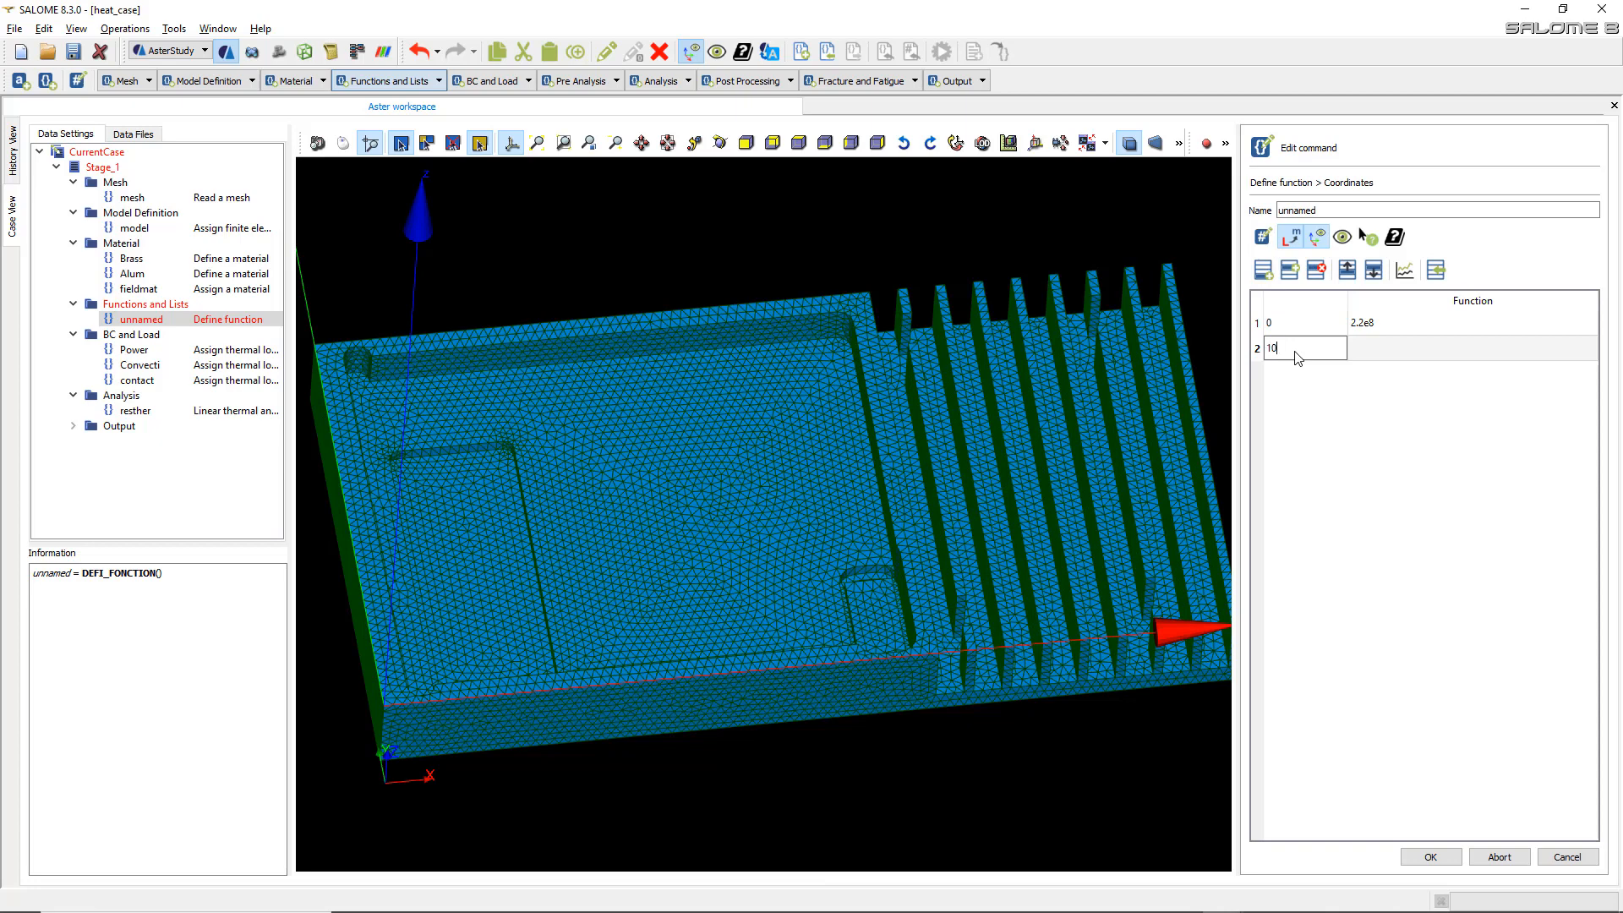
text(10)
click(1385, 348)
double_click(1378, 323)
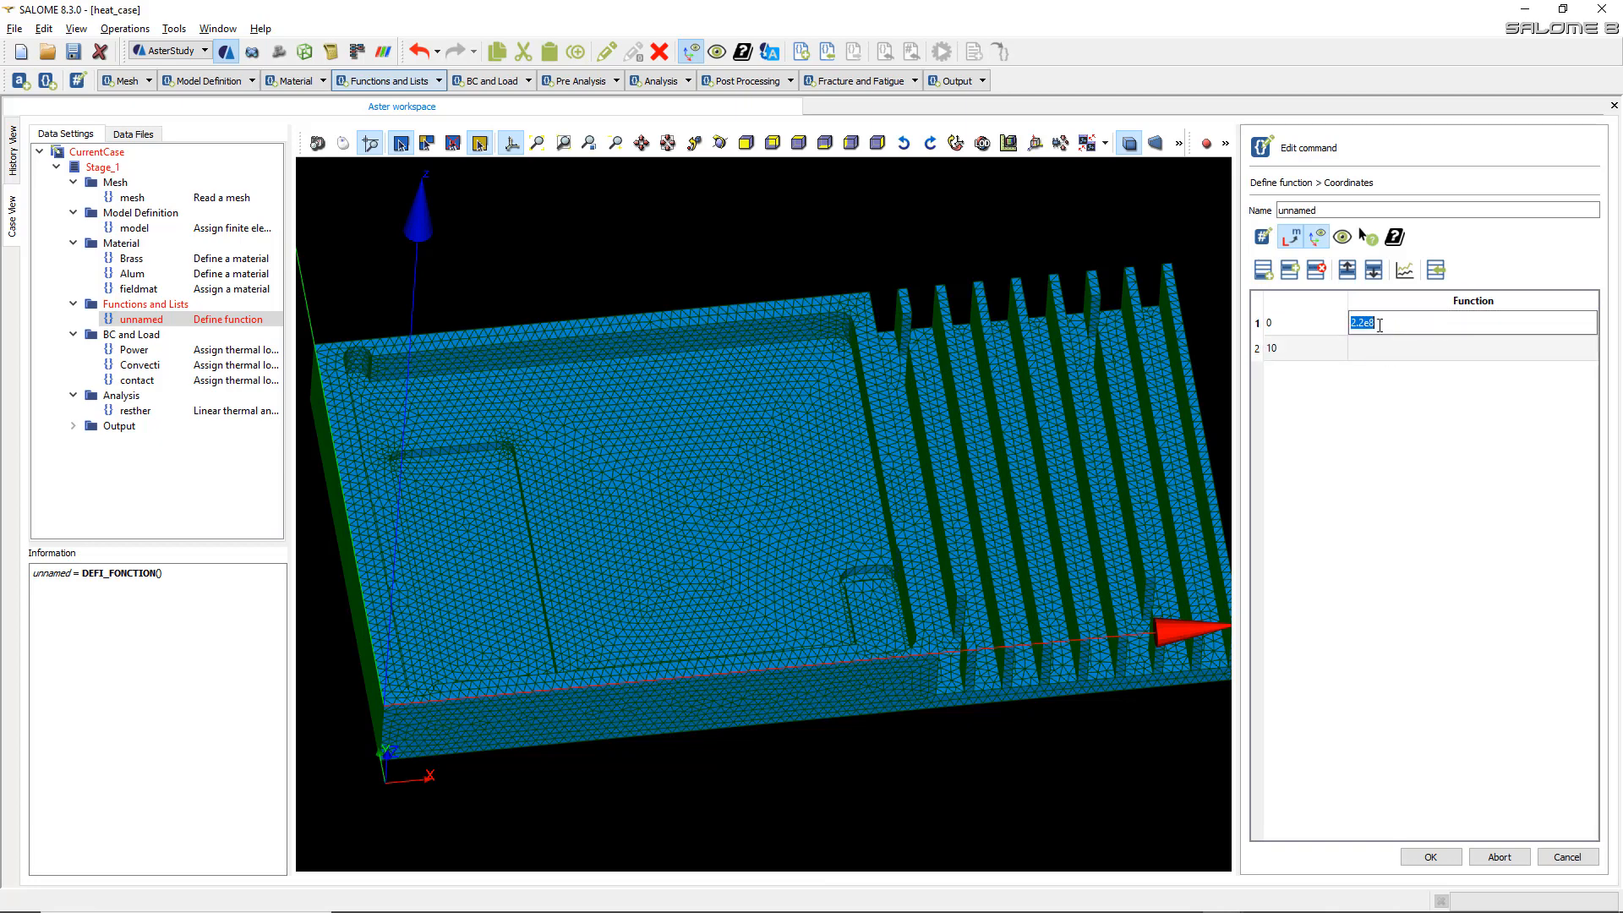
key(ctrl+c)
click(1386, 350)
key(ctrl+v)
- Set the first row's function value to 0 and accept the coordinates table
double_click(1385, 330)
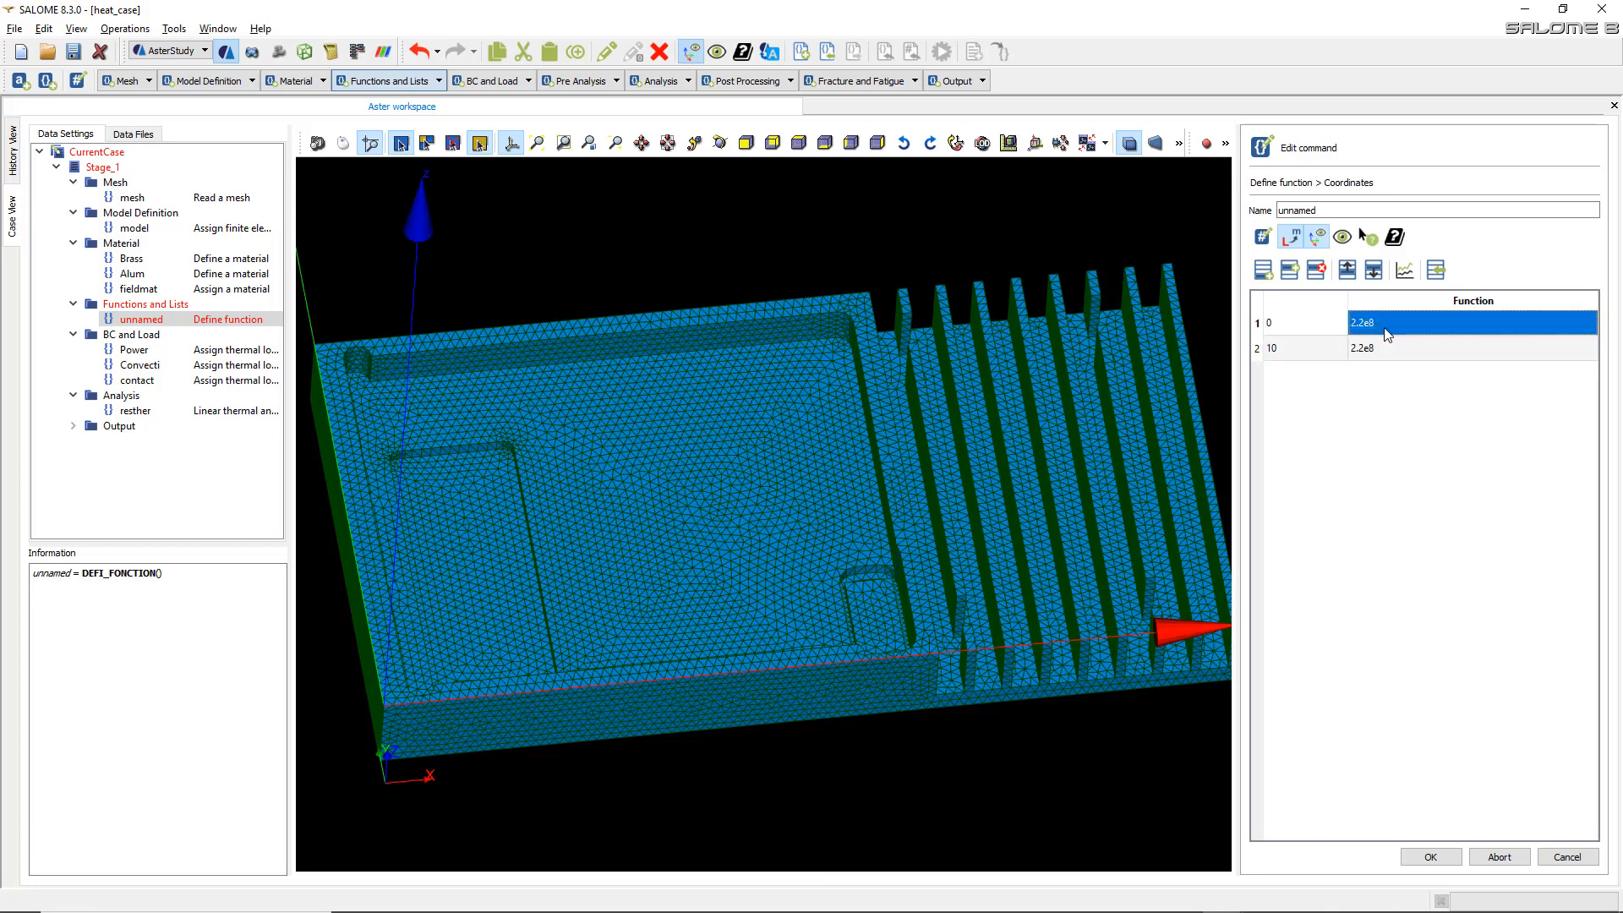
text(0)
key(Return)
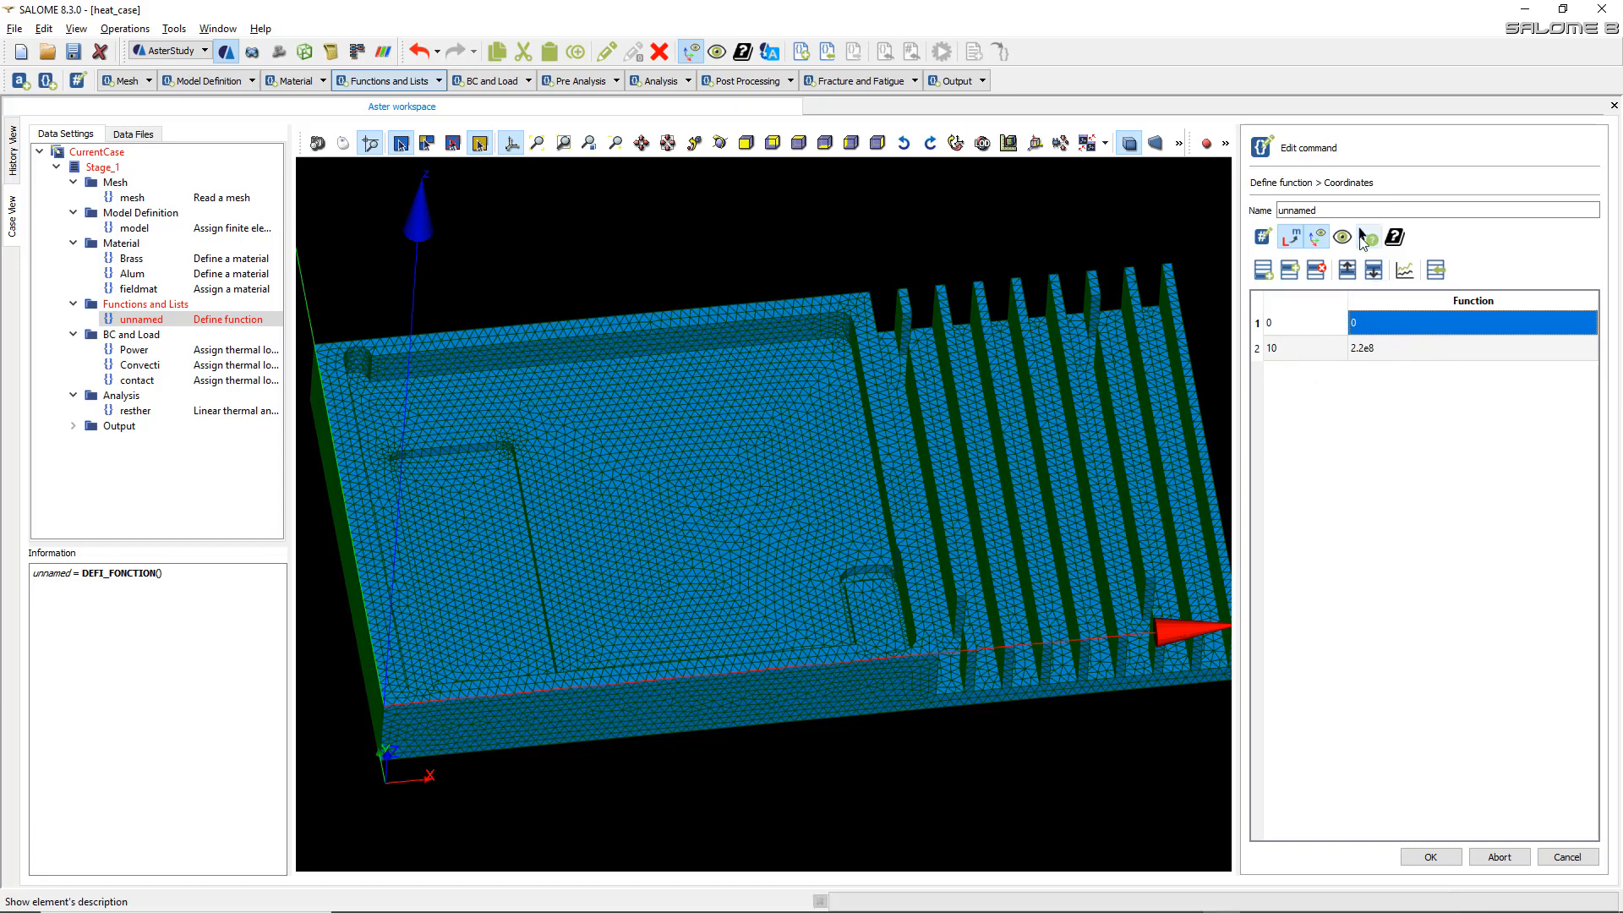
click(1342, 207)
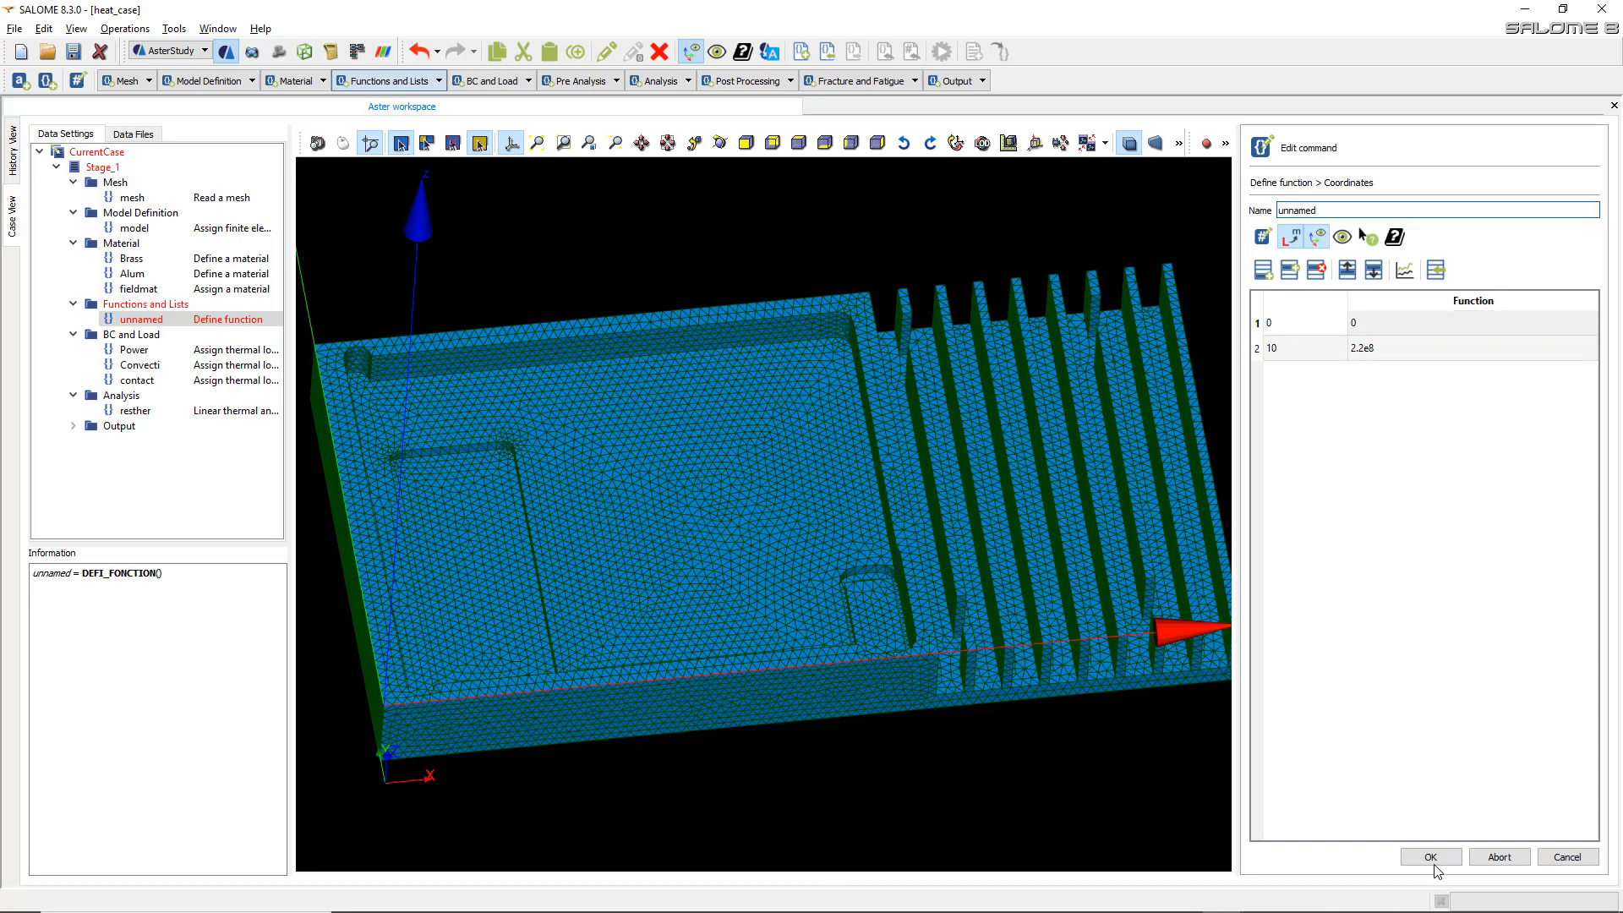
click(1430, 857)
- Name the function SOURCE_F and set its parameter name to Time
drag(1342, 211, 1236, 214)
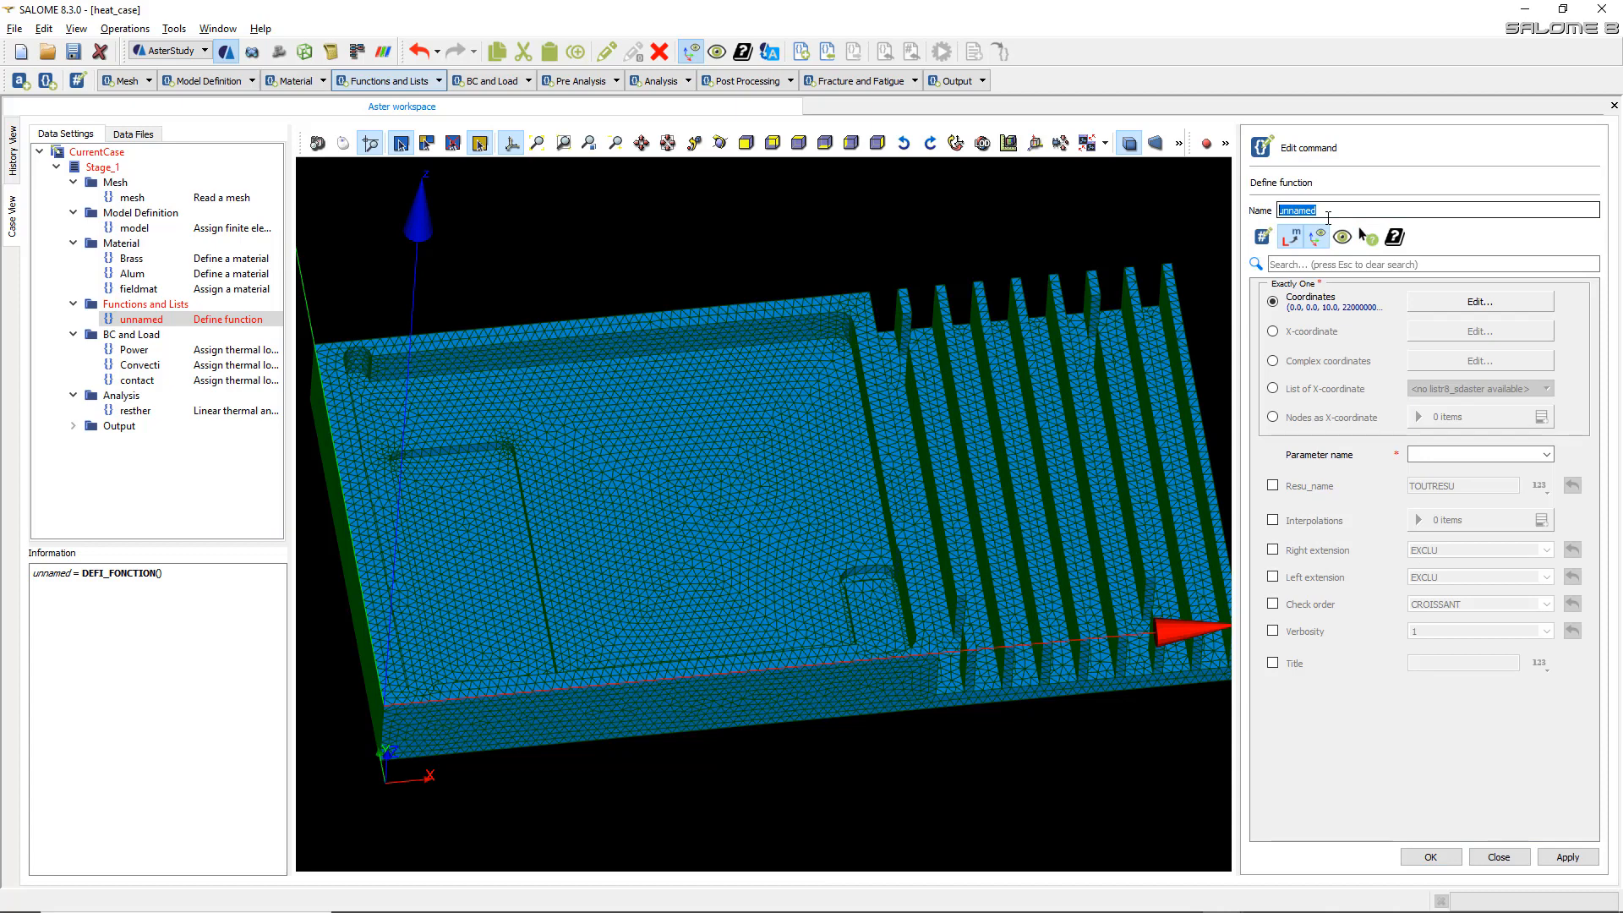
text(SOURCE_F)
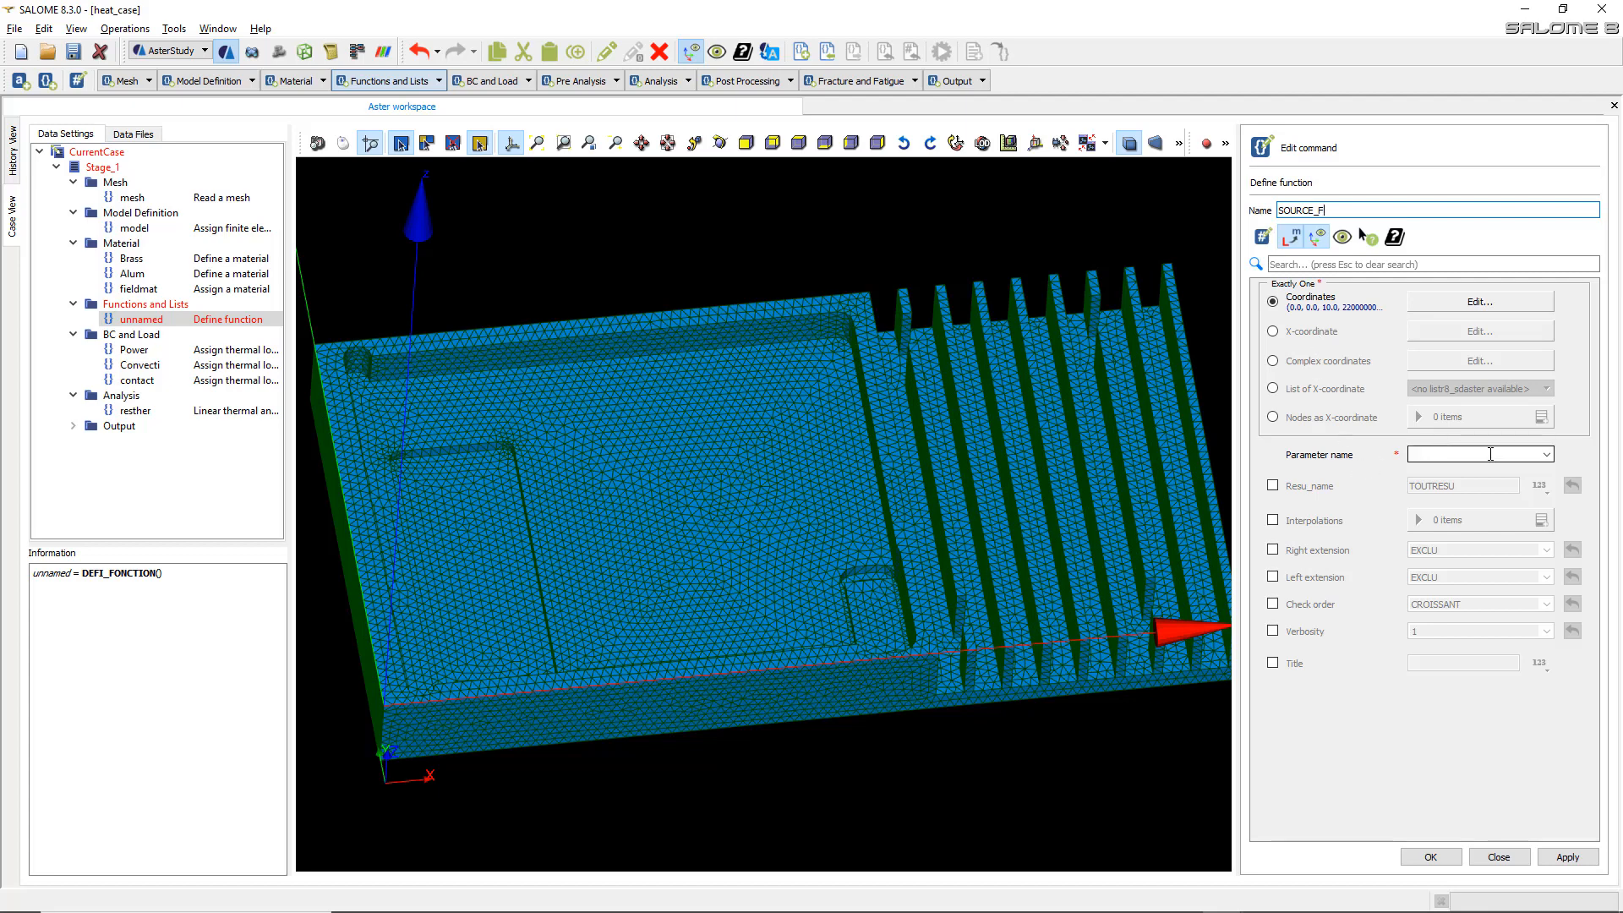
click(1549, 456)
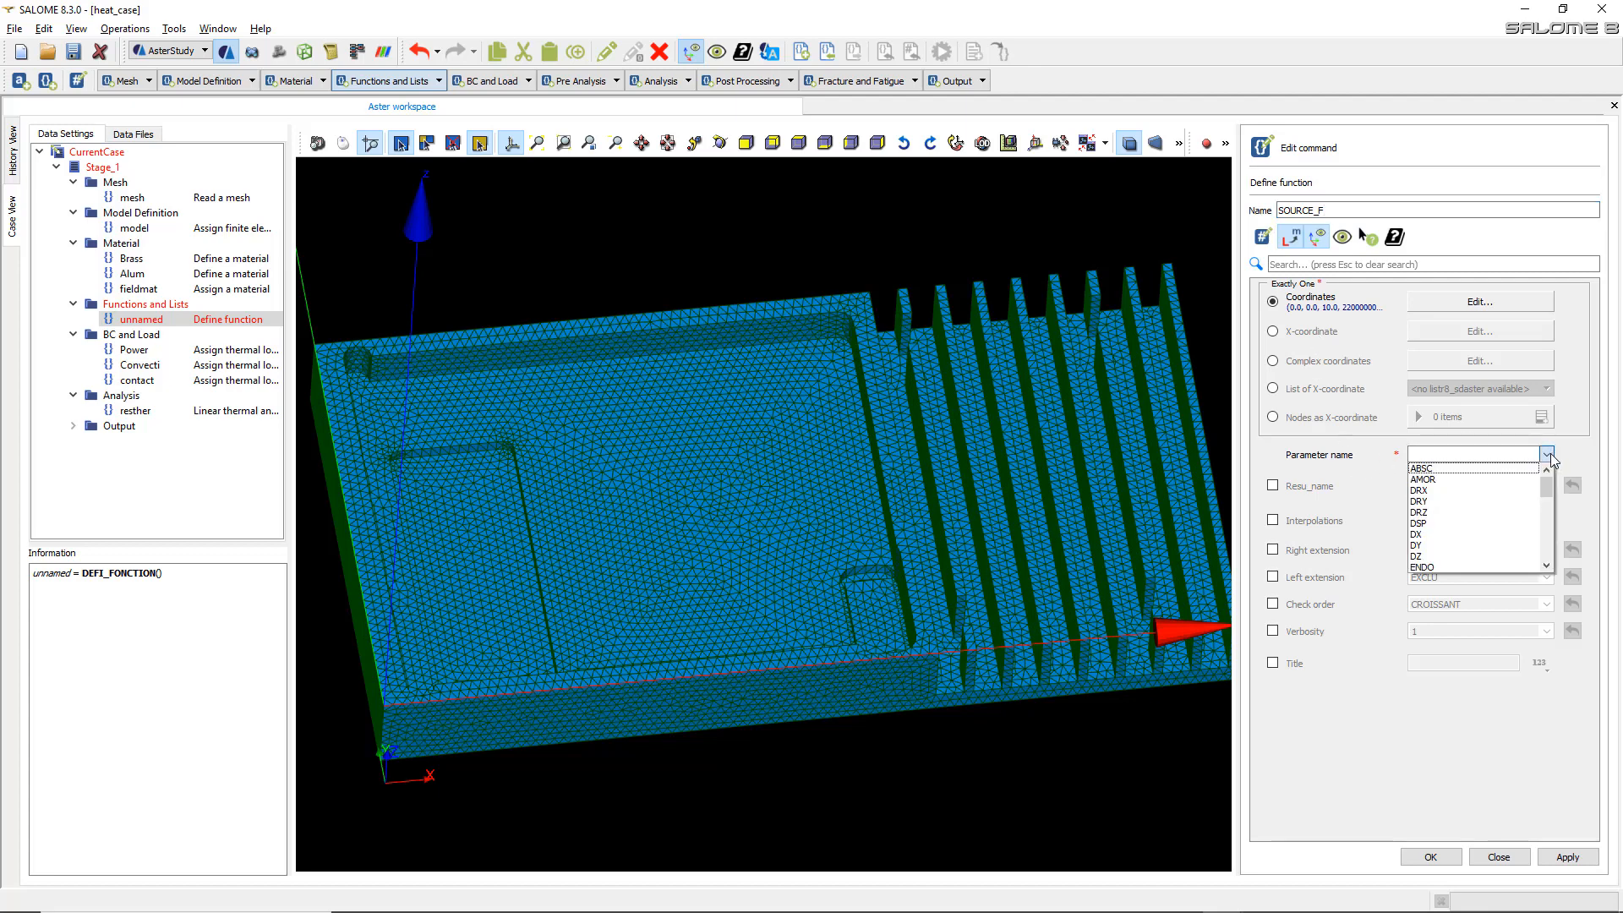
scroll(1497, 495, down, 5)
scroll(1498, 495, up, 1)
scroll(1497, 494, up, 1)
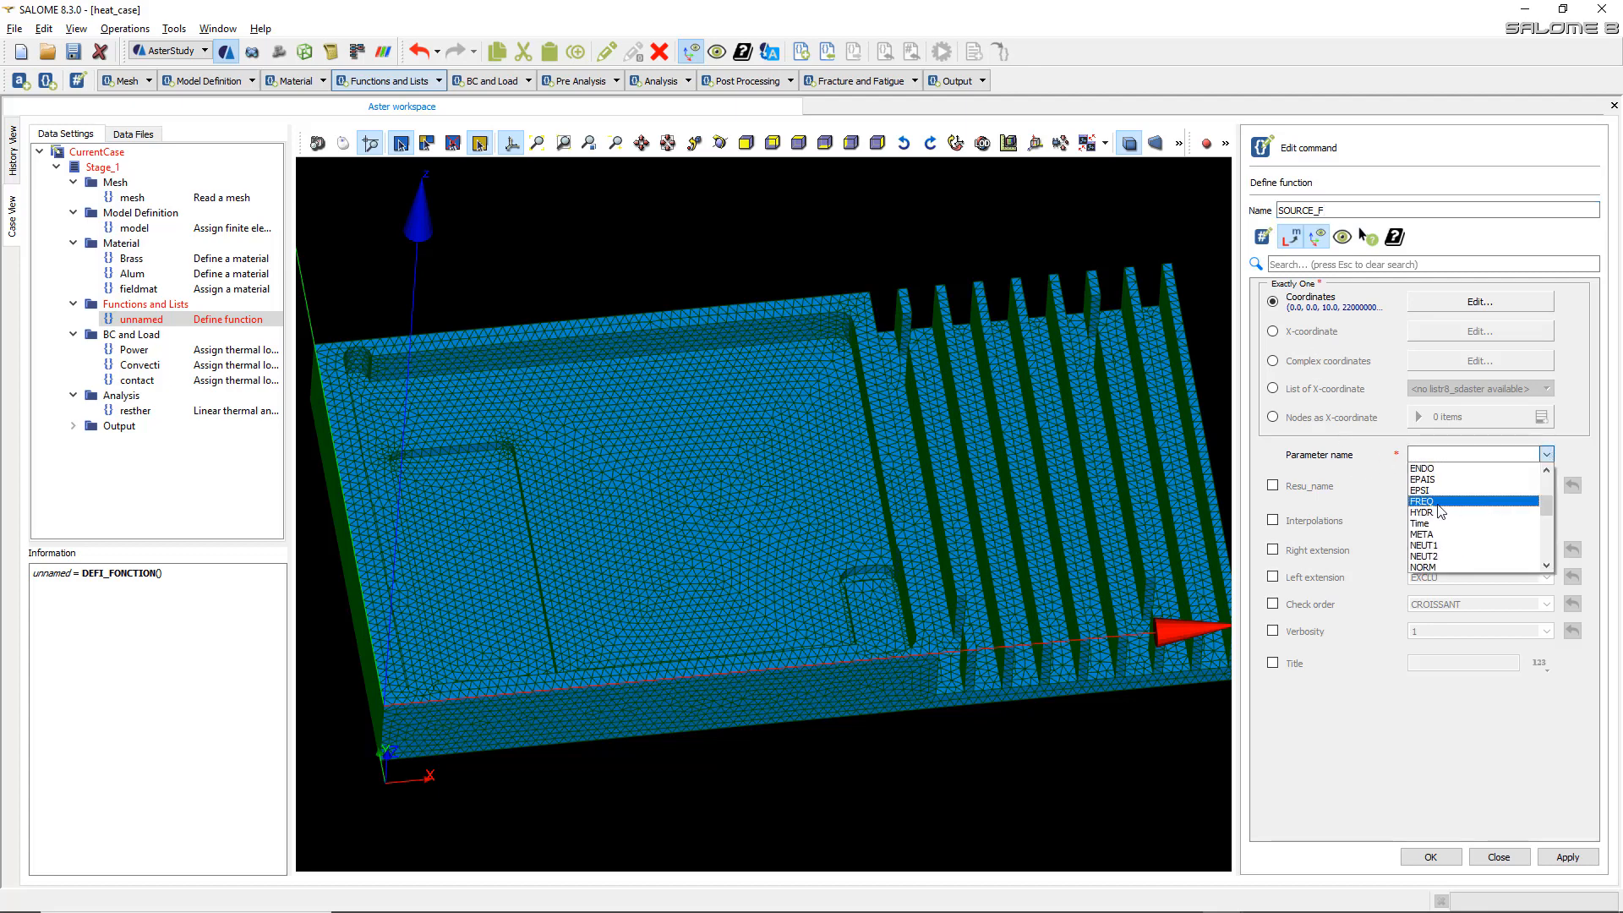
click(1430, 523)
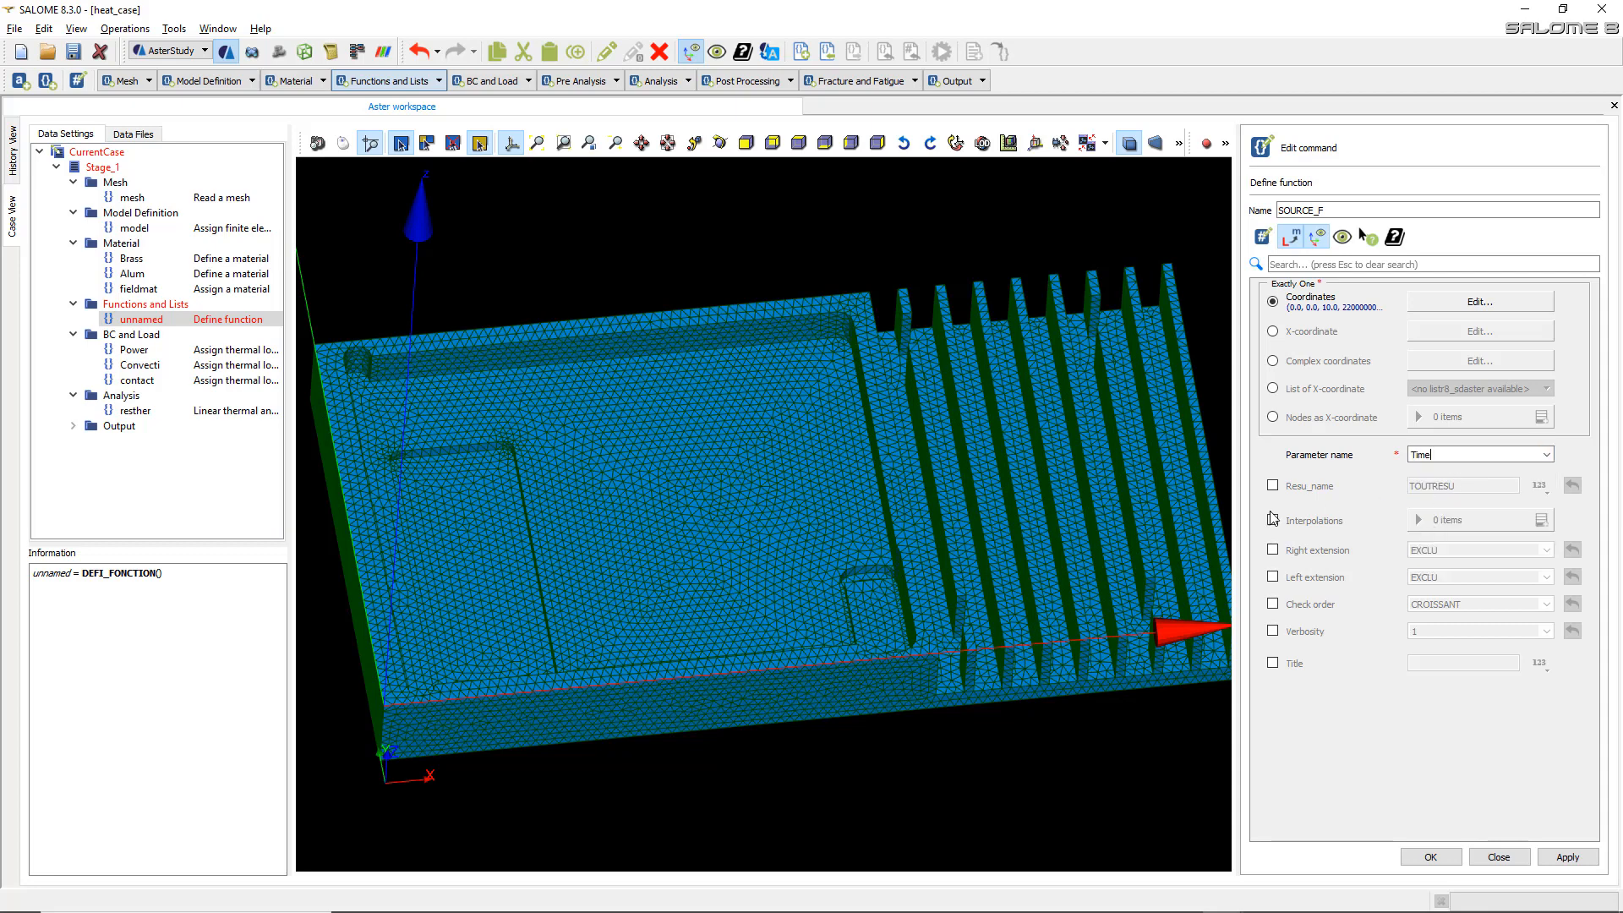
- Switch the command's keyword labels from the translated names to the native Code_Aster names
click(1290, 242)
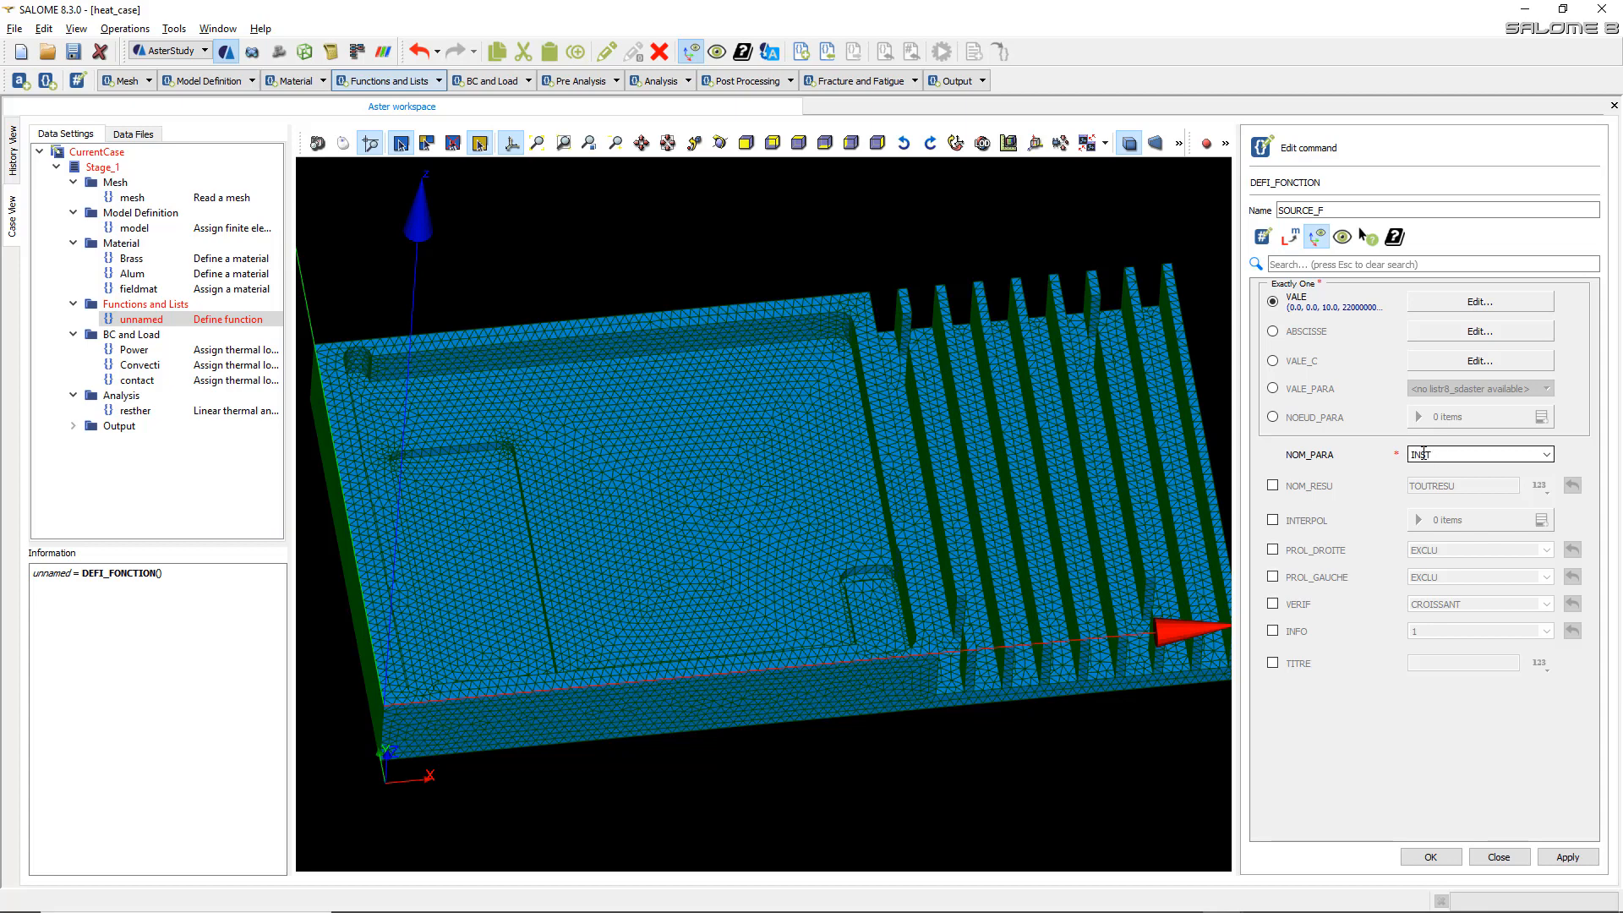
click(1291, 237)
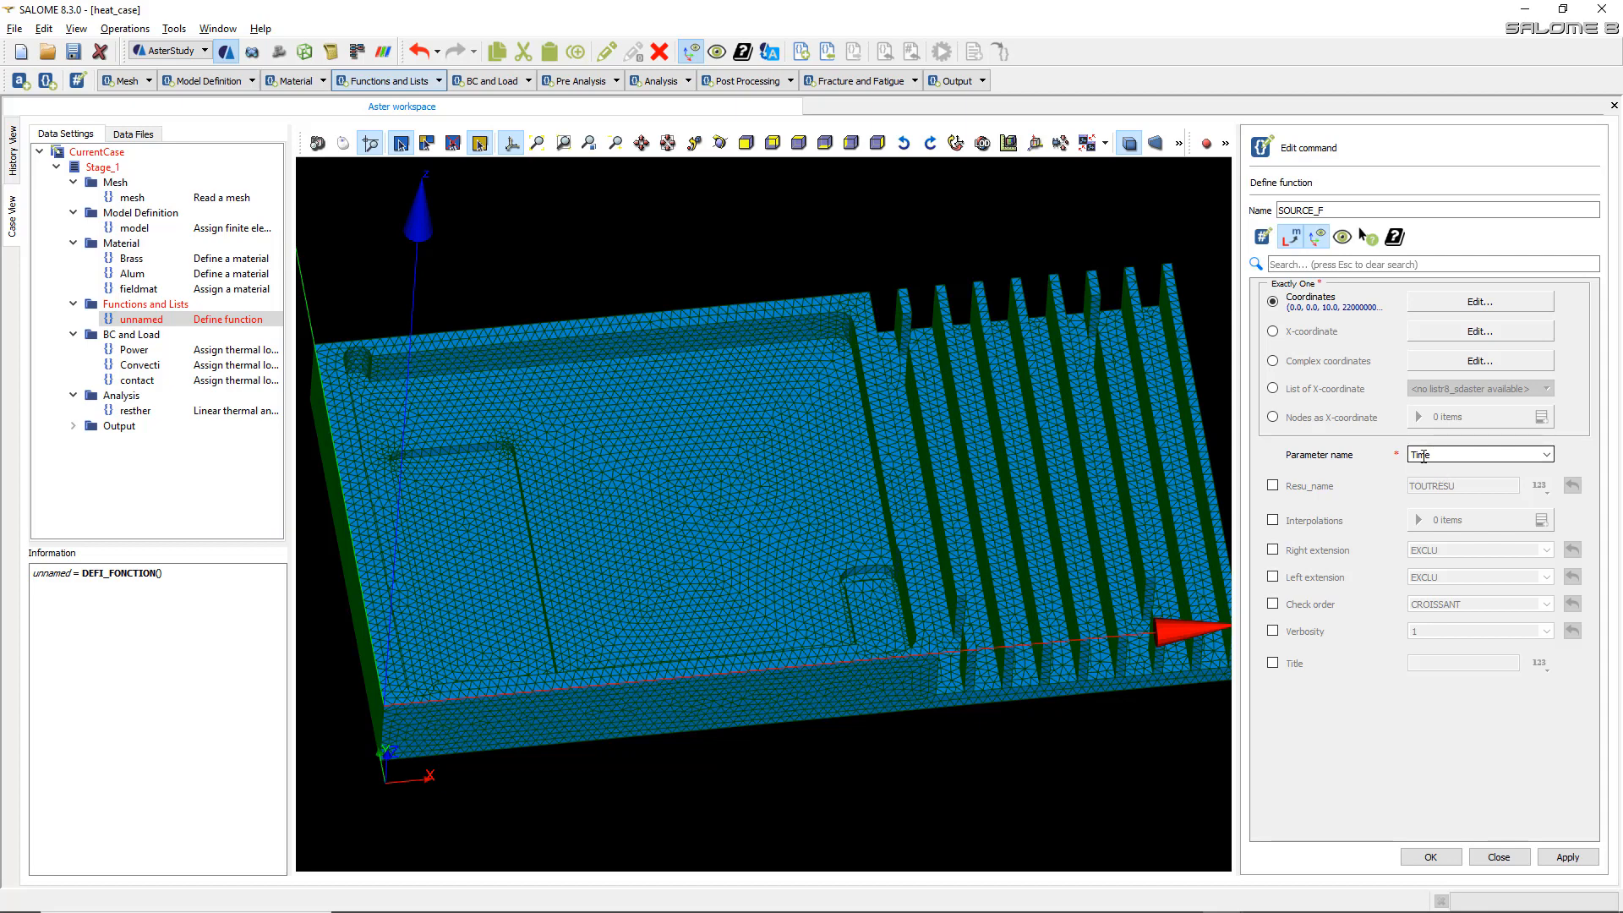
click(1299, 243)
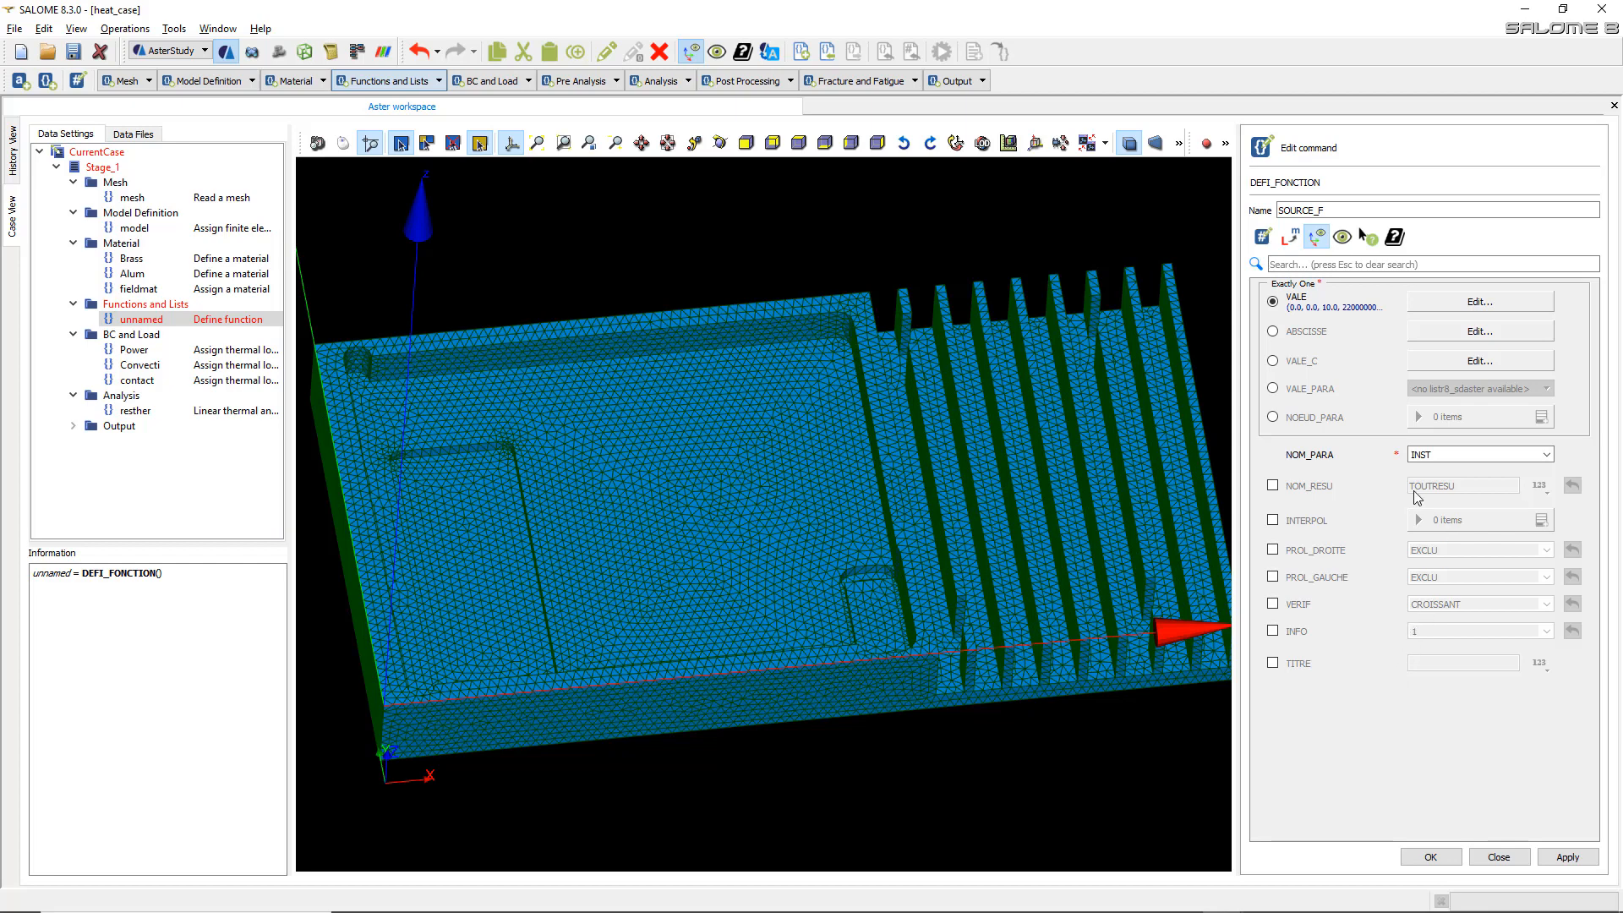
- Enable INTERPOL for SOURCE_F with one item set to LIN
click(1273, 521)
click(1542, 521)
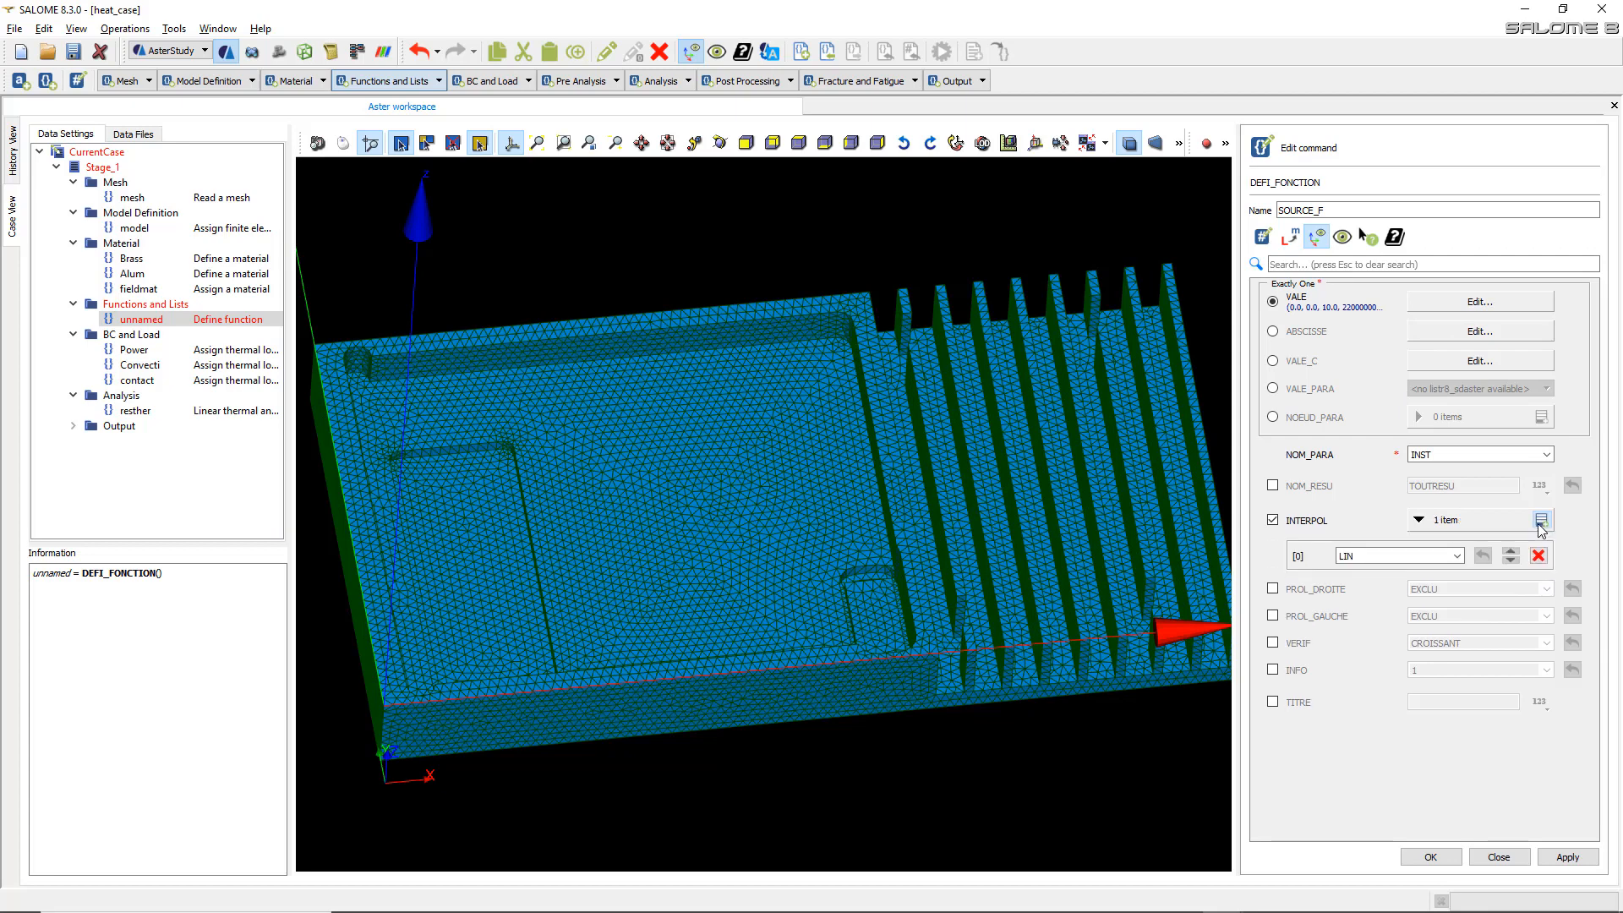
click(1457, 556)
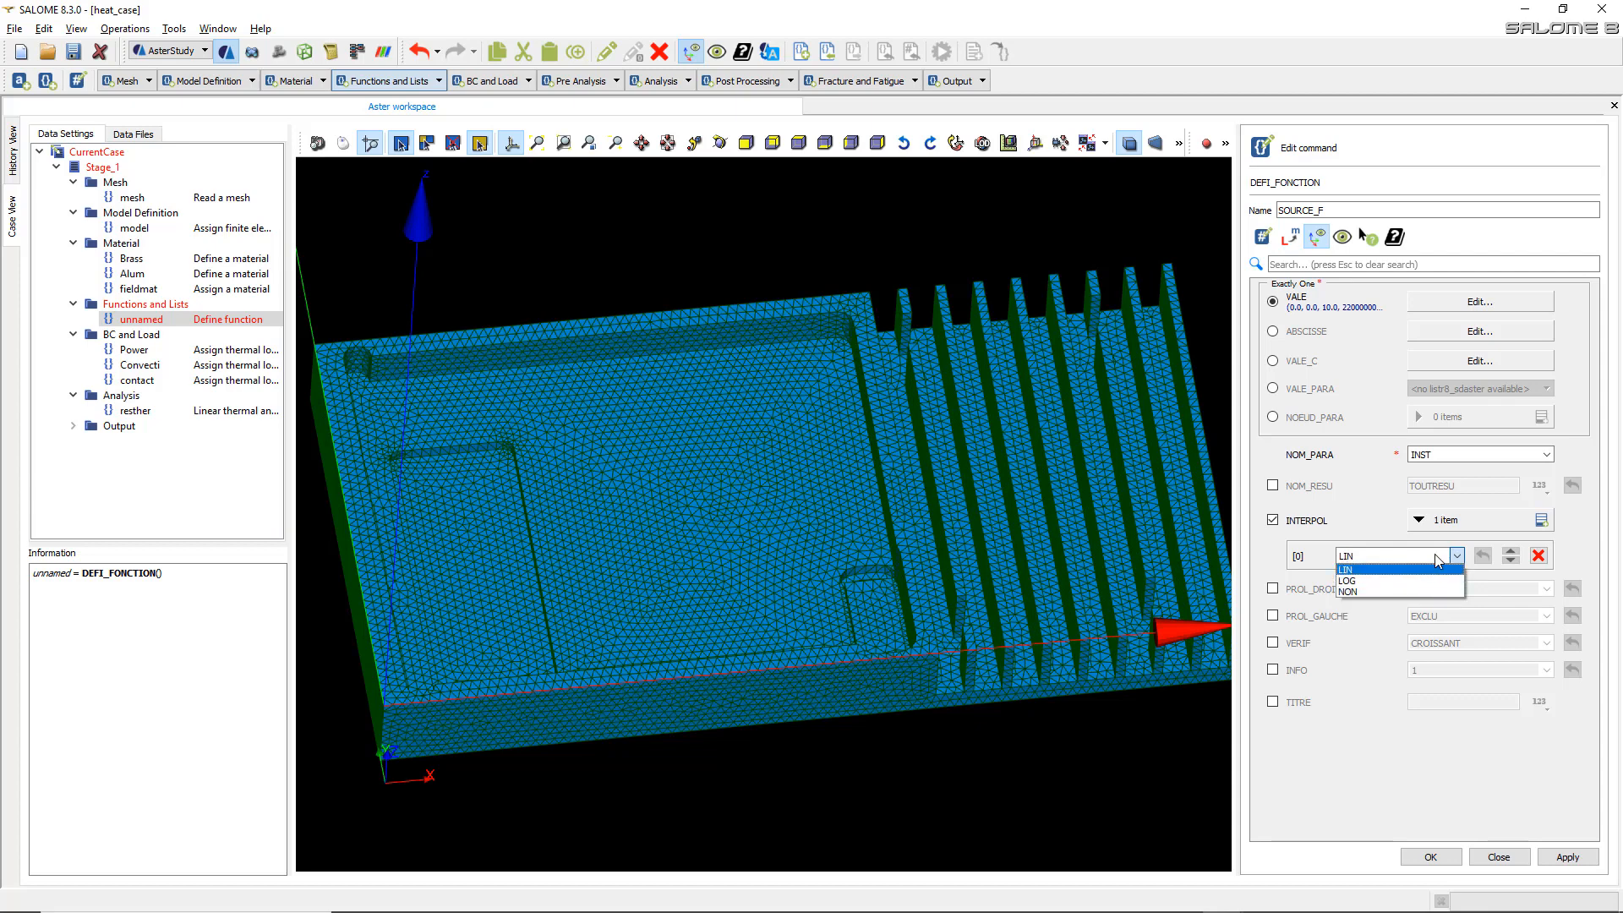
click(1435, 558)
click(1379, 530)
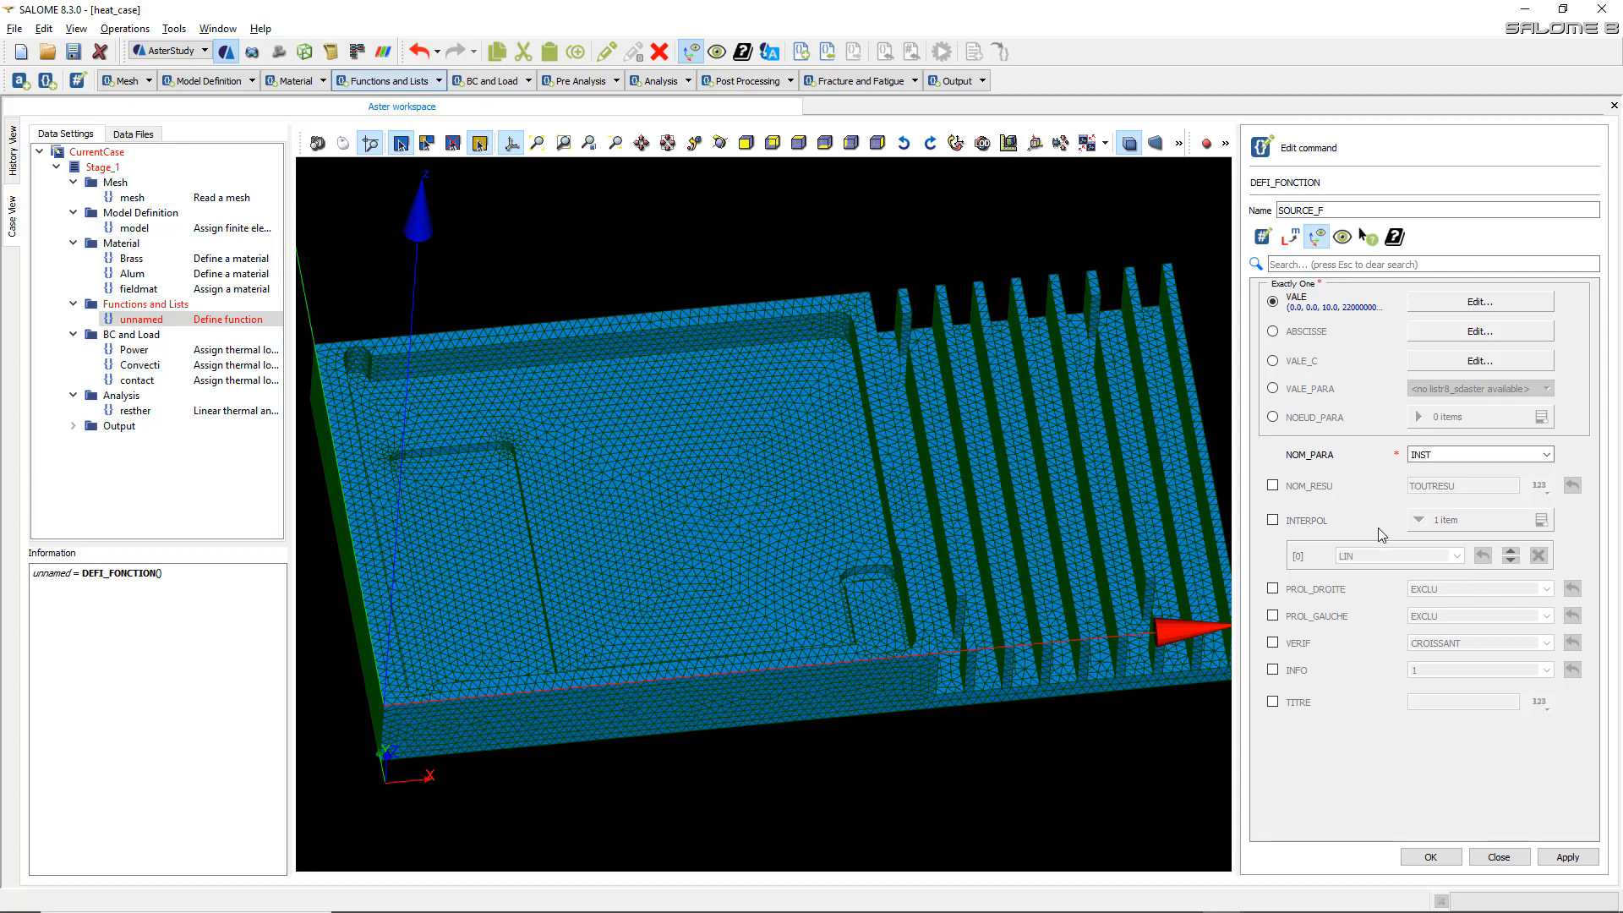
click(1272, 520)
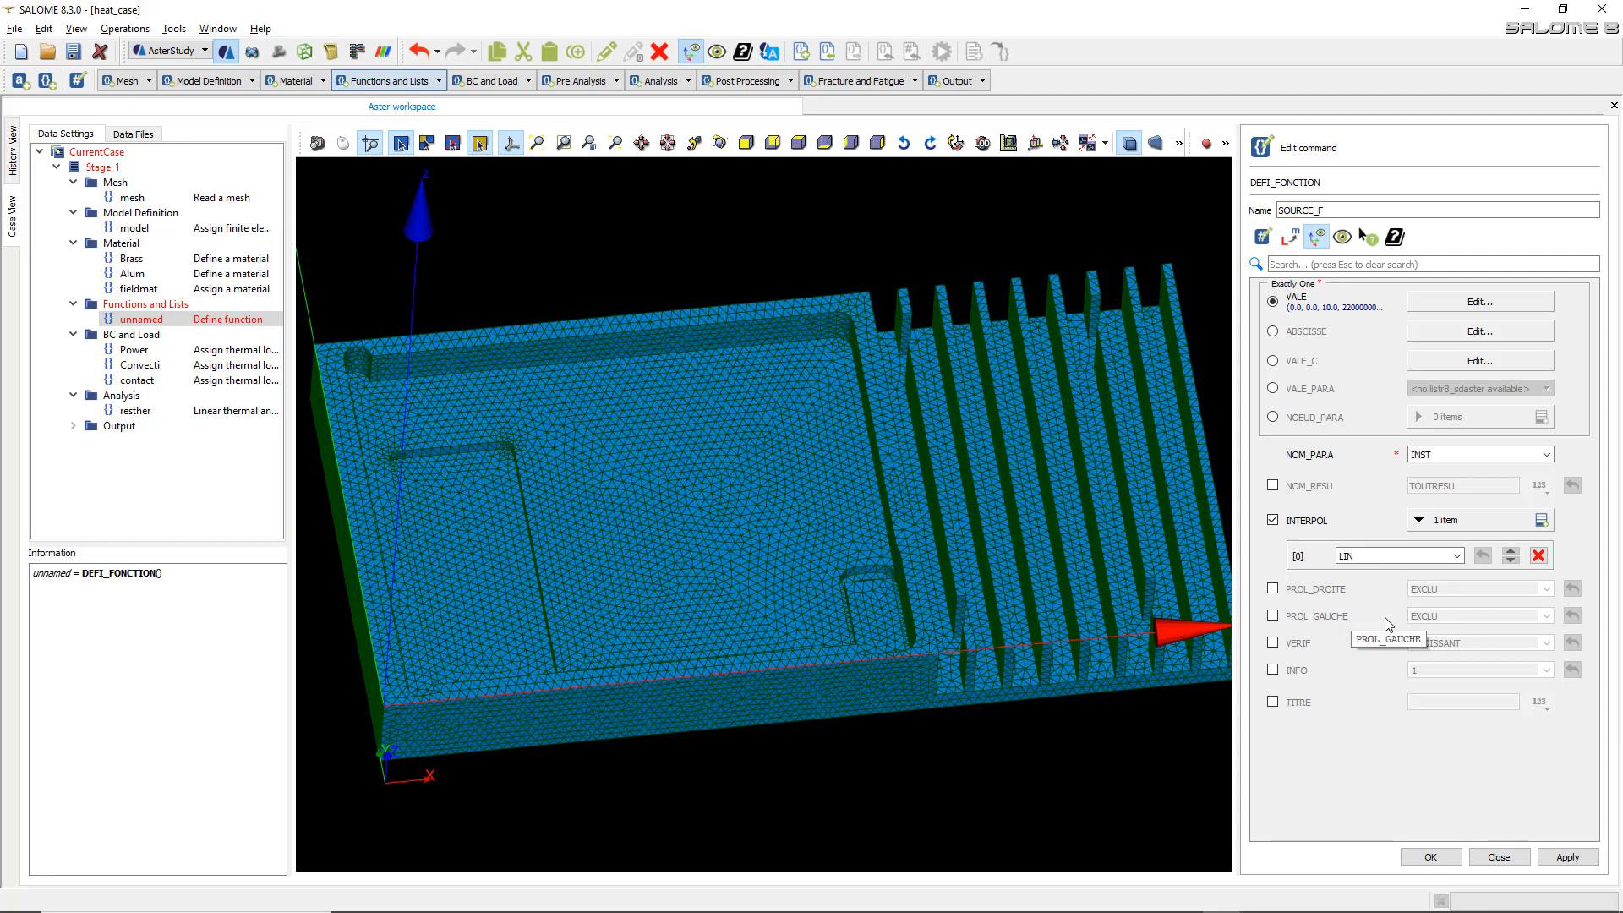
- Enable PROL_DROITE and PROL_GAUCHE, set both to LINEAIRE, and save the SOURCE_F function
click(1273, 589)
click(1274, 616)
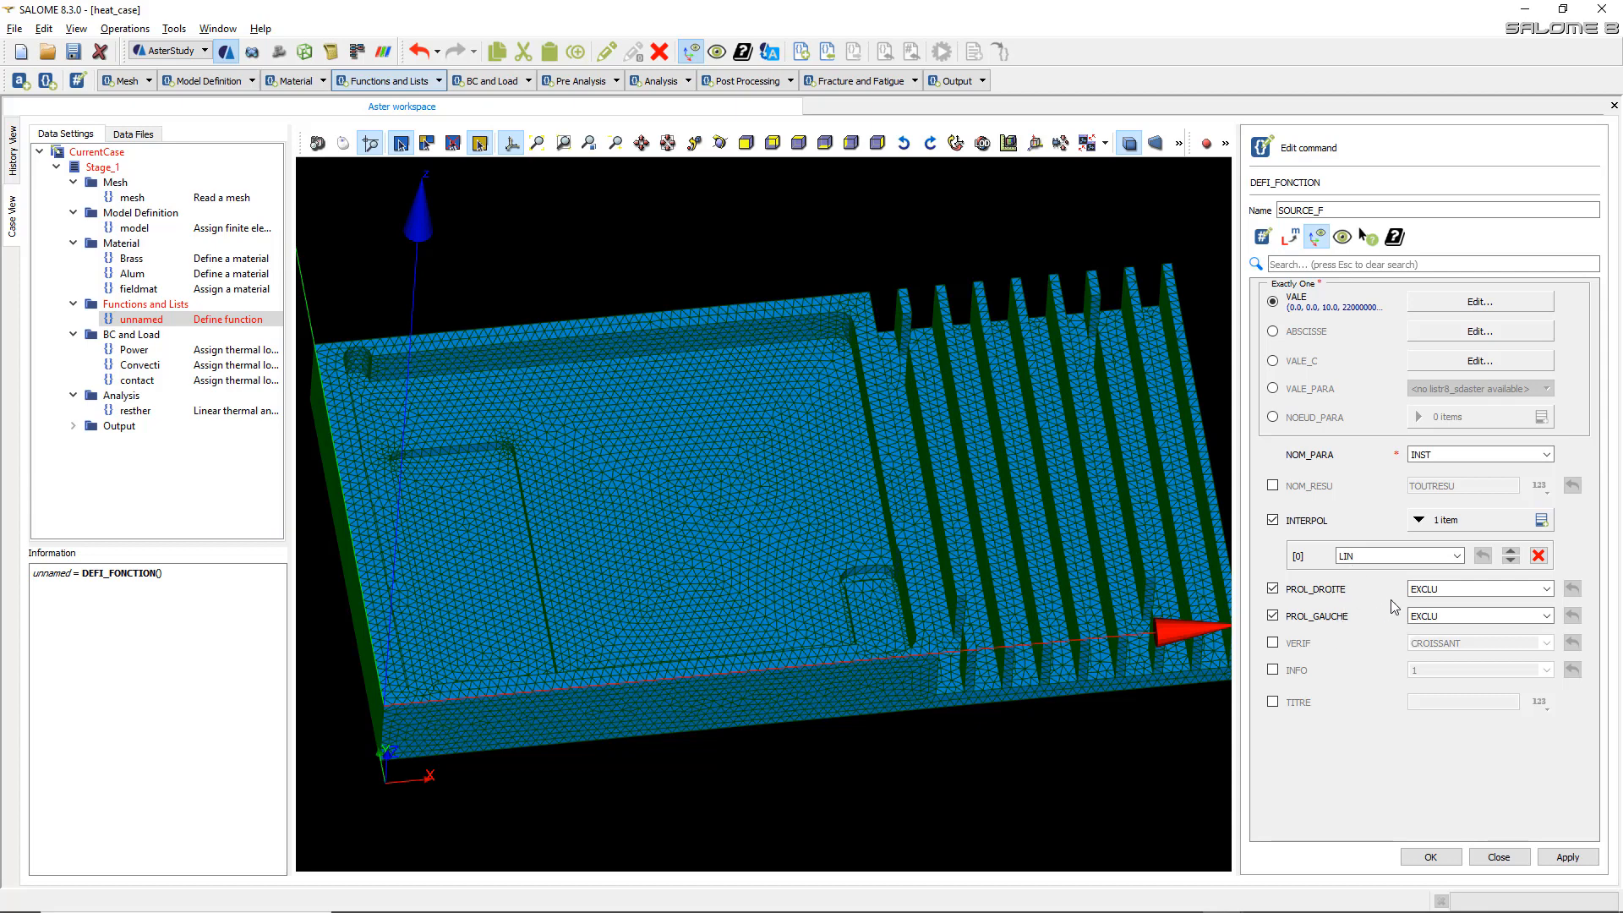
click(1547, 589)
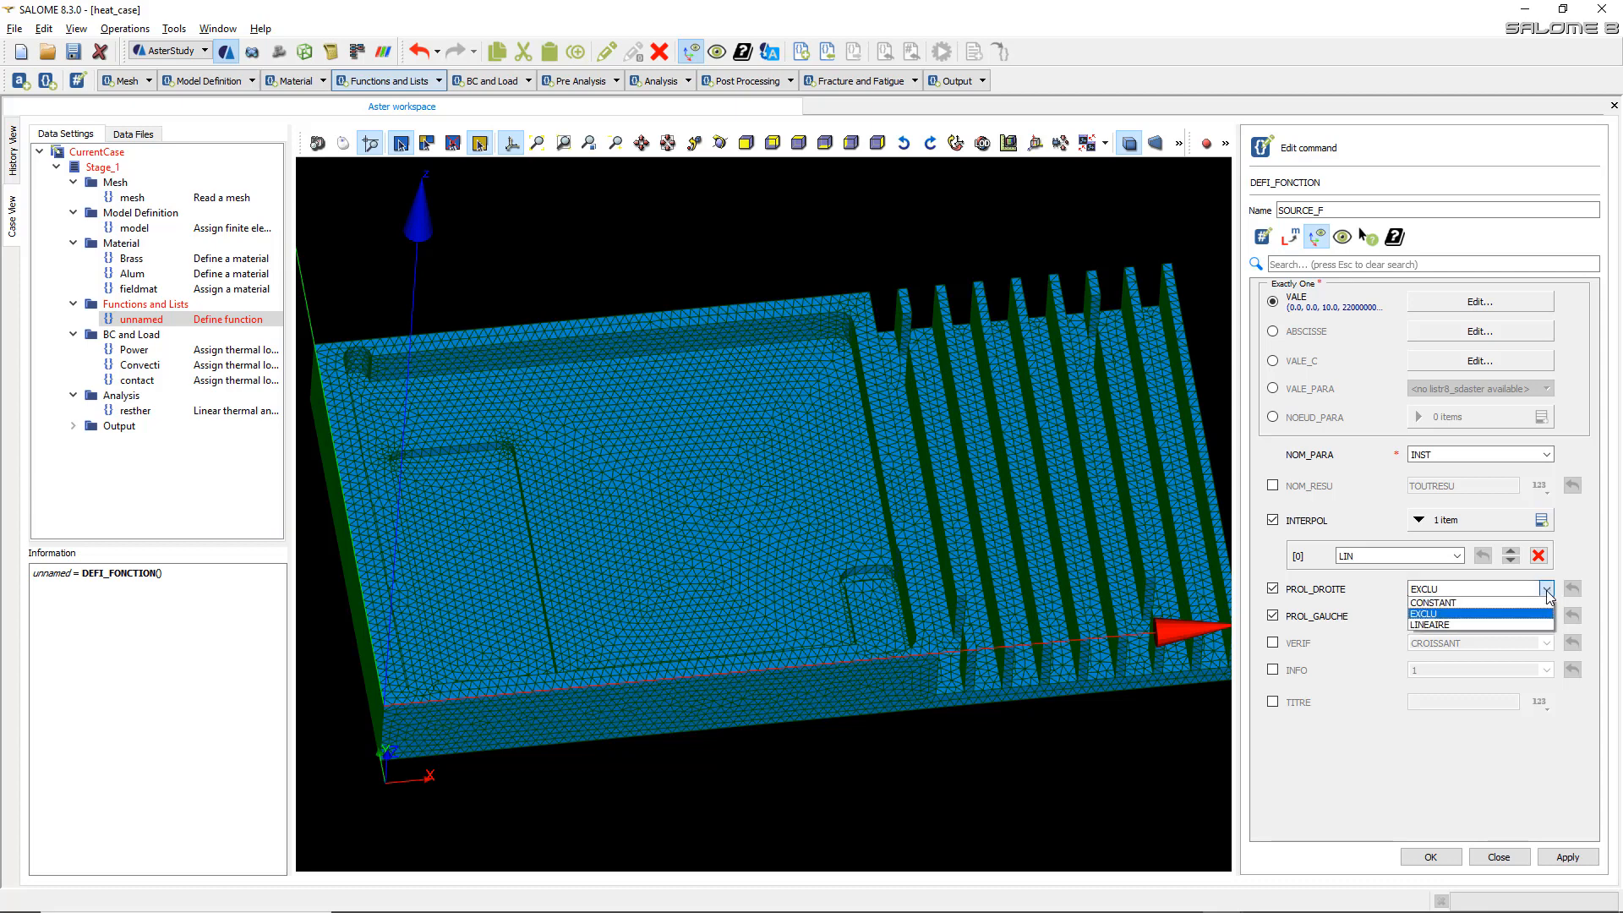
click(1504, 623)
click(1547, 615)
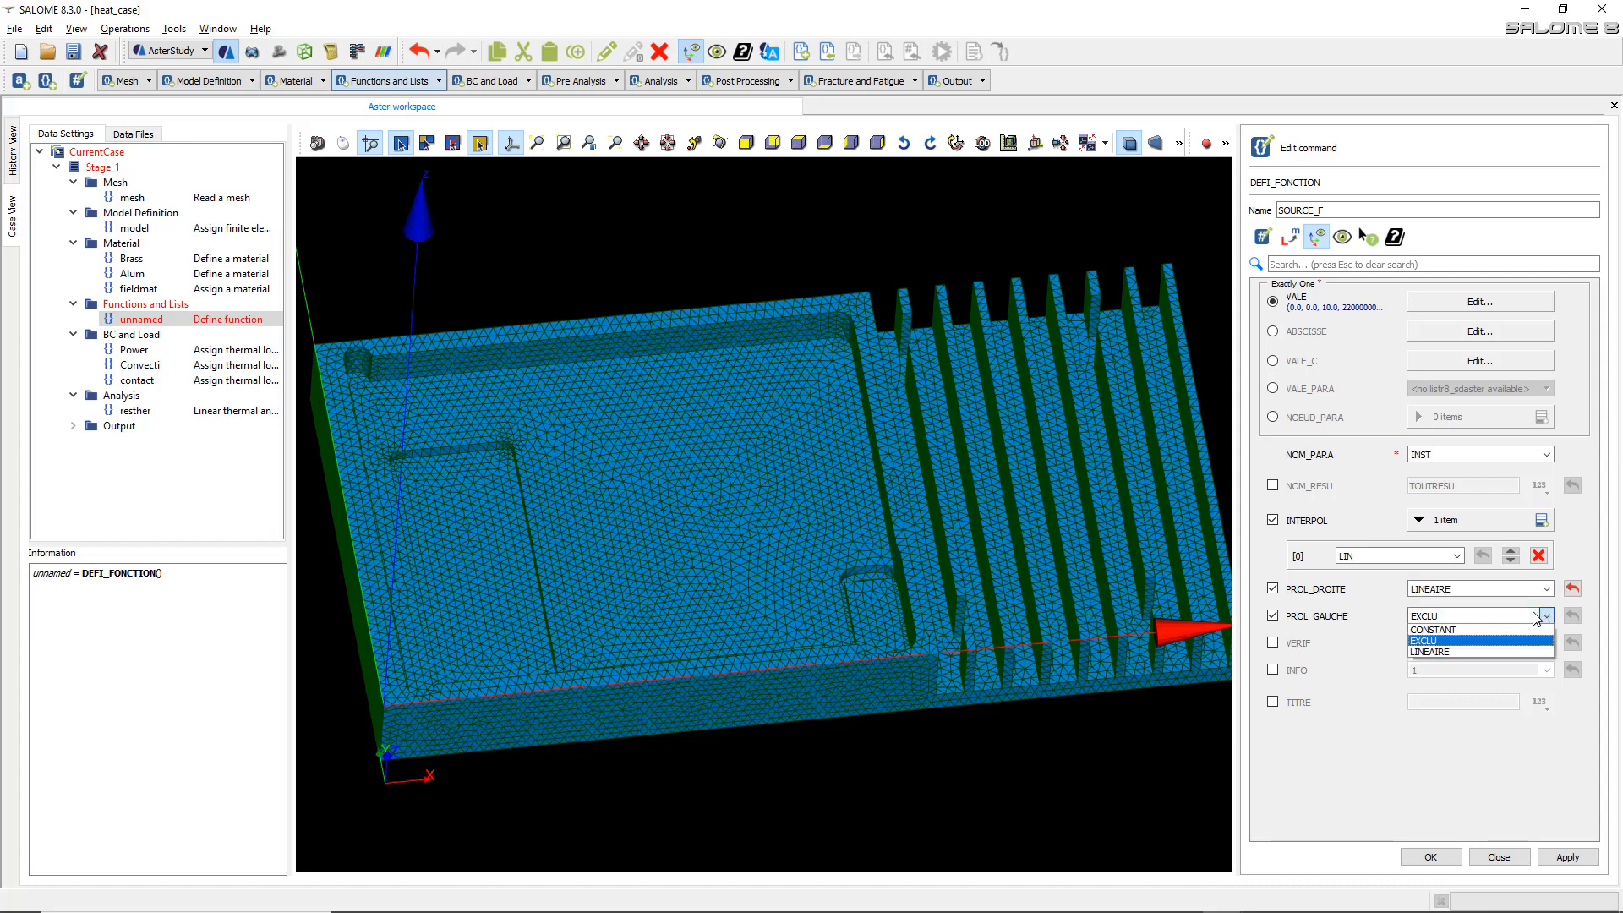
click(1500, 652)
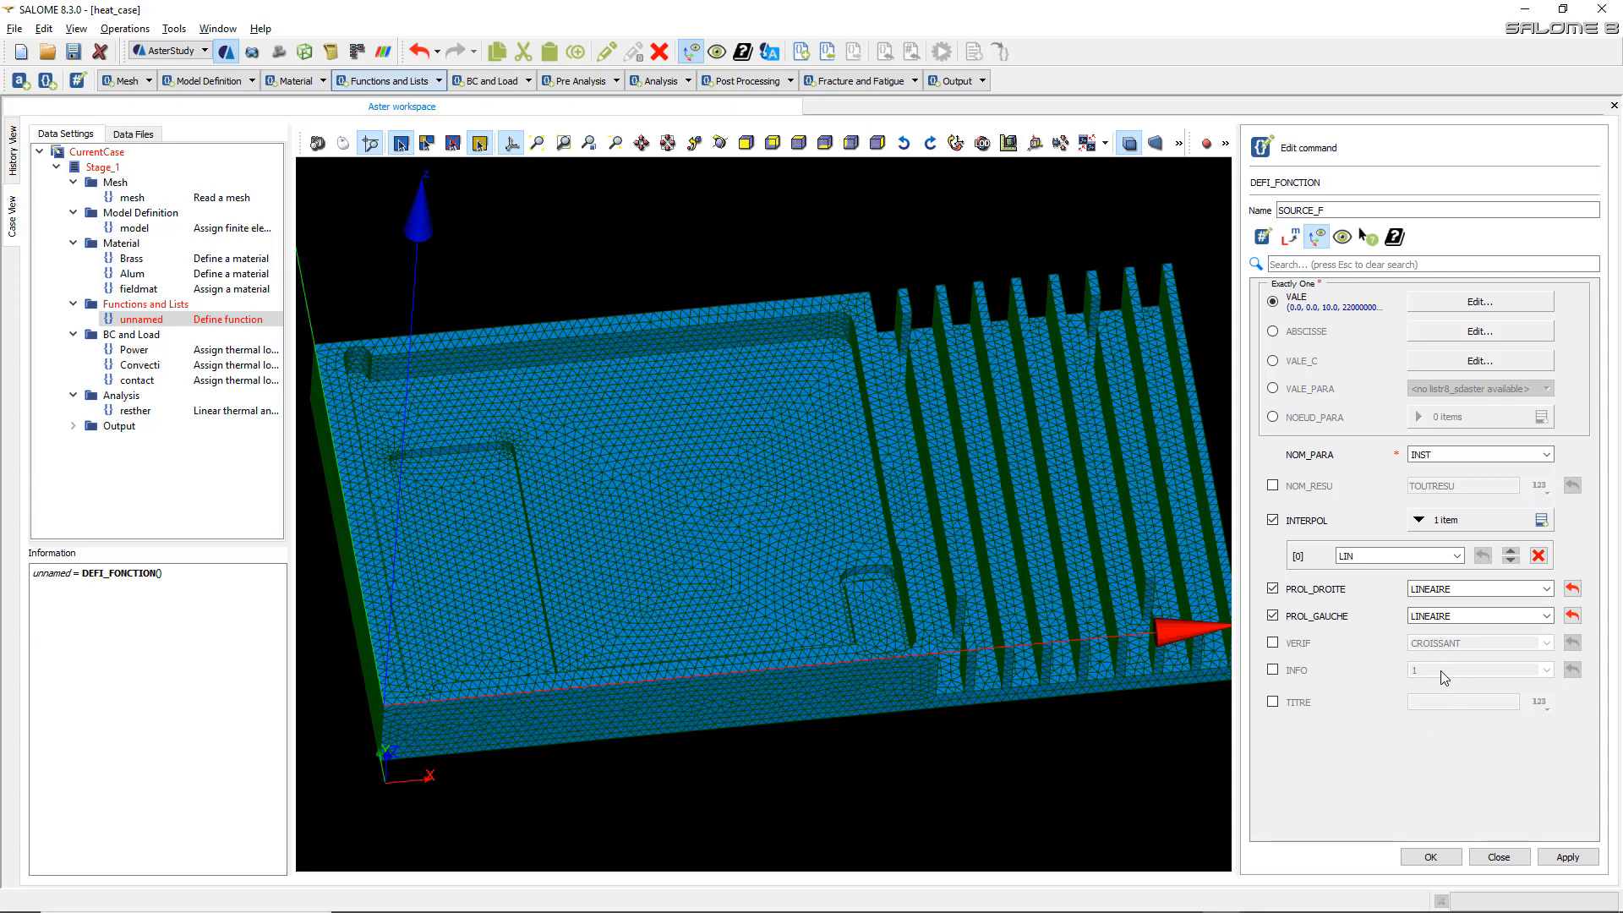
click(1432, 858)
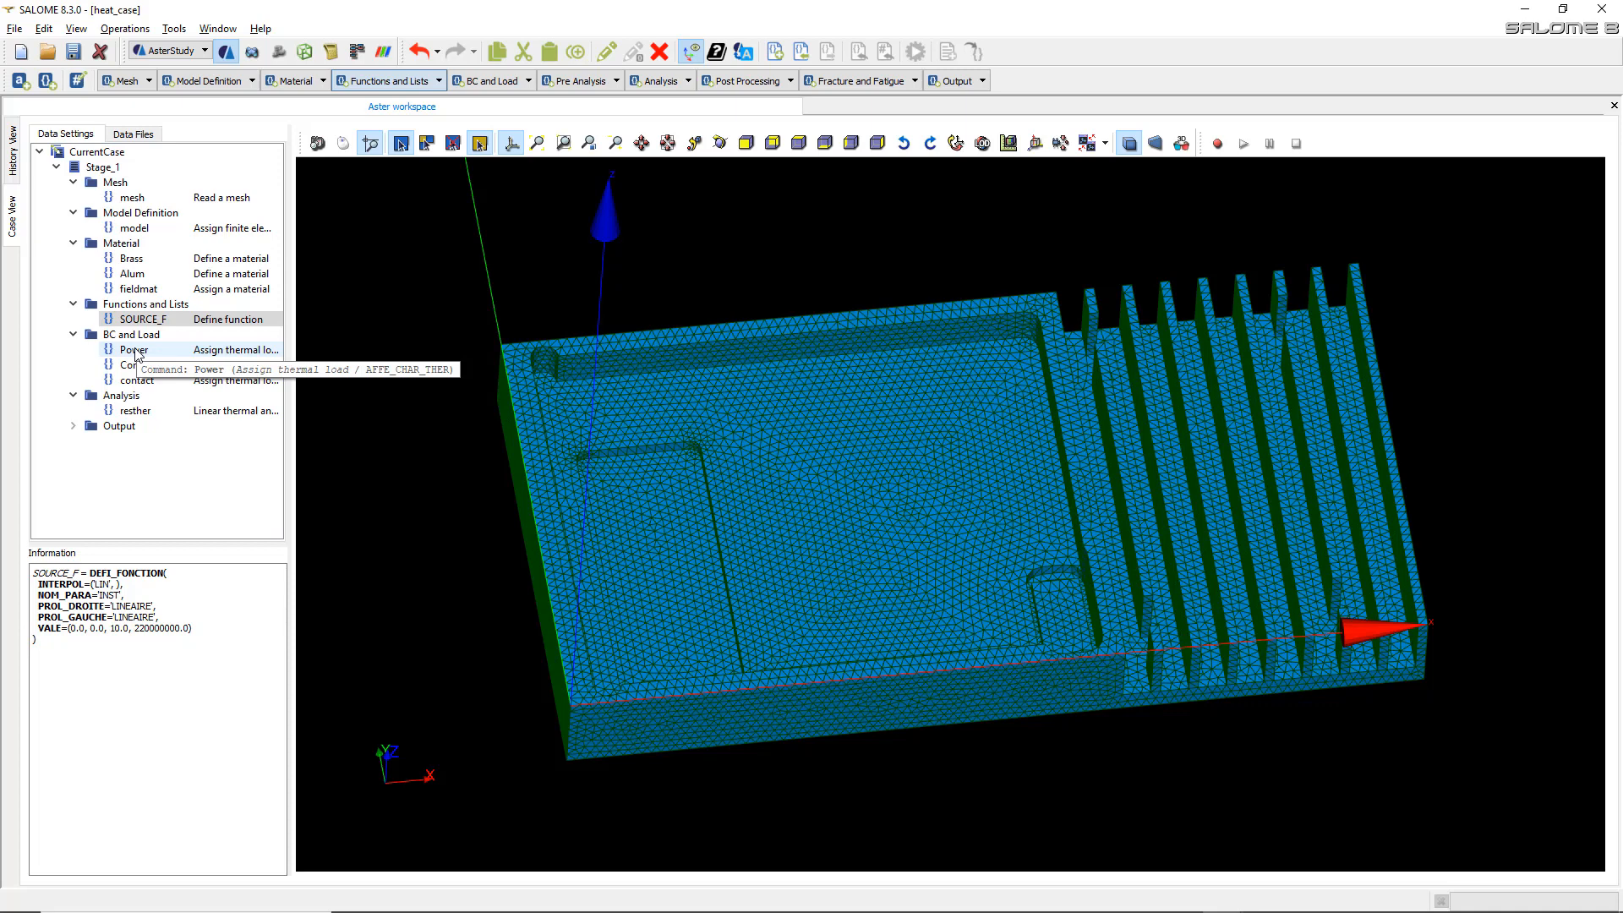
- Add an Assign variable thermal load command (AFFE_CHAR_THER_F) to the stage's boundary conditions and loads
click(516, 84)
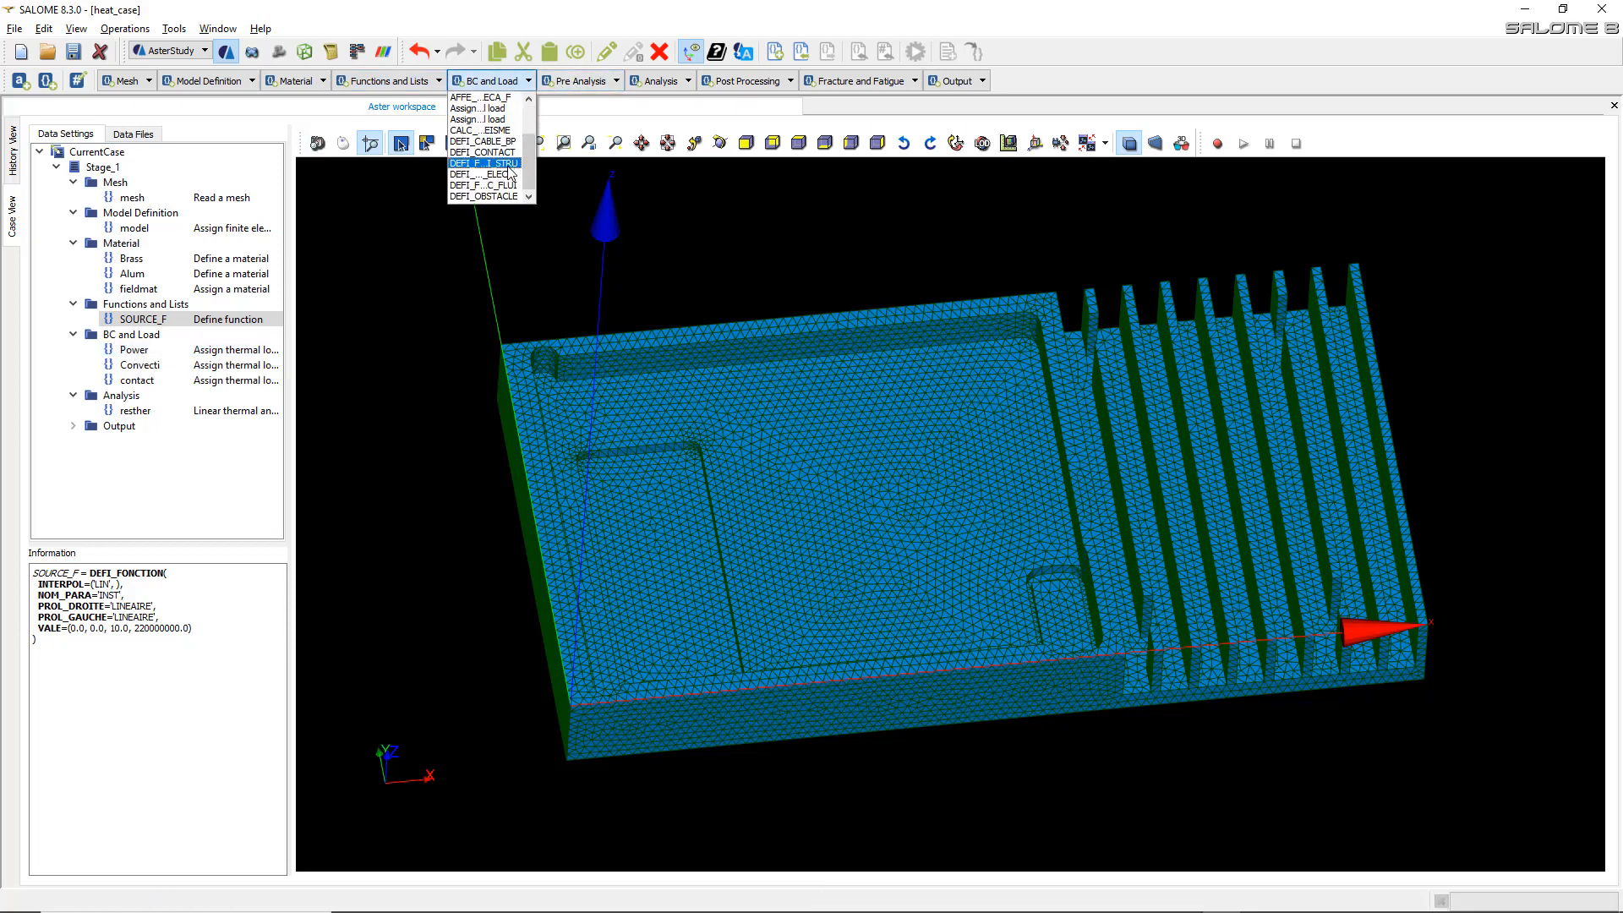
scroll(491, 199, up, 1)
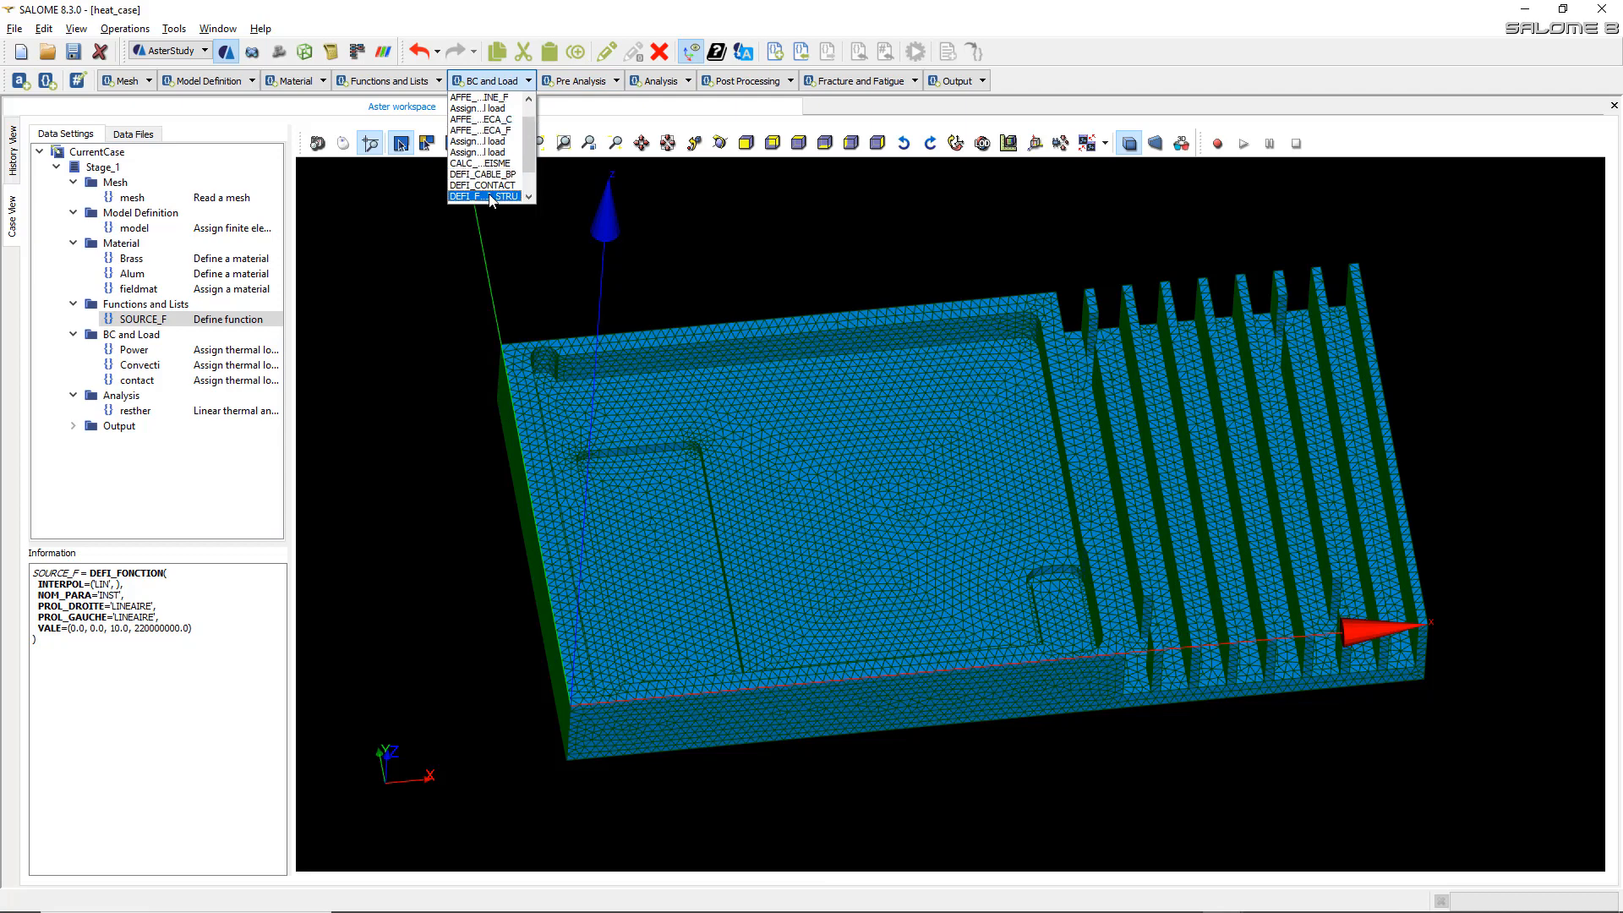
scroll(487, 175, up, 1)
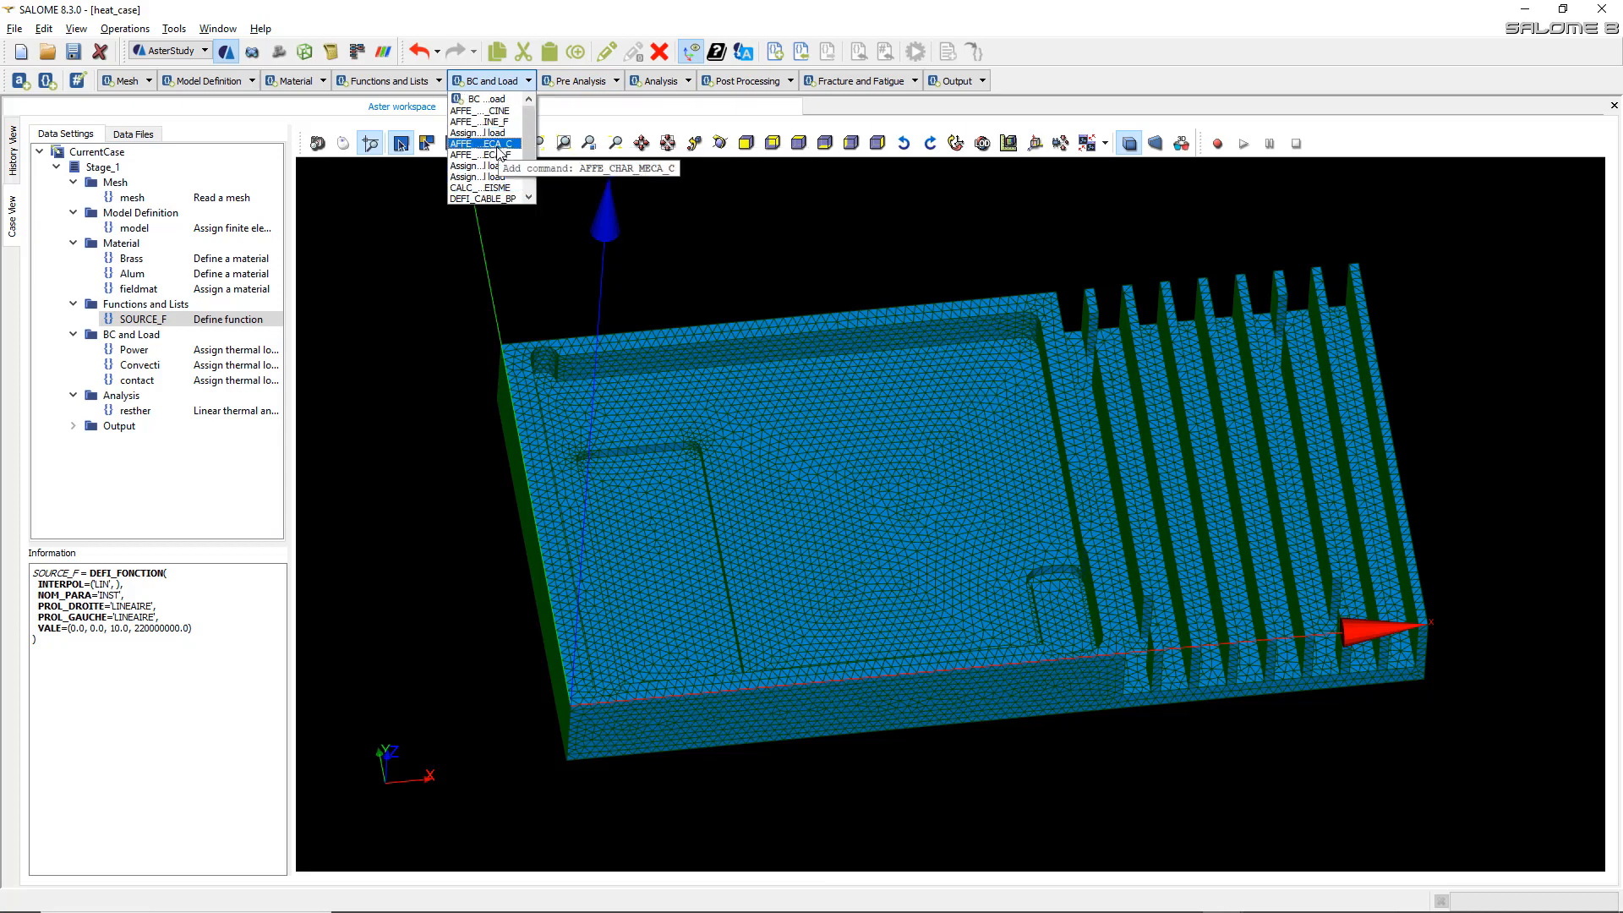
scroll(494, 161, down, 2)
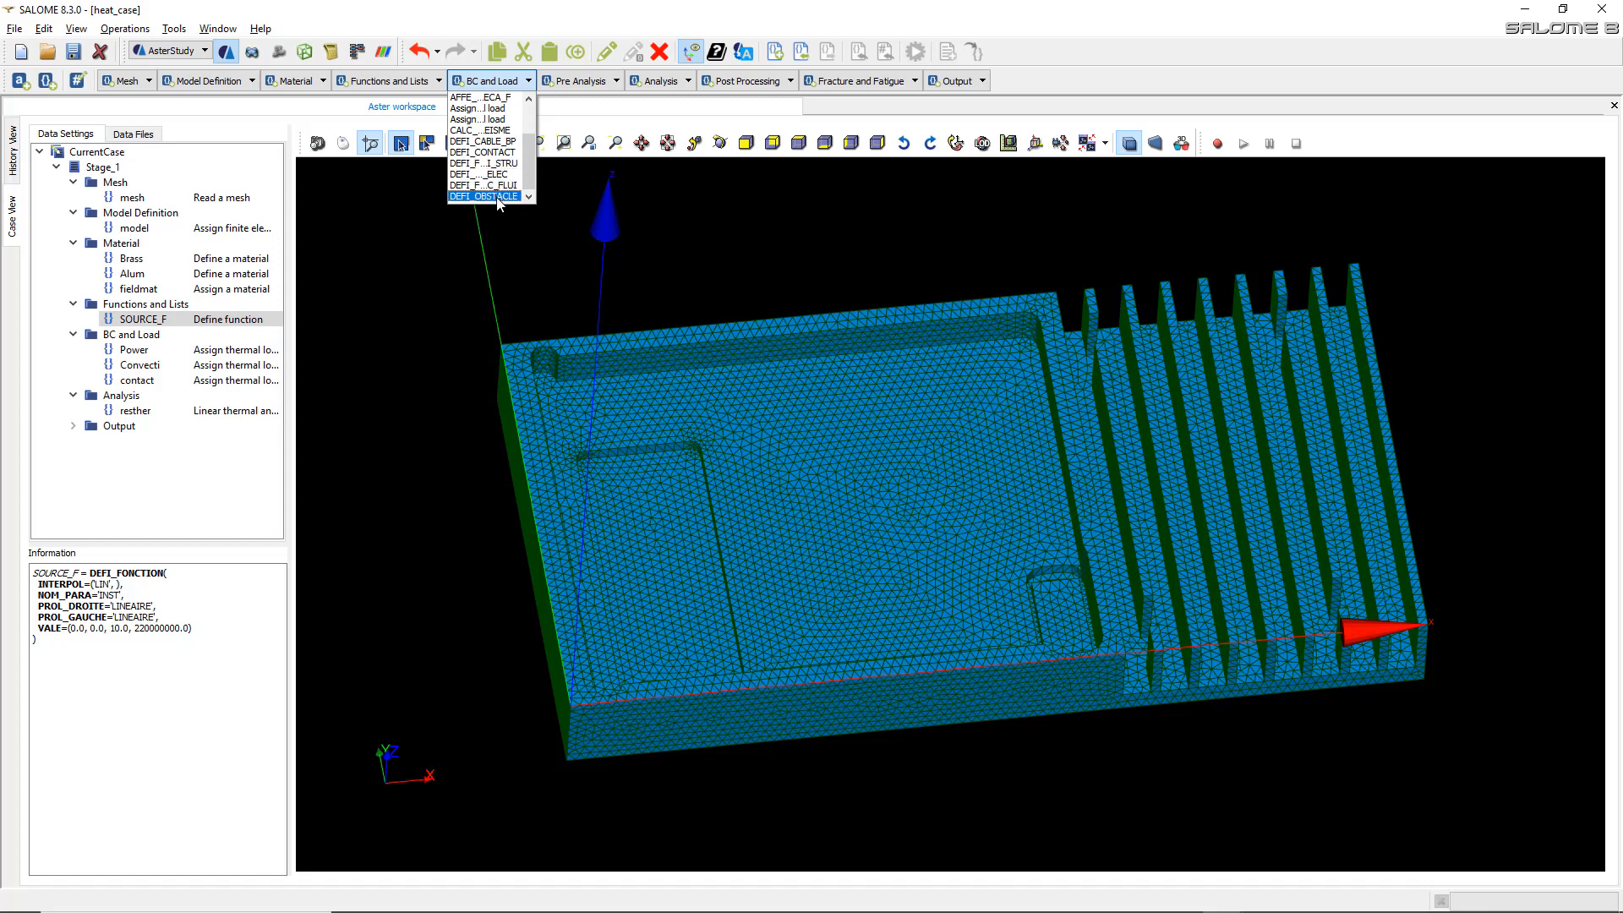
click(499, 121)
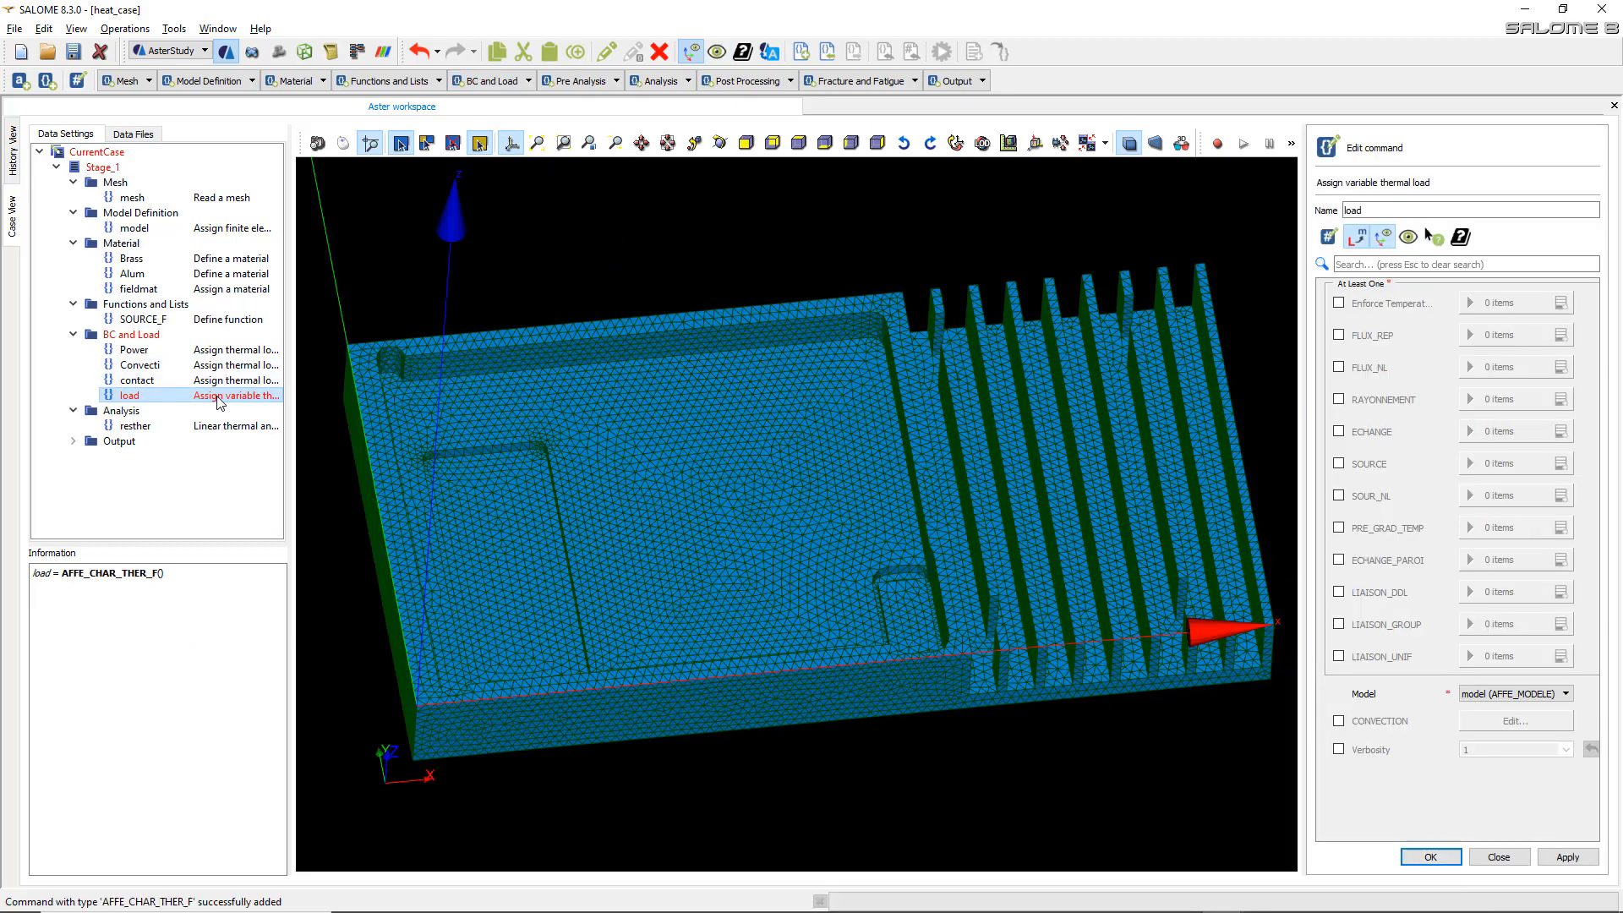
- Name the variable thermal load Power_T and enable SOURCE with one item
double_click(1357, 210)
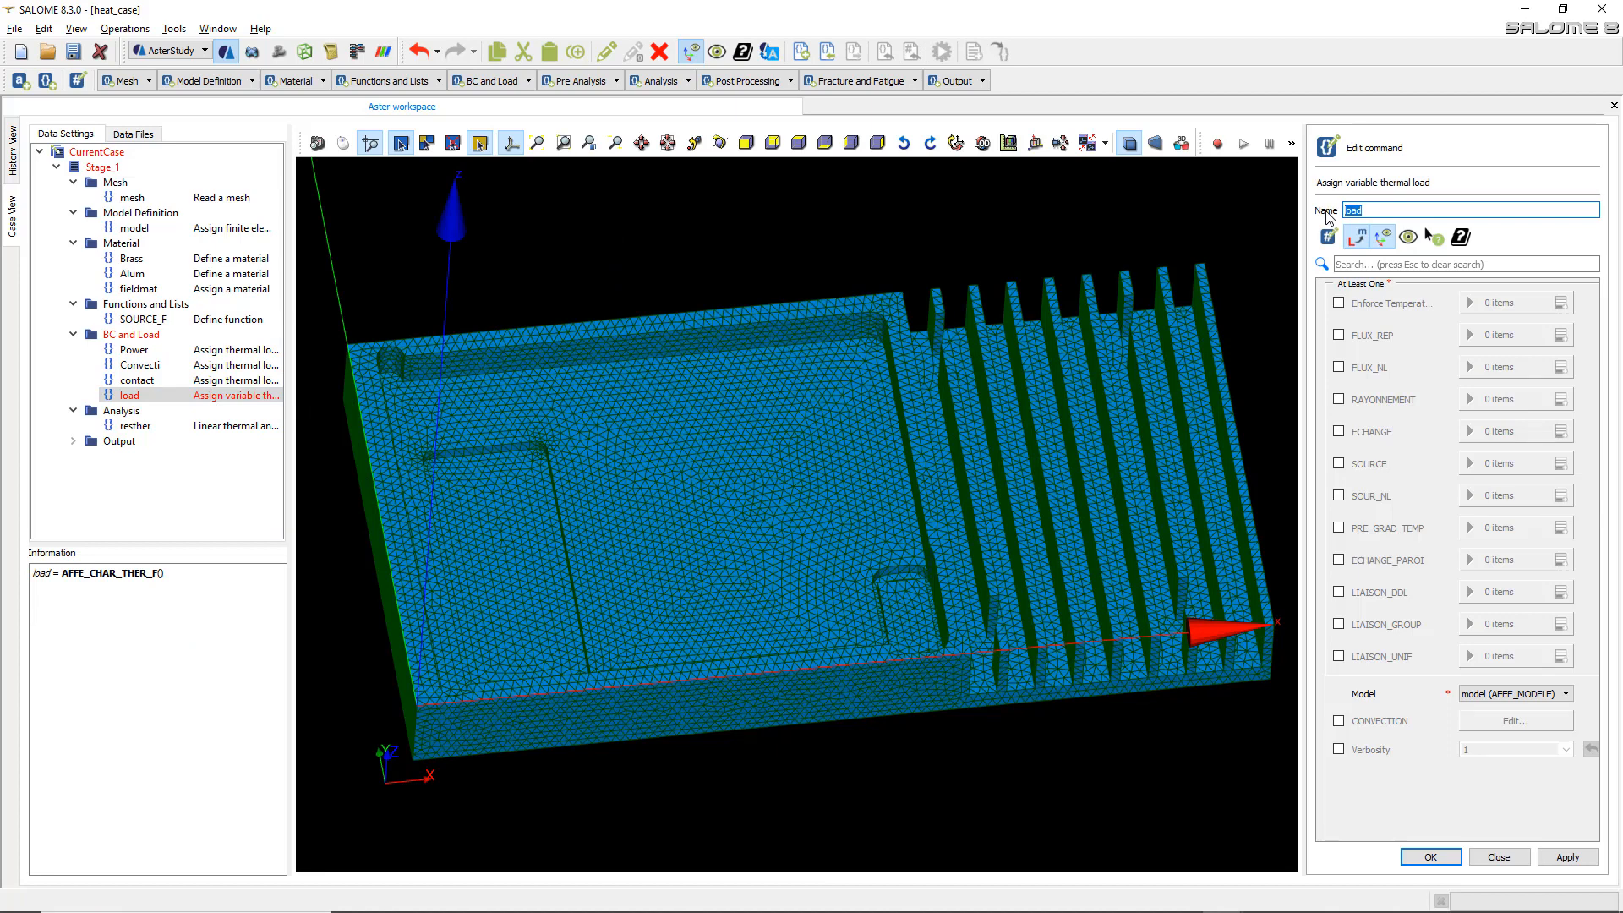
text(Power_T)
click(1340, 464)
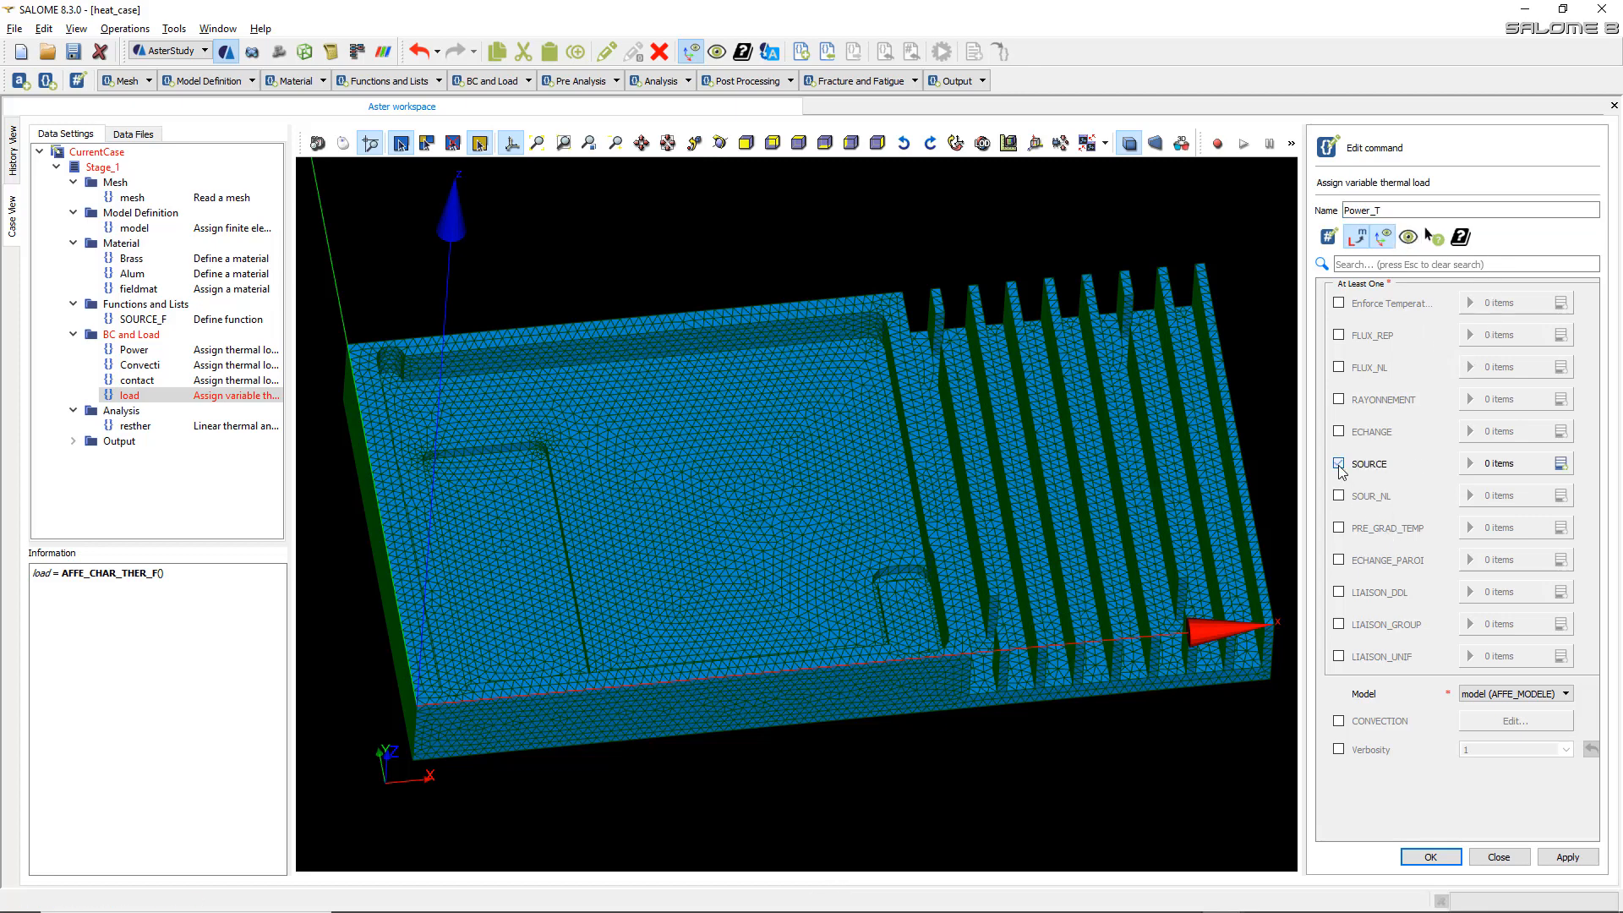
click(1560, 463)
- Assign the SOURCE item to the PowerBC volume group with SOURCE_F as its SOUR function, and save the load
click(1456, 500)
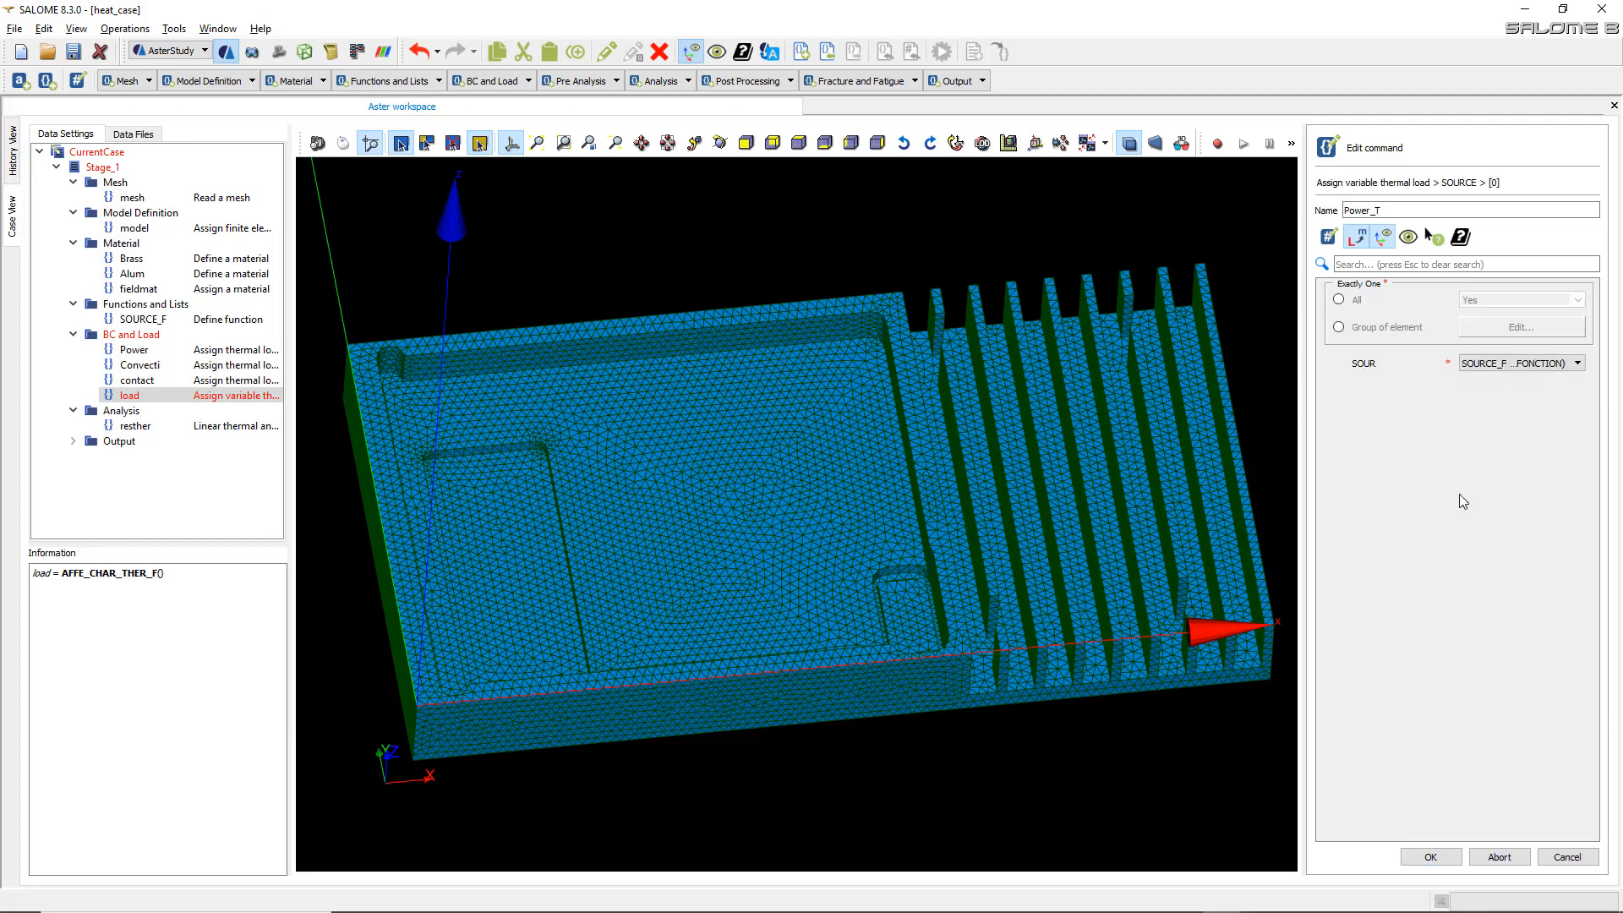
click(1342, 329)
click(1522, 328)
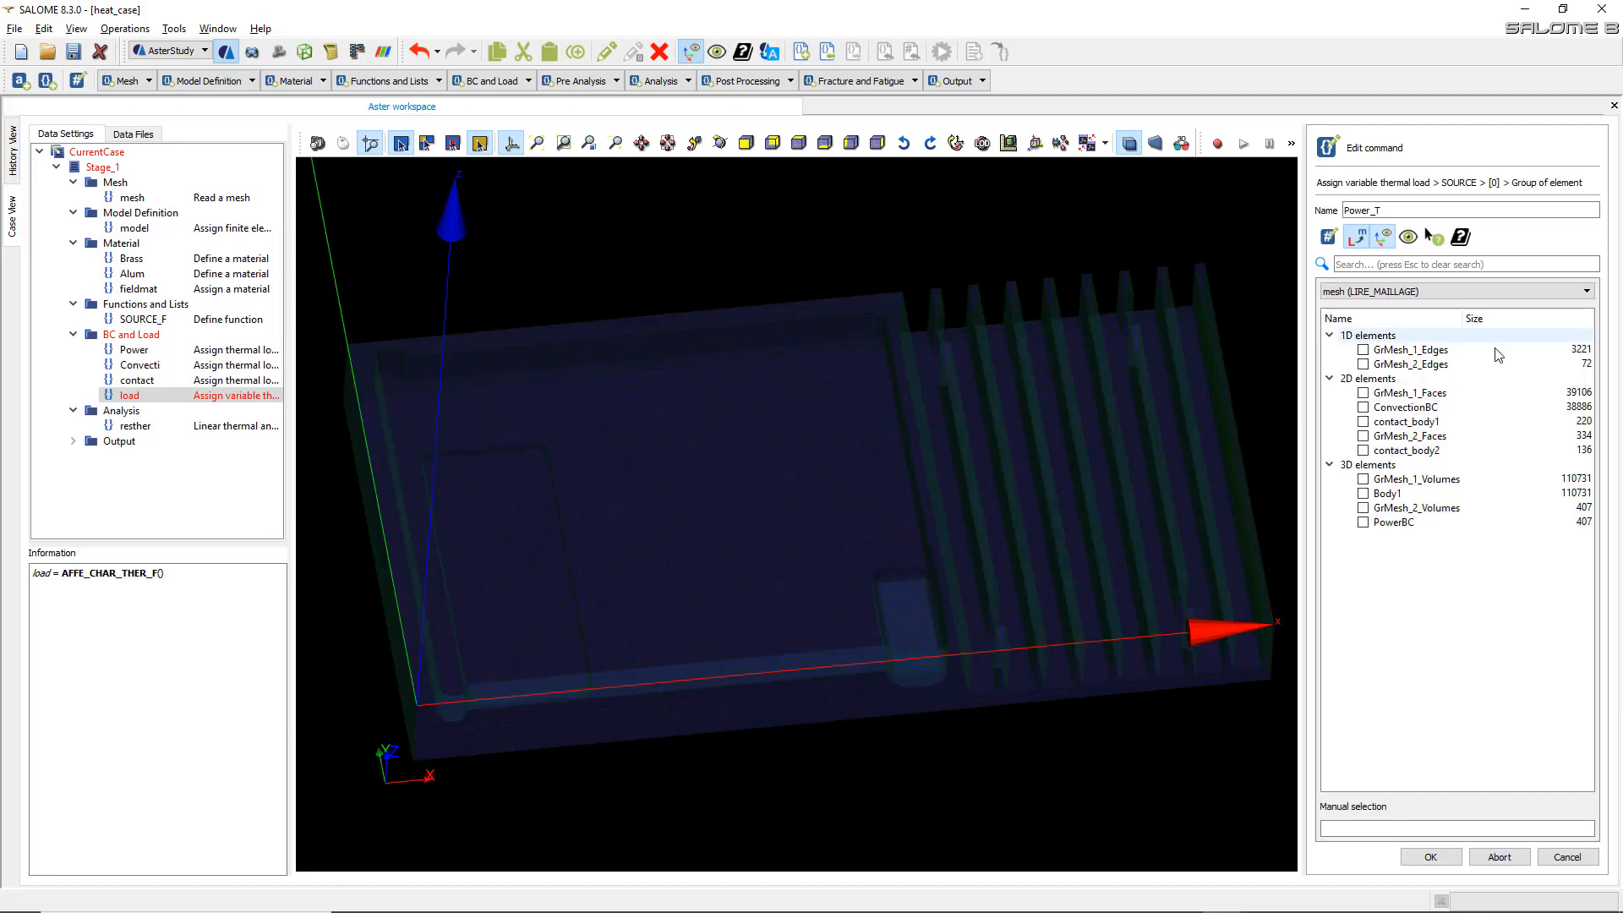
click(1363, 523)
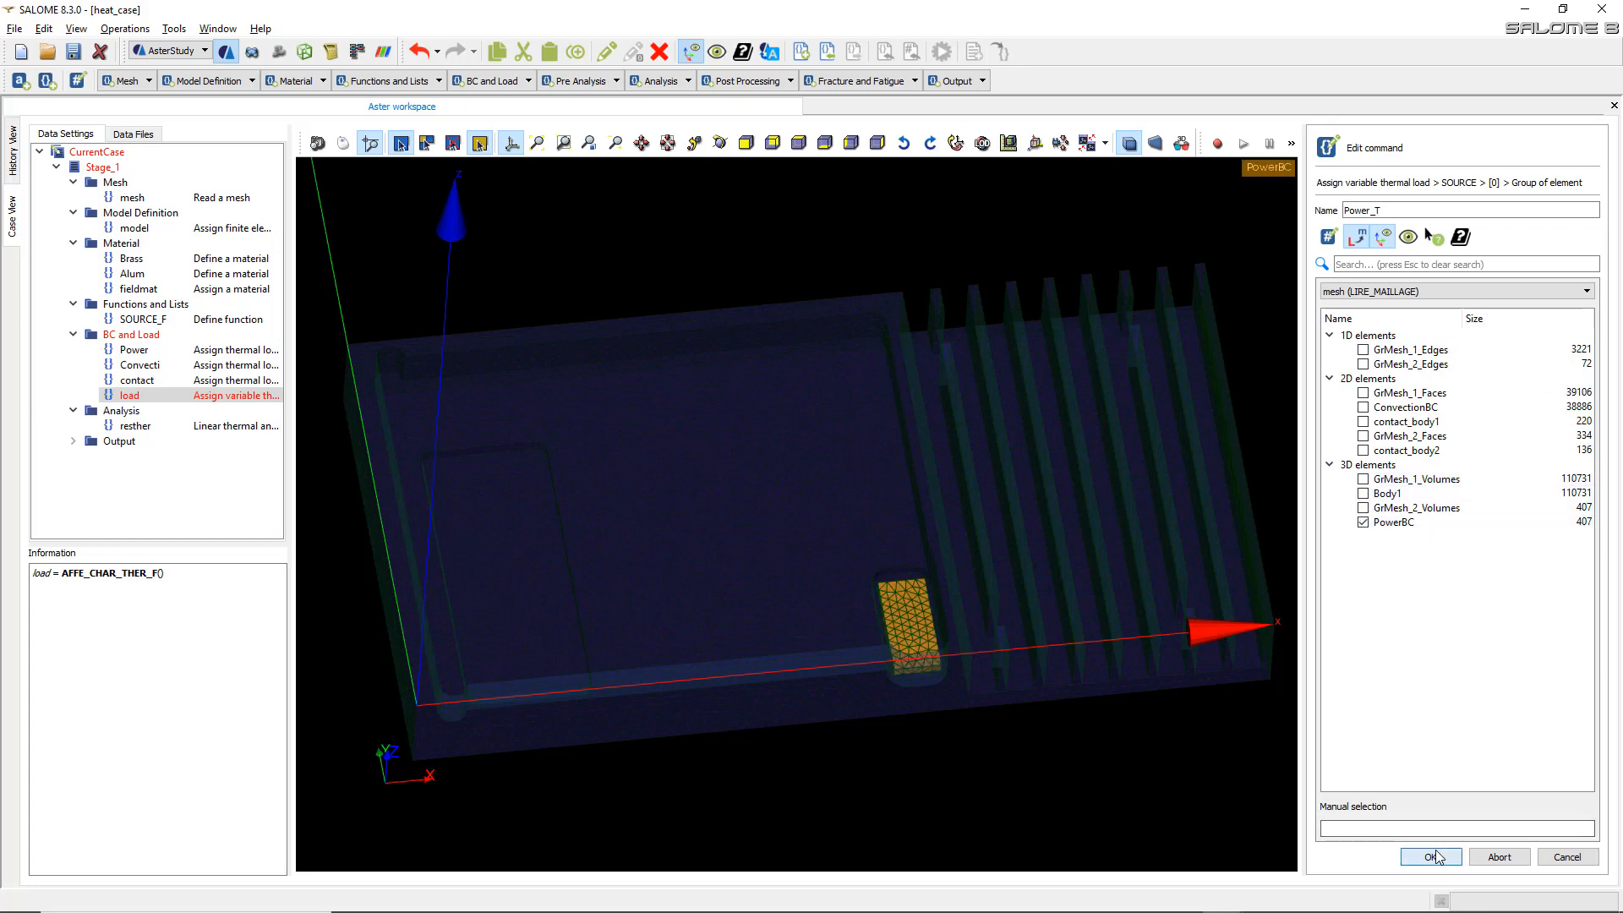
click(1442, 856)
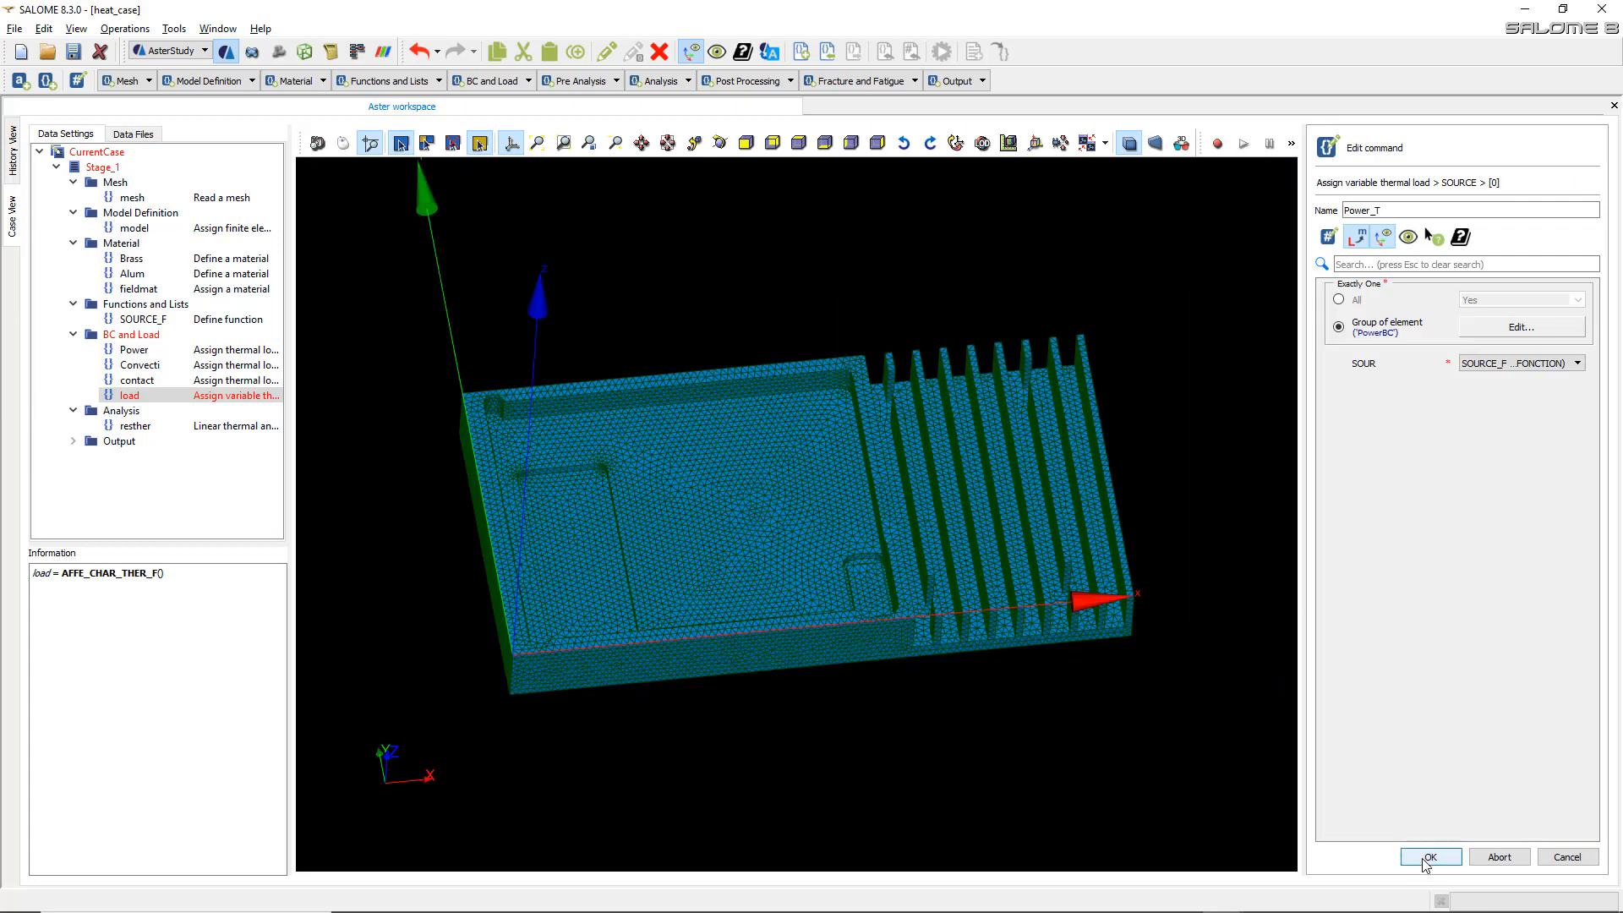
click(1507, 365)
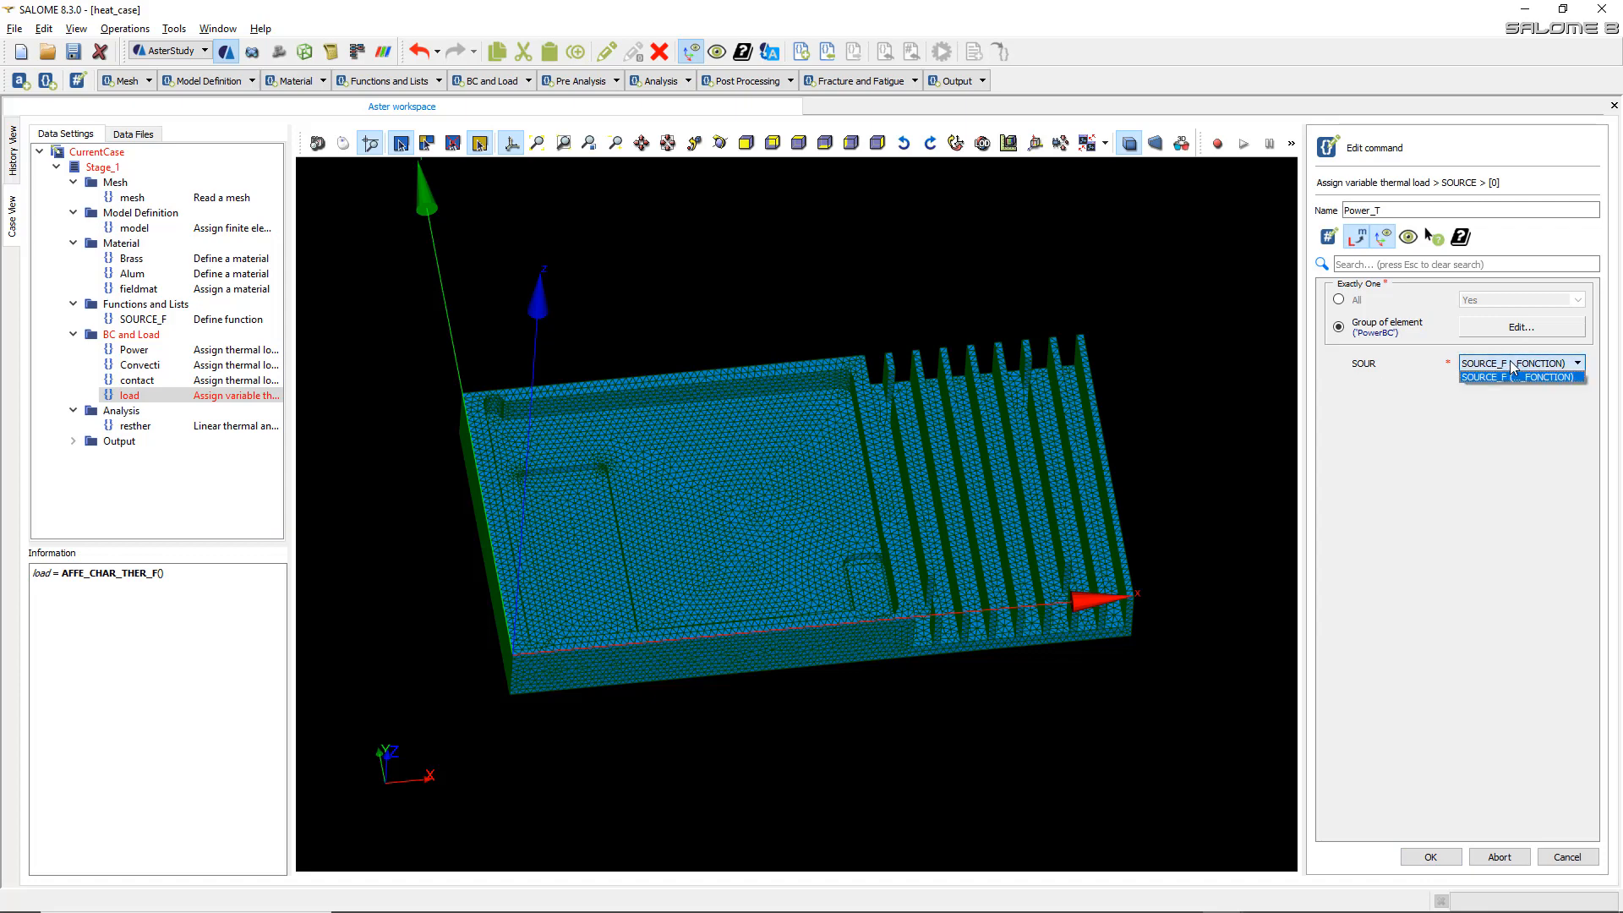
click(1508, 369)
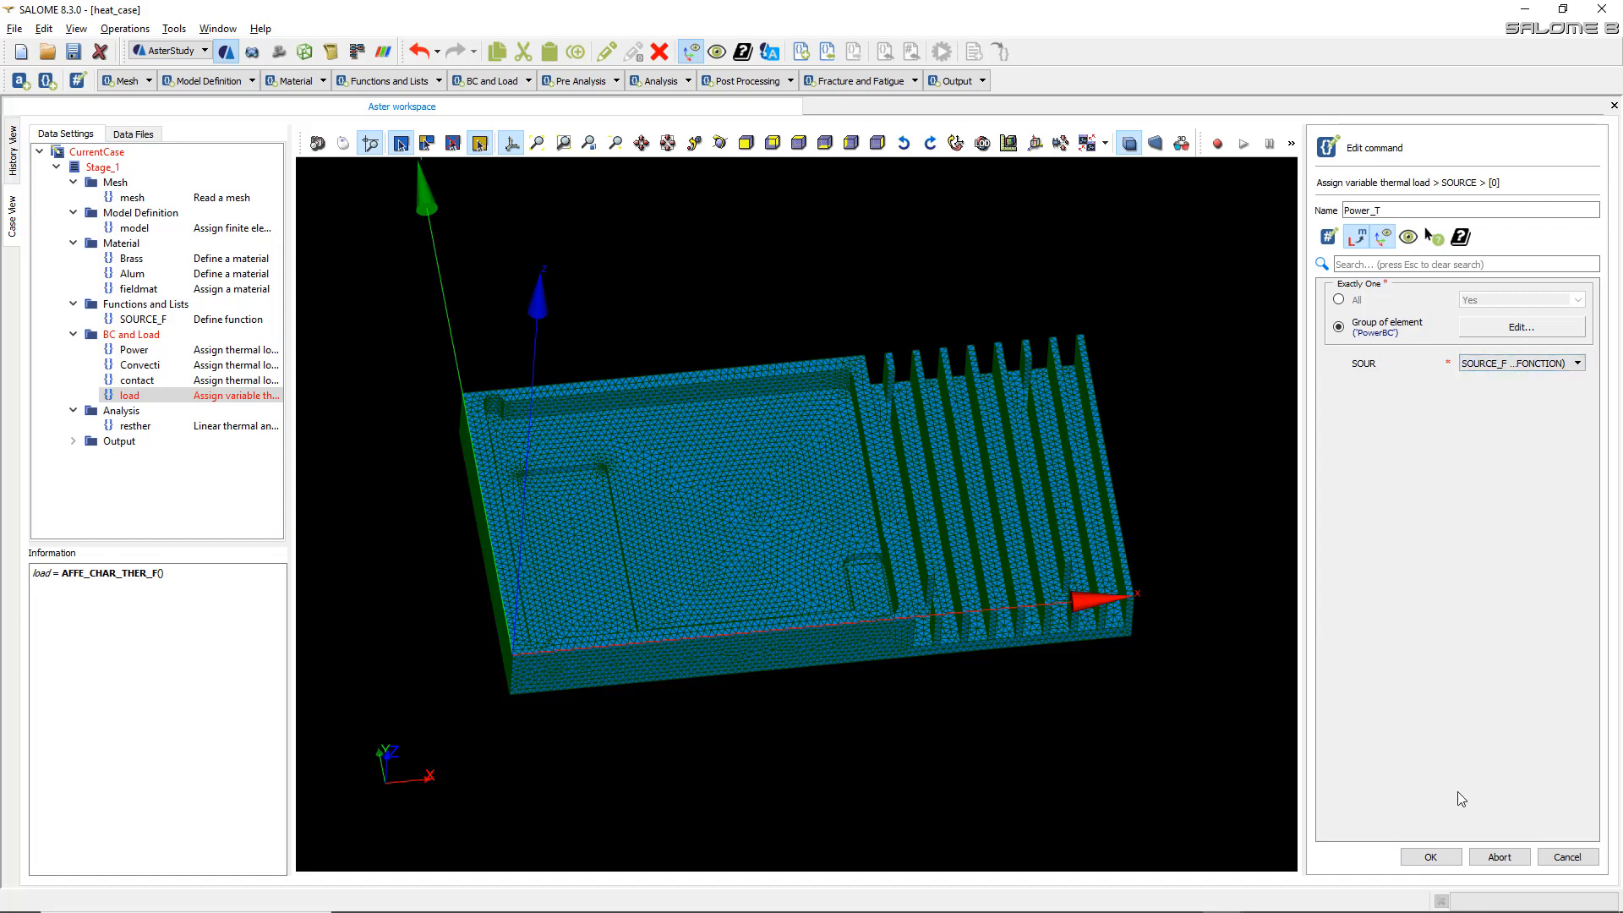
click(1431, 857)
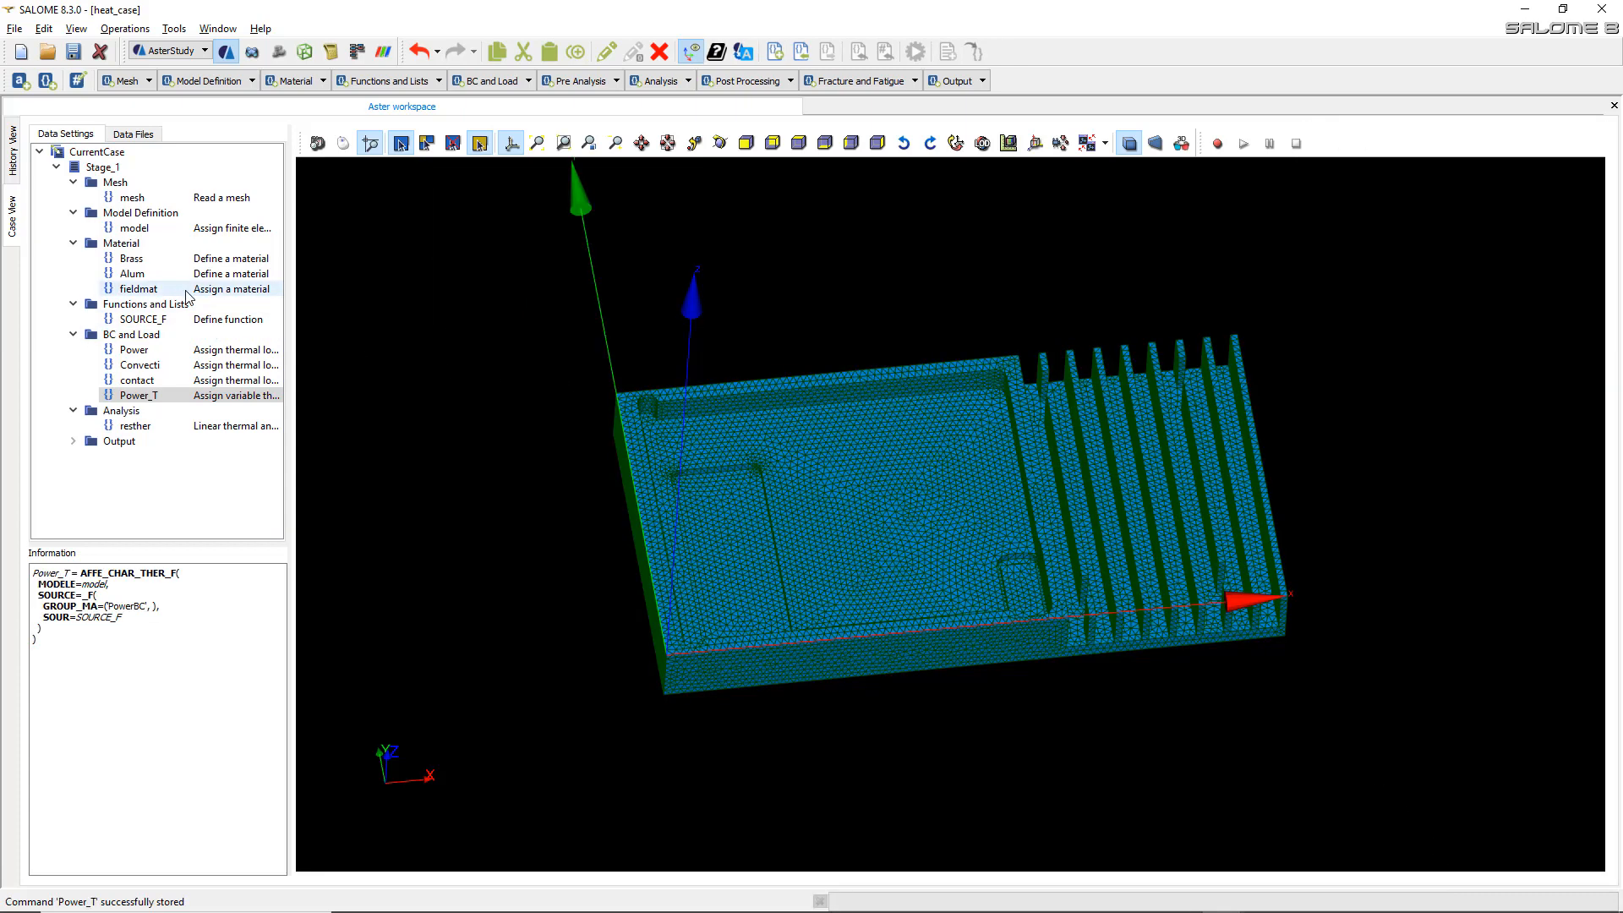
click(144, 426)
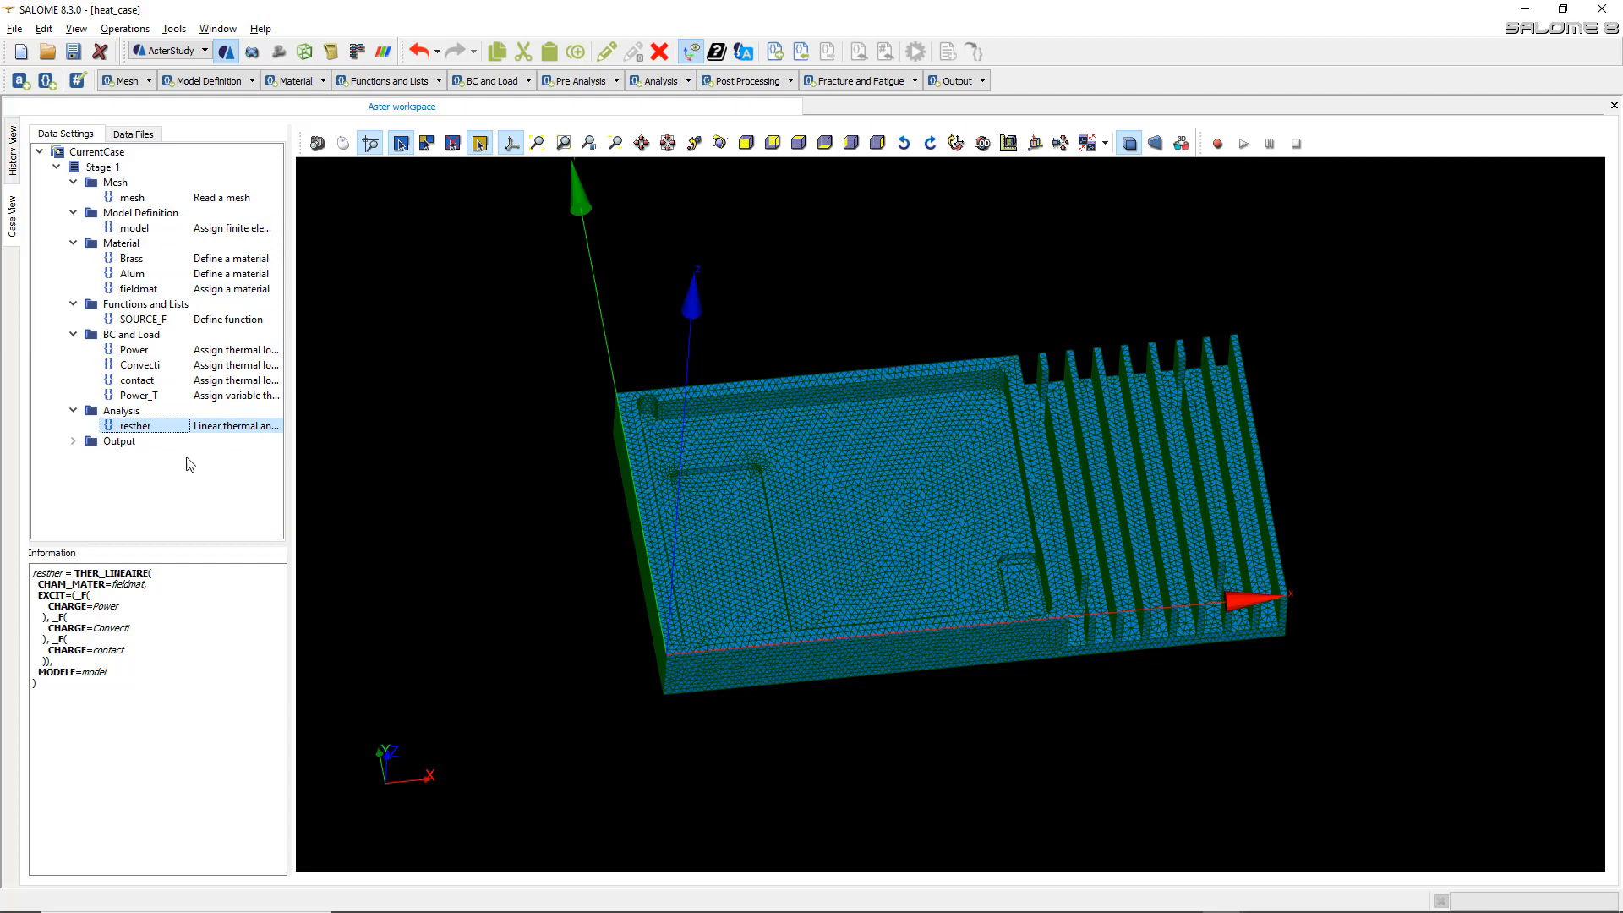
click(658, 81)
scroll(668, 176, down, 5)
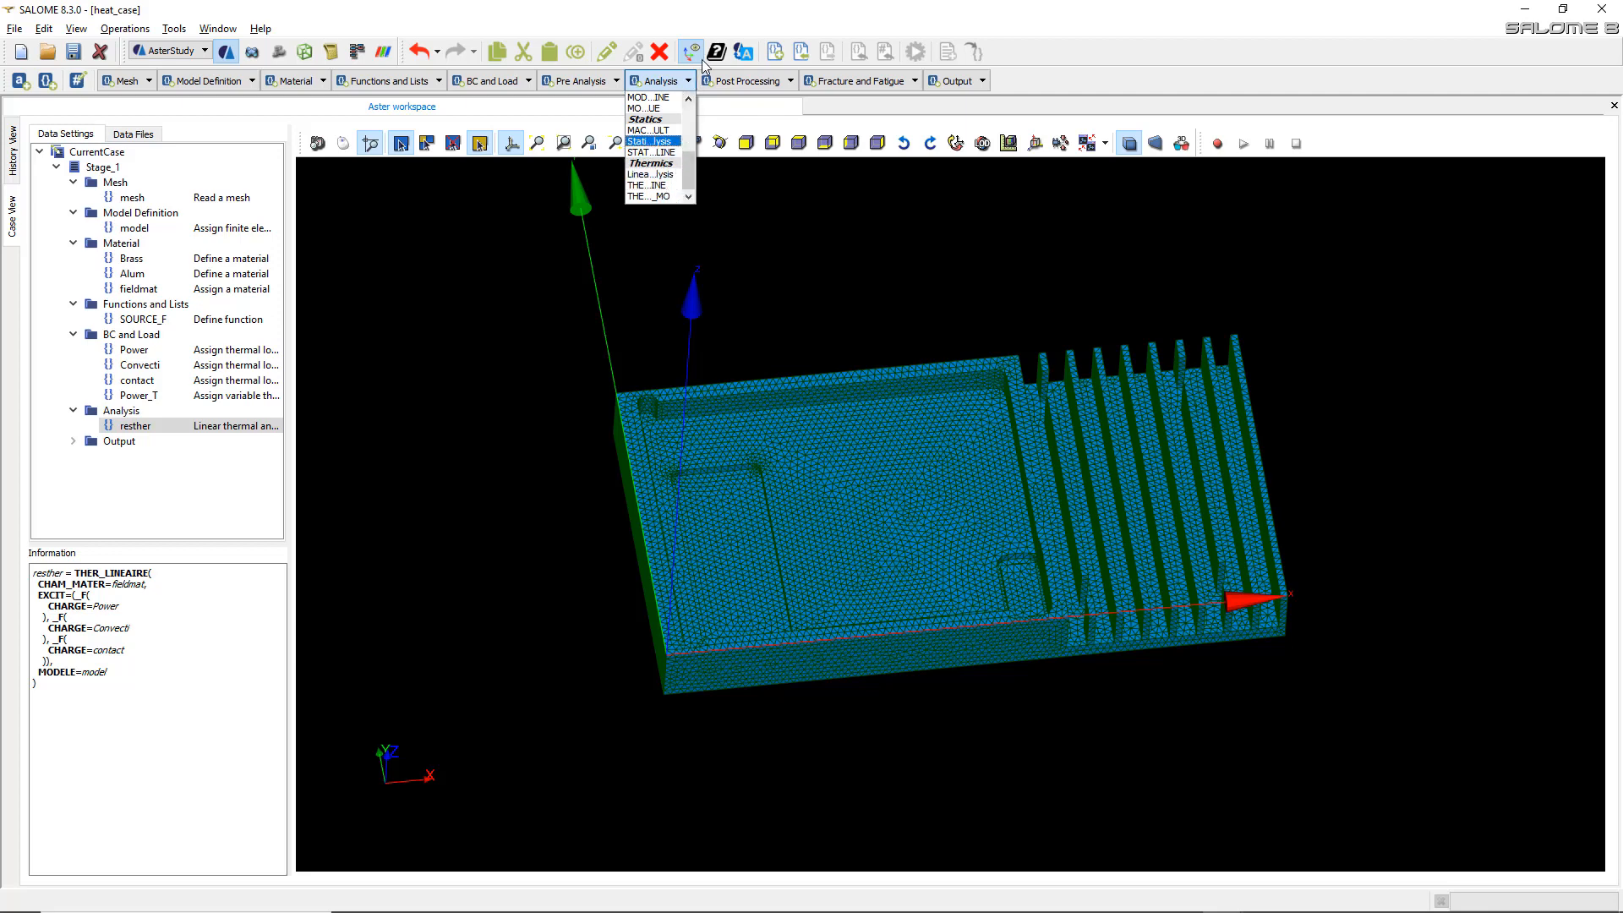
click(1152, 69)
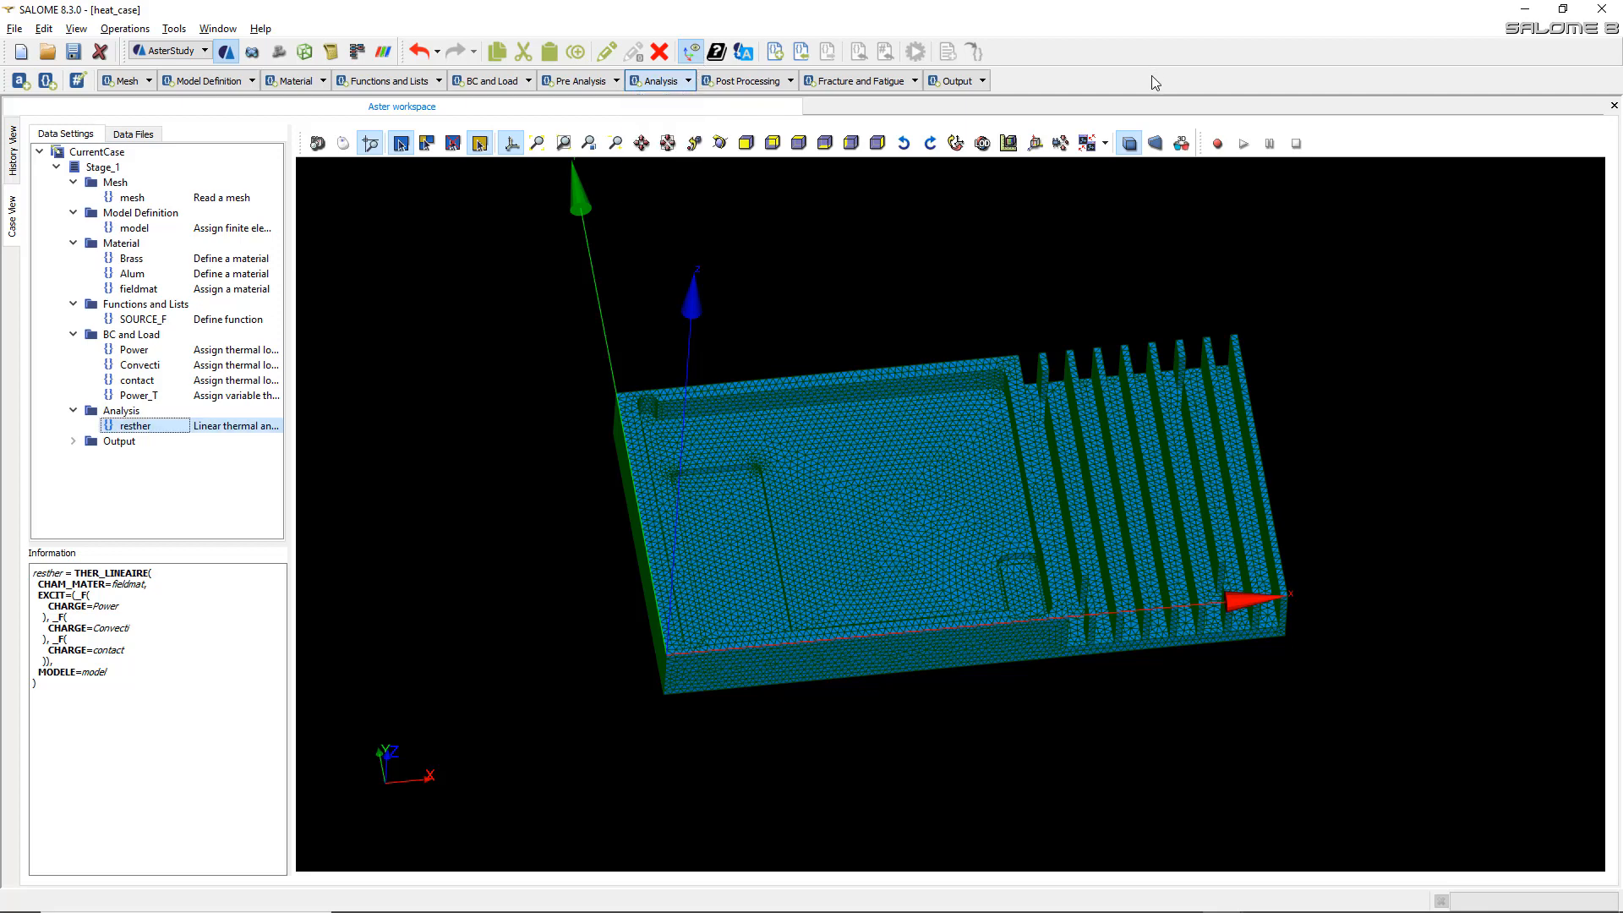
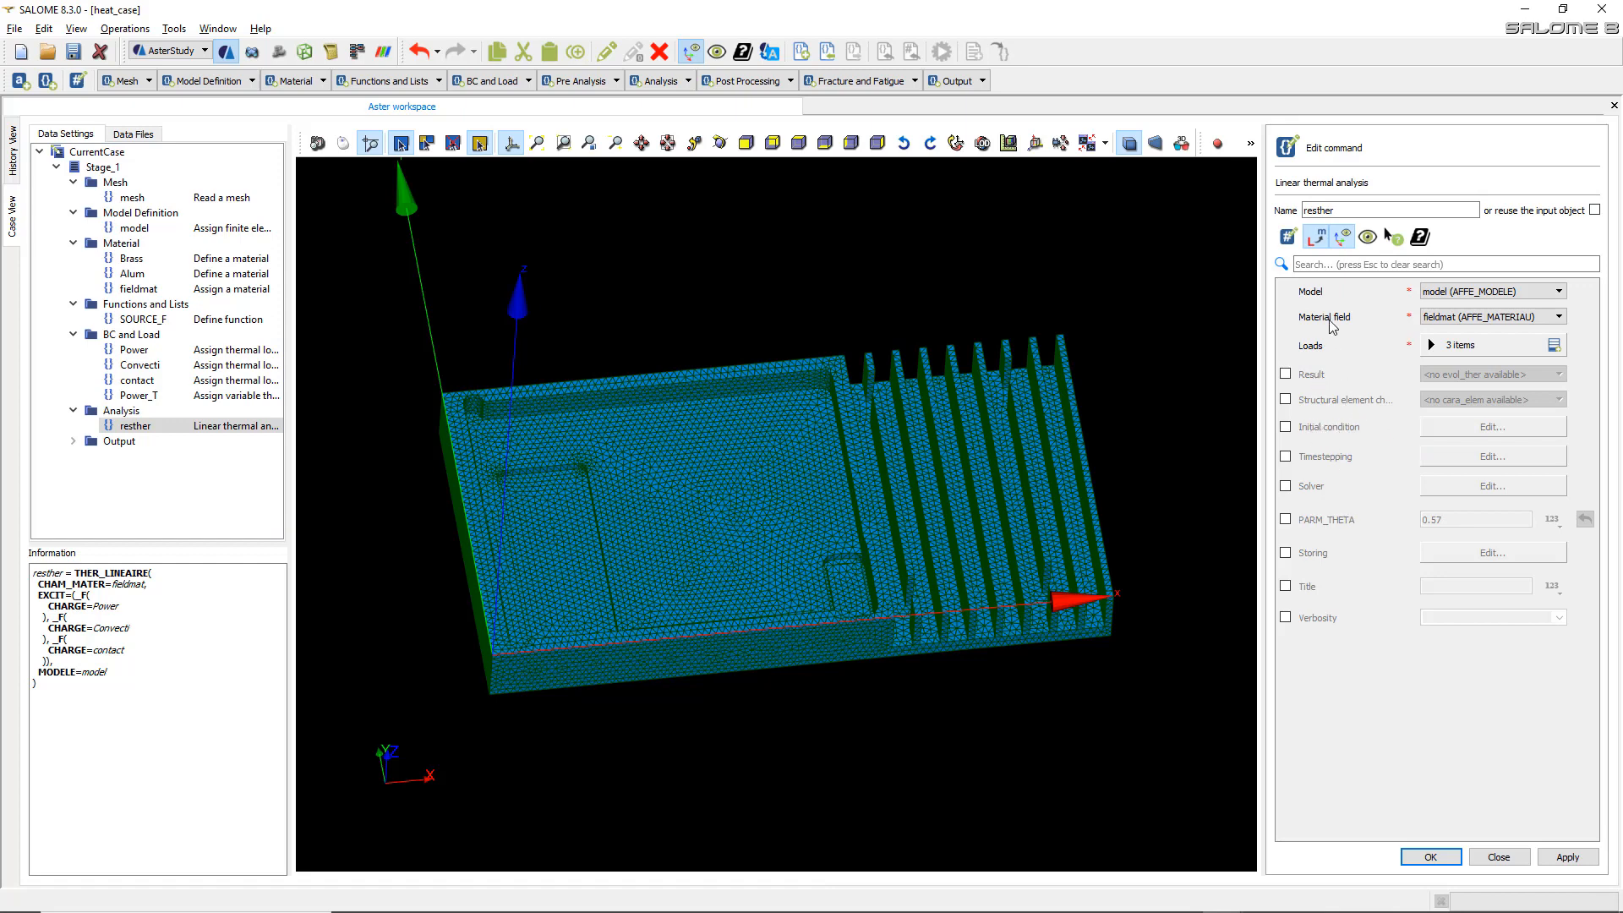
- Show native keyword names in the resther analysis and enable its ETAT_INIT initial condition with VALE set to 0
click(1316, 238)
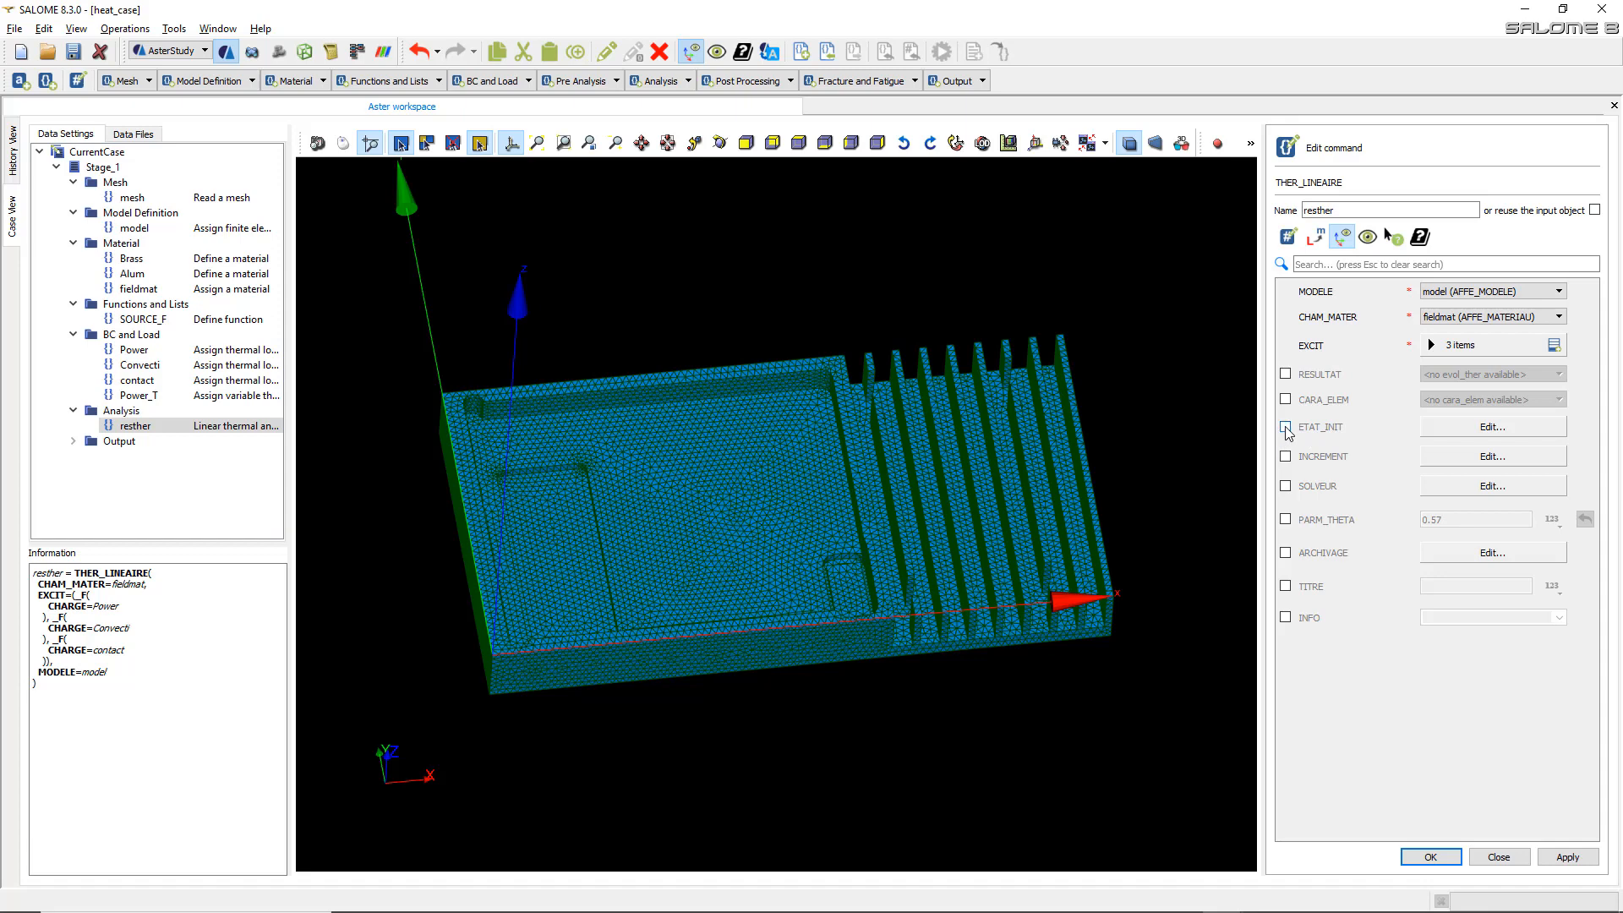
click(1454, 425)
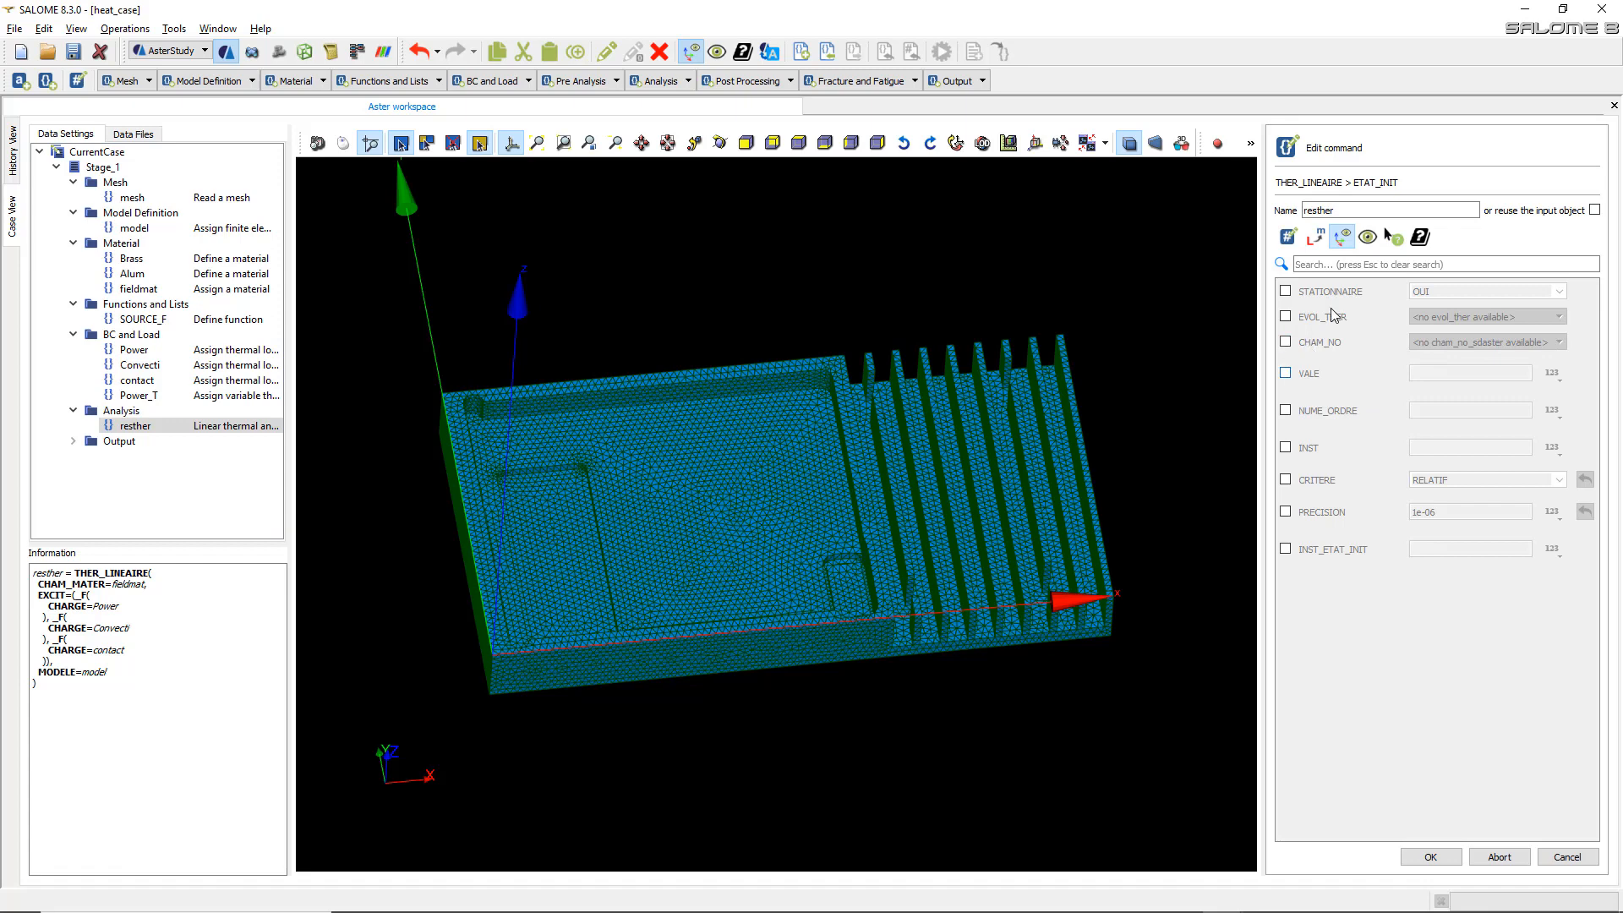
click(1286, 373)
click(1422, 374)
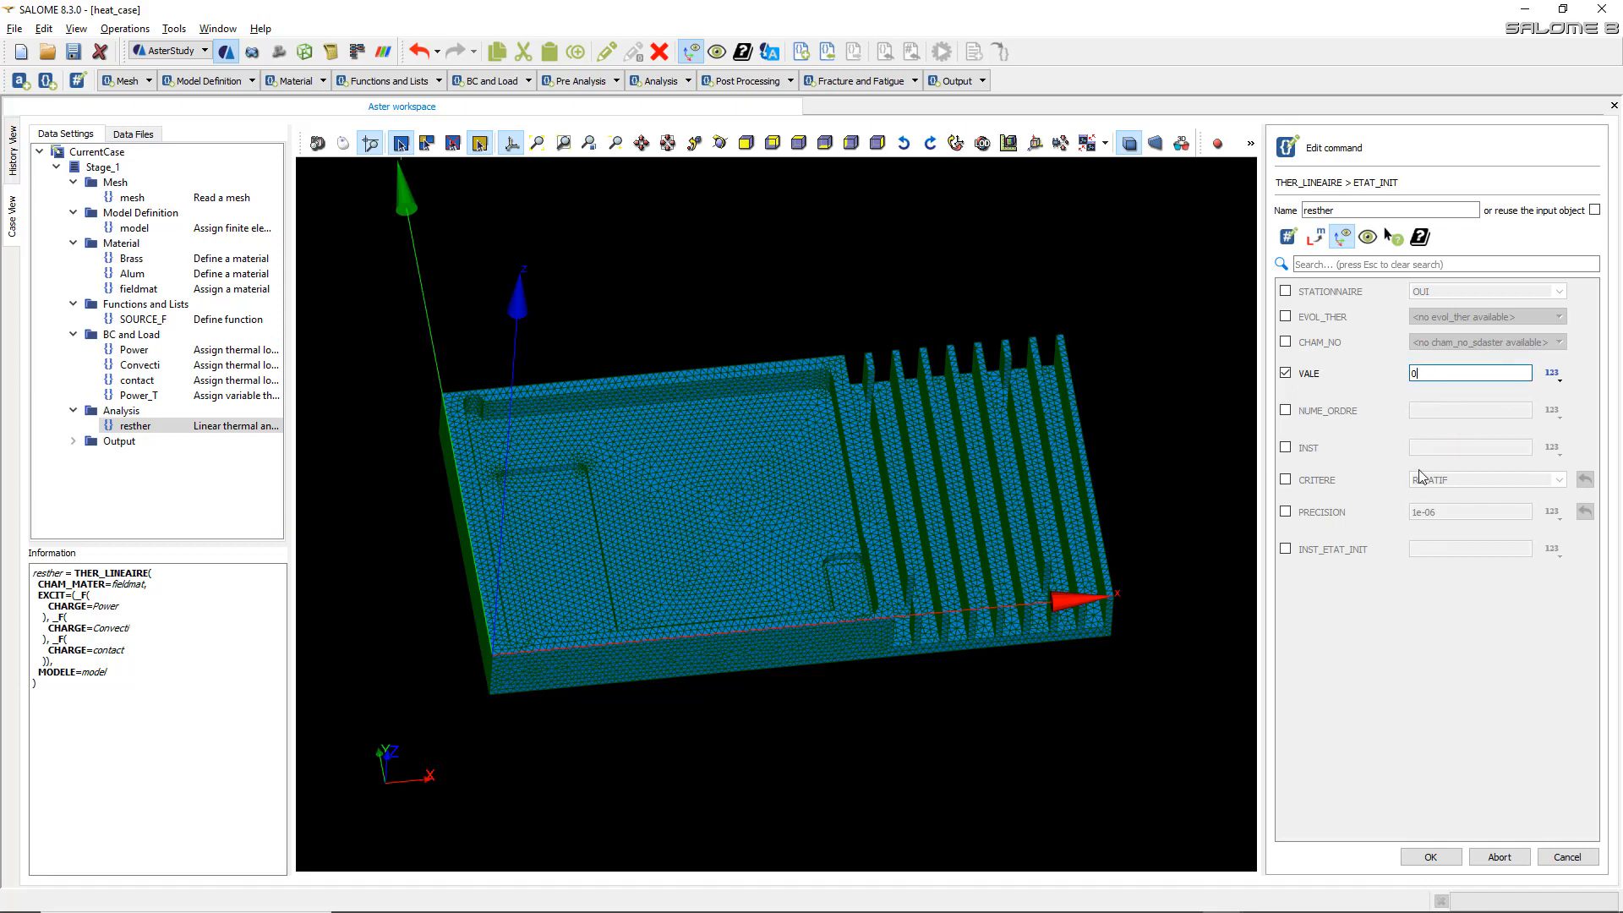
click(1453, 854)
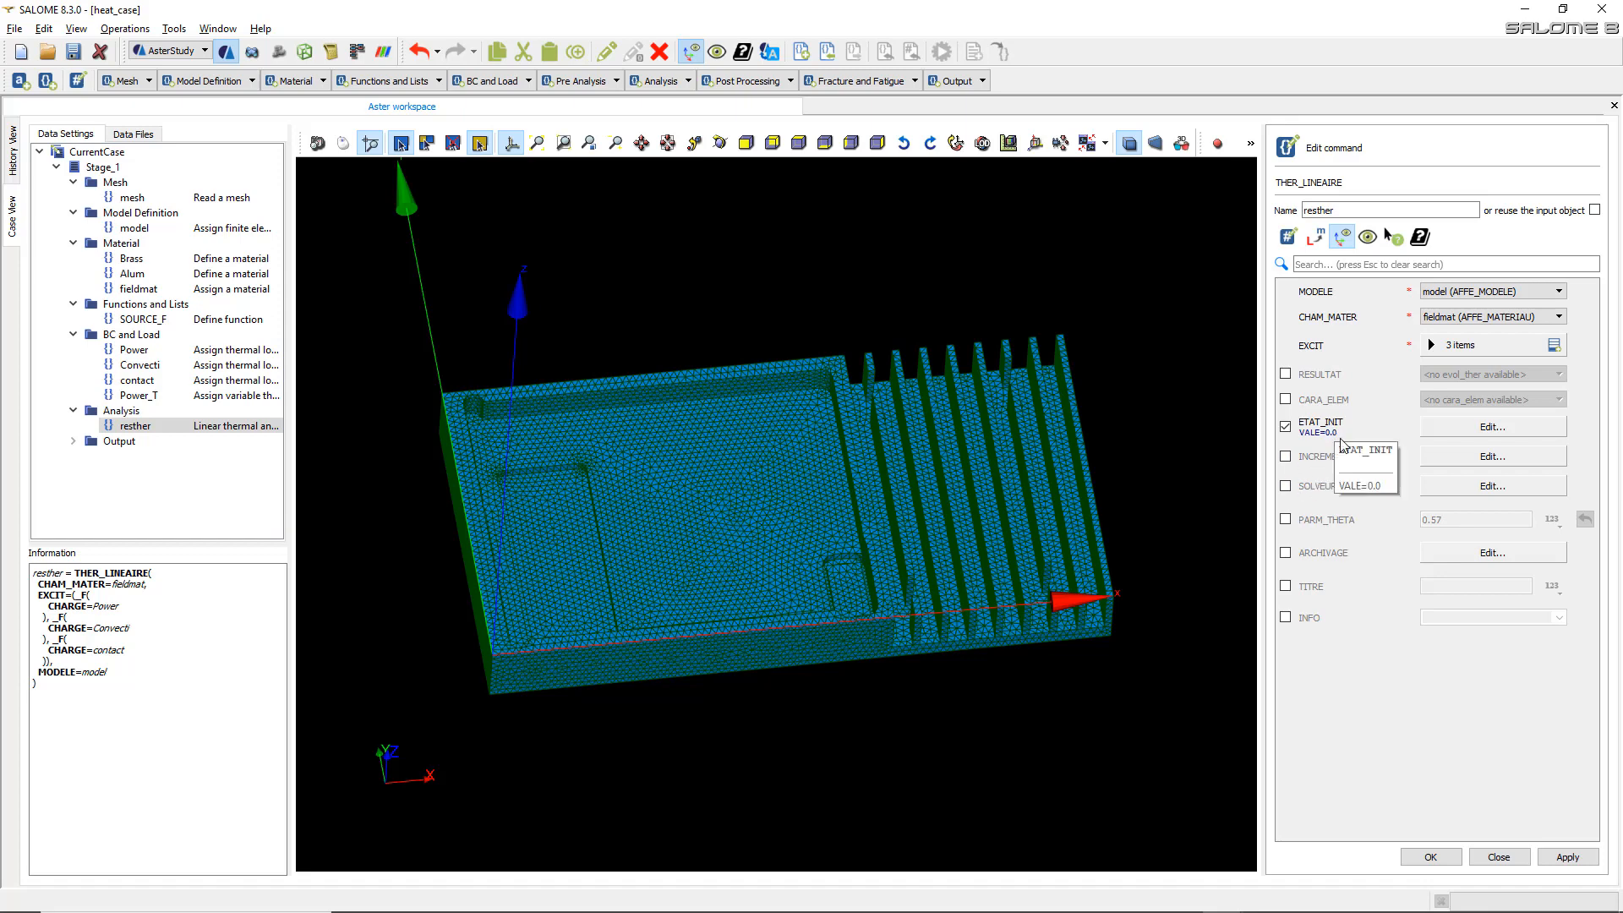
click(1286, 457)
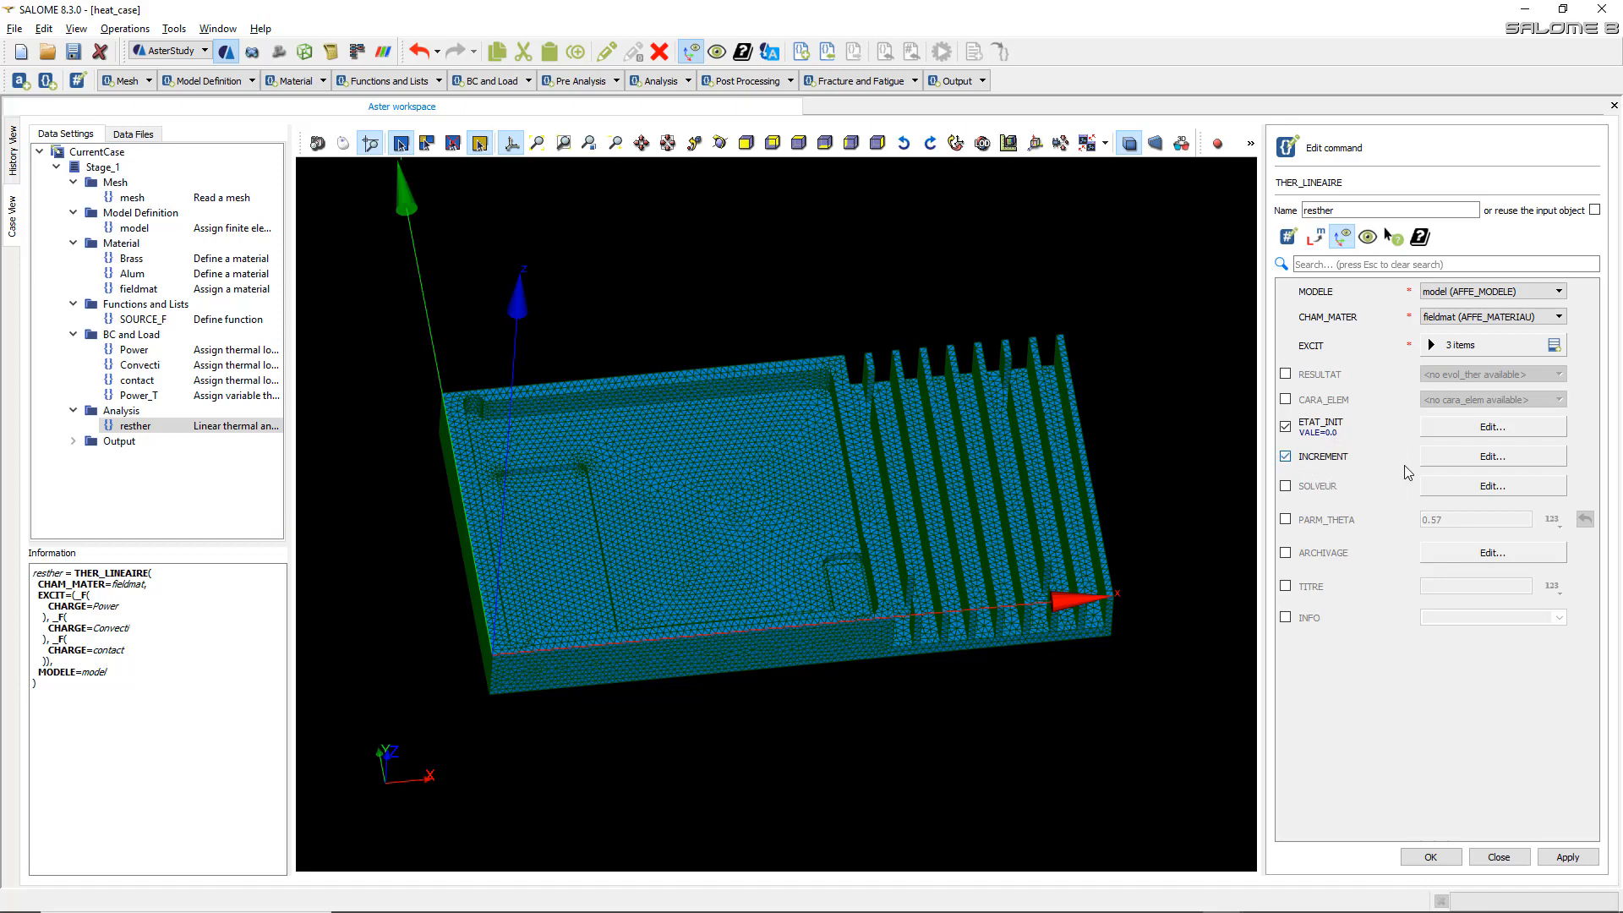
click(1459, 457)
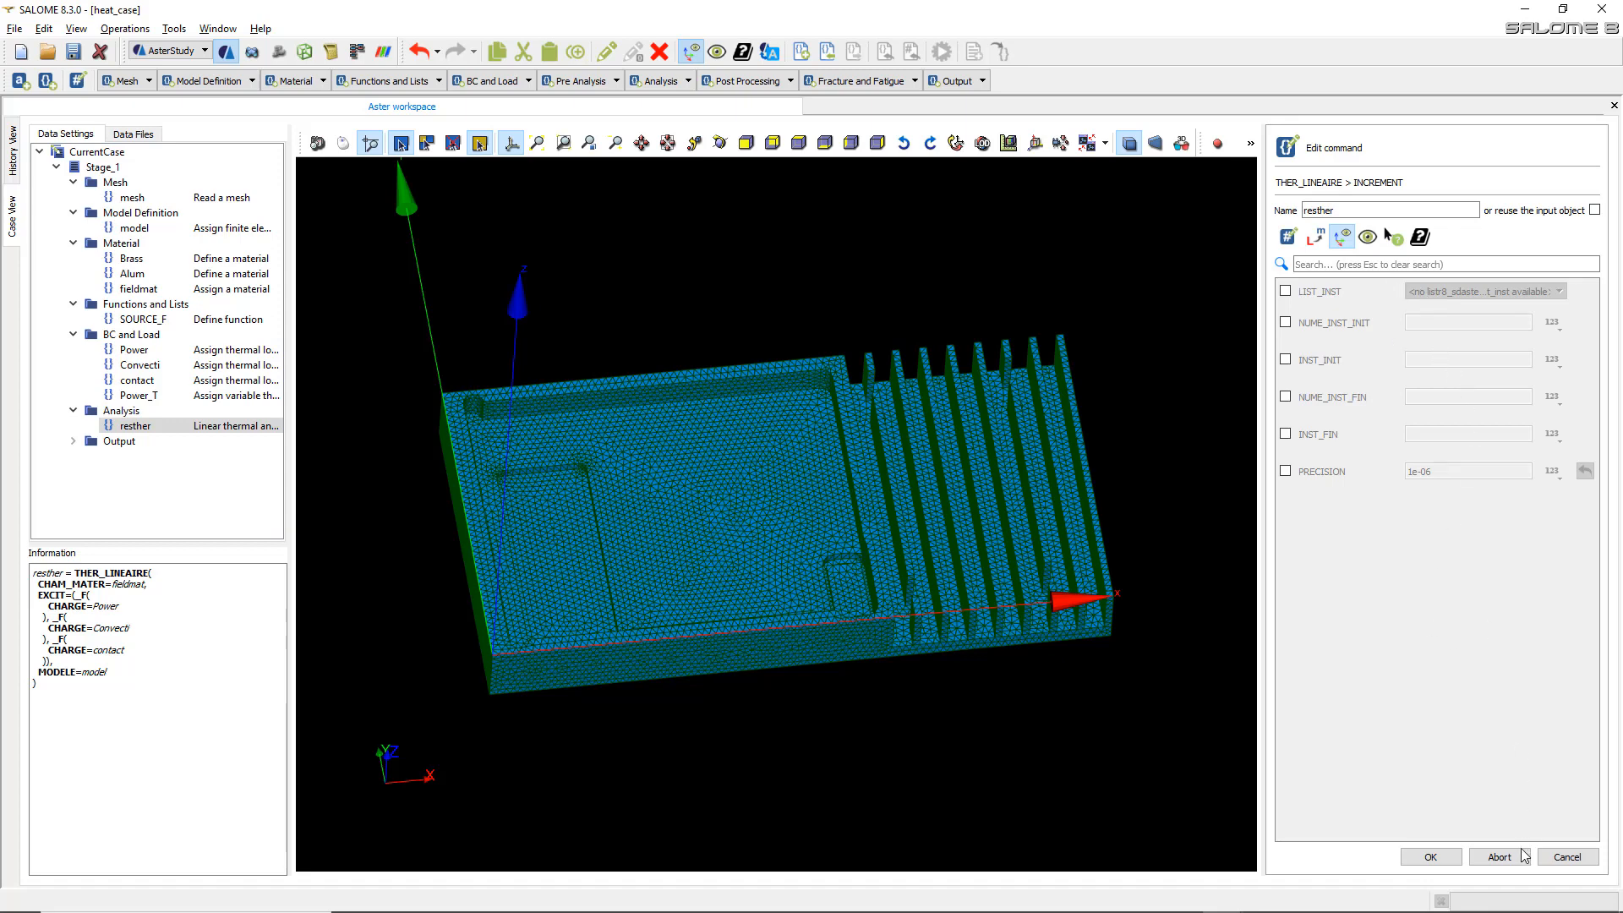
click(1566, 857)
click(1286, 456)
- Save the resther analysis, and search the command catalogue for DEFI to add a DEFI_LIST_REEL command
click(1431, 857)
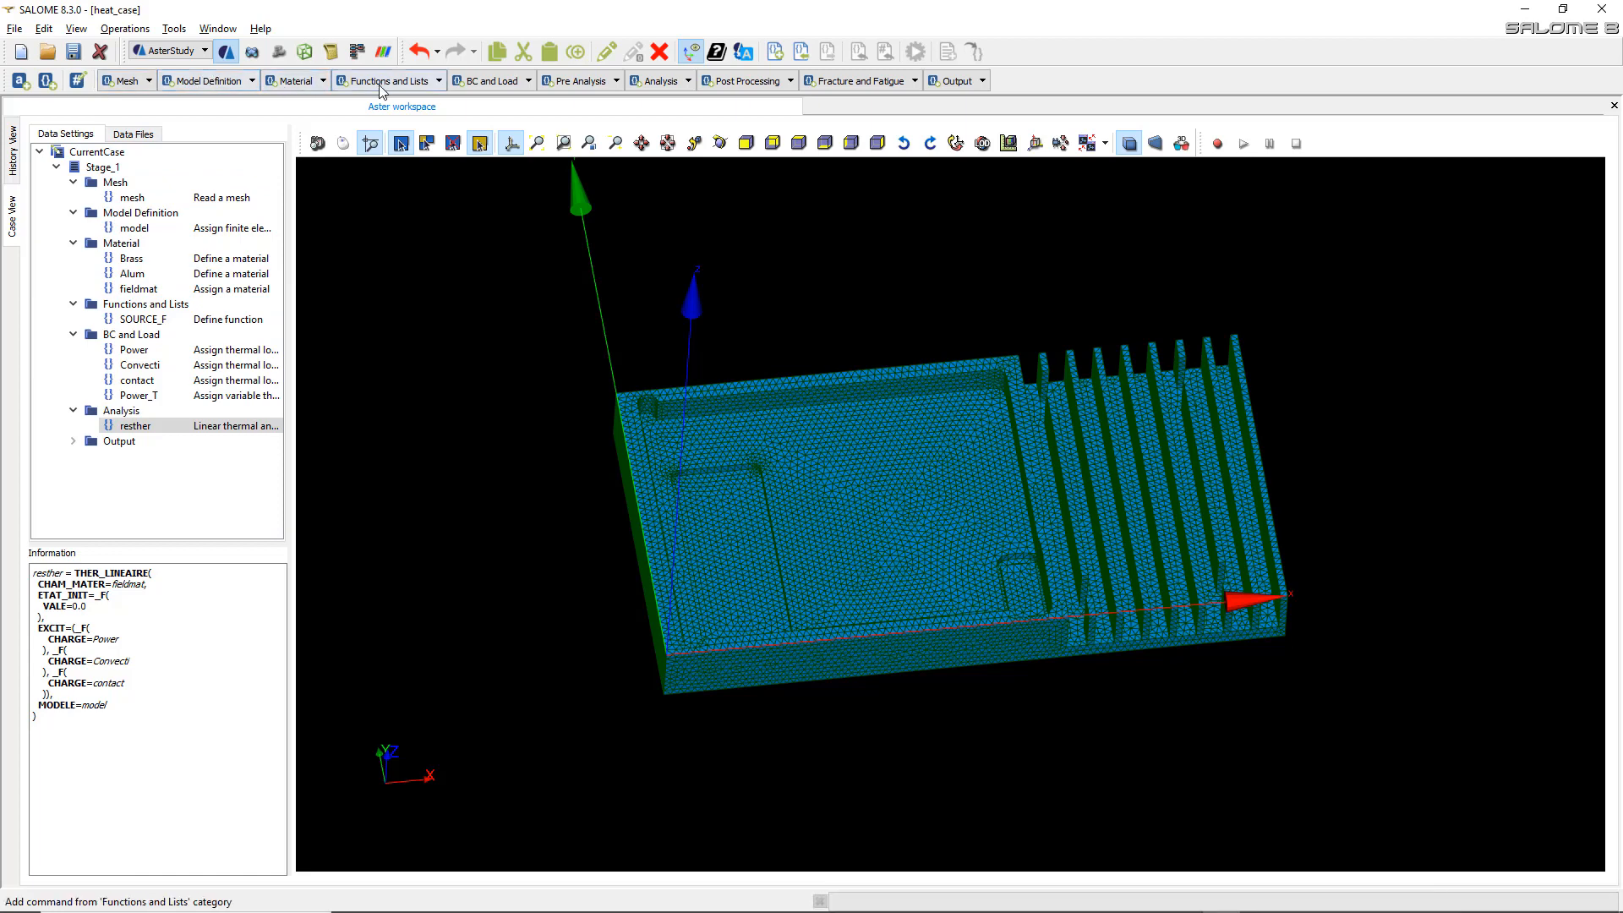
click(47, 81)
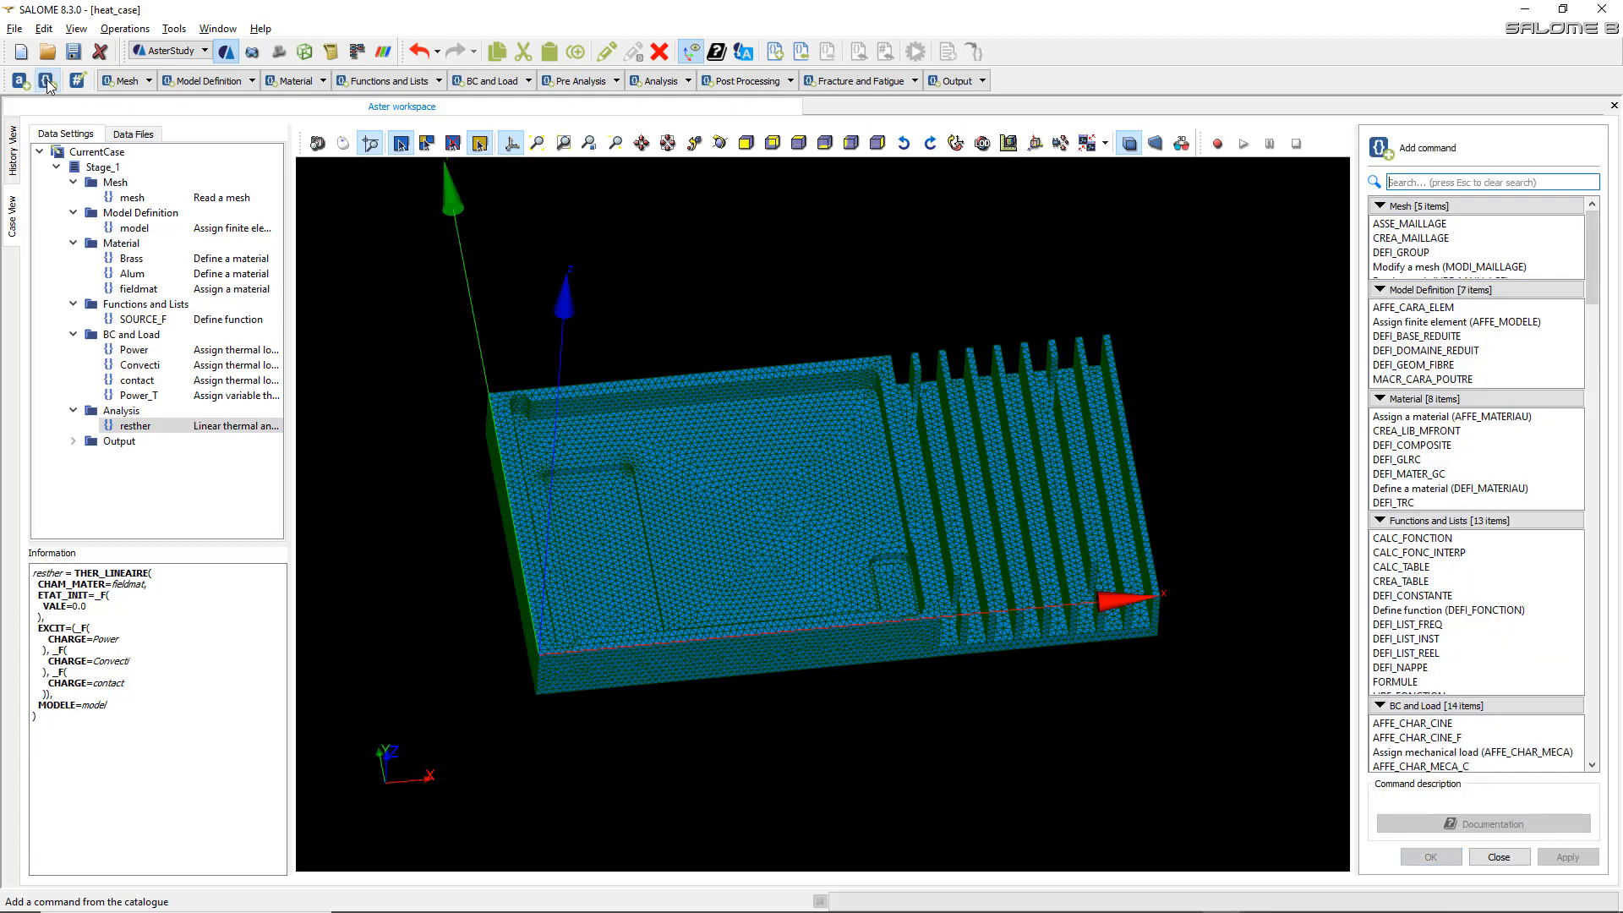
click(1406, 181)
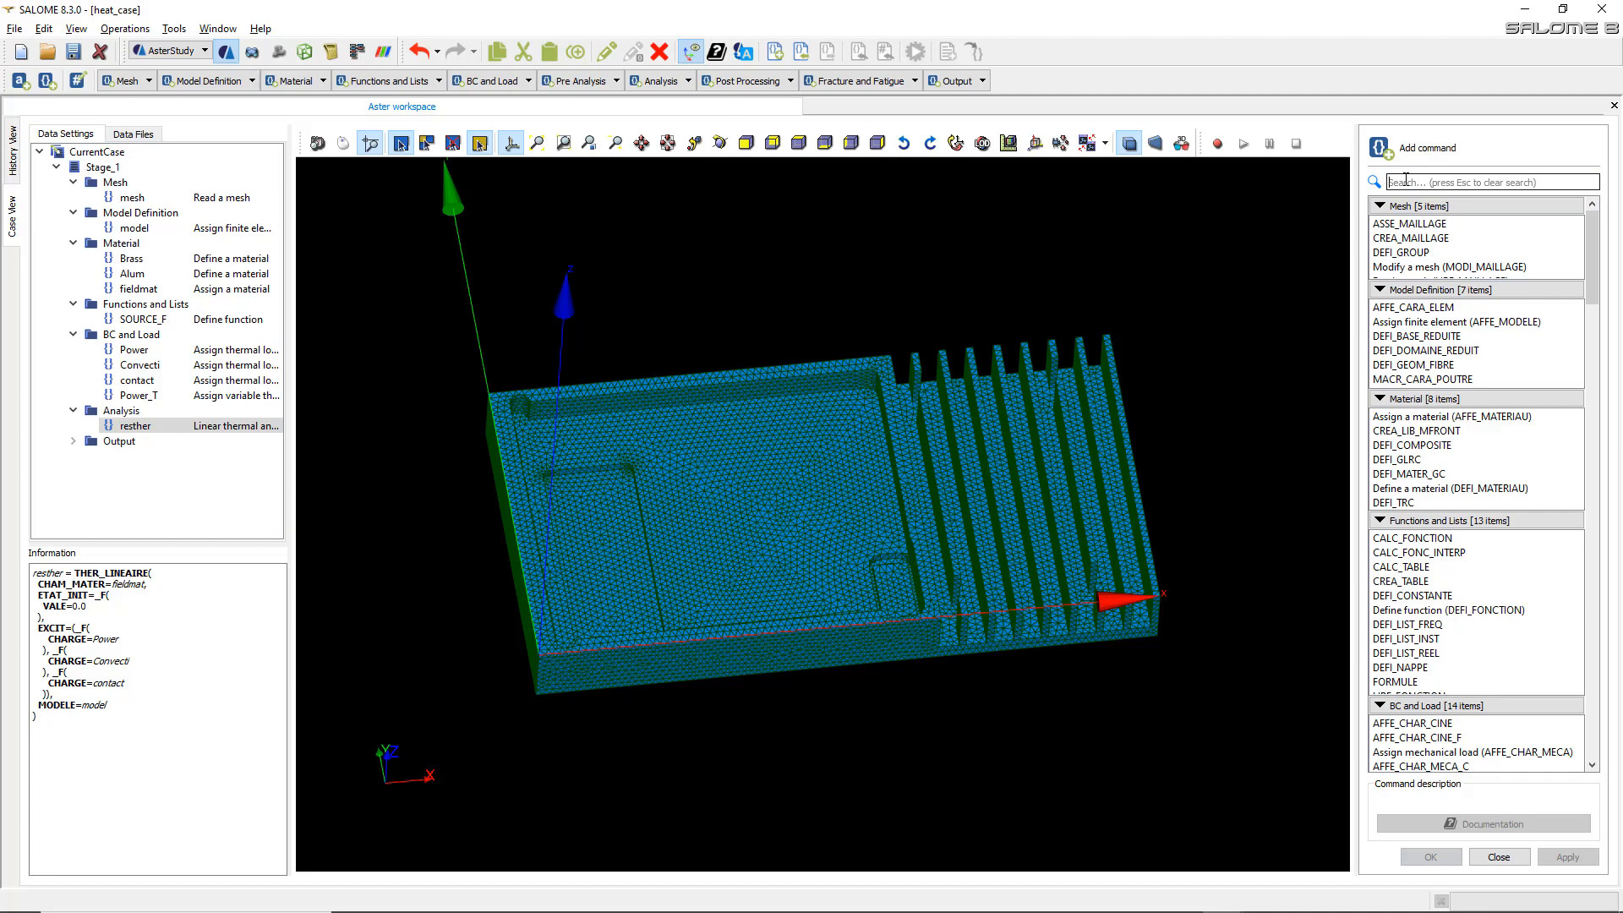
text(DEFI_LIS)
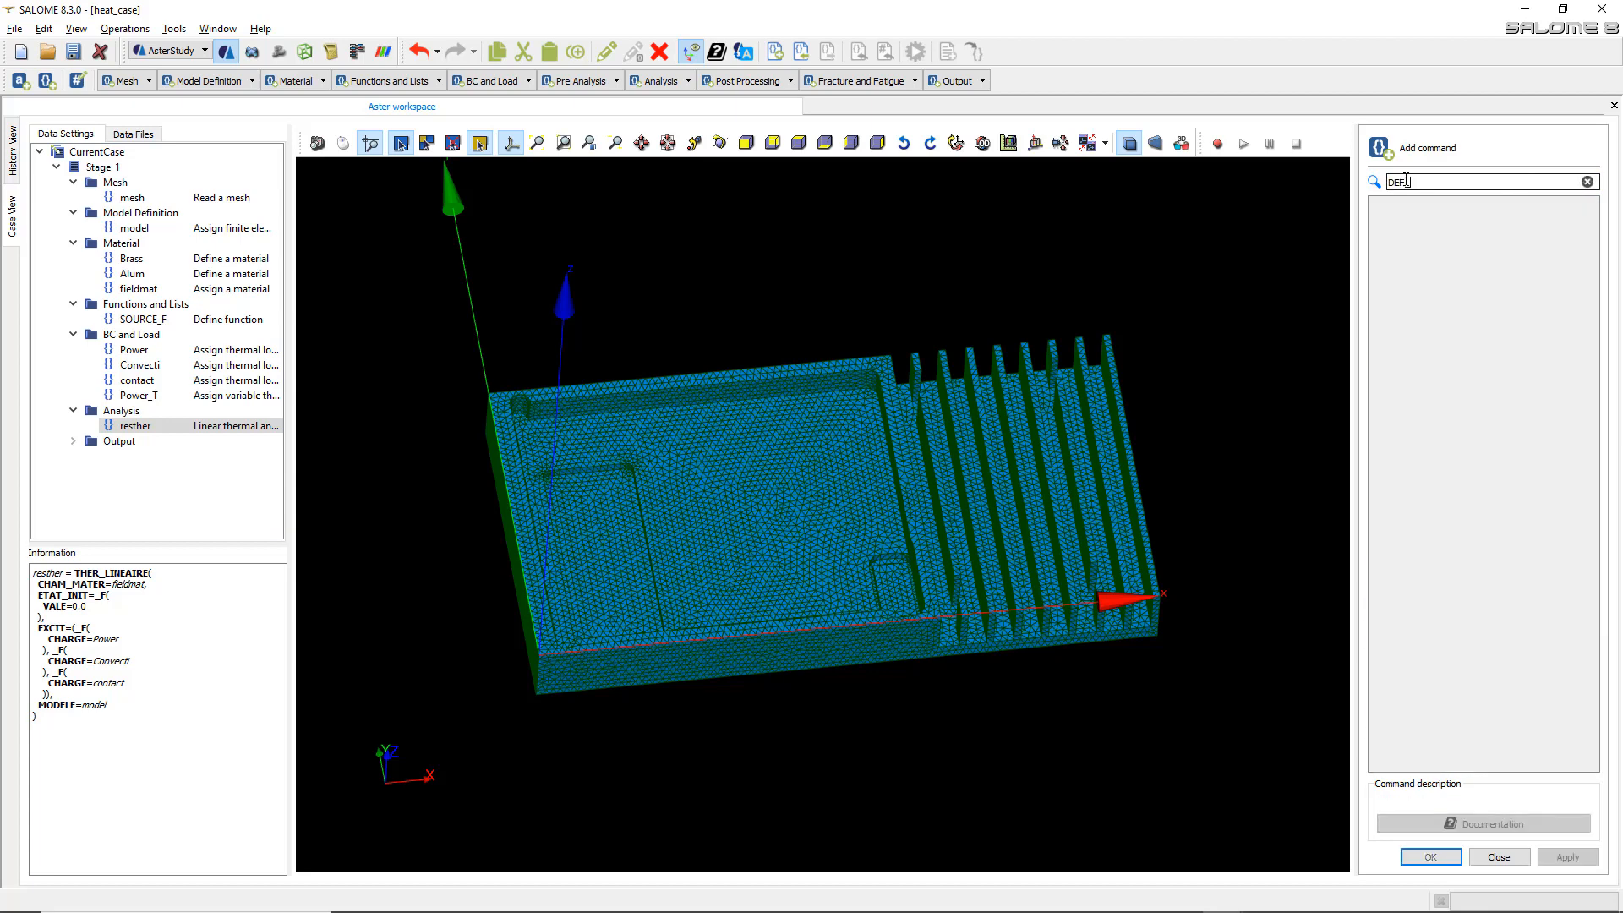
key(BackSpace)
key(BackSpace)
key(BackSpace)
key(BackSpace)
click(1483, 223)
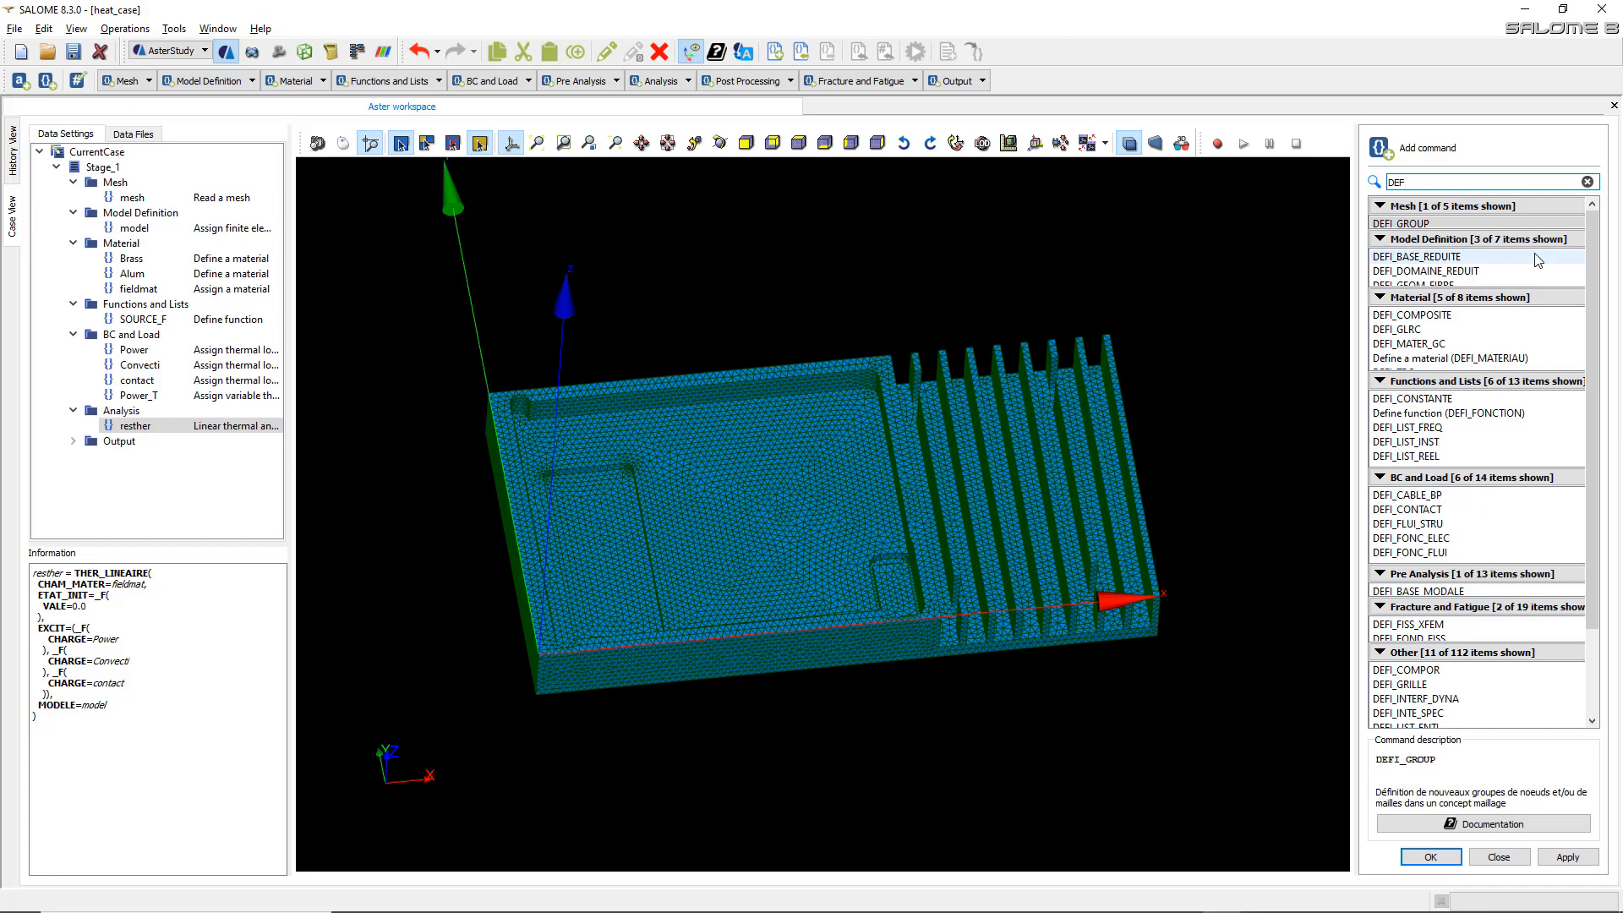
click(1467, 457)
scroll(1429, 427, down, 1)
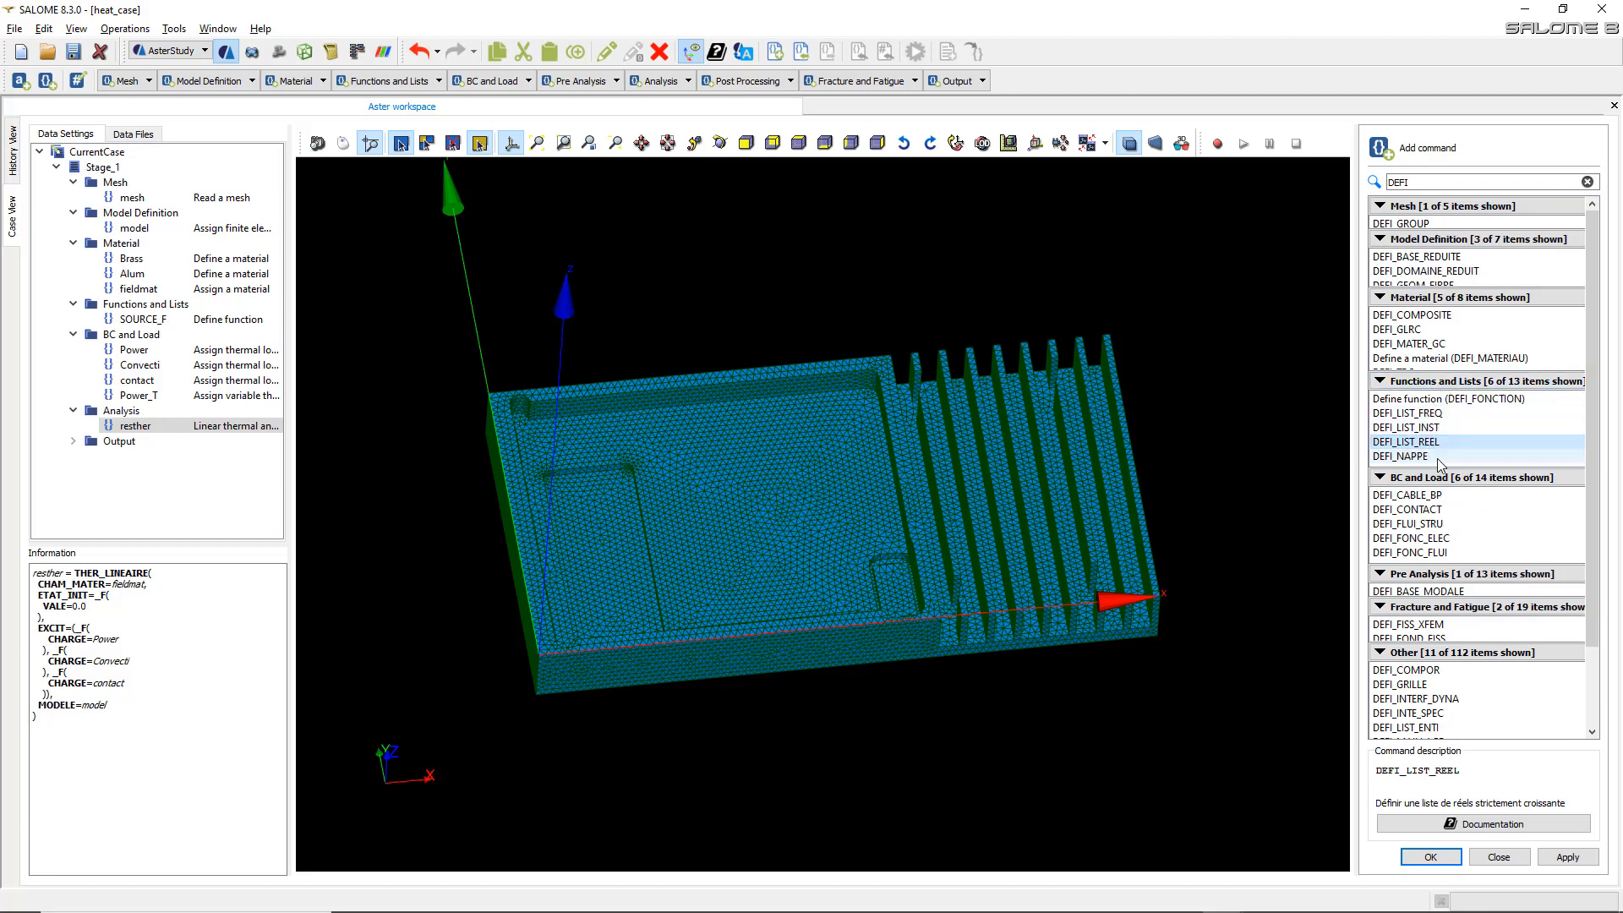
double_click(1440, 443)
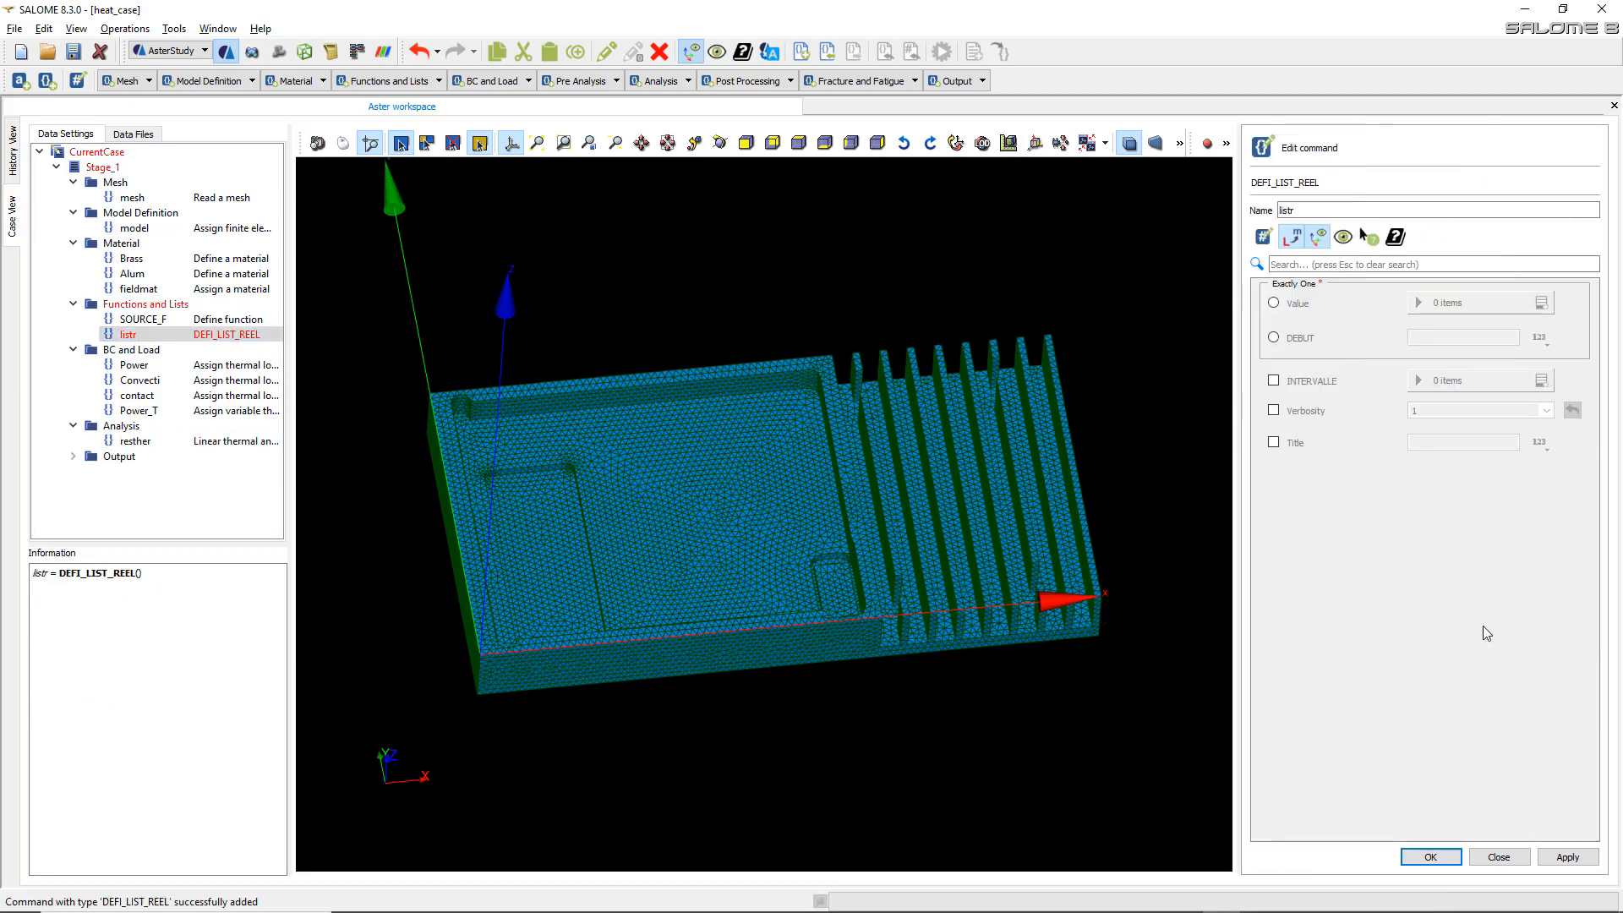
- Name the real list TIMELIST, set DEBUT to 0, and enable INTERVALLE with one item
double_click(1288, 211)
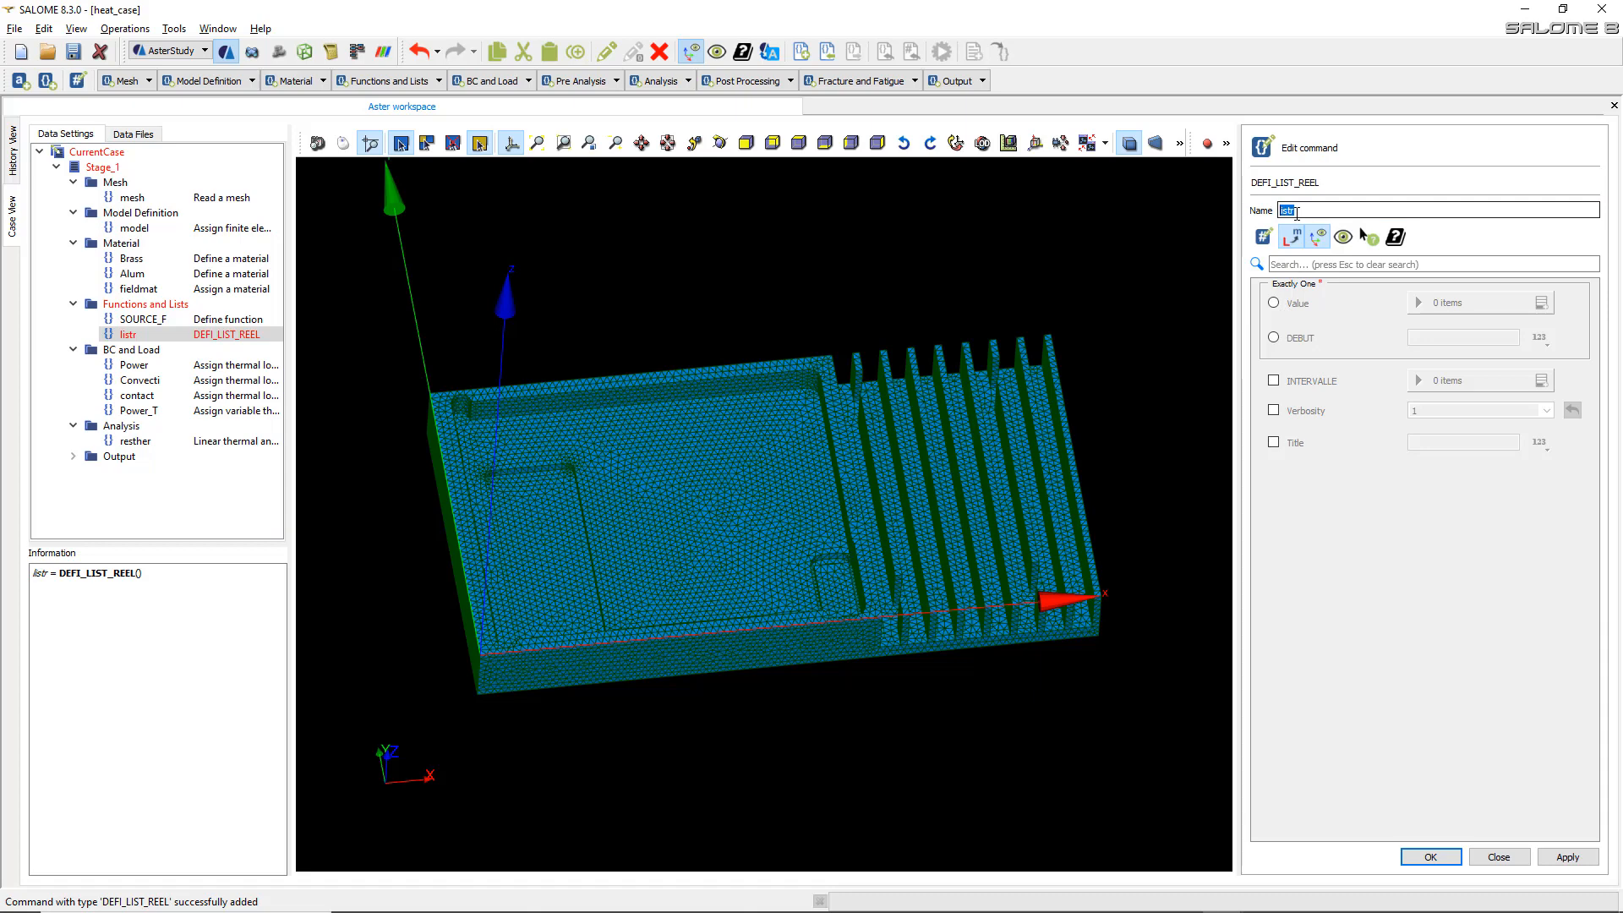
text(TIMELIST)
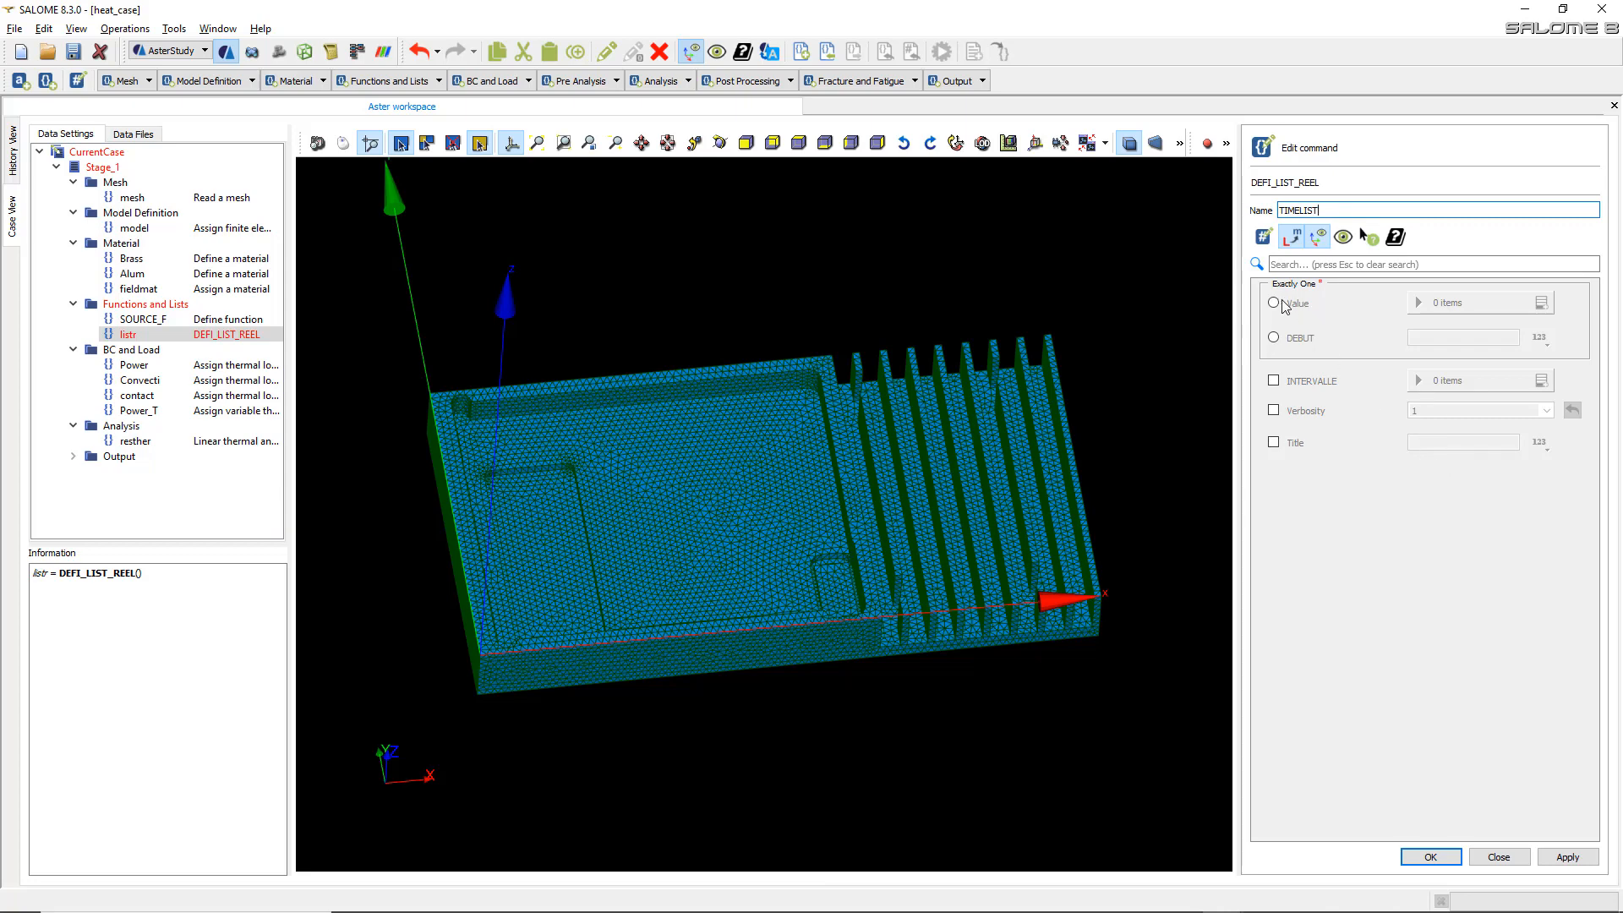
click(1275, 338)
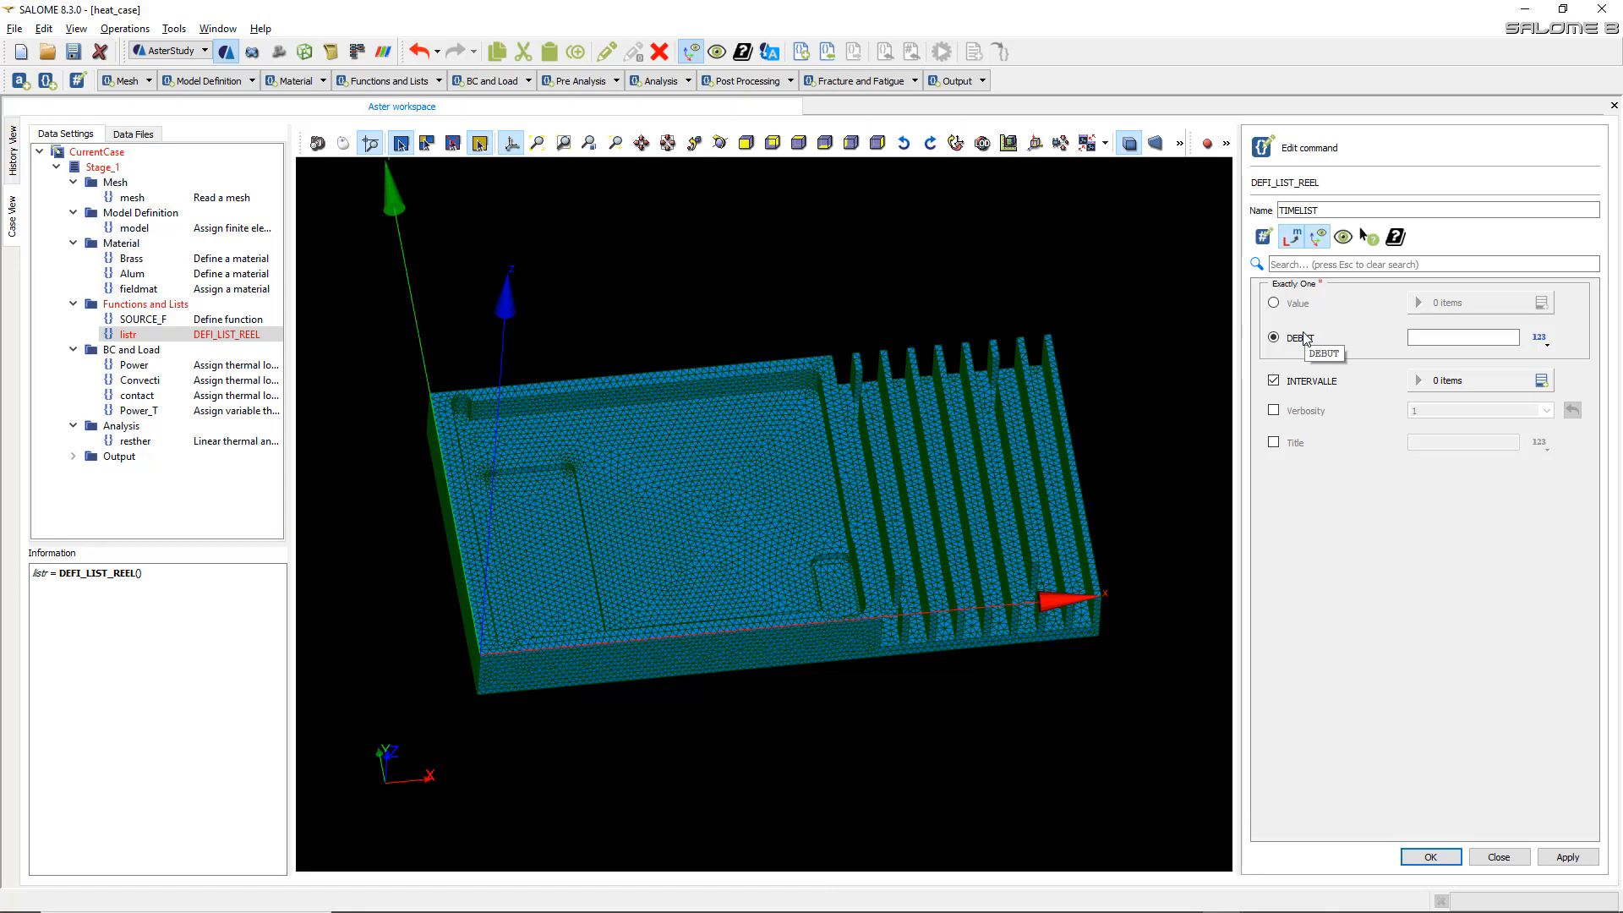
click(1486, 338)
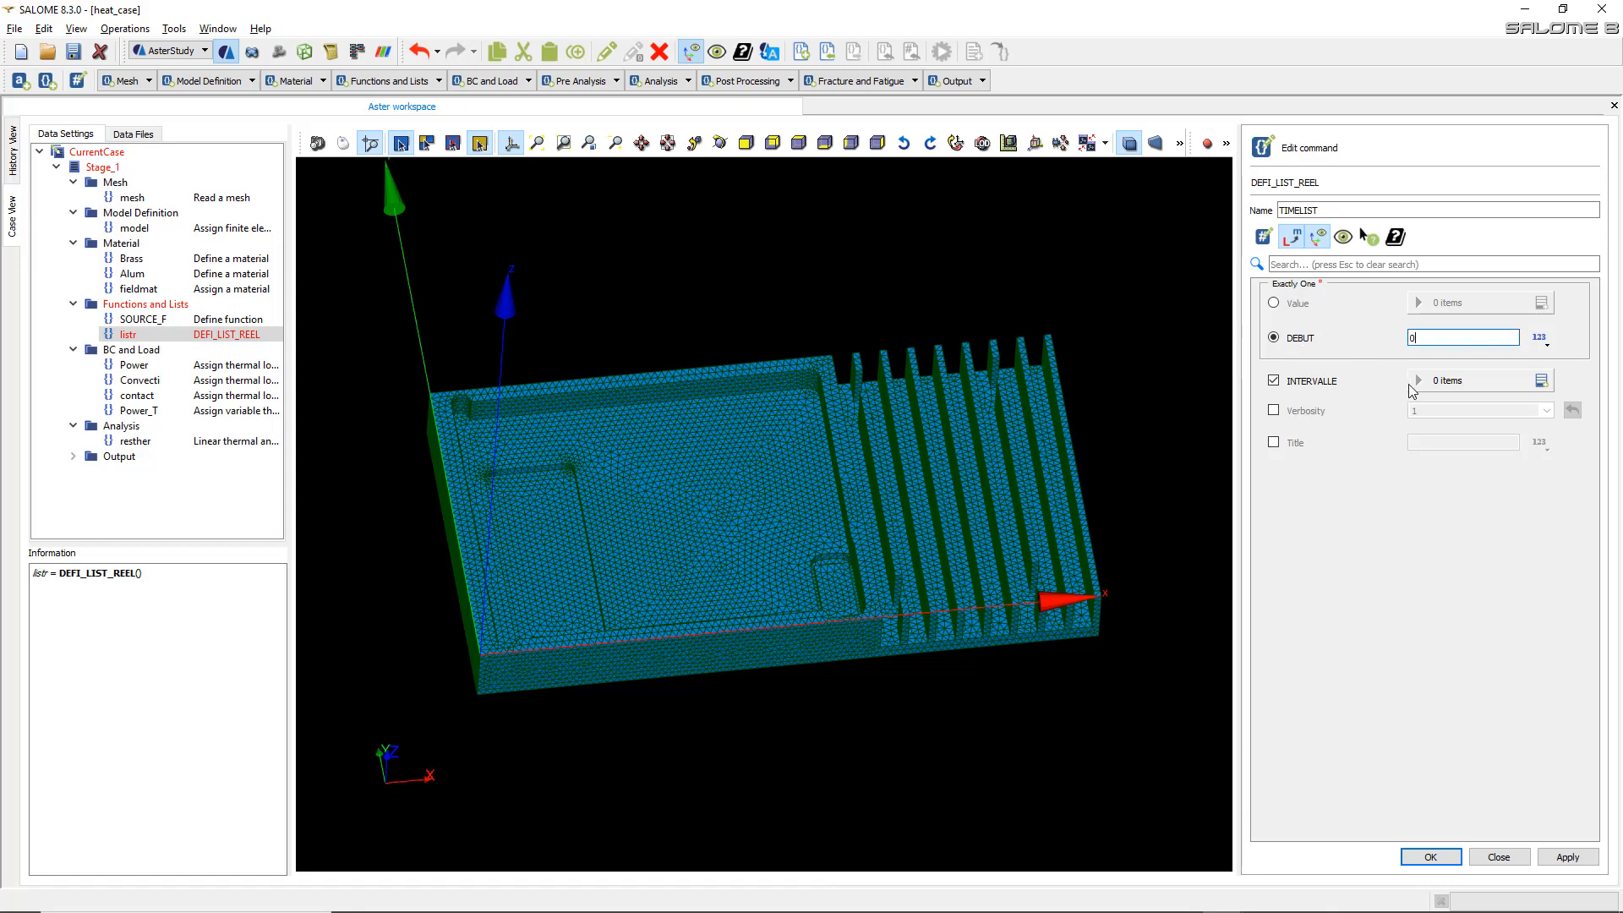
click(1543, 381)
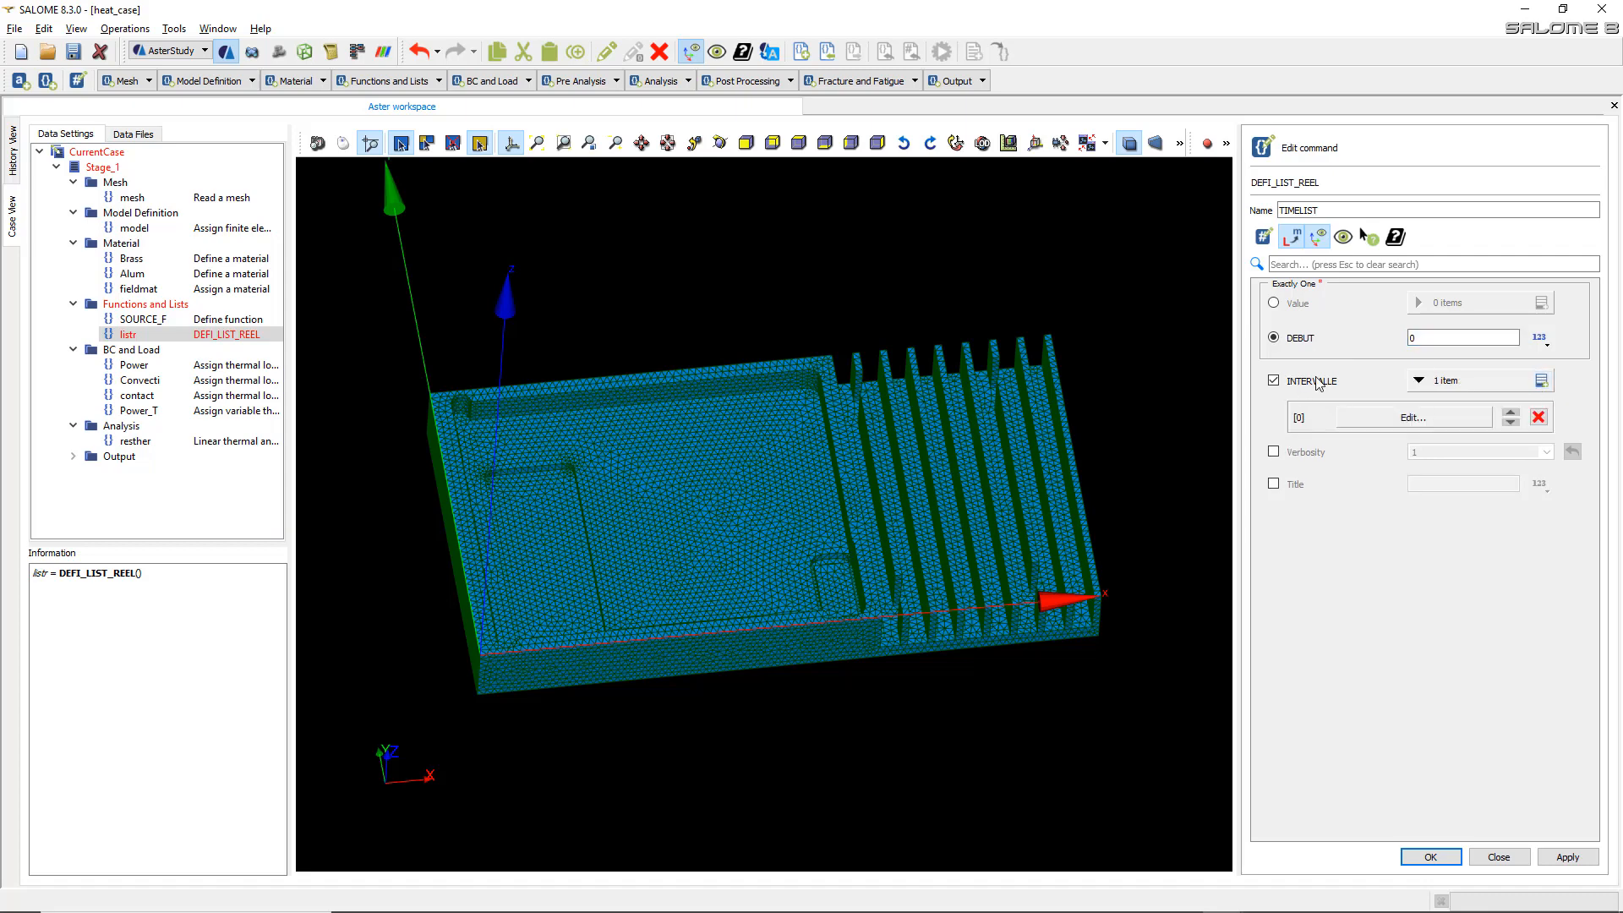
- Define the TIMELIST interval with JUSQU_A 100 and PAS 10, and save the list
click(1376, 417)
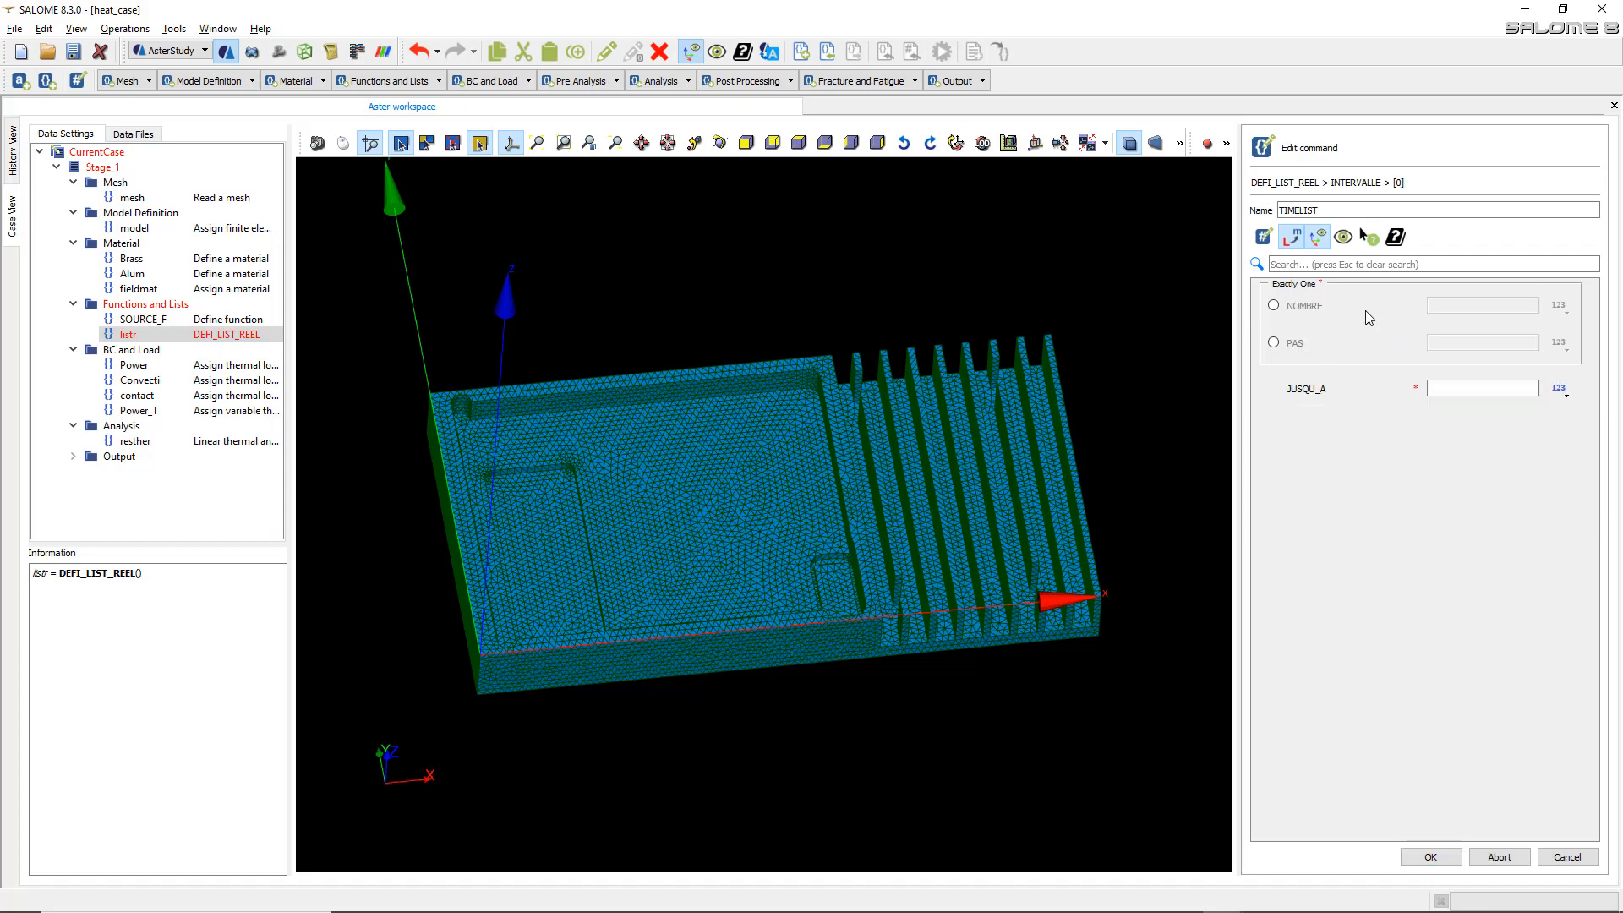
click(1441, 391)
click(1464, 390)
click(1274, 342)
click(1481, 342)
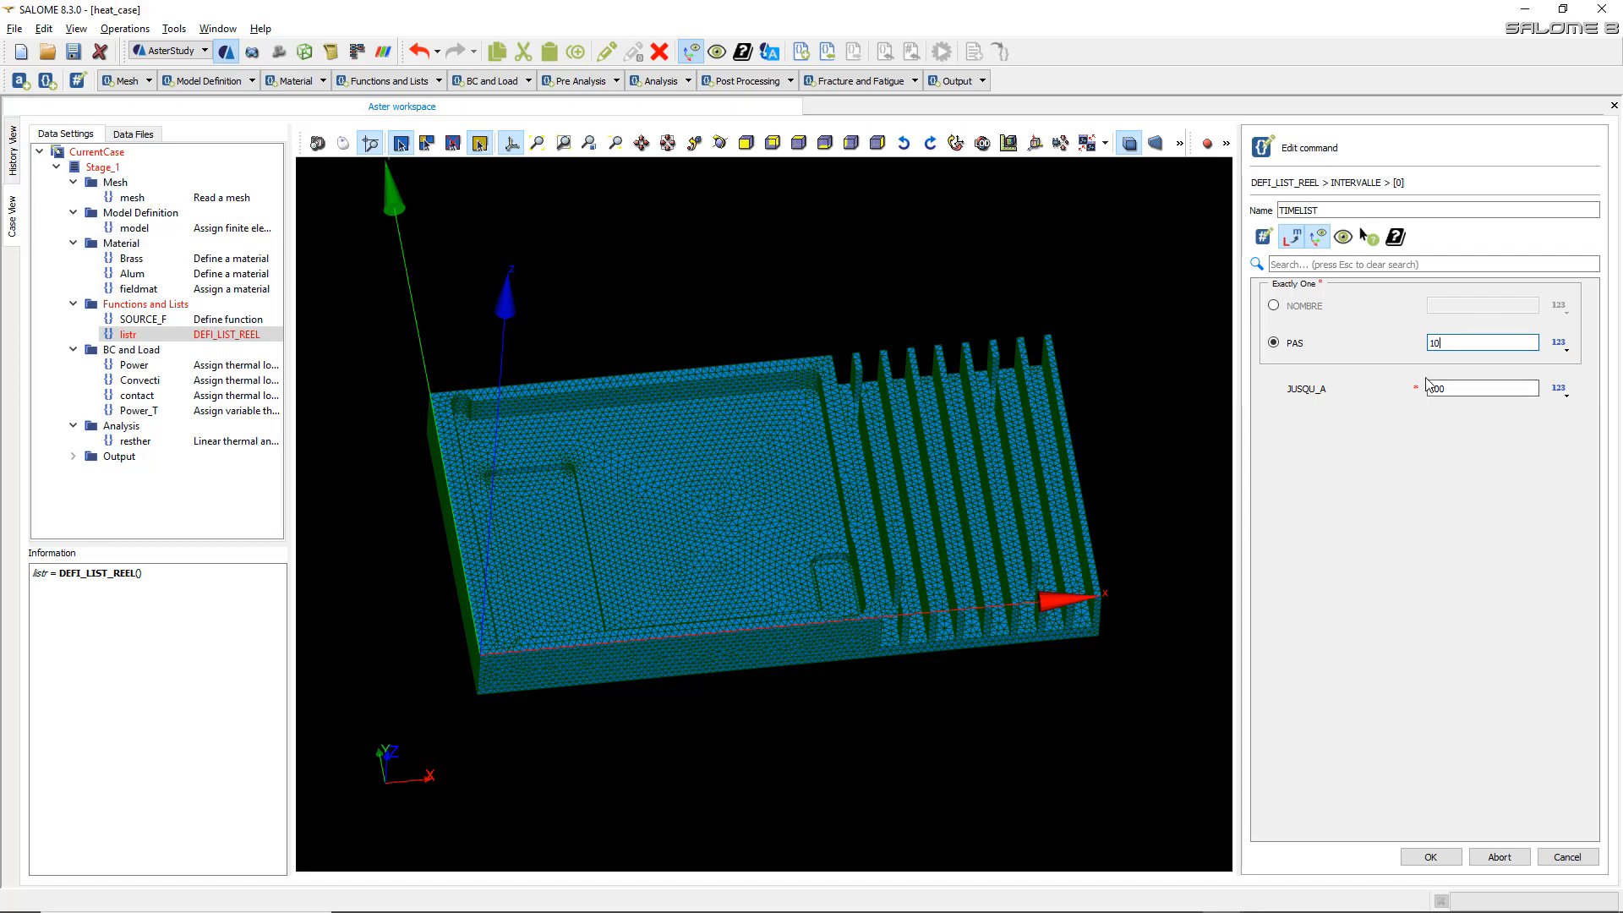
click(1442, 857)
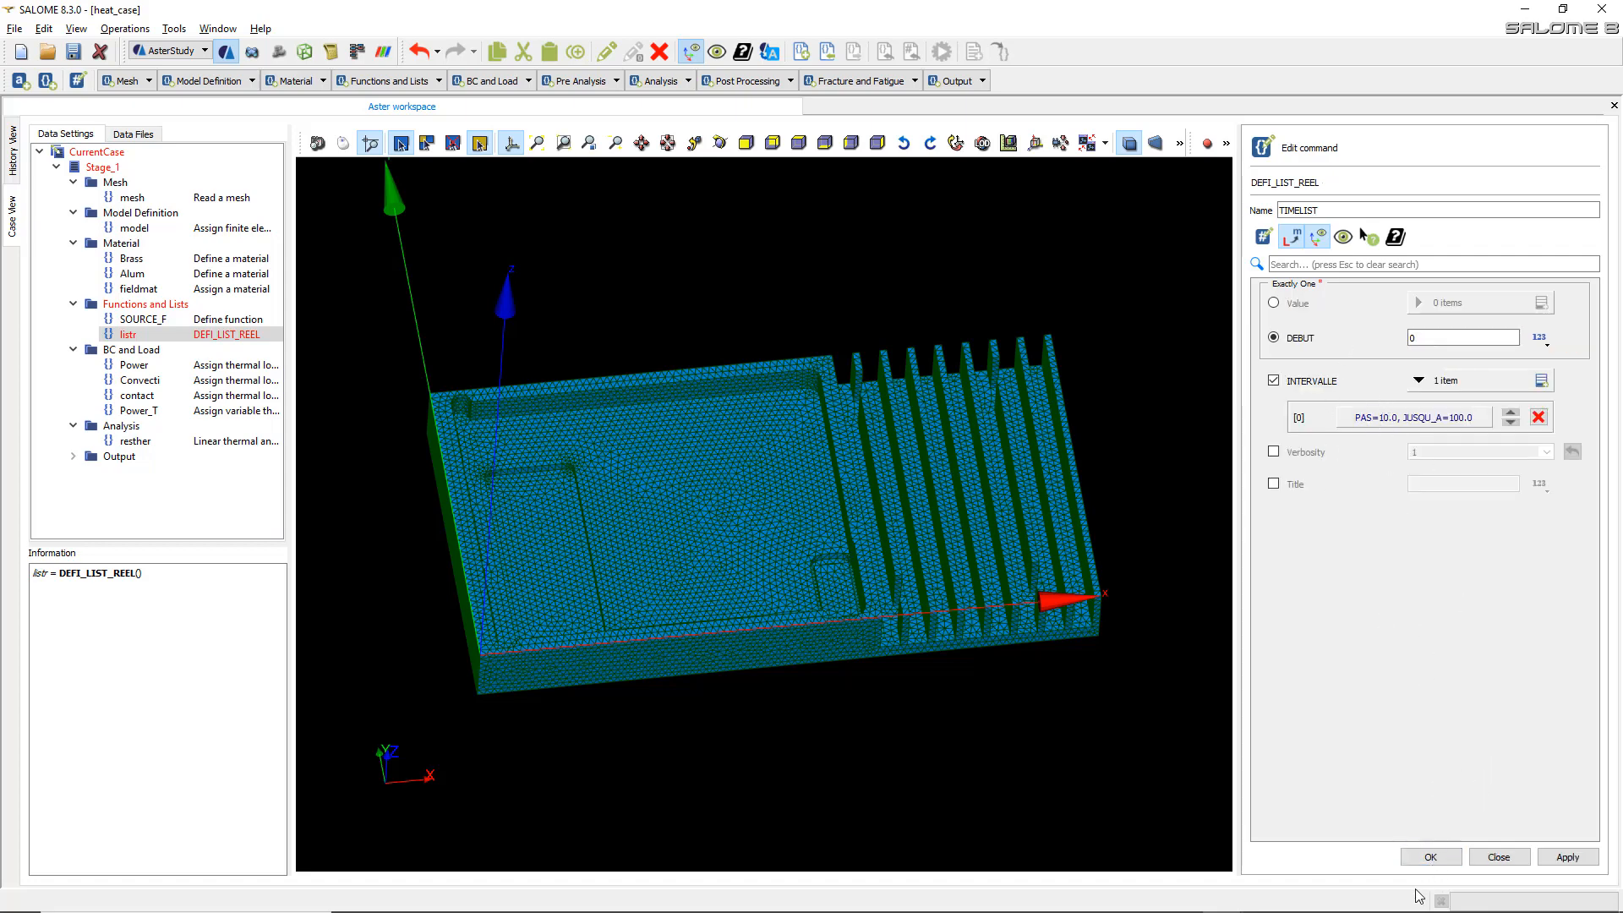
click(1428, 862)
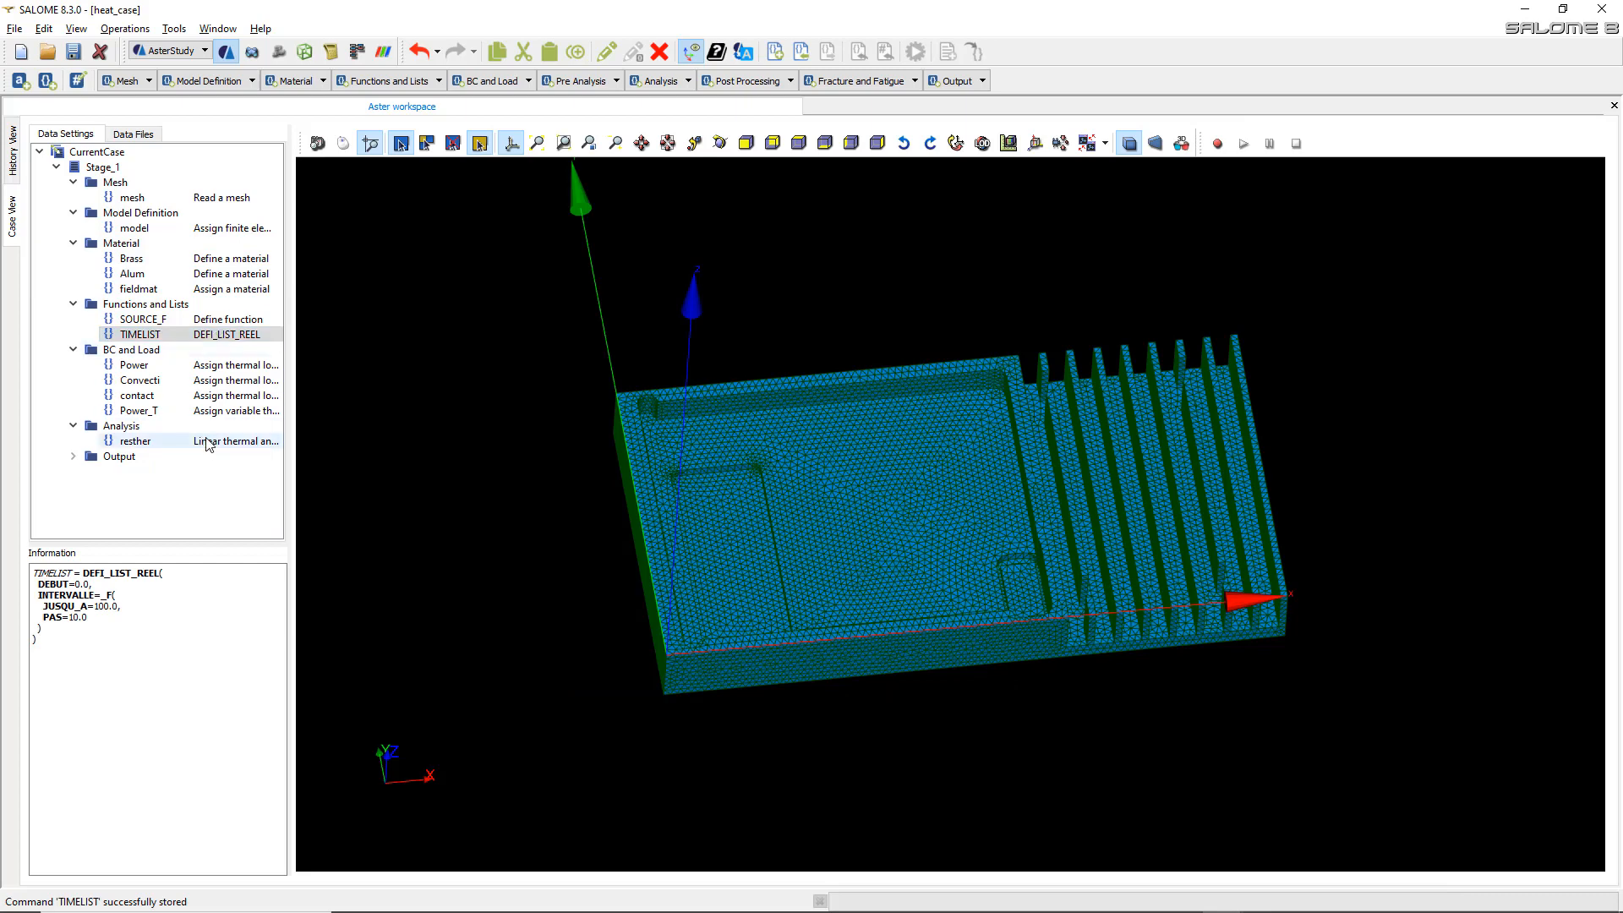
- Enable Timestepping in the resther linear thermal analysis and use TIMELIST as its time step list
double_click(143, 440)
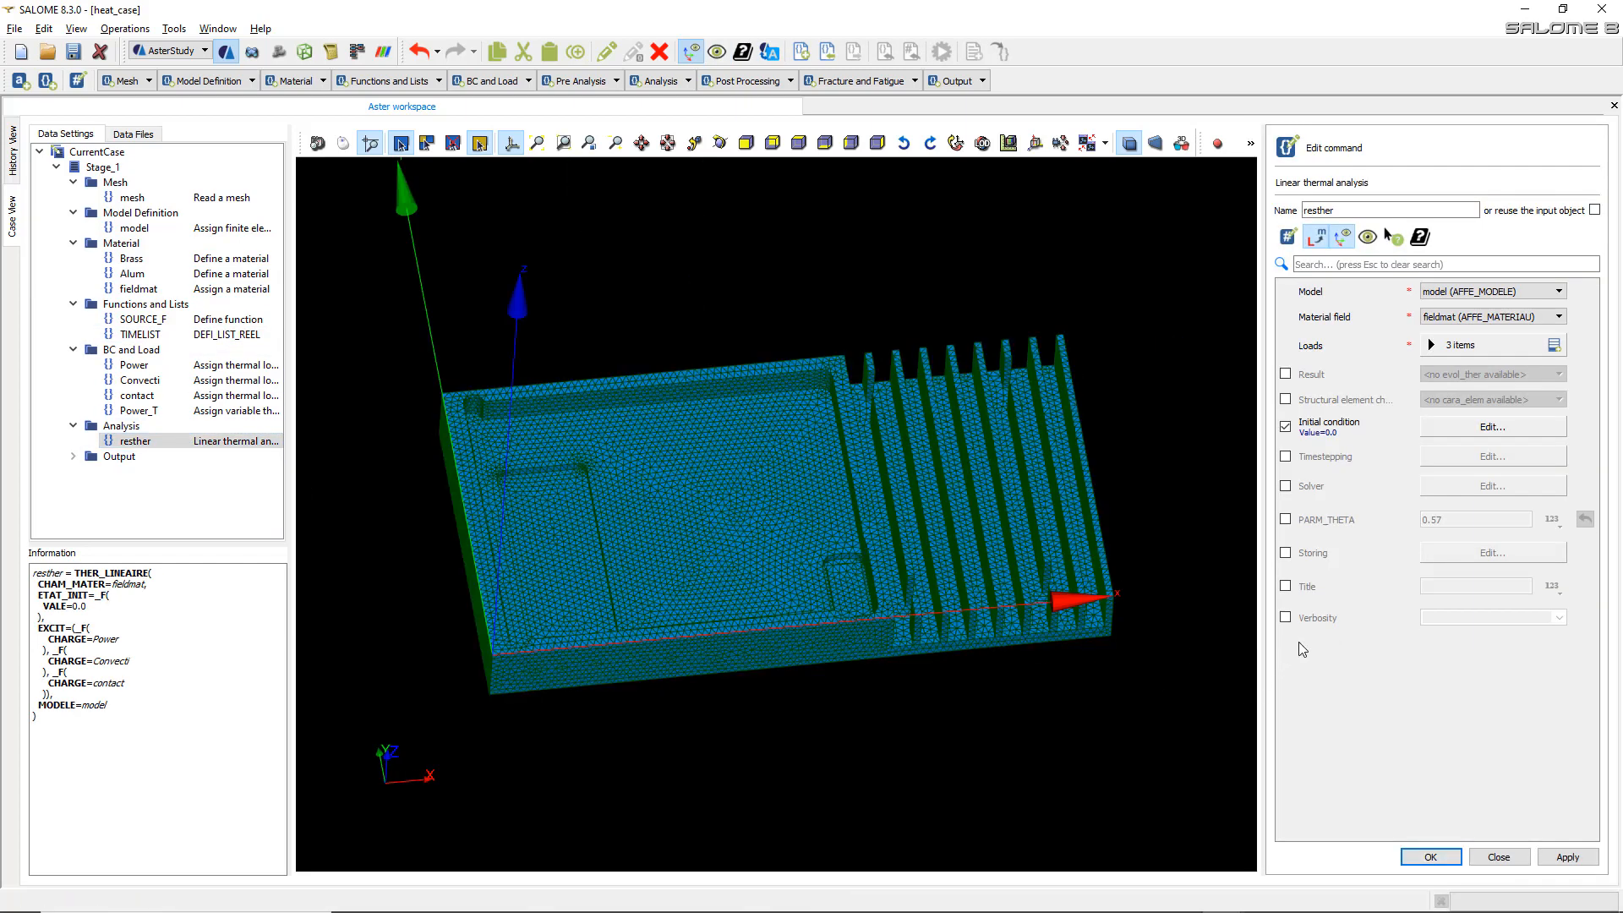
click(1286, 457)
click(1458, 455)
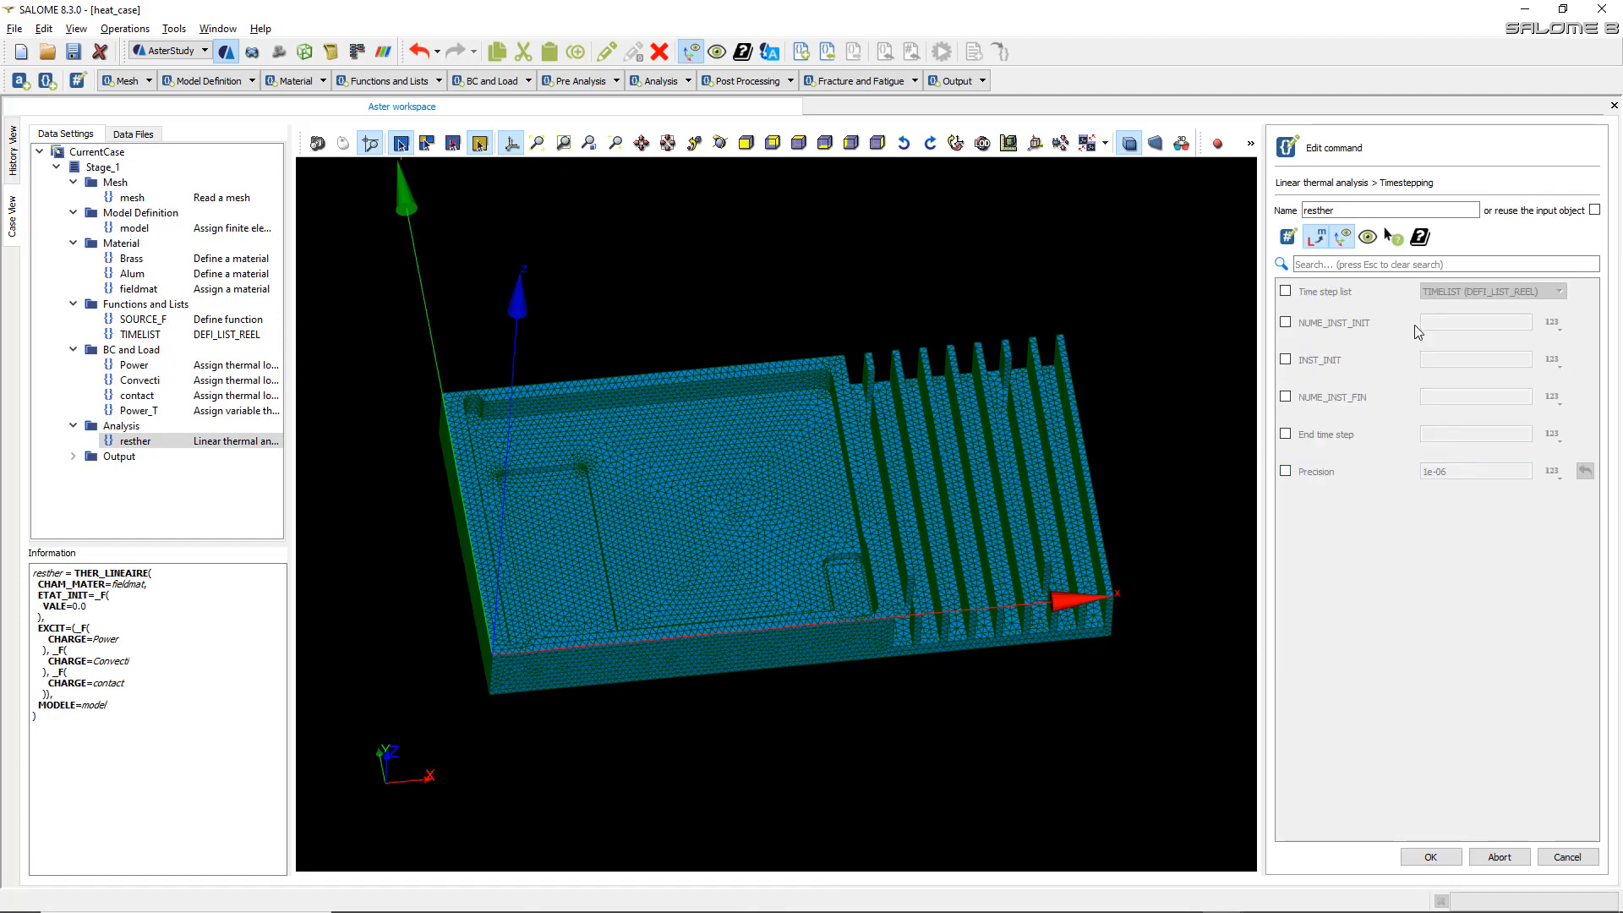
click(1286, 291)
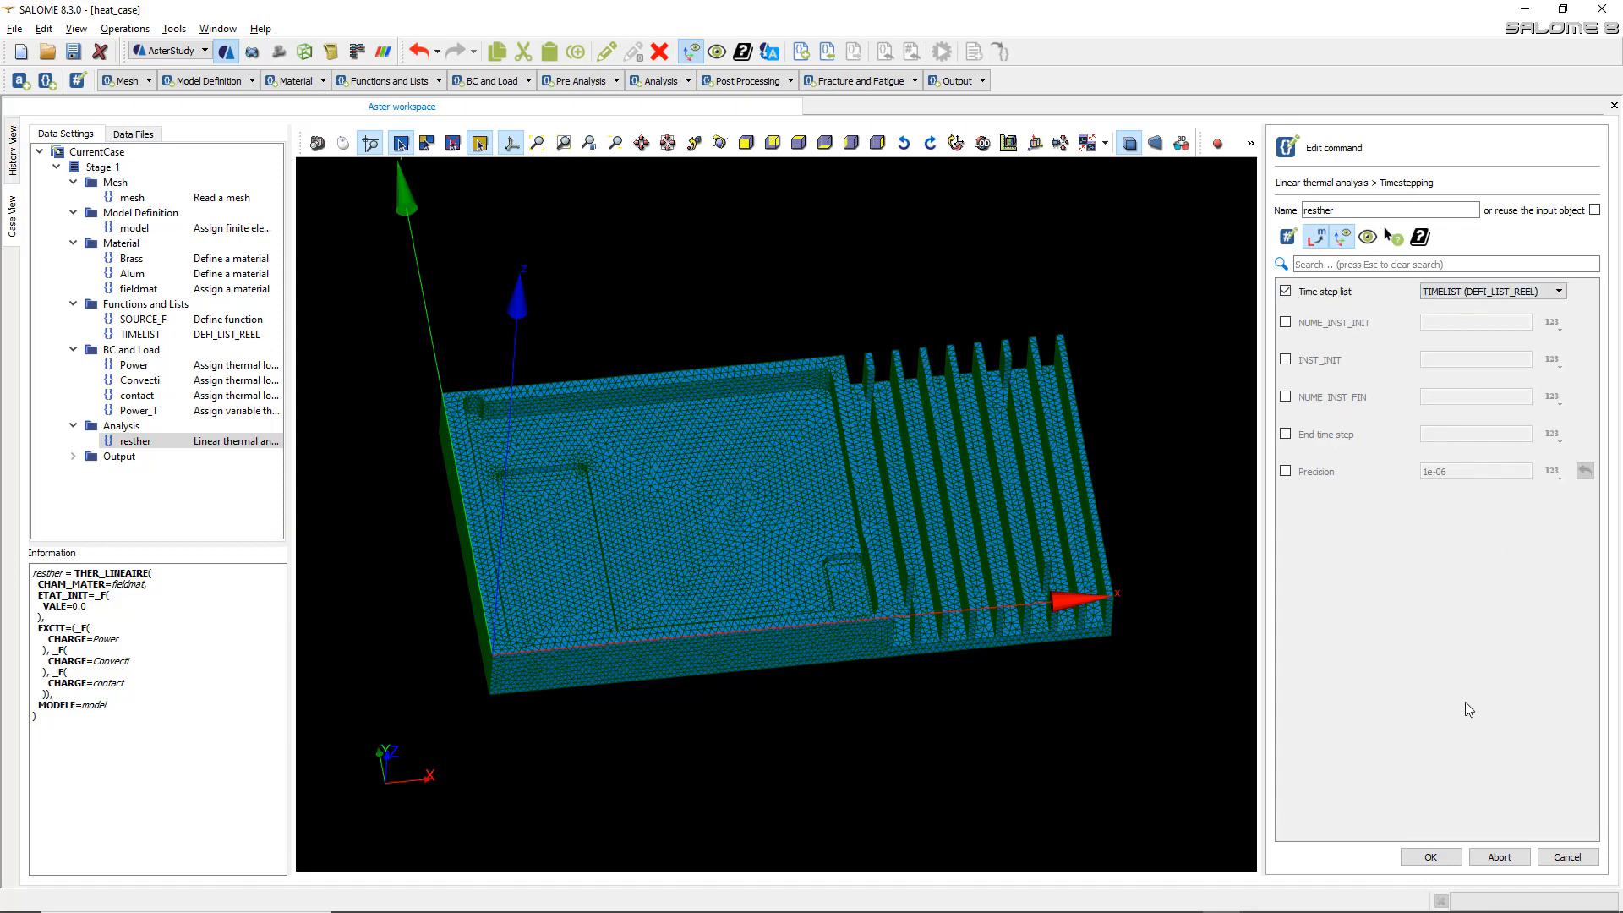
click(1460, 856)
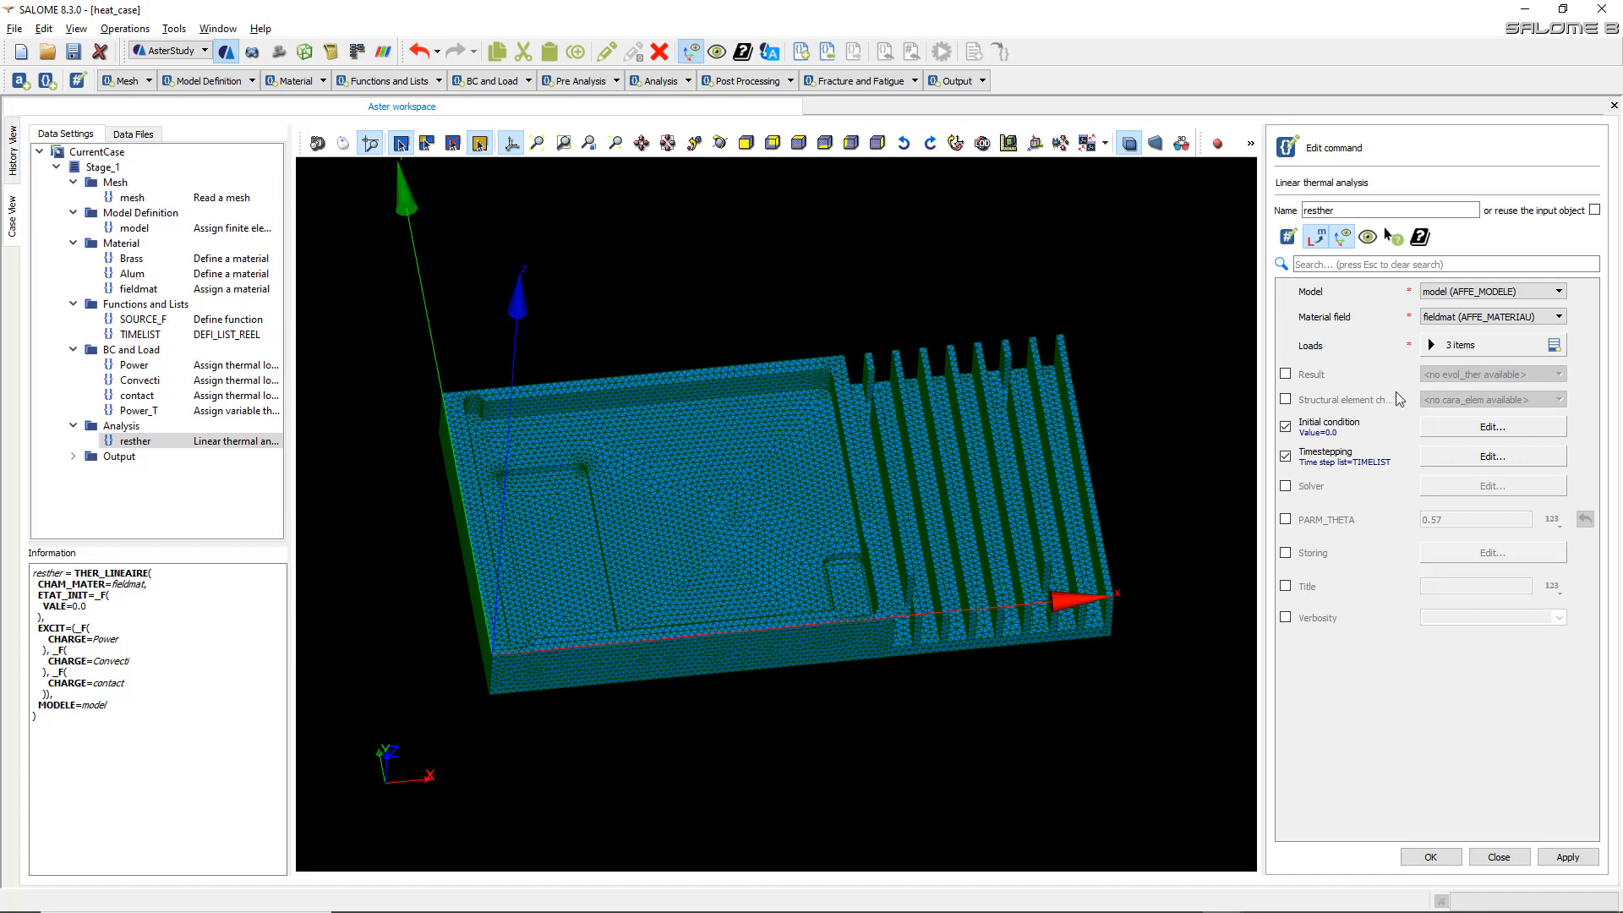
- Replace the Power load of the resther analysis with the variable load Power_T, and save the analysis
click(1432, 344)
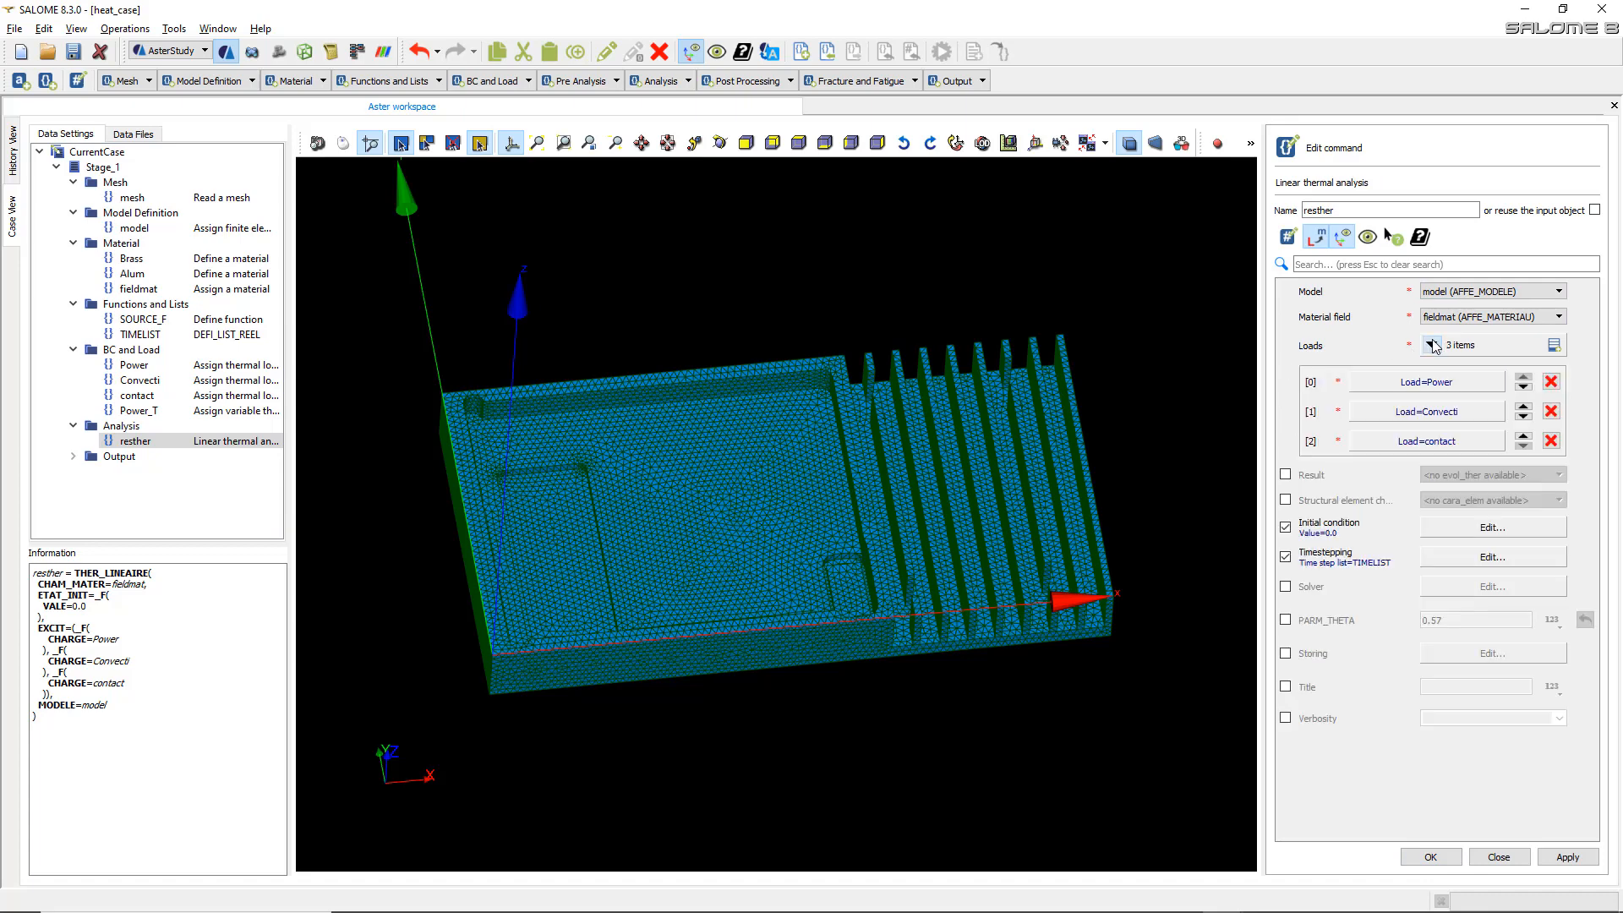
click(1552, 382)
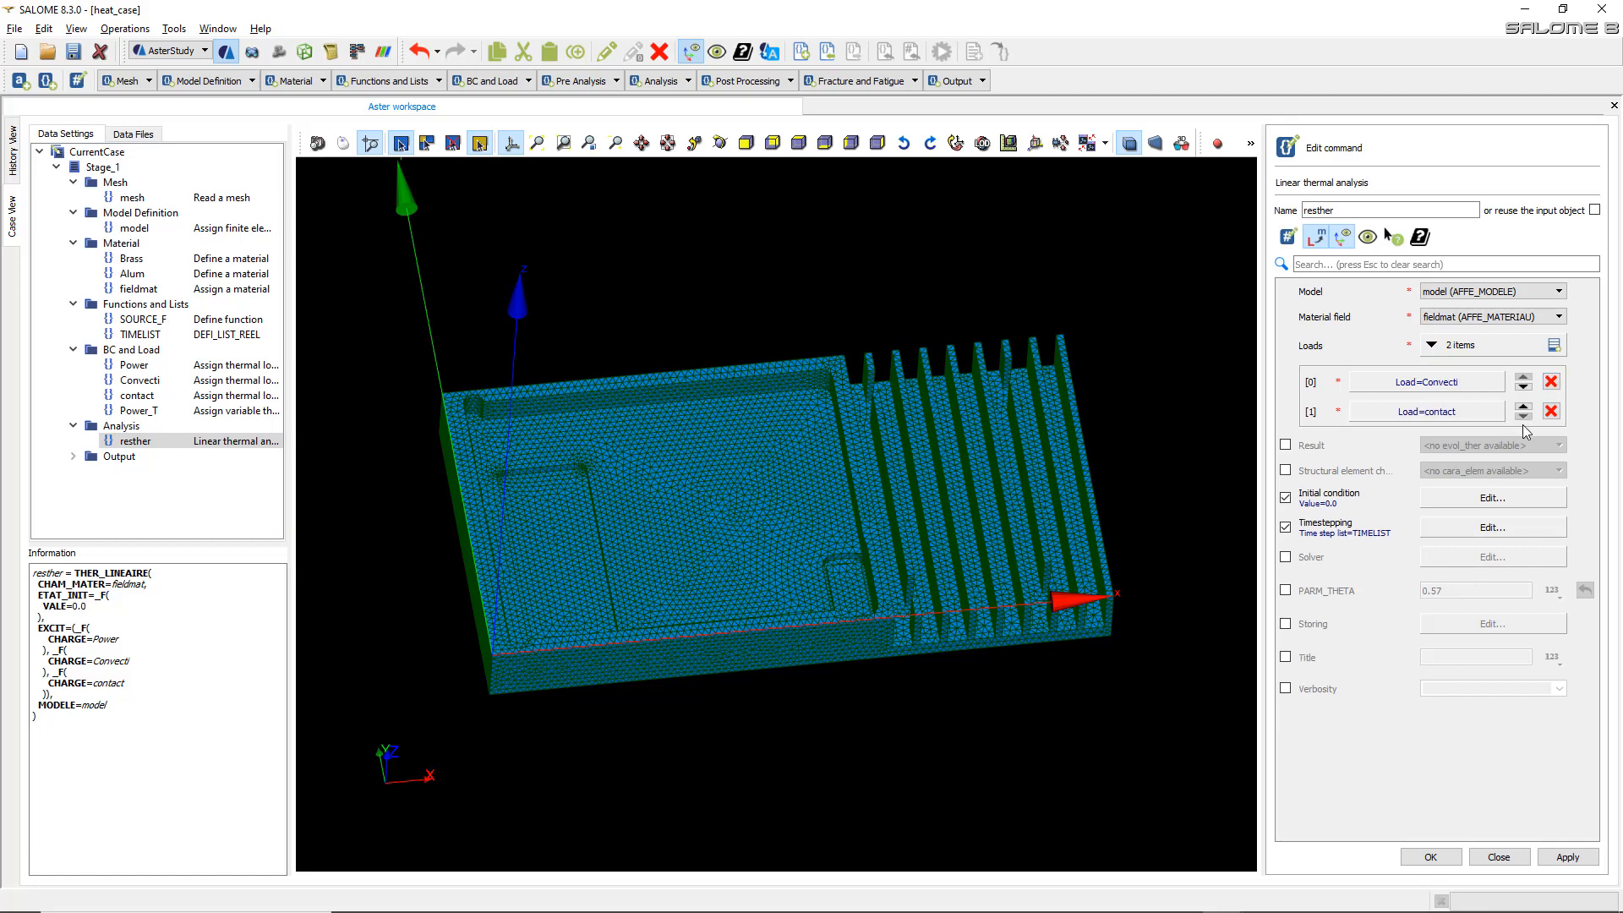
click(1446, 441)
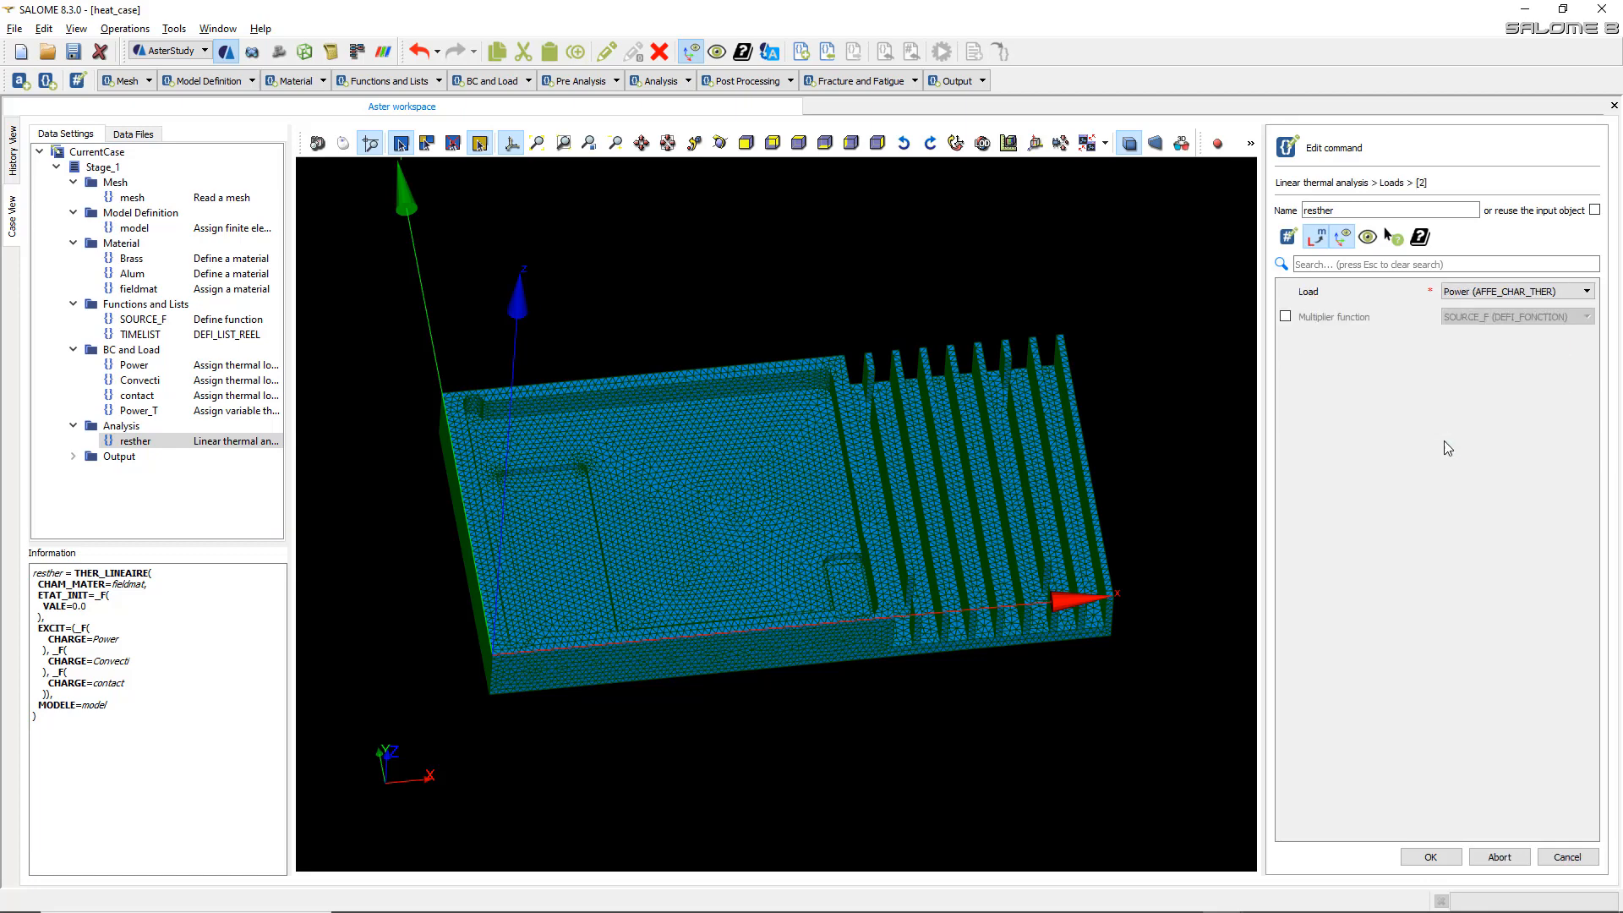
click(1494, 294)
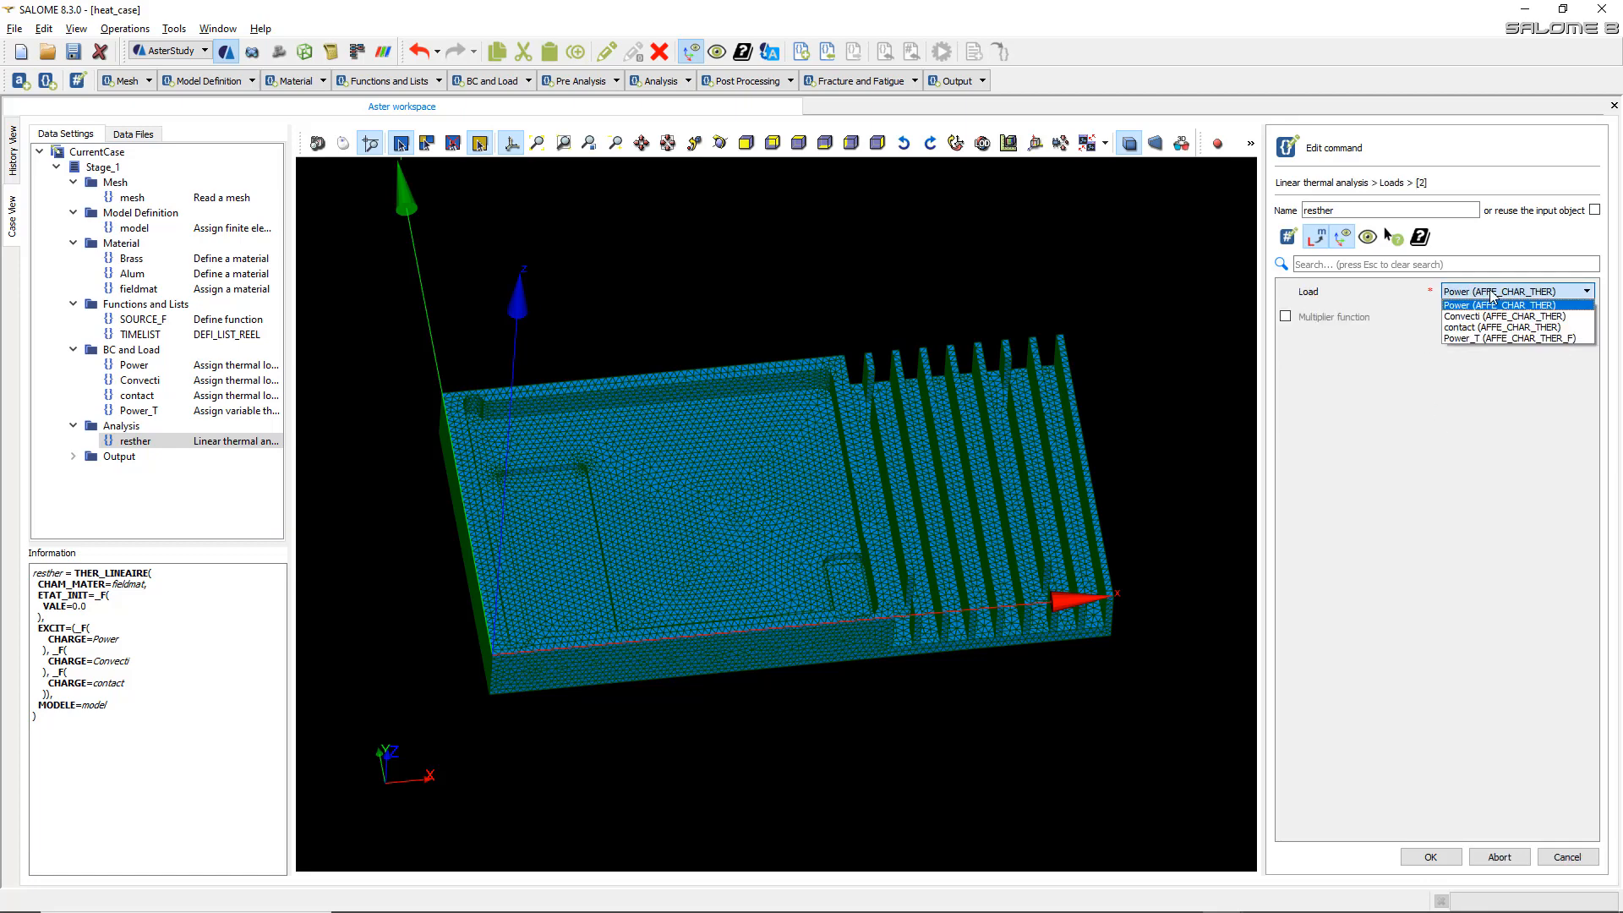
click(1488, 335)
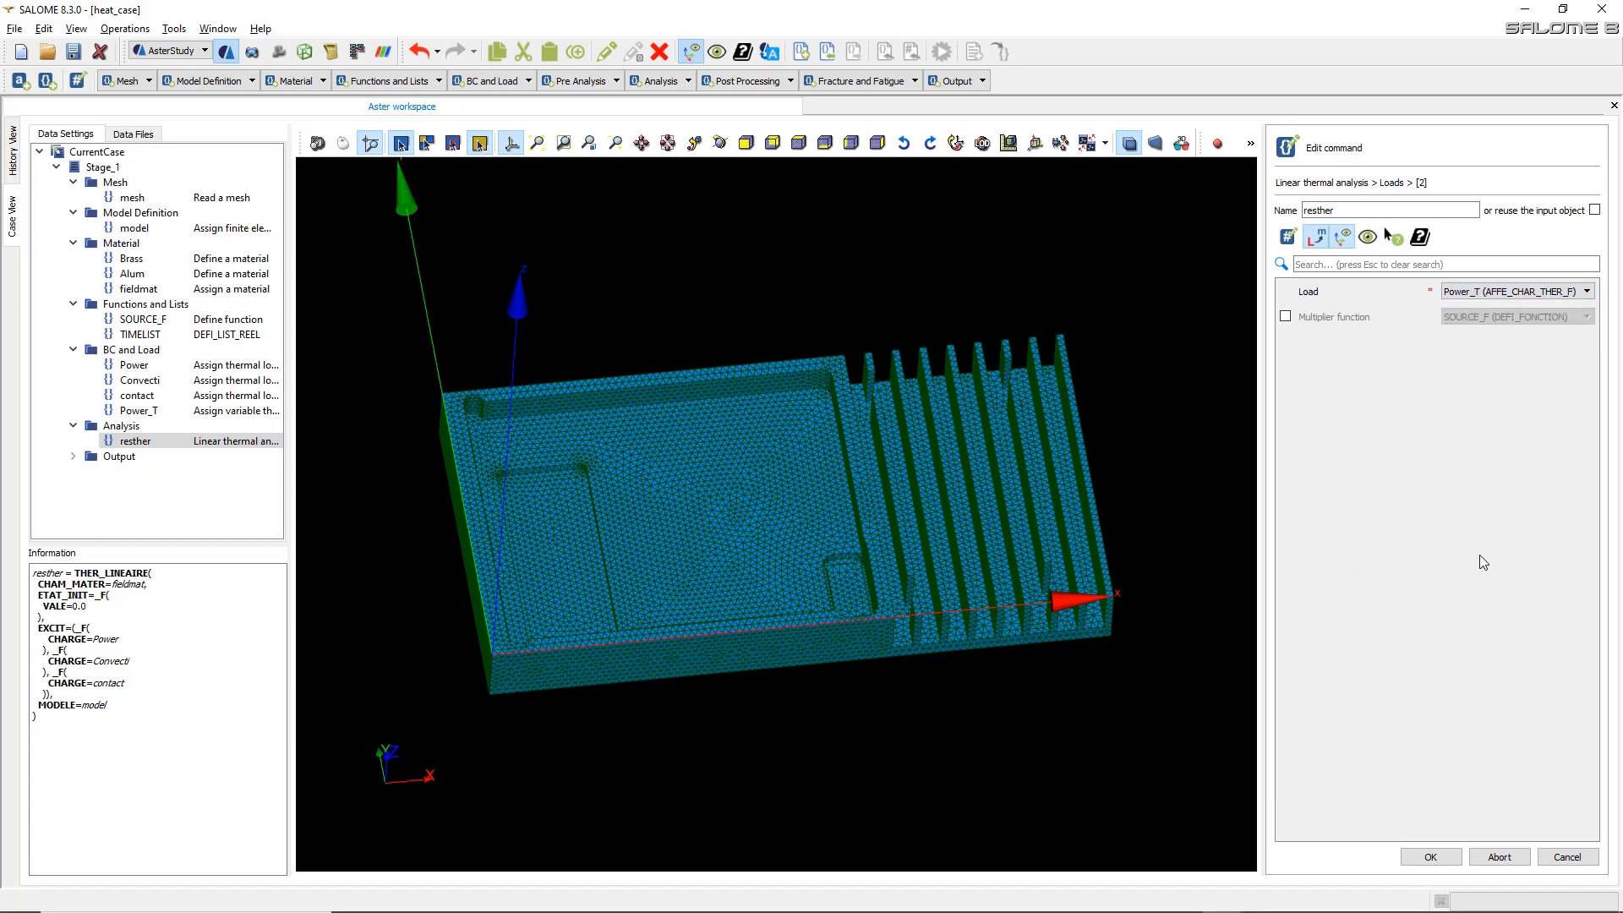
click(1440, 859)
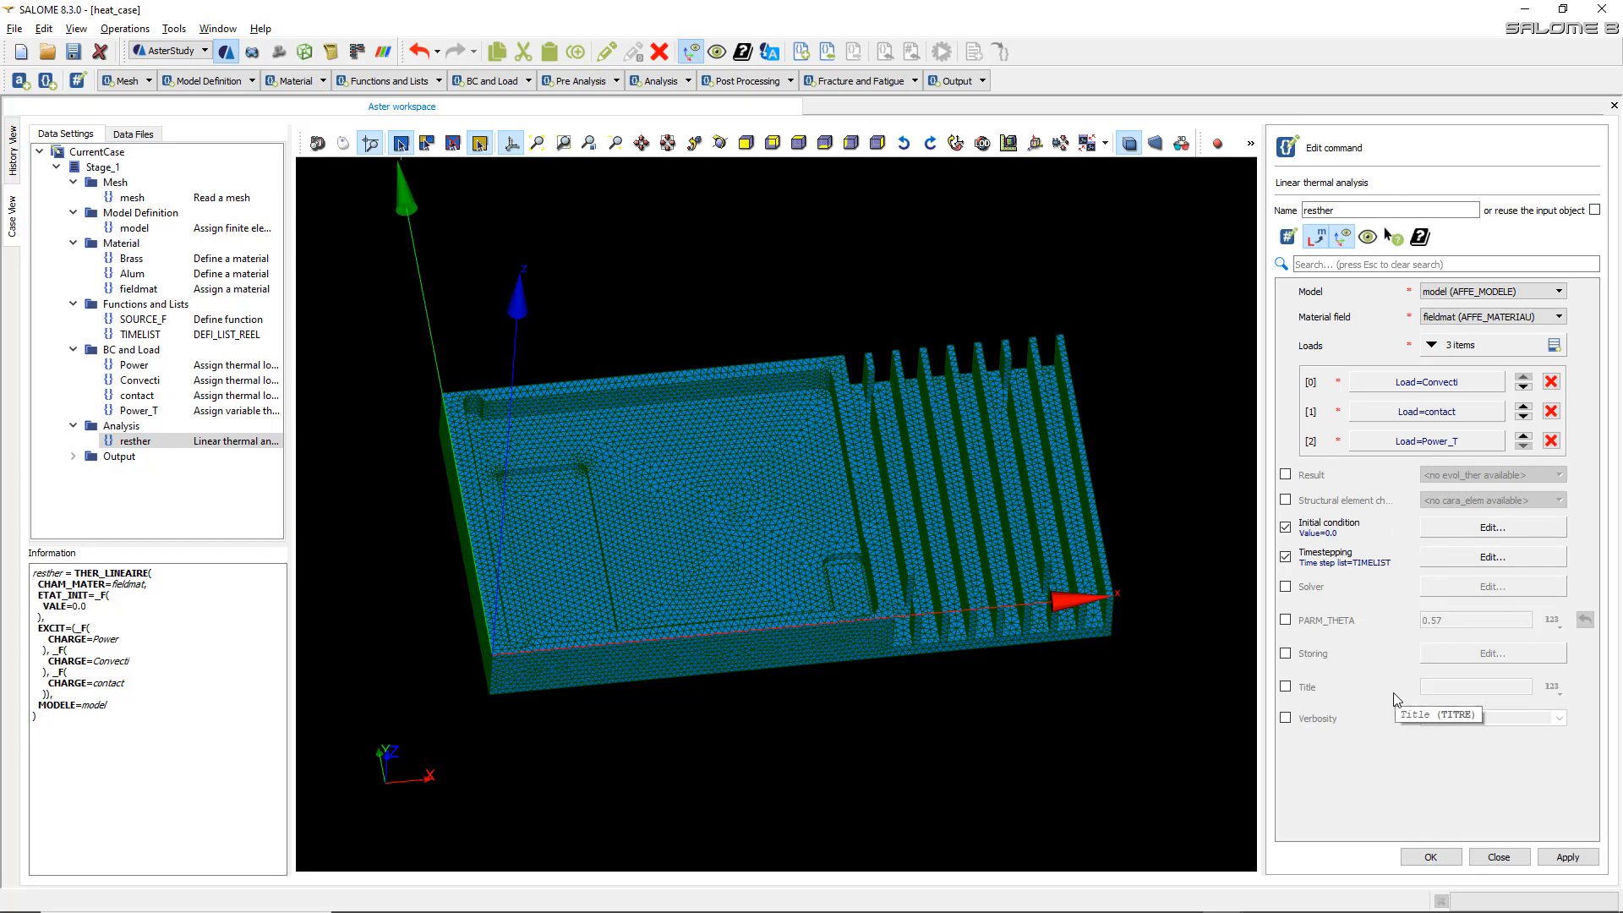
click(1431, 857)
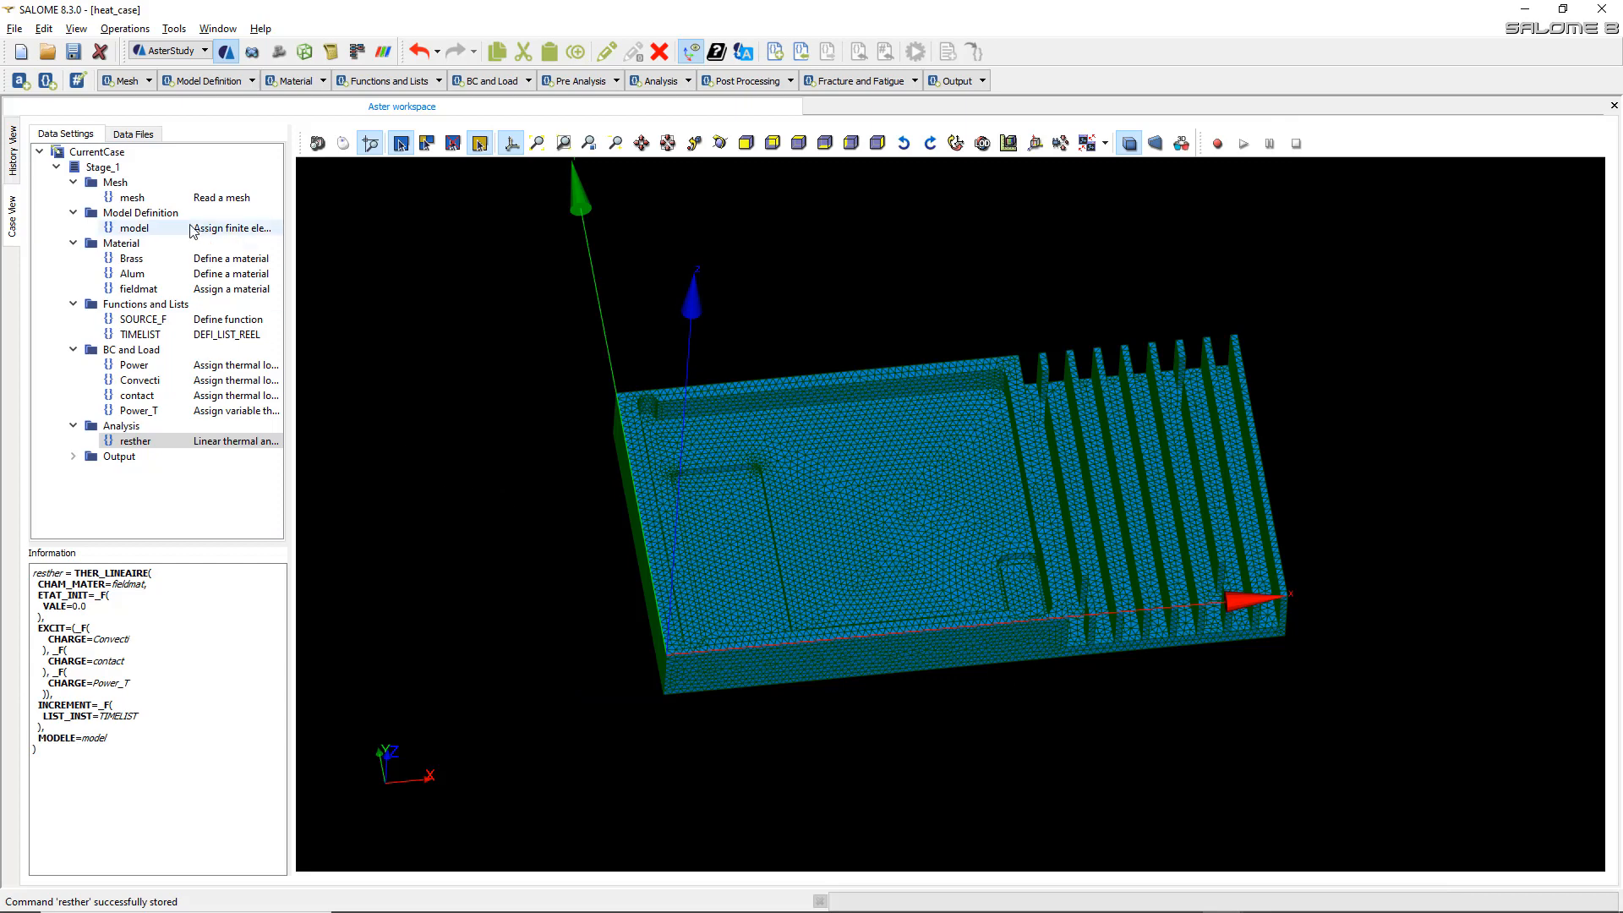
- Save the study and run Stage_1 of the current case
click(75, 64)
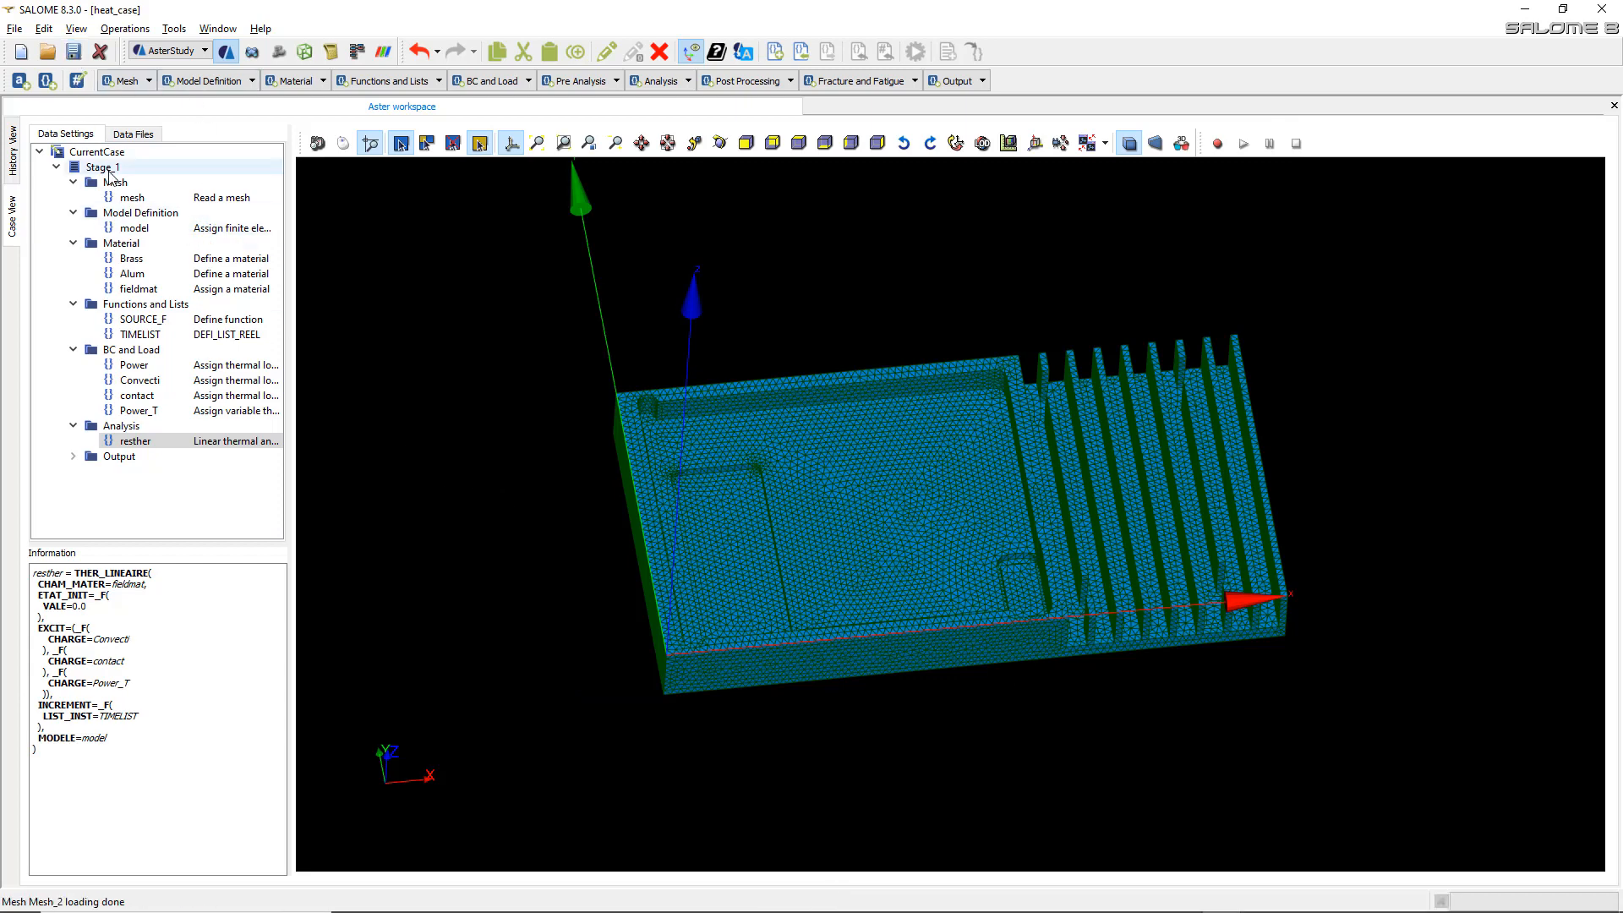
click(16, 168)
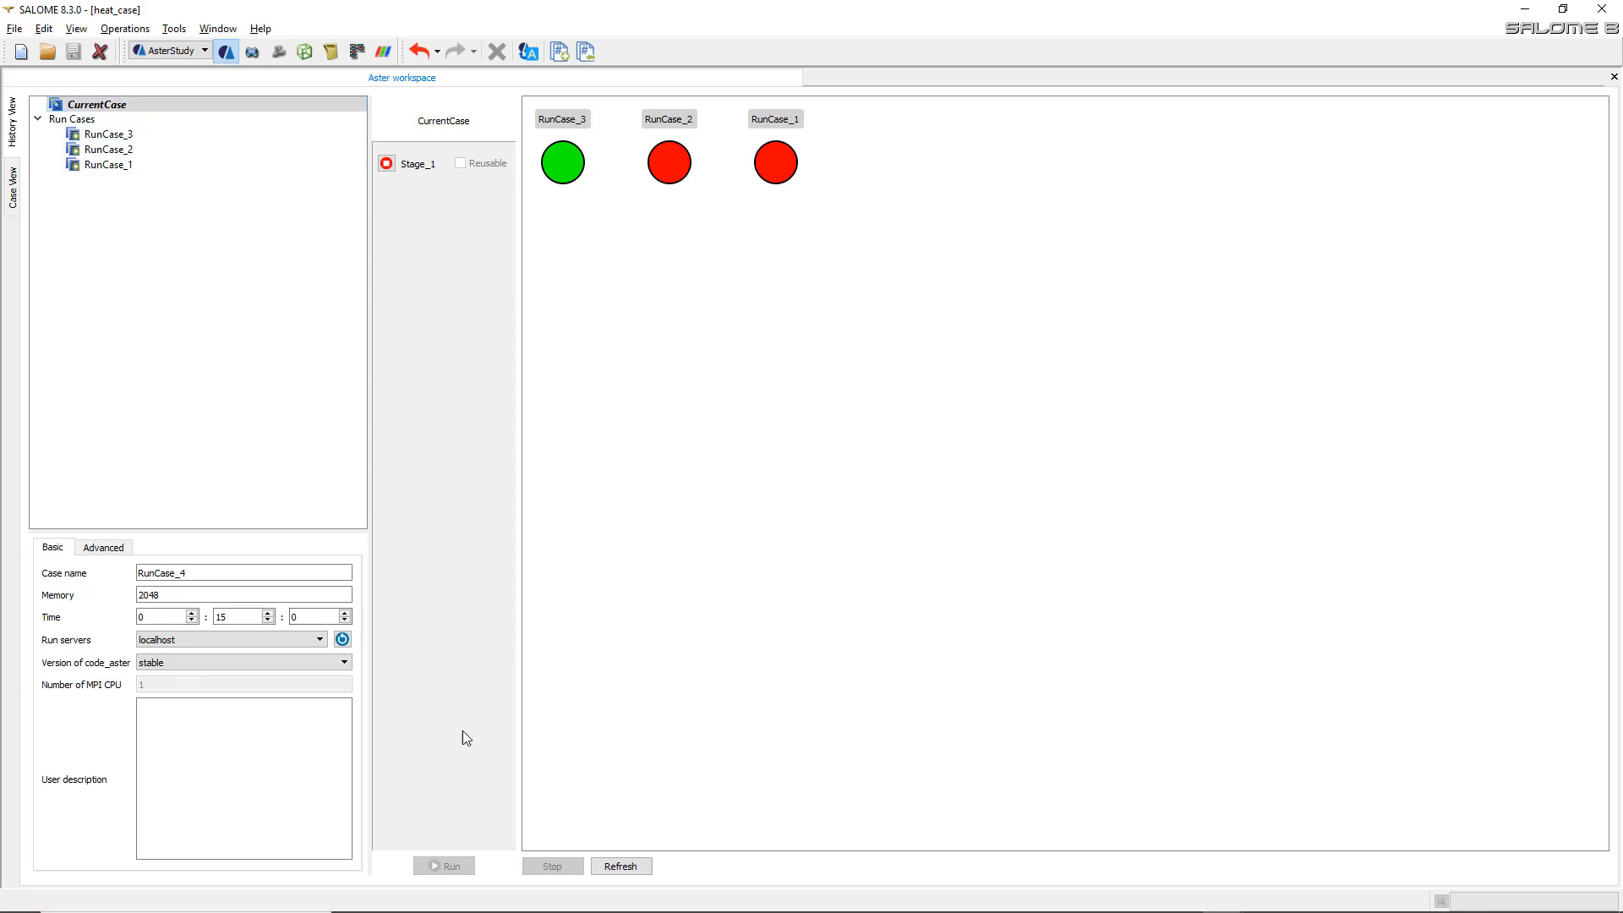
click(386, 163)
click(444, 865)
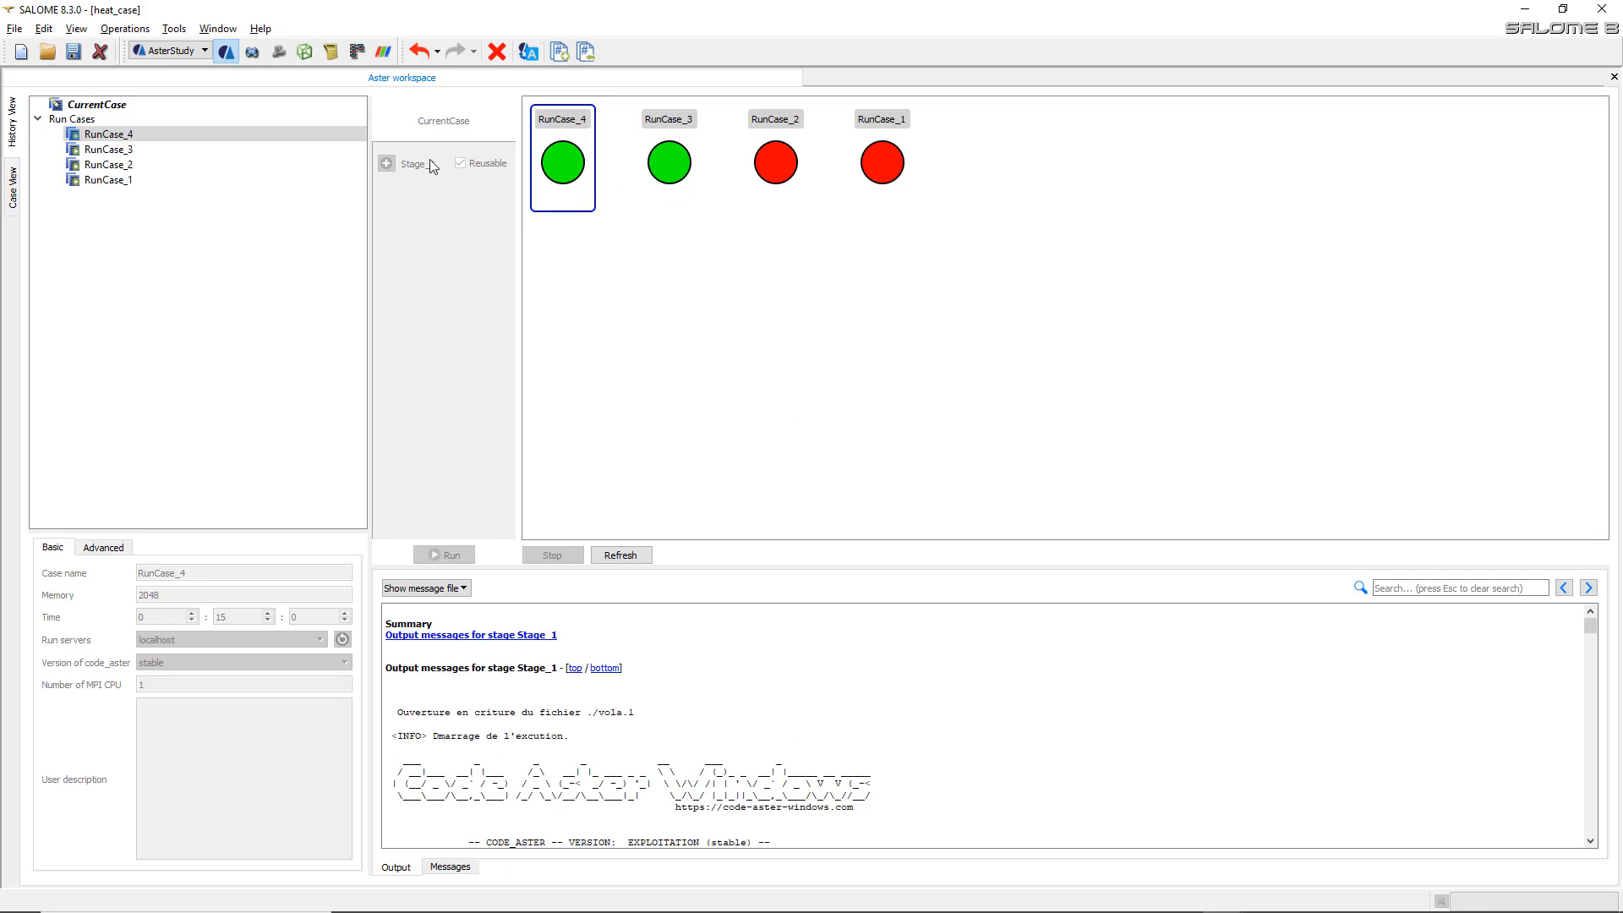
- Open the heat_res.rmed result file of Stage_1 in ParaVis
click(13, 182)
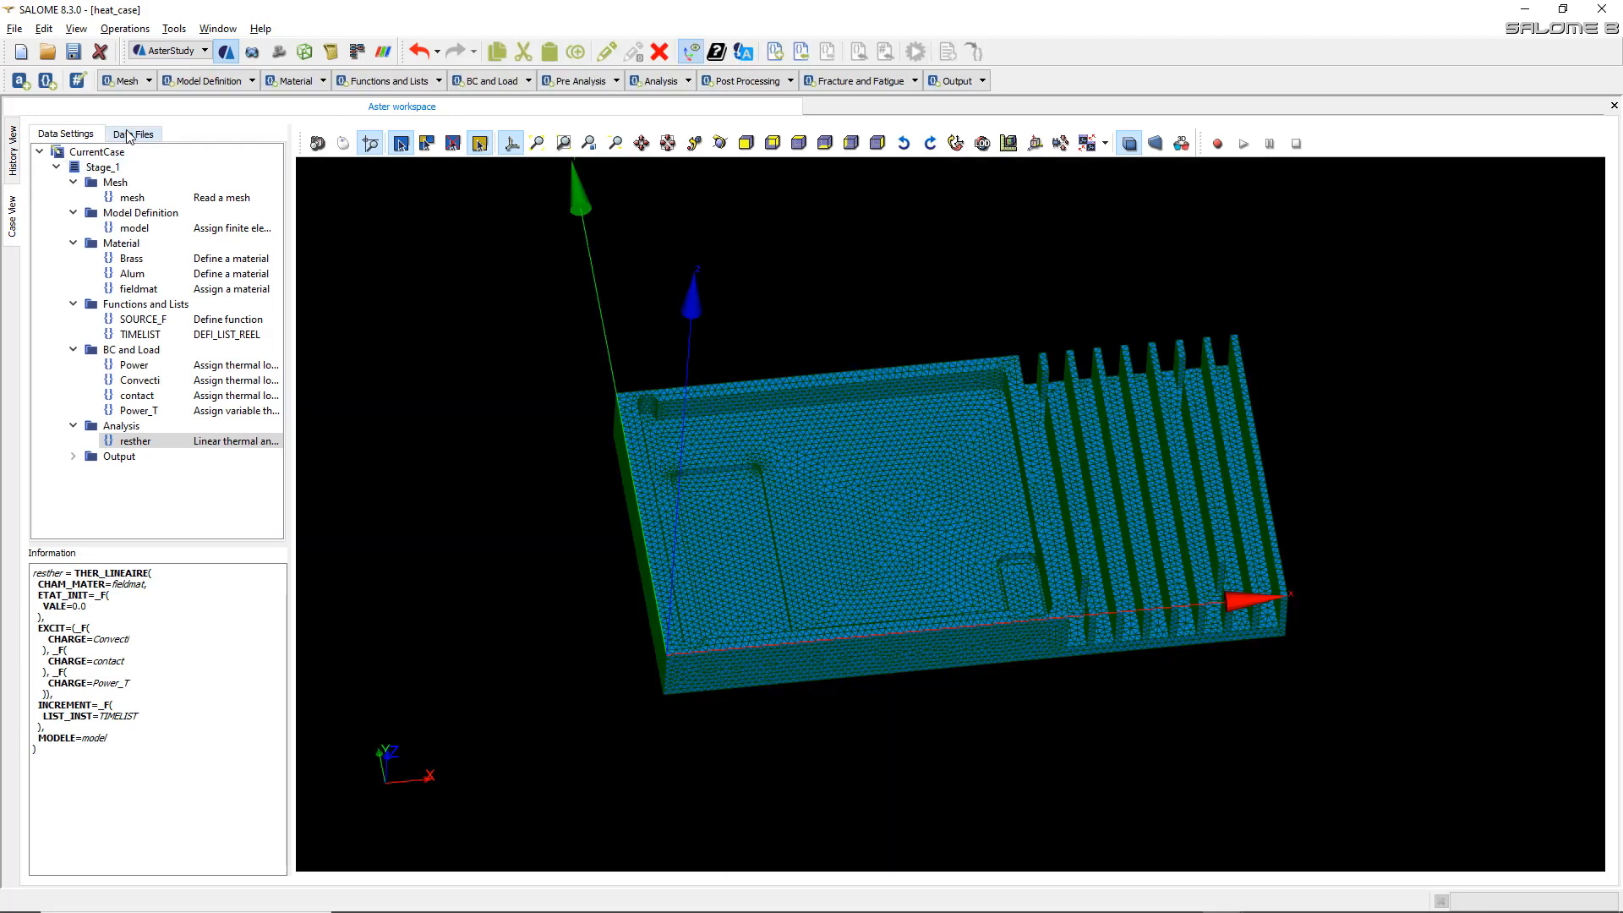
click(128, 135)
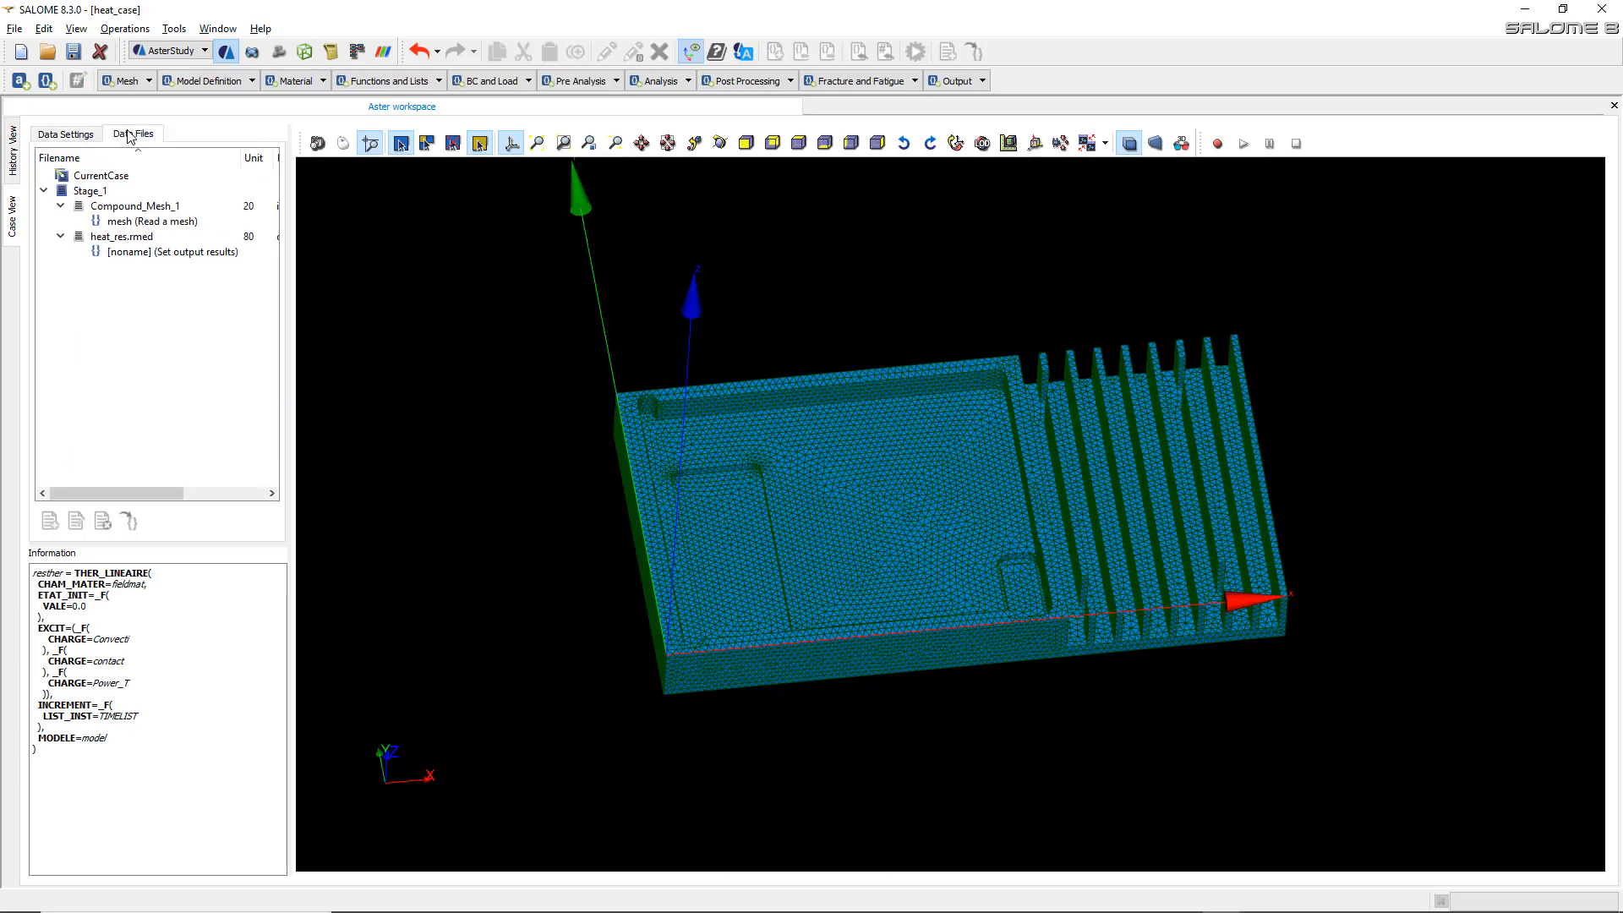
click(143, 237)
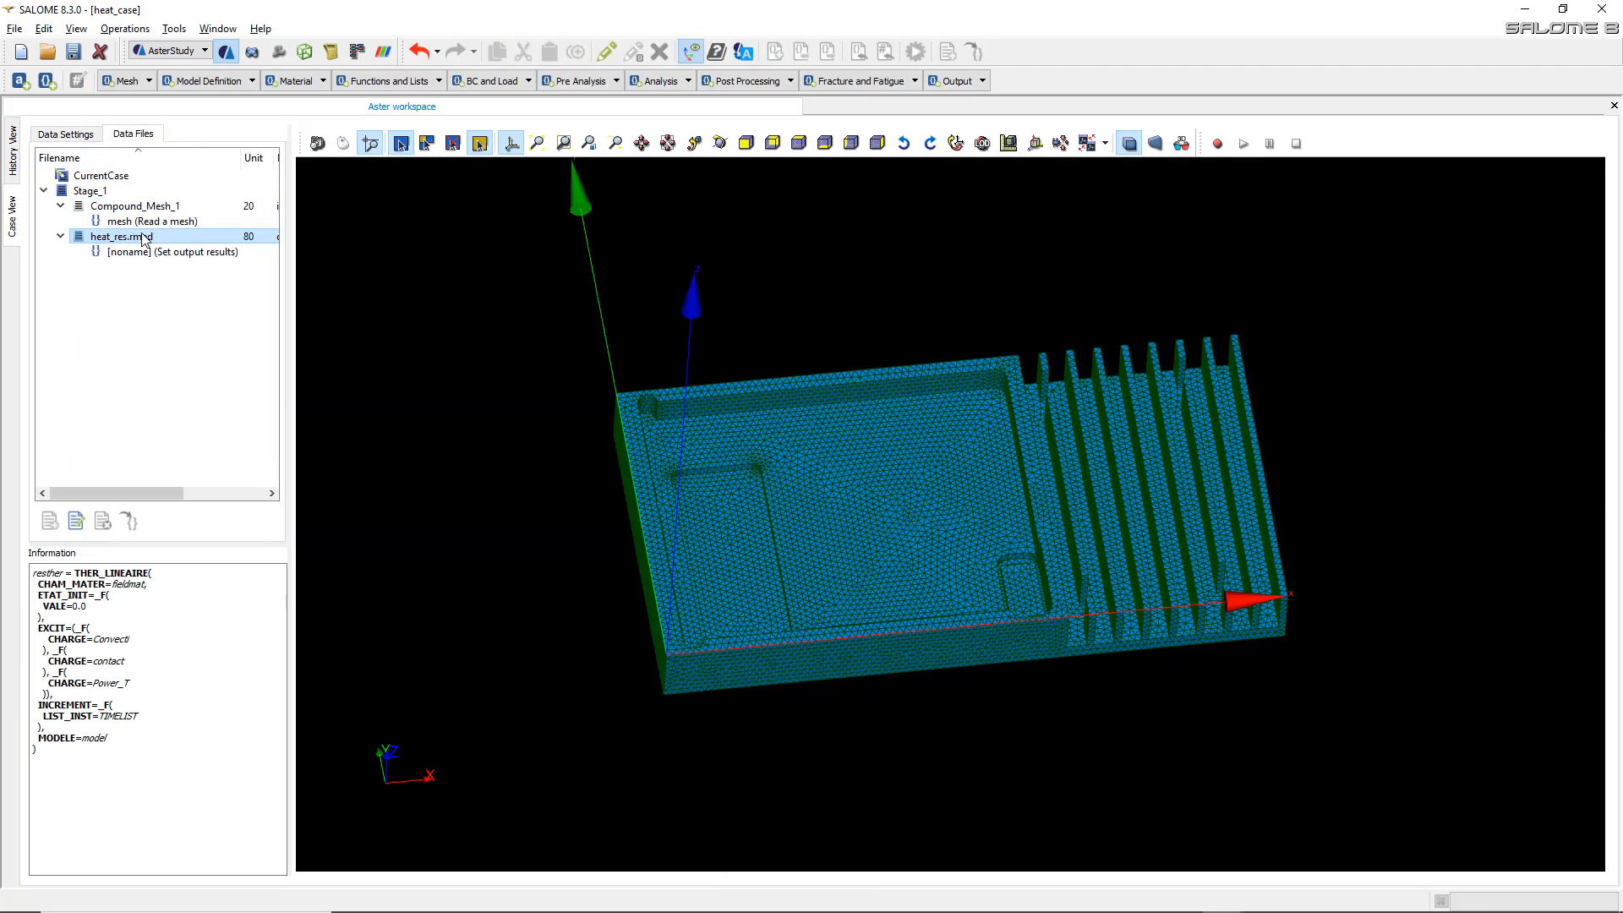
right_click(144, 240)
click(237, 319)
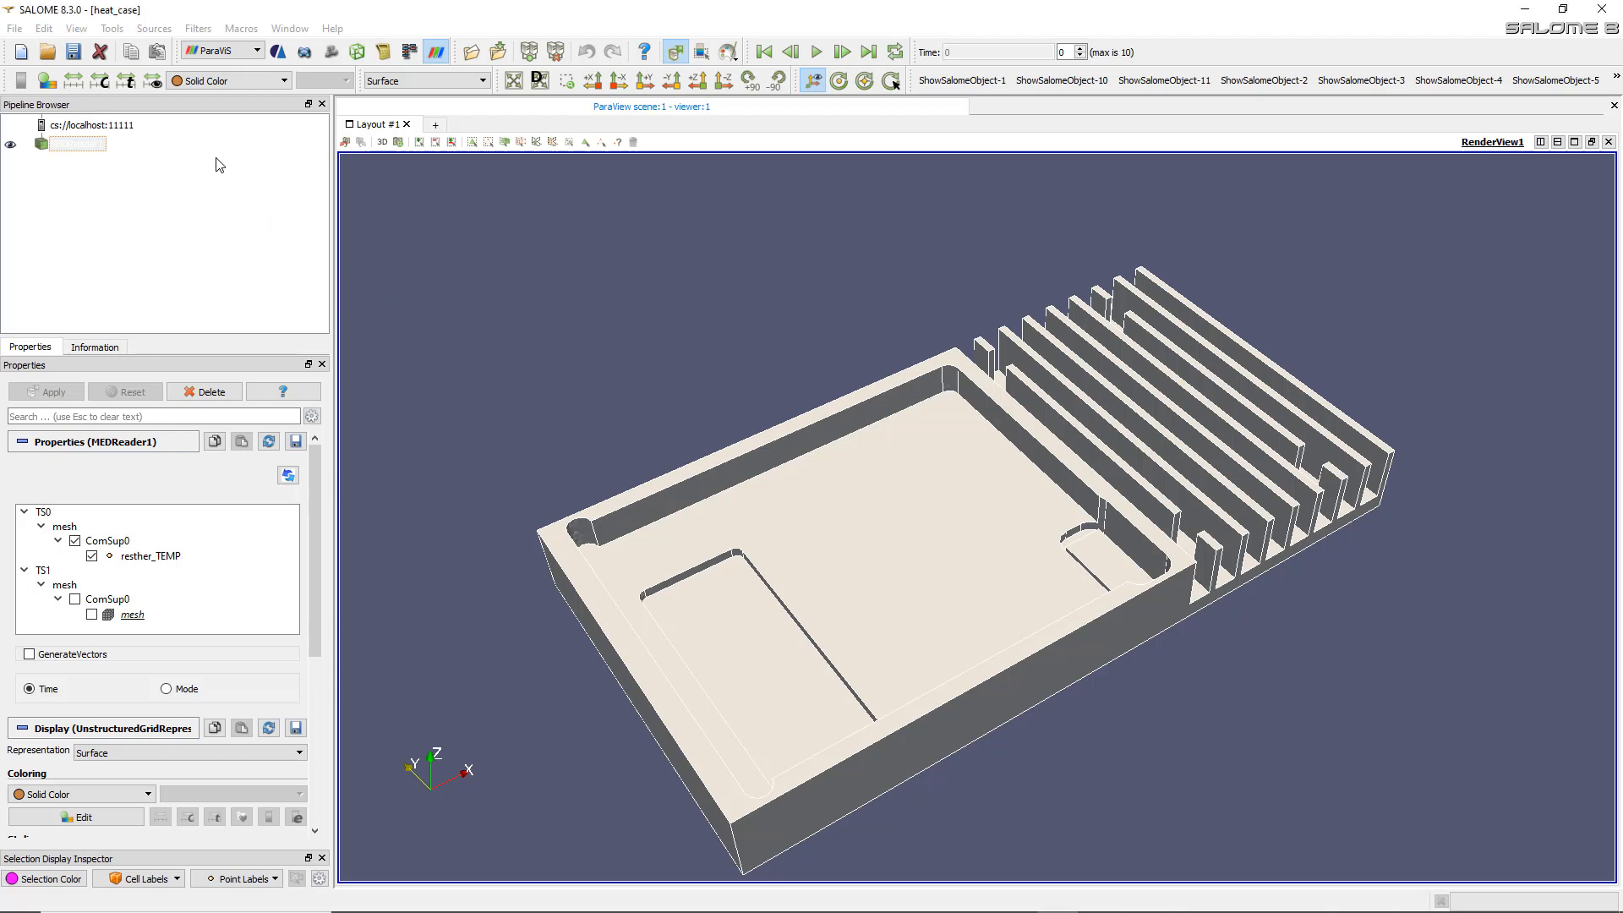
- Colour the MEDReader1 result by the resther_TEMP temperature field
click(95, 149)
click(227, 81)
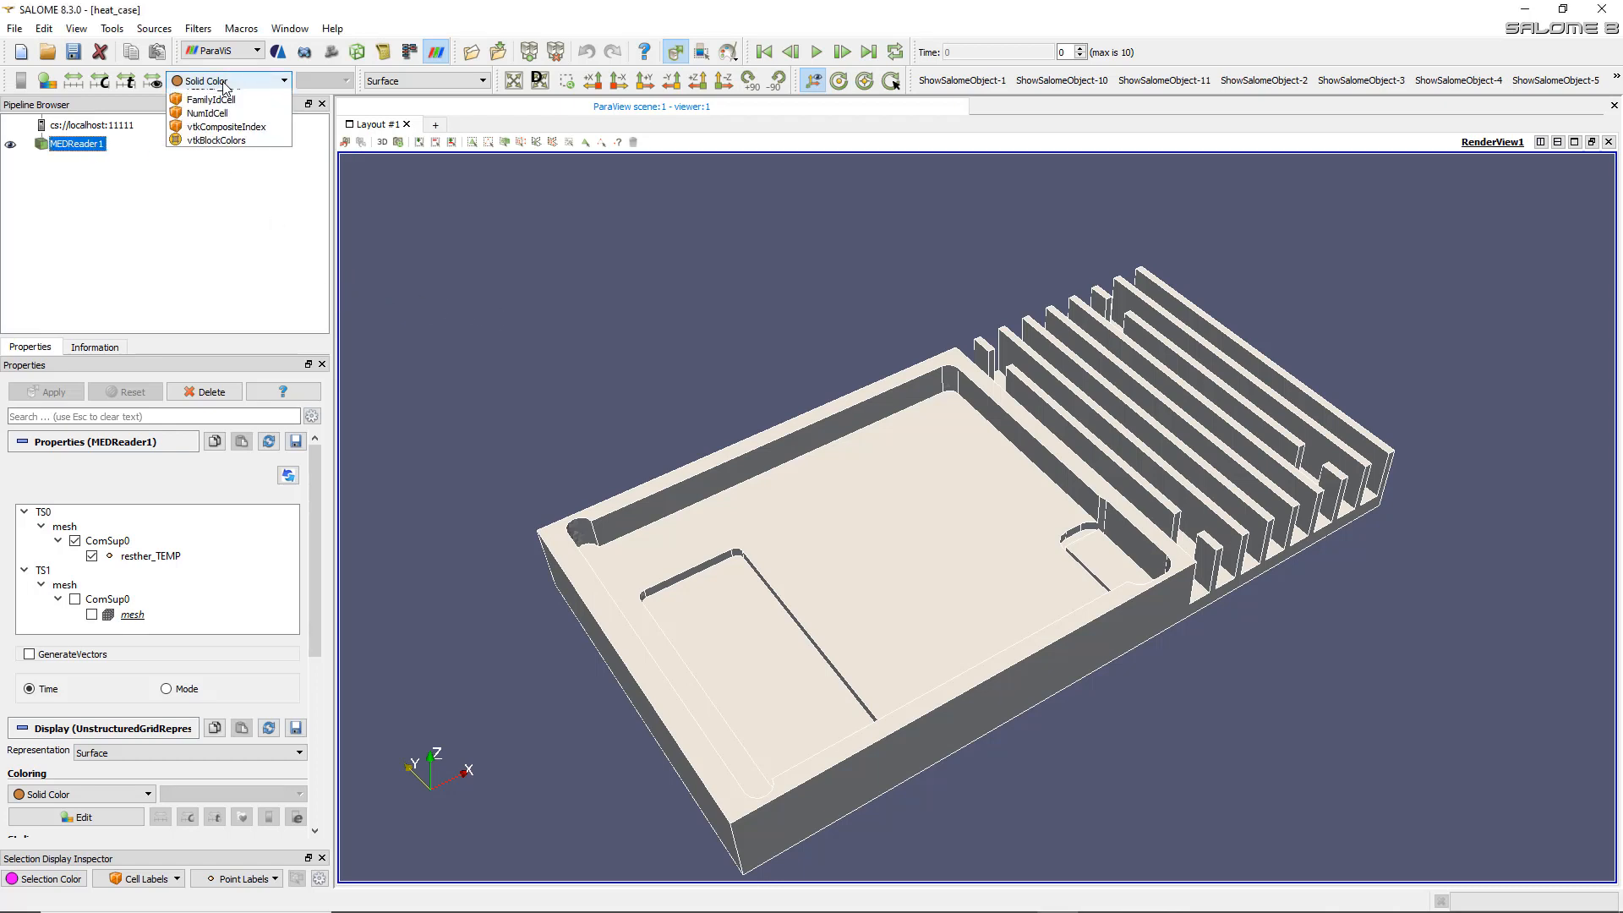
click(244, 123)
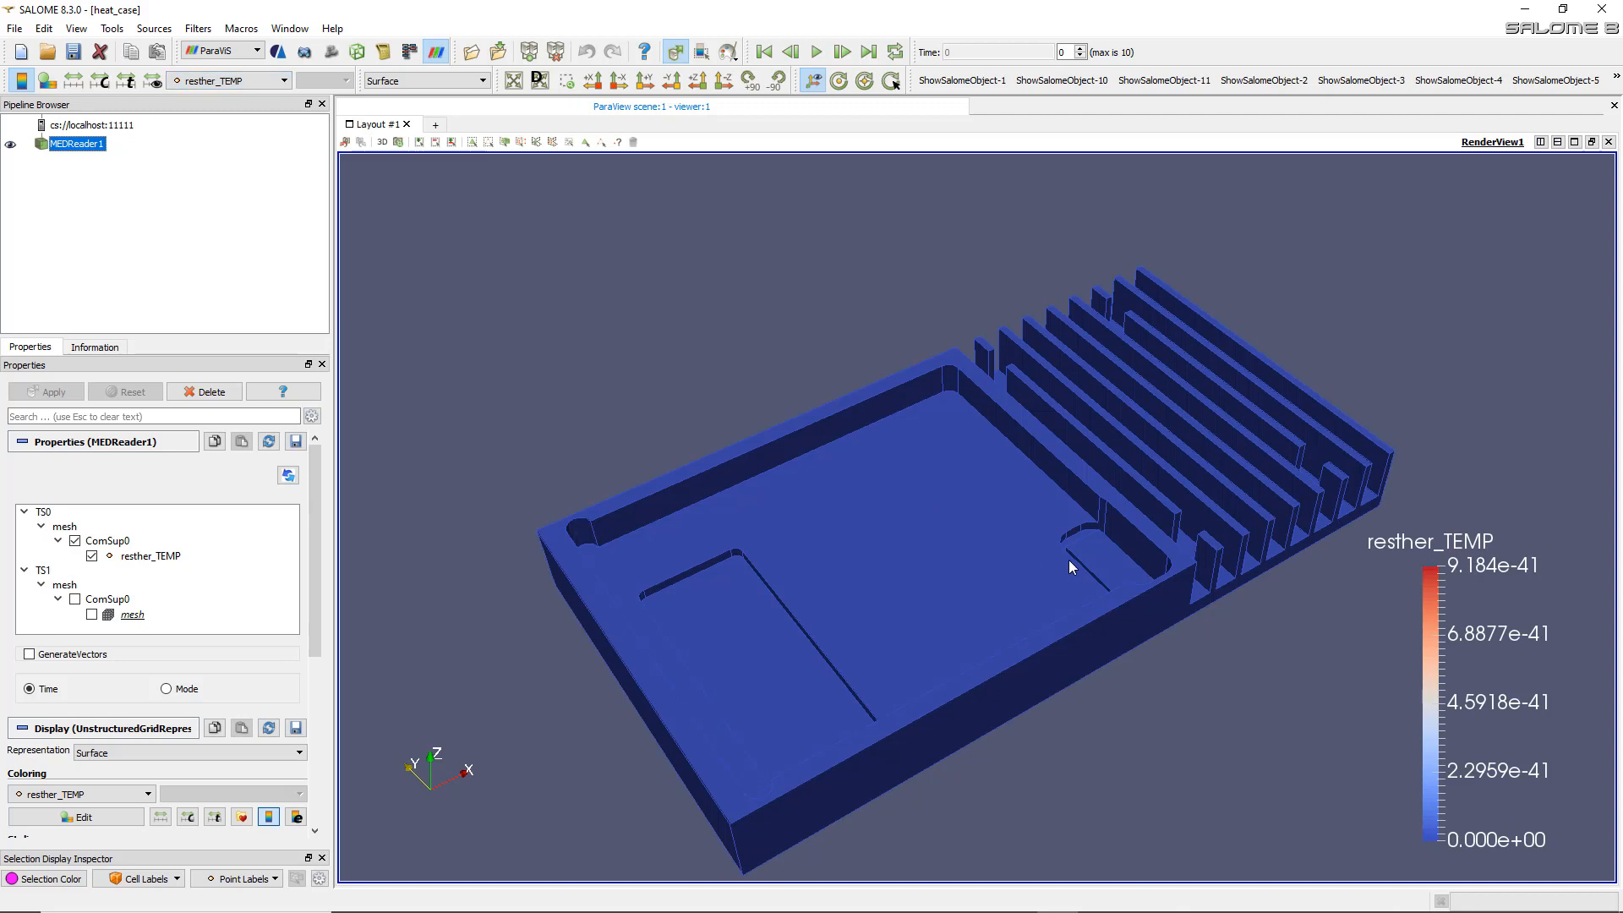
scroll(1032, 716, down, 2)
scroll(987, 672, up, 2)
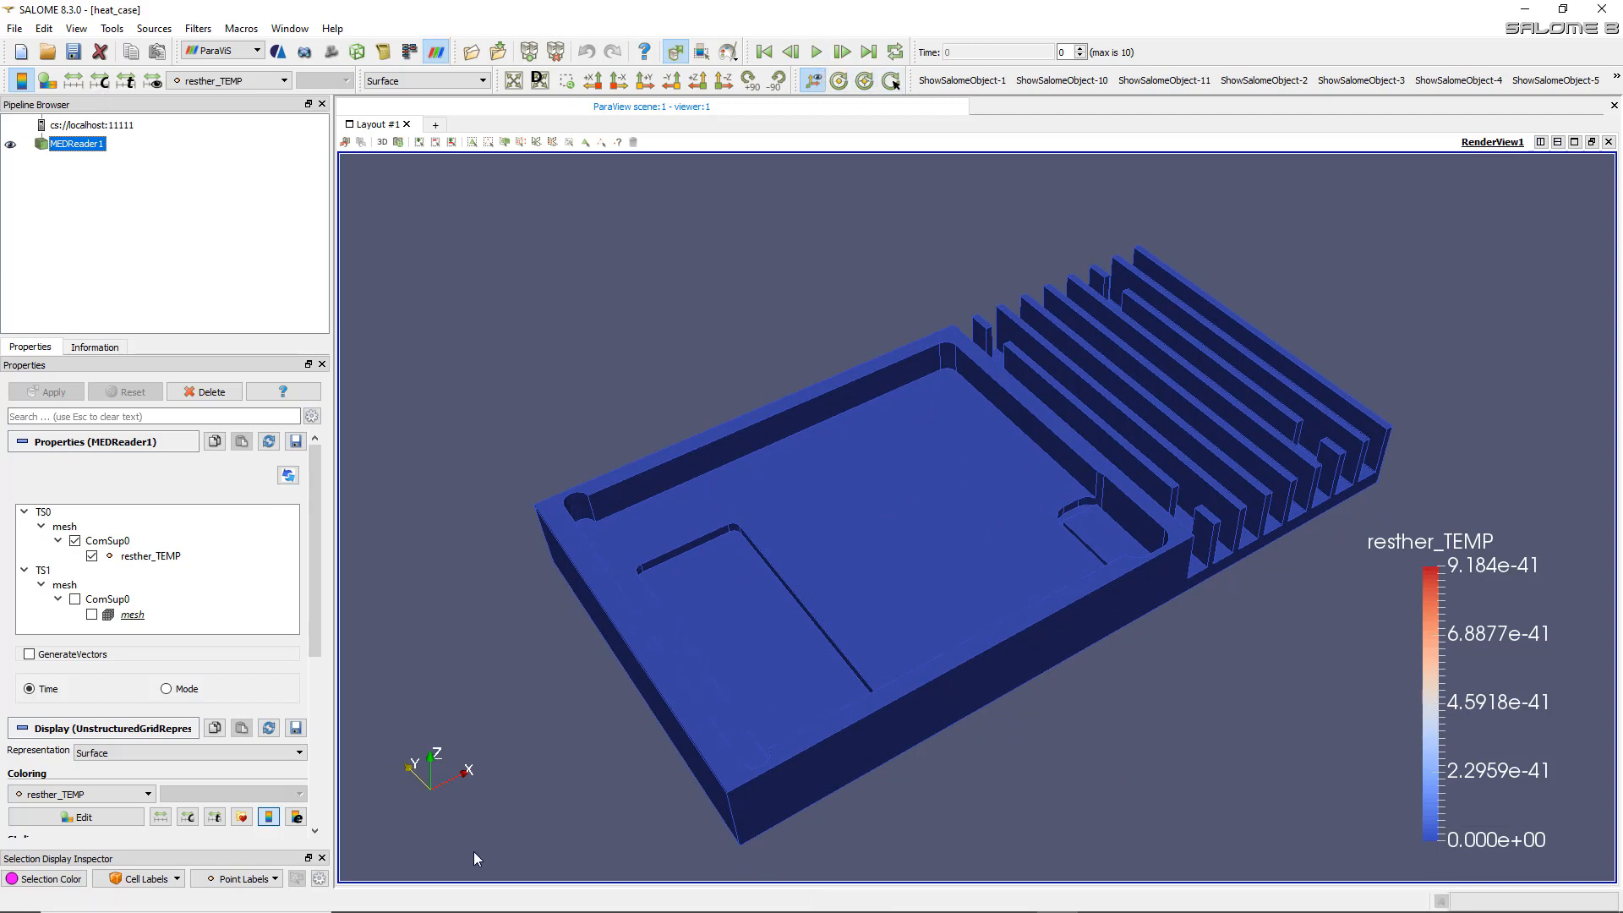
- Show the Animation View window for the temperature result
click(76, 29)
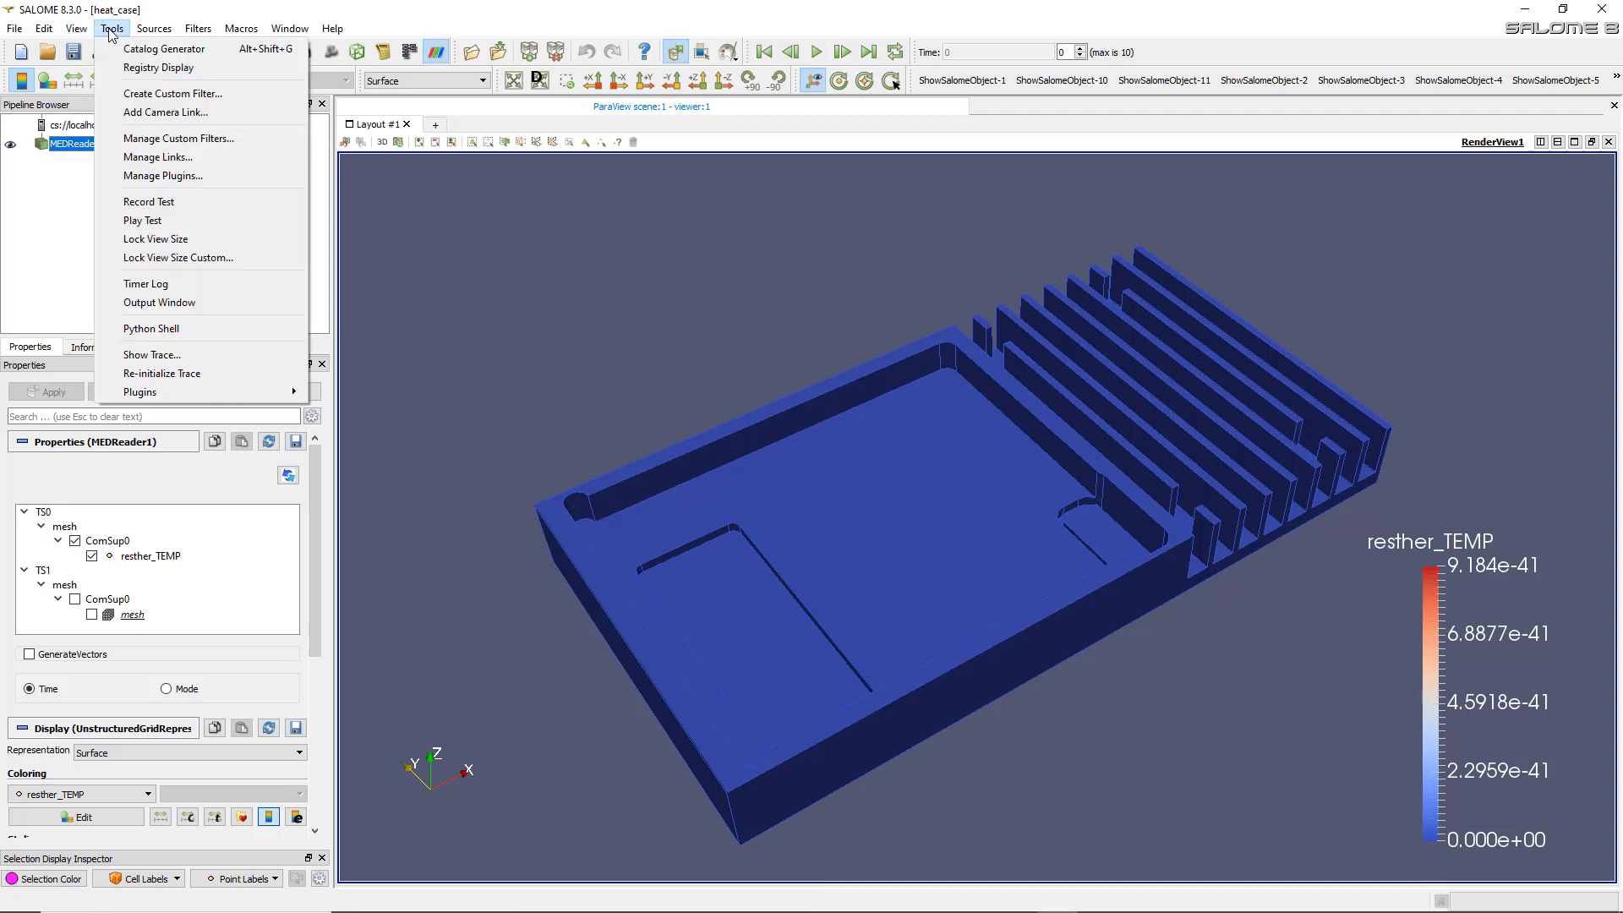
mouse_move(106, 67)
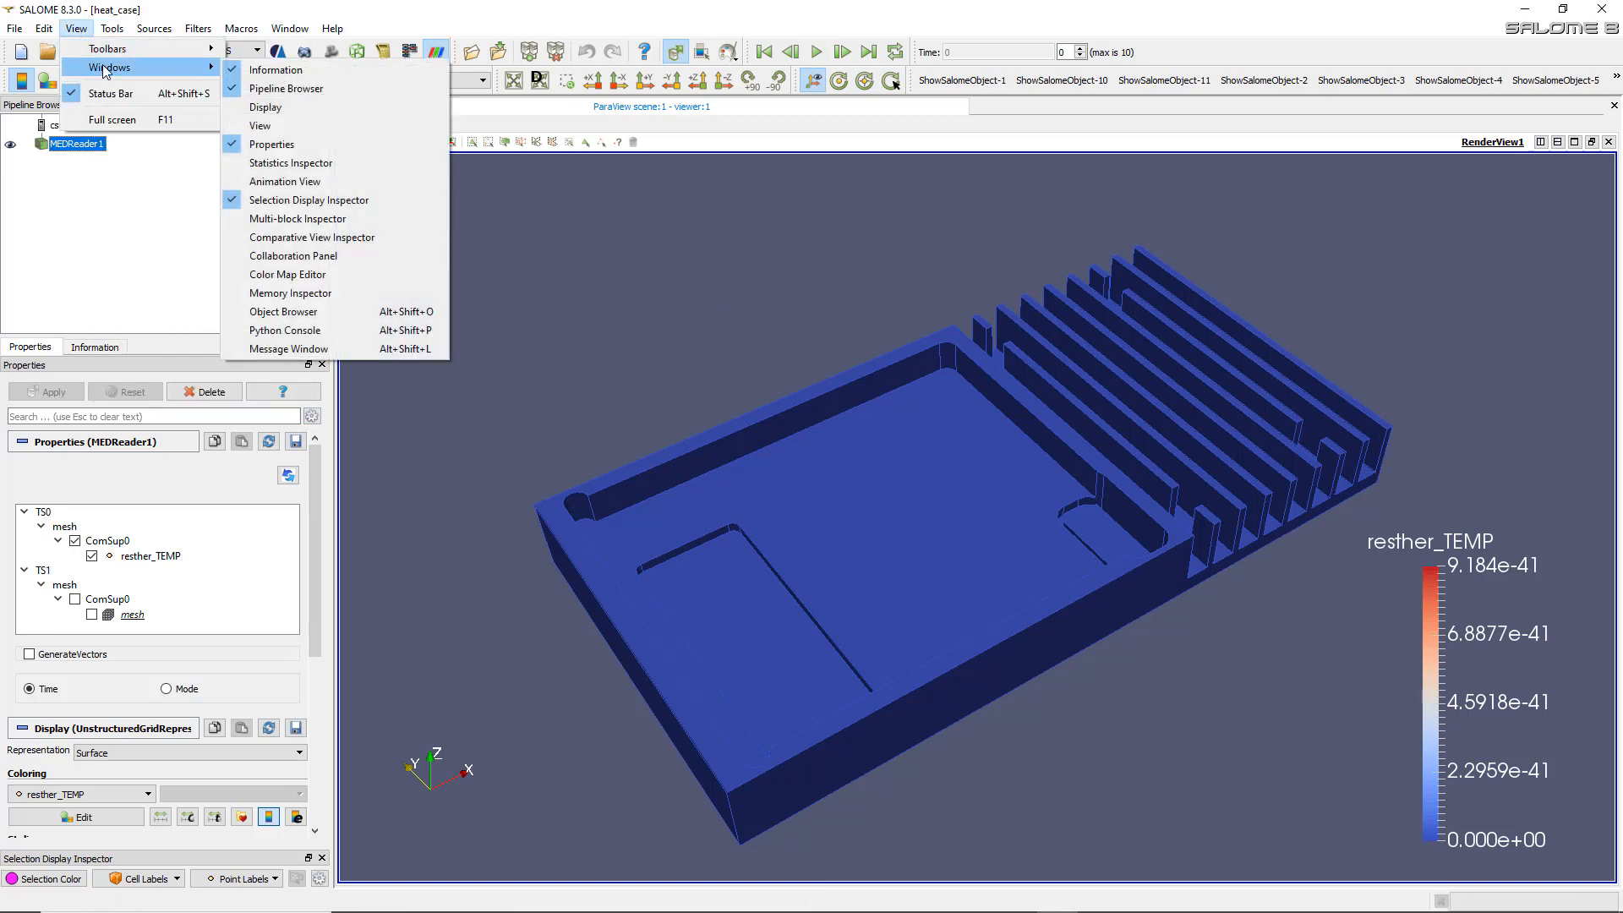
click(337, 183)
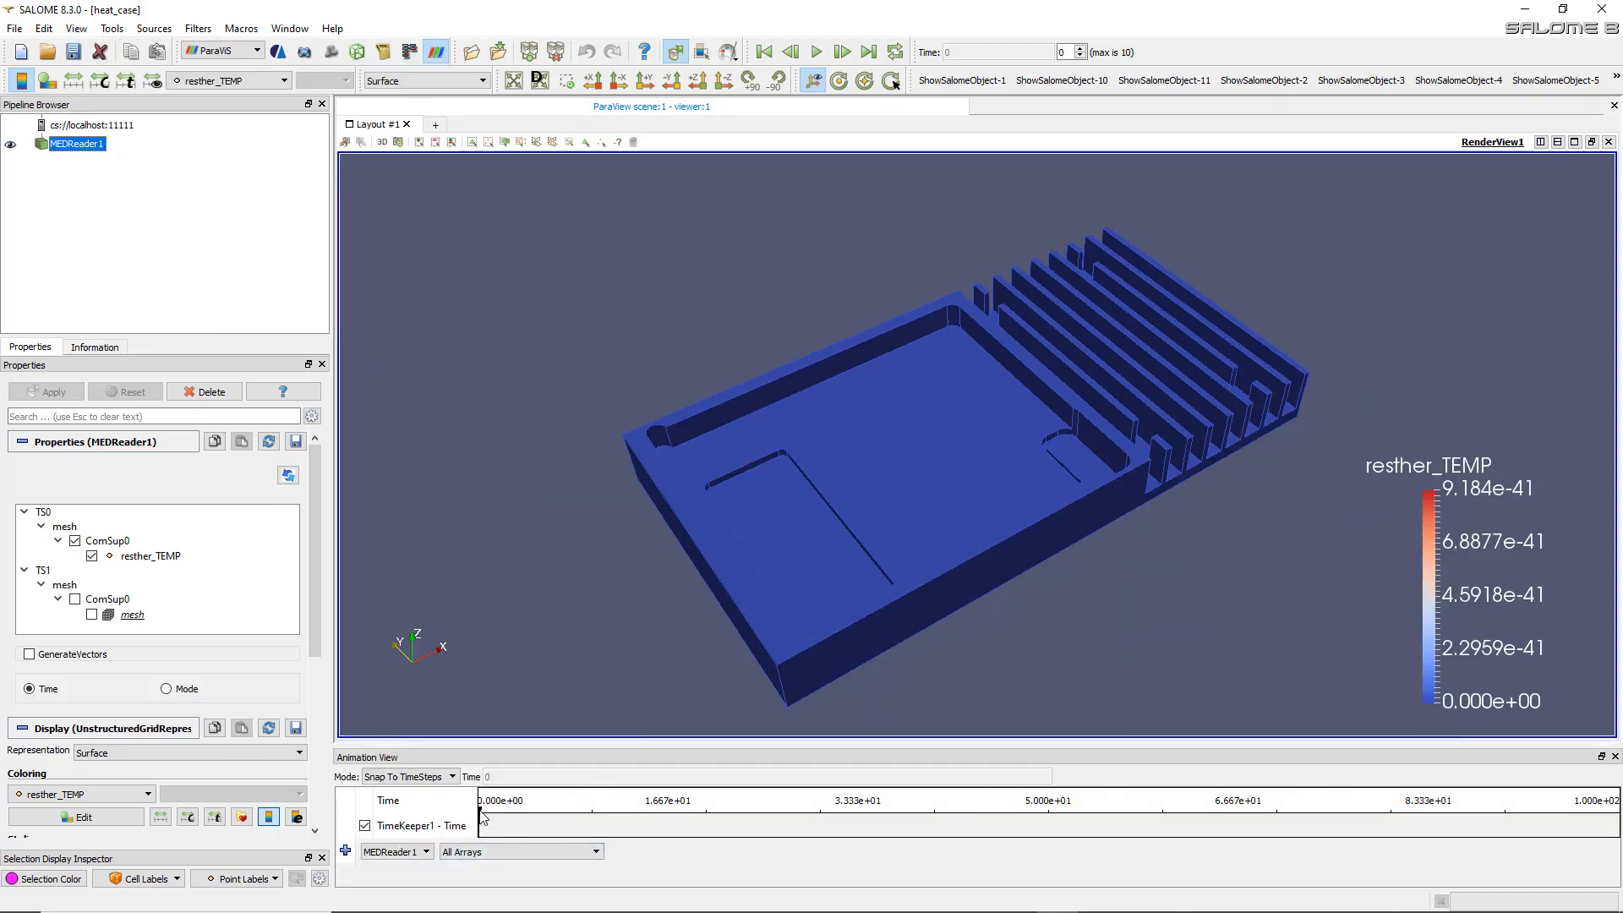
- Step forward and backward through the time steps to examine how the temperature field changes, and return to time 0
click(710, 824)
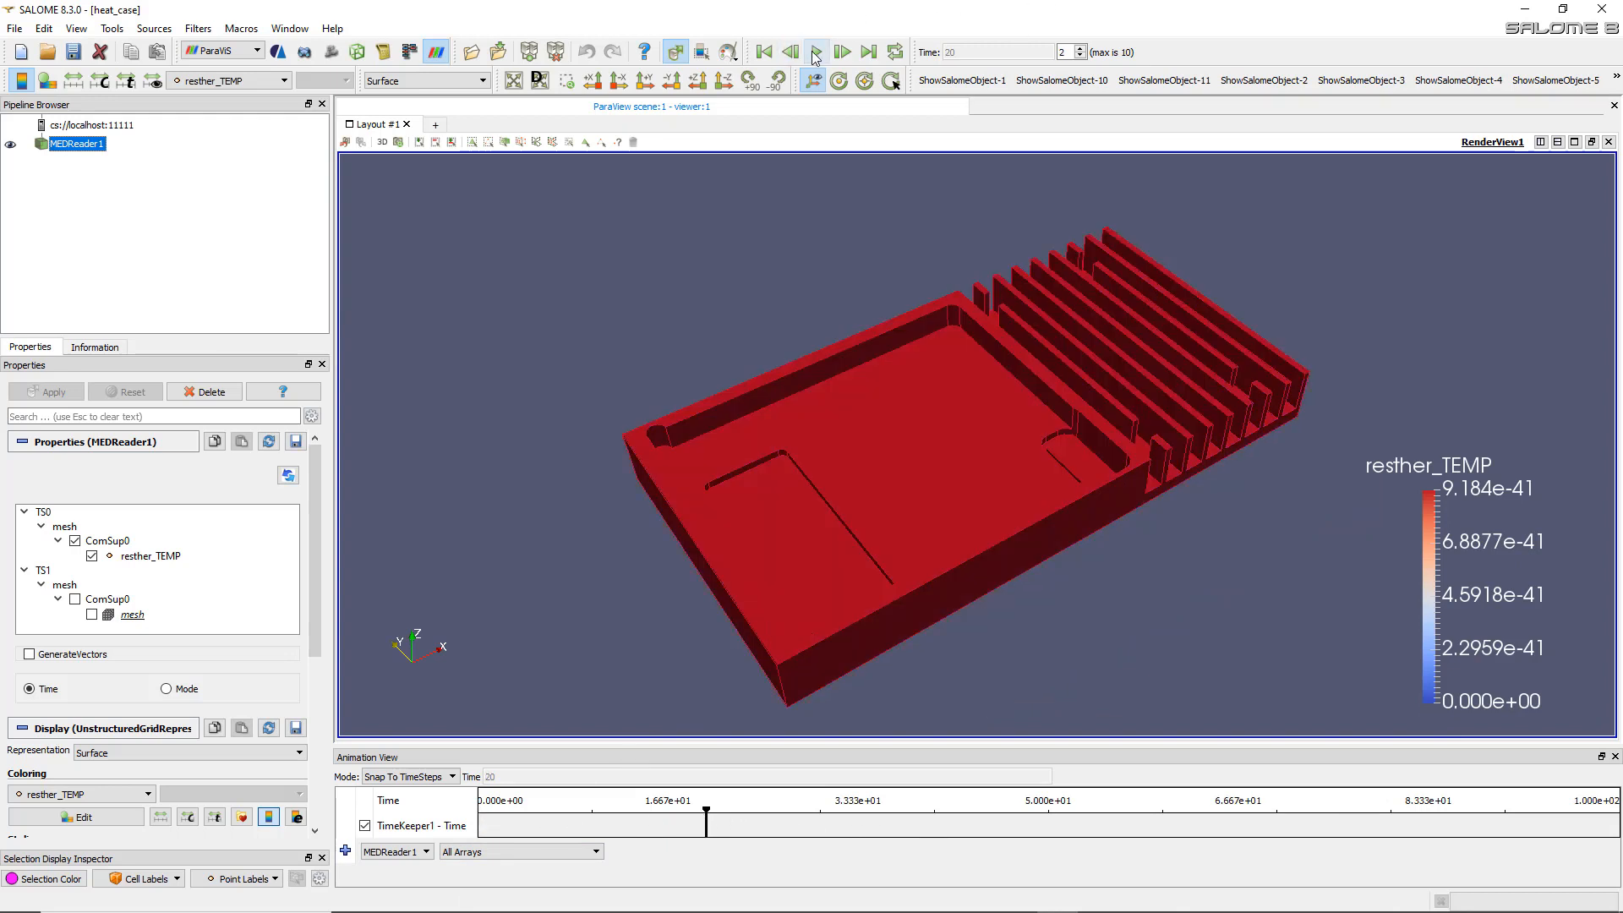
click(856, 56)
click(856, 56)
click(857, 57)
click(856, 57)
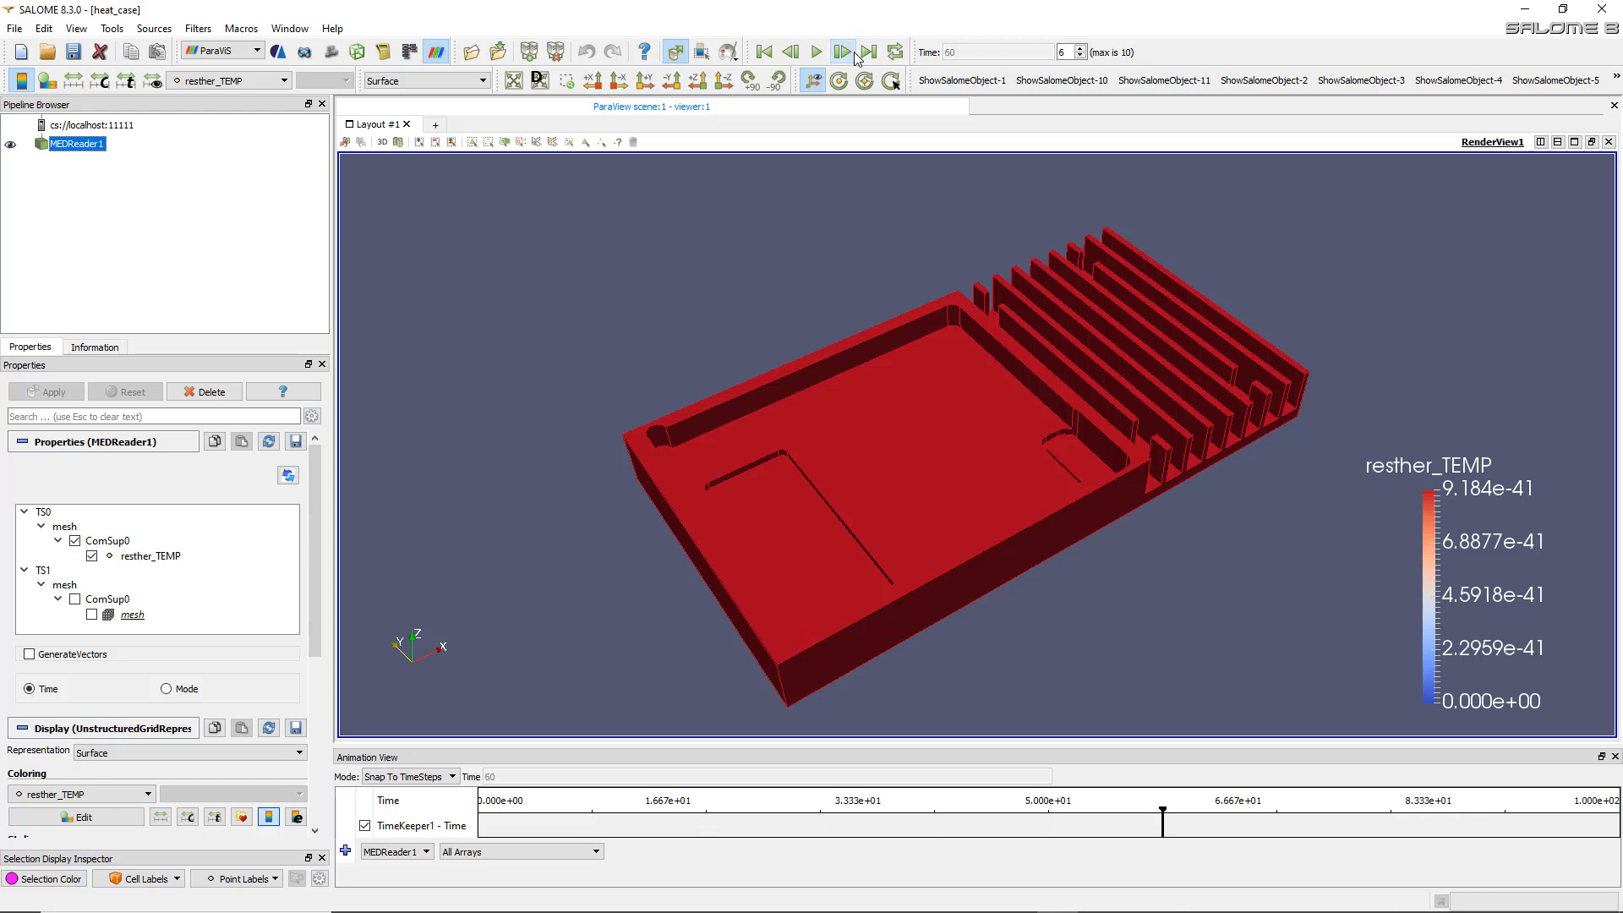
click(857, 56)
click(856, 57)
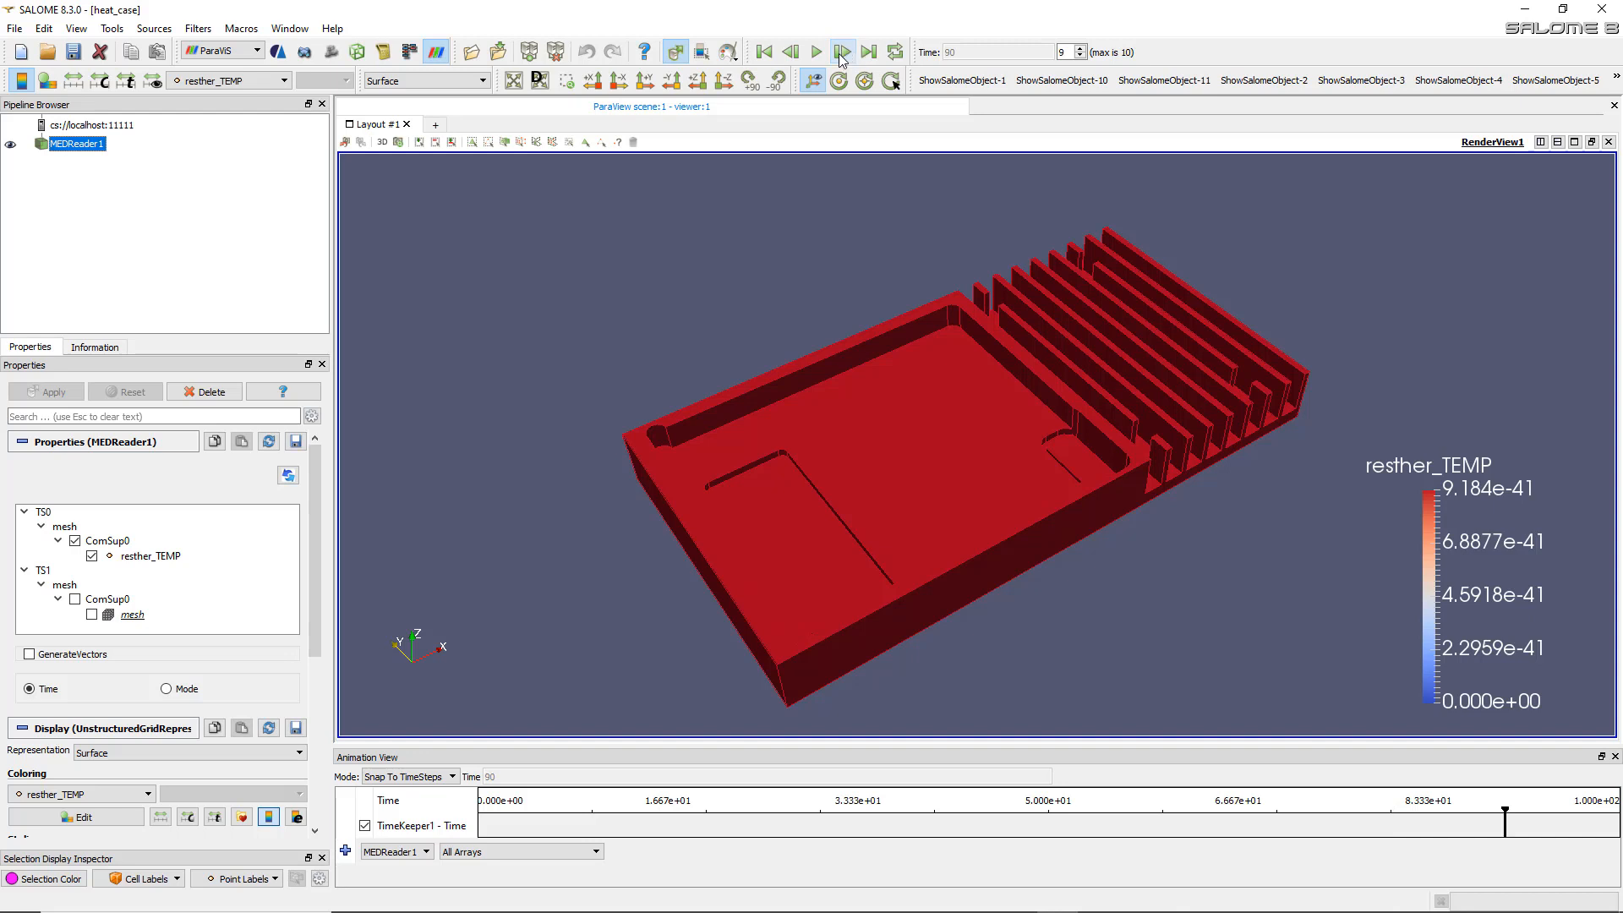
click(795, 58)
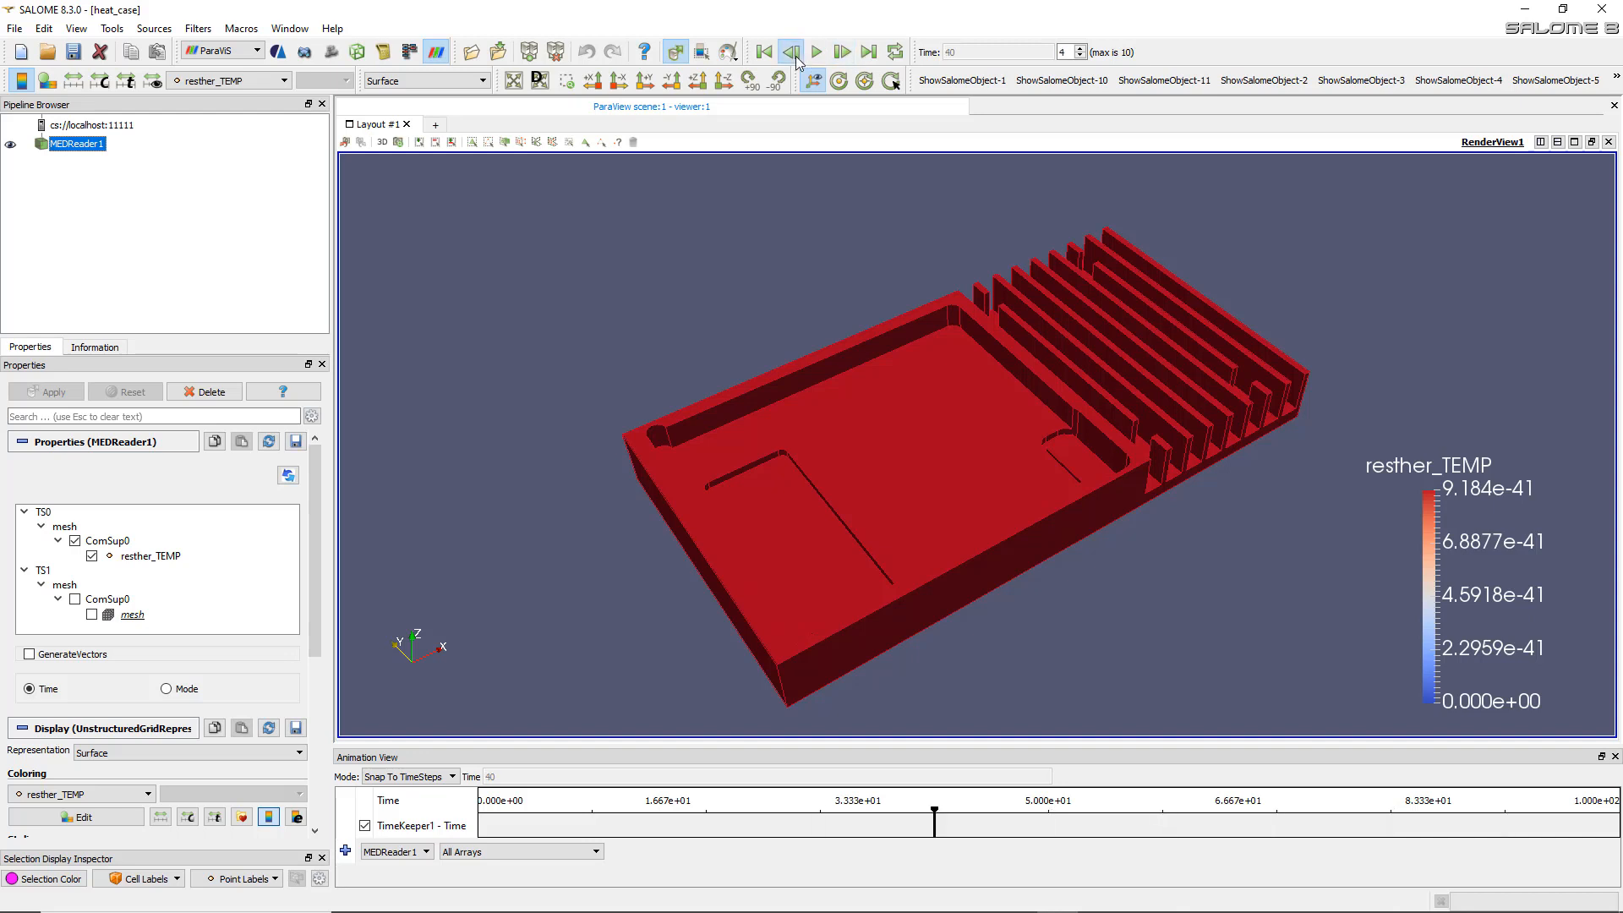
click(795, 58)
click(794, 57)
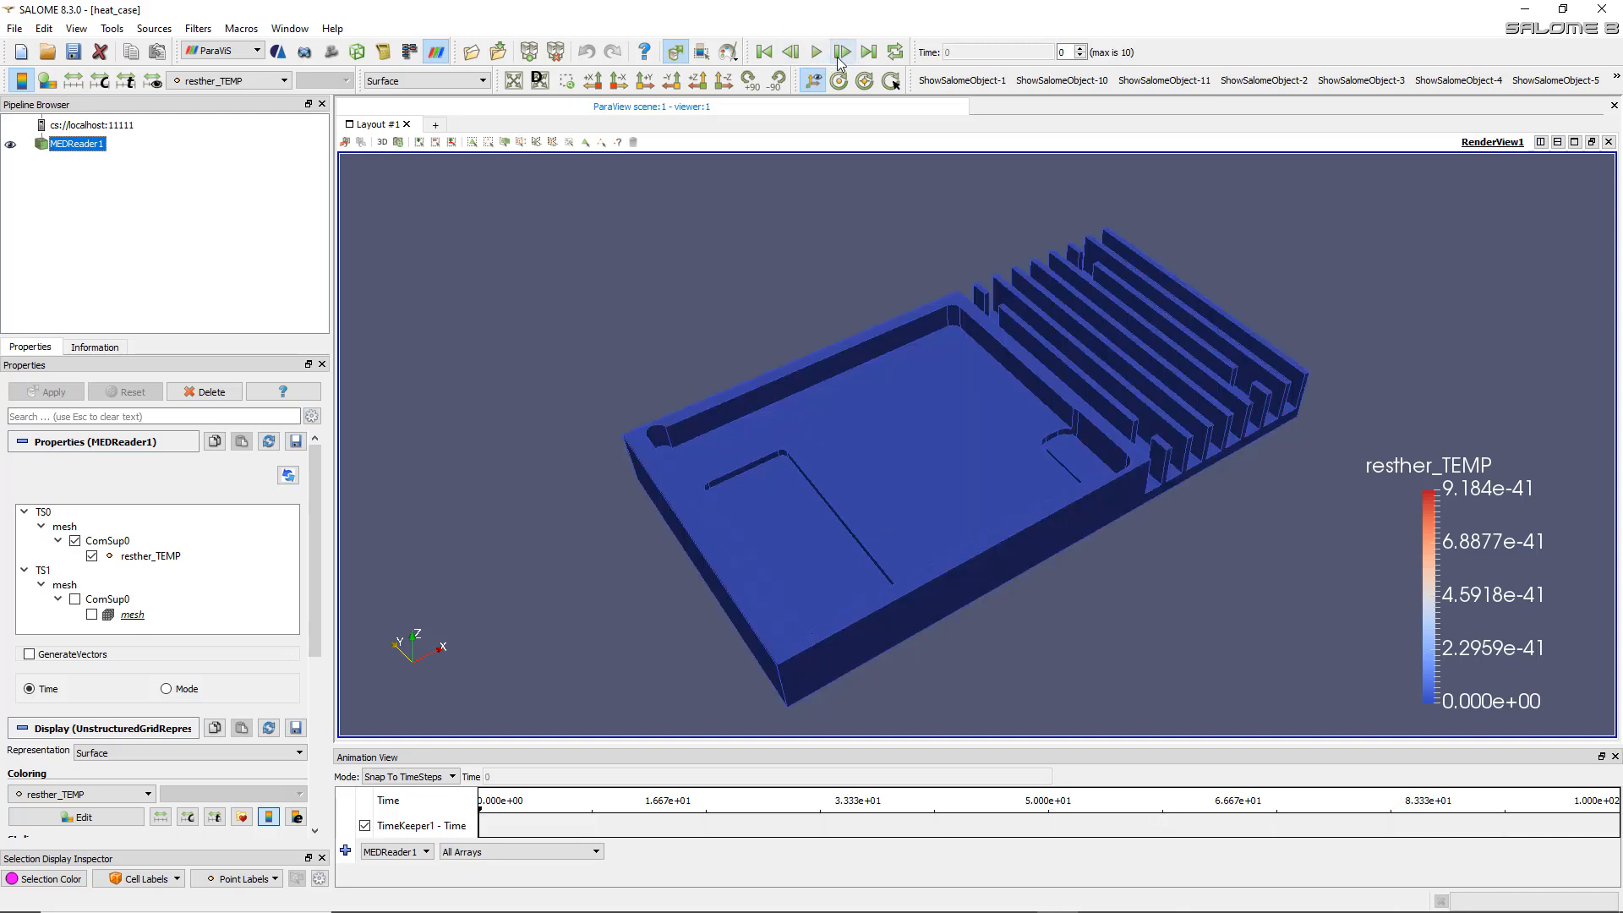
double_click(841, 58)
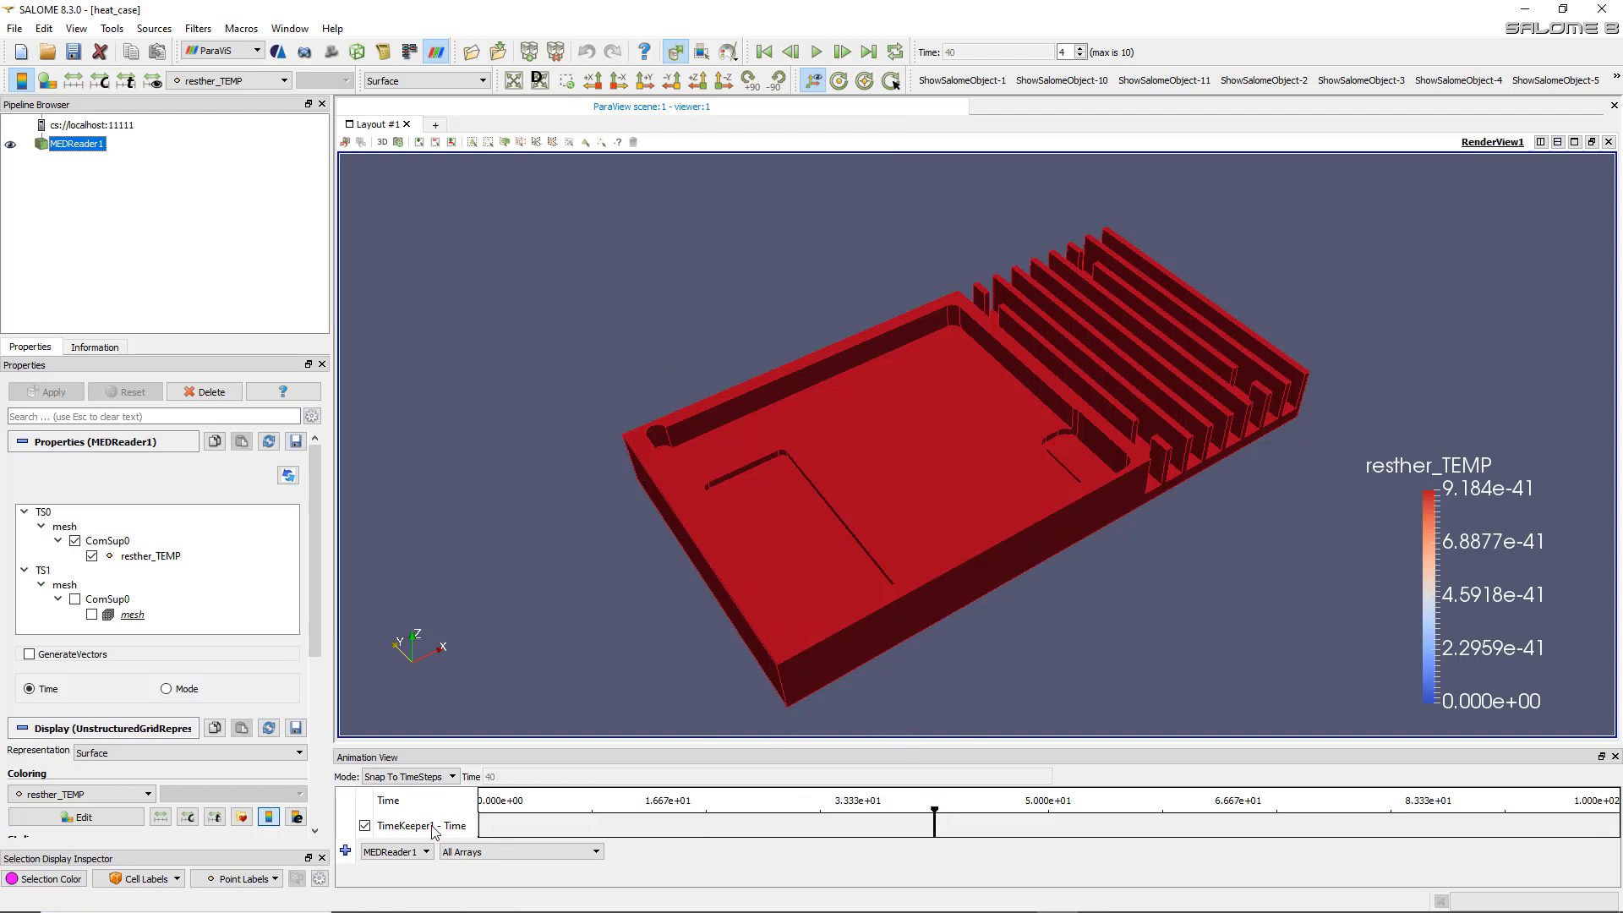
click(499, 821)
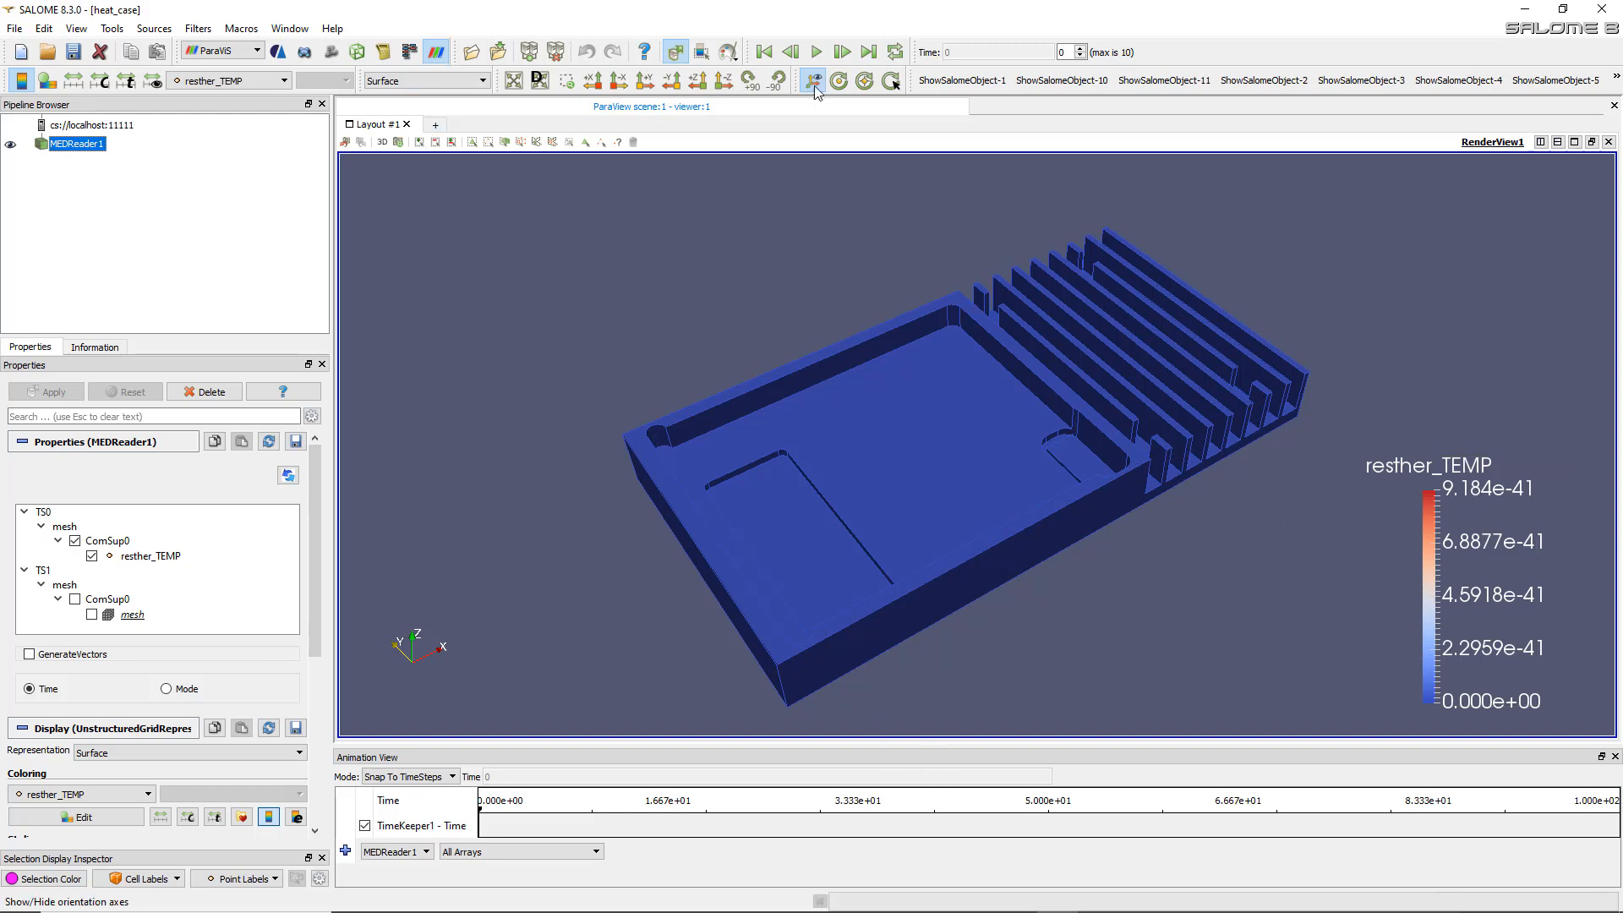
- Go to the last time step, rescale the temperature colours to the data range over all timesteps, and play the animation
click(868, 53)
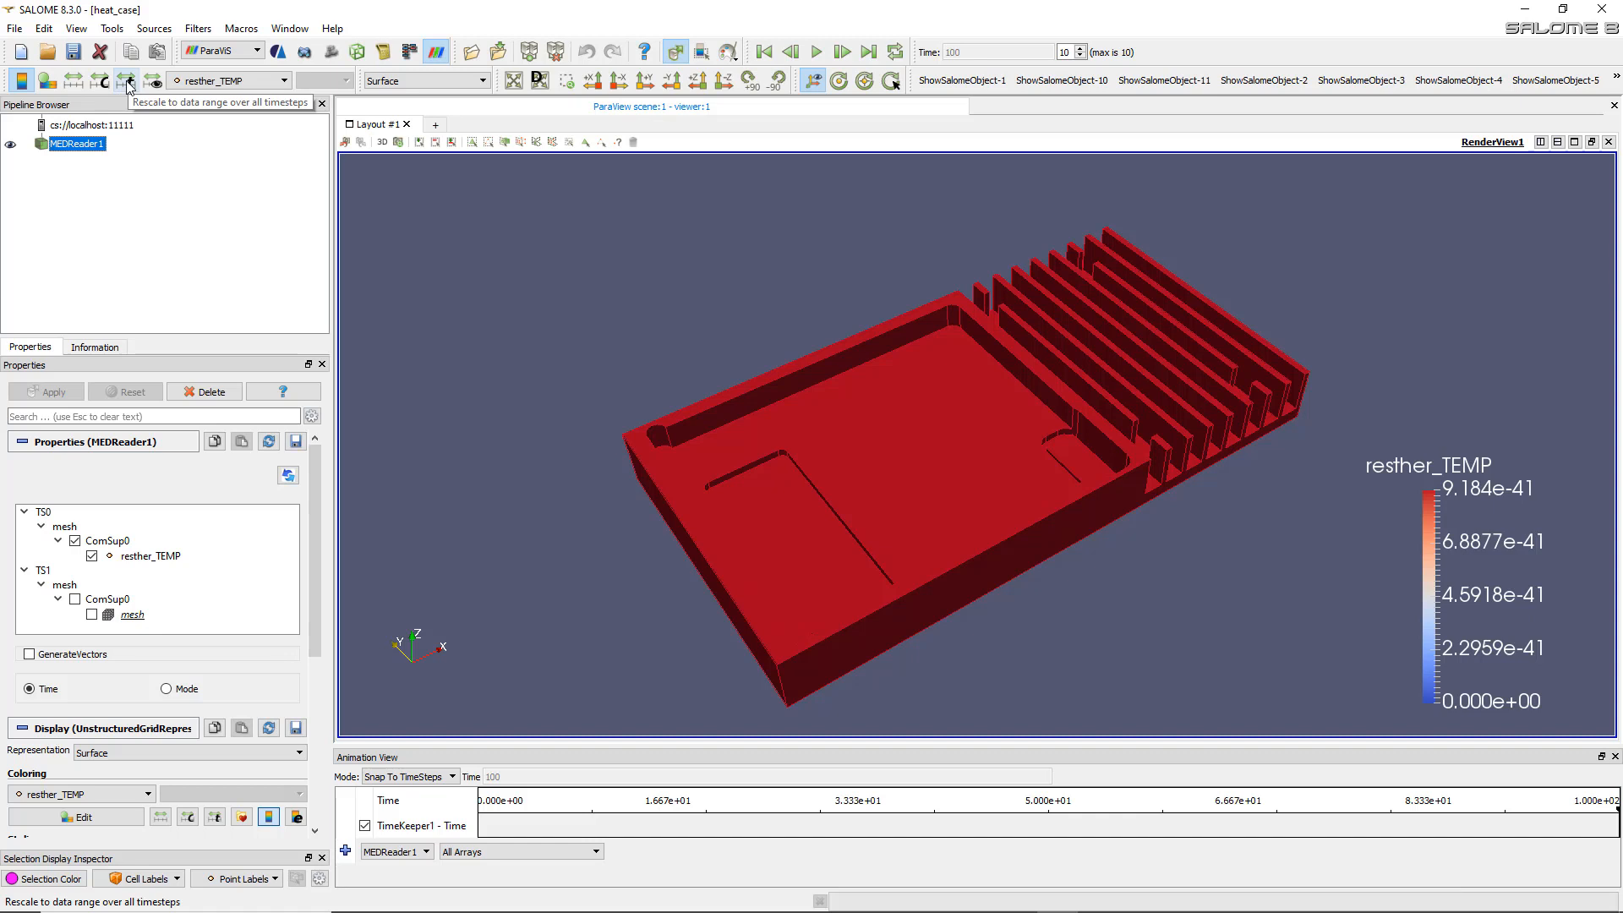
click(126, 81)
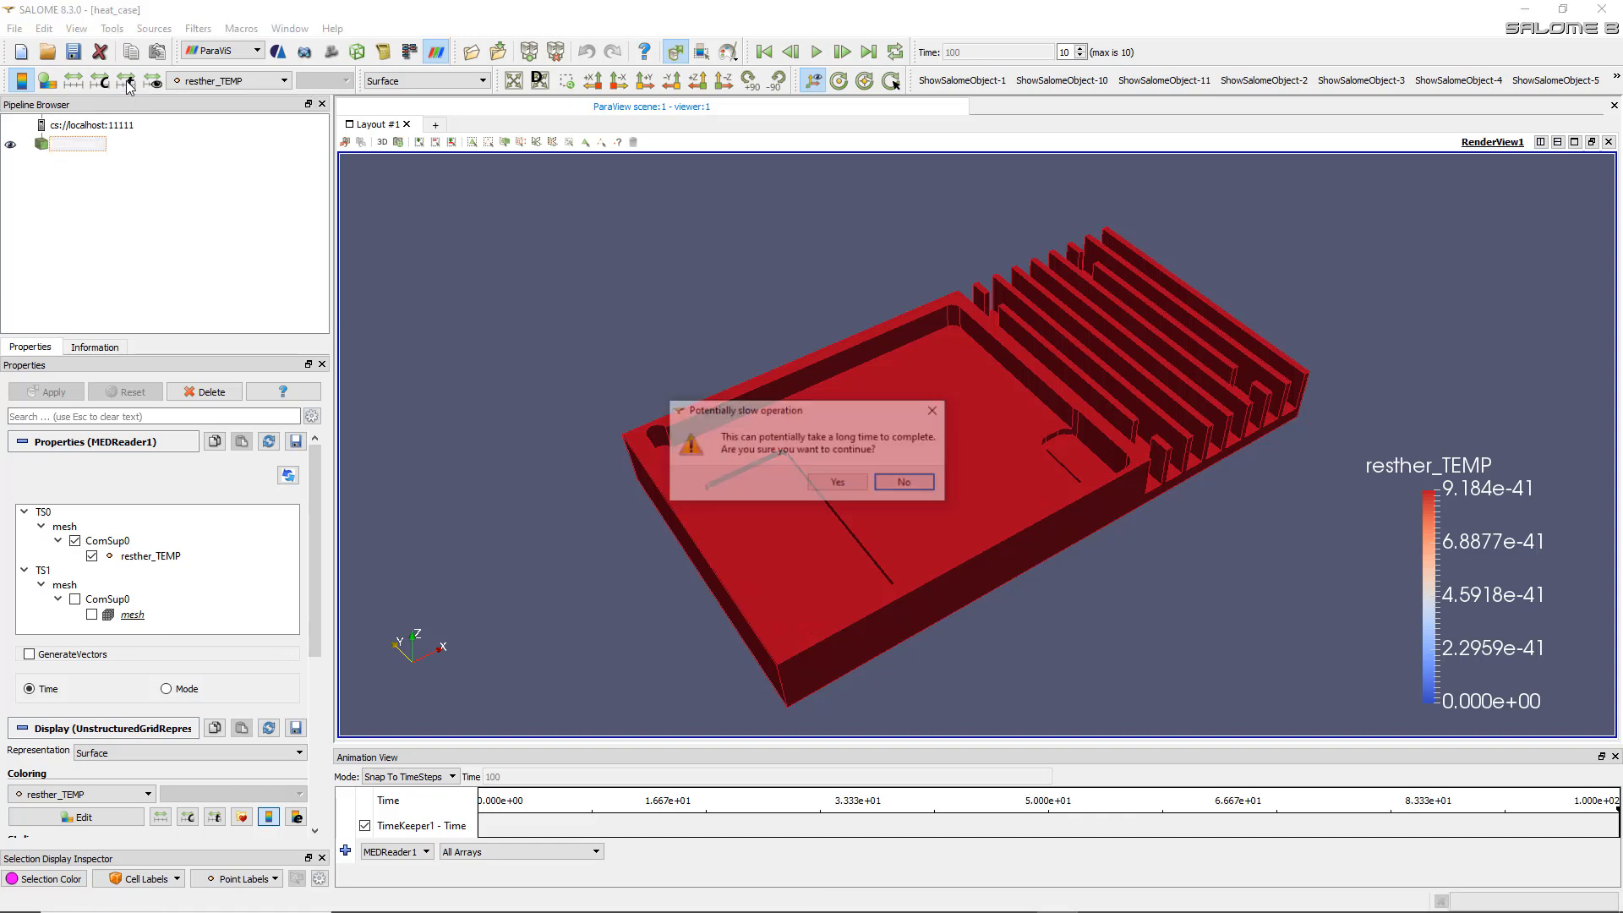
click(837, 484)
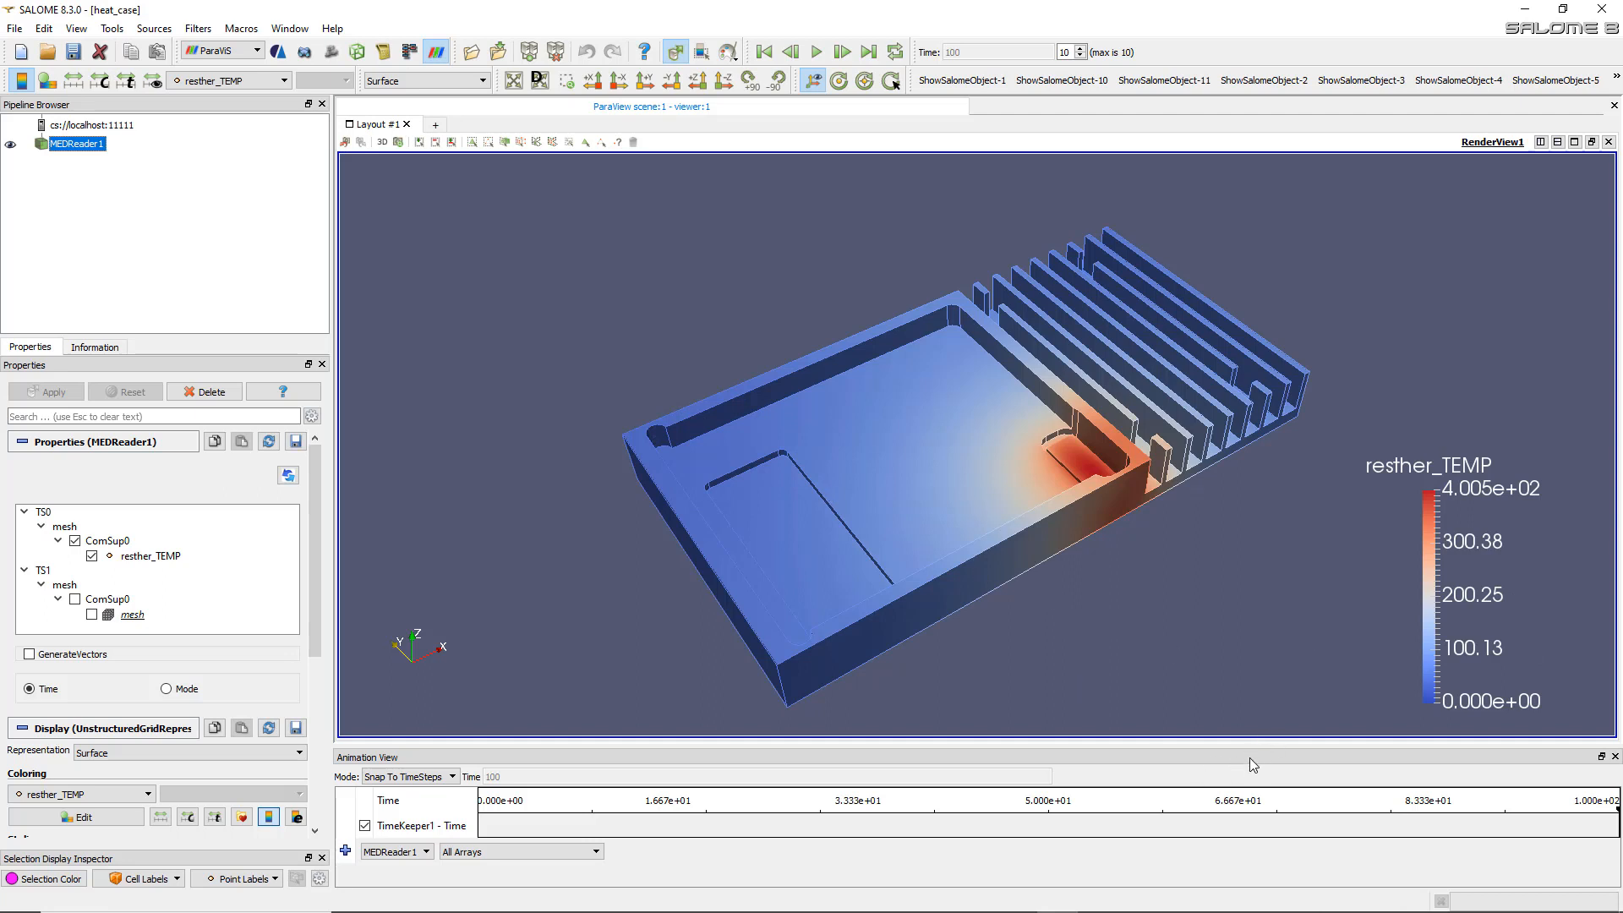
click(817, 53)
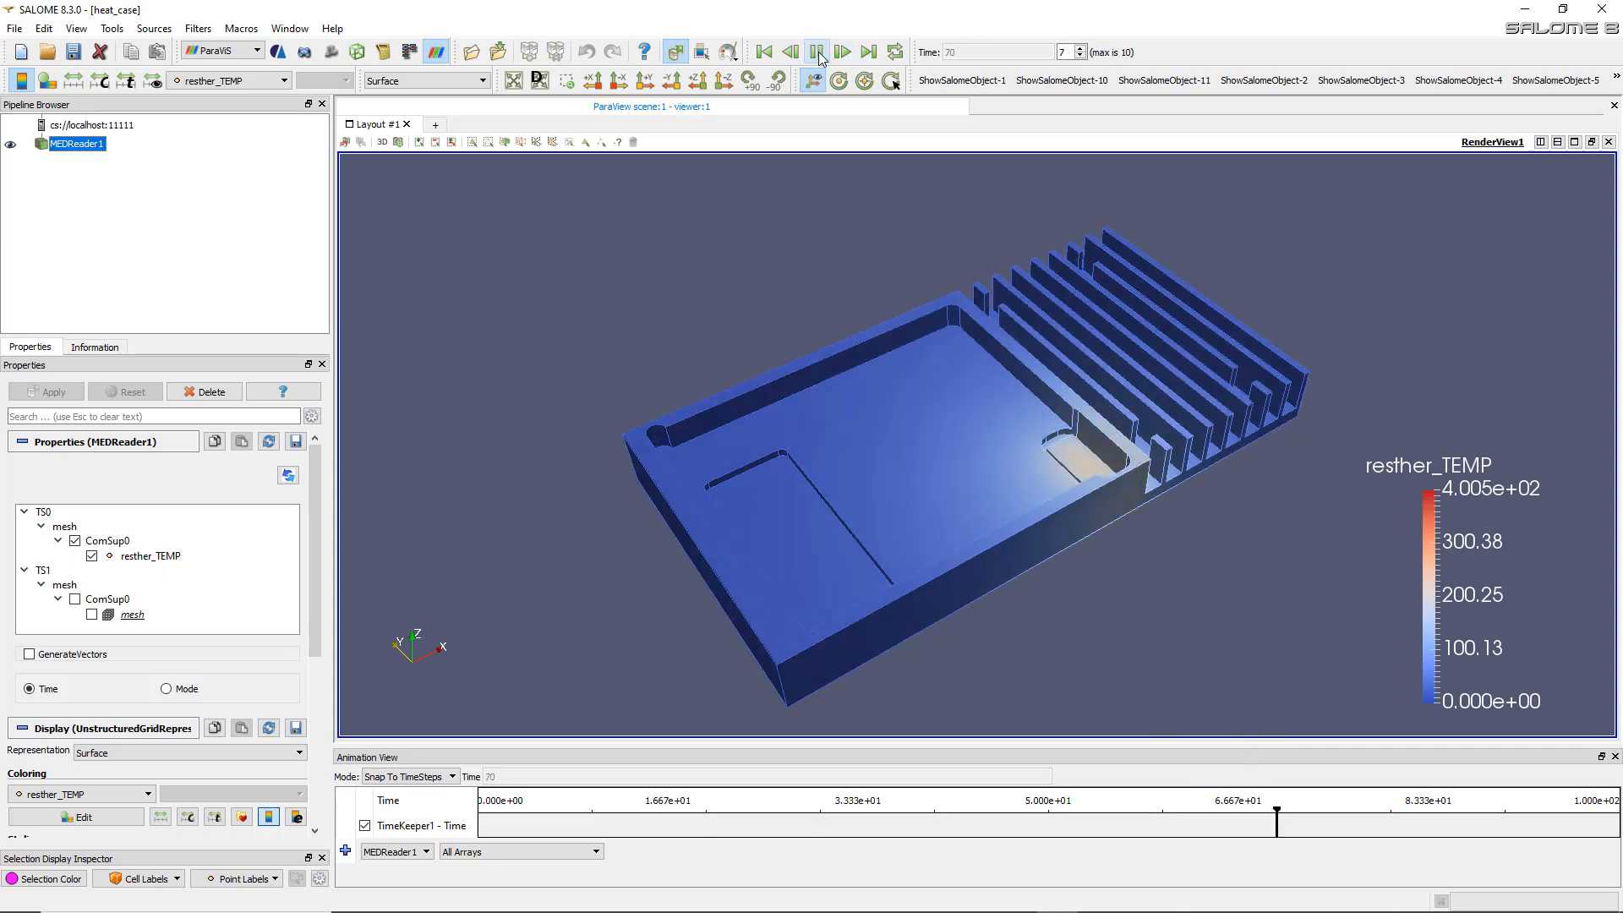
- Play the animation to the last time step and interactively select a point in the hot recess beside the fins
click(816, 54)
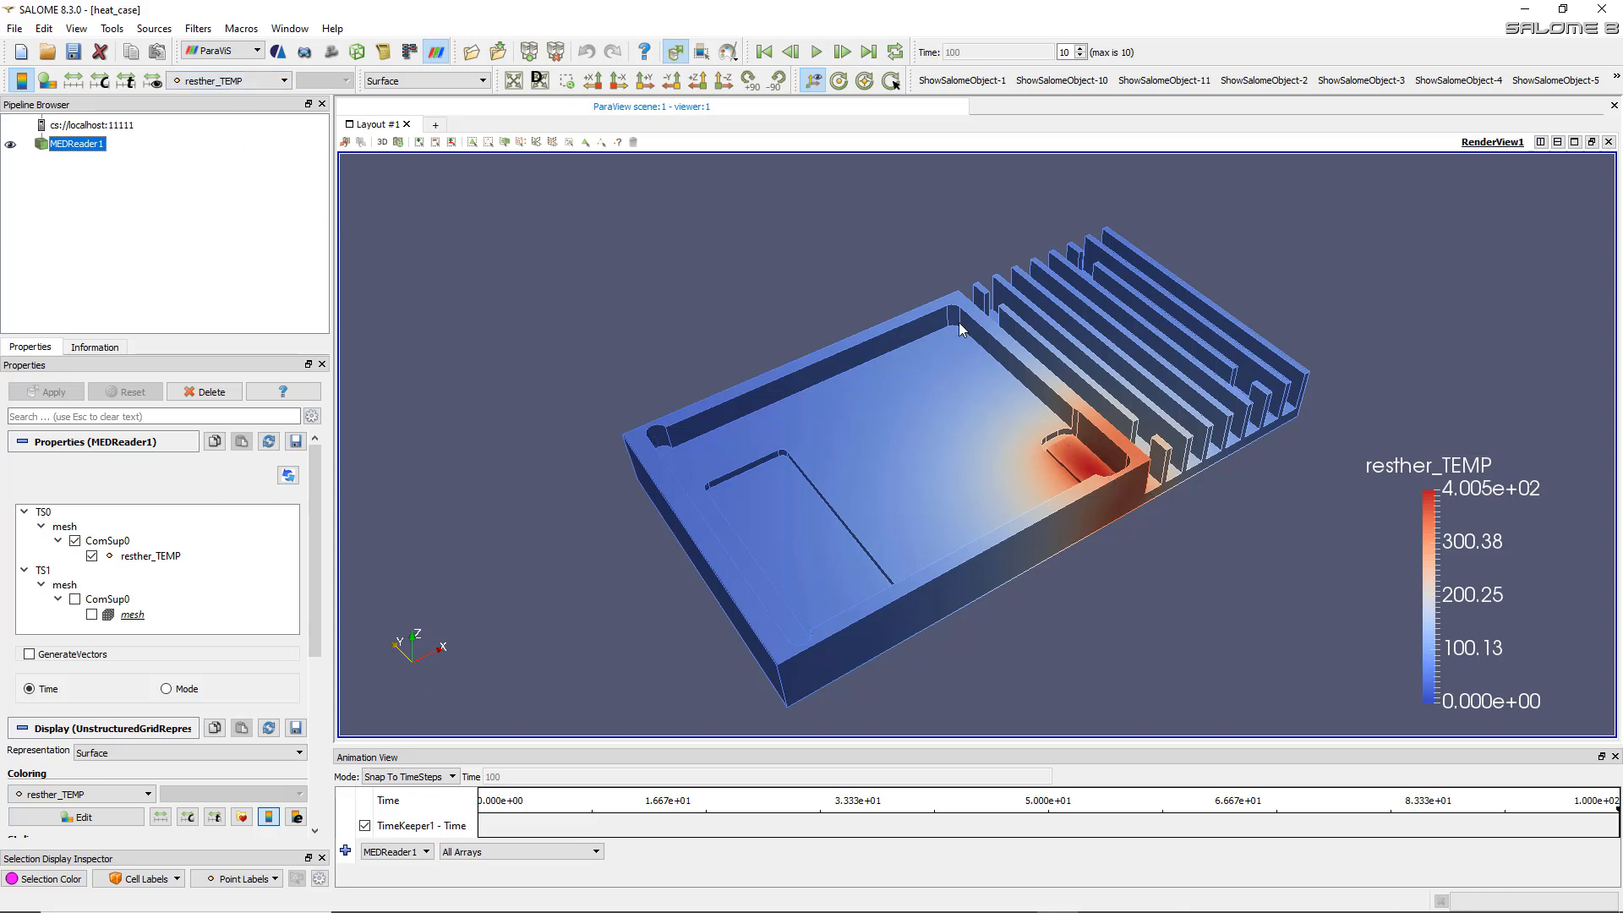
click(604, 144)
click(1081, 462)
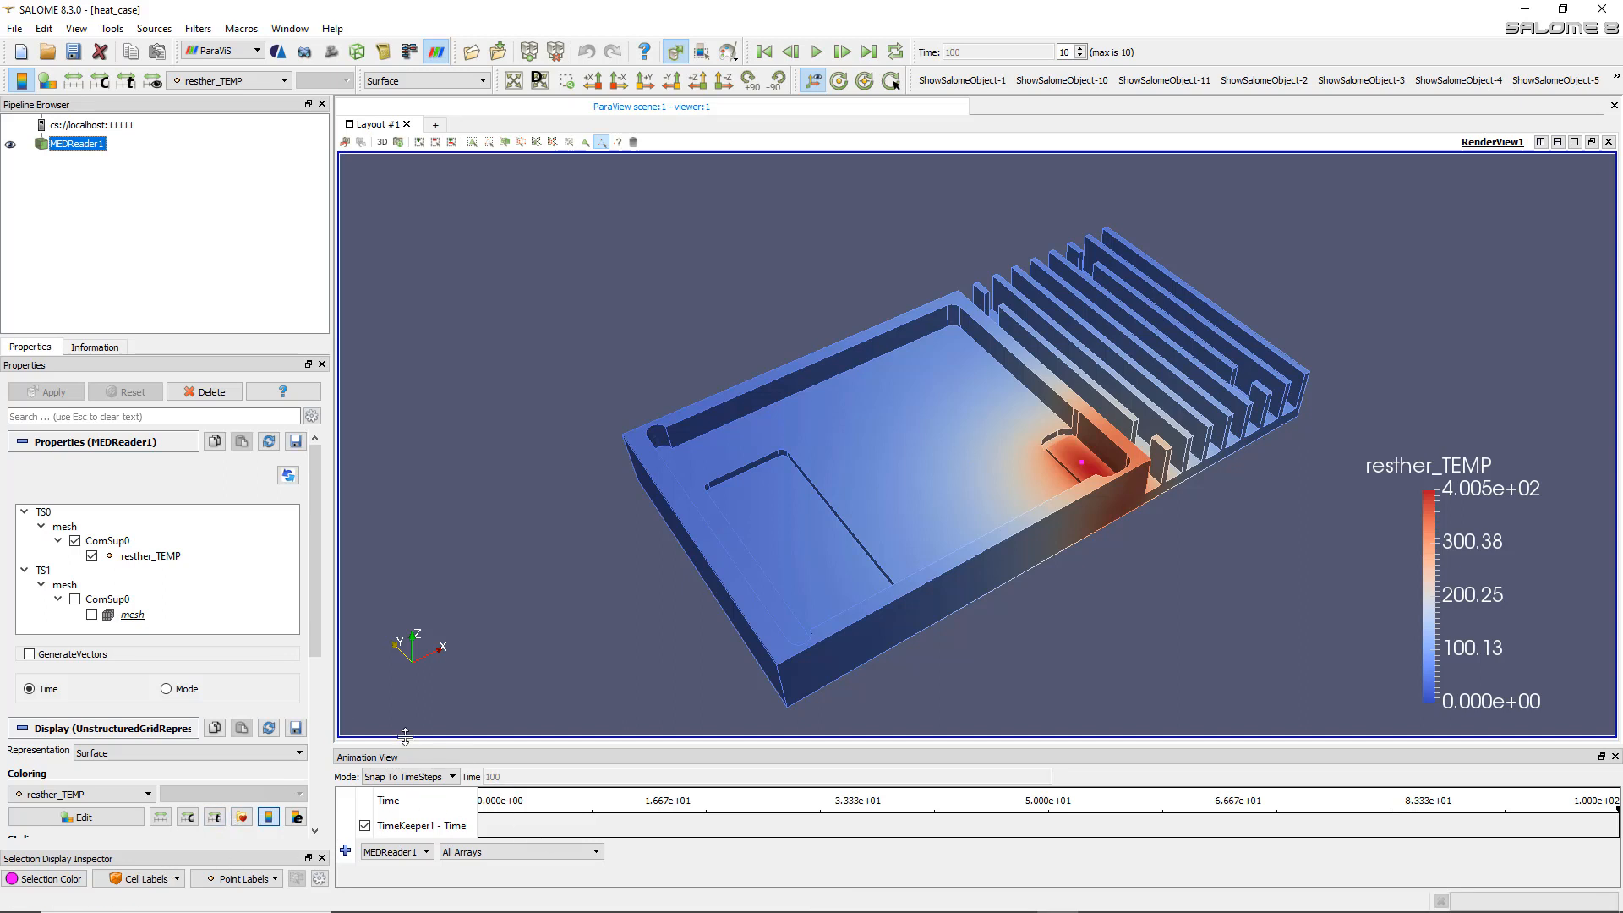
- Hide the Animation View window to enlarge the render view
click(78, 28)
mouse_move(106, 29)
mouse_move(76, 28)
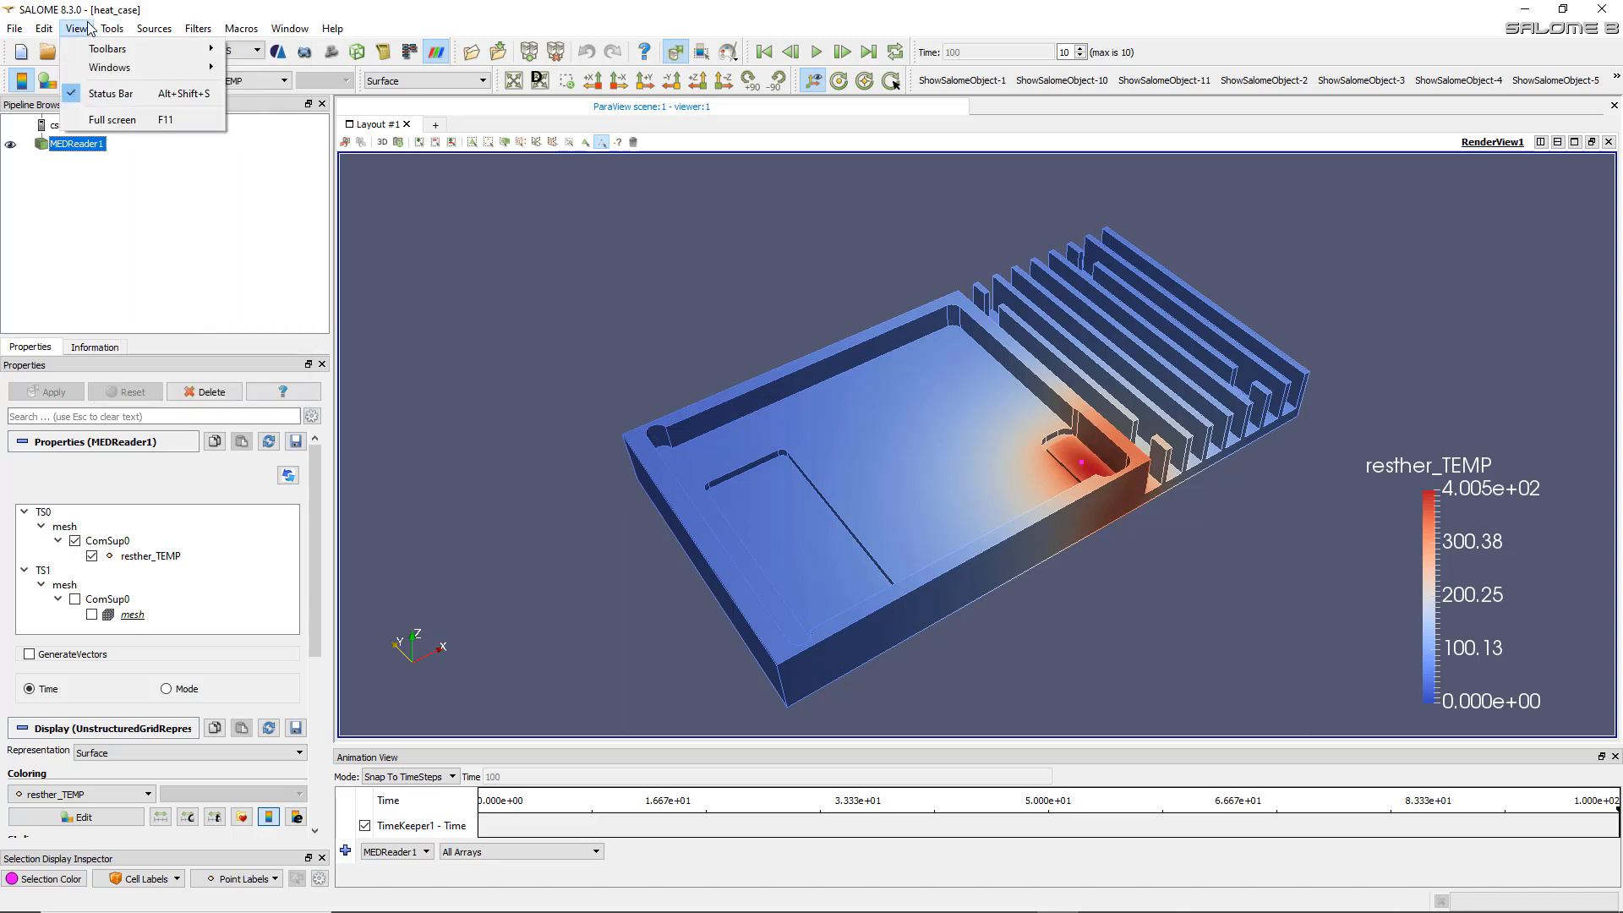
mouse_move(169, 67)
click(285, 182)
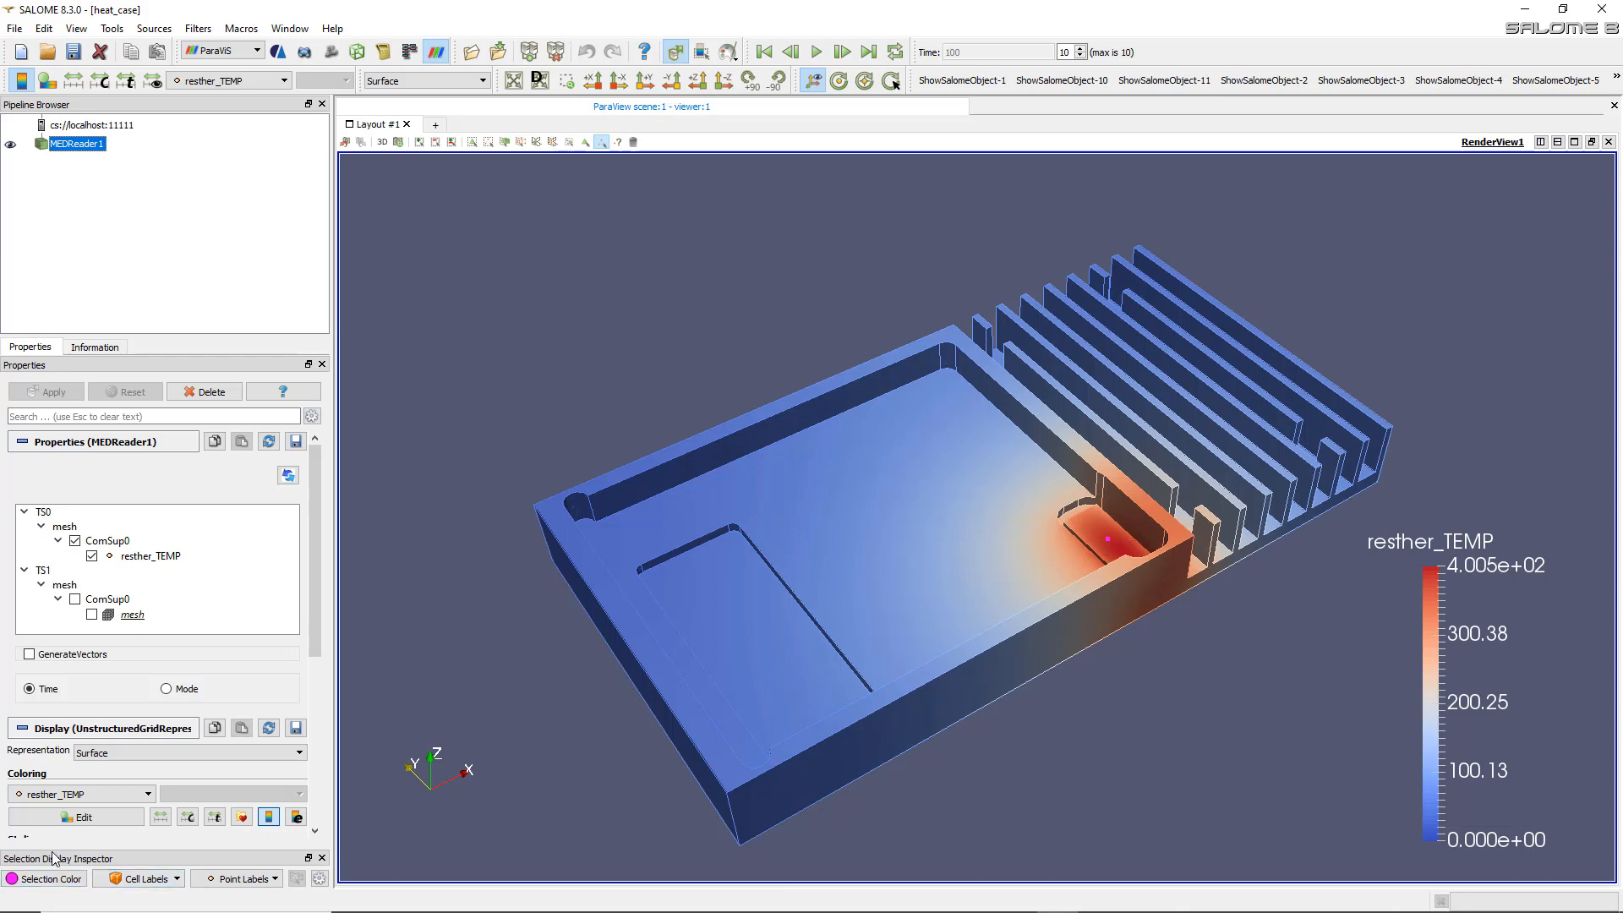
- Dock the Selection Display Inspector above the Properties and label the selected points with their resther_TEMP values
drag(53, 858, 36, 360)
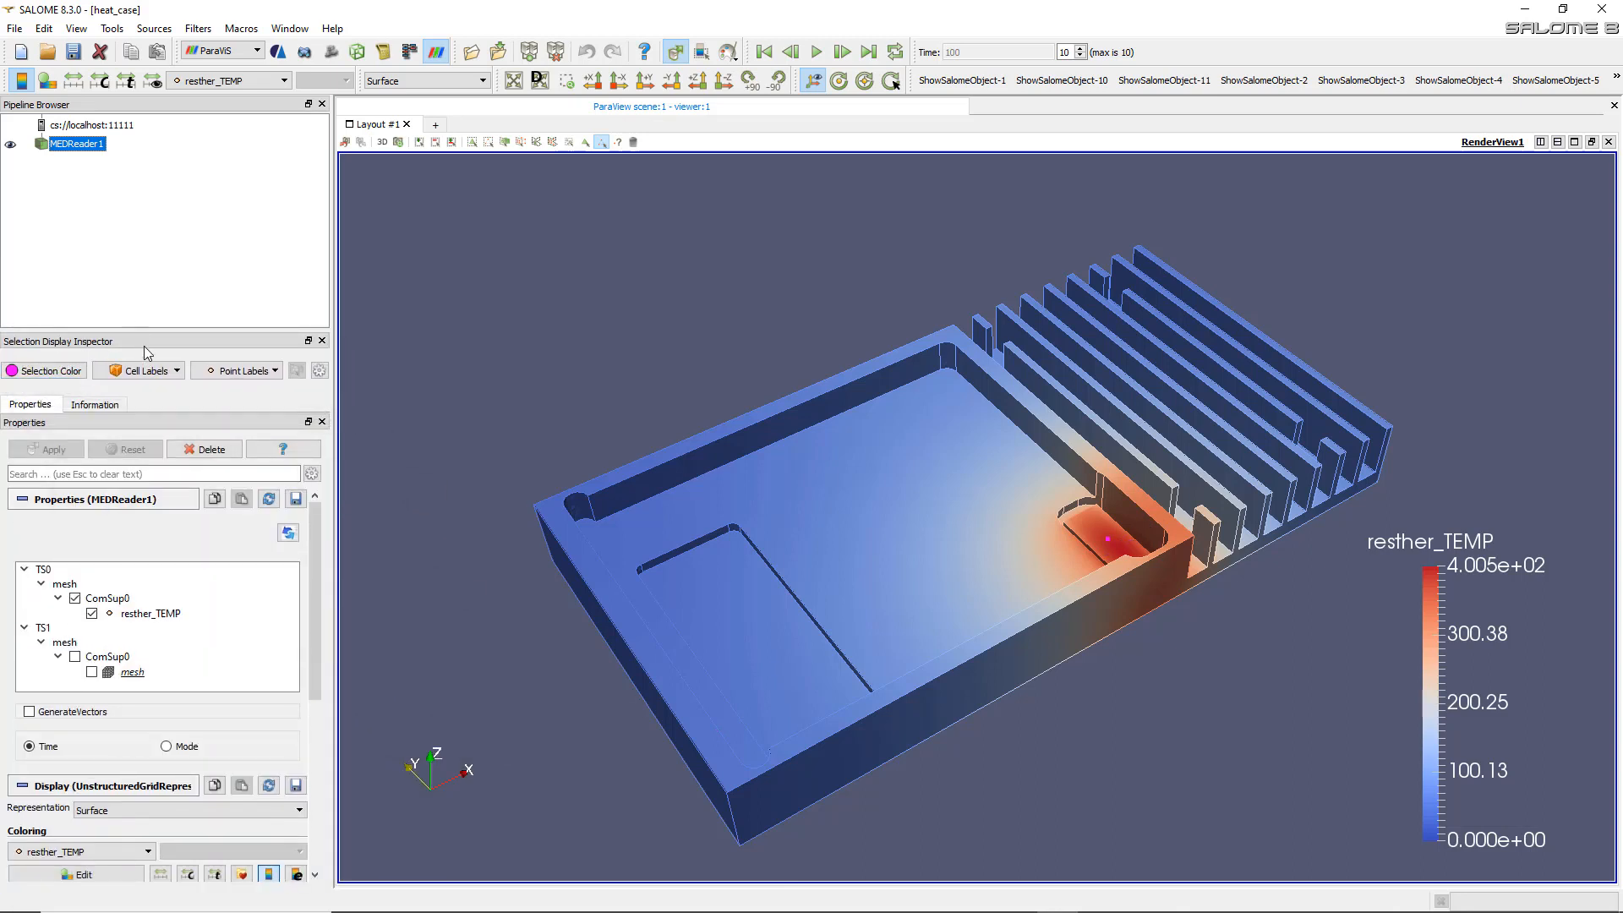
click(241, 370)
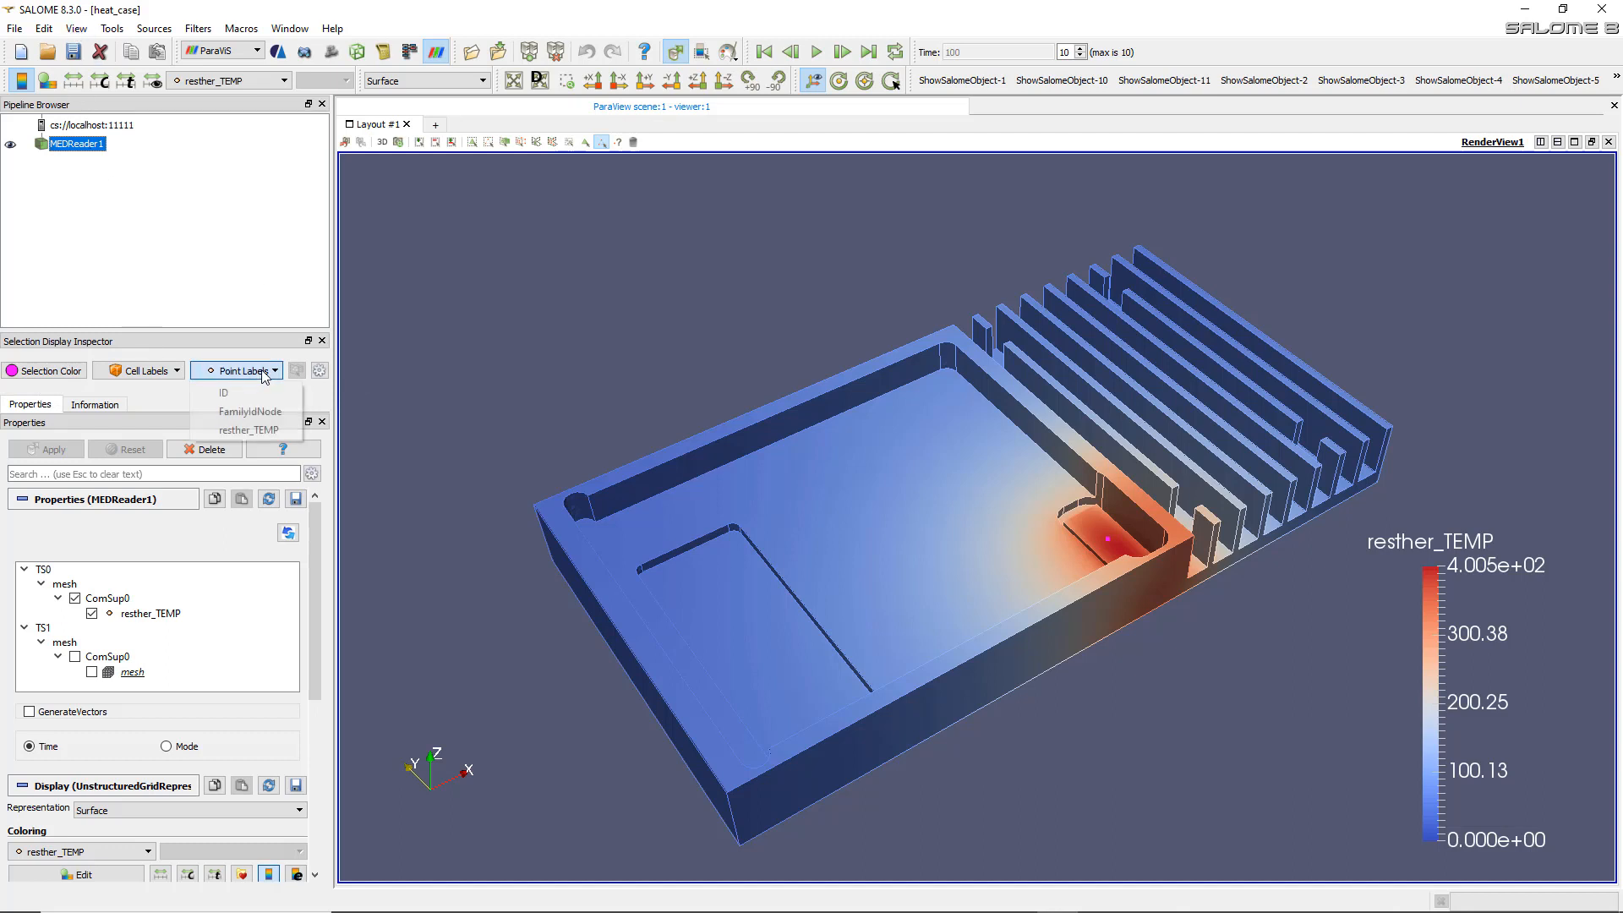
click(255, 428)
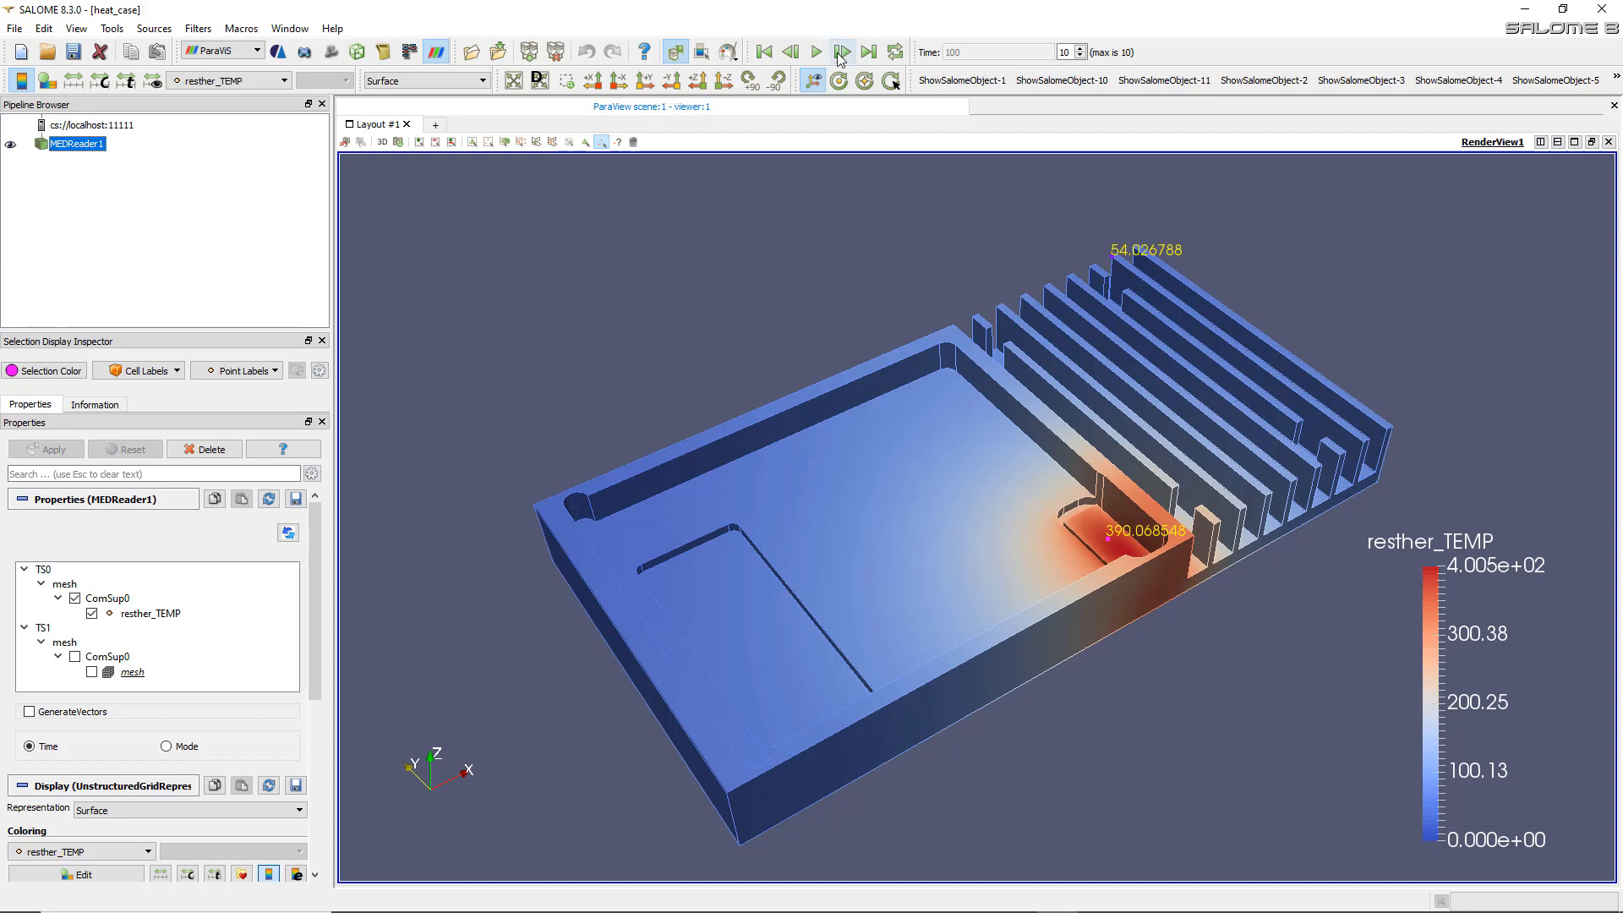
- Return to time 0 and step through to time 100 to examine the temperatures labelled at the selected points
click(792, 54)
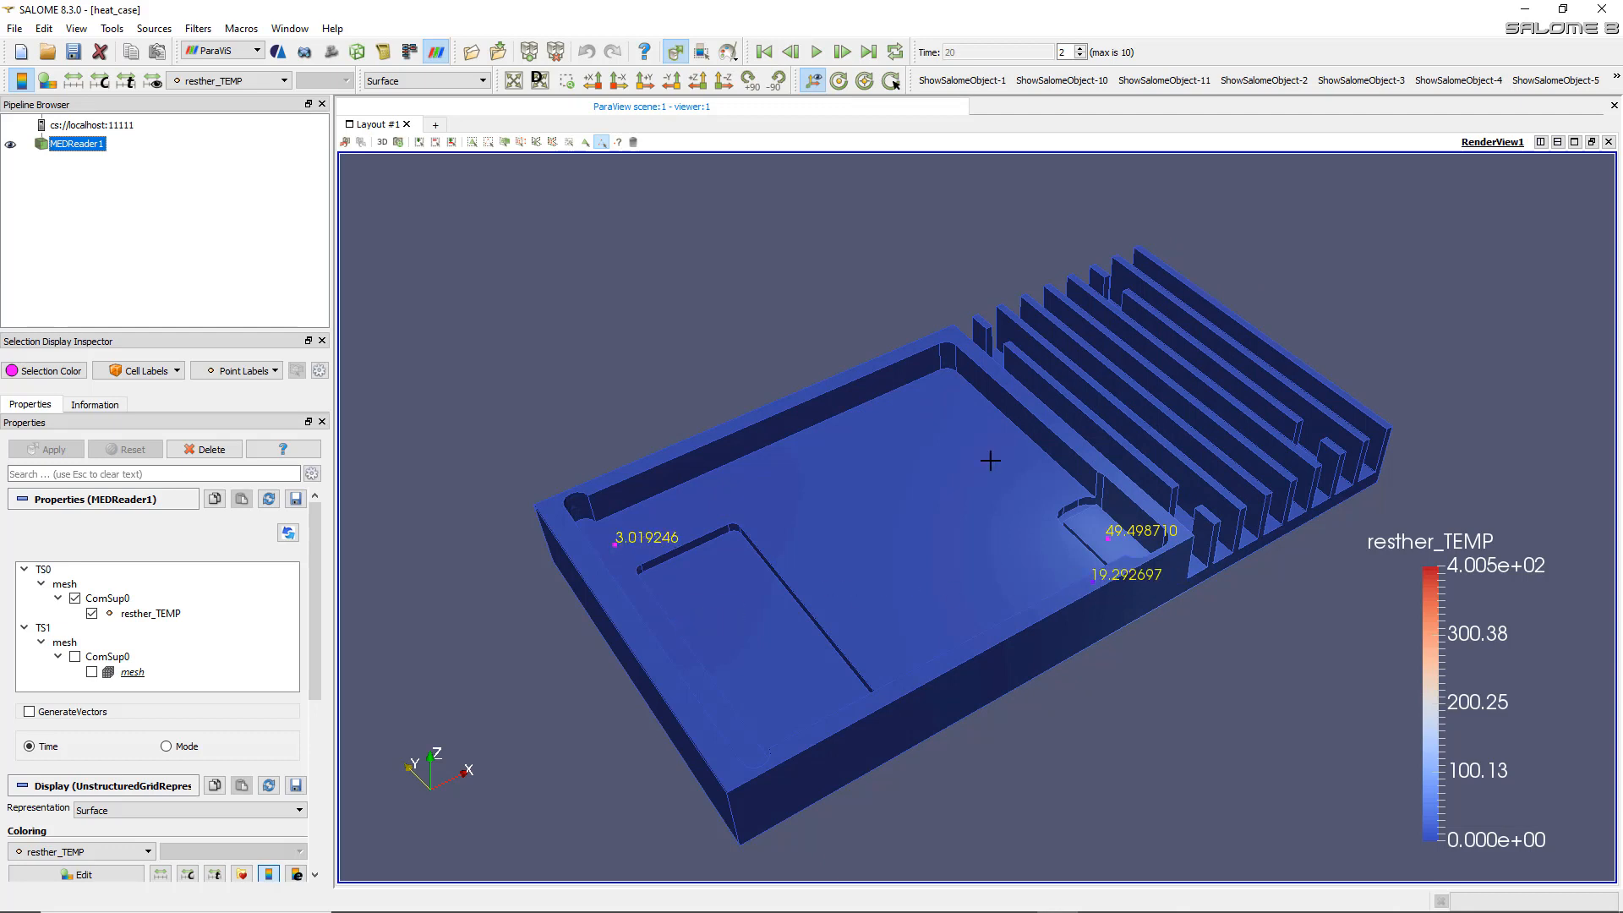
click(763, 56)
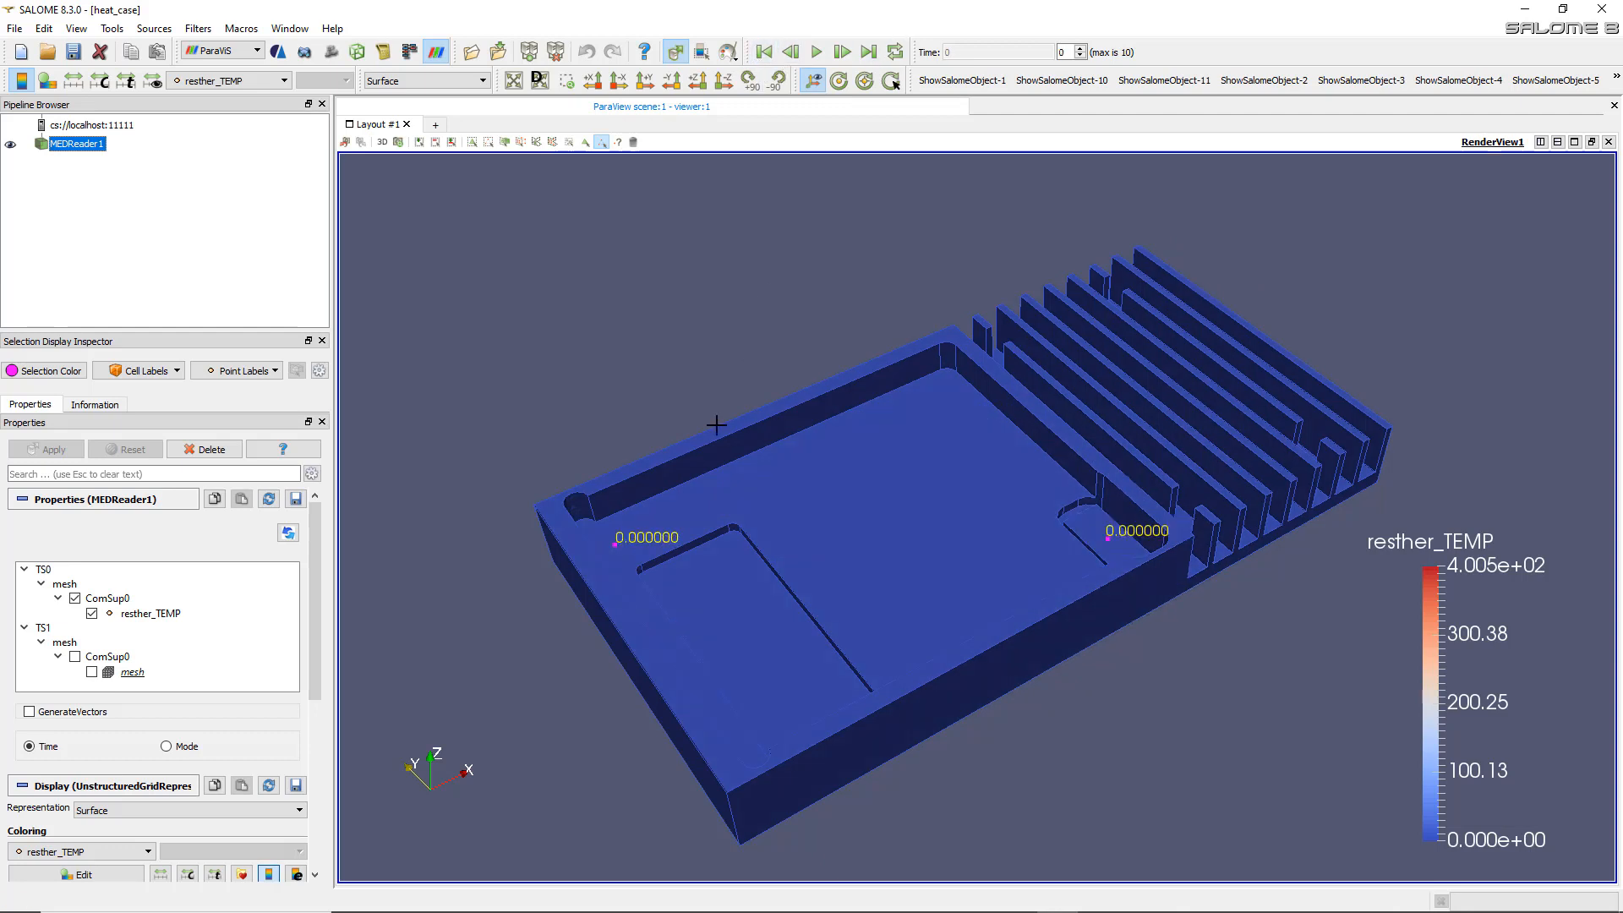
click(842, 52)
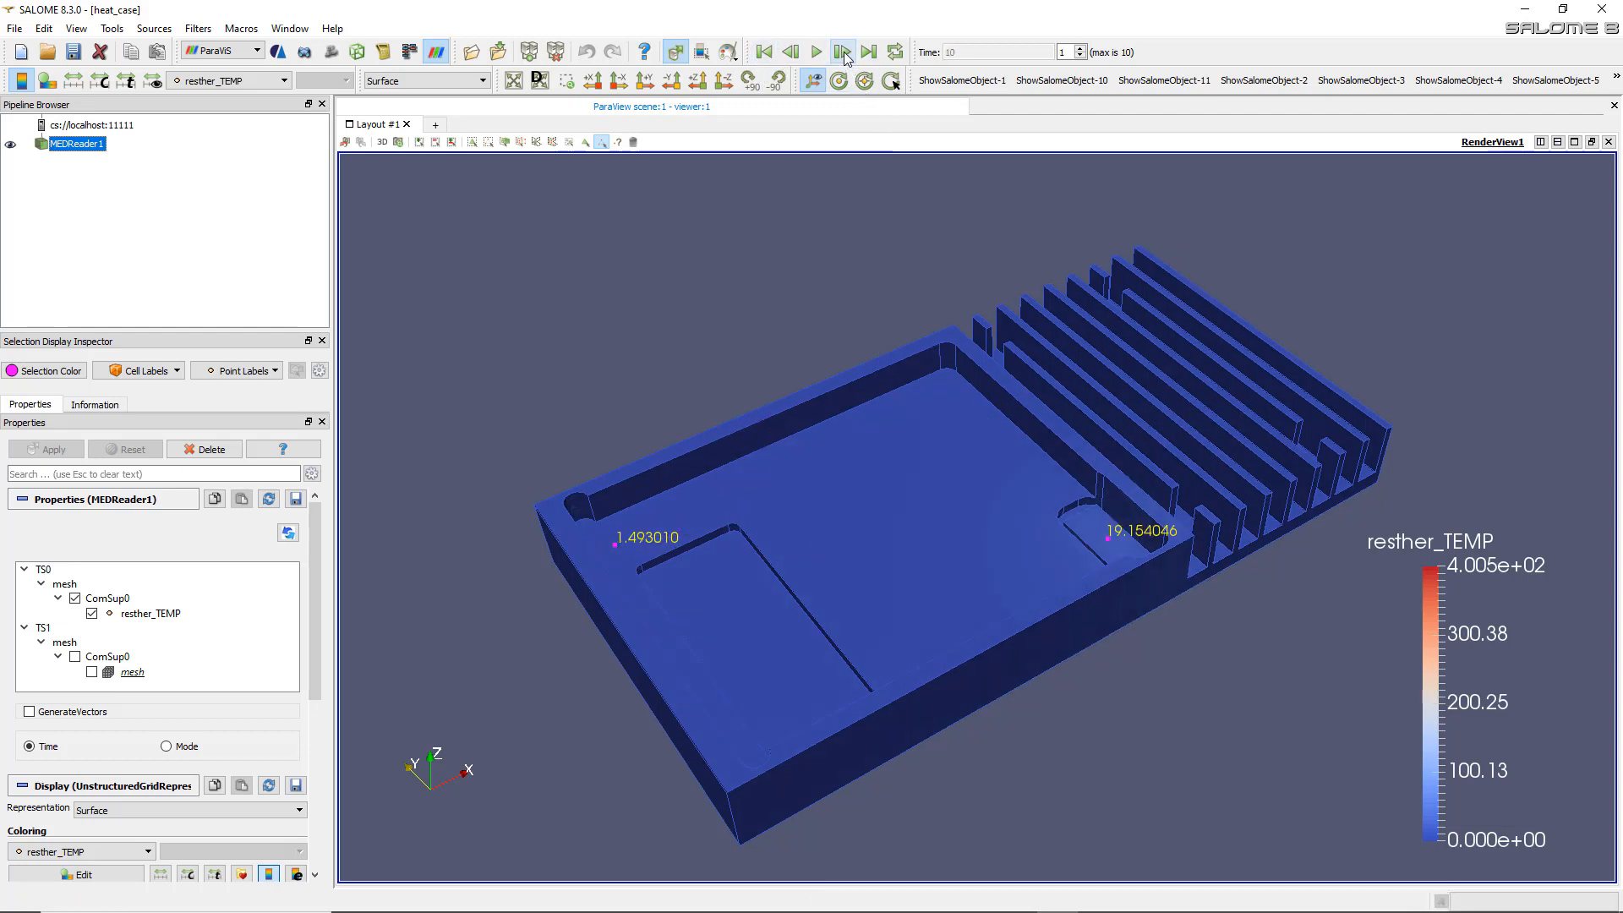
click(844, 53)
click(844, 53)
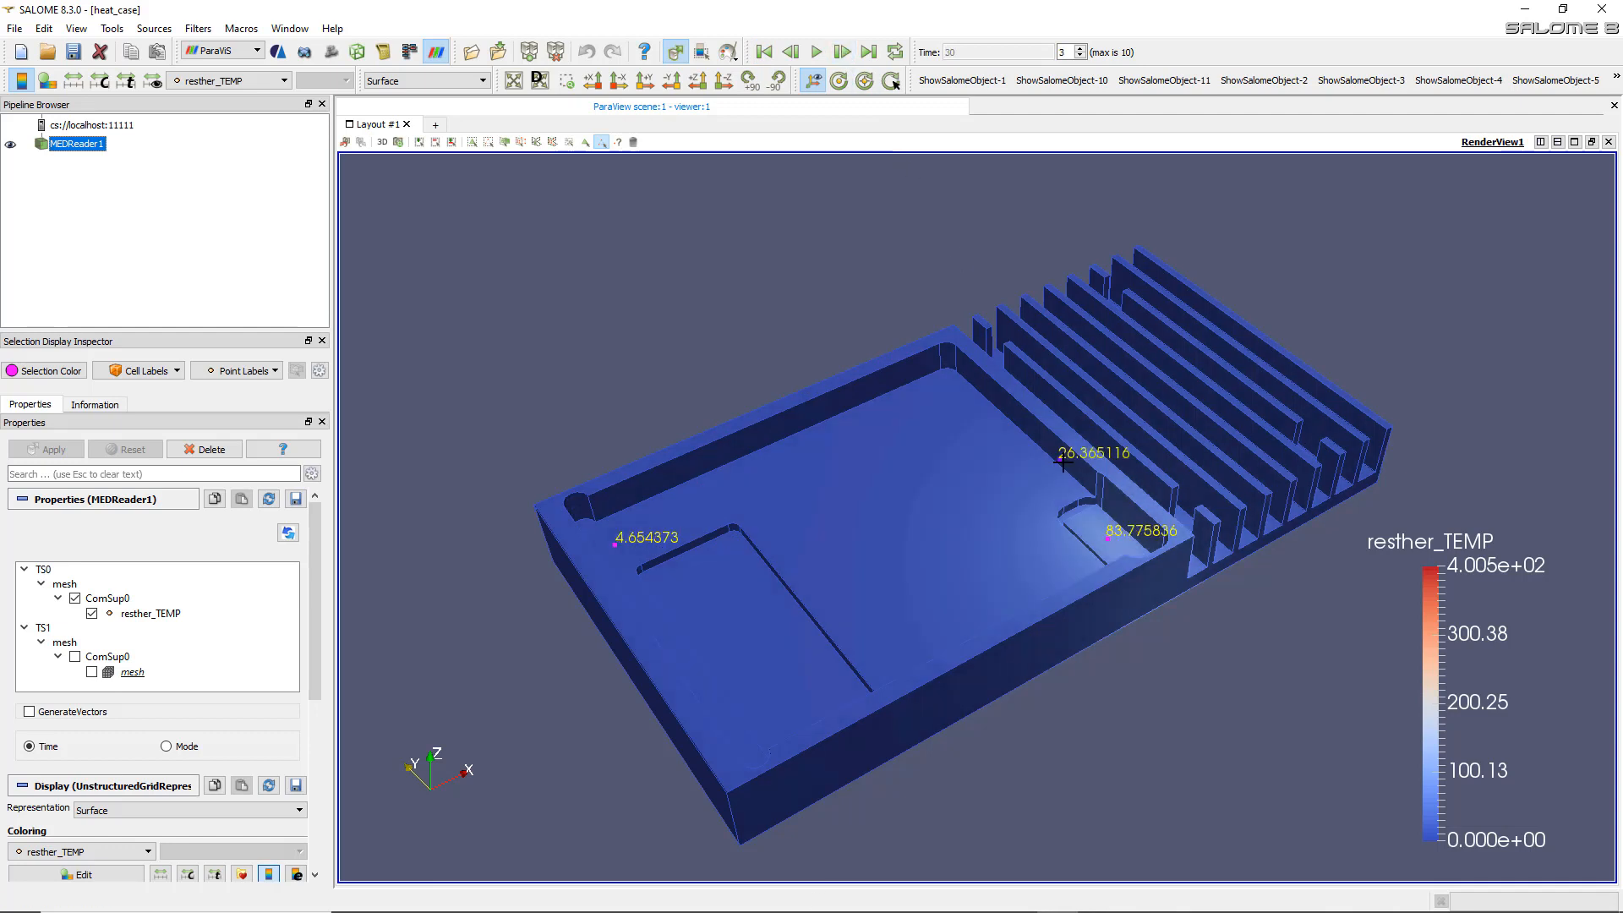
click(844, 53)
click(843, 53)
click(843, 53)
click(844, 53)
click(844, 54)
click(843, 53)
click(844, 53)
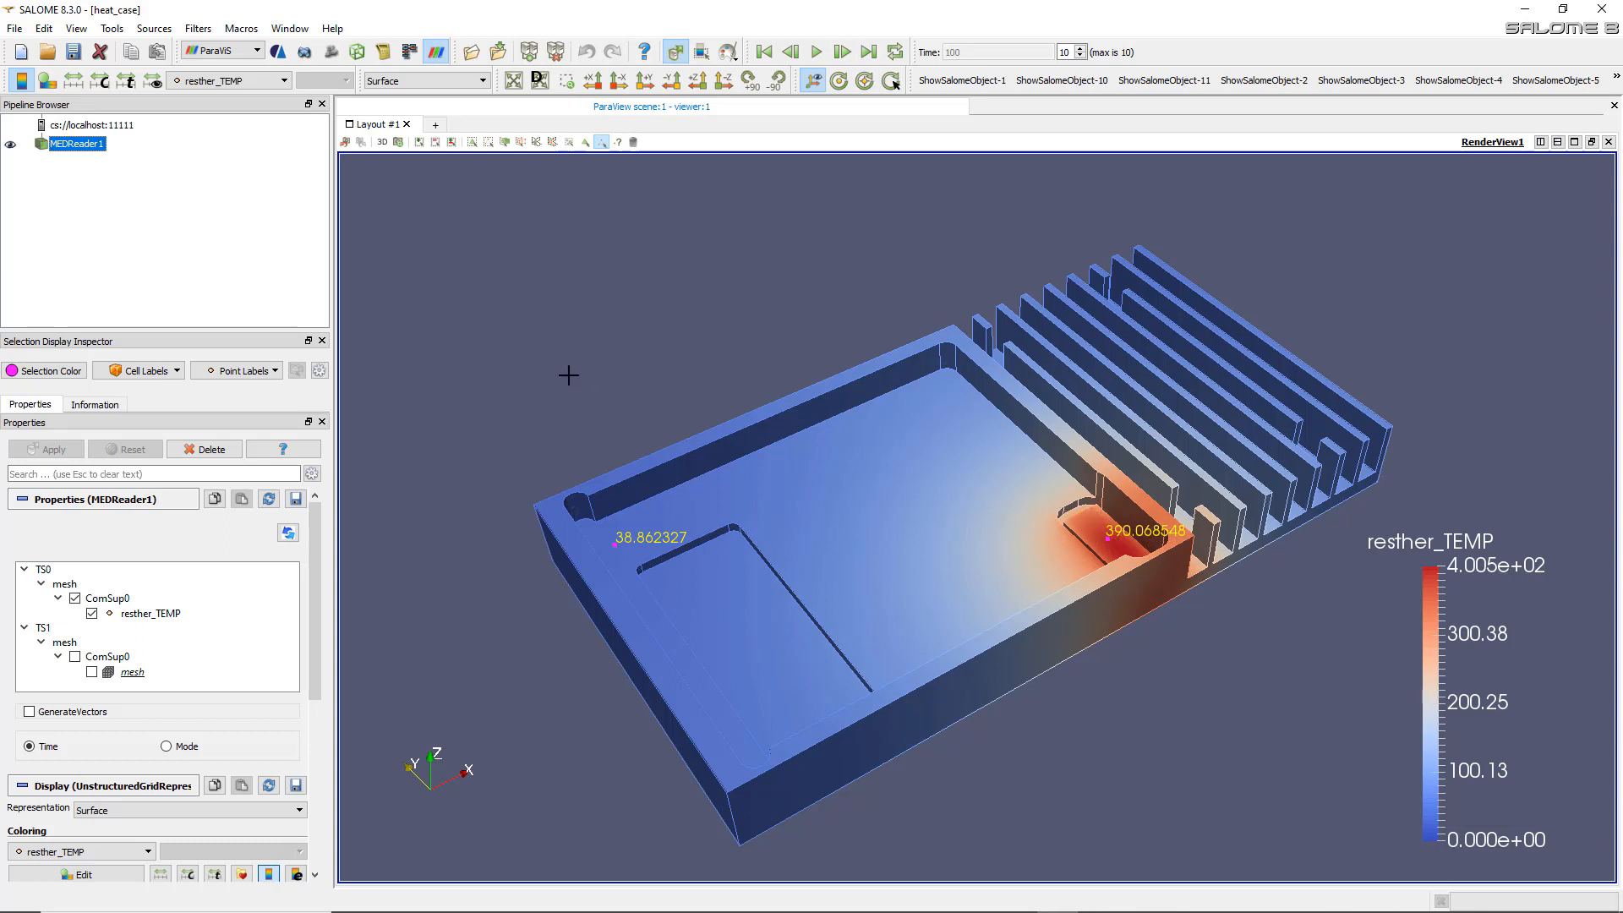
- Plot the selected points over time from the Find Data dialog, and close the dialog
click(75, 30)
mouse_move(108, 32)
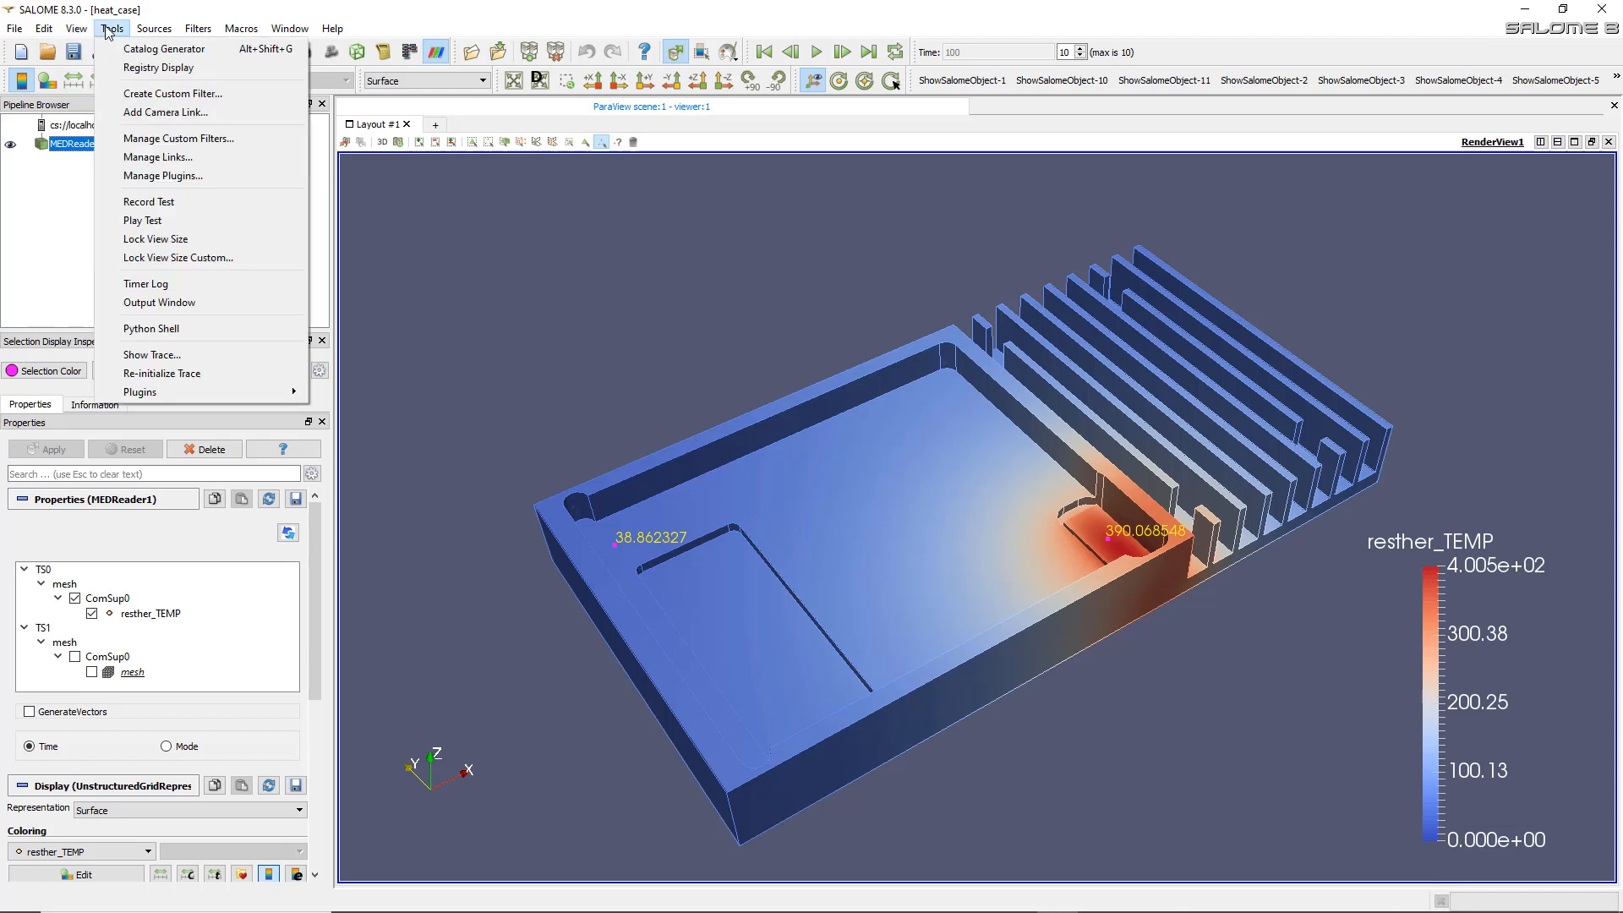
mouse_move(44, 31)
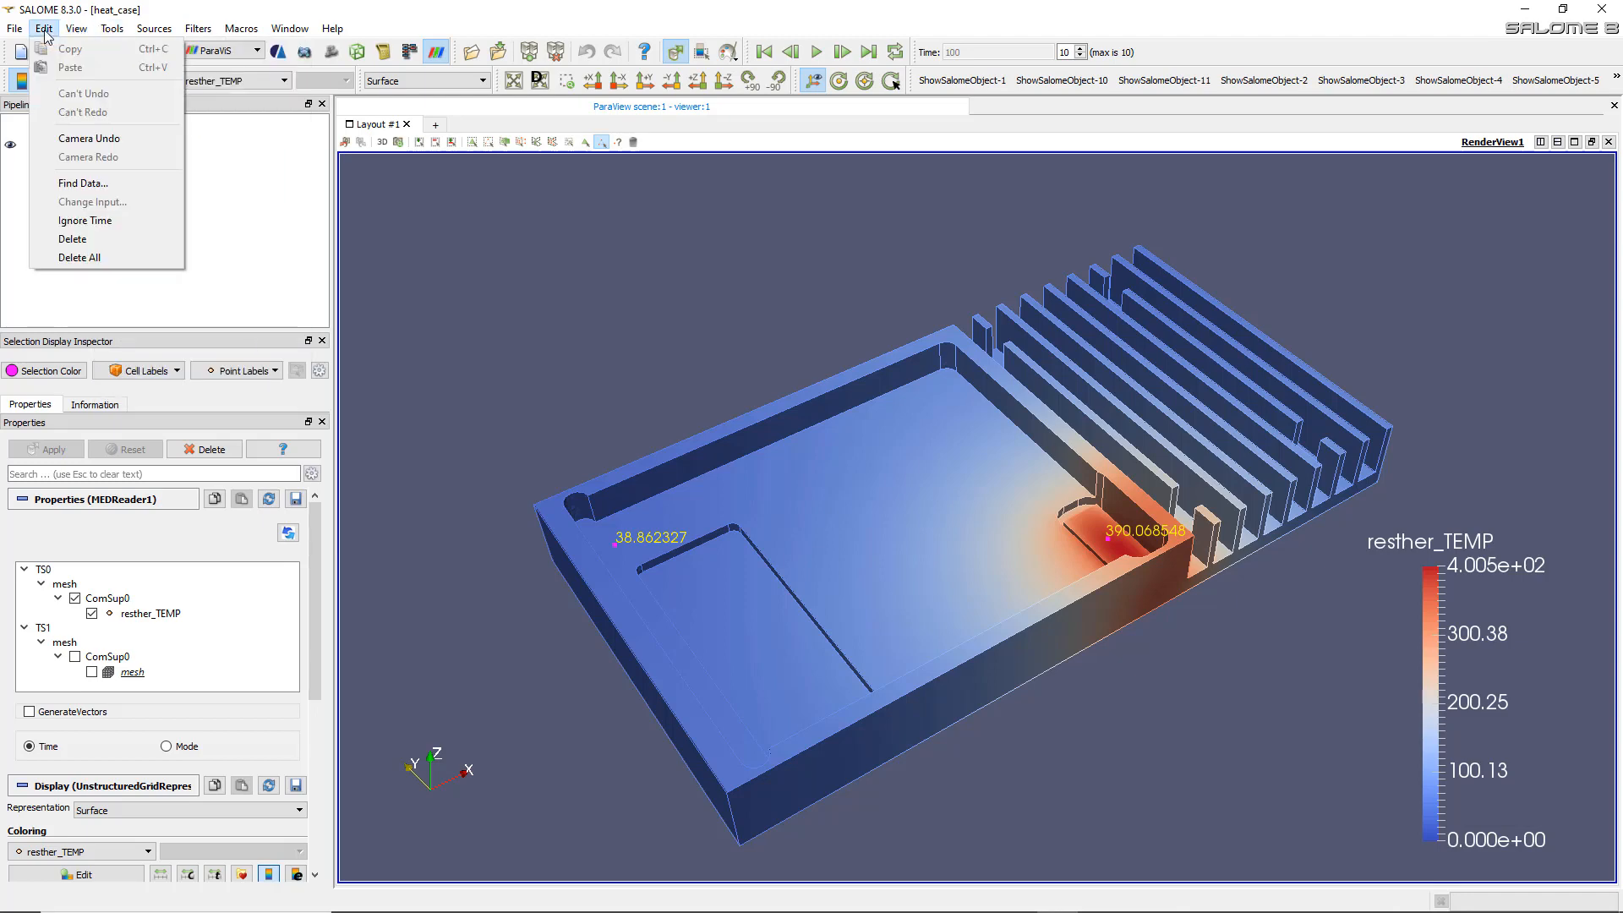
click(100, 182)
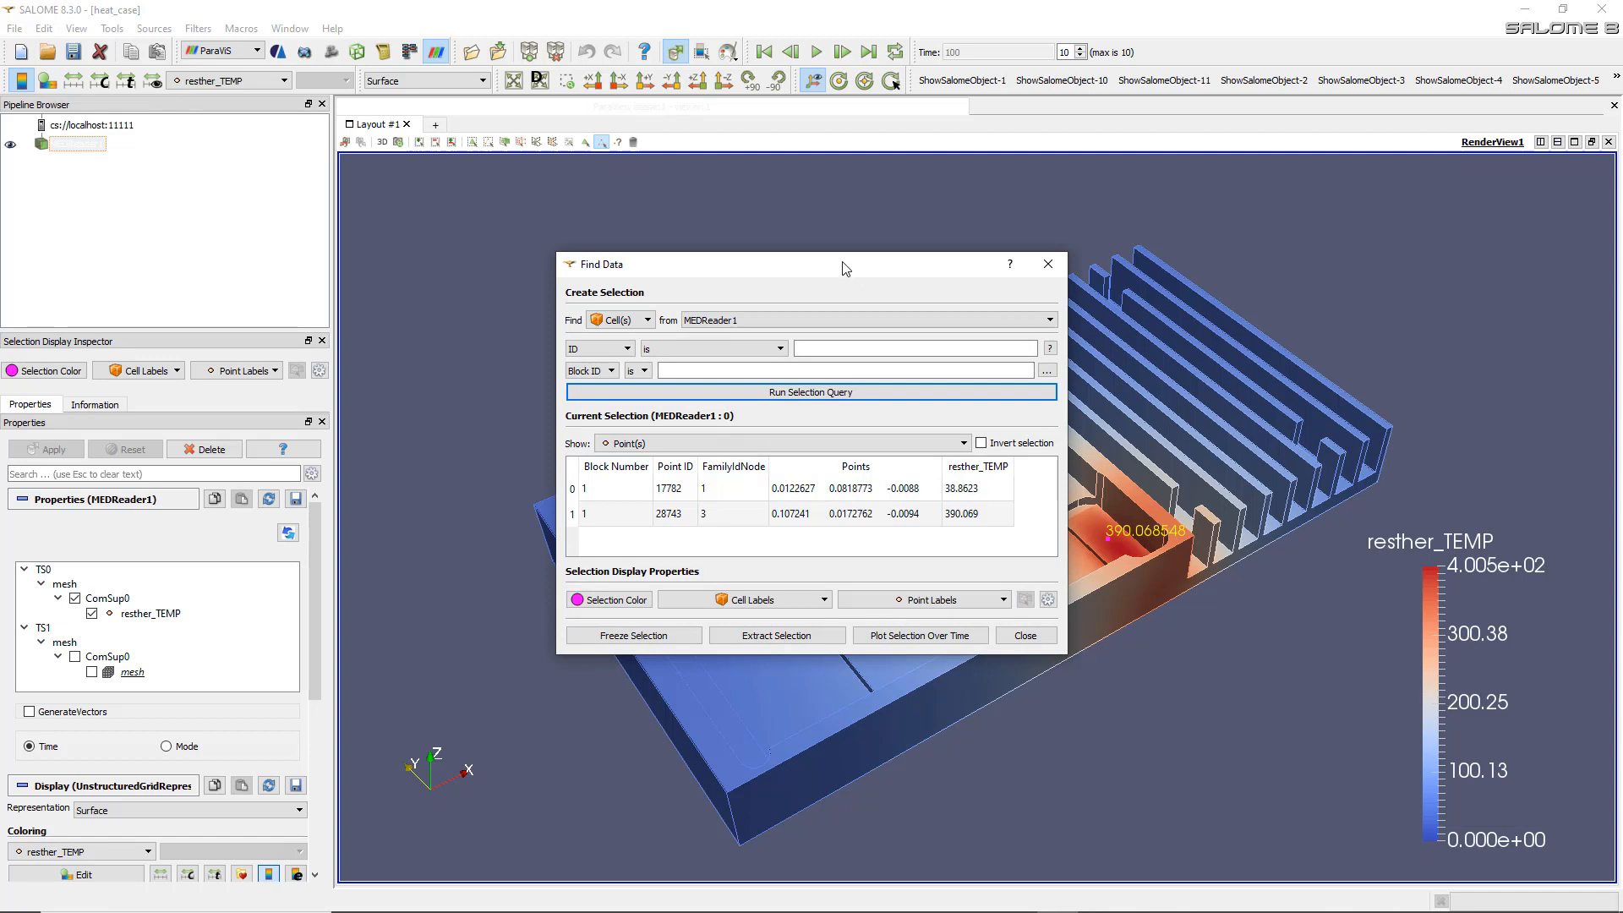
drag(873, 268, 606, 266)
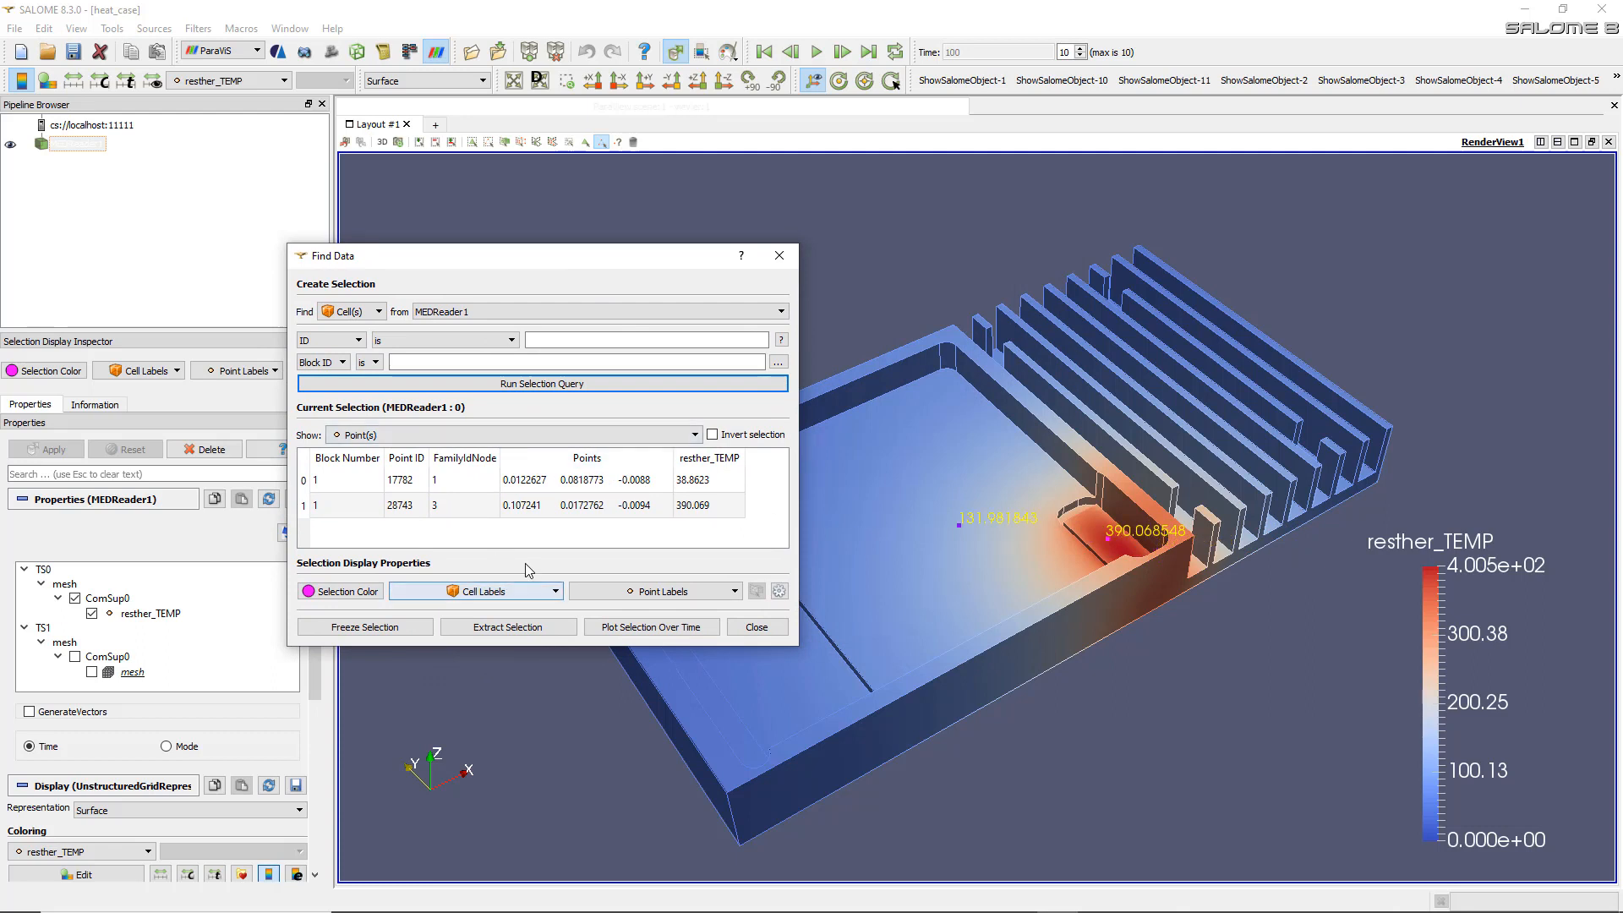
click(669, 627)
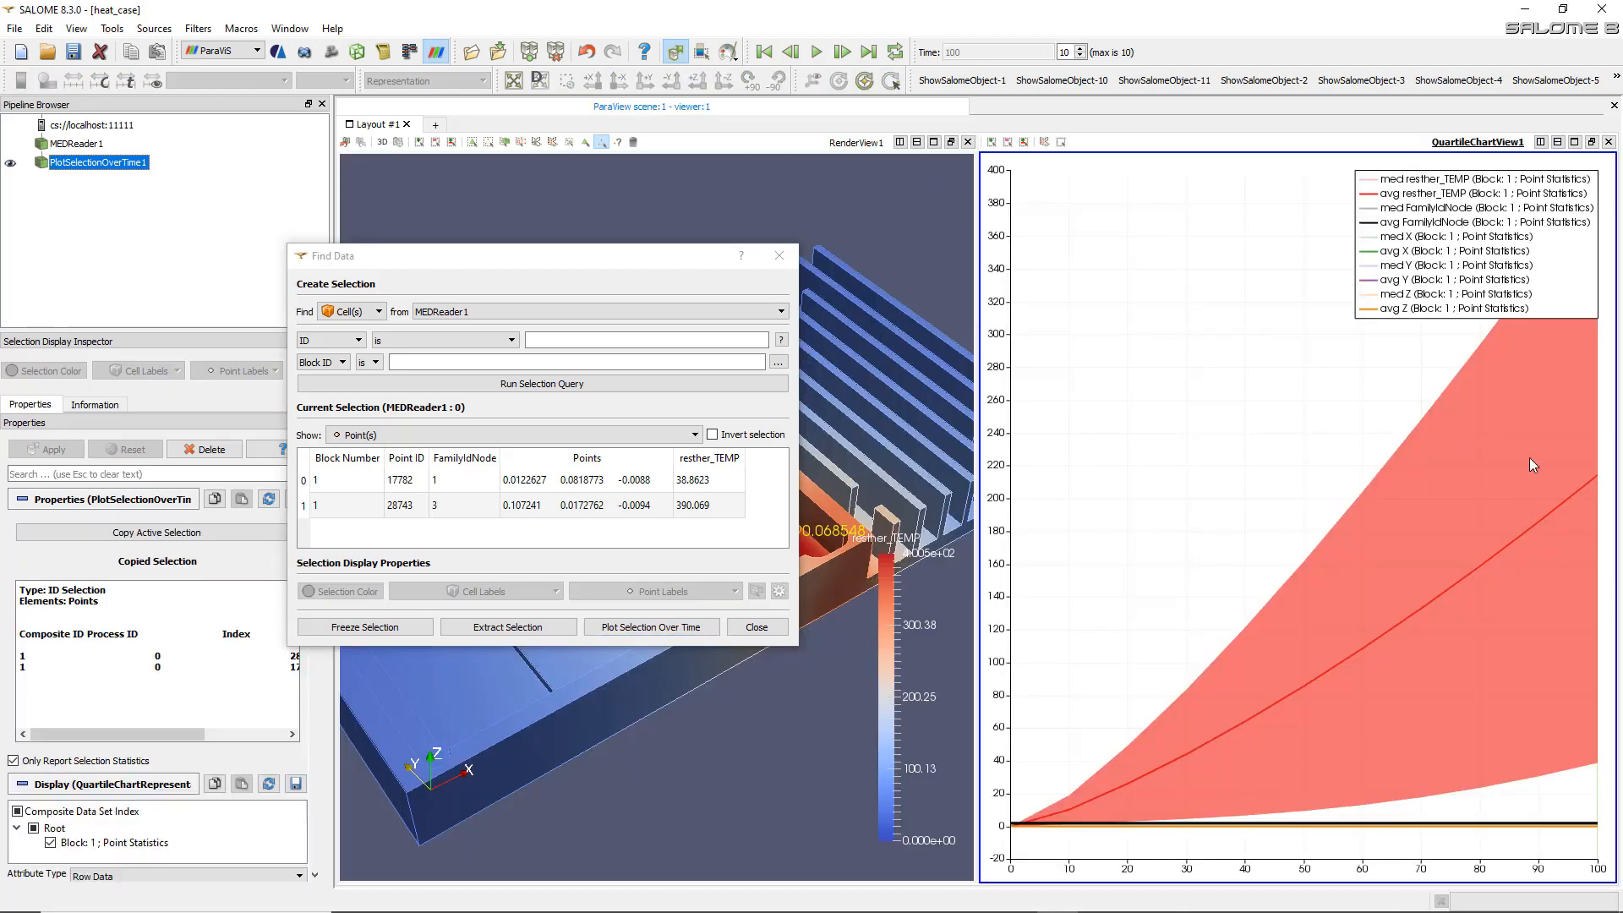
click(778, 255)
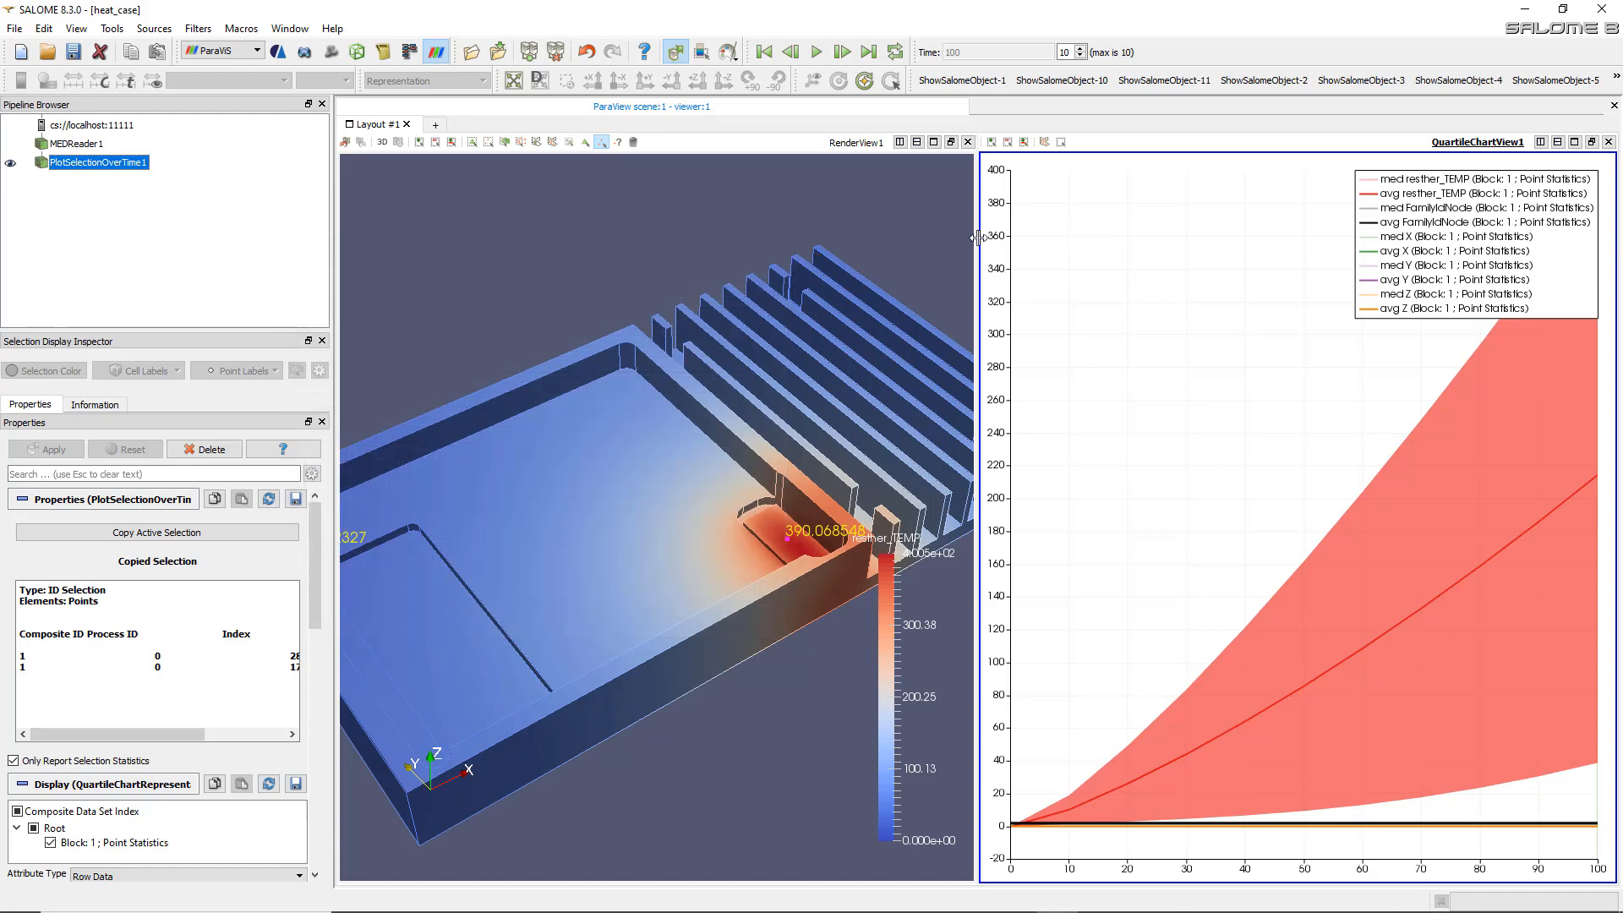
- Widen the chart view and limit its plotted series to resther_TEMP only
drag(974, 237, 714, 271)
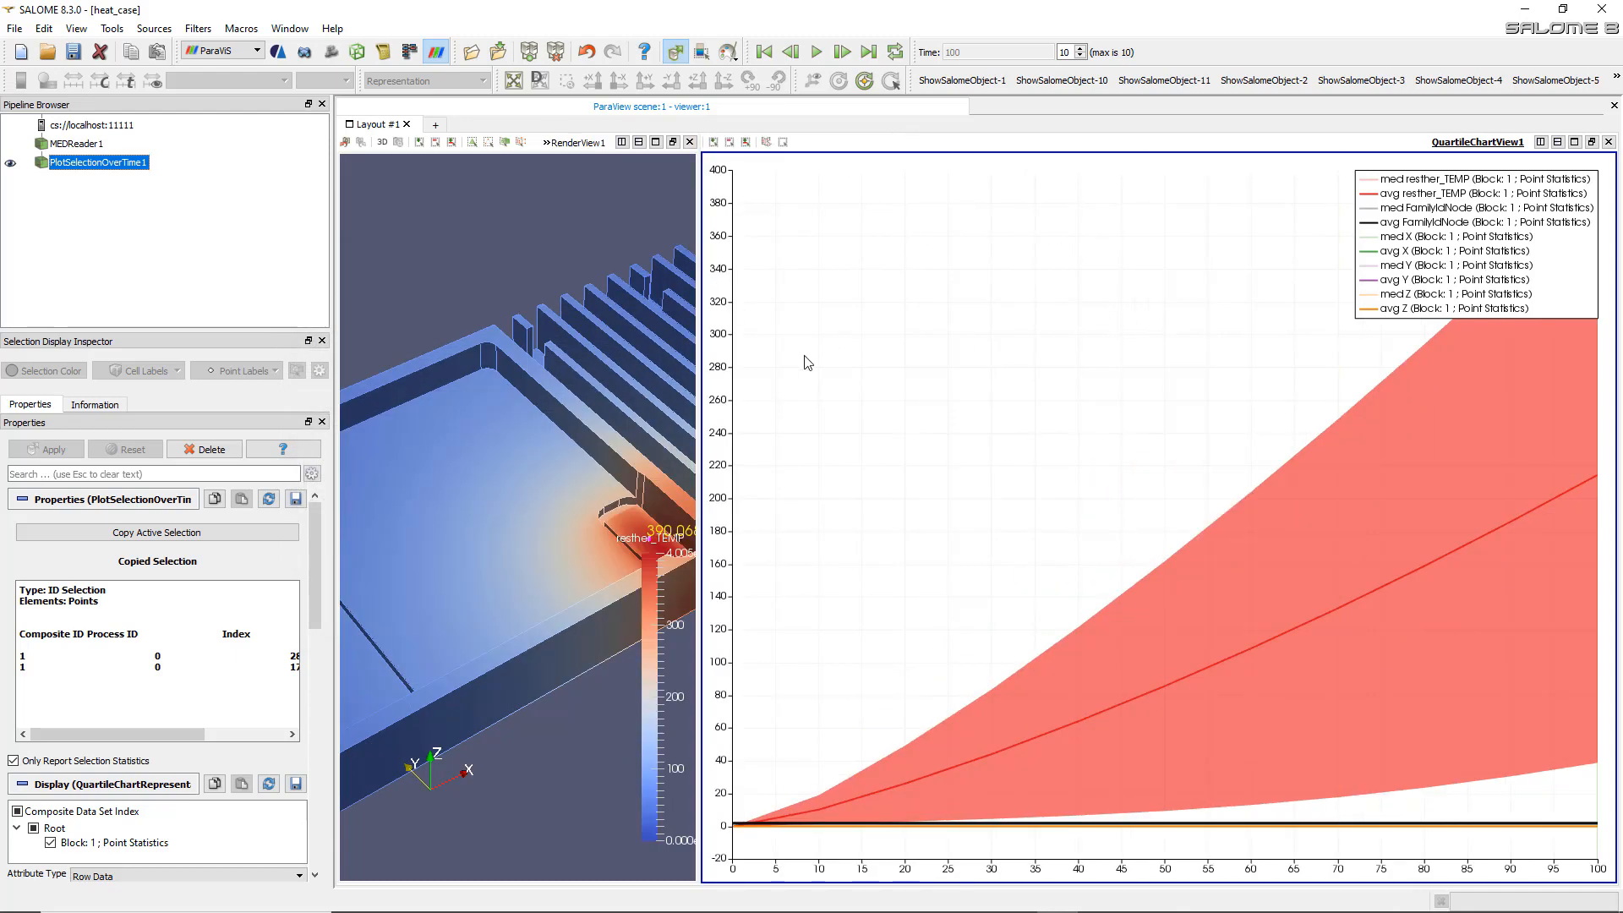
scroll(1122, 394, down, 3)
scroll(1122, 393, up, 3)
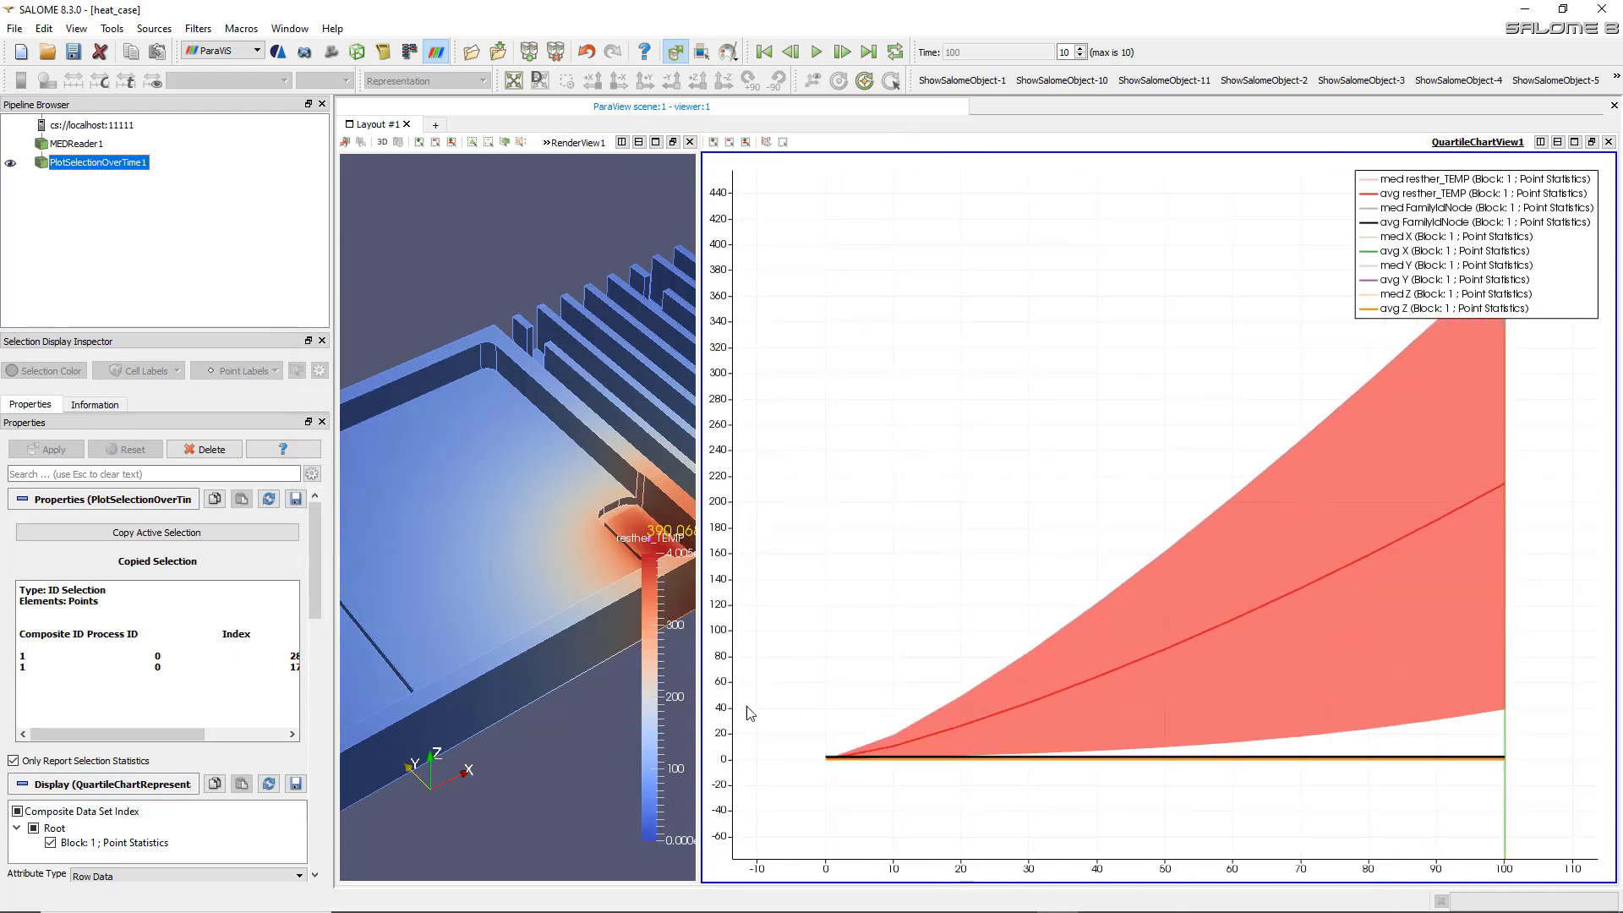
scroll(246, 718, down, 7)
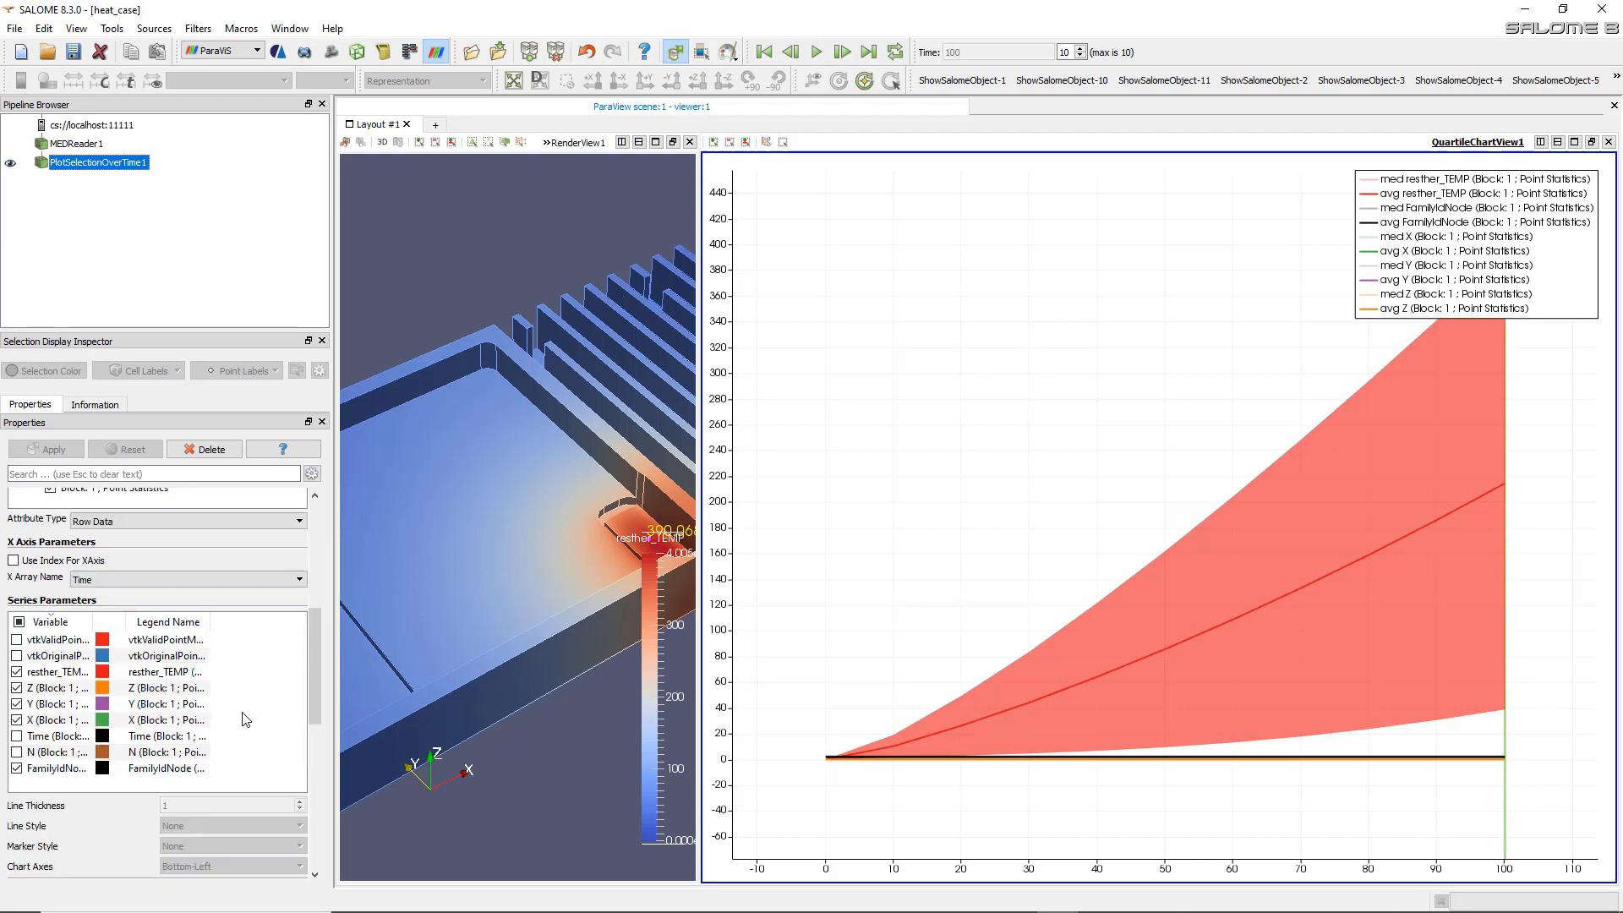
scroll(246, 718, down, 2)
scroll(71, 585, up, 1)
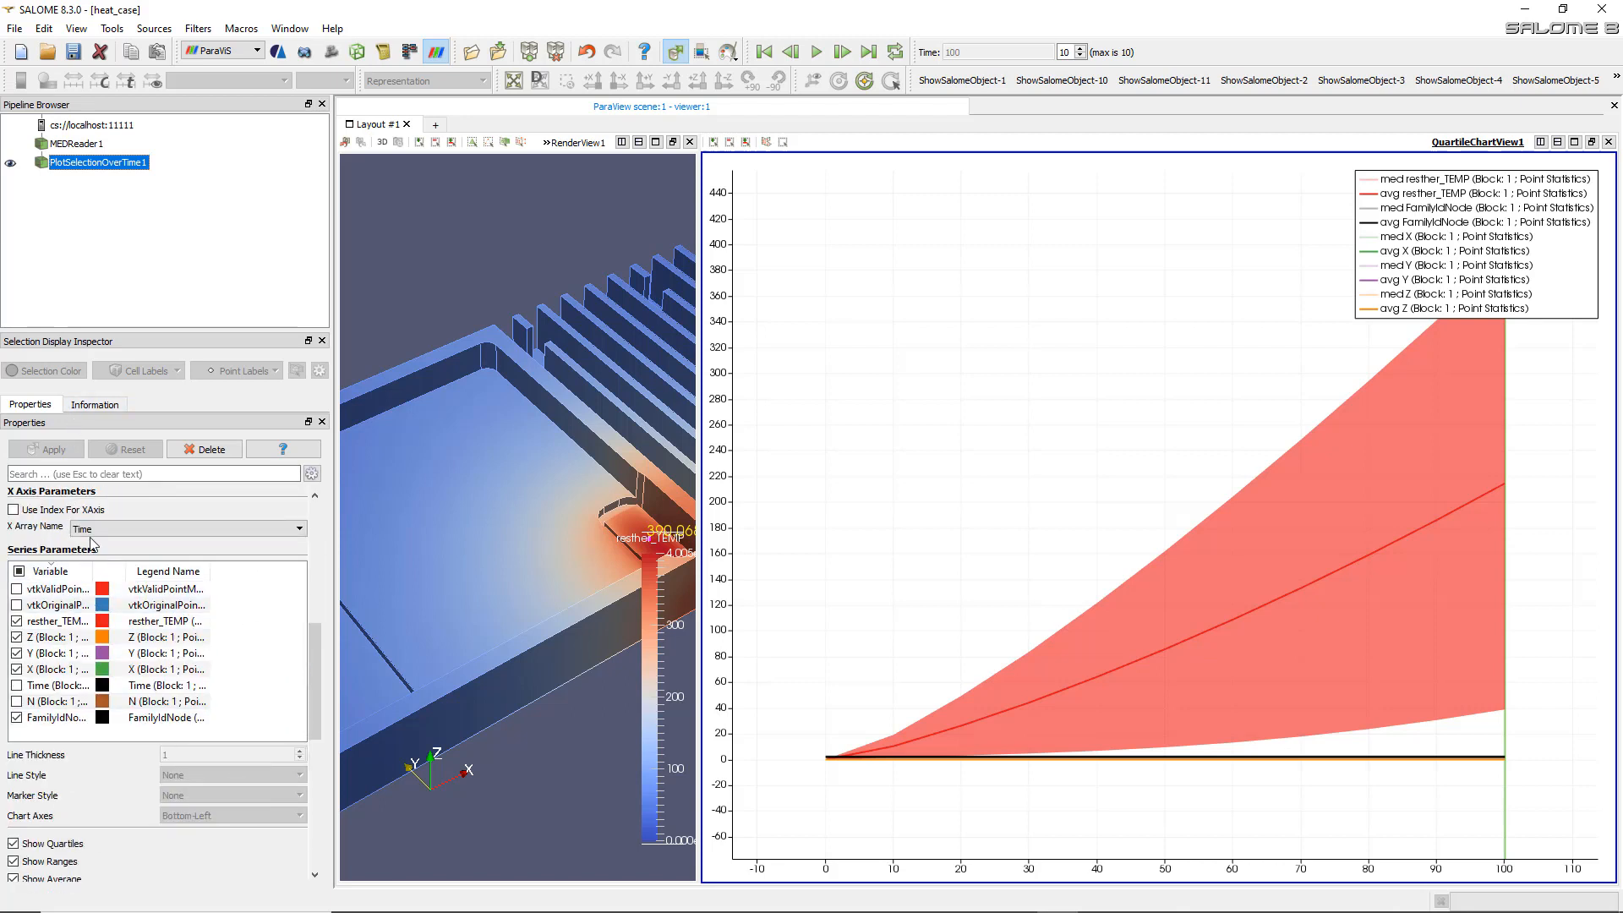
click(18, 572)
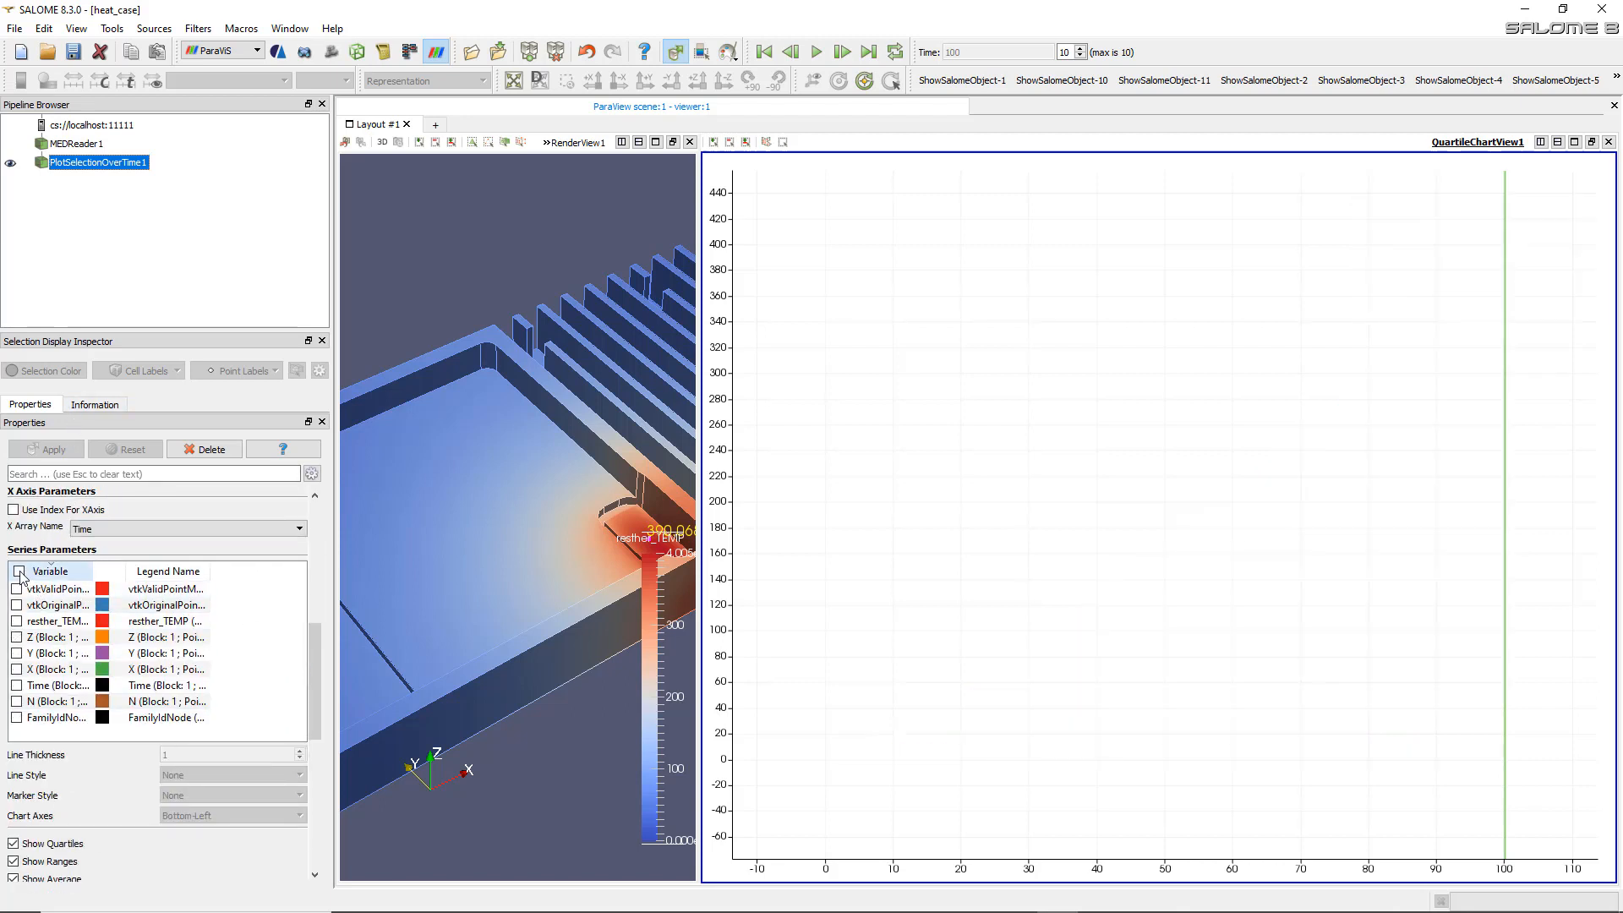
click(16, 621)
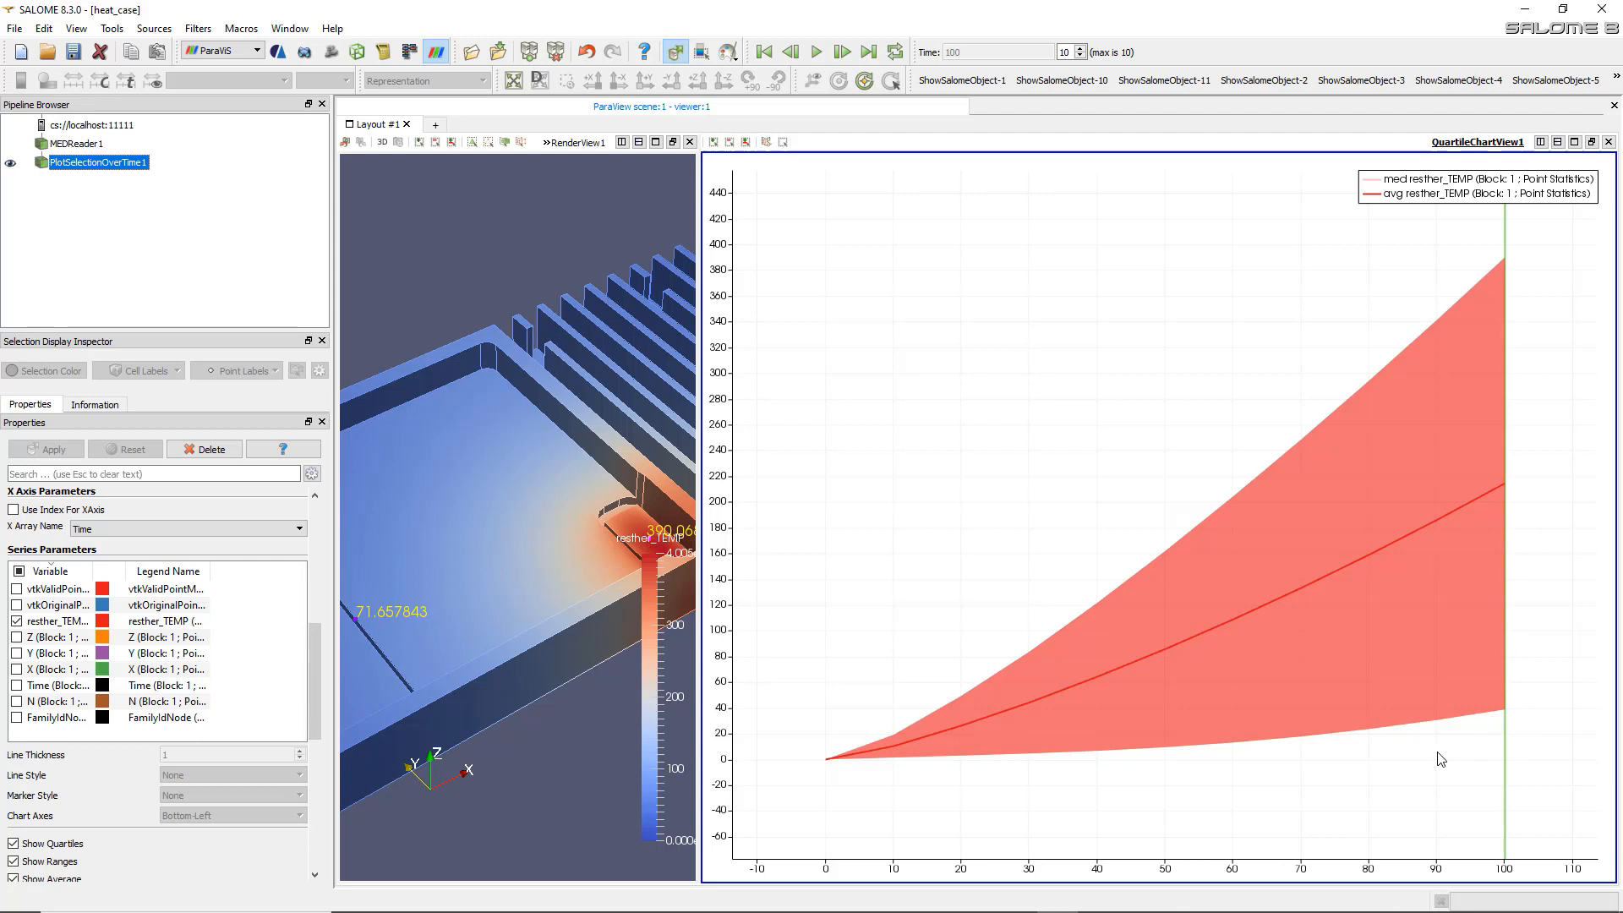
- Enlarge the 3D view beside the chart to compare the curves with the labelled points, and close the chart view
mouse_move(562, 536)
mouse_down()
mouse_move(507, 551)
mouse_move(588, 528)
mouse_up()
drag(701, 412, 938, 412)
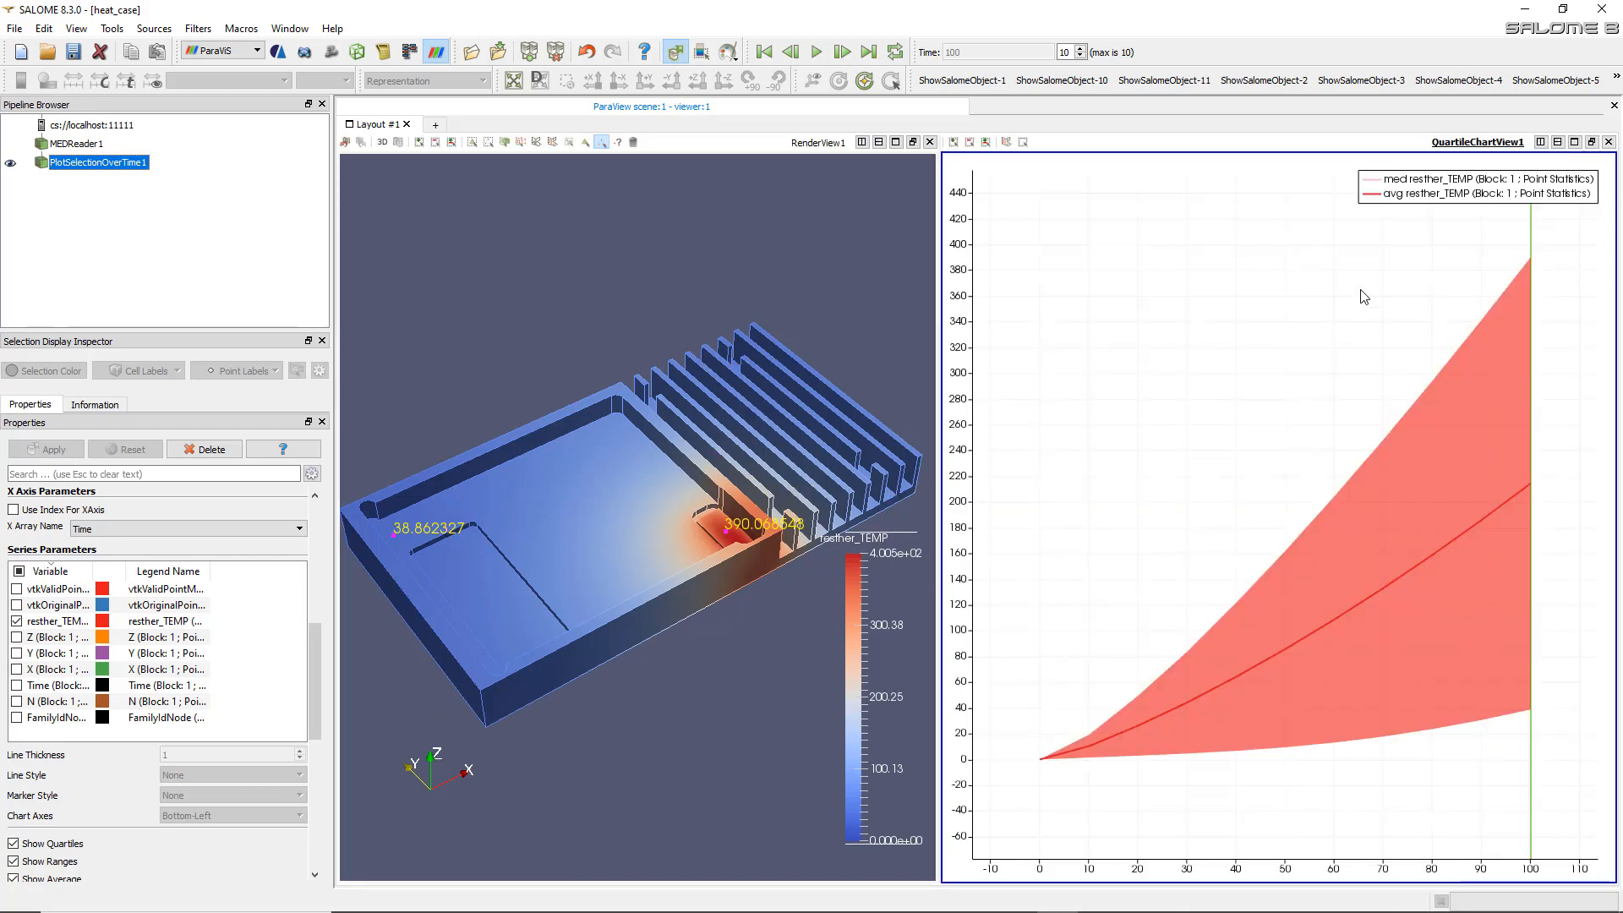
mouse_move(1532, 265)
click(1610, 142)
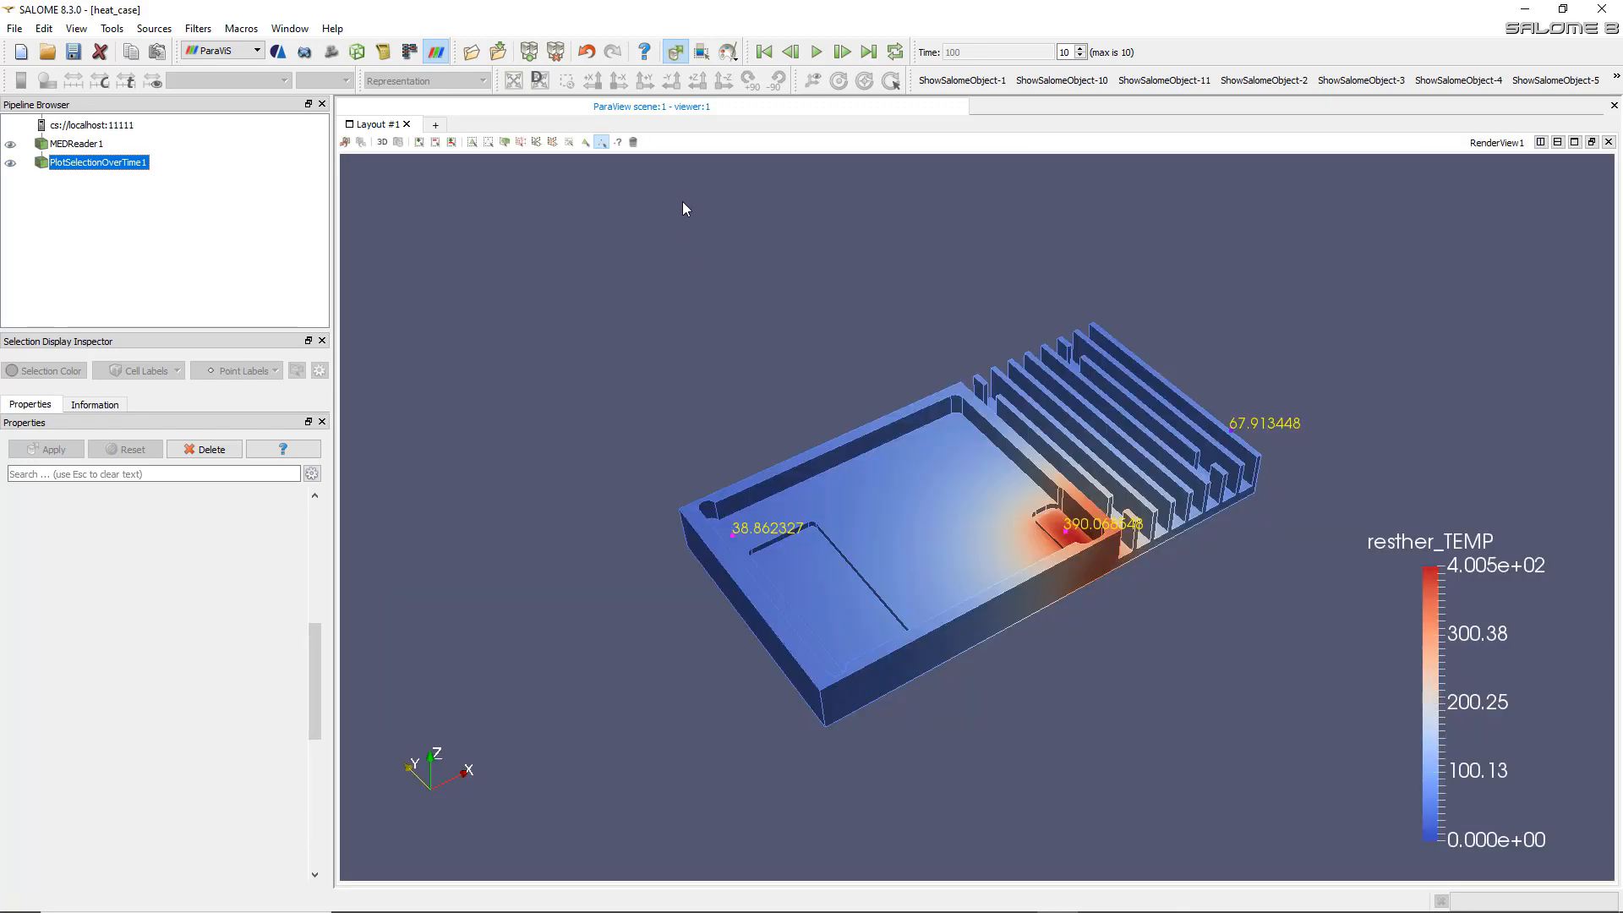
- Delete PlotSelectionOverTime1 and MEDReader1 from the pipeline
click(685, 208)
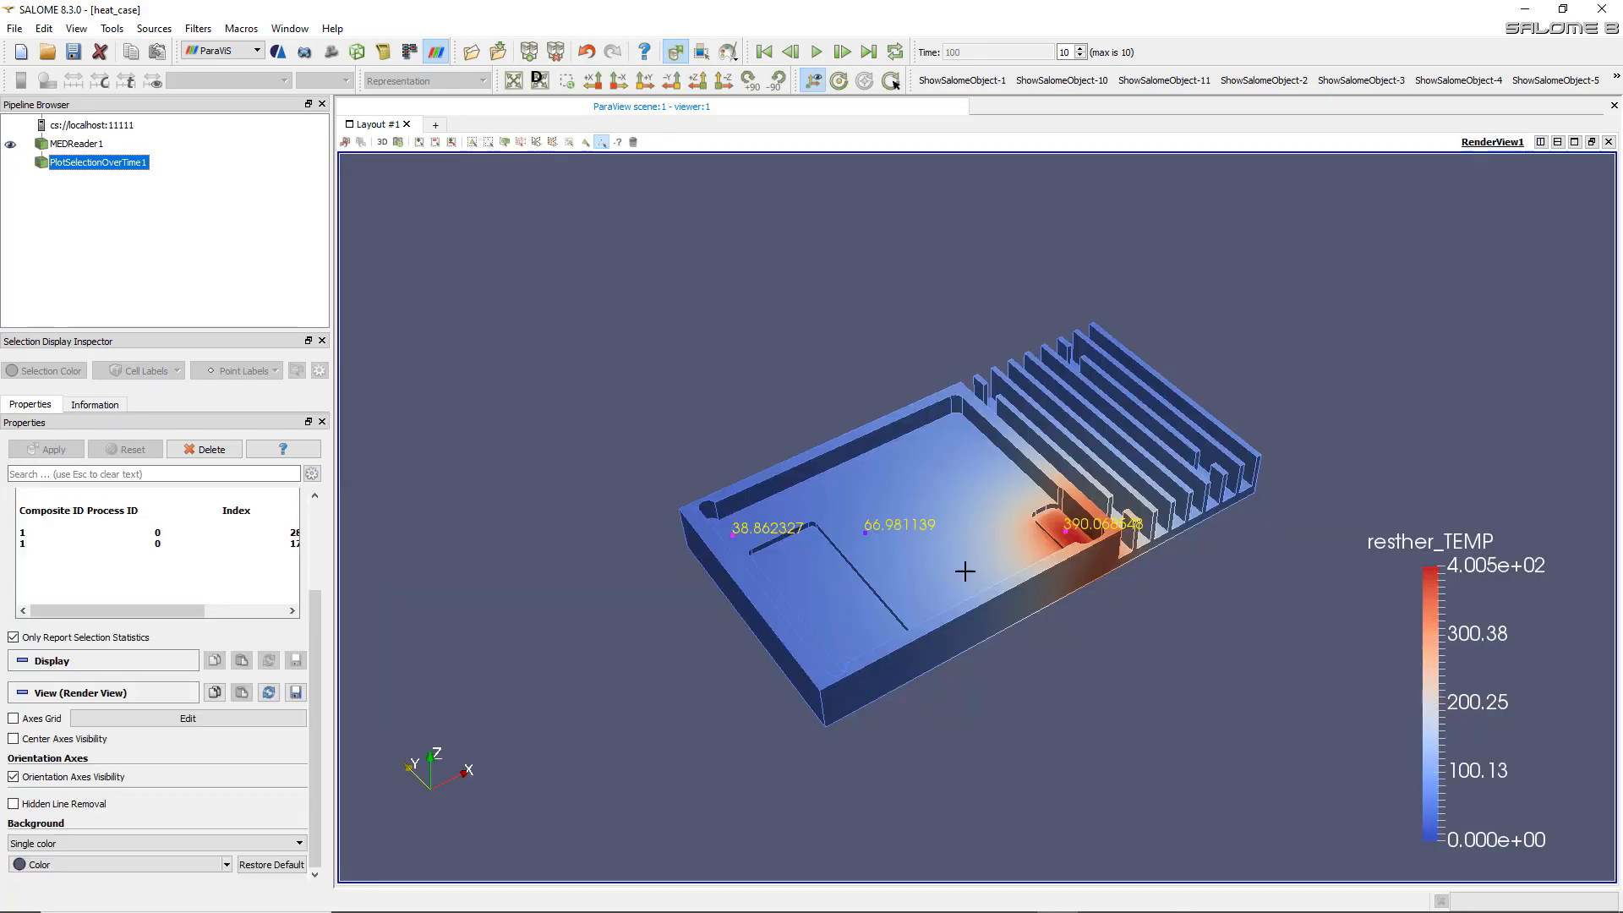
scroll(1051, 573, up, 3)
scroll(1103, 682, down, 4)
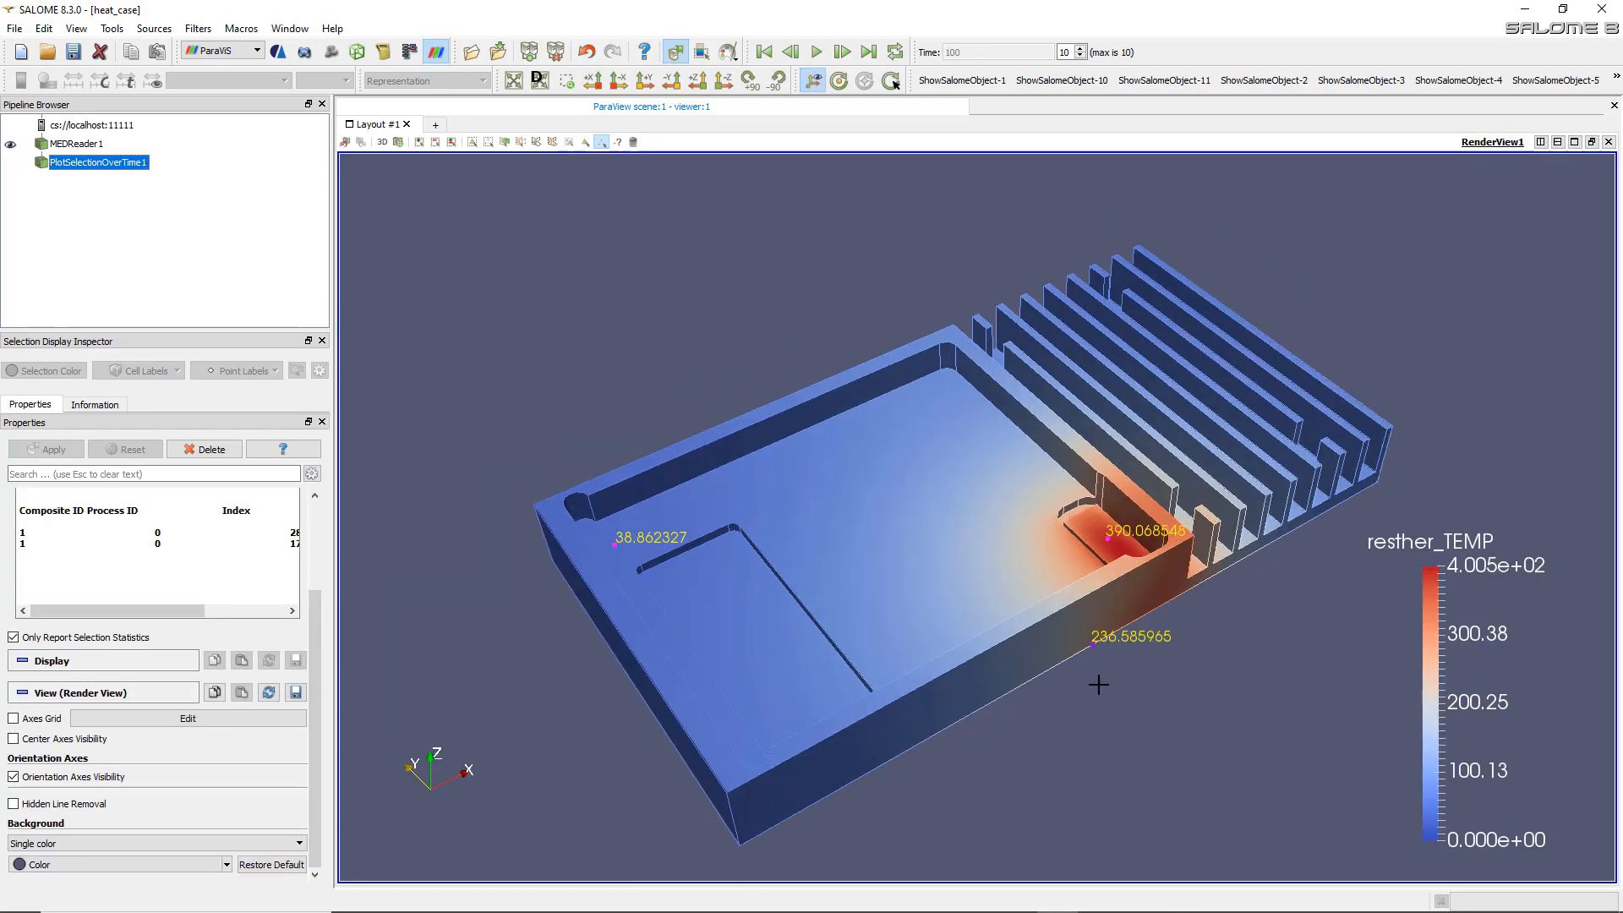
middle_drag(1087, 685, 1094, 683)
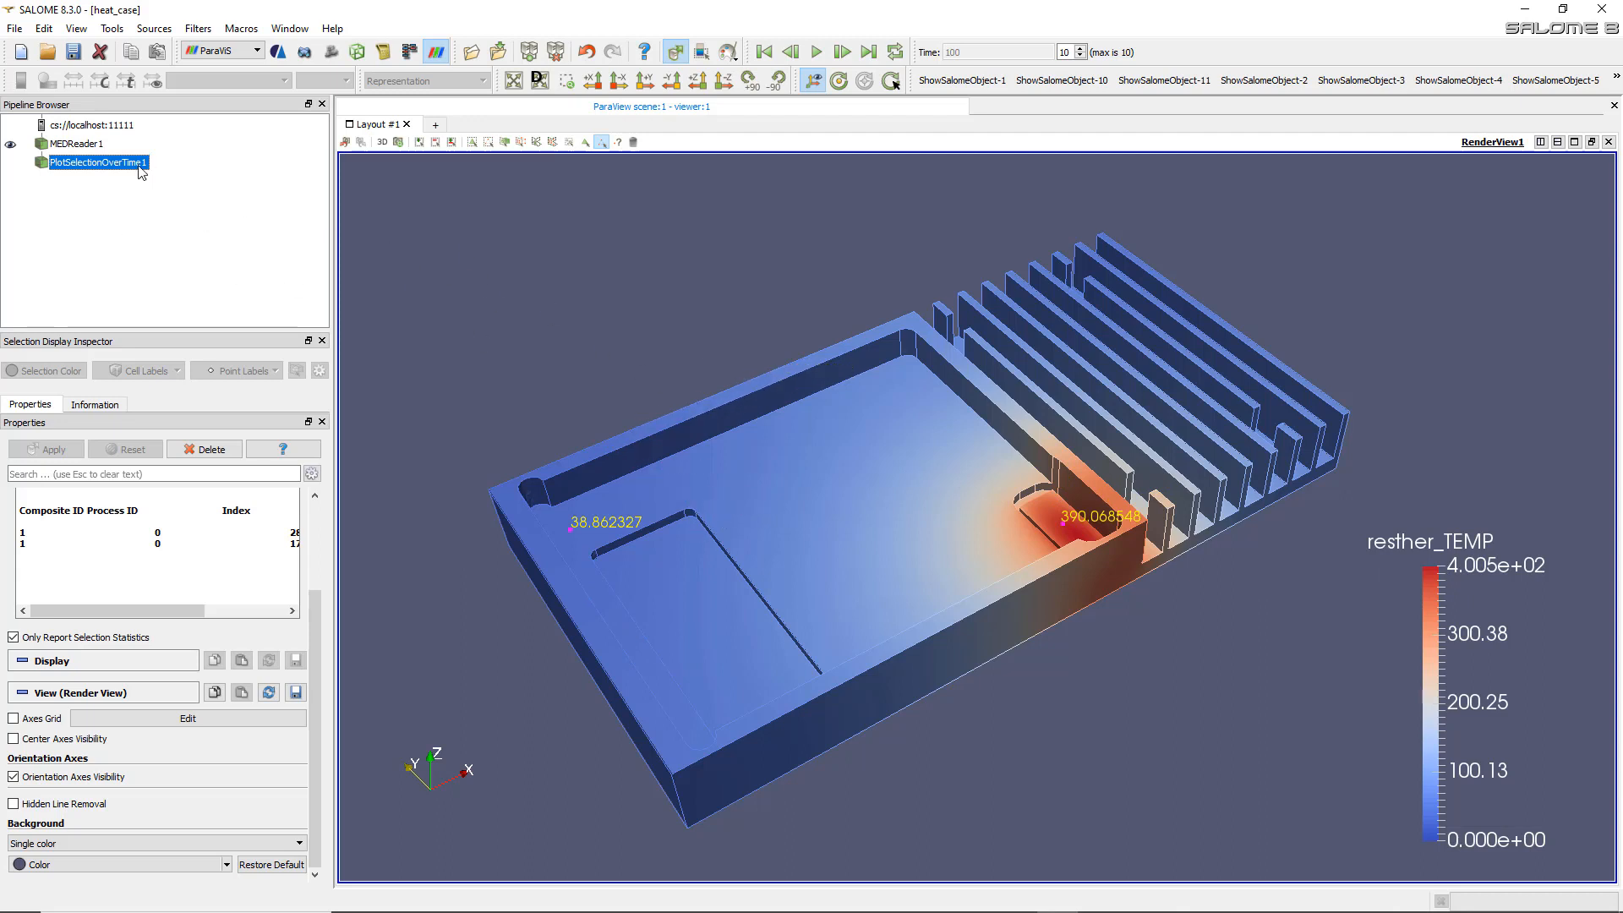
right_click(106, 163)
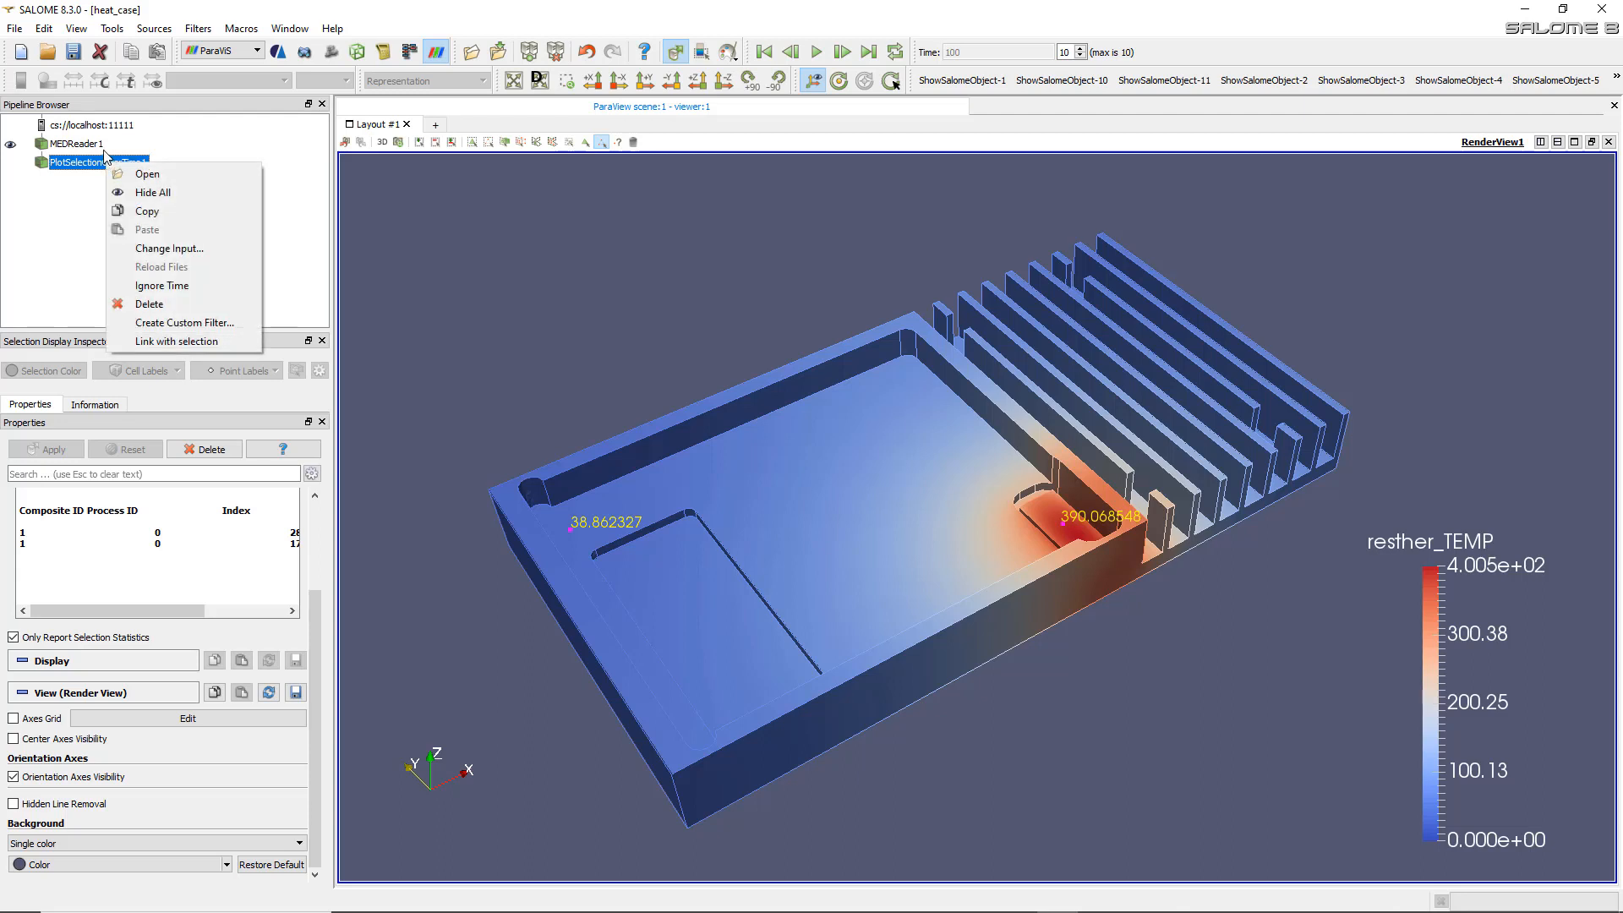
click(160, 306)
right_click(87, 145)
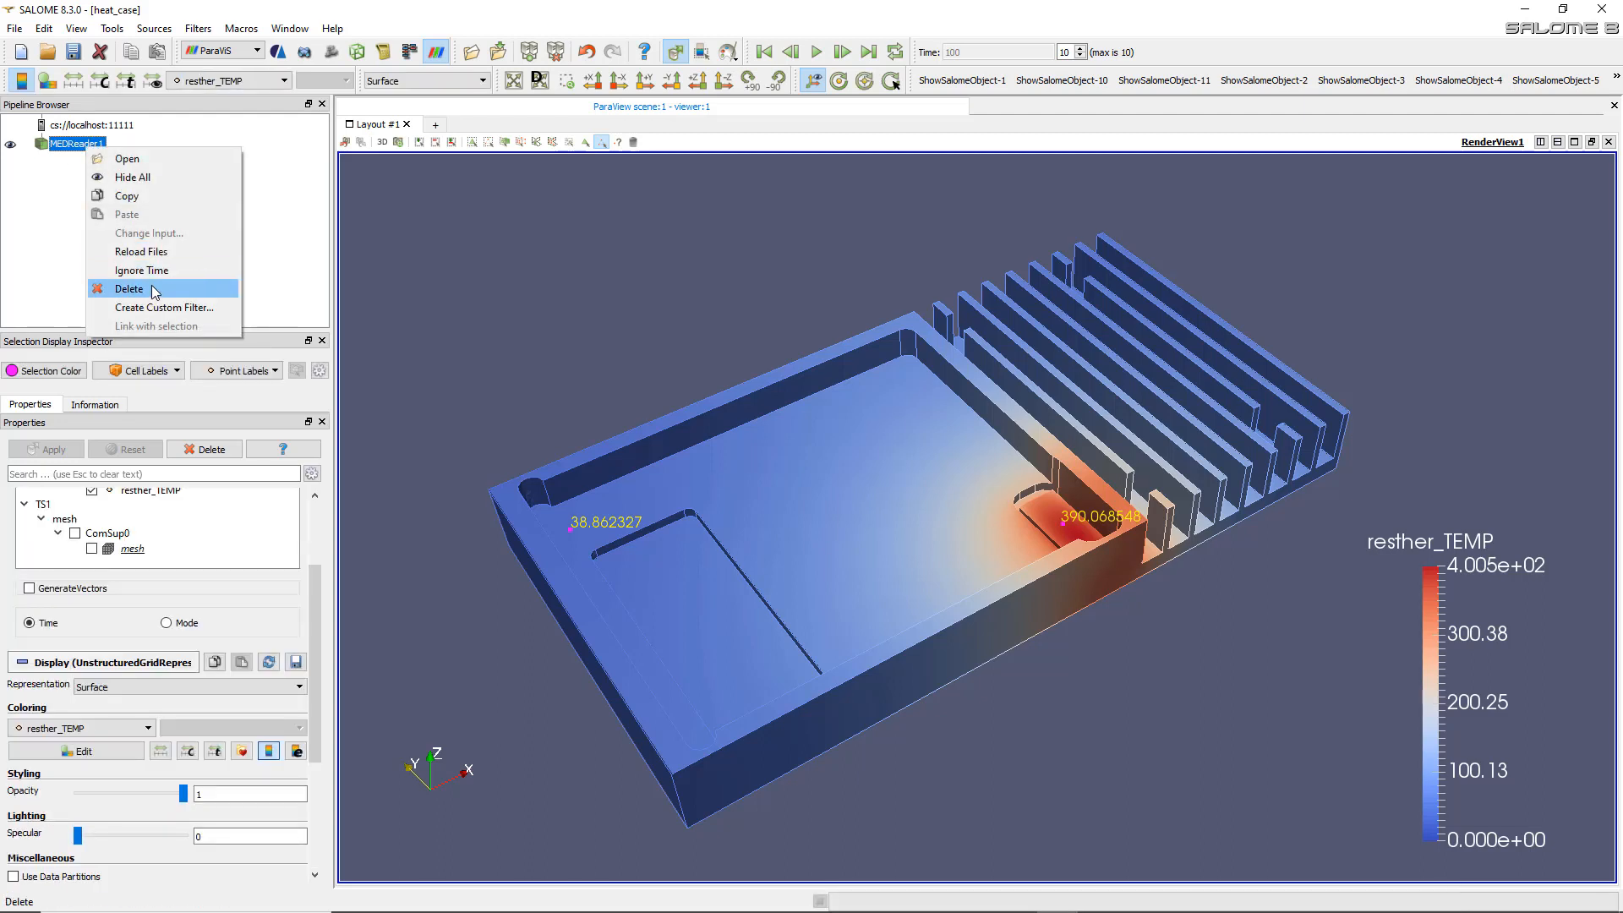
click(65, 175)
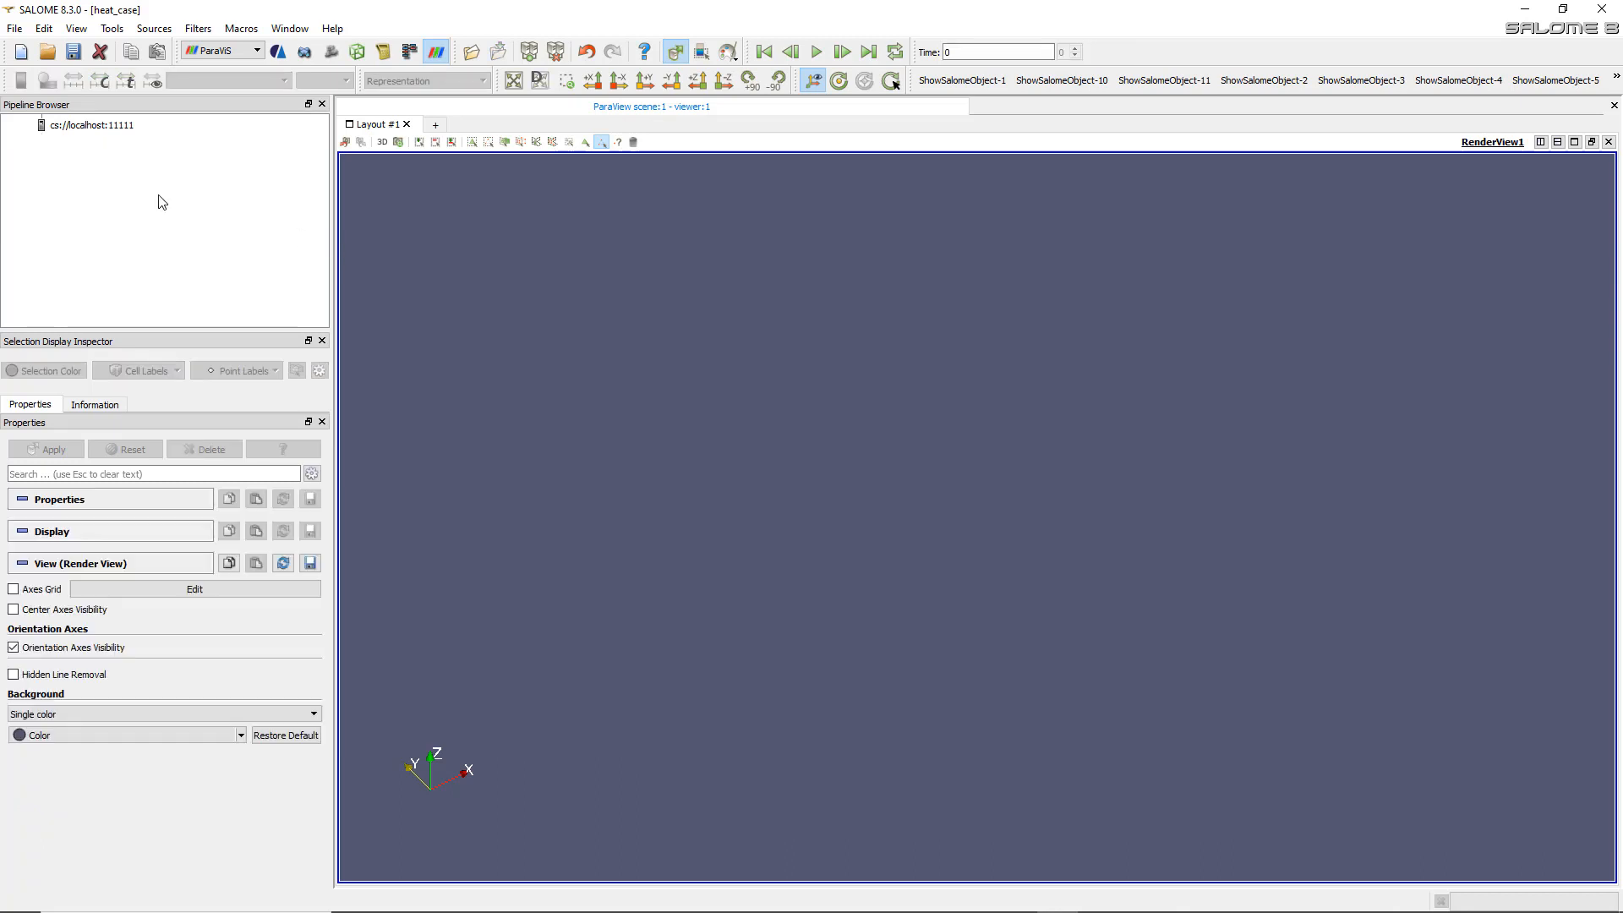
- Switch to the AsterStudy module and show the data settings of the current case
click(221, 50)
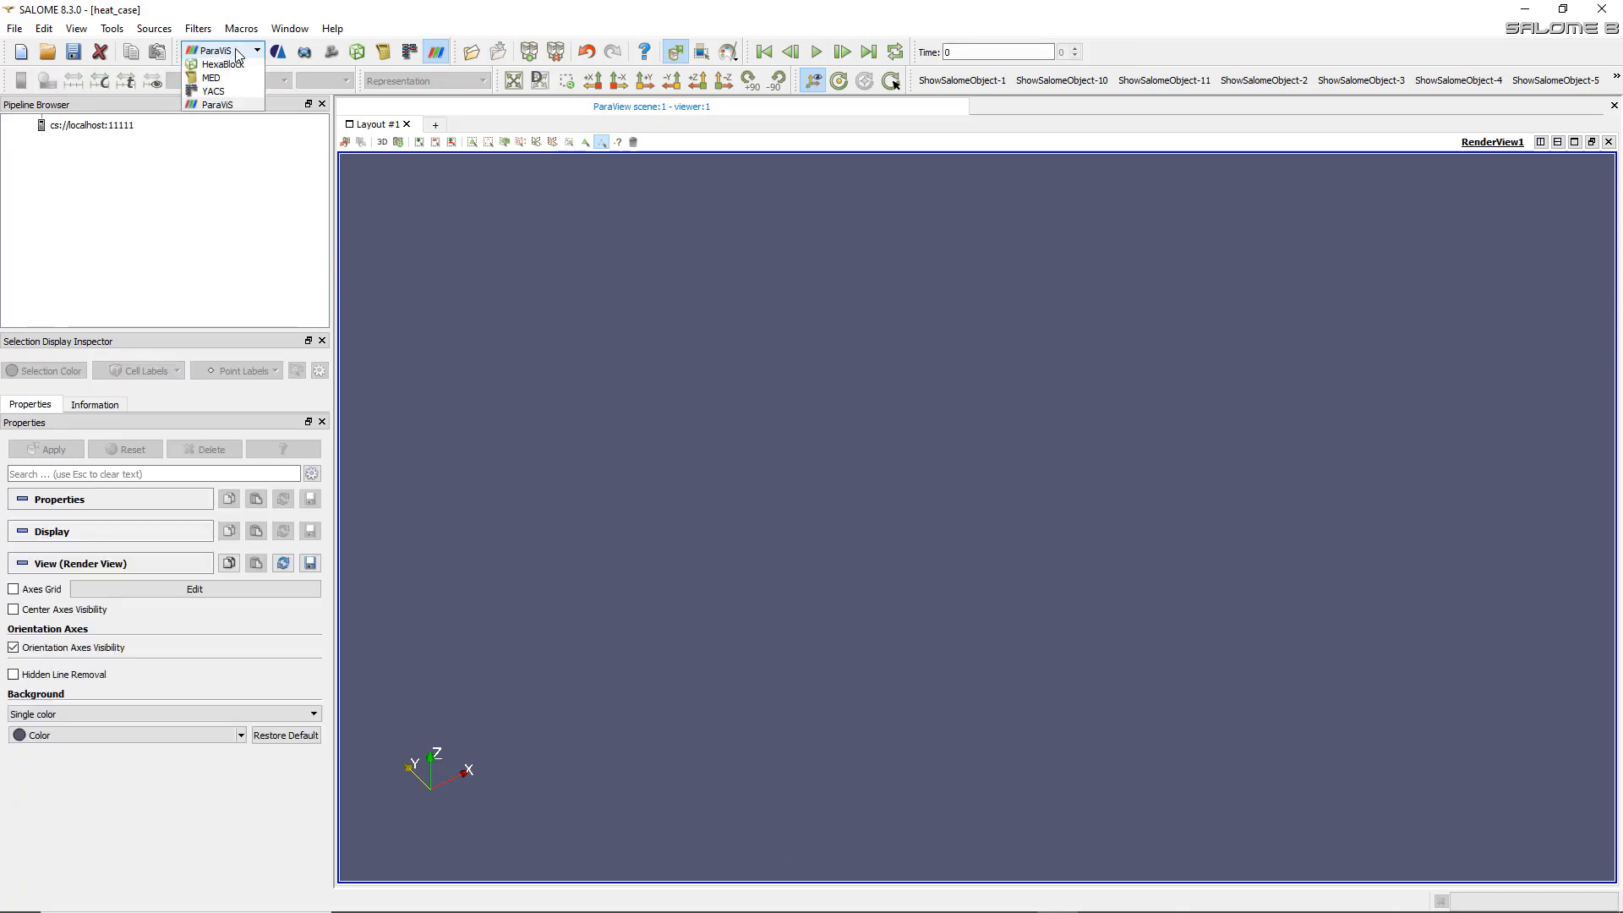
click(224, 80)
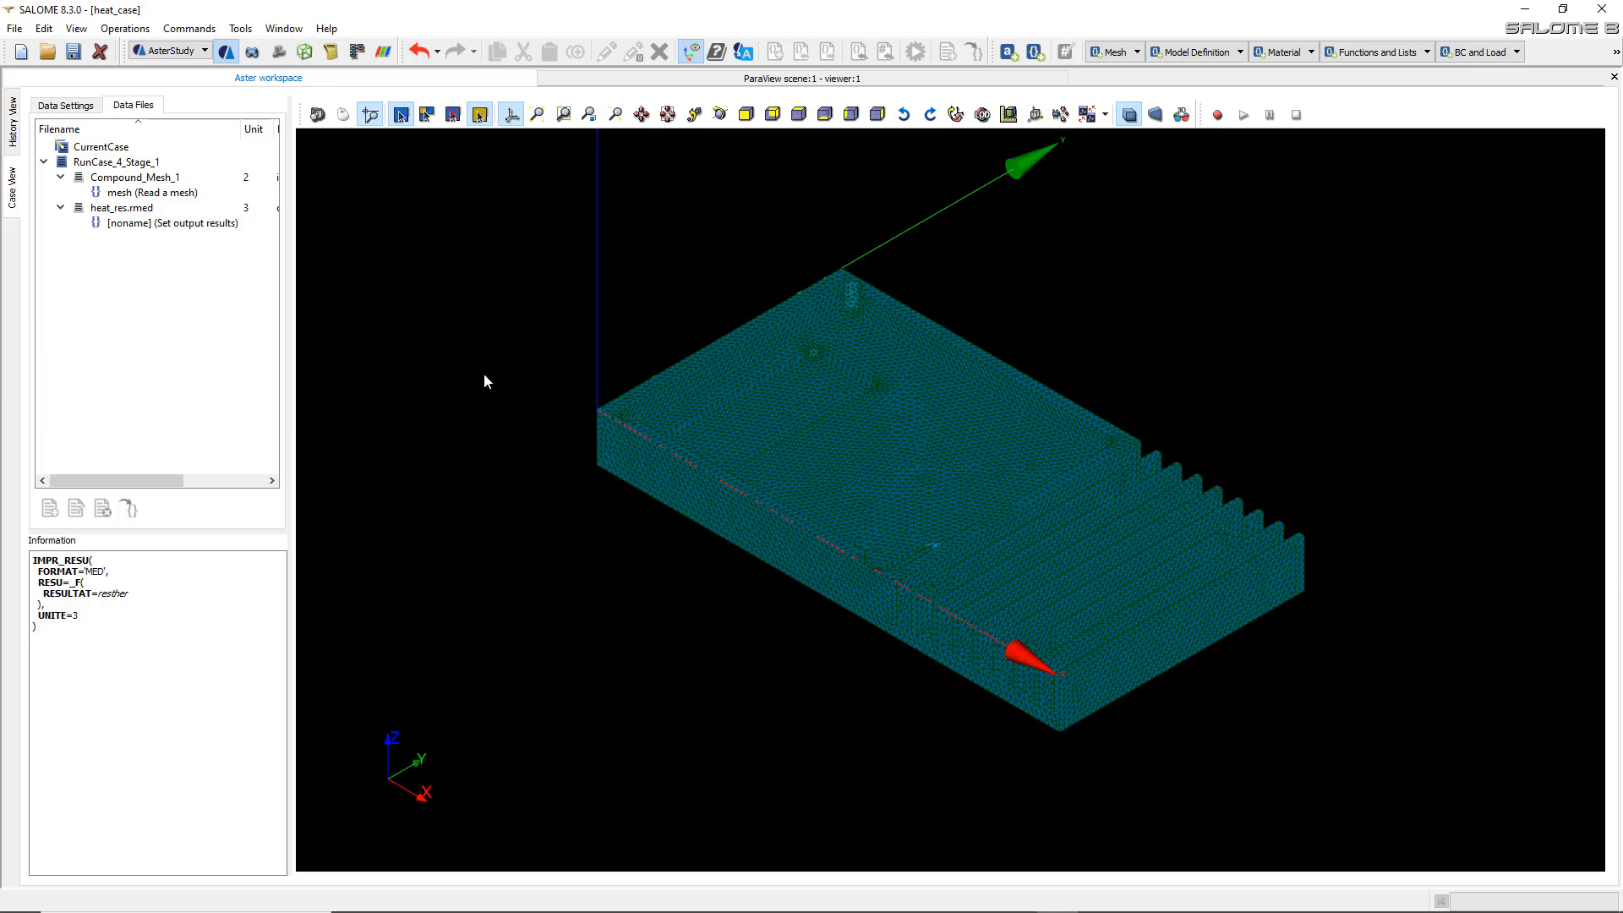
click(65, 105)
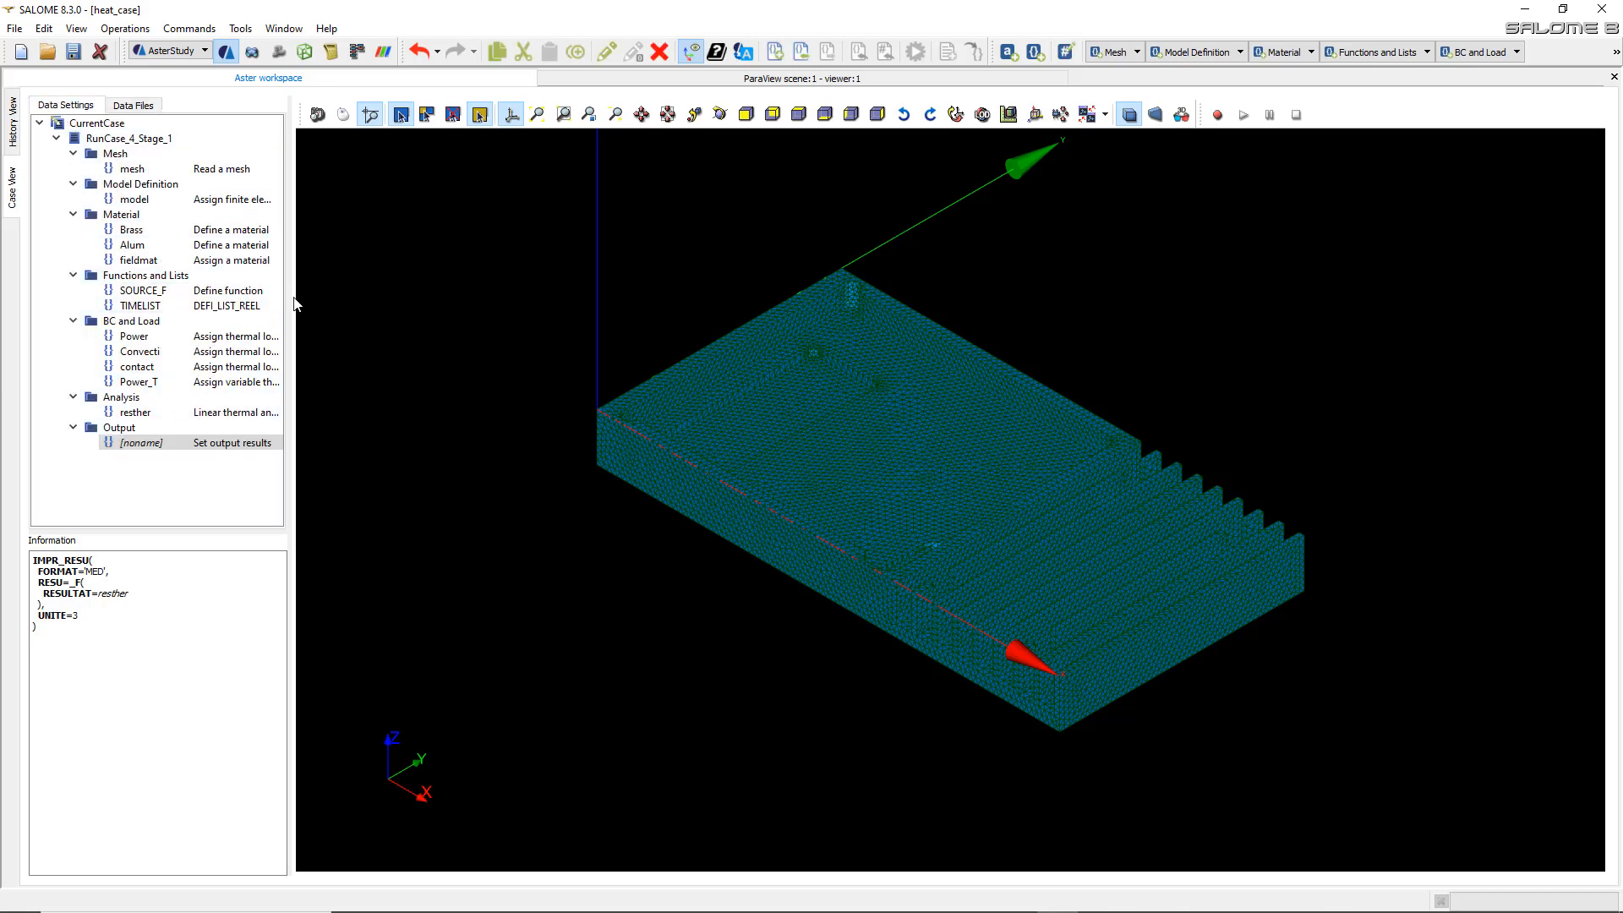
- Widen the data settings tree, open the SOURCE_F function for editing and review its time and function coordinates
drag(291, 301, 349, 301)
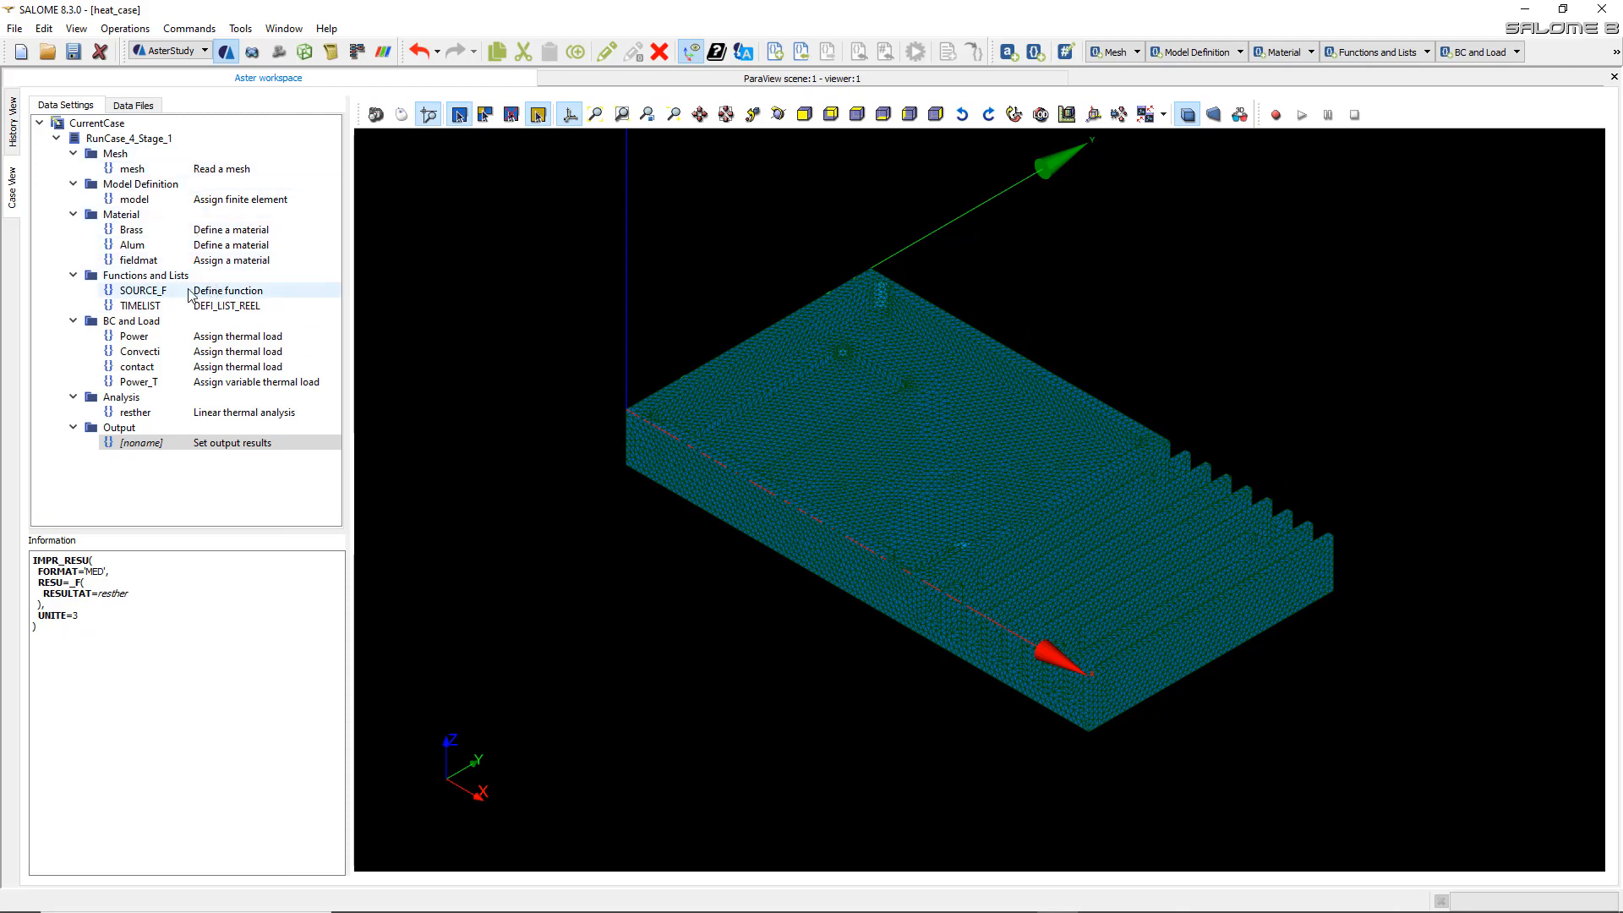
click(162, 292)
double_click(158, 292)
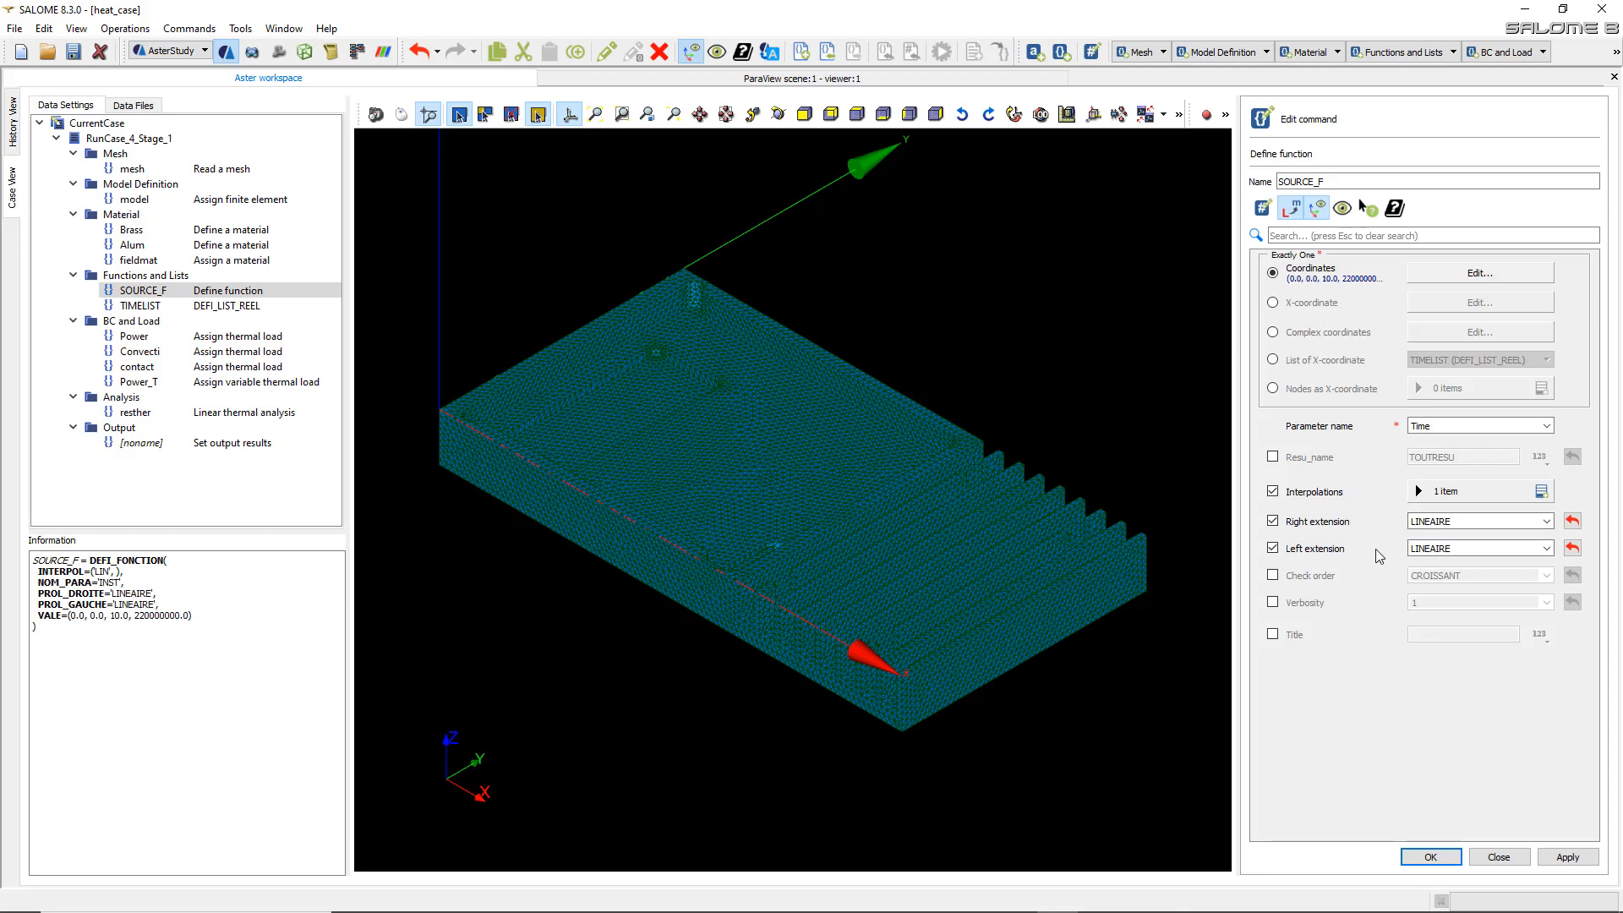
click(1443, 273)
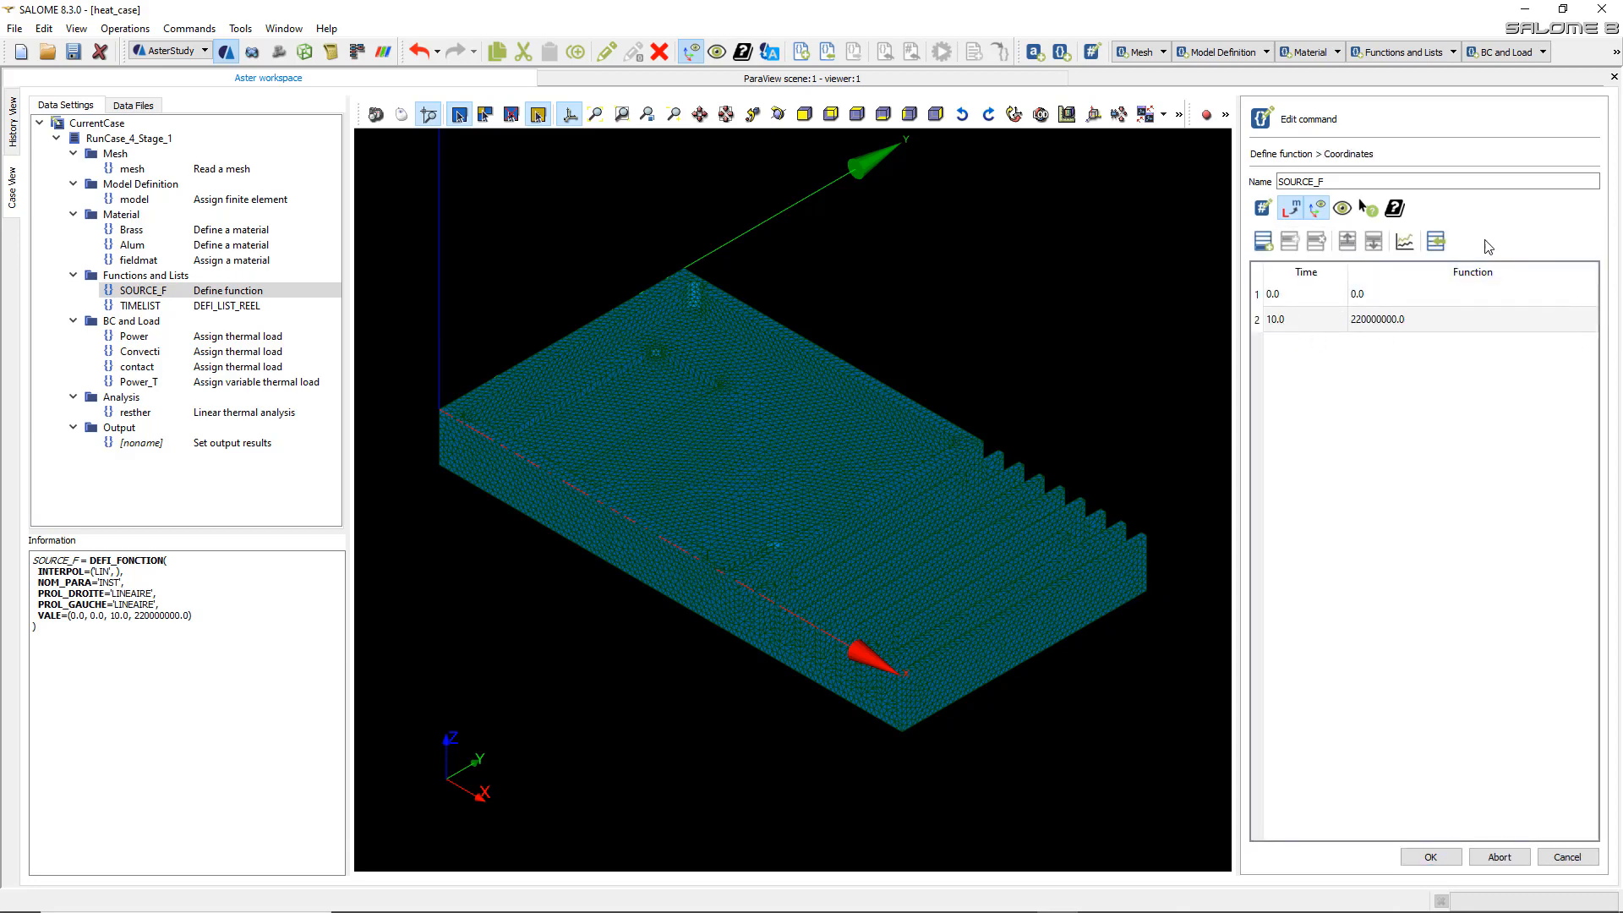
click(1442, 858)
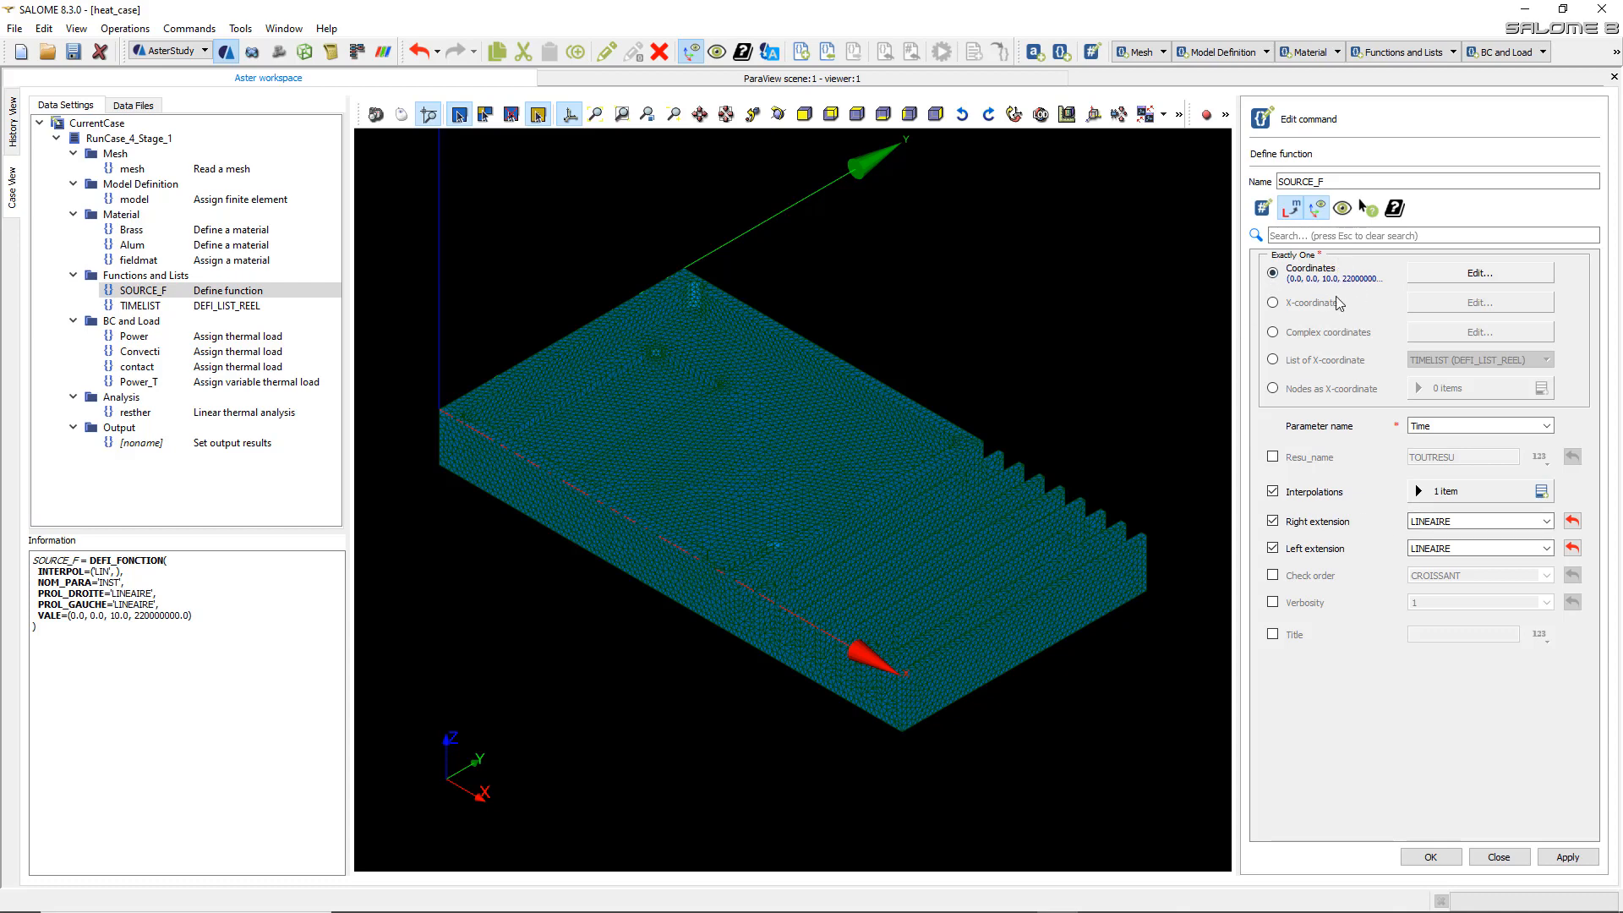
click(1460, 273)
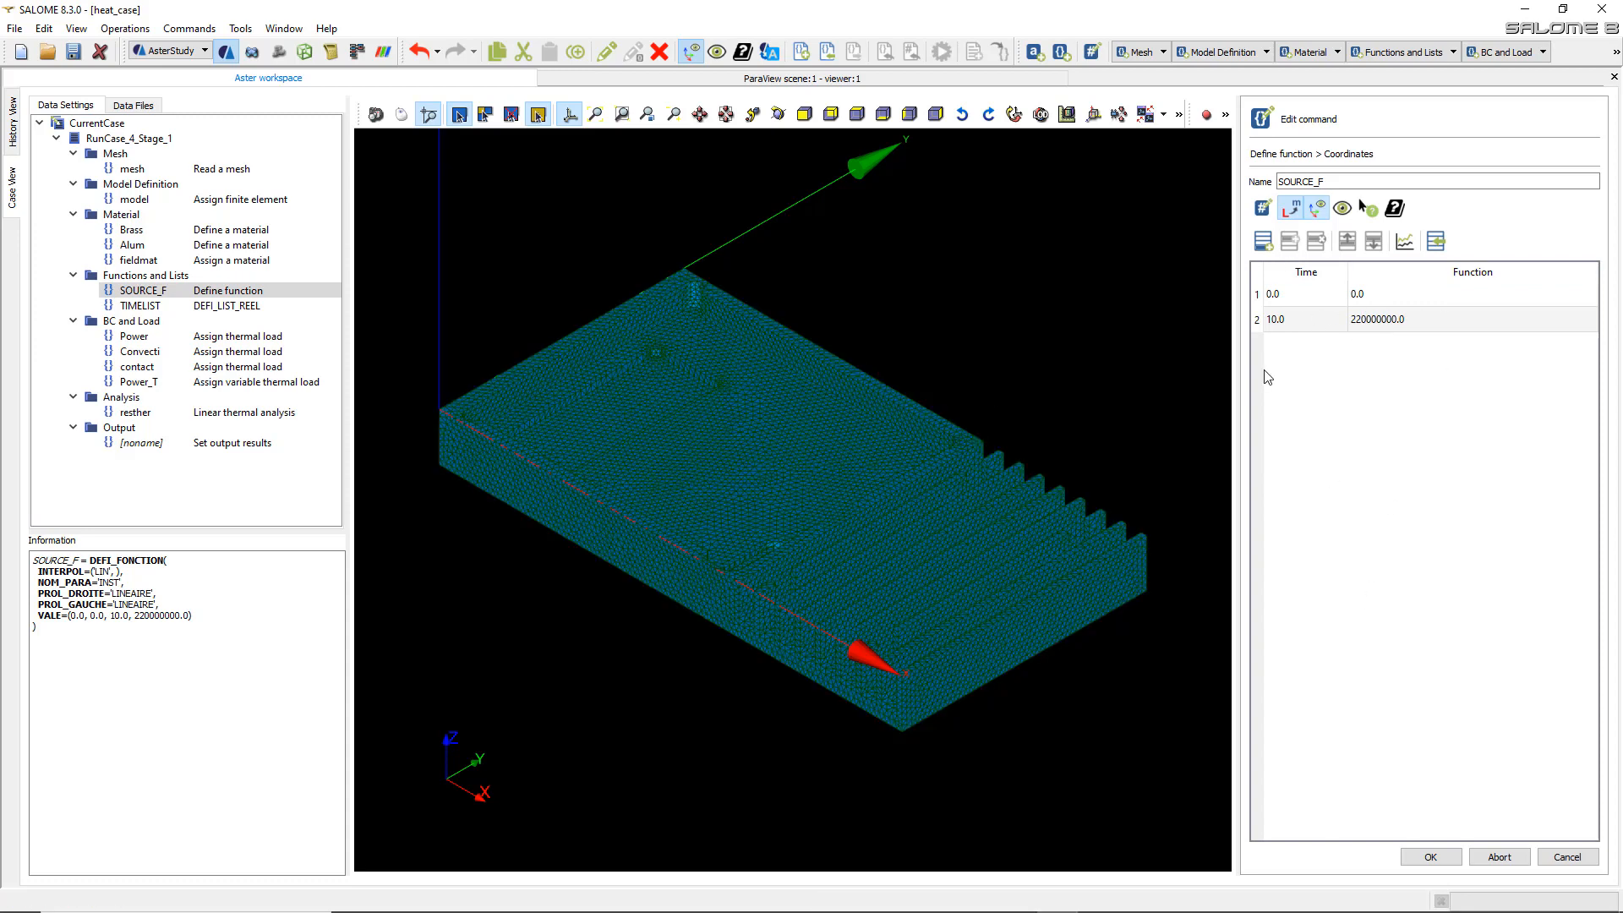
click(1431, 857)
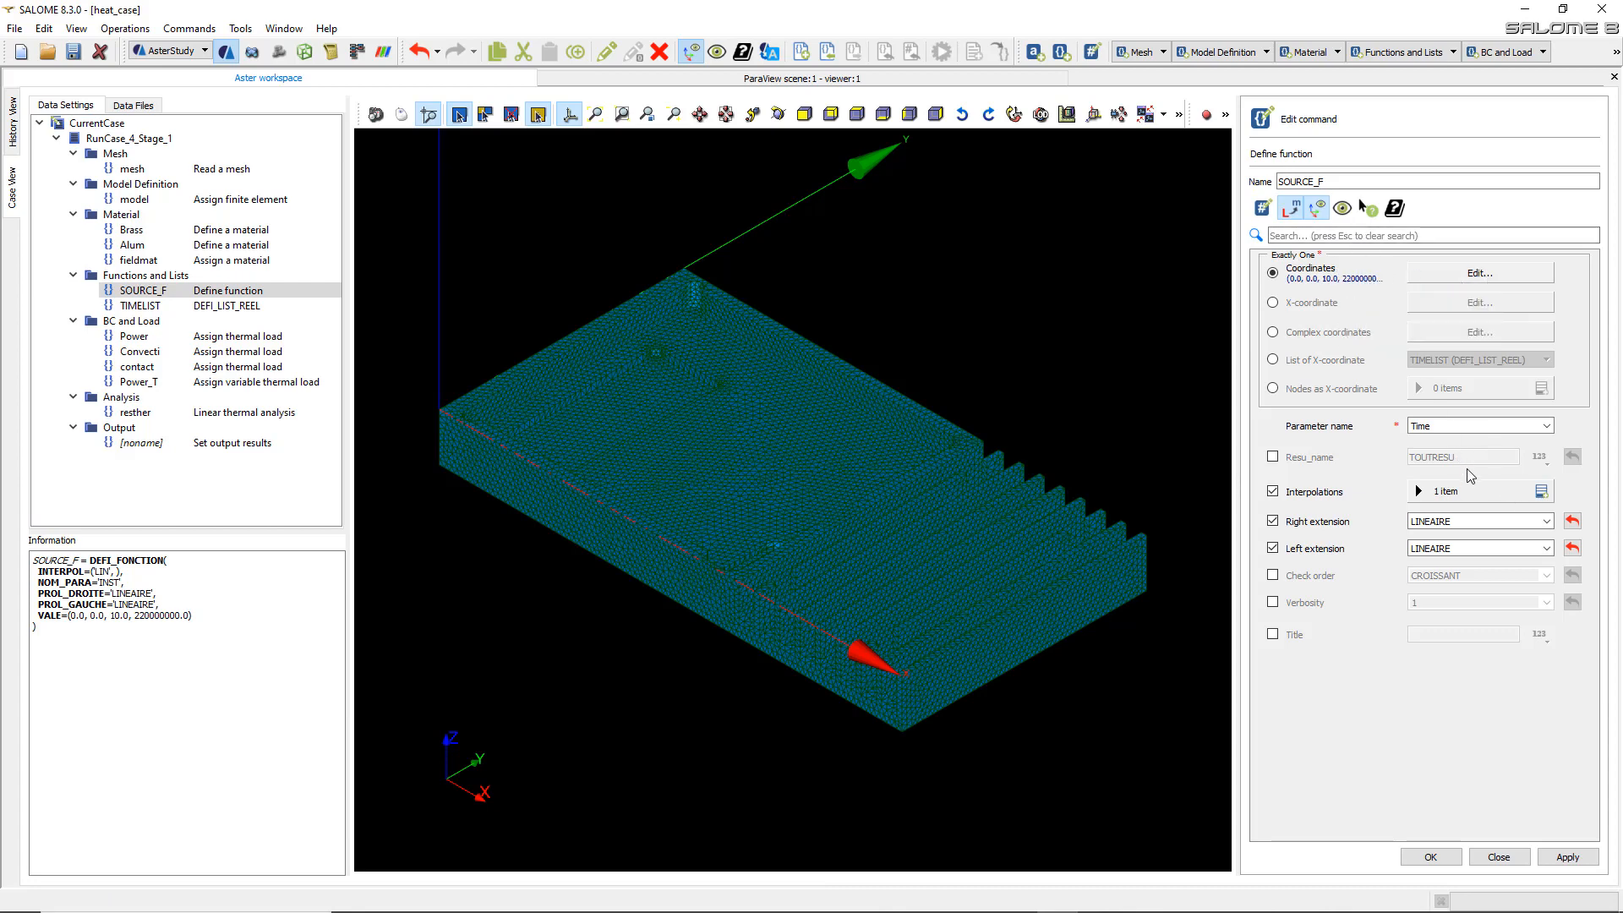
- Set the right extension of SOURCE_F to CONSTANT and accept the edited function
click(1548, 524)
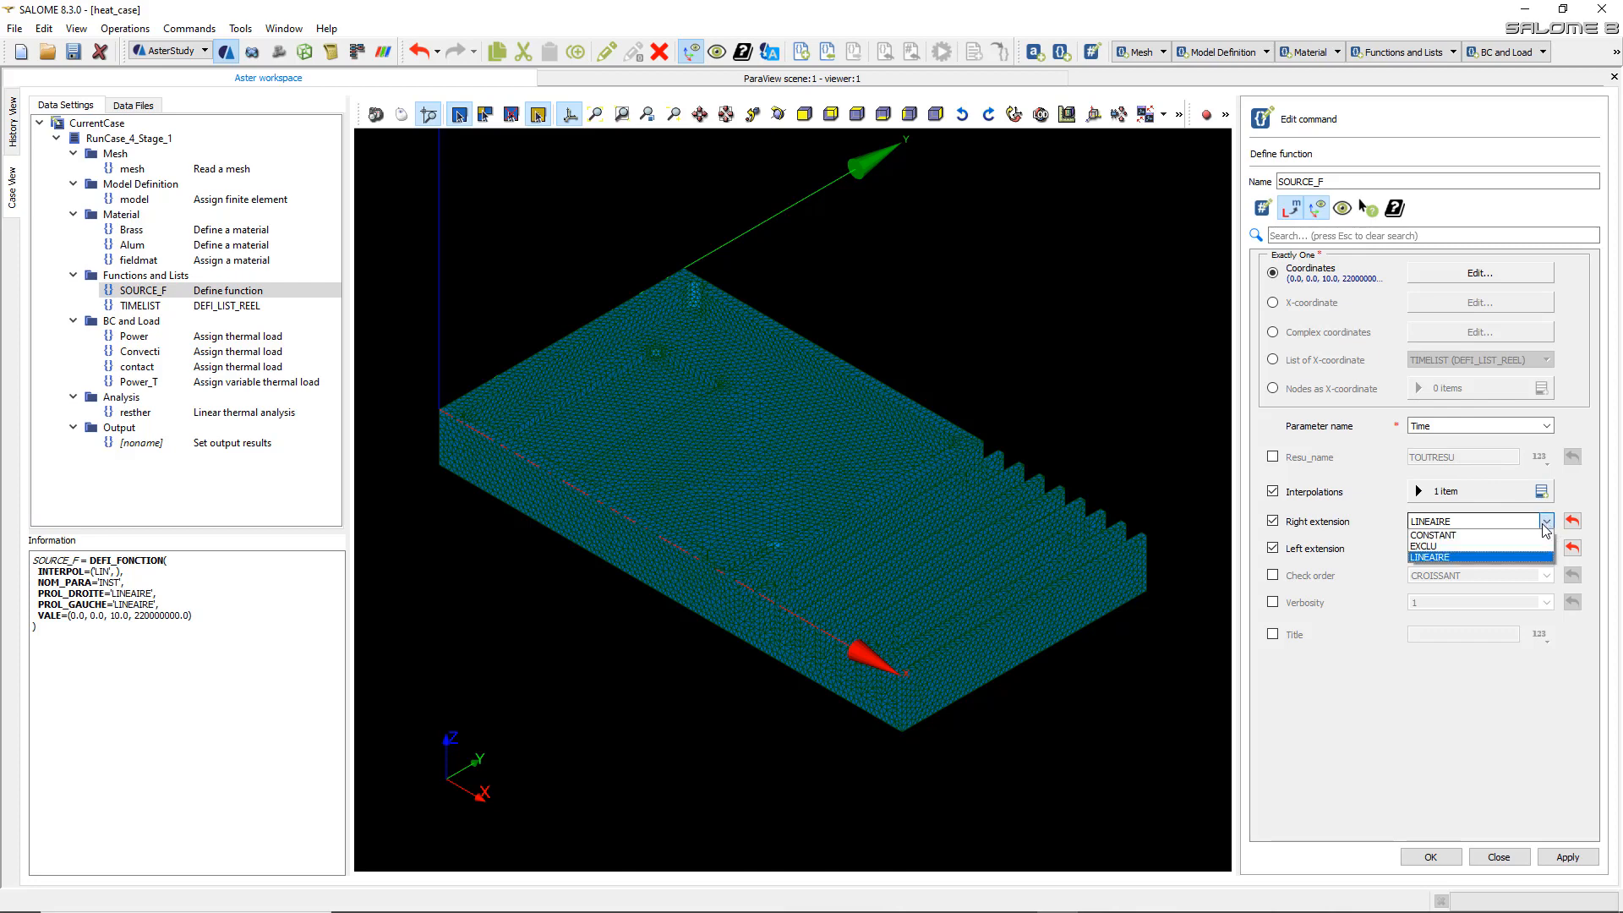
click(1475, 536)
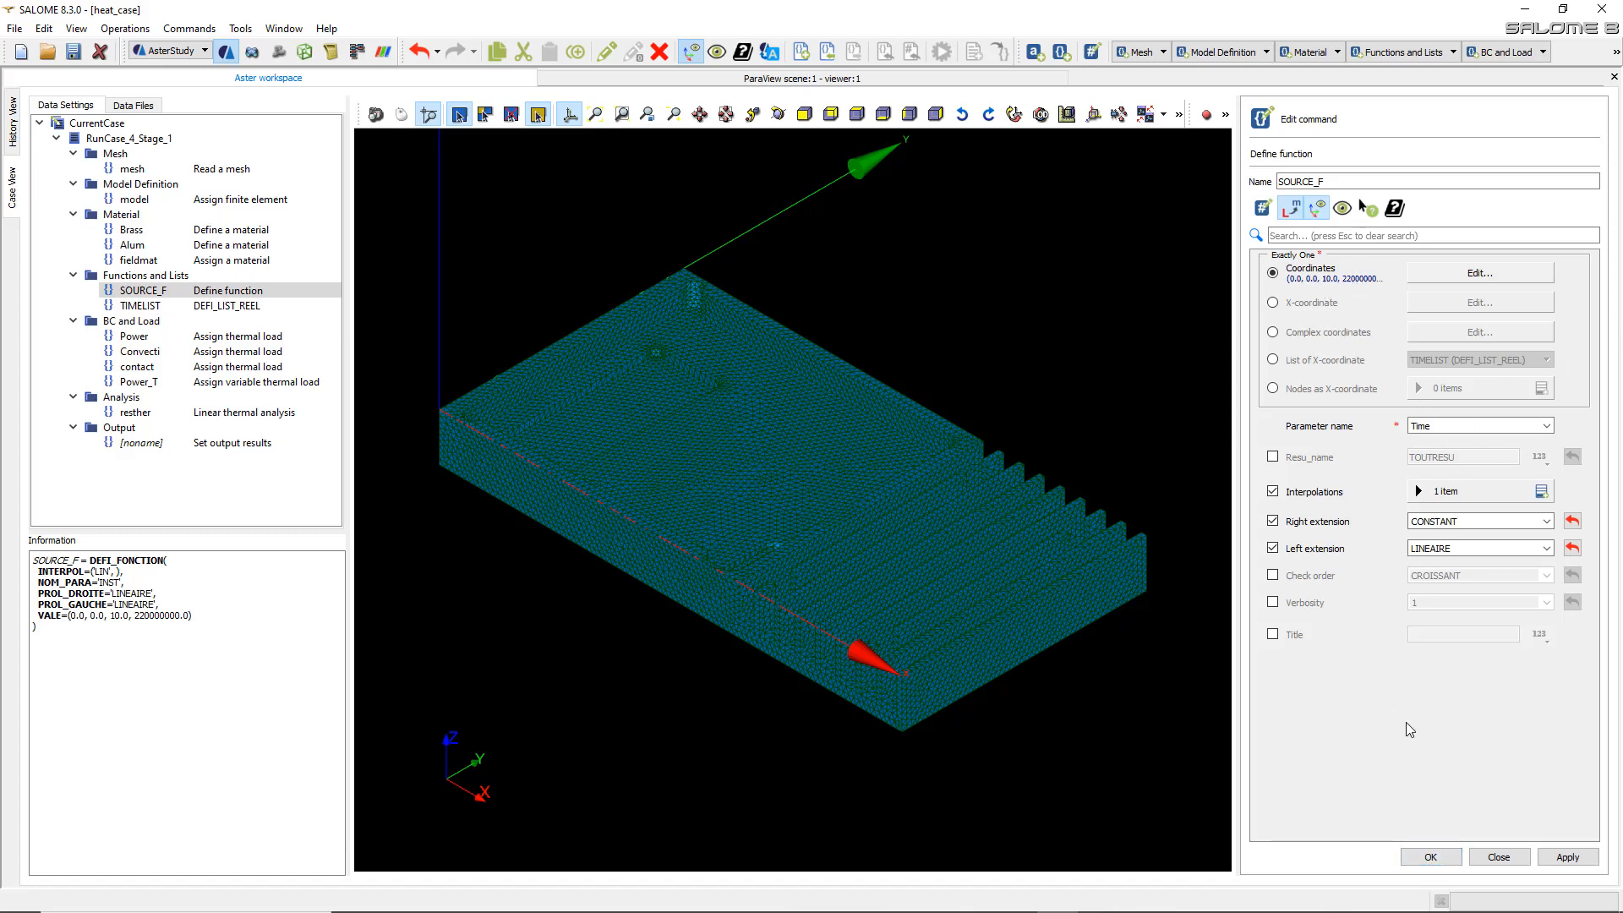
click(1437, 858)
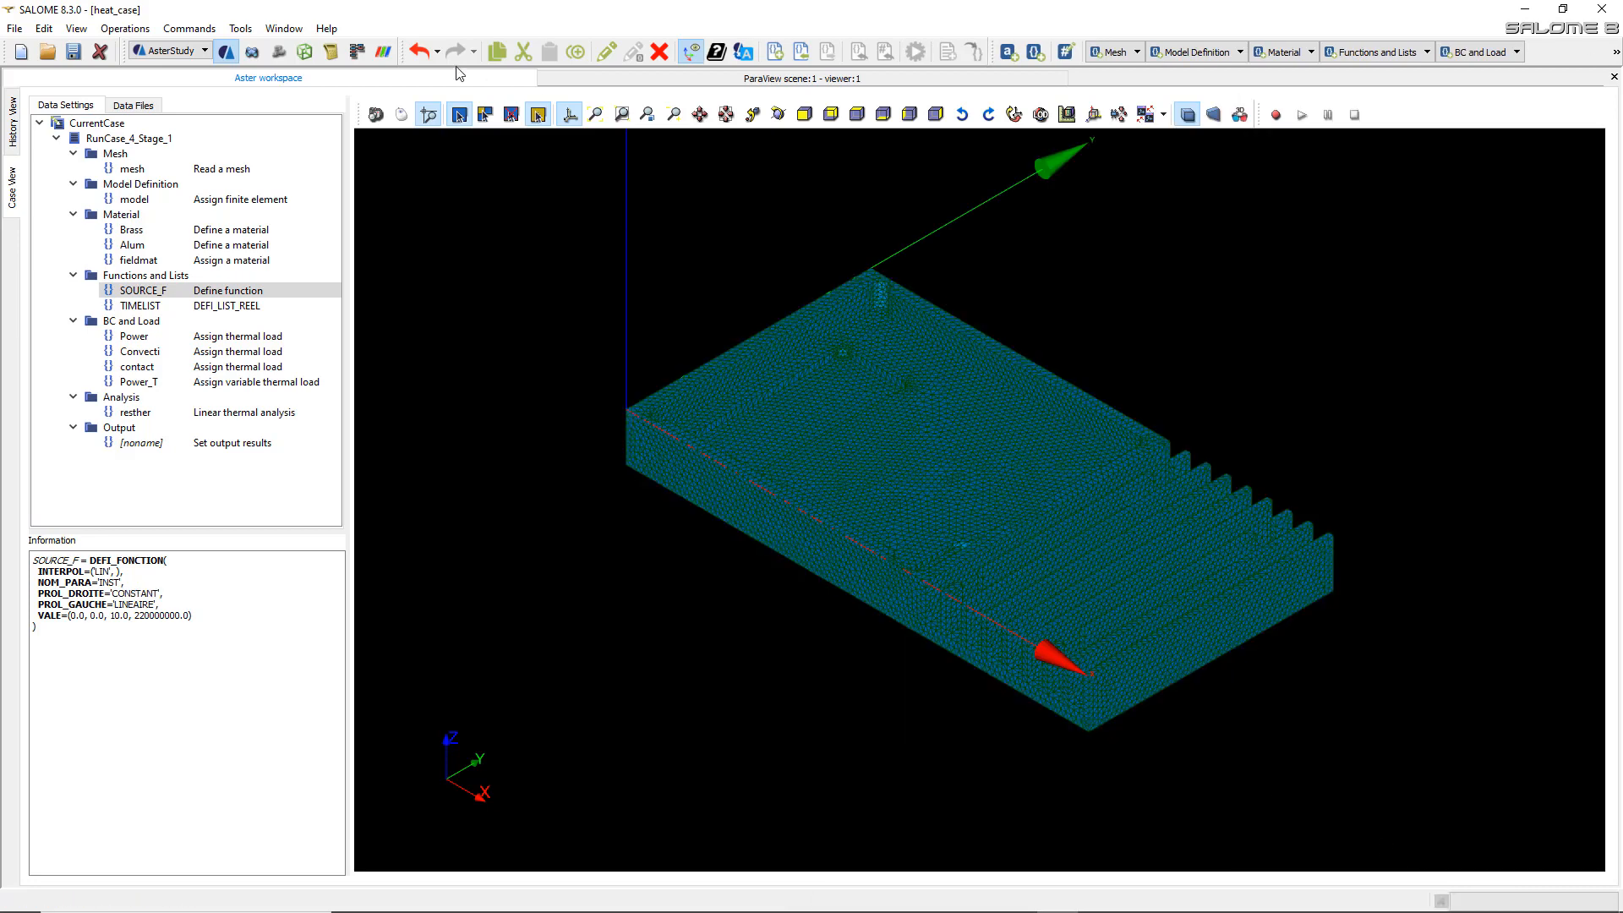
- Save the study and run the current case as RunCase_6
click(74, 52)
click(12, 128)
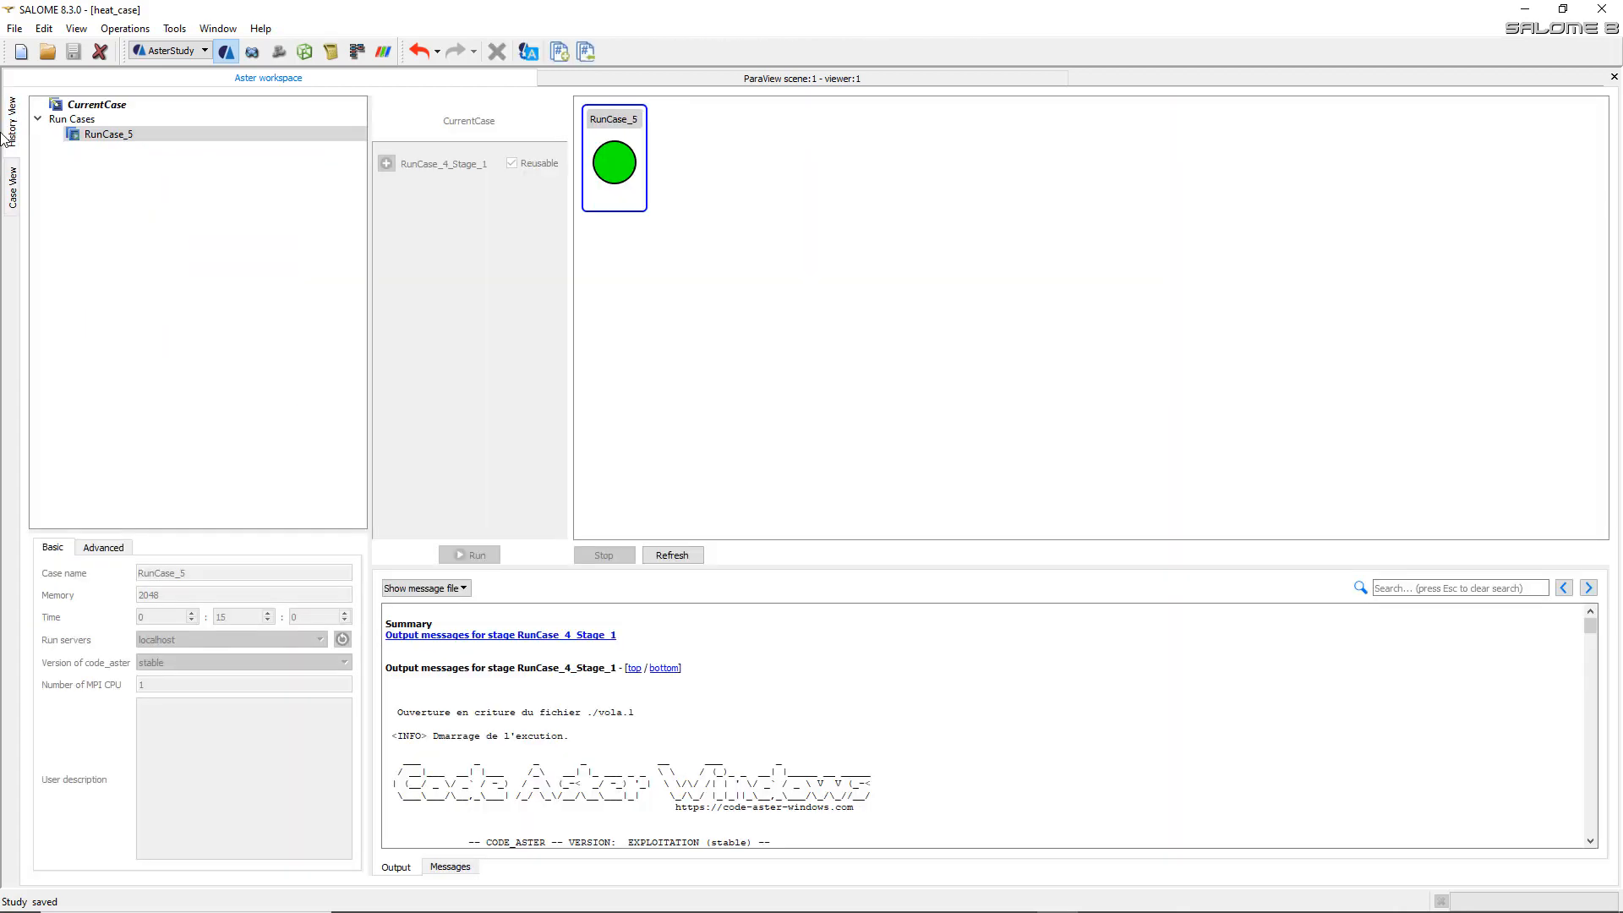
click(92, 104)
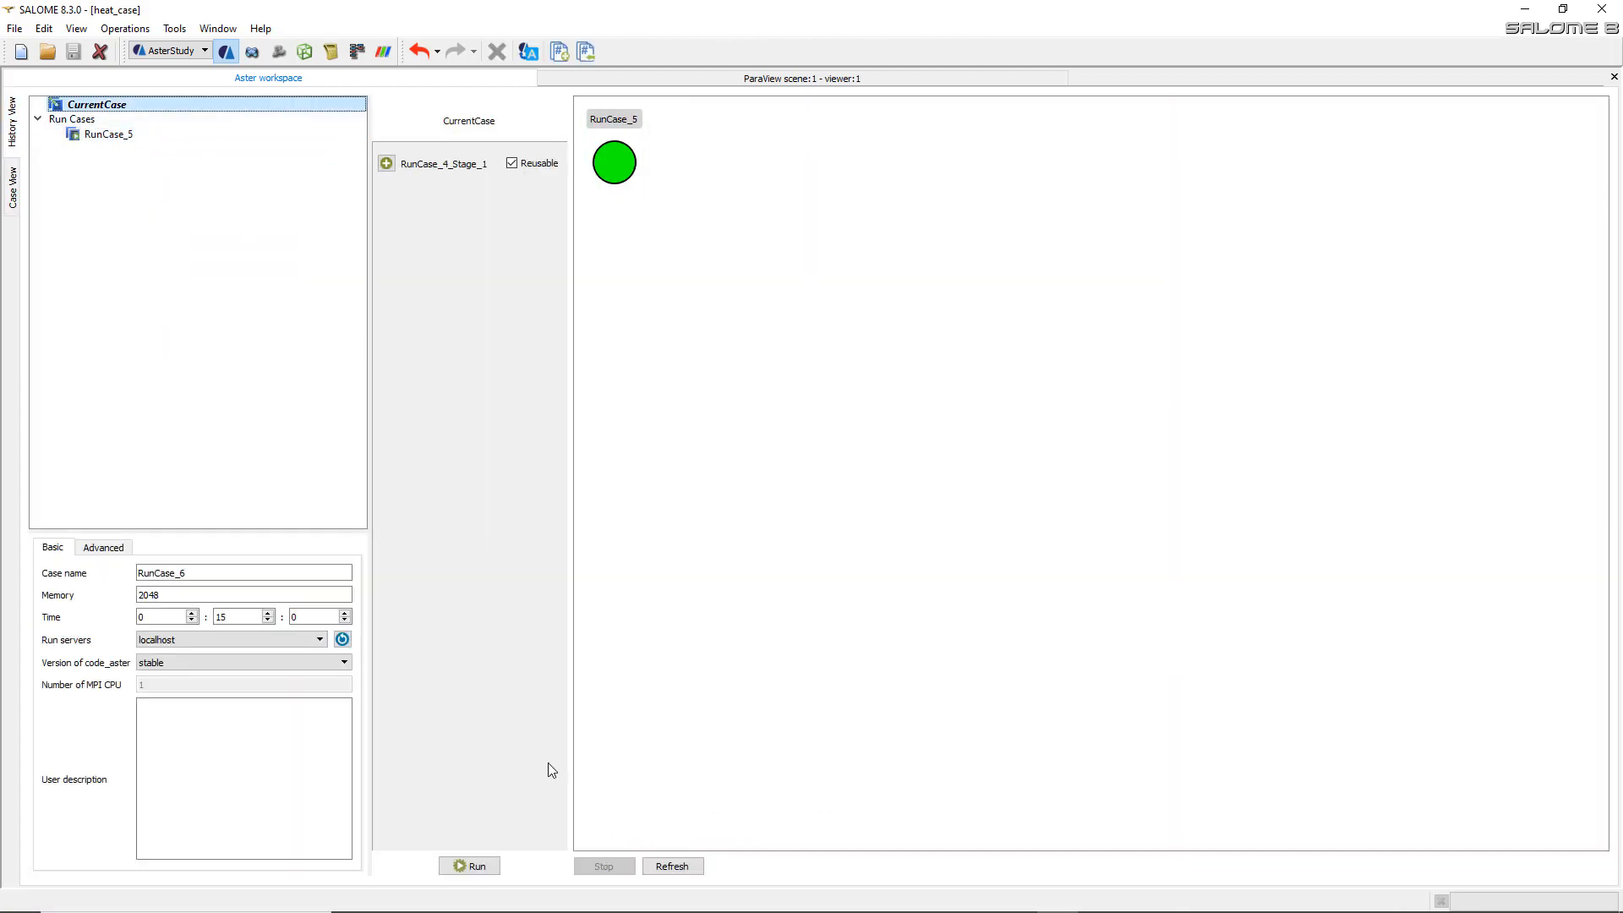
click(478, 867)
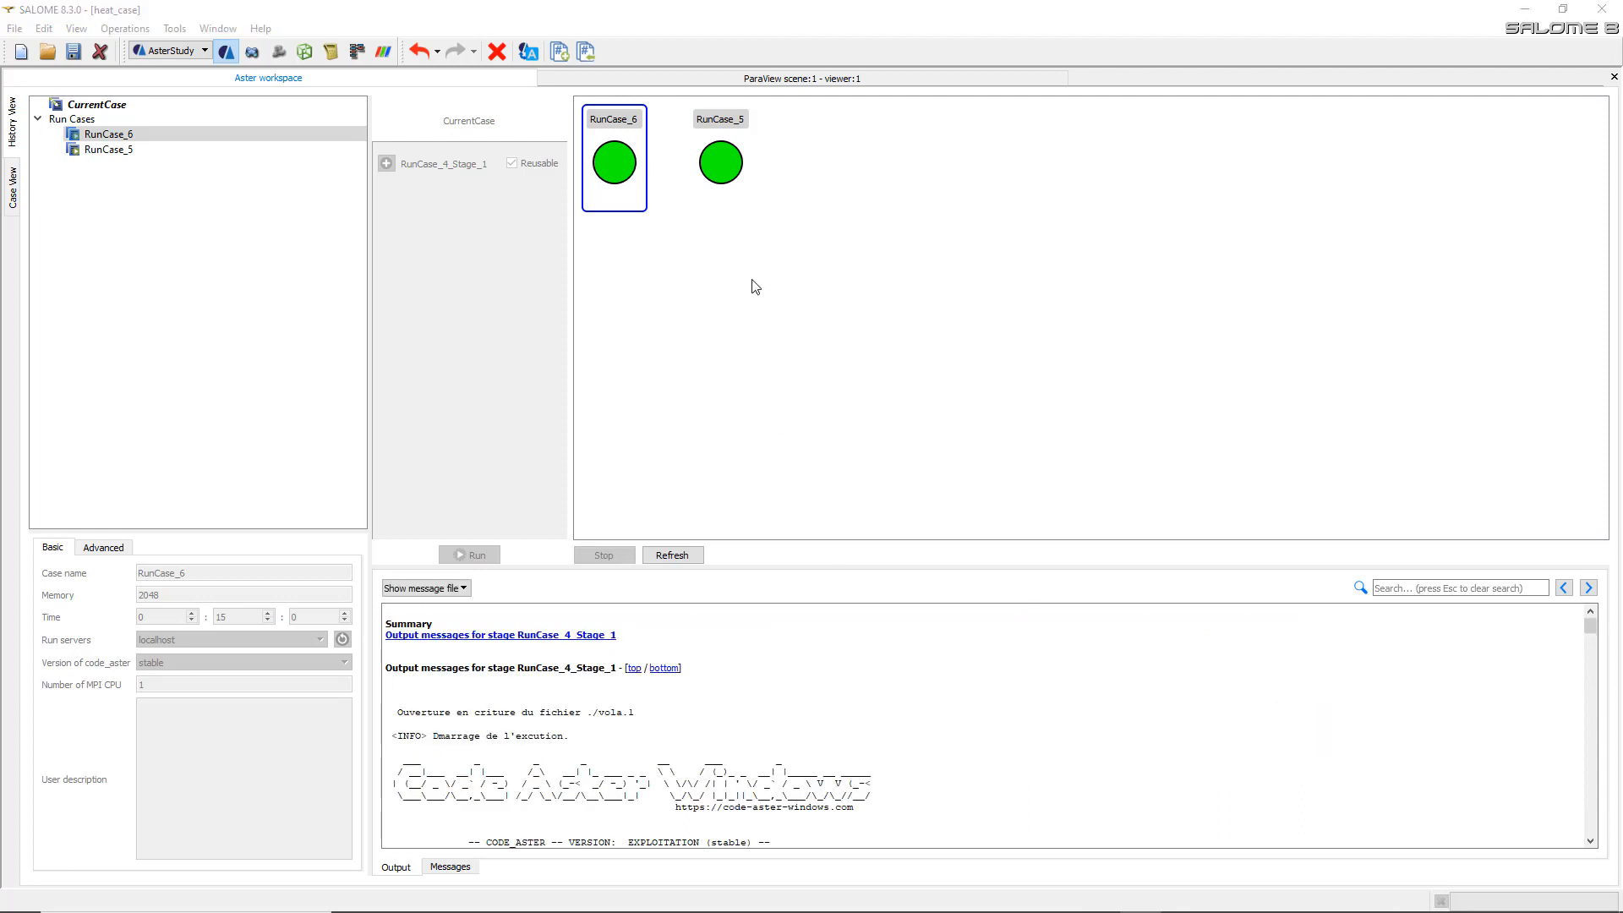
- Open the case's output file heat_res.rmed in ParaVis
click(12, 121)
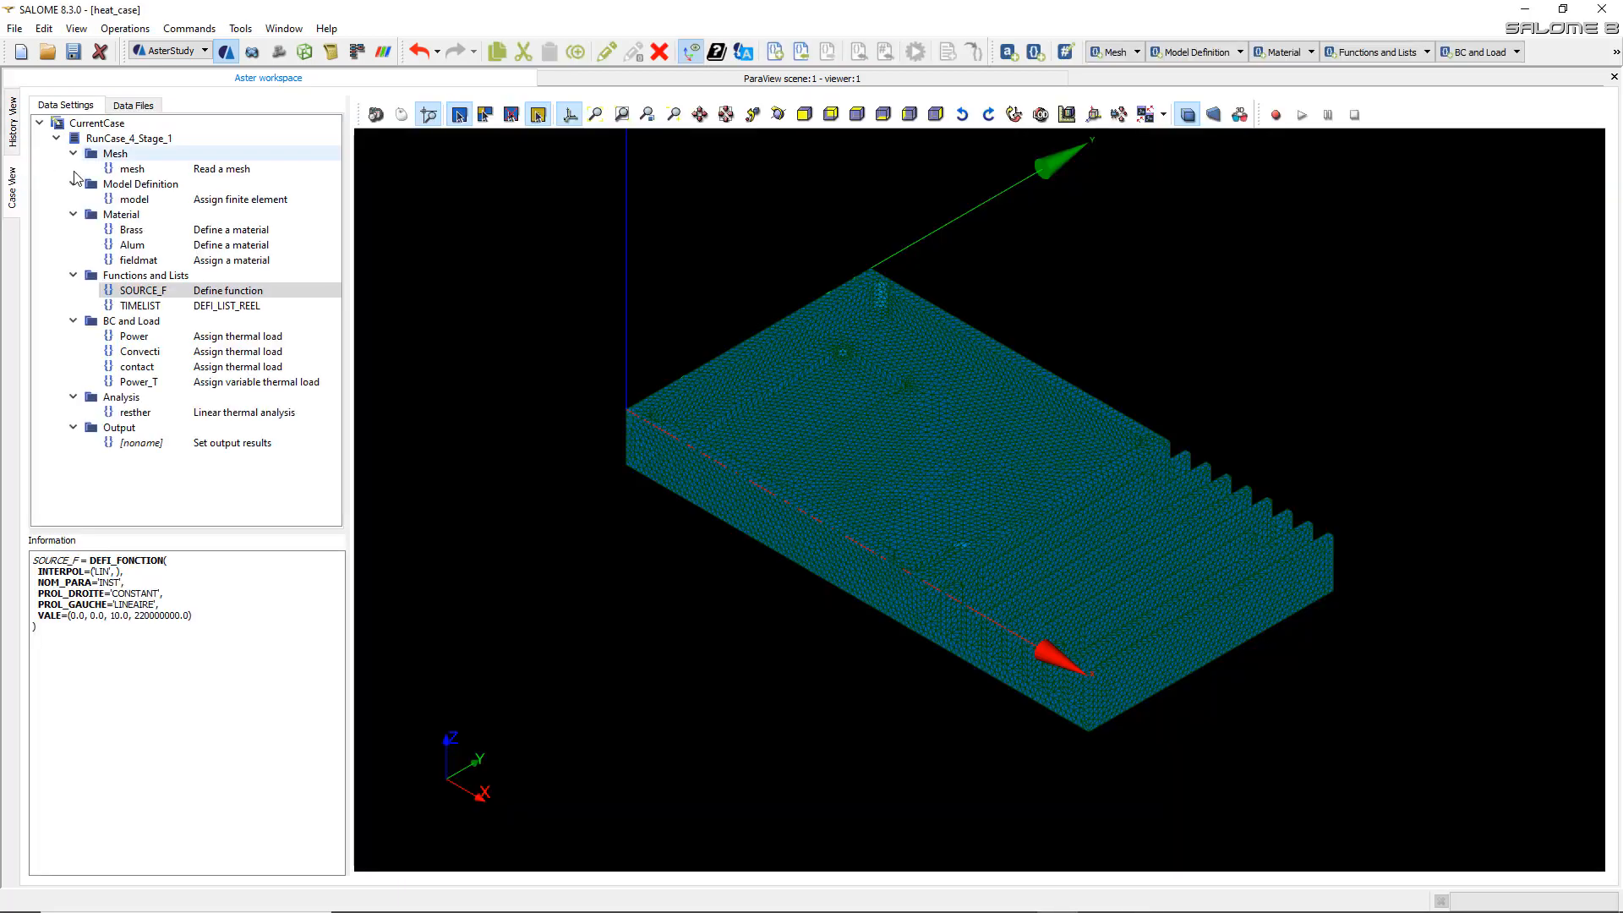
click(133, 106)
click(120, 208)
right_click(149, 205)
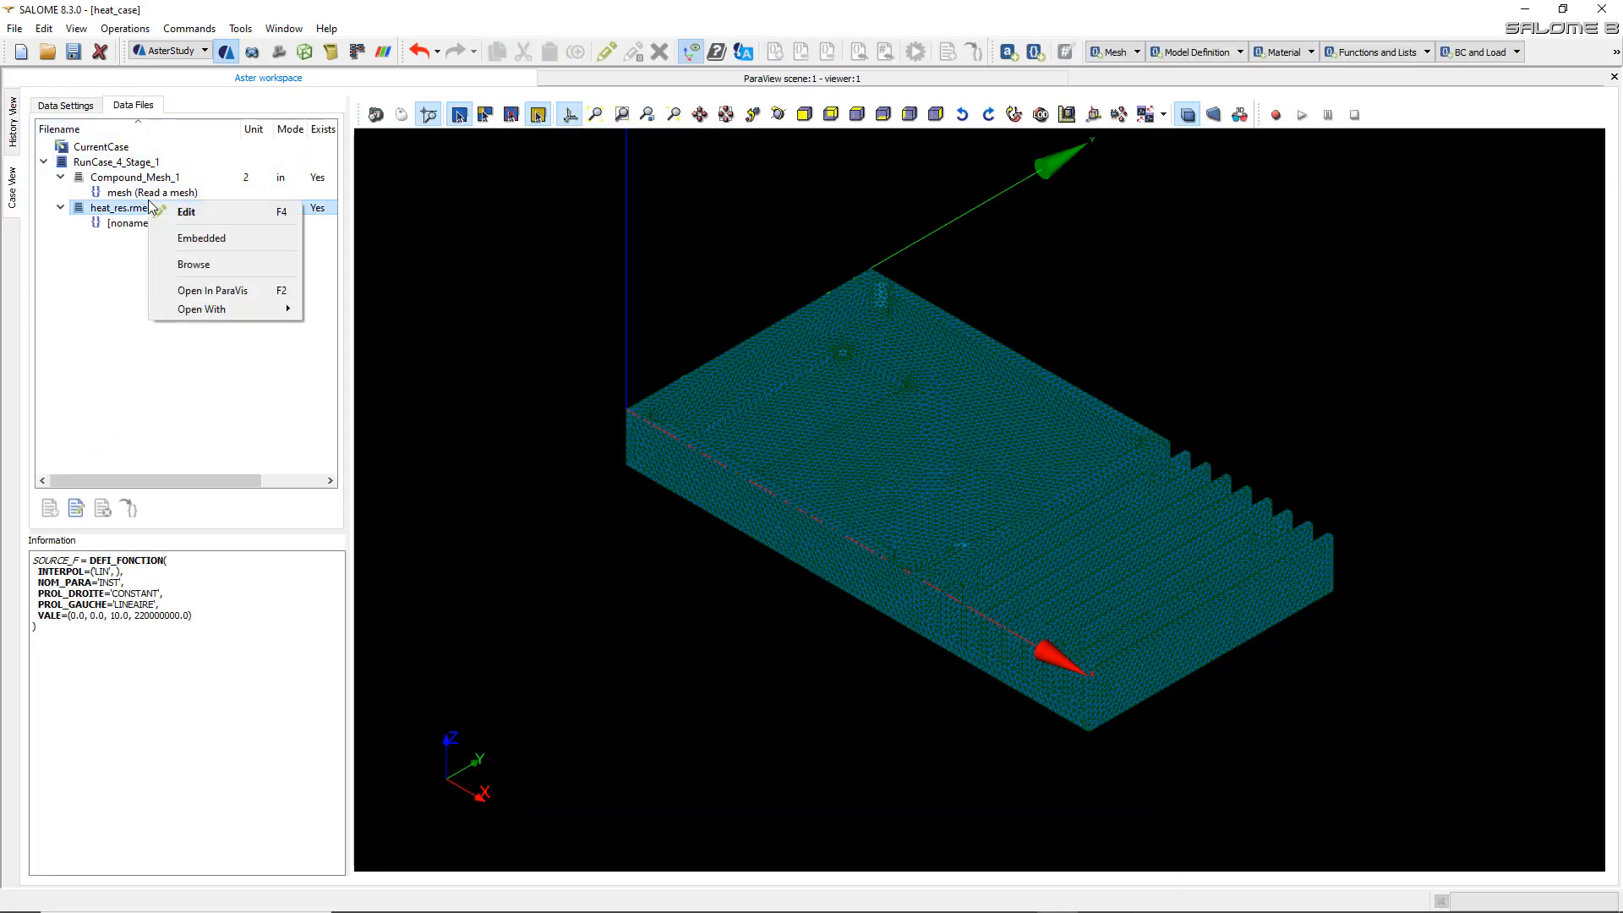
click(208, 290)
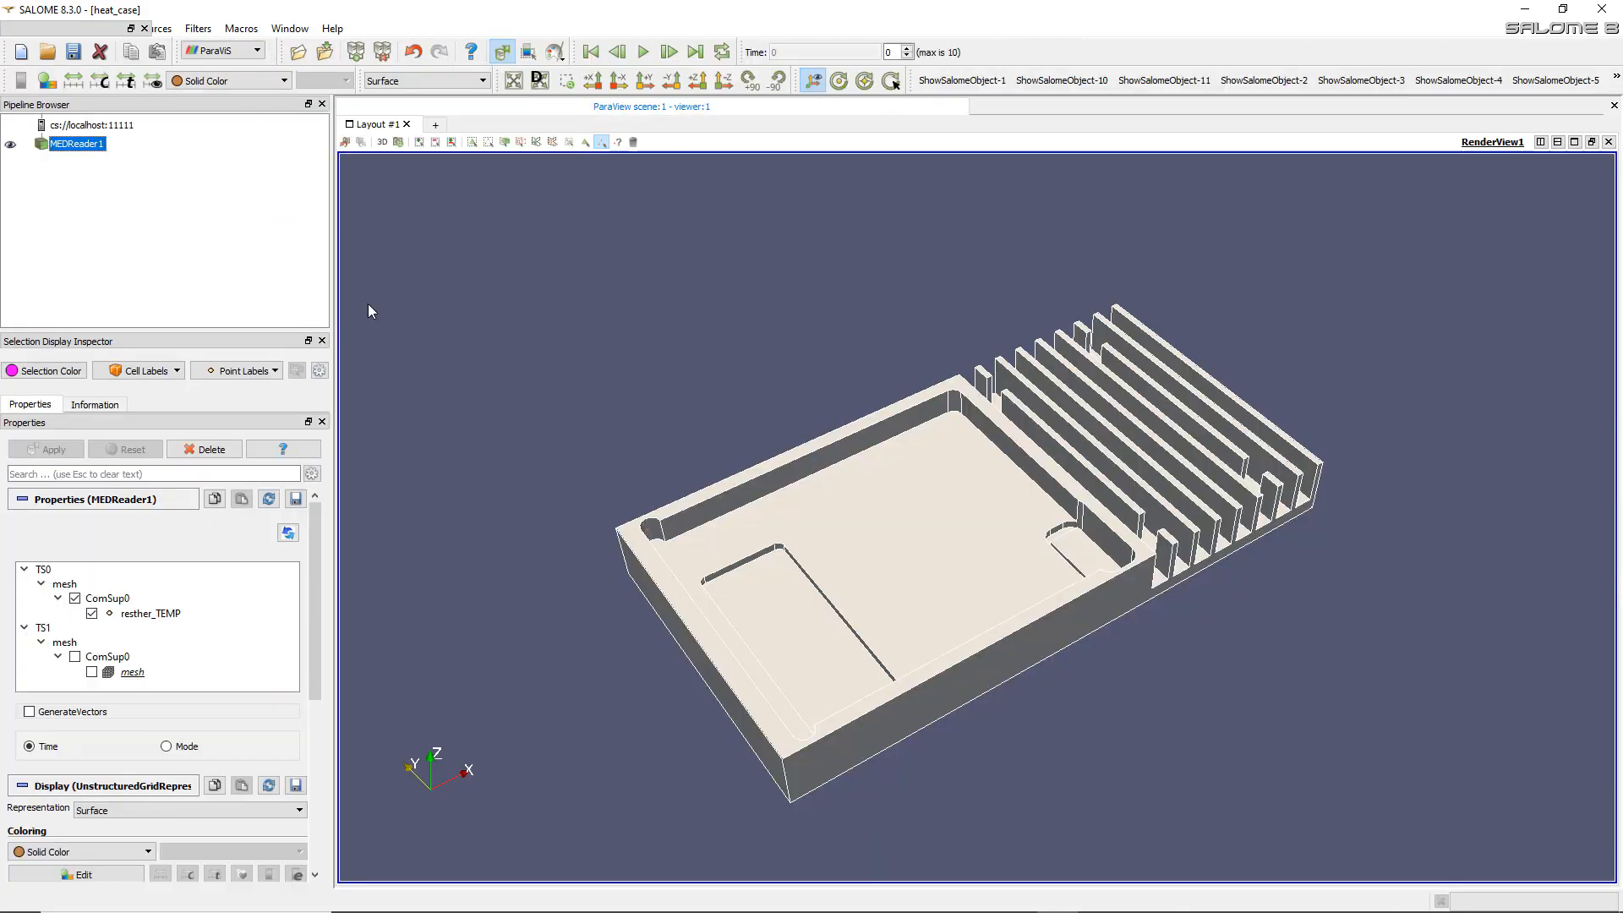
- Color the model by resther_TEMP, go to the last time step and rescale the colors to the data range over all timesteps
click(182, 80)
click(213, 125)
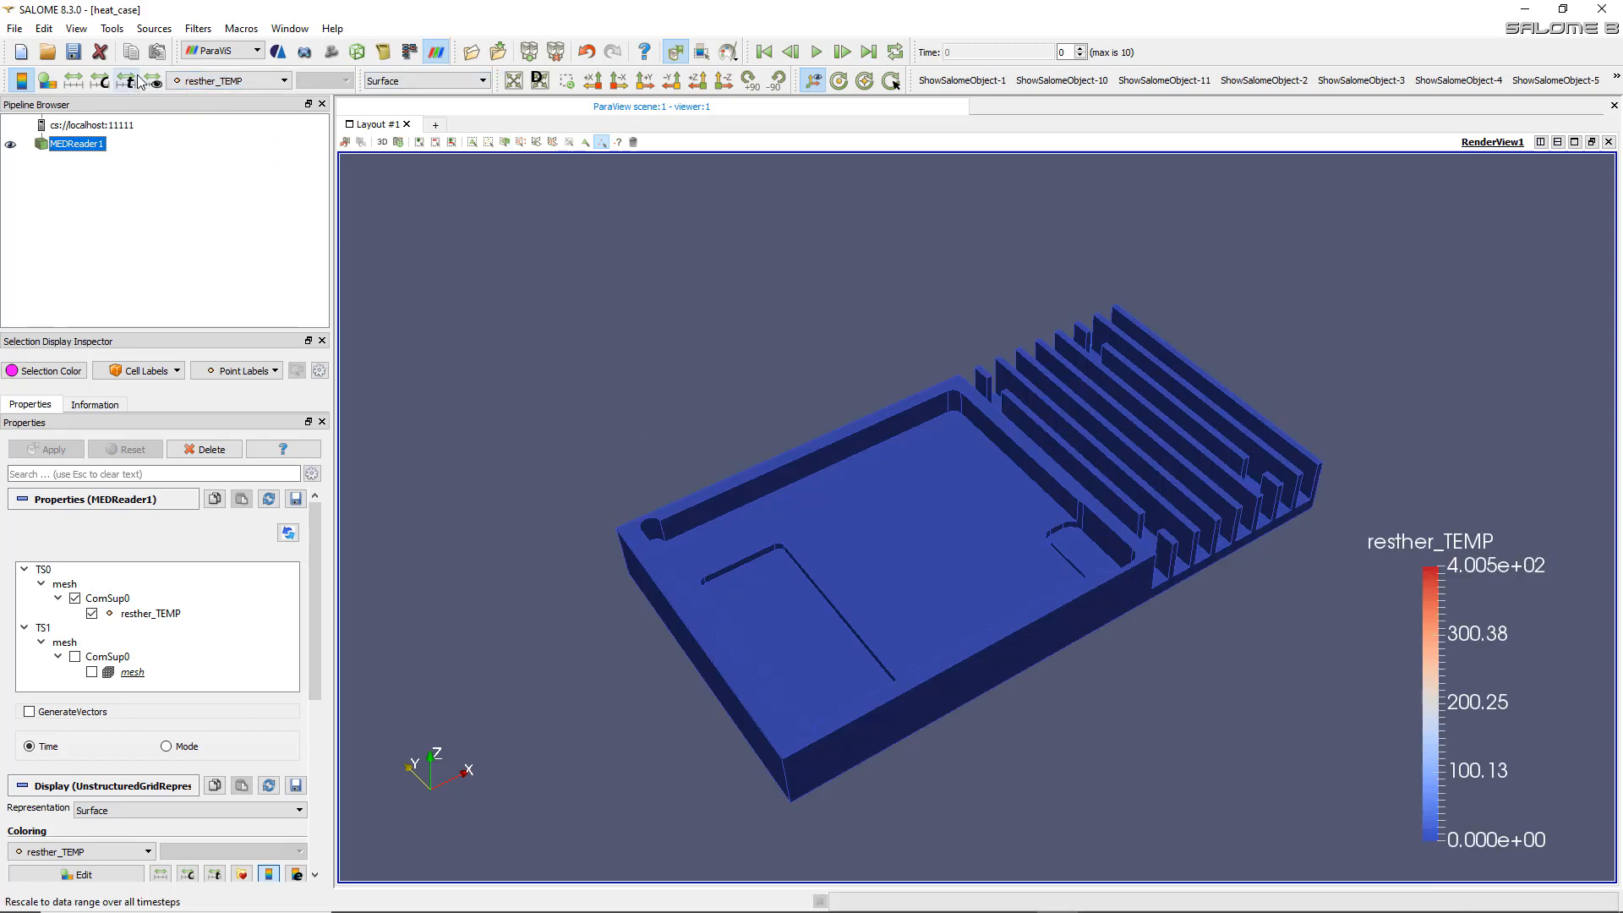
click(868, 51)
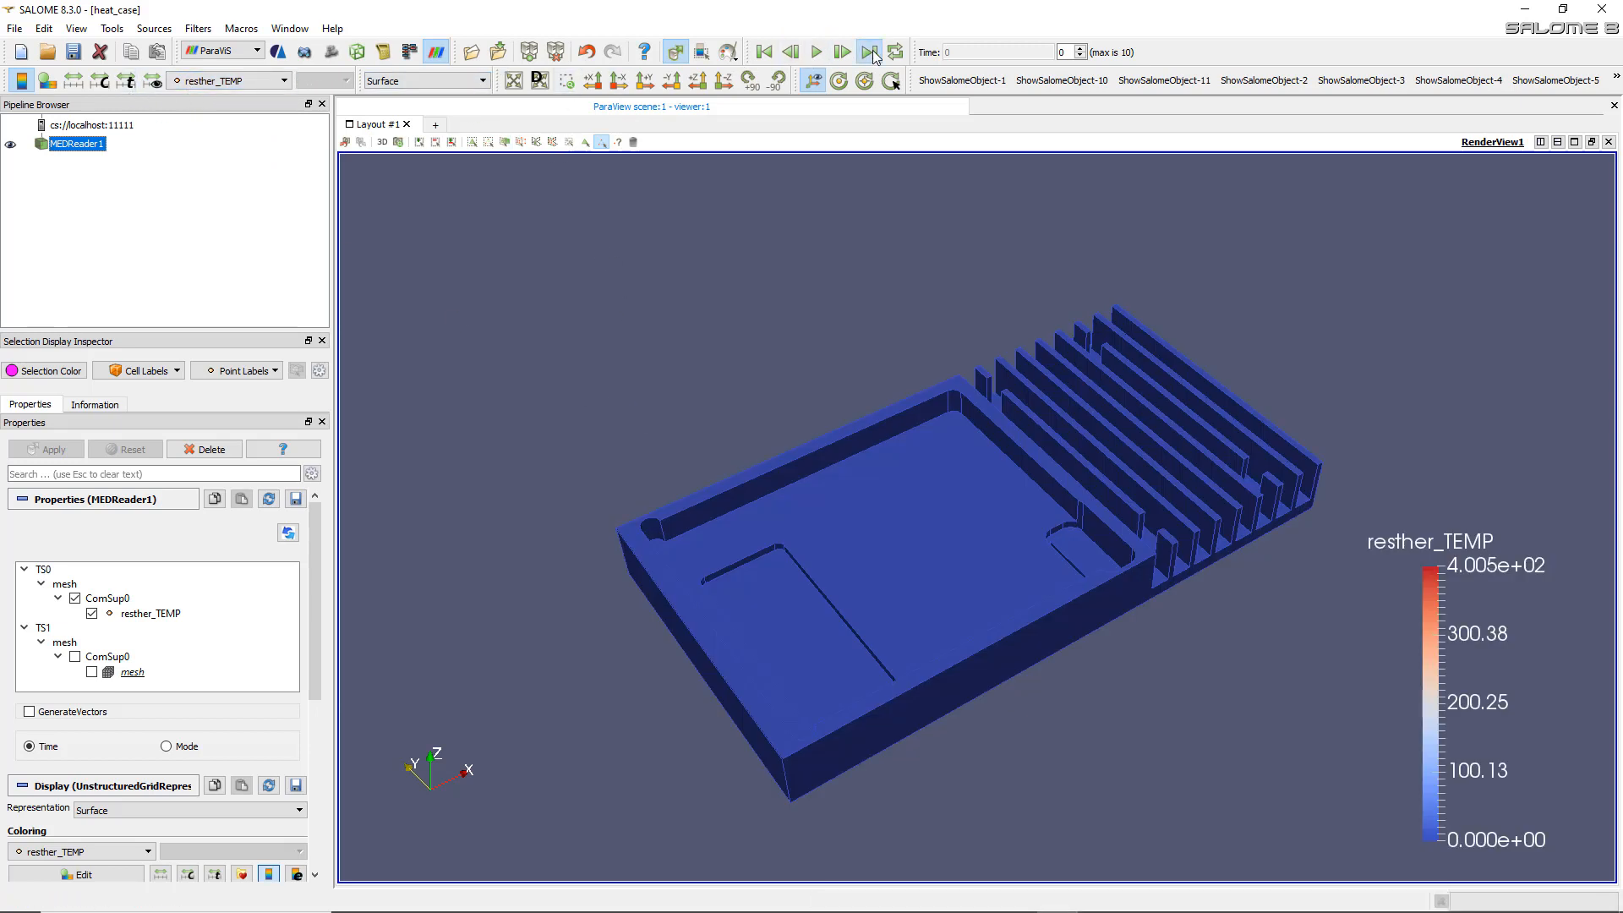
click(134, 85)
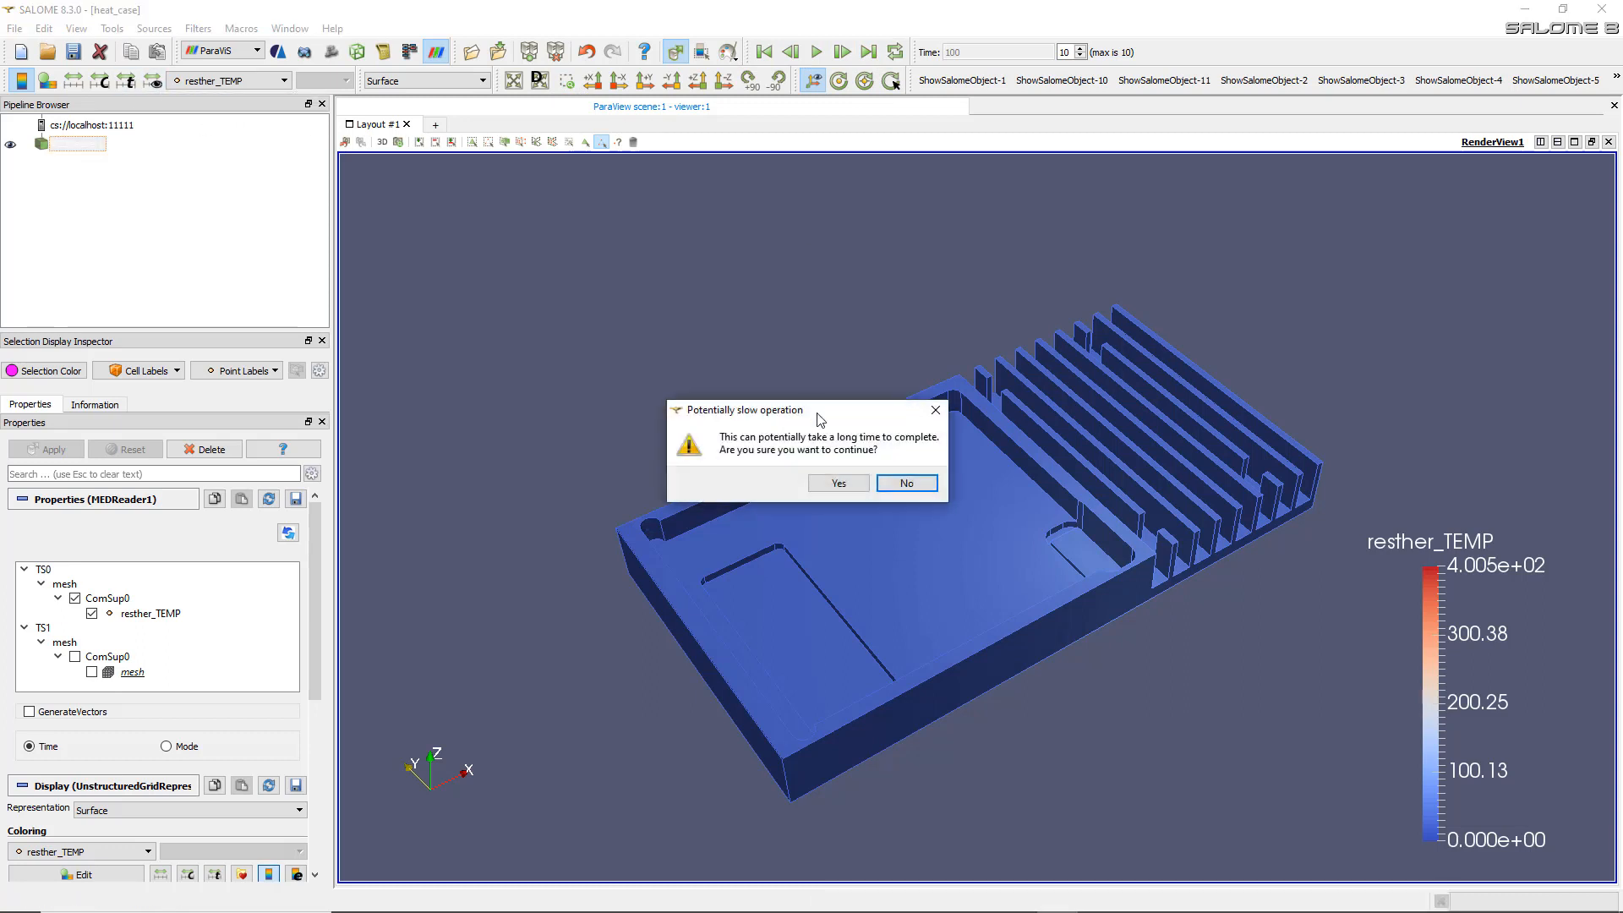
click(849, 485)
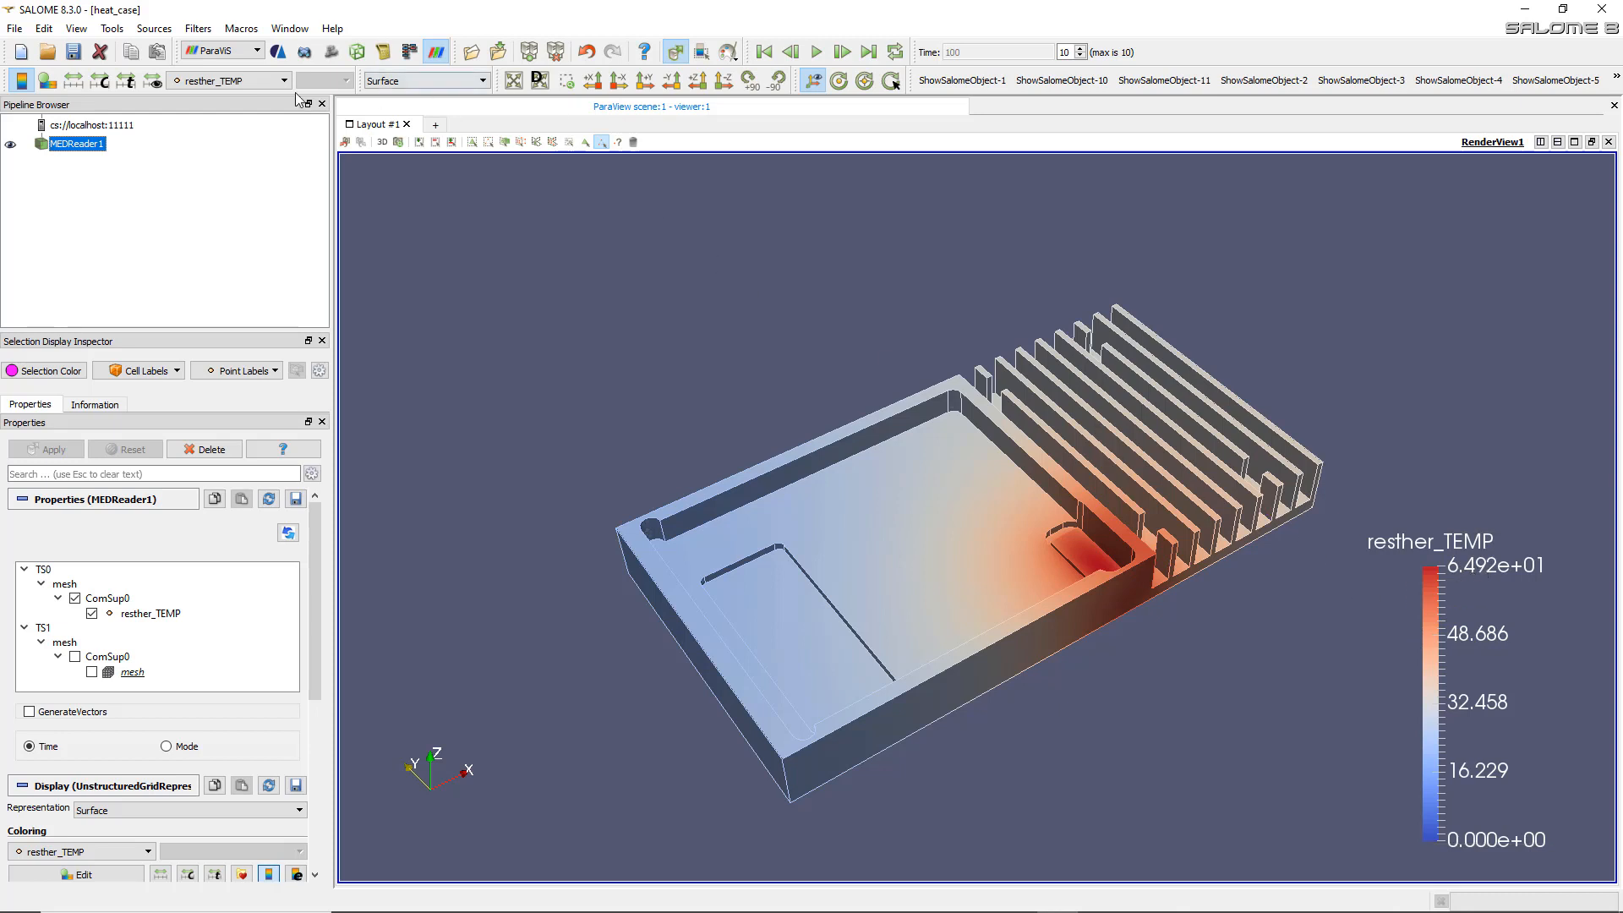
- Select a point in the hot pocket near the fins and plot it over time using Find Data
click(77, 32)
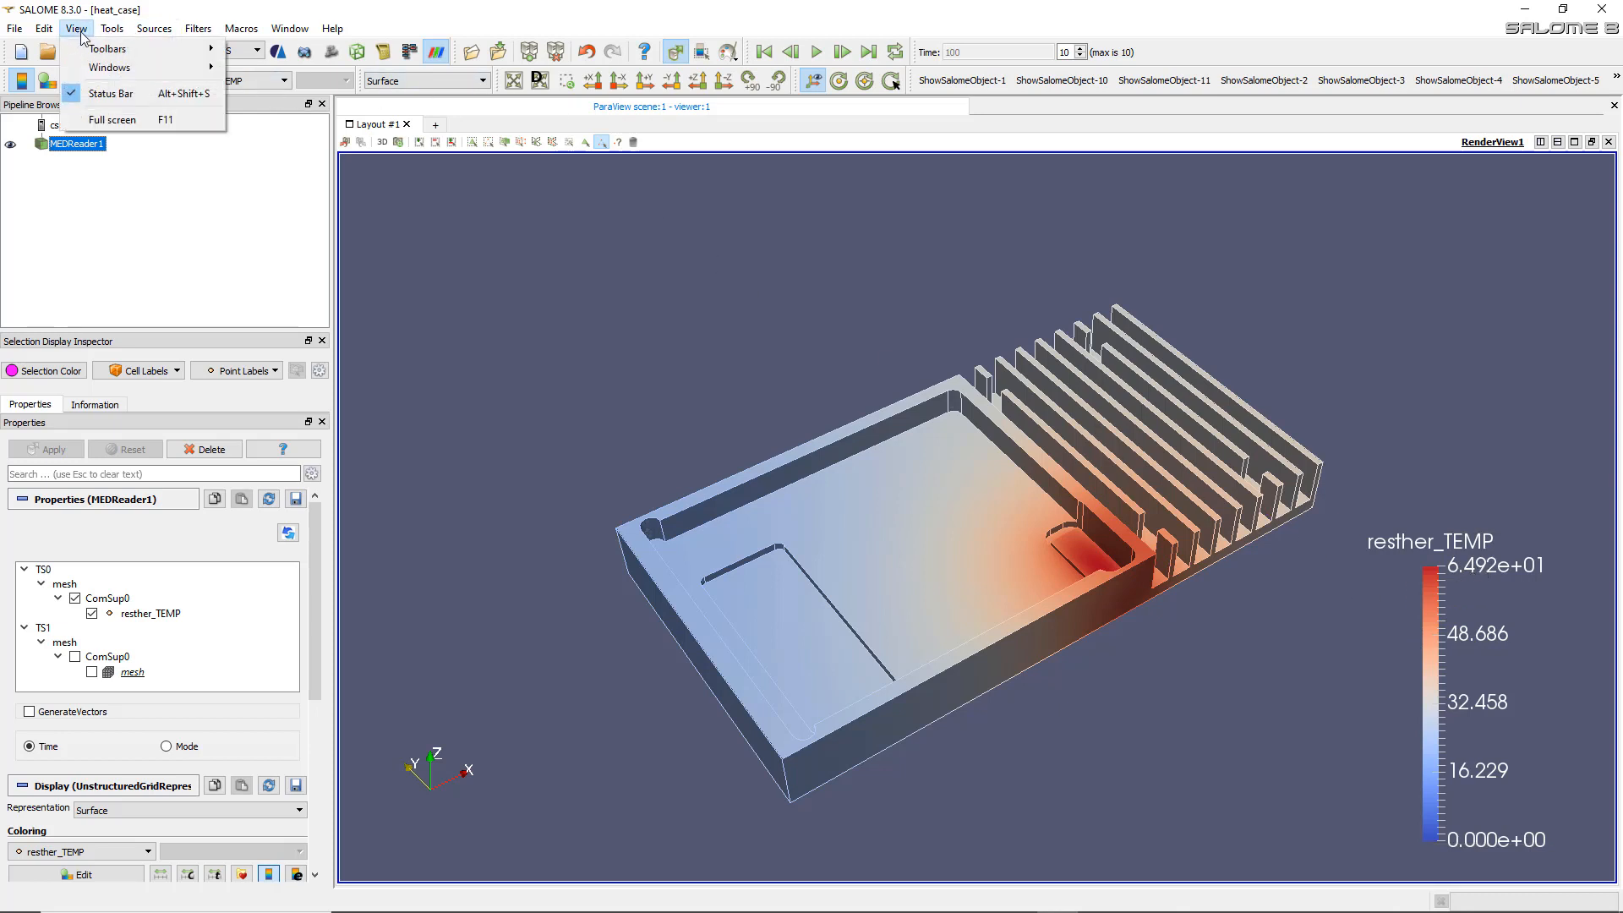
mouse_move(110, 37)
mouse_move(43, 29)
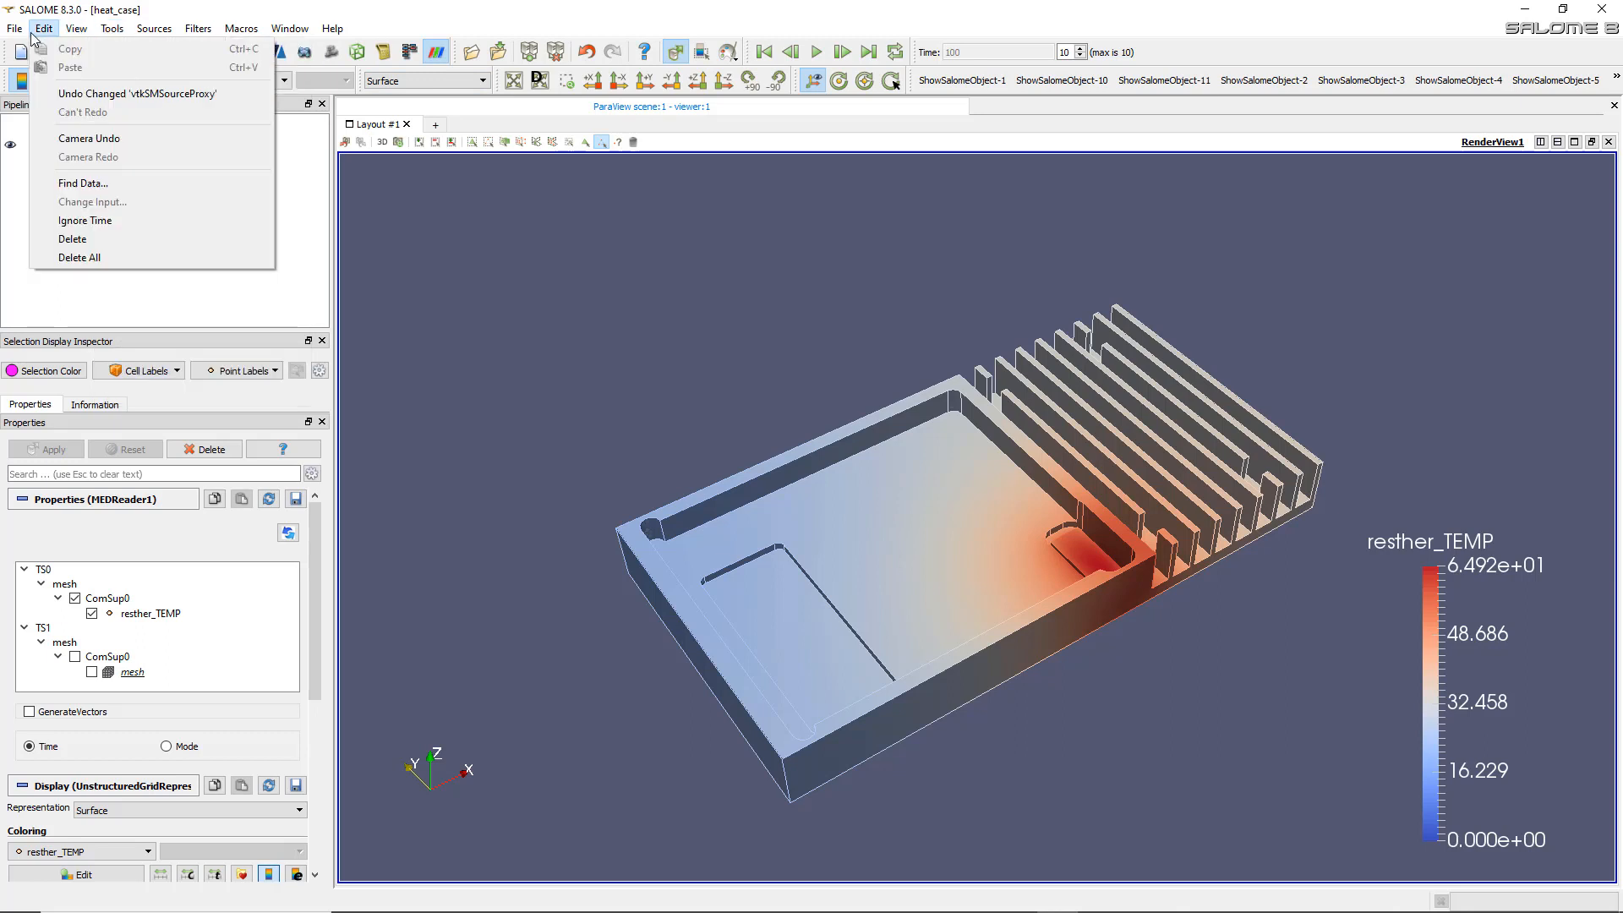
click(81, 185)
drag(913, 272, 683, 274)
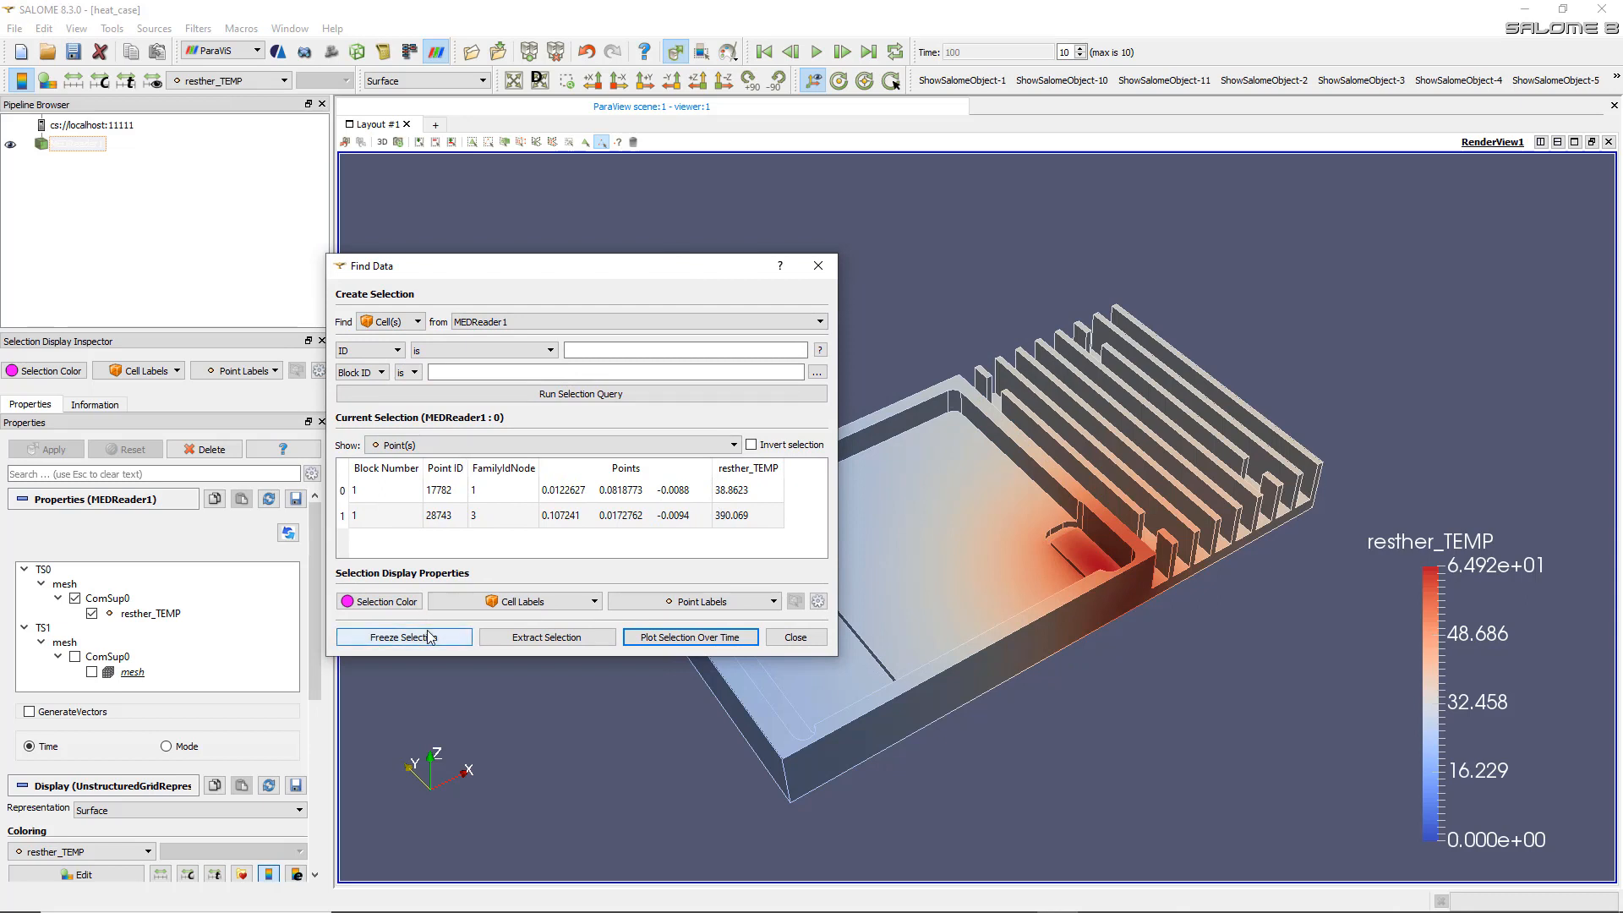
click(1095, 555)
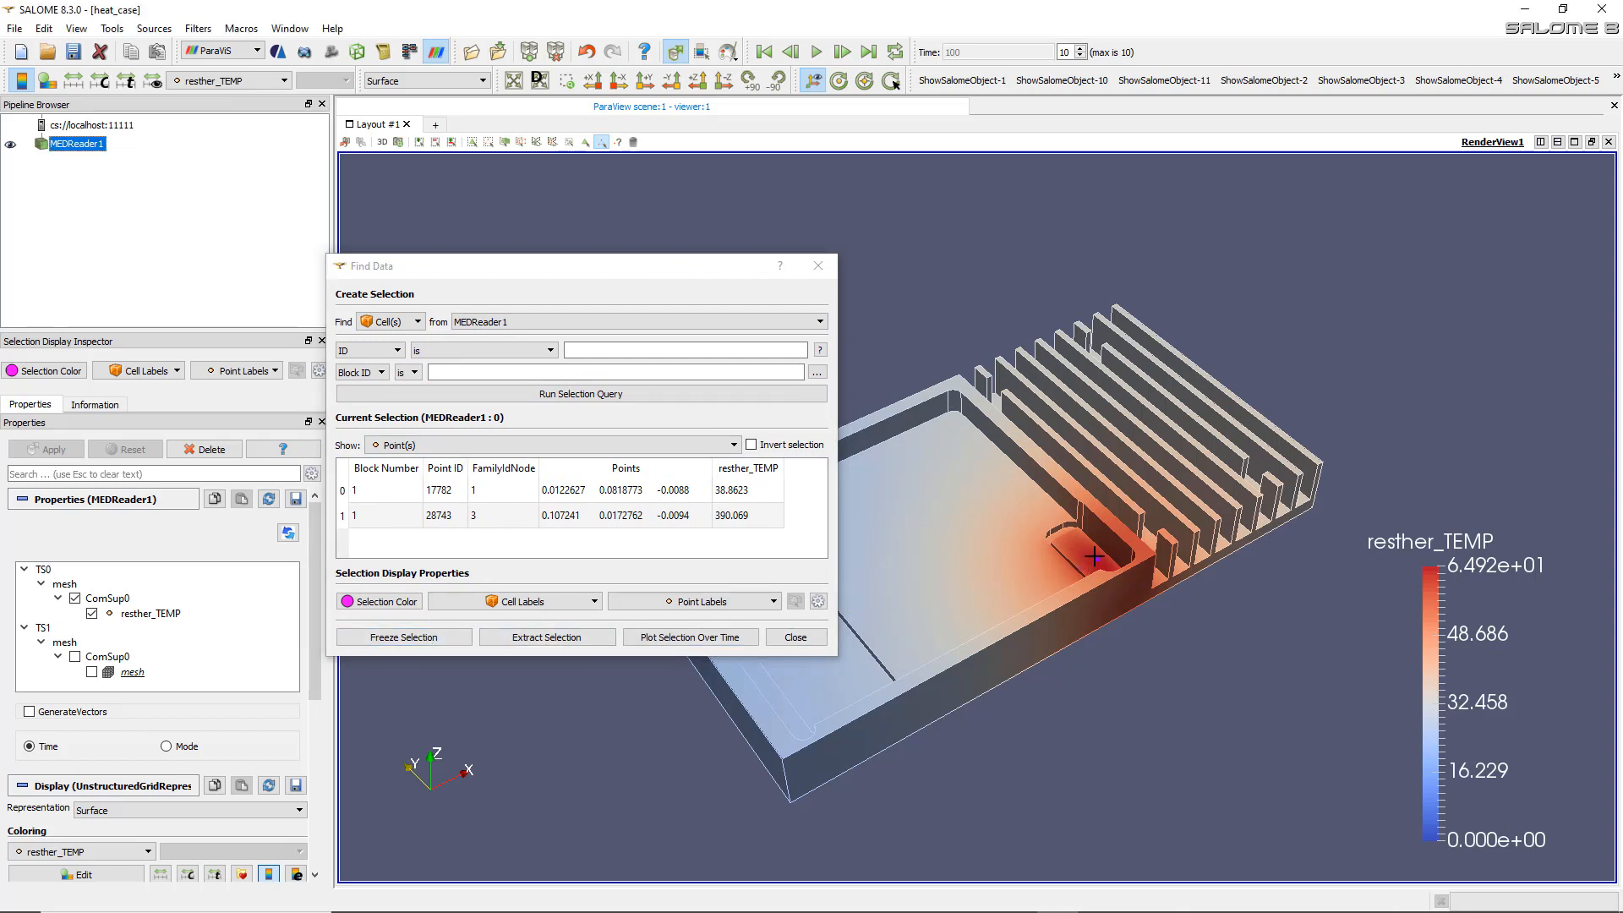
click(689, 637)
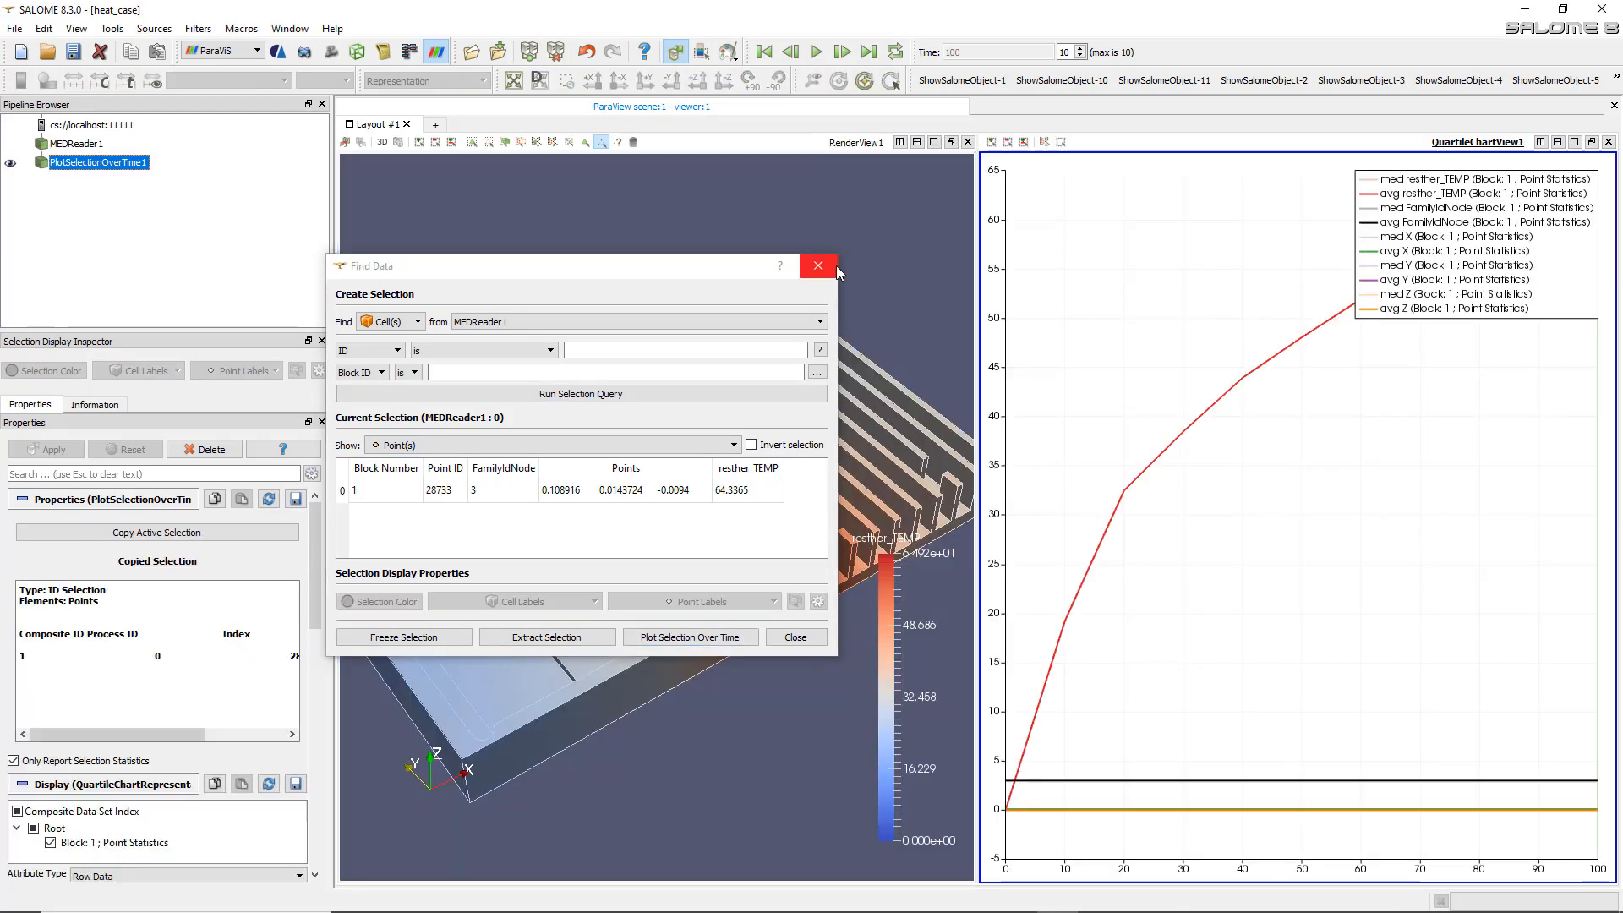
click(817, 266)
- Limit the chart's plotted series to resther_TEMP only
scroll(158, 649, down, 5)
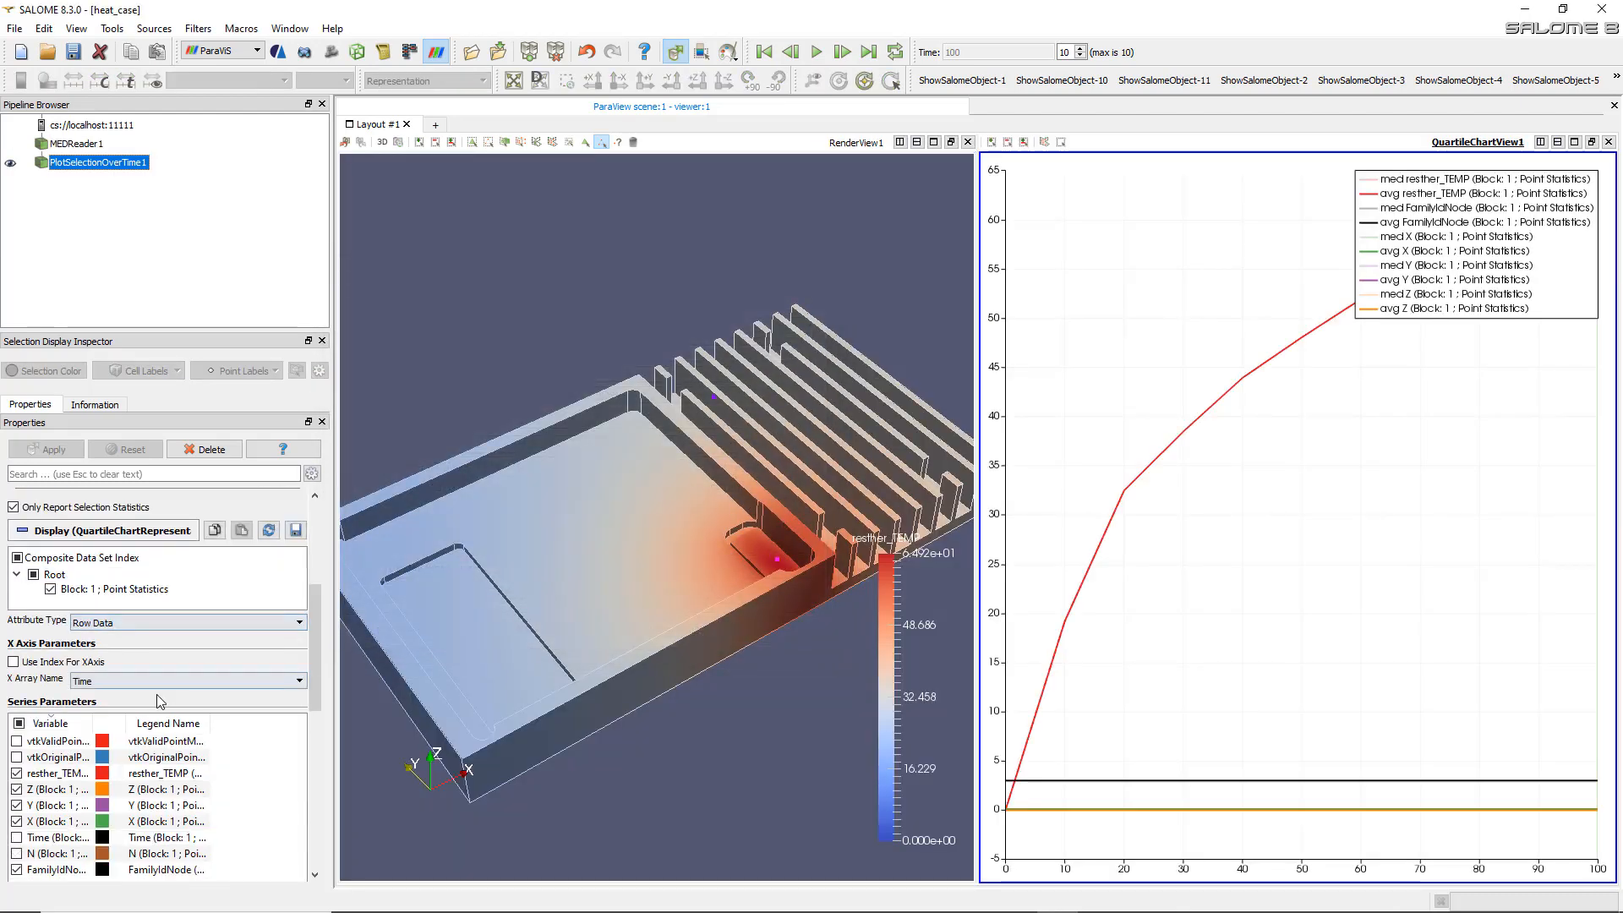
click(18, 723)
click(16, 773)
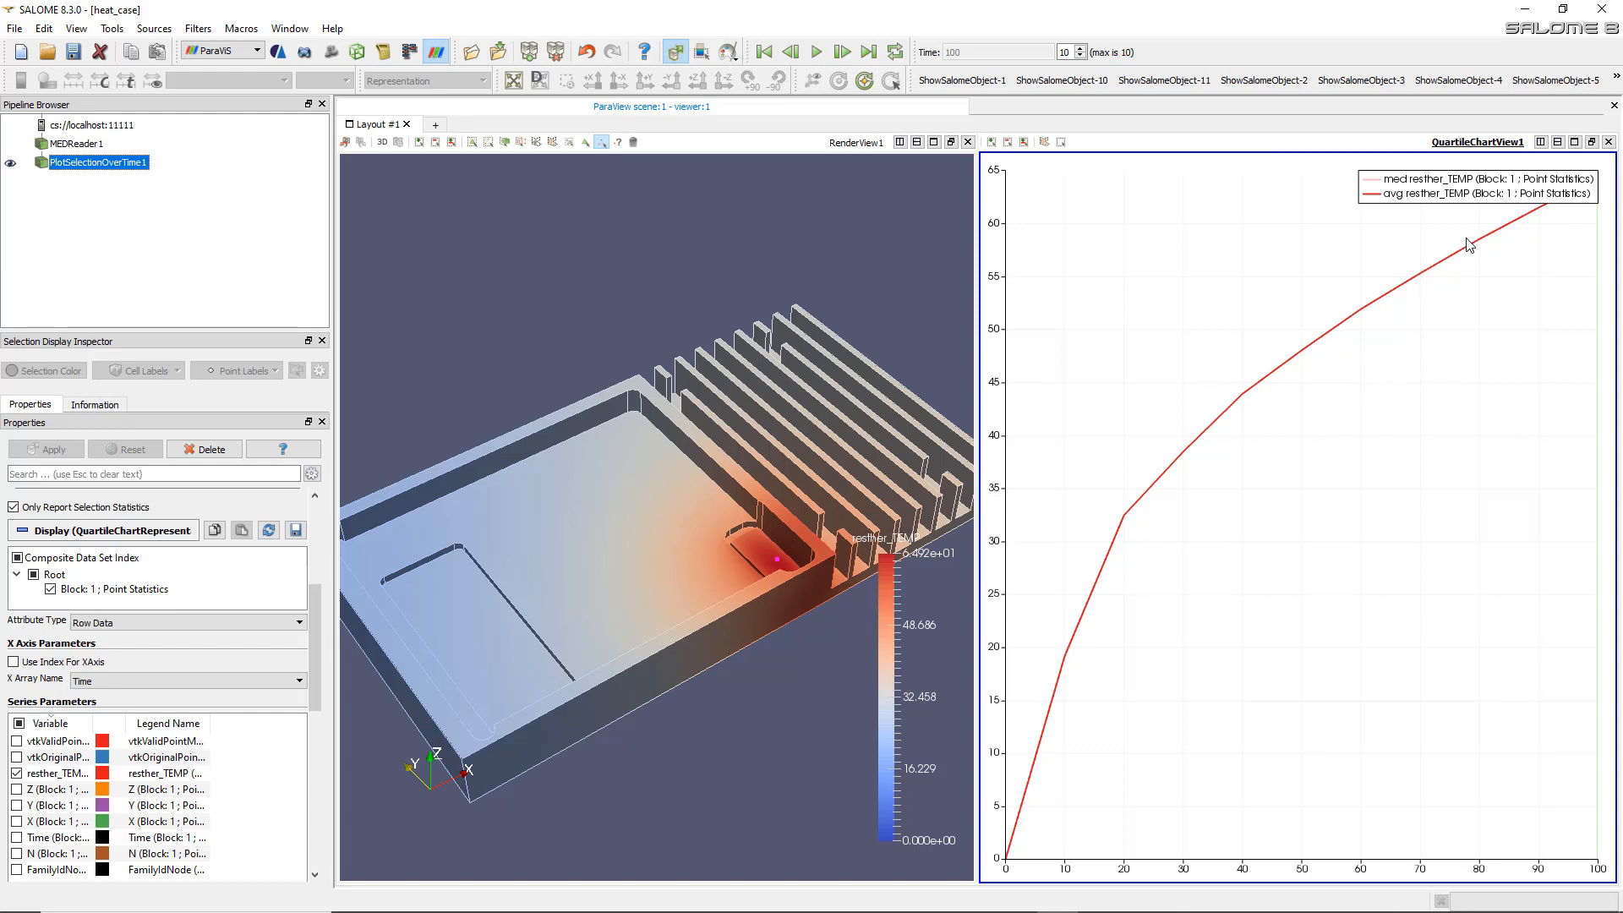
- Close the chart view and delete PlotSelectionOverTime1 and MEDReader1 from the pipeline
click(1609, 142)
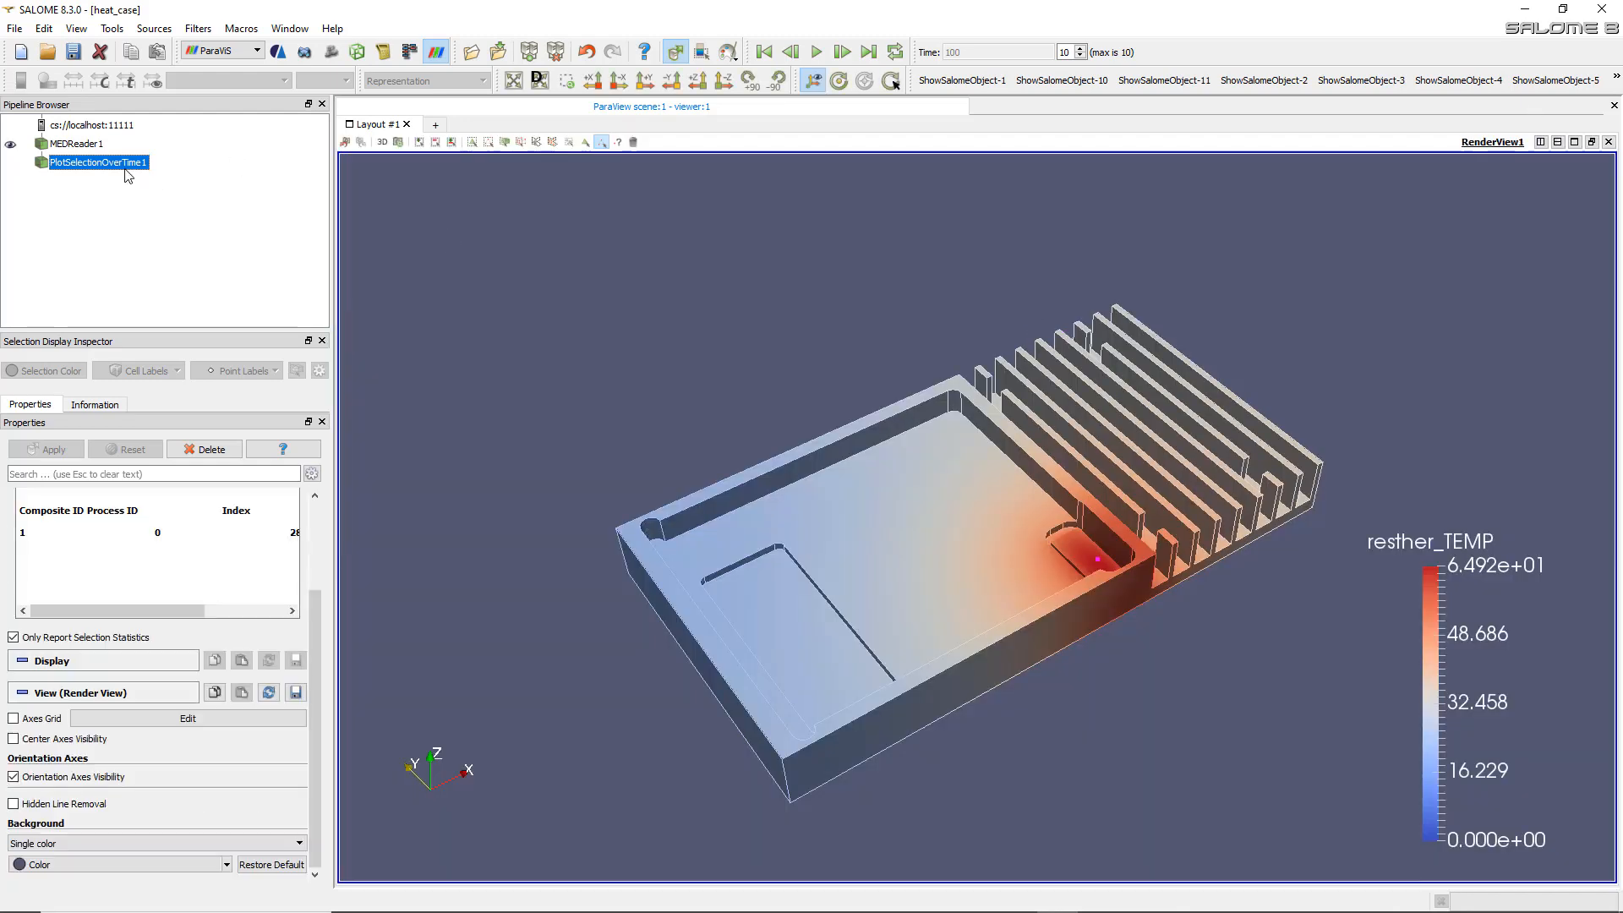
right_click(127, 175)
click(82, 222)
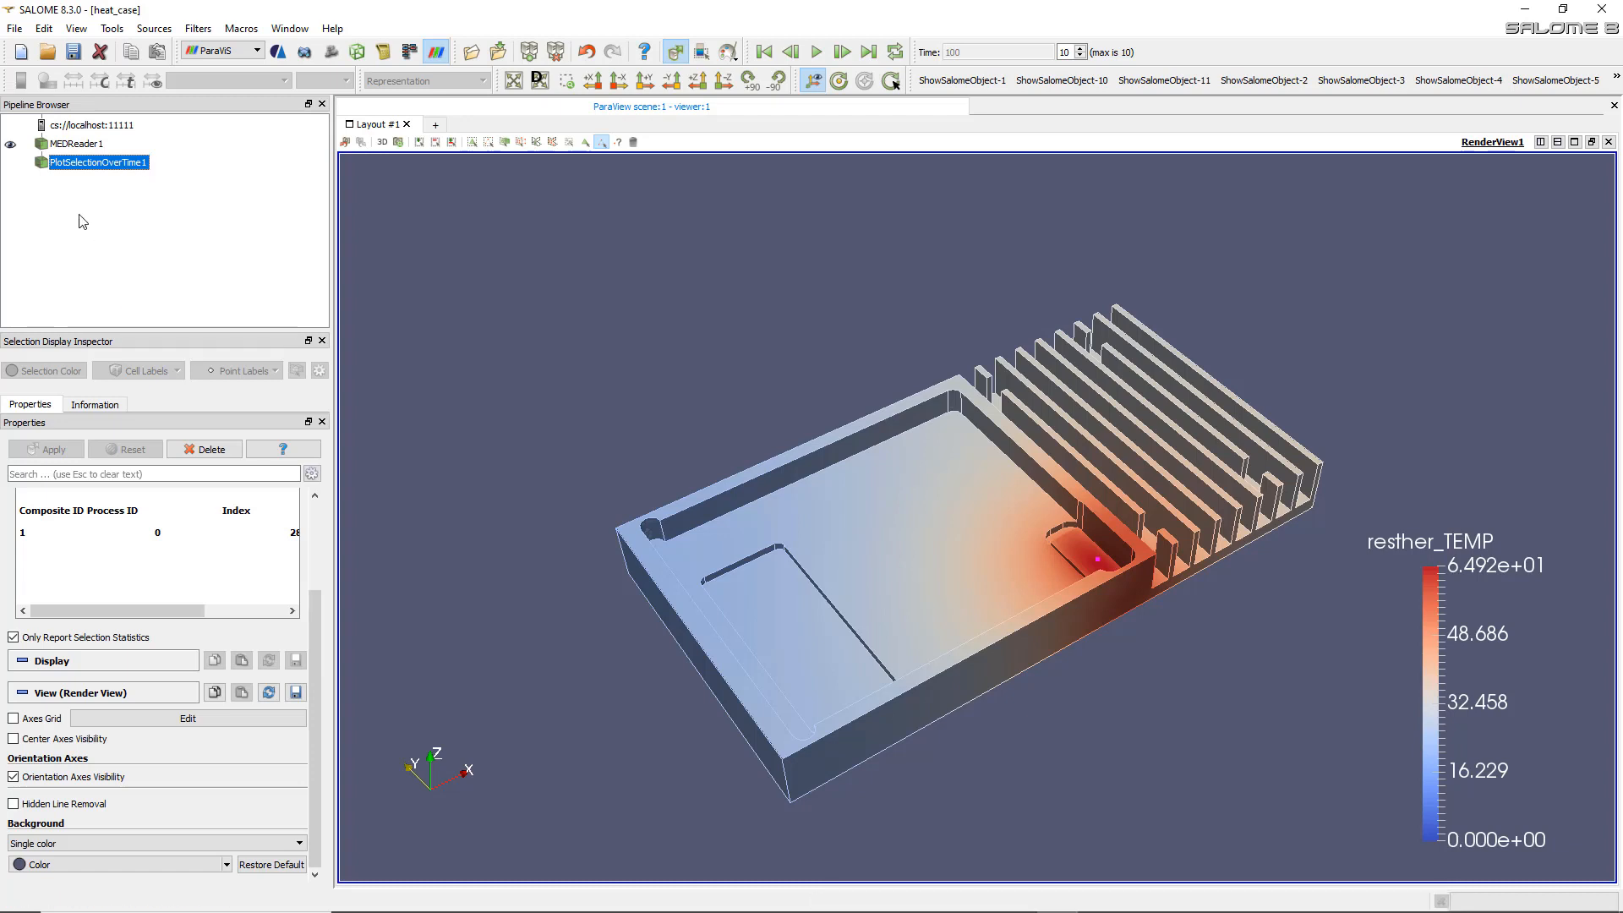
right_click(85, 161)
click(145, 285)
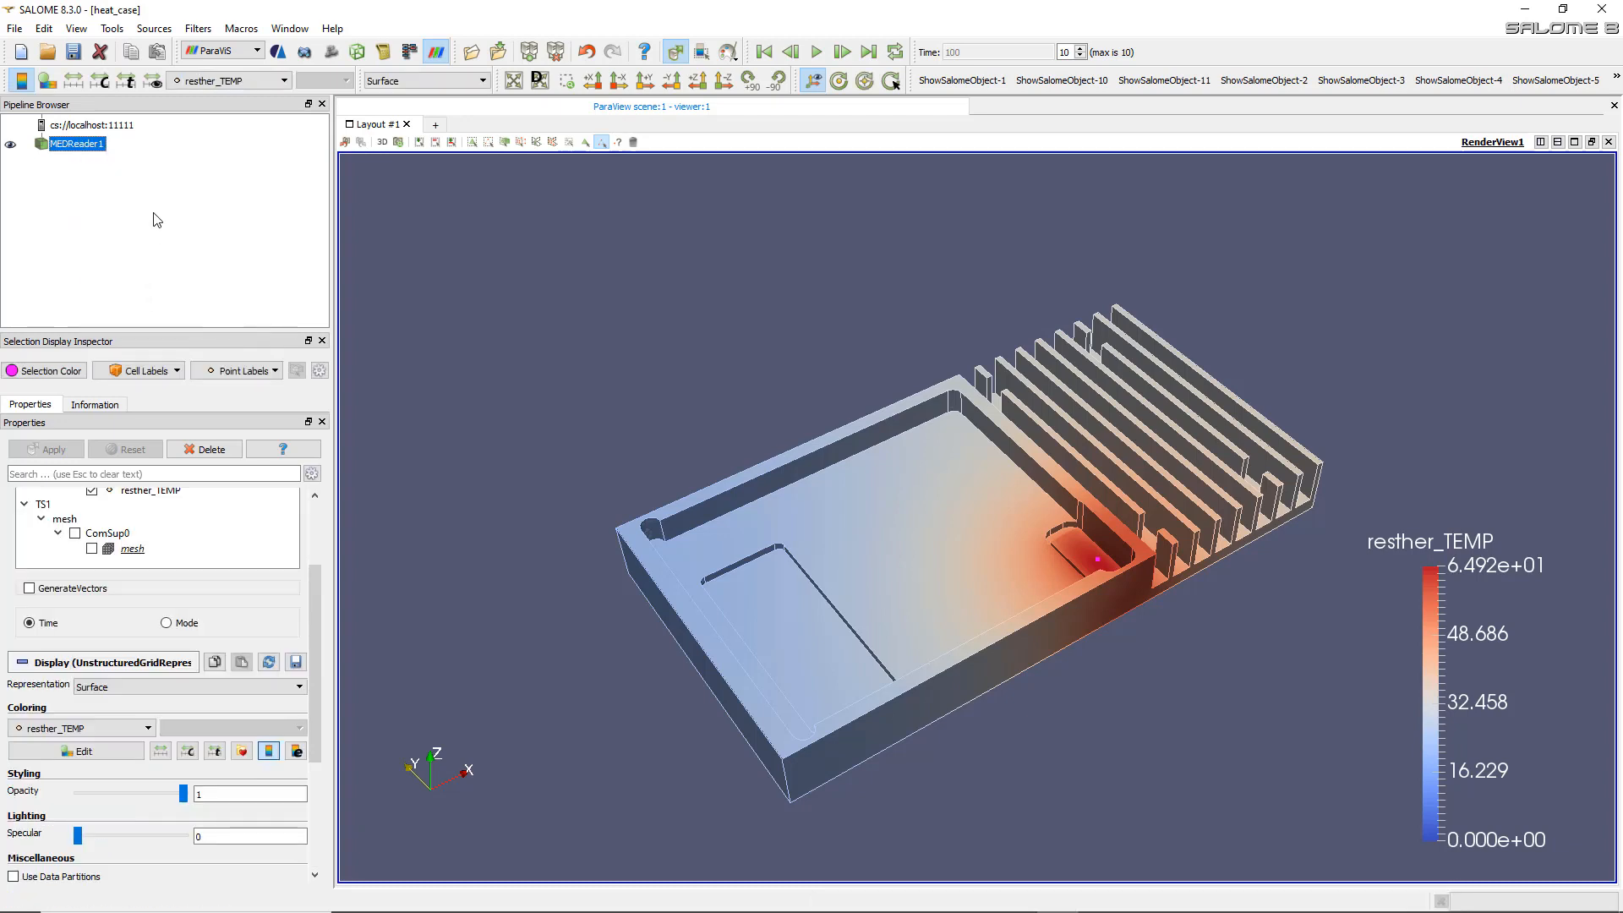
key(Delete)
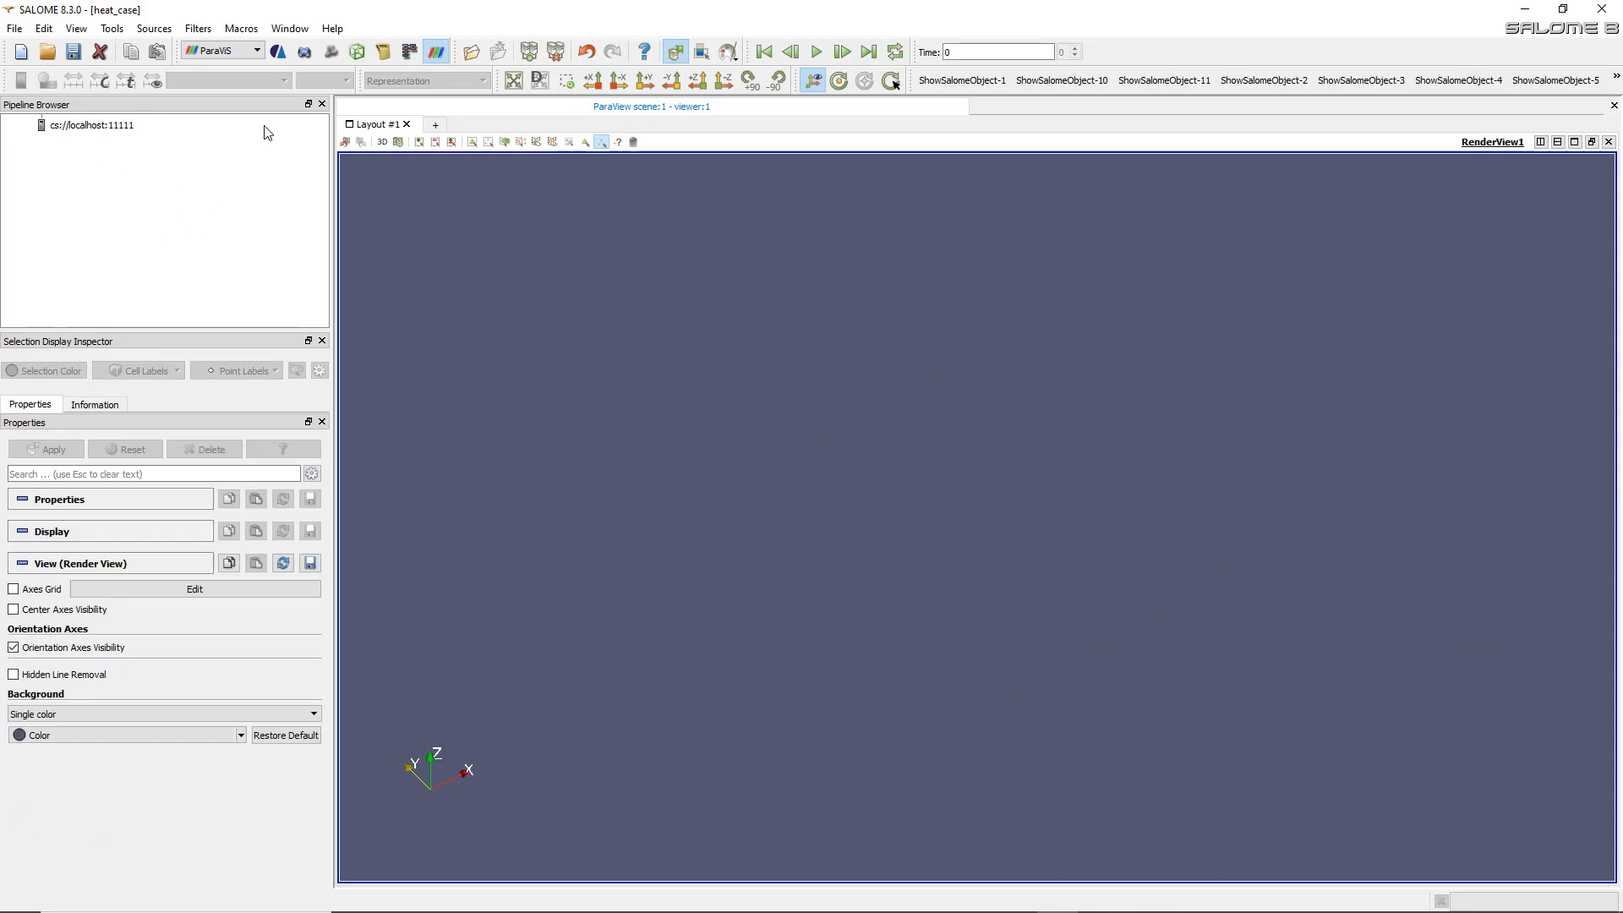
- Return to the AsterStudy module and display the current case's data settings
click(248, 53)
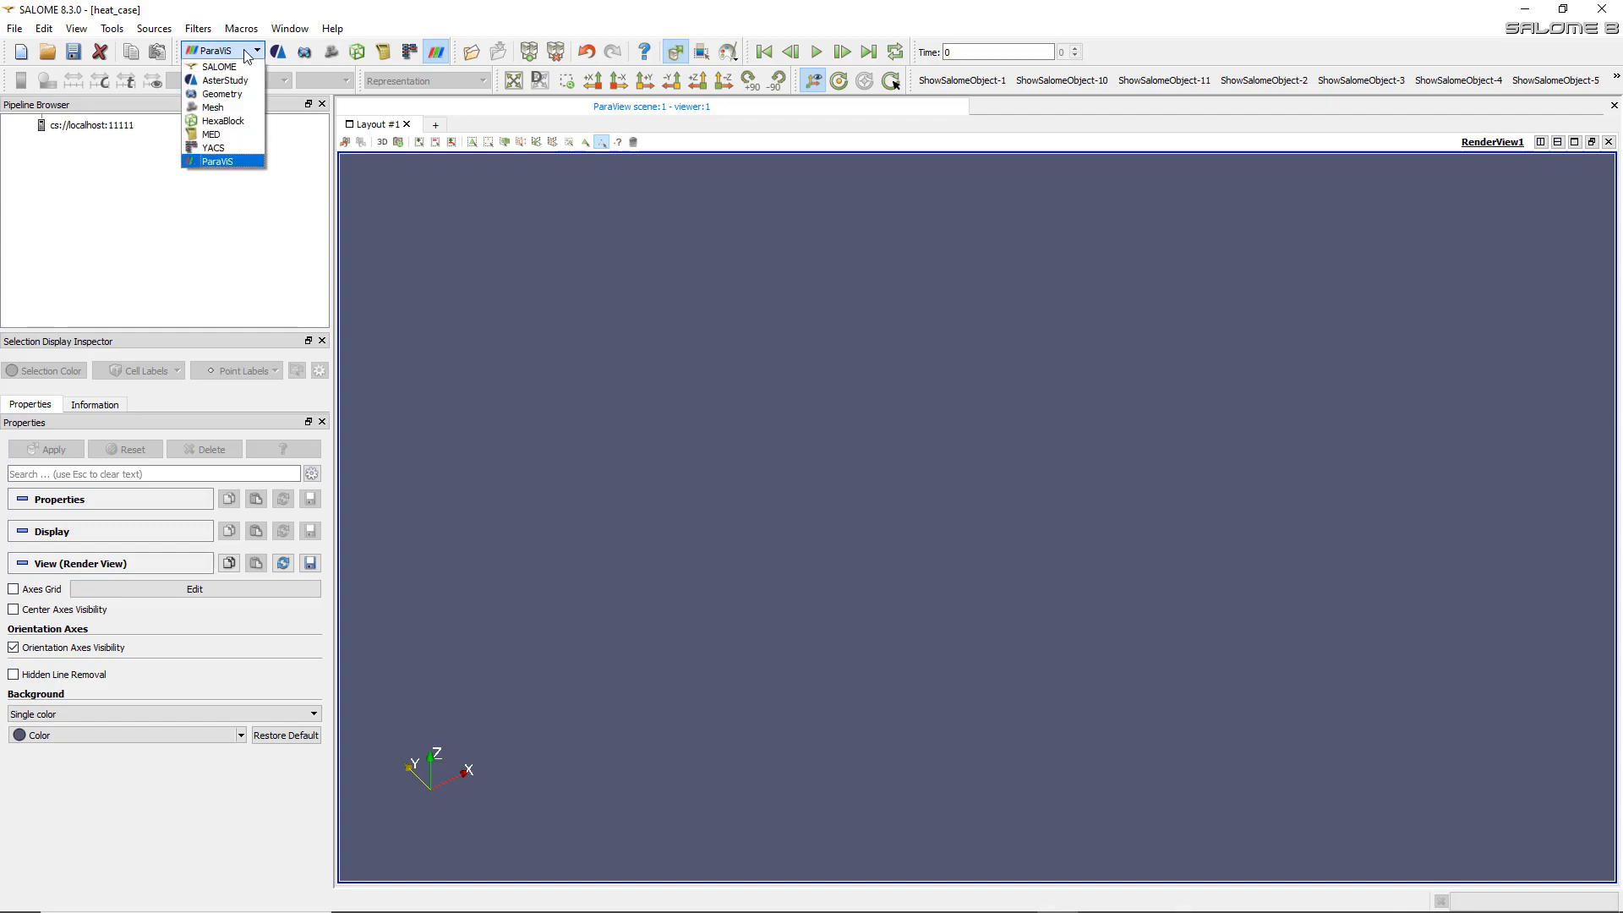
click(240, 81)
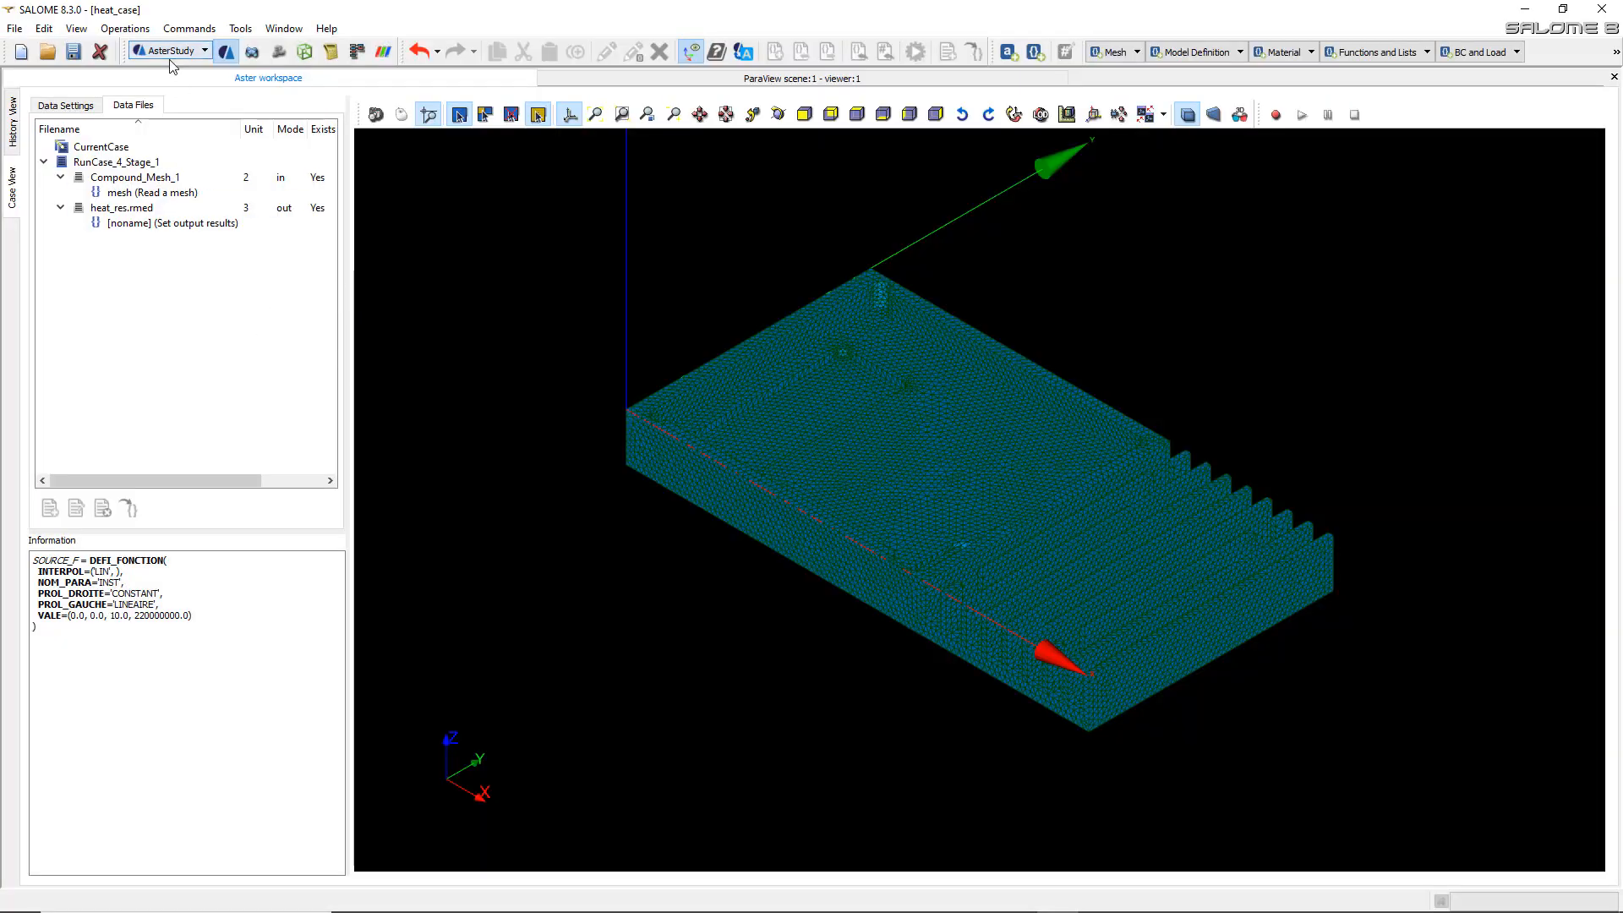
click(15, 140)
click(11, 177)
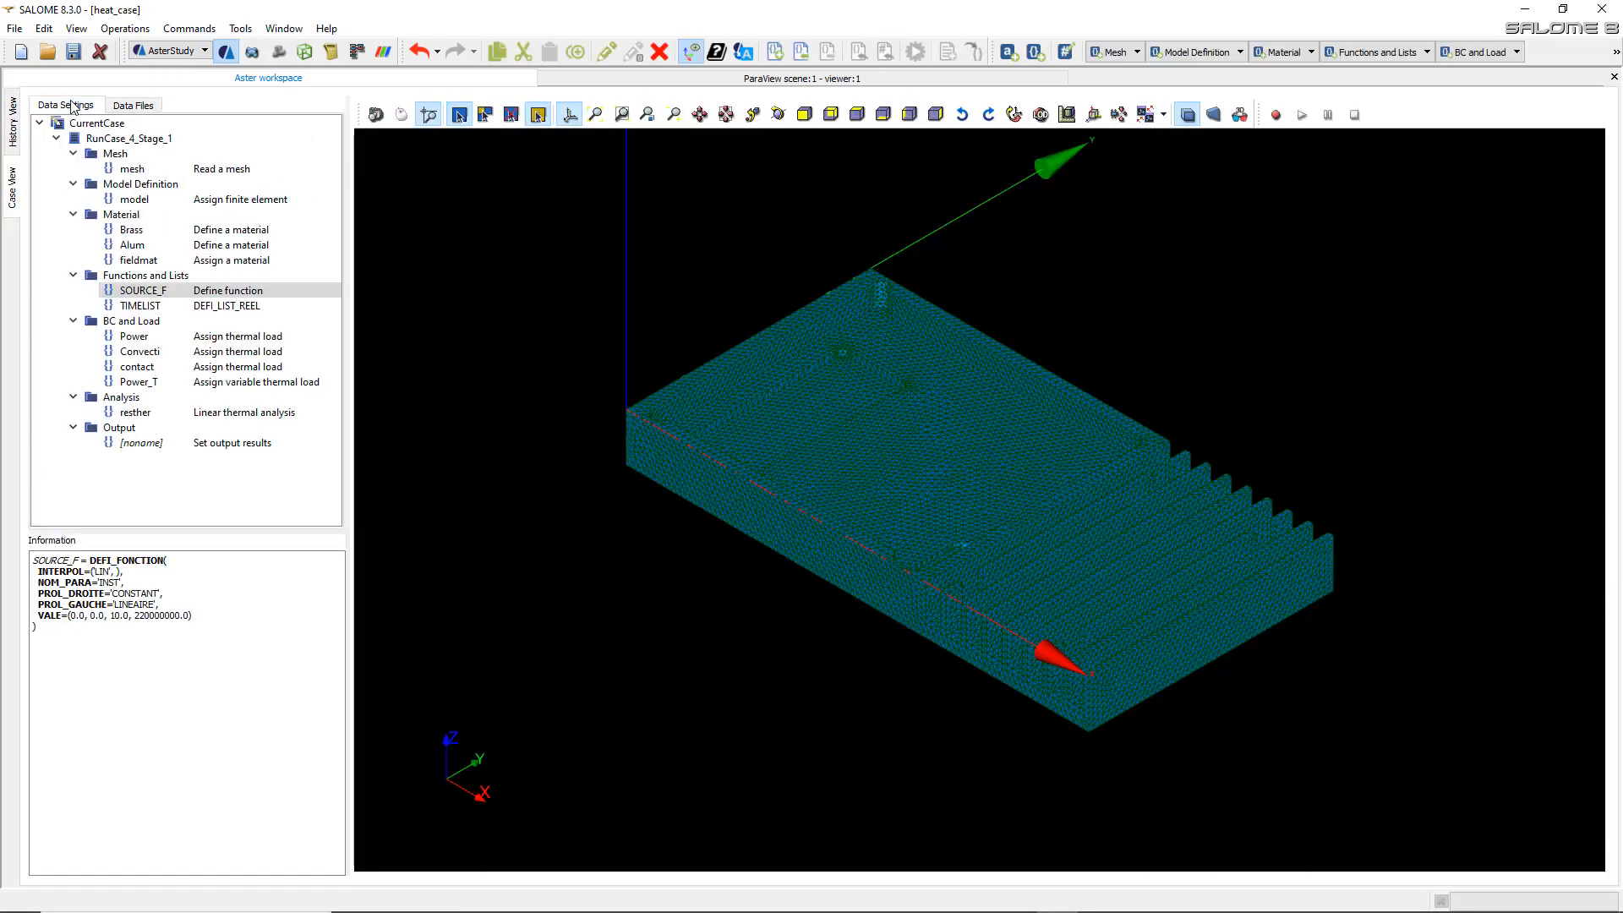
- Change the TIMELIST interval to end at 1000 with a step of 20 and store the command
double_click(149, 306)
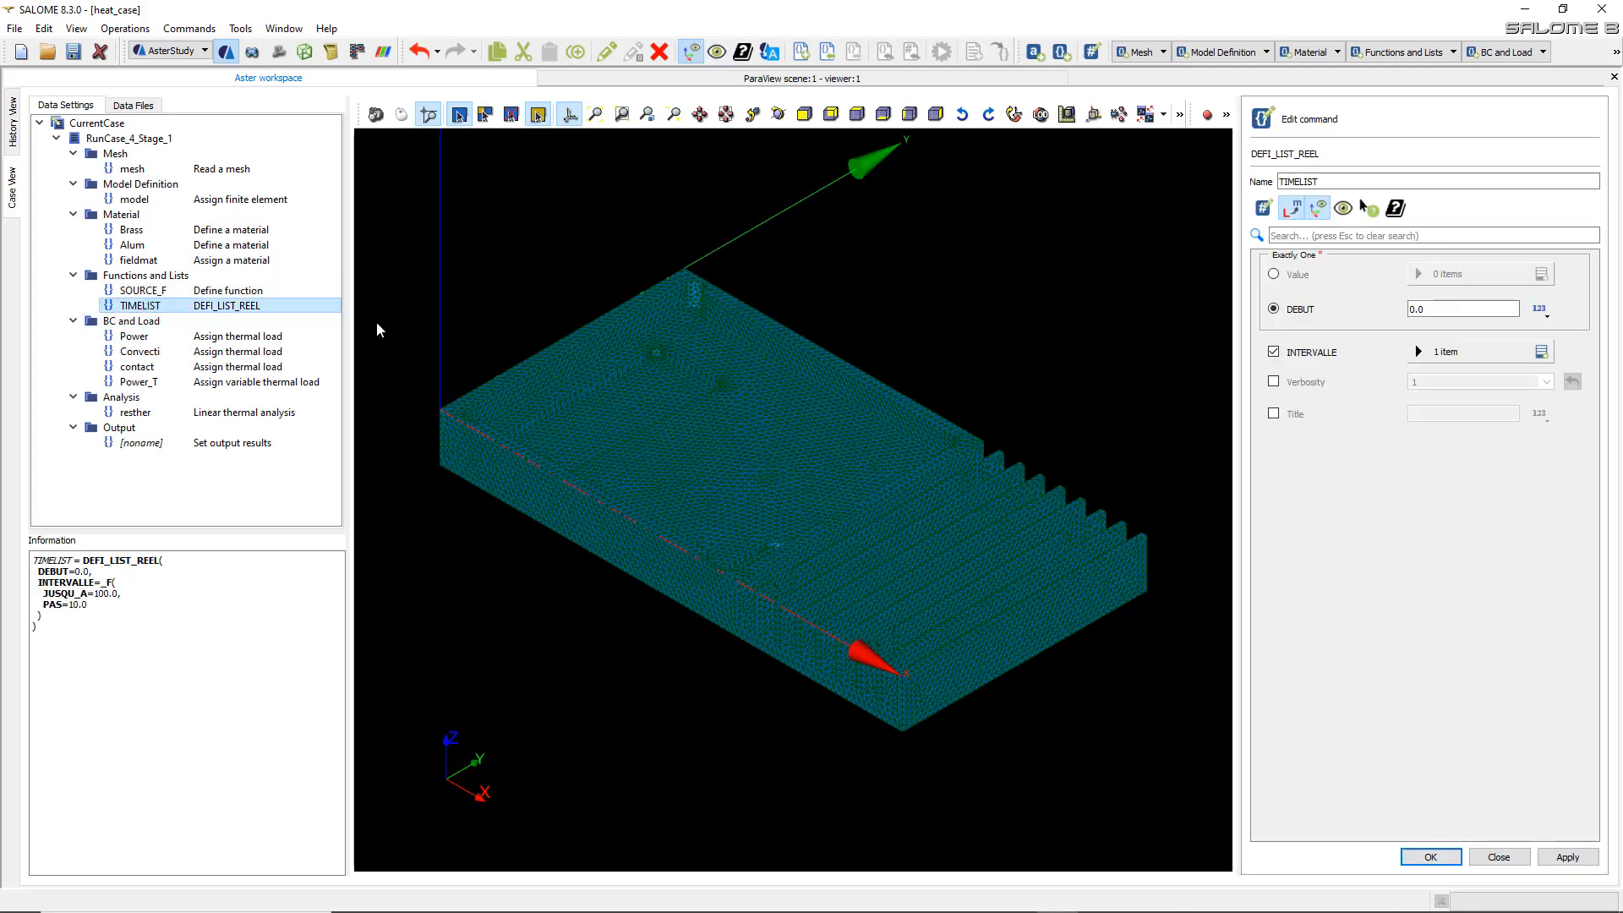
click(1418, 353)
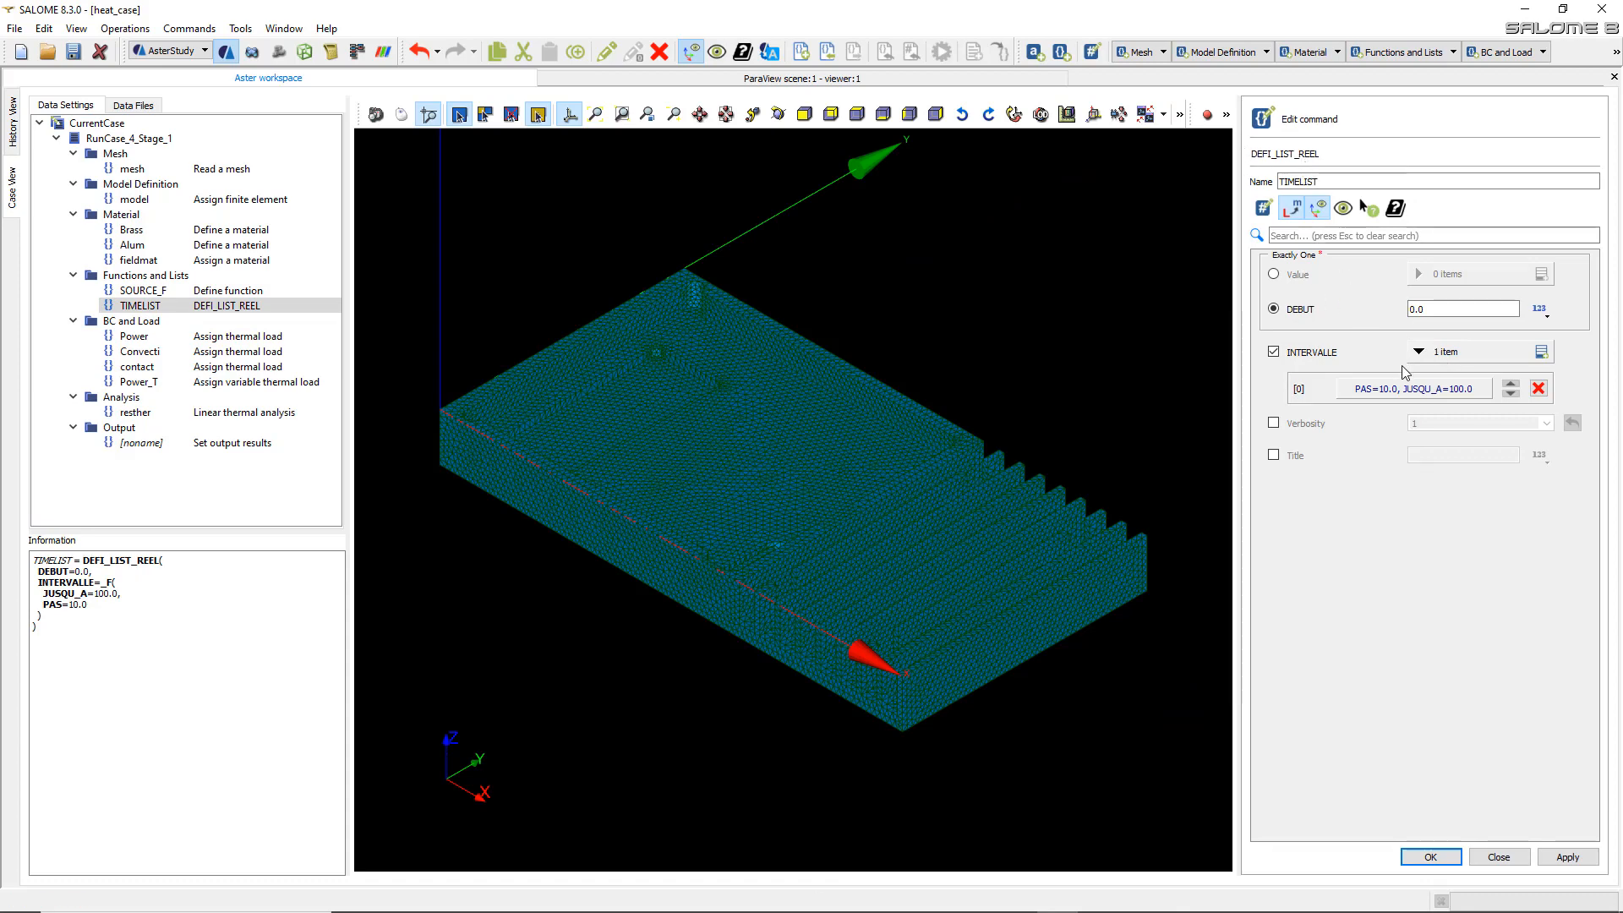
click(1414, 388)
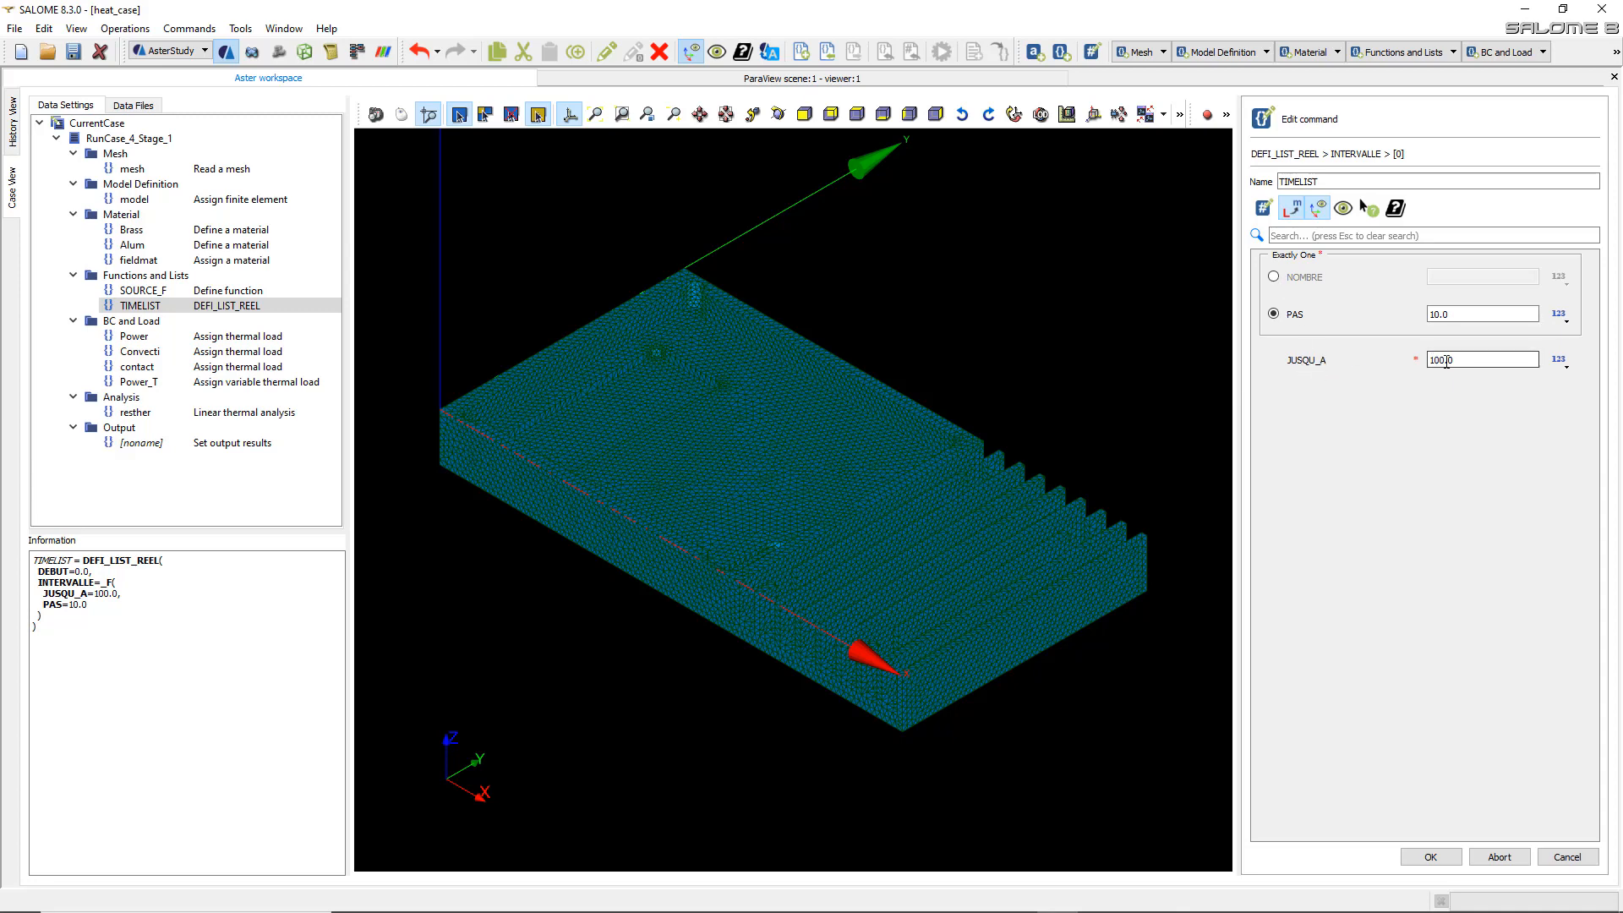
drag(1488, 362, 1420, 360)
text(10)
click(1435, 315)
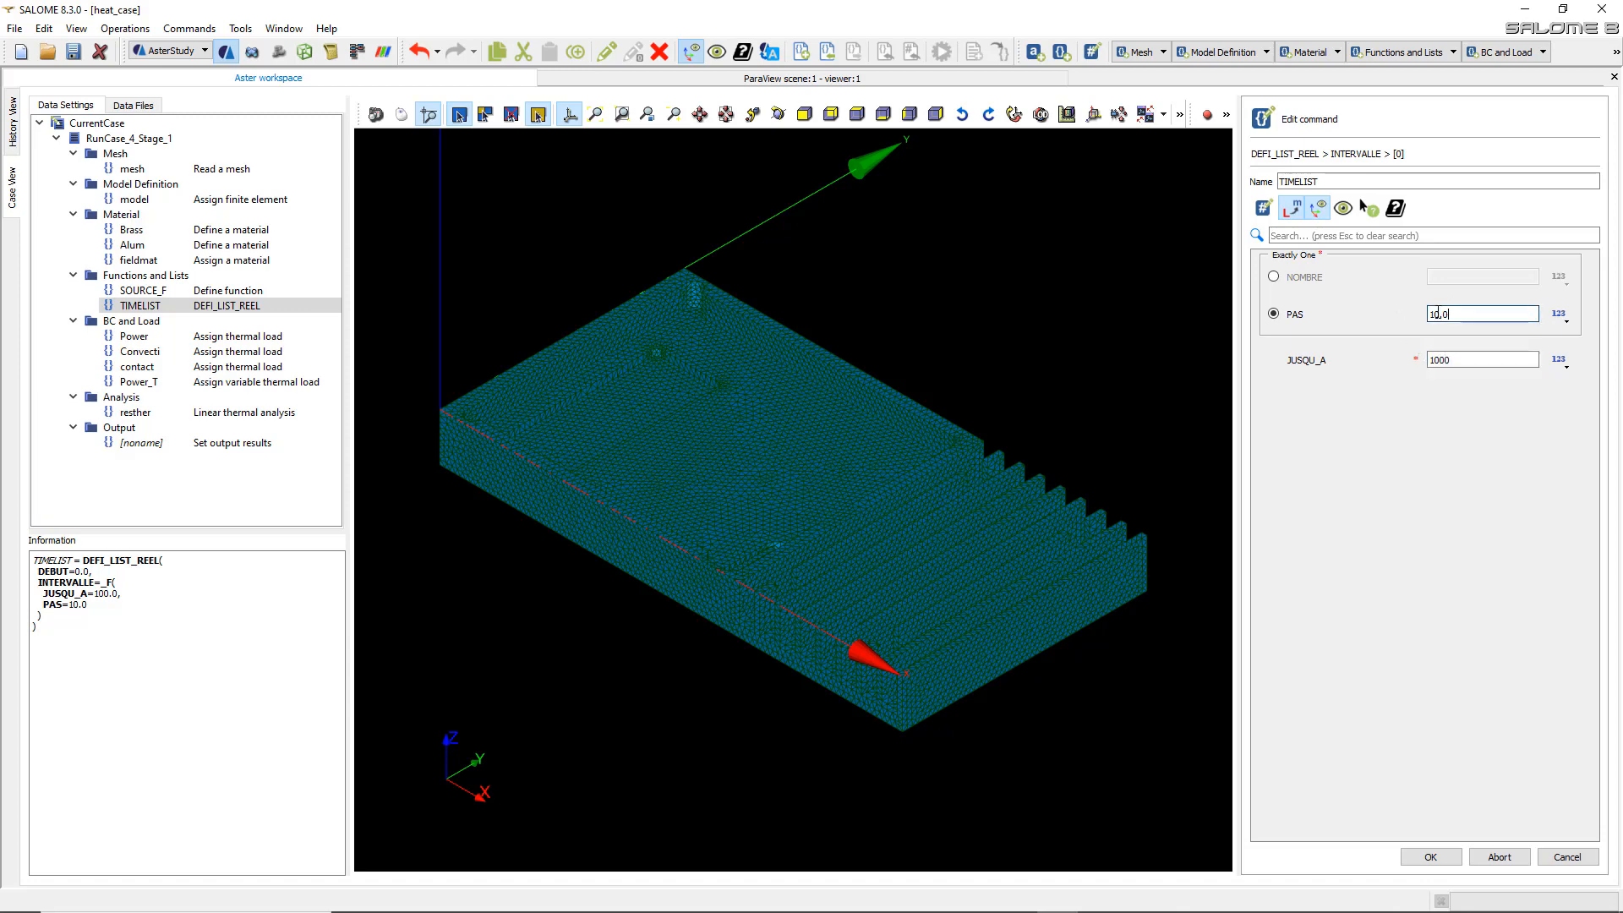
text(2)
click(1463, 533)
click(1456, 857)
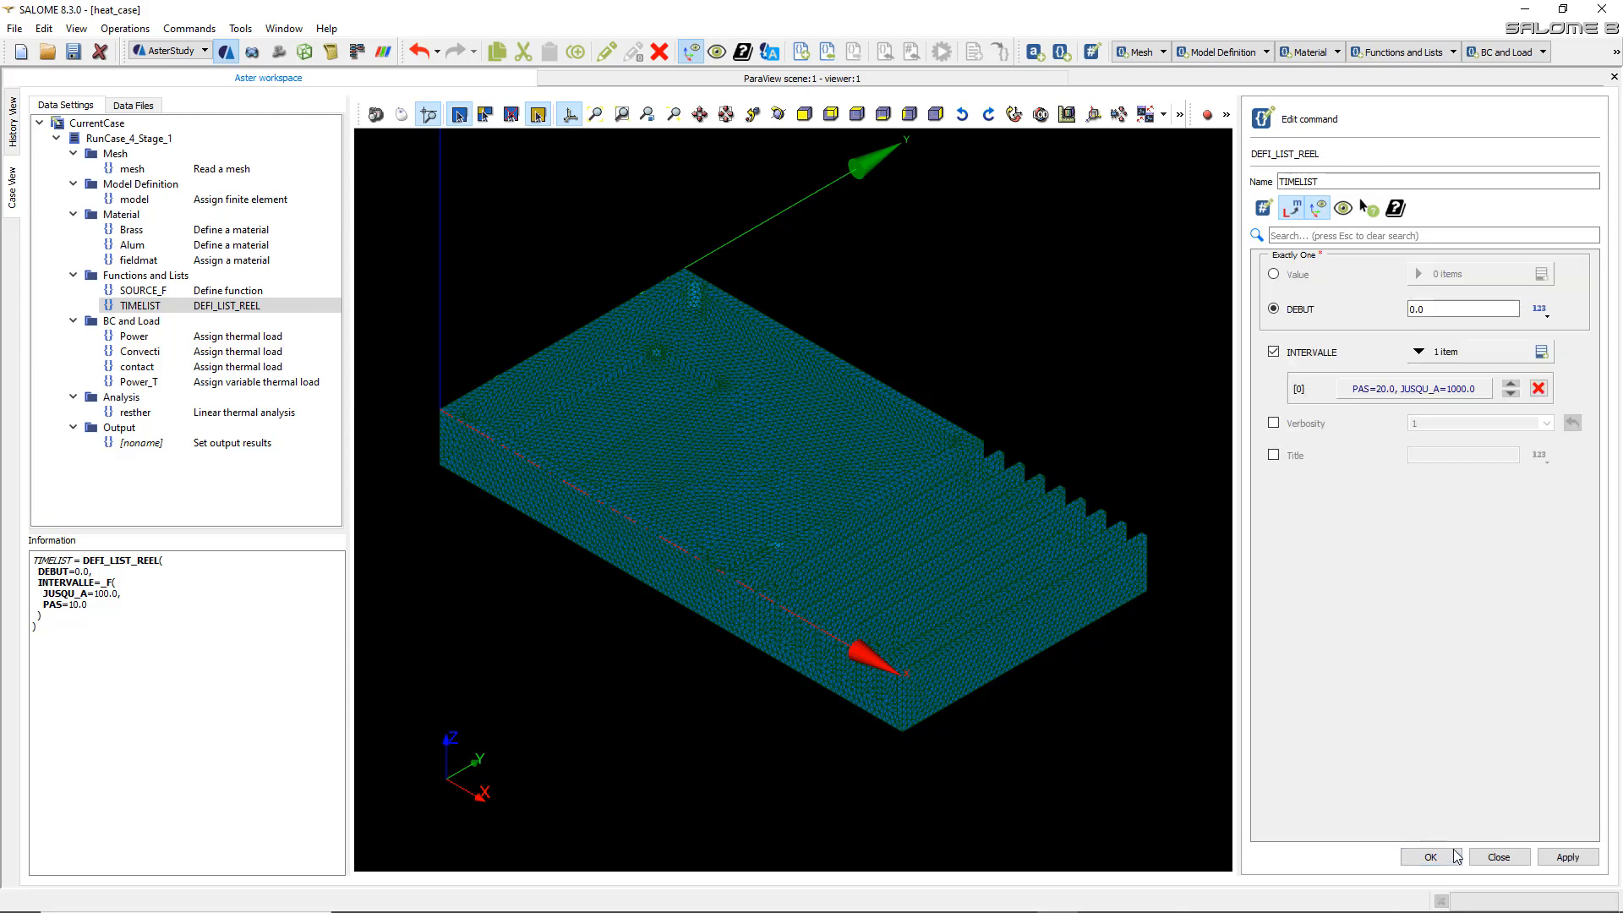
click(1453, 858)
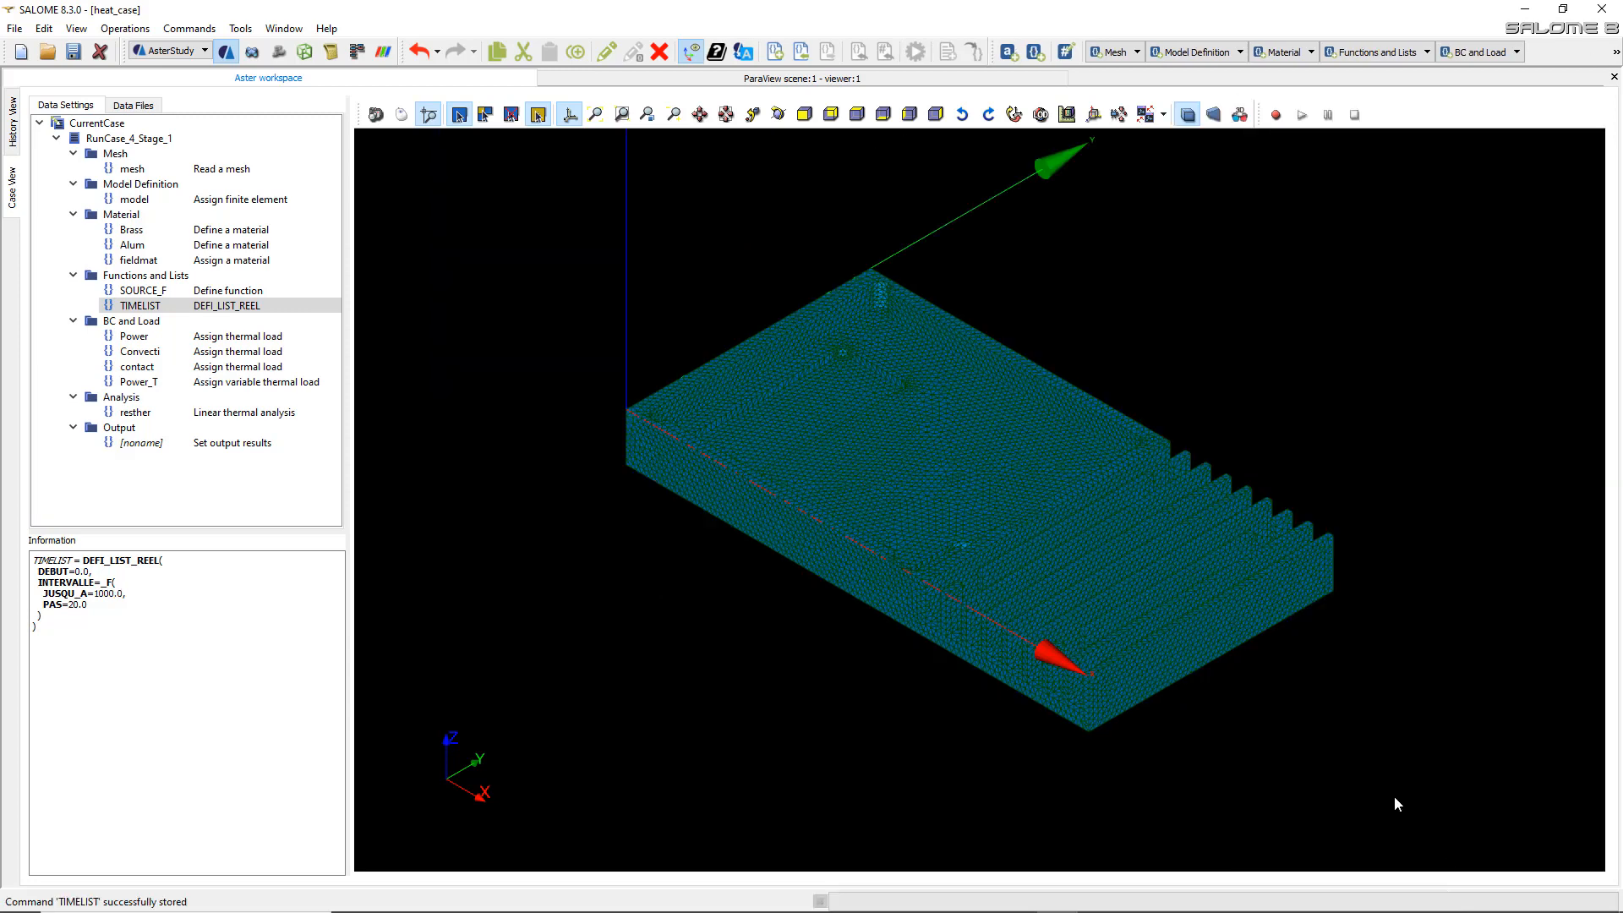
- Run the current case again with the updated time list as RunCase_7
click(13, 121)
click(76, 105)
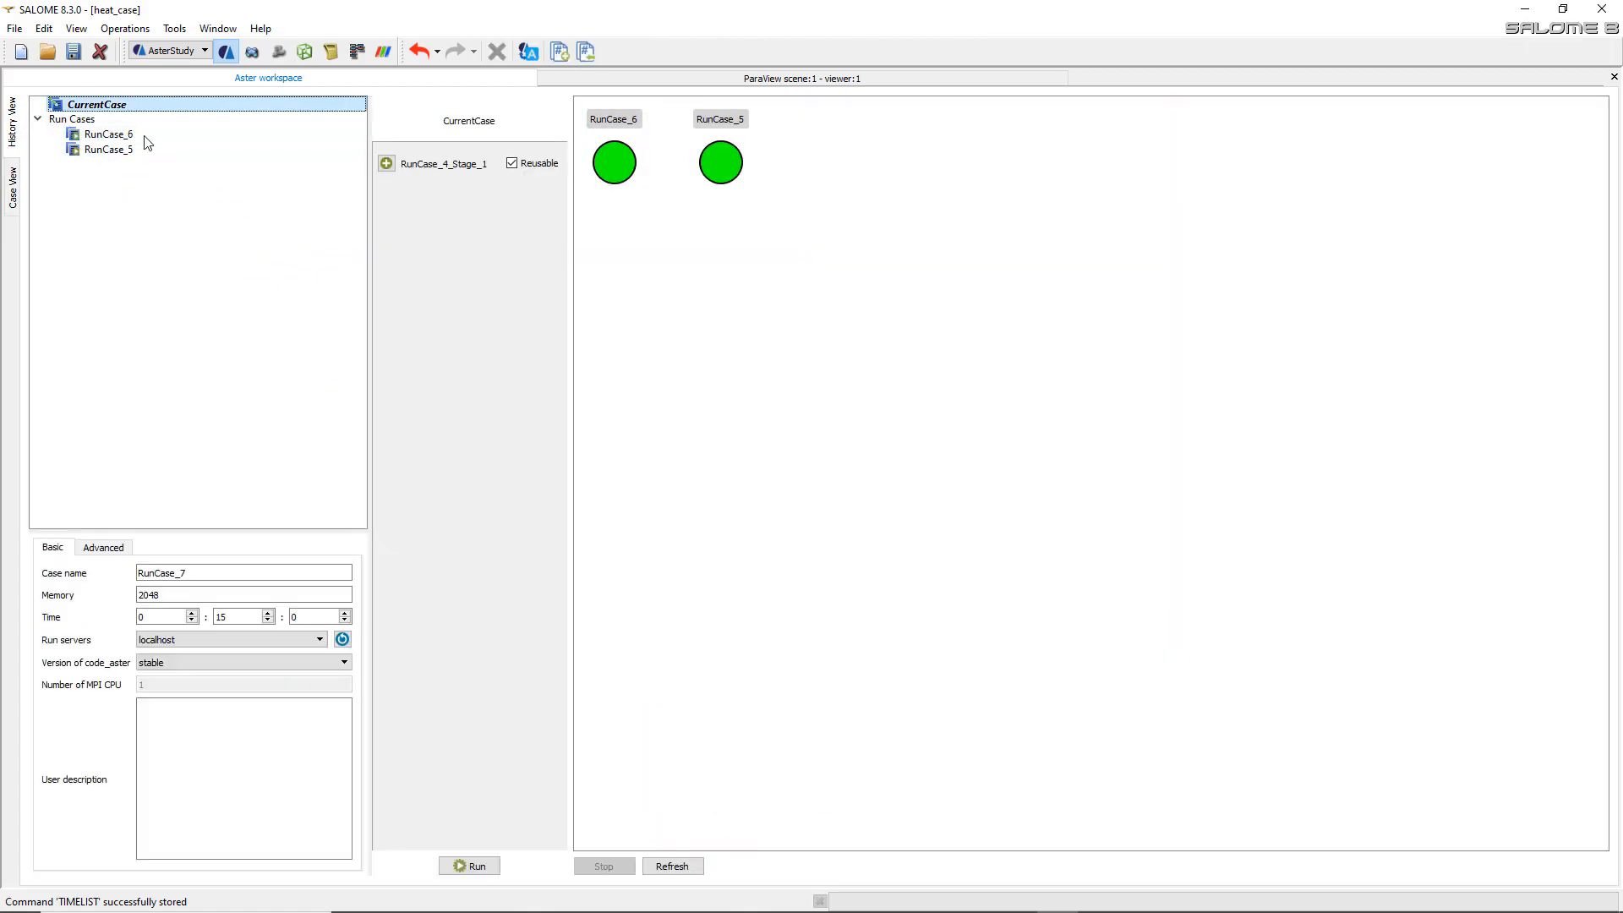
click(470, 866)
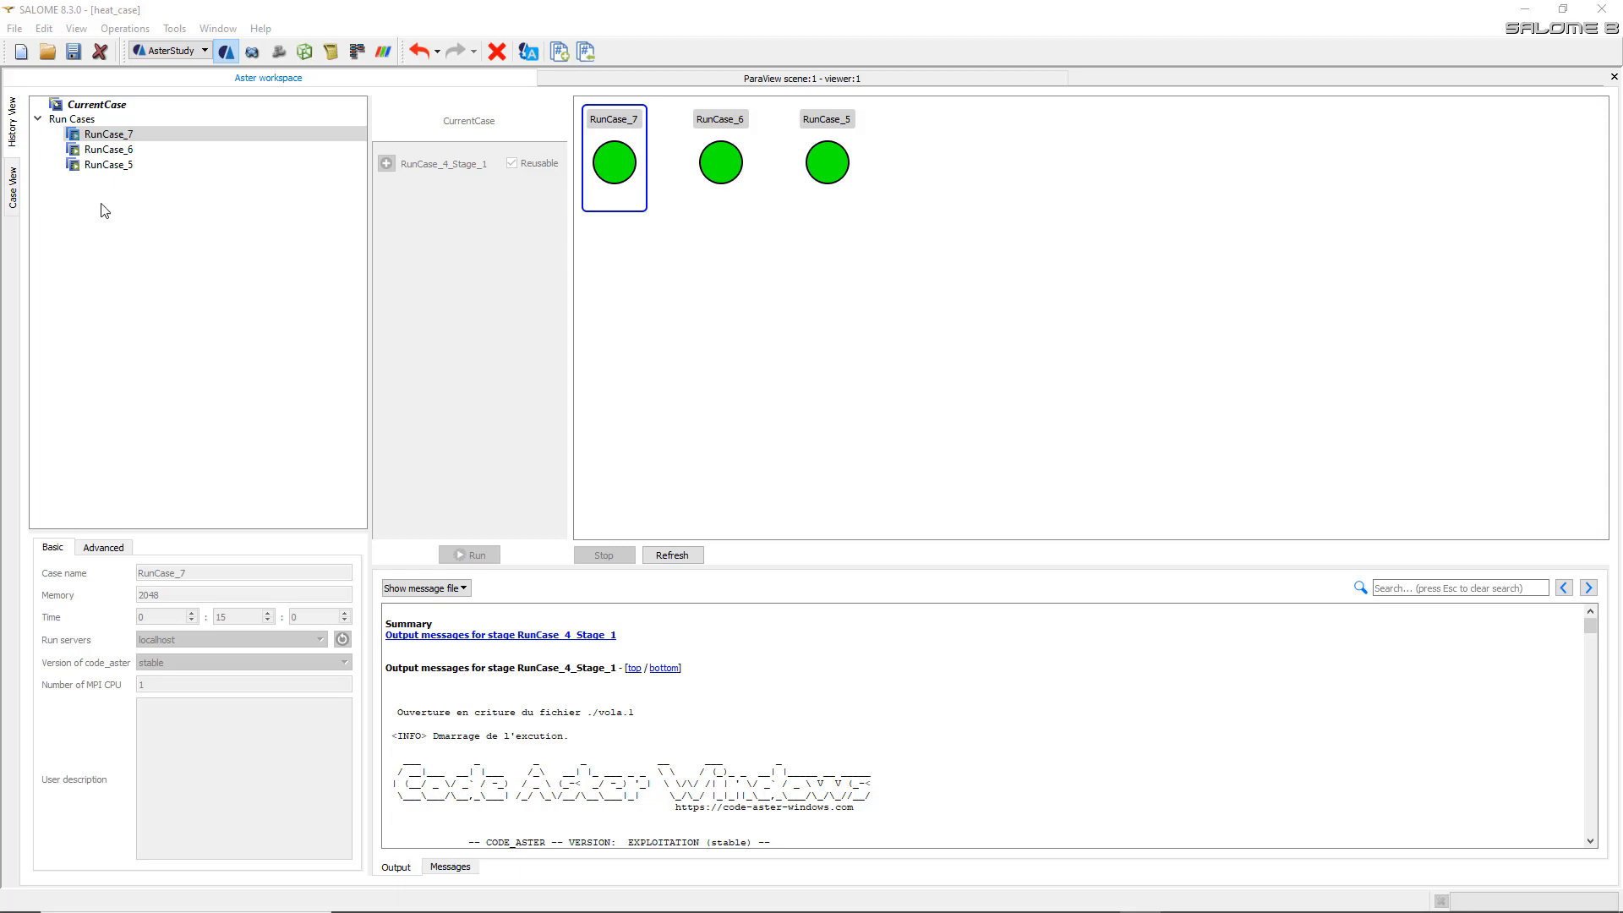
- Open the heat_res result file from the case's data files in ParaVis
click(12, 188)
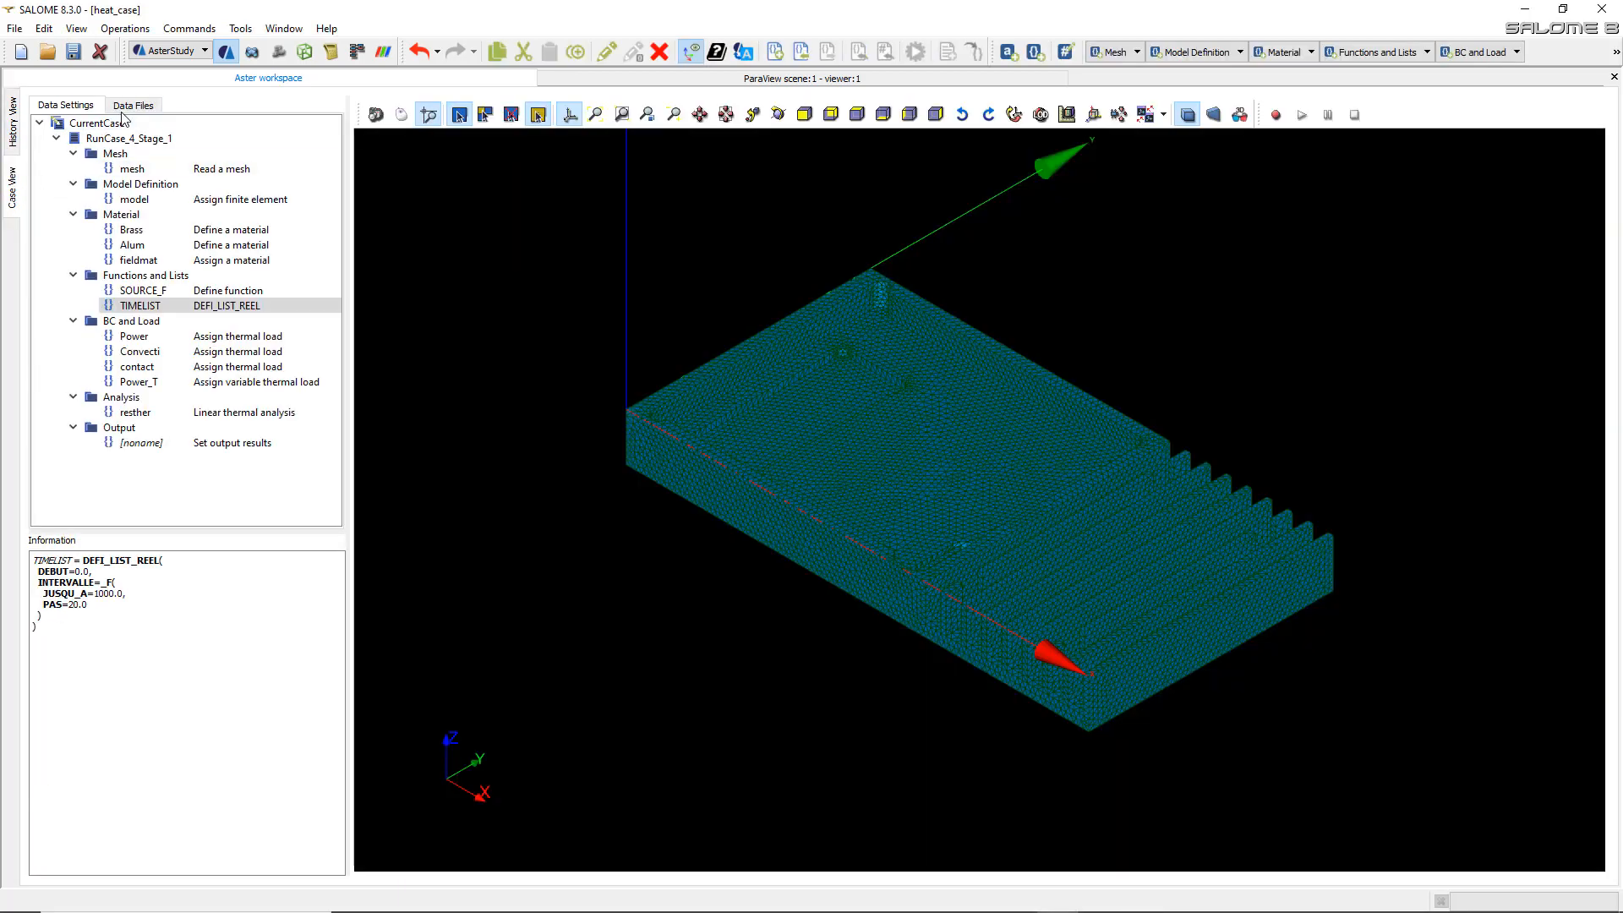
click(128, 108)
click(118, 208)
right_click(145, 209)
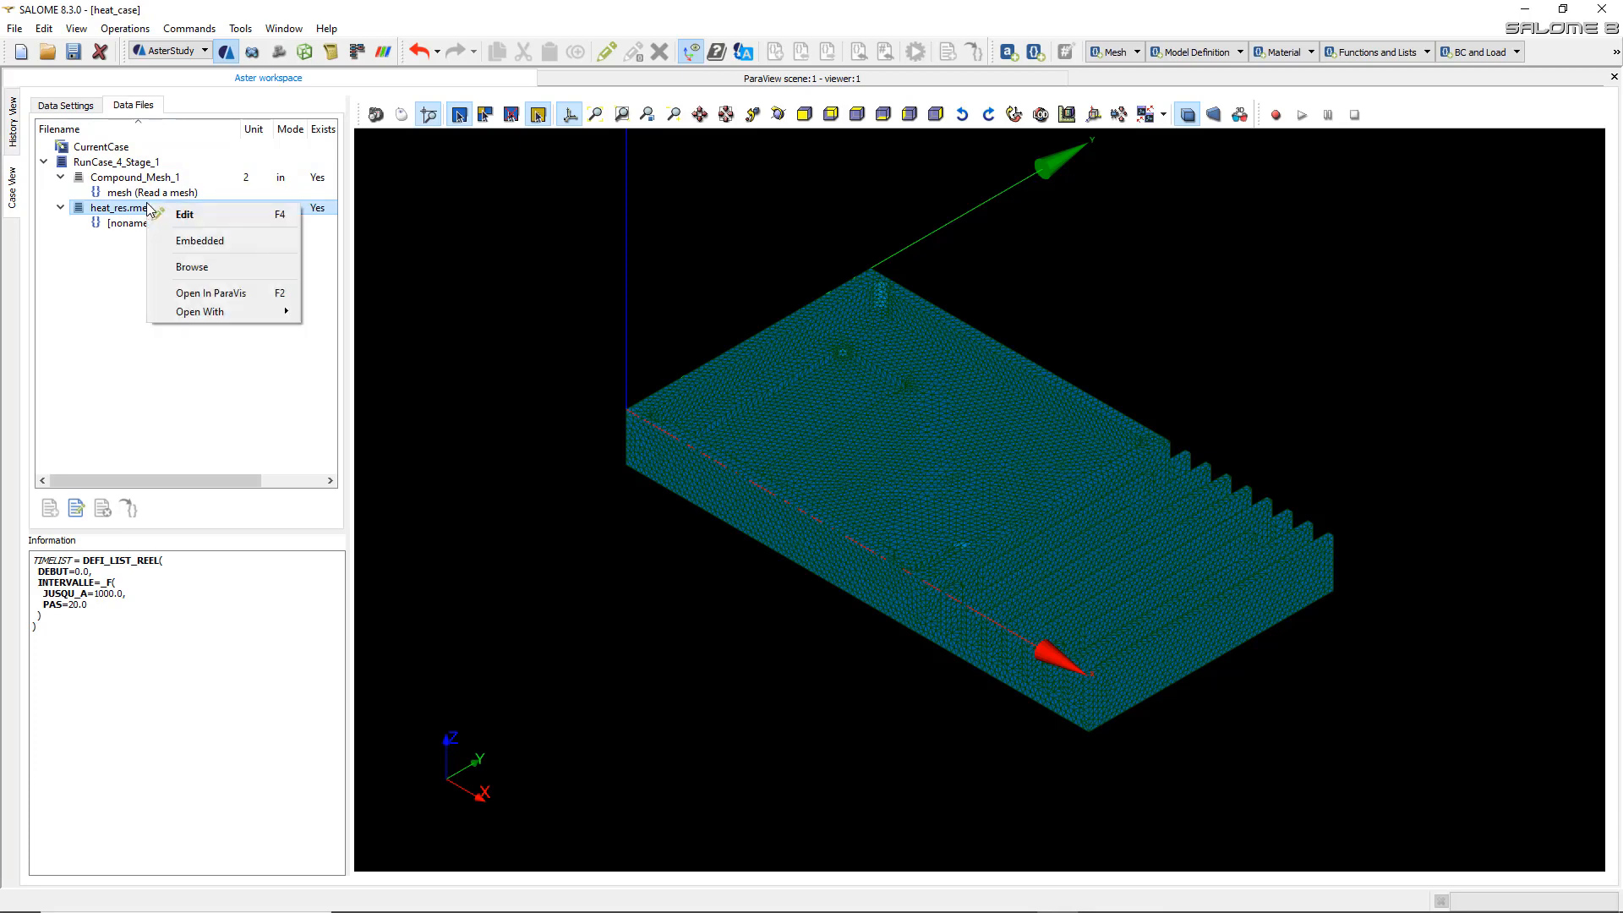
click(221, 293)
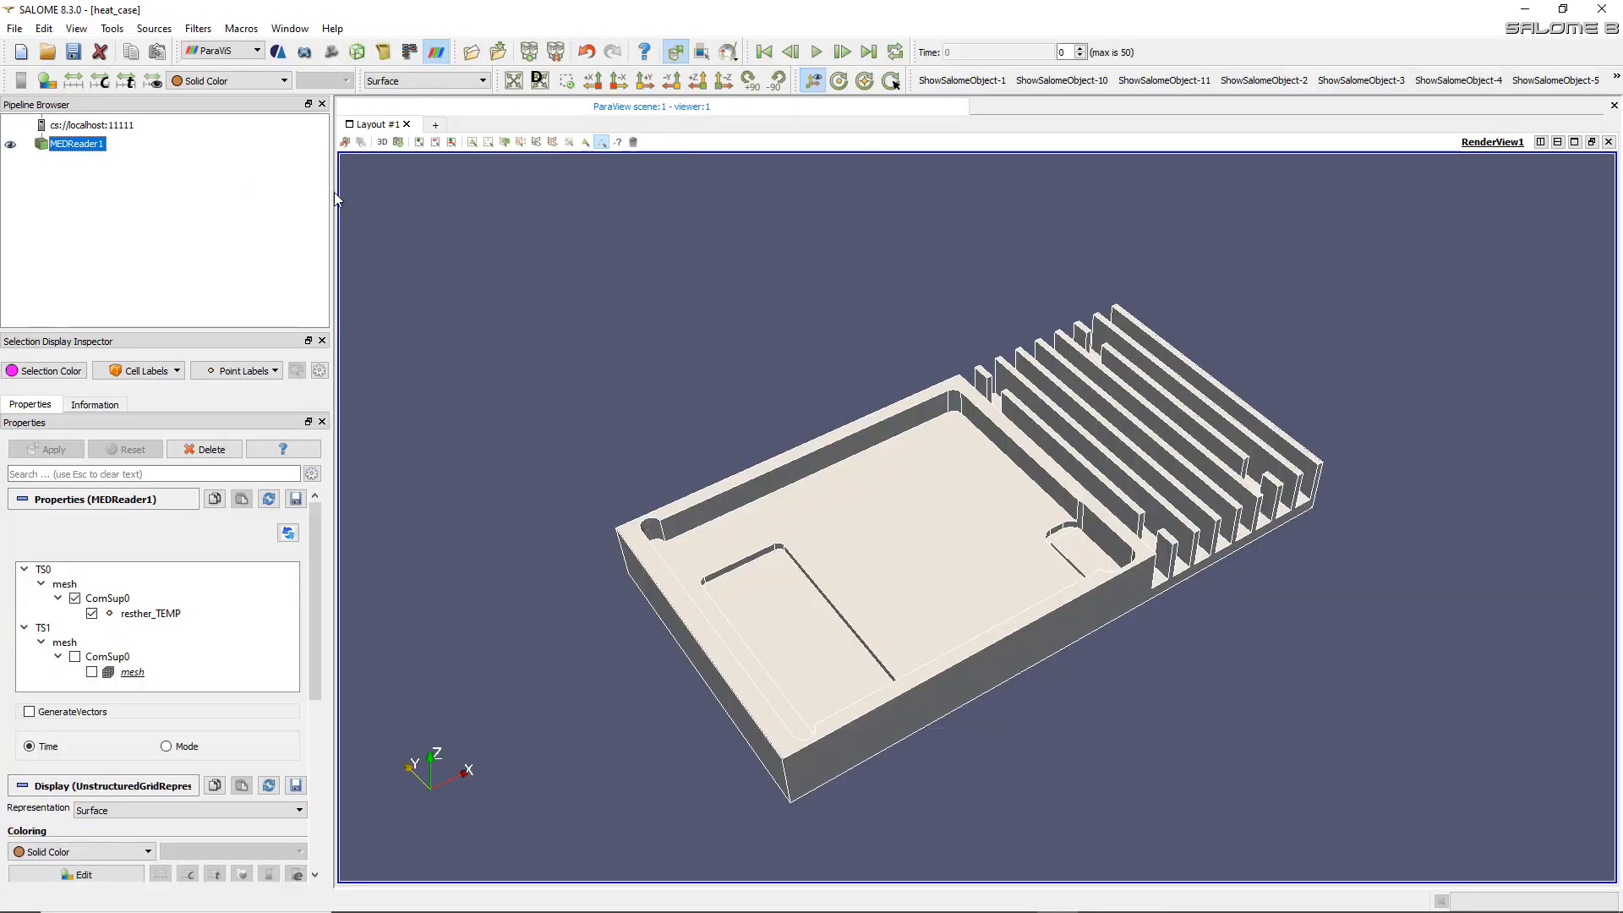
- Color the model by resther_TEMP at the last time step and rescale the color range over all time steps
click(245, 81)
click(212, 102)
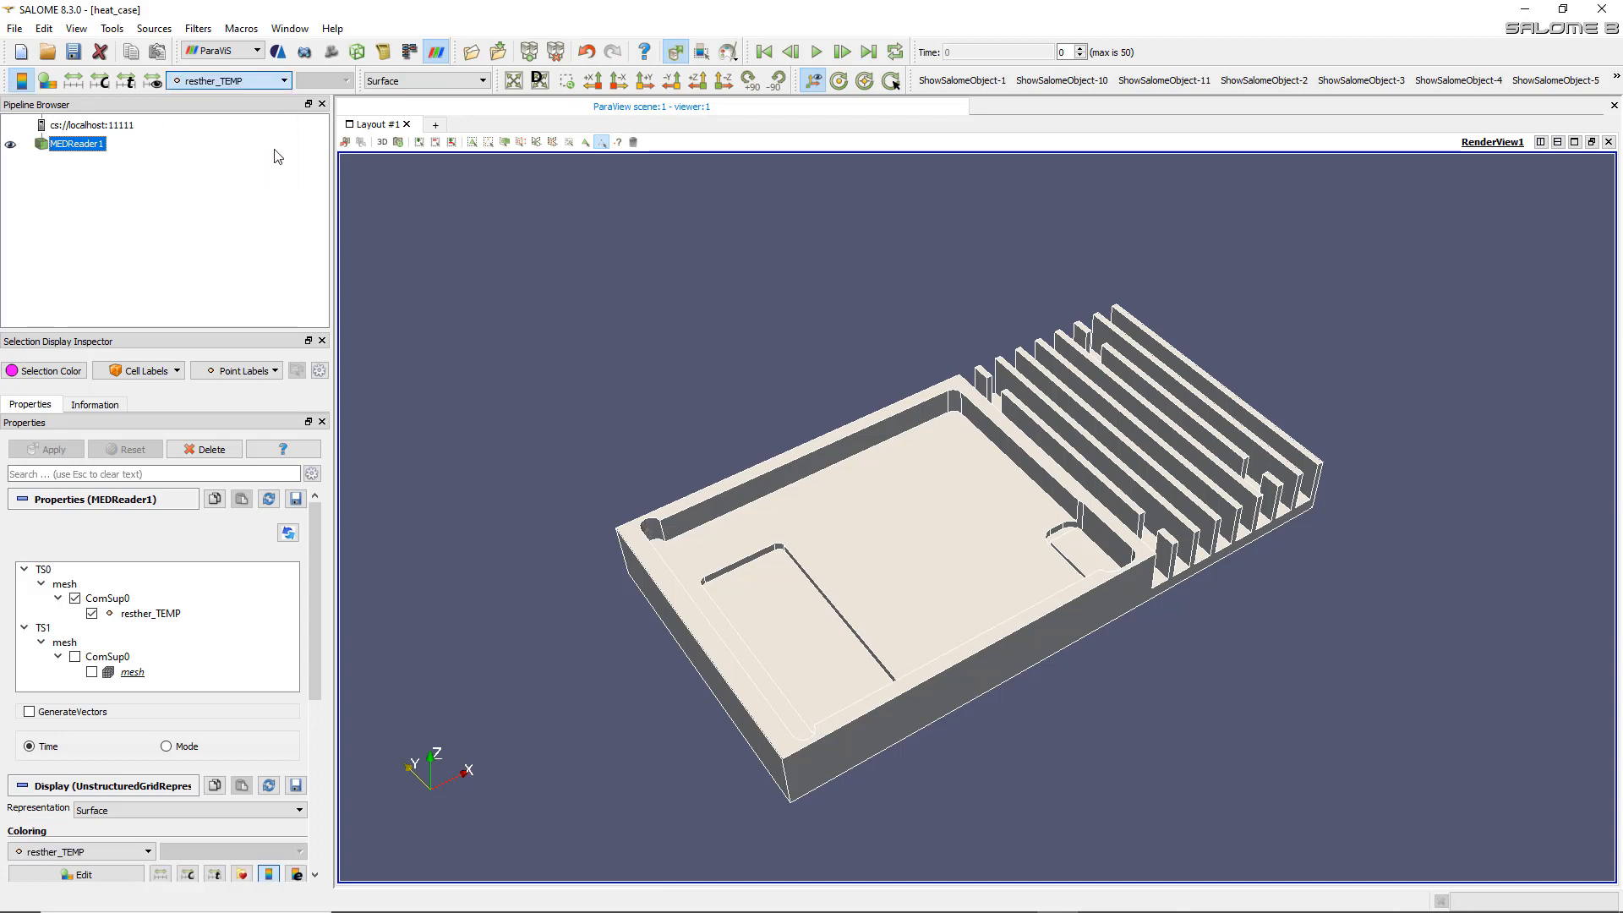
click(869, 52)
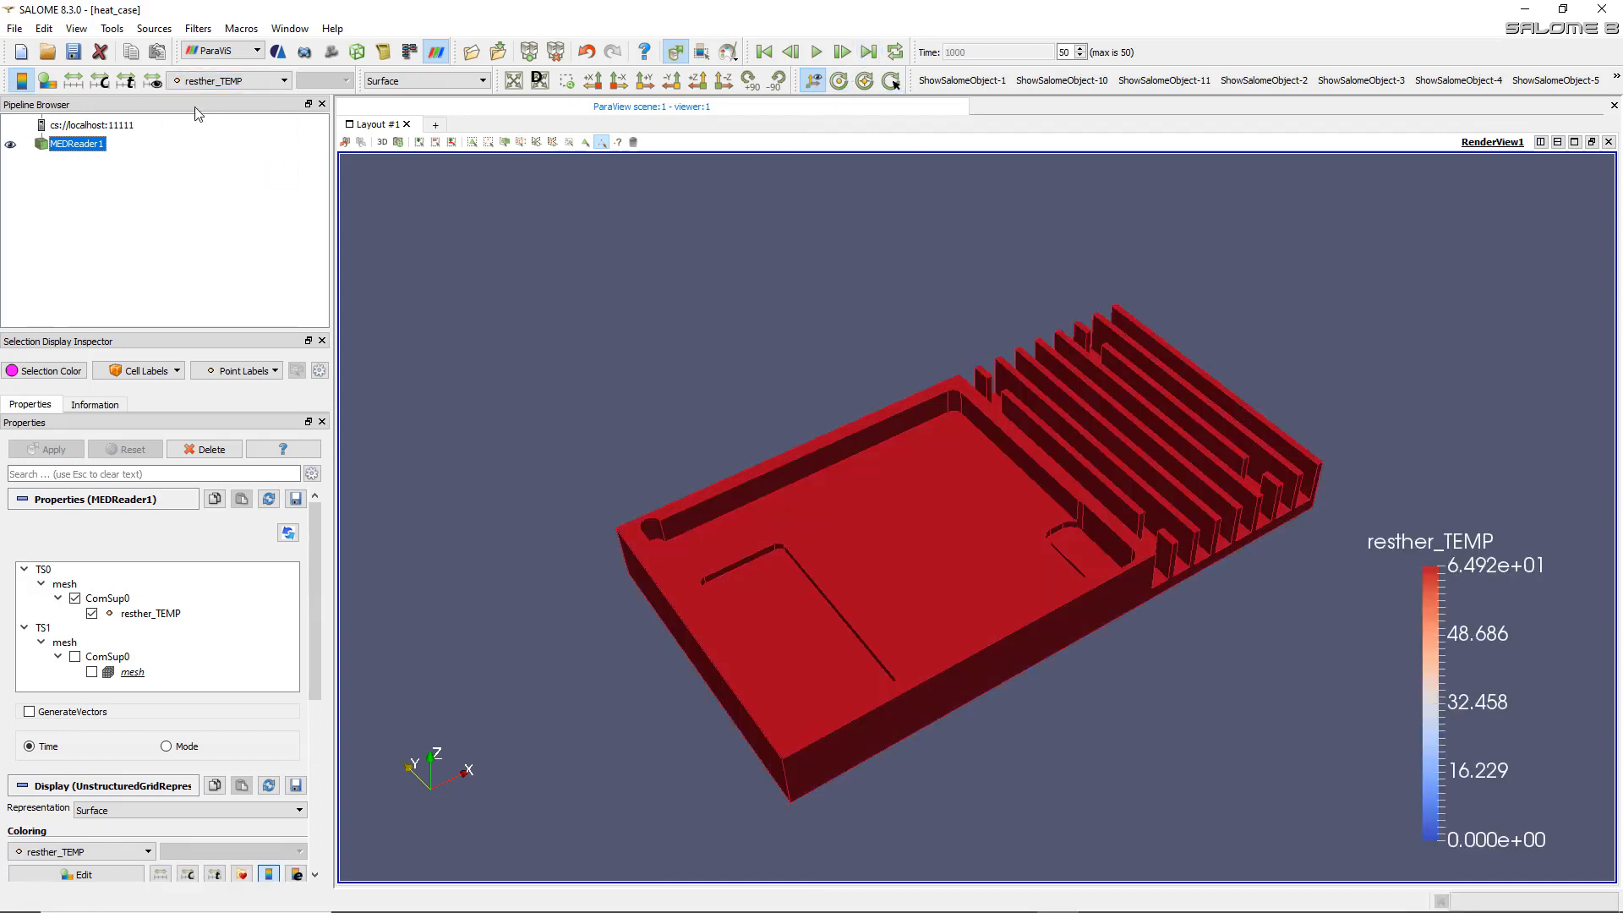
click(125, 81)
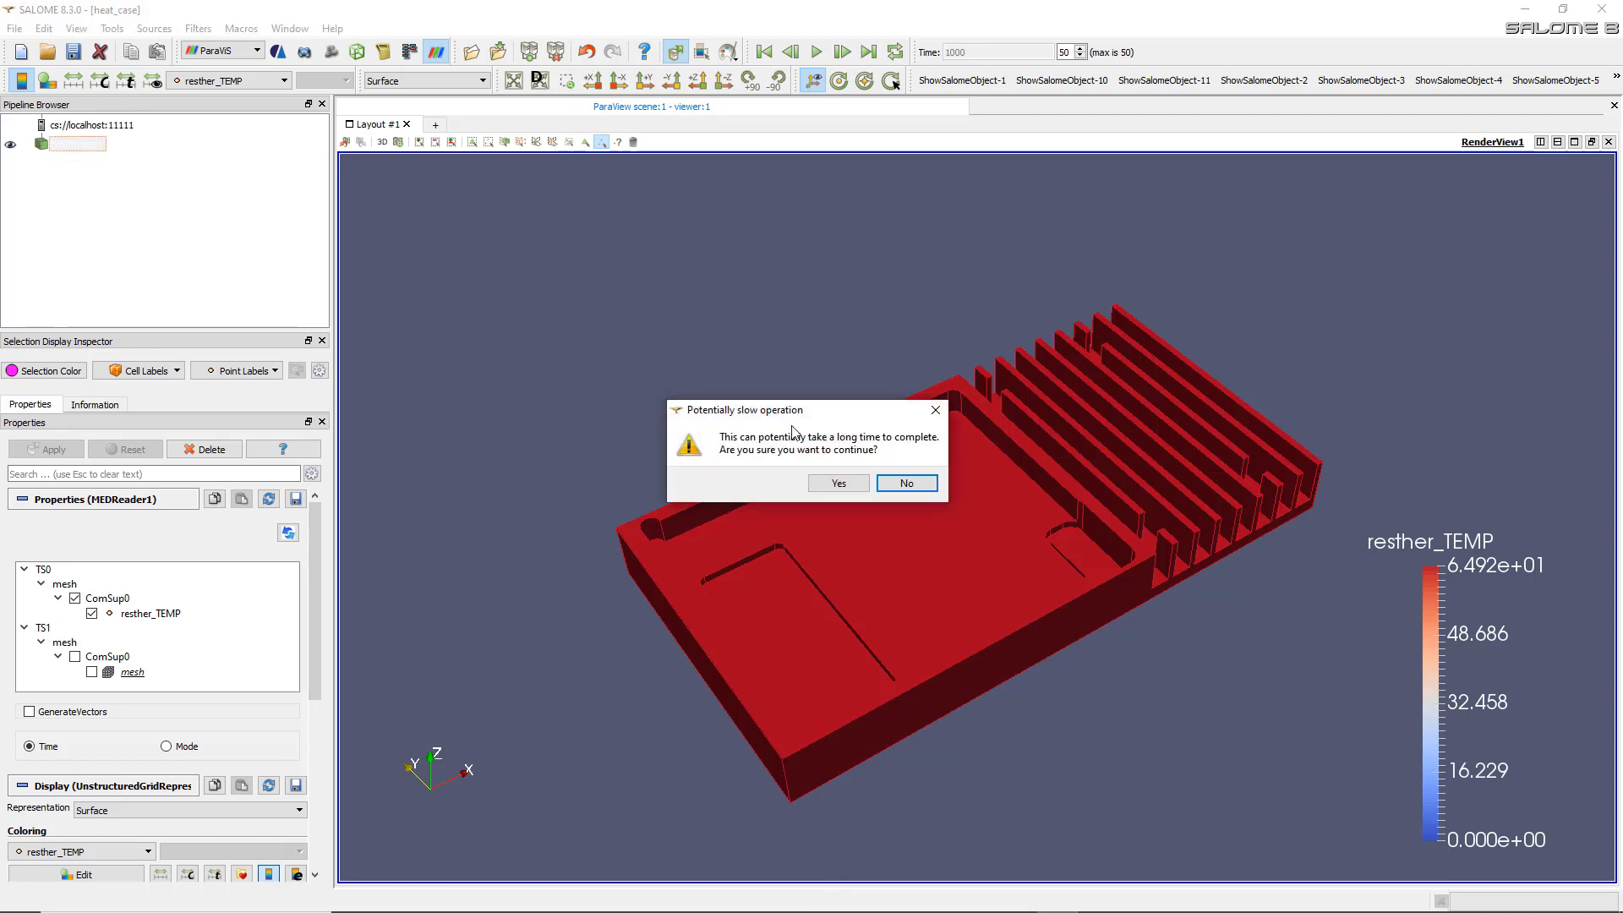
click(840, 482)
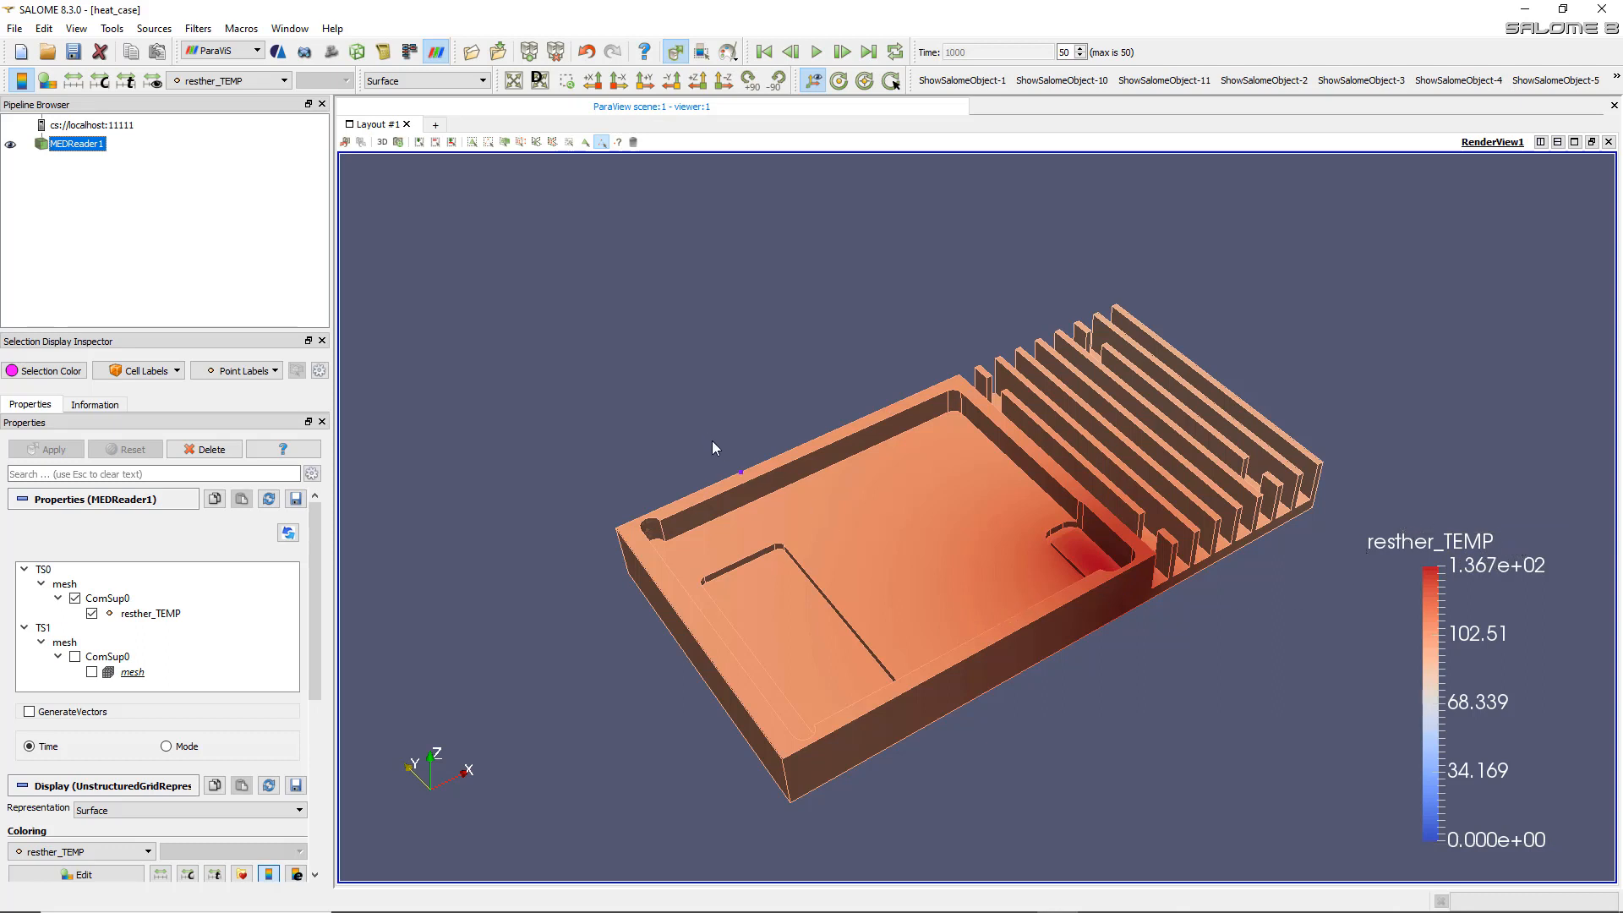
- Select a point in the hot pocket, plot it over time through Find Data, and close the dialog
click(108, 30)
mouse_move(44, 29)
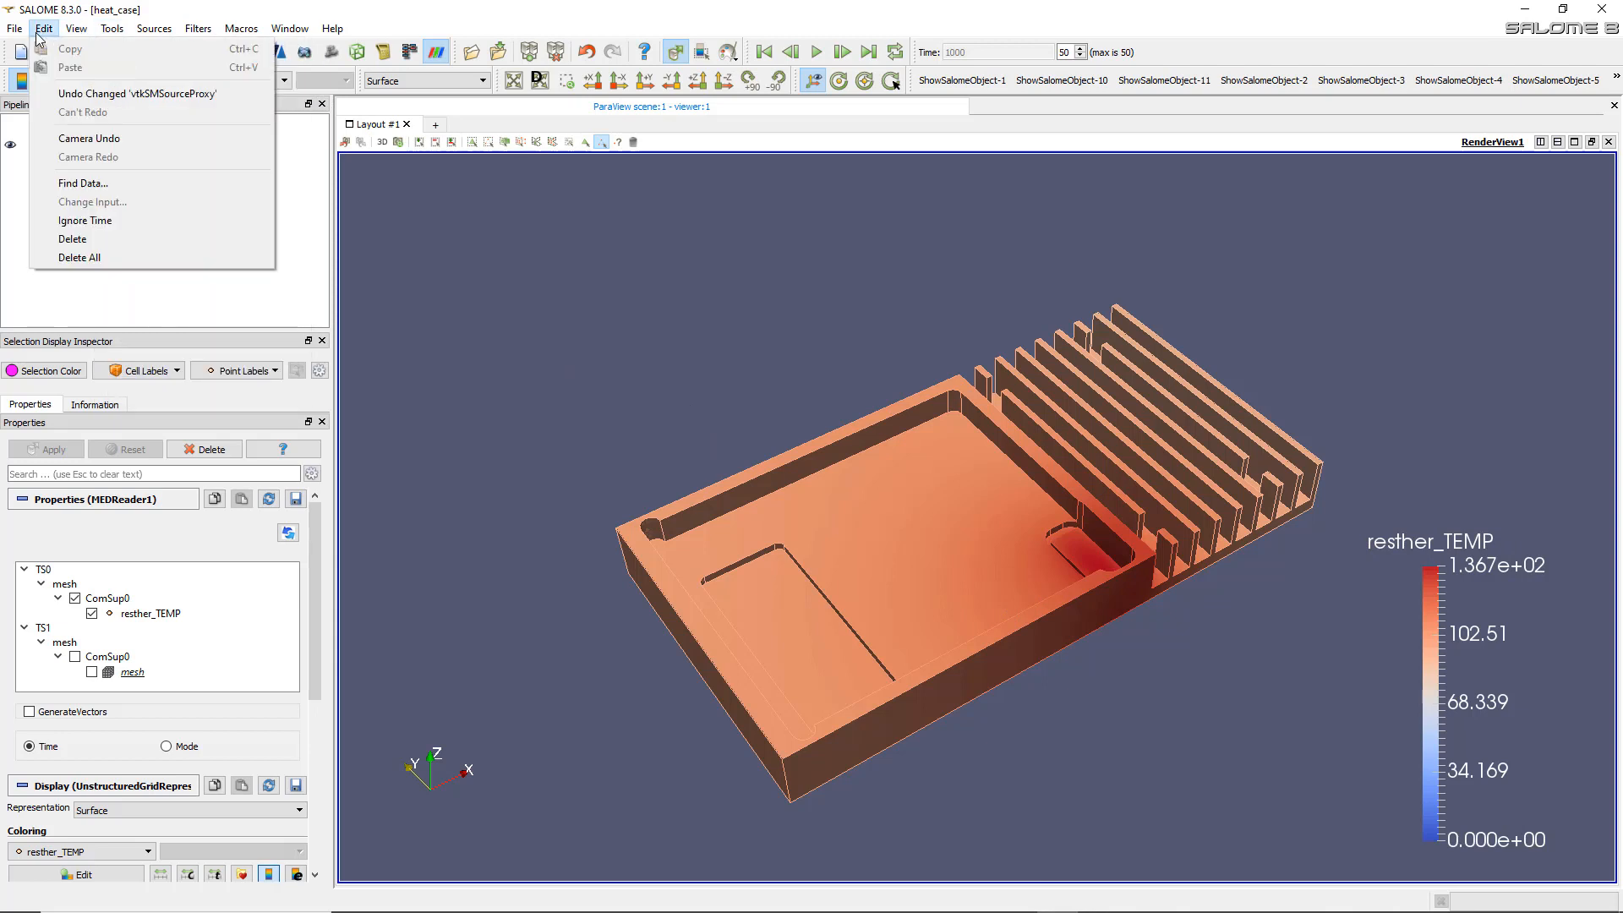
click(76, 183)
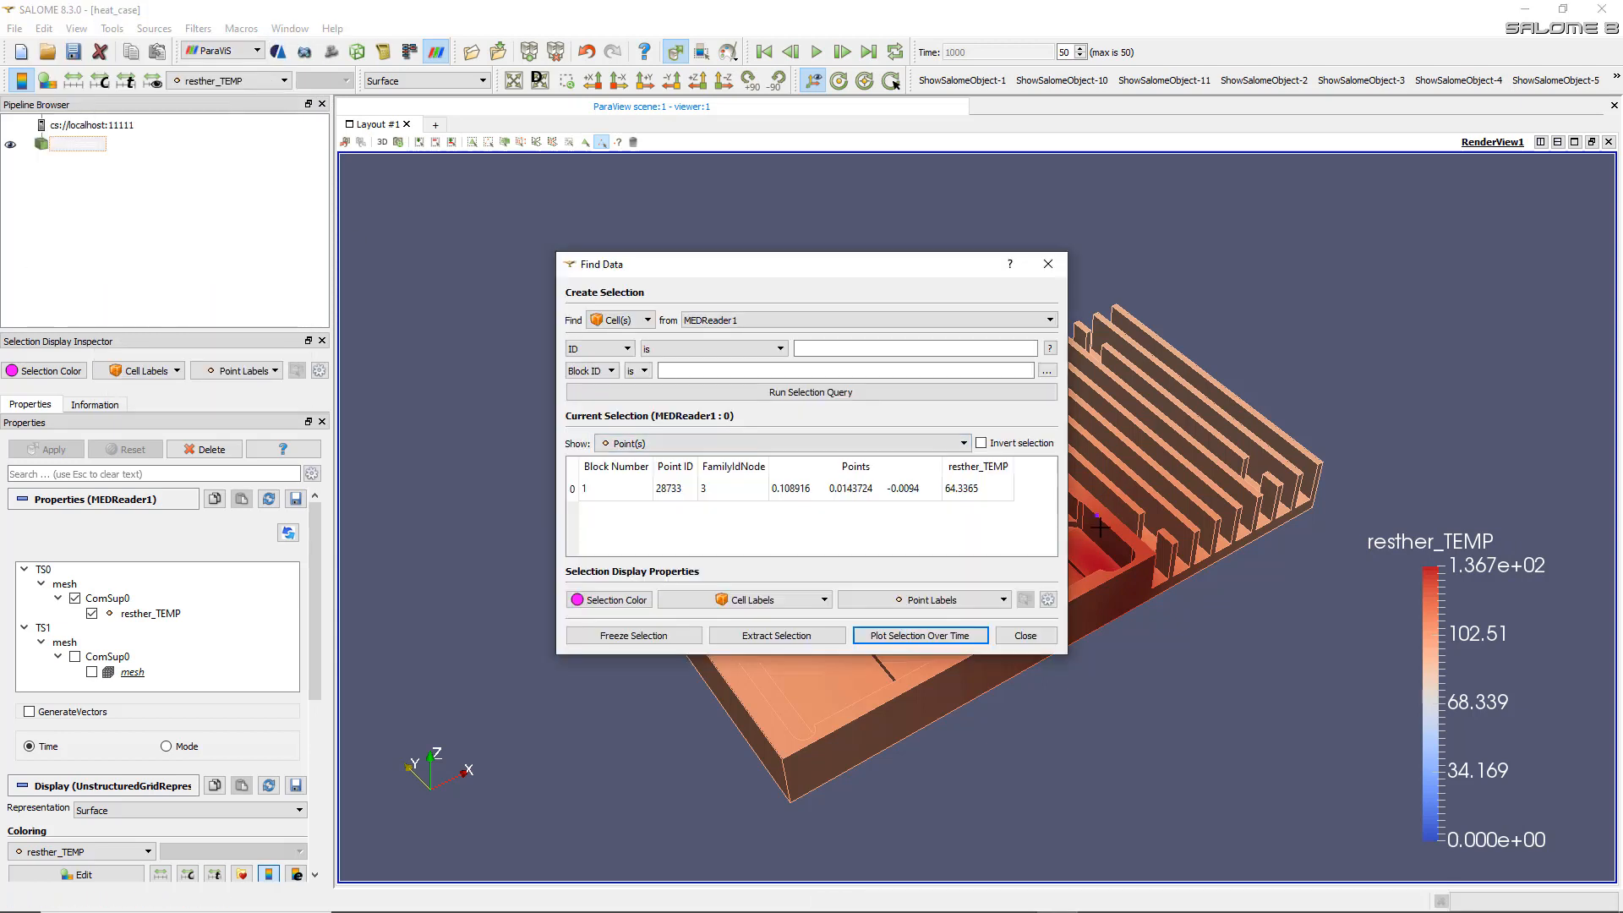
click(909, 637)
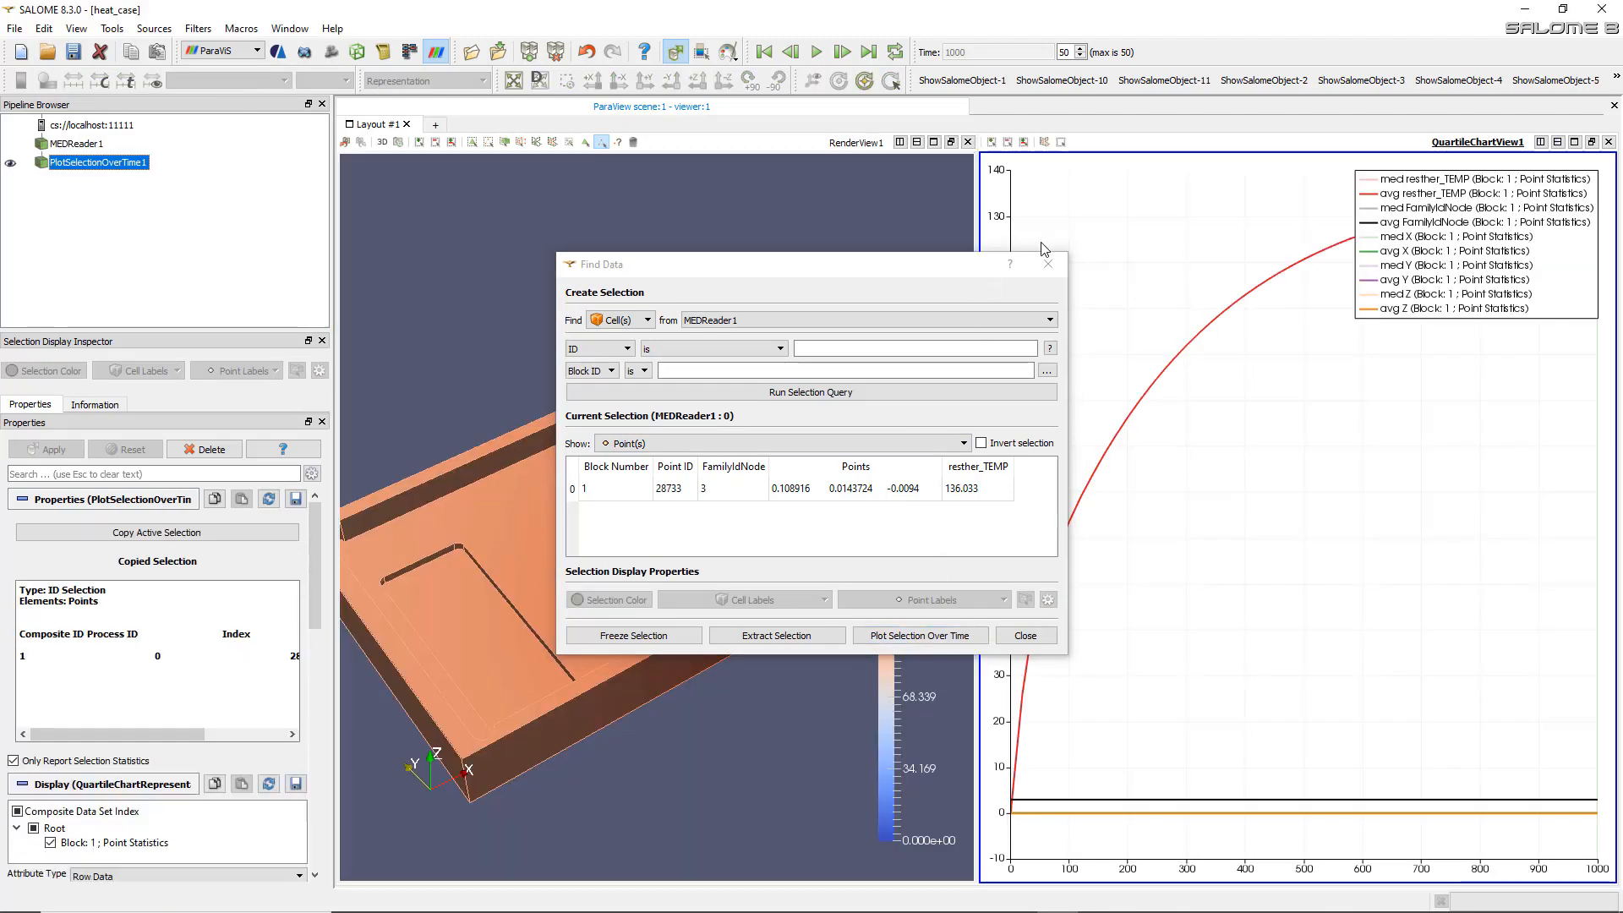
click(1049, 267)
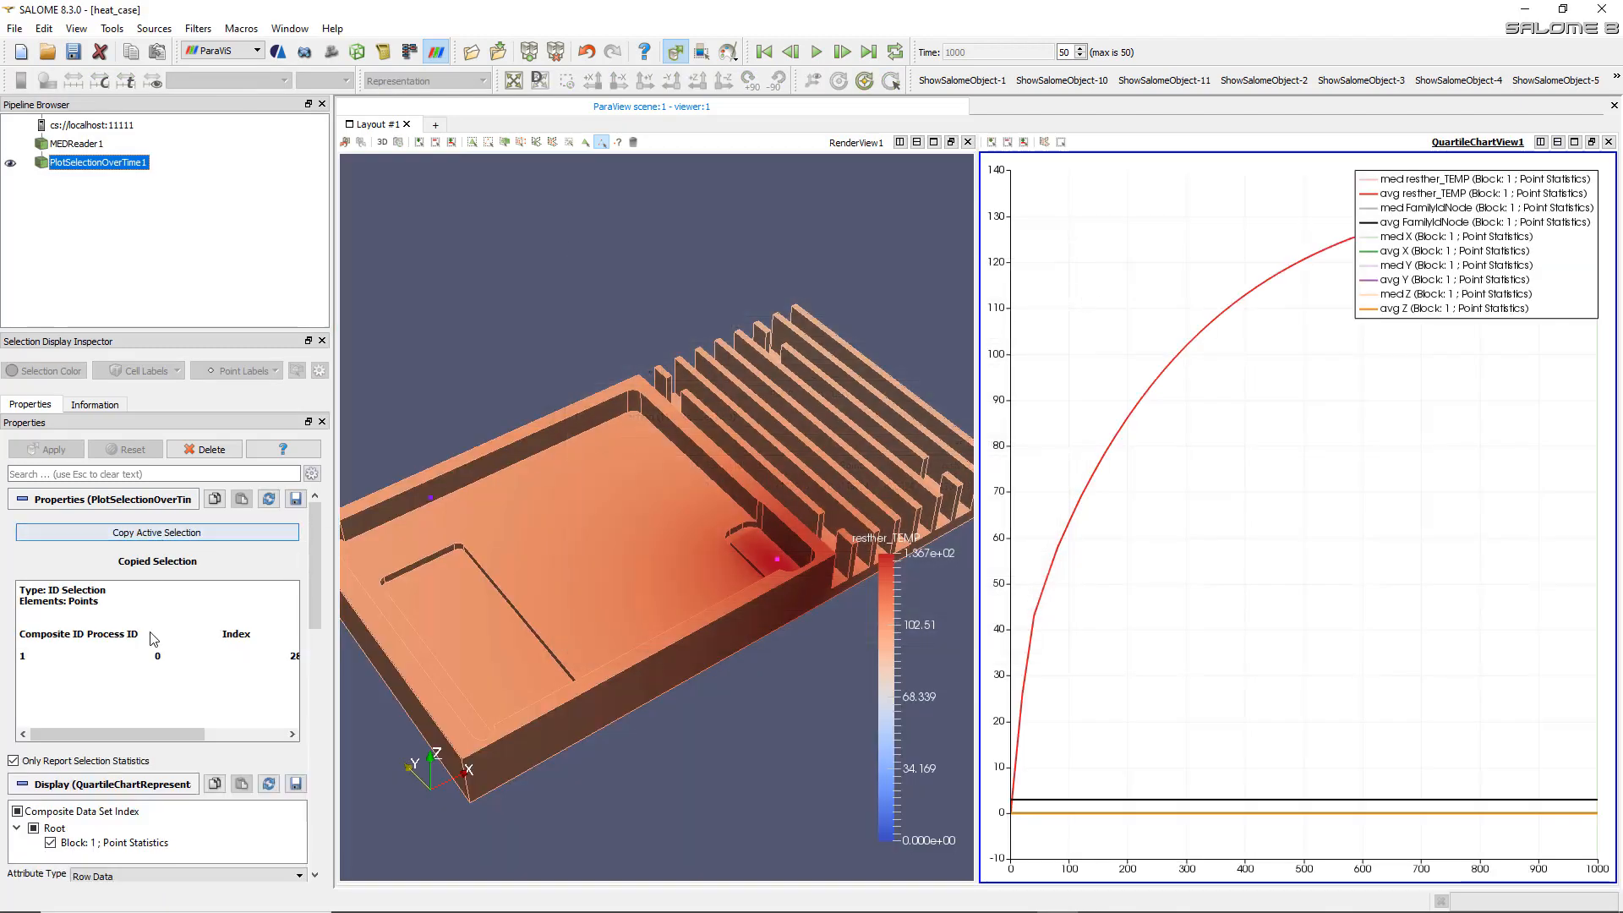
- Show only the resther_TEMP series in the chart and maximize the chart view to fit the whole curve
scroll(141, 772, down, 3)
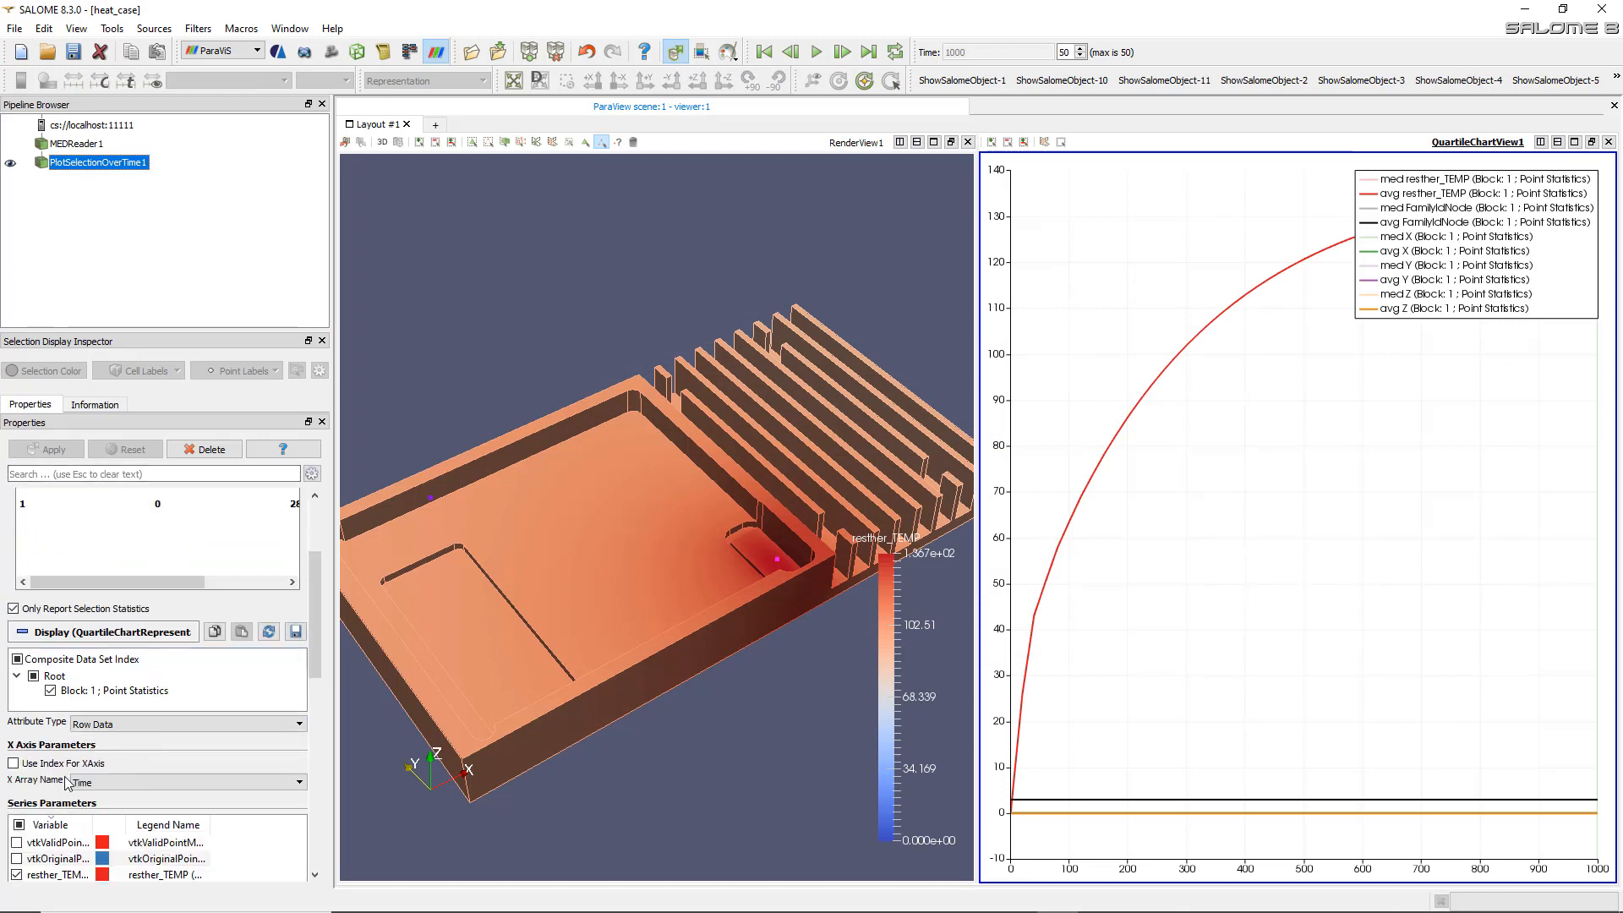
scroll(95, 744, down, 3)
click(19, 673)
click(17, 722)
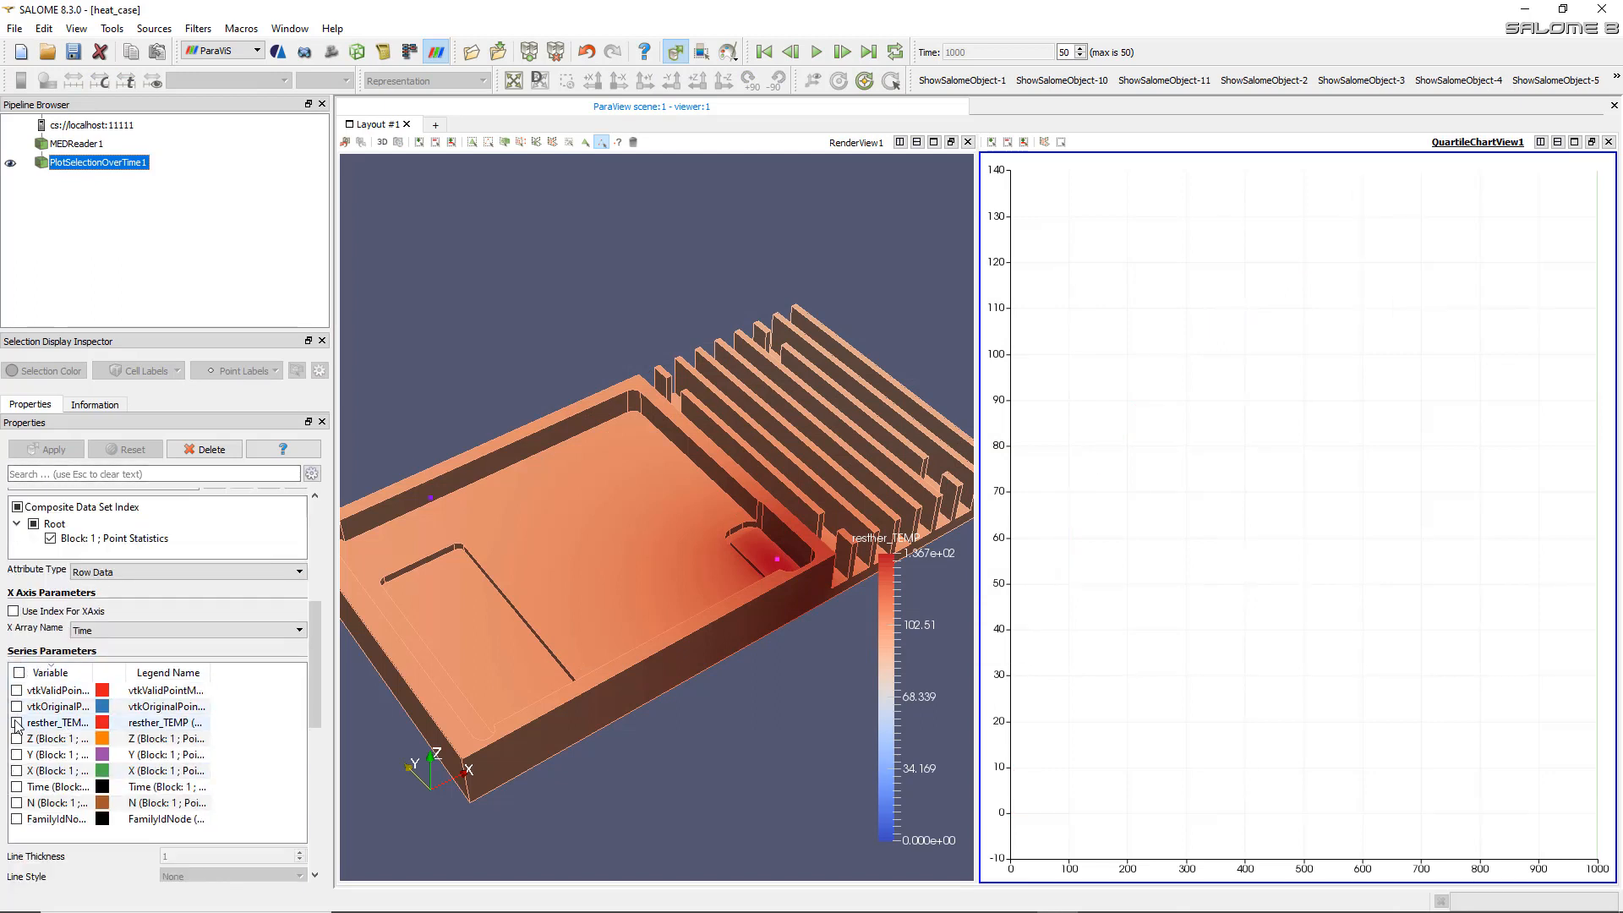
click(1574, 142)
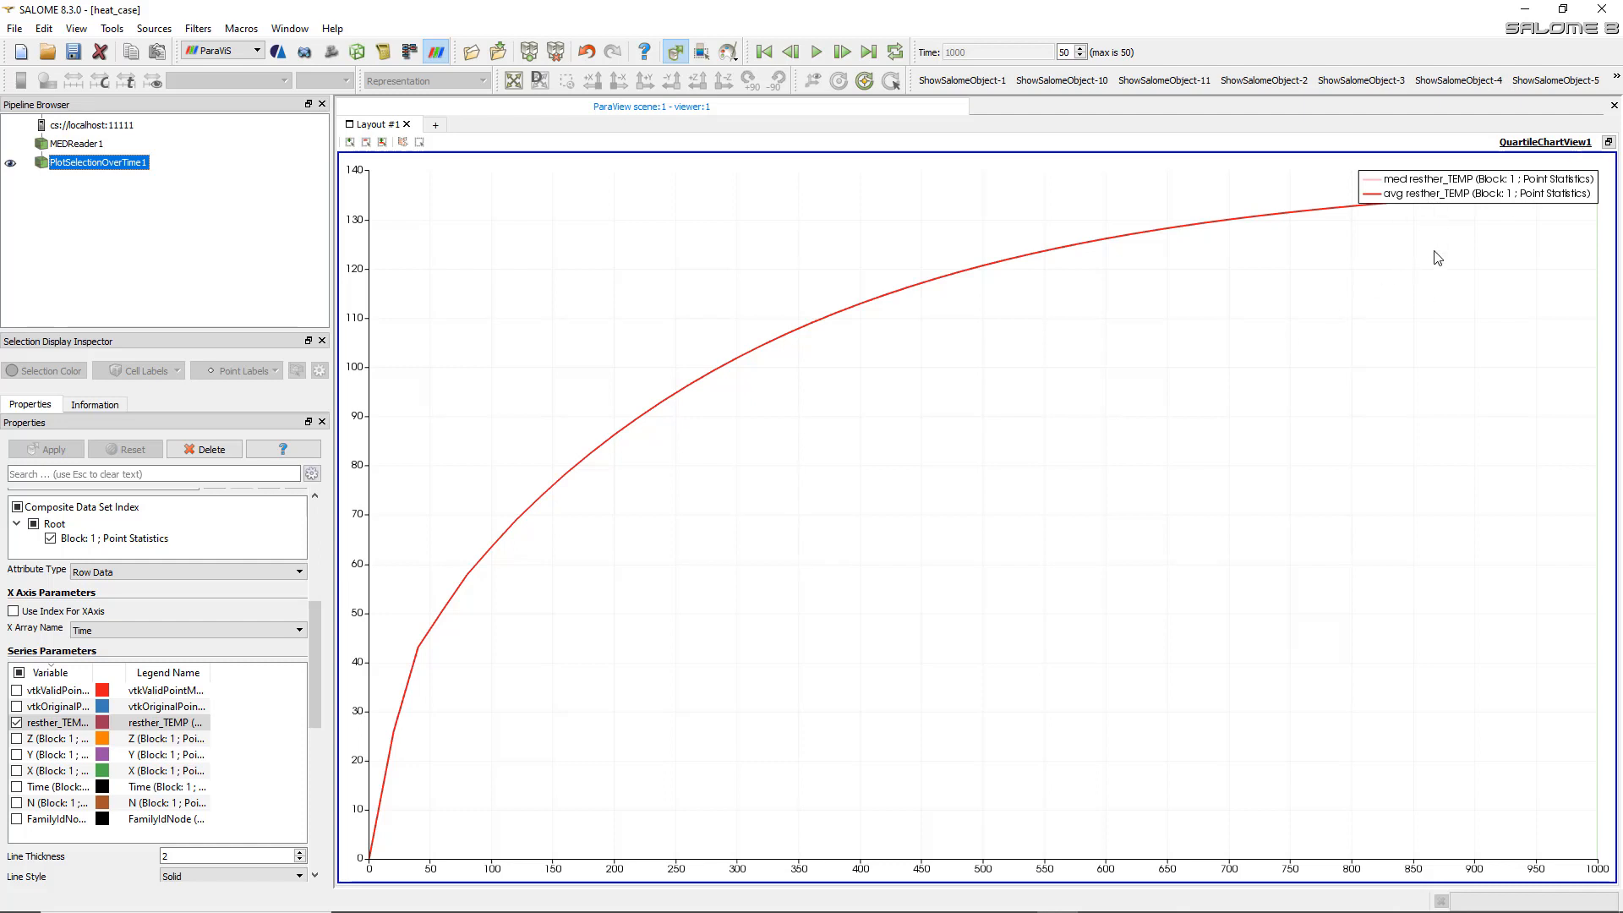
scroll(1120, 384, down, 3)
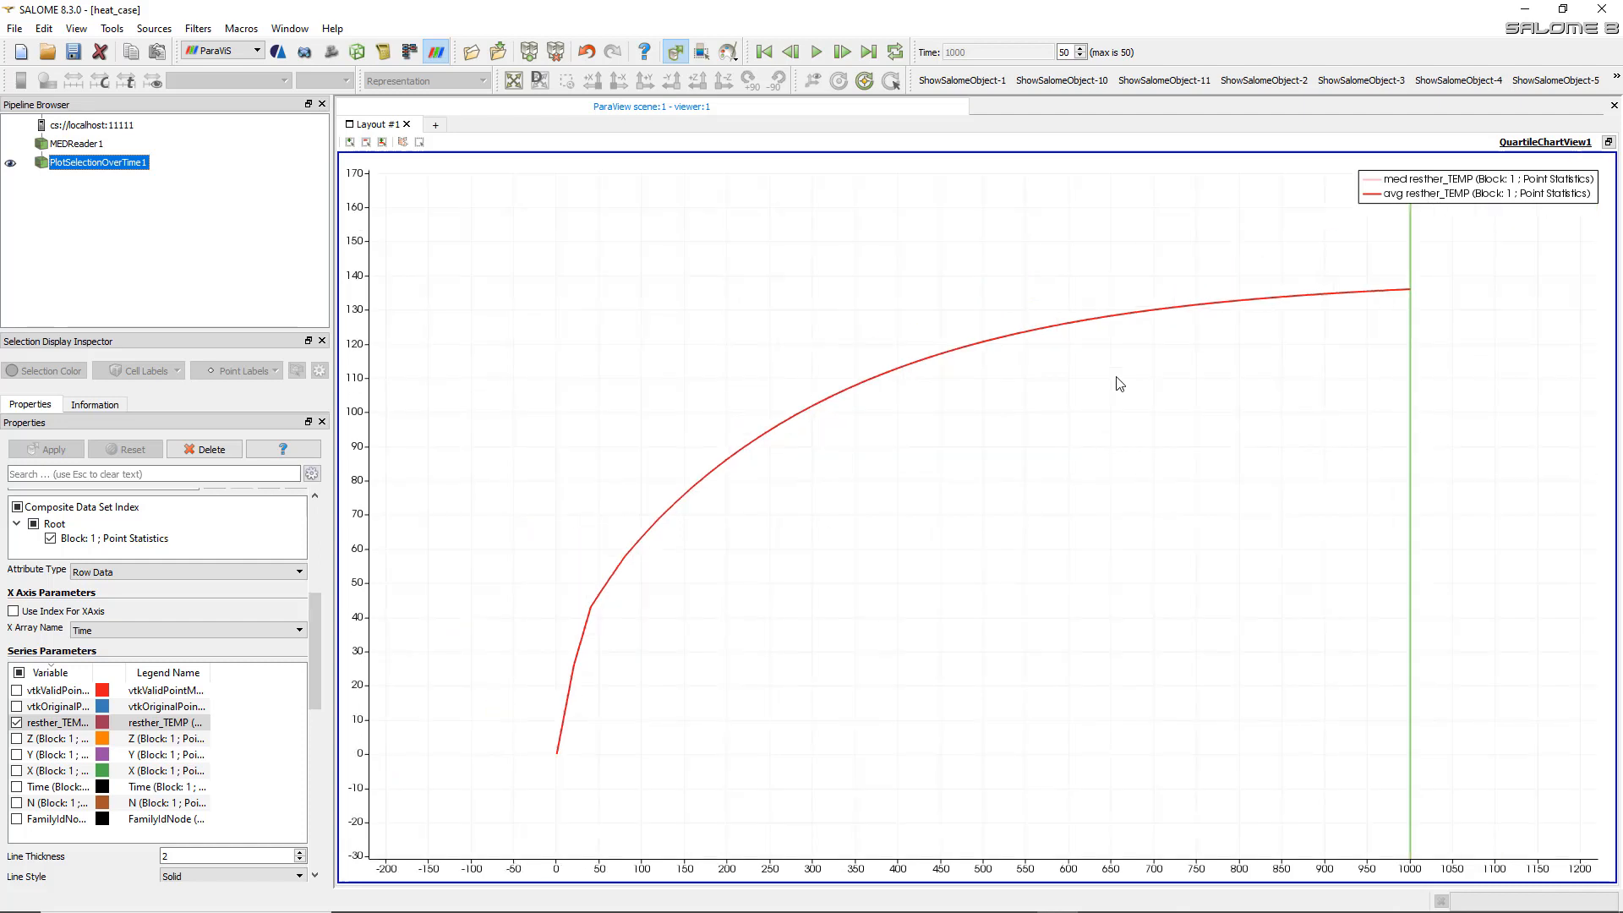
scroll(1123, 387, up, 2)
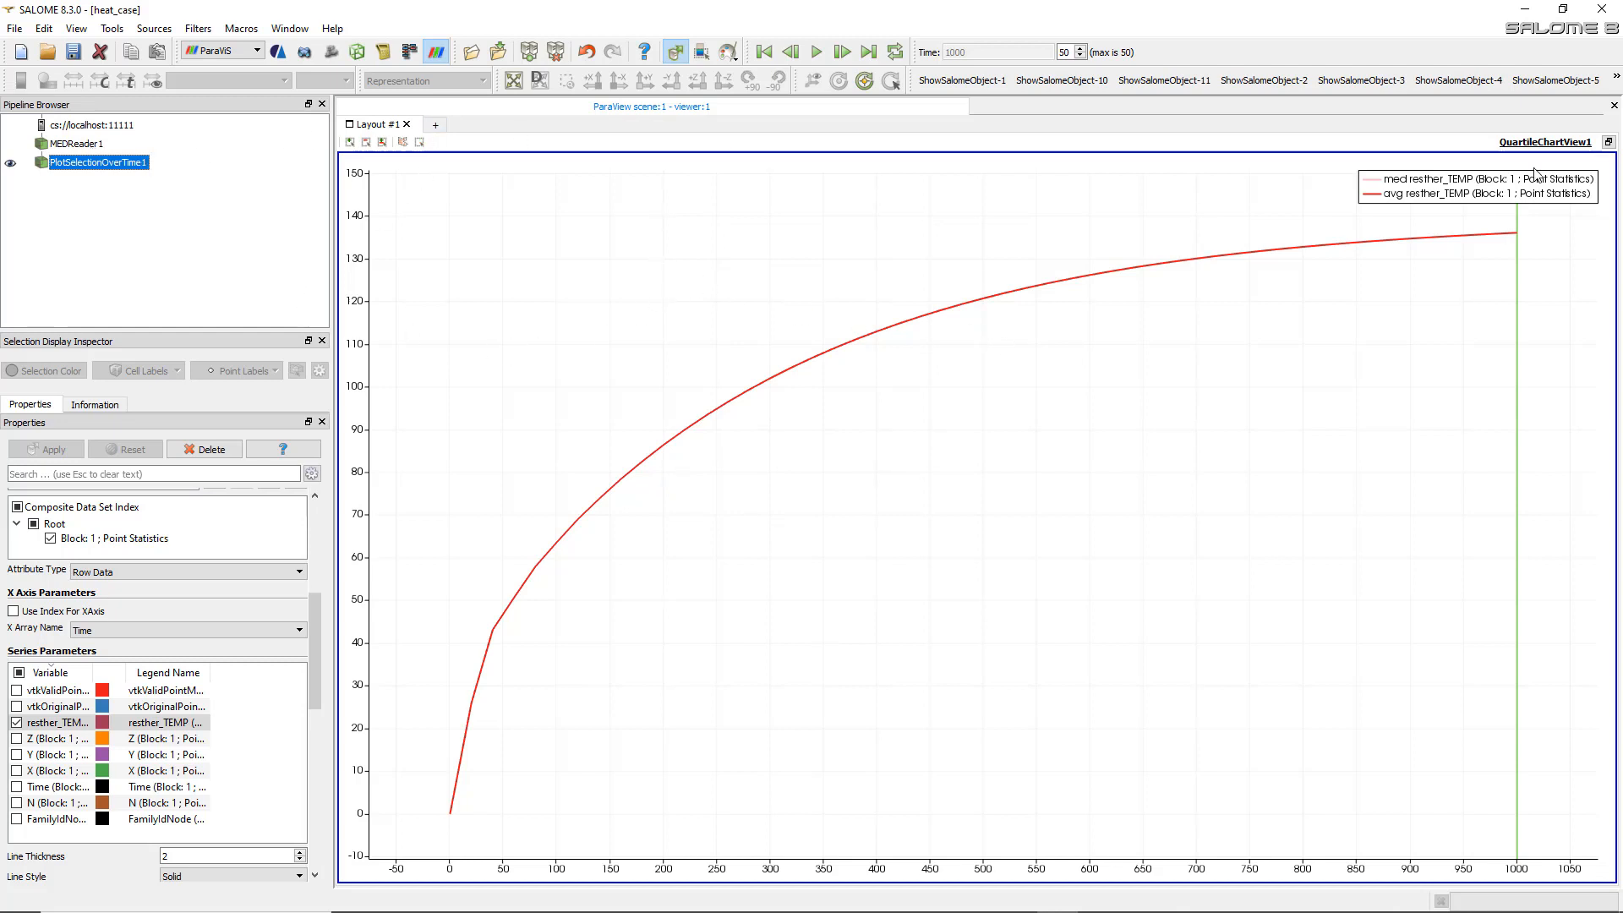
- Restore the split layout and maximize the render view to examine the temperature distribution around the hot pocket
click(1609, 141)
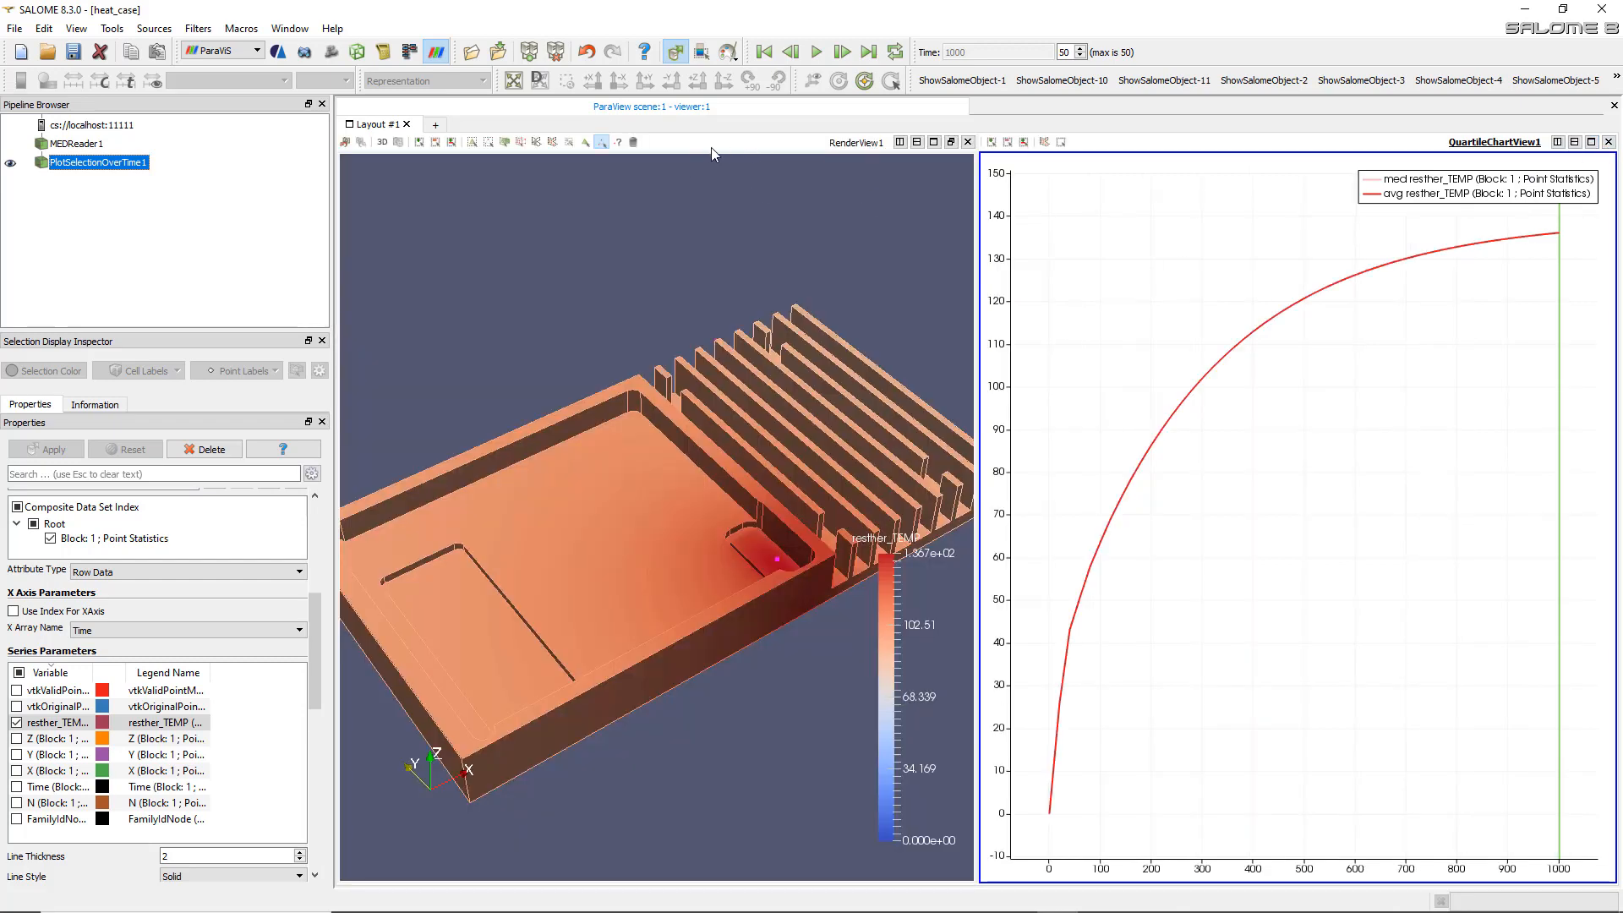
click(933, 141)
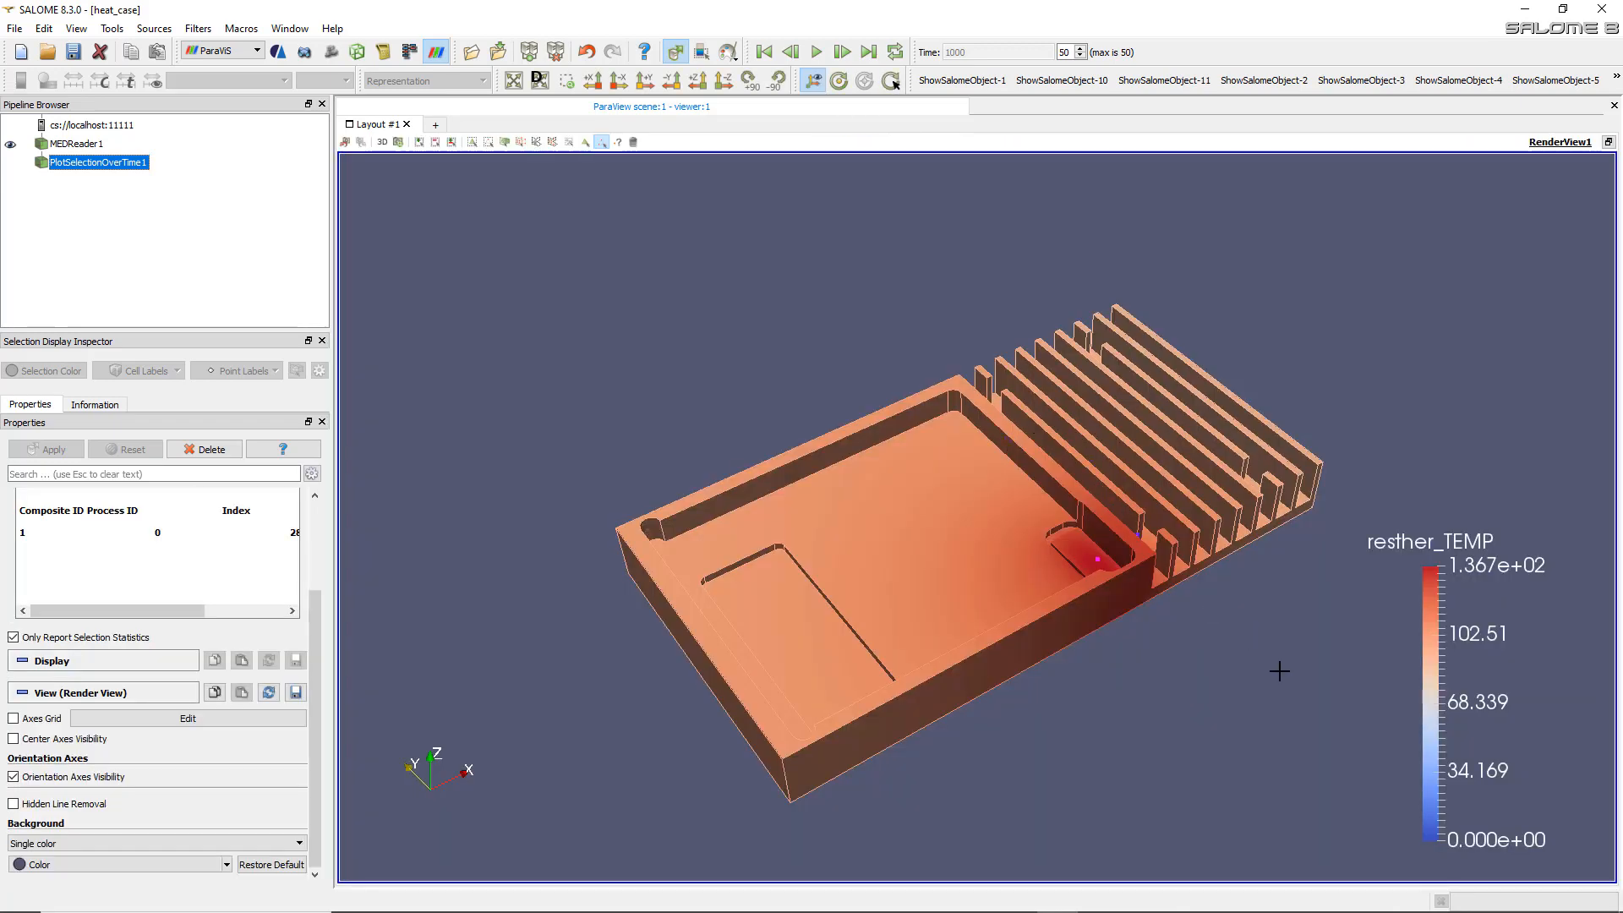
drag(1156, 620, 1120, 602)
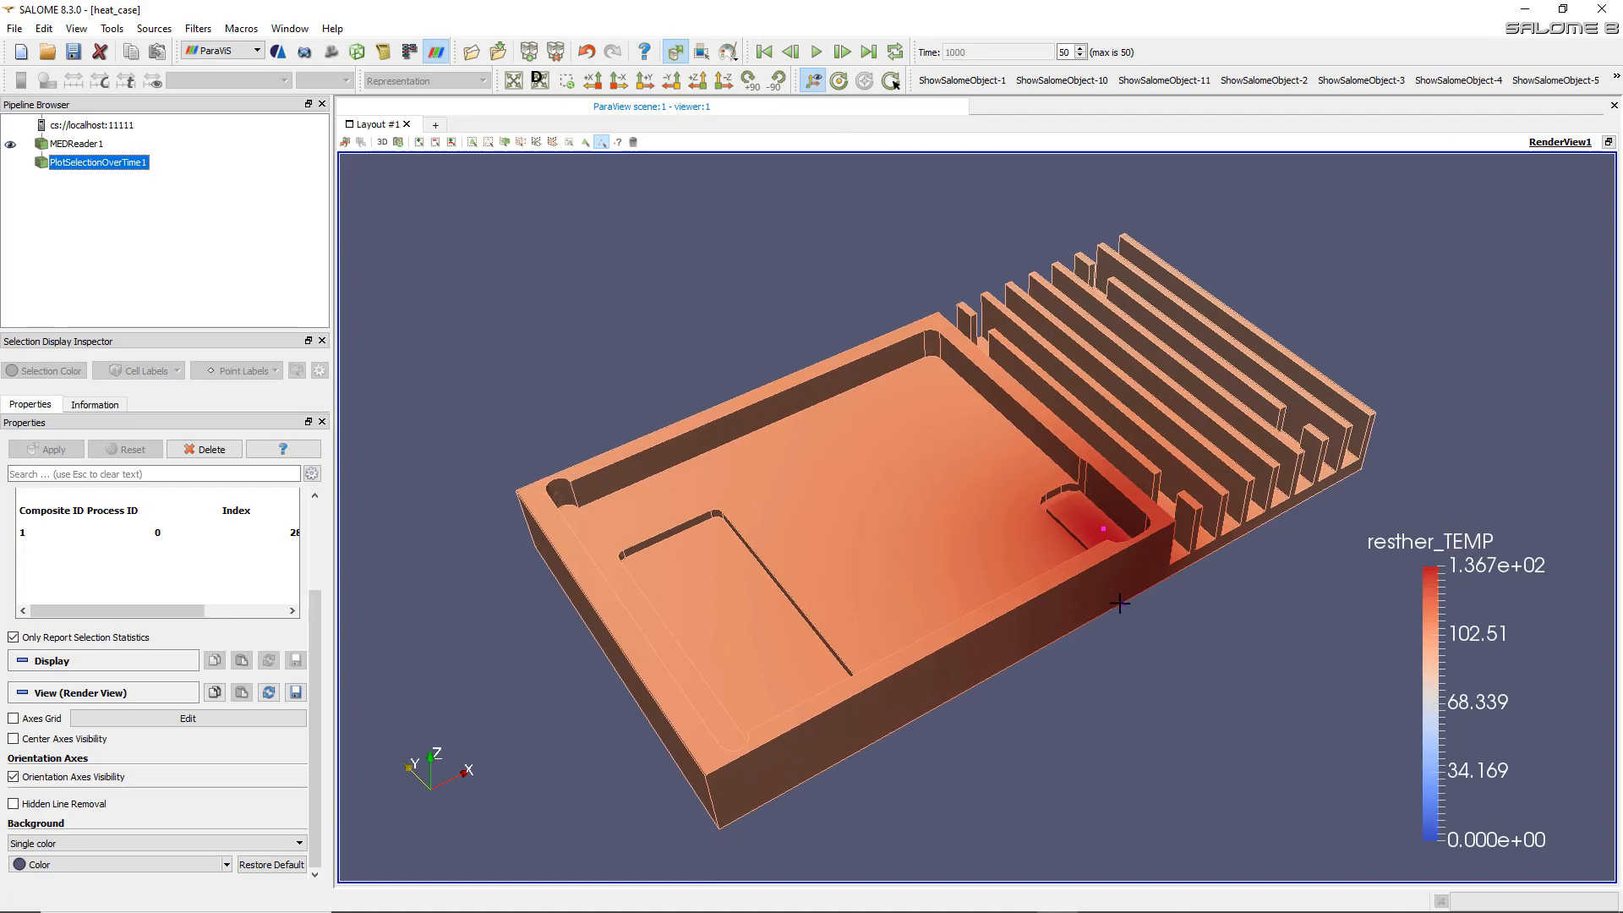
scroll(1119, 633, up, 2)
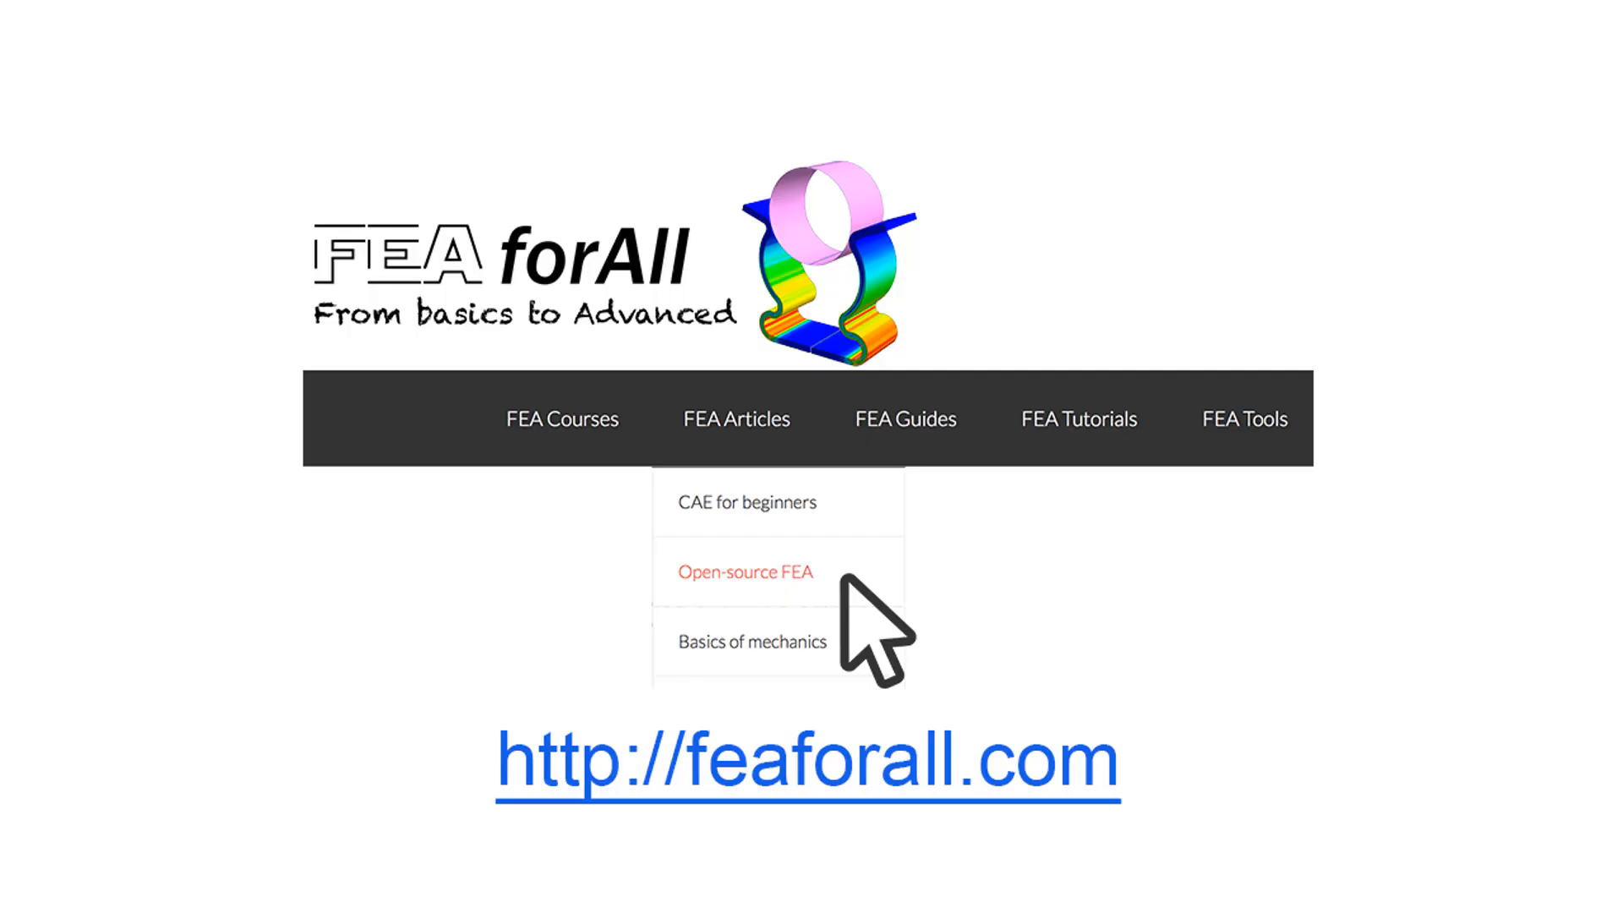